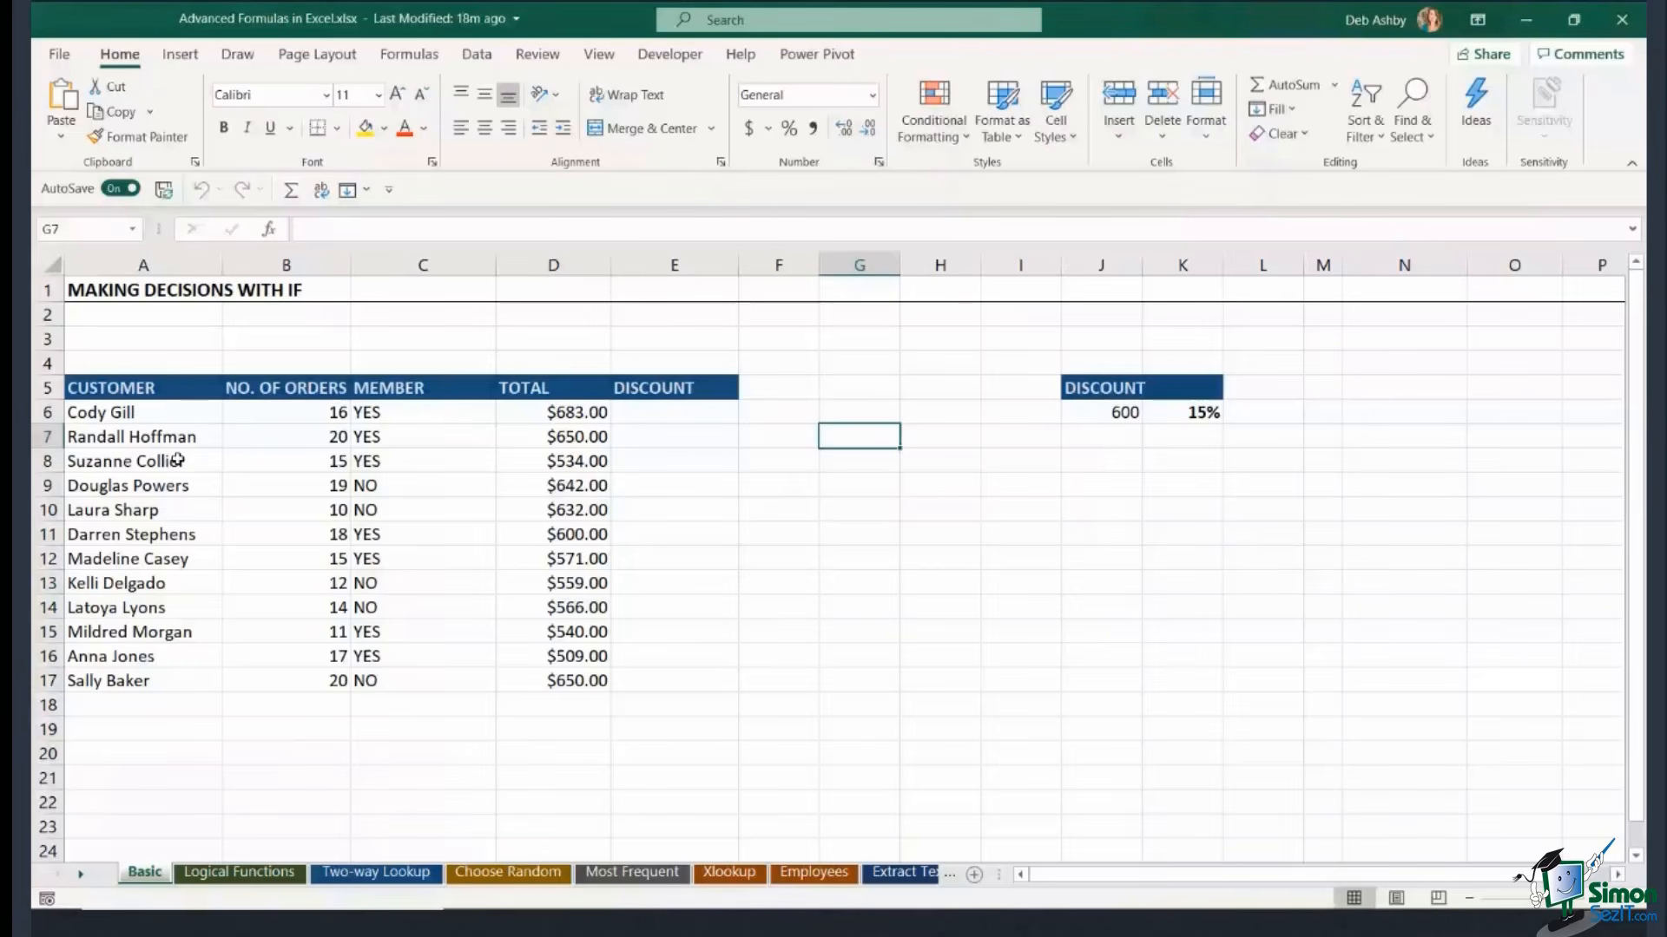
# Examine the customer, order count, member and total columns, the empty discount column, and the discount threshold and rate in J6:K6.
pyautogui.moveTo(174, 413); pyautogui.dragTo(191, 682)
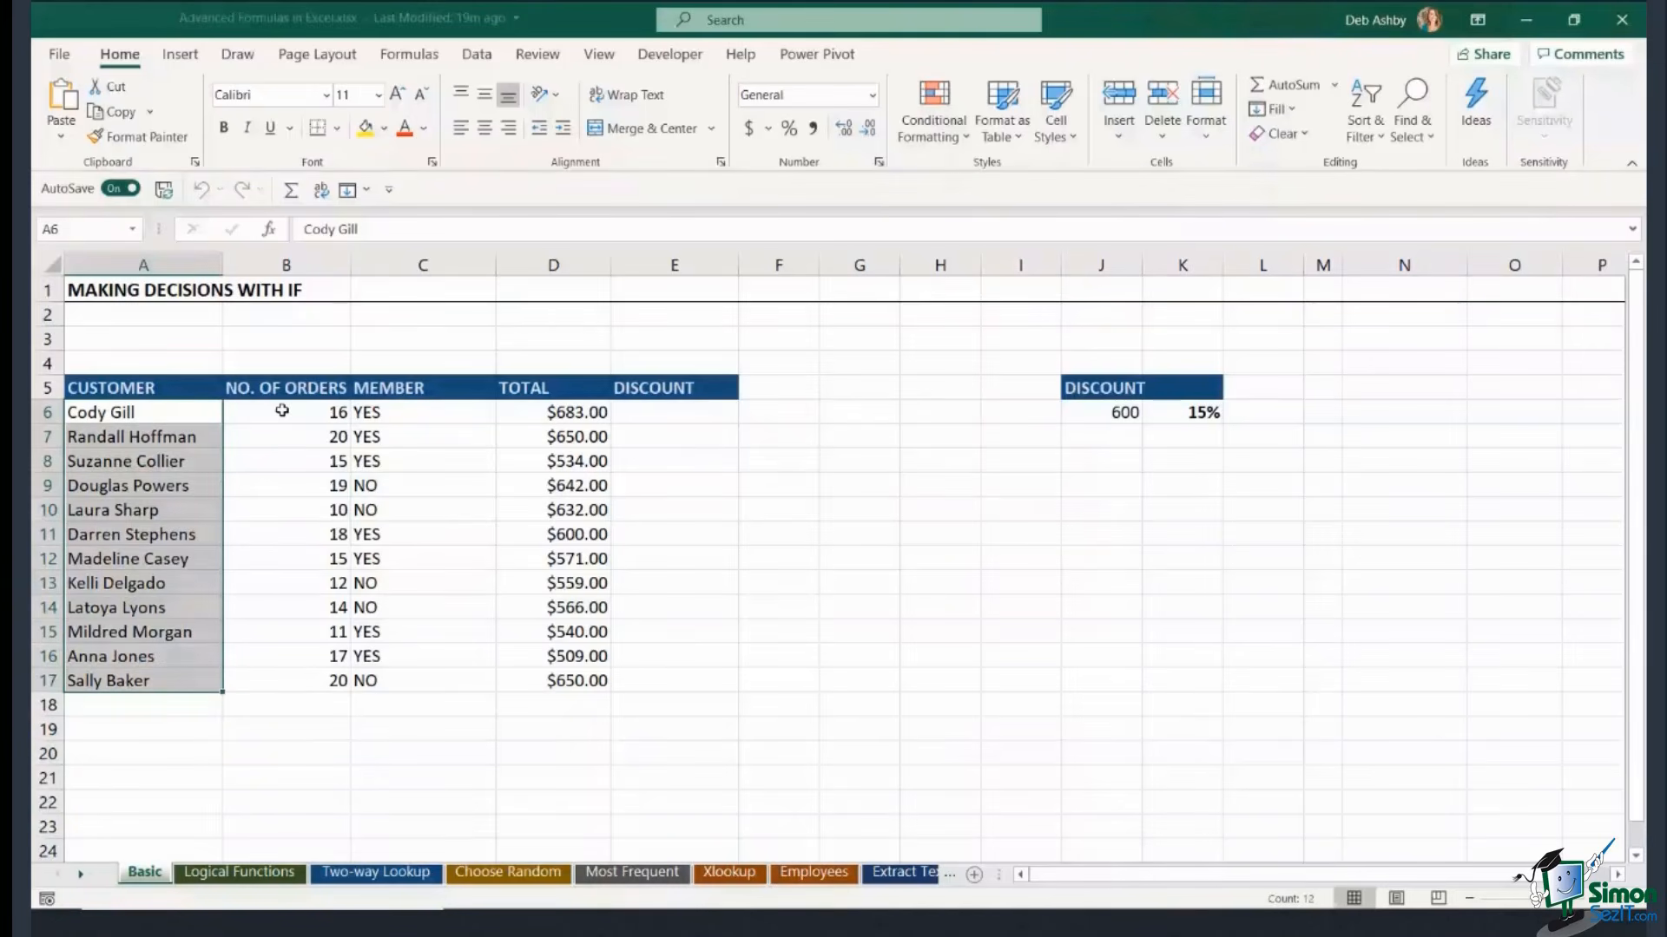
pyautogui.moveTo(282, 410); pyautogui.dragTo(276, 677)
pyautogui.click(421, 413)
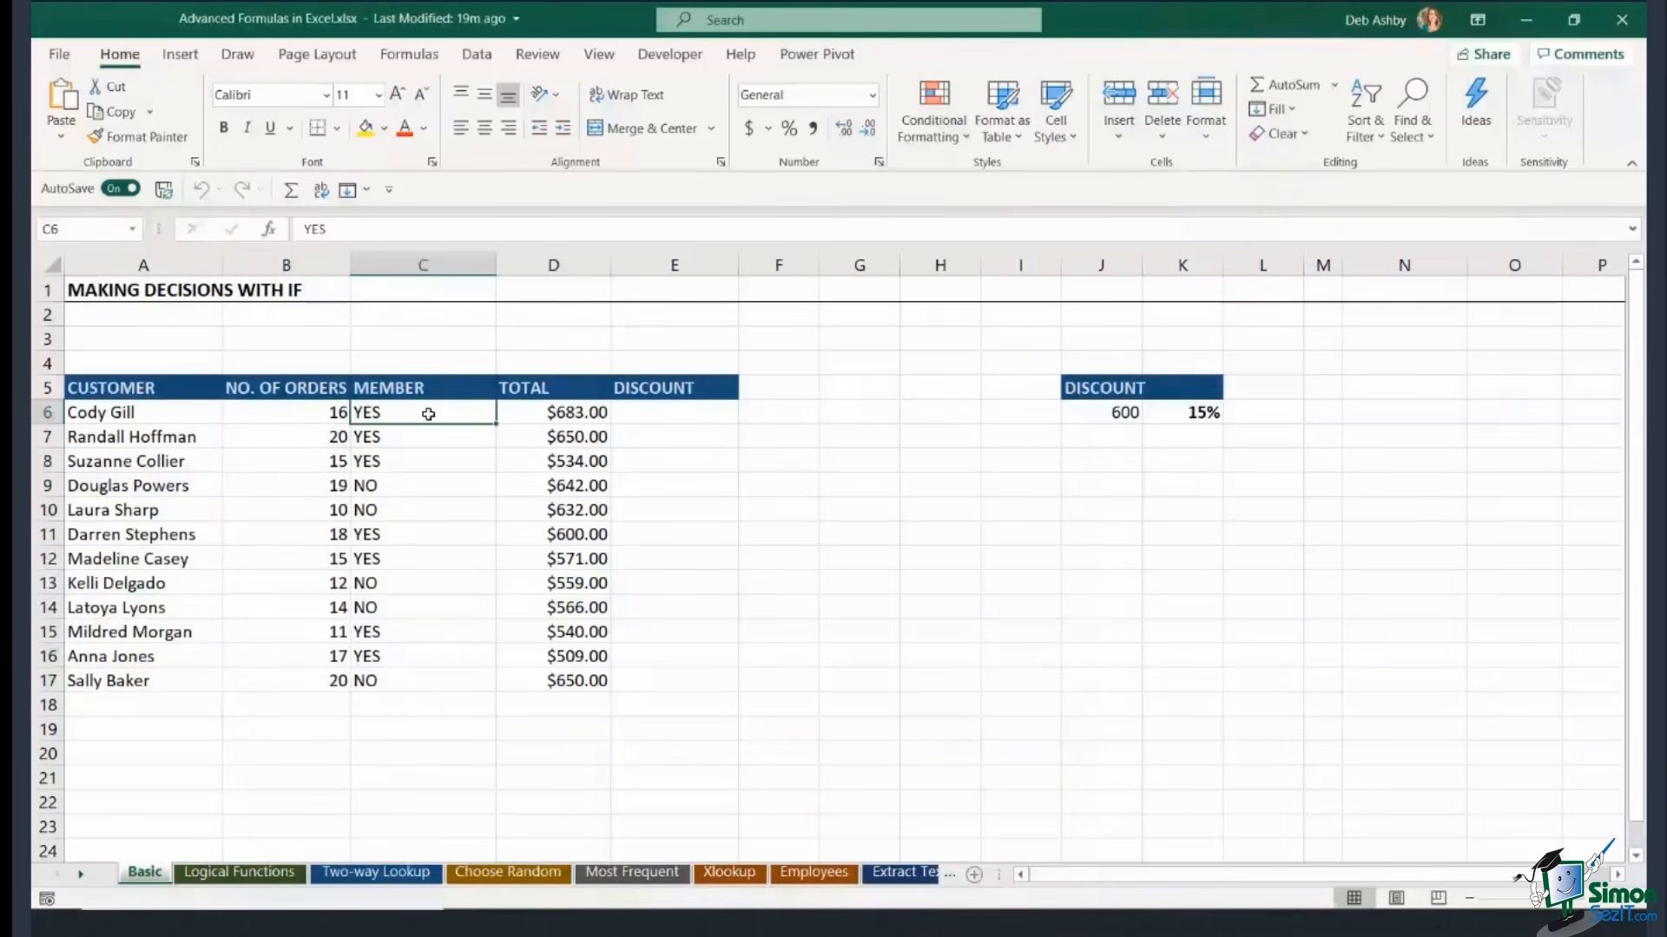
pyautogui.moveTo(429, 414); pyautogui.dragTo(429, 684)
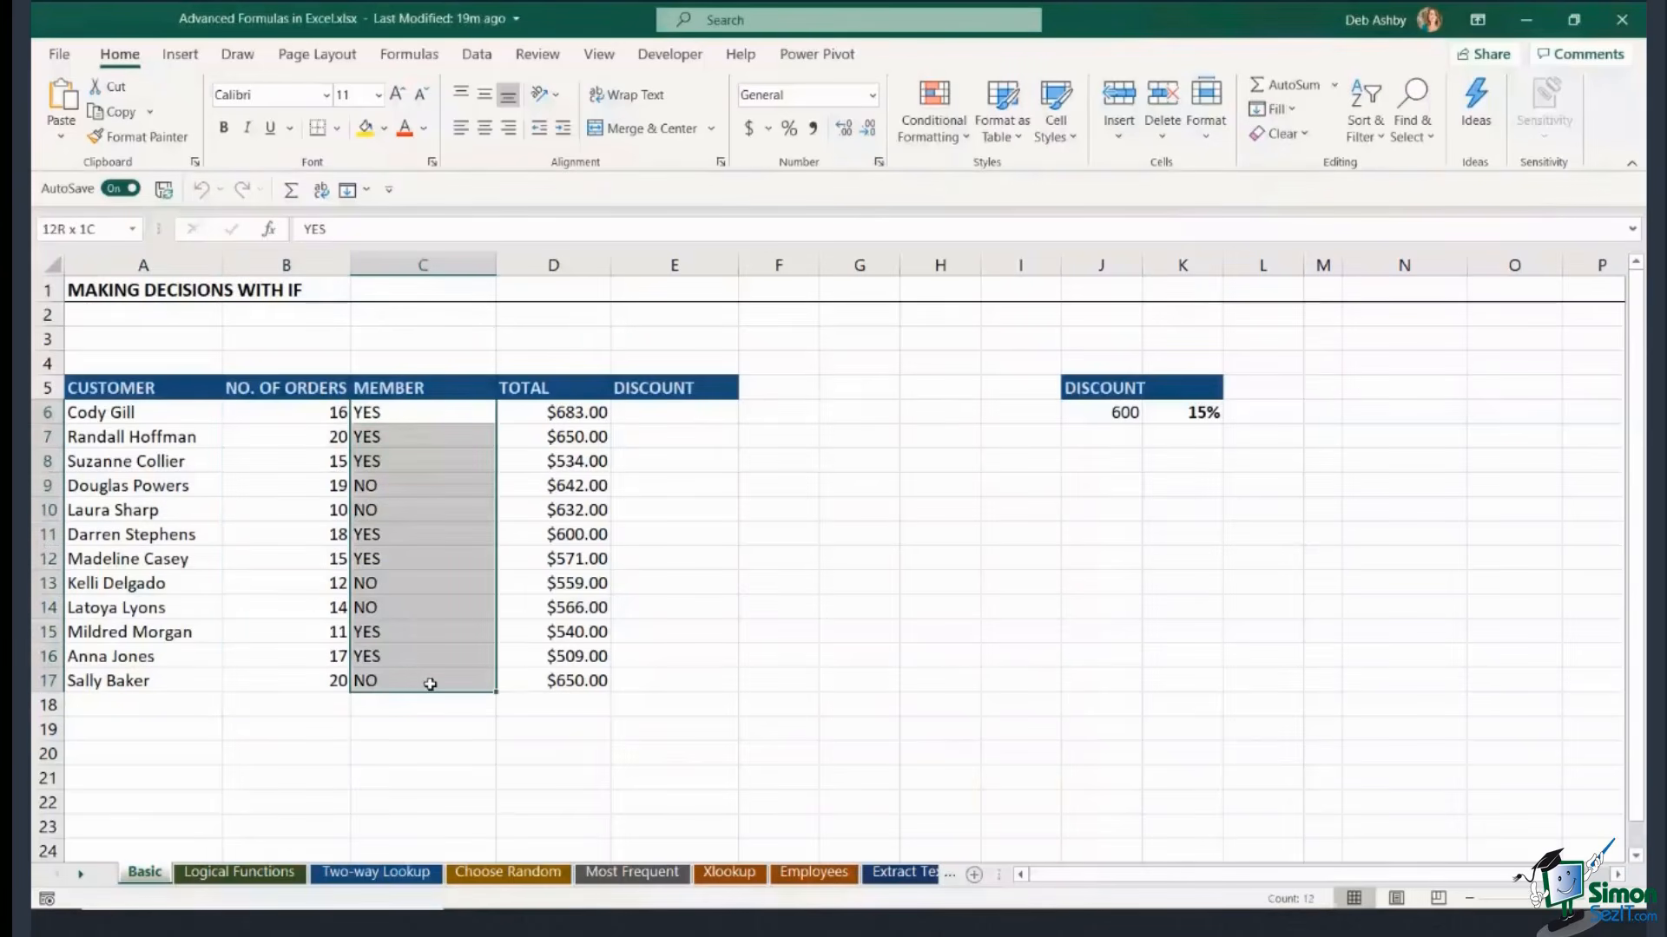
pyautogui.moveTo(552, 415); pyautogui.dragTo(564, 682)
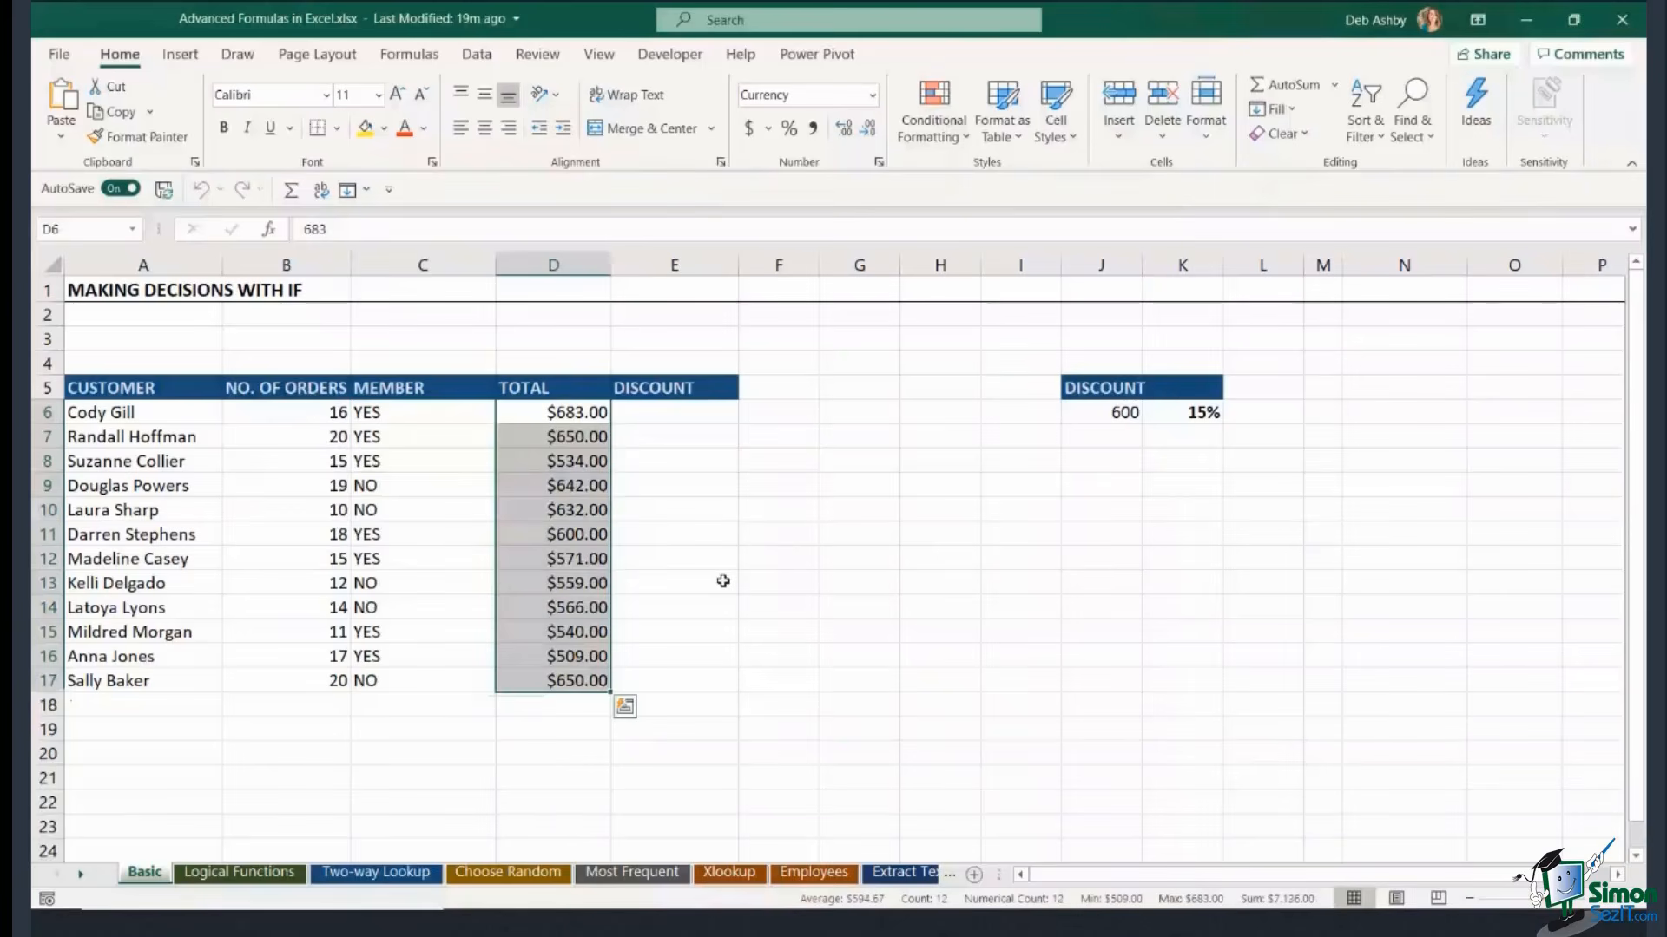
pyautogui.click(668, 415)
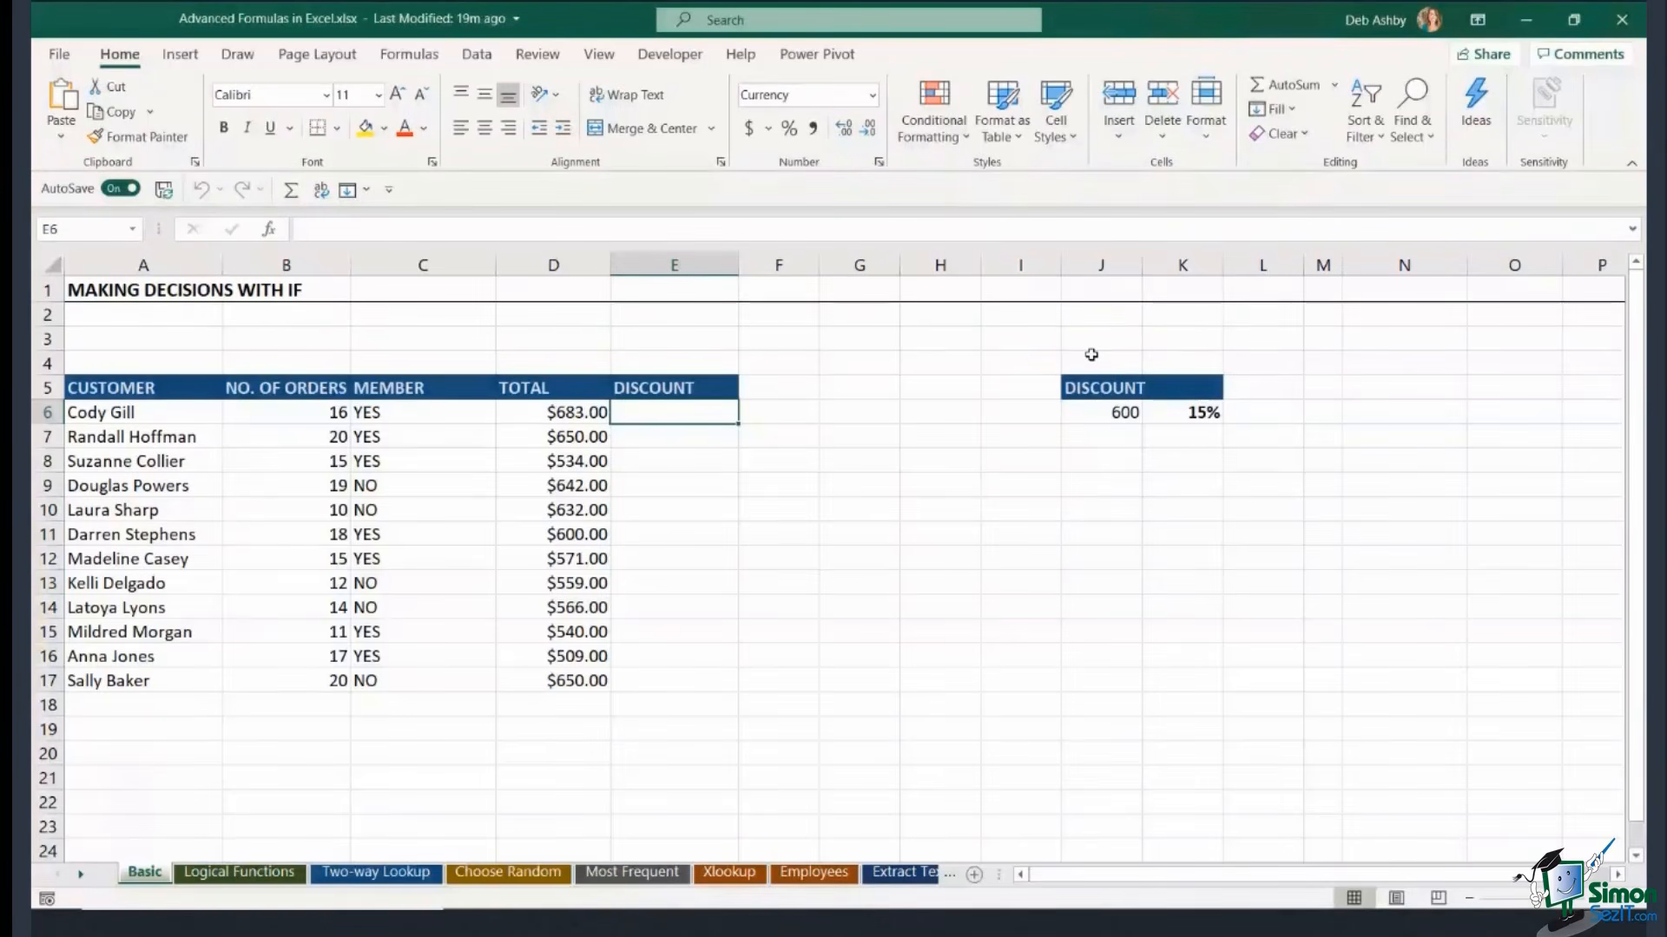
pyautogui.click(1094, 414)
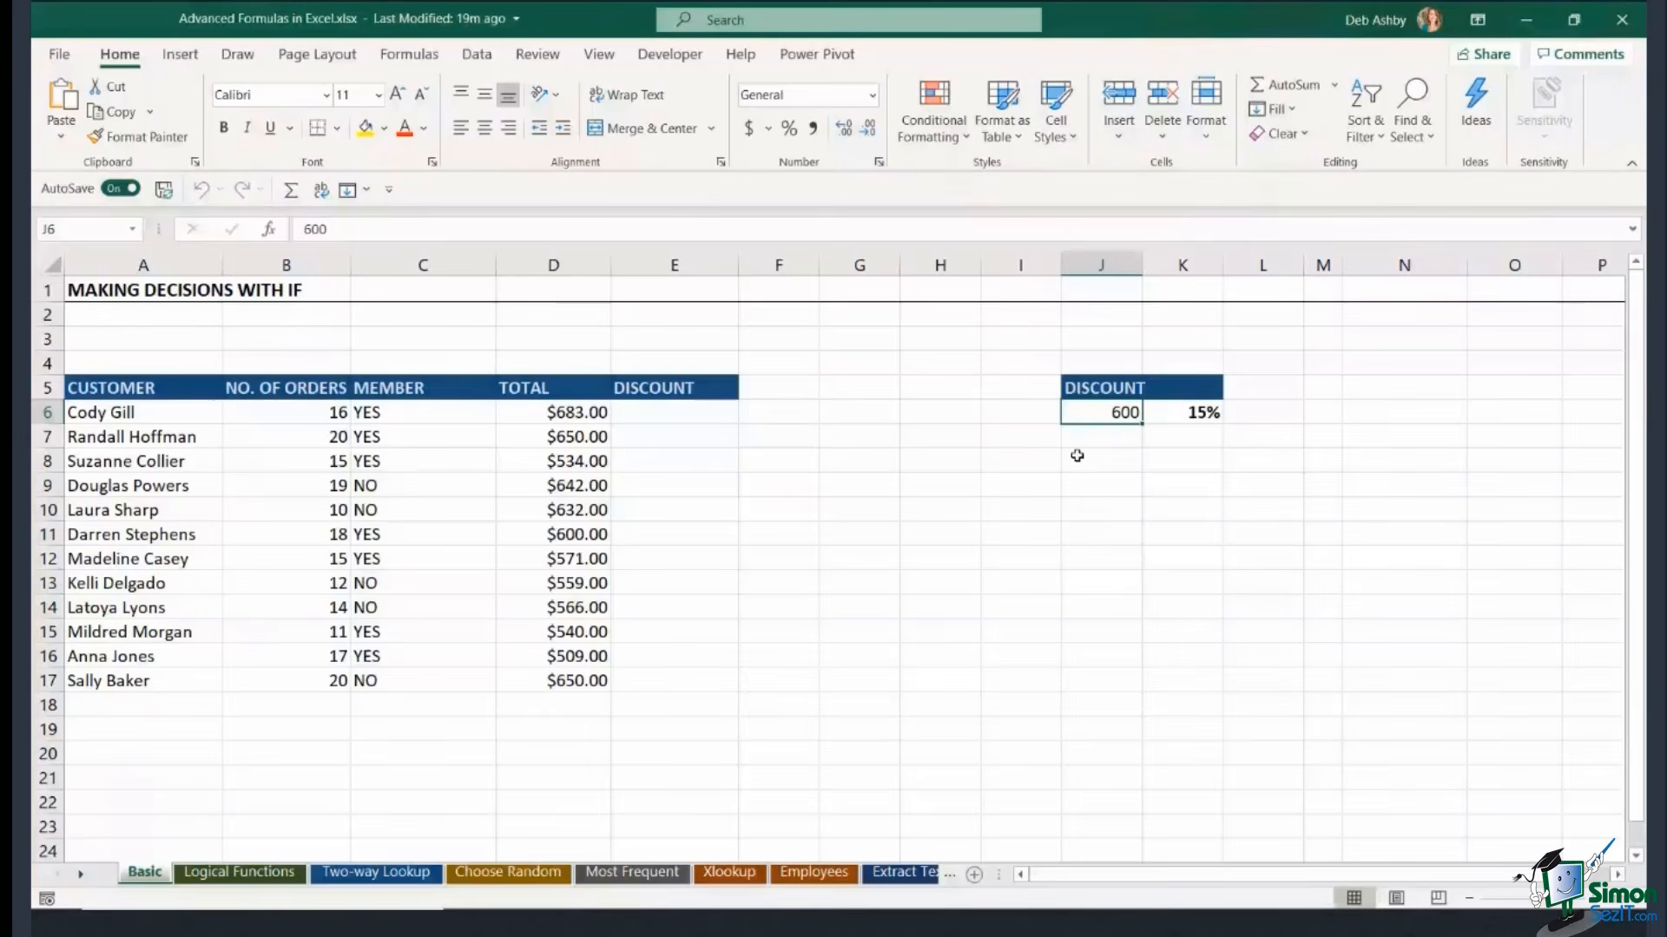
pyautogui.click(1165, 414)
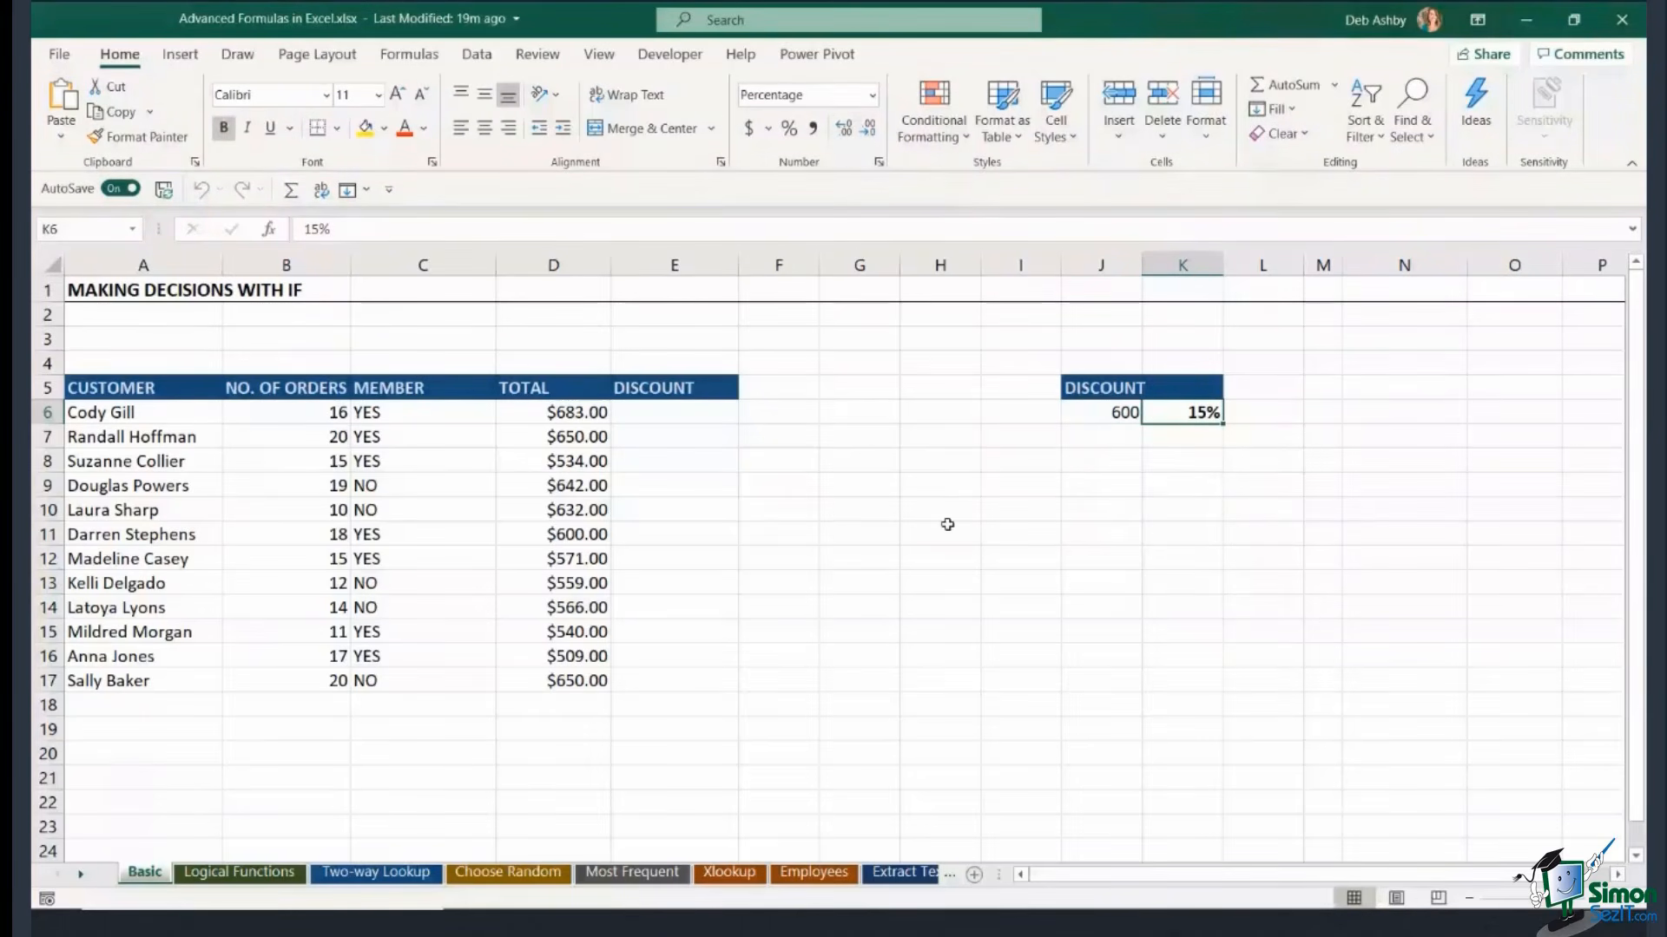
# Start an IF formula in E6 with the logical test D6>$J$6, using an absolute reference for the threshold.
pyautogui.click(674, 414)
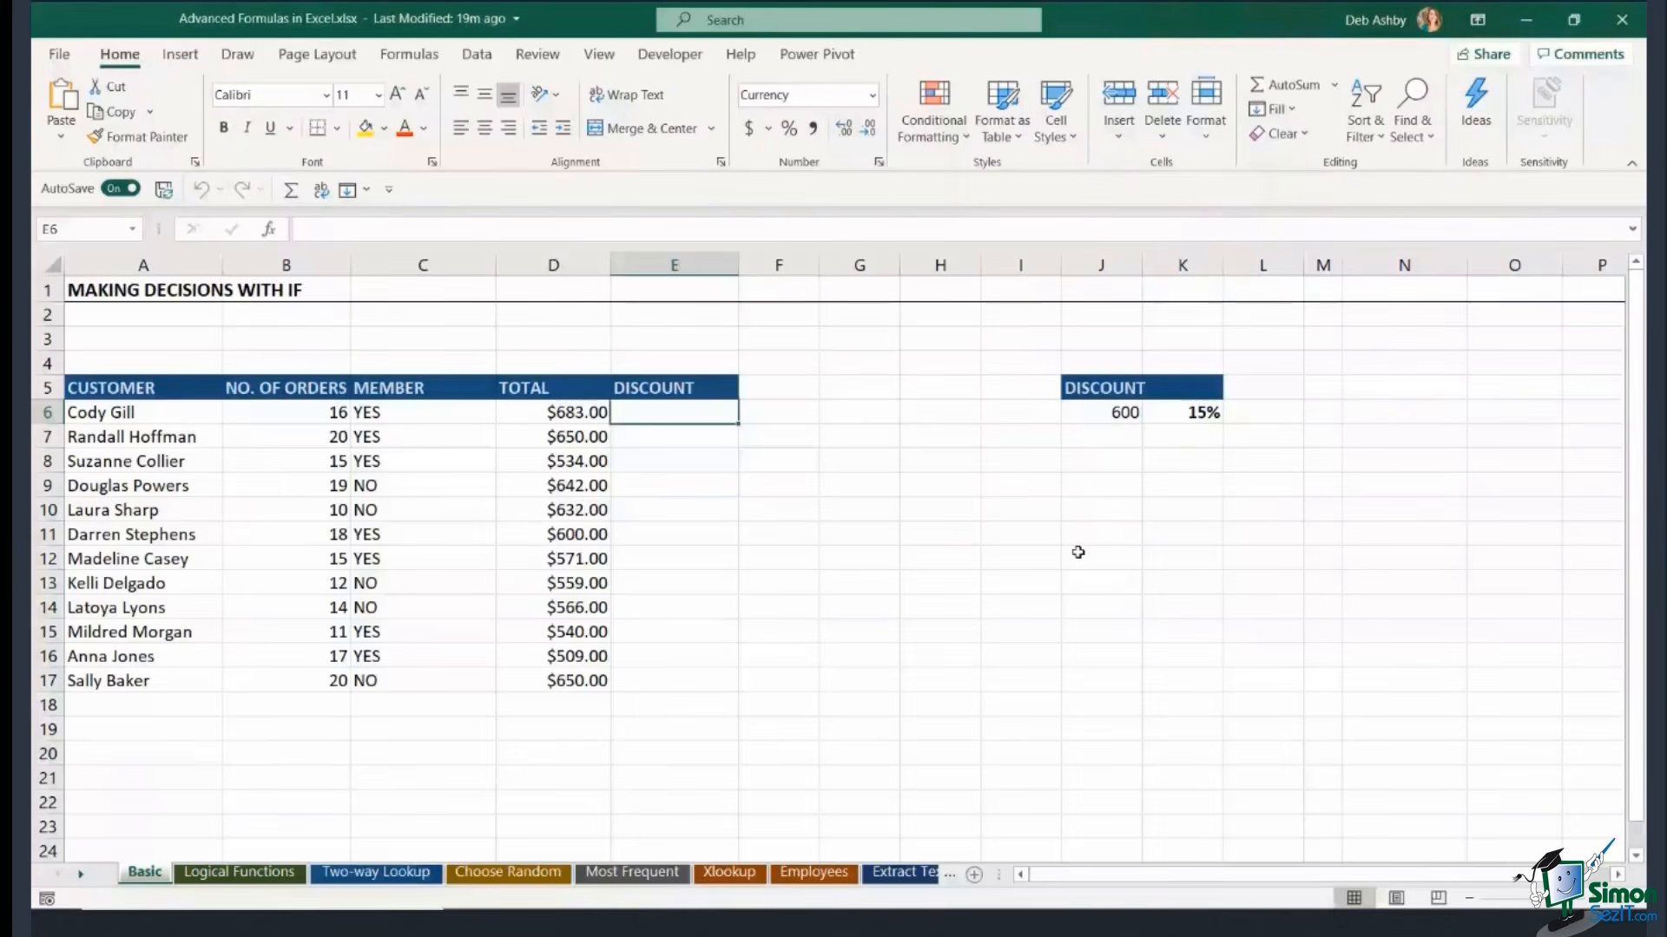
pyautogui.write('=IF')
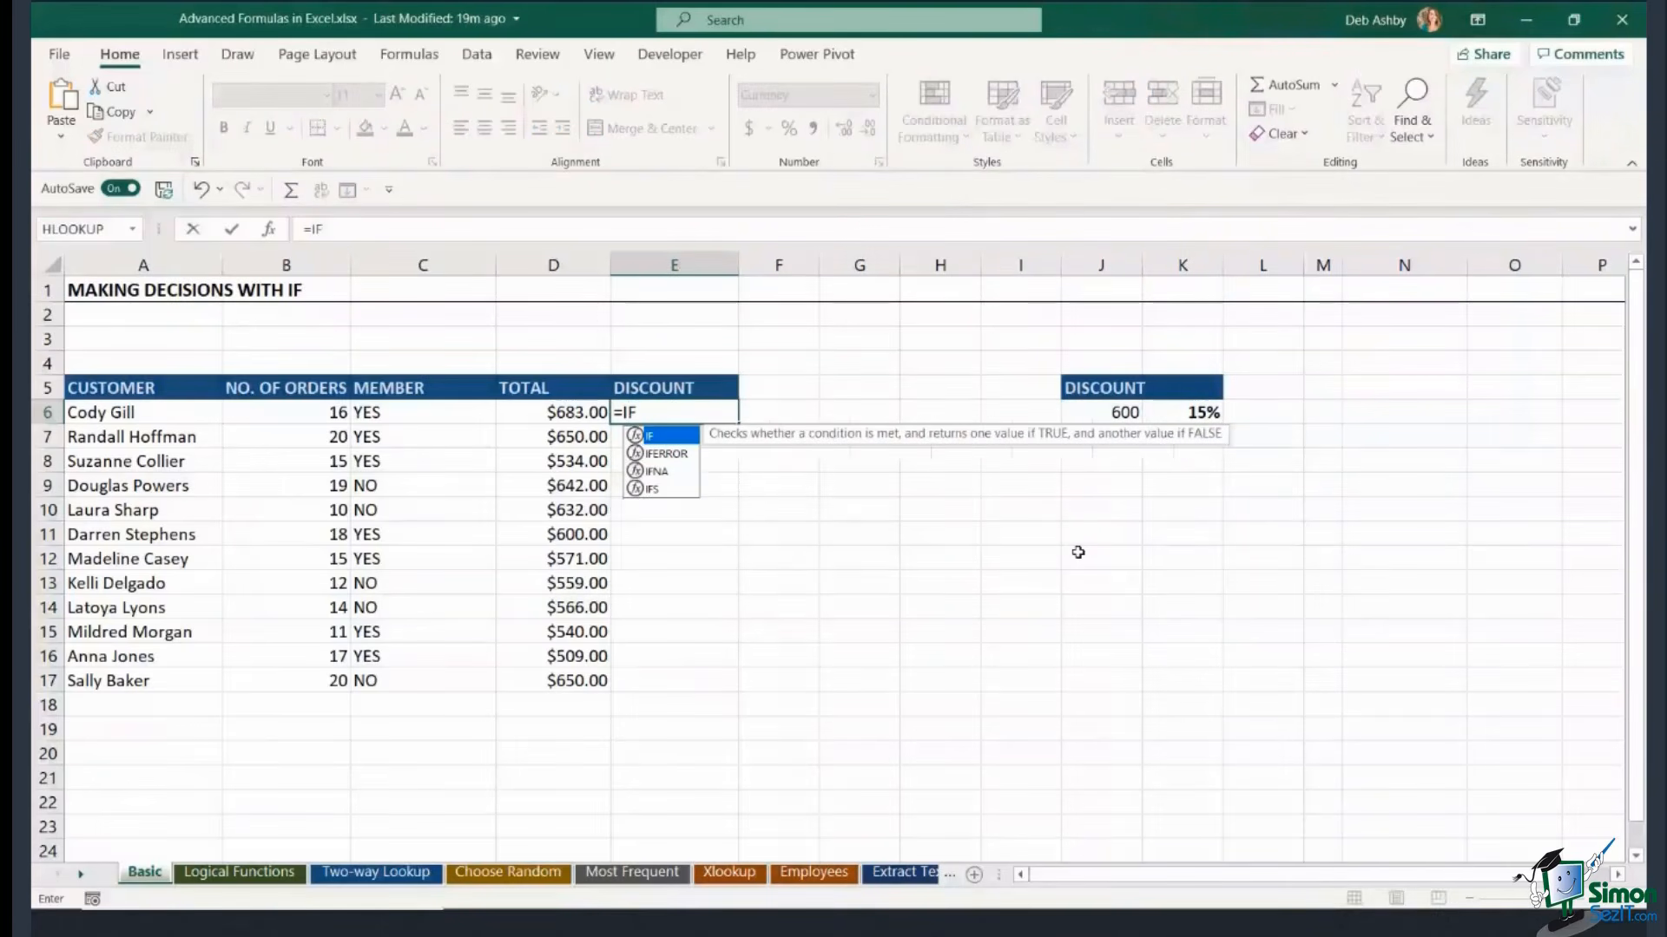
pyautogui.write('(')
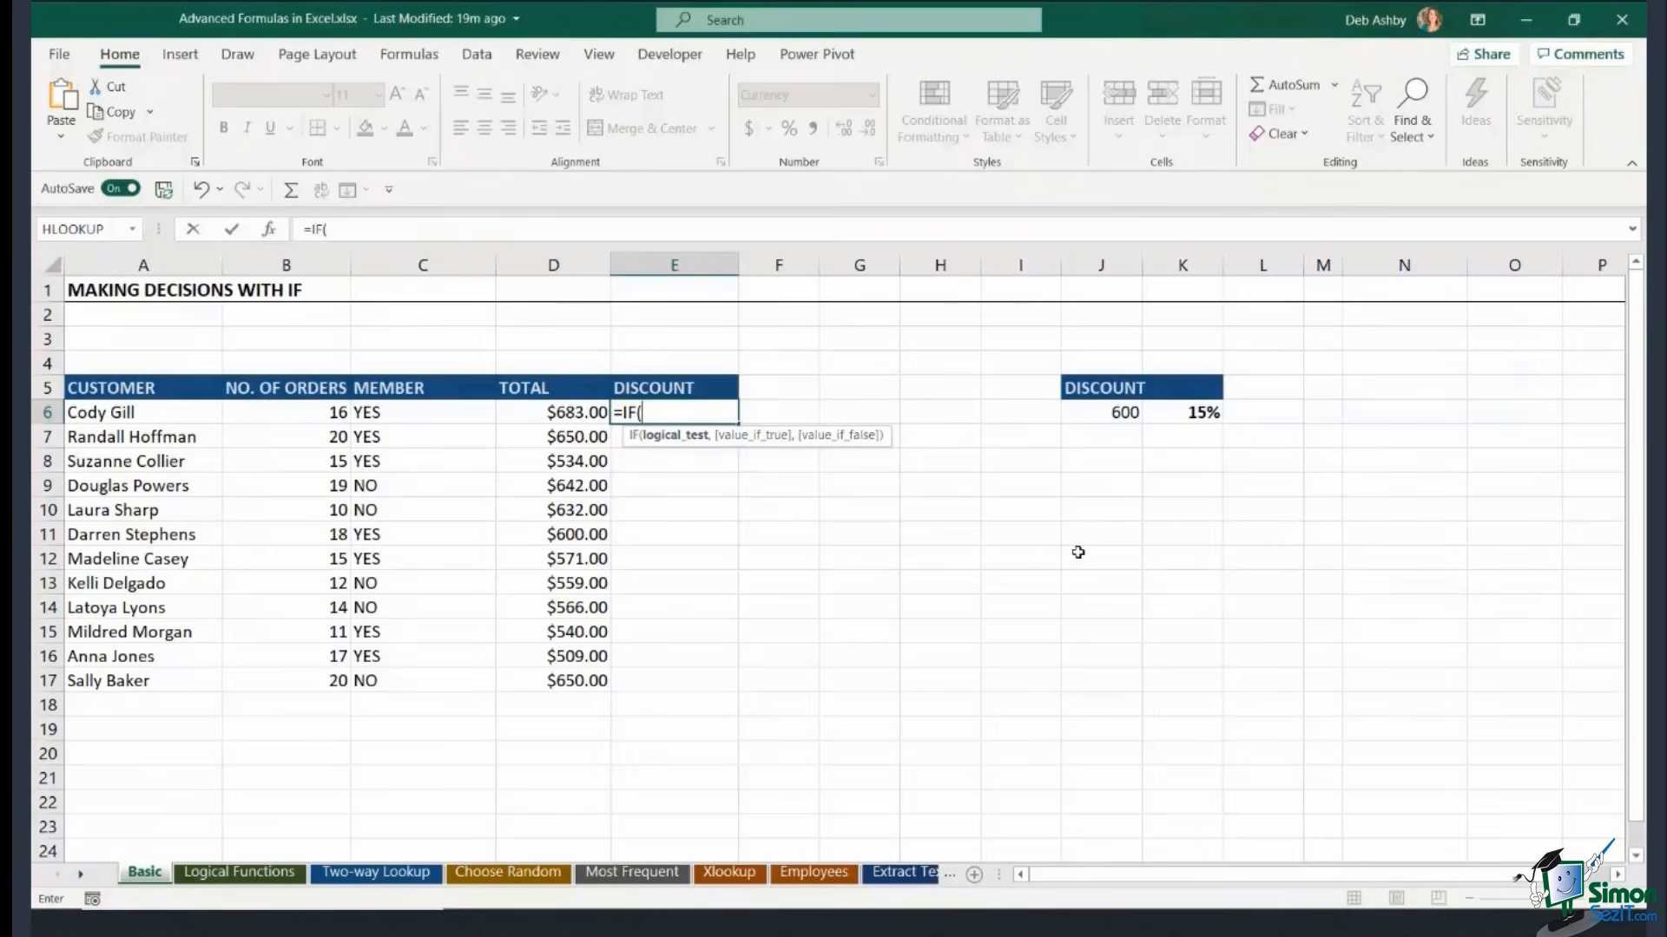
pyautogui.click(562, 415)
pyautogui.write('>')
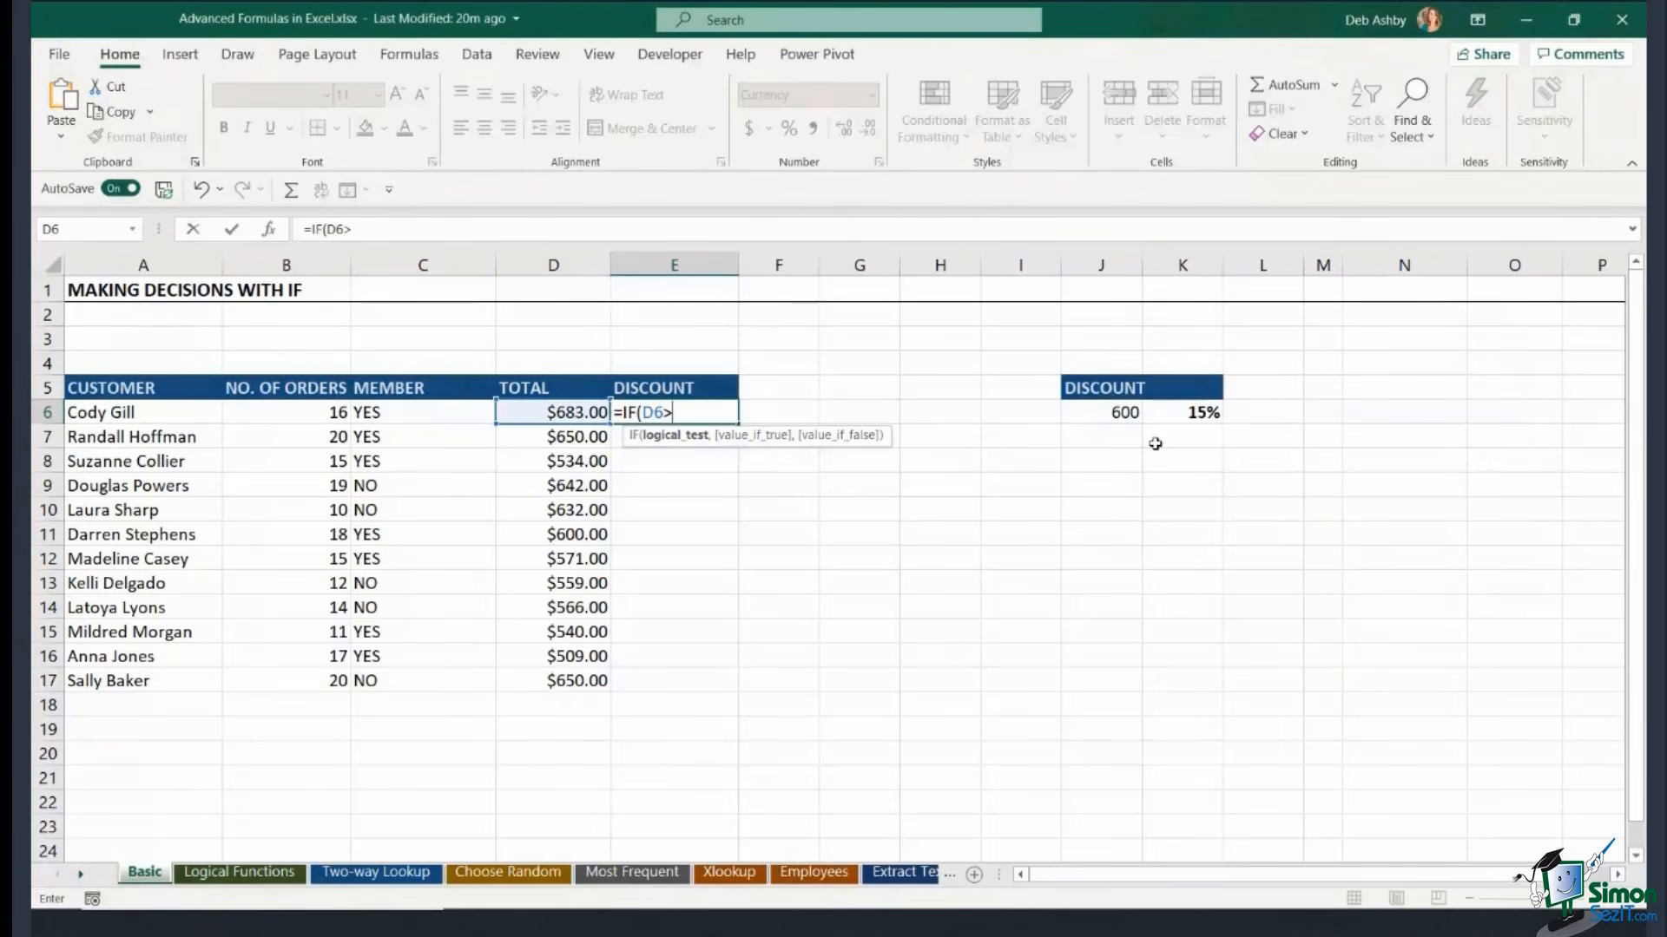
pyautogui.click(1112, 413)
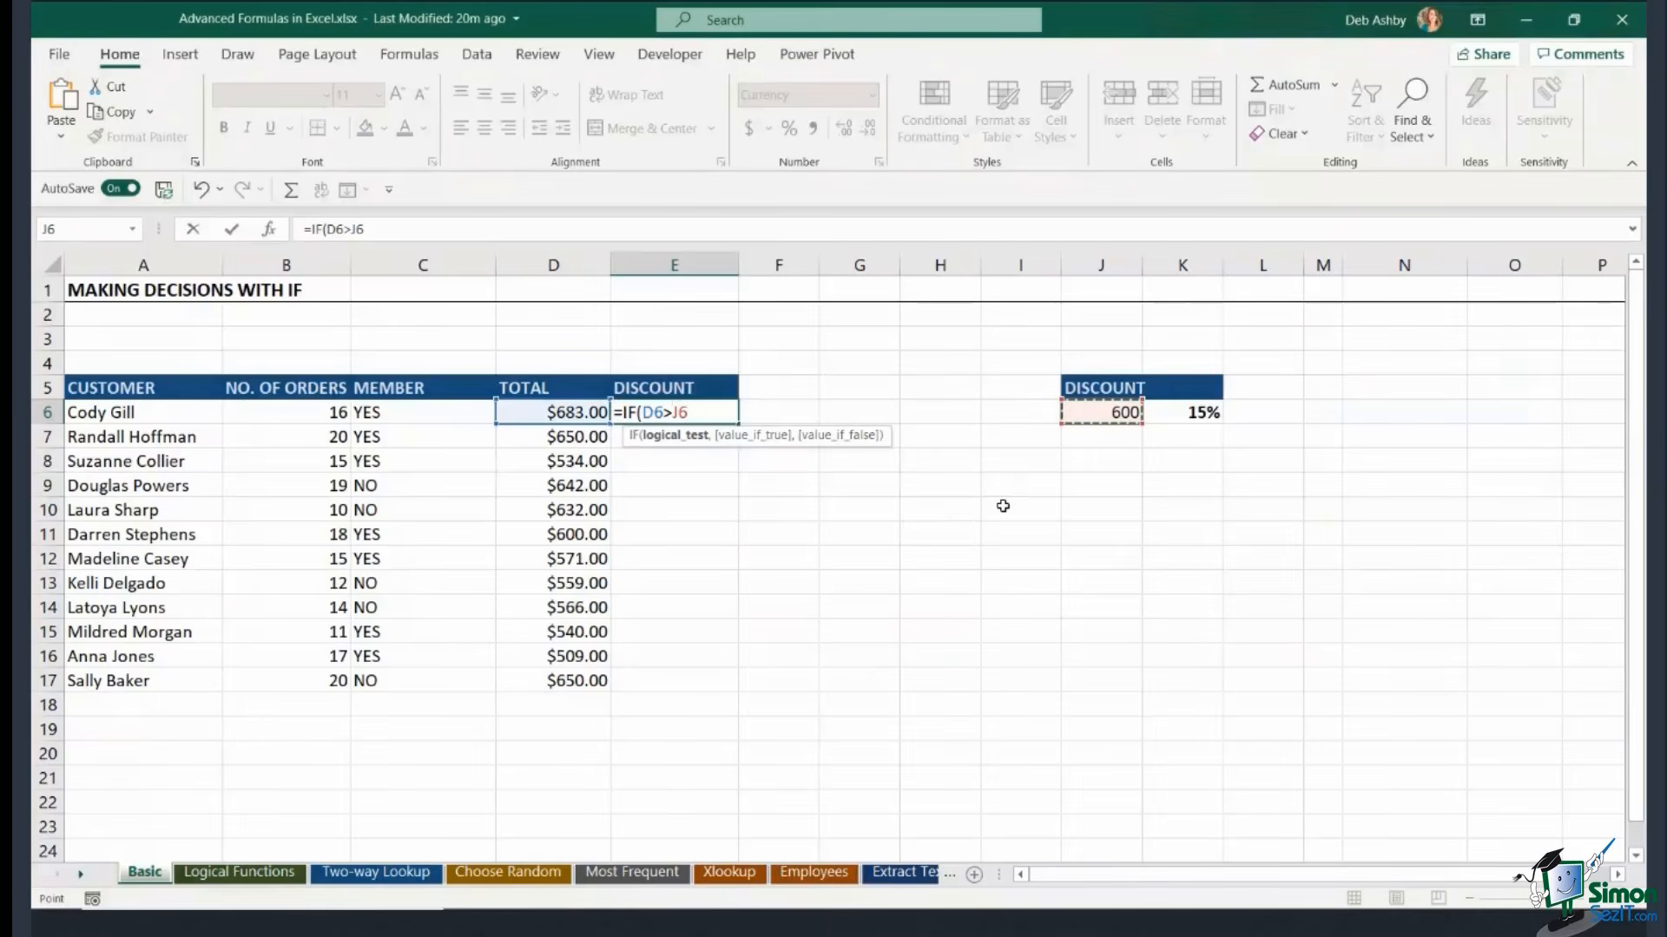
pyautogui.press('F4')
pyautogui.write(',')
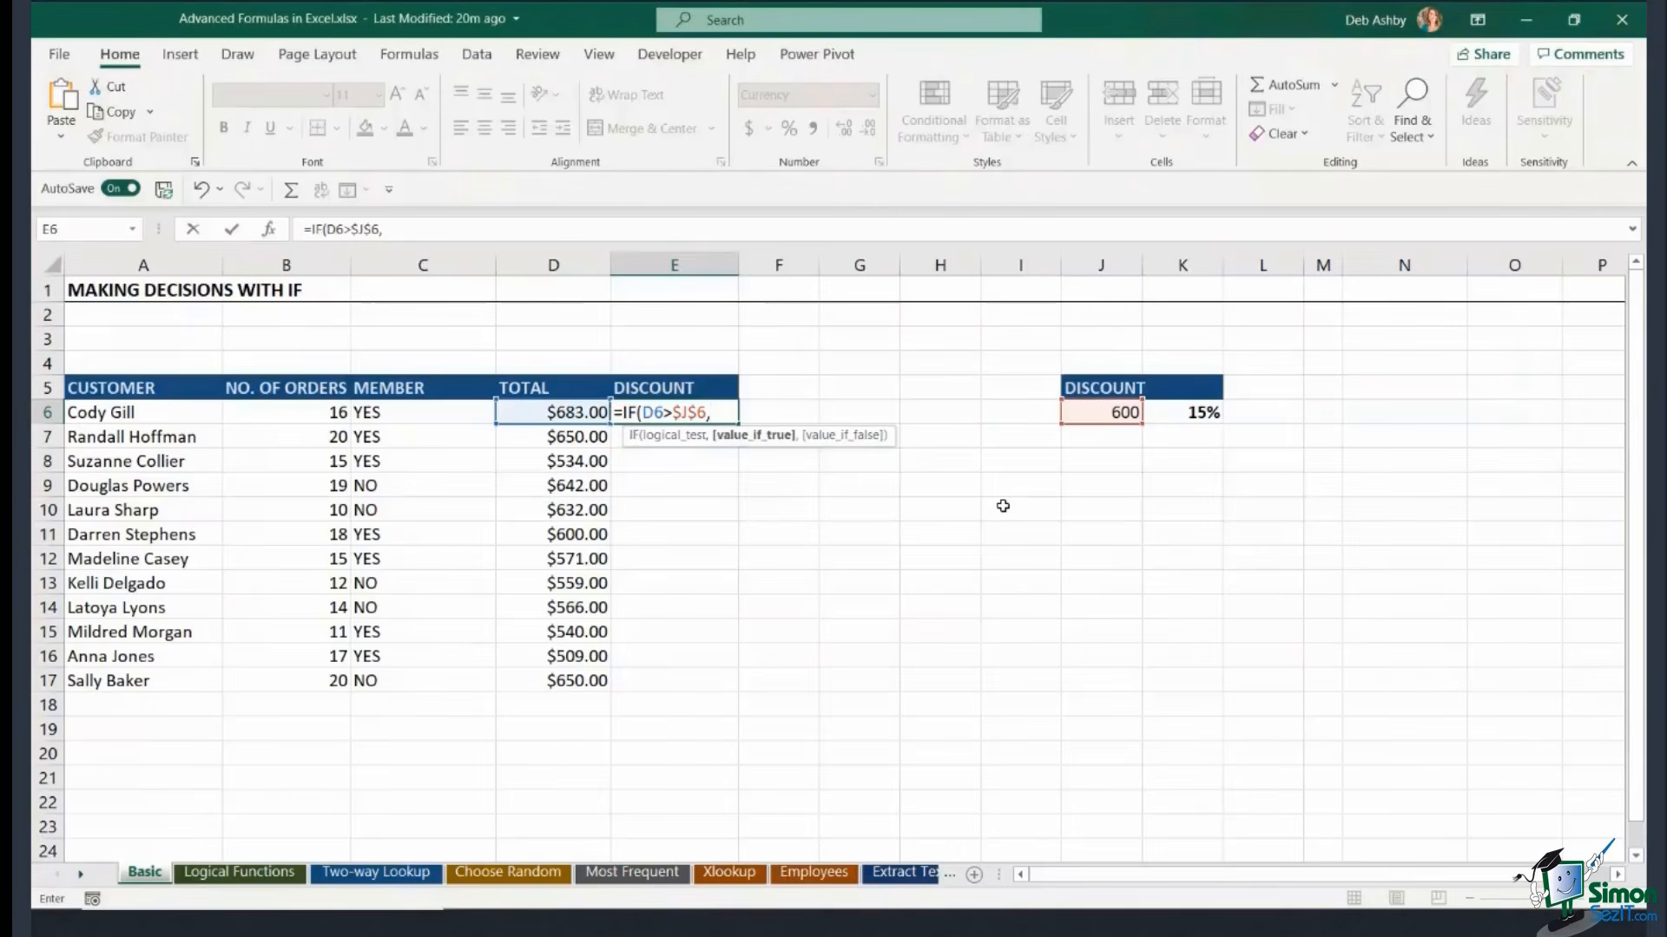
# Complete the E6 formula with D6*$K$6 as the value if true and "0" as the value if false.
pyautogui.click(559, 414)
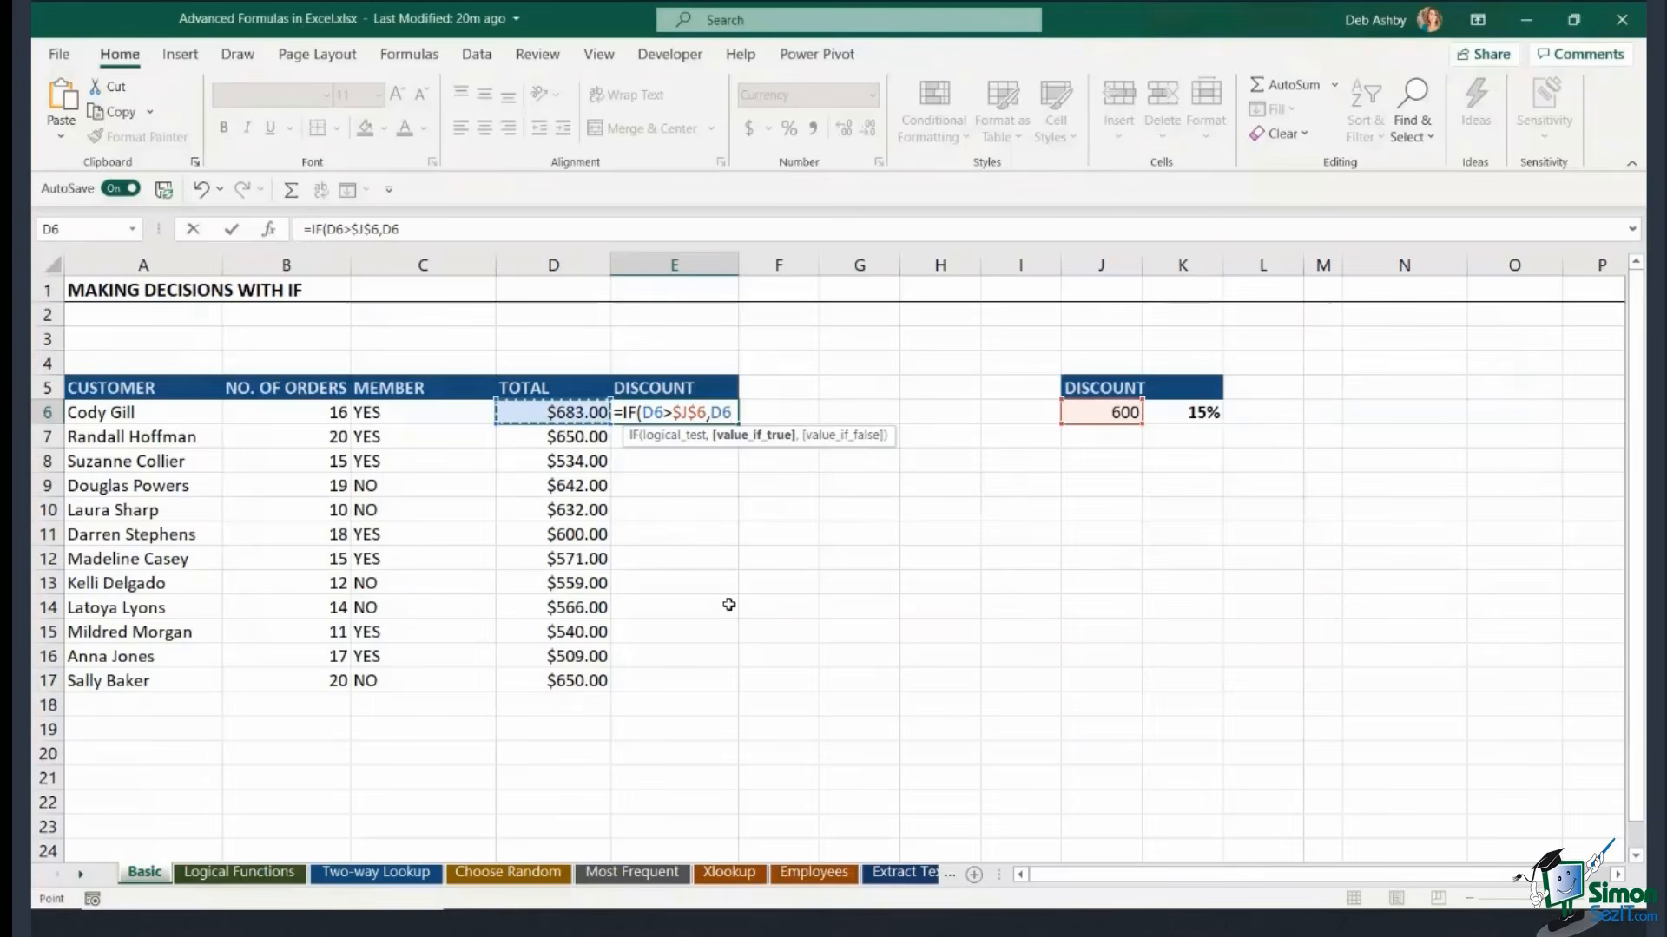
pyautogui.write('*')
pyautogui.click(1179, 414)
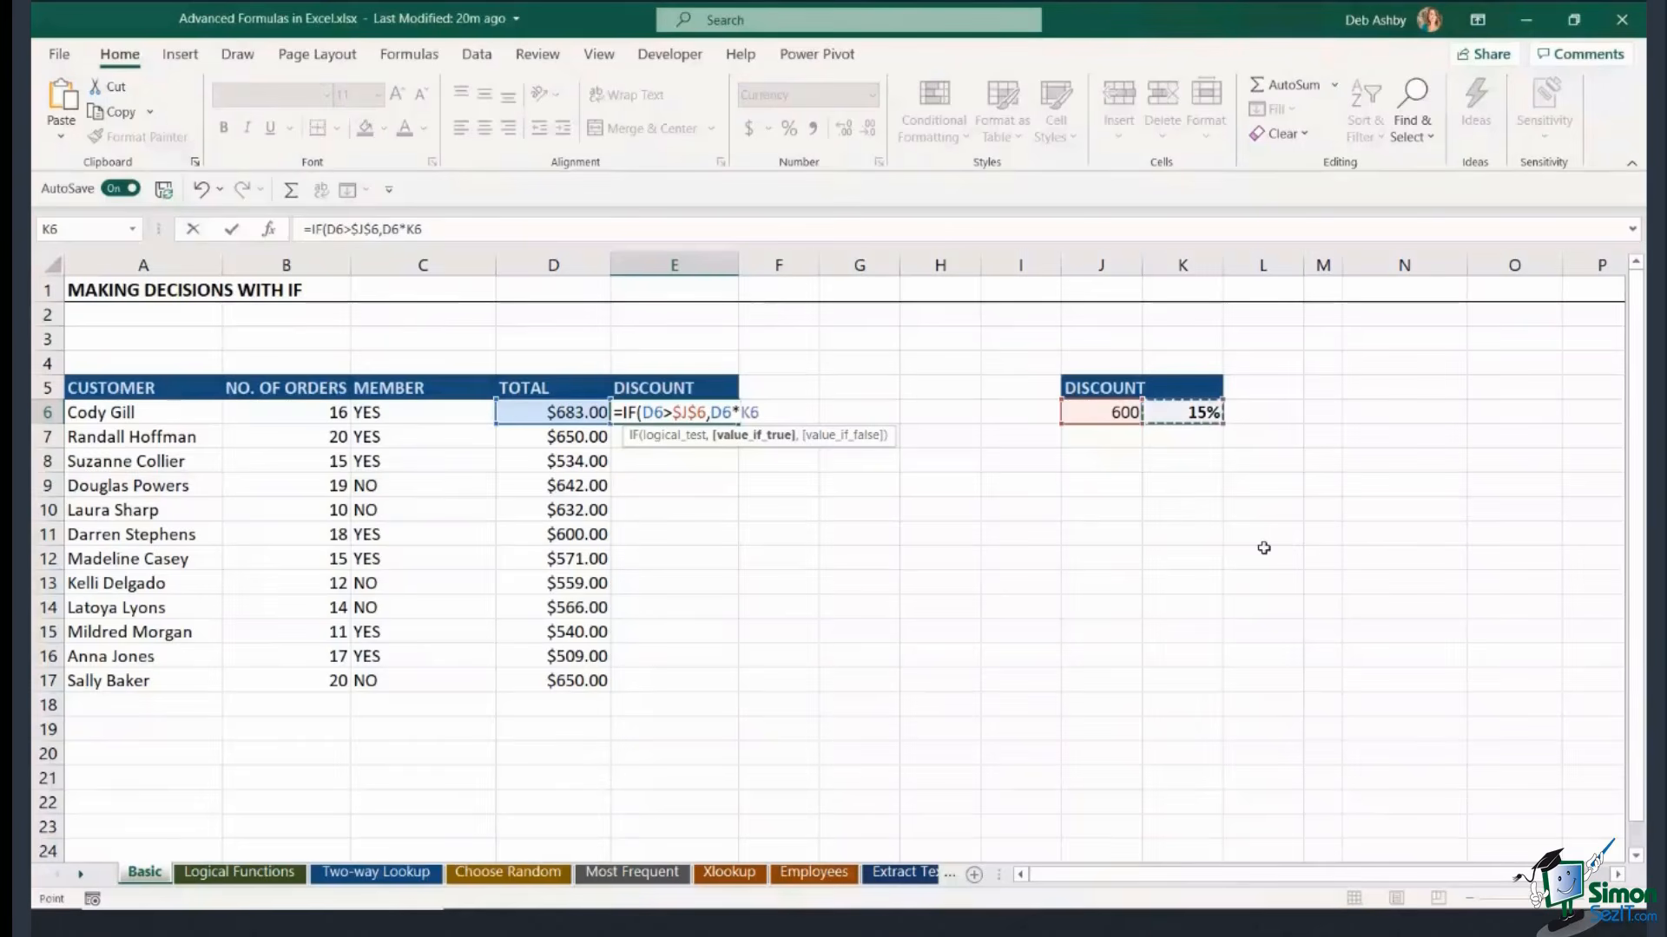
pyautogui.press('F4')
pyautogui.write(',')
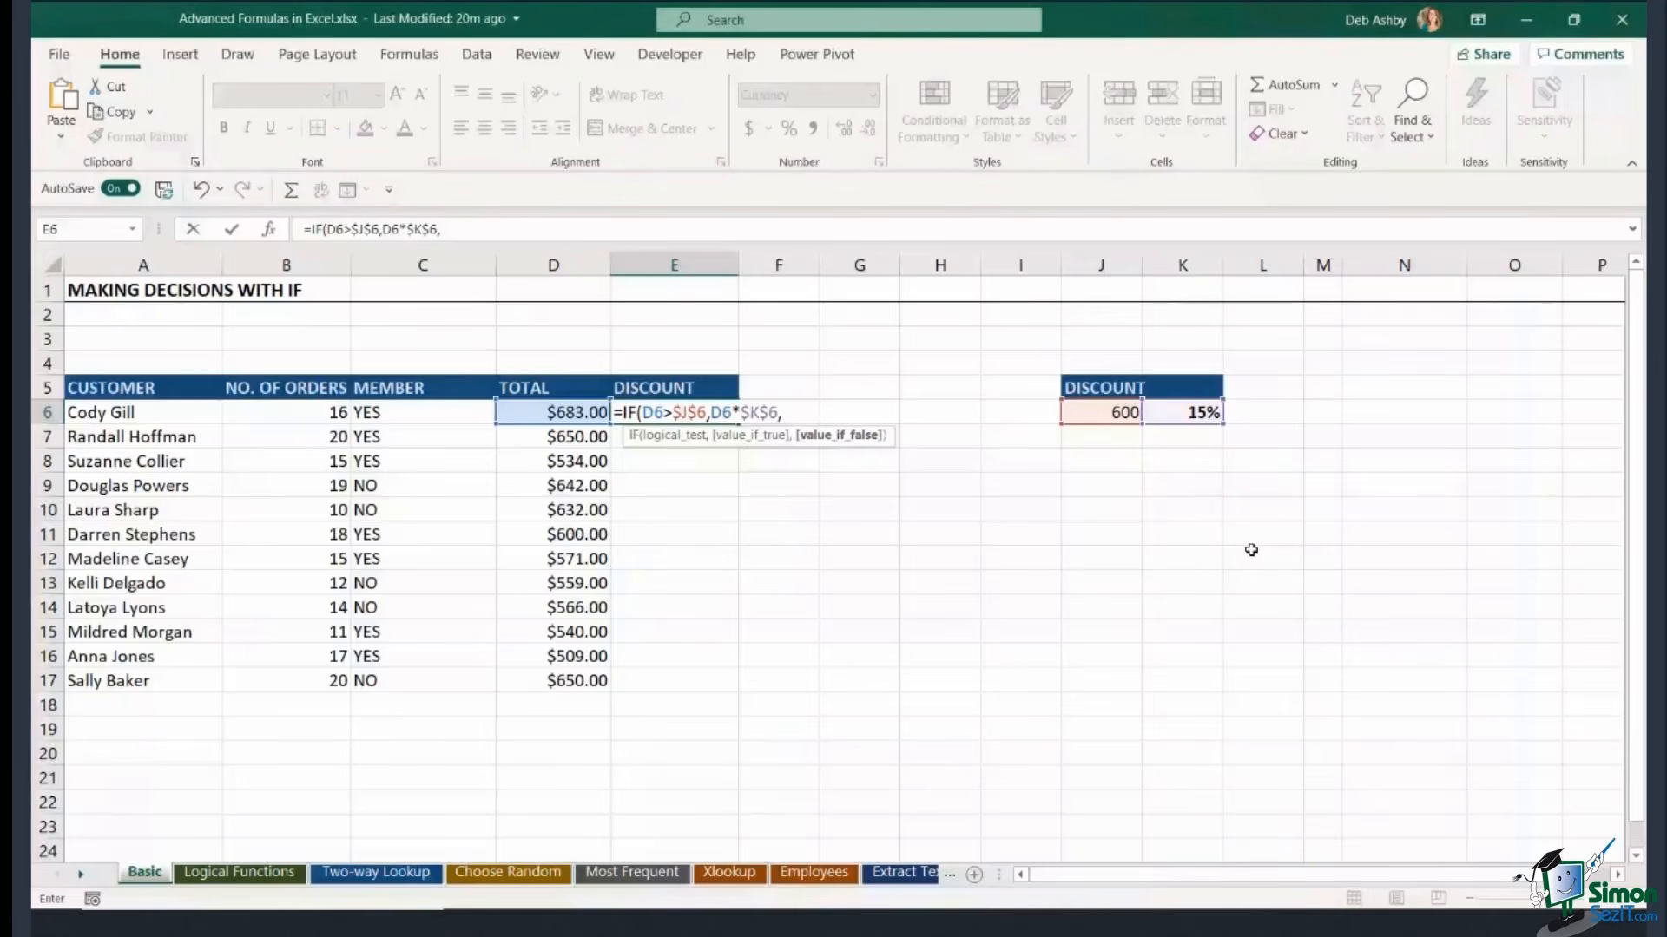
pyautogui.write('"0")')
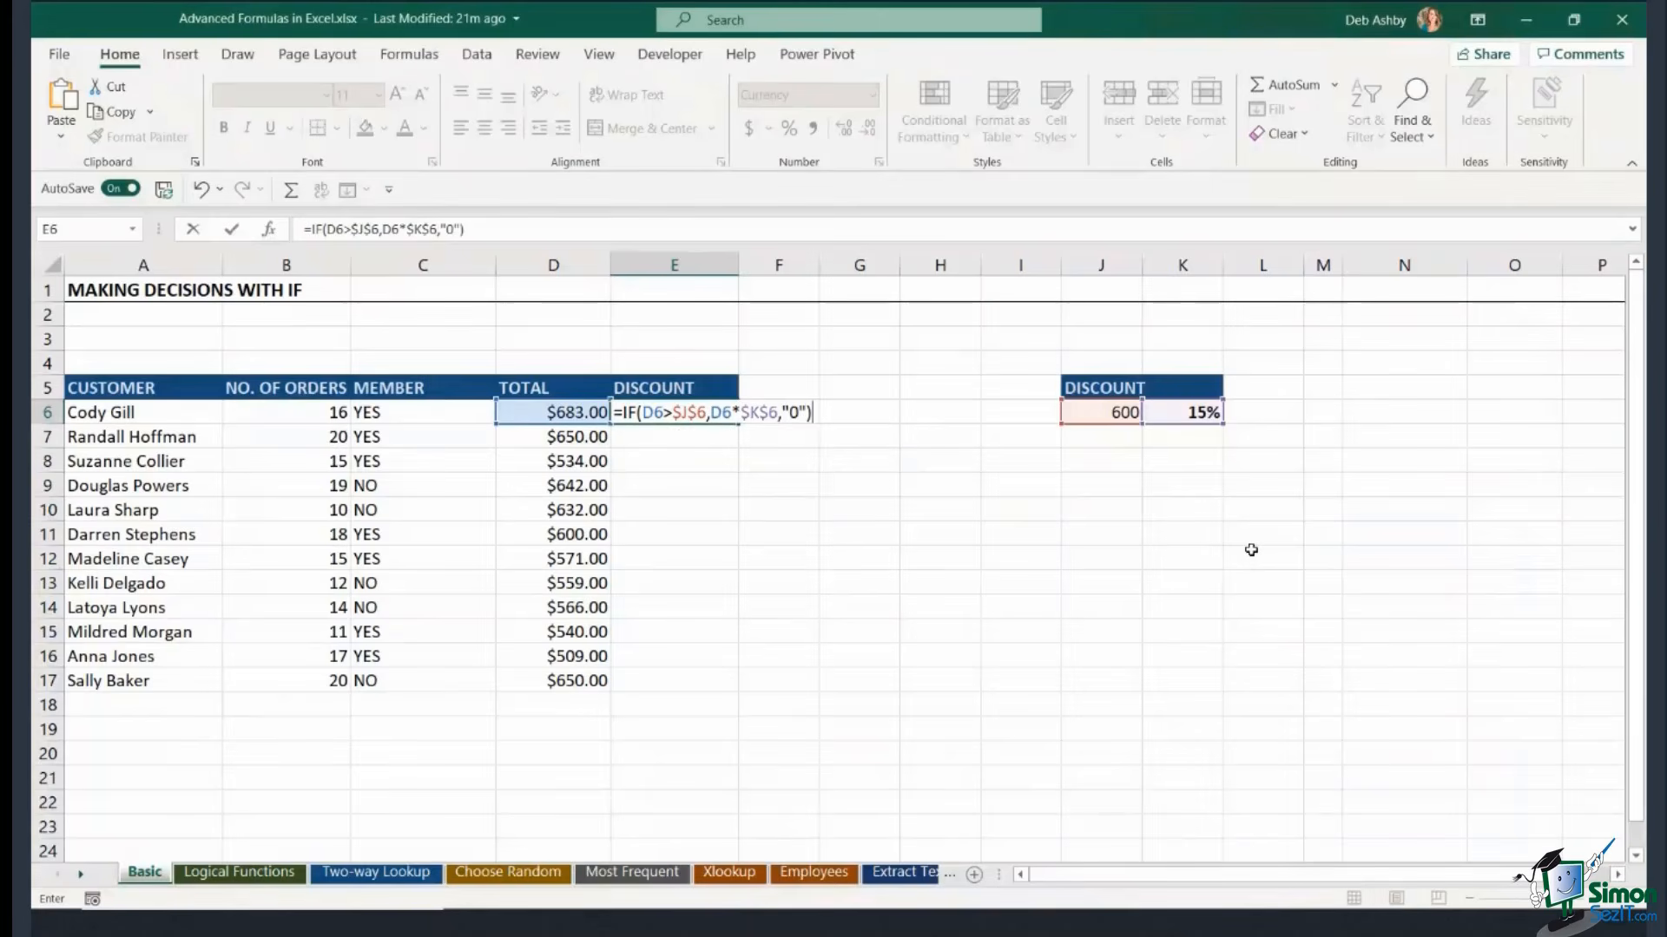
pyautogui.press('Return')
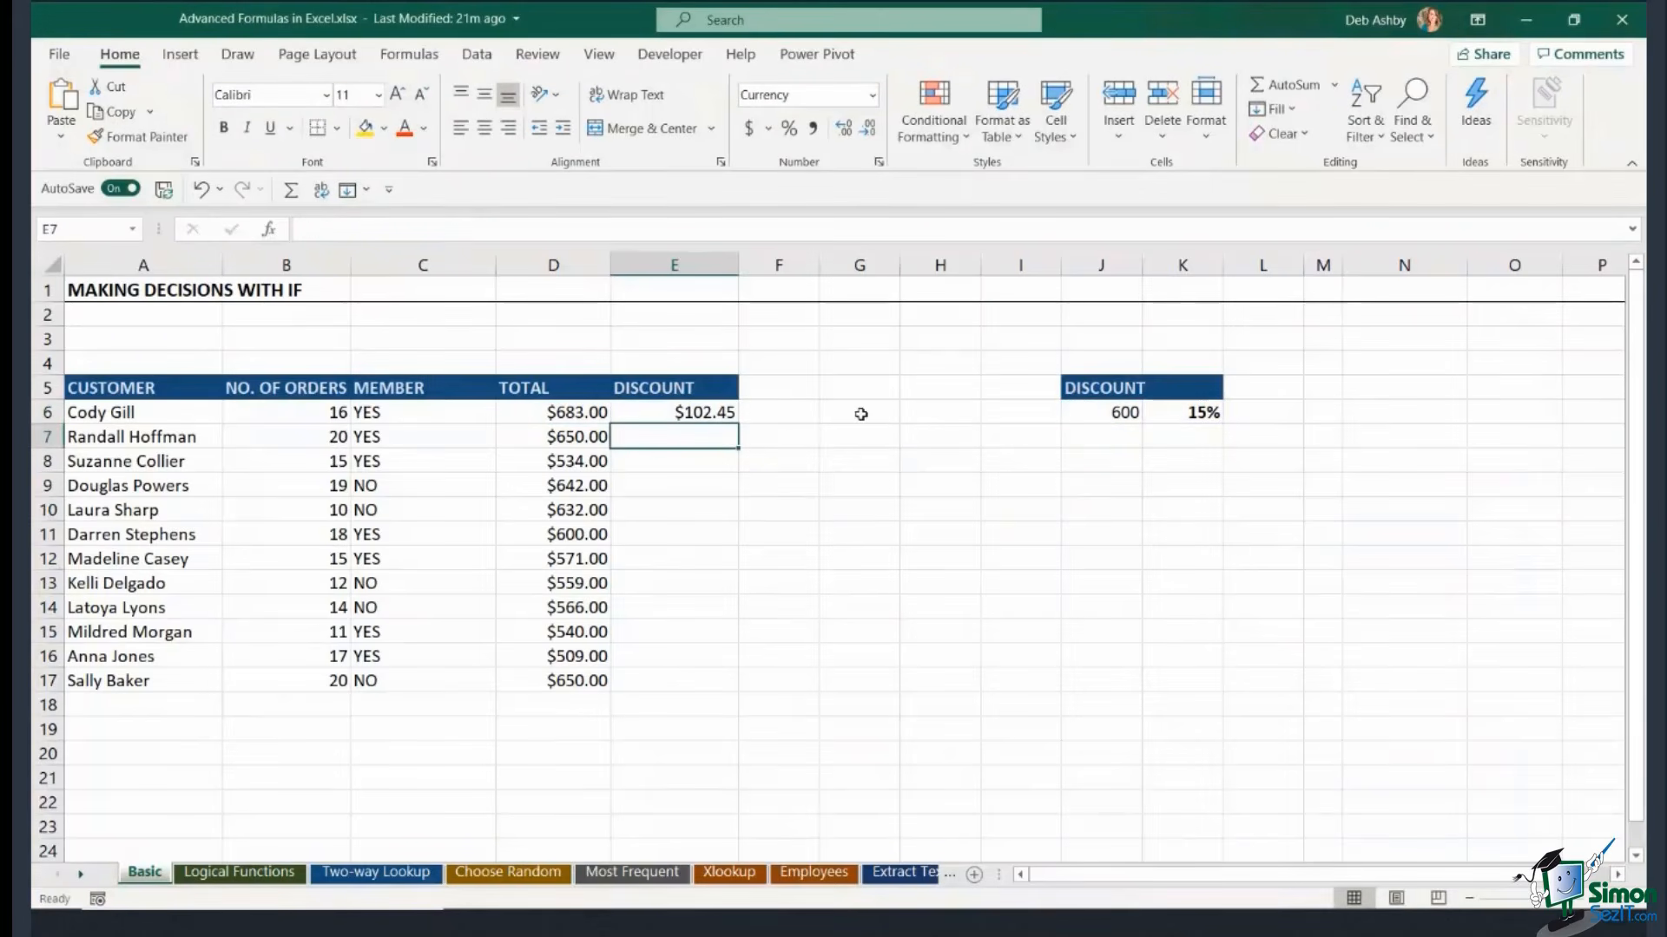
# Fill the discount formula from E6 down to E17.
pyautogui.click(688, 414)
pyautogui.doubleClick(739, 428)
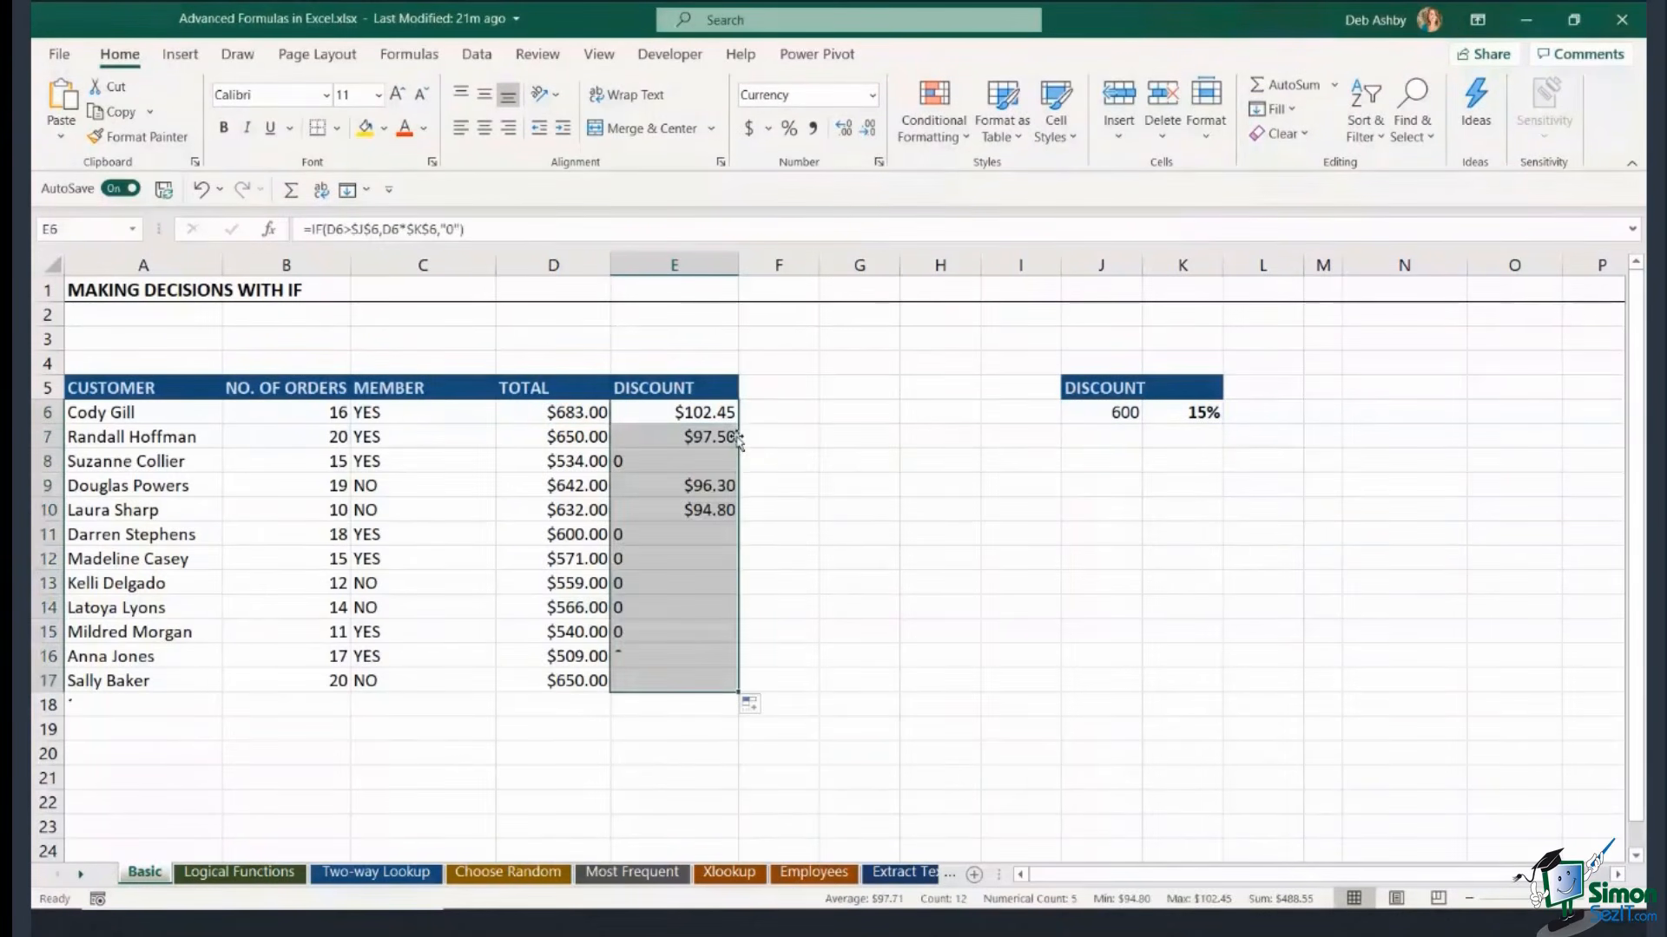
pyautogui.click(855, 535)
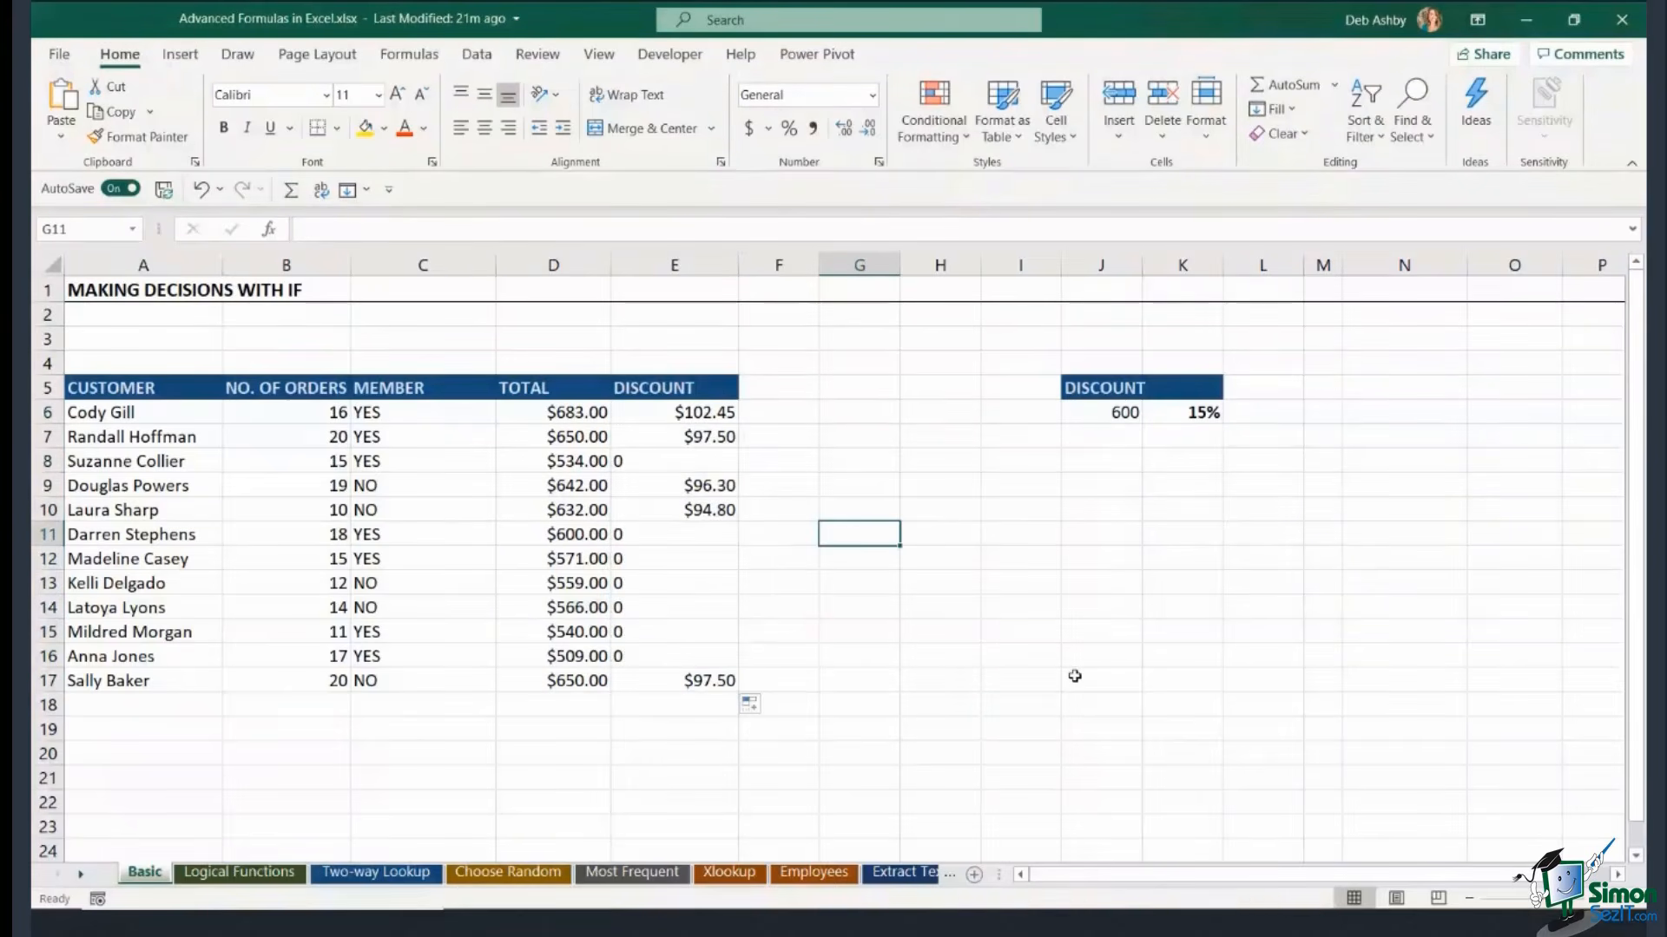
# Review the IF formula in E6, including its value-if-false argument, without changing it.
pyautogui.click(694, 413)
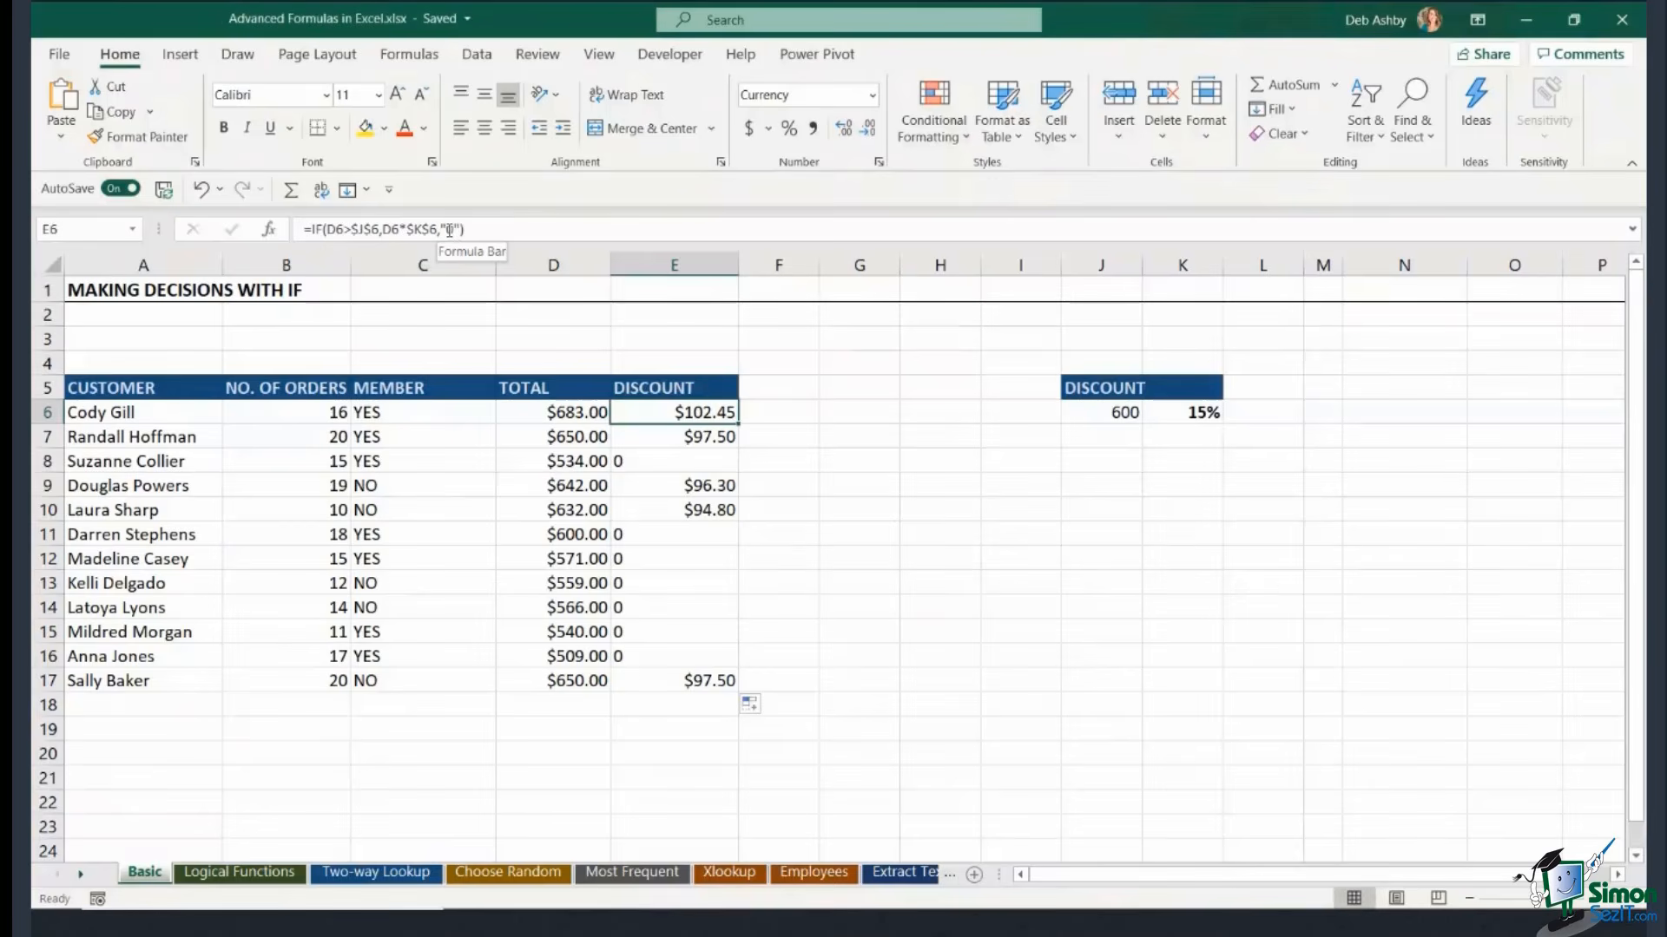
pyautogui.click(450, 229)
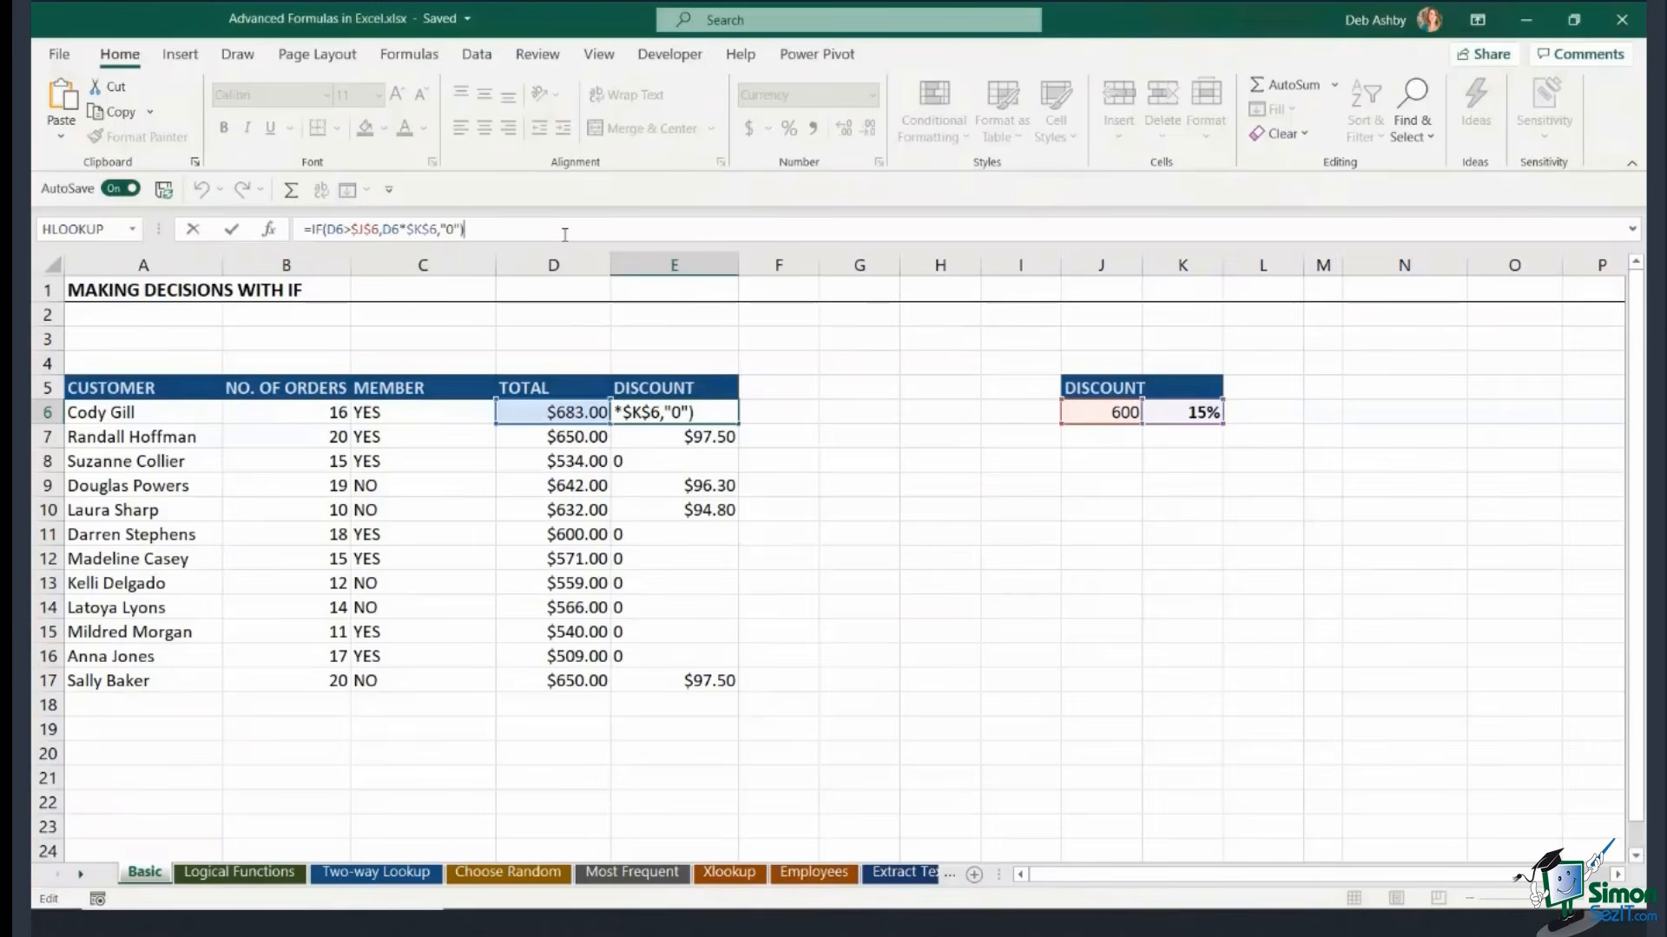
pyautogui.hotkey('ctrl', 'Return')
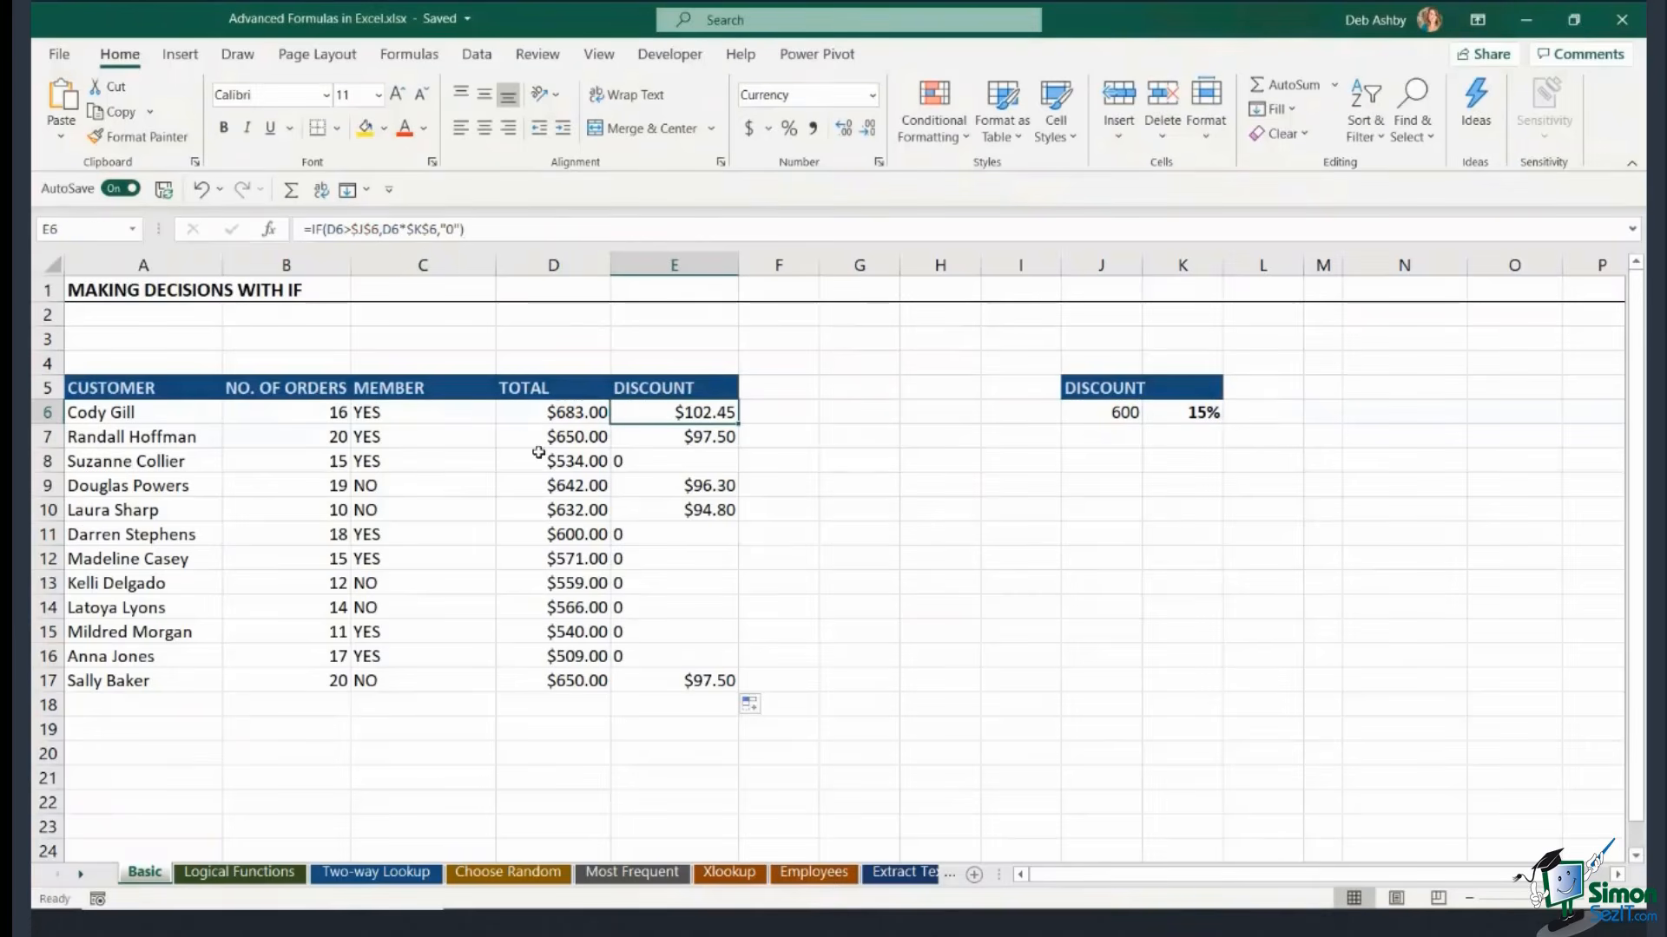
# On the Logical Functions sheet, start an AND formula in C5 with the first condition B5>$G$5.
pyautogui.click(259, 880)
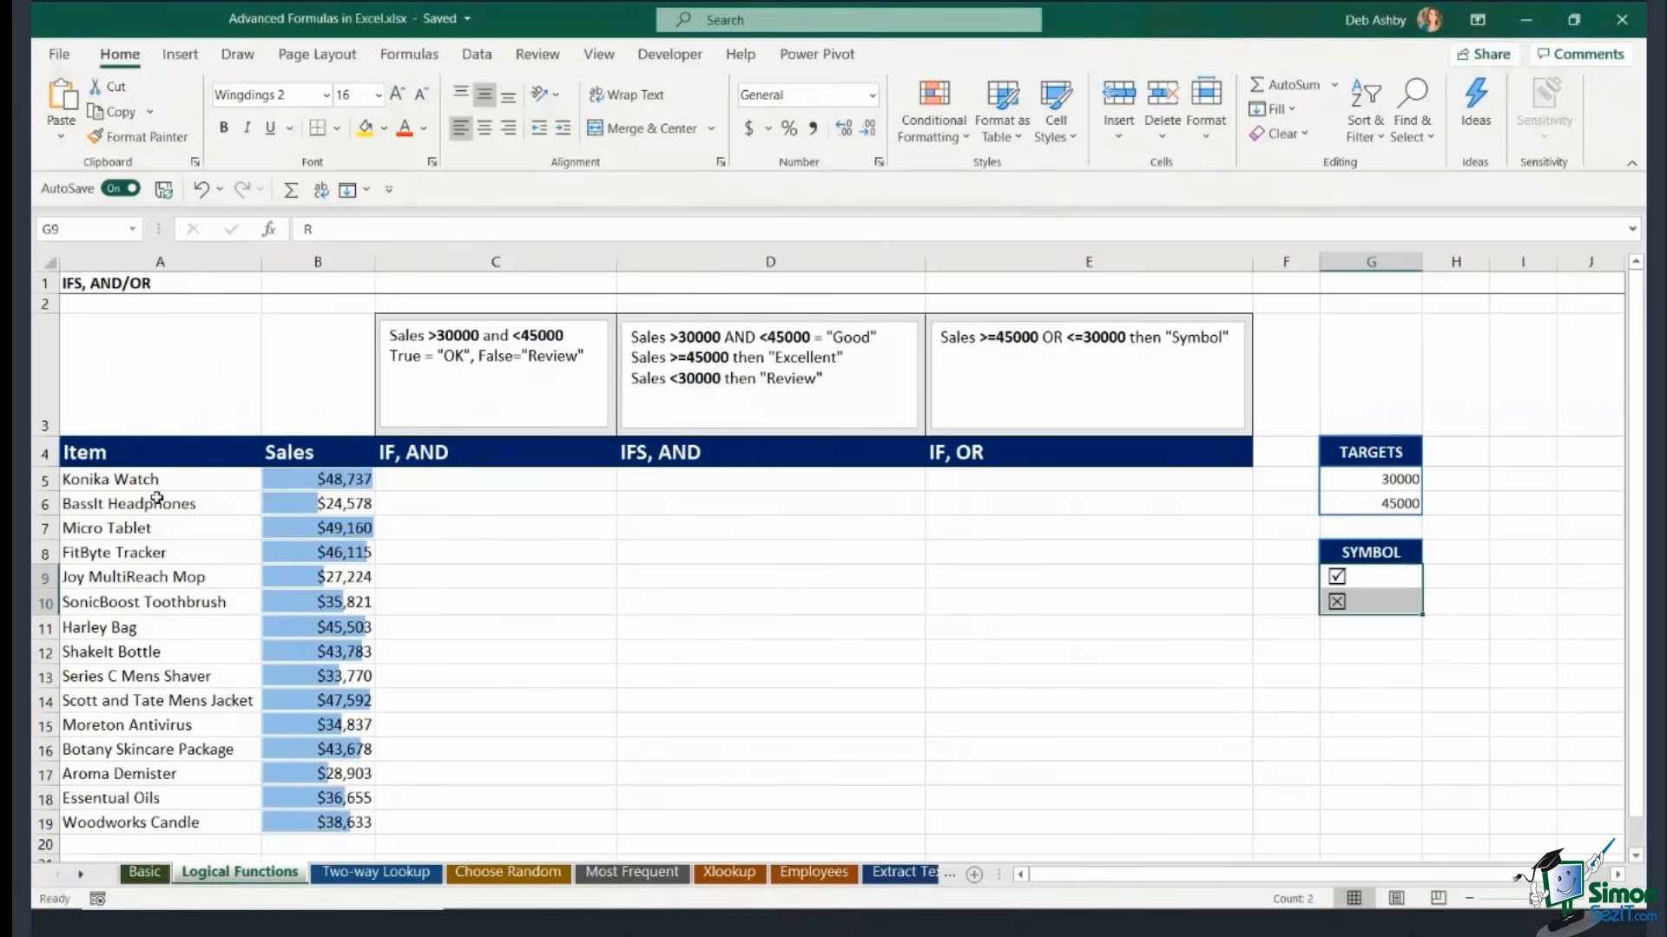
pyautogui.moveTo(145, 483); pyautogui.dragTo(148, 825)
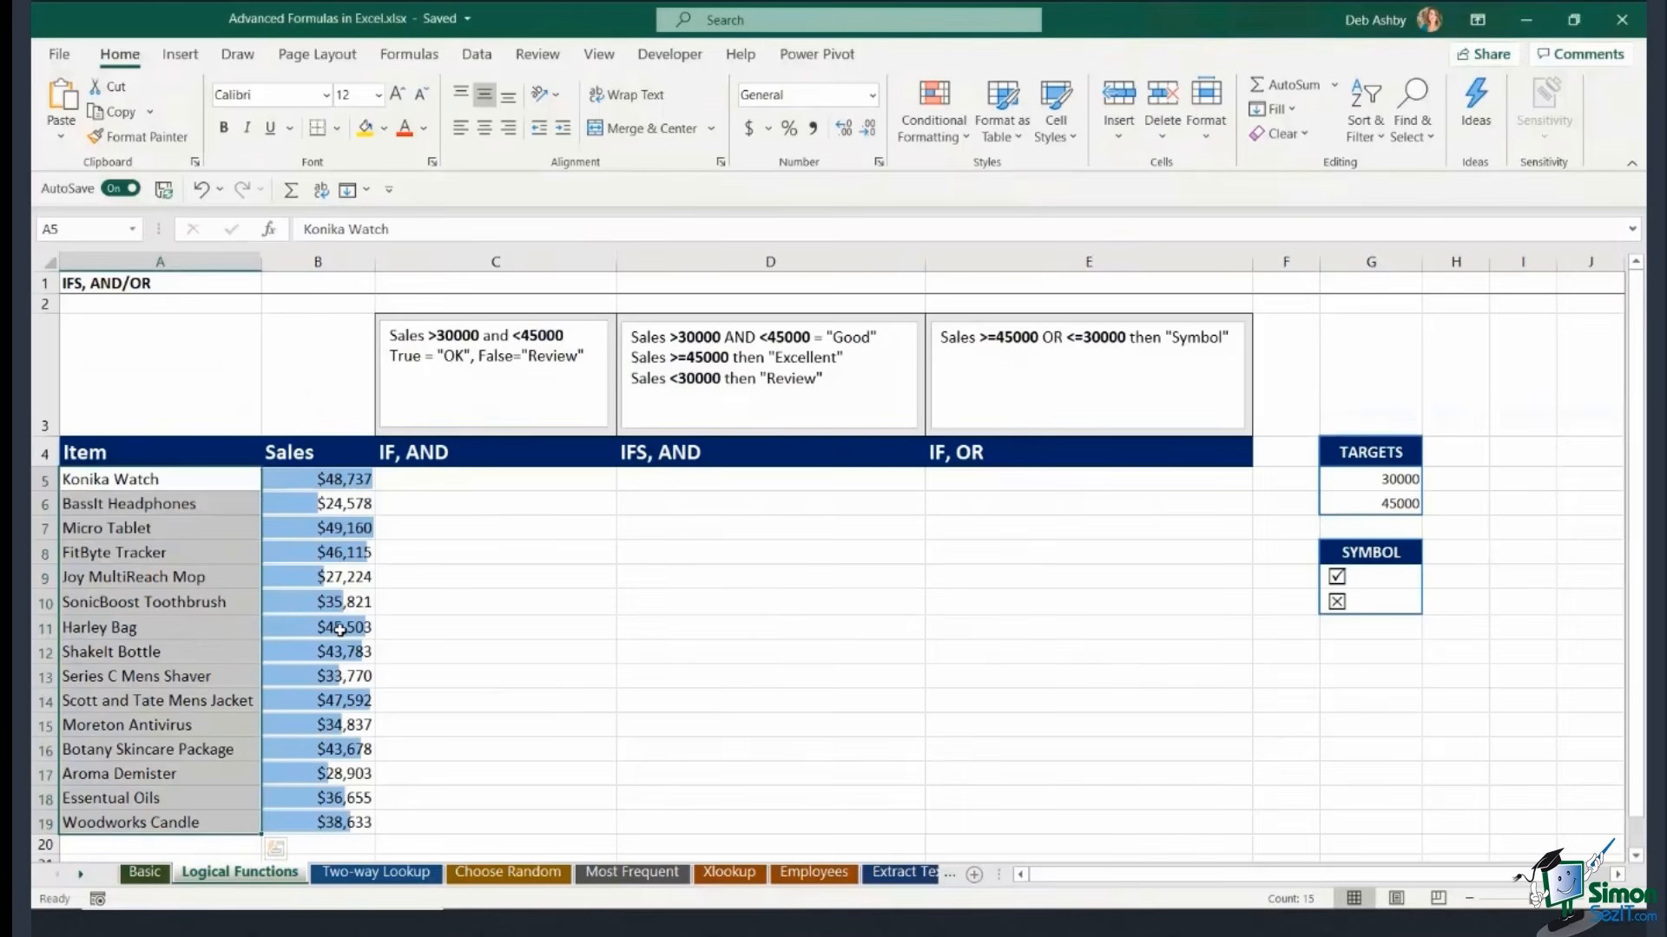
pyautogui.click(431, 478)
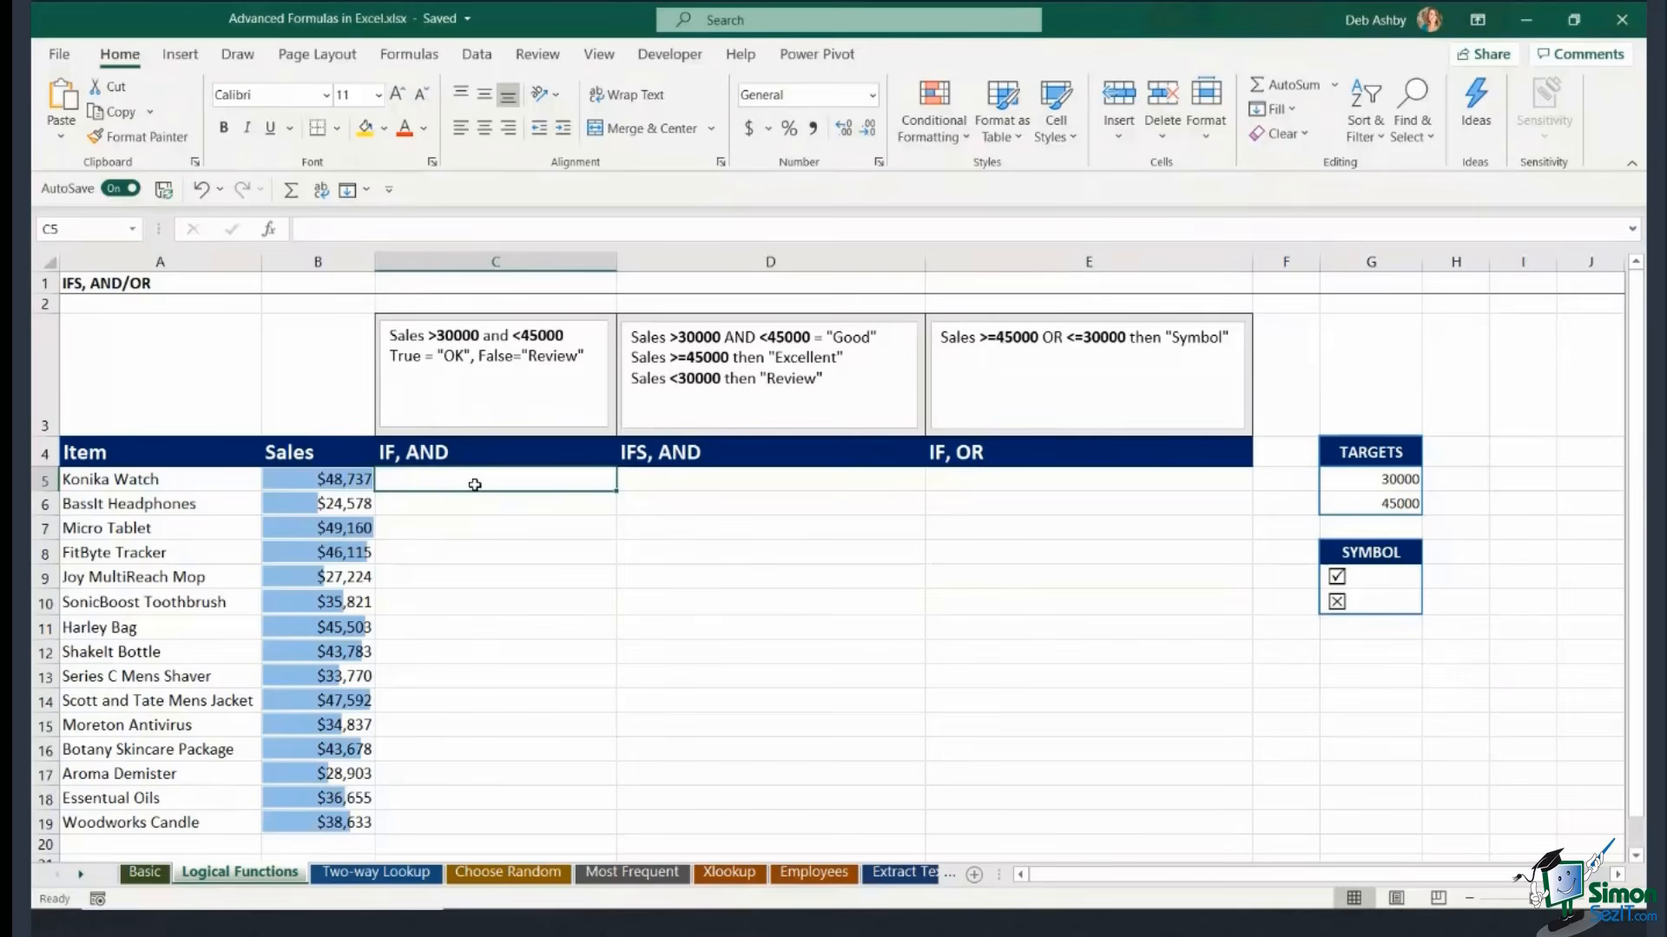
pyautogui.write('=AND')
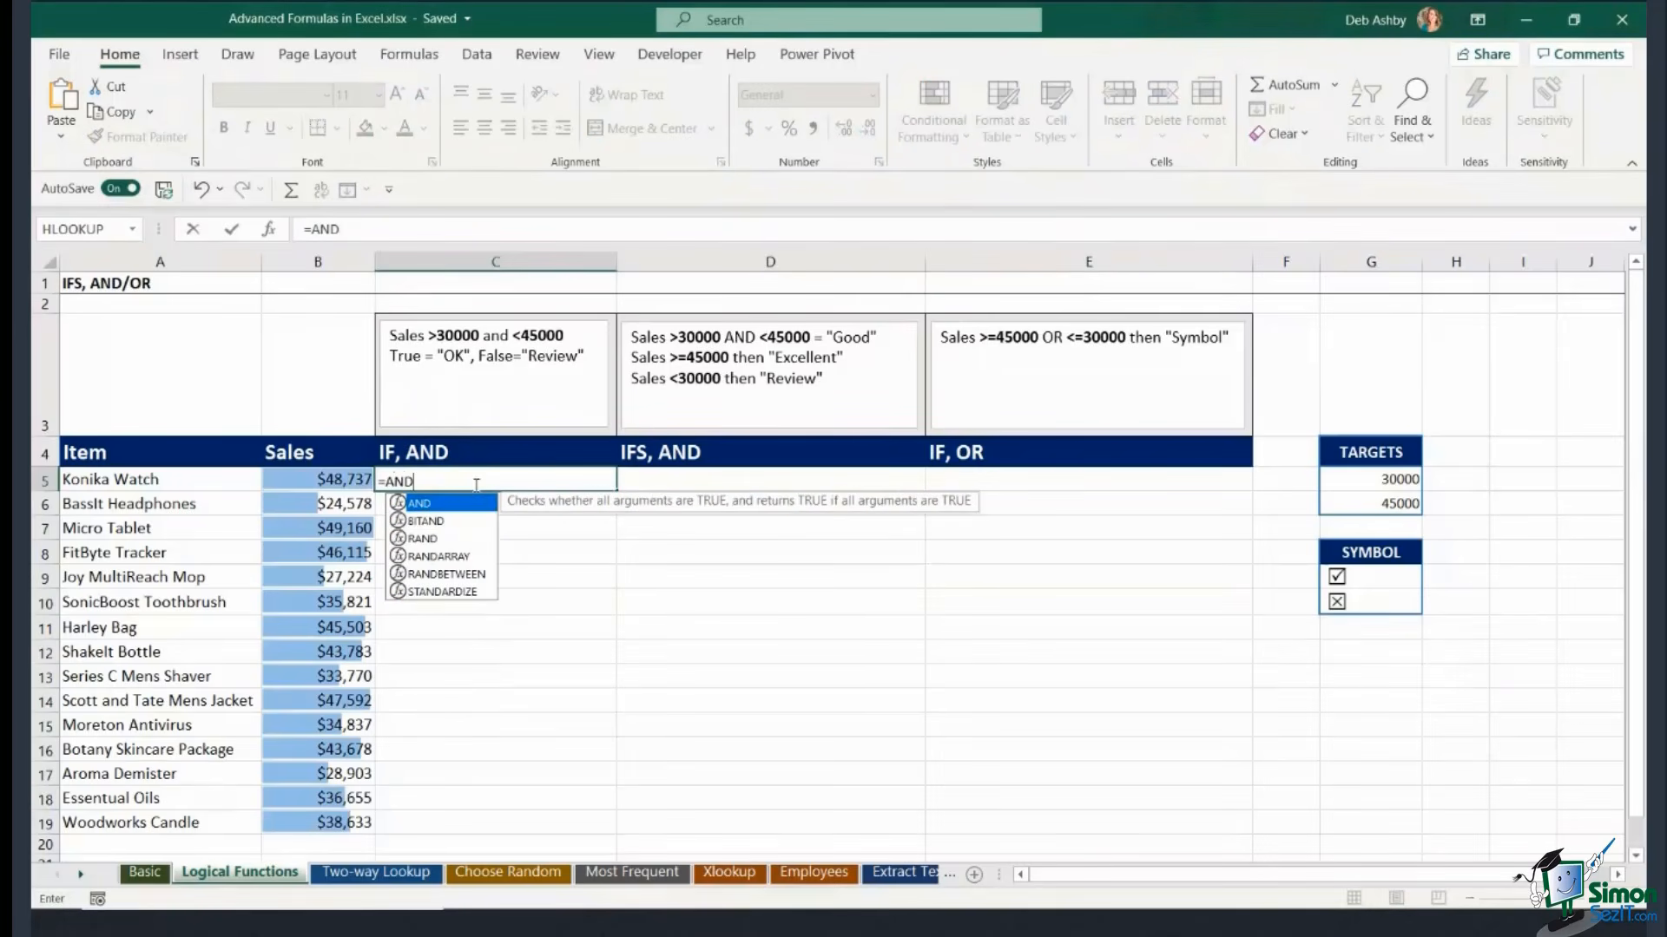
pyautogui.write('(')
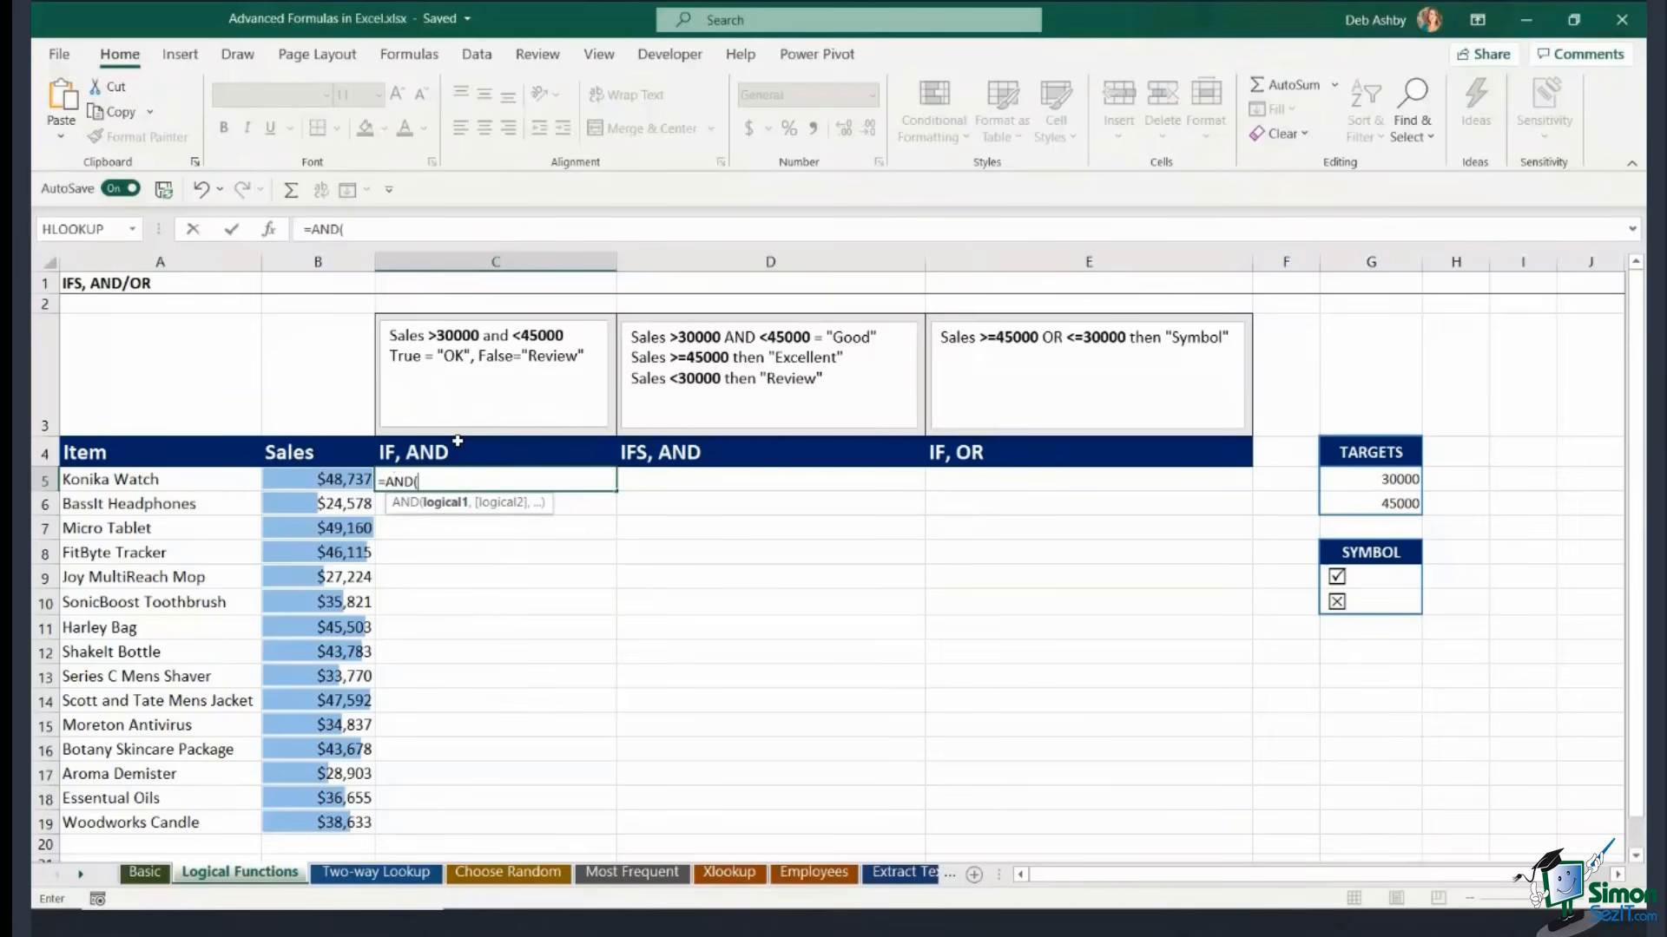
pyautogui.click(335, 478)
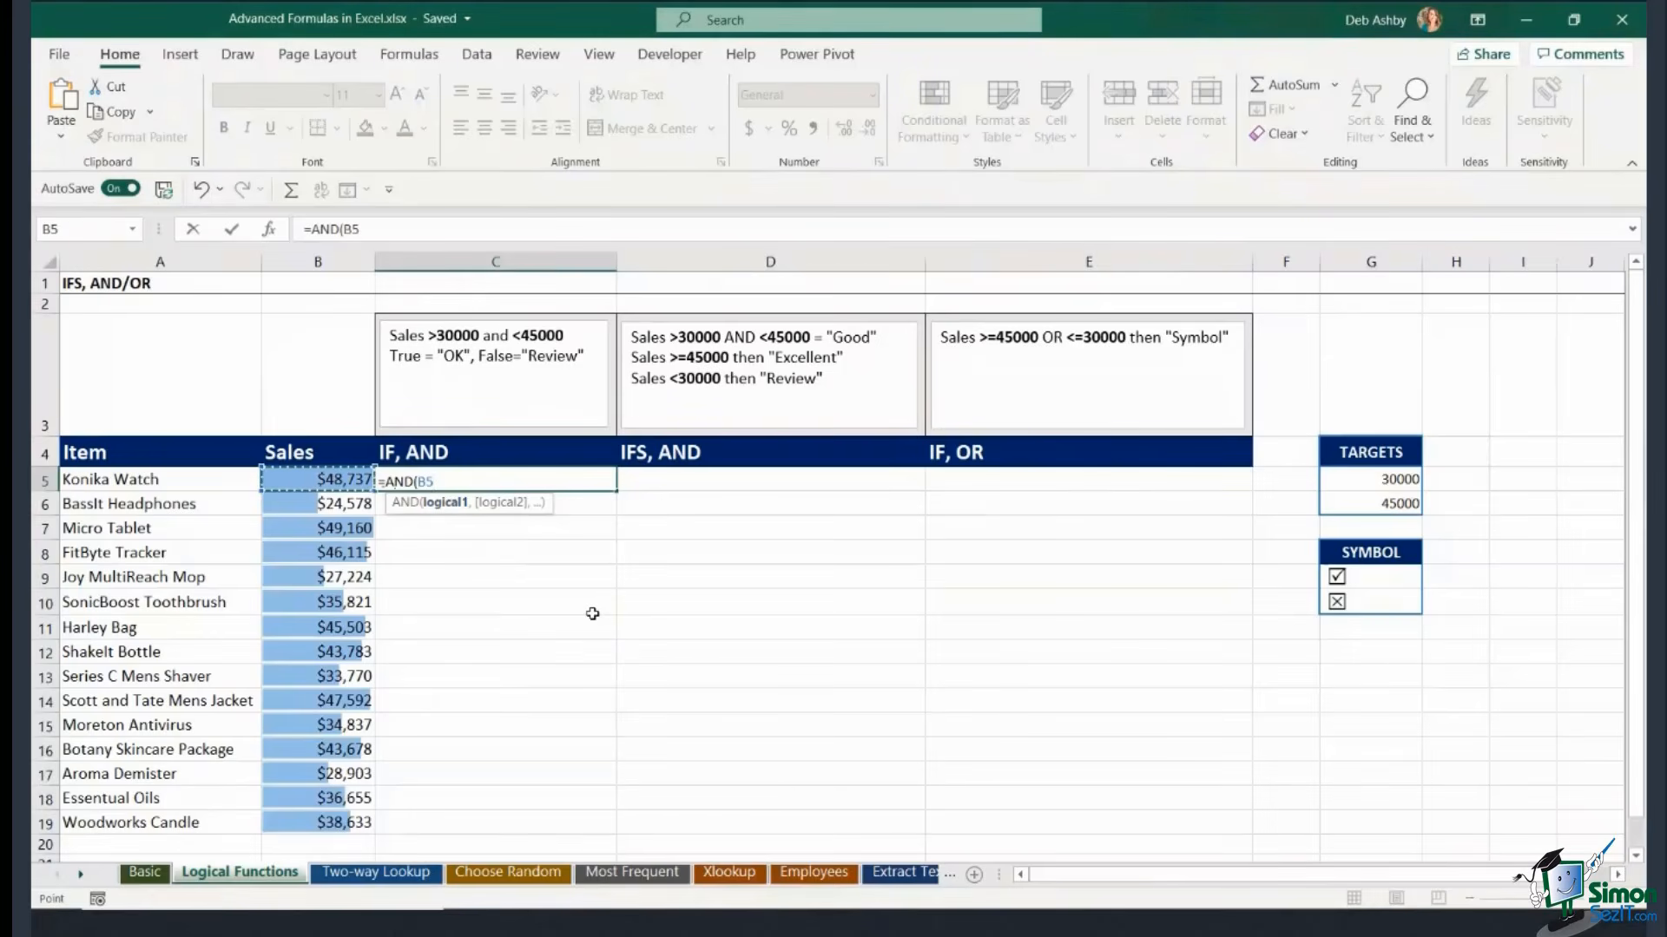
pyautogui.write('<')
pyautogui.write('>')
pyautogui.click(1373, 481)
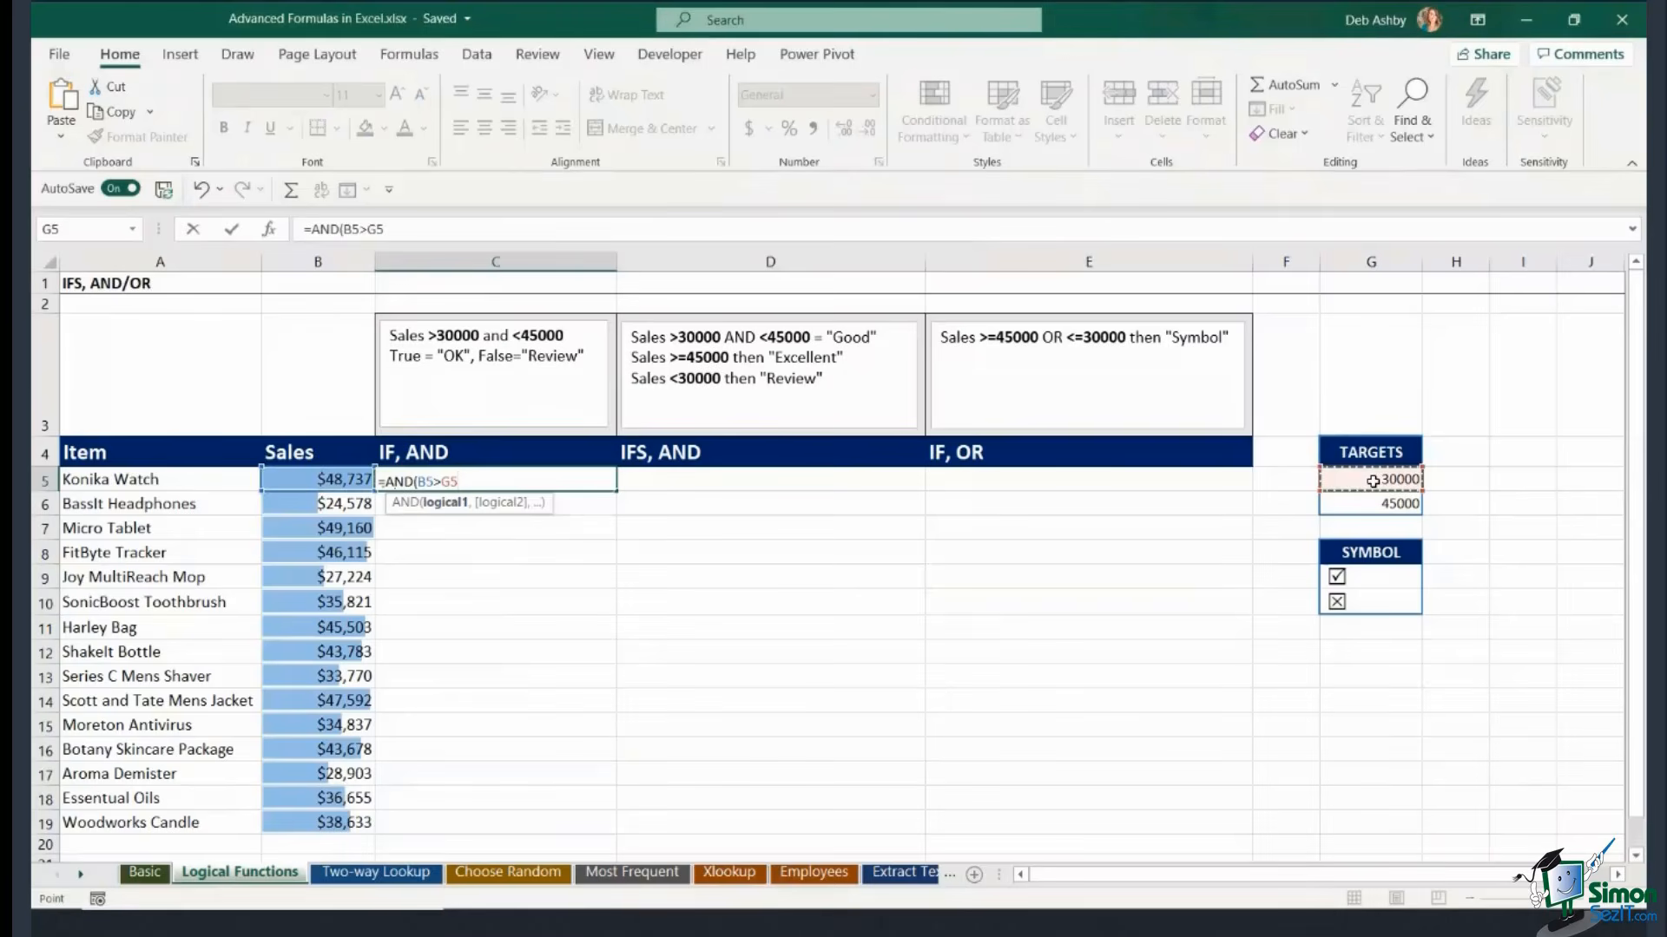
pyautogui.press('F4')
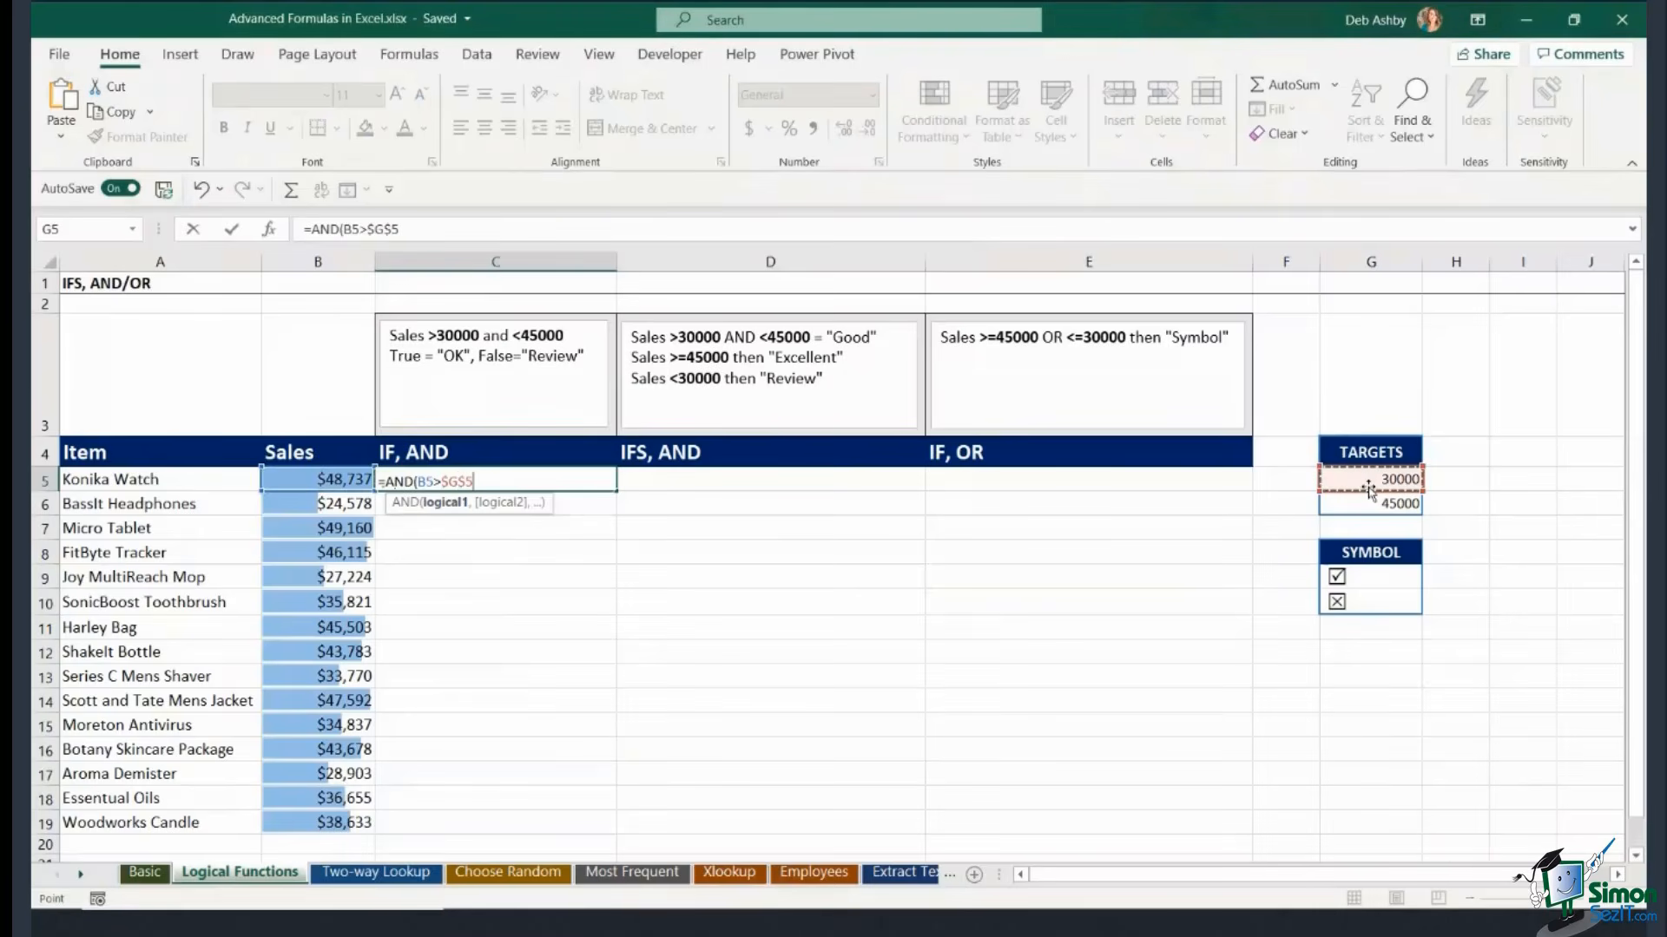
pyautogui.write(',')
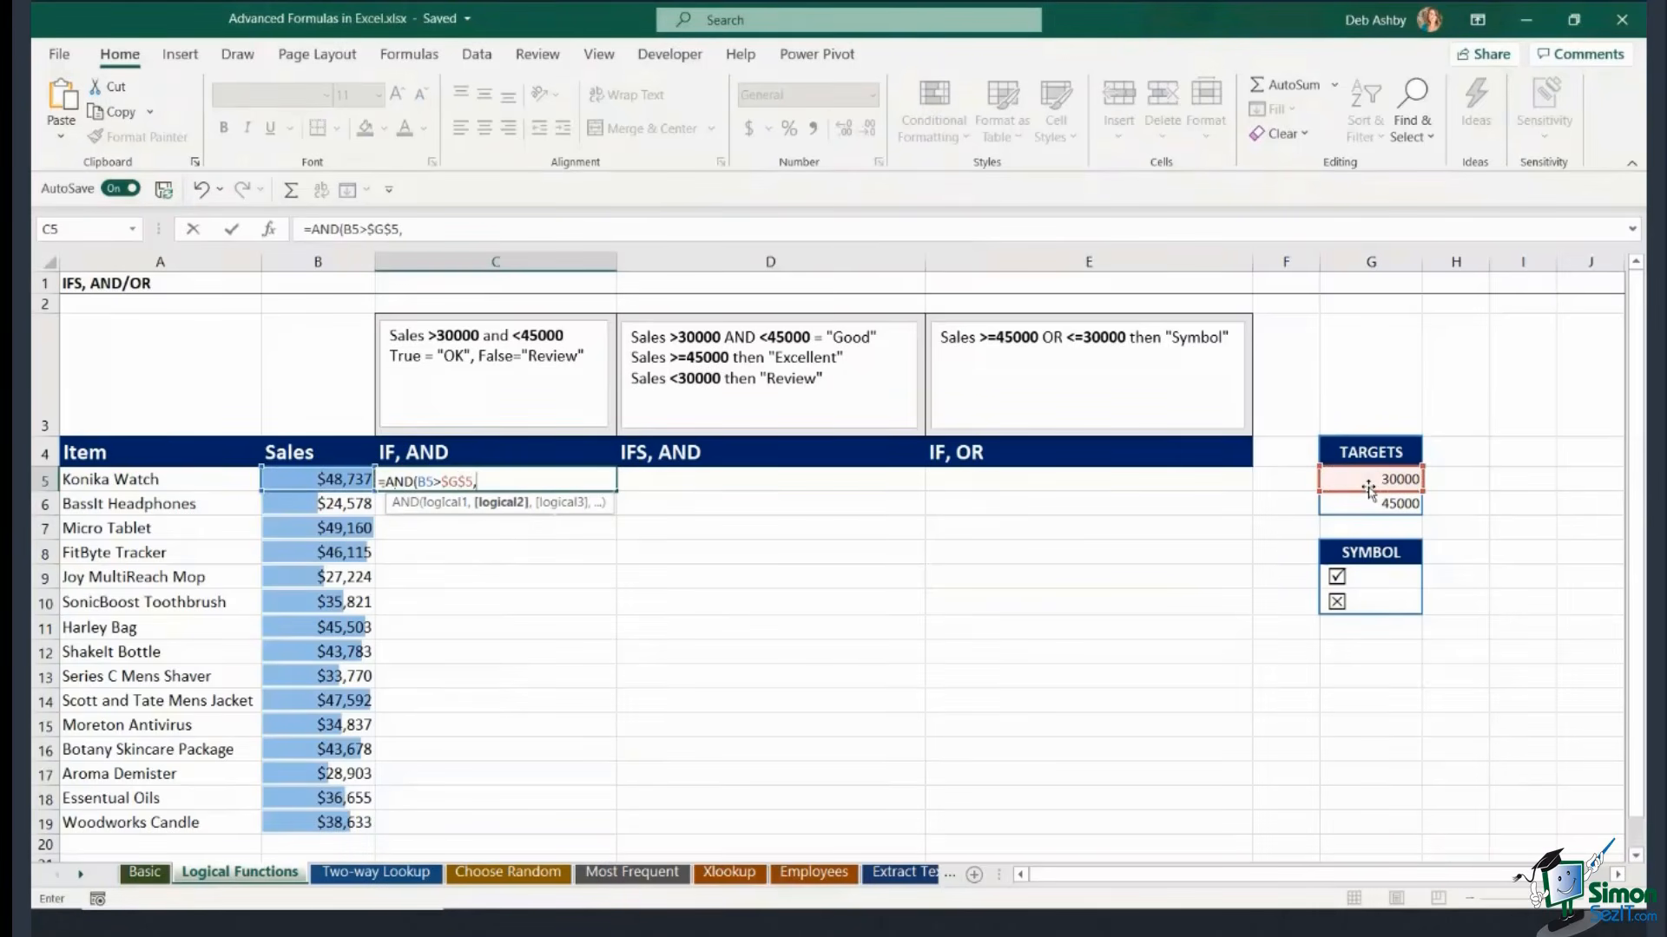
# Add the second condition B5<$G$6 to the AND formula in C5 and close its parenthesis.
pyautogui.click(346, 479)
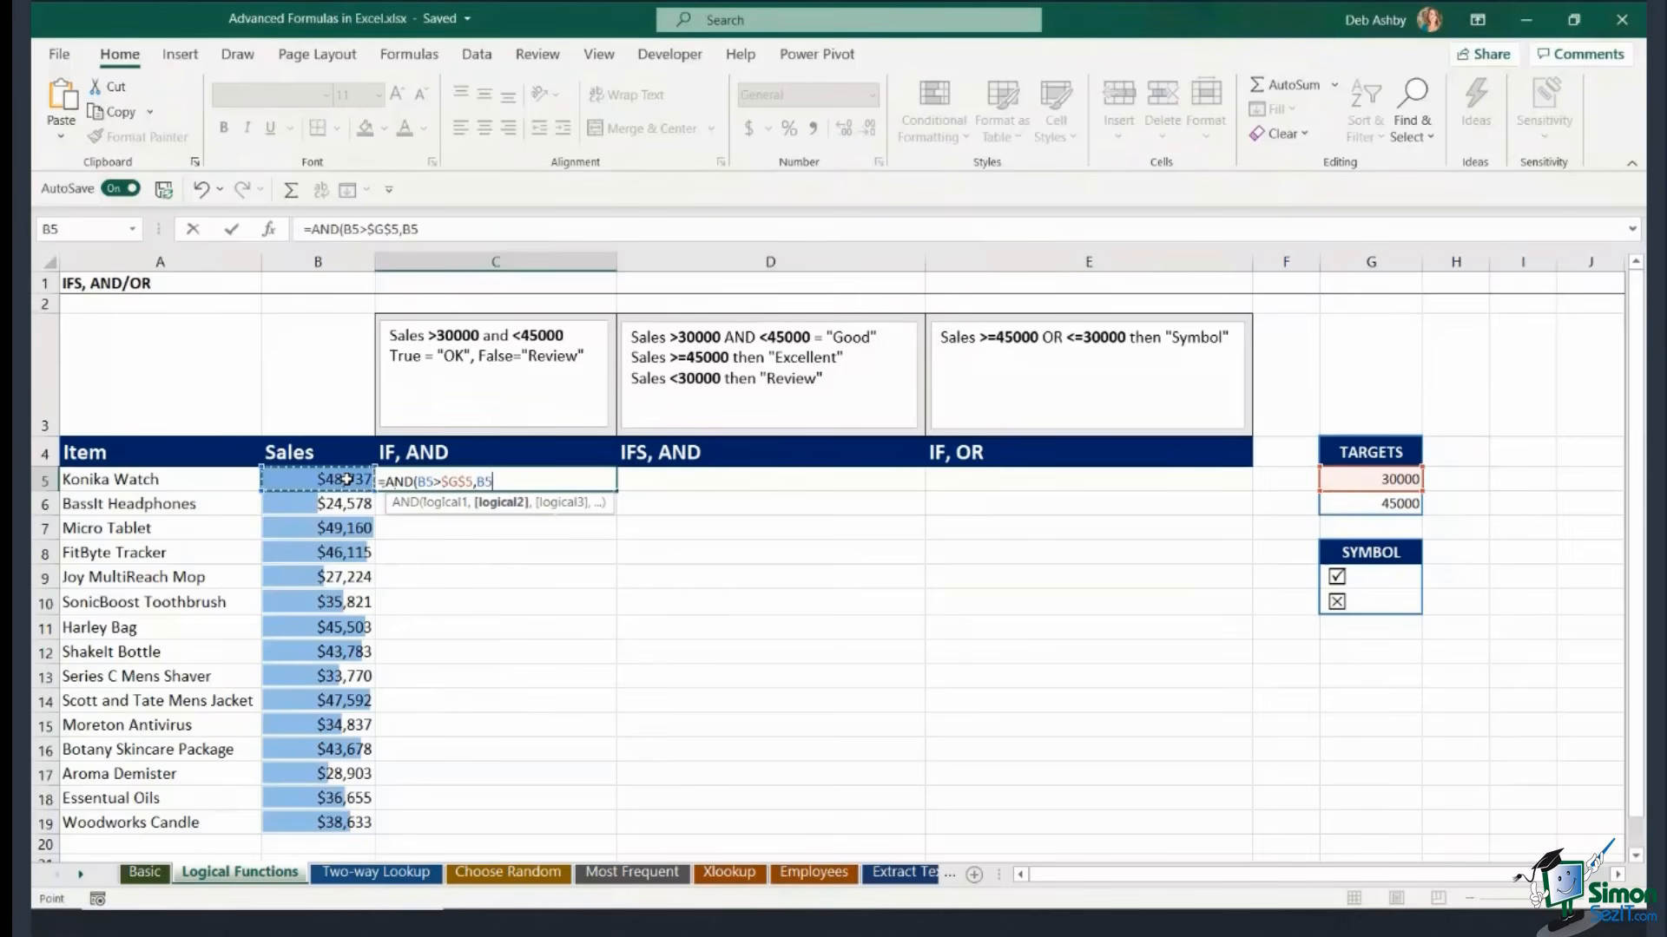
pyautogui.write('<')
pyautogui.click(1395, 504)
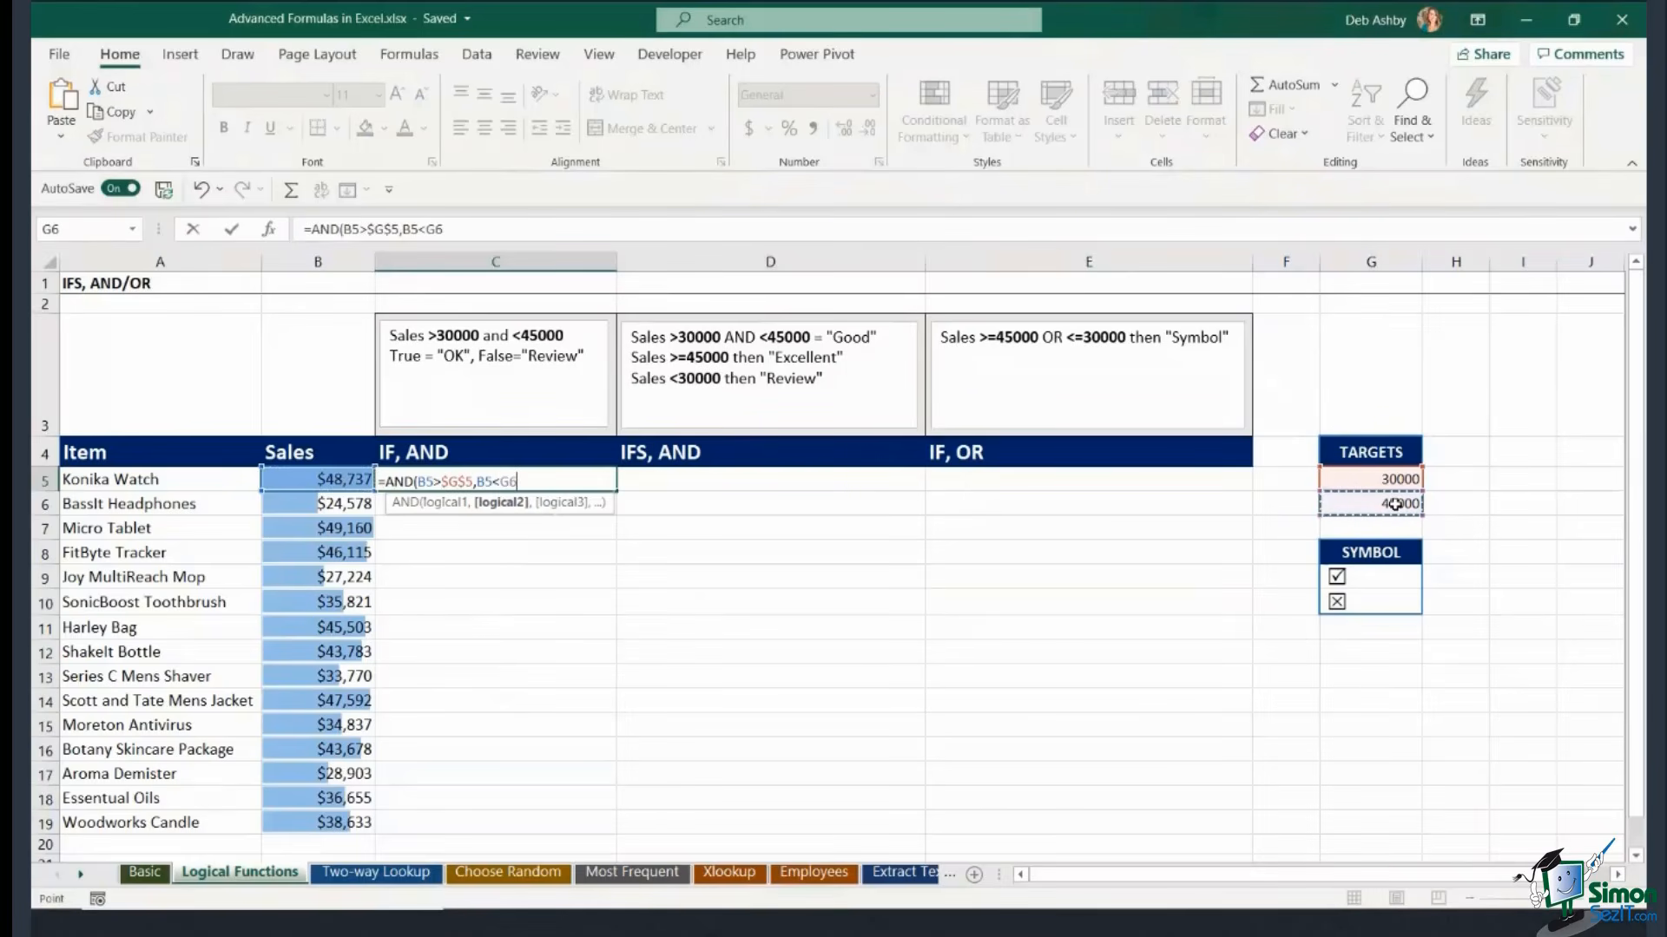
pyautogui.press('F4')
pyautogui.write(')')
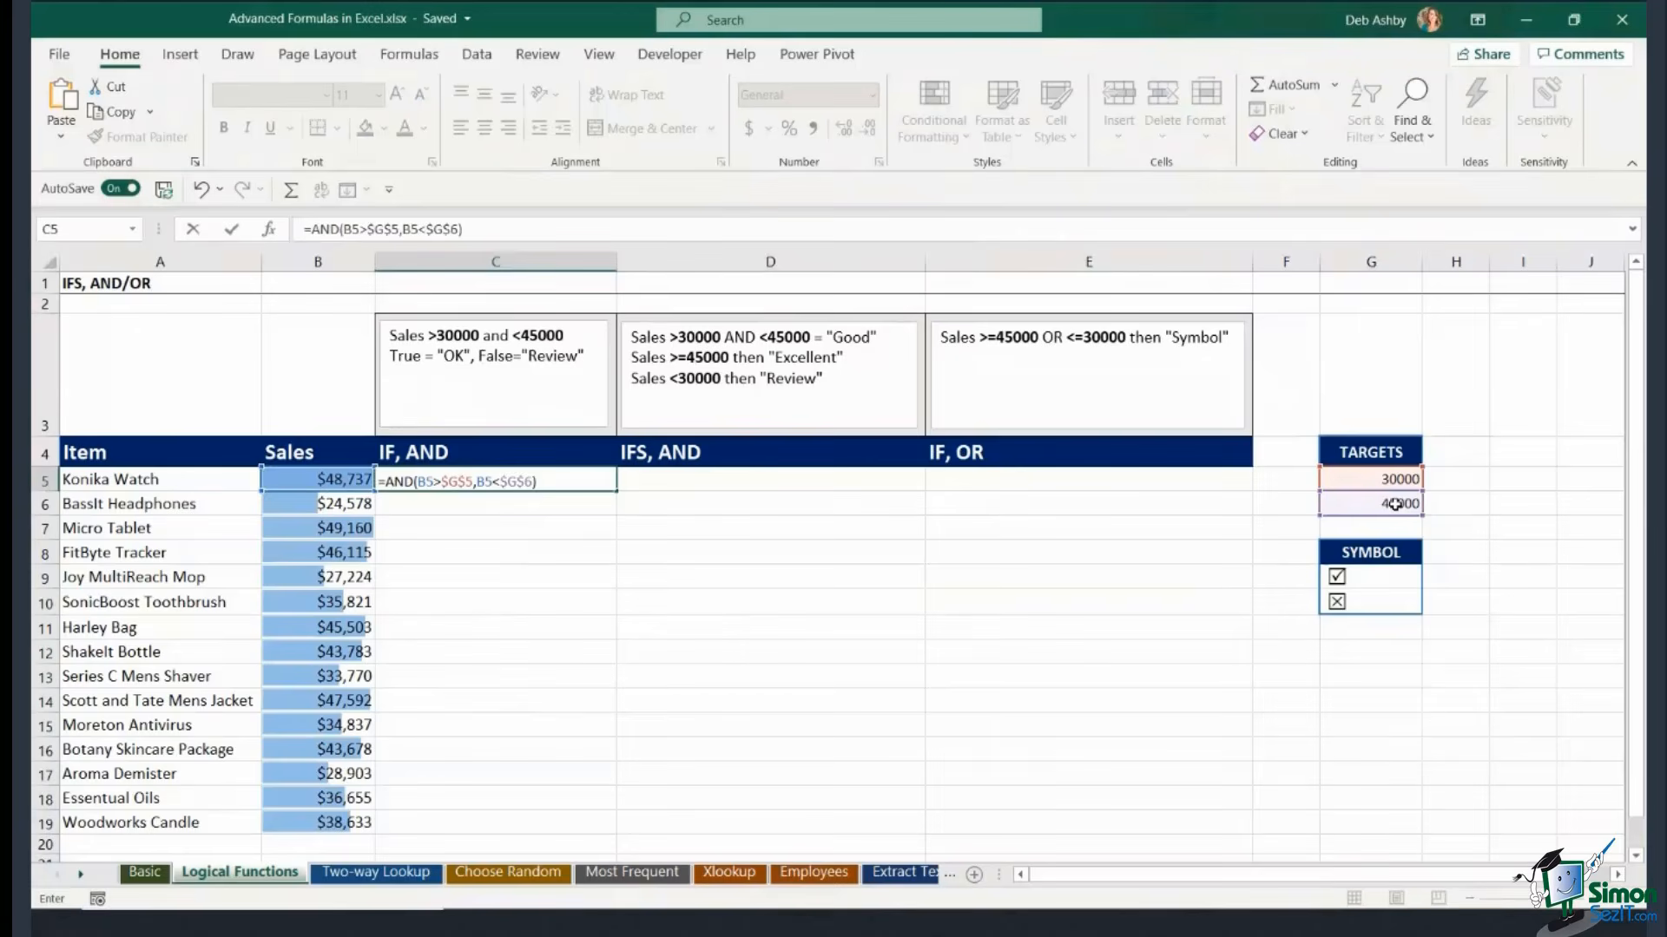
# Enter the AND formula in C5 and fill it down to C19.
pyautogui.hotkey('ctrl', 'Return')
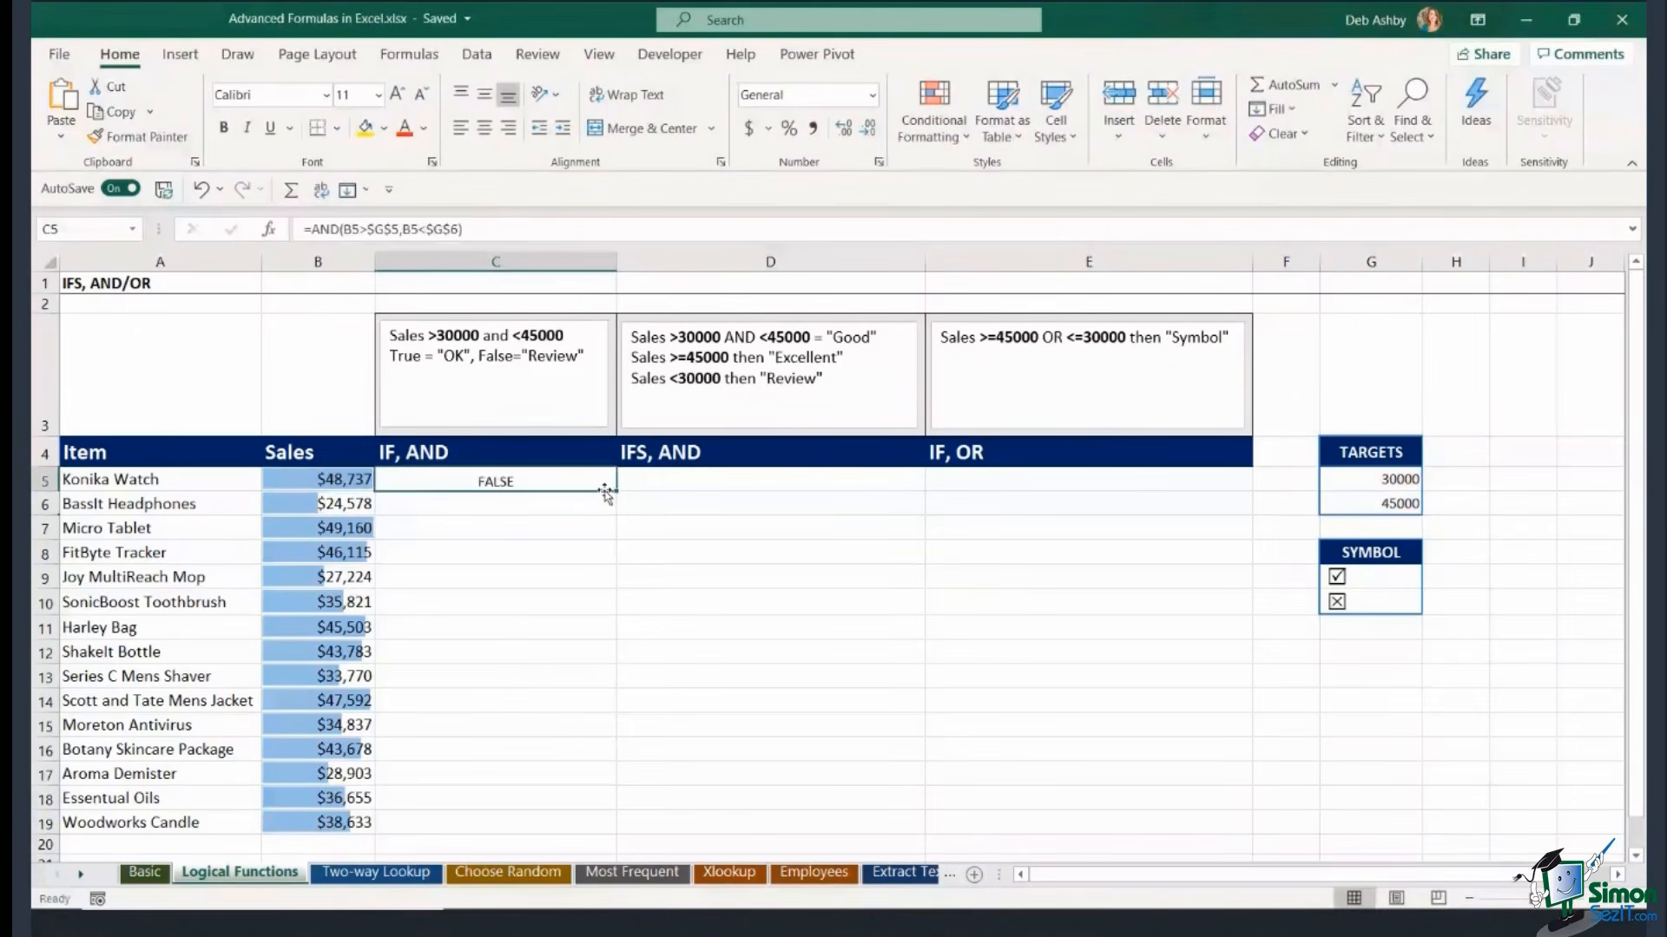
pyautogui.doubleClick(615, 491)
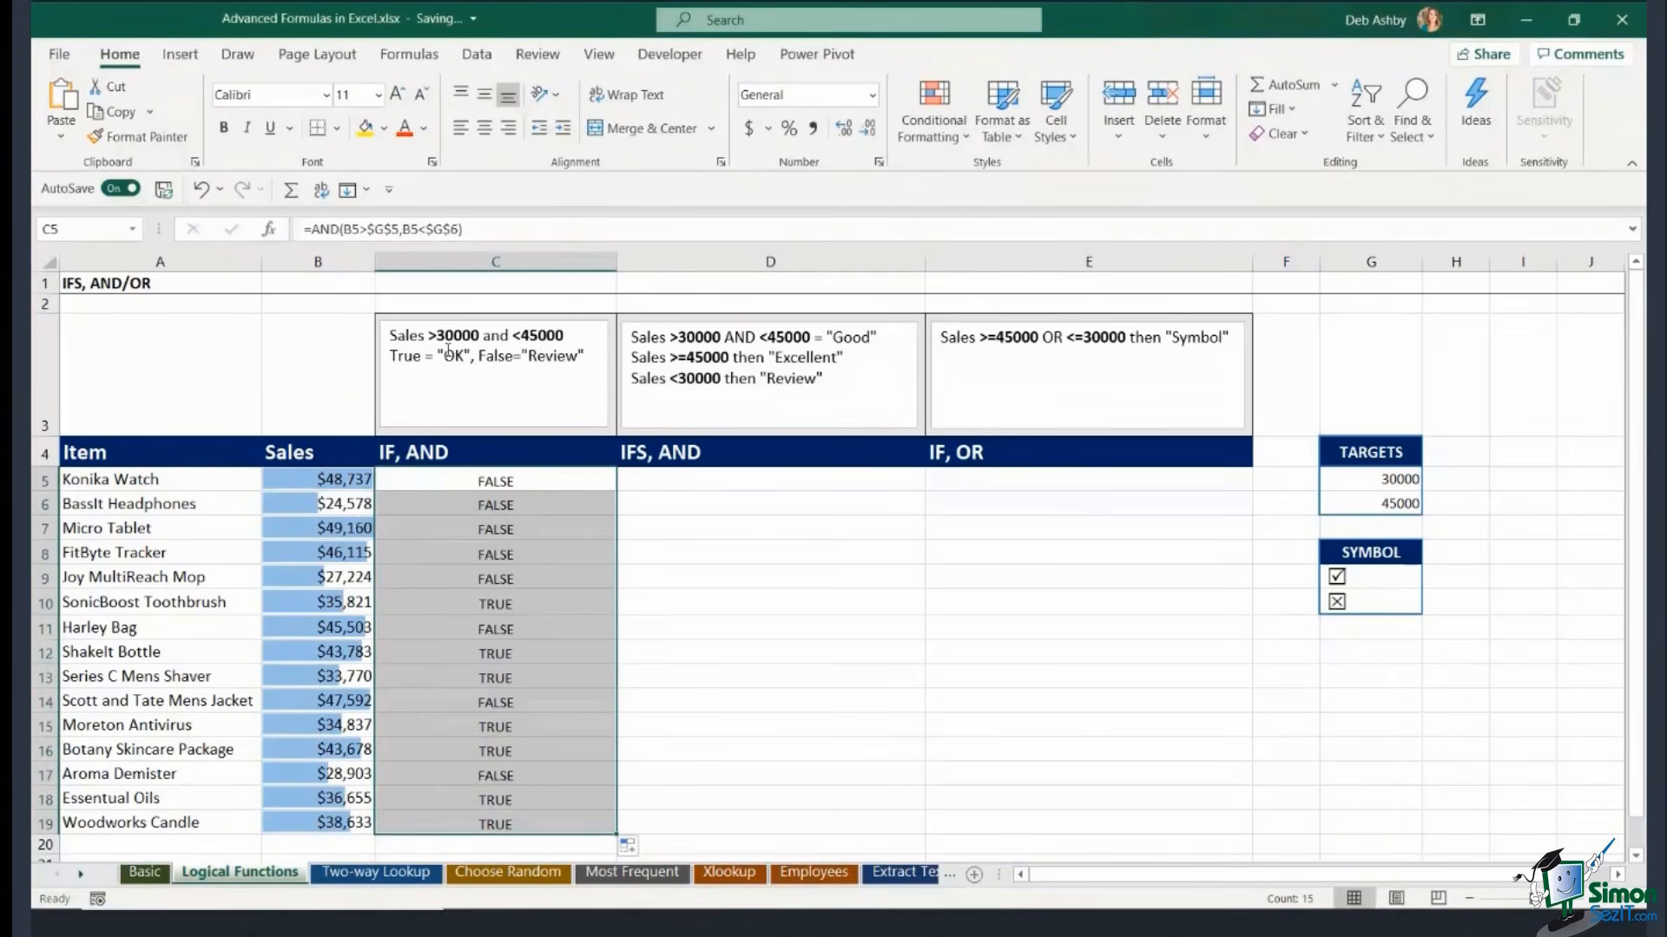
# Wrap the AND formula in C5 inside an IF function so that it serves as the logical test.
pyautogui.doubleClick(521, 483)
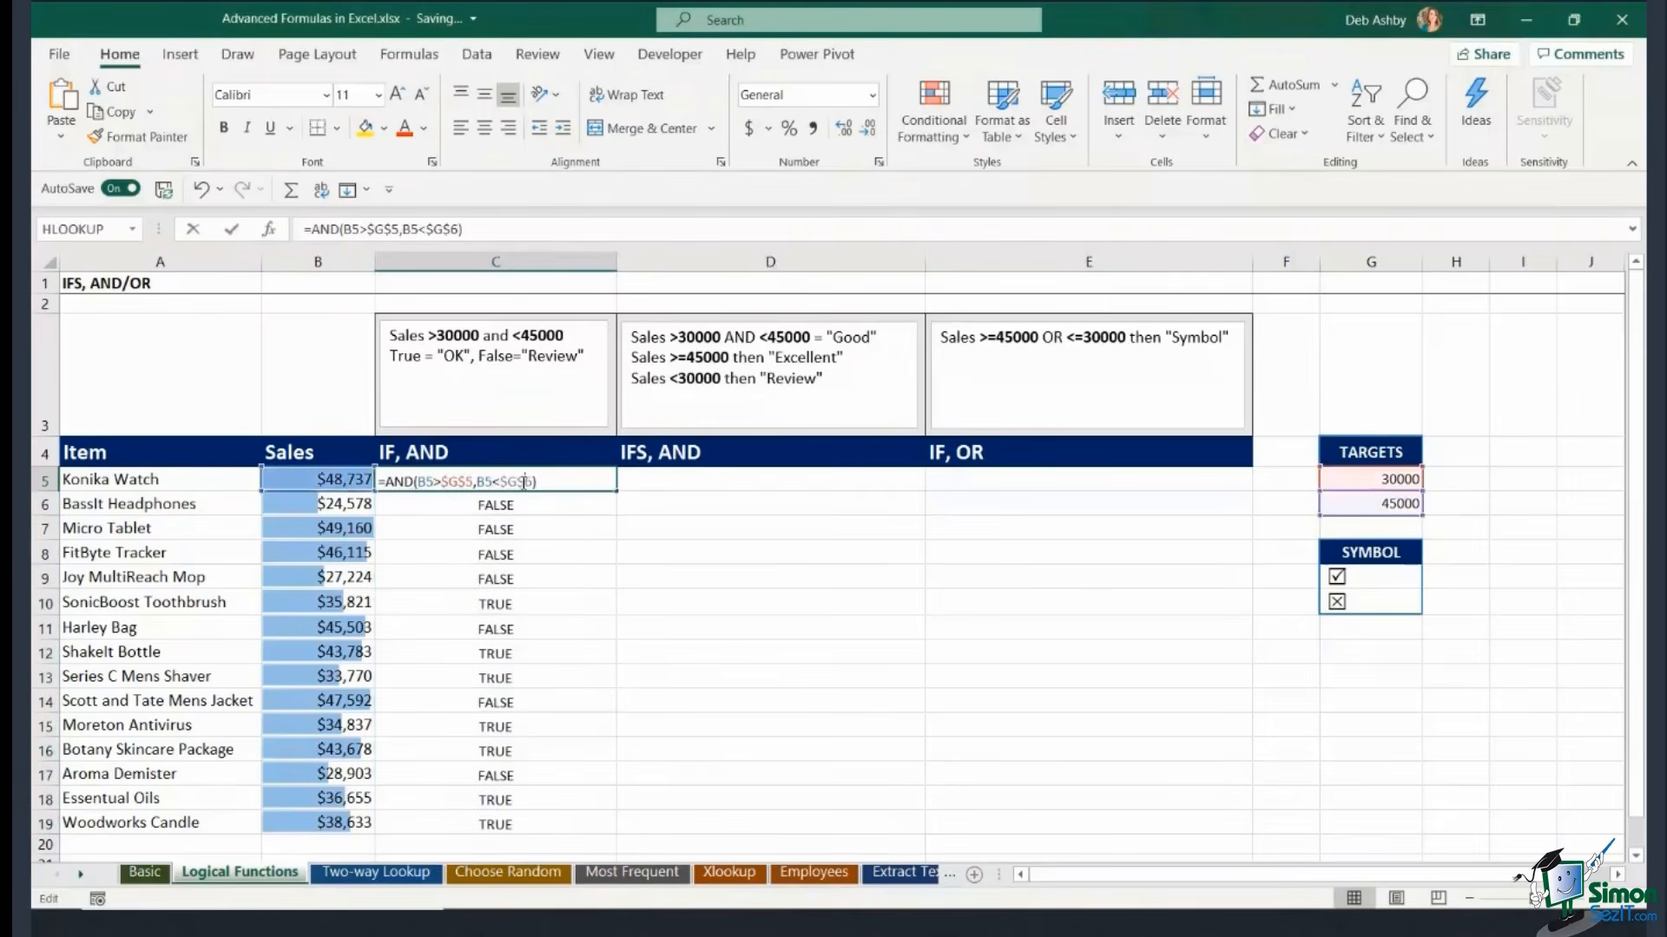
pyautogui.click(388, 480)
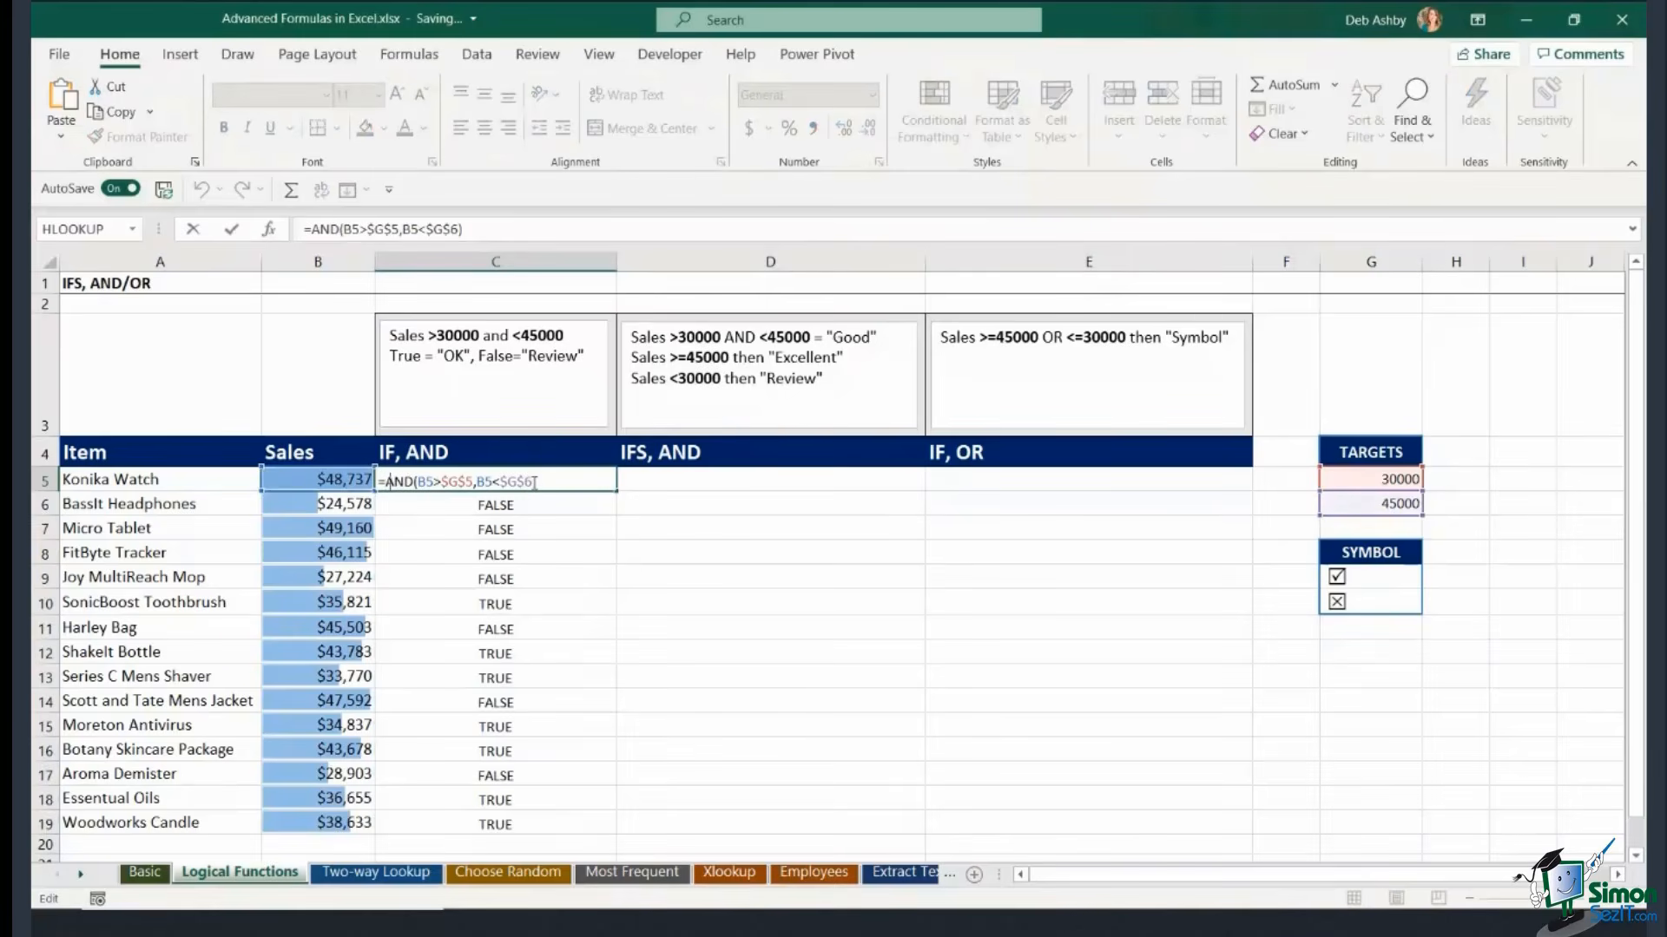
pyautogui.write('IF(')
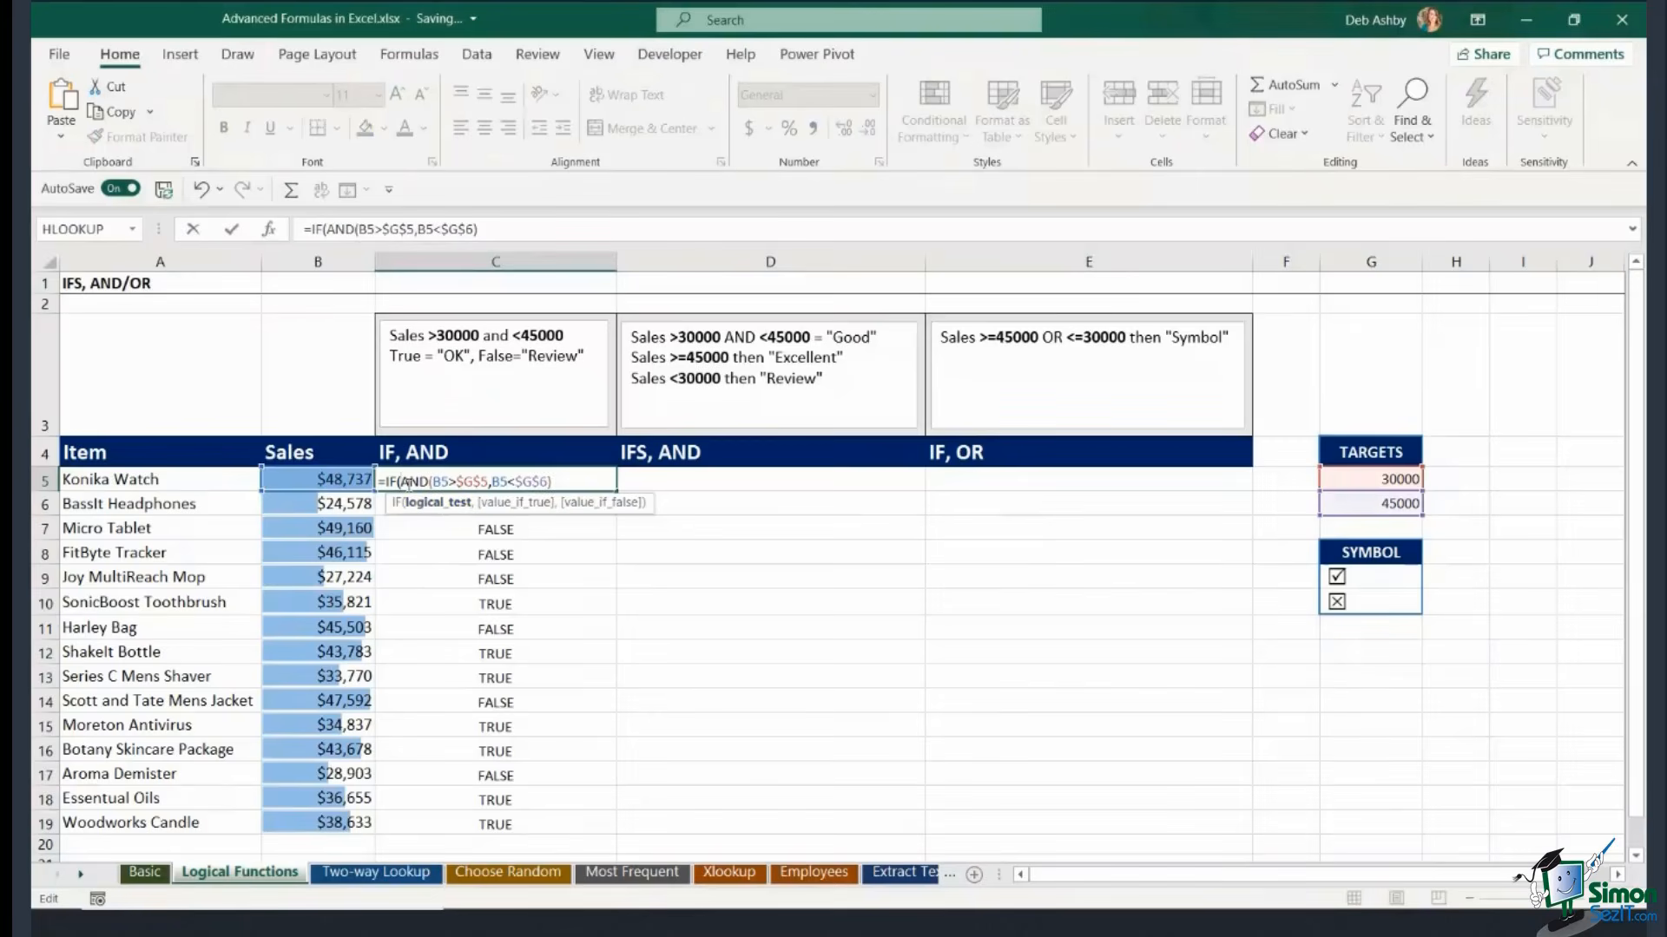
pyautogui.click(555, 481)
pyautogui.write(',')
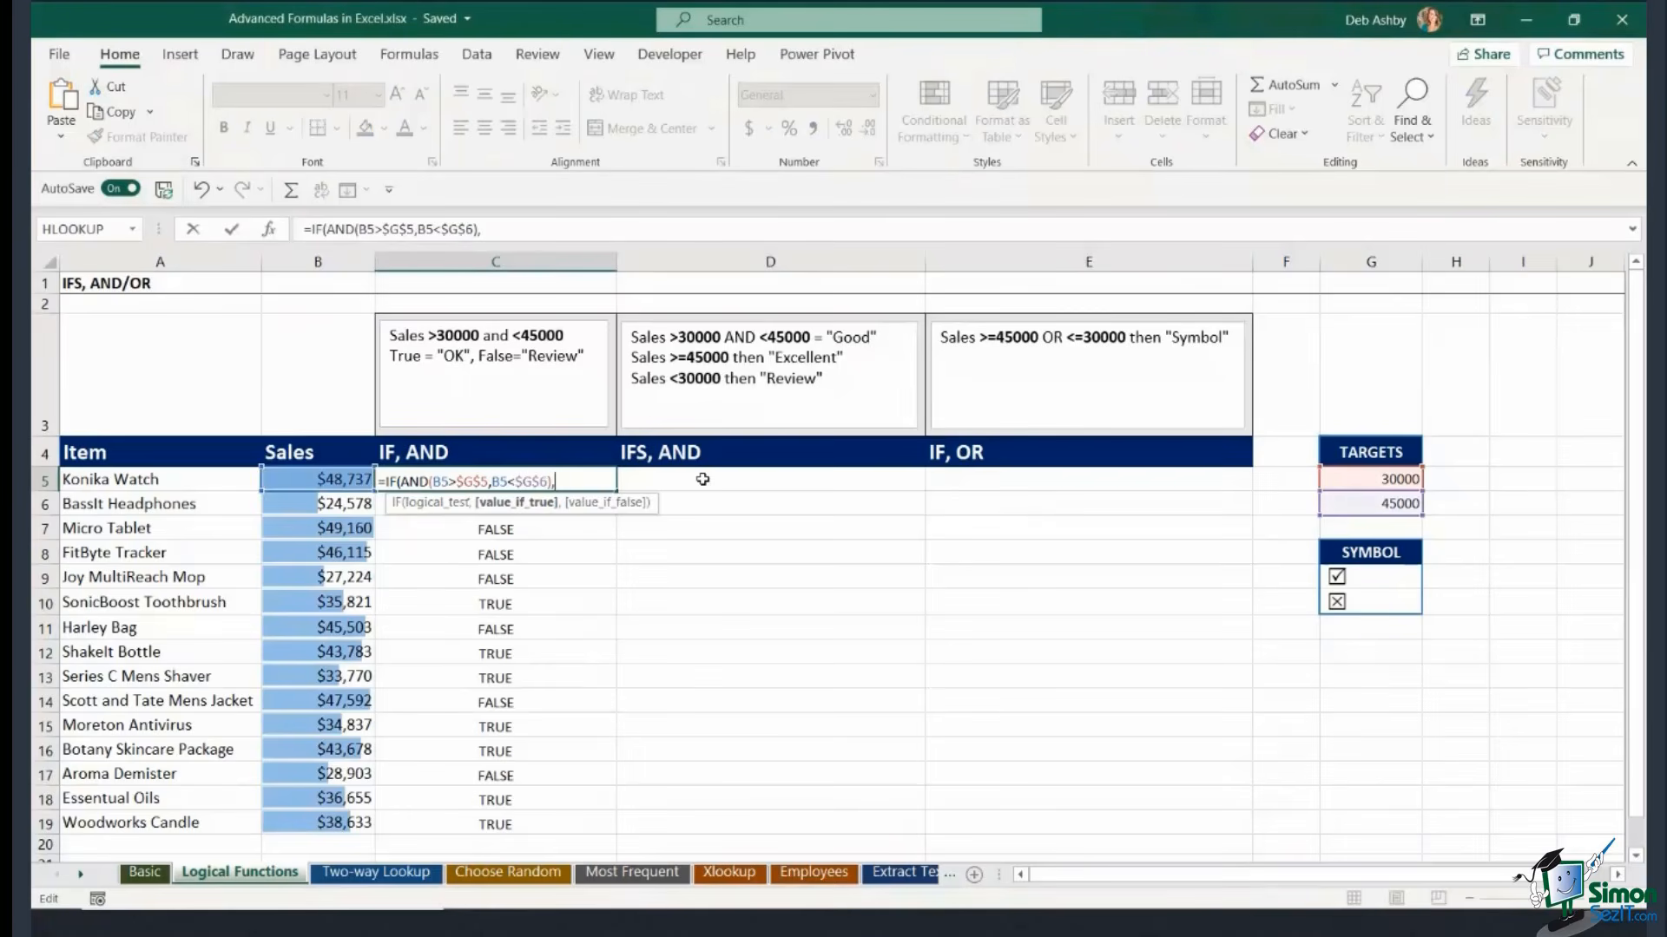
# Make the IF formula in C5 return "OK" when true and "Review" when false, and fill it down to C19.
pyautogui.write('"OK",')
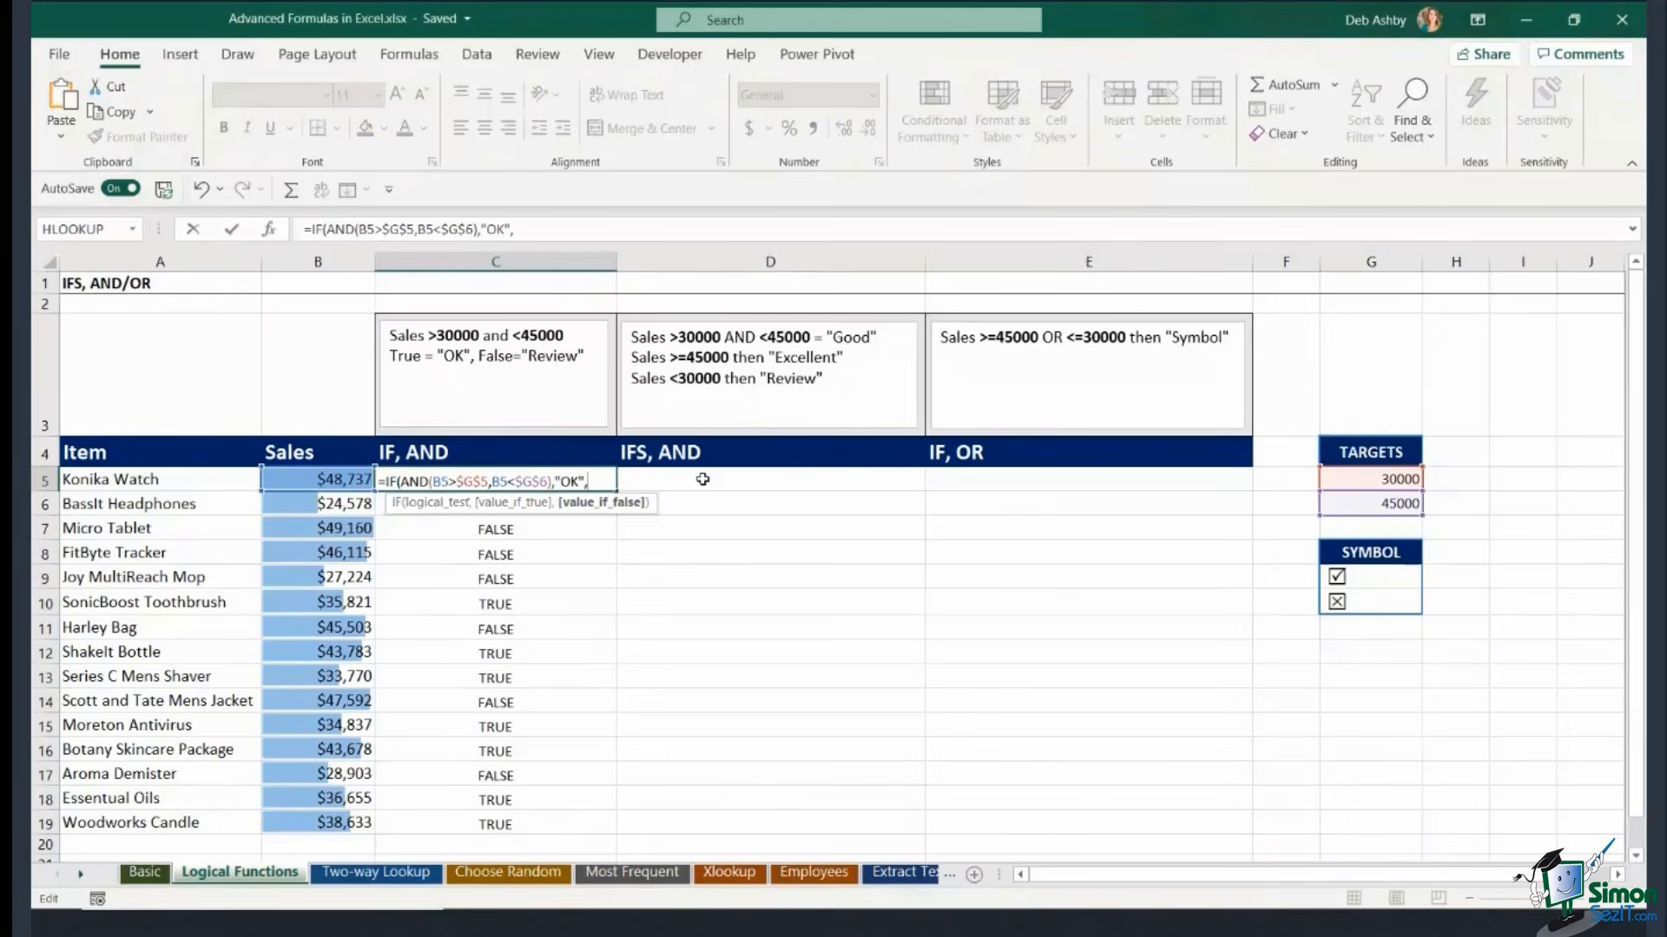
pyautogui.write('"Review")')
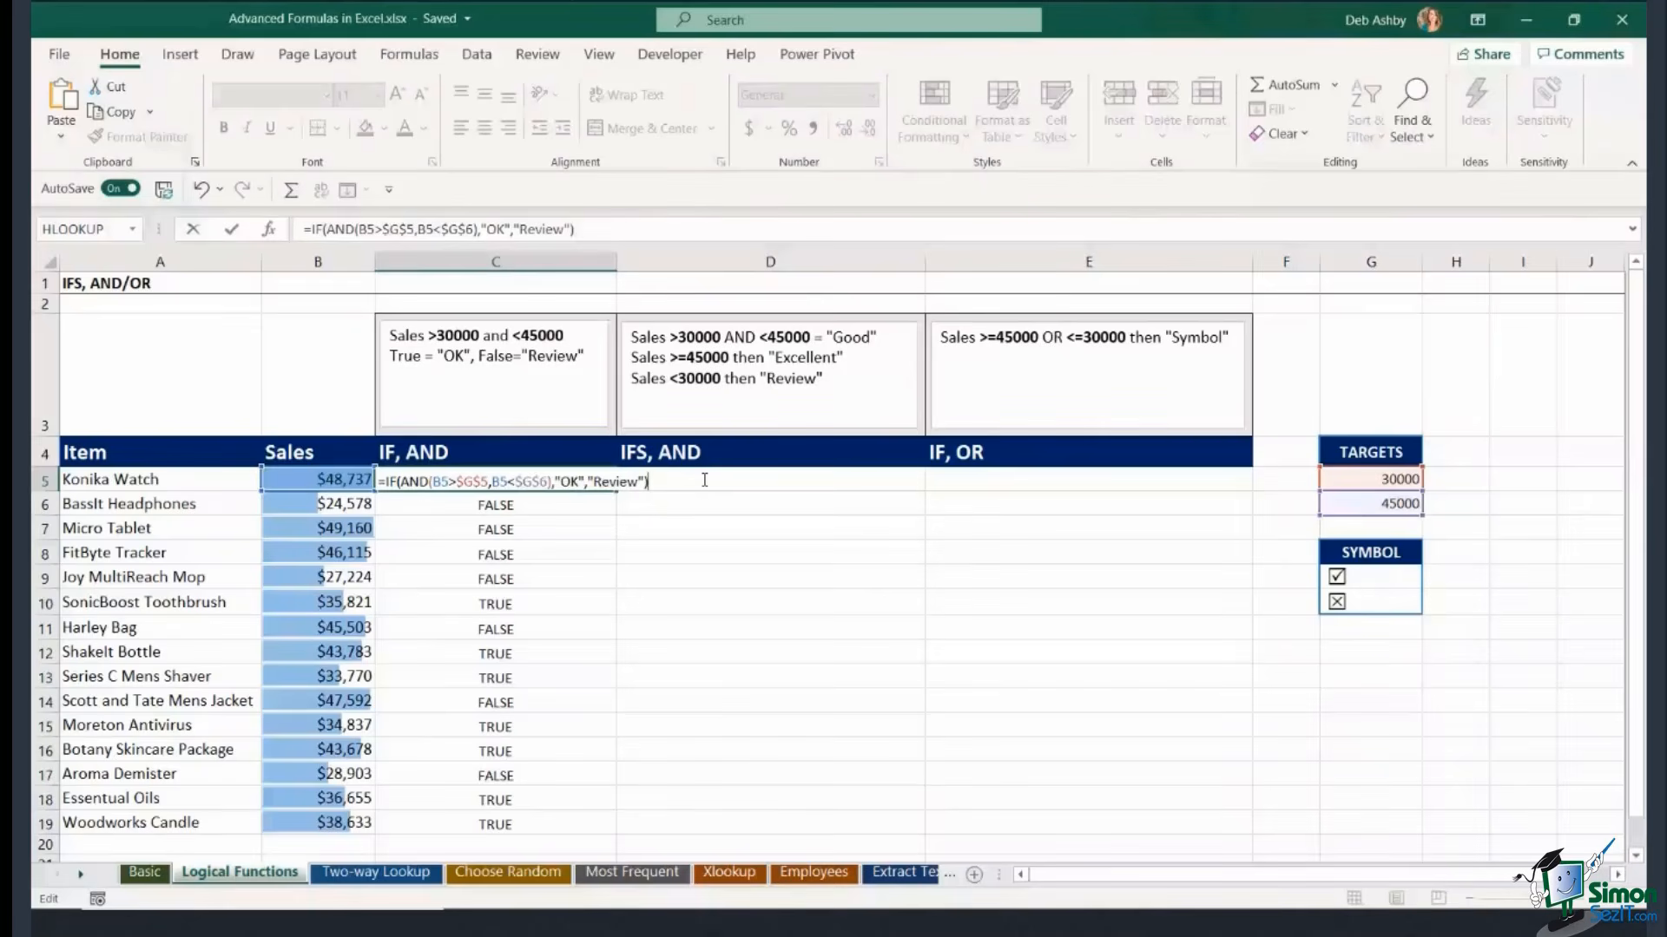
pyautogui.press('Return')
pyautogui.click(608, 479)
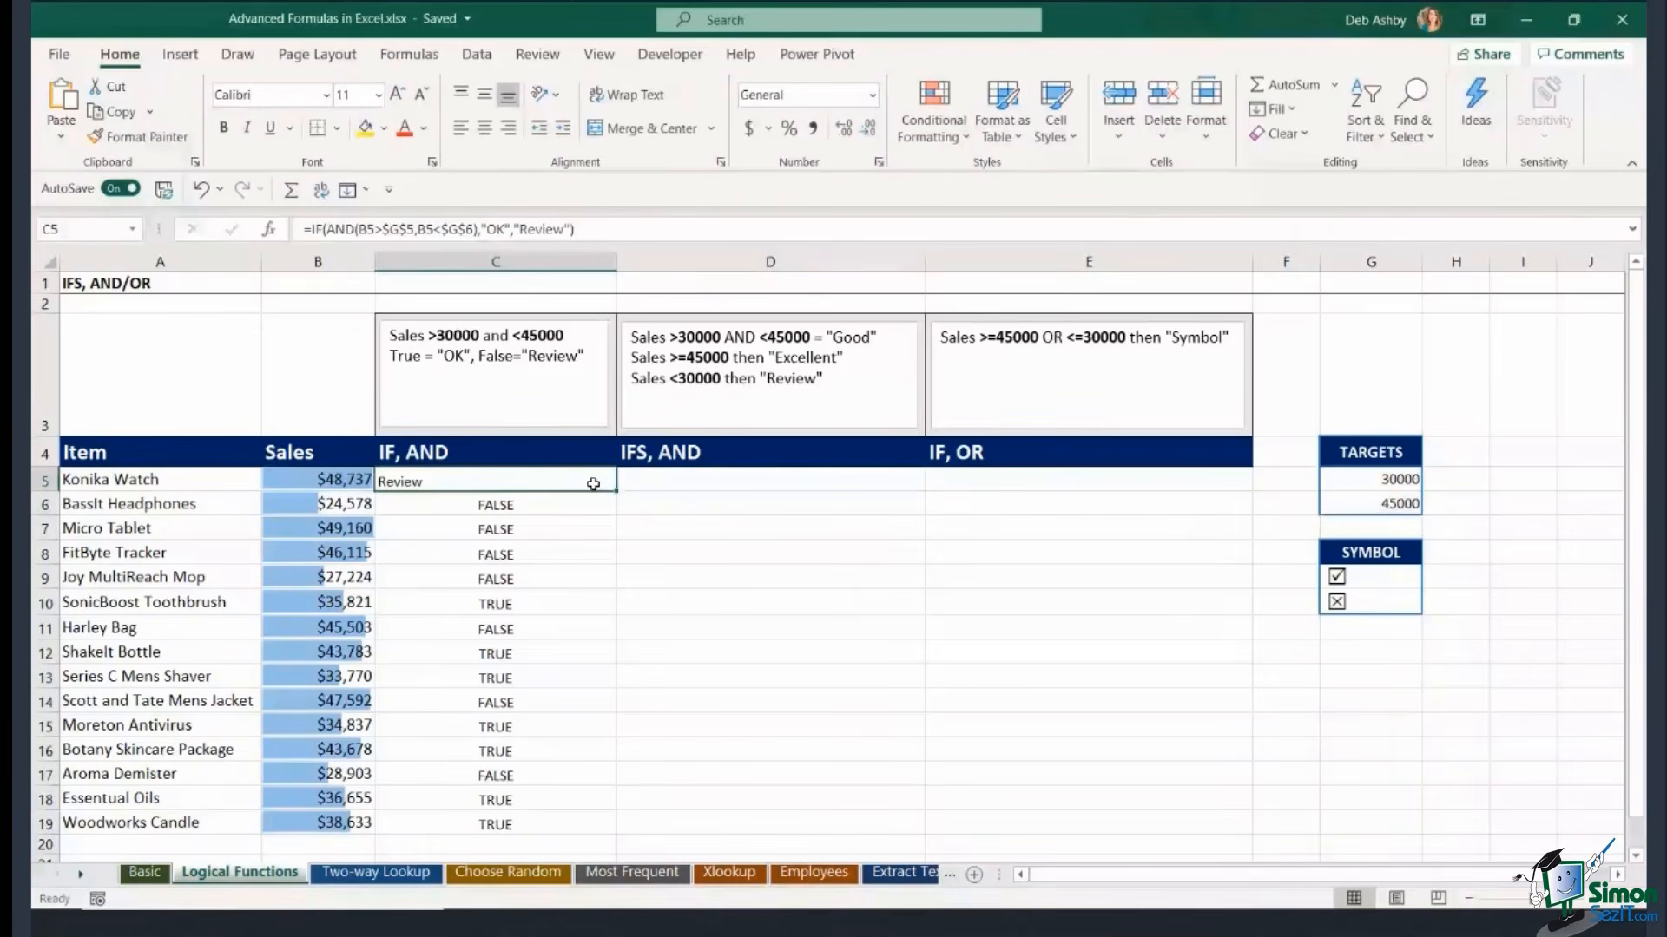
pyautogui.doubleClick(615, 491)
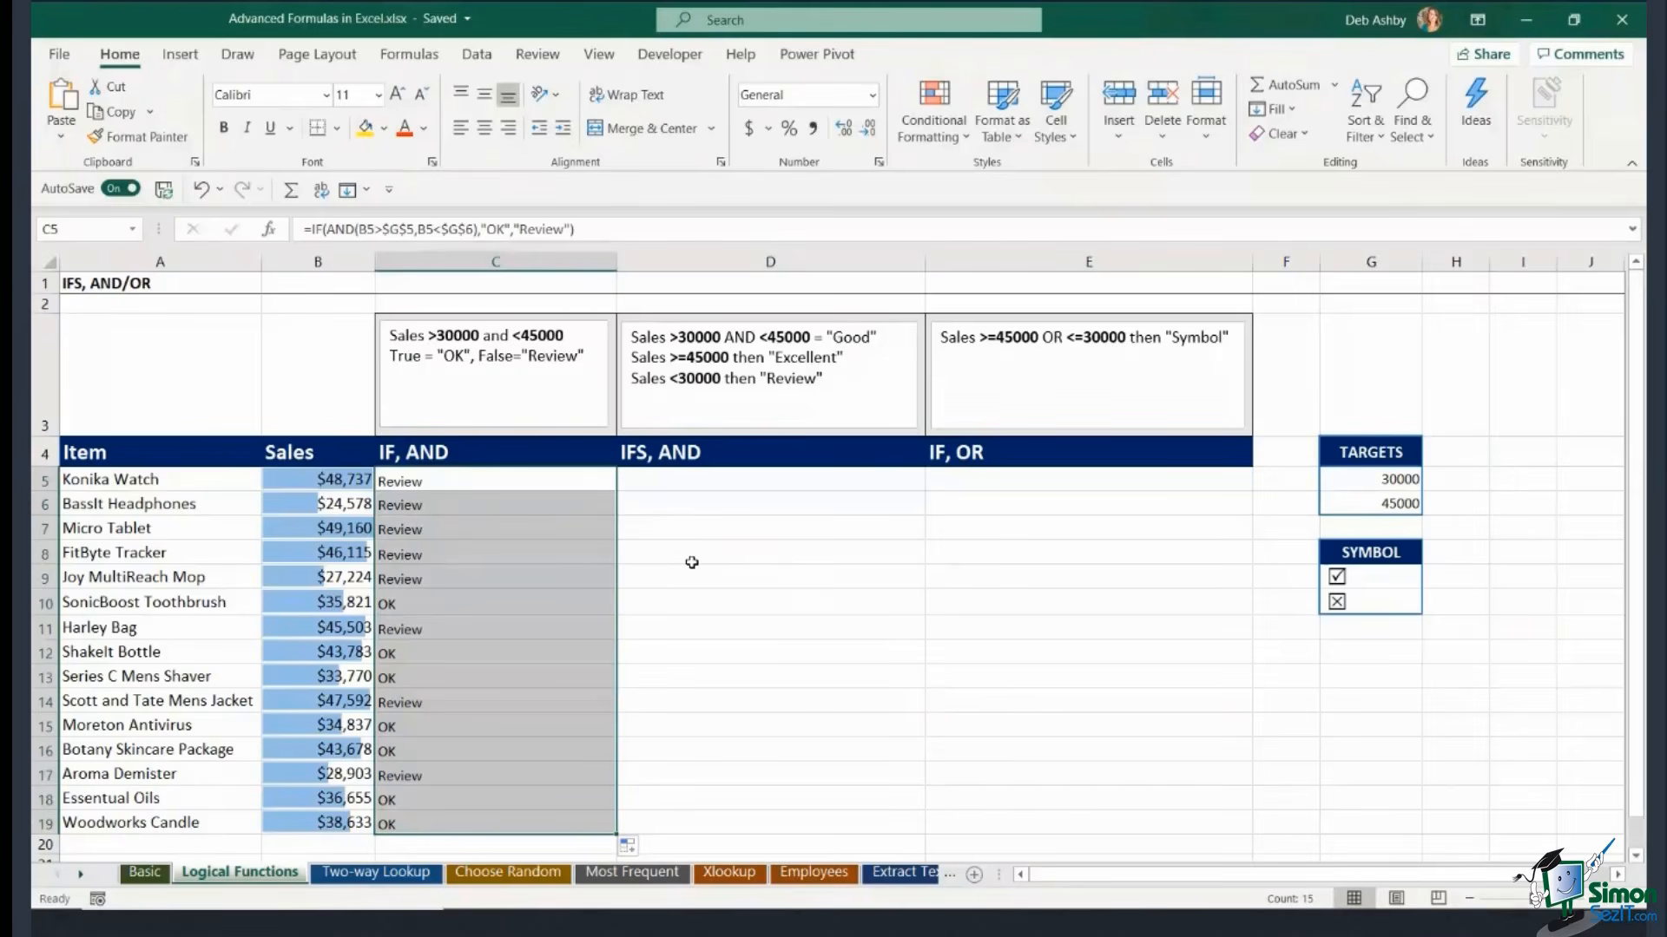
# Start an IFS formula in D5 whose first test is an AND function with the condition B5>$G$5.
pyautogui.click(730, 478)
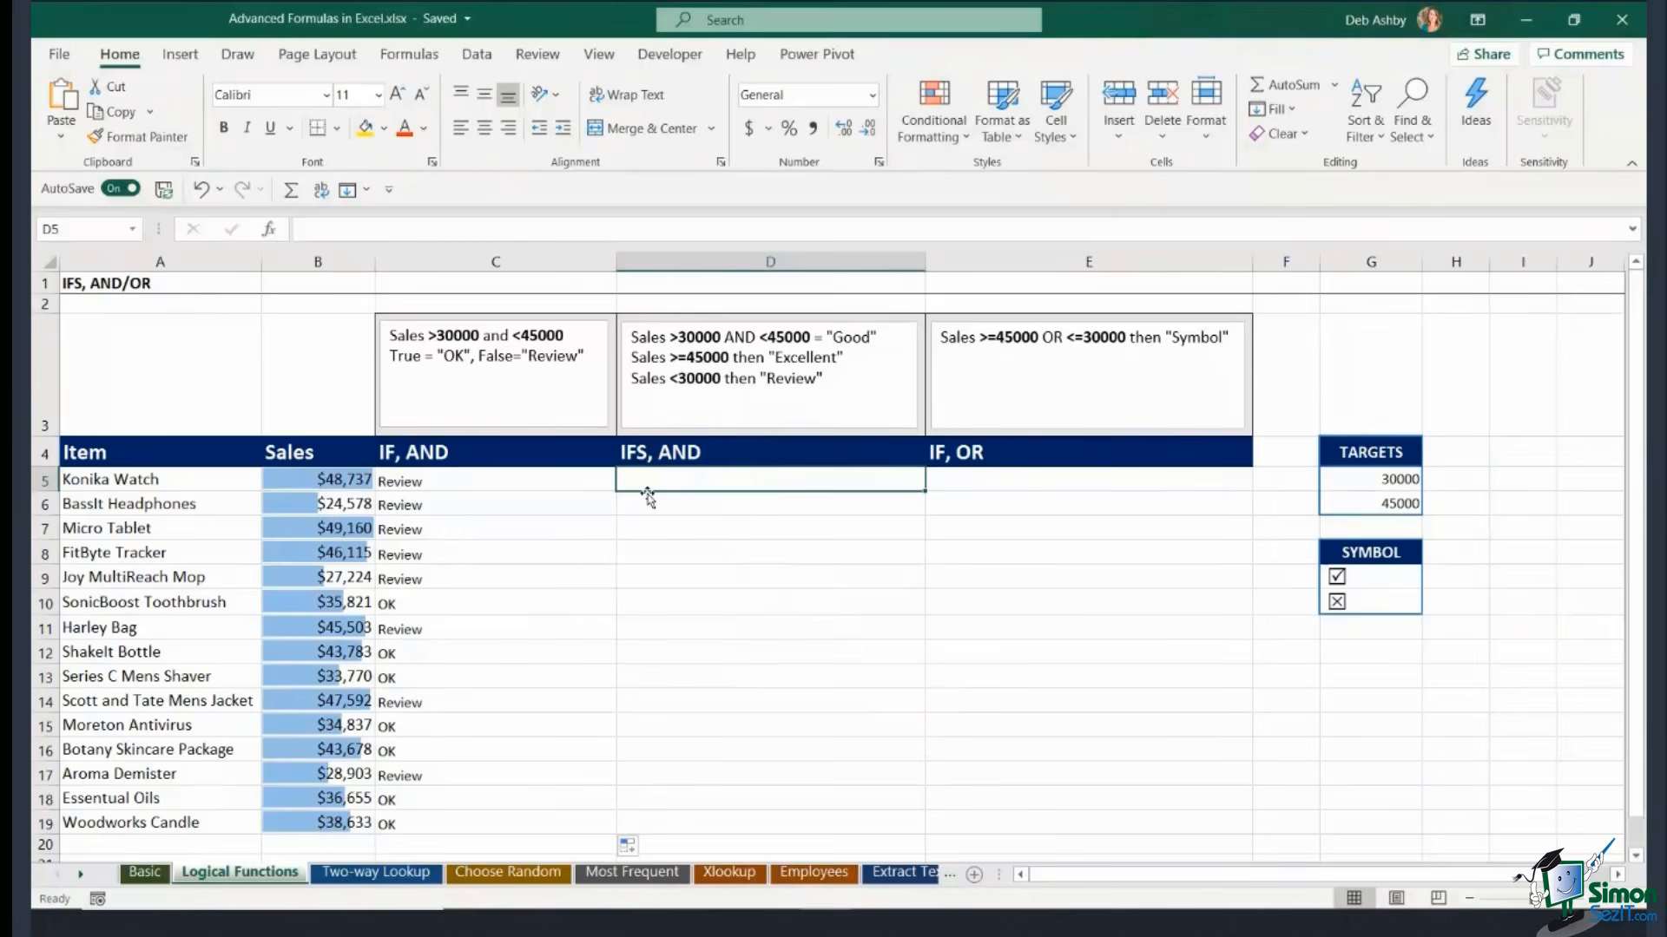
pyautogui.write('=IFS')
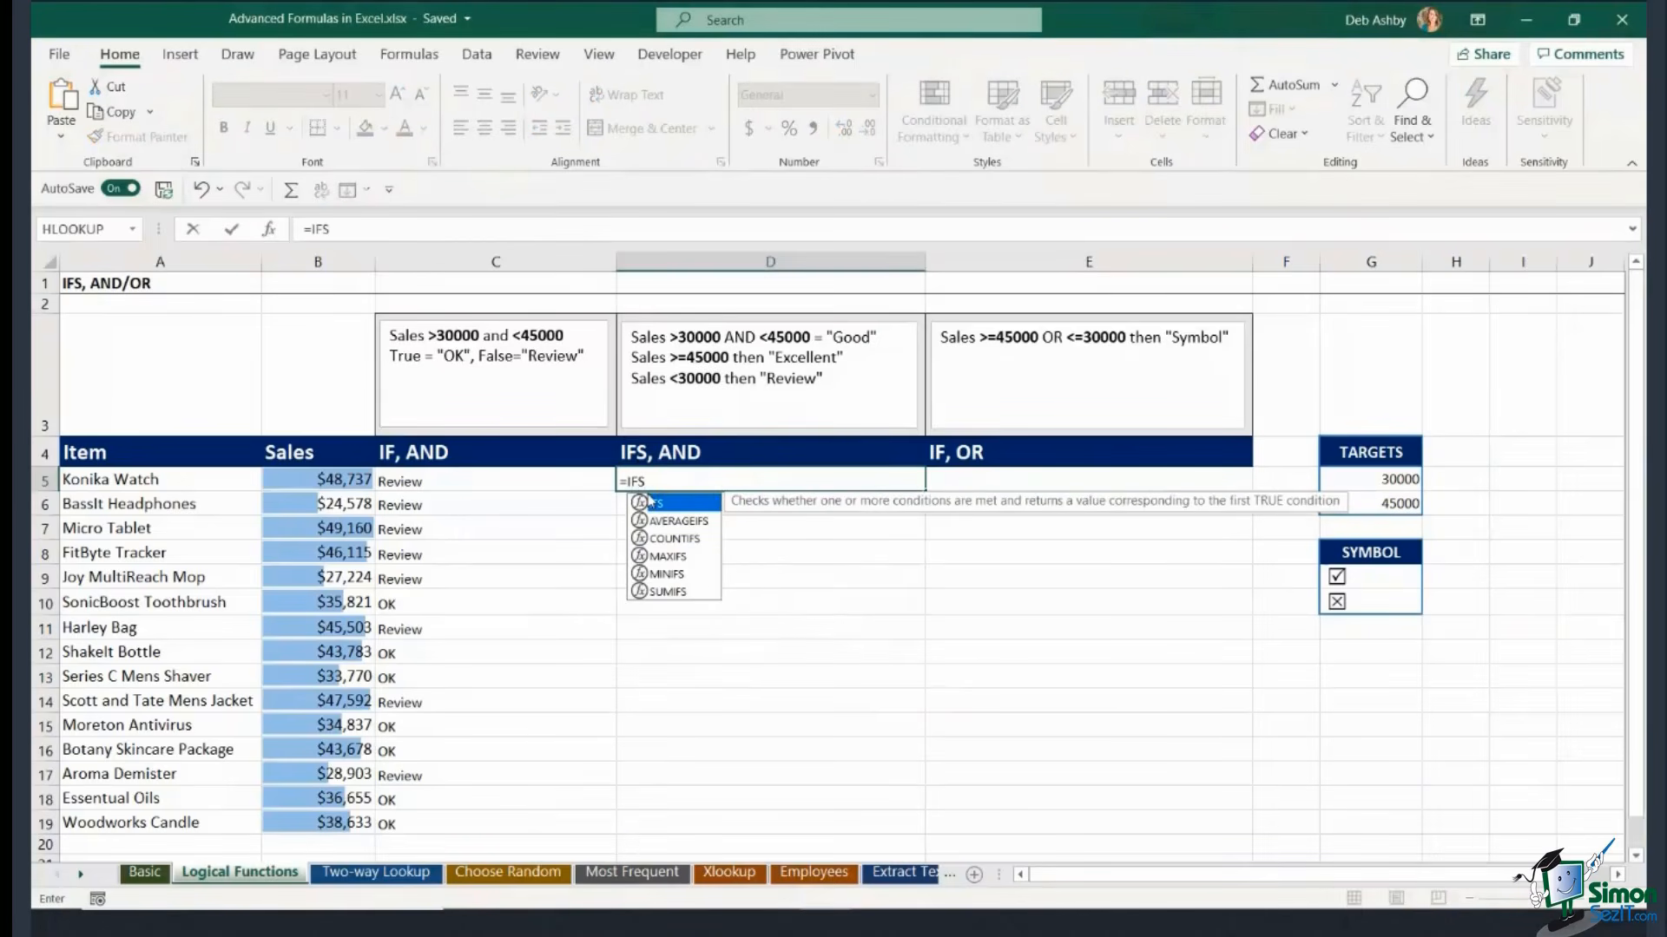
pyautogui.doubleClick(647, 501)
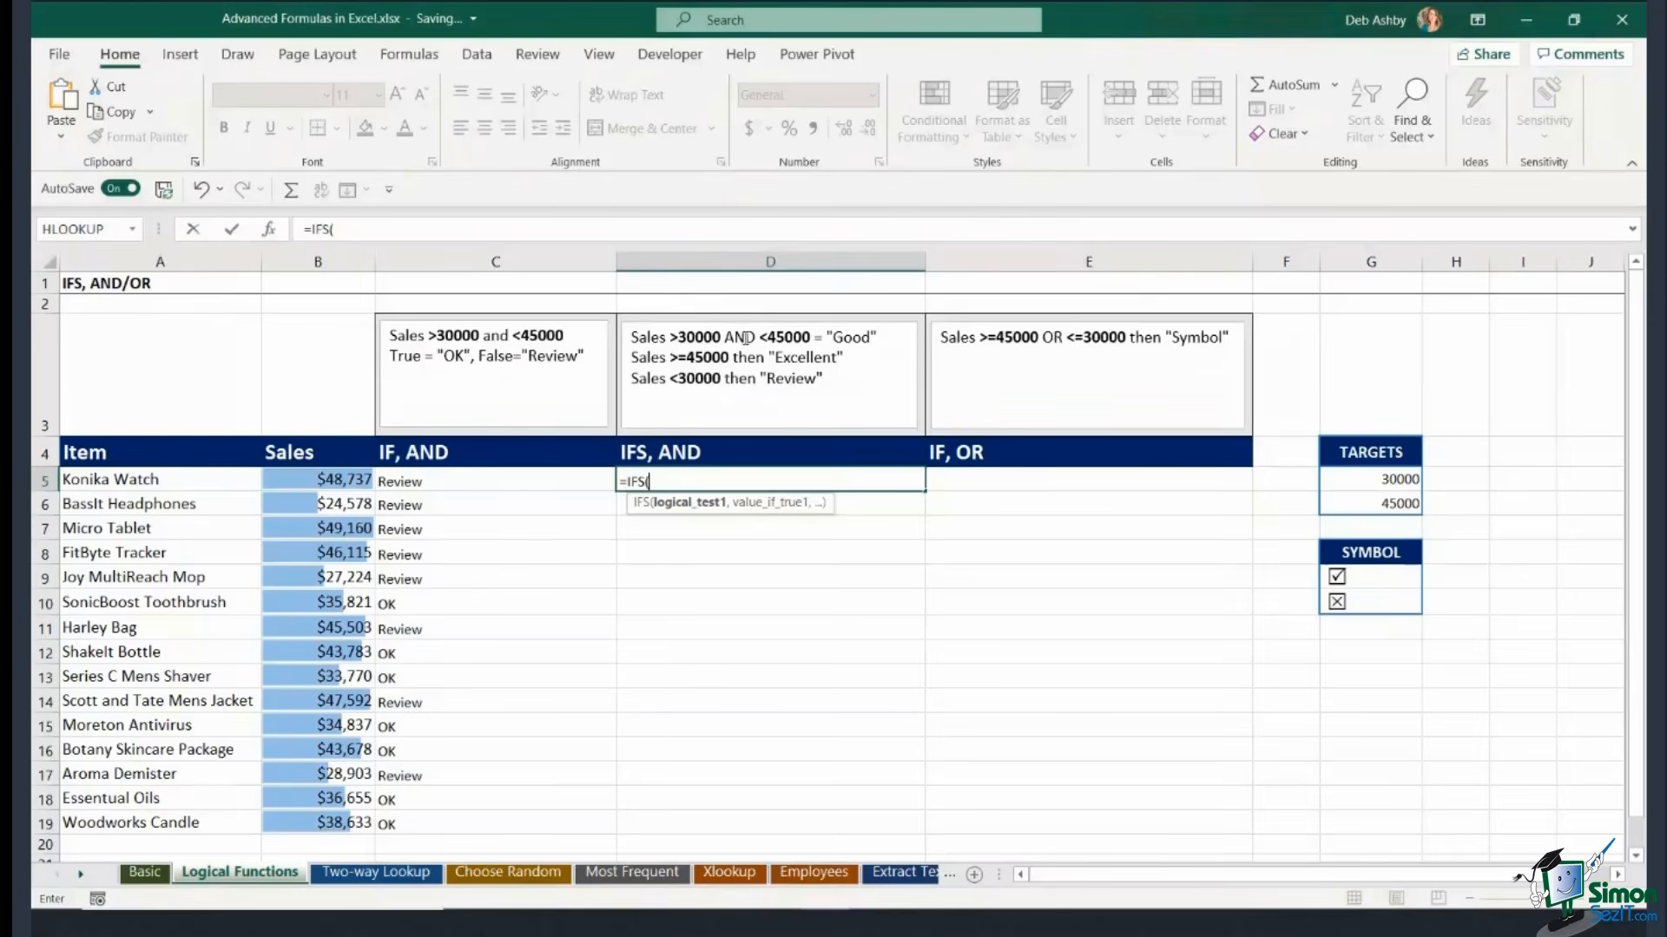
pyautogui.write('AND(')
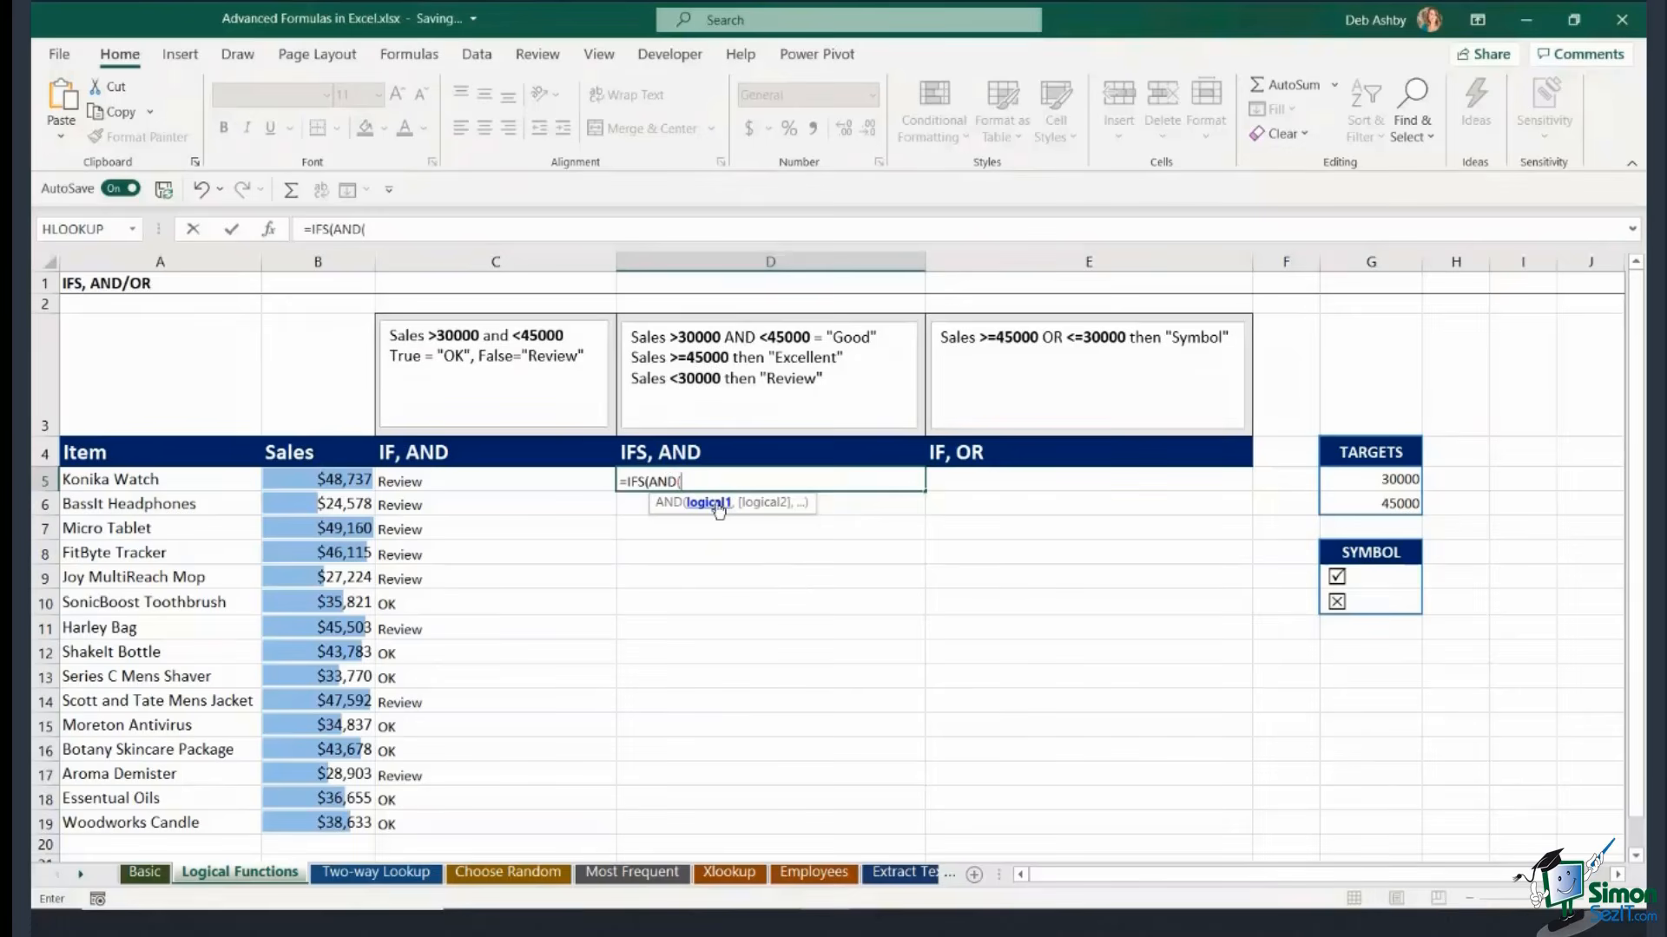
pyautogui.click(343, 481)
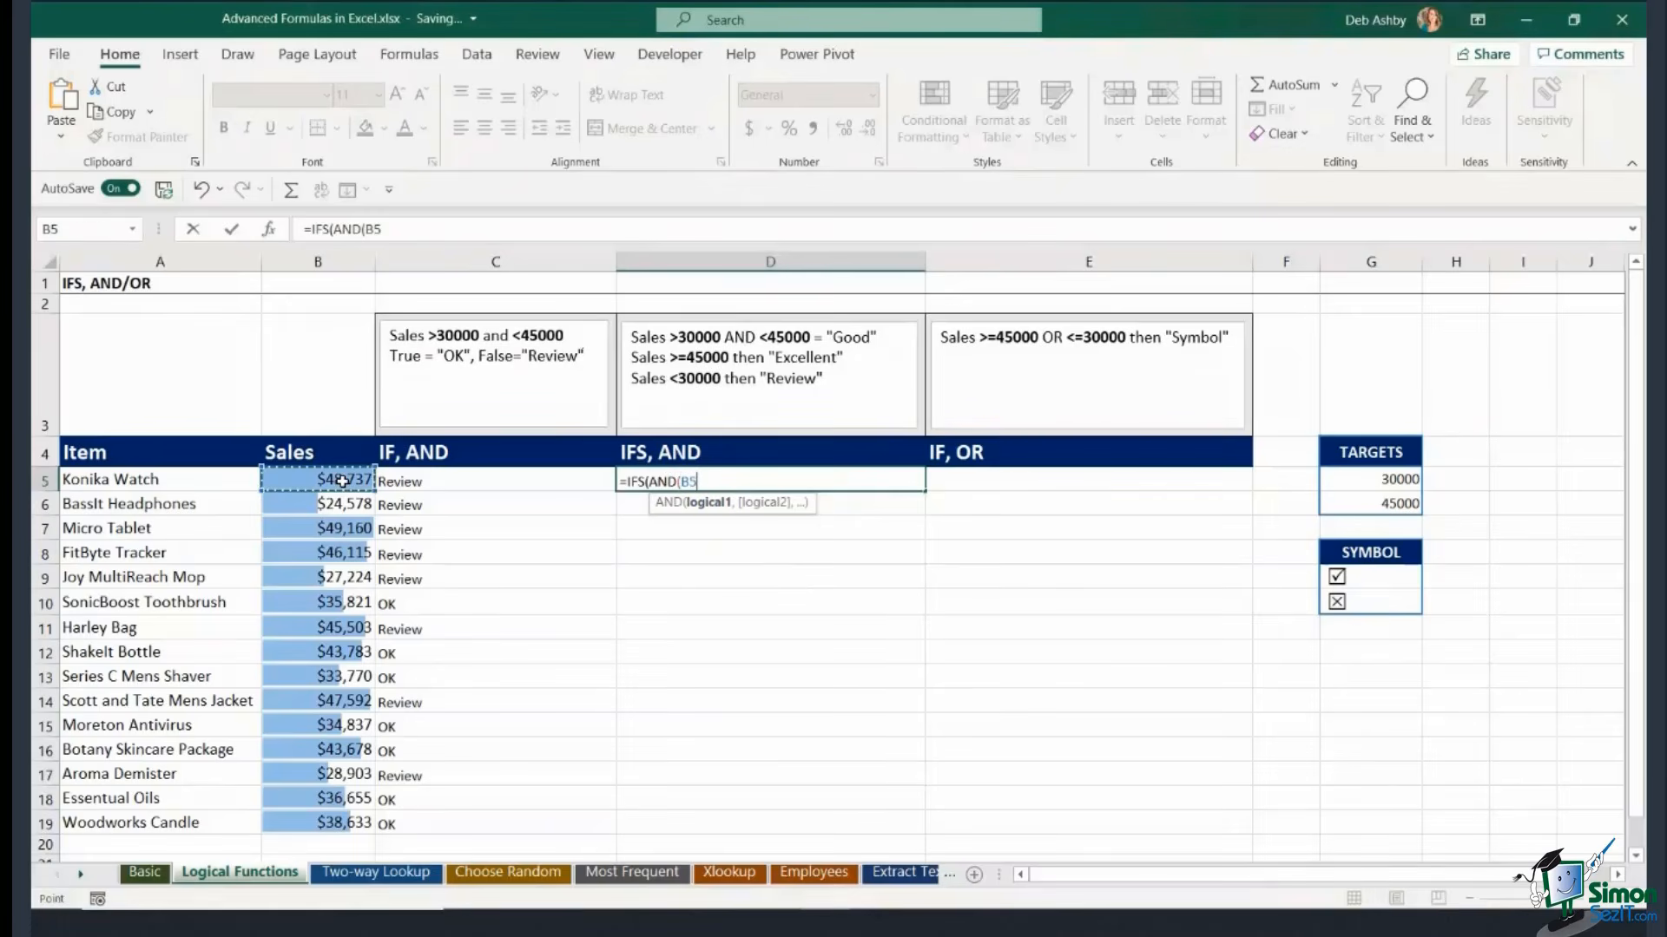
pyautogui.write('>')
pyautogui.click(1404, 478)
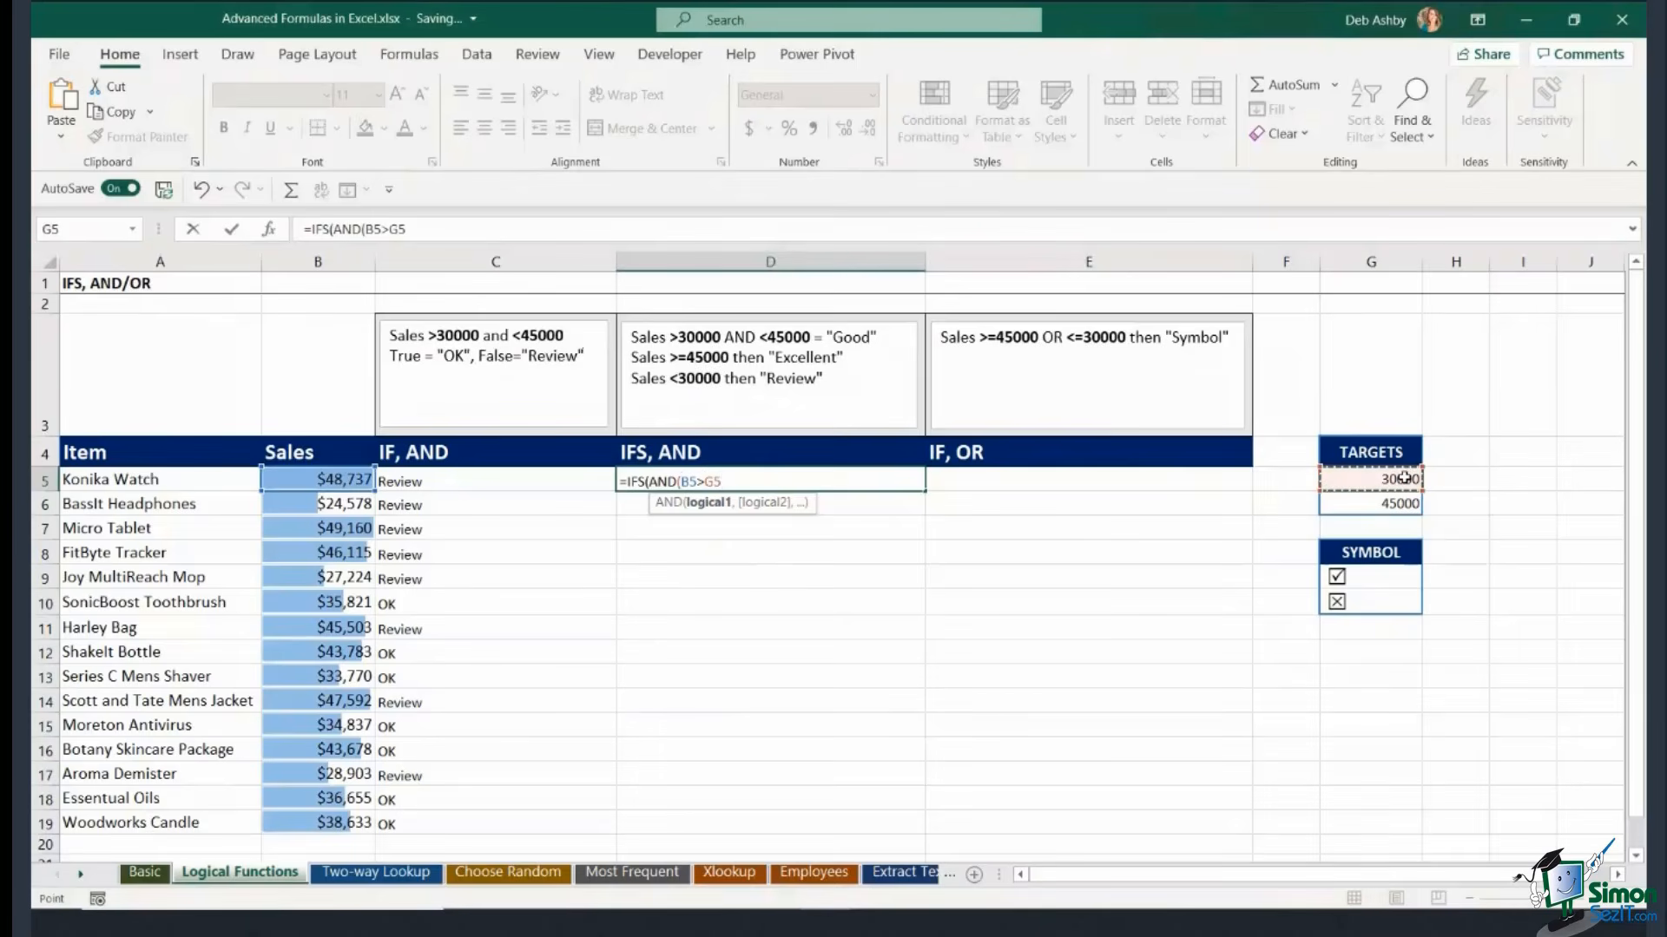
pyautogui.press('F4')
pyautogui.write(',')
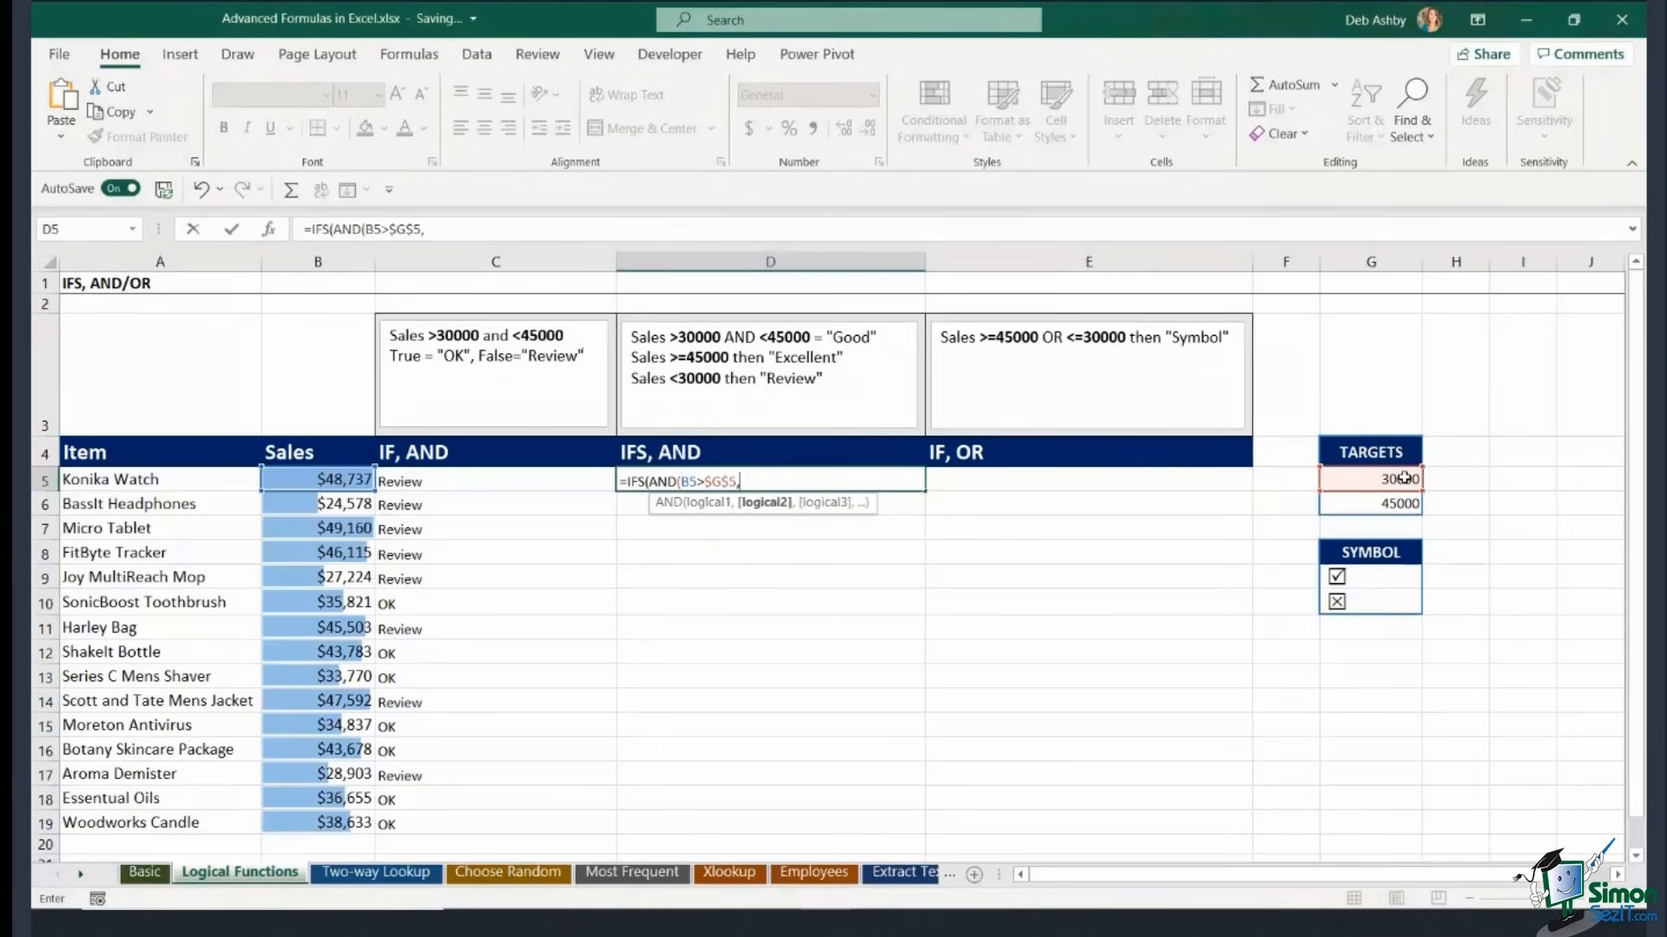
# Add B5<$G$6 as the AND function's second condition in D5 and return "Good" for this first test.
pyautogui.click(332, 483)
pyautogui.write('<')
pyautogui.click(1405, 506)
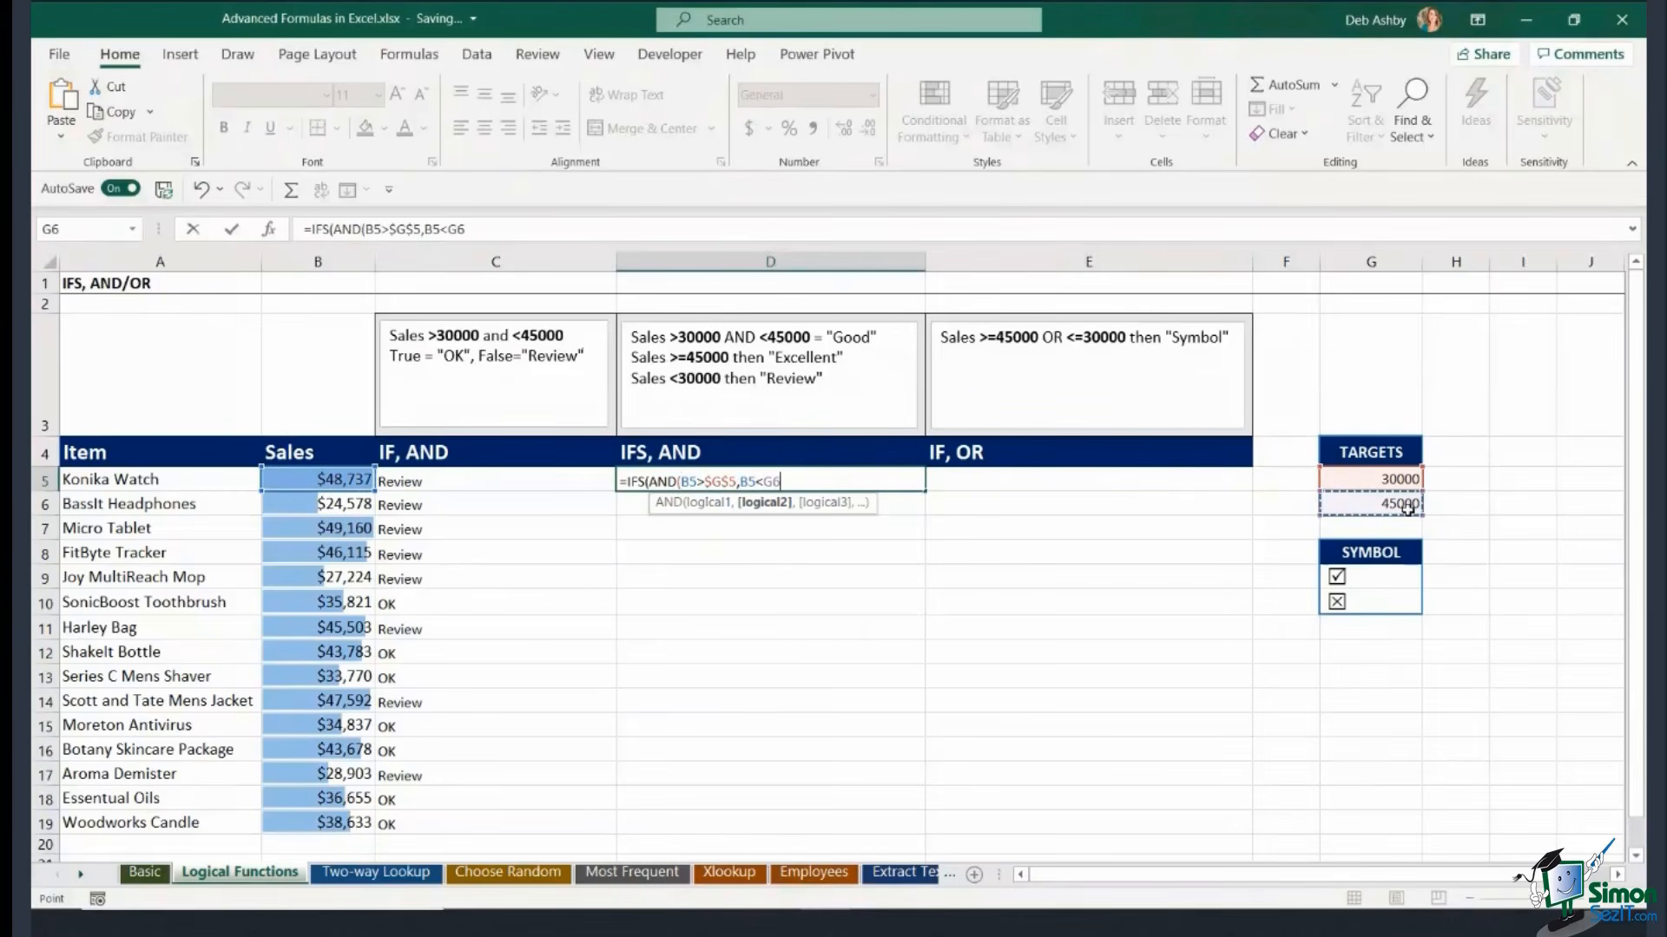
pyautogui.press('F4')
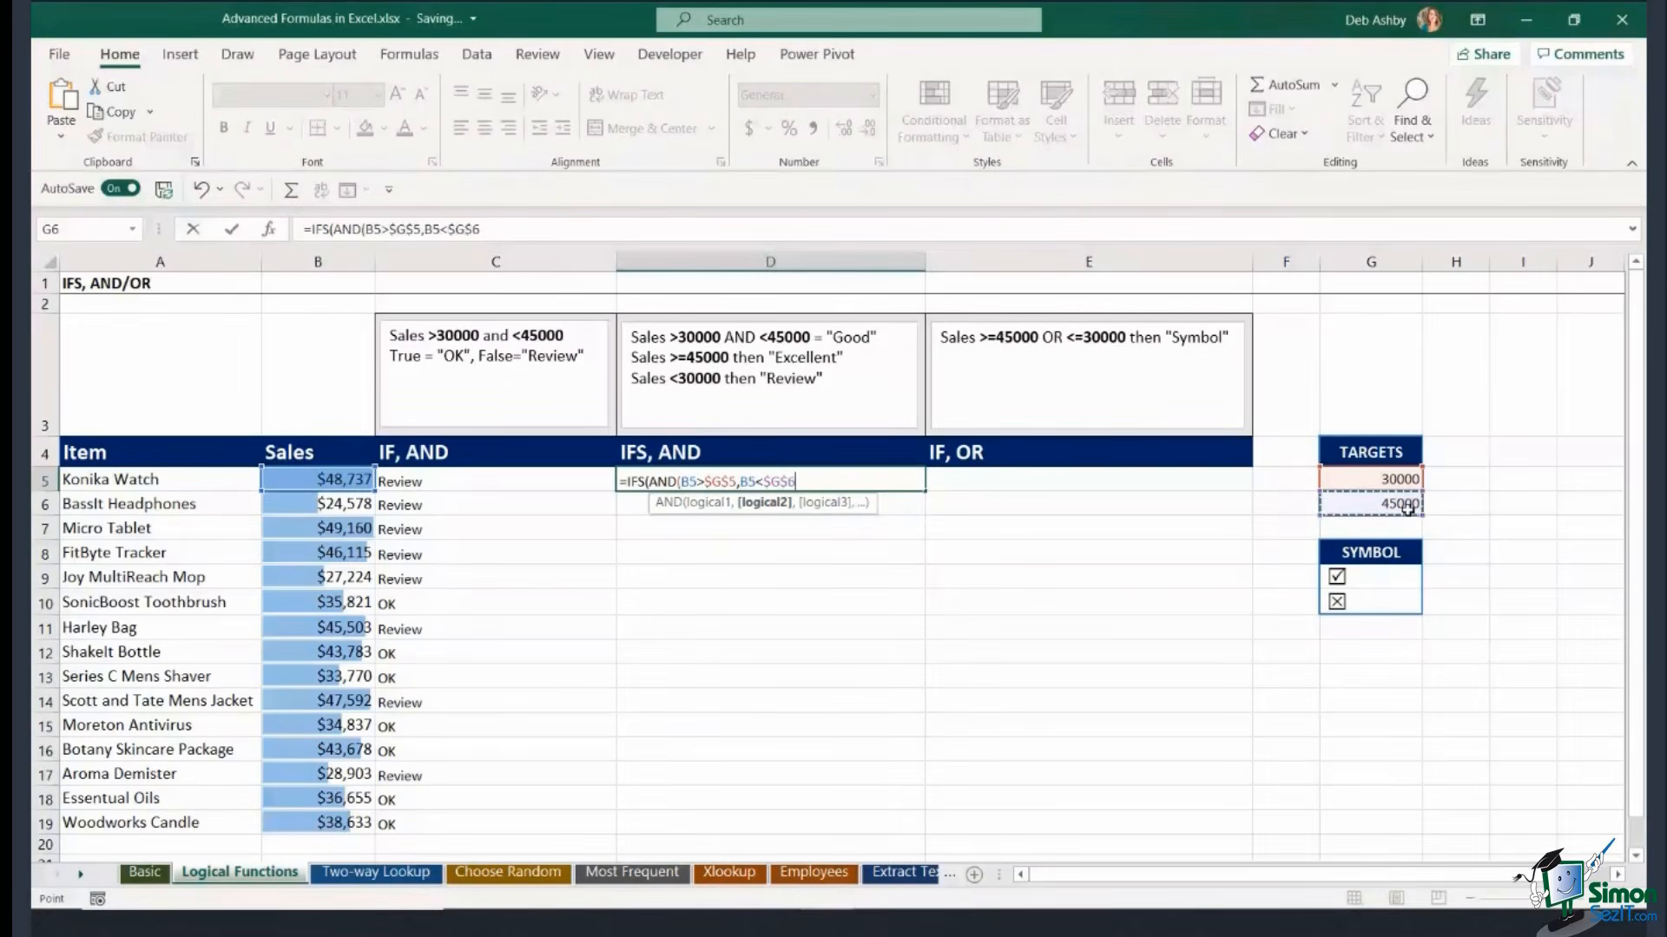
pyautogui.write(')')
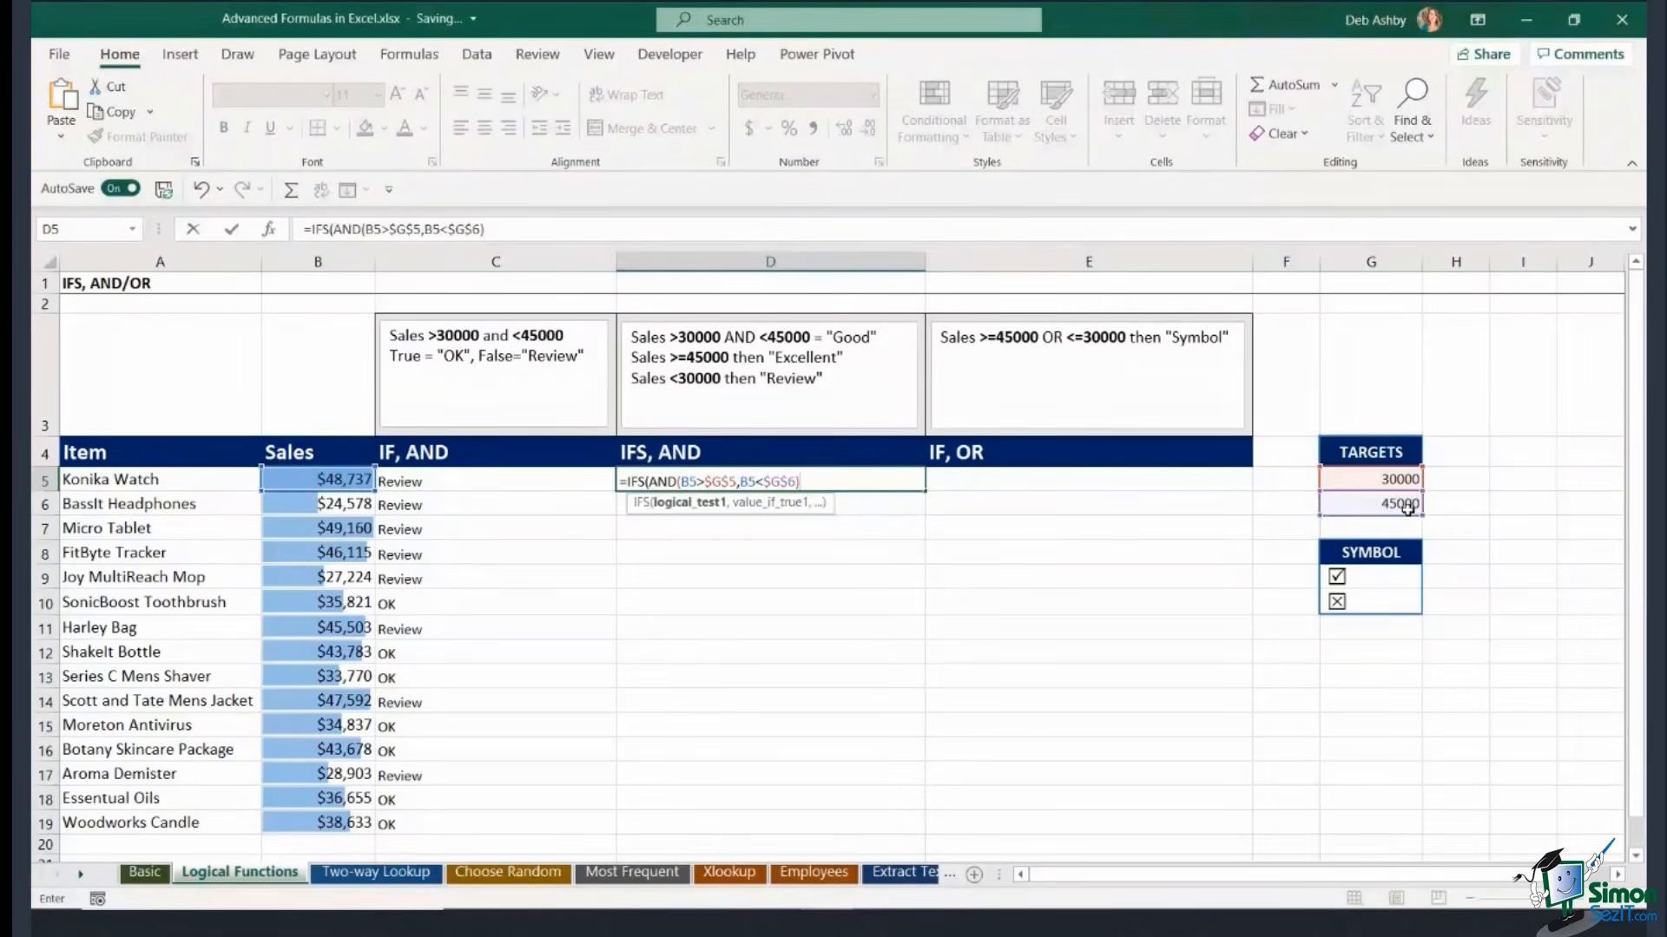
pyautogui.write(',')
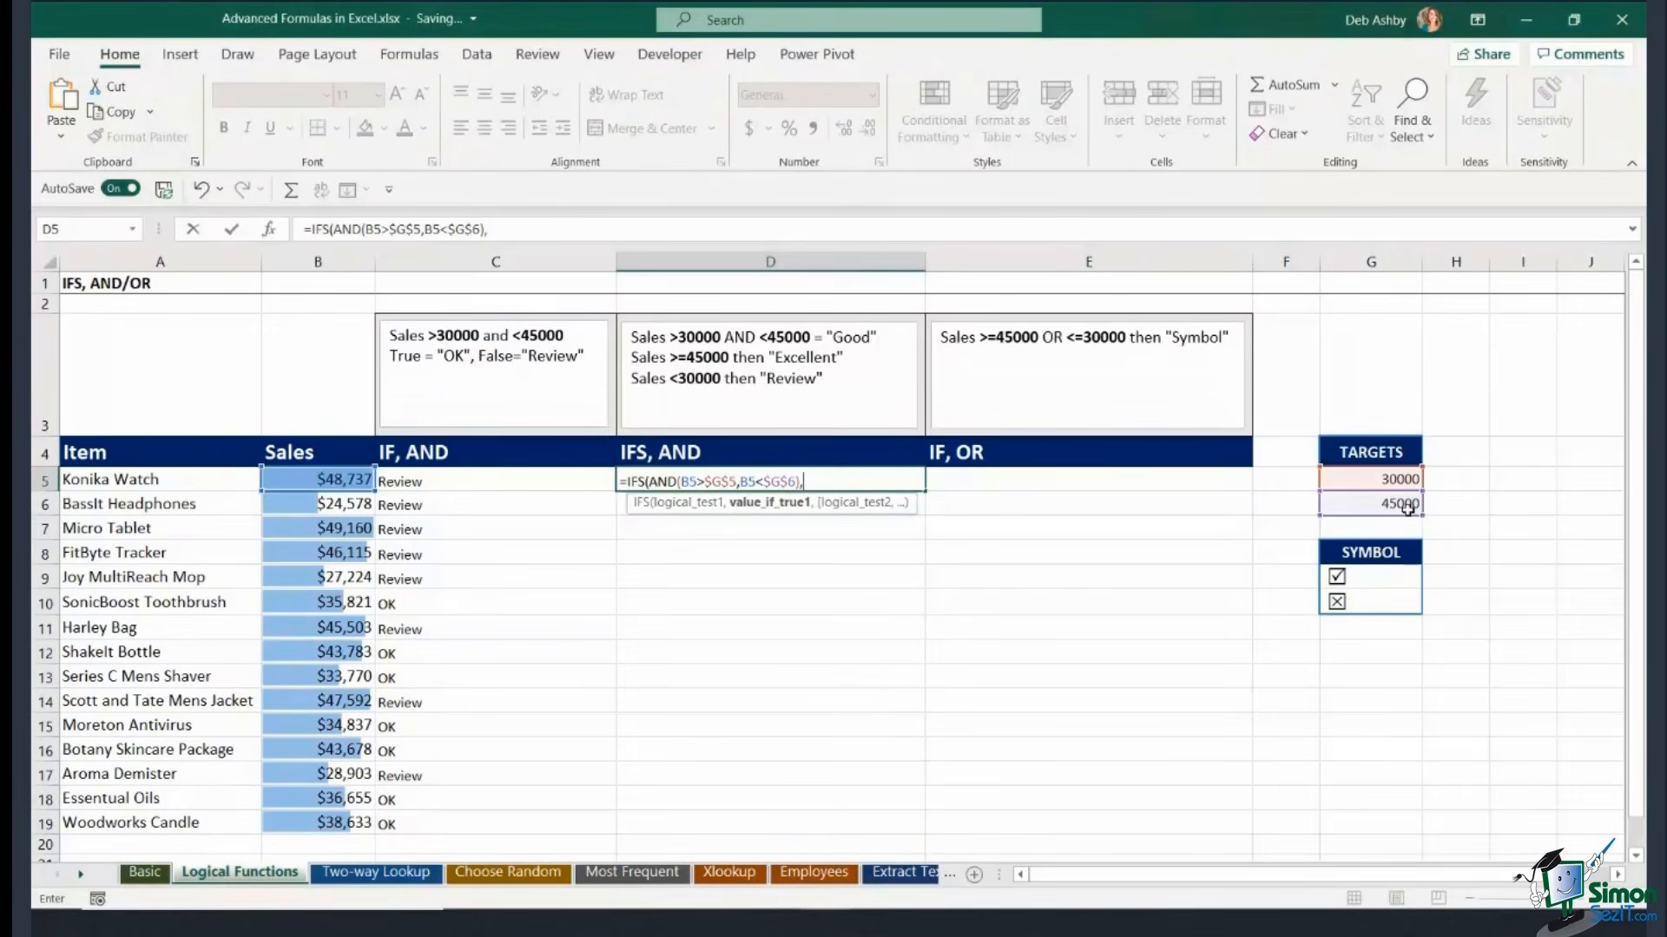
pyautogui.write('"Good",')
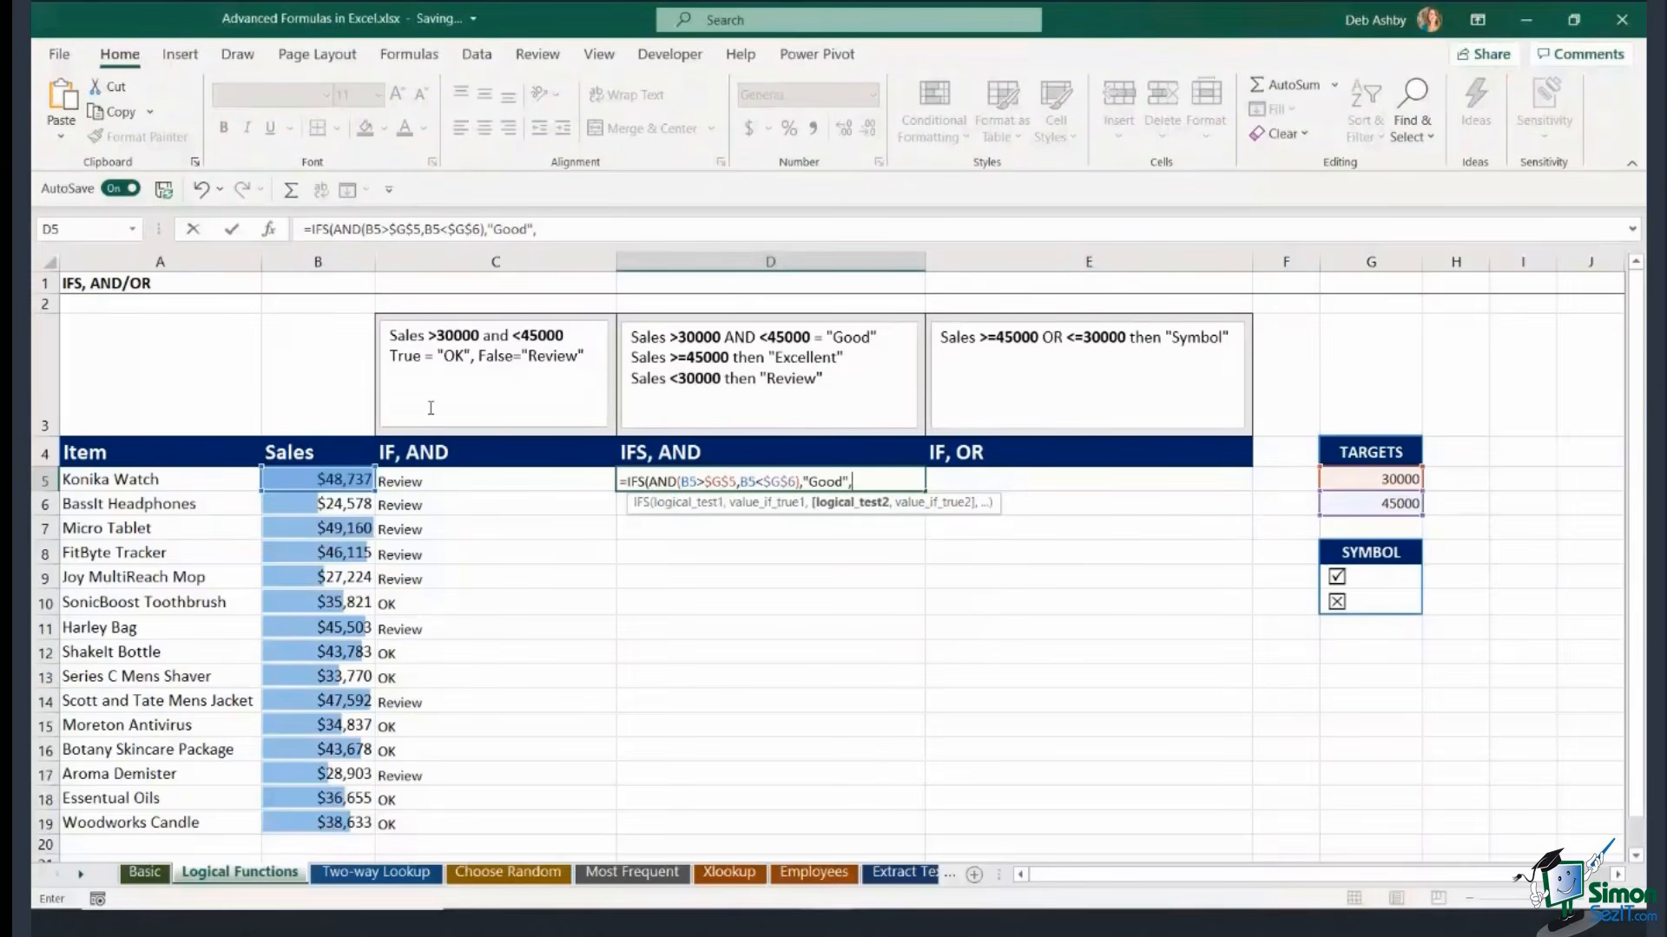
# Add the second IFS test B5>=$G$6 to the D5 formula with the result "Excellent".
pyautogui.click(343, 480)
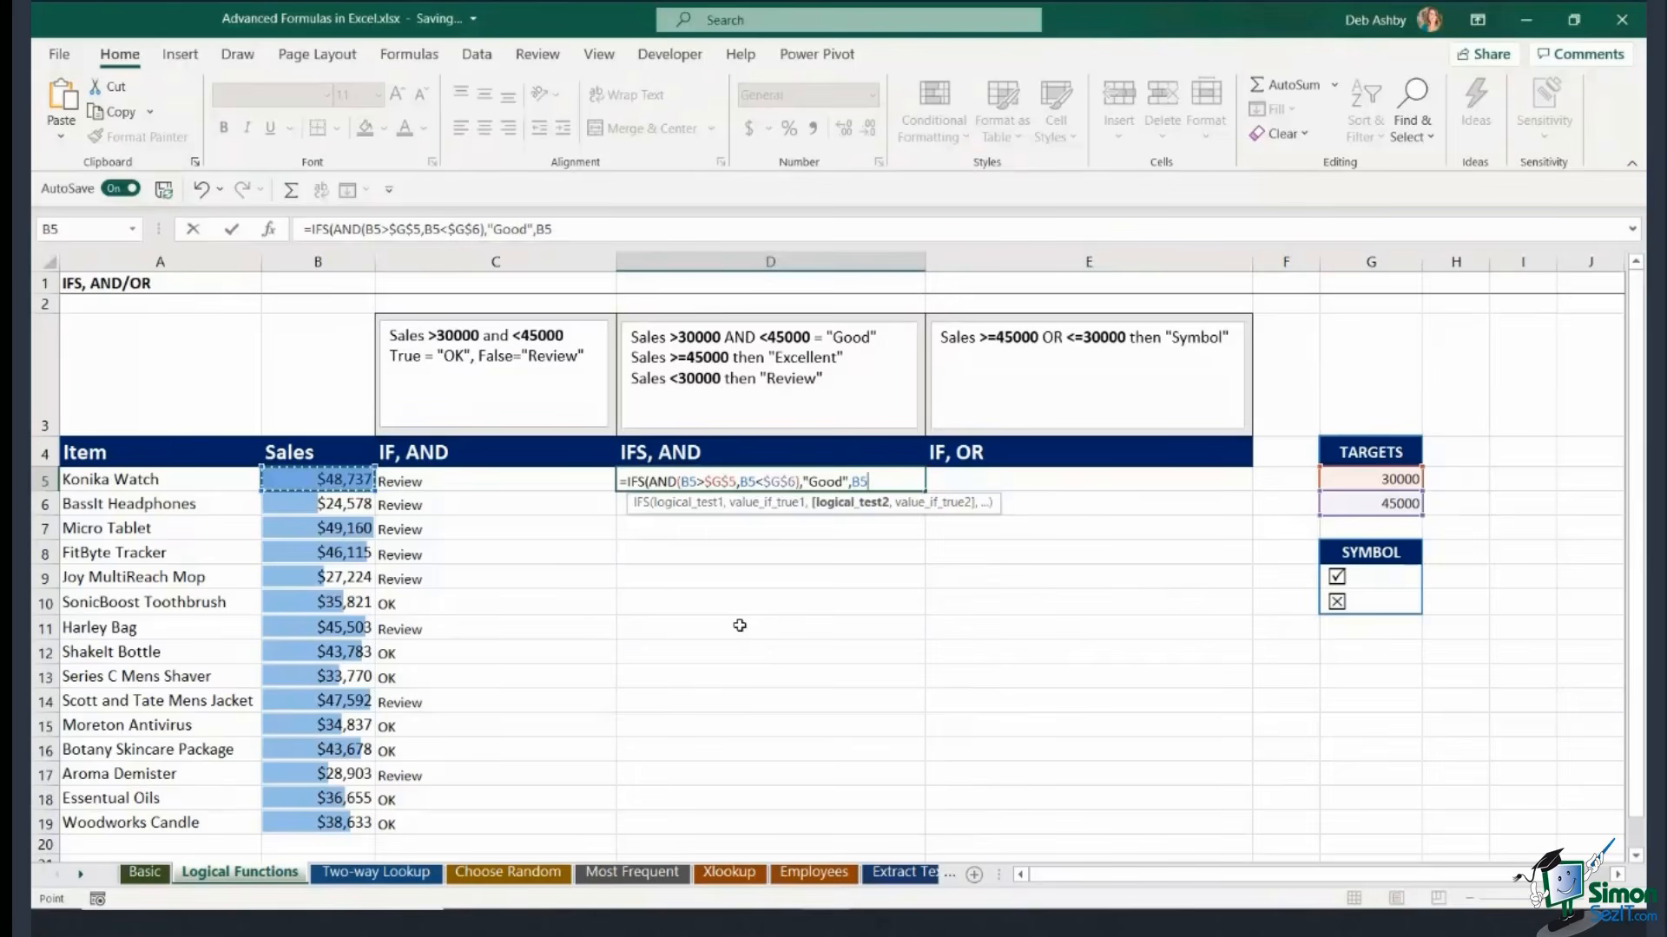
pyautogui.write('>=')
pyautogui.click(1393, 510)
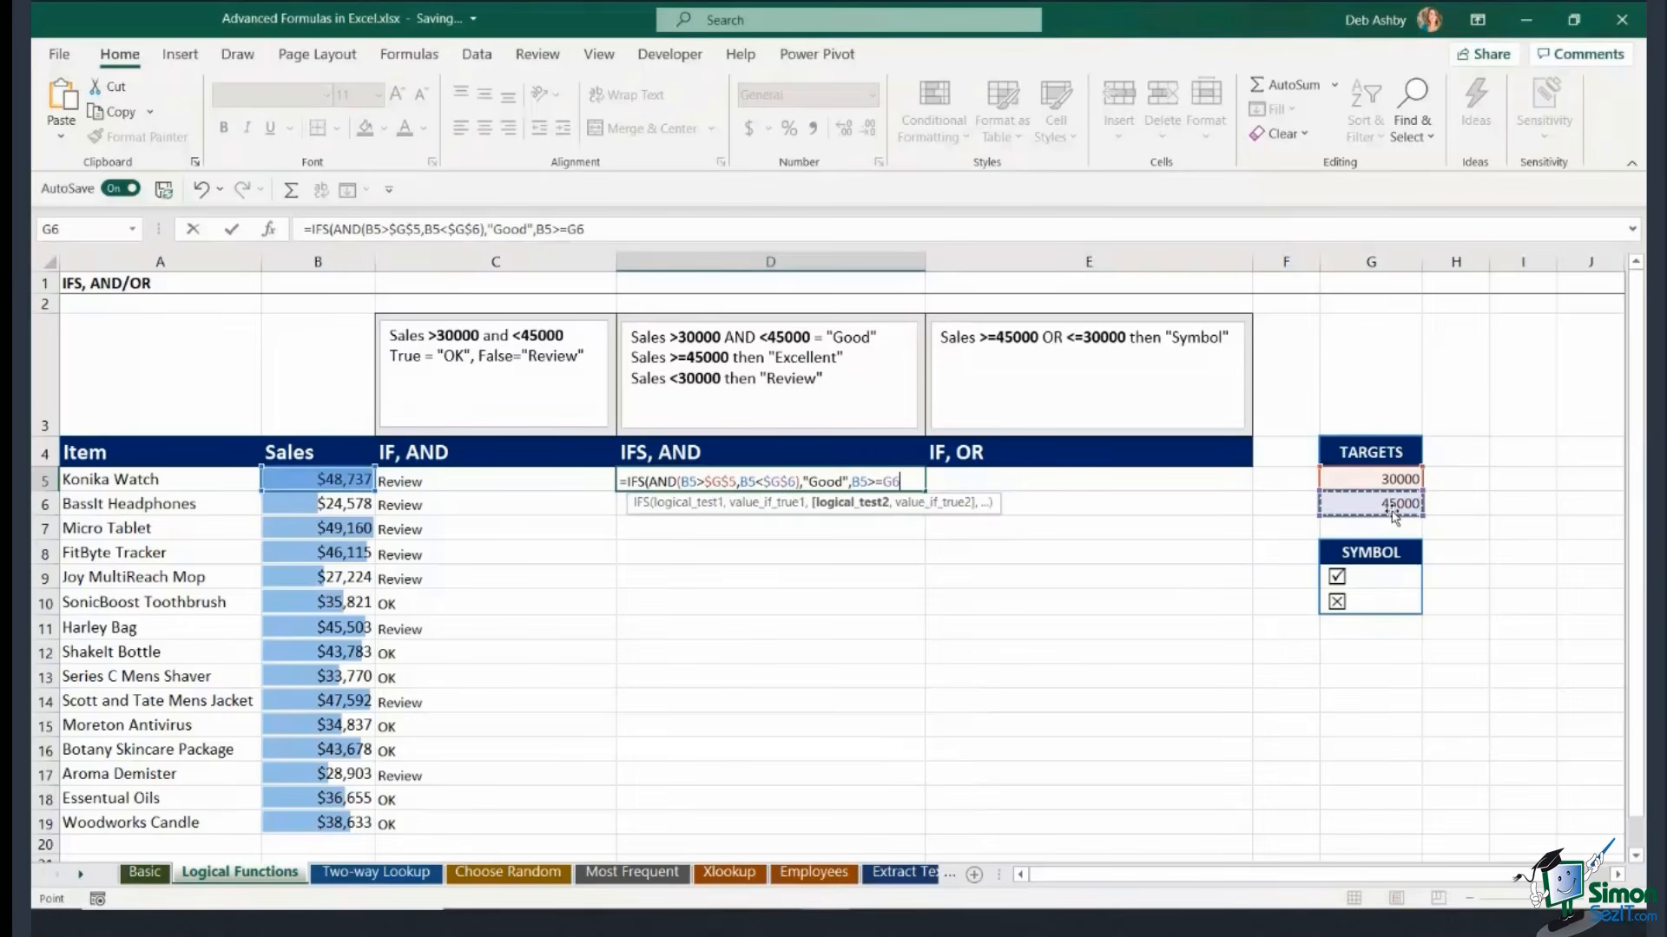
pyautogui.press('F4')
pyautogui.write(',')
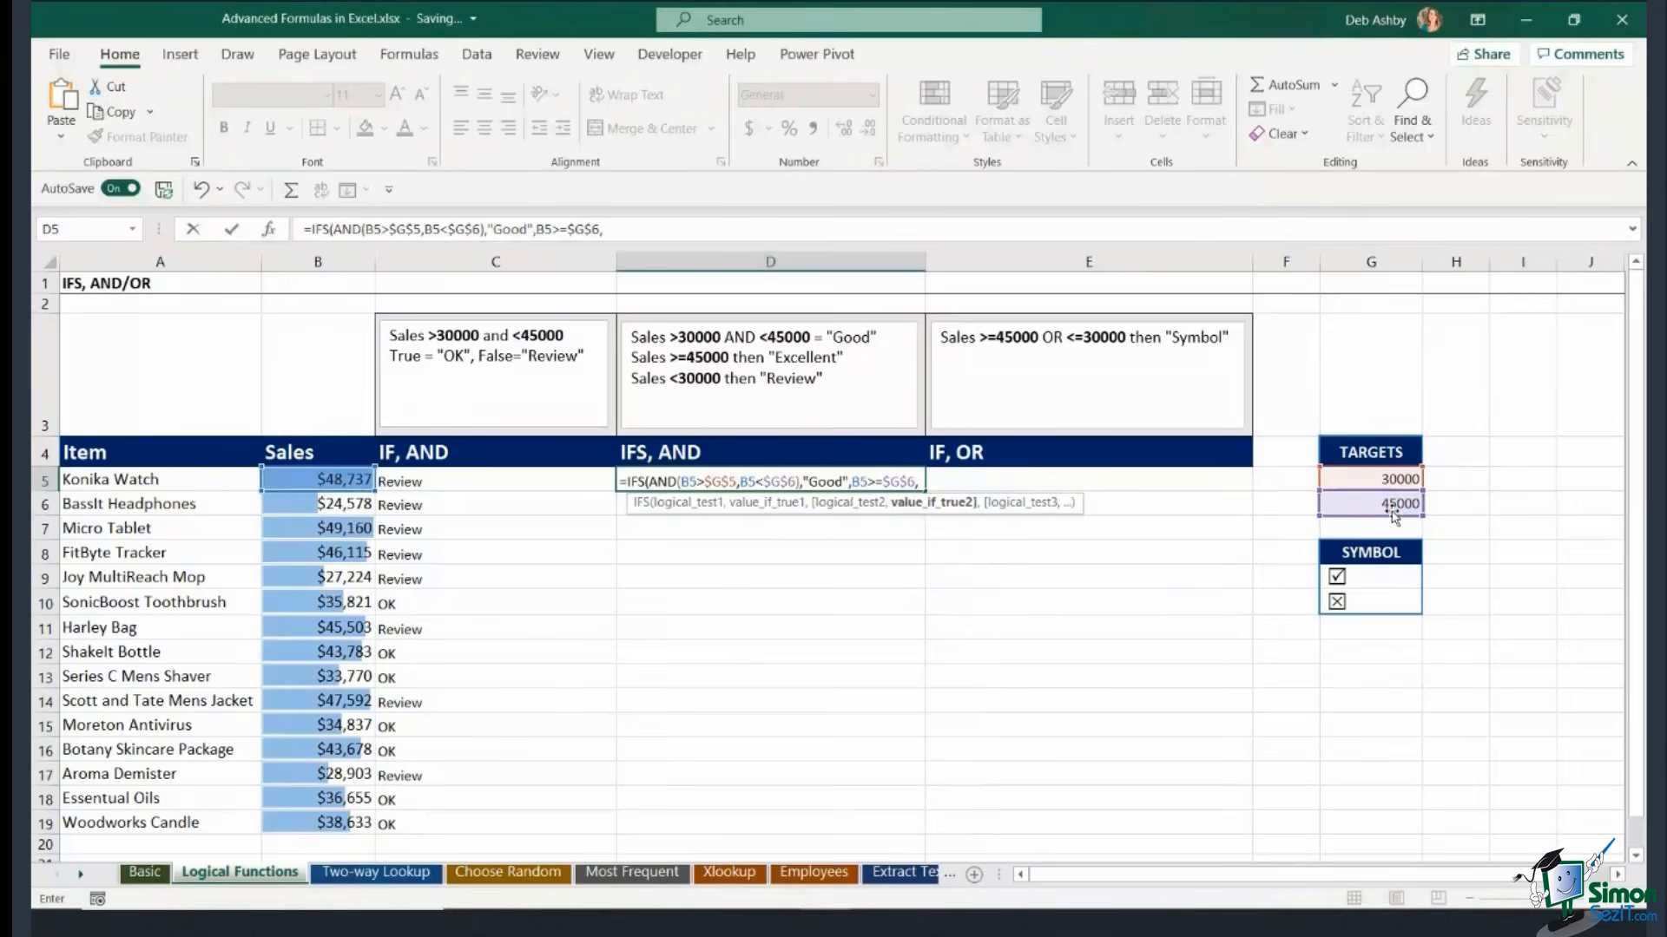
pyautogui.write('"Excellent",')
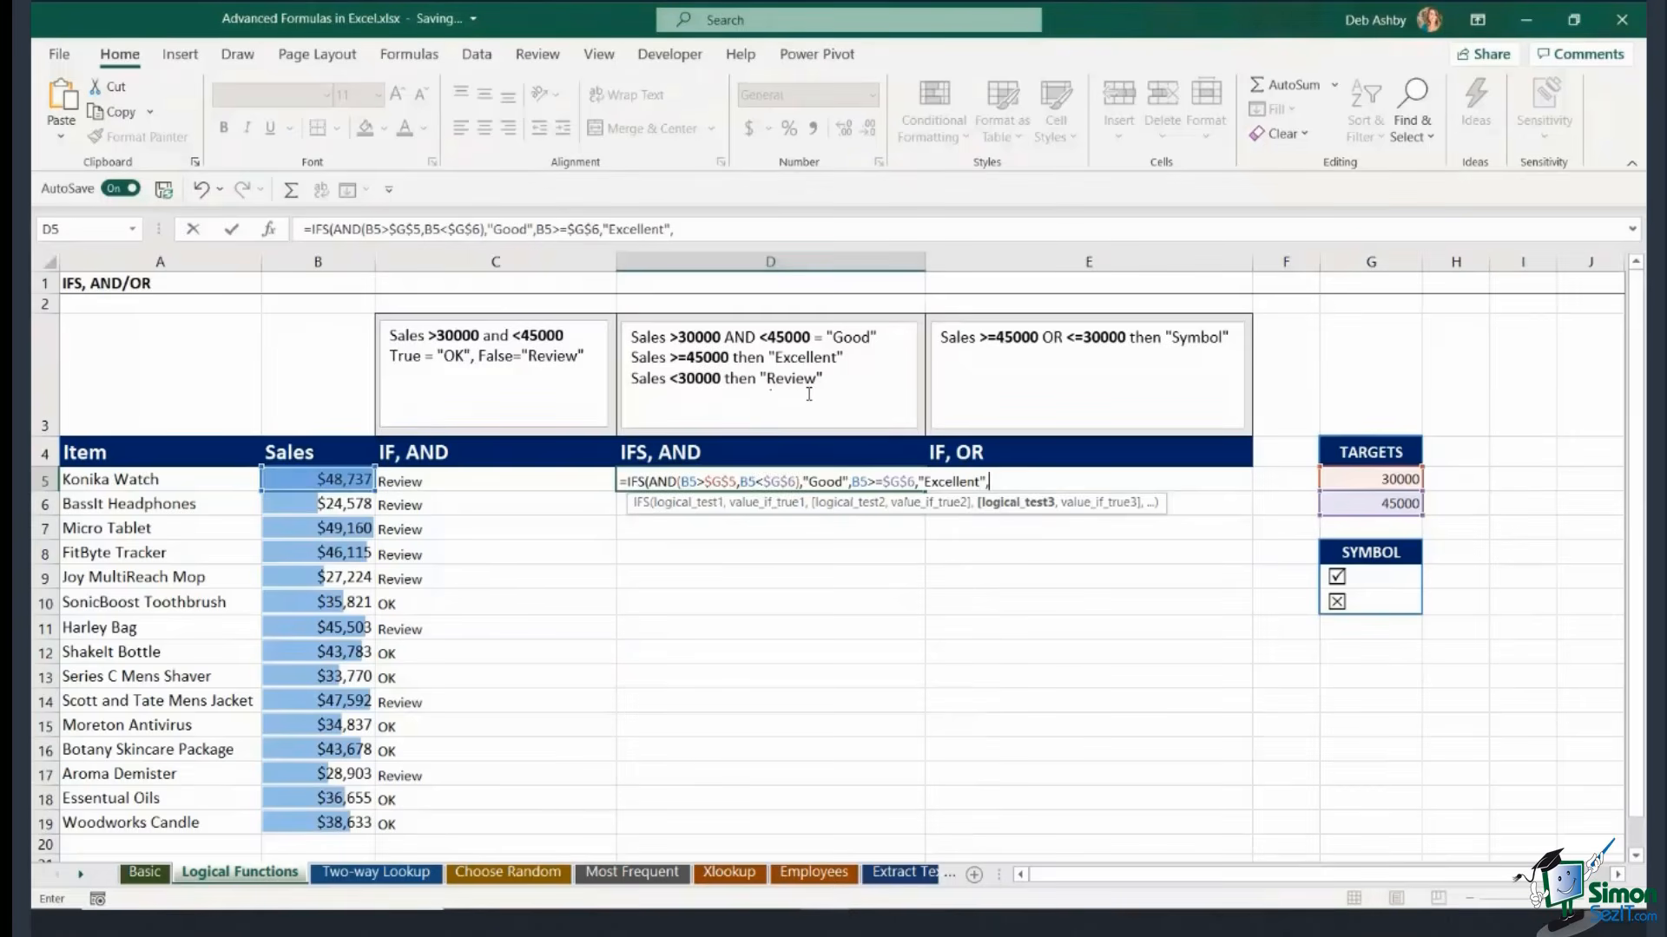
# Add the third IFS test B5<$G$5 with the result "Review" and complete the formula in D5.
pyautogui.click(319, 484)
pyautogui.write('<')
pyautogui.click(1387, 478)
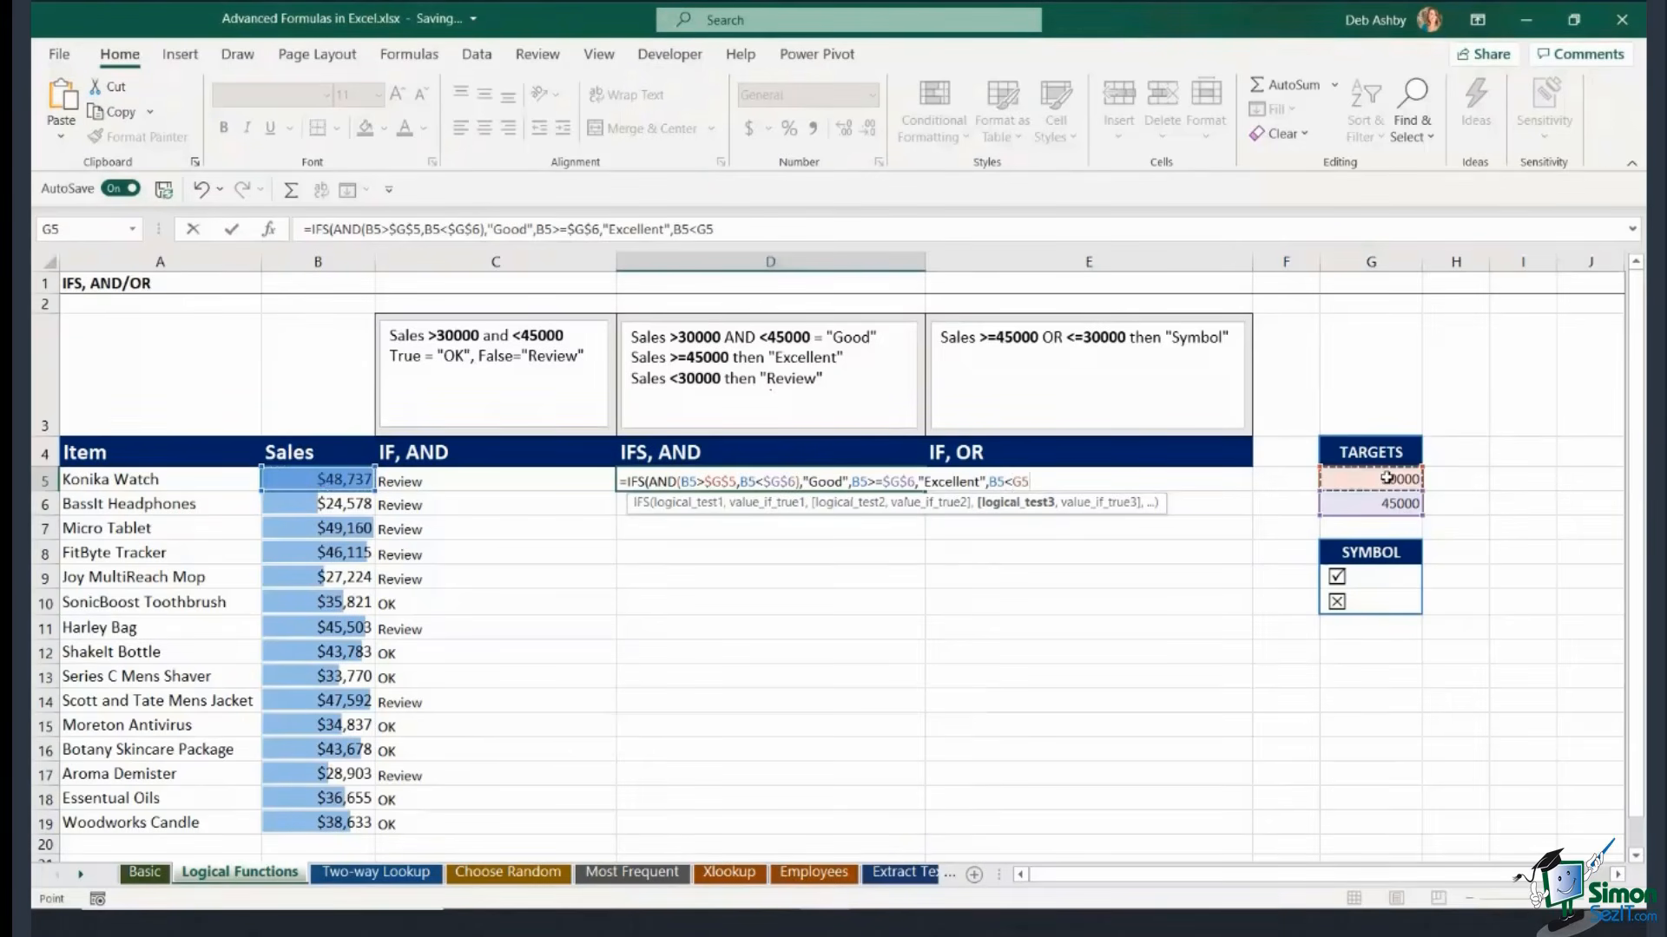
pyautogui.press('F4')
pyautogui.write(',')
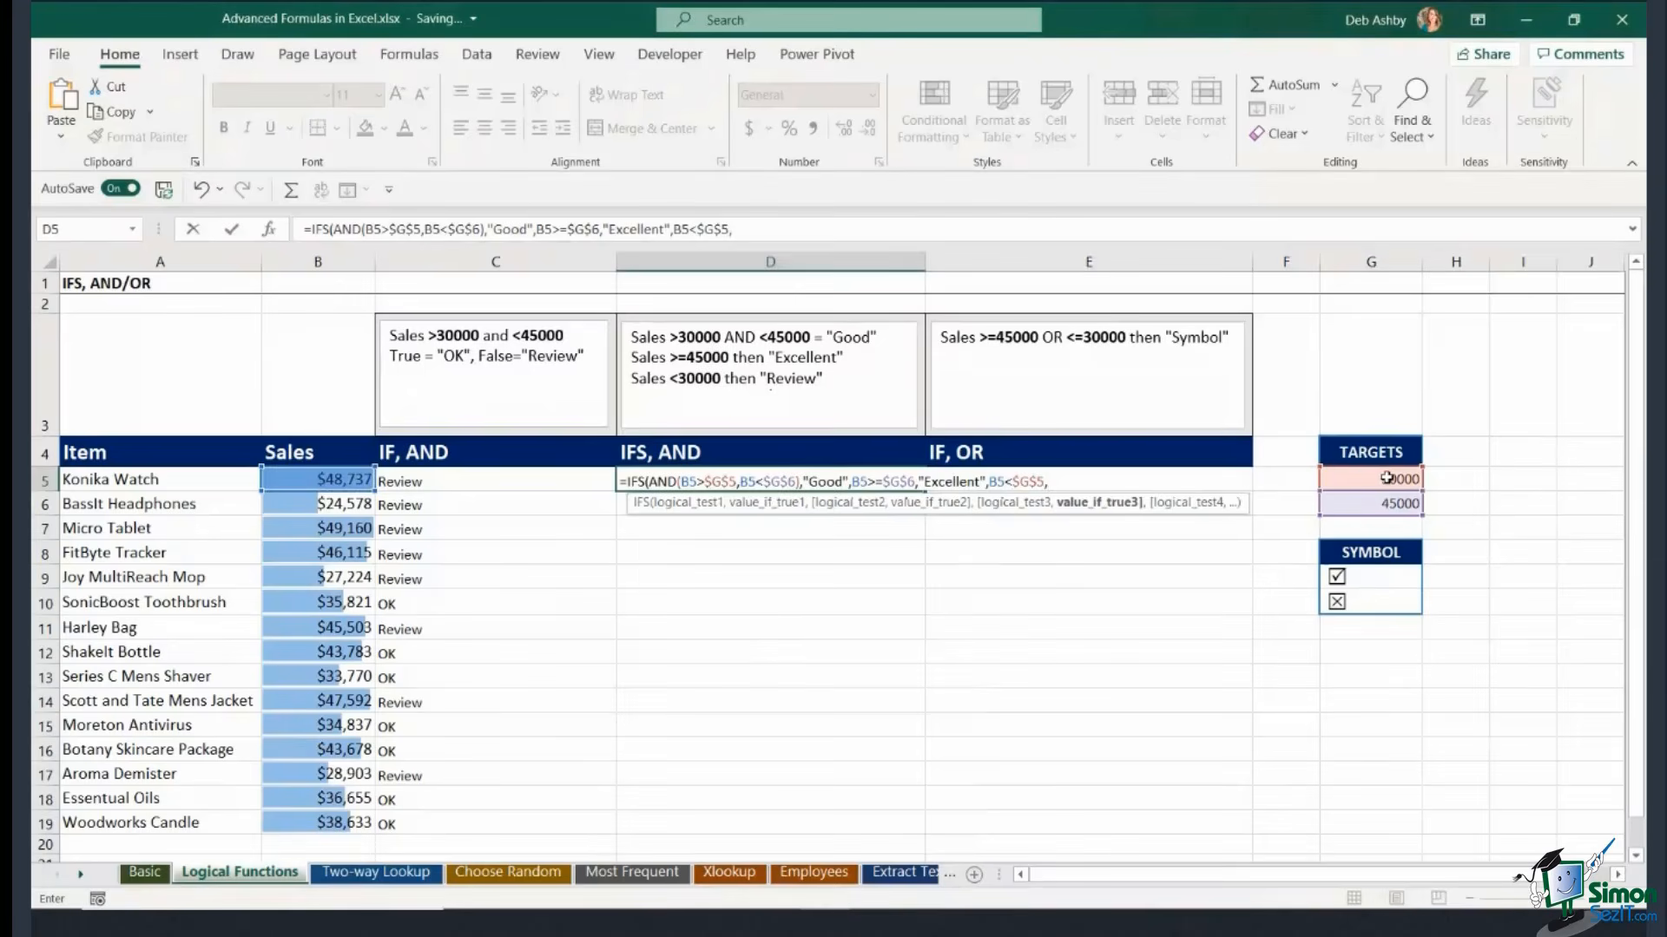
pyautogui.write('"Review")')
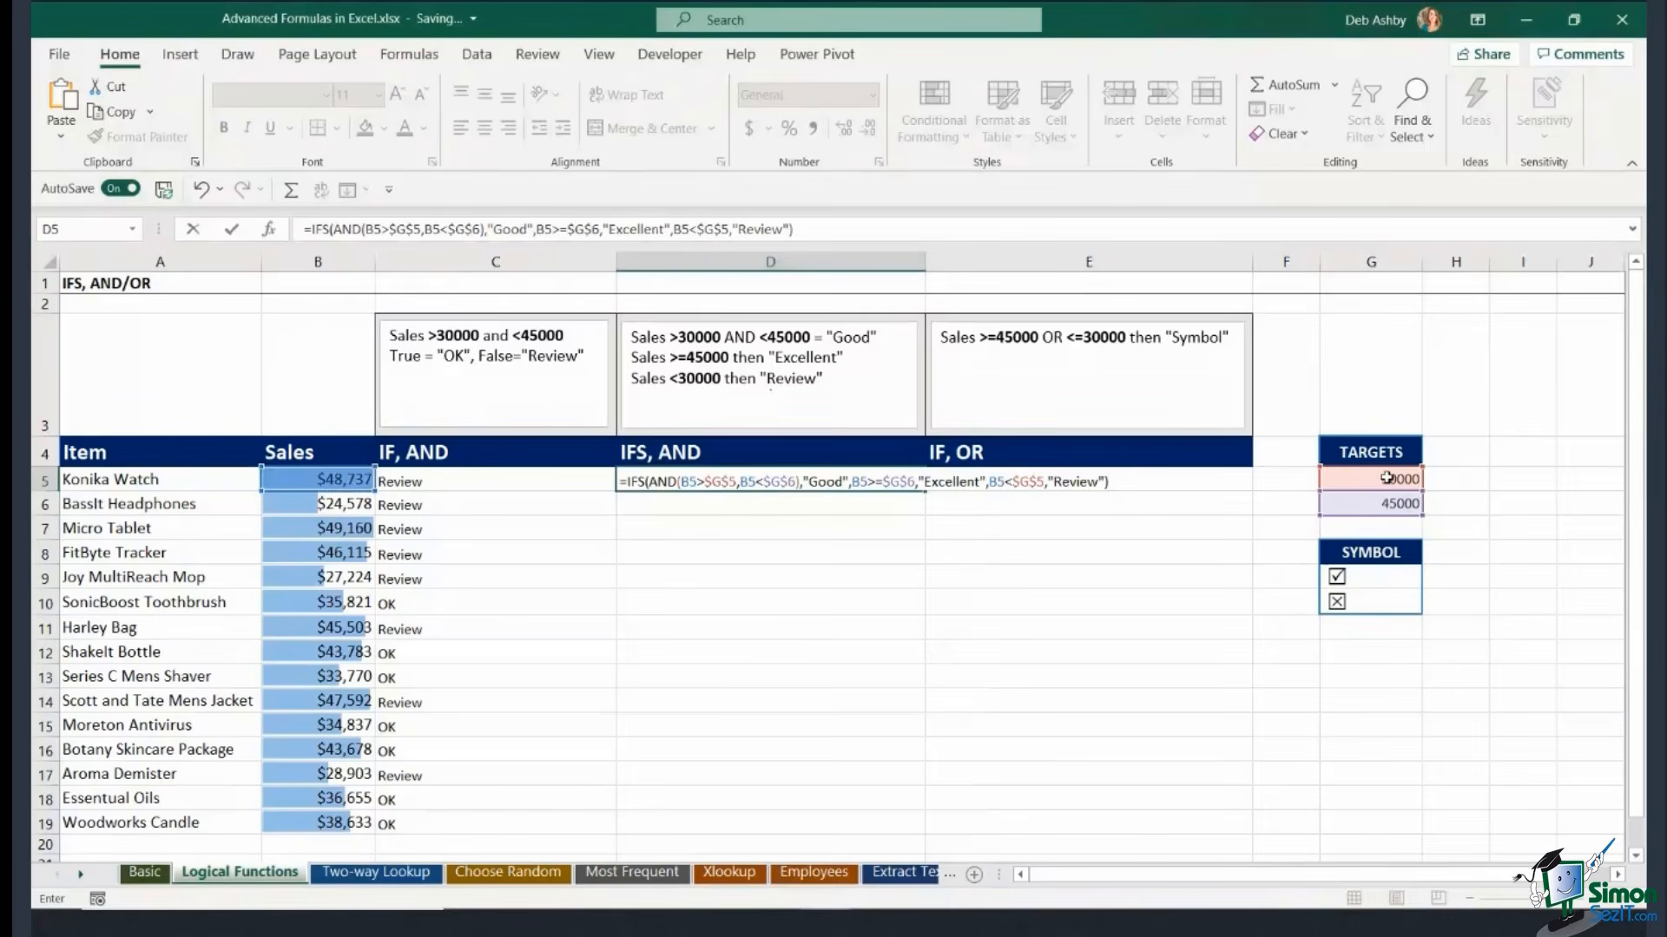
pyautogui.press('Return')
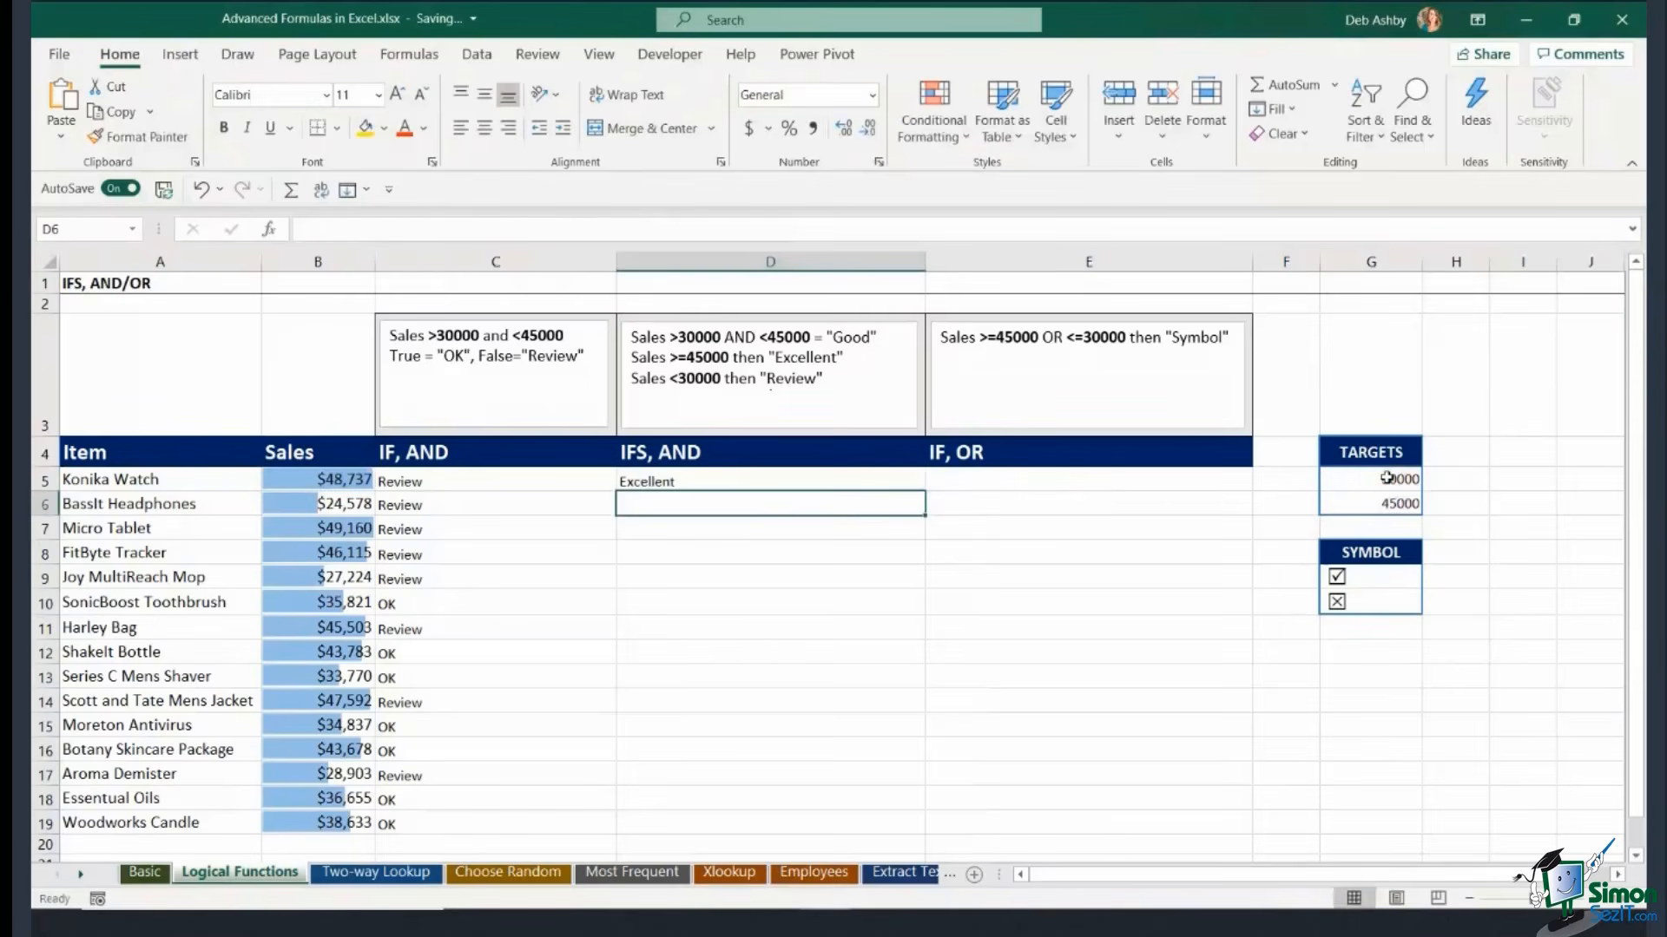
# Fill the IFS formula from D5 down to D19.
pyautogui.click(908, 477)
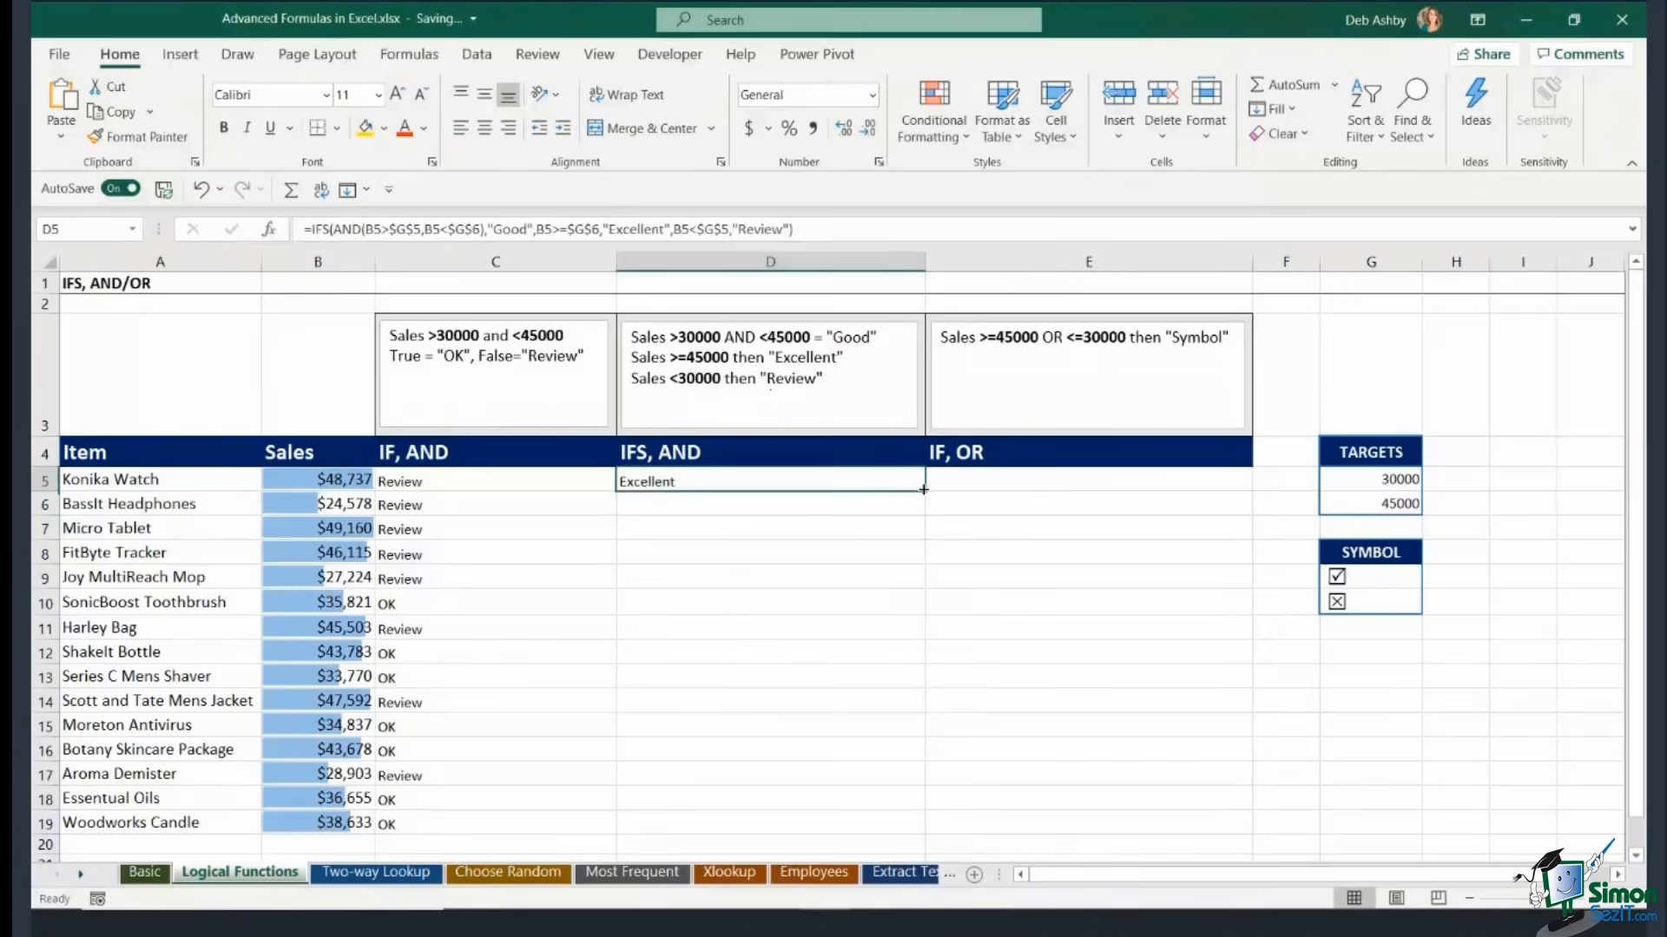
pyautogui.doubleClick(926, 492)
pyautogui.click(1081, 601)
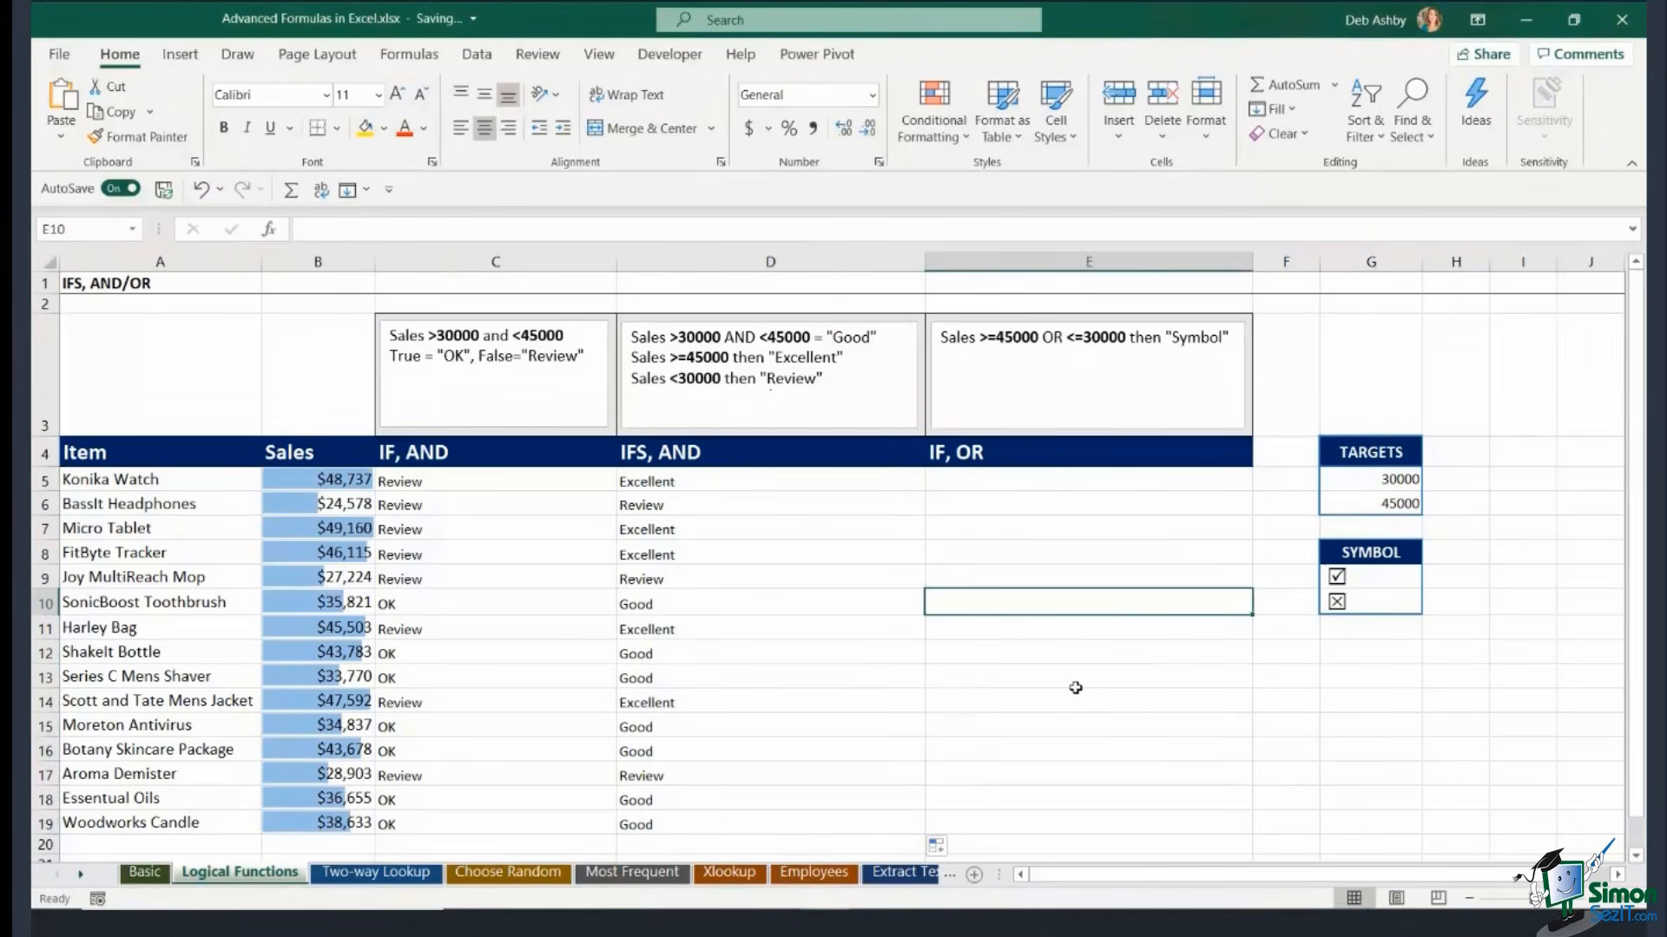
# Examine the contents and font of the symbol cells G9 and G10 for the IF, OR exercise.
pyautogui.click(992, 480)
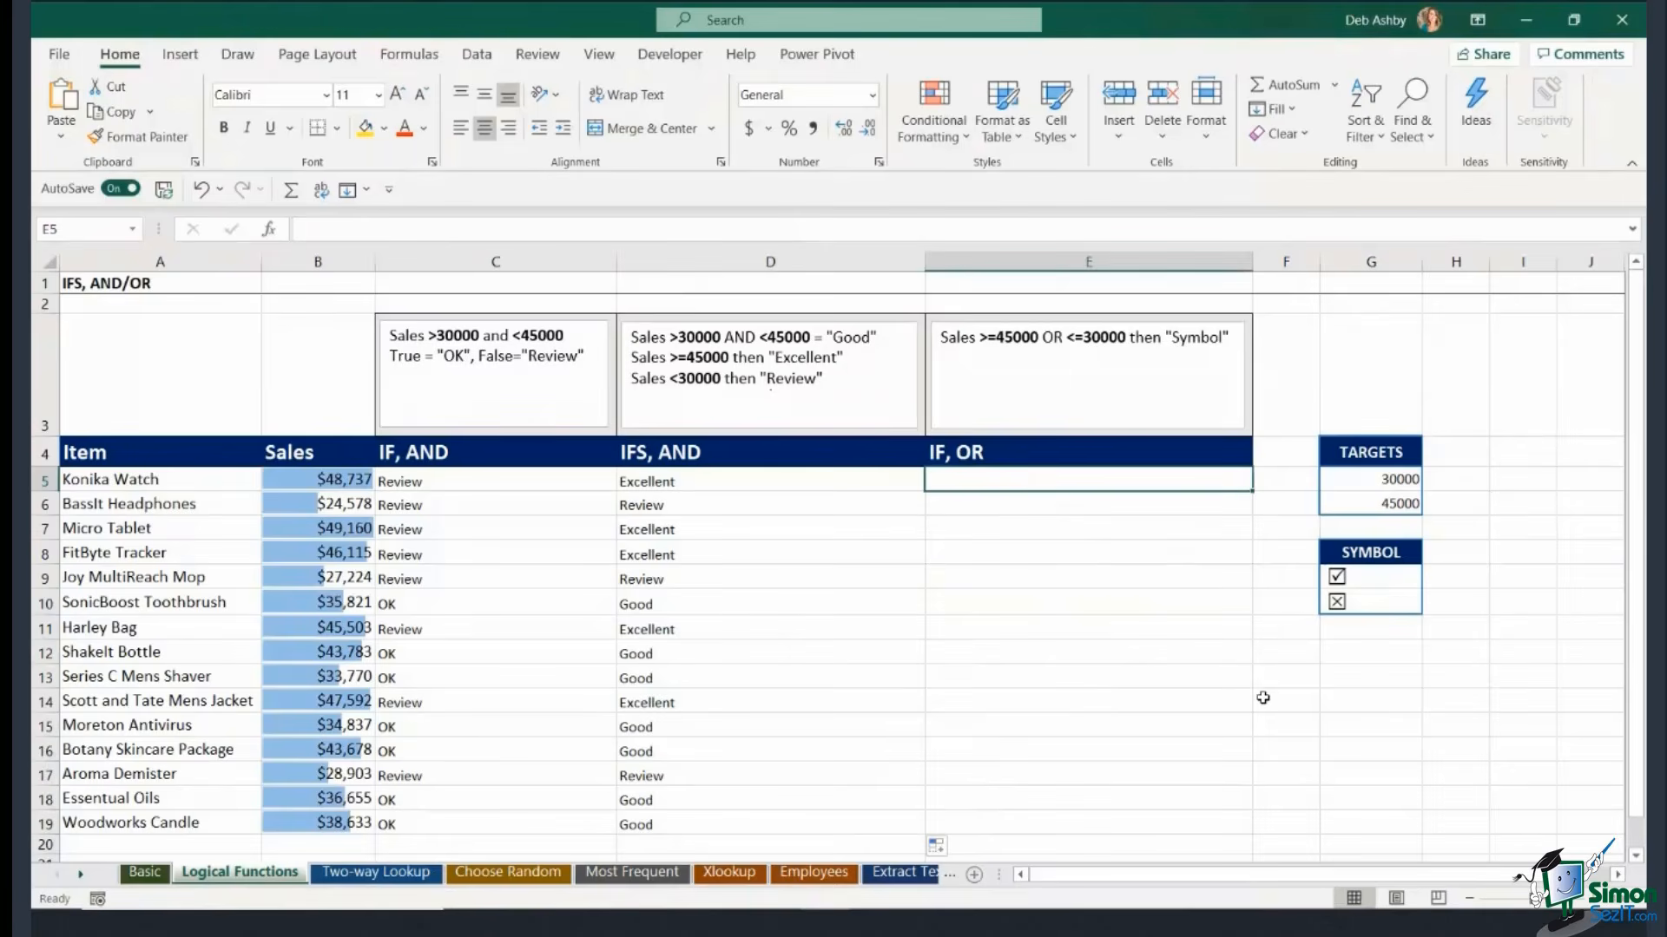
pyautogui.click(1365, 575)
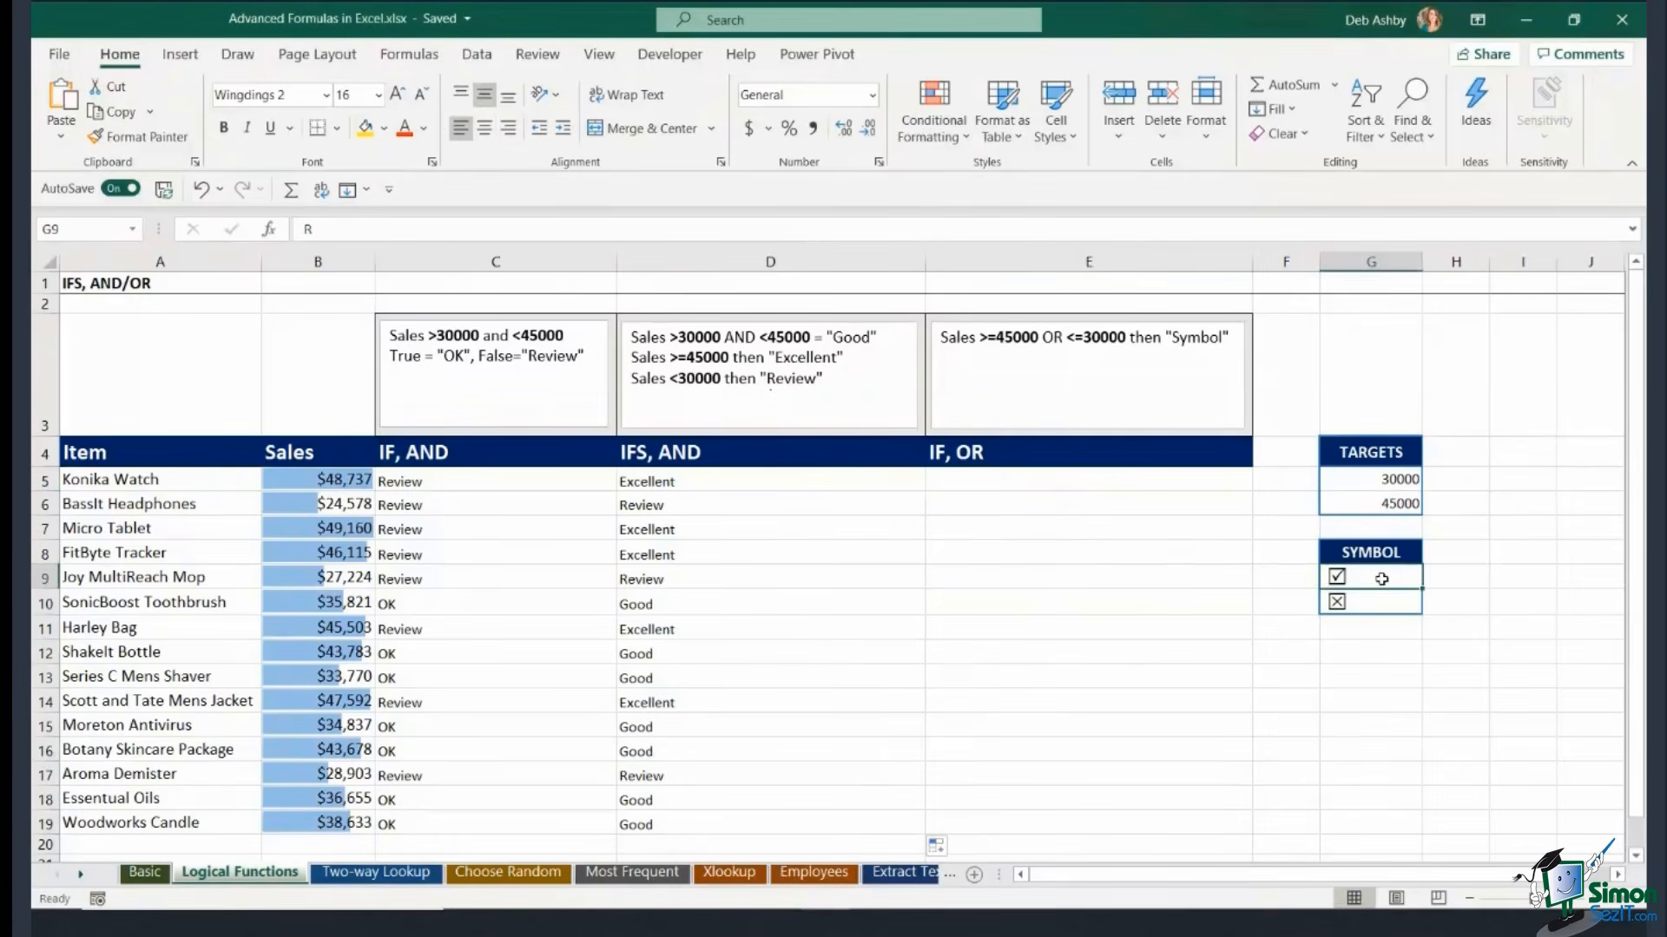
pyautogui.click(1382, 611)
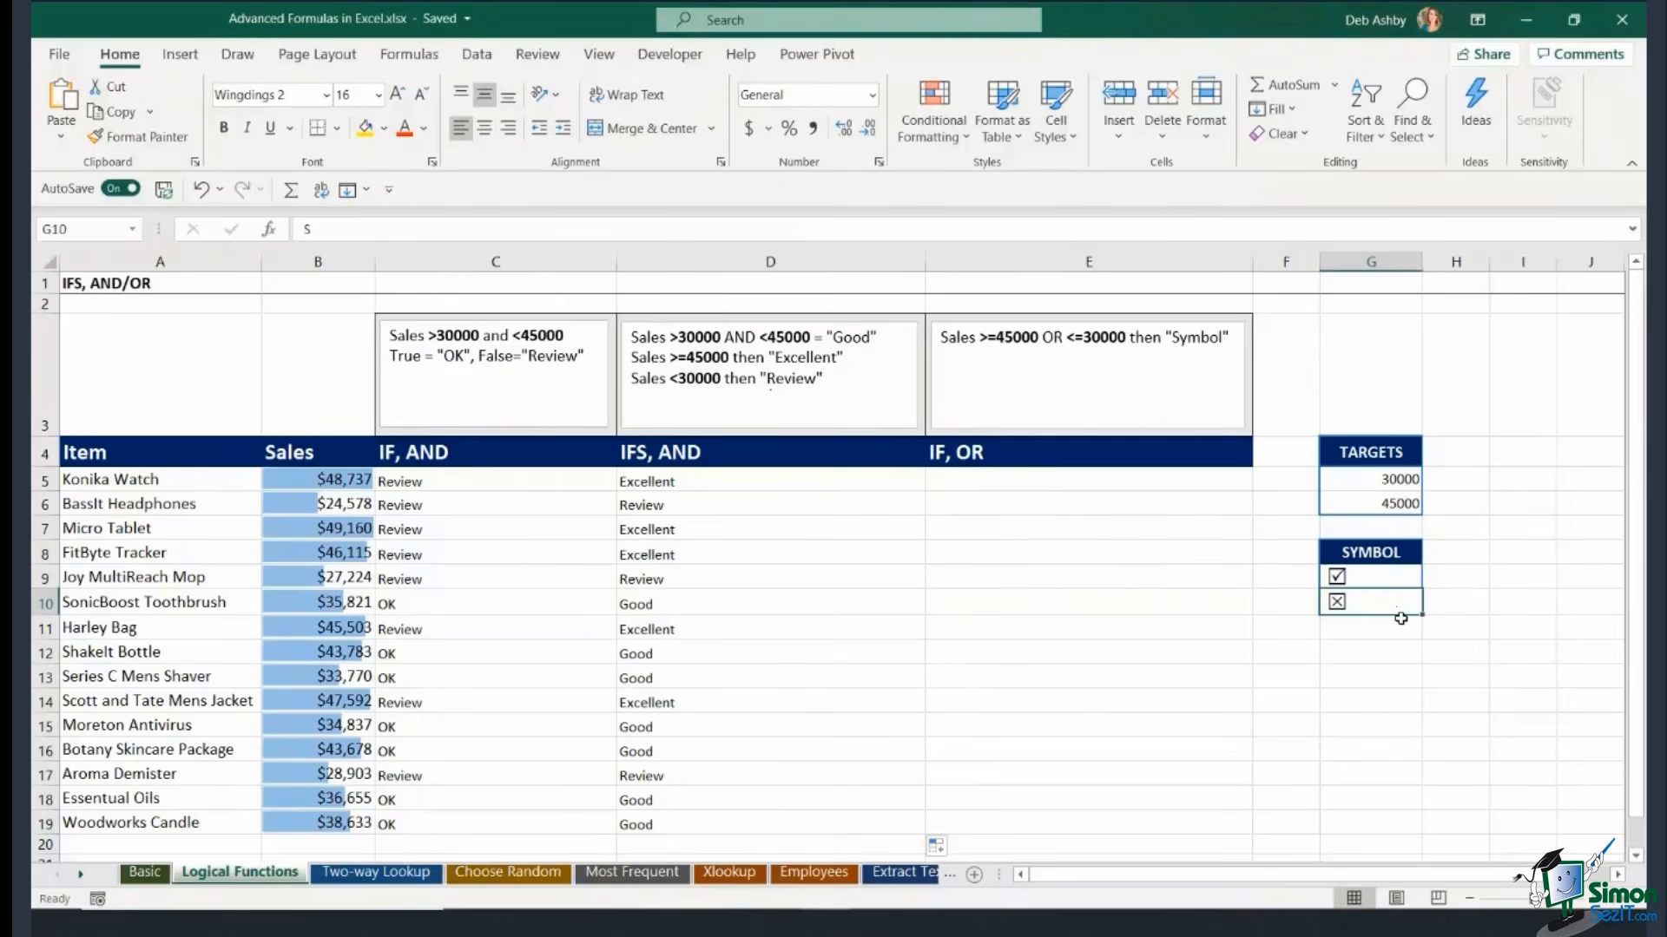
# Begin an IF formula with a nested OR in E5, using B5>=$G$6 as the first condition.
pyautogui.click(1059, 479)
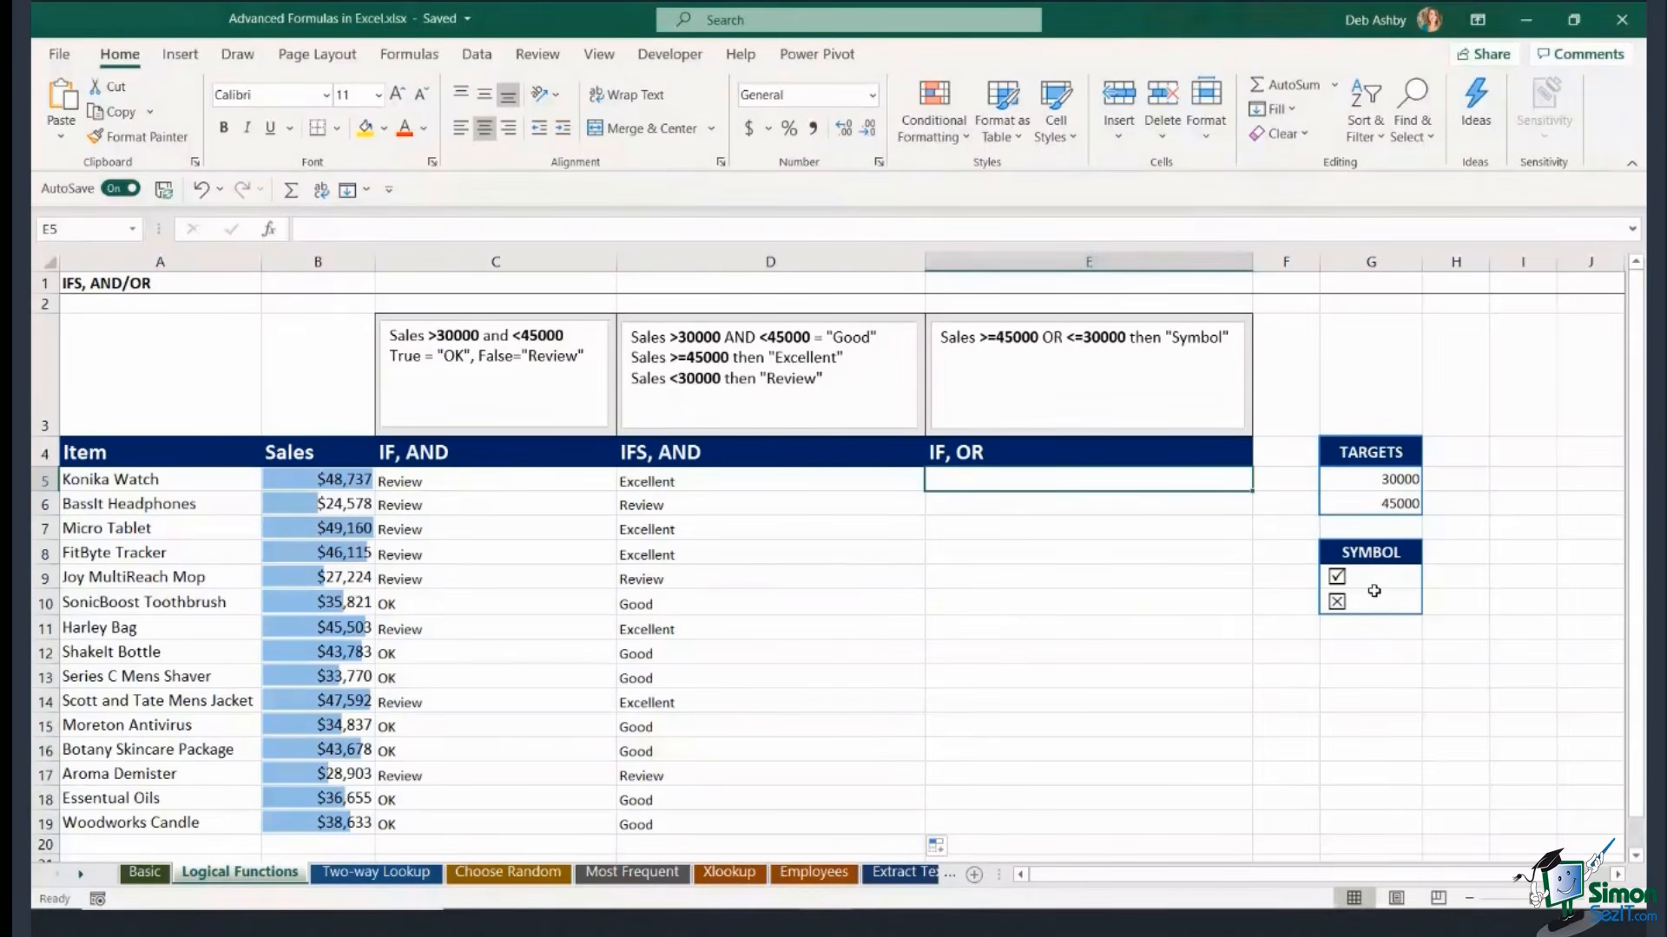
pyautogui.write('=')
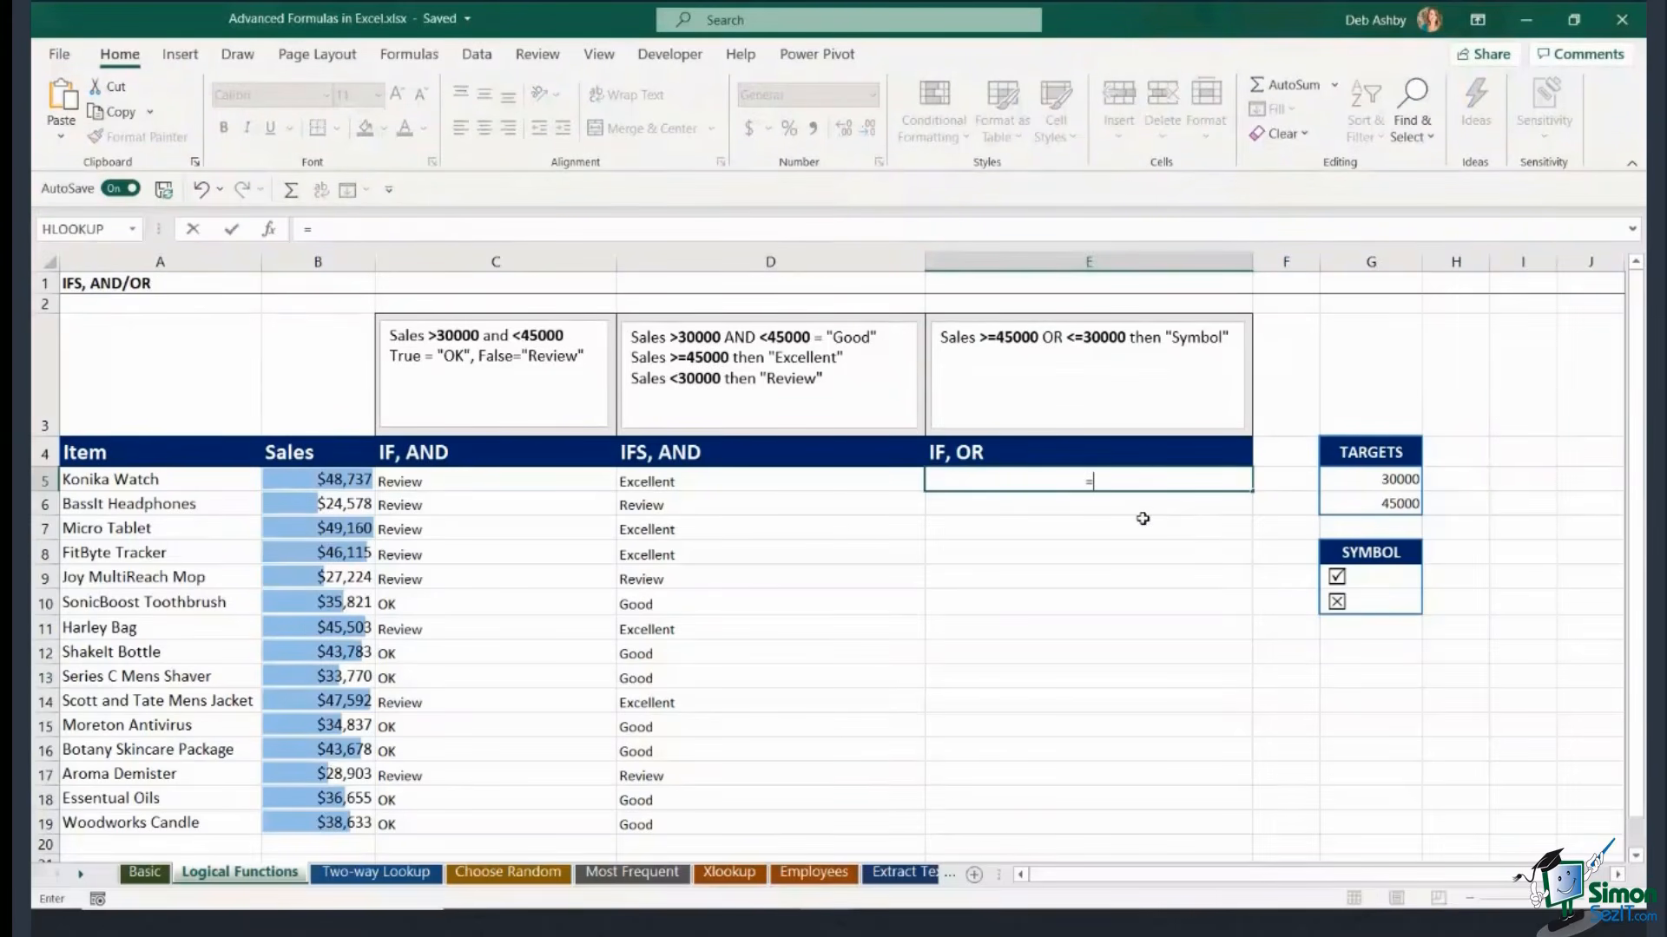
pyautogui.write('IF')
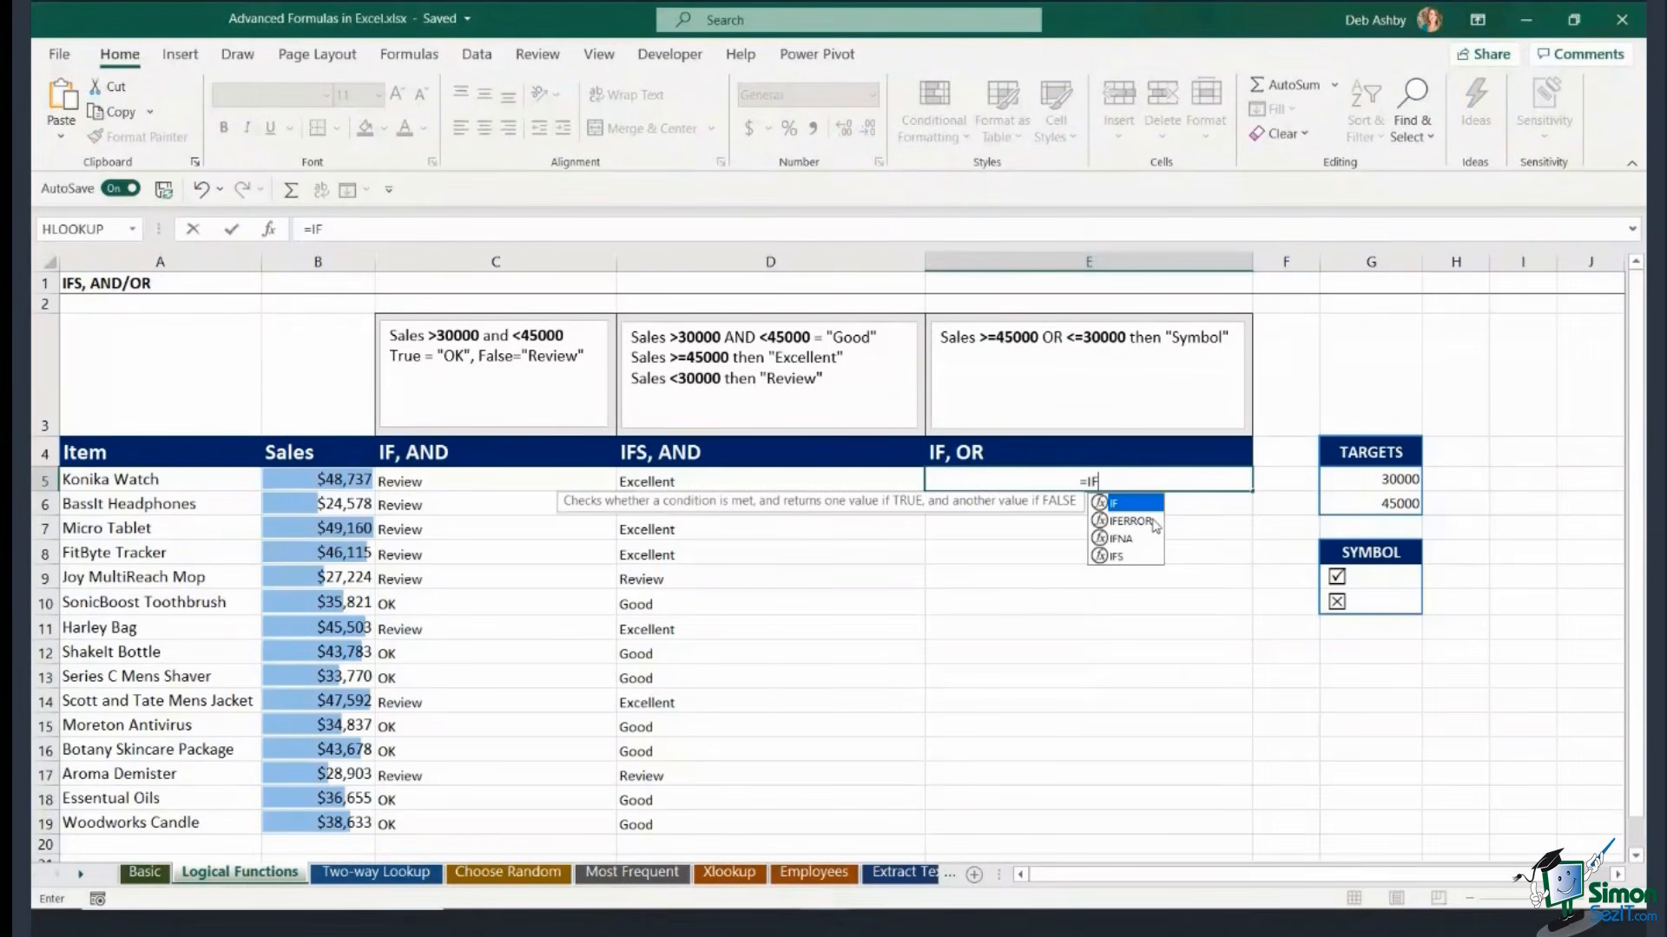
pyautogui.write('(')
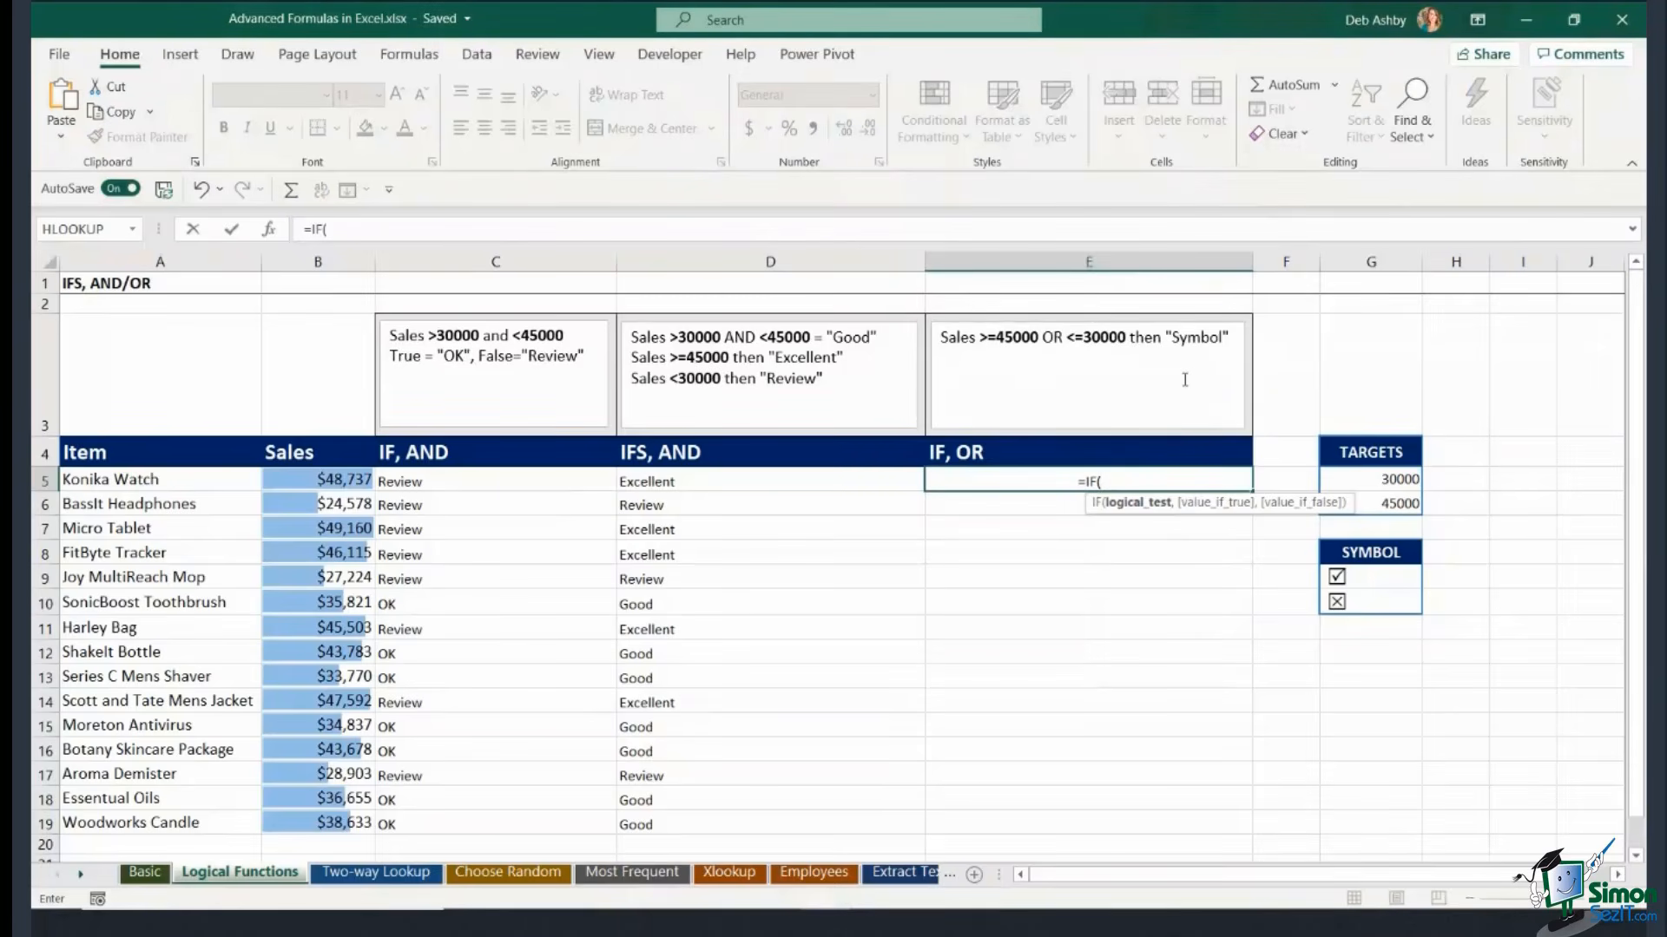
pyautogui.write('OR')
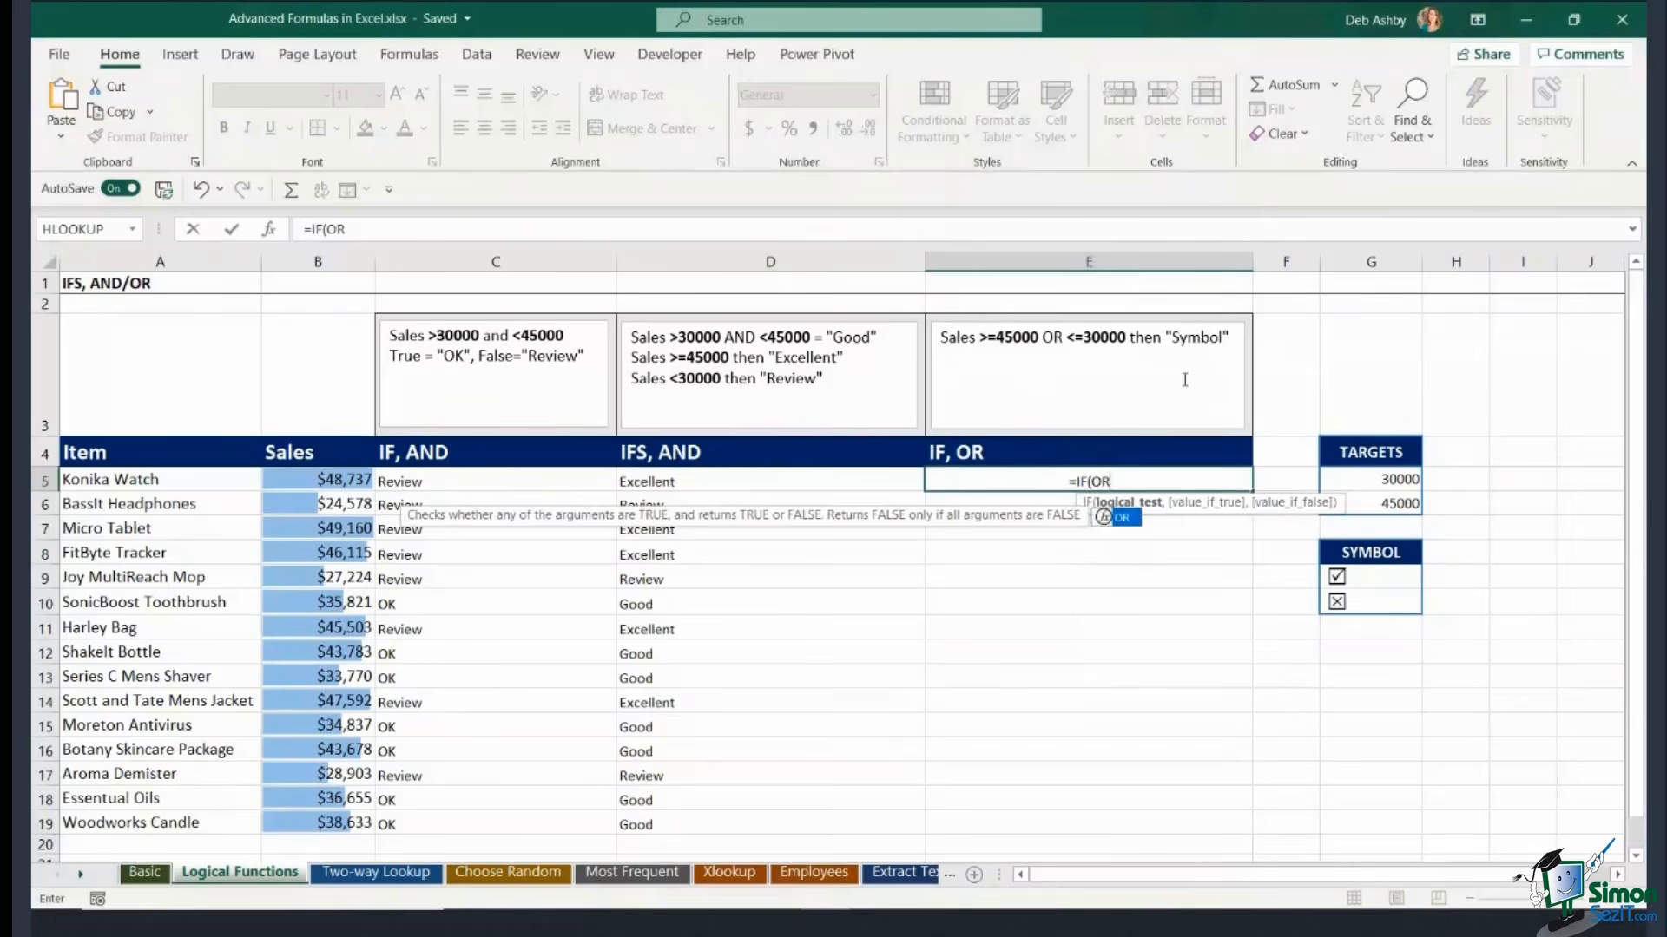
pyautogui.write('(')
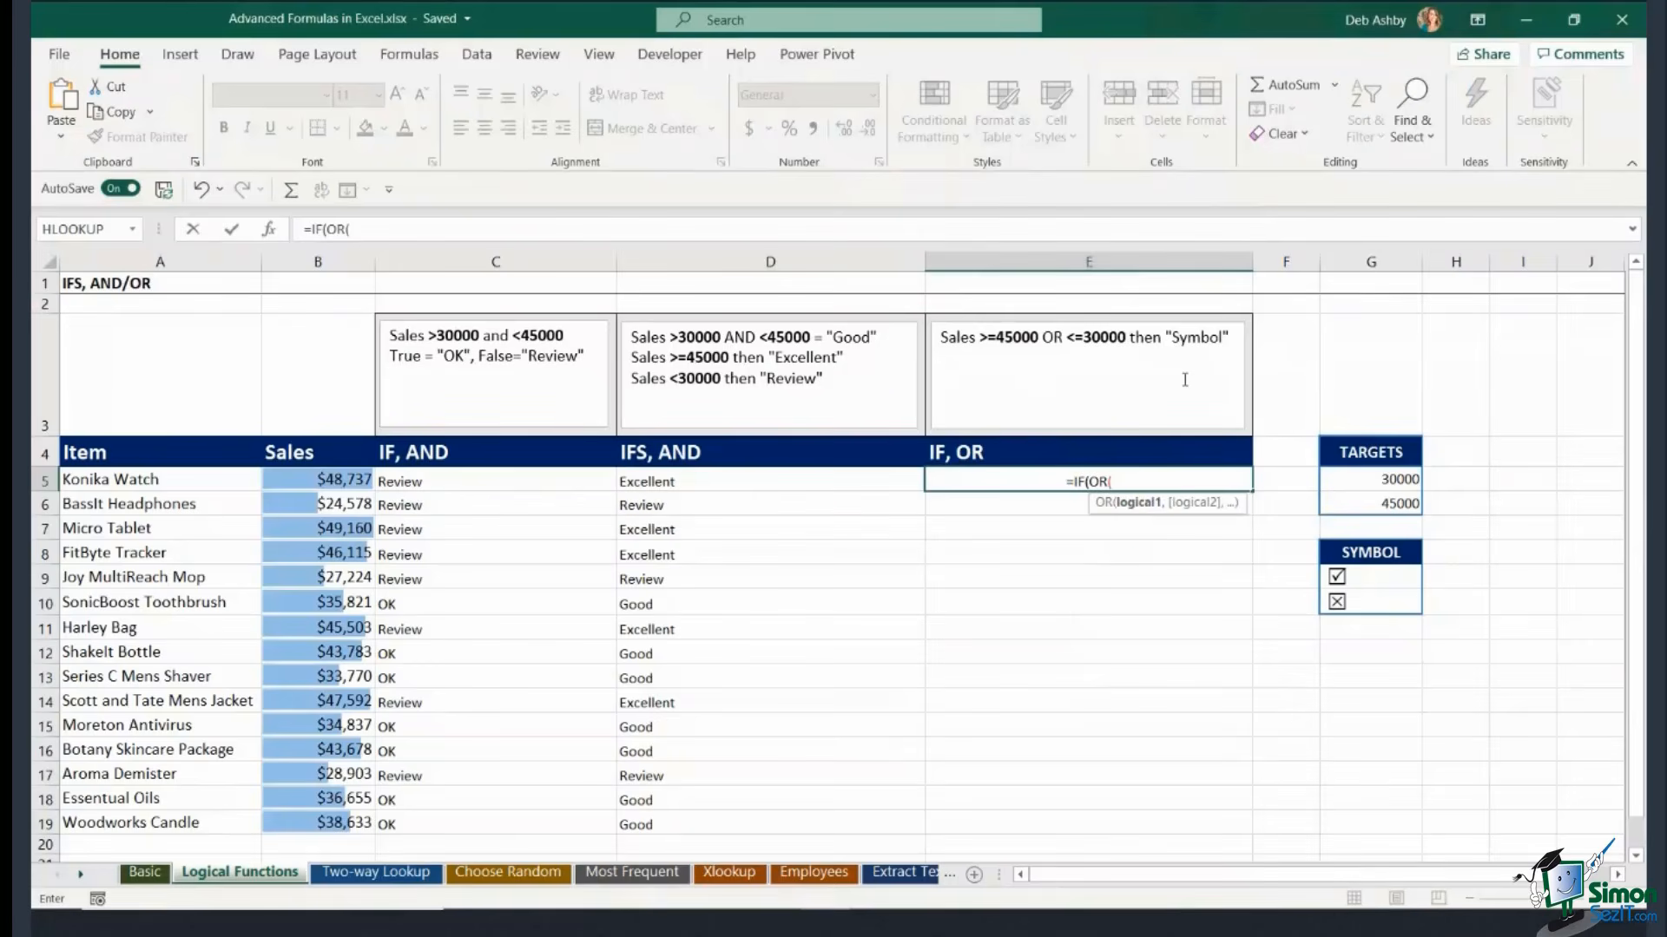
pyautogui.click(328, 483)
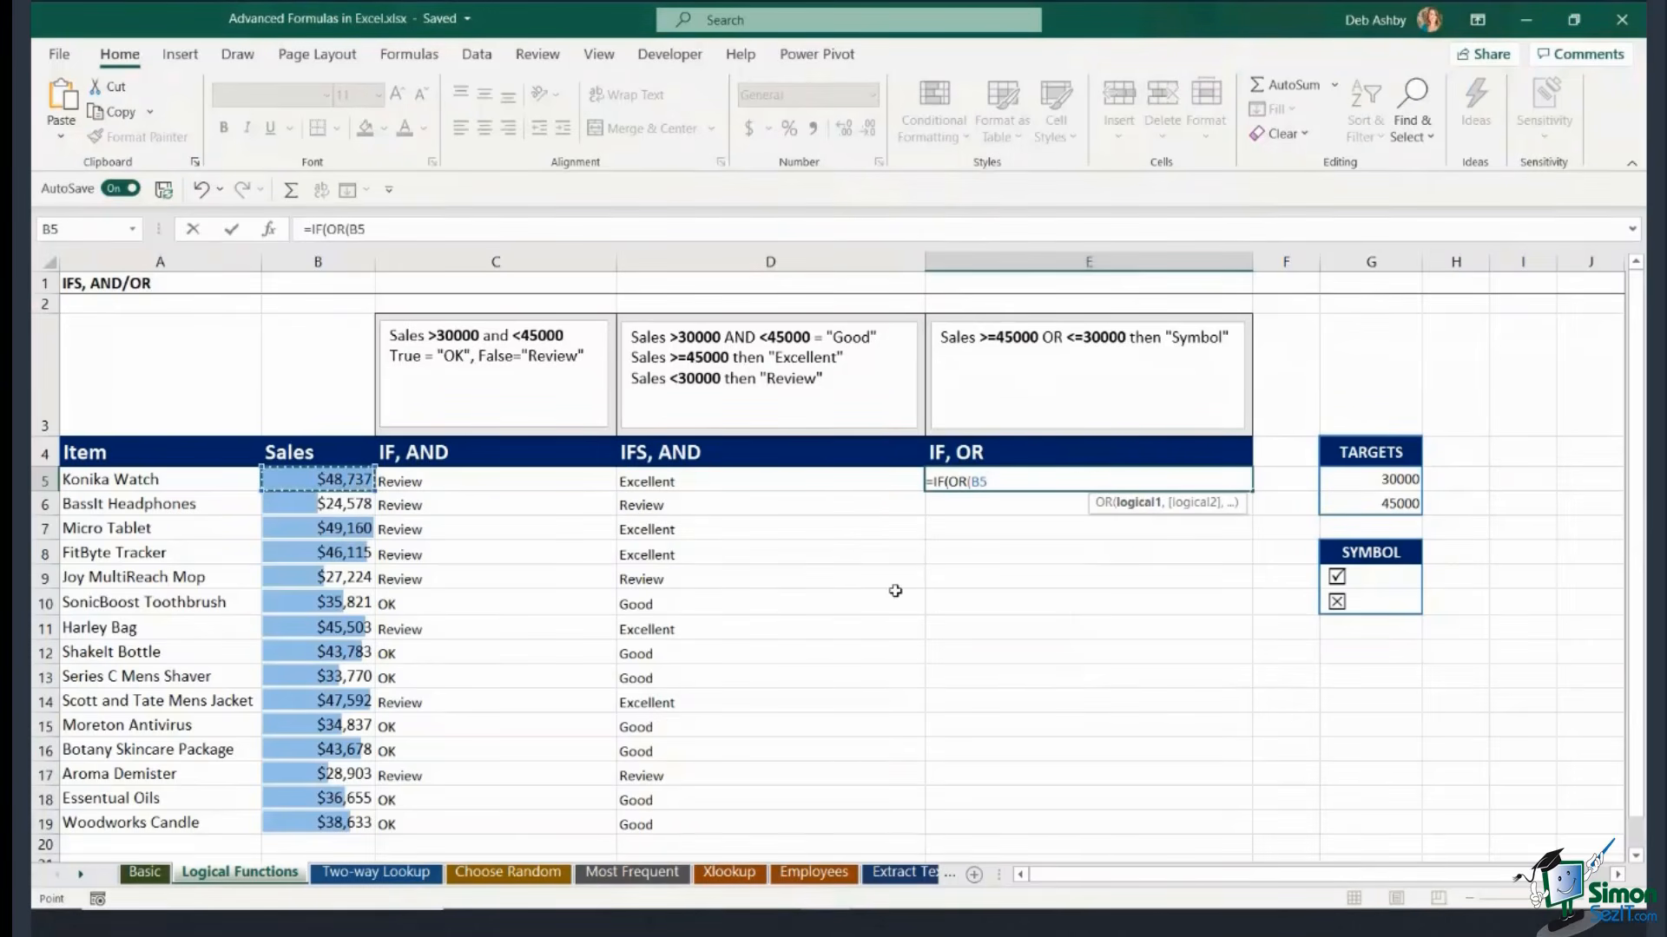
pyautogui.write('>=')
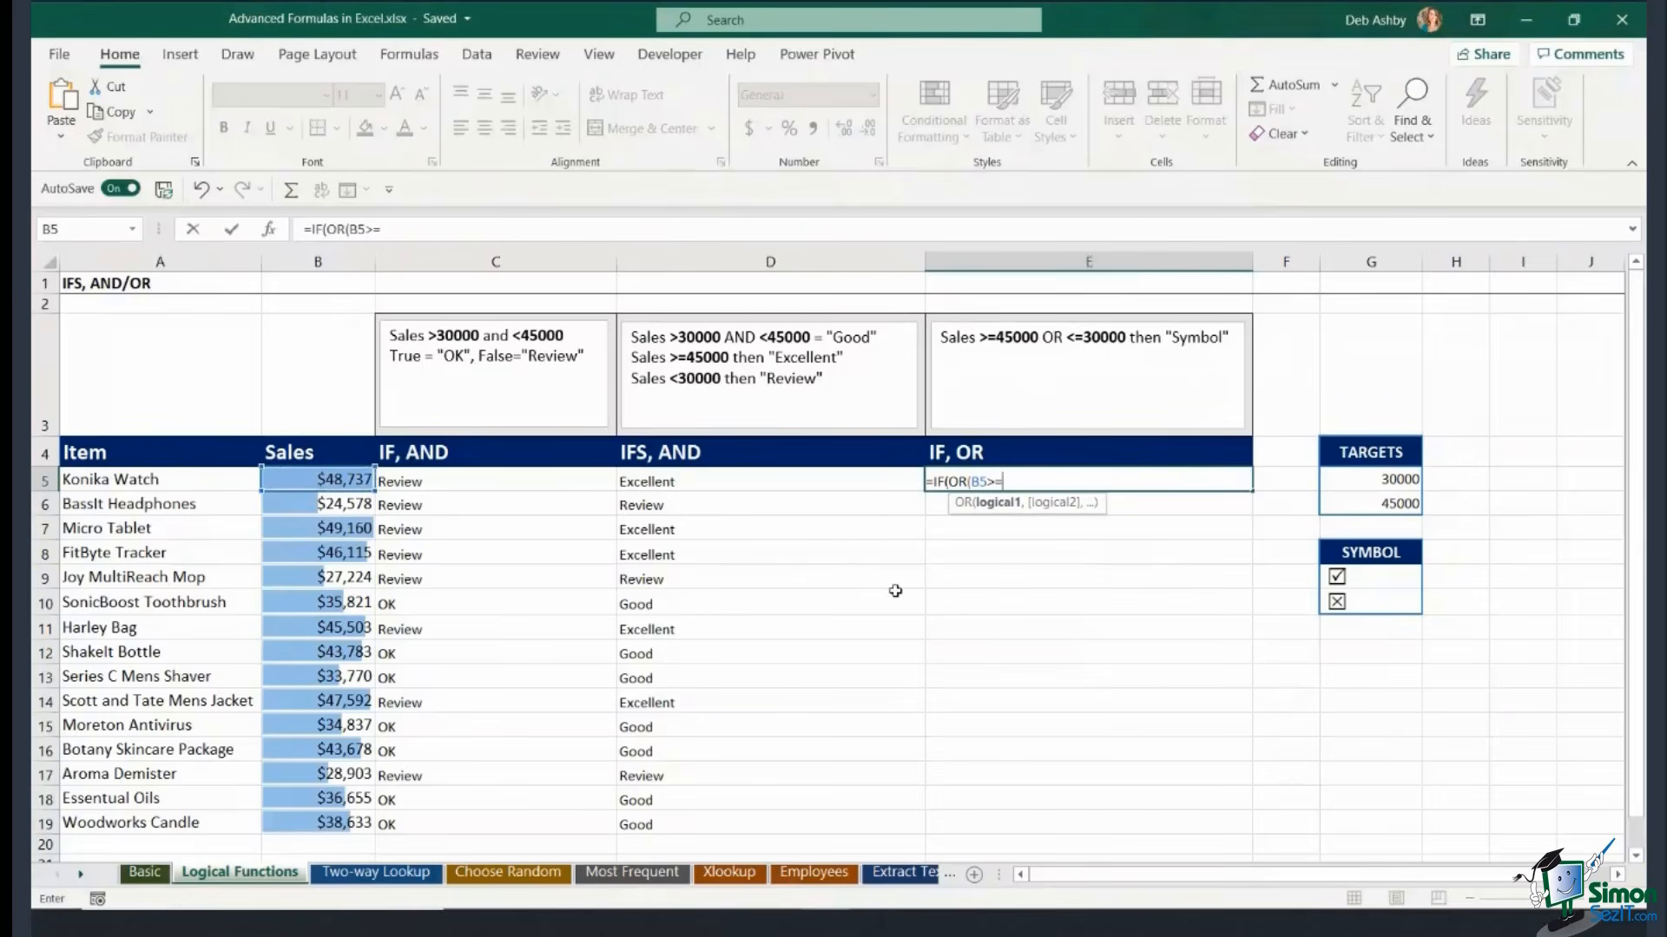
pyautogui.click(1329, 503)
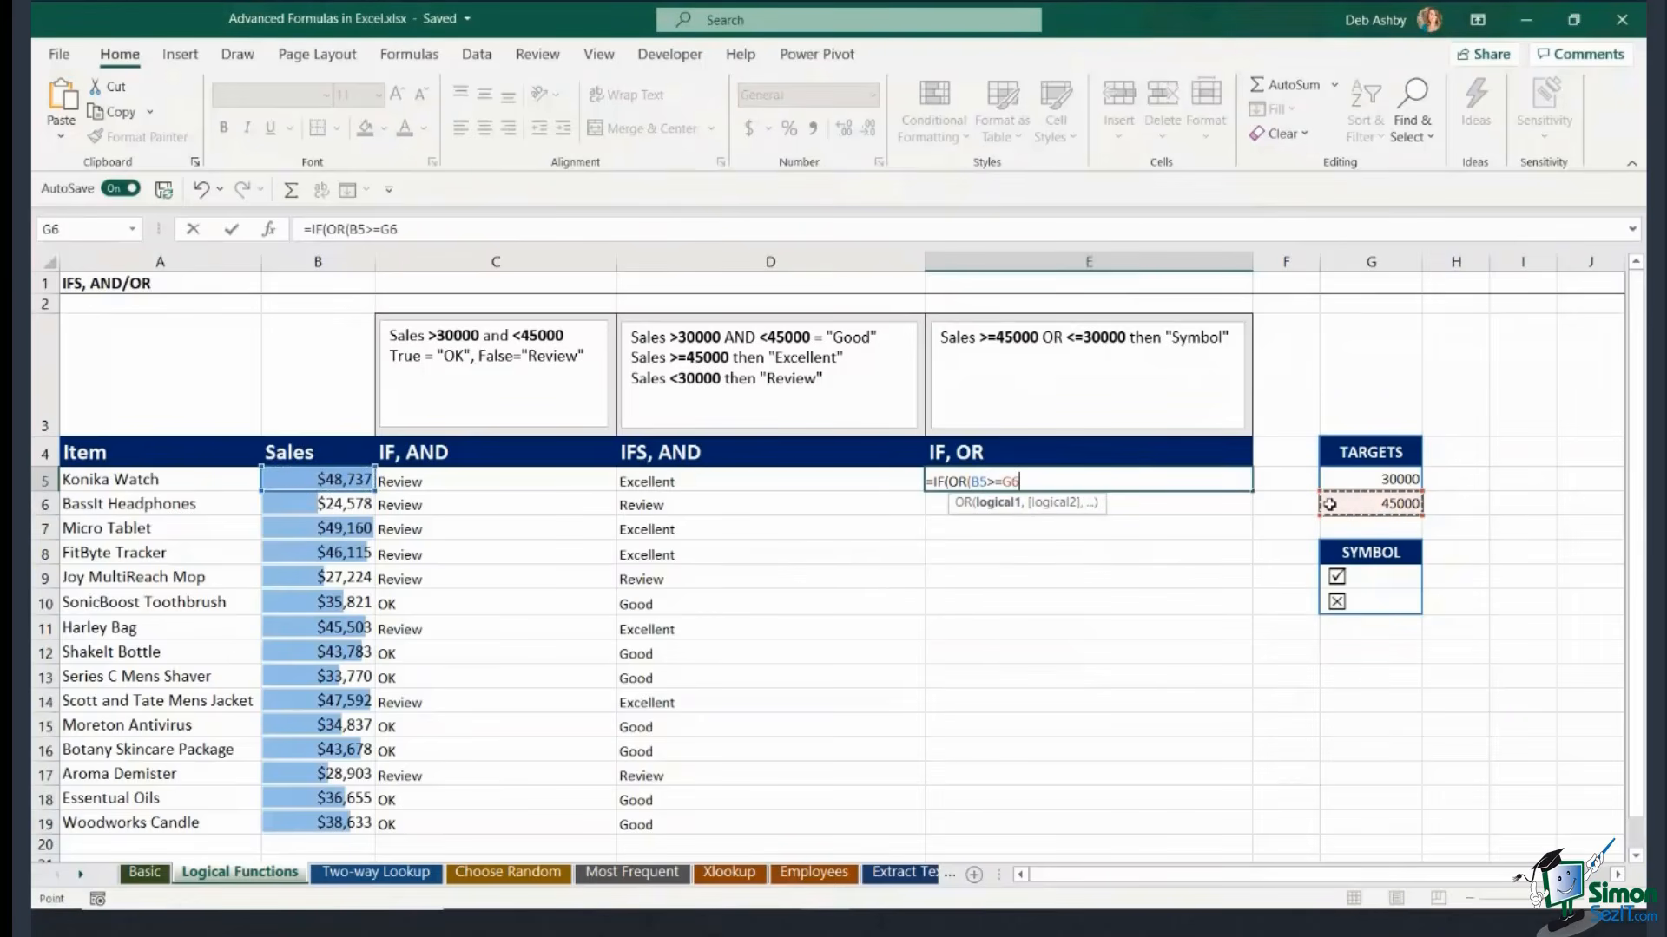
pyautogui.press('F4')
pyautogui.write(',')
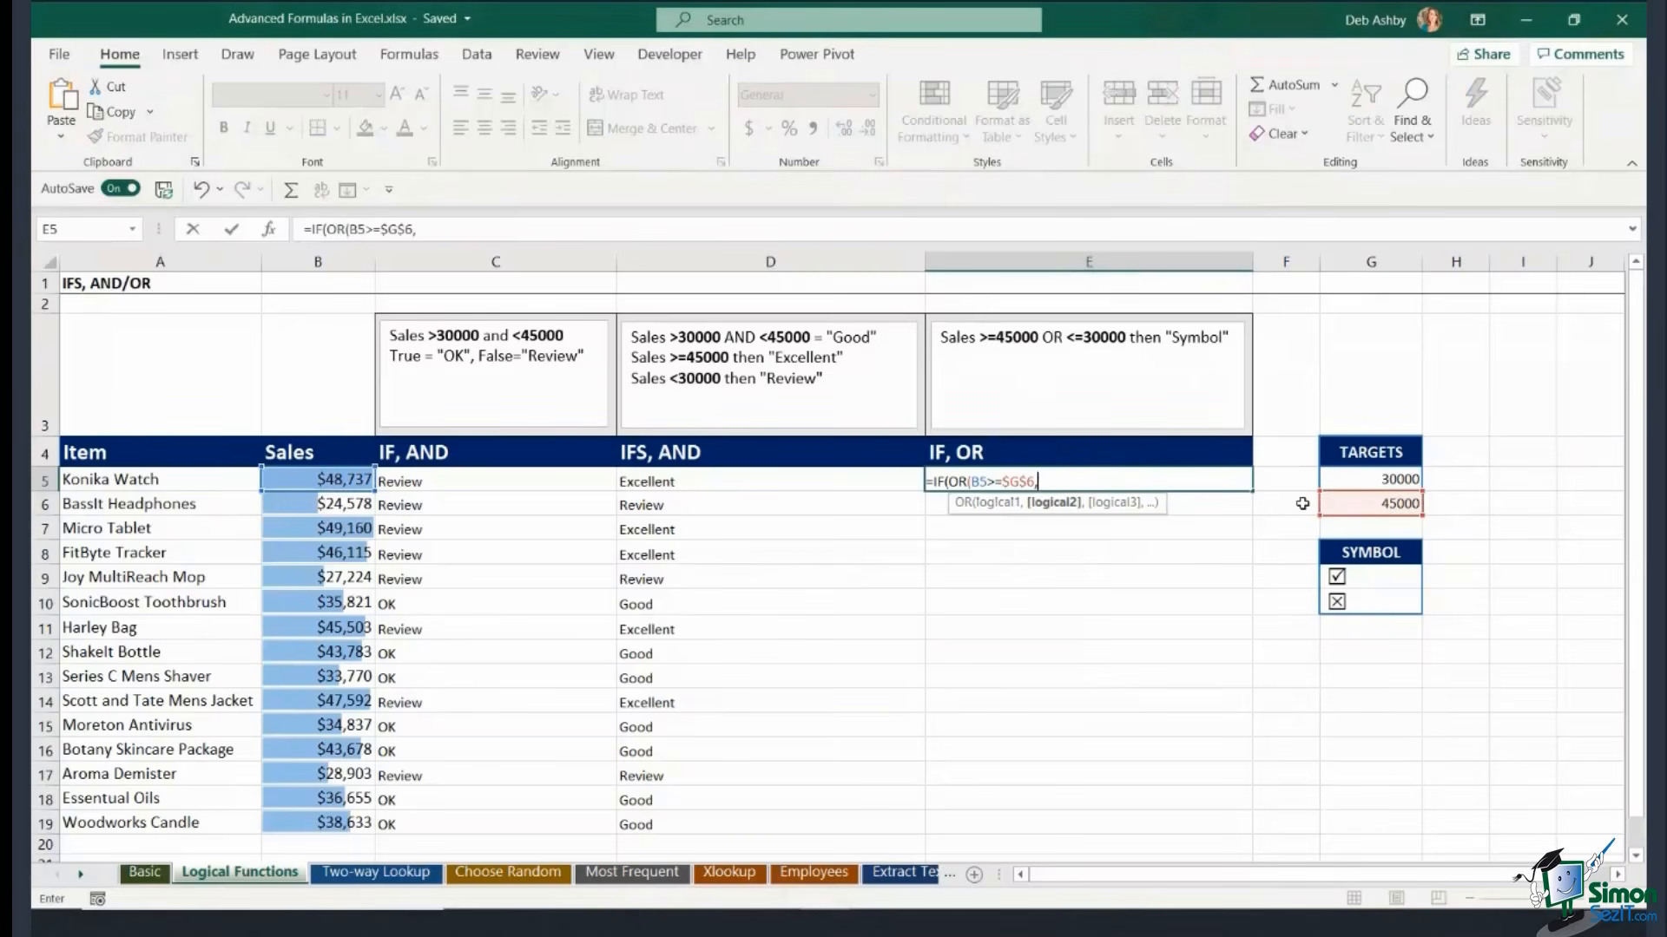
# Add B5<=$G$5 as the second OR condition in the E5 formula and close the OR test.
pyautogui.click(333, 480)
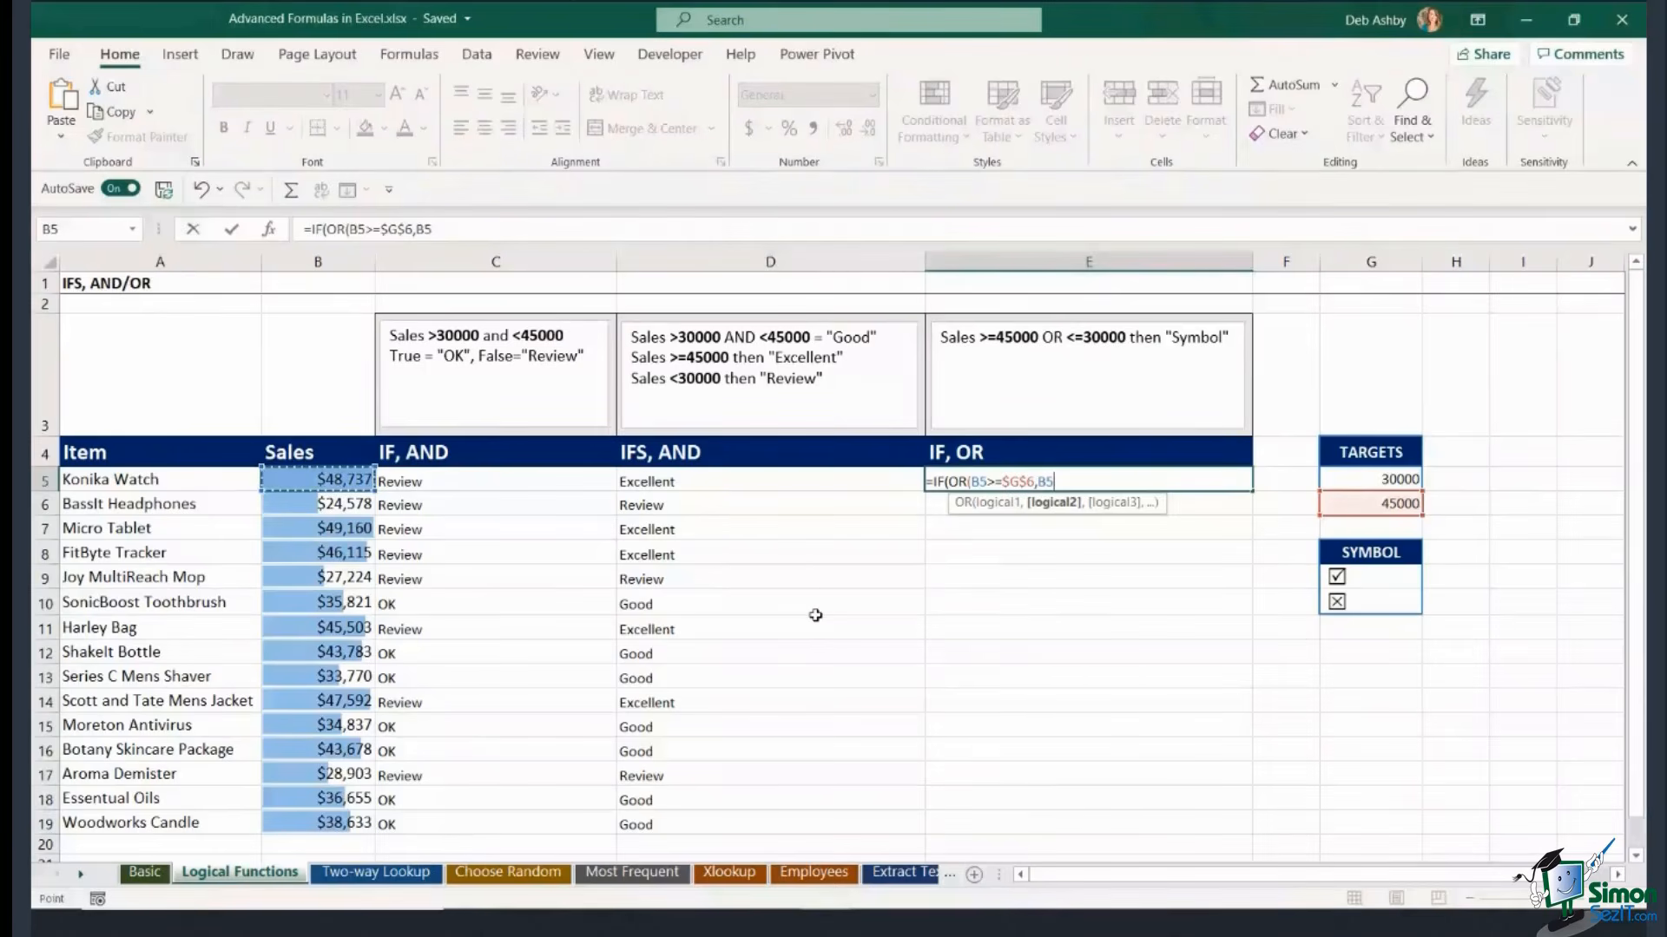
pyautogui.write('<=')
pyautogui.click(1399, 482)
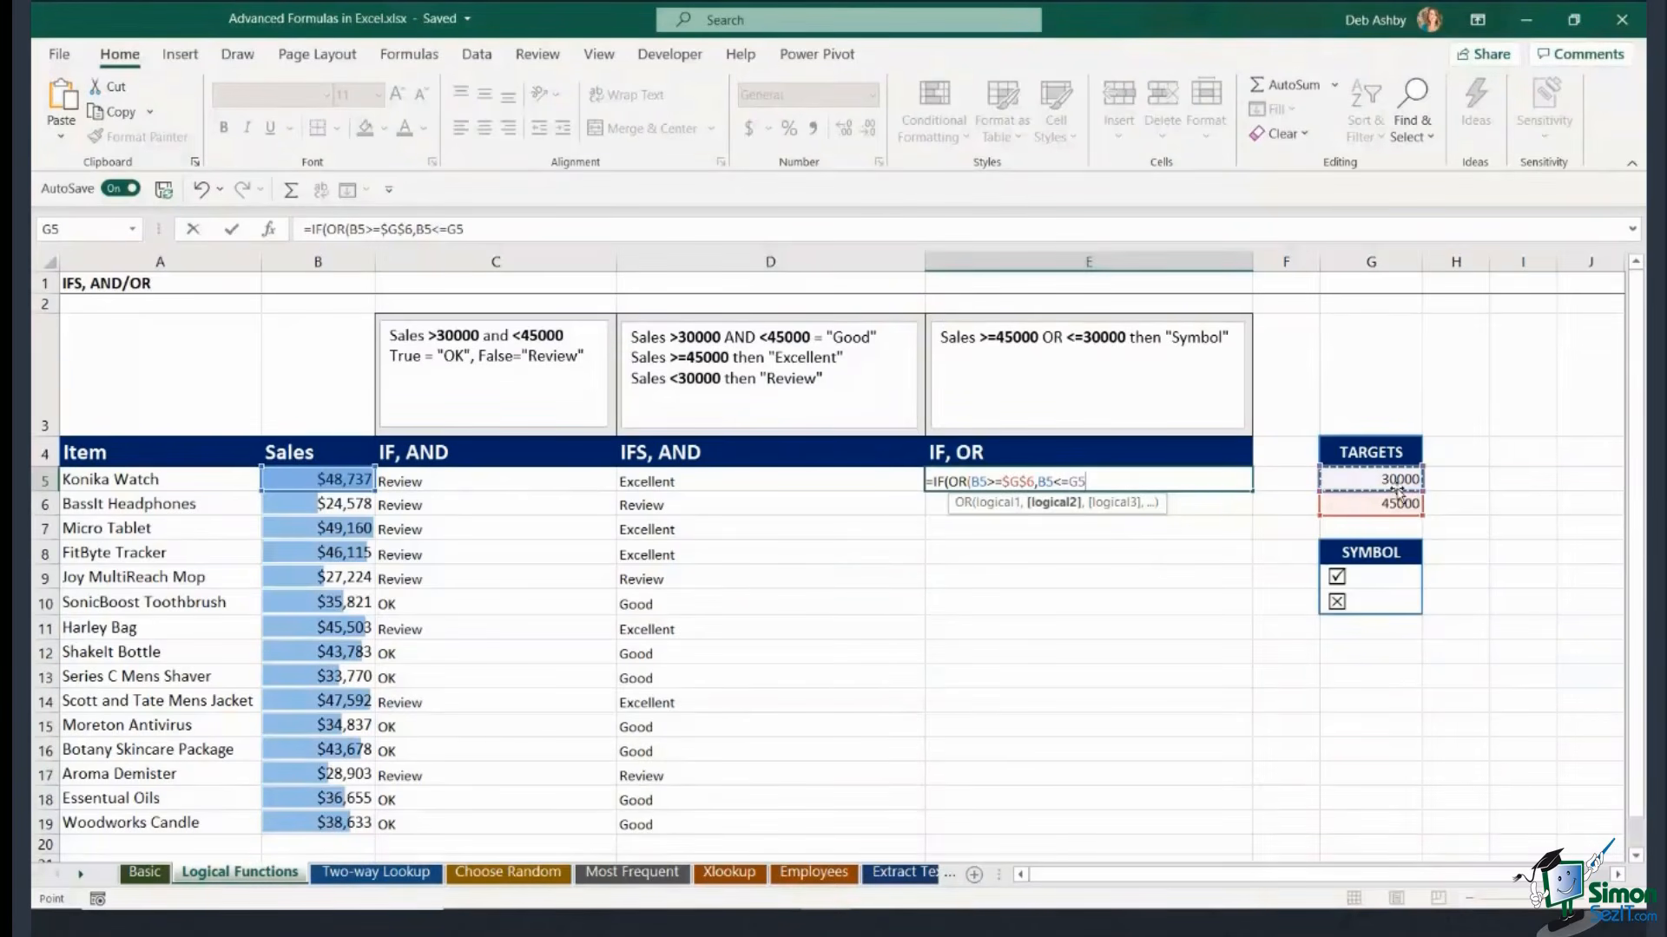
pyautogui.press('F4')
pyautogui.write('),')
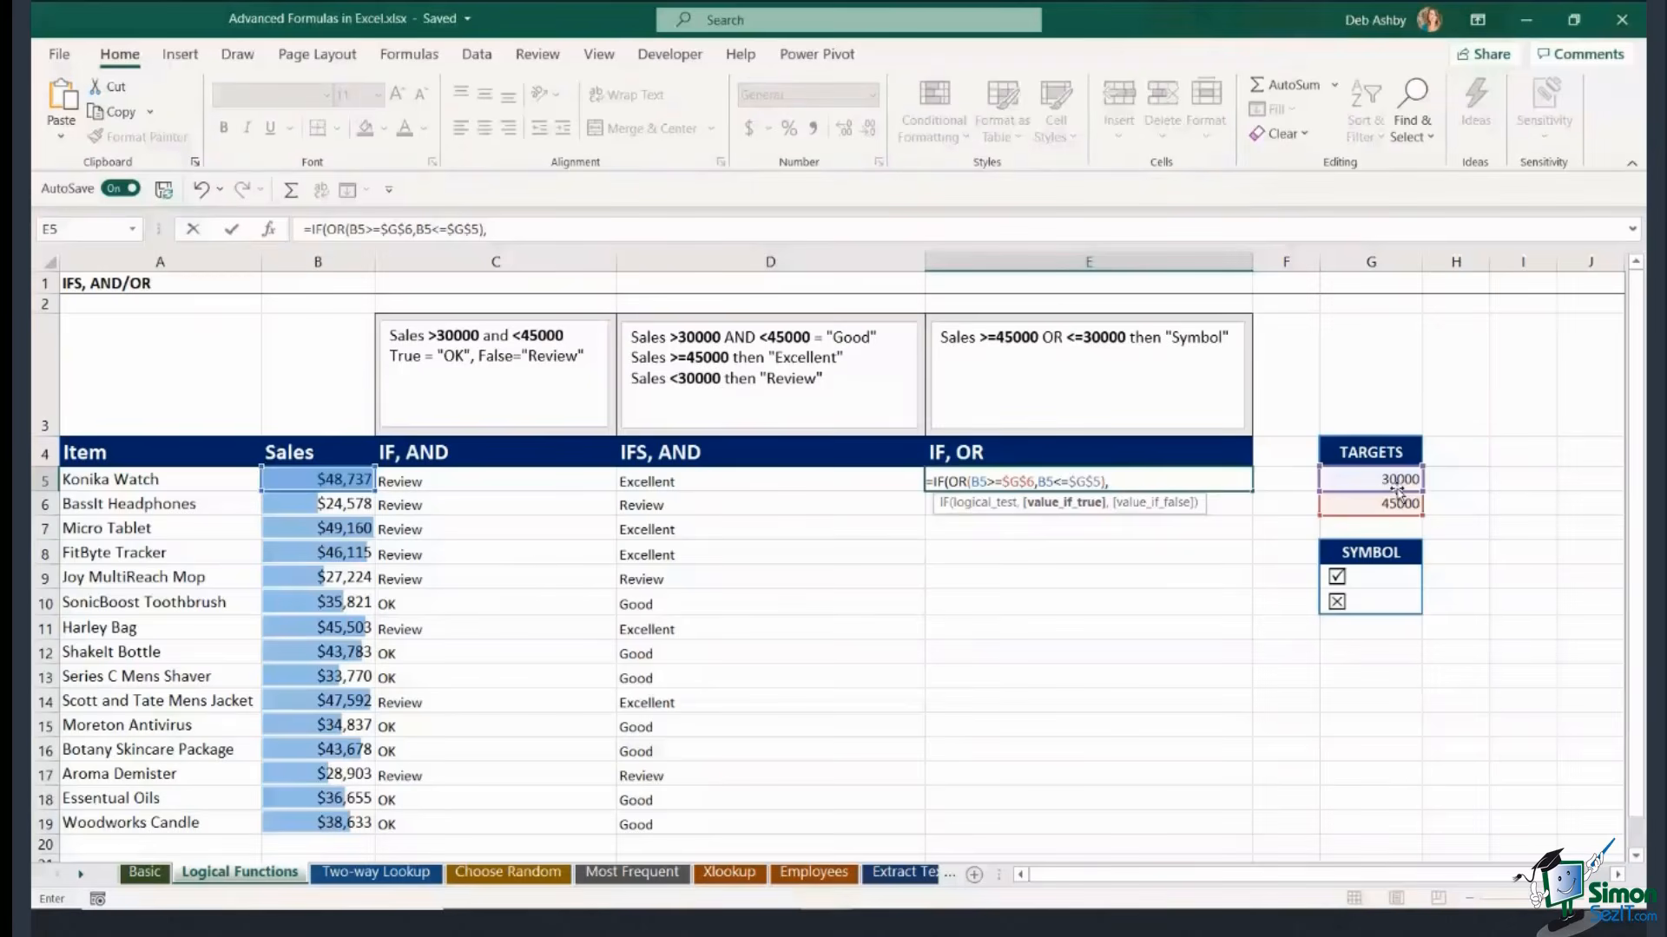
# Complete the E5 formula with $G$9 as the true result and $G$10 as the false result.
pyautogui.click(1383, 582)
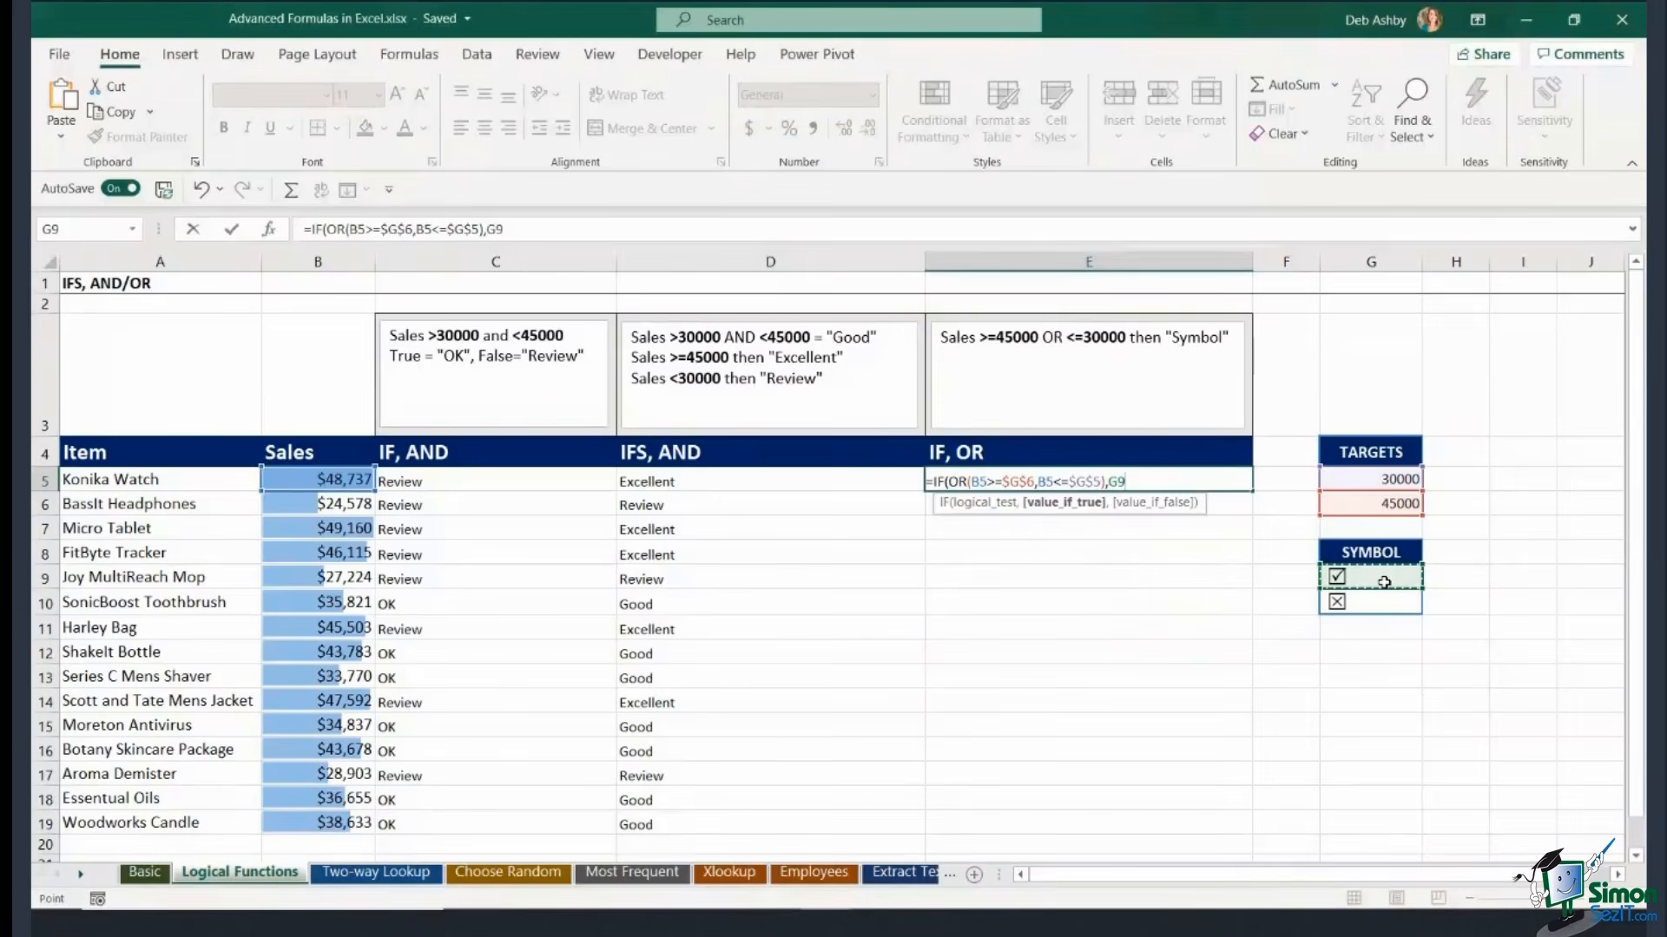
pyautogui.press('F4')
pyautogui.write(',')
pyautogui.click(1380, 605)
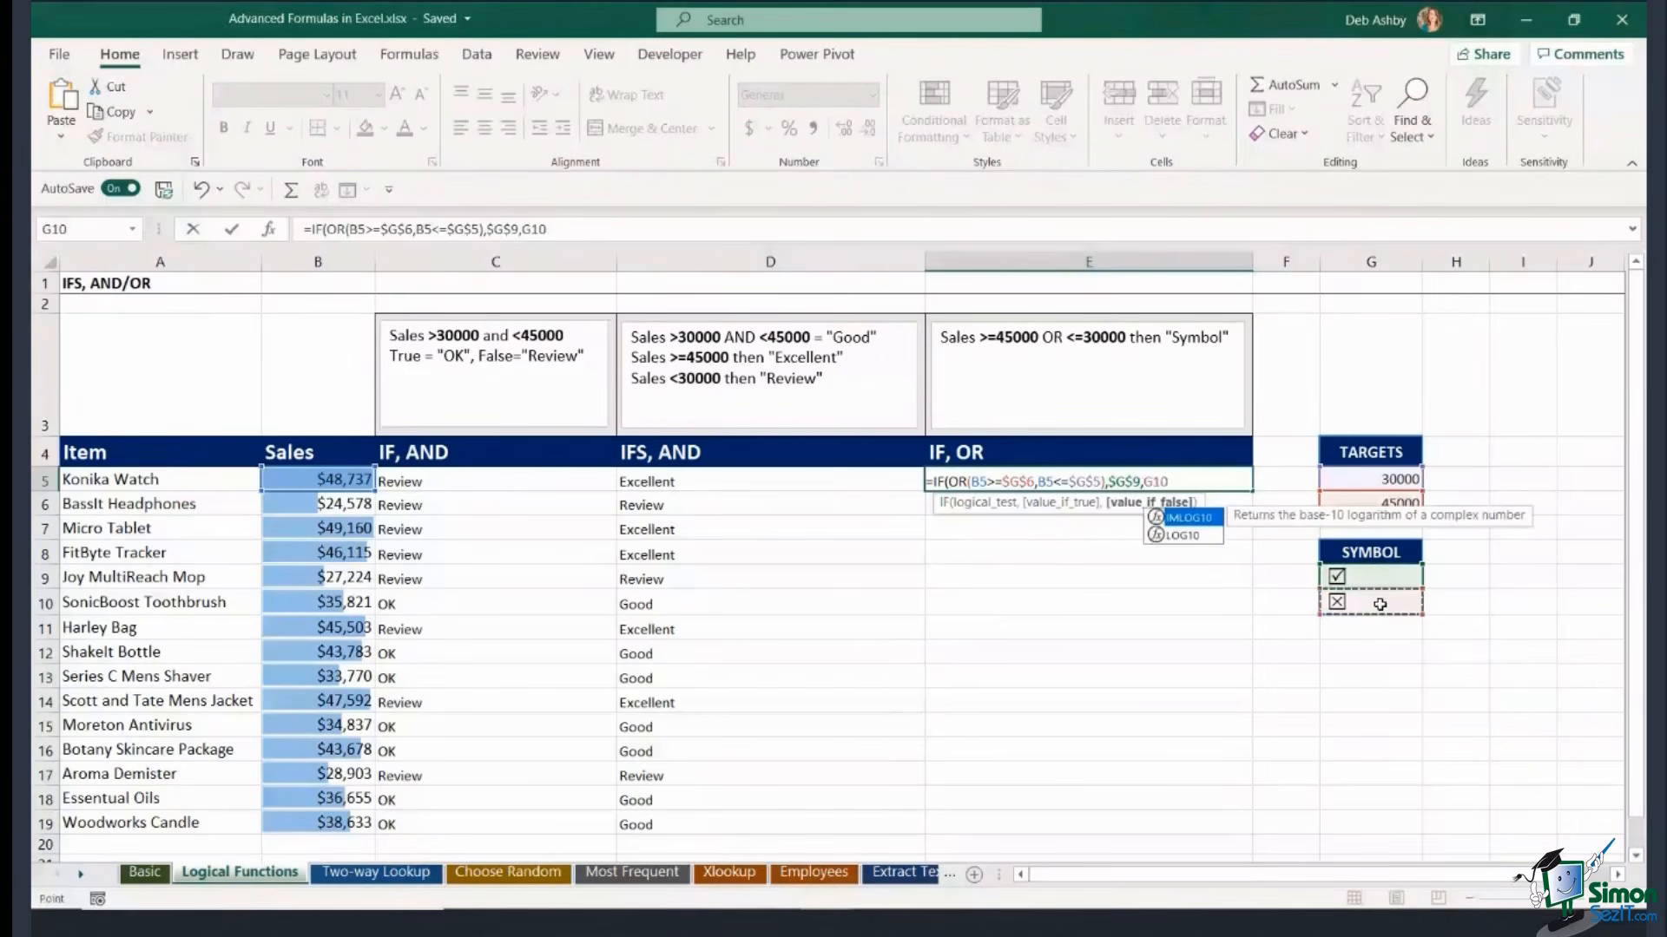
pyautogui.press('F4')
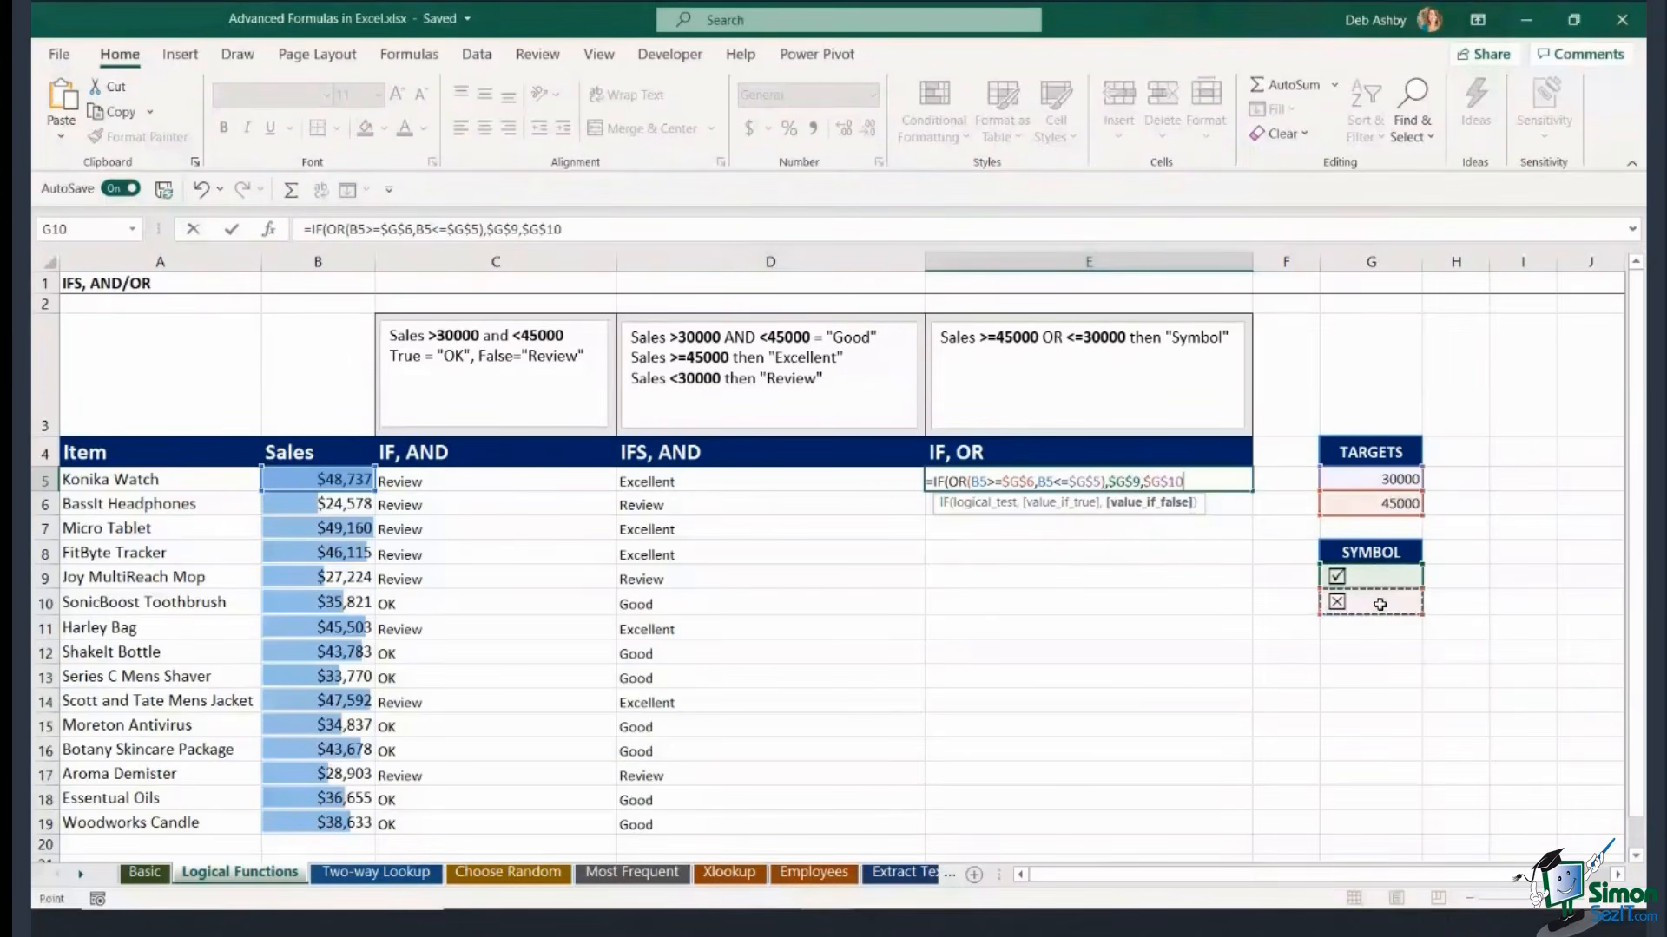
pyautogui.write(')')
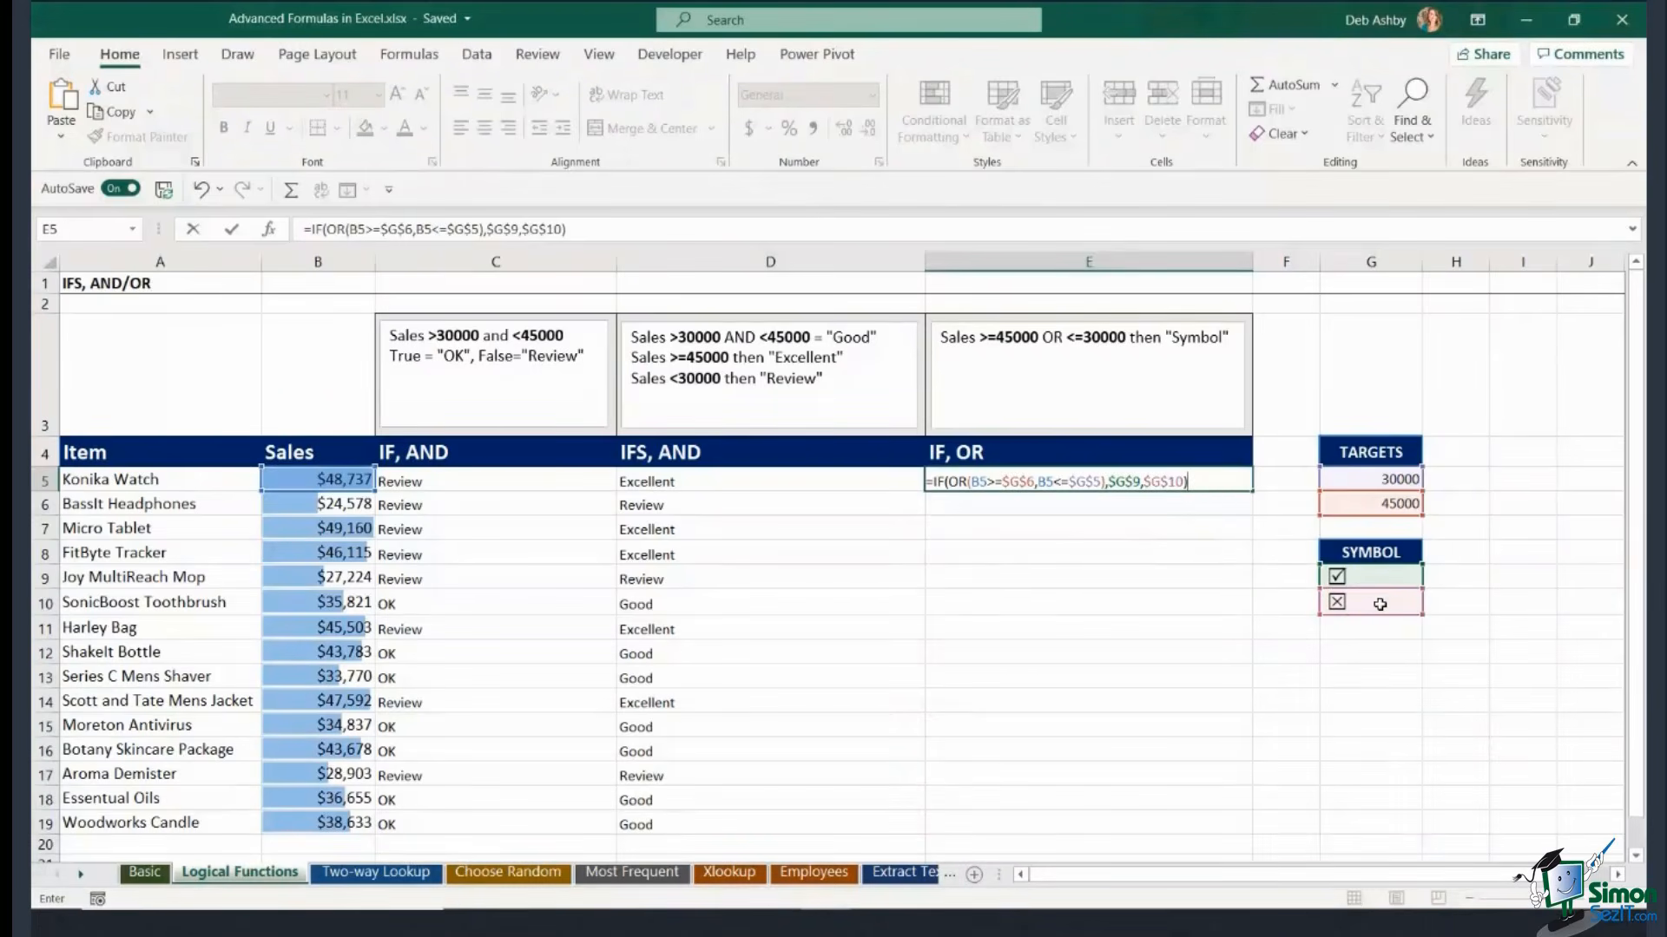
pyautogui.hotkey('ctrl', 'Return')
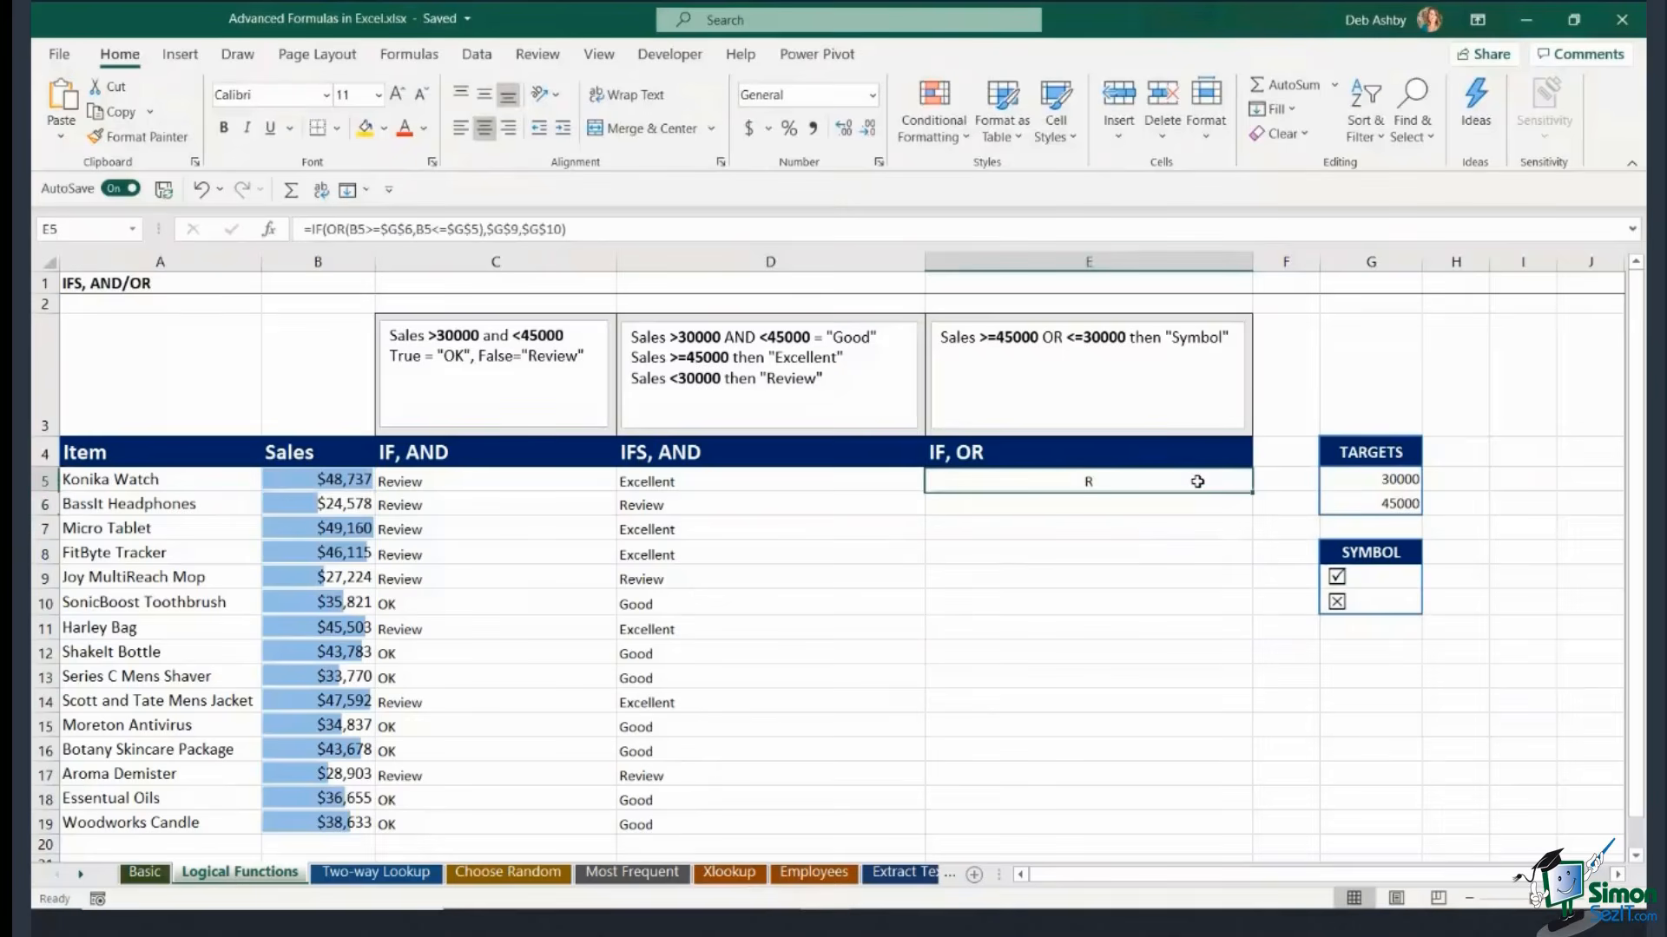
# Fill the IF, OR formula from E5 down to E19 and set the font of these cells to Wingdings 2.
pyautogui.doubleClick(1252, 493)
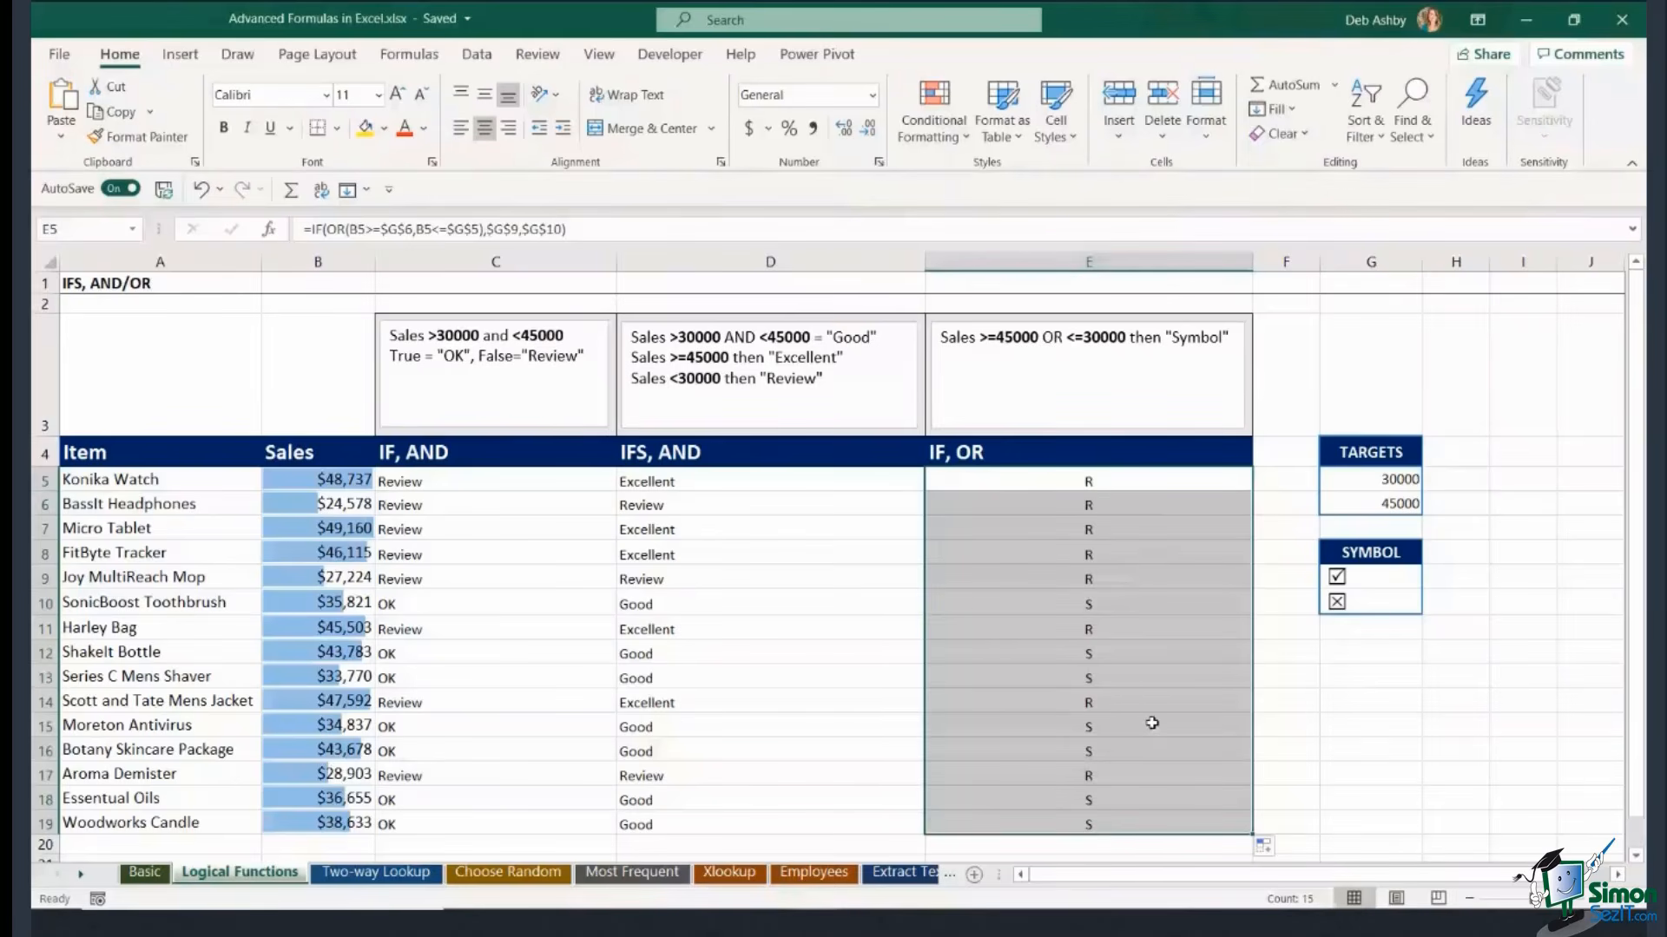
pyautogui.click(325, 95)
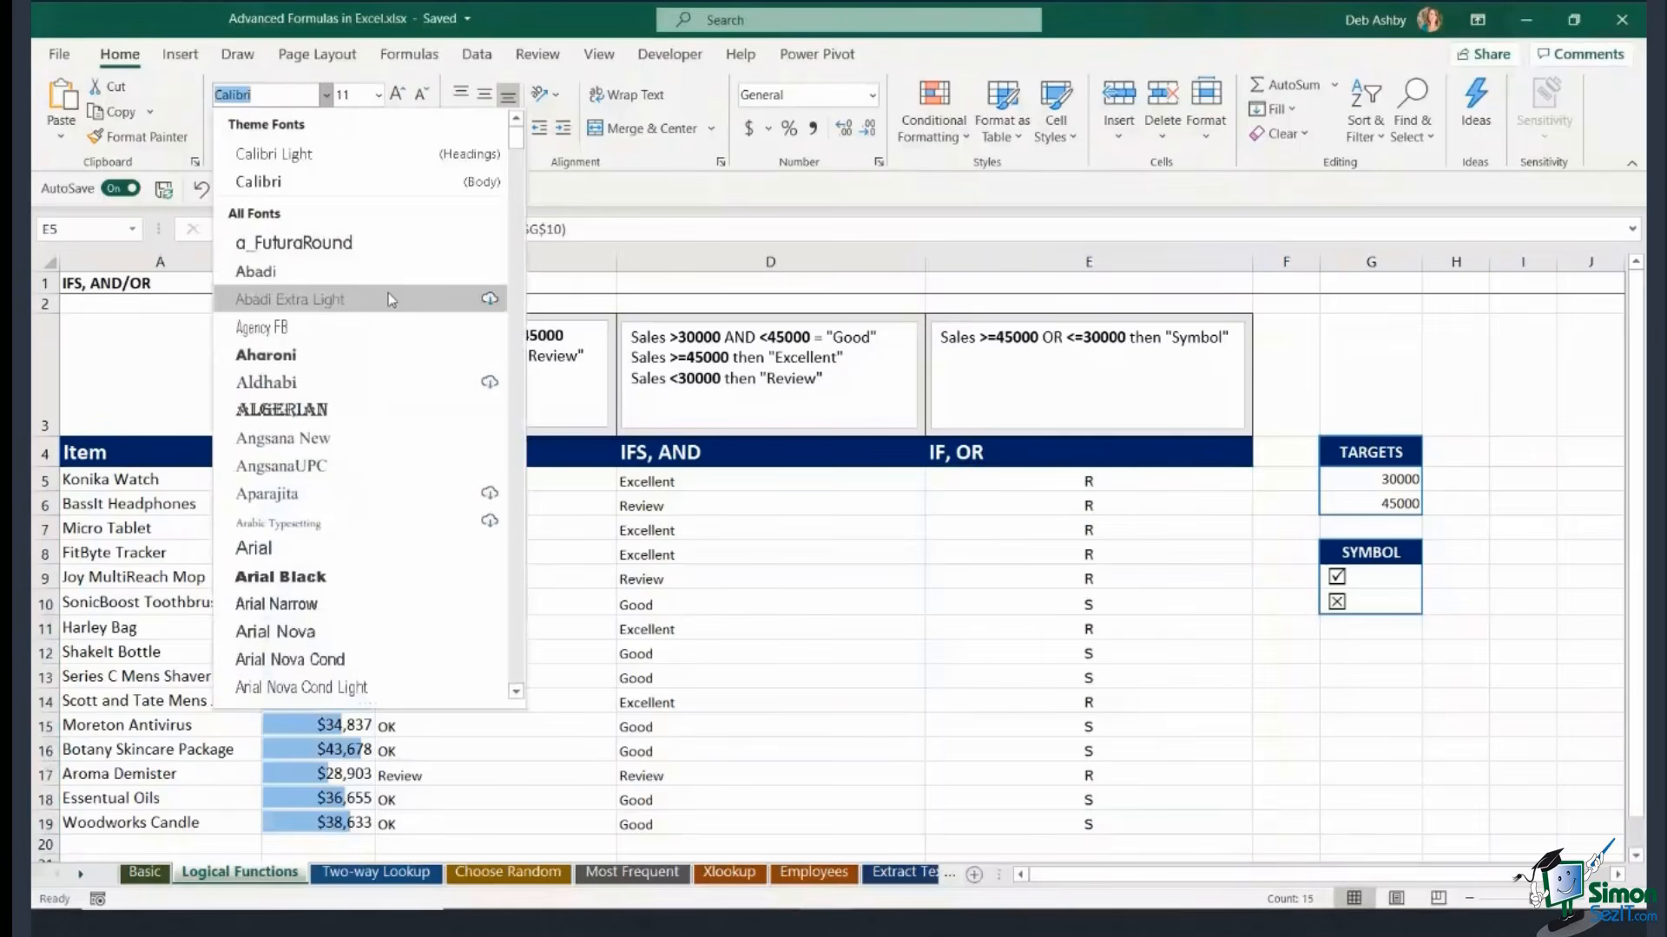
pyautogui.write('Wingdings')
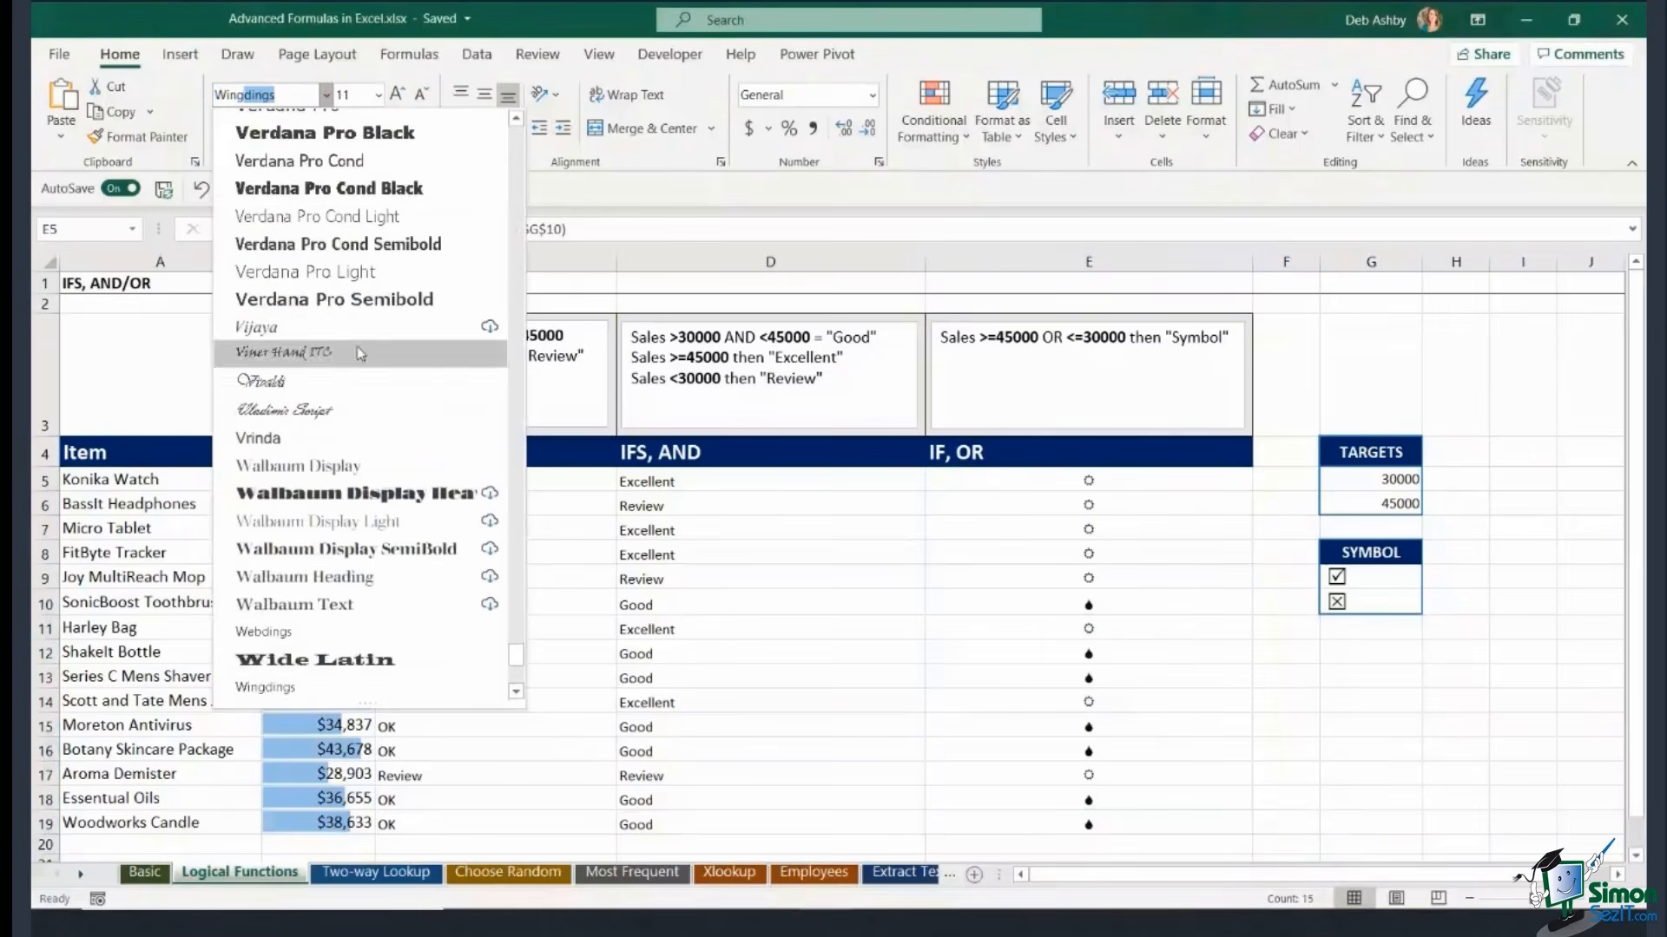
pyautogui.scroll(-2, 352, 400)
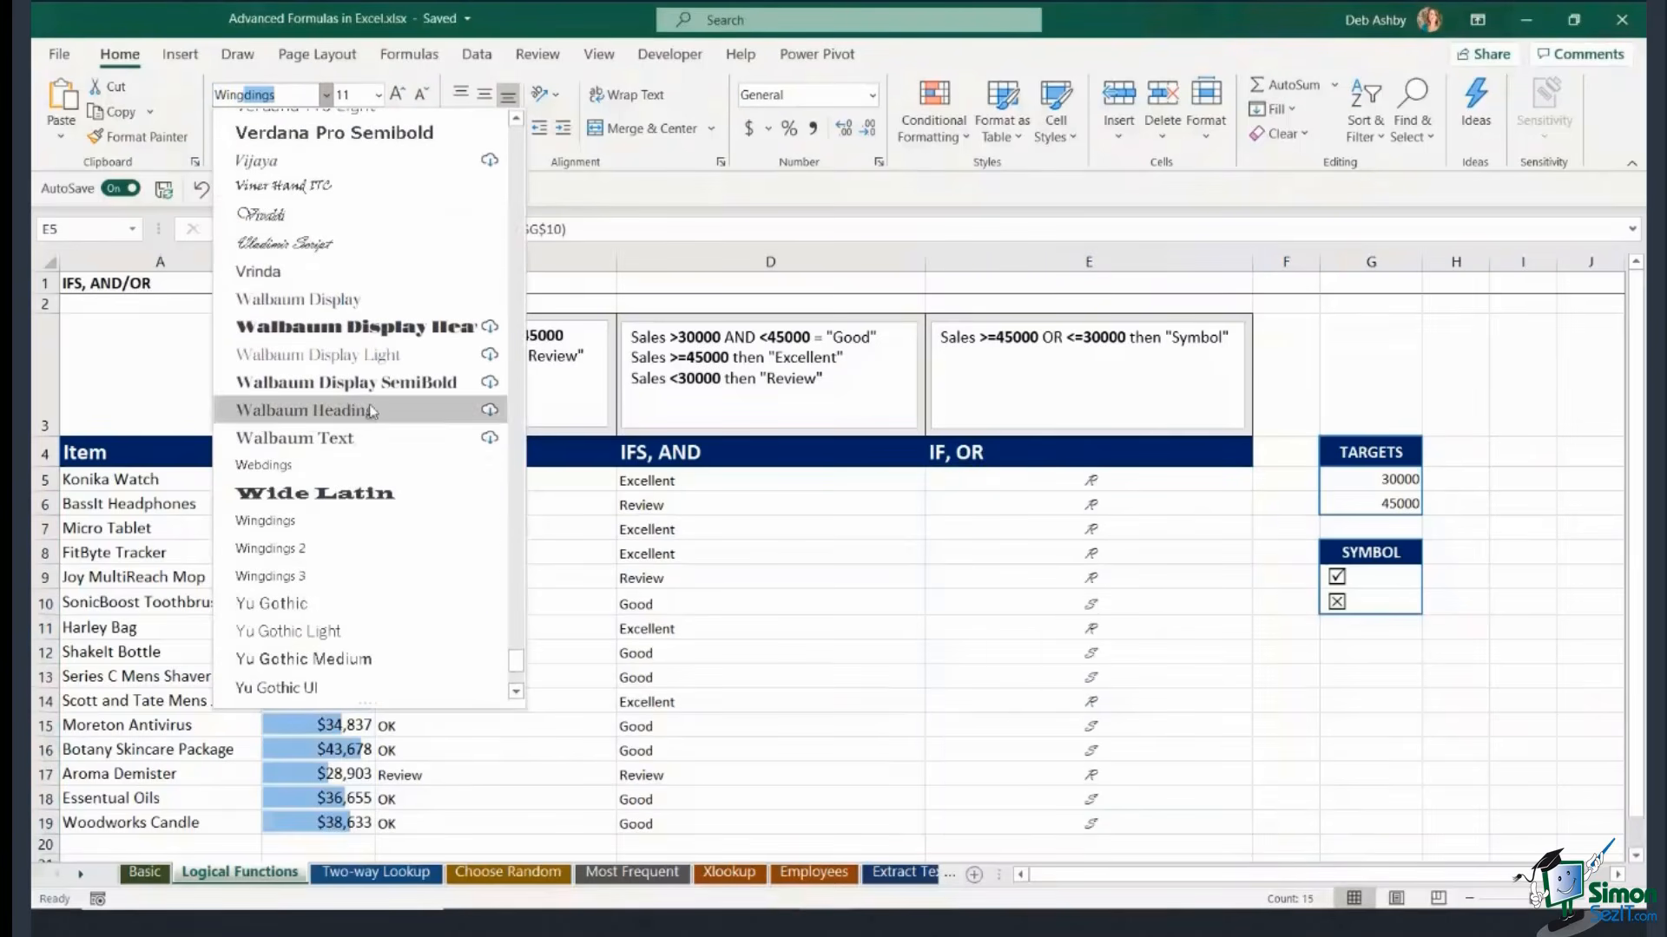
pyautogui.click(312, 551)
pyautogui.click(1410, 724)
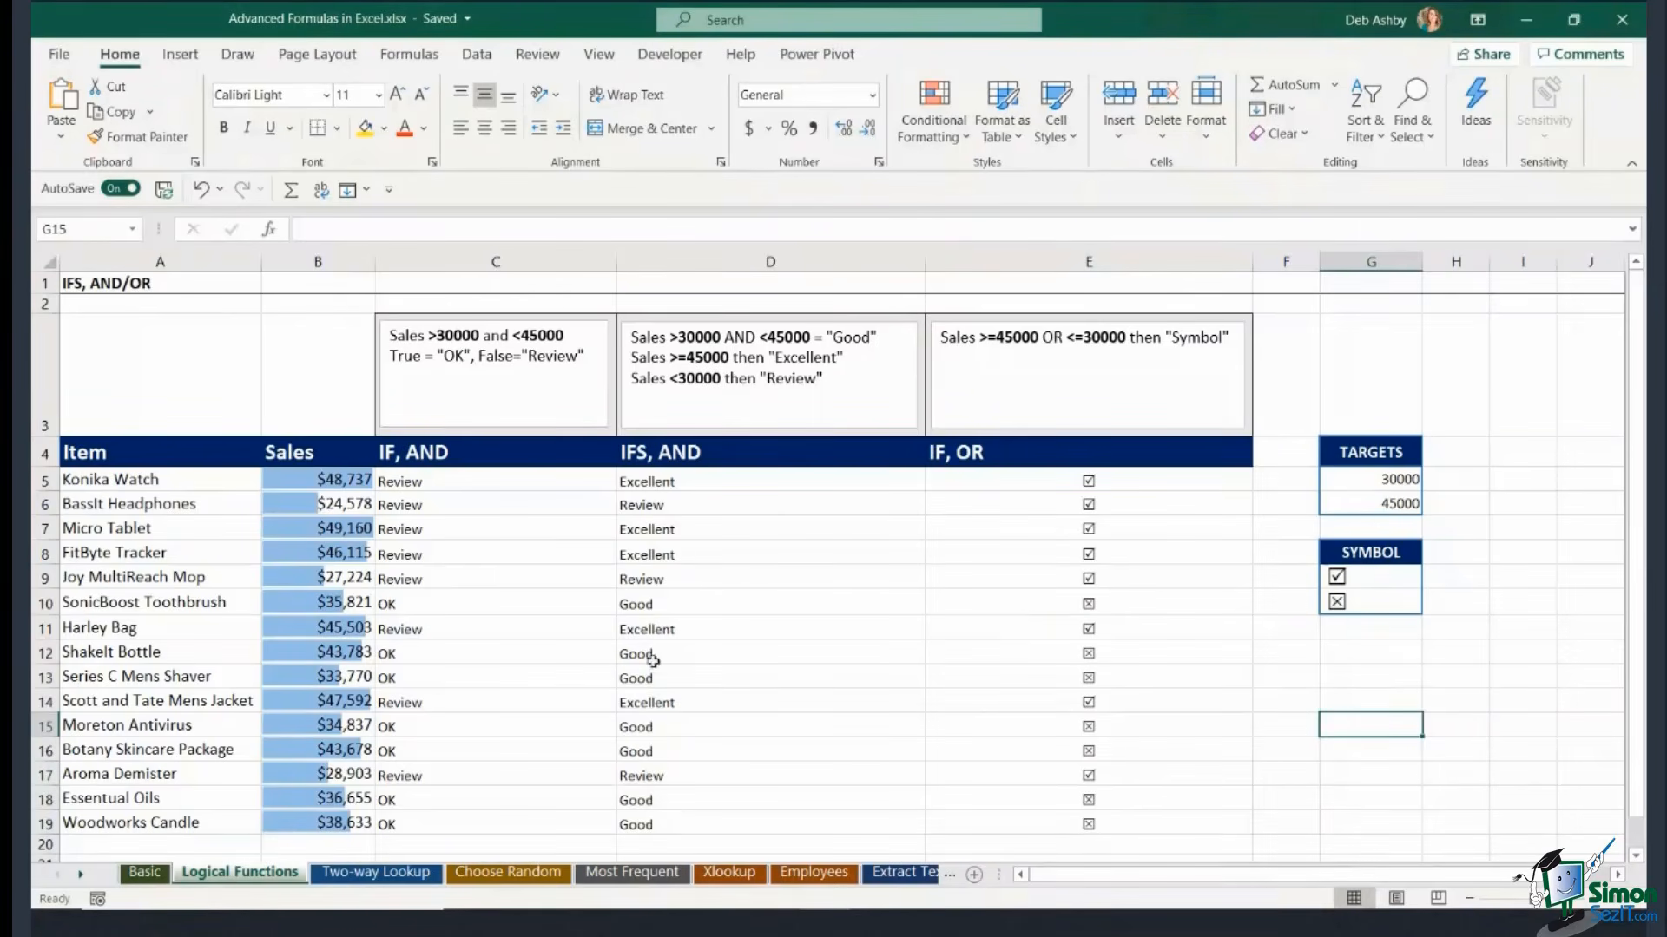
# On the Two-way Lookup sheet, examine the companies, months and revenue figures in A3:M11 and the lookup cells G14, G15 and G17.
pyautogui.click(390, 875)
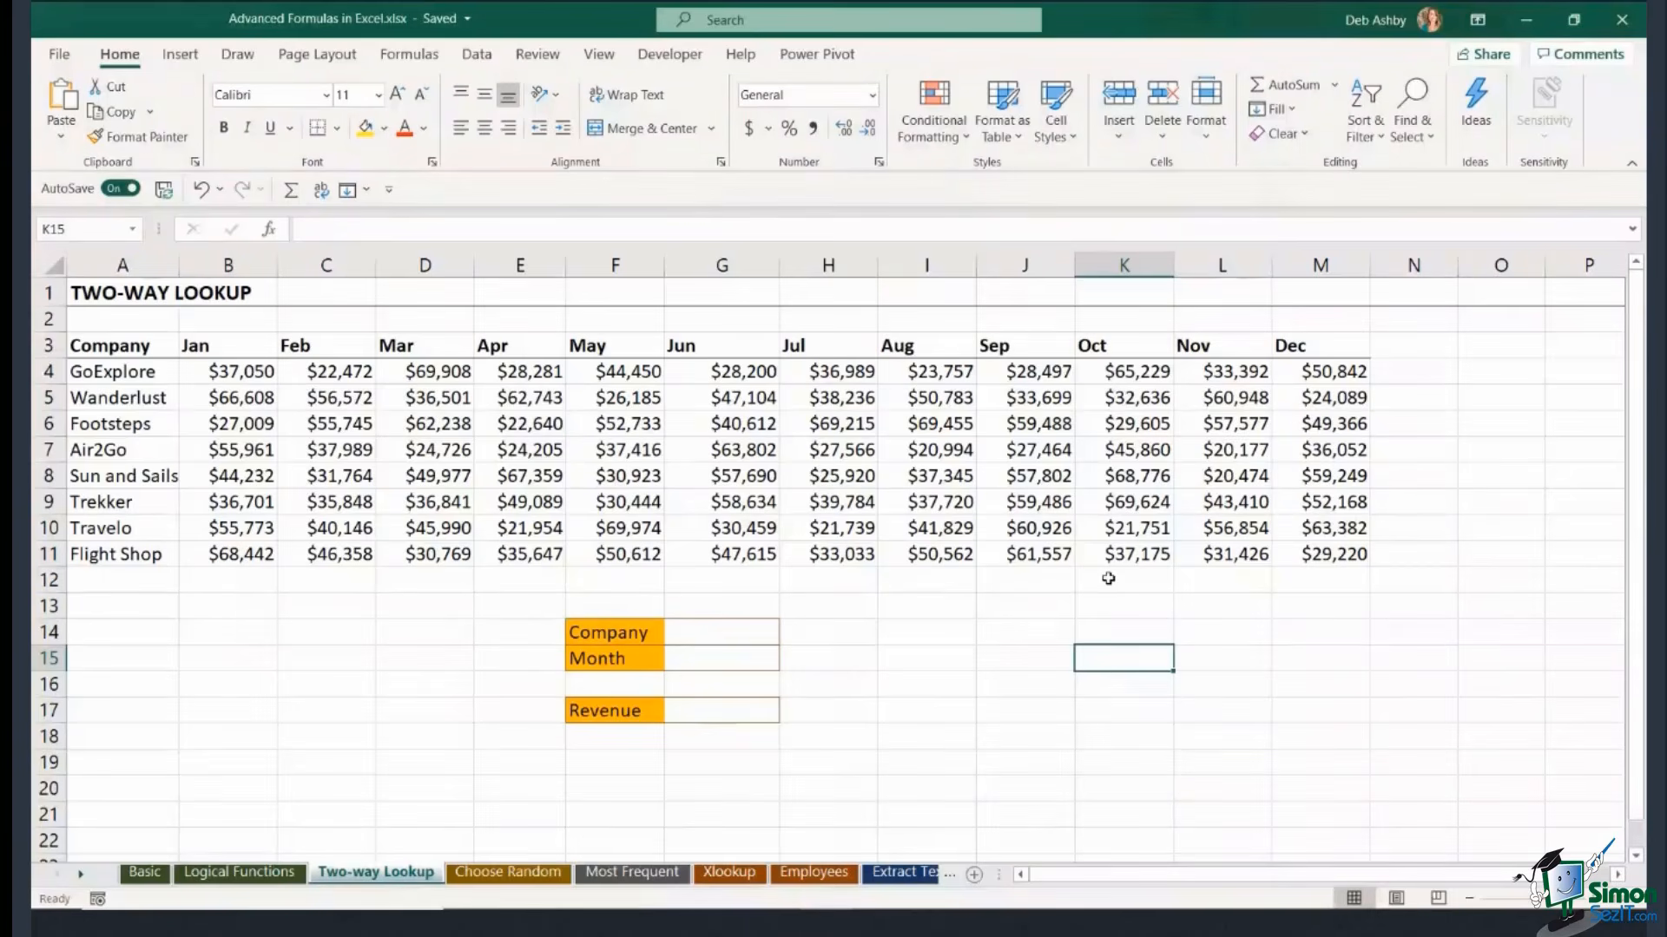
pyautogui.moveTo(112, 372); pyautogui.dragTo(139, 556)
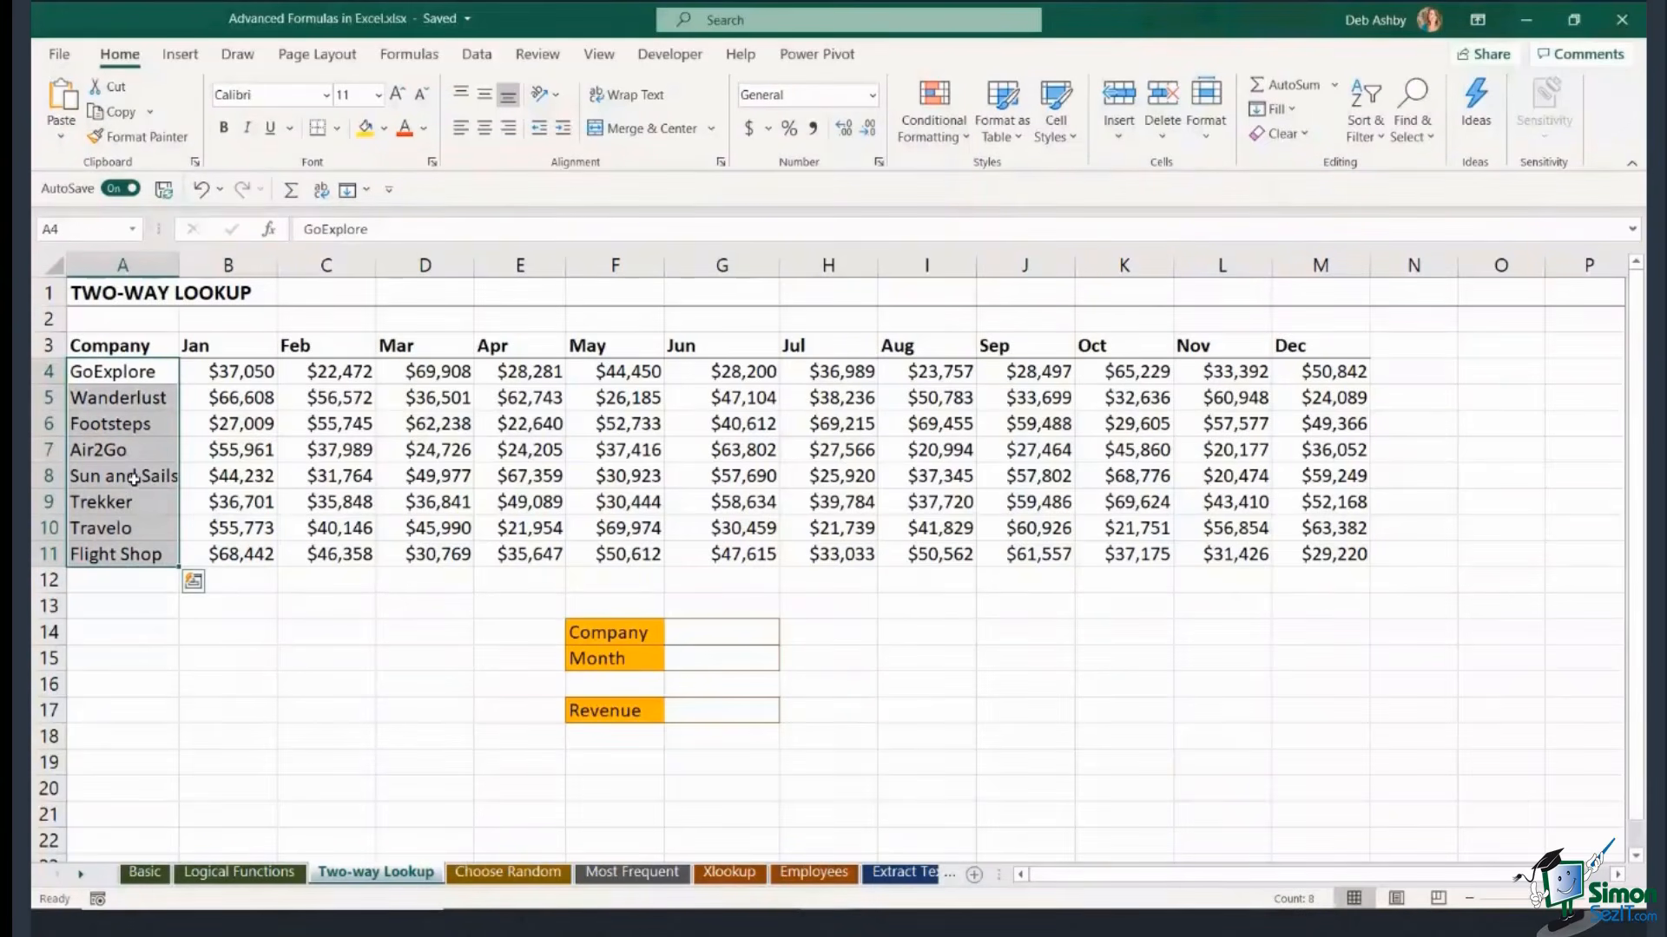
pyautogui.moveTo(217, 347); pyautogui.dragTo(1311, 351)
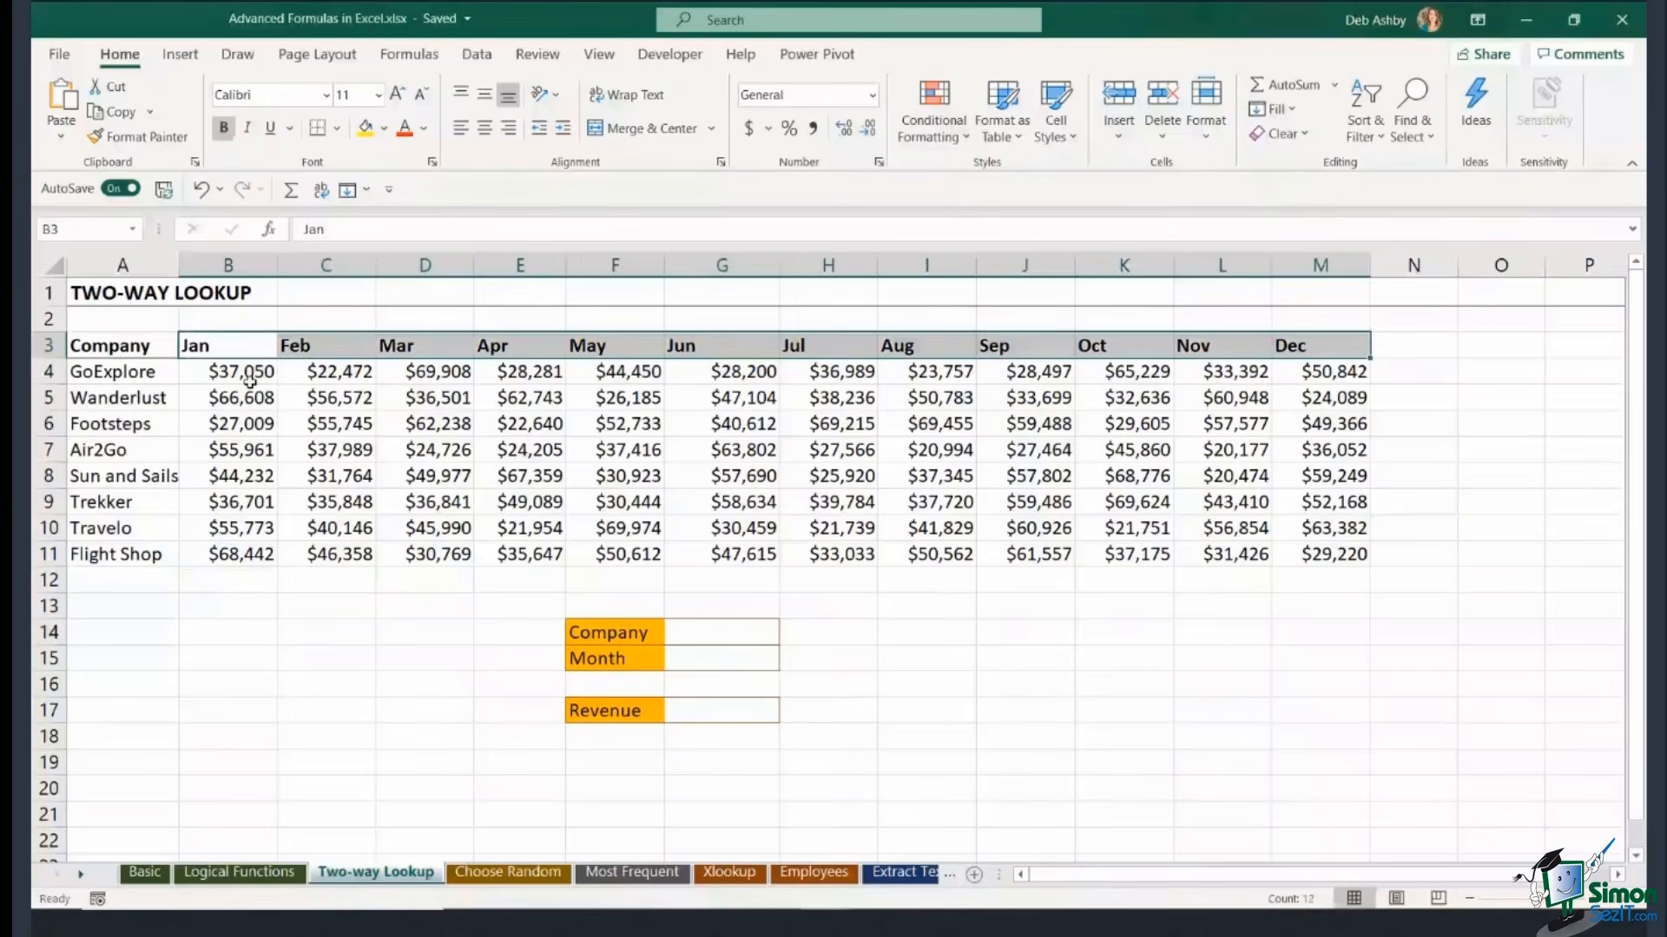
pyautogui.moveTo(250, 379); pyautogui.dragTo(1337, 555)
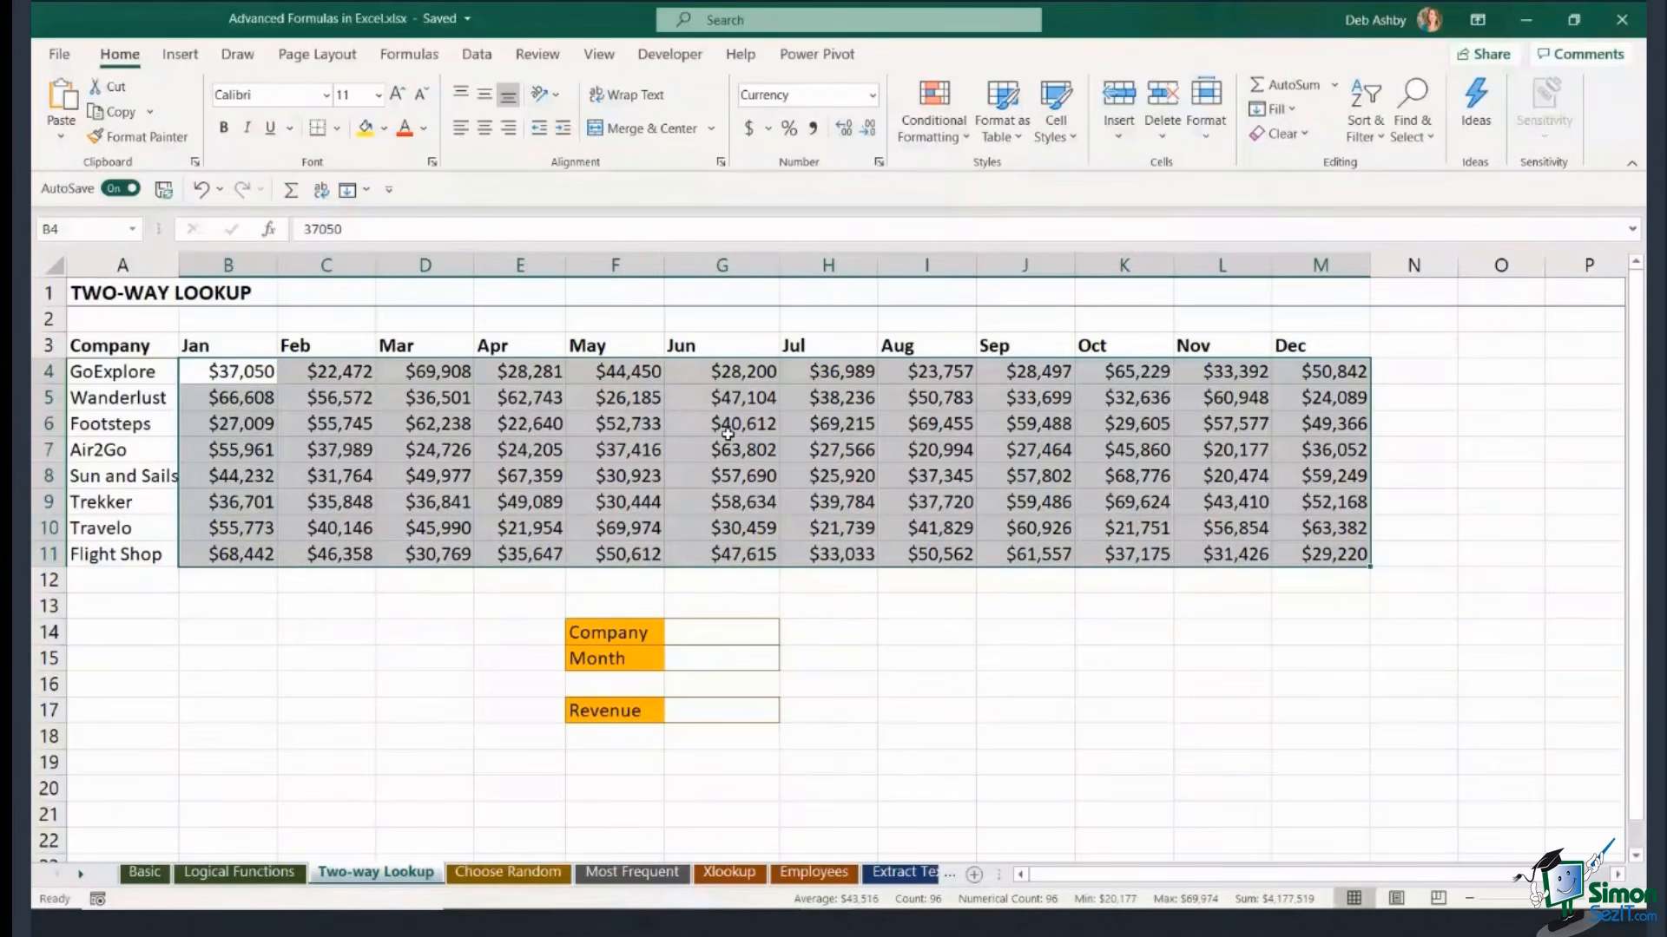
pyautogui.click(728, 434)
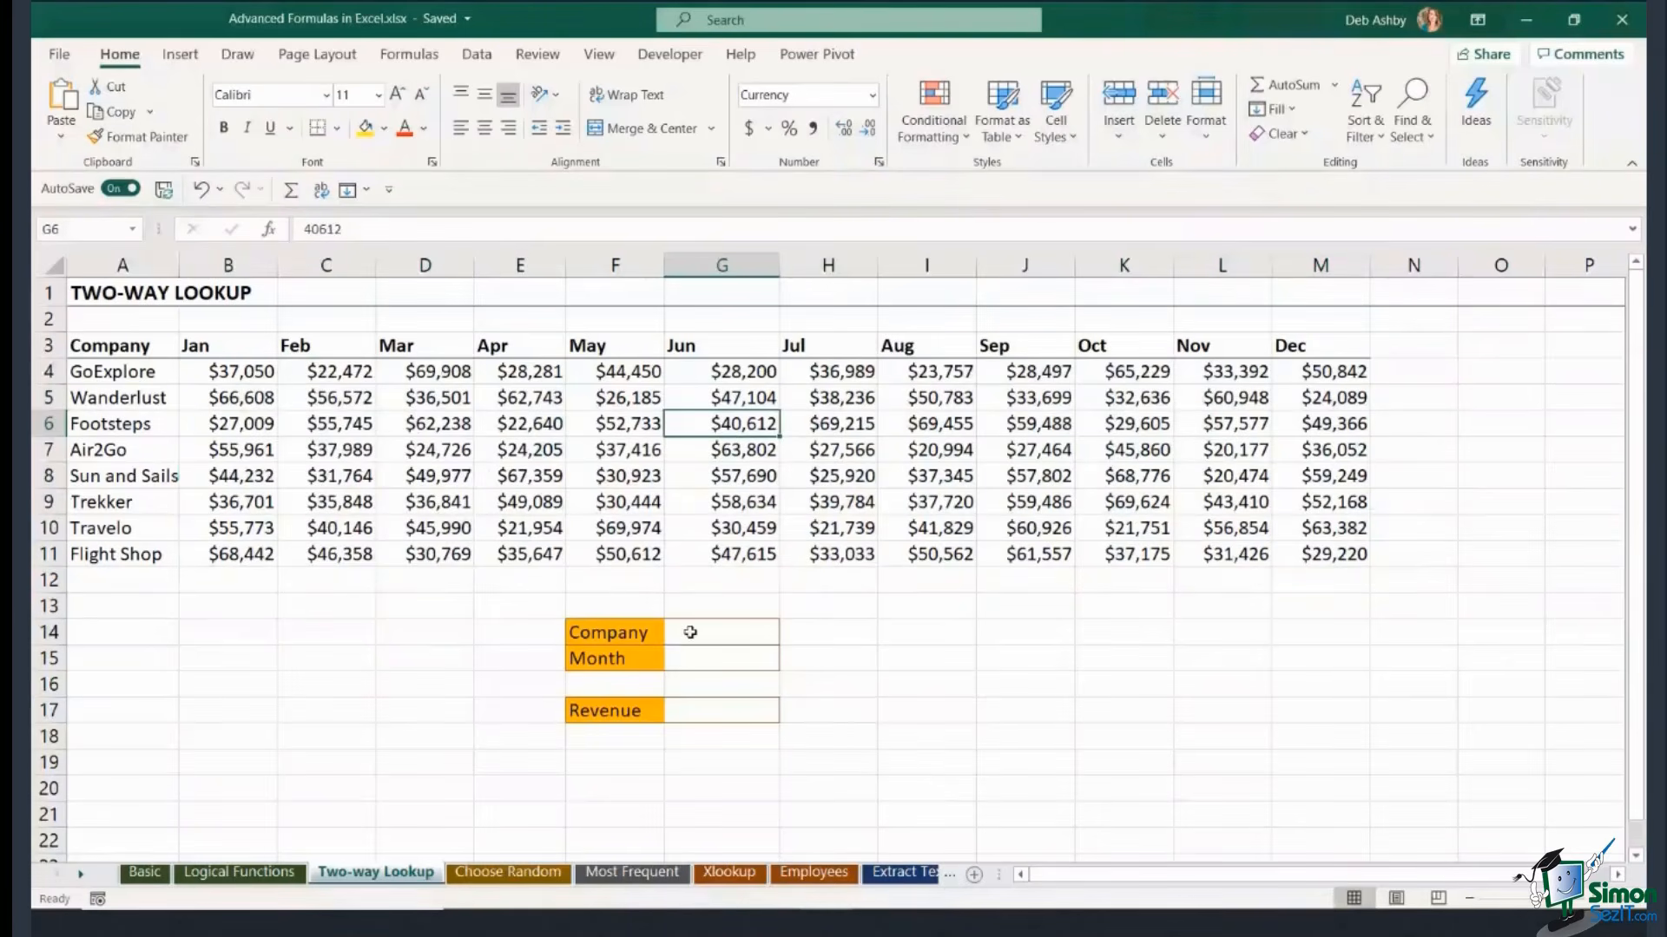
pyautogui.click(690, 632)
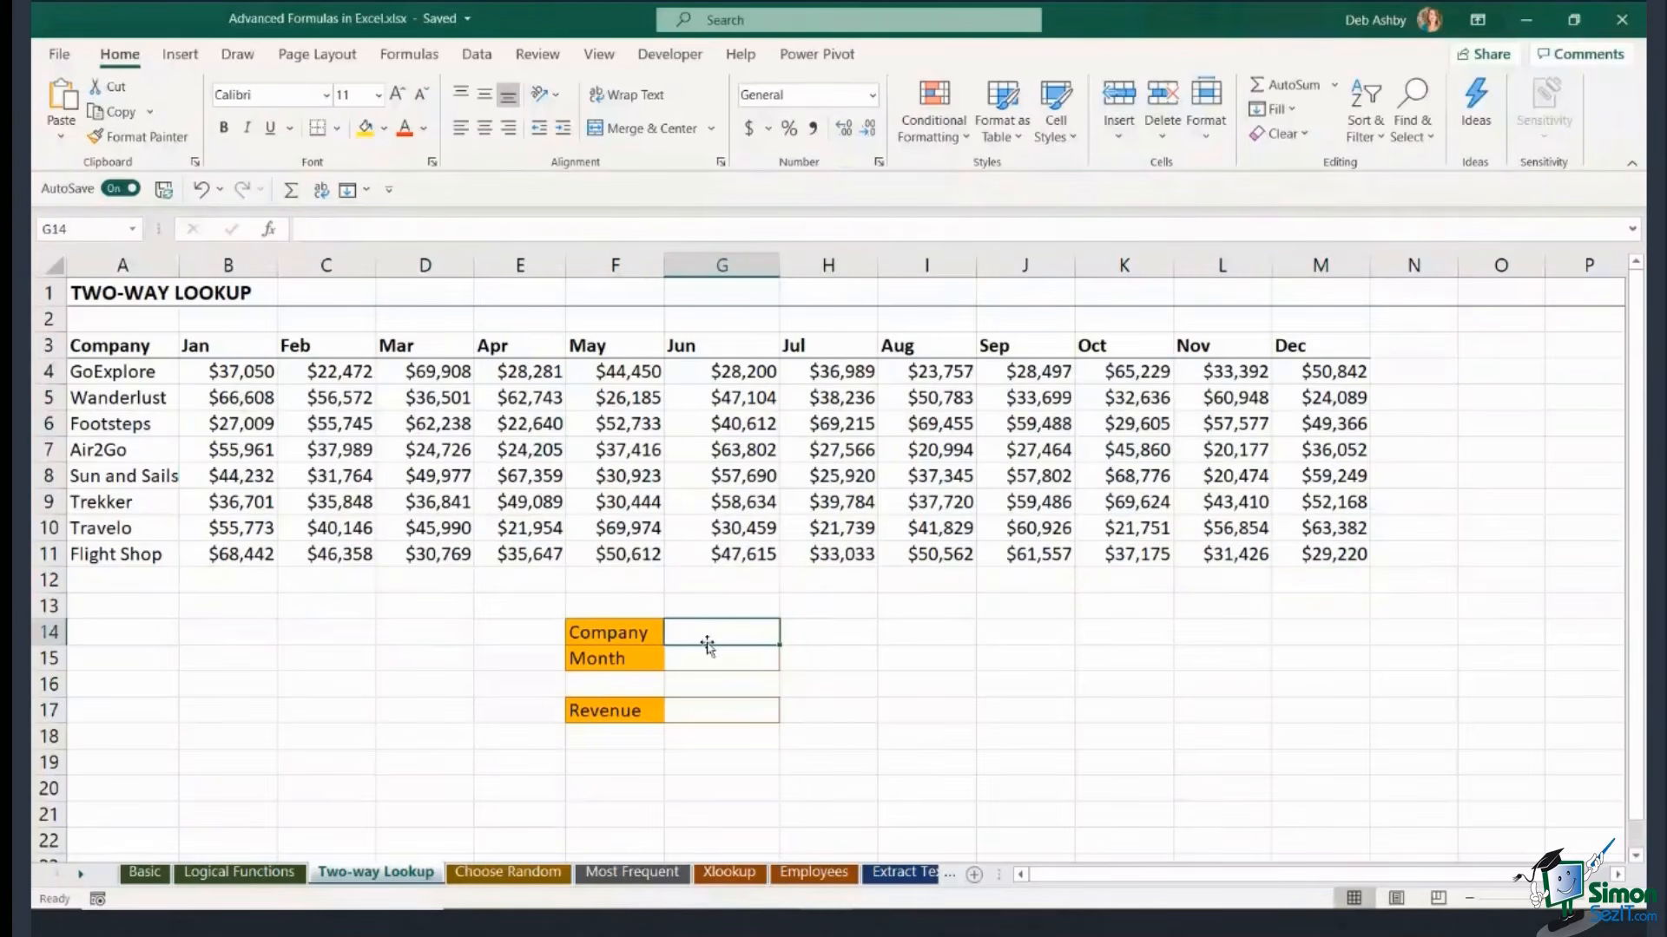
pyautogui.click(705, 662)
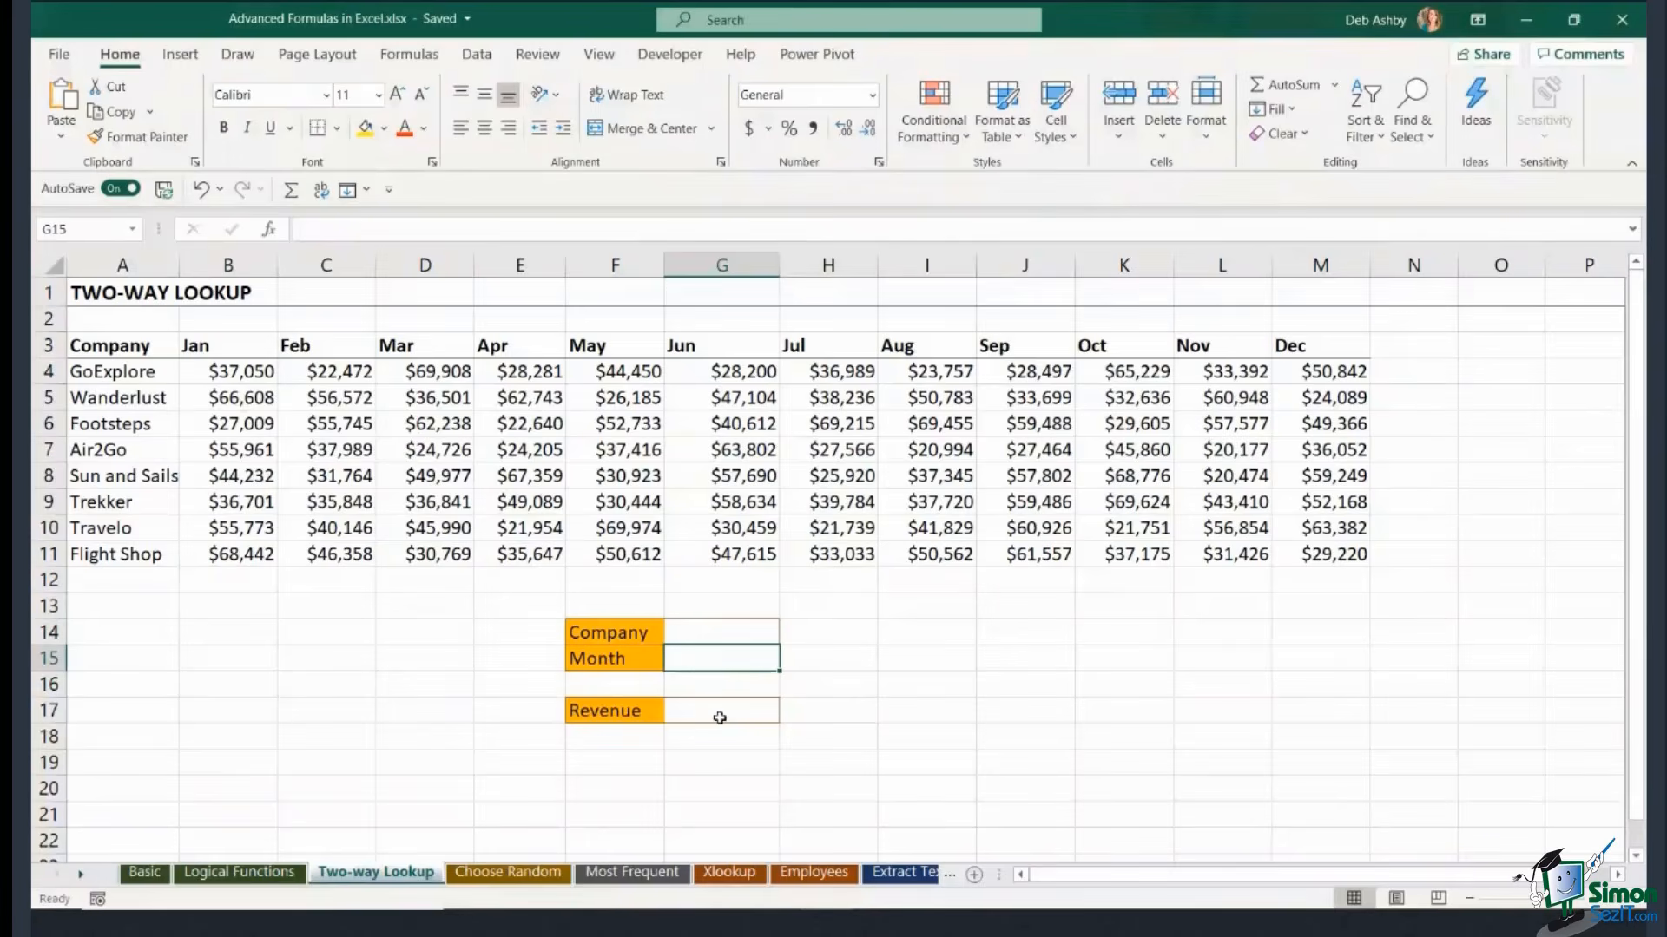
pyautogui.click(717, 714)
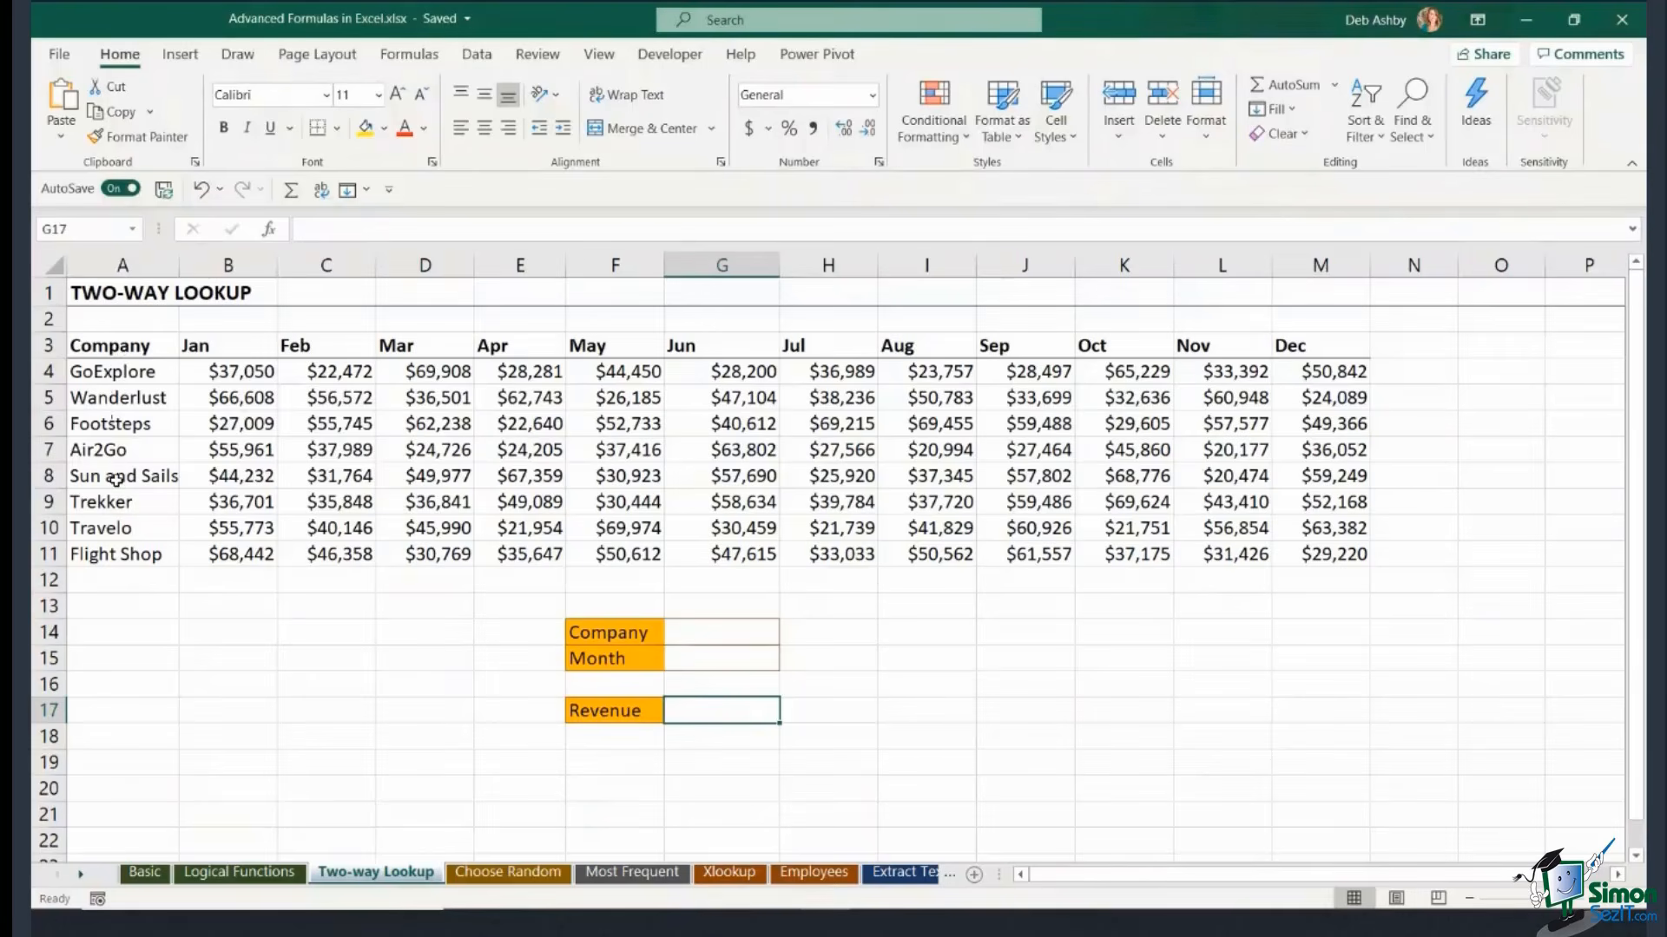
pyautogui.click(116, 480)
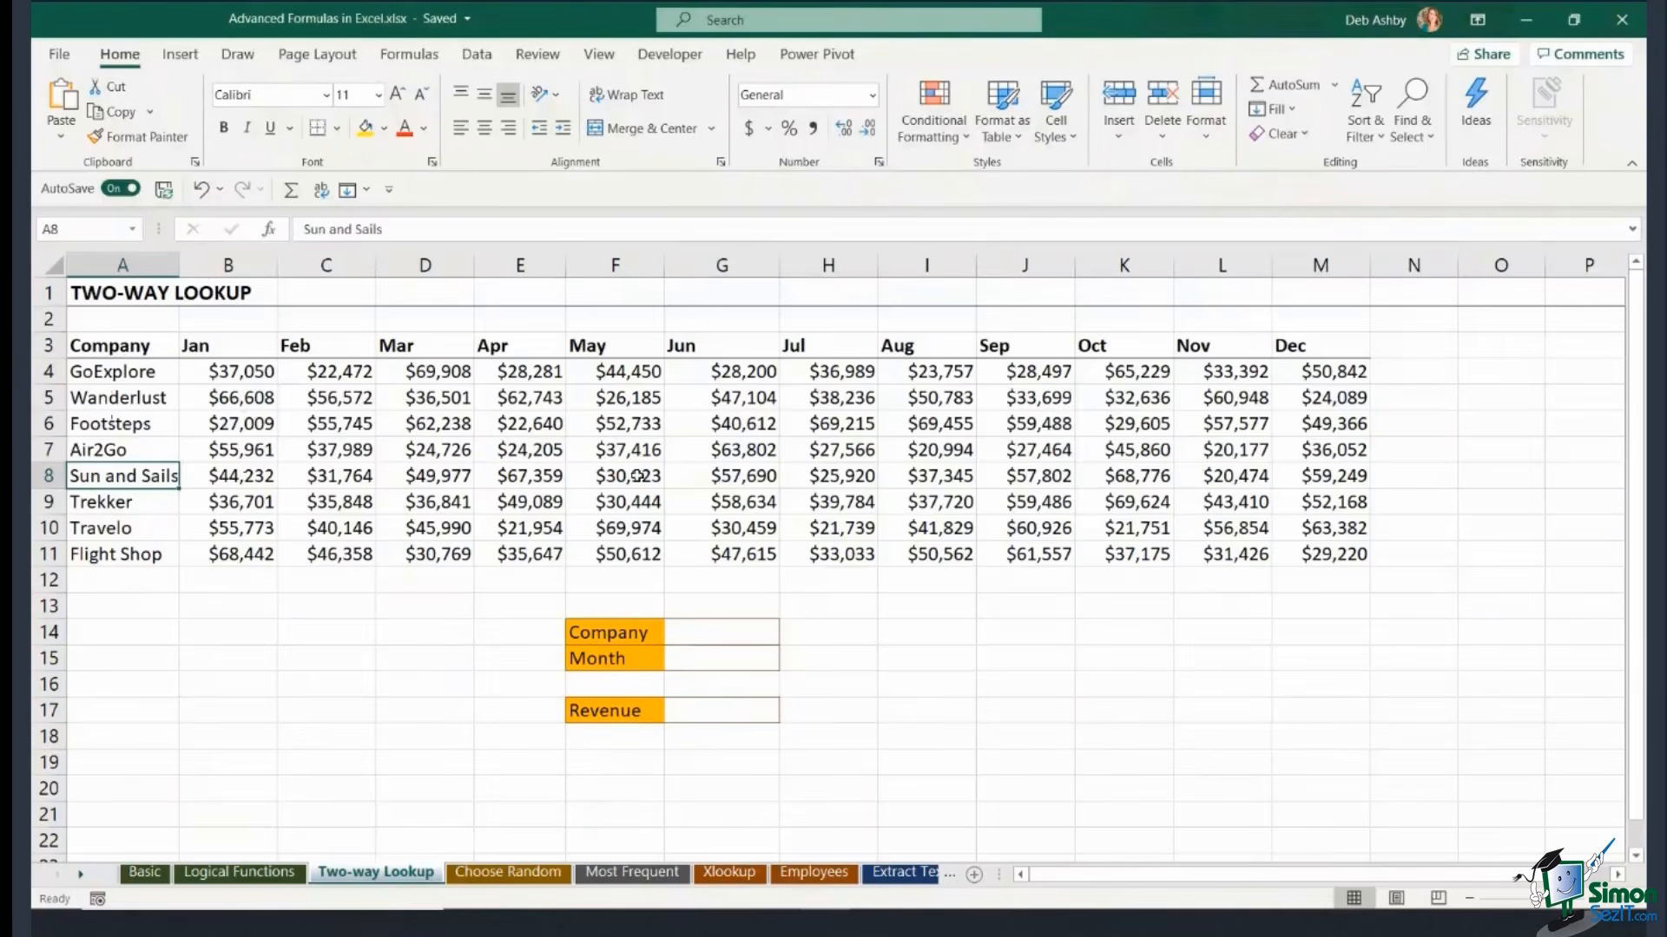
pyautogui.click(638, 476)
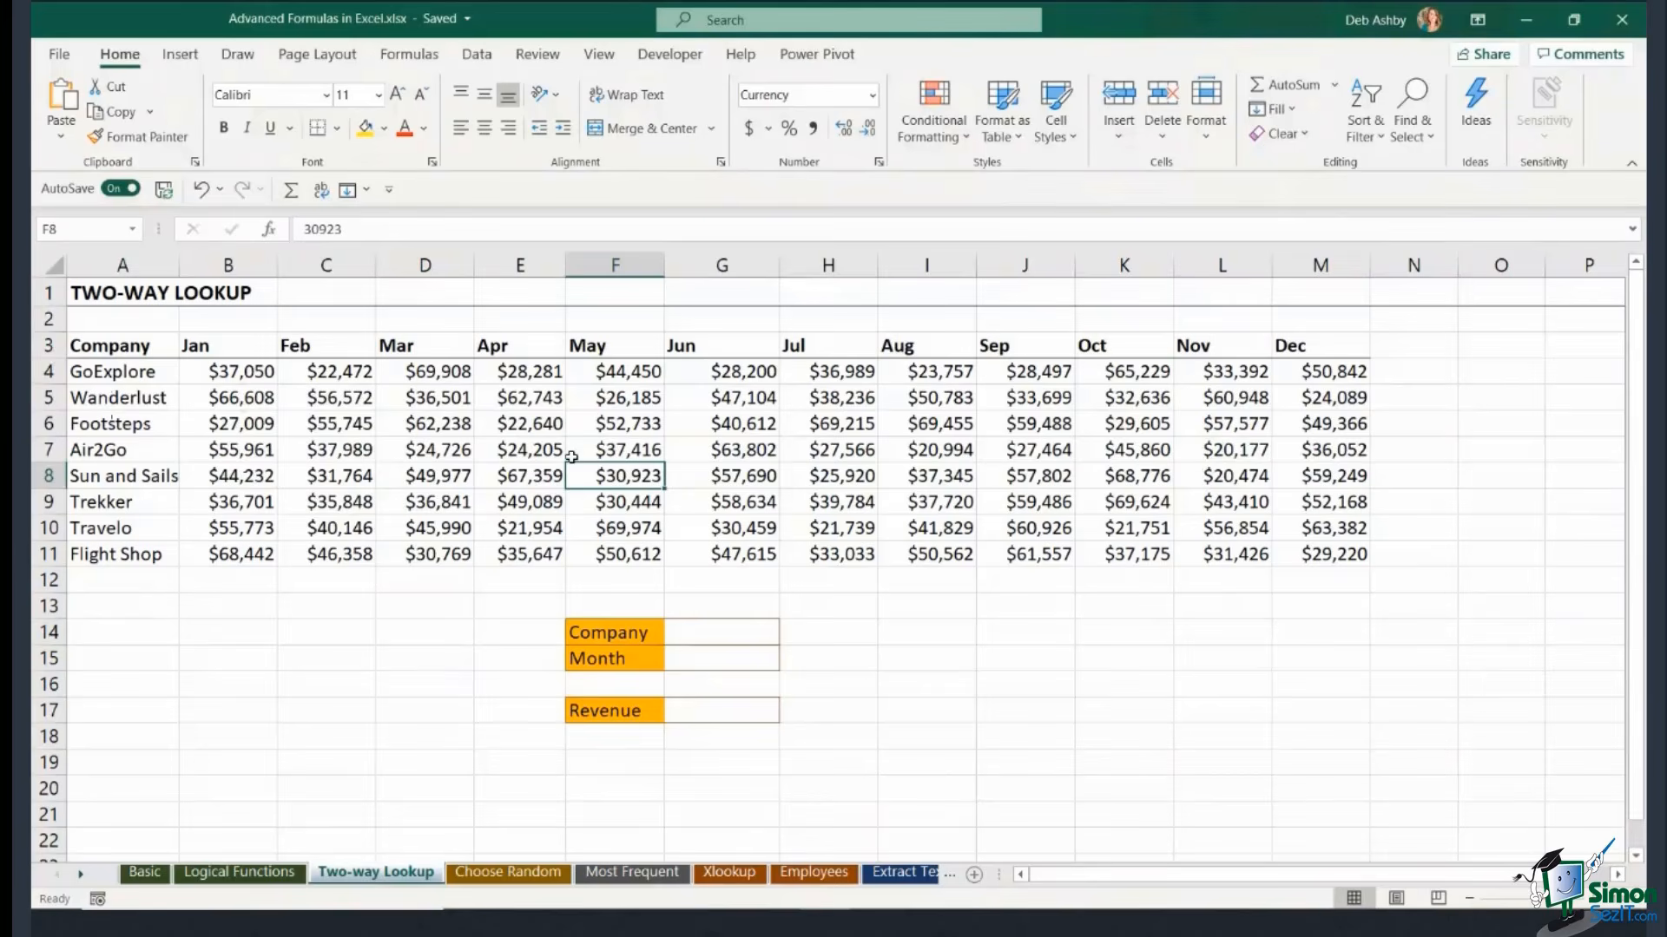
pyautogui.click(706, 711)
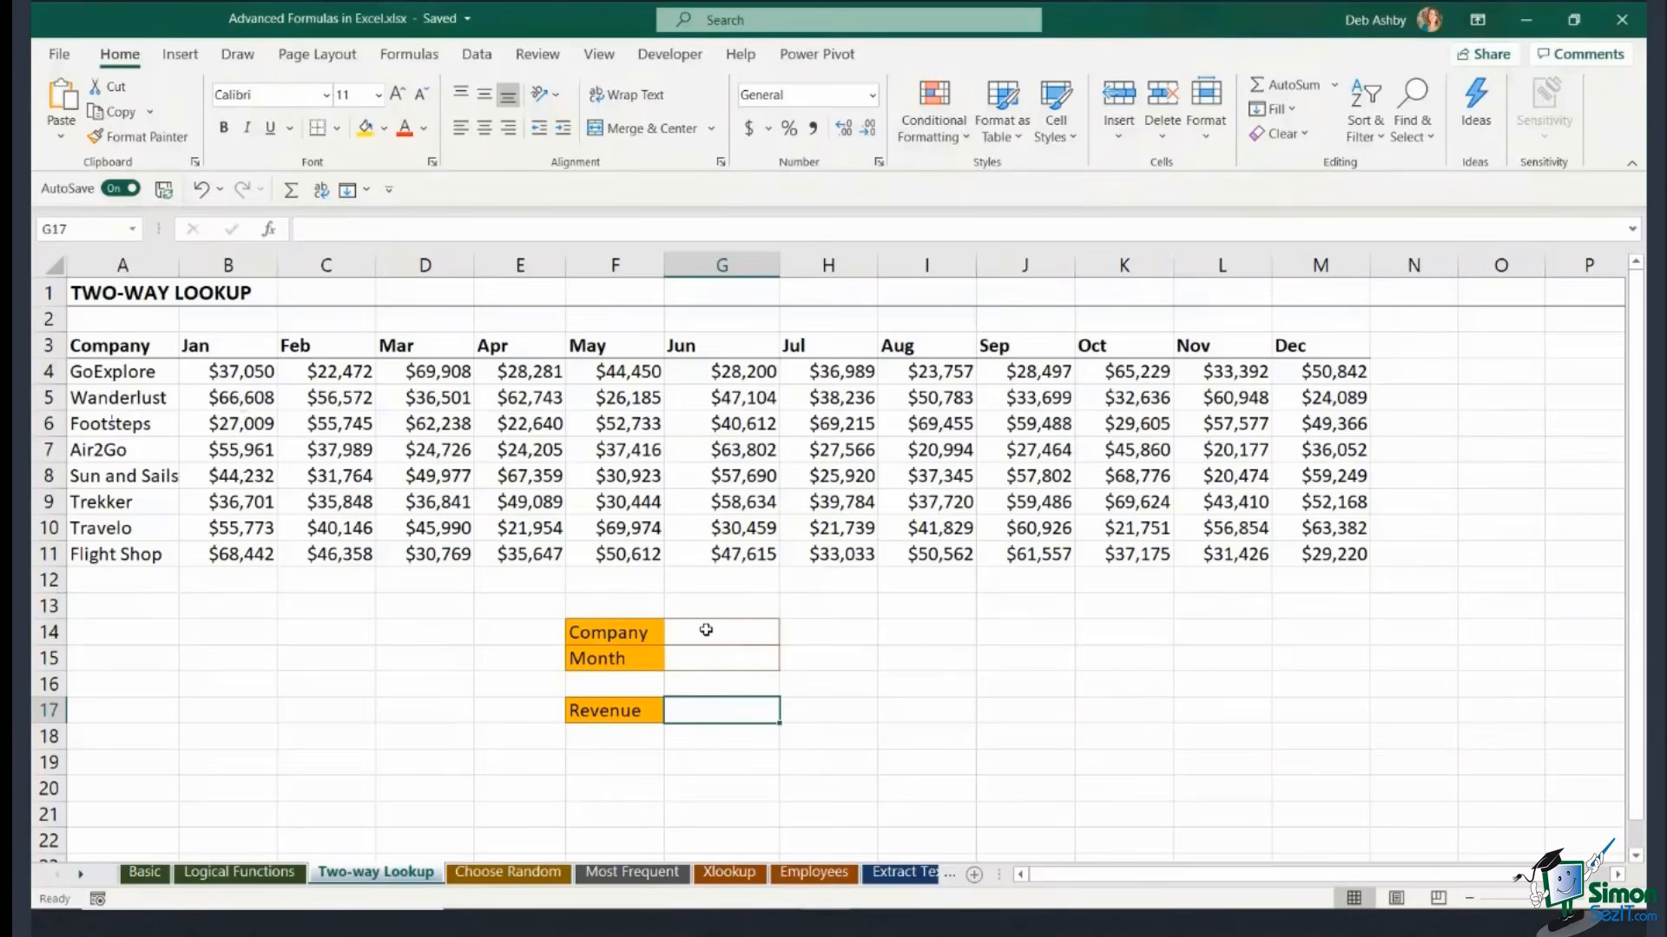
pyautogui.click(706, 631)
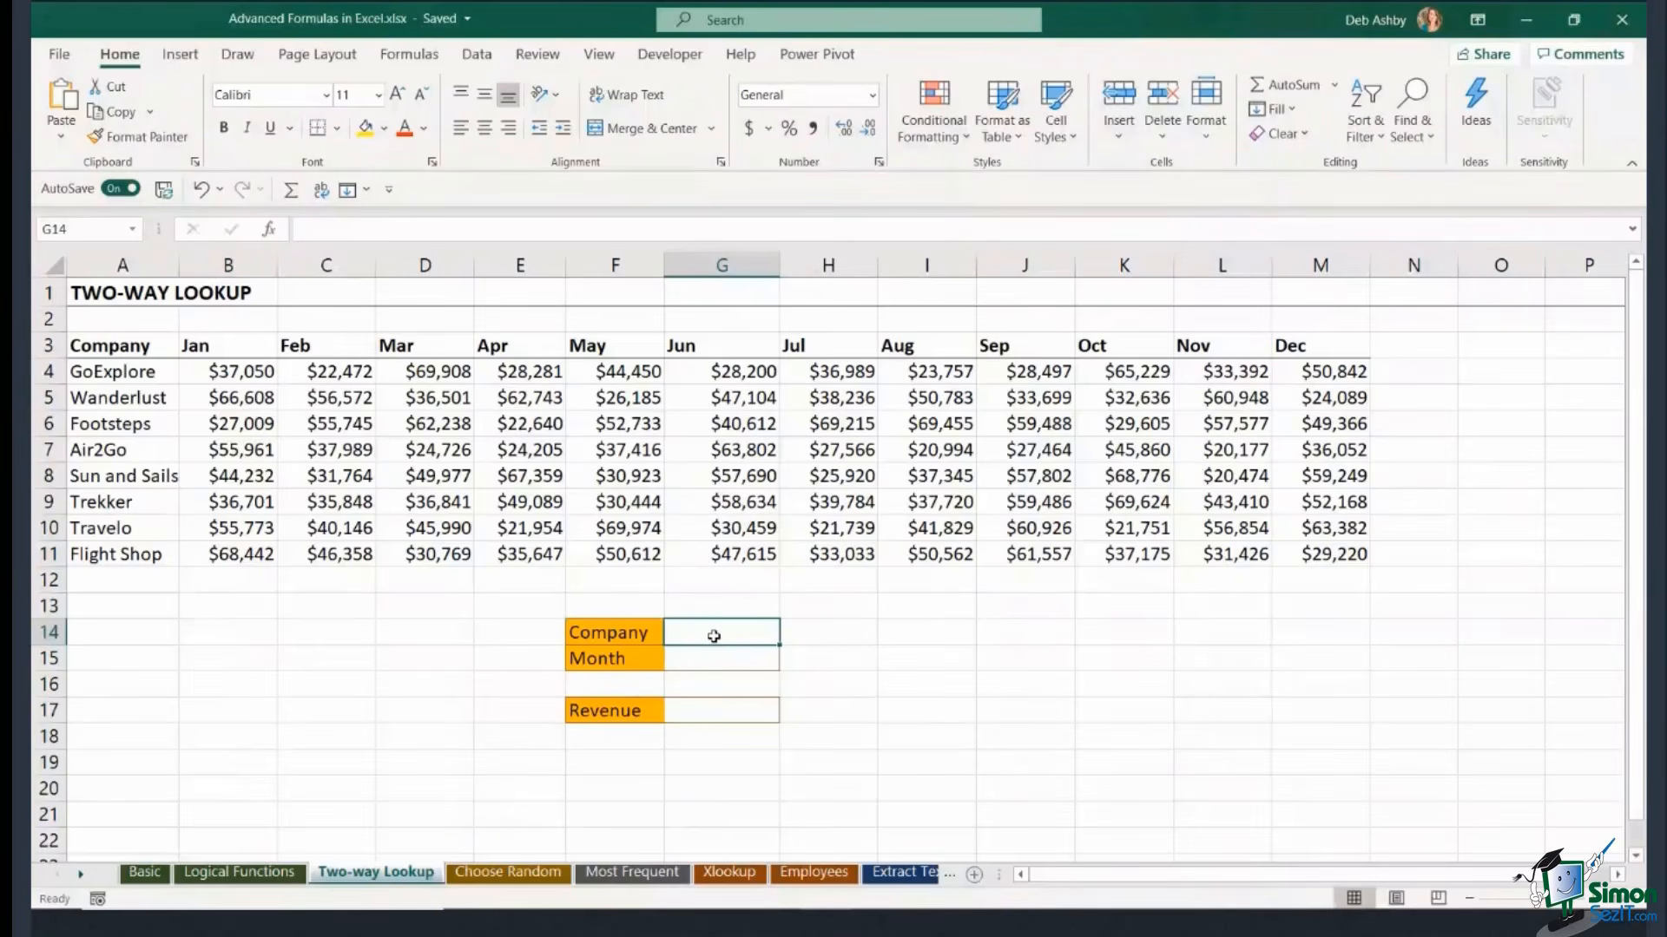
# Add list data validation to the Company cell G14, using the company names in =$A$4:$A$11 as the source.
pyautogui.click(479, 56)
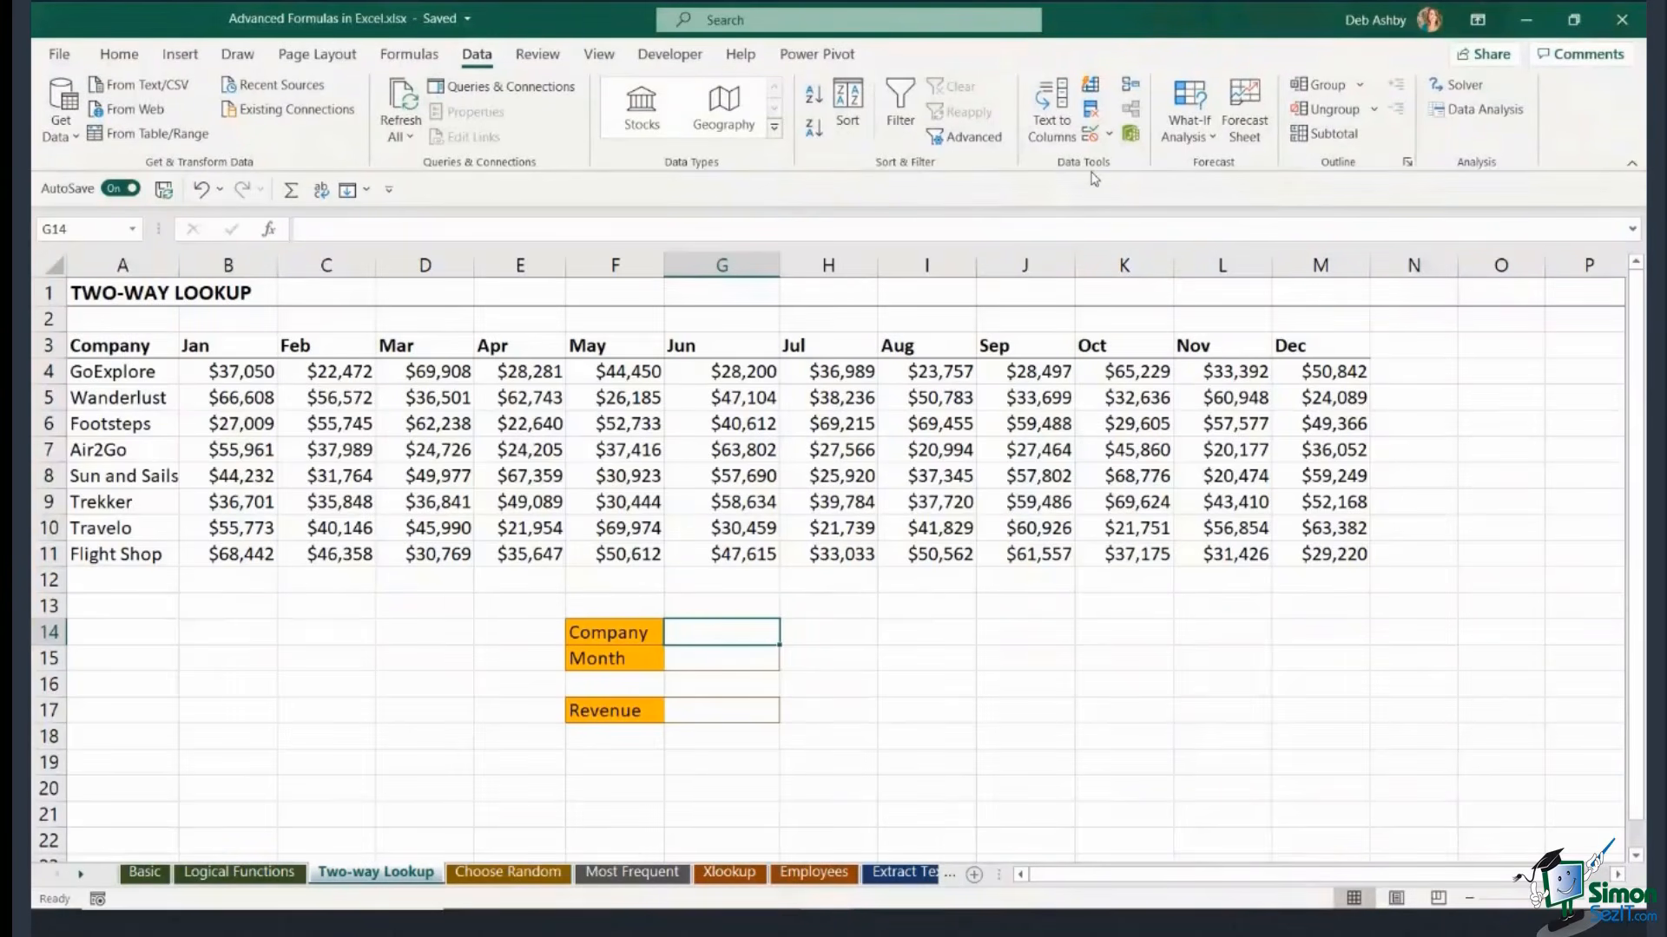
pyautogui.click(1110, 134)
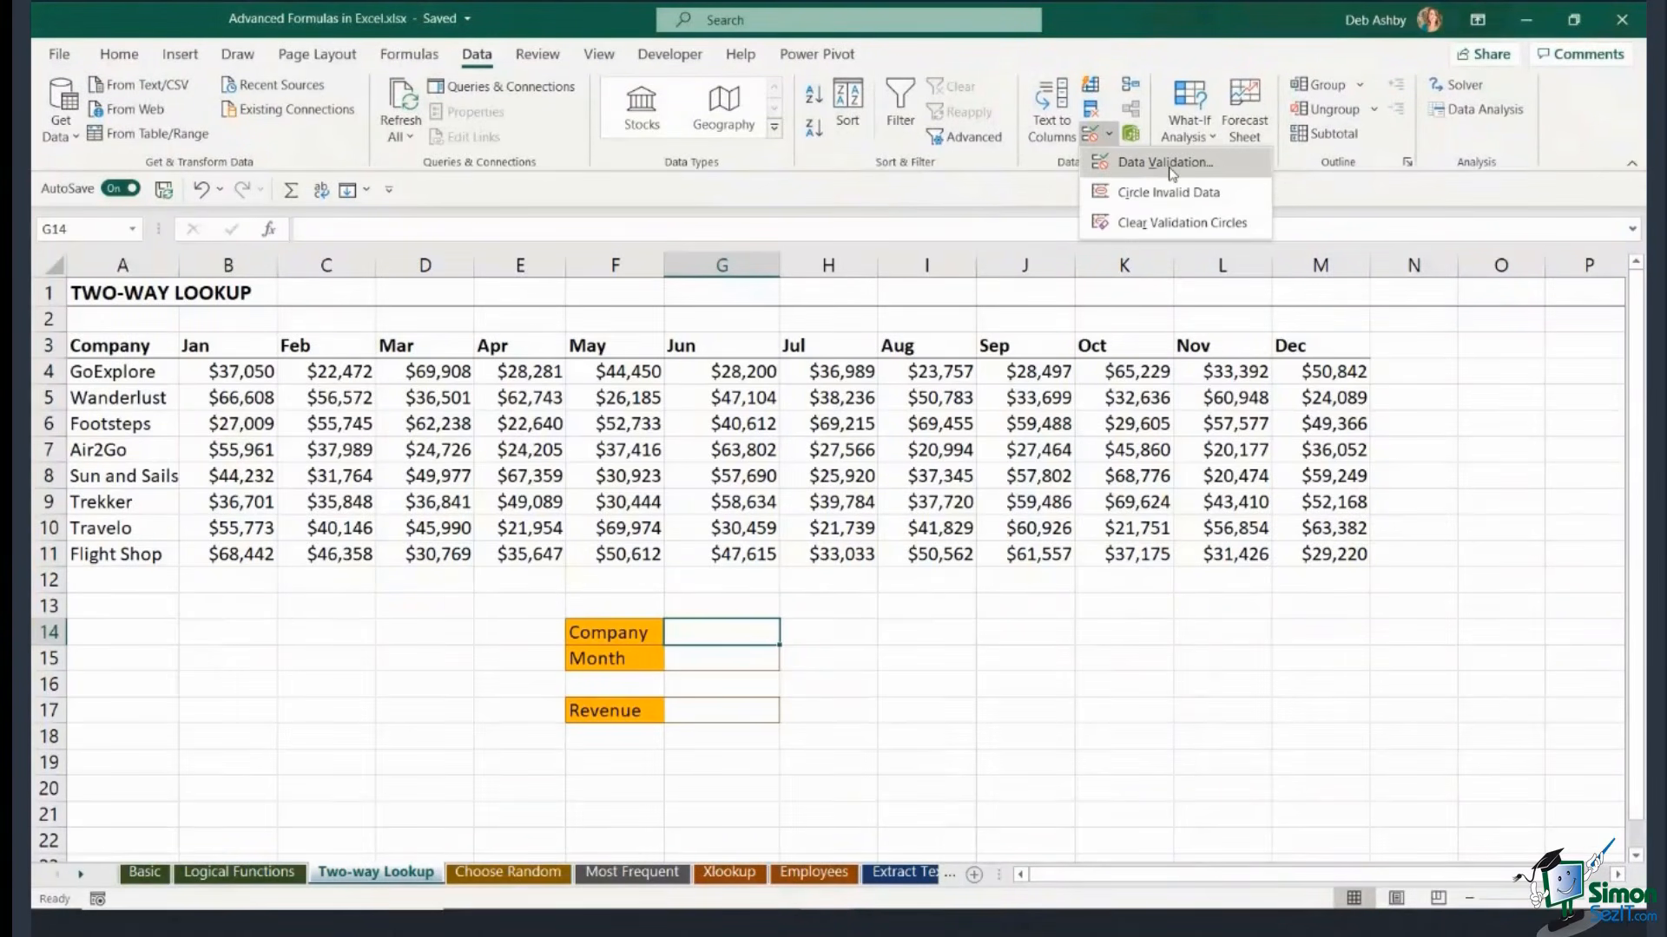
pyautogui.click(1165, 162)
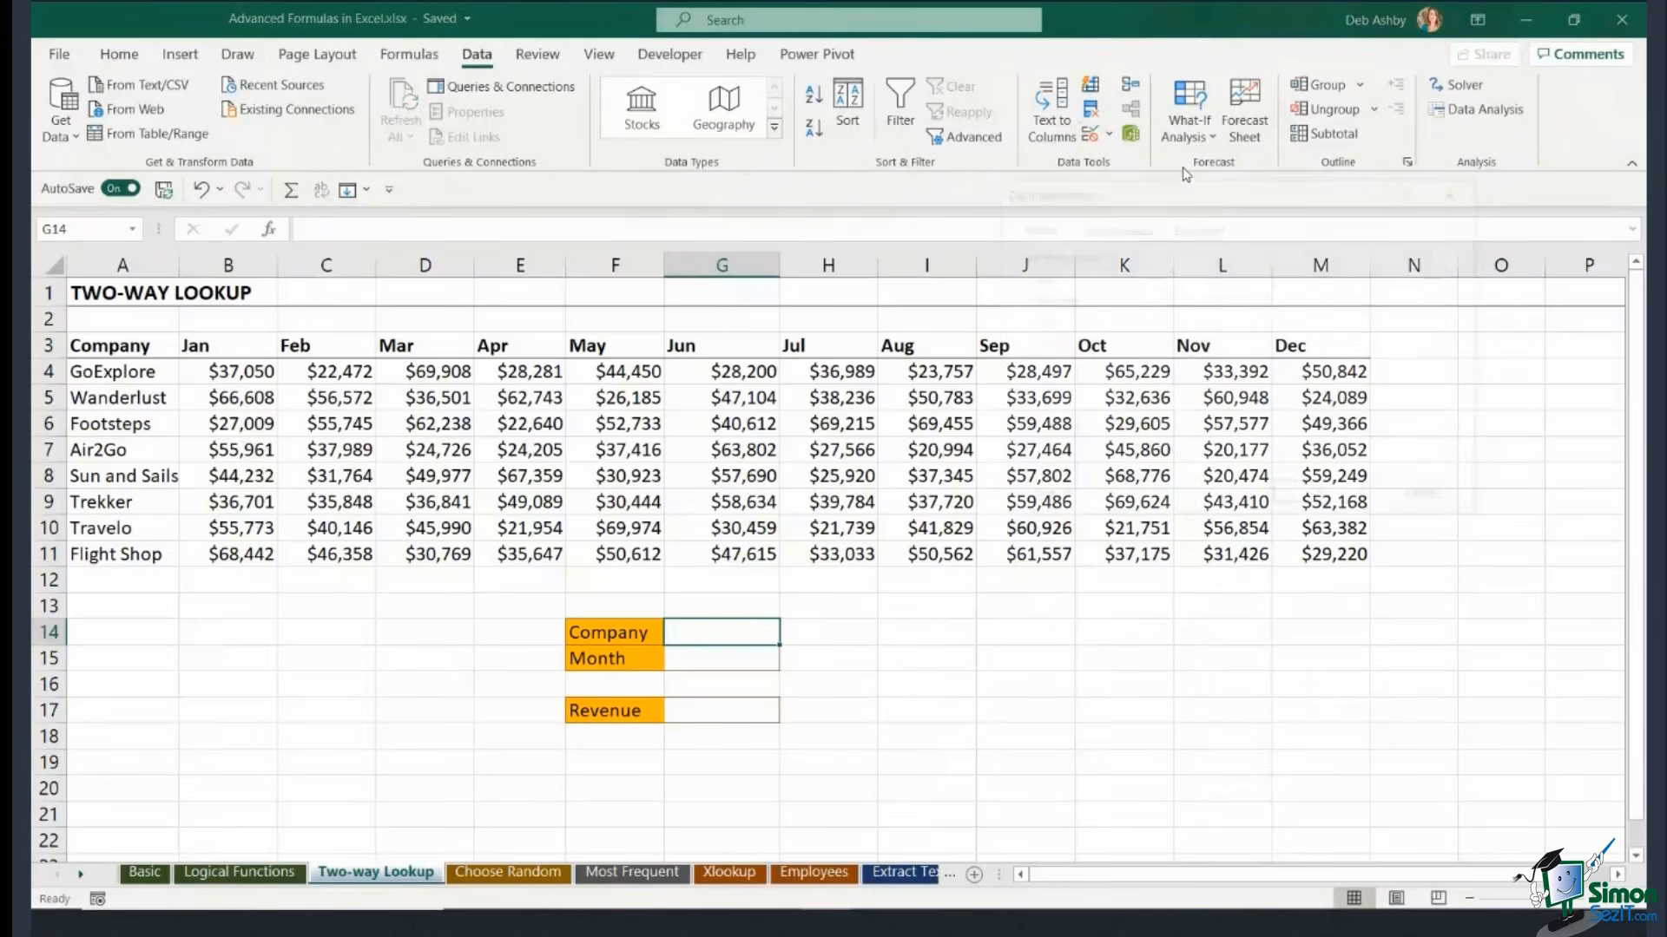
pyautogui.moveTo(1128, 188); pyautogui.dragTo(1129, 217)
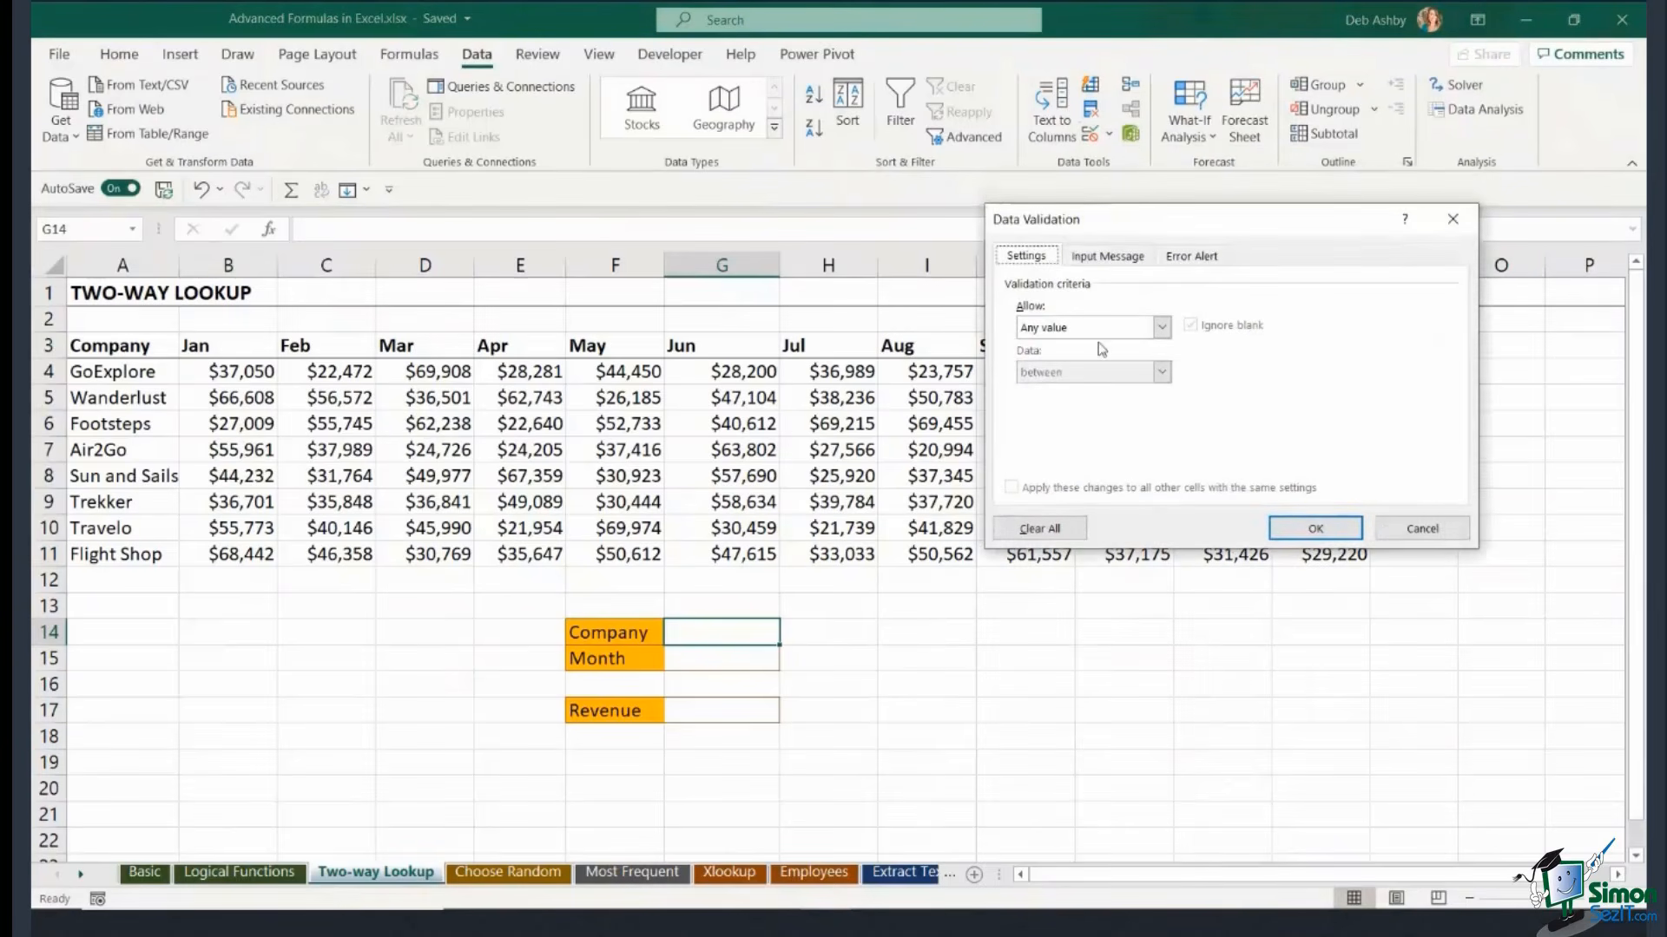
pyautogui.click(1161, 328)
pyautogui.click(1057, 392)
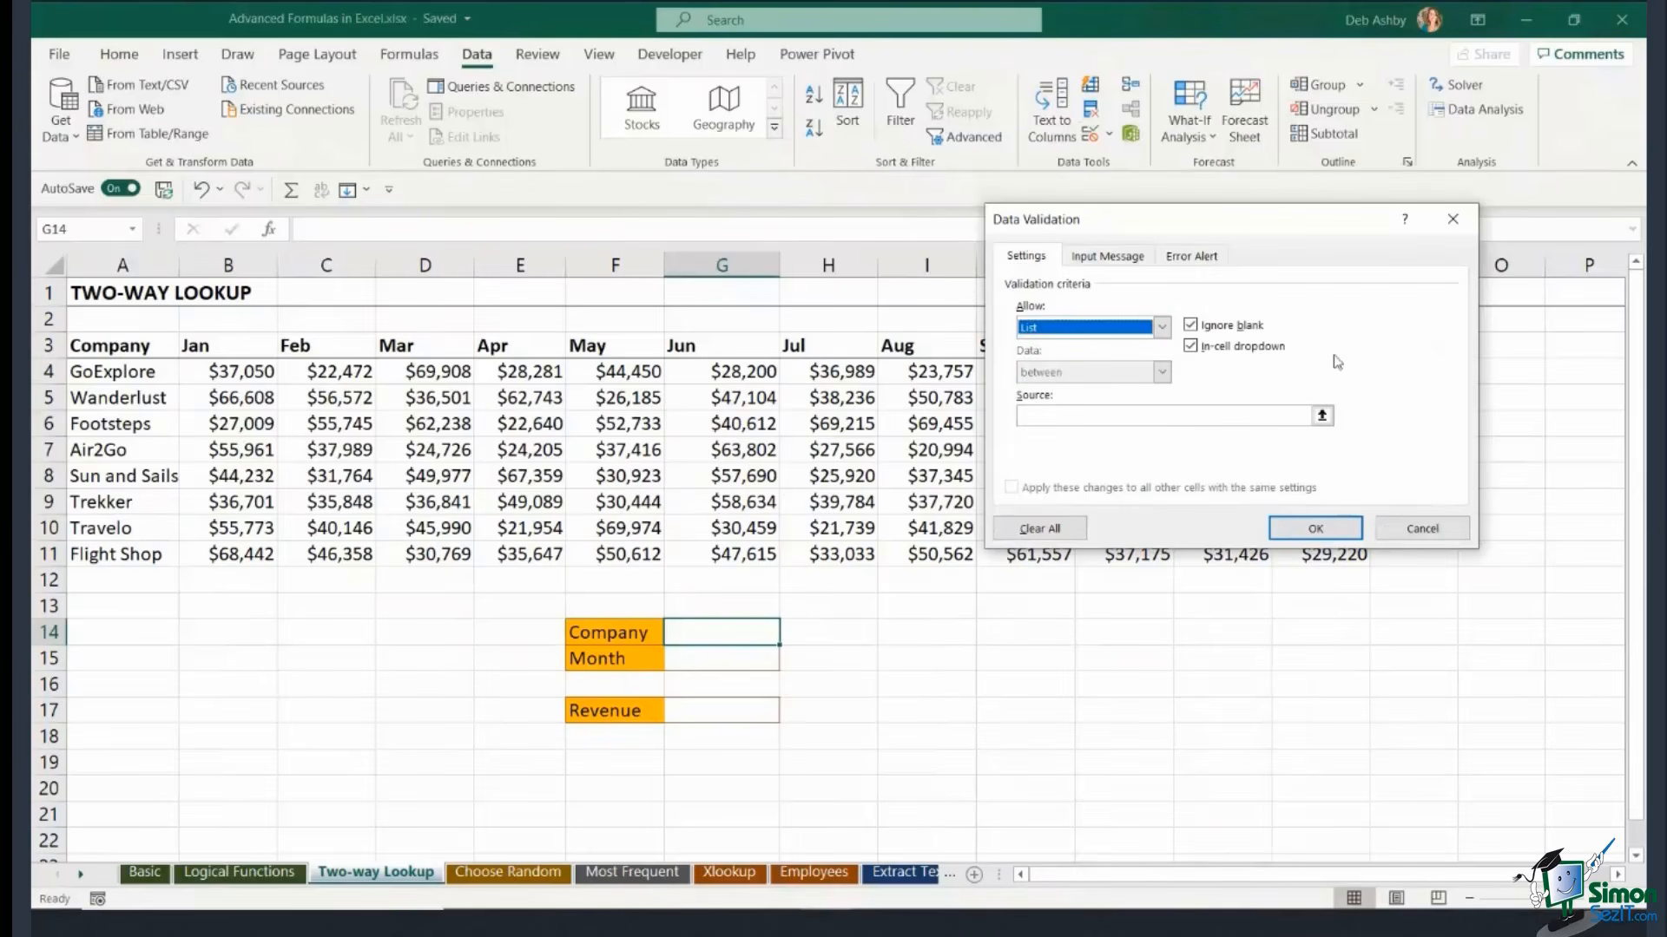
pyautogui.click(1322, 416)
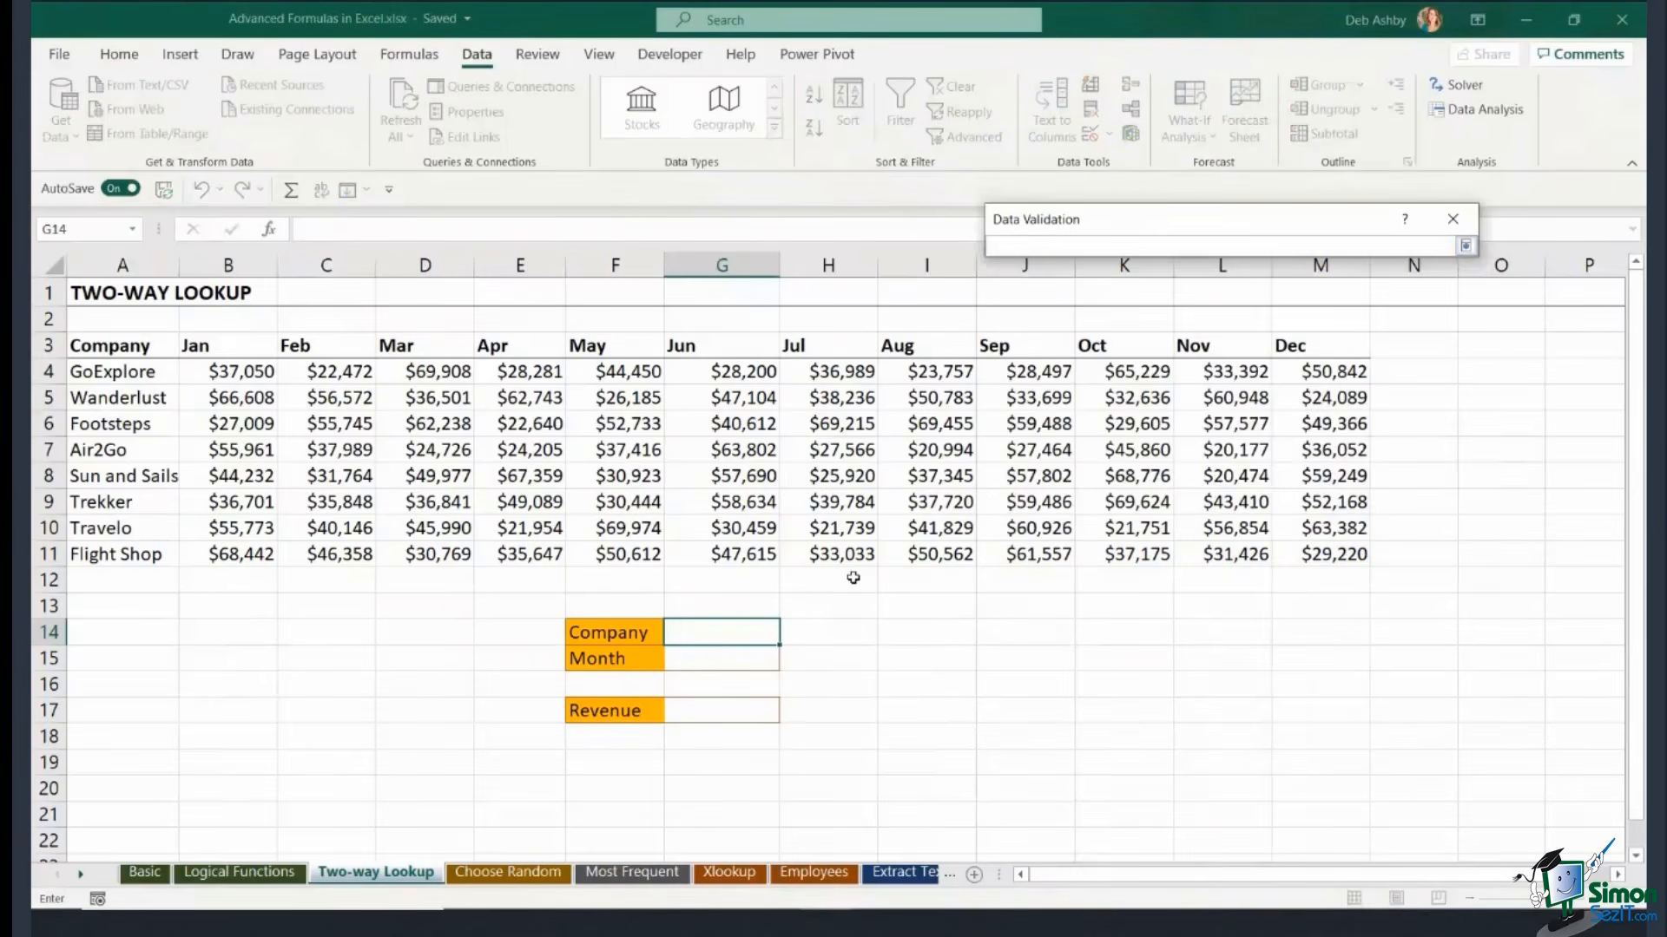
pyautogui.moveTo(155, 383); pyautogui.dragTo(141, 558)
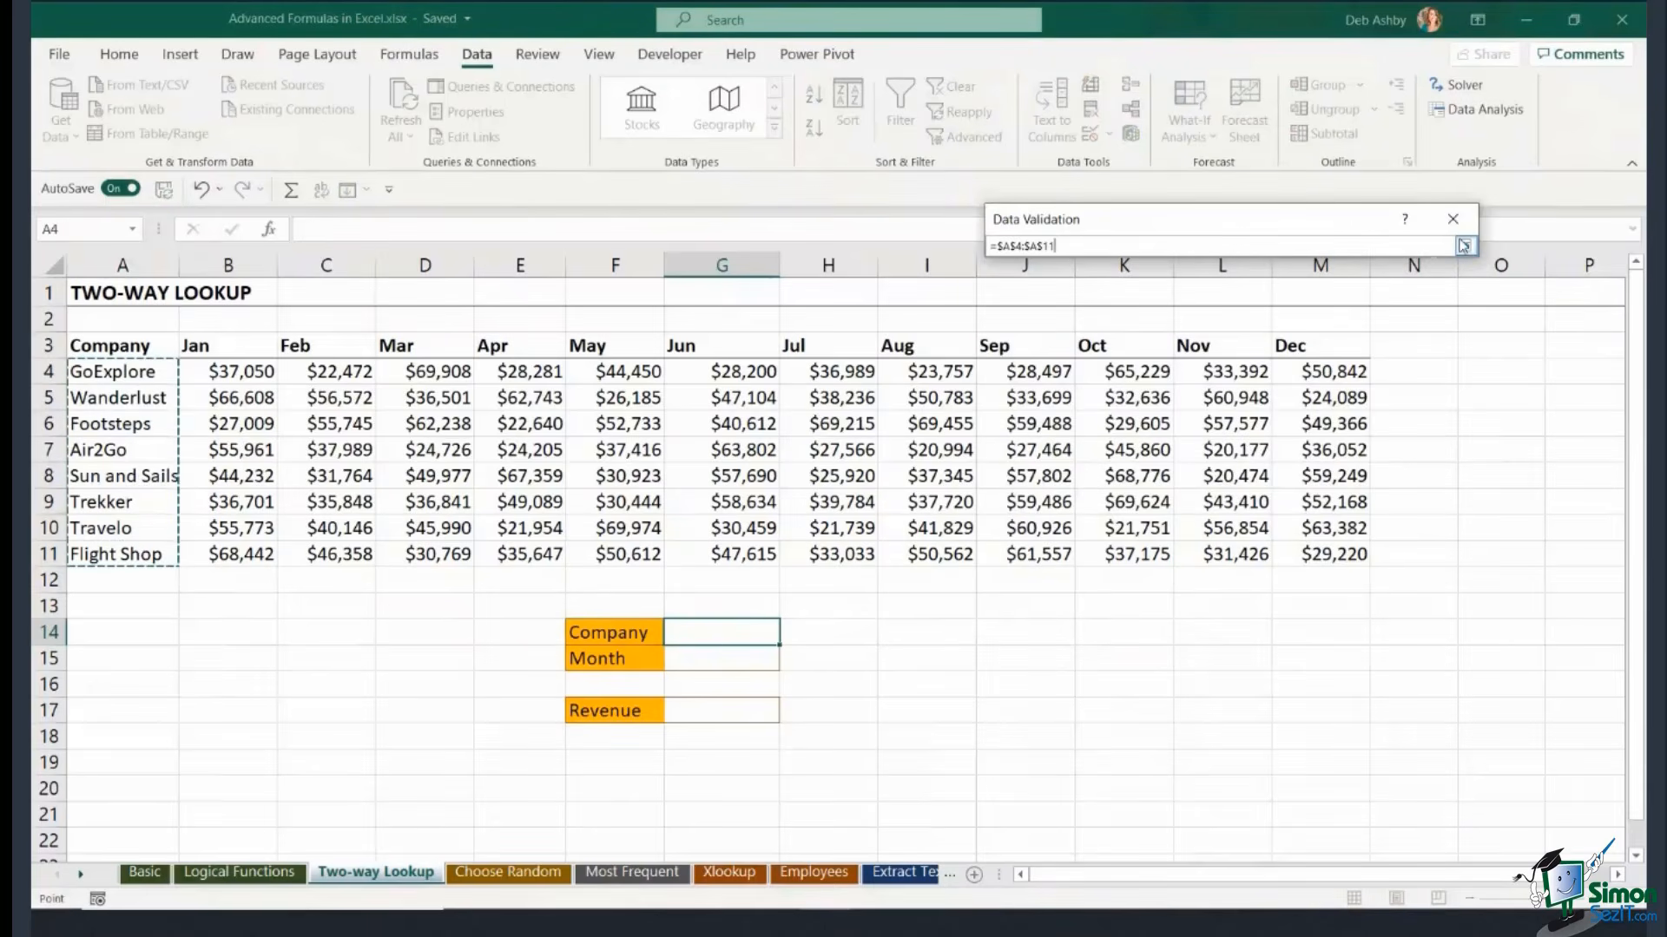
pyautogui.click(1465, 245)
pyautogui.click(1315, 528)
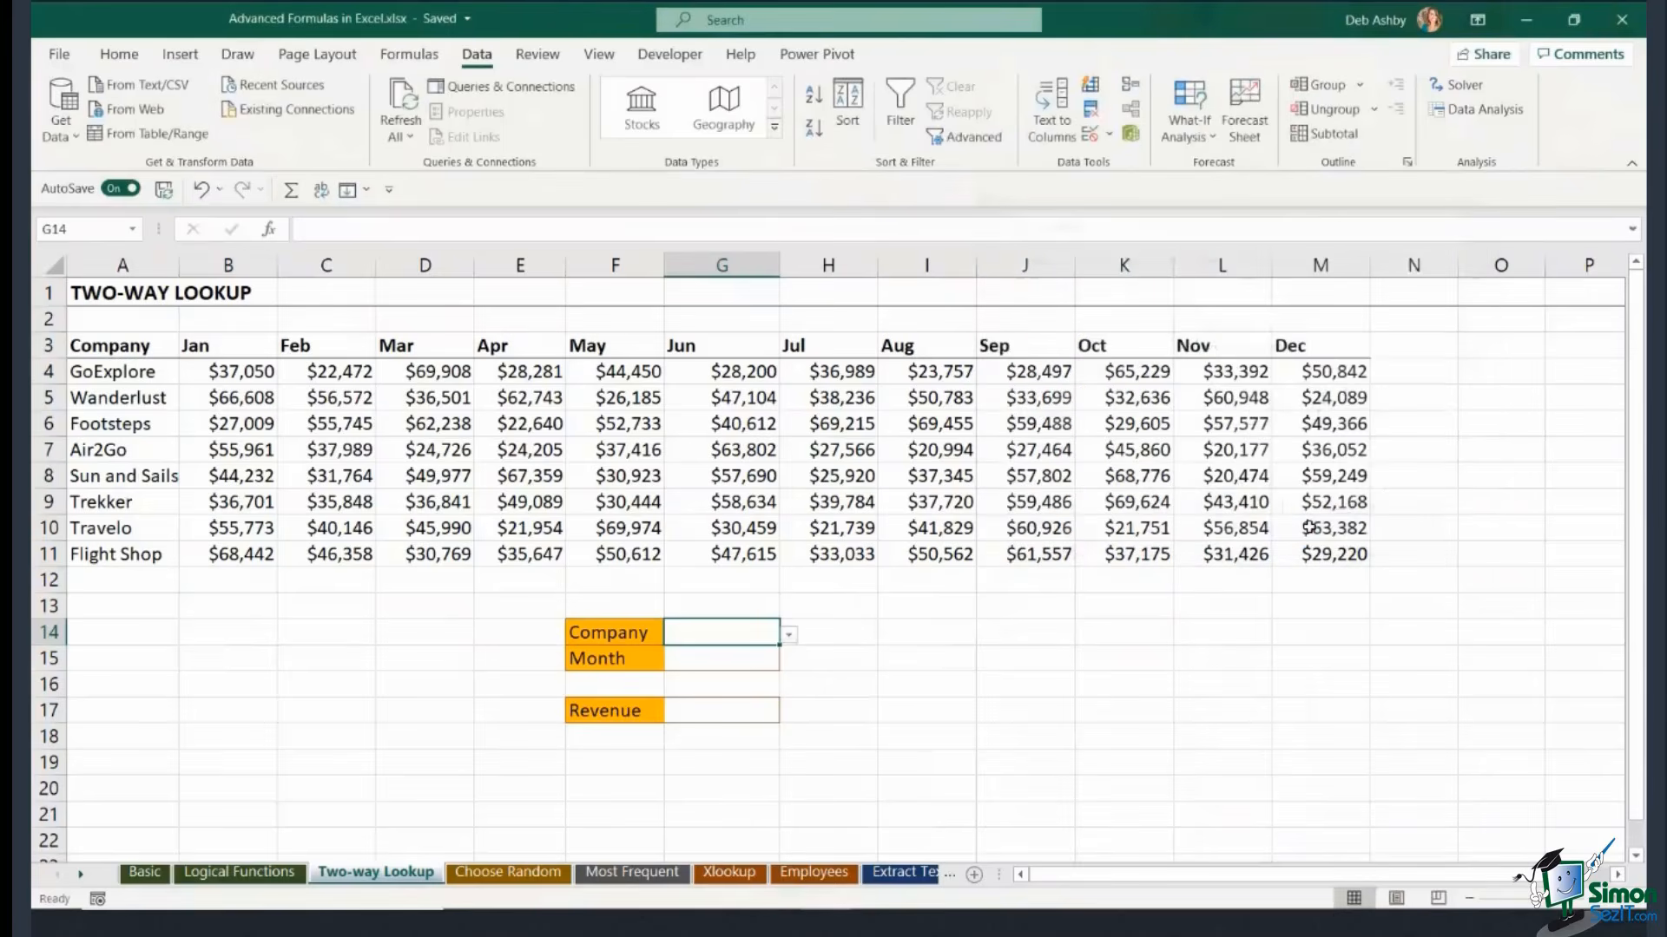
# Test the company drop-down in G14 with Wanderlust and Sun and Sails, and leave Footsteps selected.
pyautogui.click(789, 640)
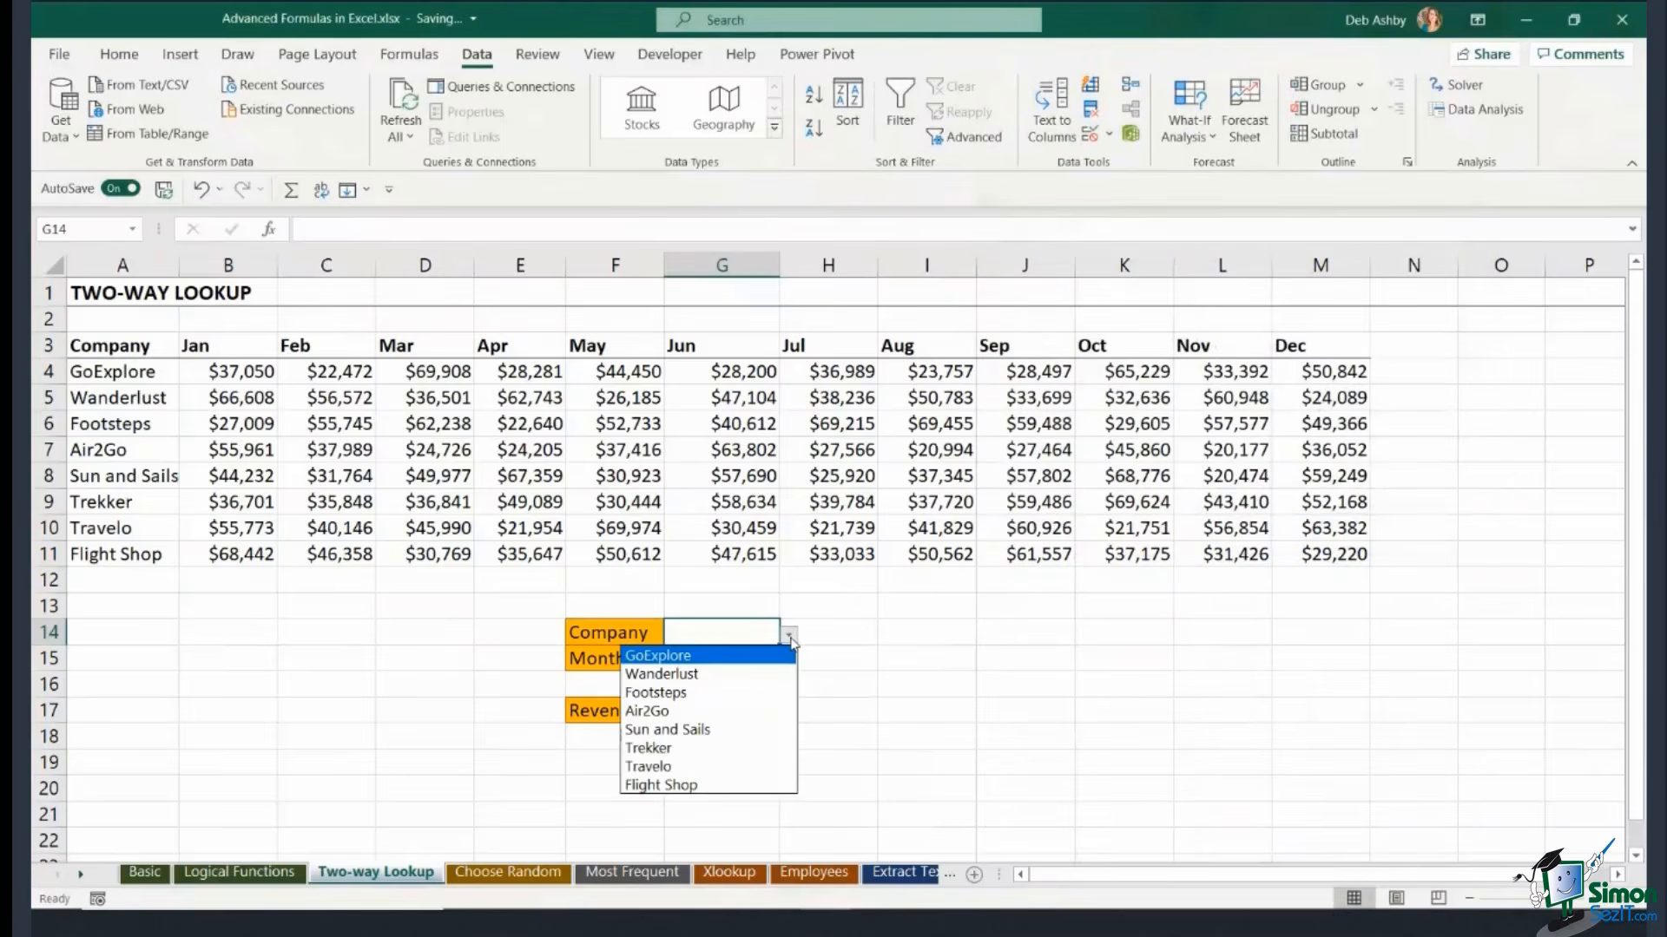
pyautogui.click(694, 675)
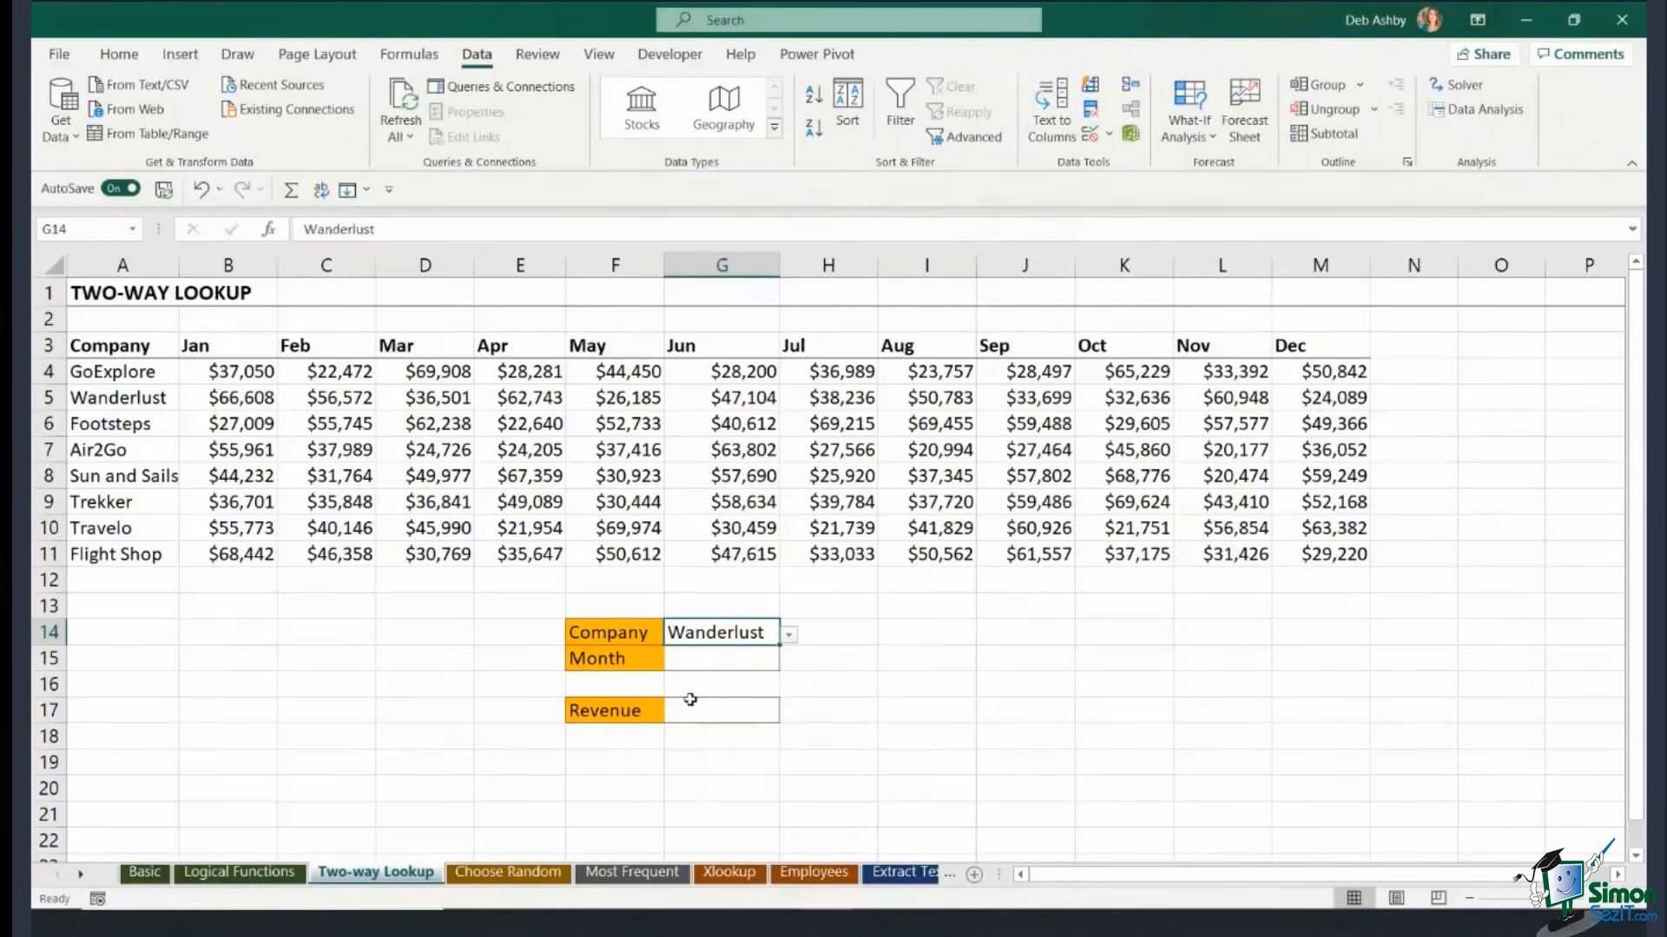
pyautogui.click(789, 635)
pyautogui.click(686, 729)
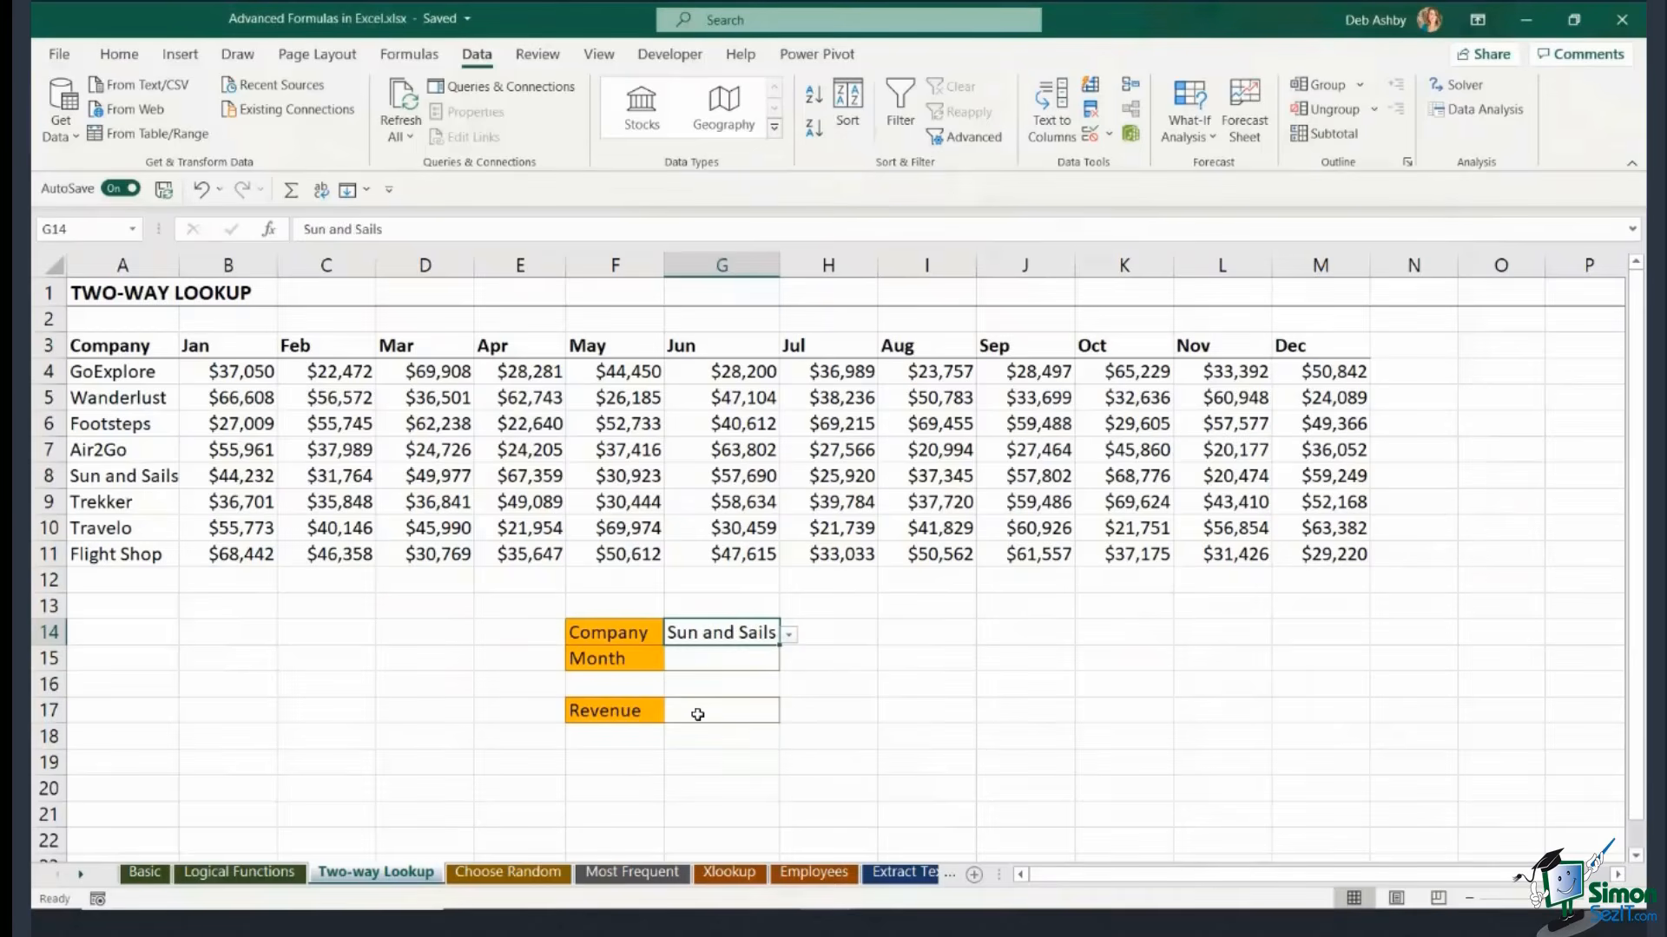
pyautogui.click(788, 634)
pyautogui.click(686, 688)
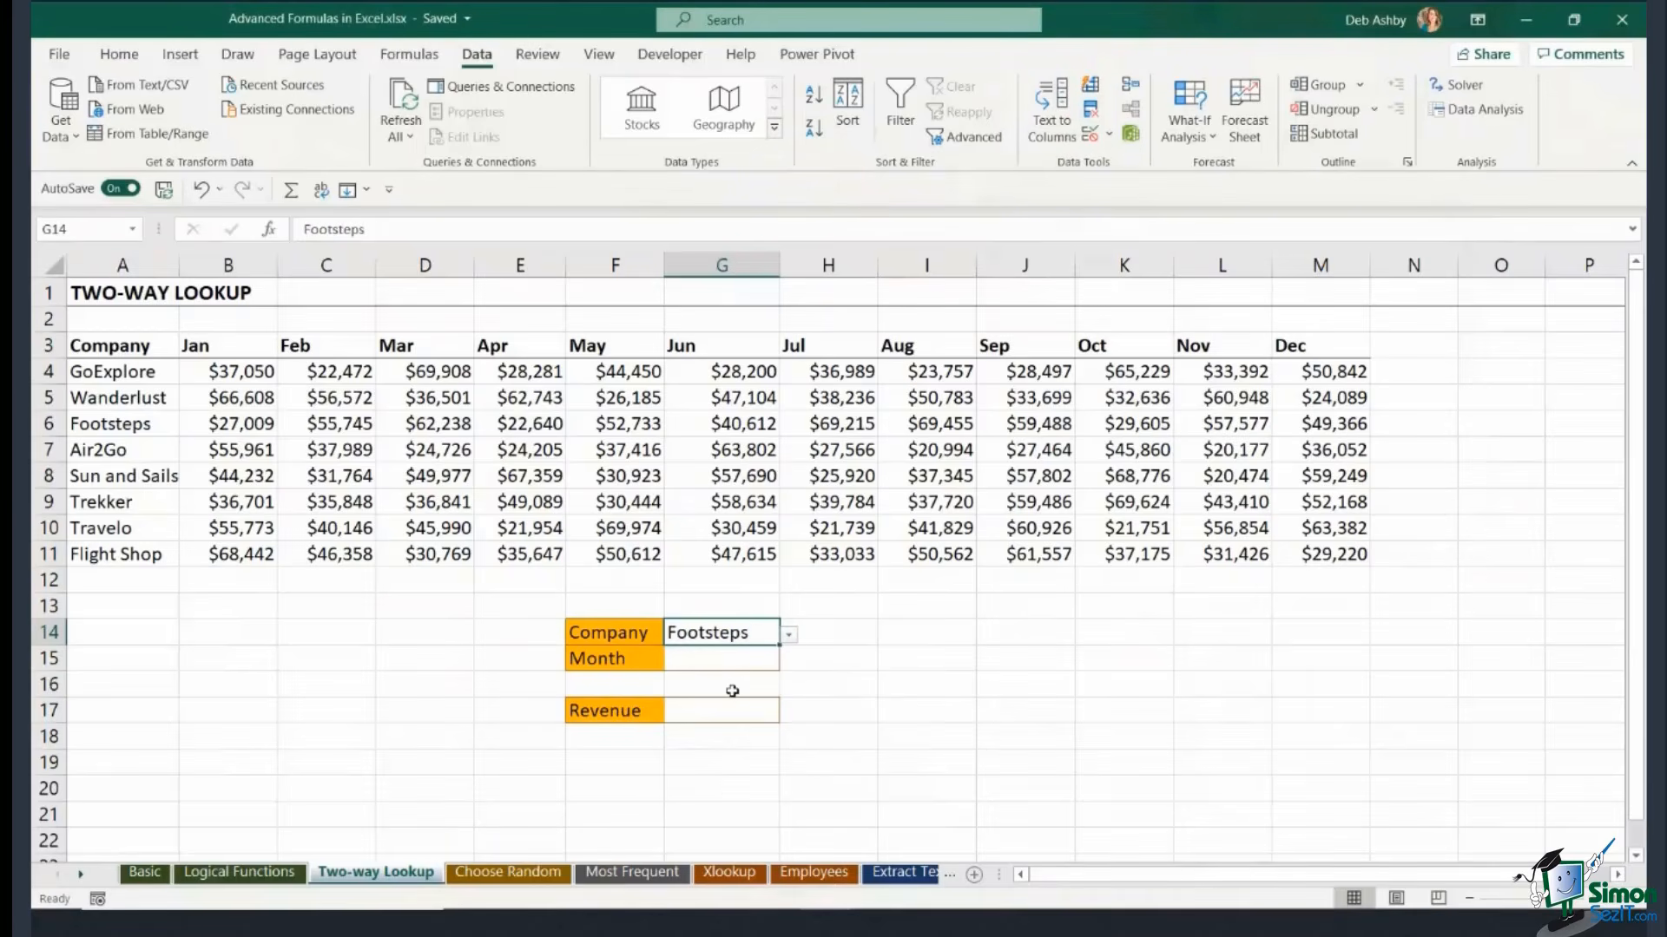
# Add list data validation to the Month cell G15, using the month headers in =$B$3:$M$3 as the source.
pyautogui.click(706, 662)
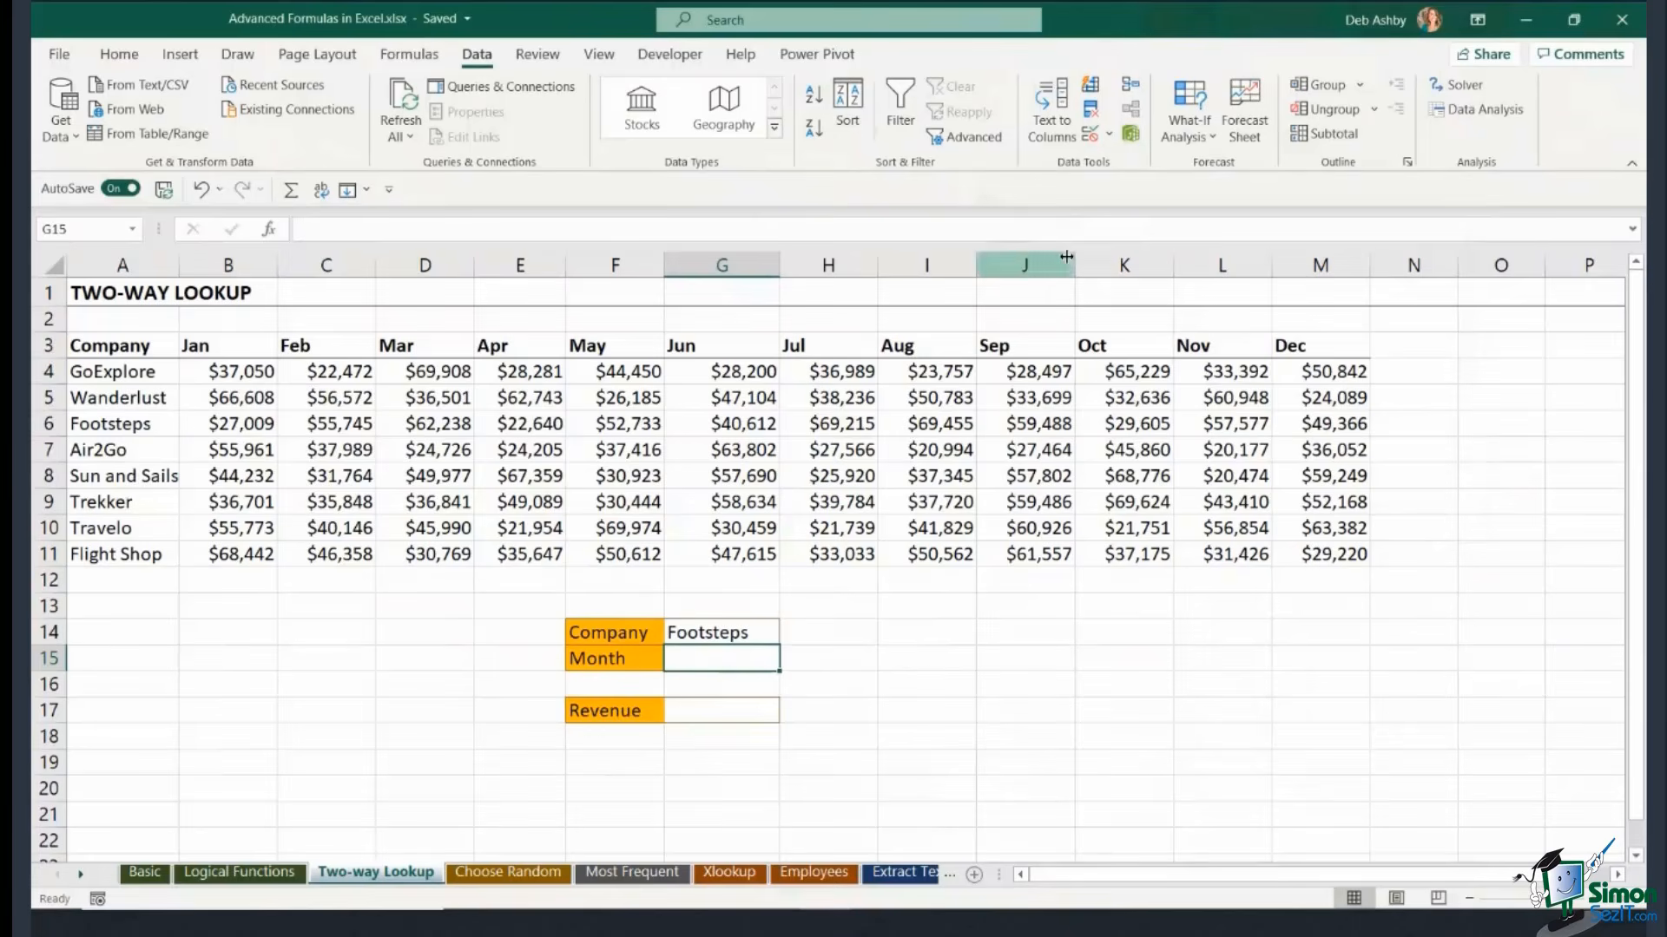
pyautogui.click(1110, 136)
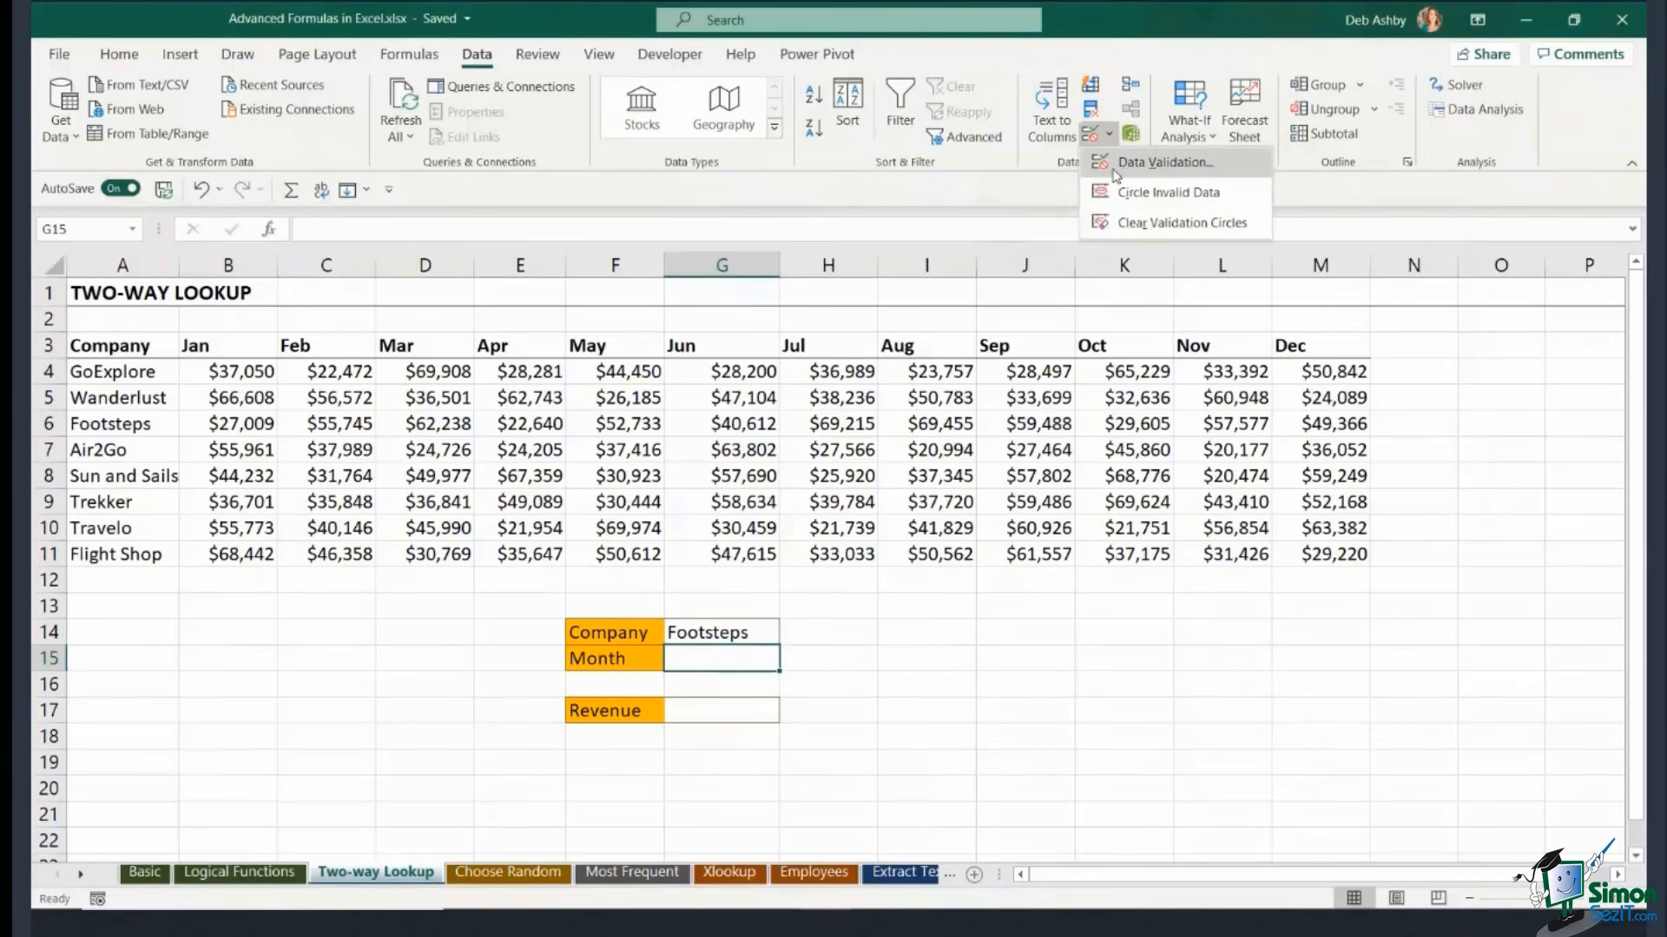
pyautogui.click(1115, 165)
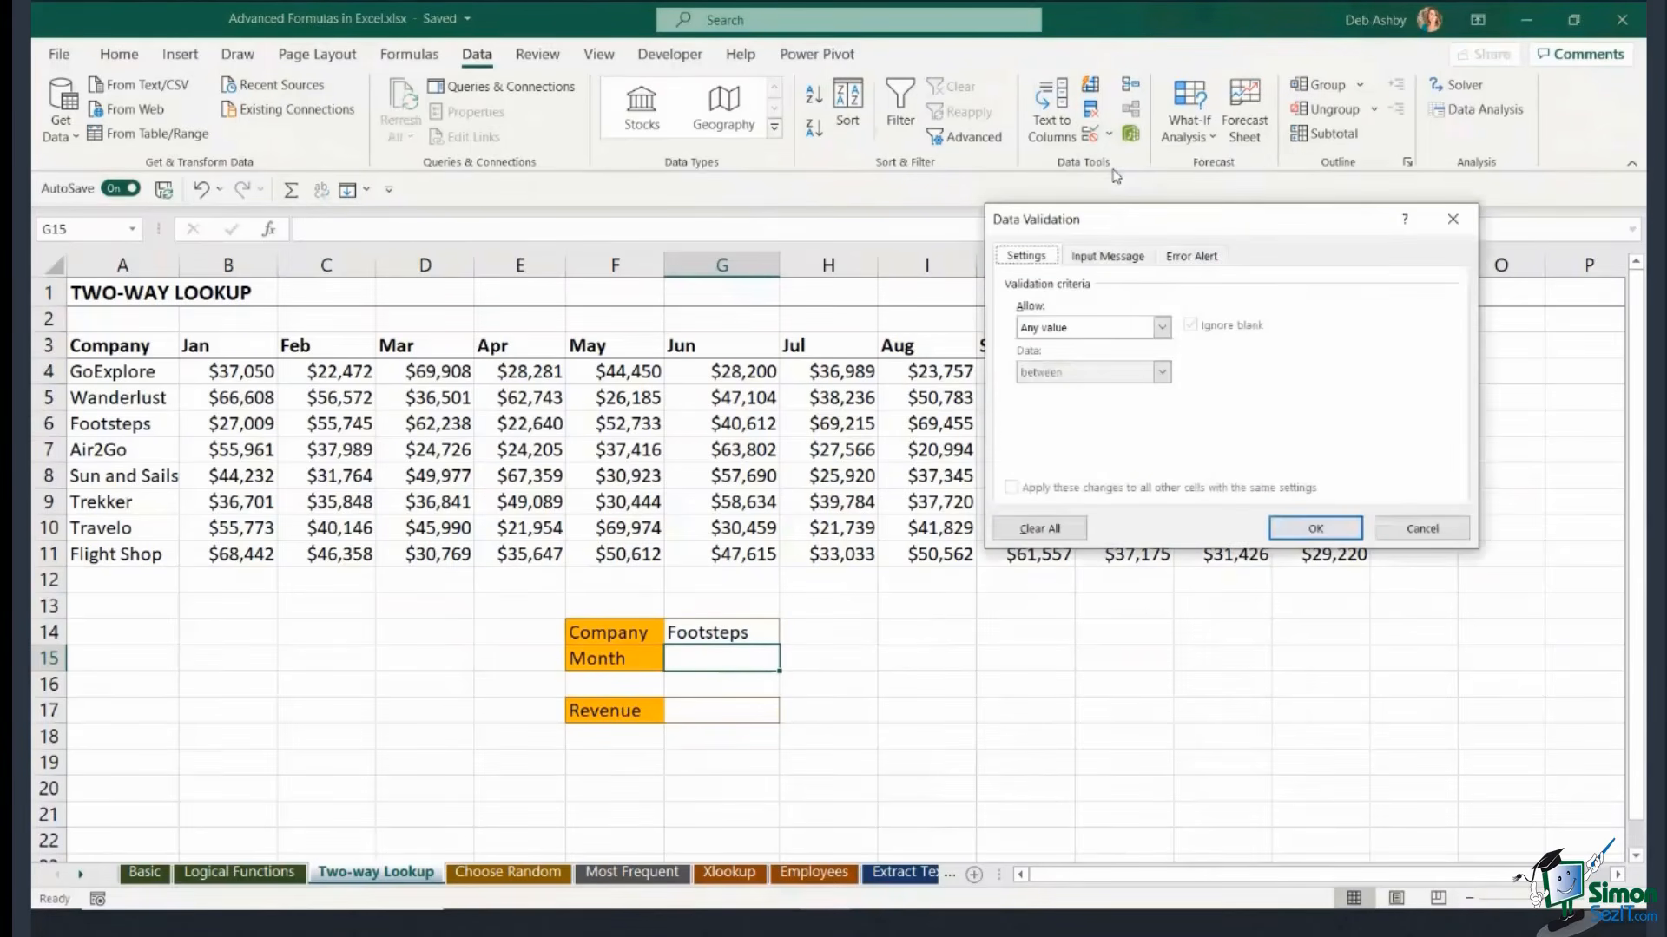
pyautogui.click(1160, 327)
pyautogui.click(1086, 383)
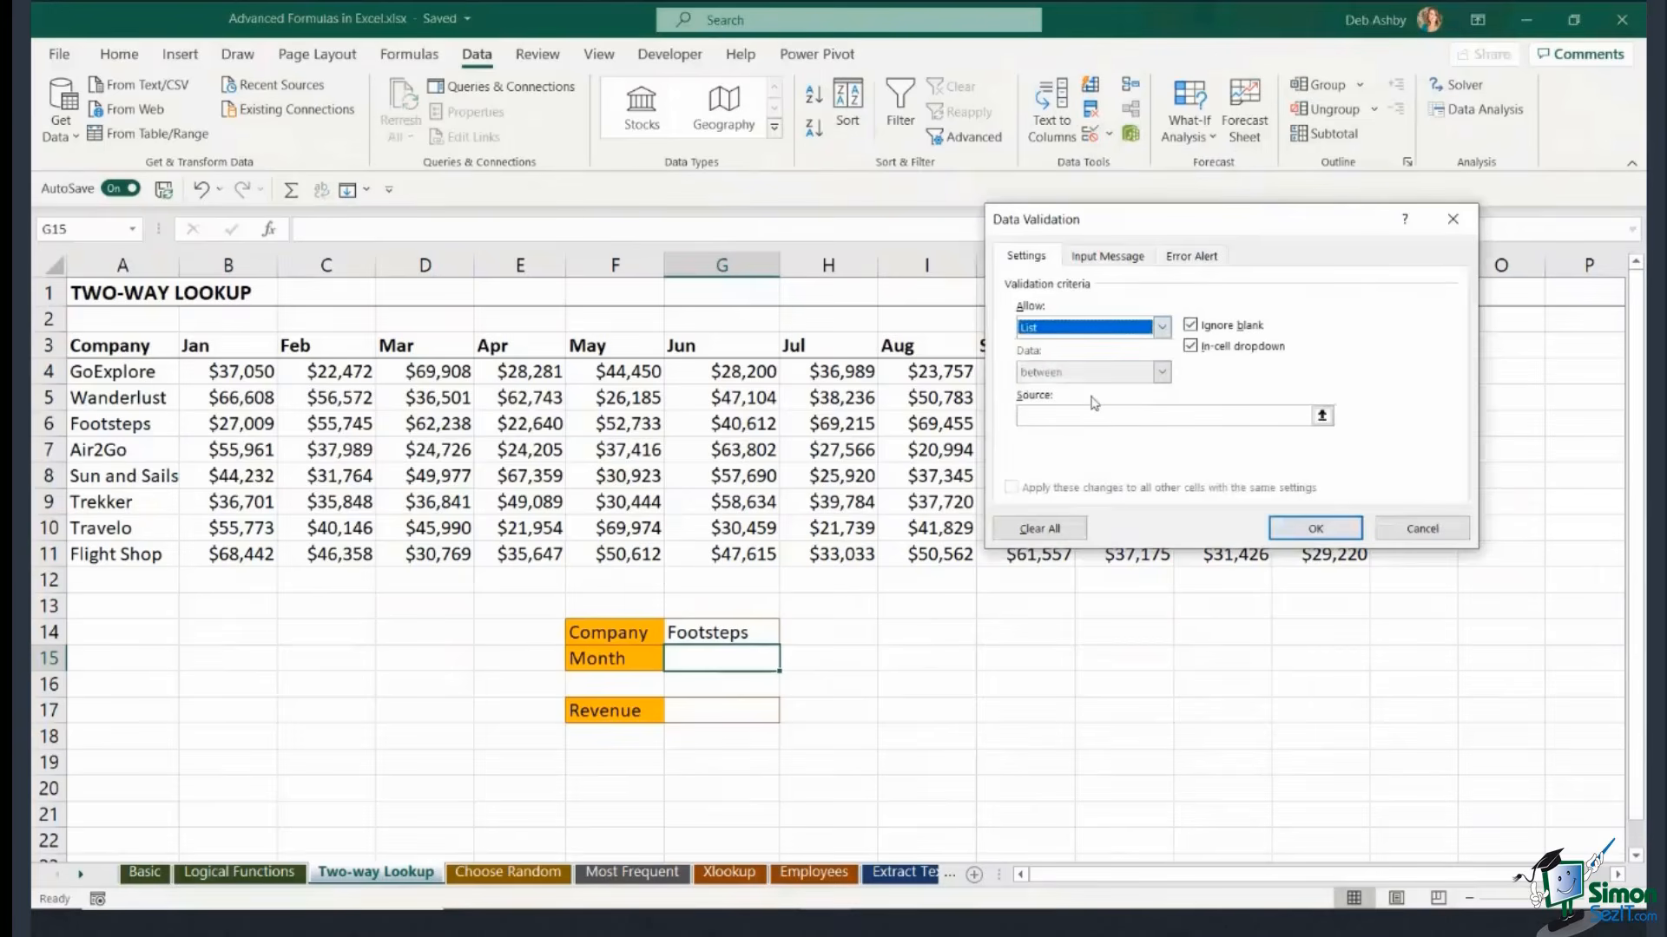
pyautogui.click(1321, 415)
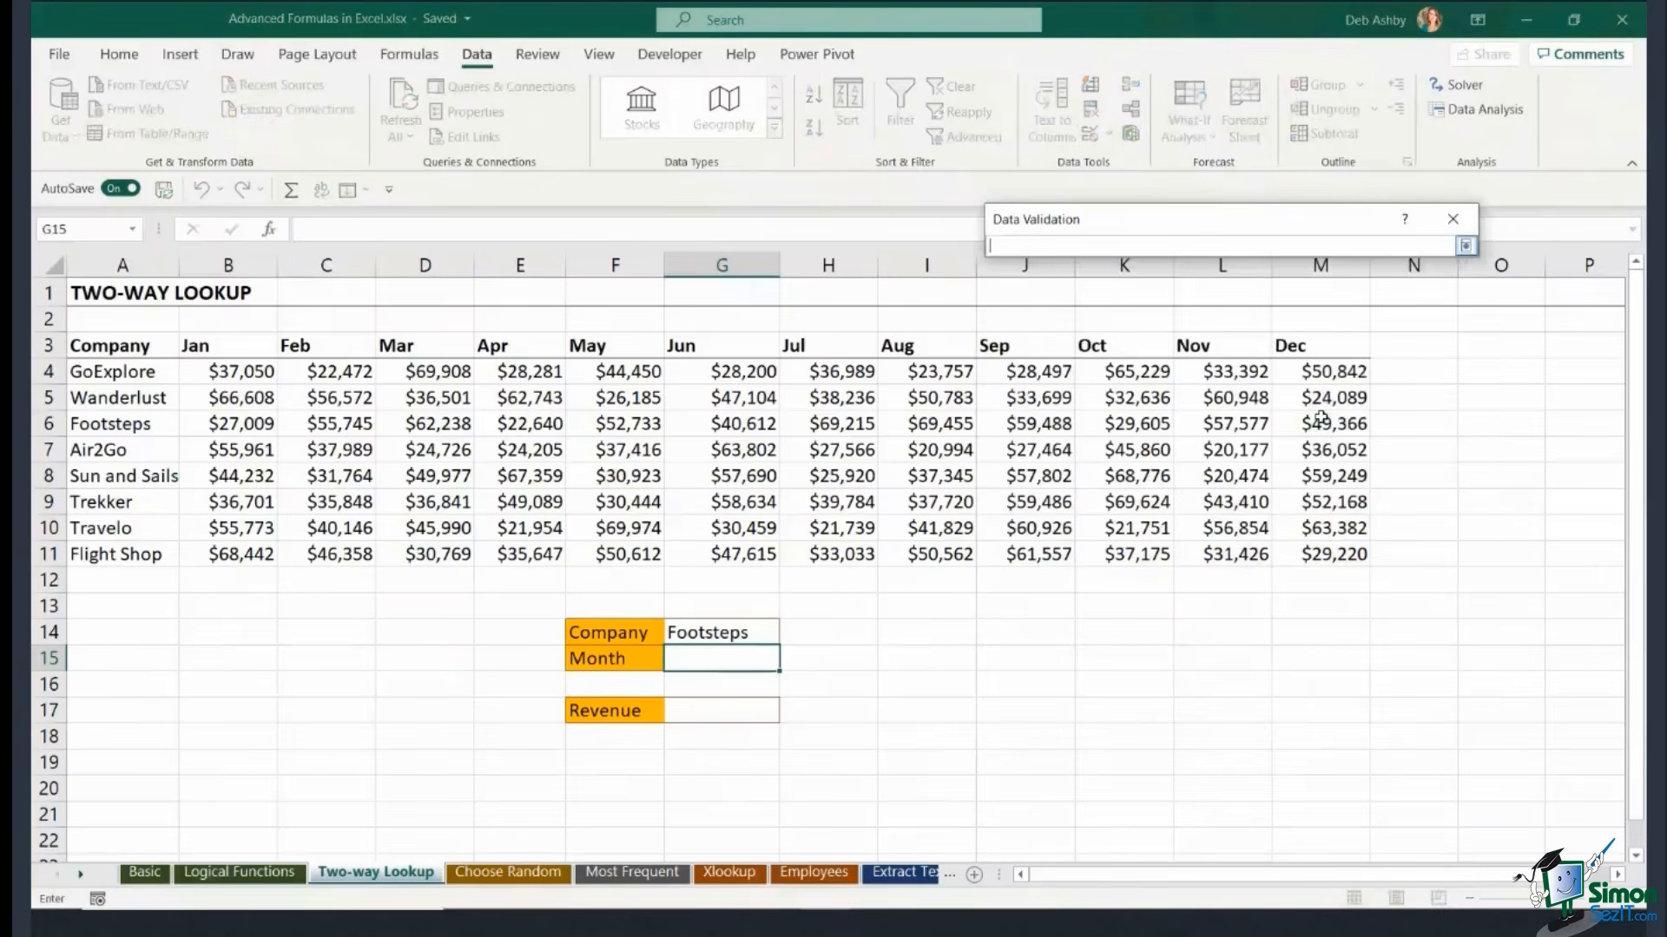
pyautogui.moveTo(187, 345); pyautogui.dragTo(1354, 345)
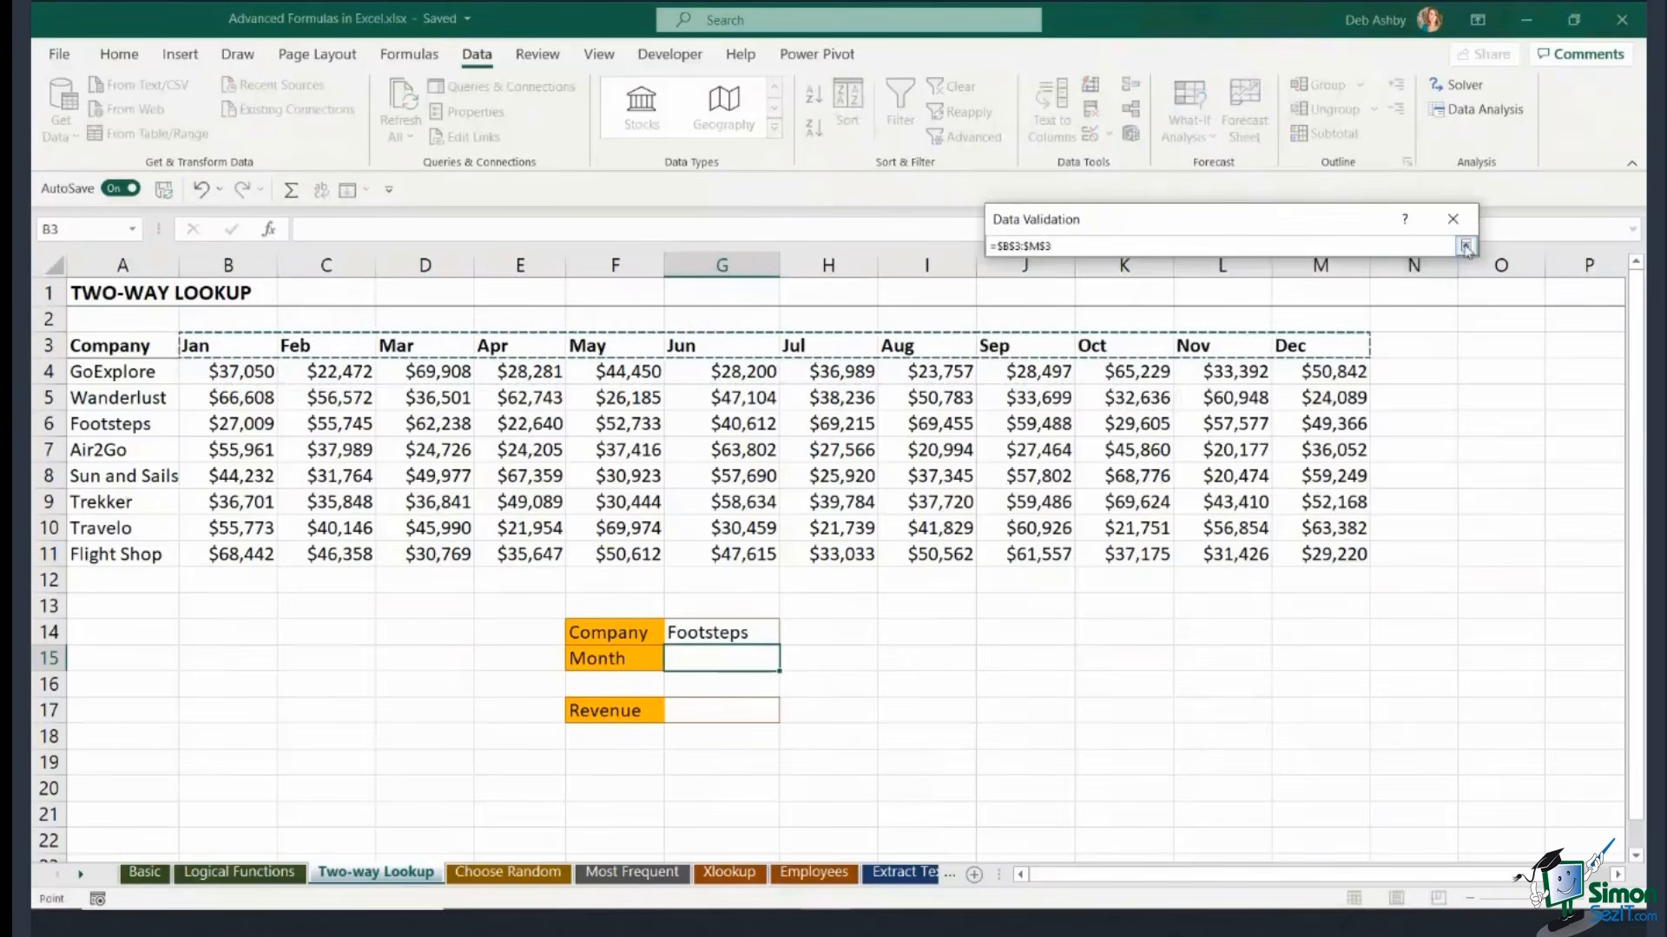
pyautogui.click(1465, 246)
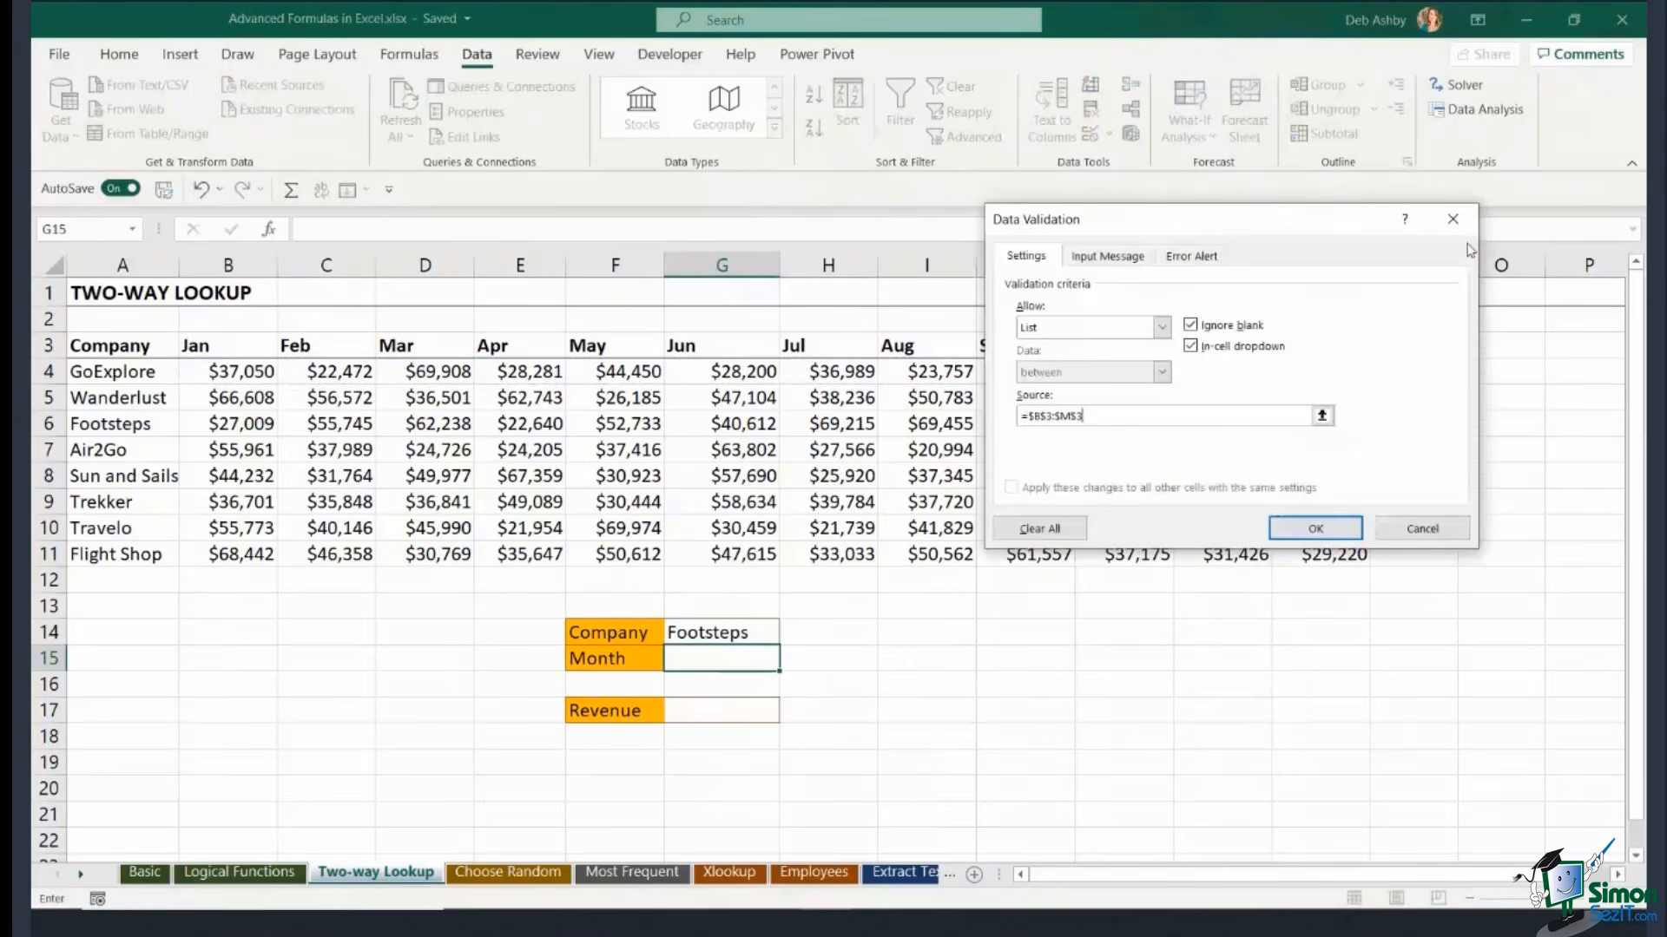
pyautogui.click(1315, 529)
# Choose Apr from the month drop-down list in G15.
pyautogui.click(787, 661)
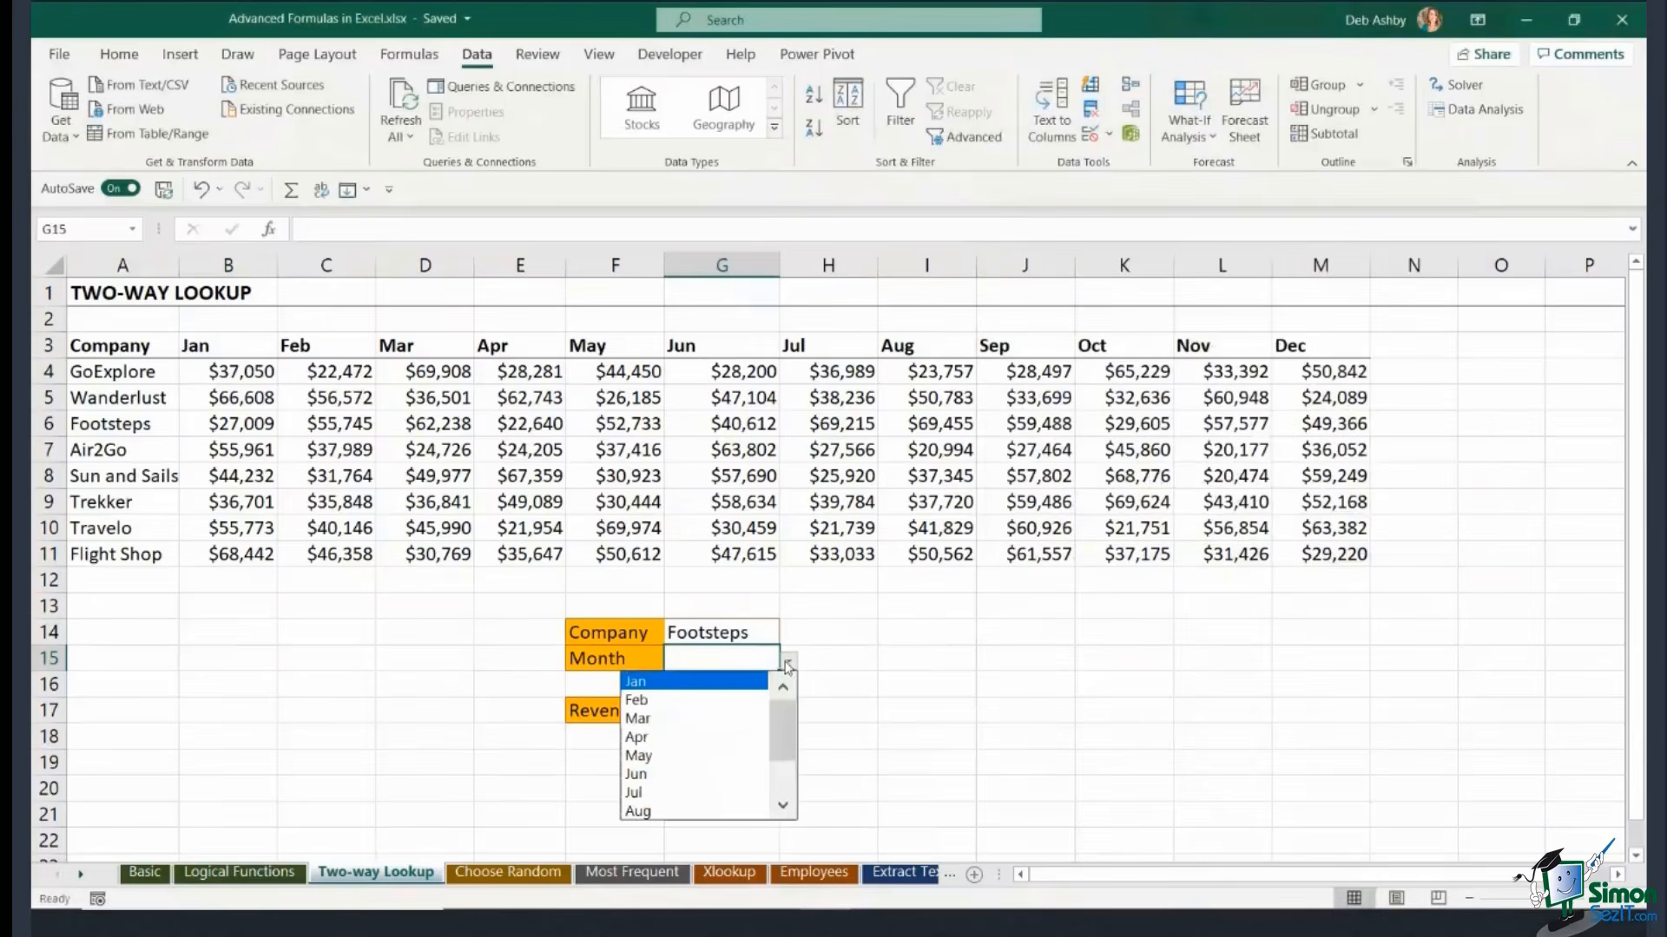
pyautogui.click(660, 737)
pyautogui.click(1050, 682)
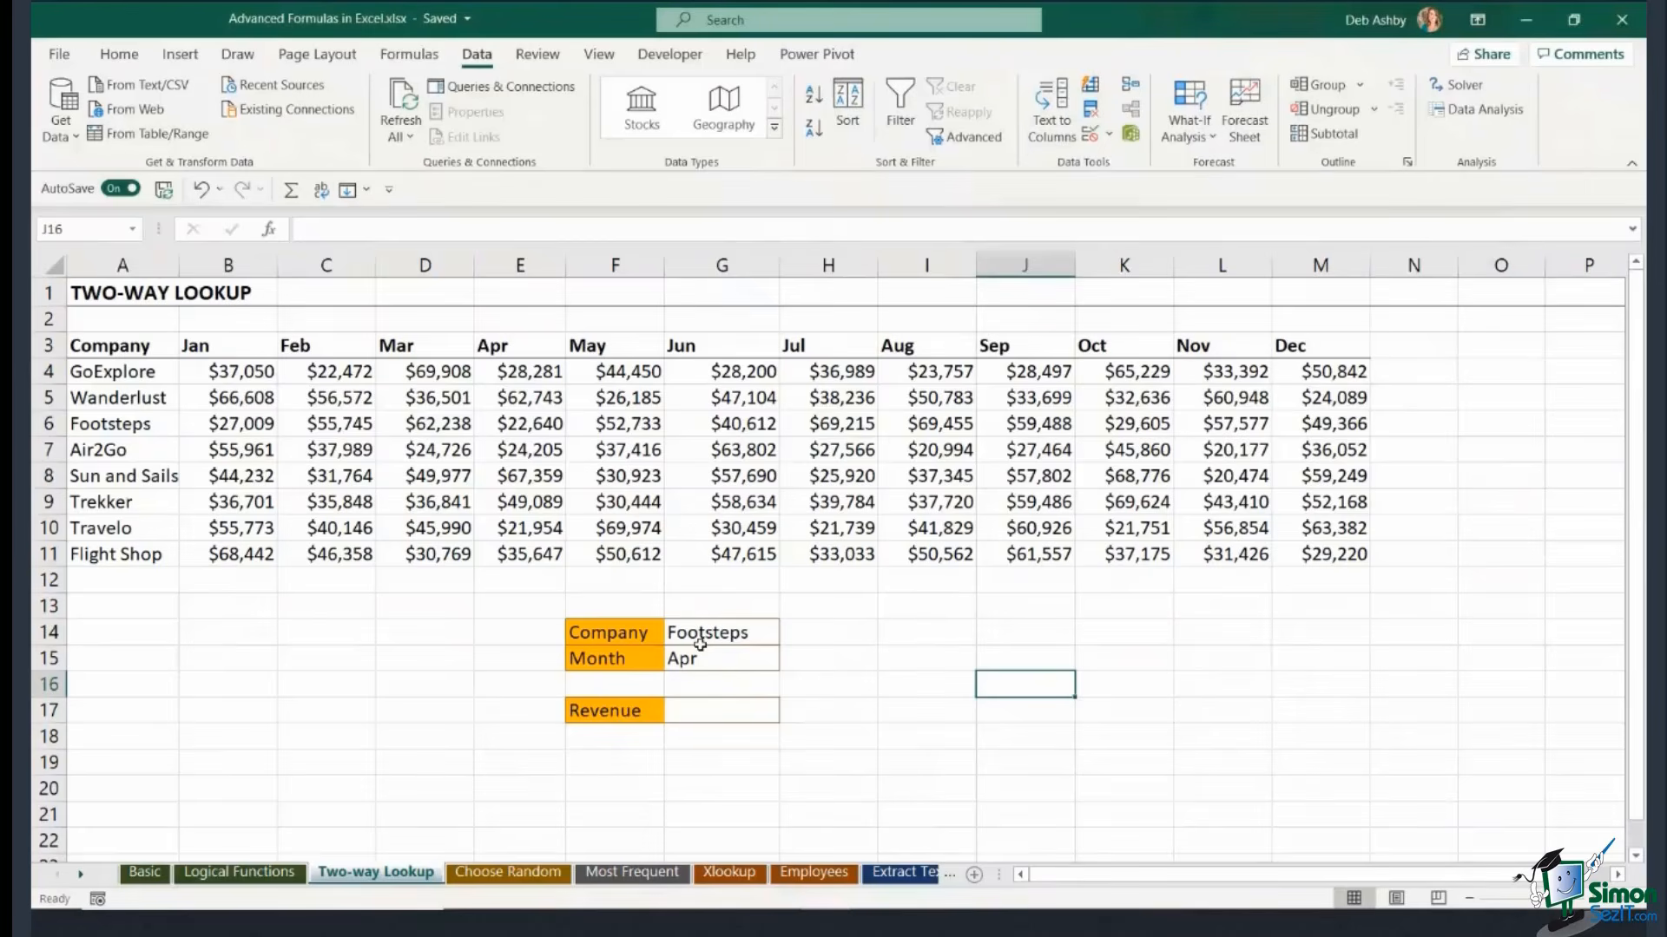
# Start an INDEX formula in the Revenue cell G17 with the revenue figures B4:M11 as the array.
pyautogui.click(694, 710)
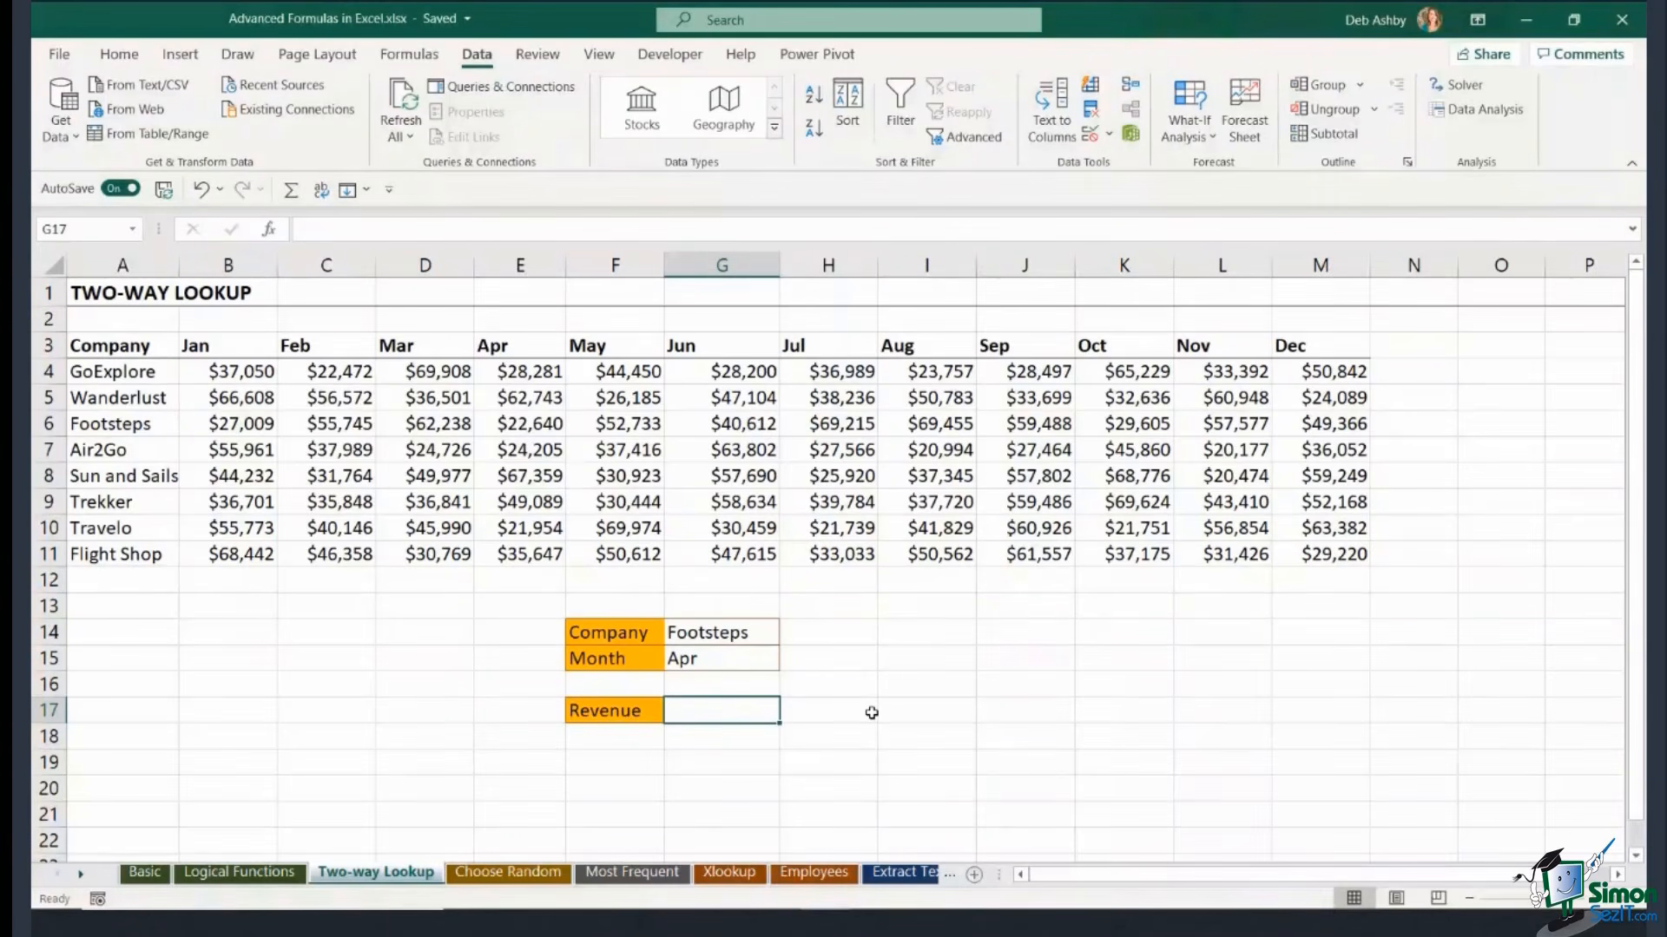
pyautogui.write('=INDE')
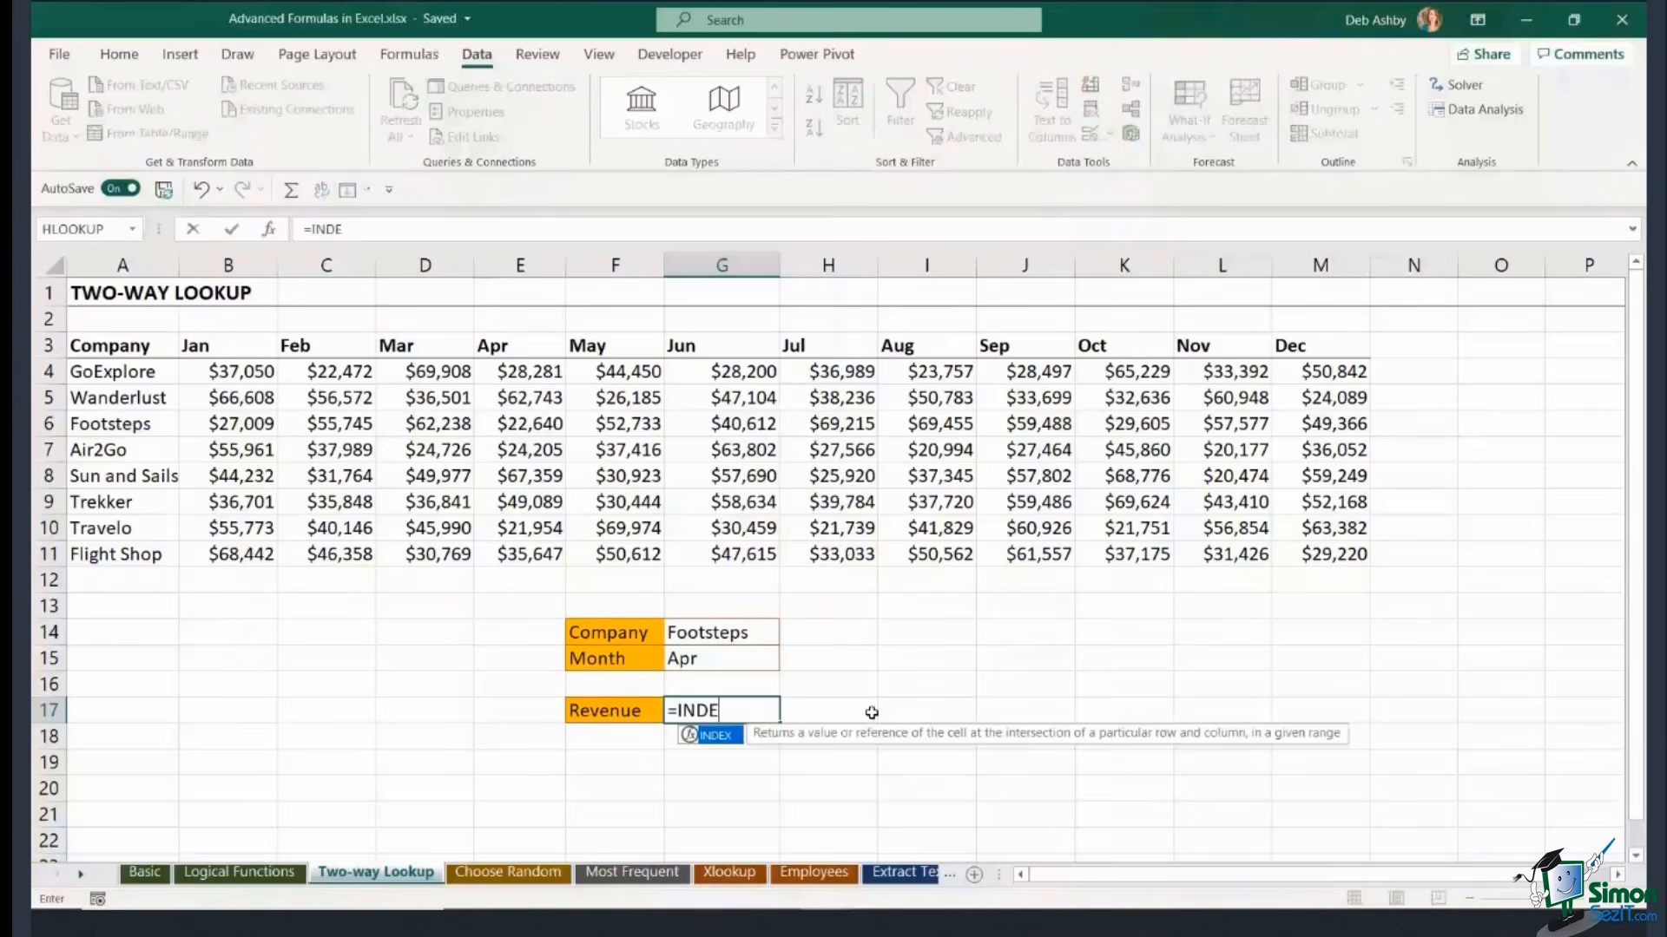
pyautogui.write('X(')
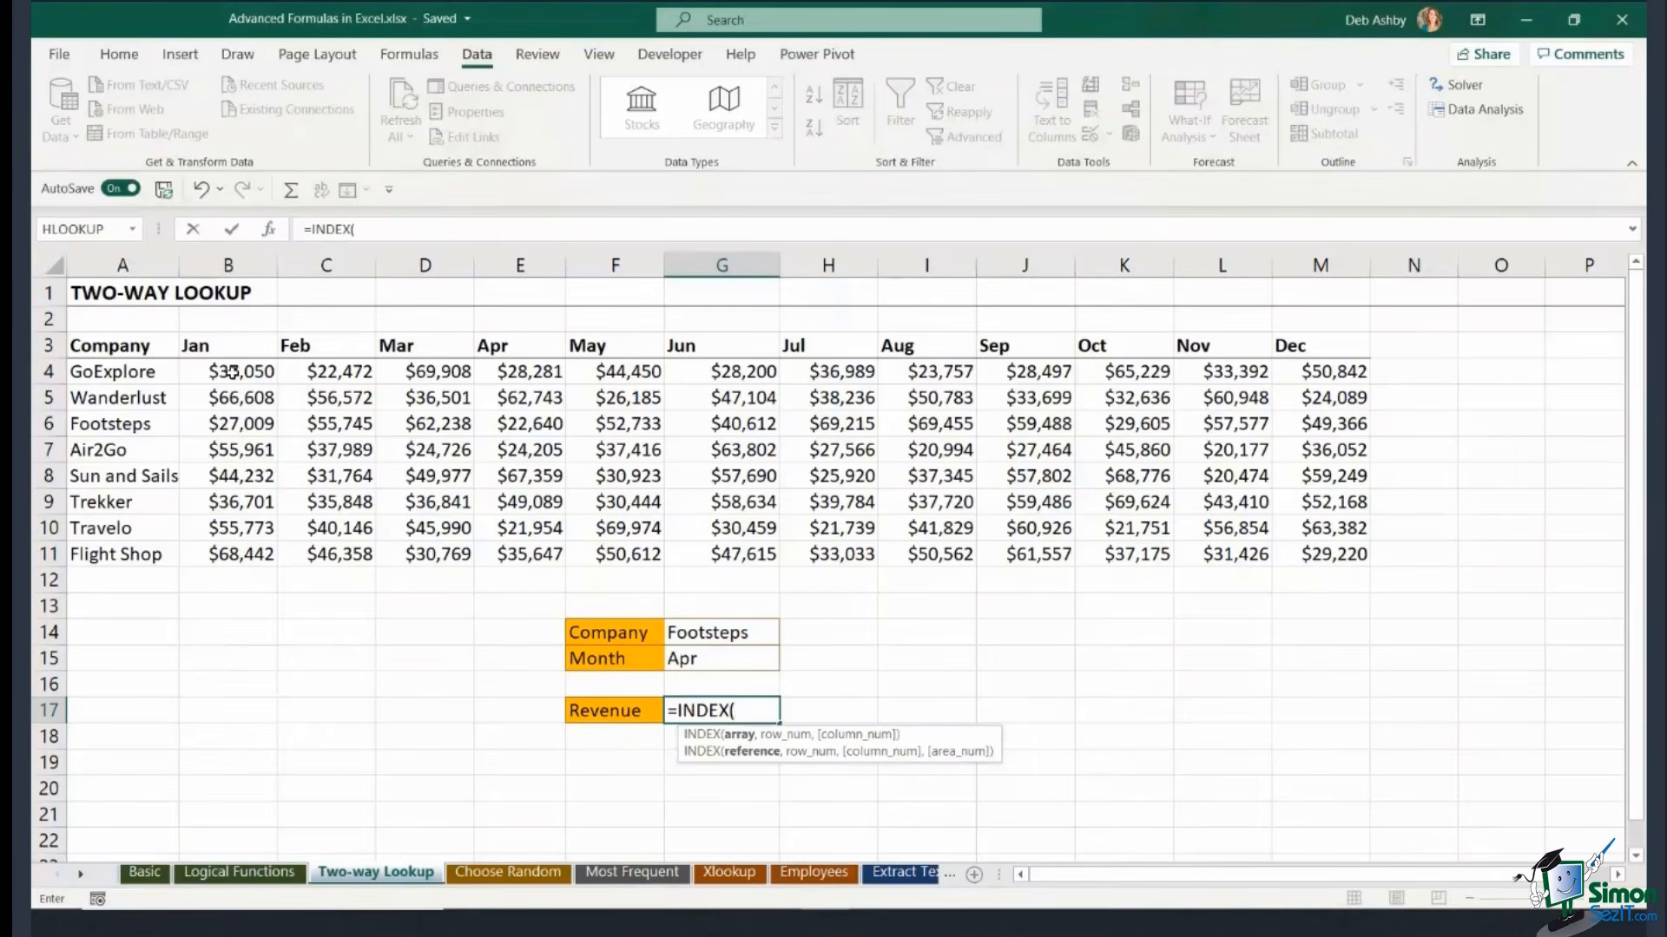
pyautogui.moveTo(227, 372); pyautogui.dragTo(1363, 557)
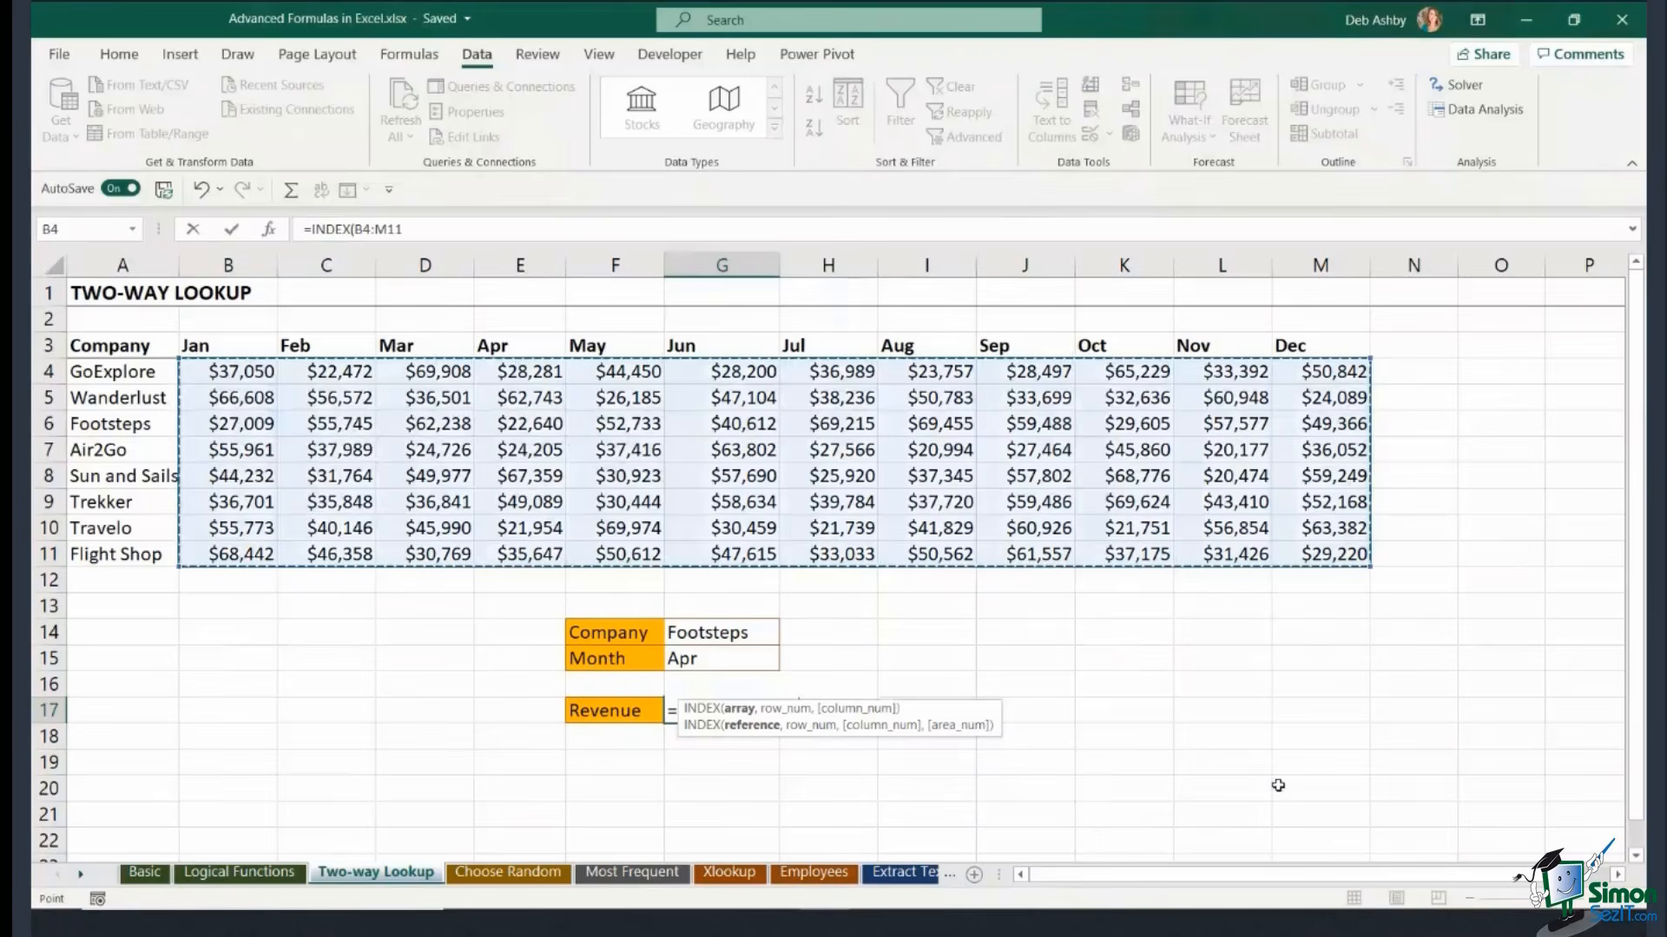
pyautogui.click(469, 228)
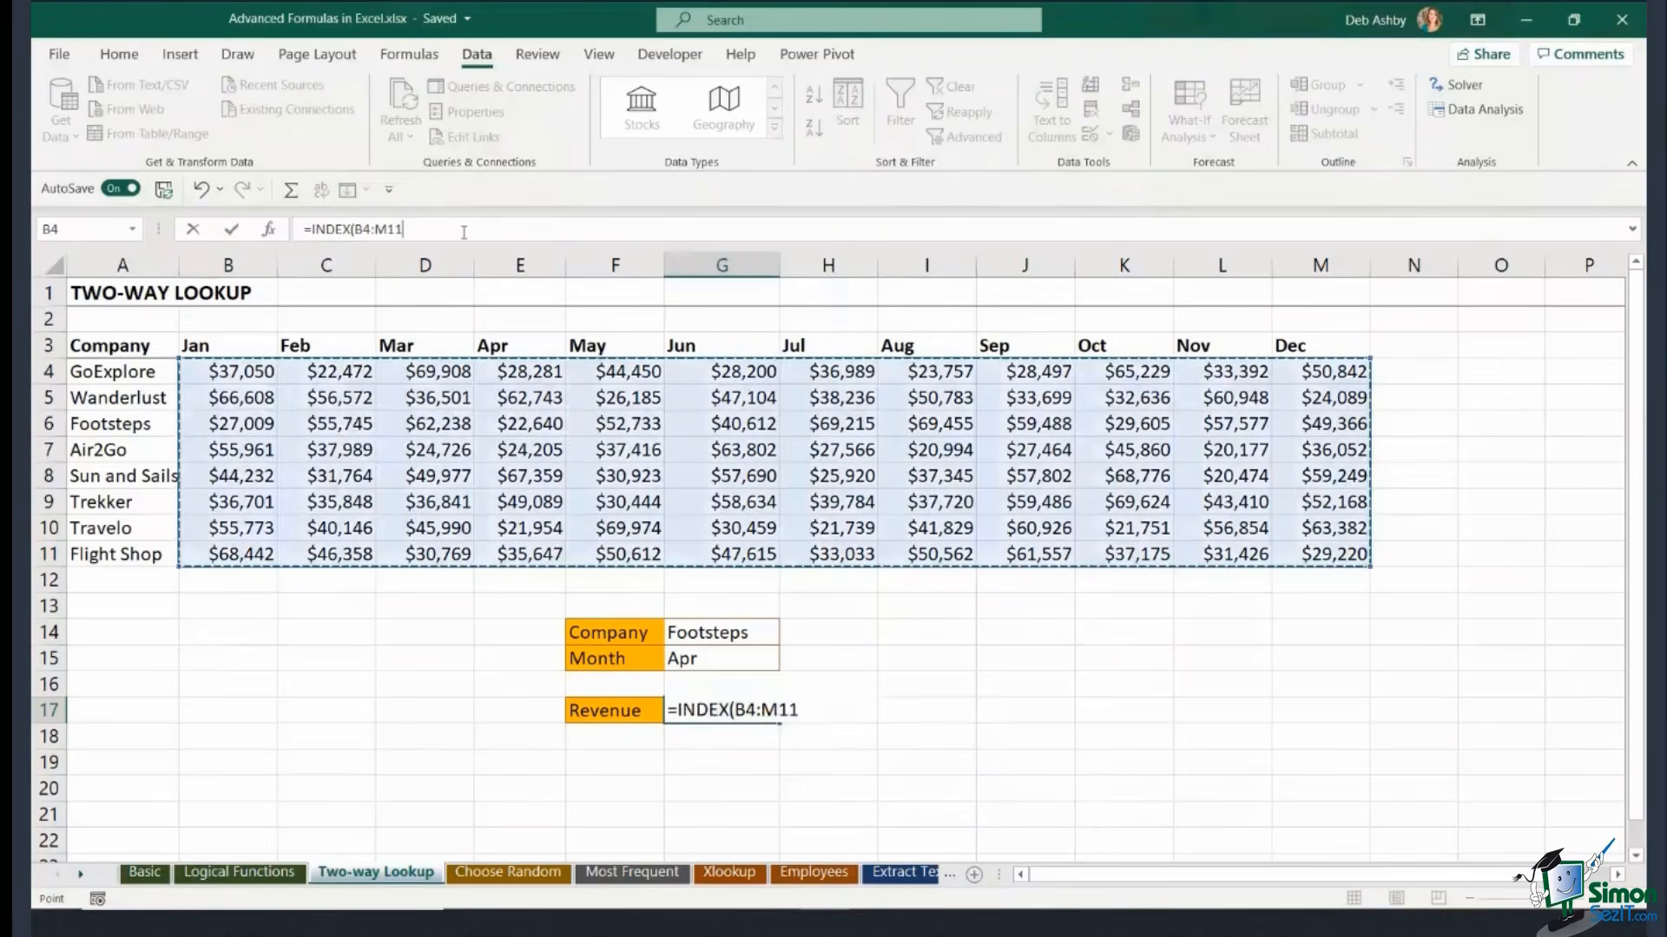
pyautogui.click(802, 710)
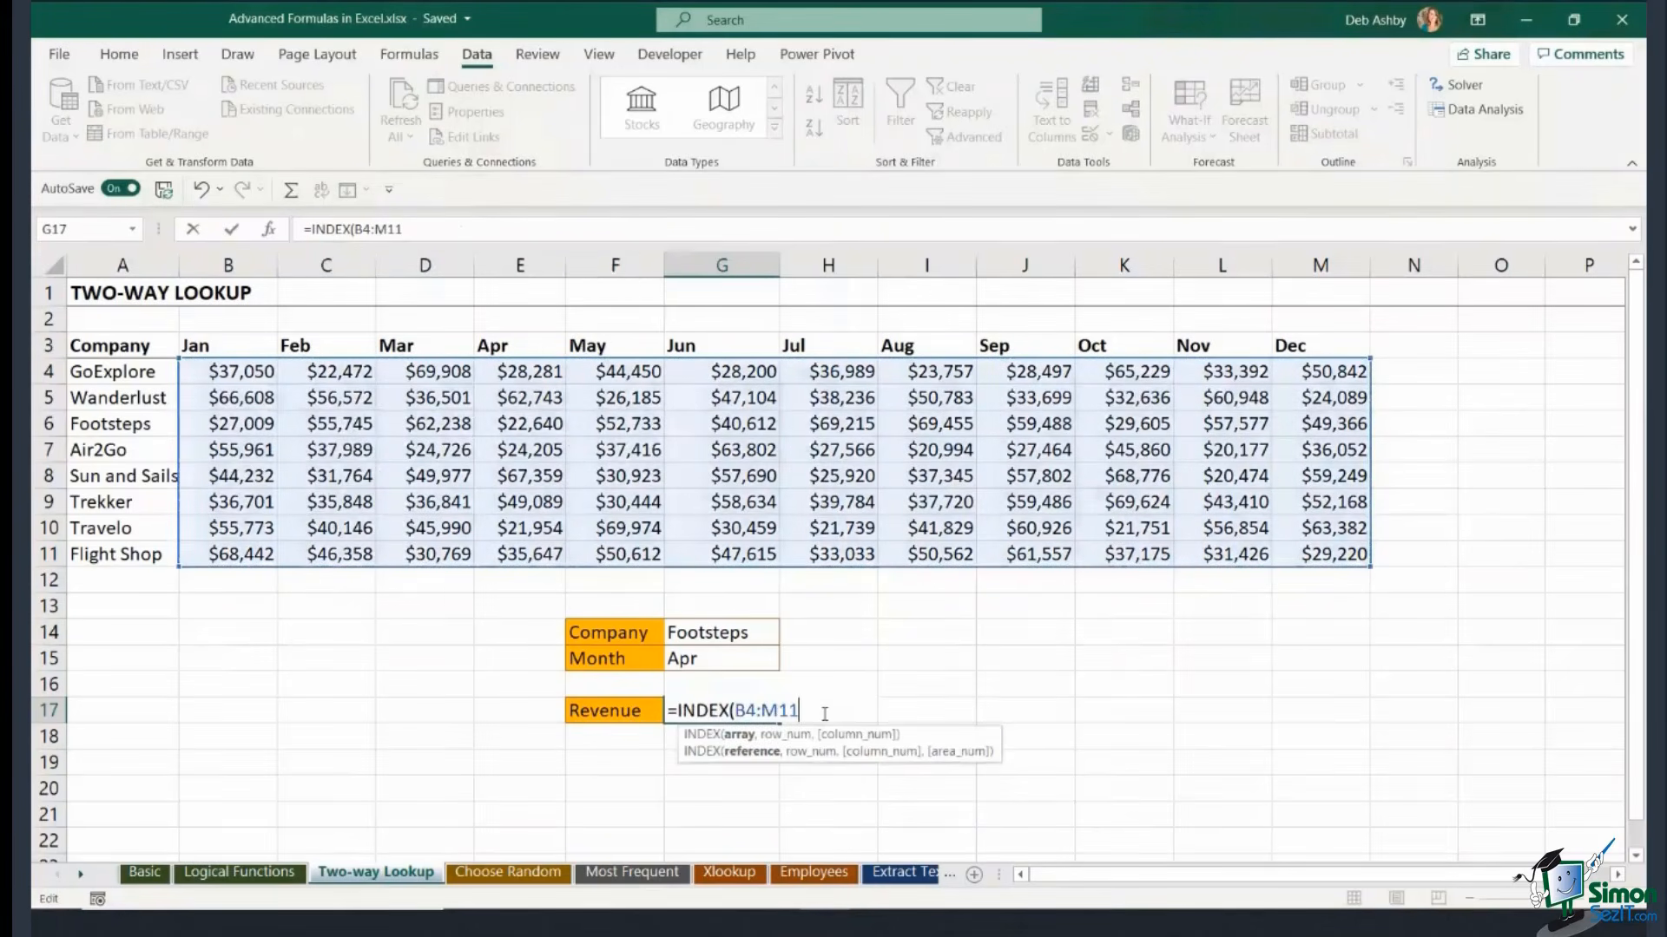
pyautogui.write(',')
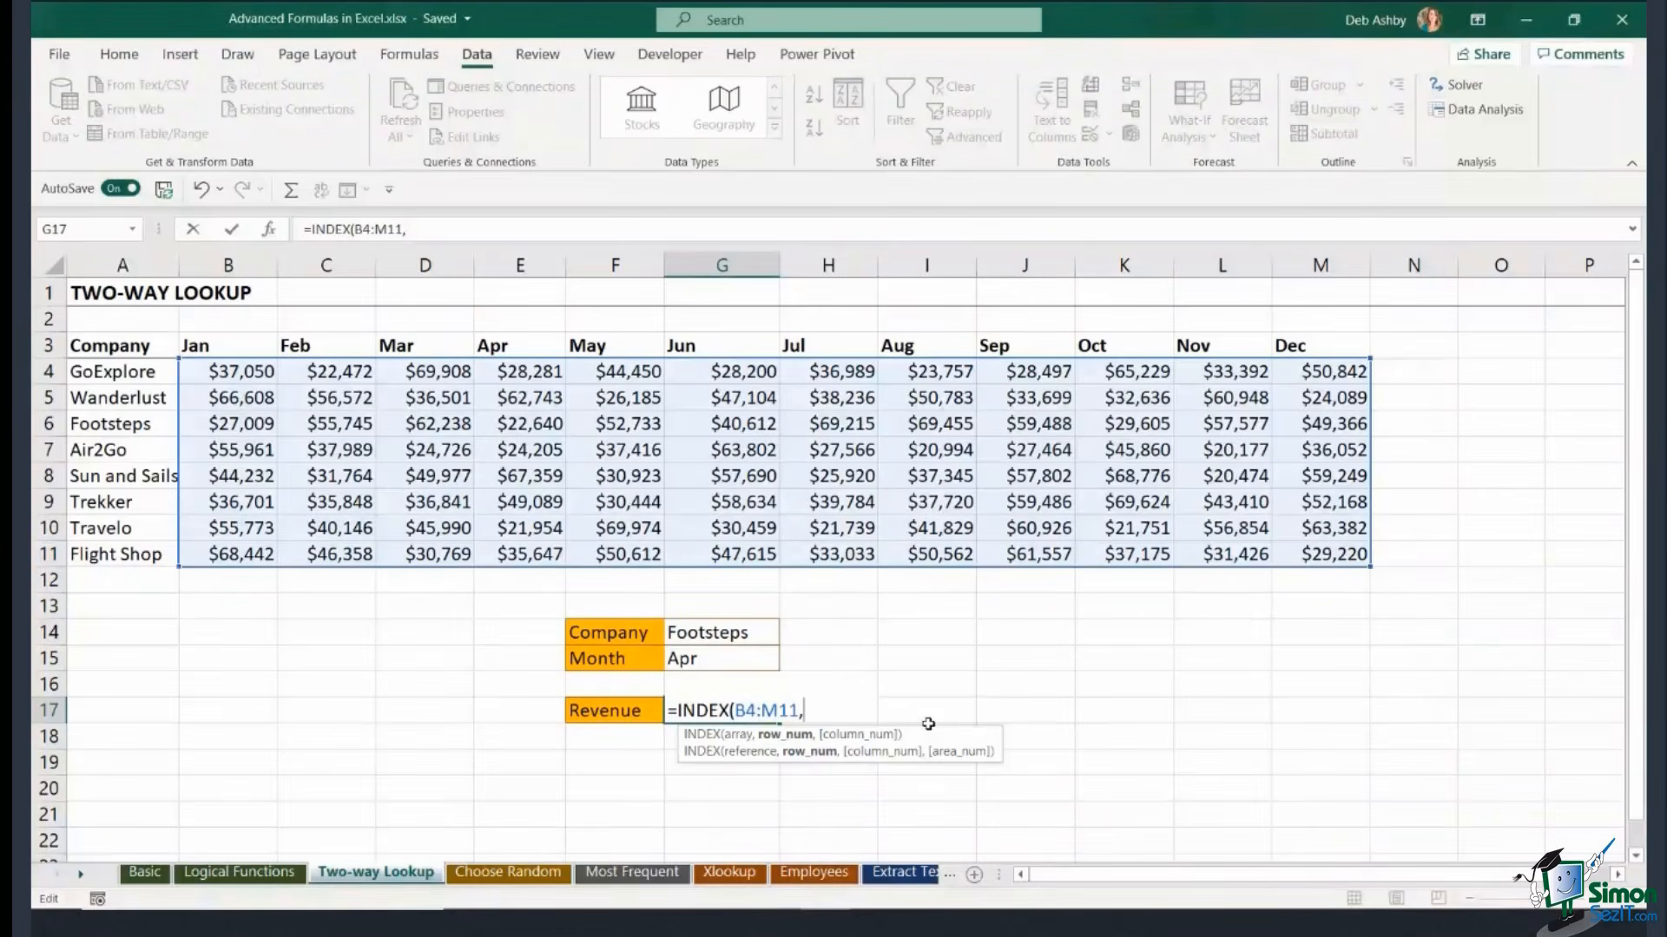
# Add MATCH(G14,A4:A11,0) as the row number argument of the INDEX formula in G17, using an exact match on the company.
pyautogui.write('match')
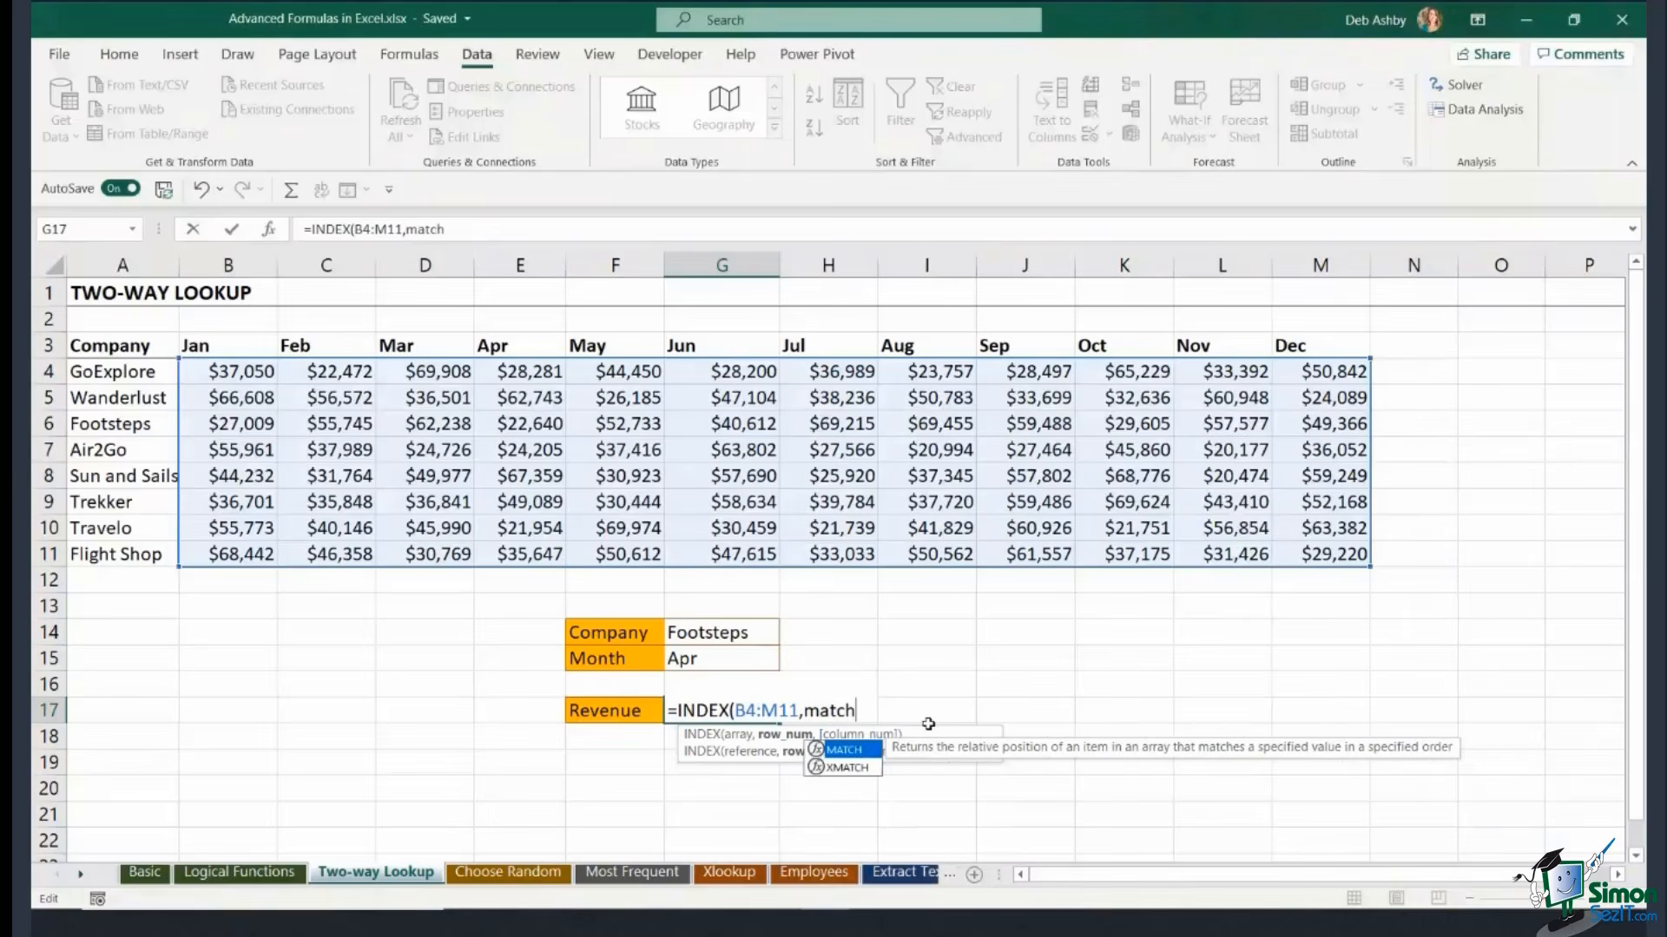
pyautogui.write('(')
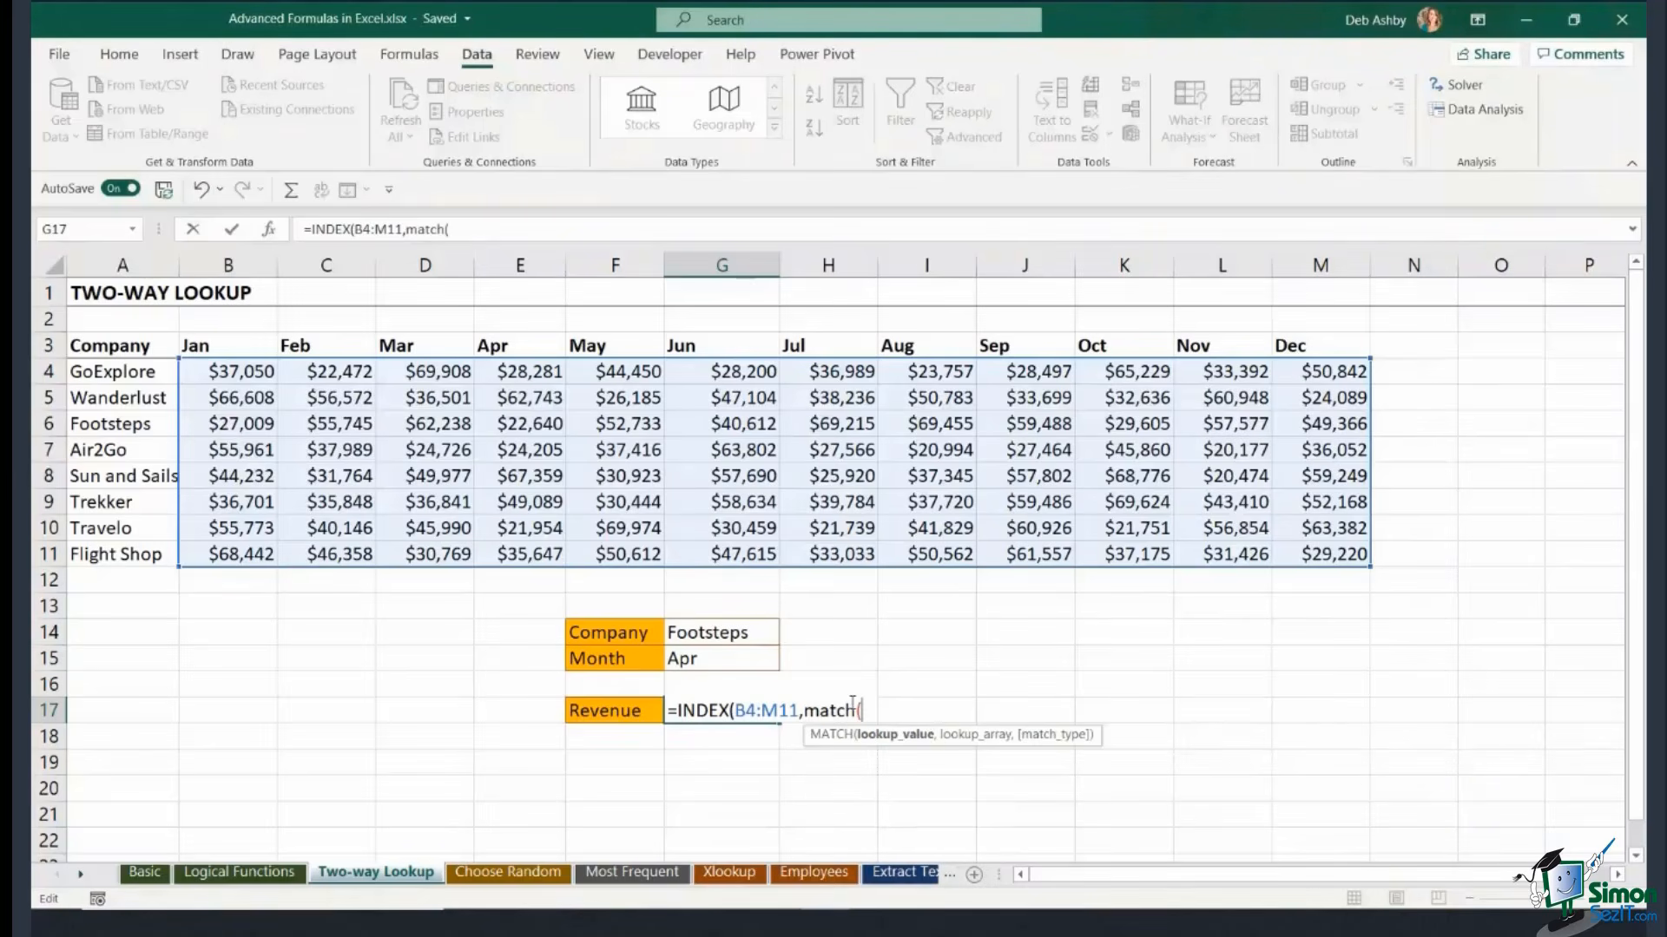
pyautogui.click(743, 635)
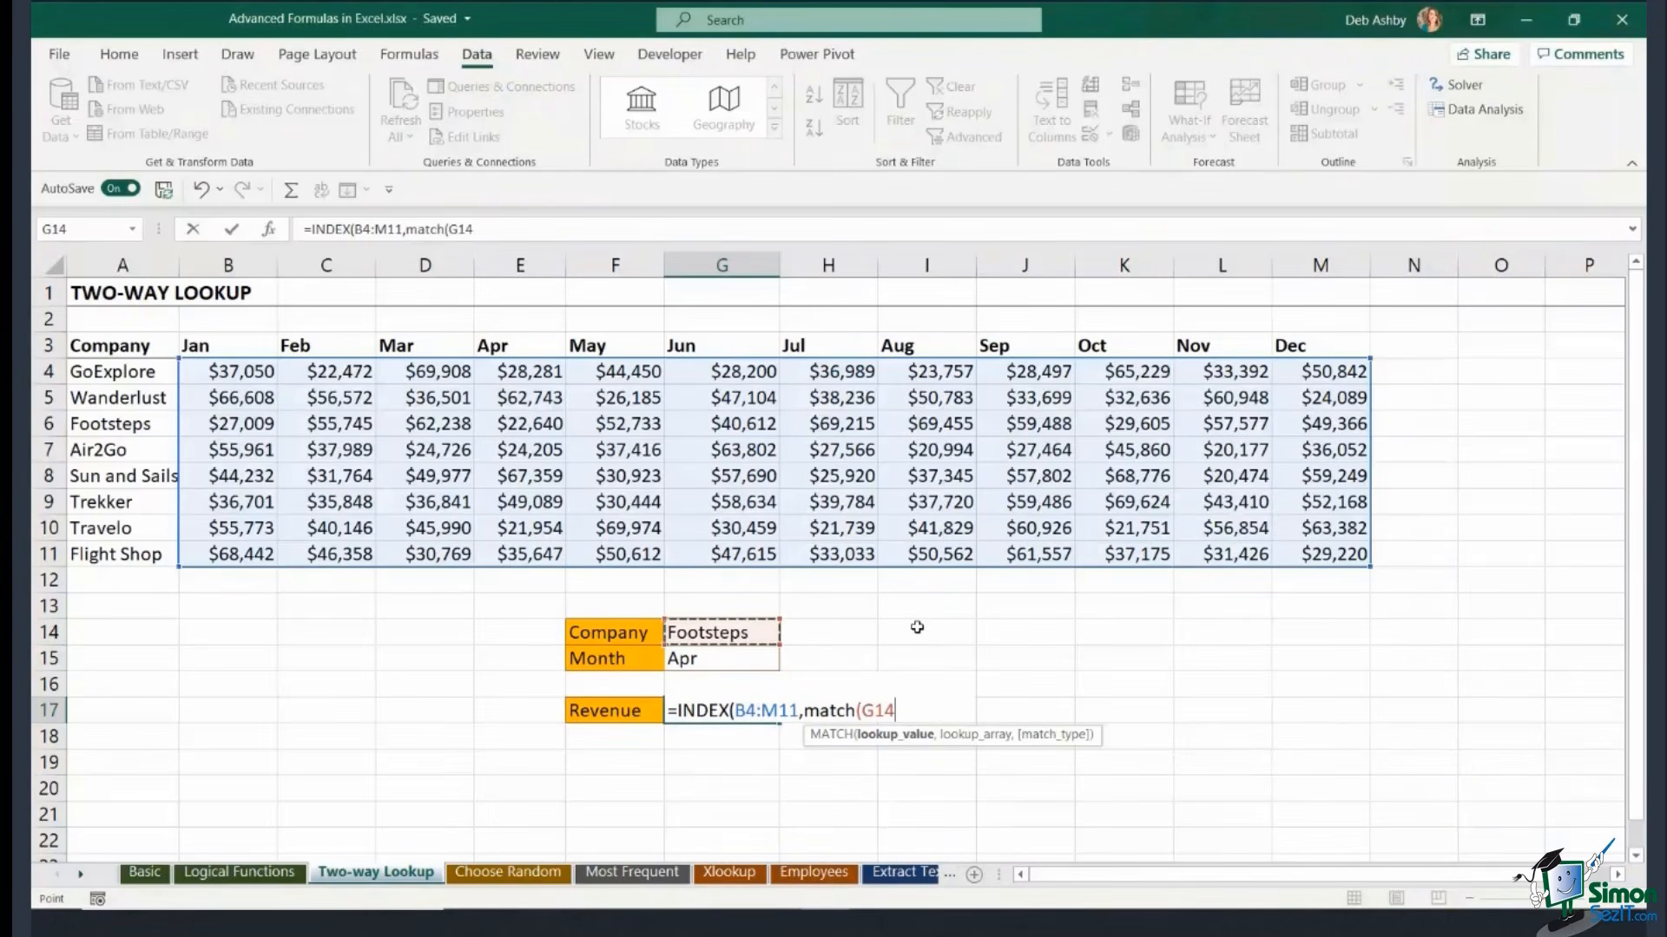
pyautogui.write(',')
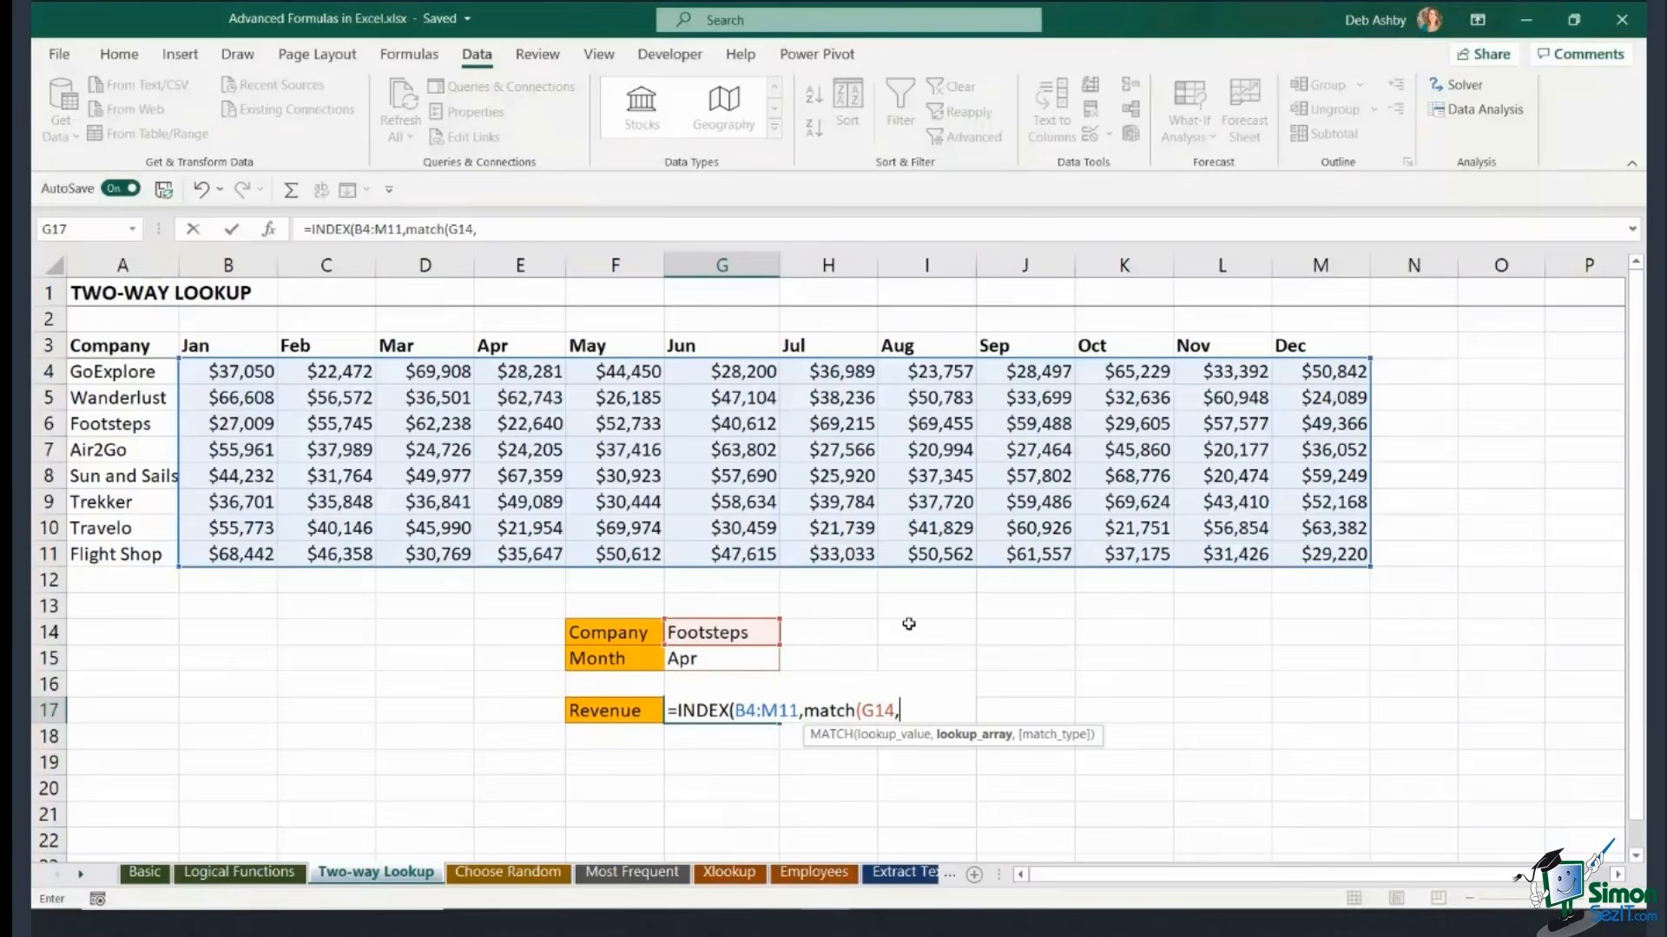
pyautogui.moveTo(139, 373); pyautogui.dragTo(135, 556)
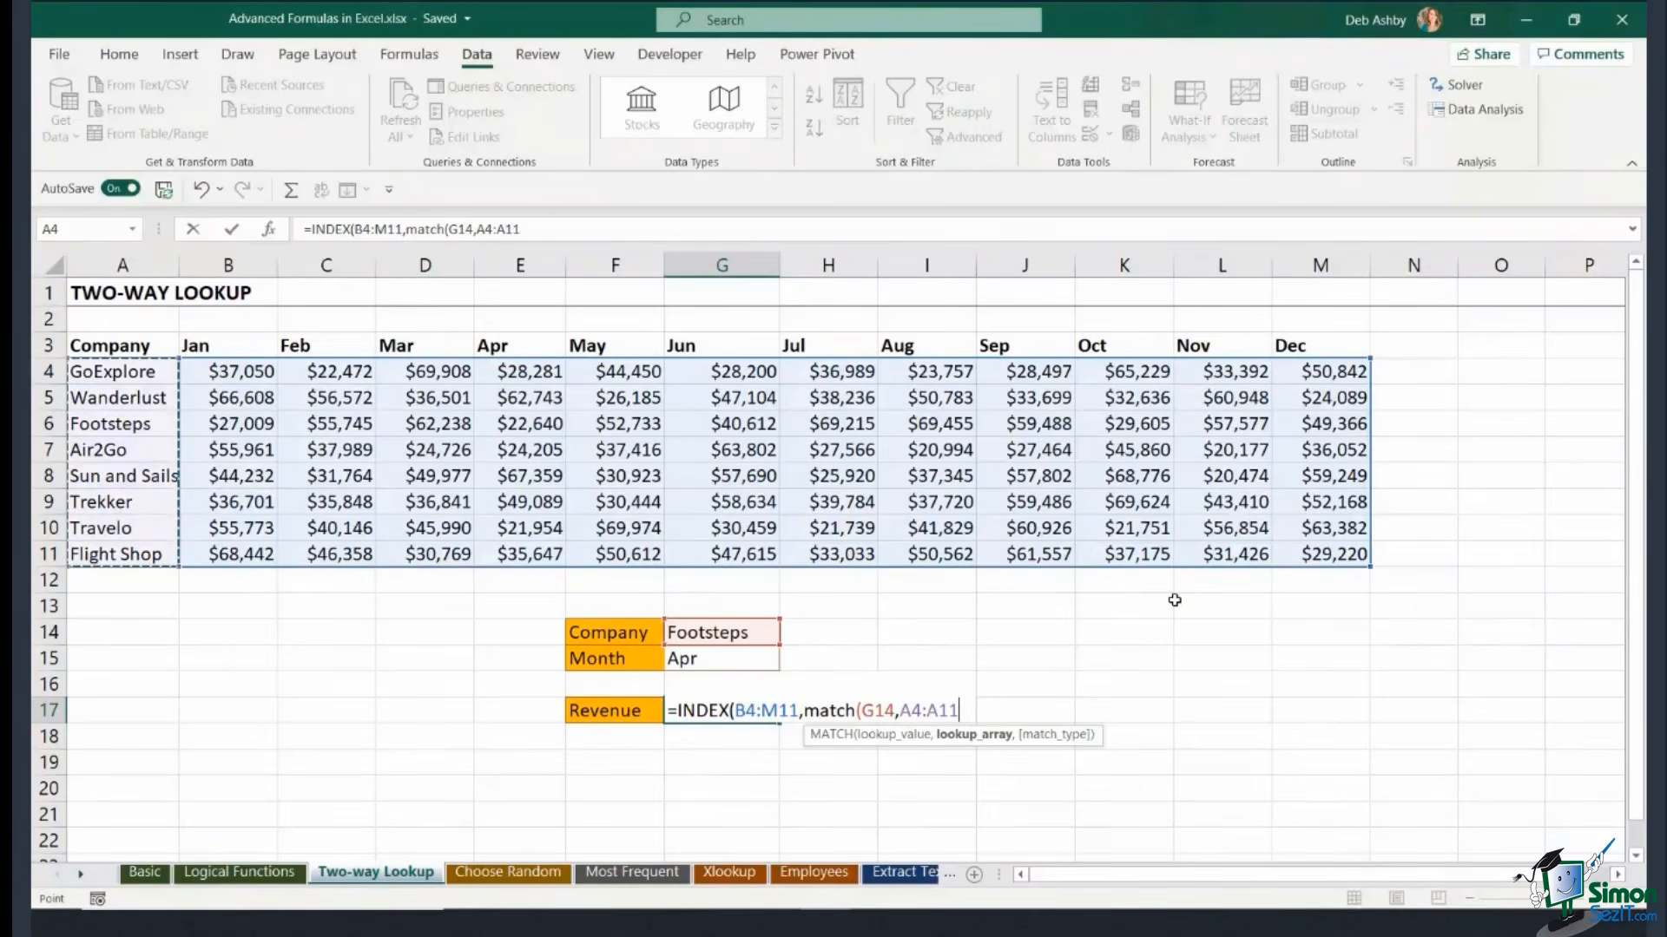
pyautogui.write(',')
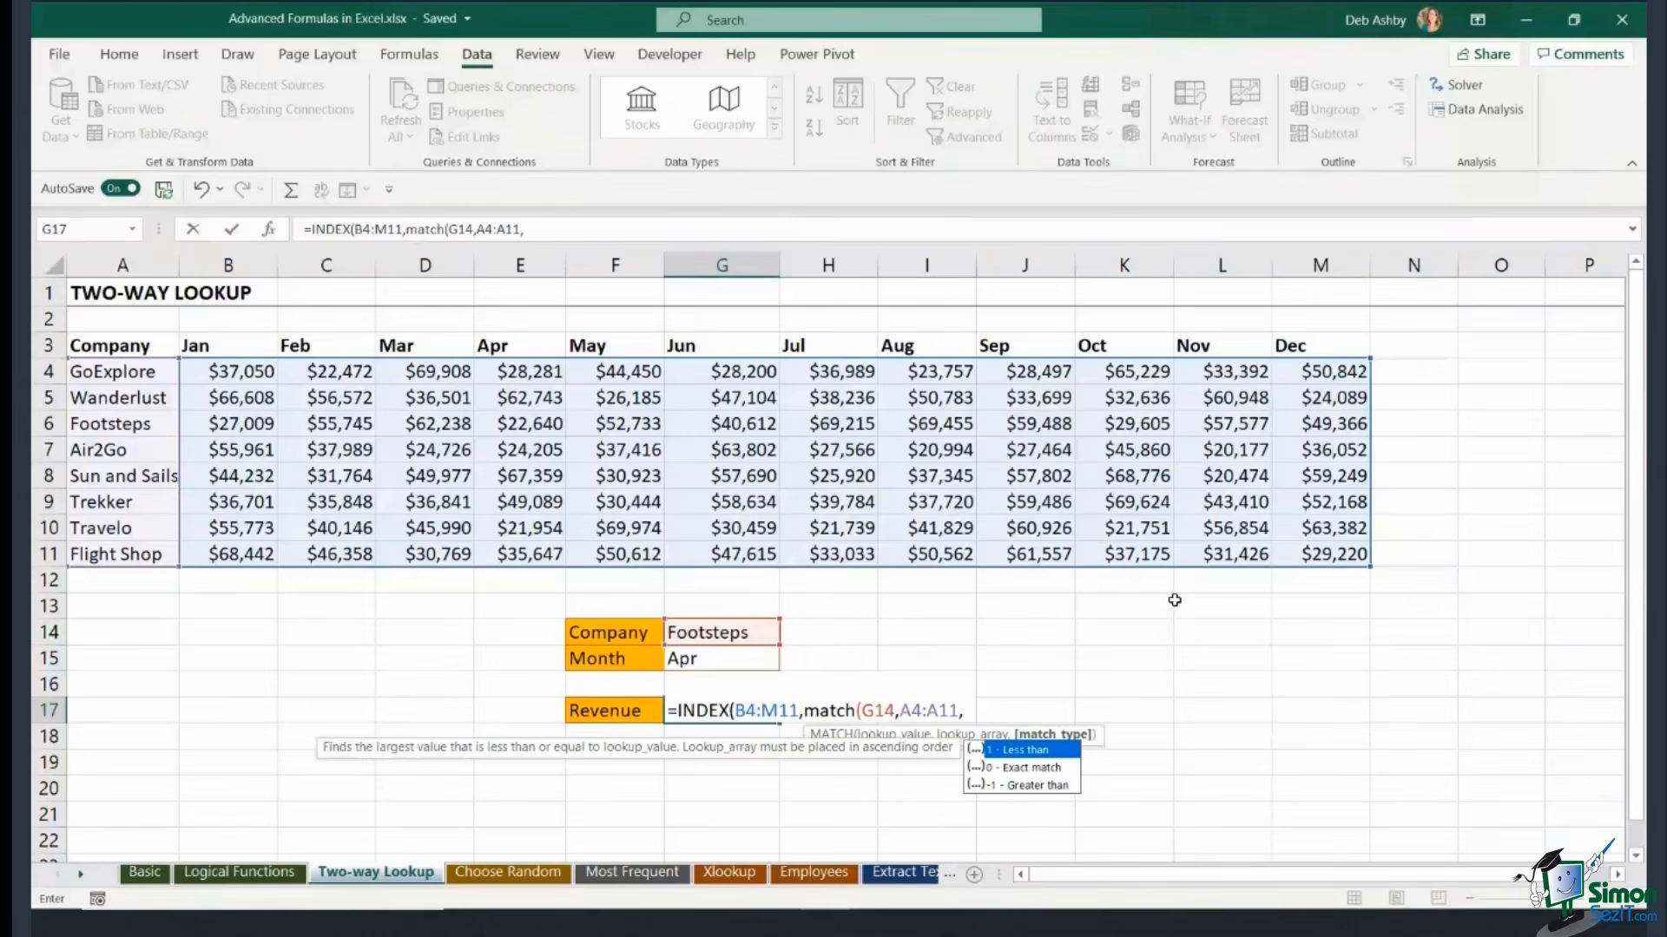
pyautogui.write('0)')
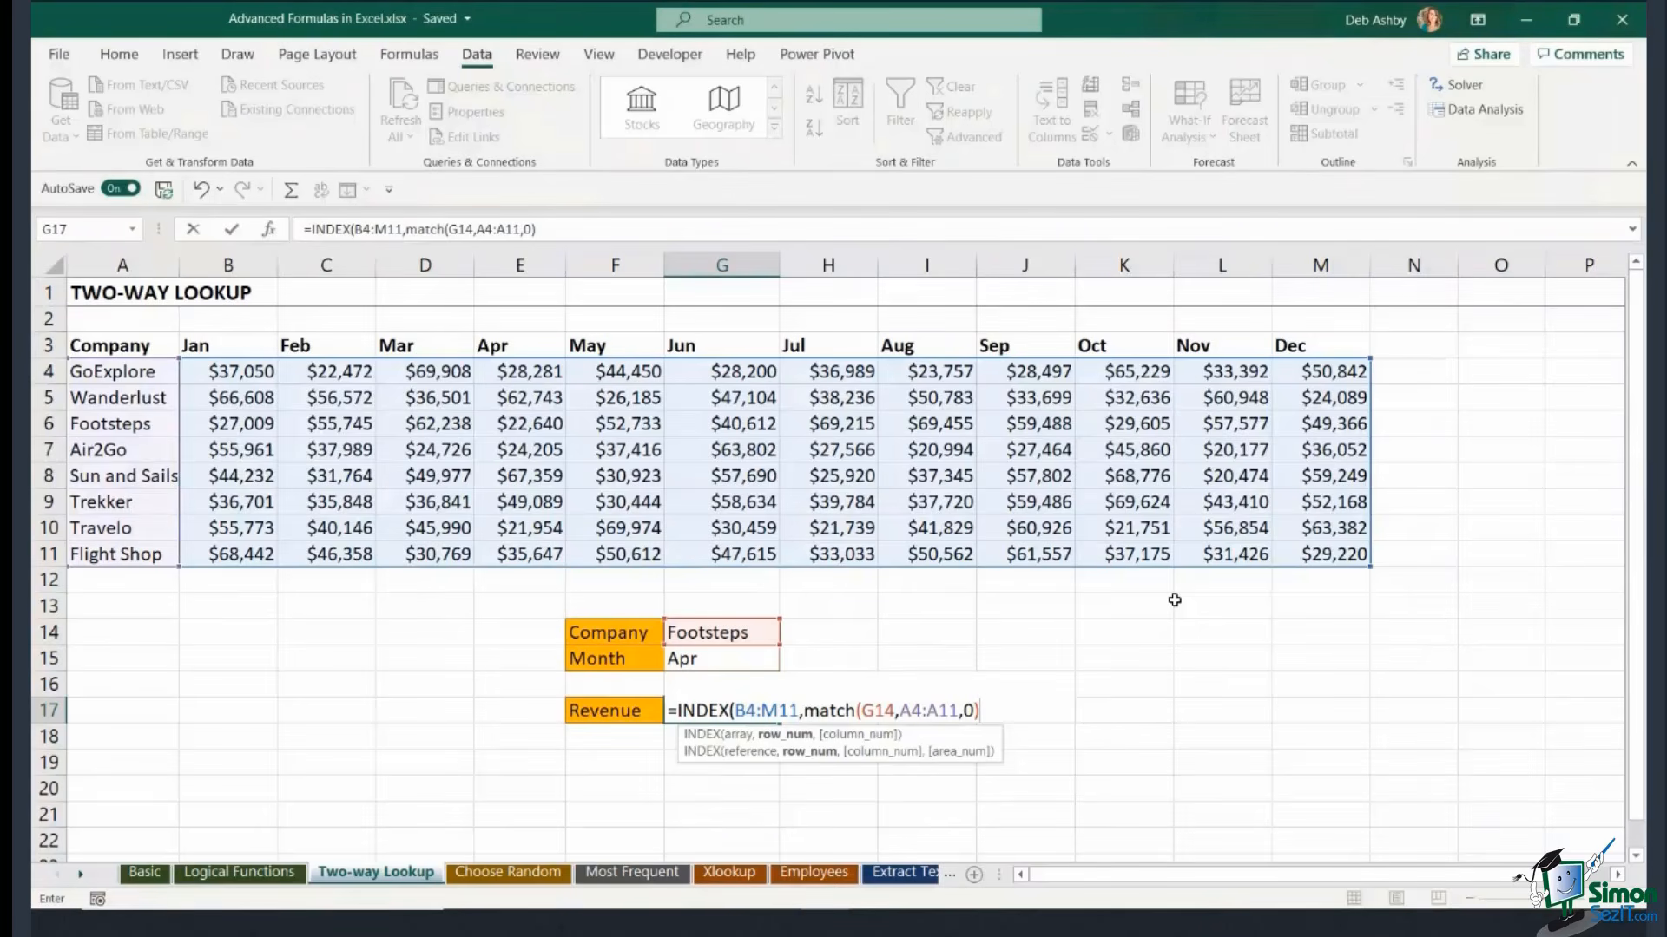
# Complete the INDEX formula in G17 with MATCH(G15,B3:M3,0) as the column number, and check its result against the source figure in E6.
pyautogui.write(',')
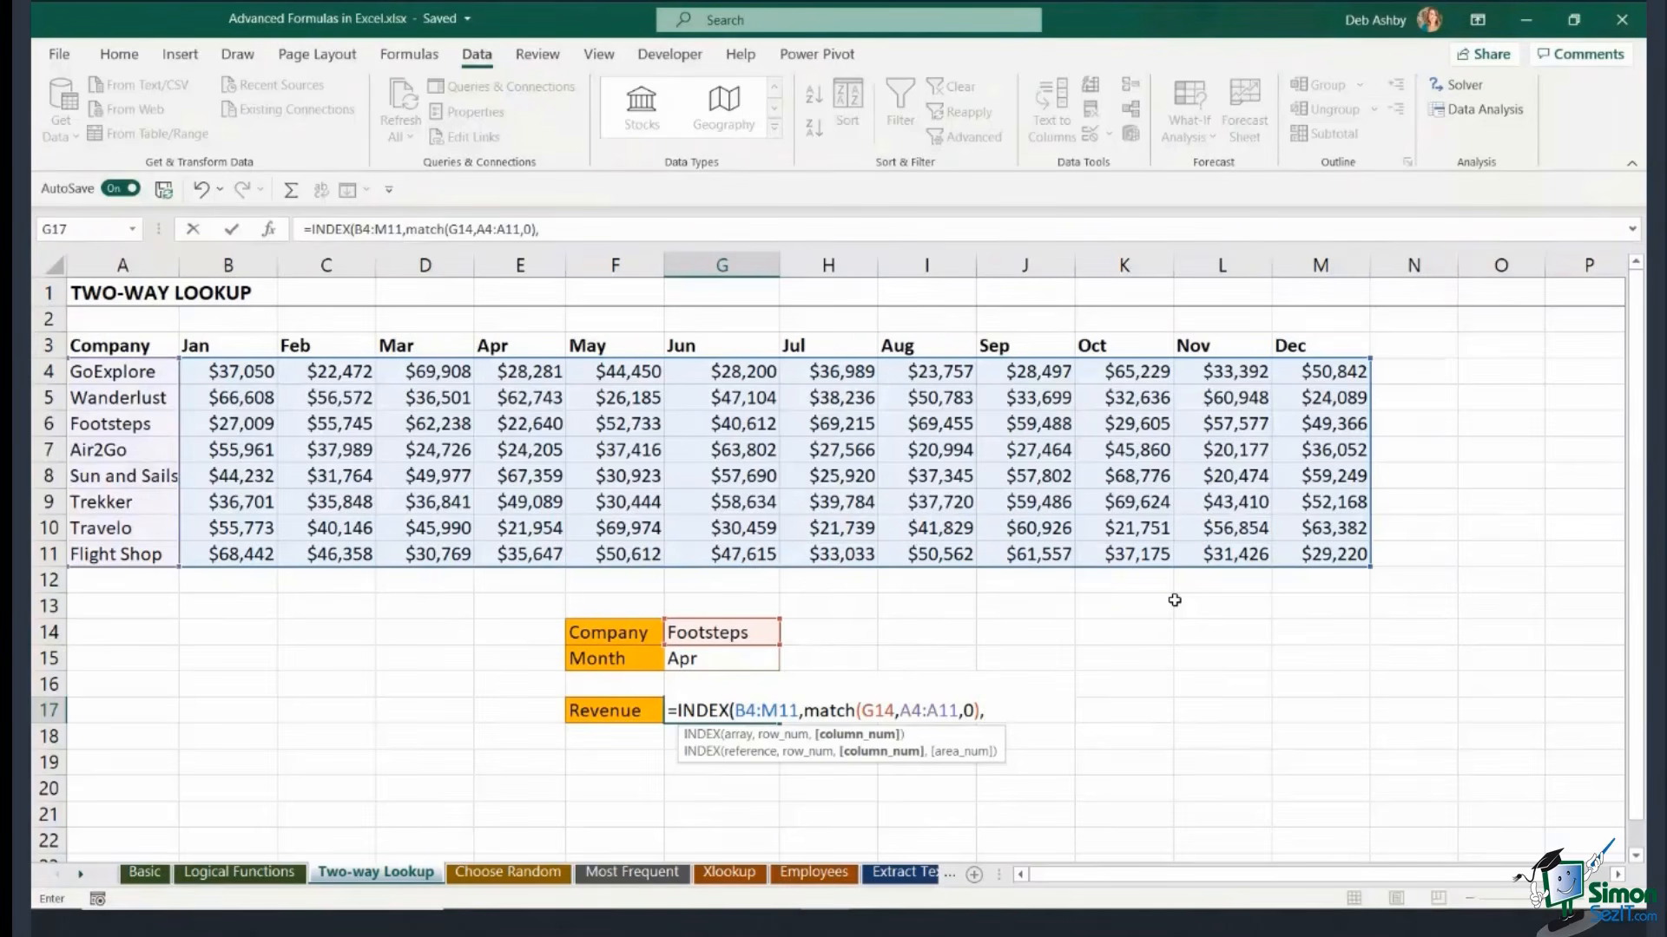
pyautogui.write('match(')
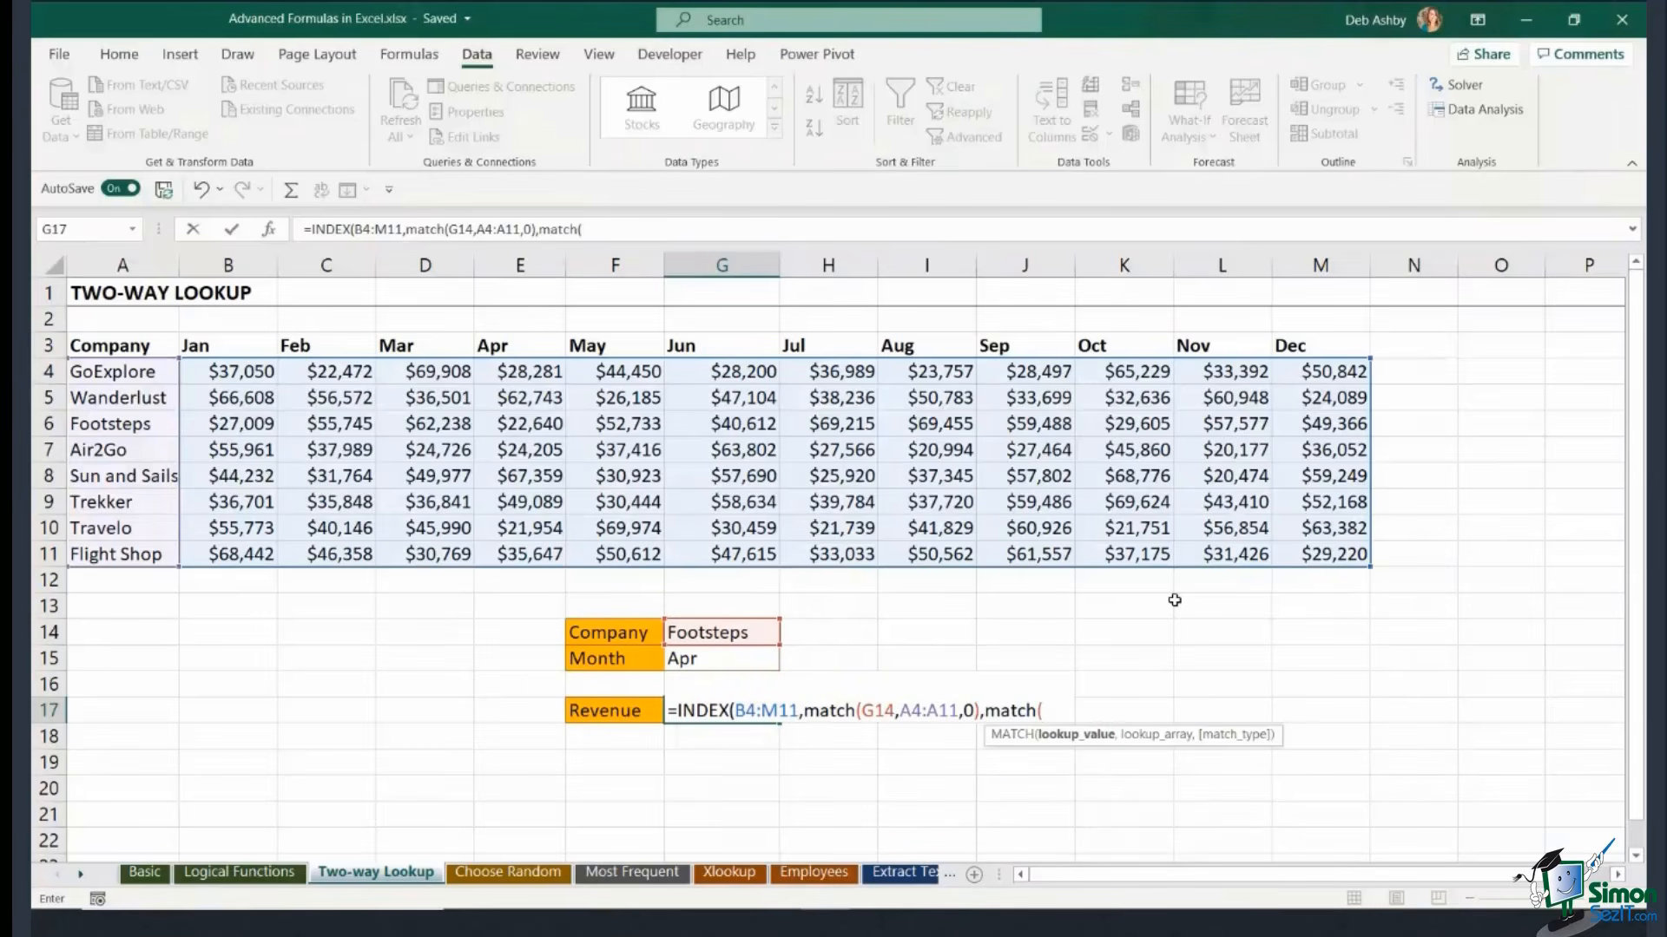
pyautogui.click(723, 658)
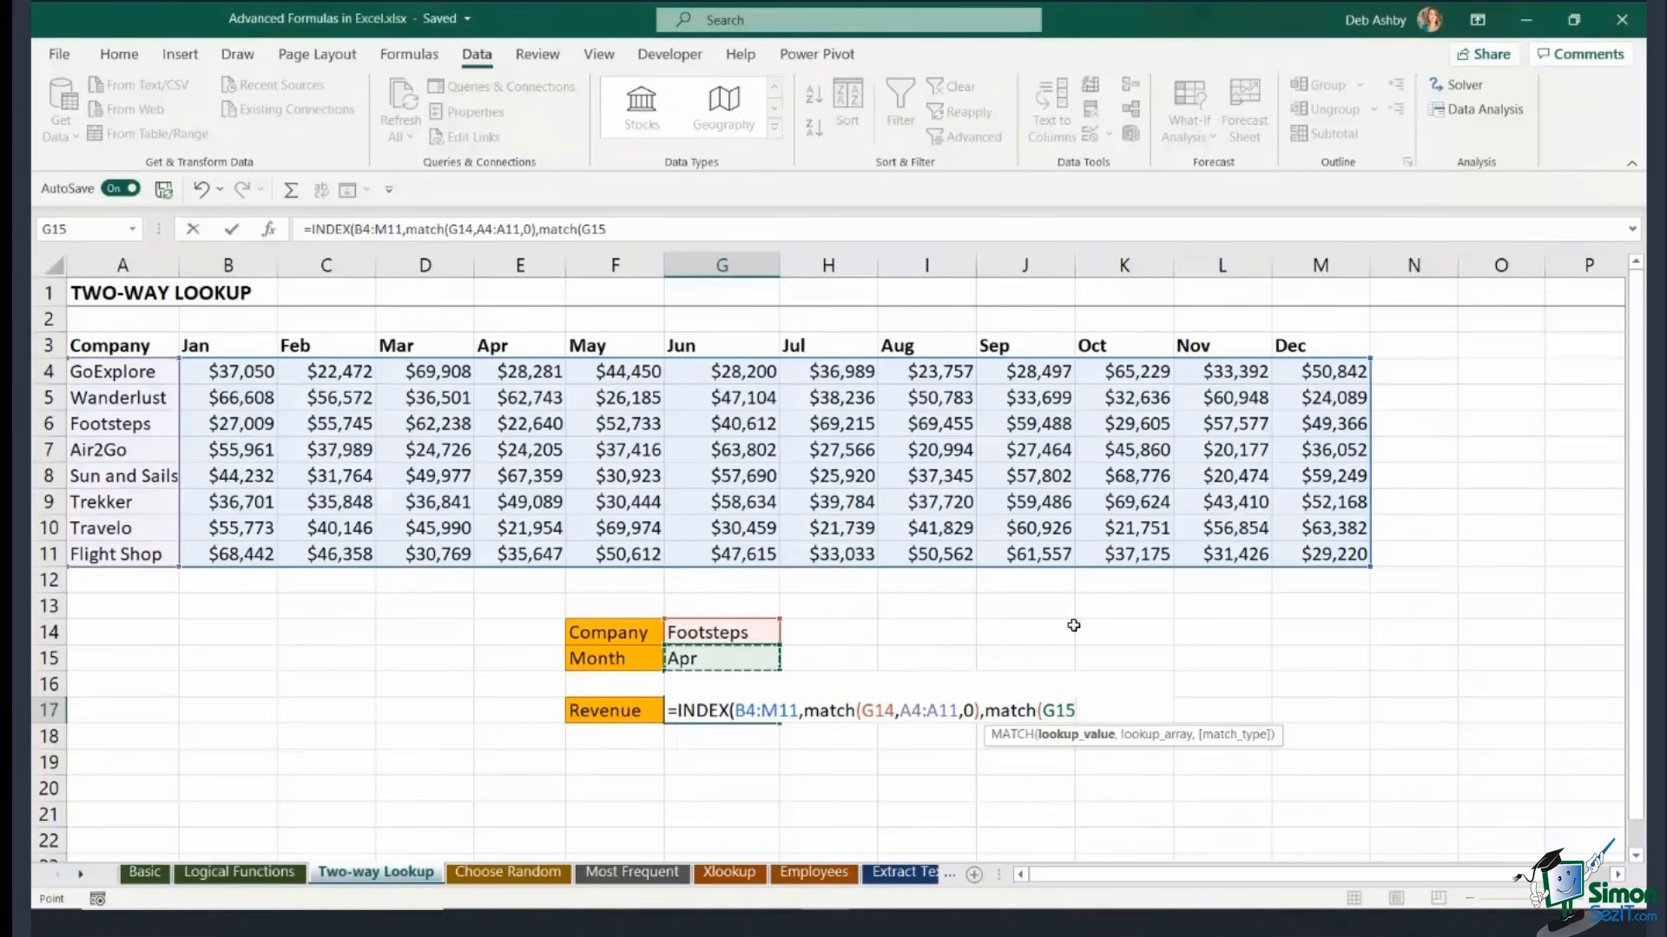
pyautogui.write(',')
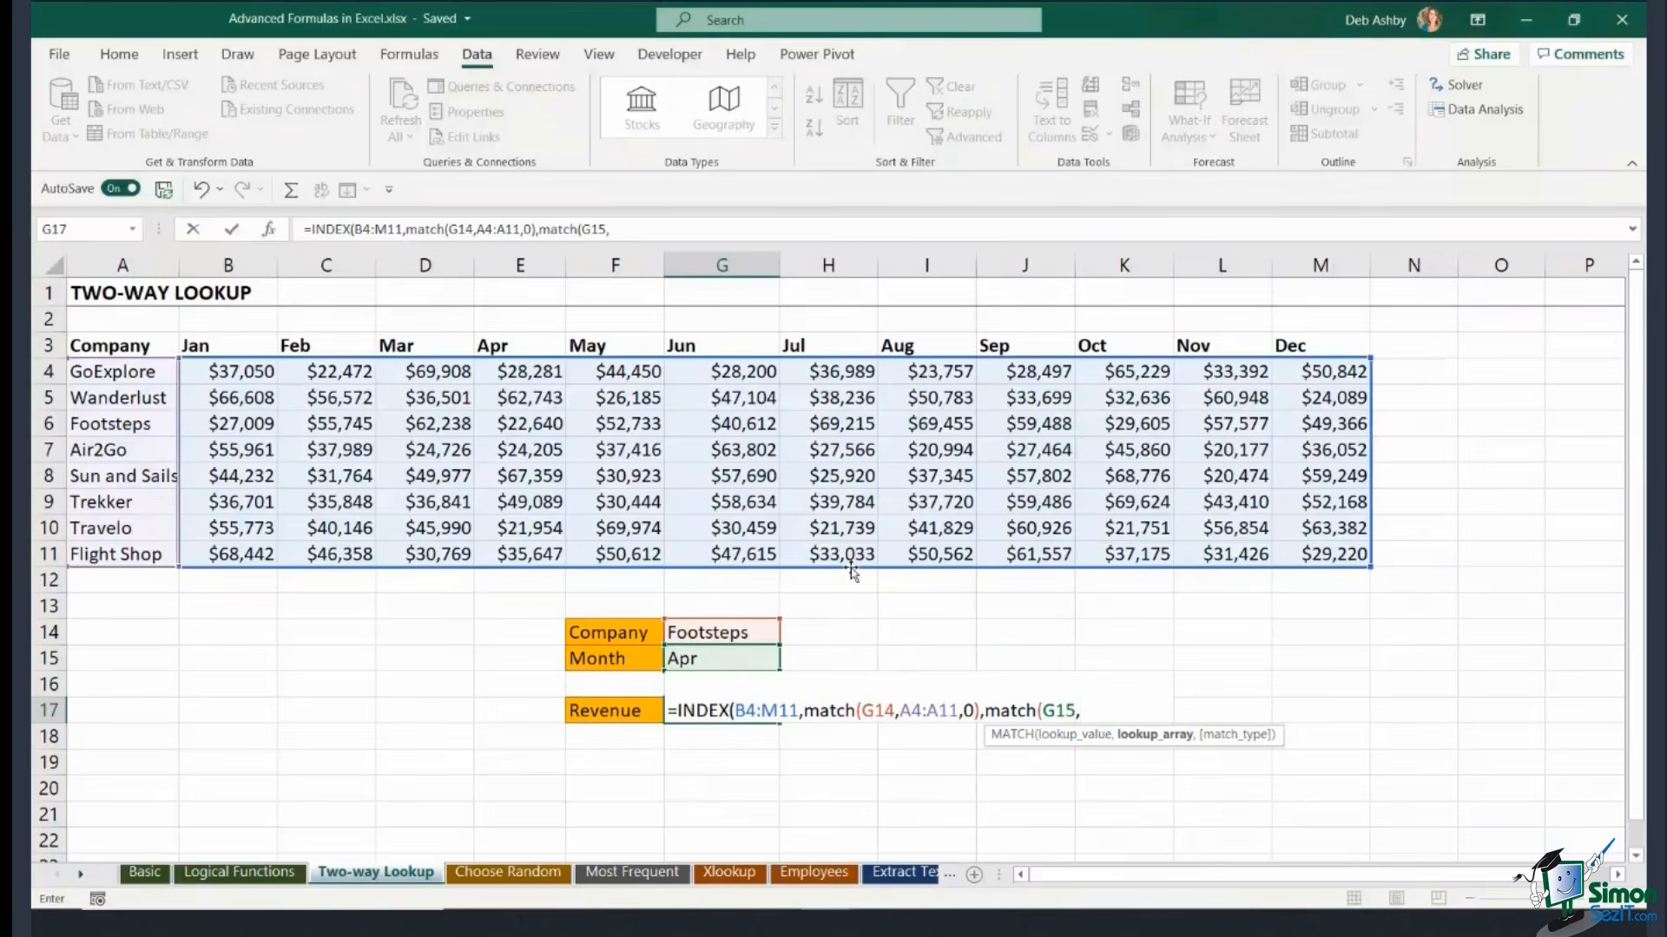
pyautogui.moveTo(249, 342); pyautogui.dragTo(1315, 346)
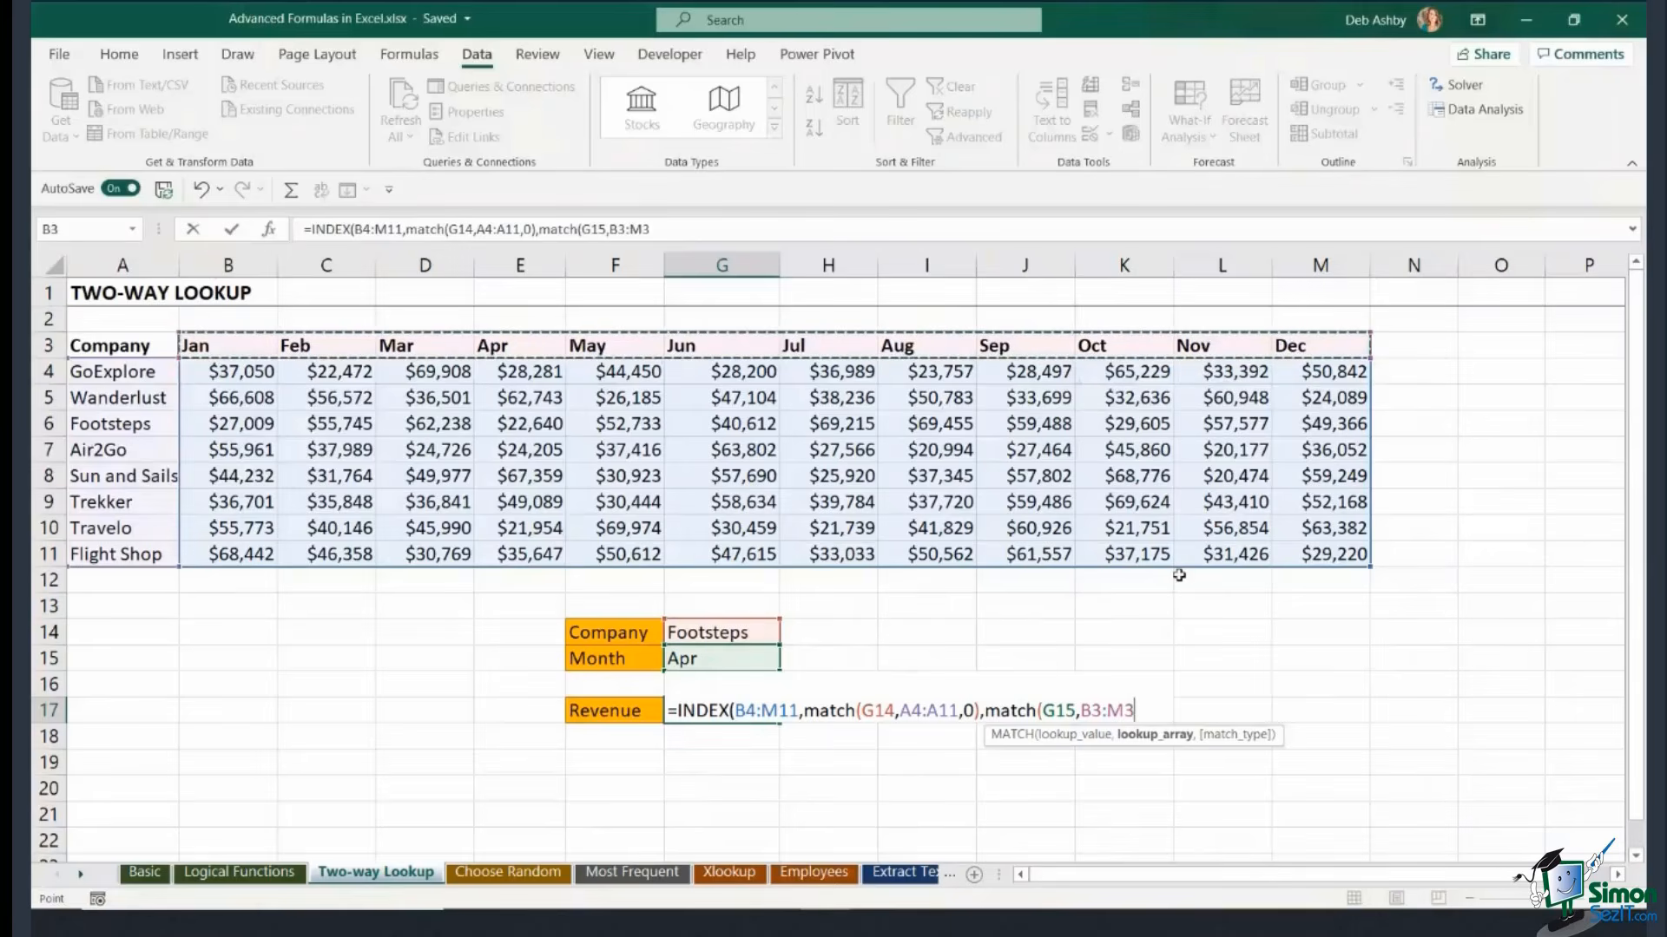
pyautogui.write(',')
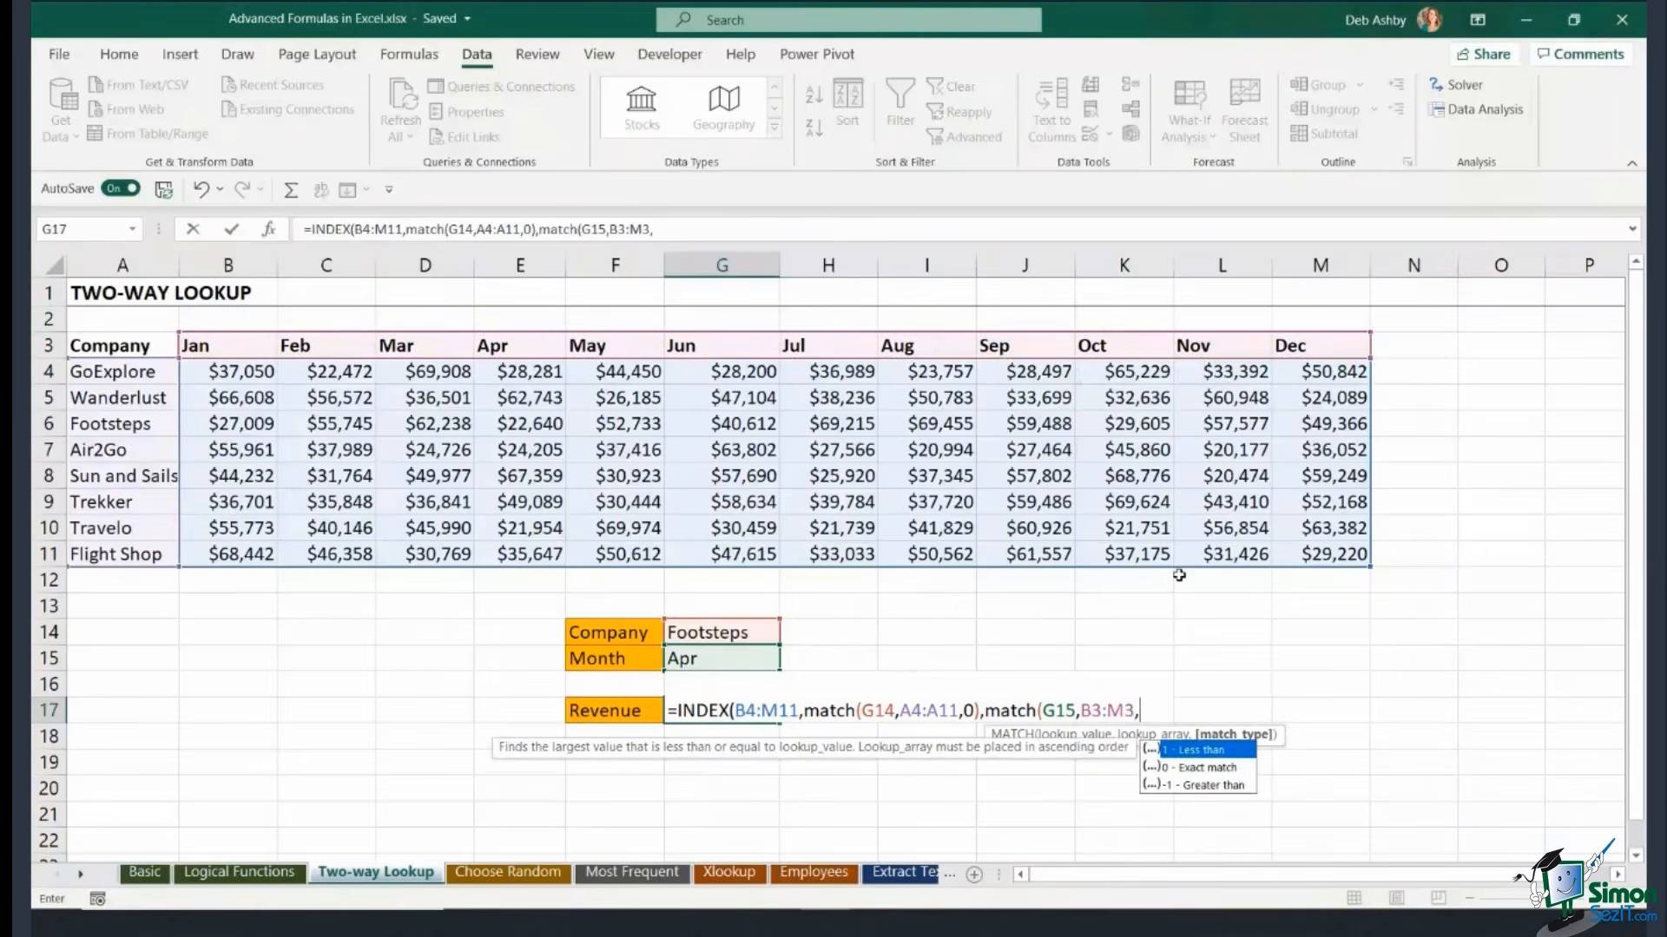
pyautogui.write('0')
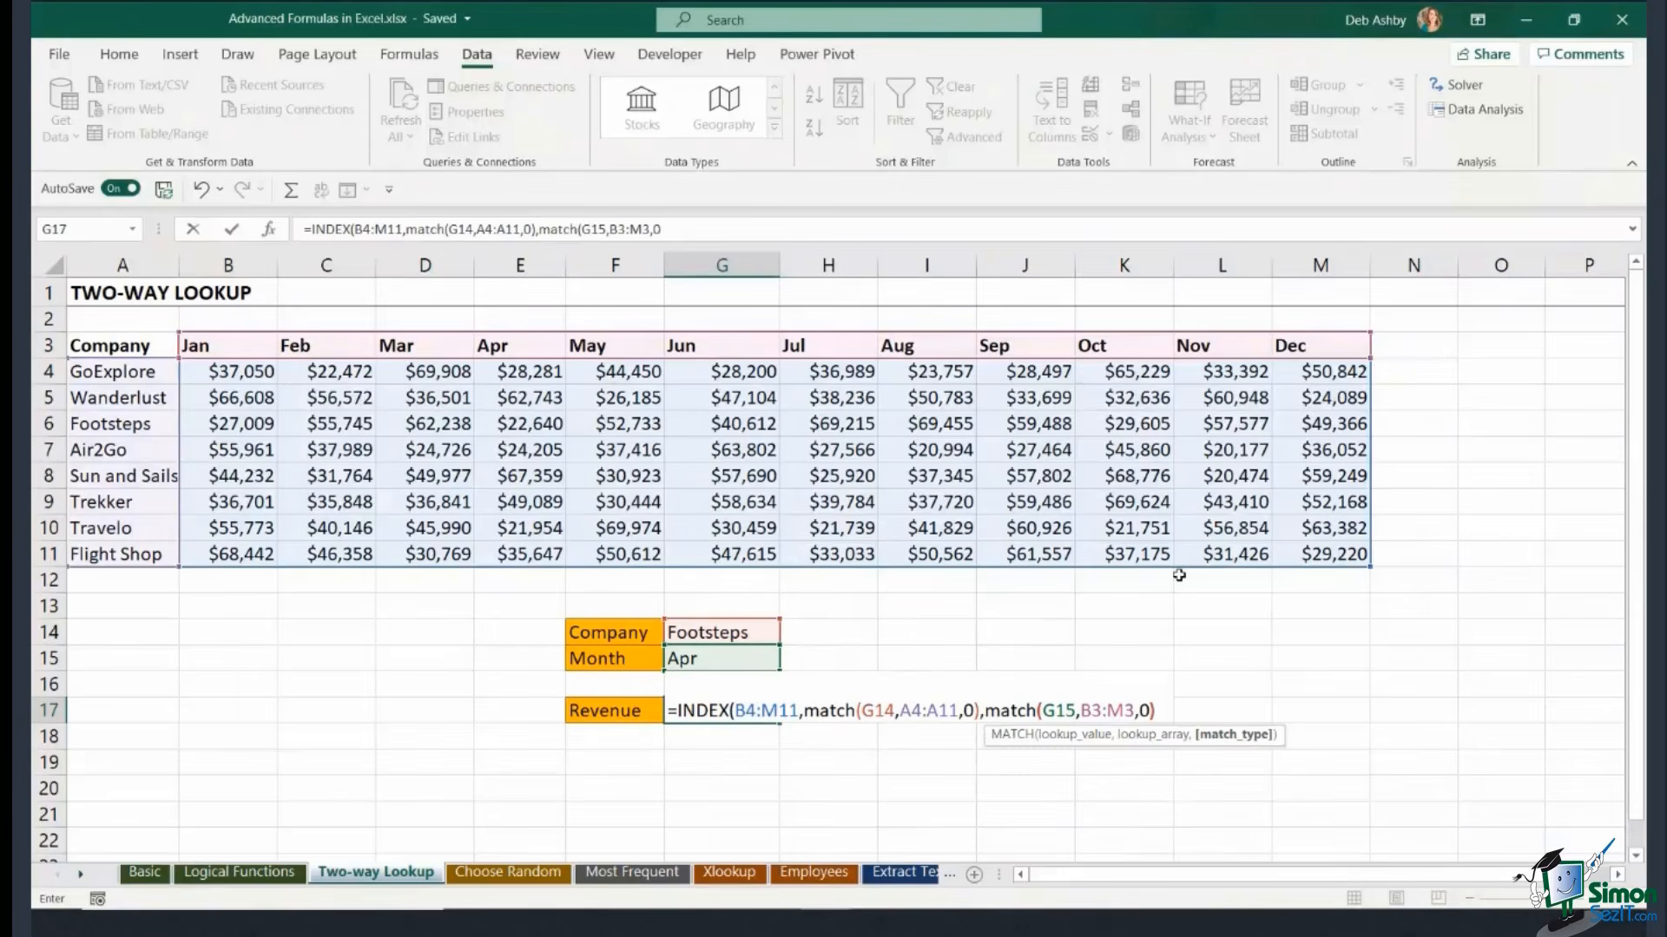
pyautogui.write(')')
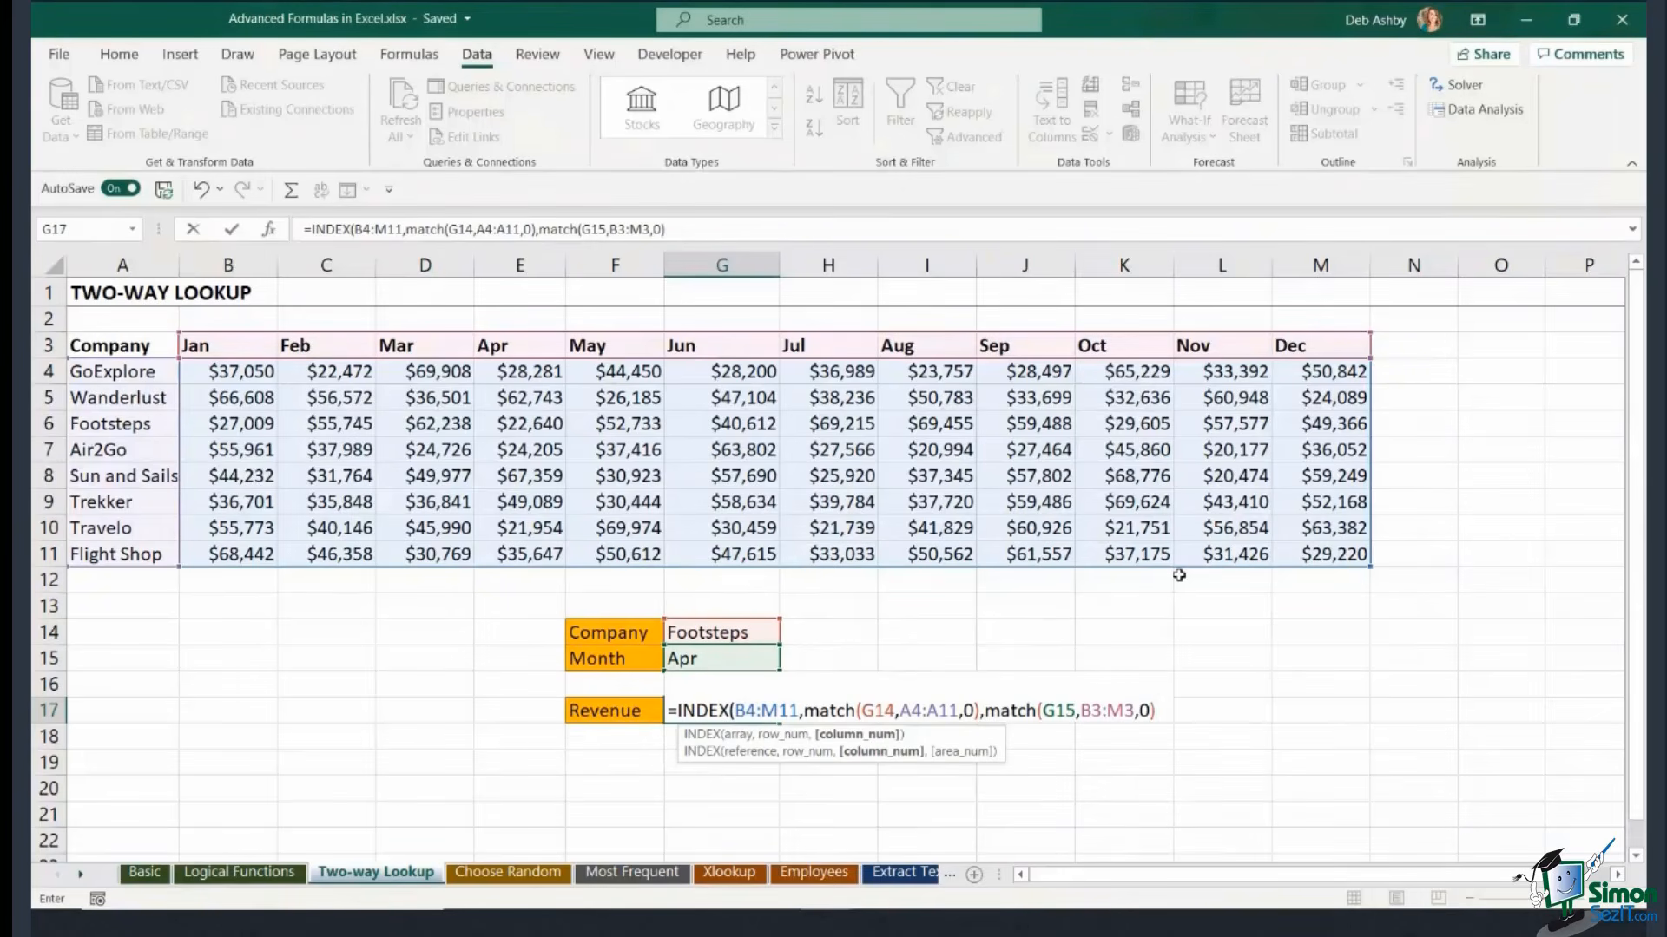
pyautogui.press('Return')
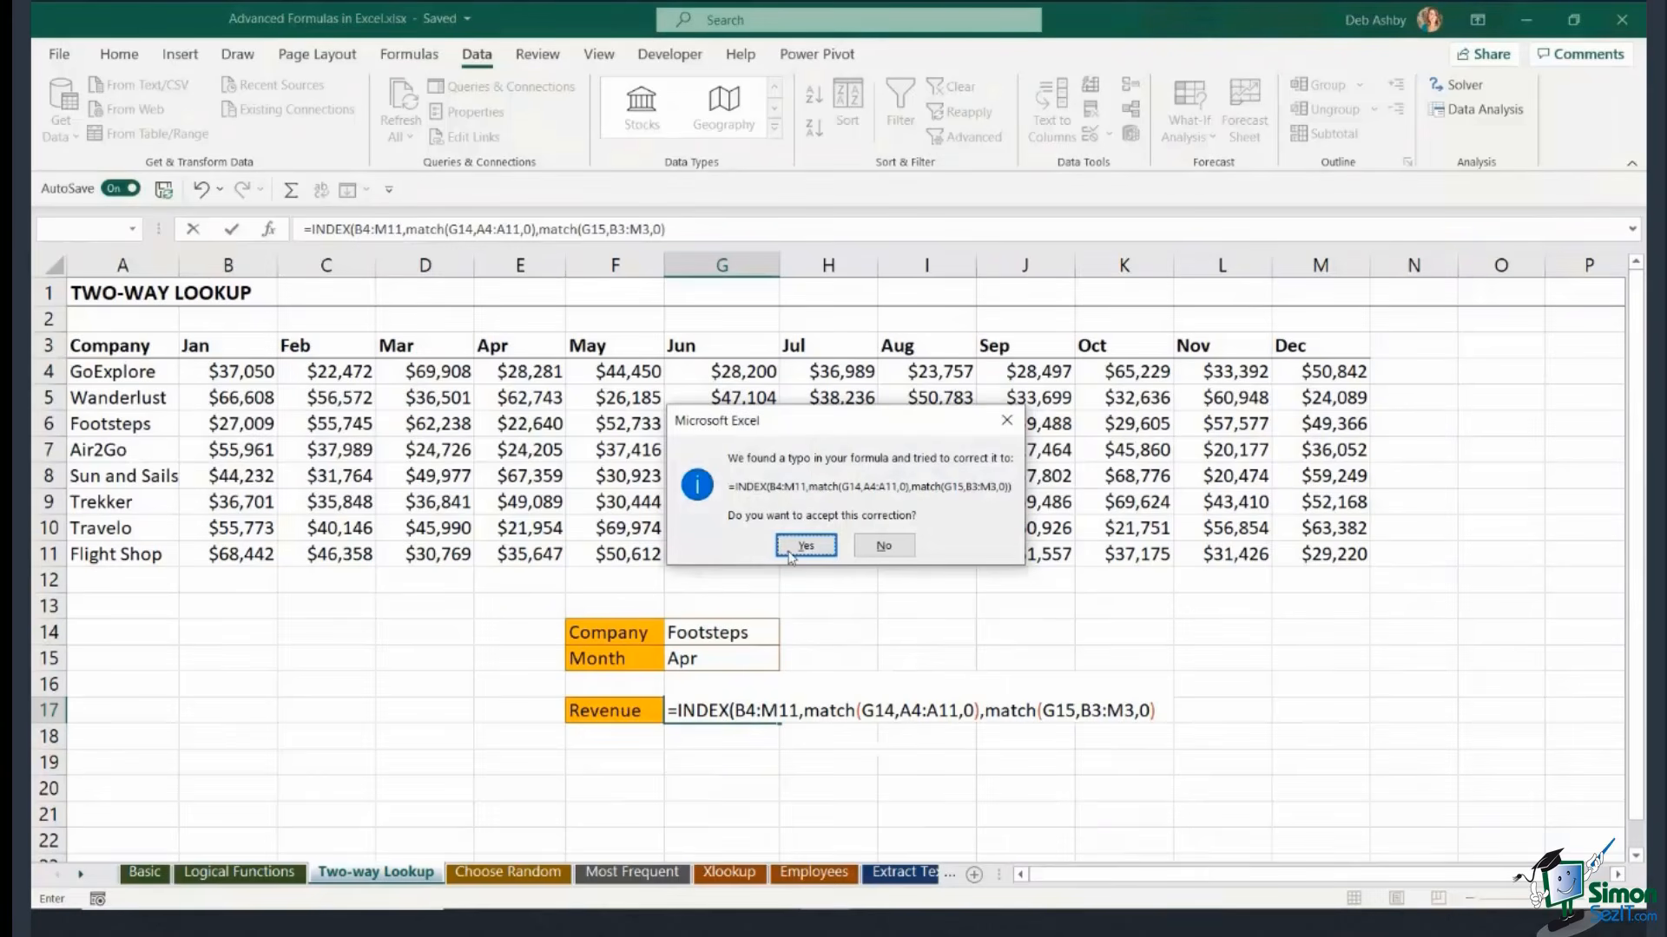
pyautogui.click(805, 547)
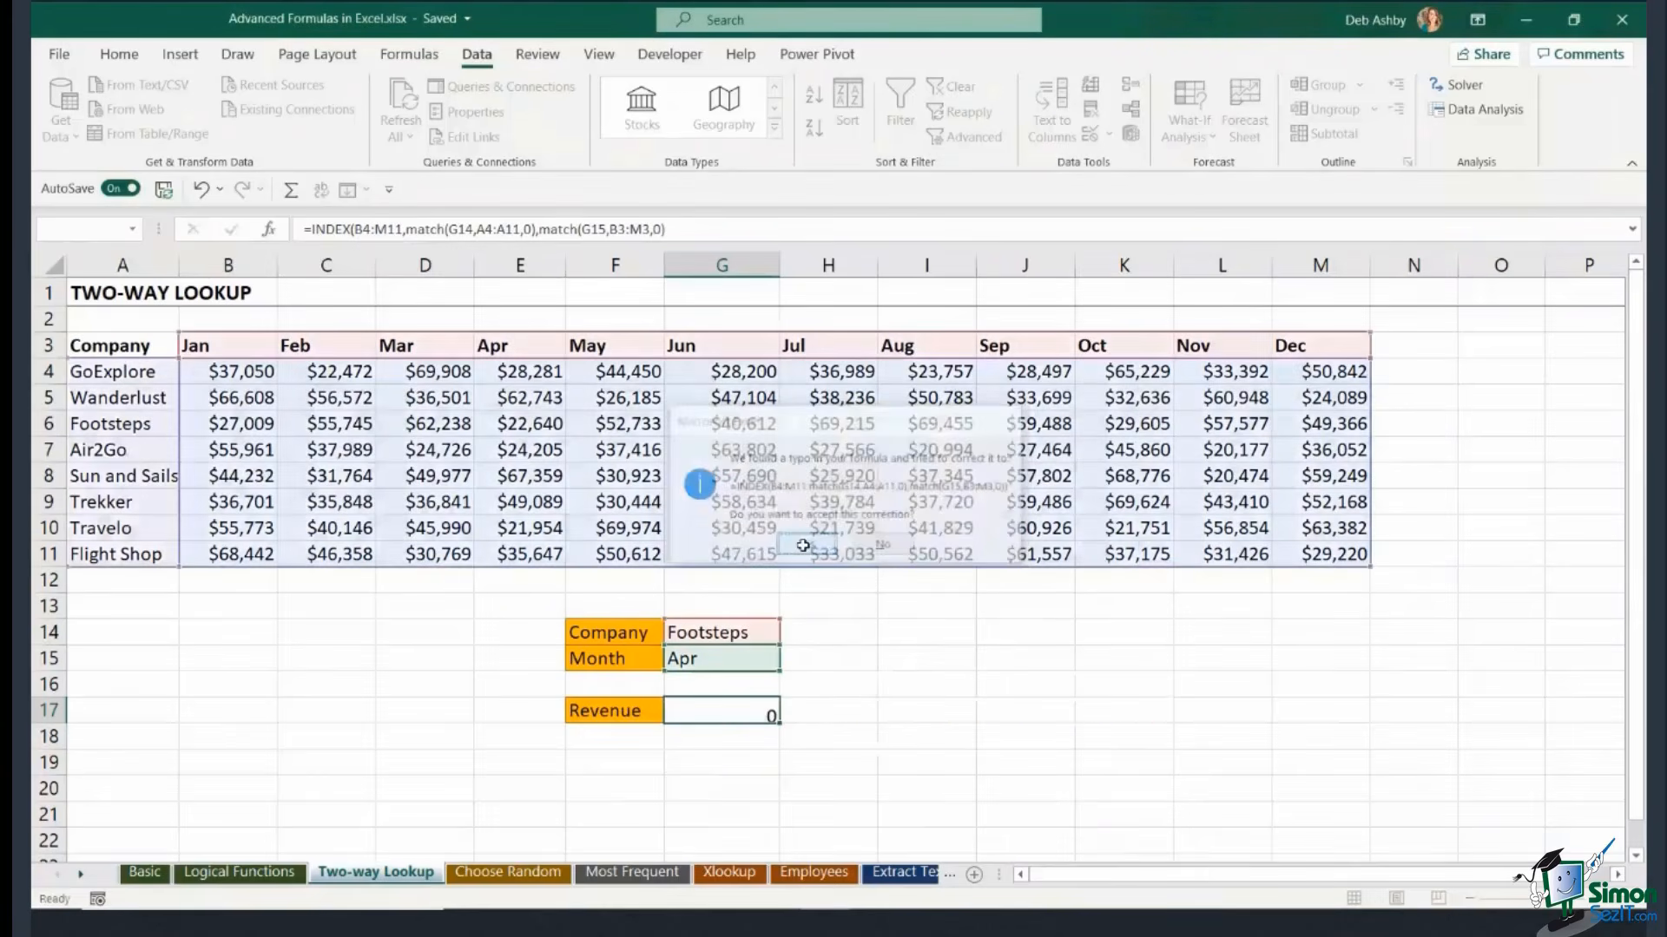
pyautogui.press('Up')
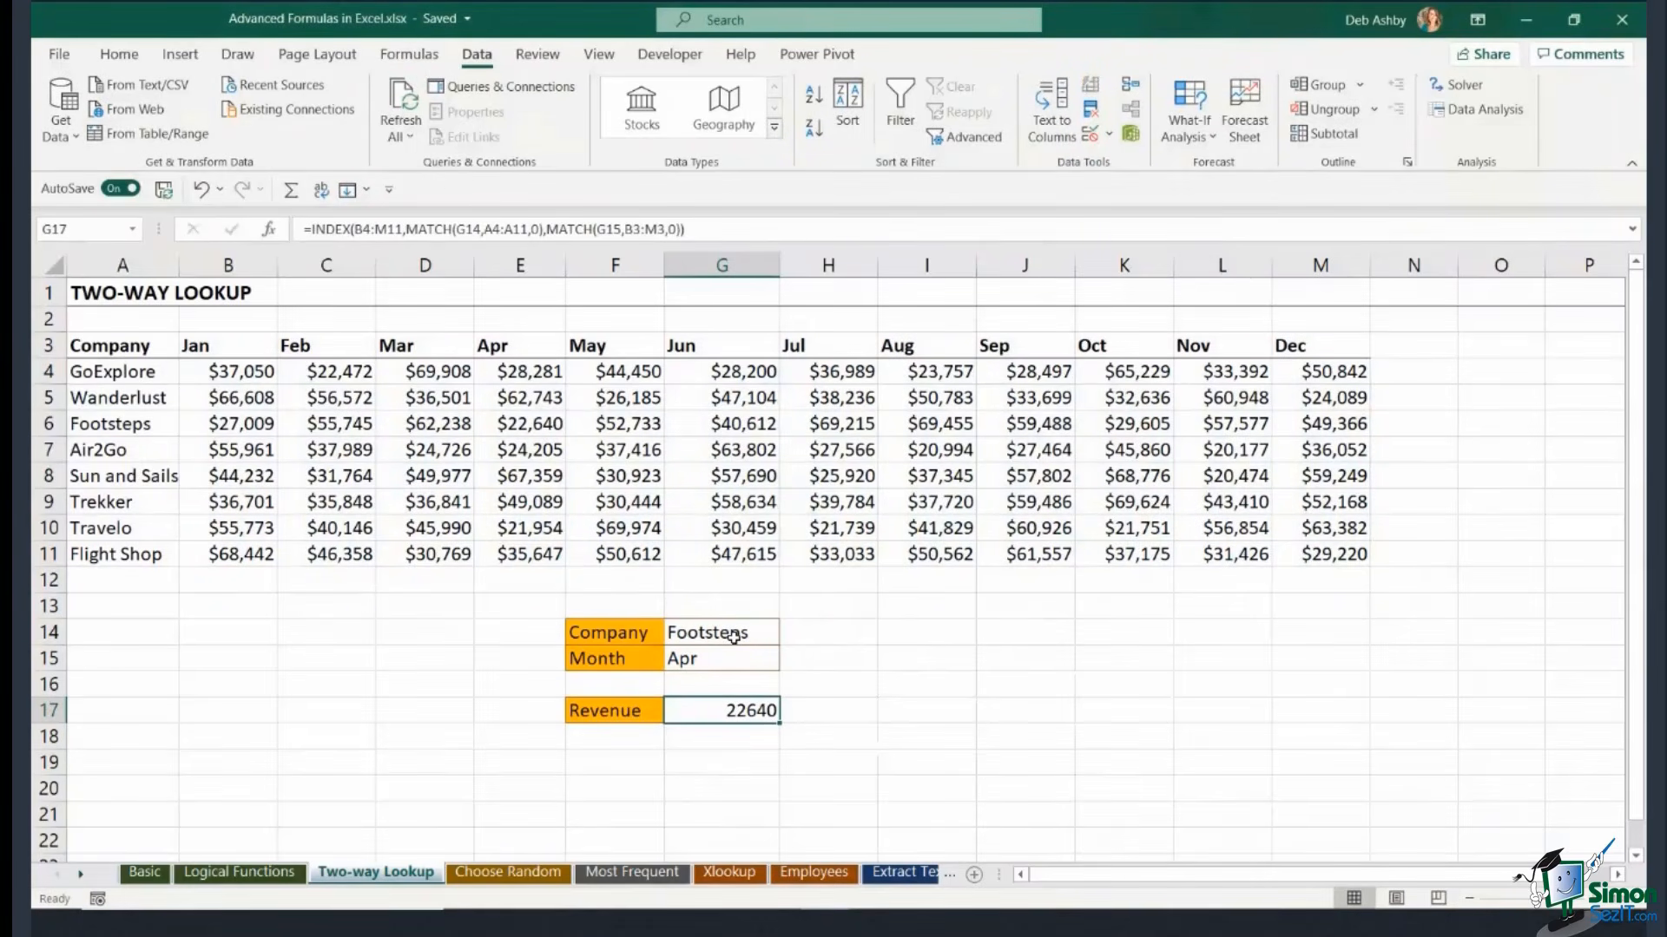
pyautogui.click(538, 424)
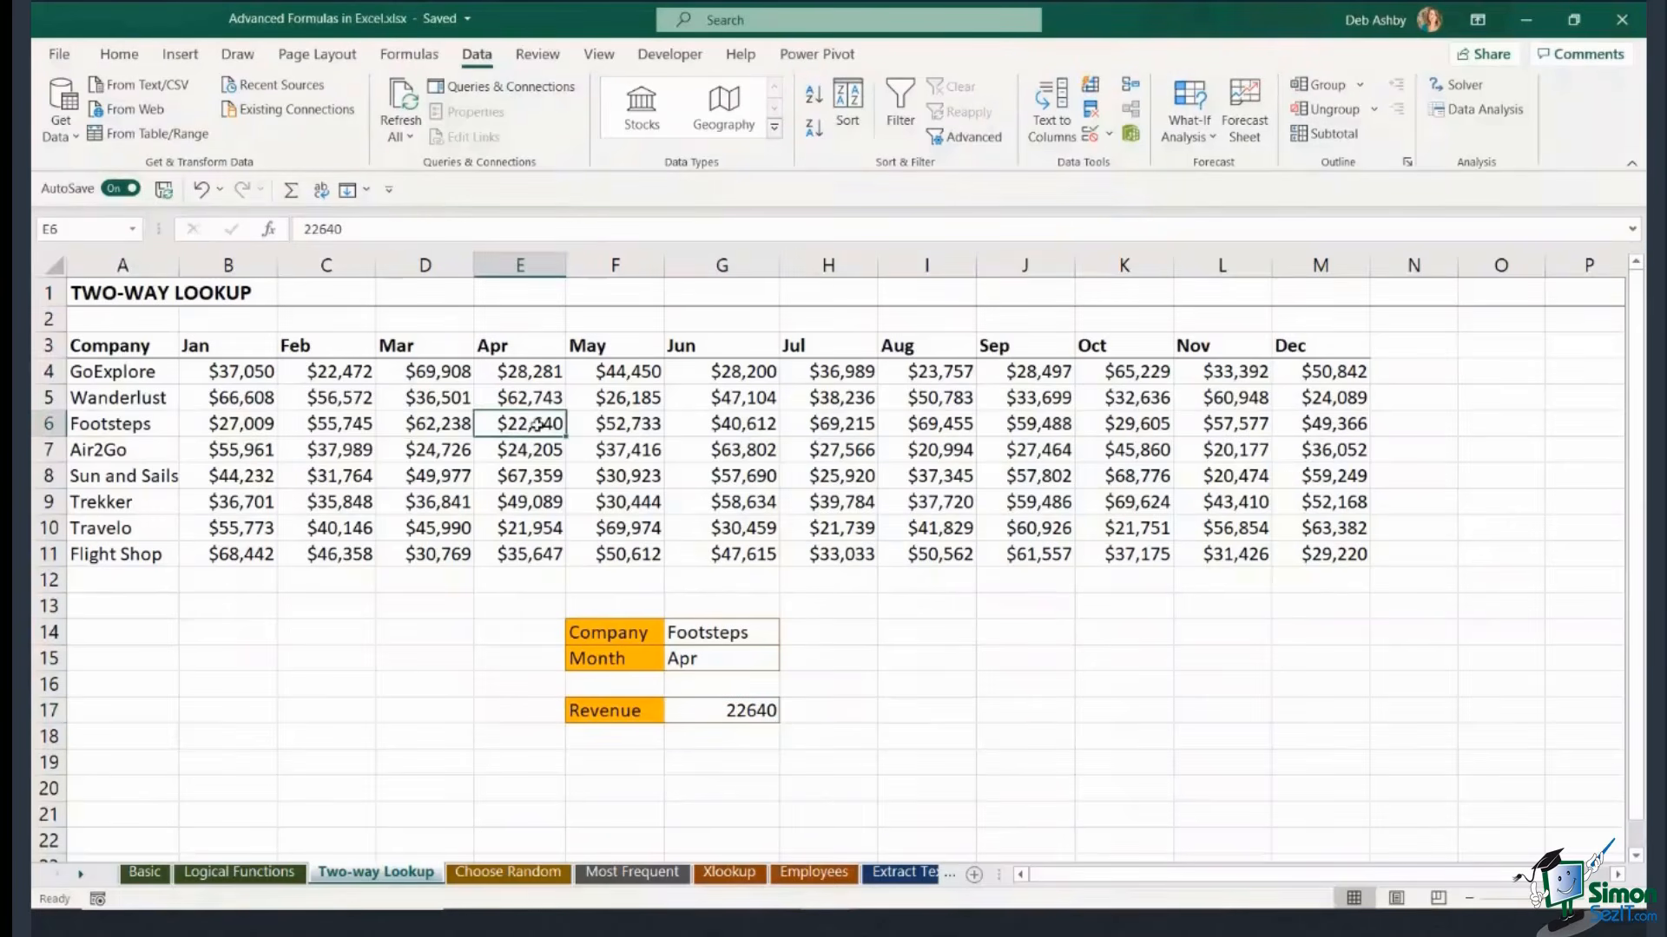
# Format the Revenue cell G17 in the accounting currency format with no decimal places.
pyautogui.click(733, 711)
pyautogui.click(122, 57)
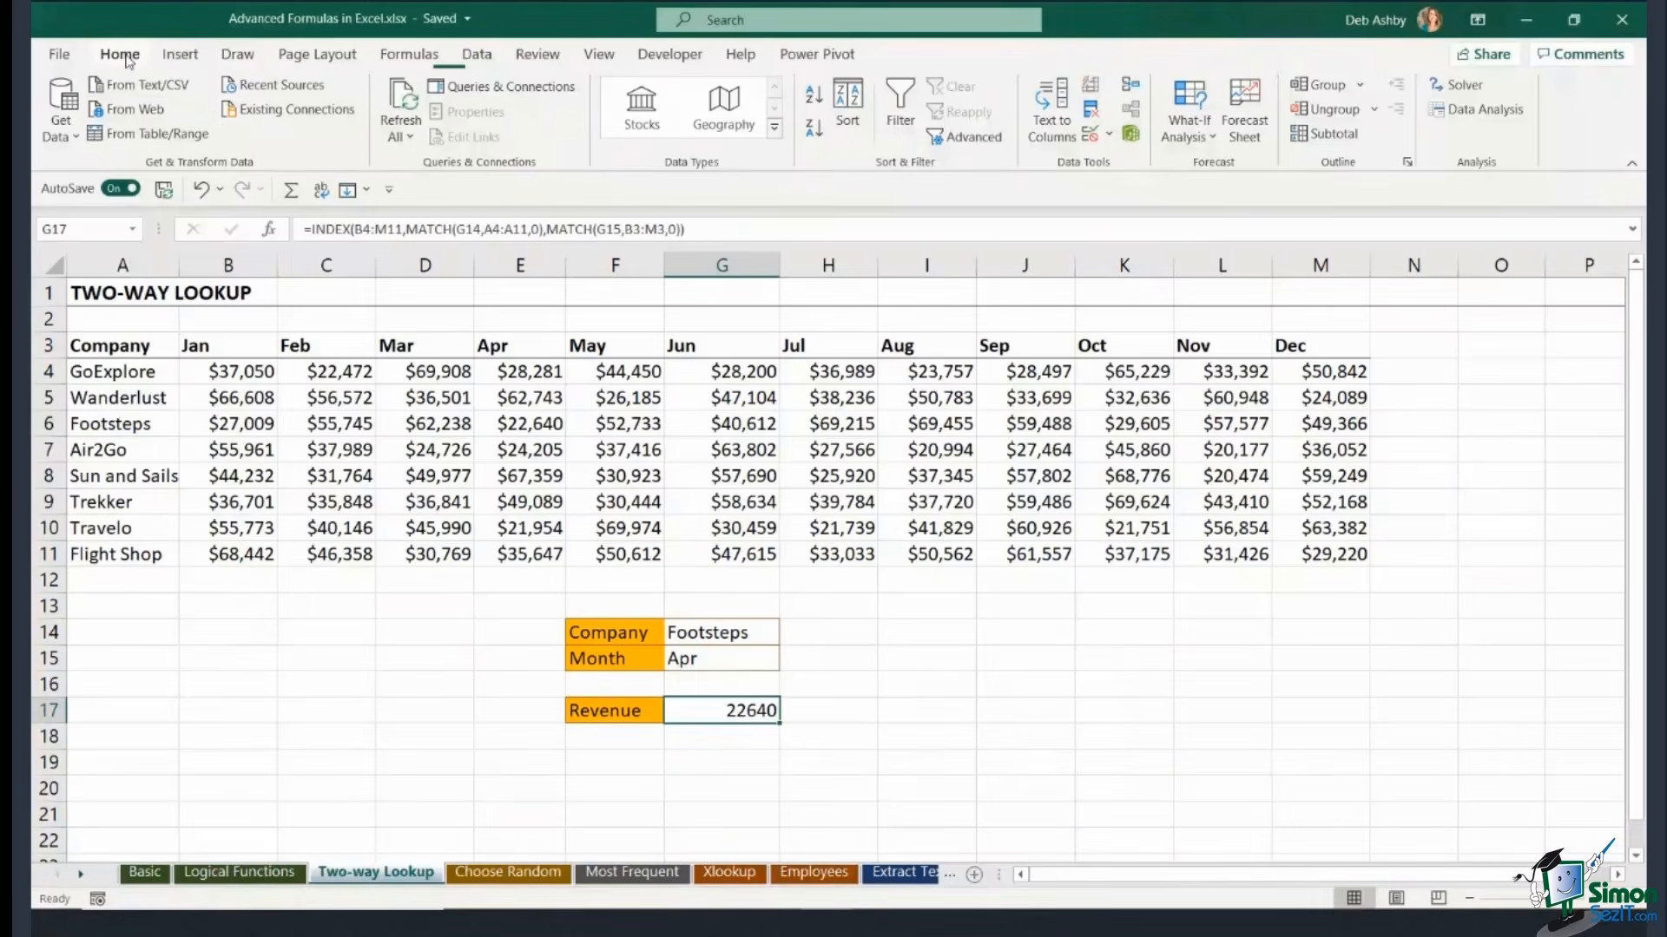
pyautogui.click(749, 128)
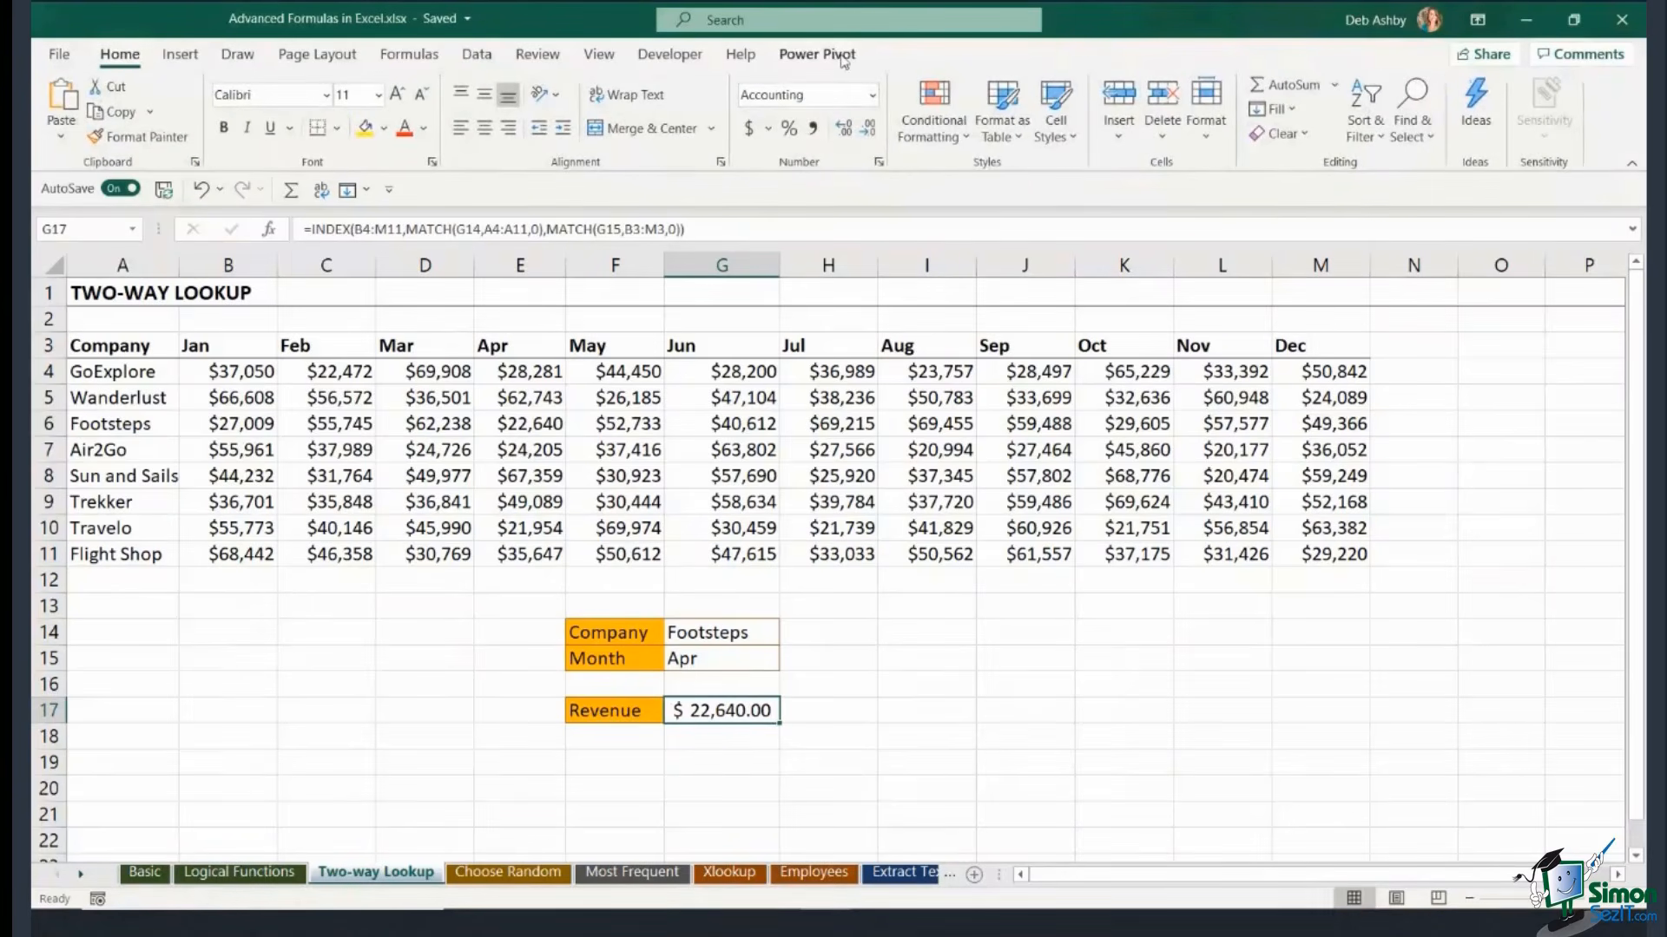
pyautogui.click(866, 128)
pyautogui.click(866, 128)
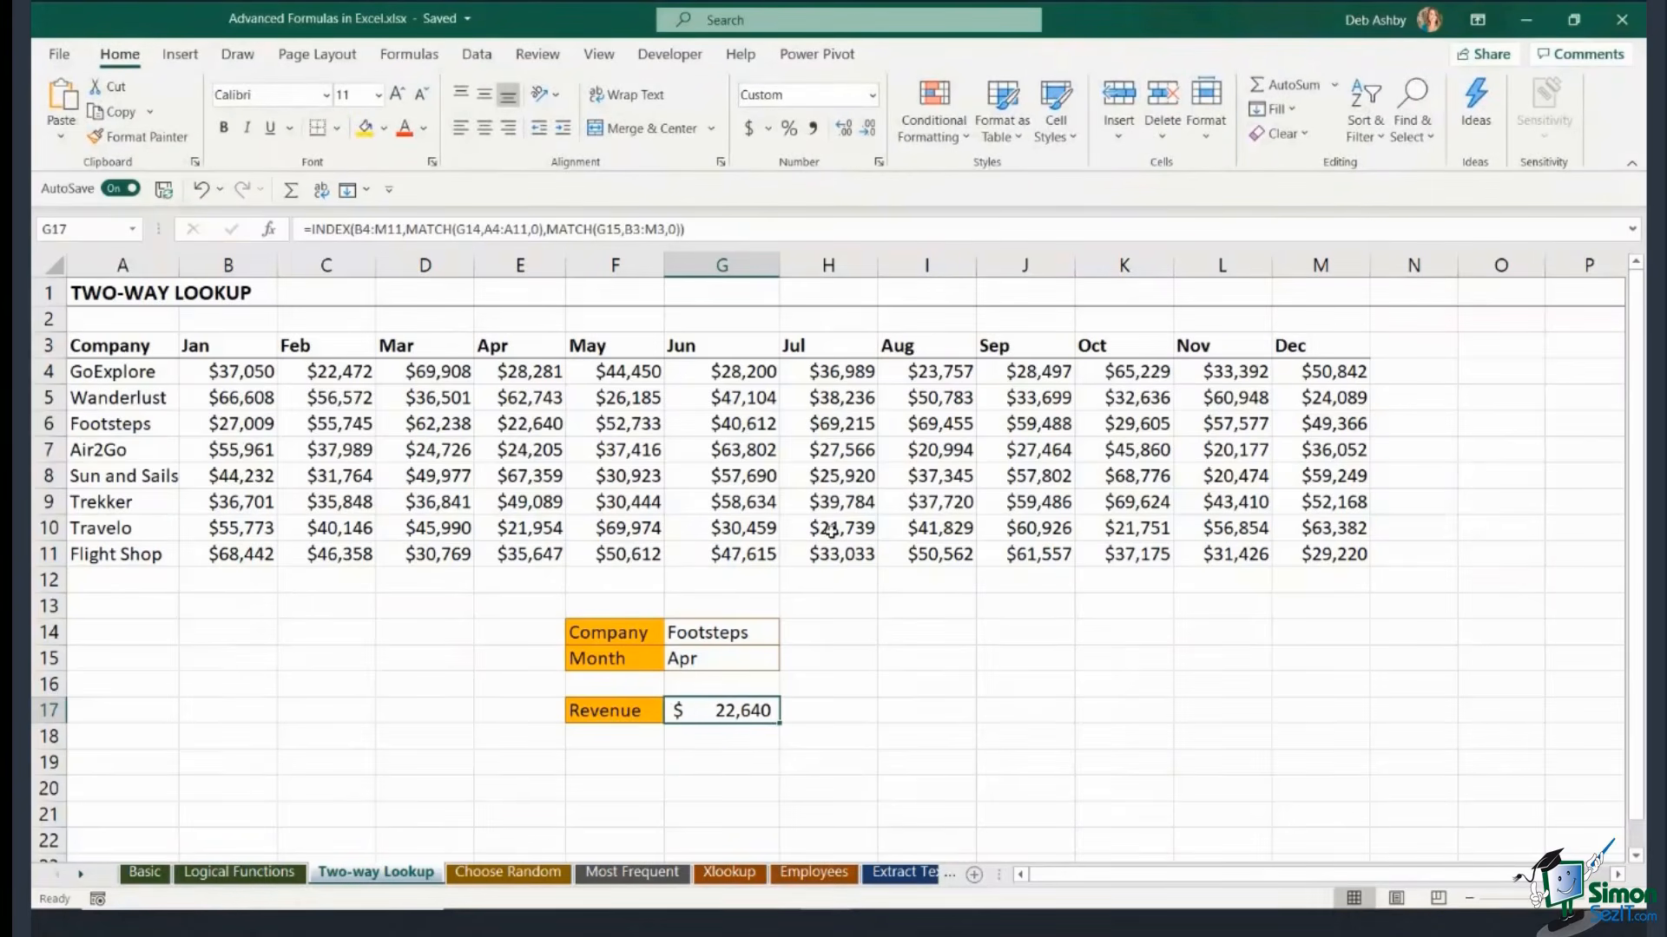
# Test the two-way lookup by choosing Sun and Sails as the company in G14 and Jul as the month in G15.
pyautogui.click(733, 644)
pyautogui.click(789, 635)
pyautogui.click(695, 729)
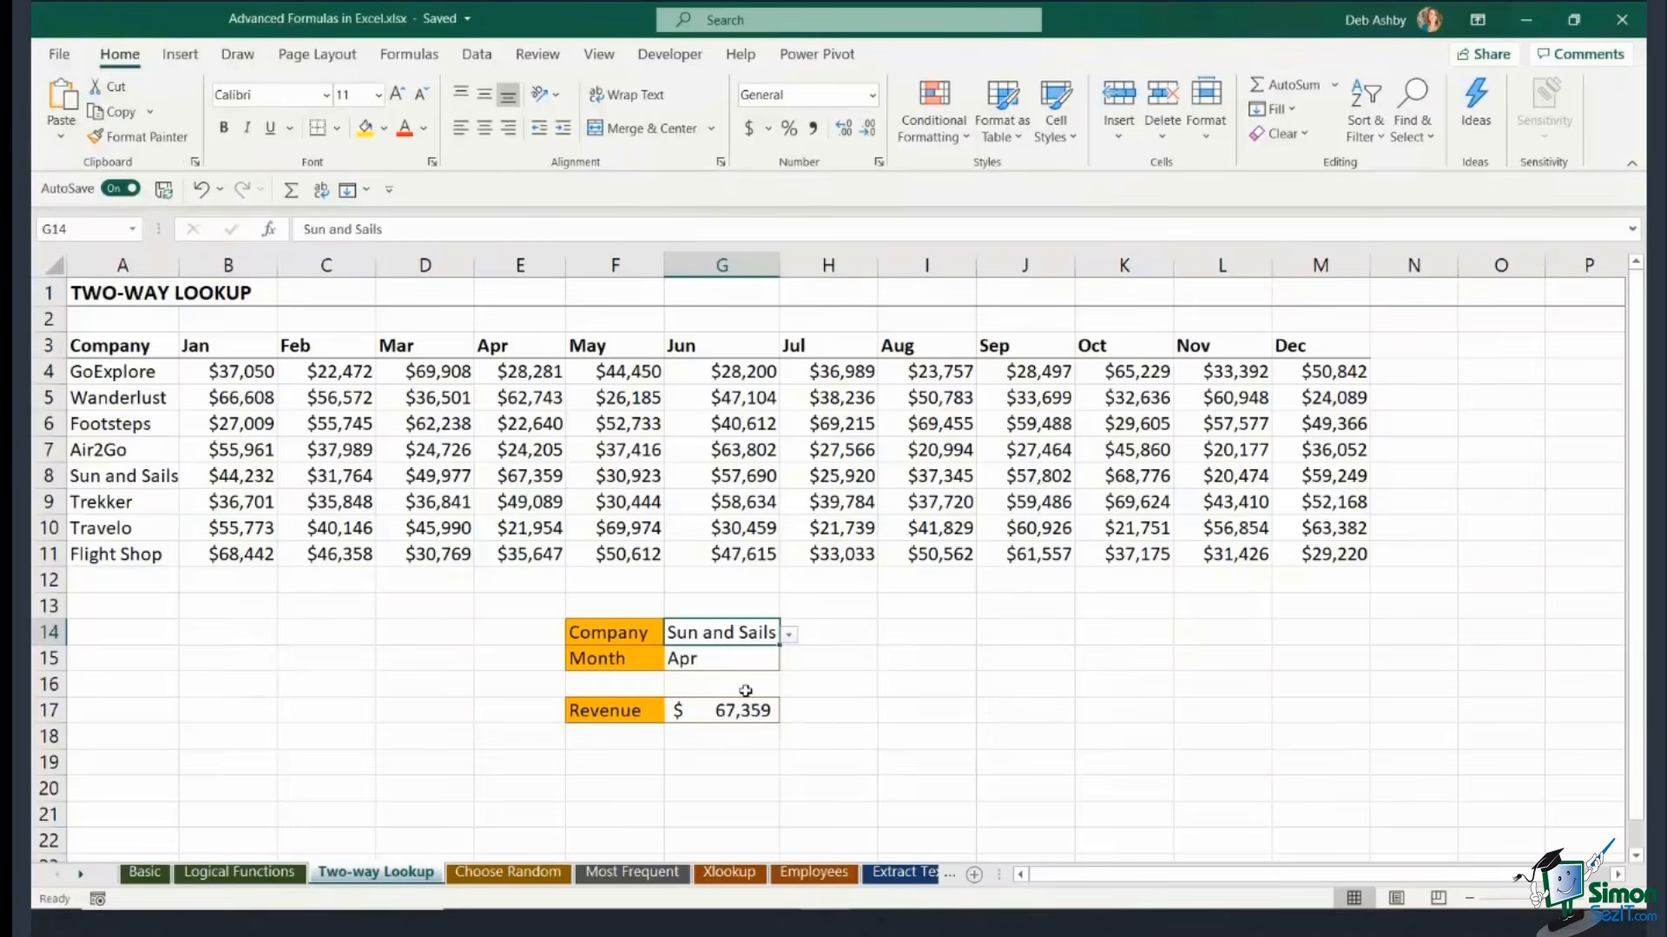
pyautogui.click(729, 660)
pyautogui.click(789, 661)
pyautogui.click(703, 740)
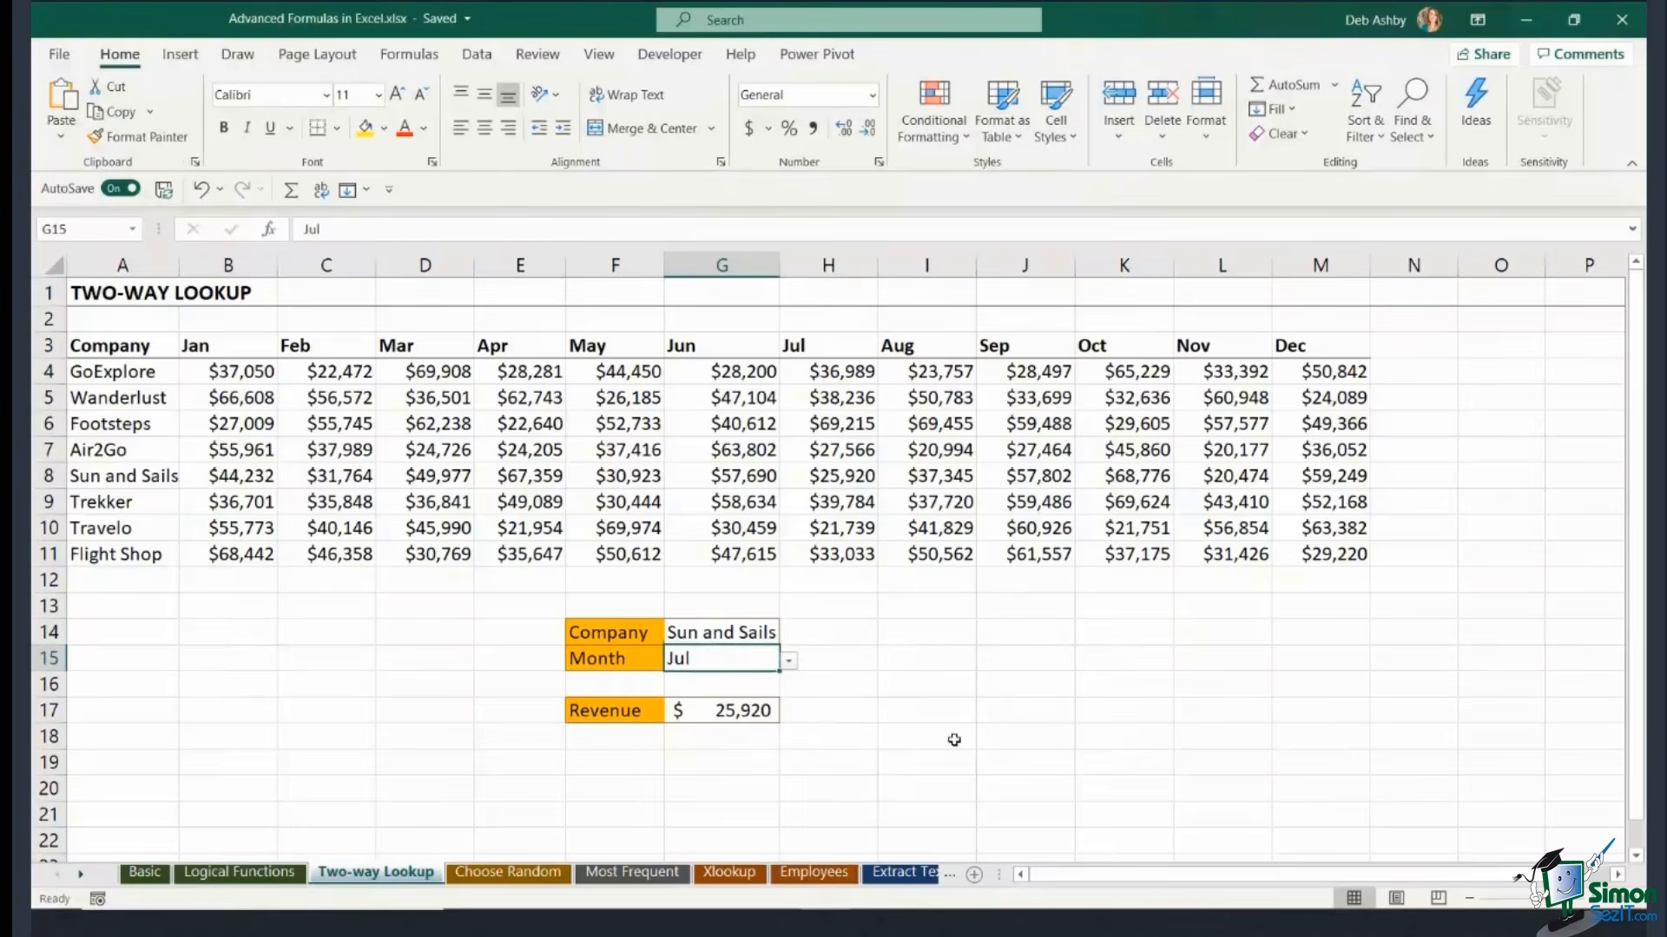
pyautogui.click(1006, 714)
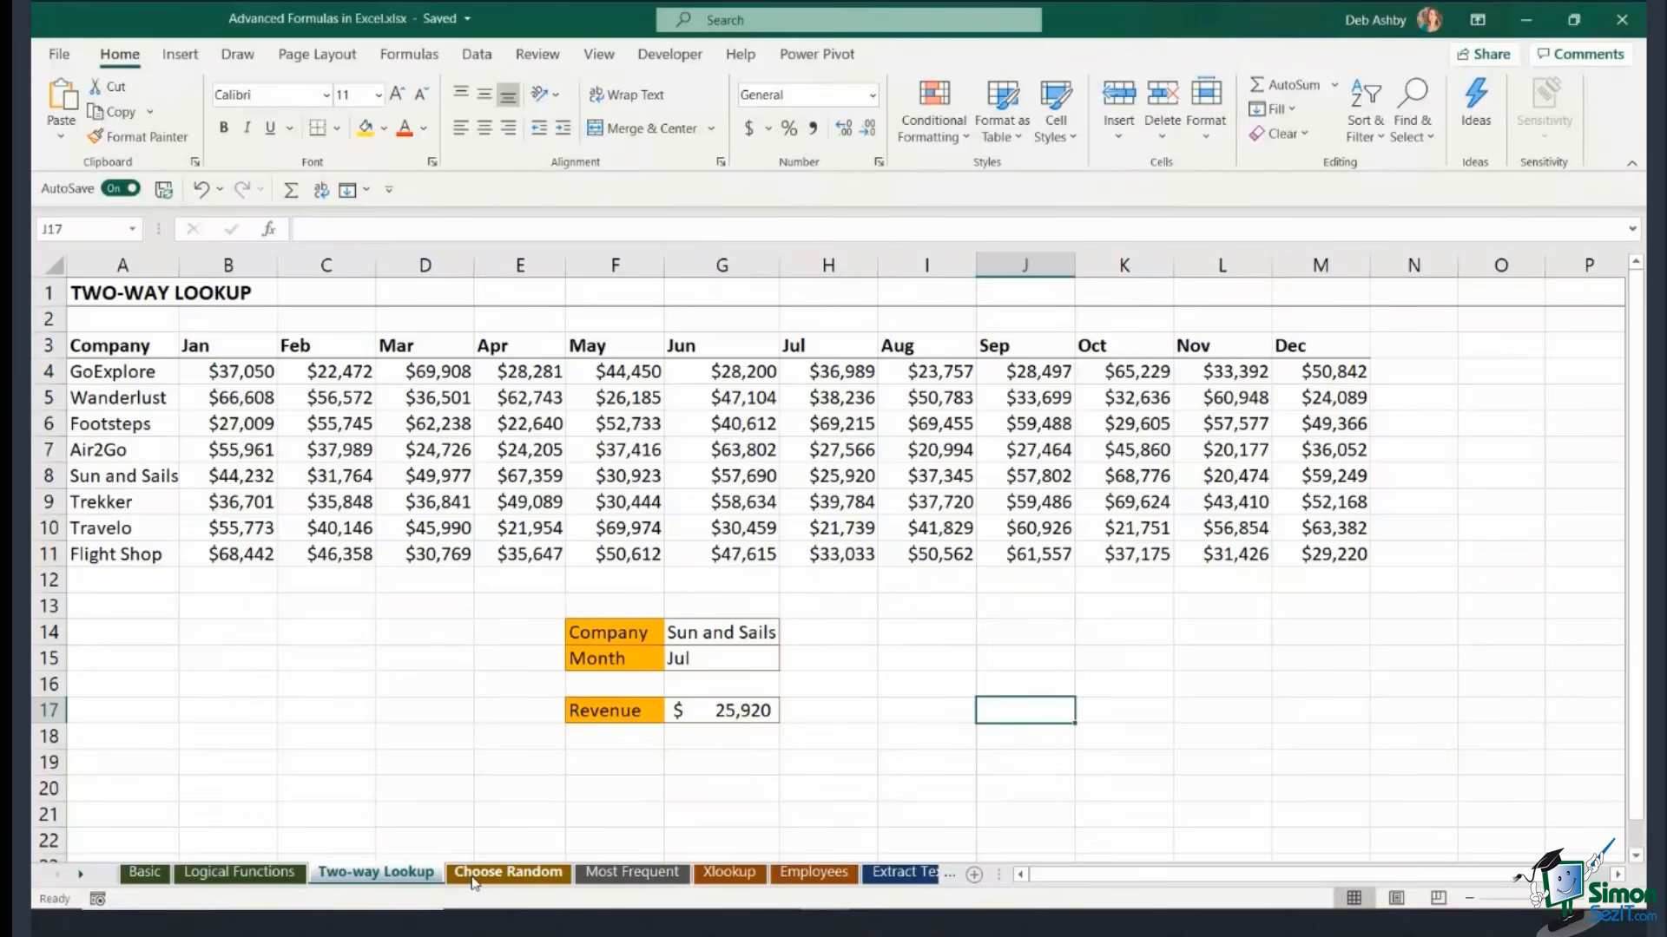
# Go to the Choose Random sheet and examine the names in A4:A18, the empty Team Assignment column and the team choices in D4:D7.
pyautogui.click(507, 873)
pyautogui.click(824, 525)
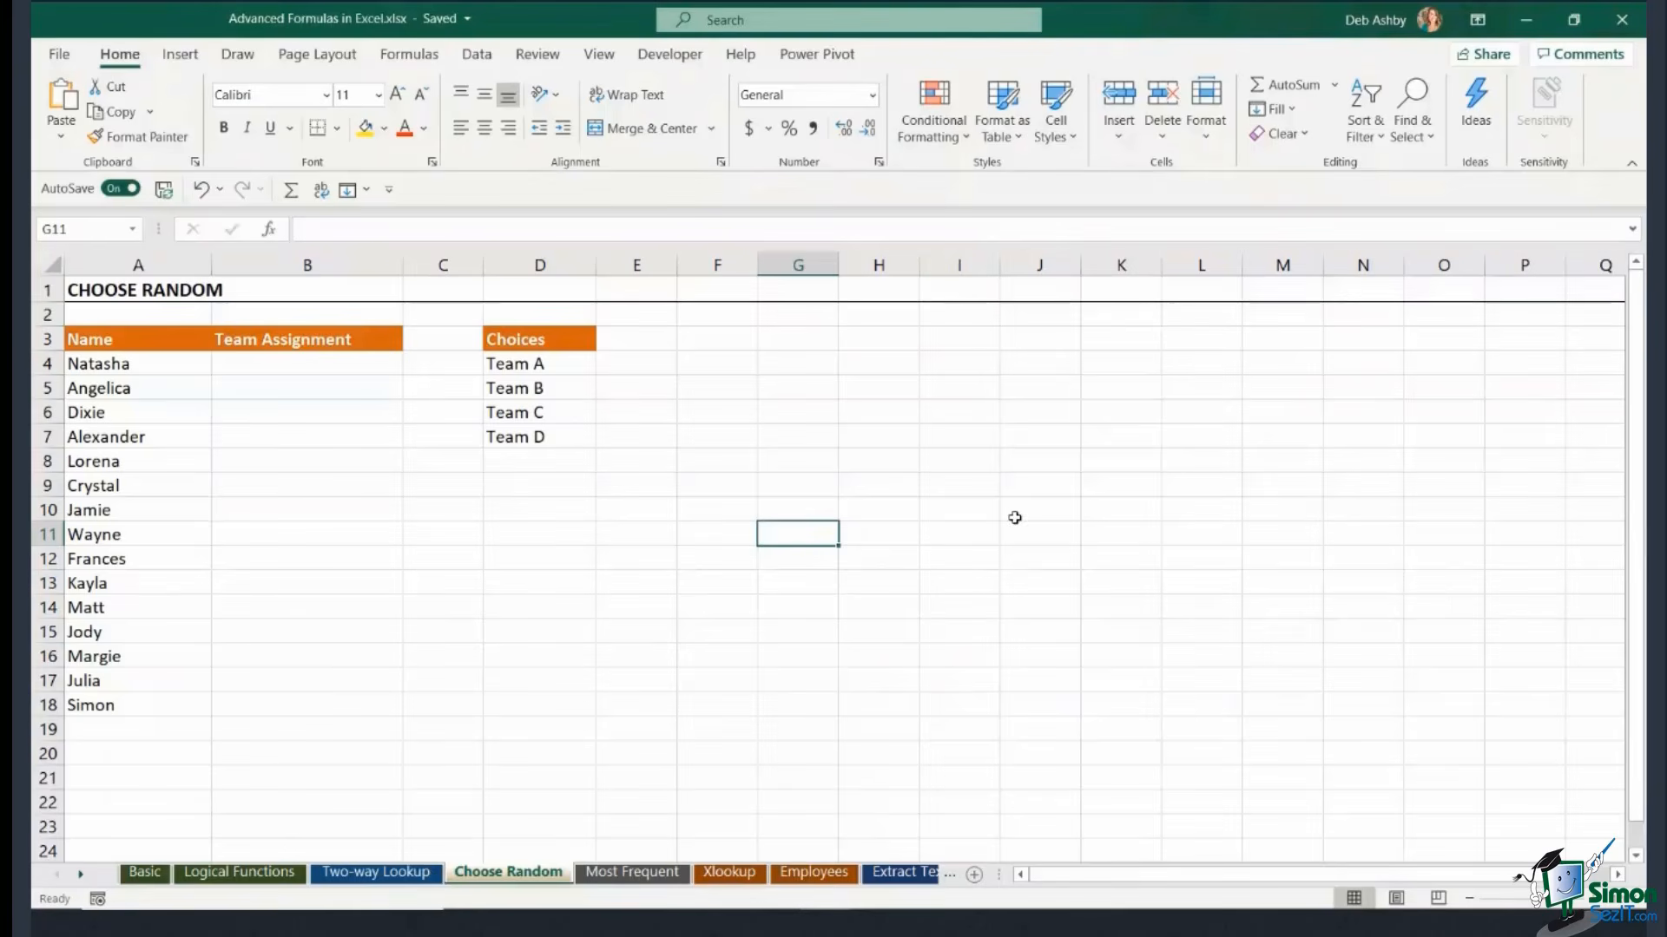
pyautogui.click(174, 410)
pyautogui.moveTo(150, 379); pyautogui.dragTo(148, 707)
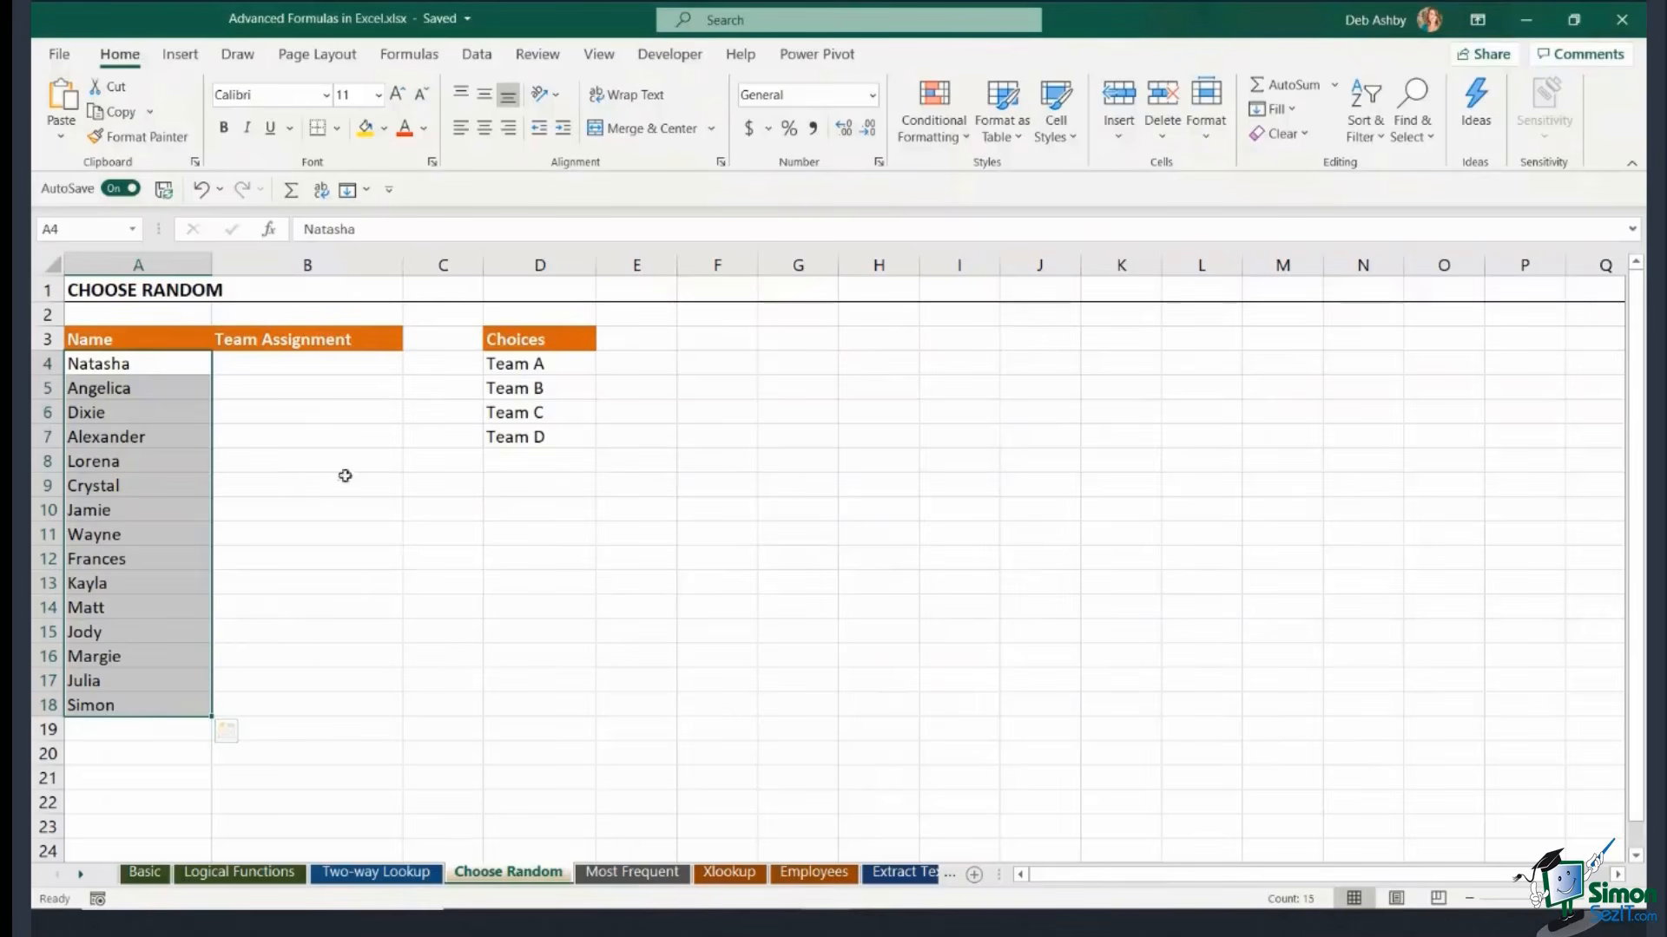
pyautogui.moveTo(550, 362); pyautogui.dragTo(549, 436)
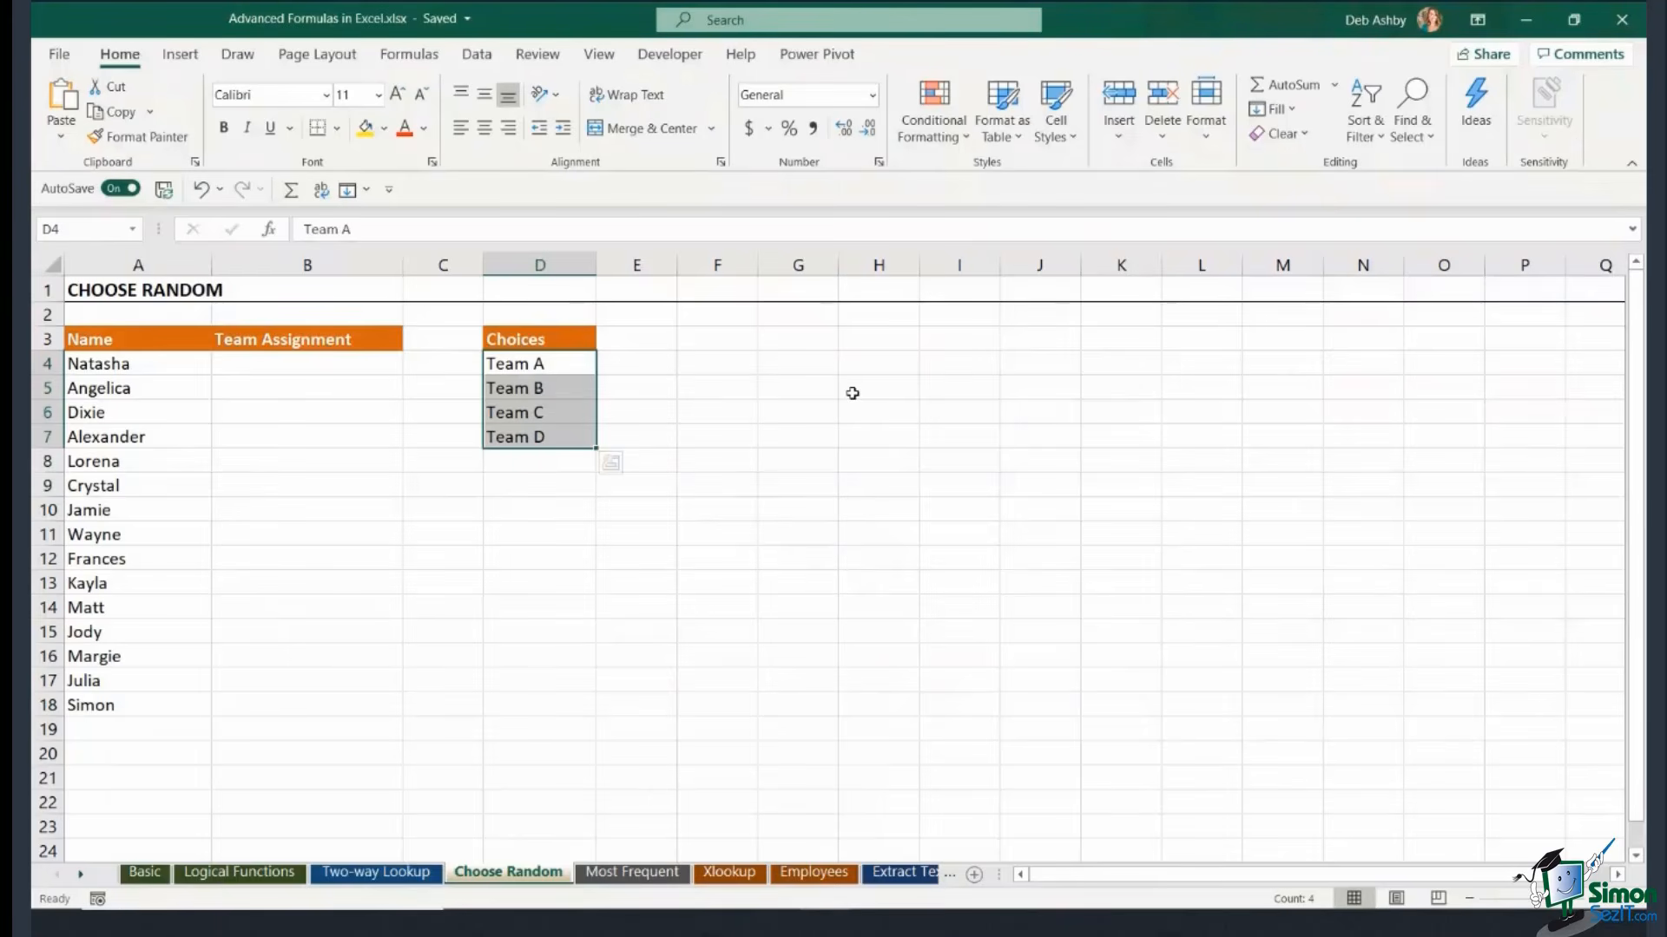
pyautogui.click(336, 359)
pyautogui.moveTo(531, 363); pyautogui.dragTo(537, 438)
pyautogui.click(334, 369)
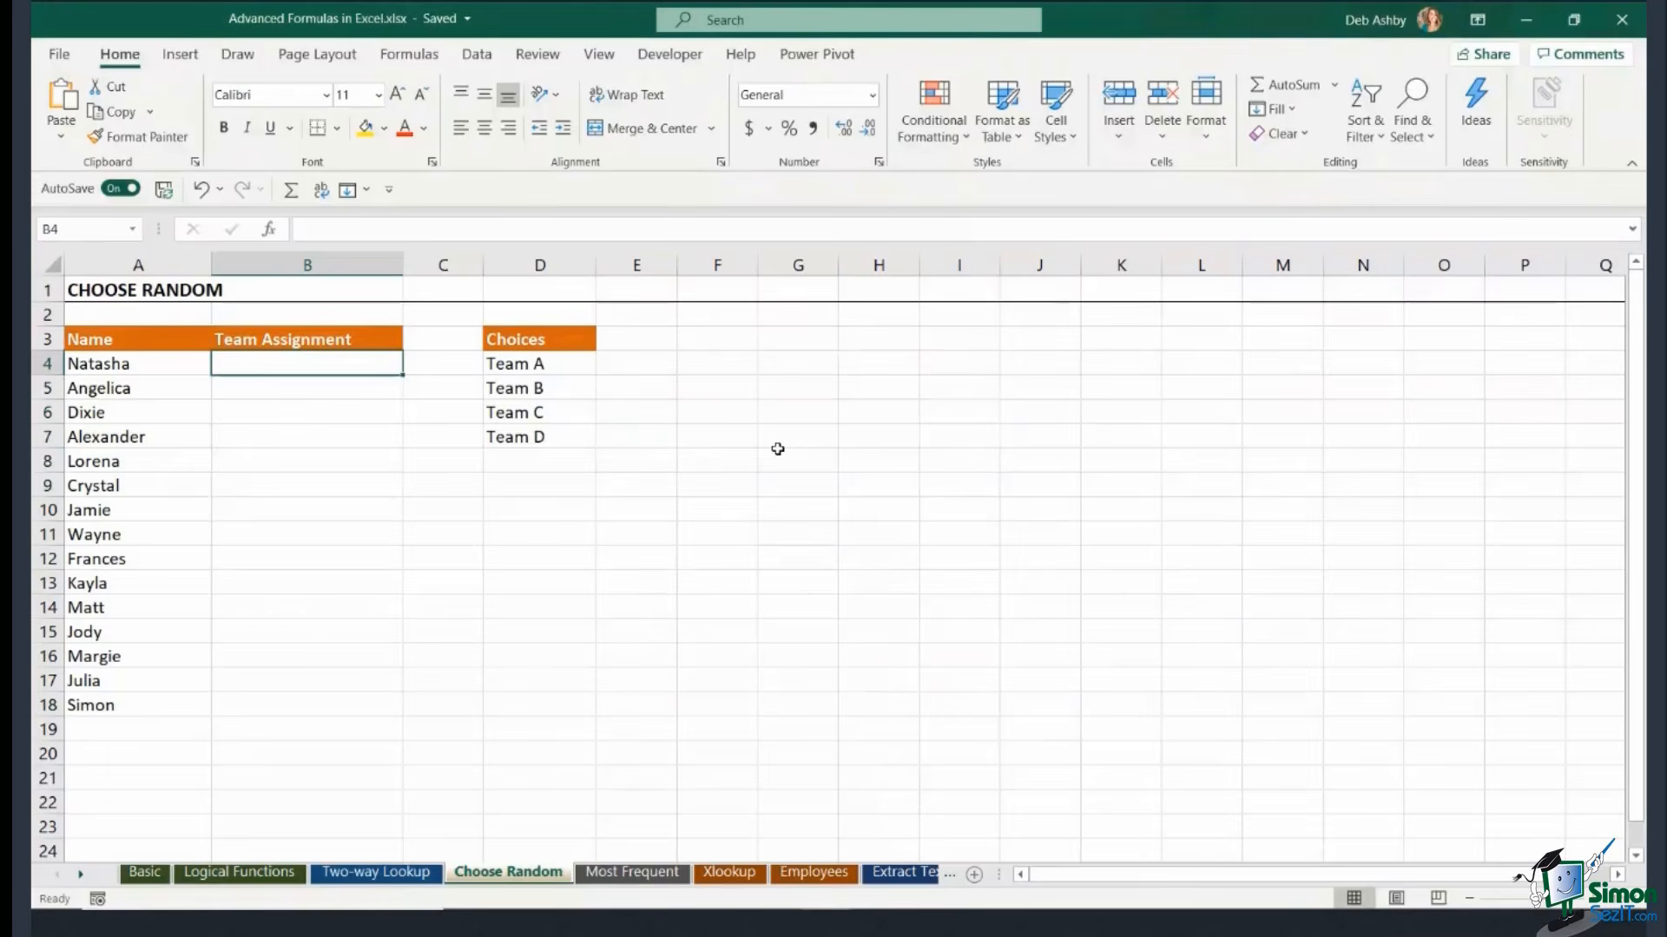
# Enter the sample formula =RANDBETWEEN(1000,5000) in the empty cell G4.
pyautogui.click(798, 366)
pyautogui.write('=')
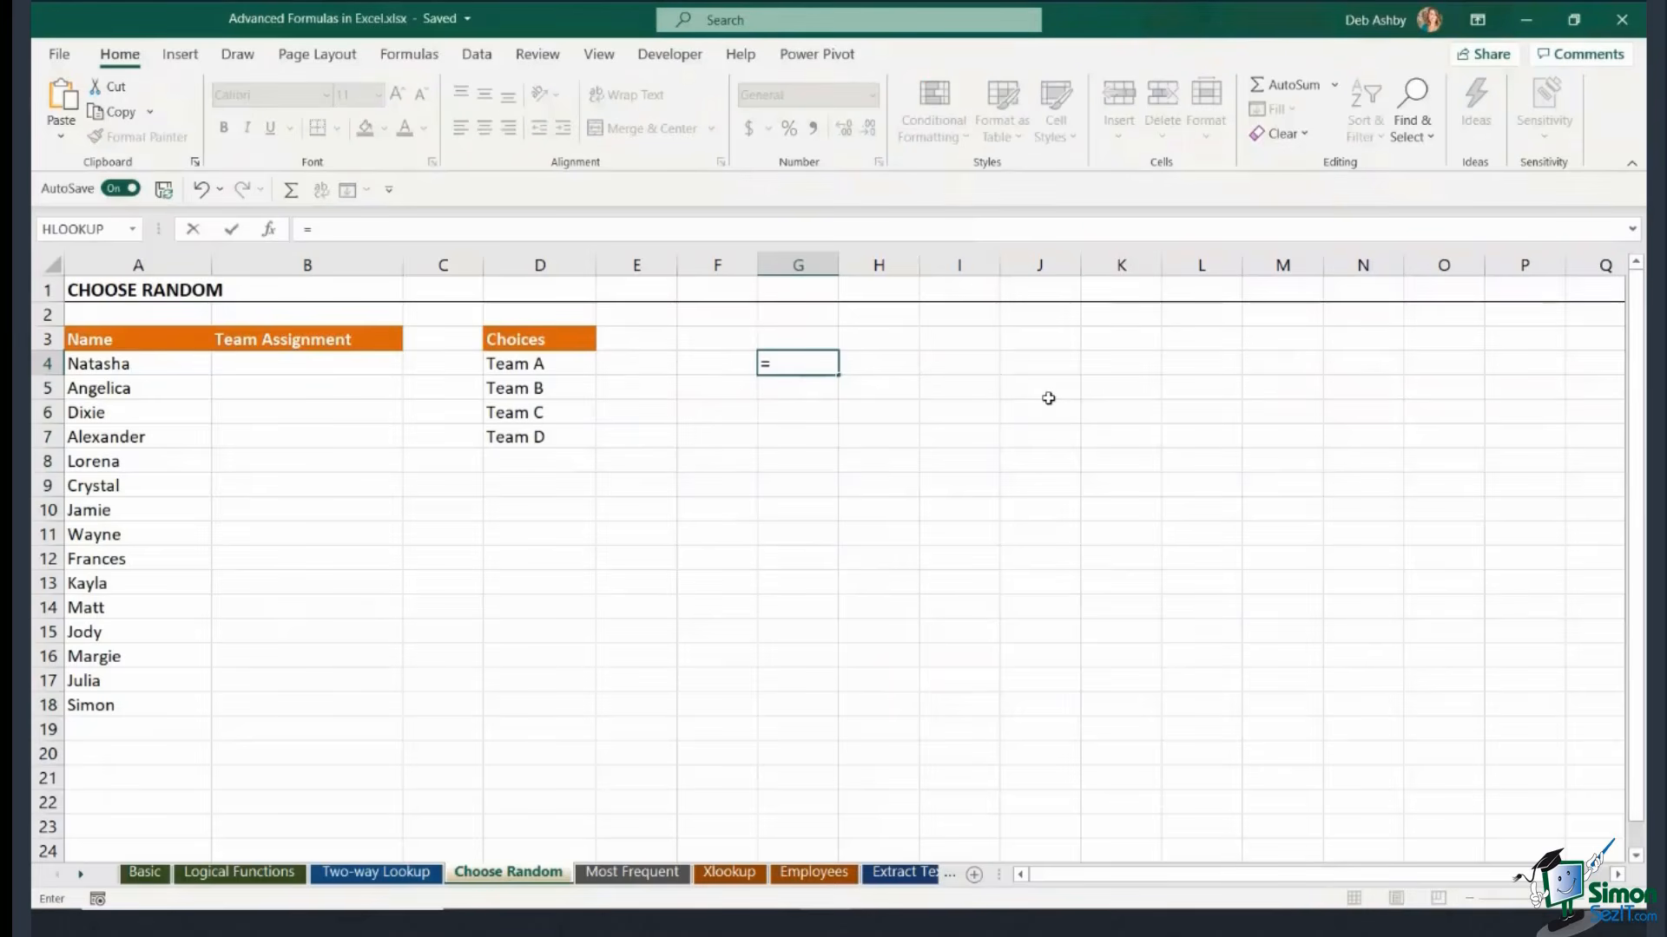
pyautogui.write('randbetw')
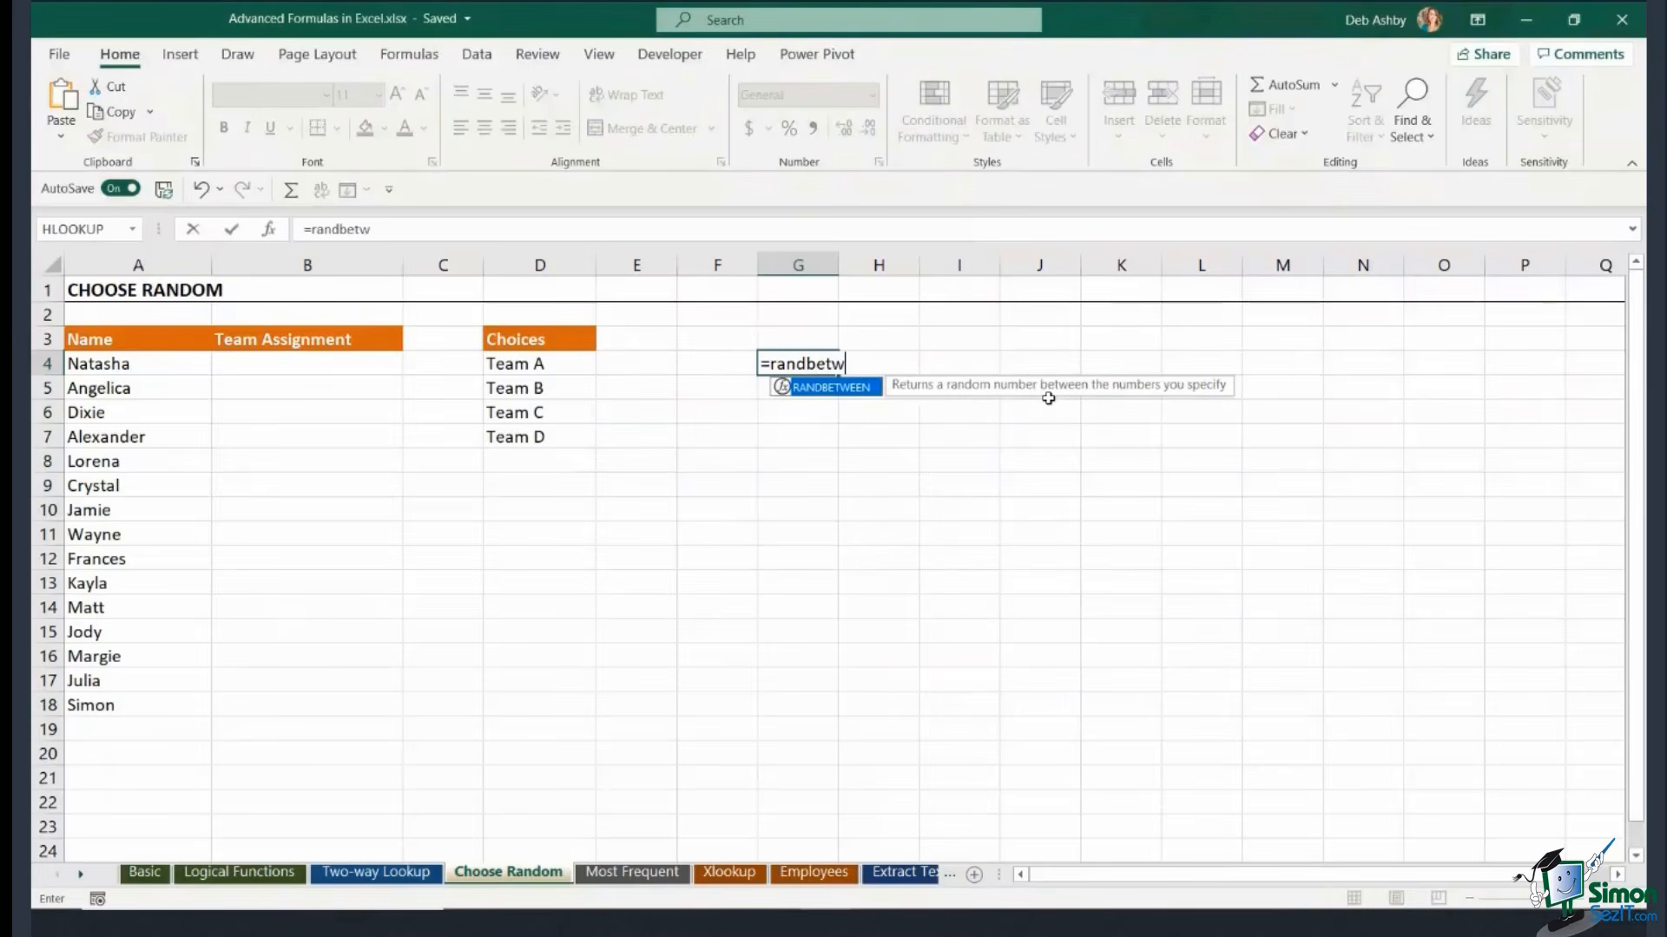
pyautogui.write('een(')
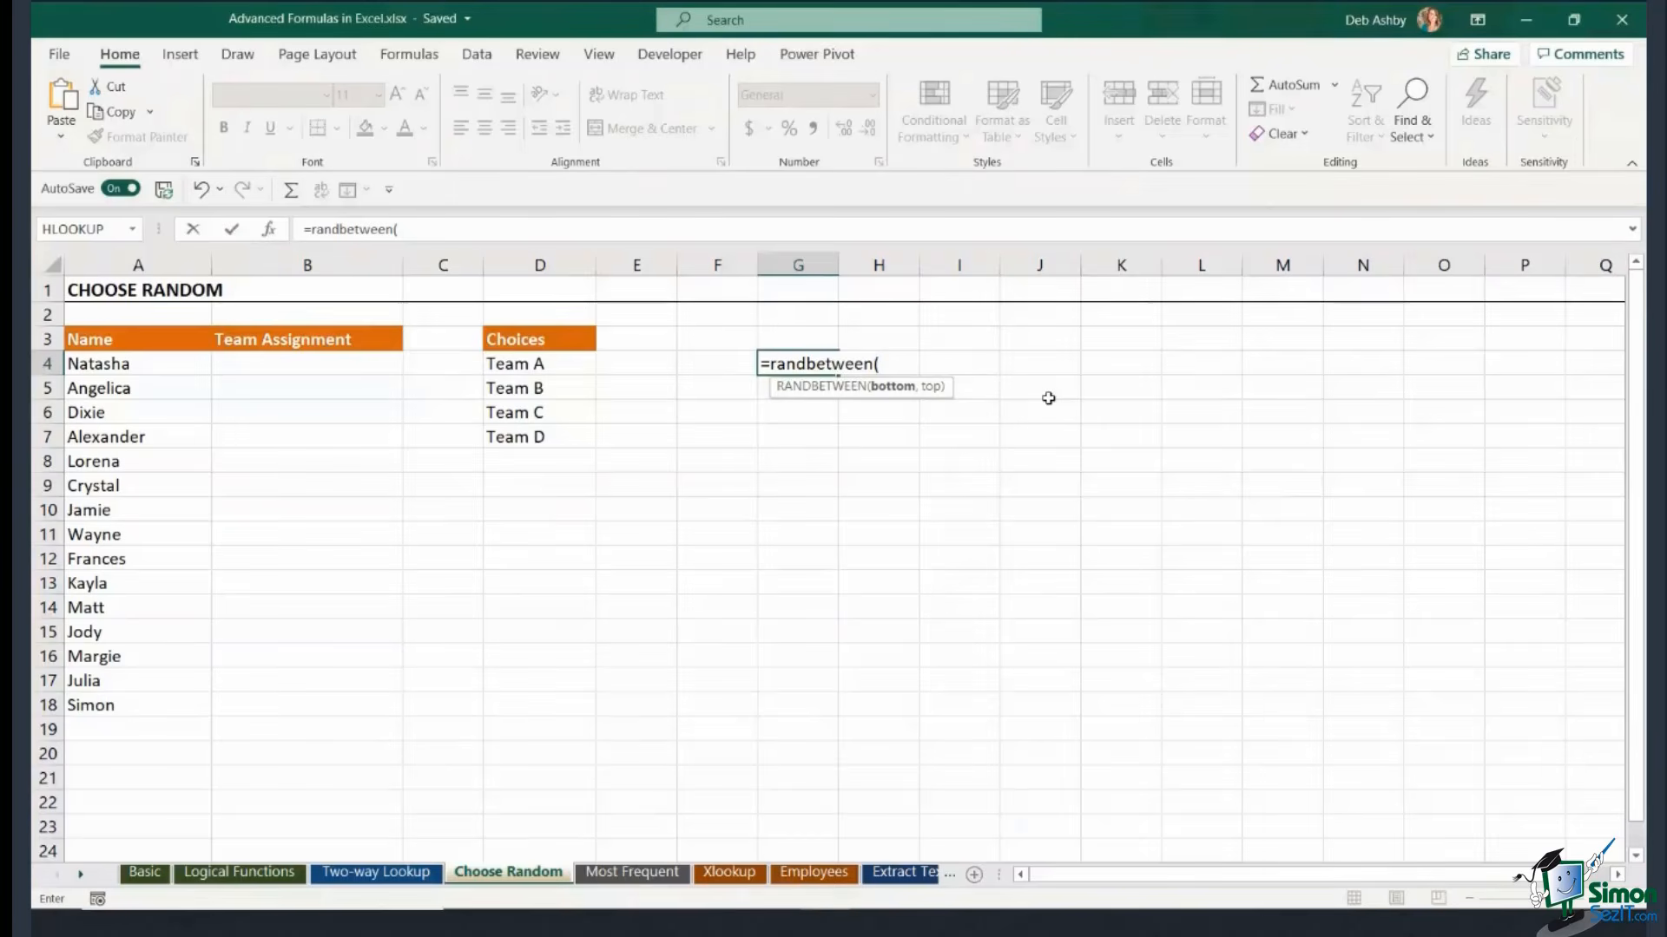
pyautogui.write('1000,')
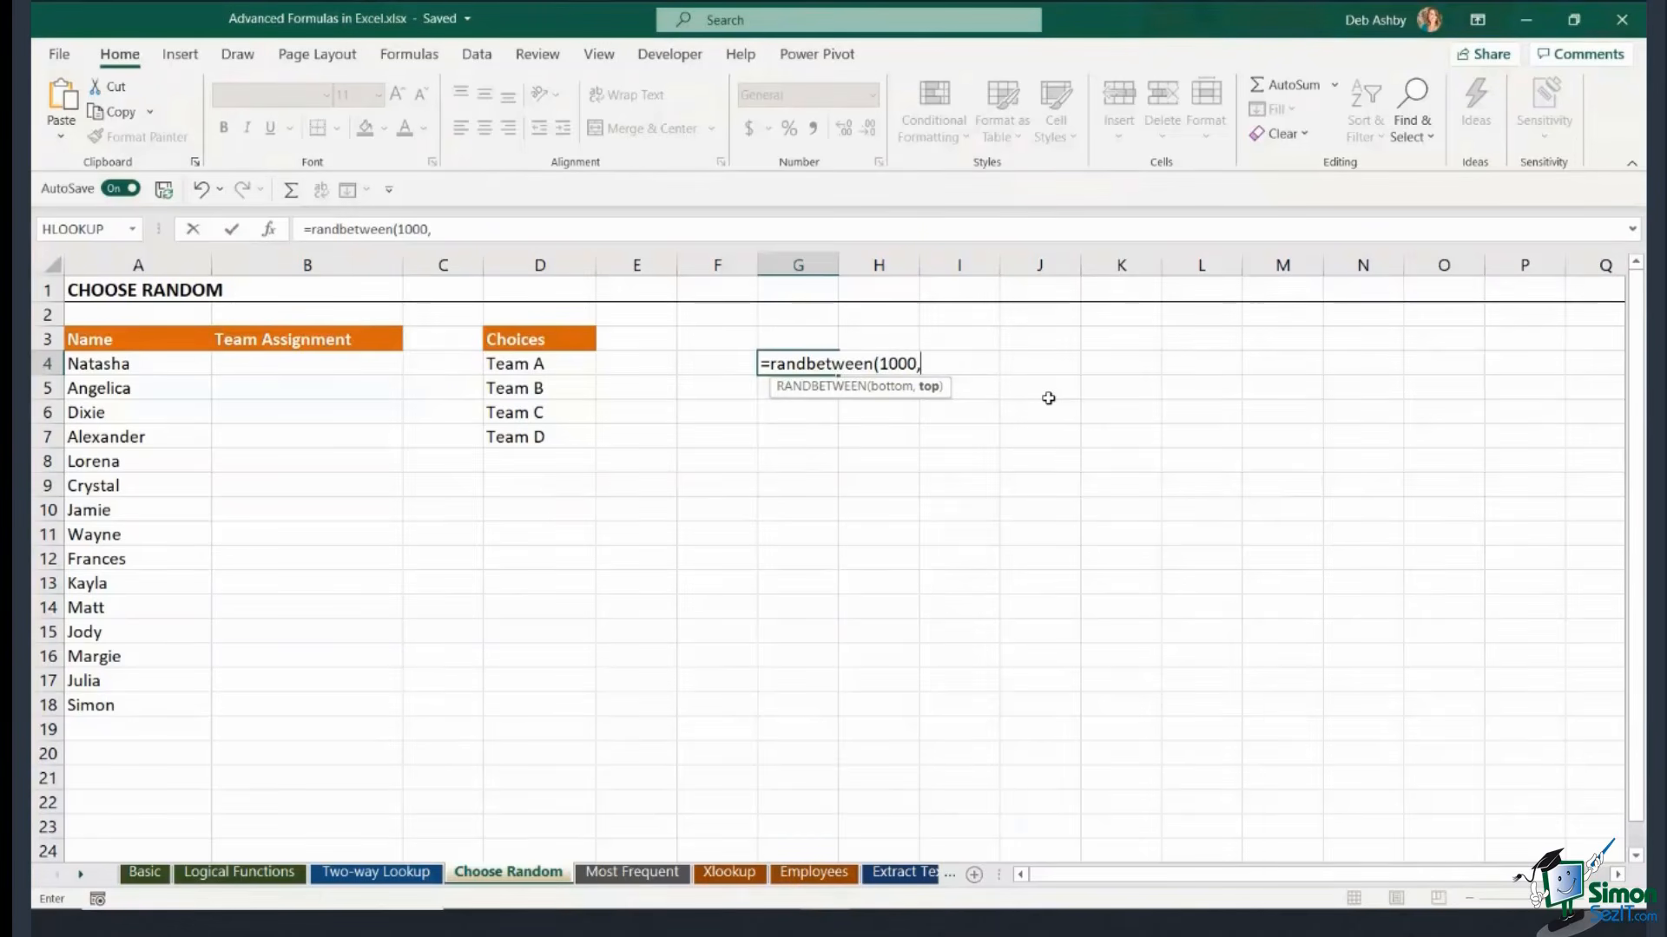
pyautogui.write('5000)')
pyautogui.press('Return')
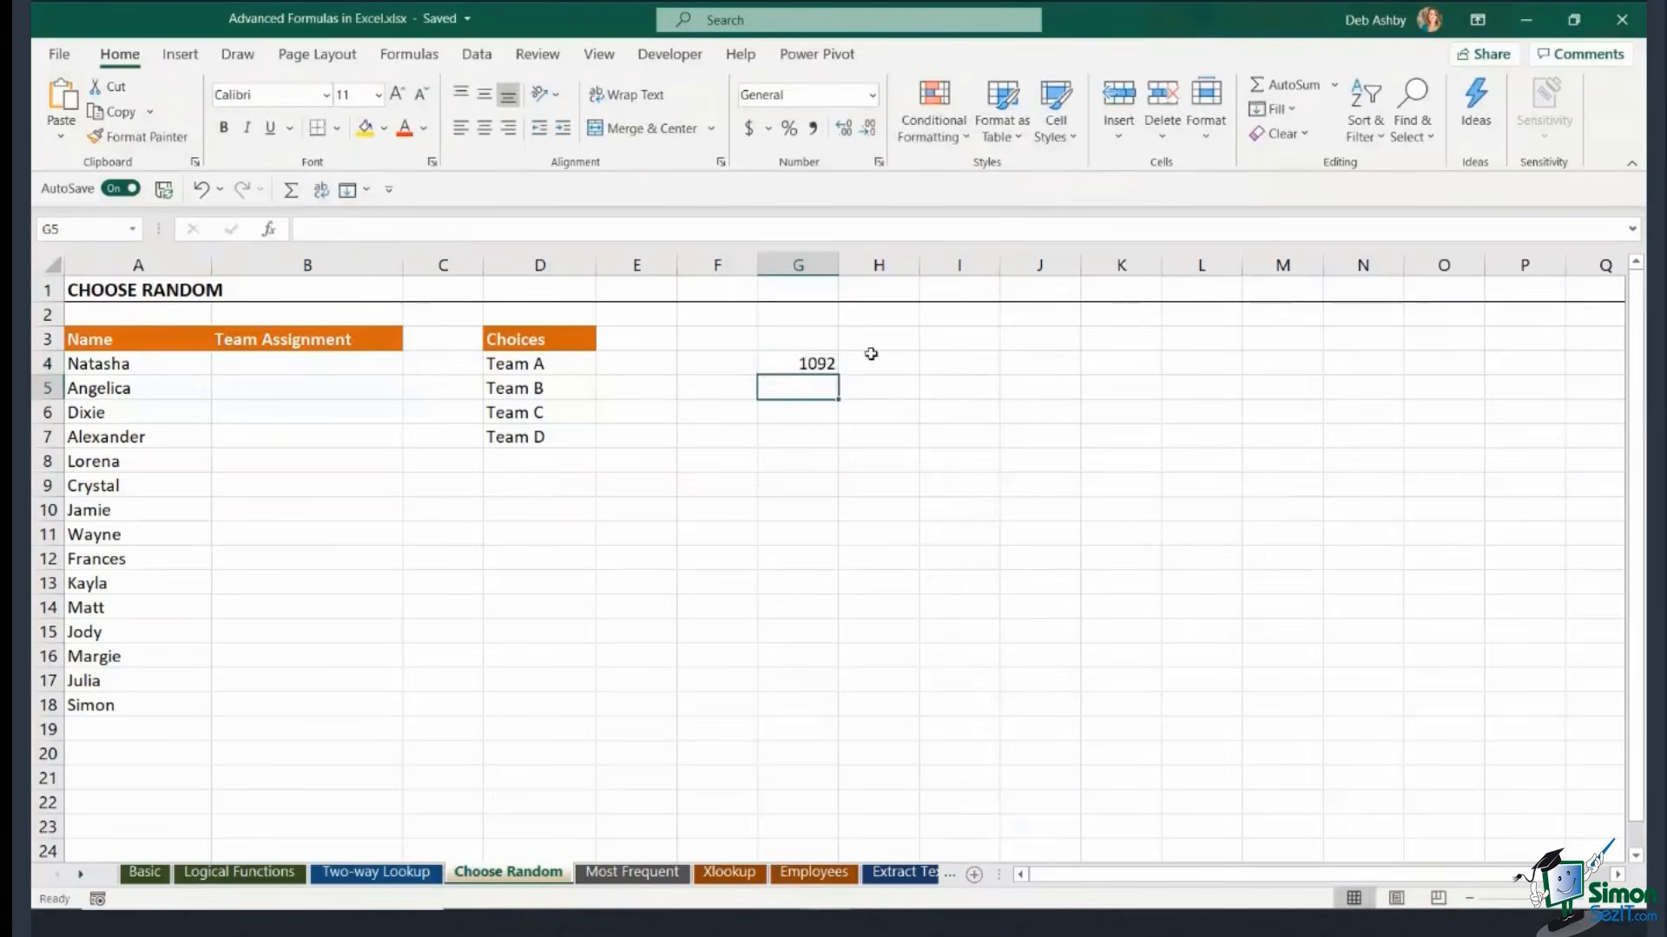
# Fill the sample RANDBETWEEN formula from G4 across G4:K20, and clear the whole range.
pyautogui.click(809, 365)
pyautogui.moveTo(838, 375); pyautogui.dragTo(1189, 752)
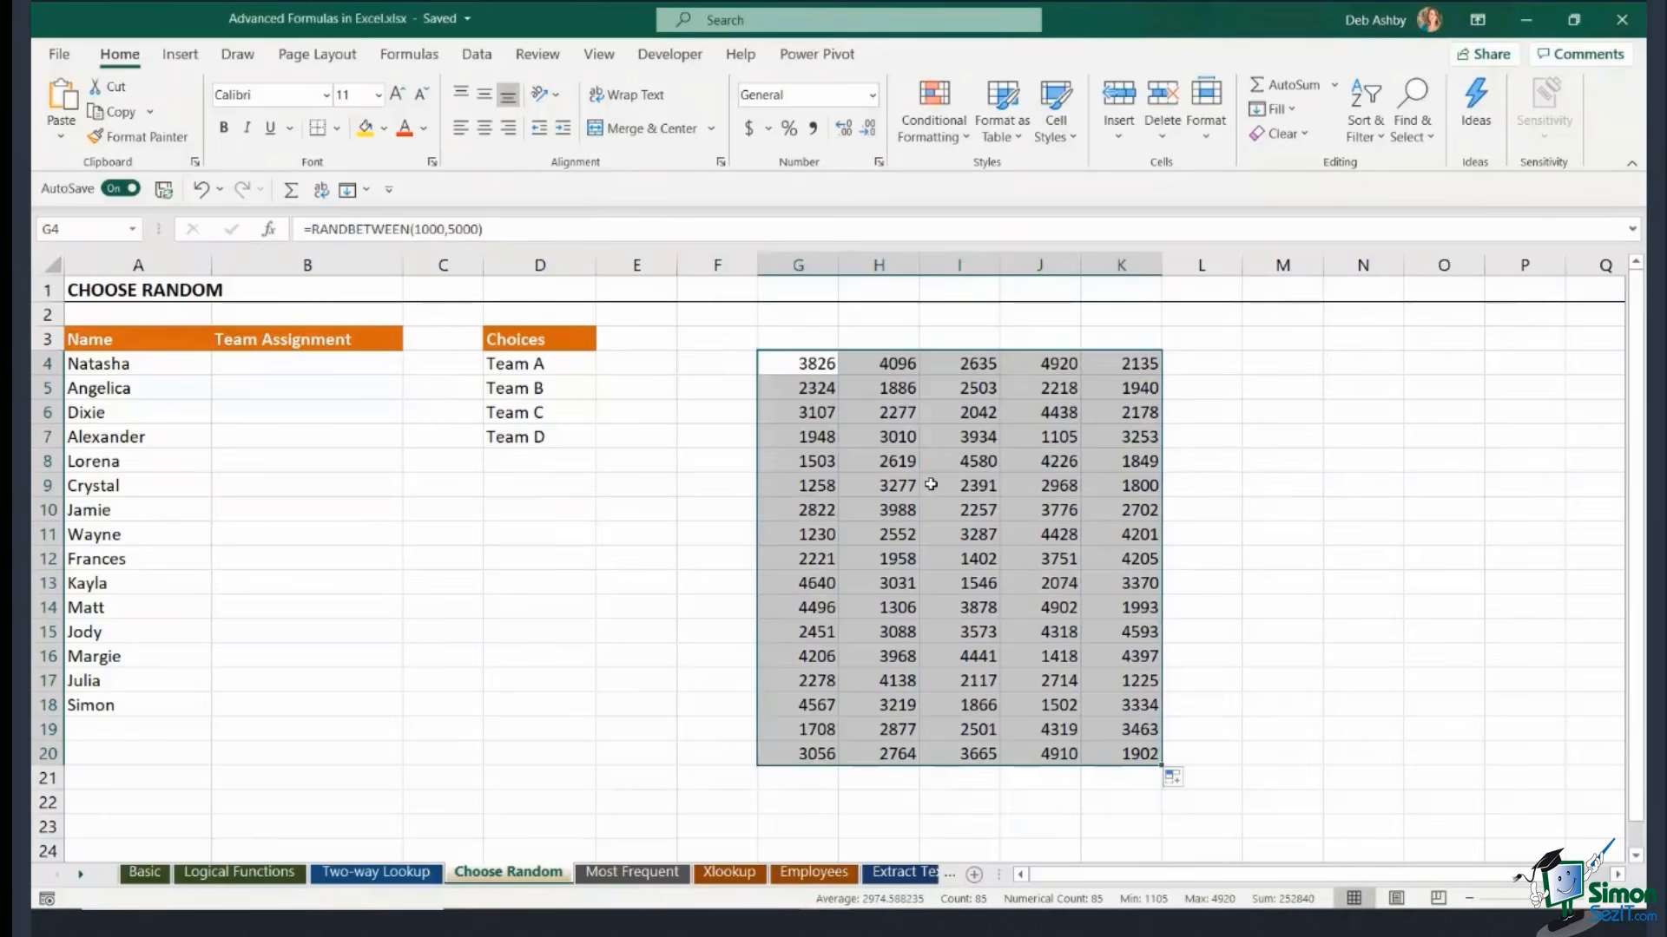
pyautogui.press('Delete')
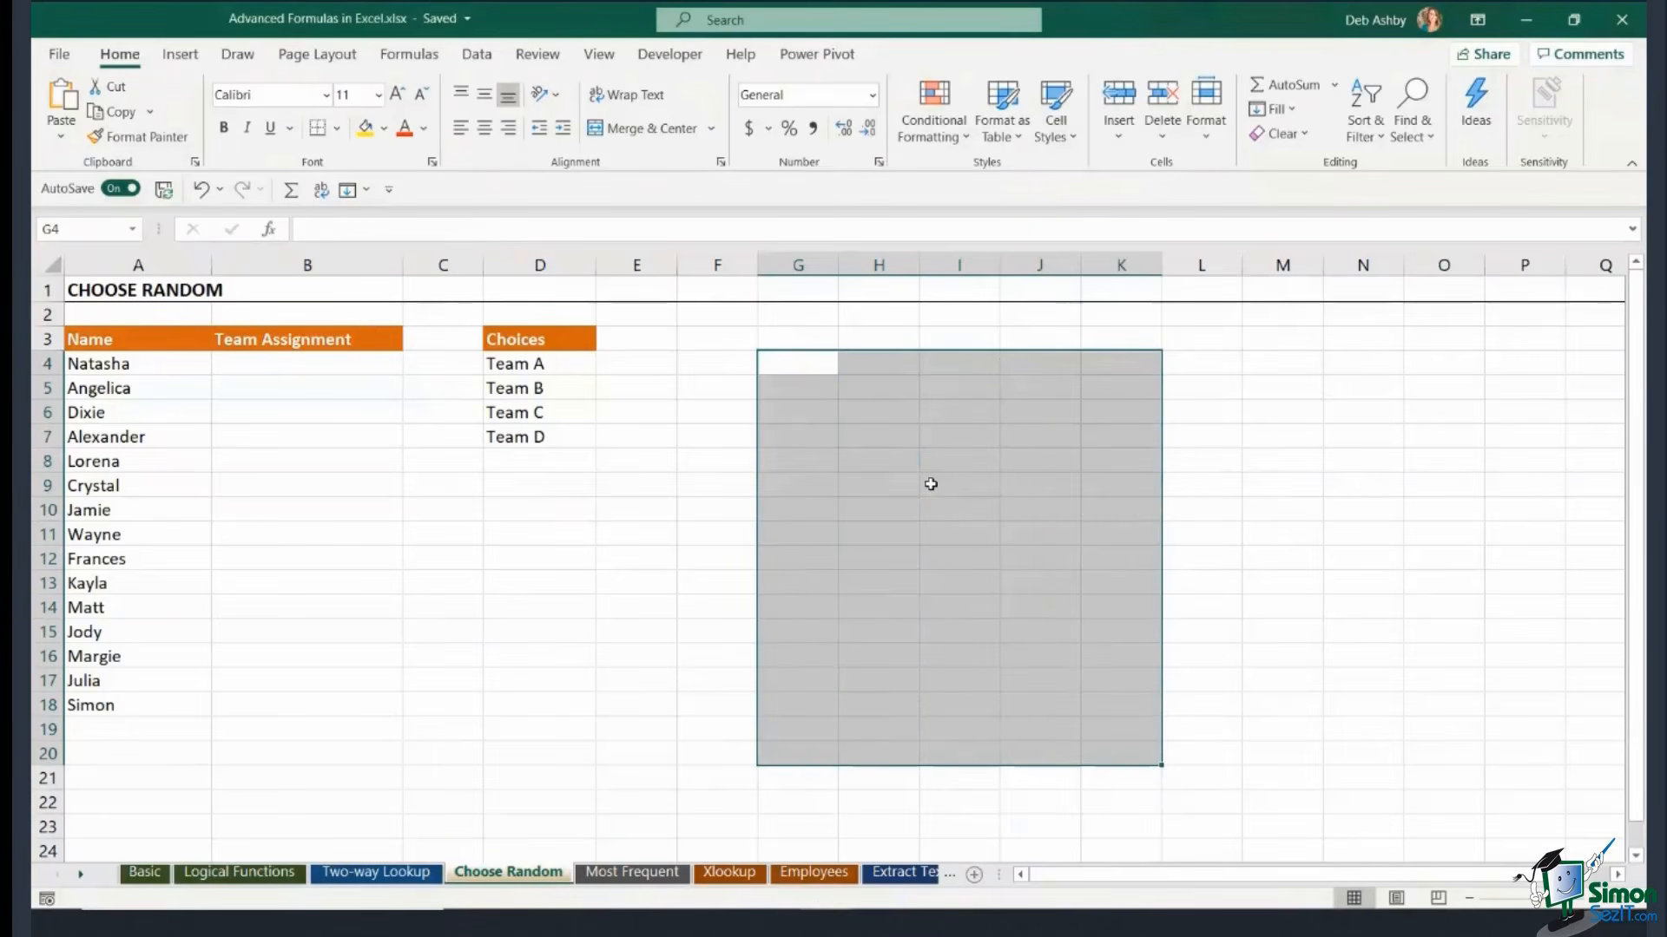
pyautogui.click(692, 362)
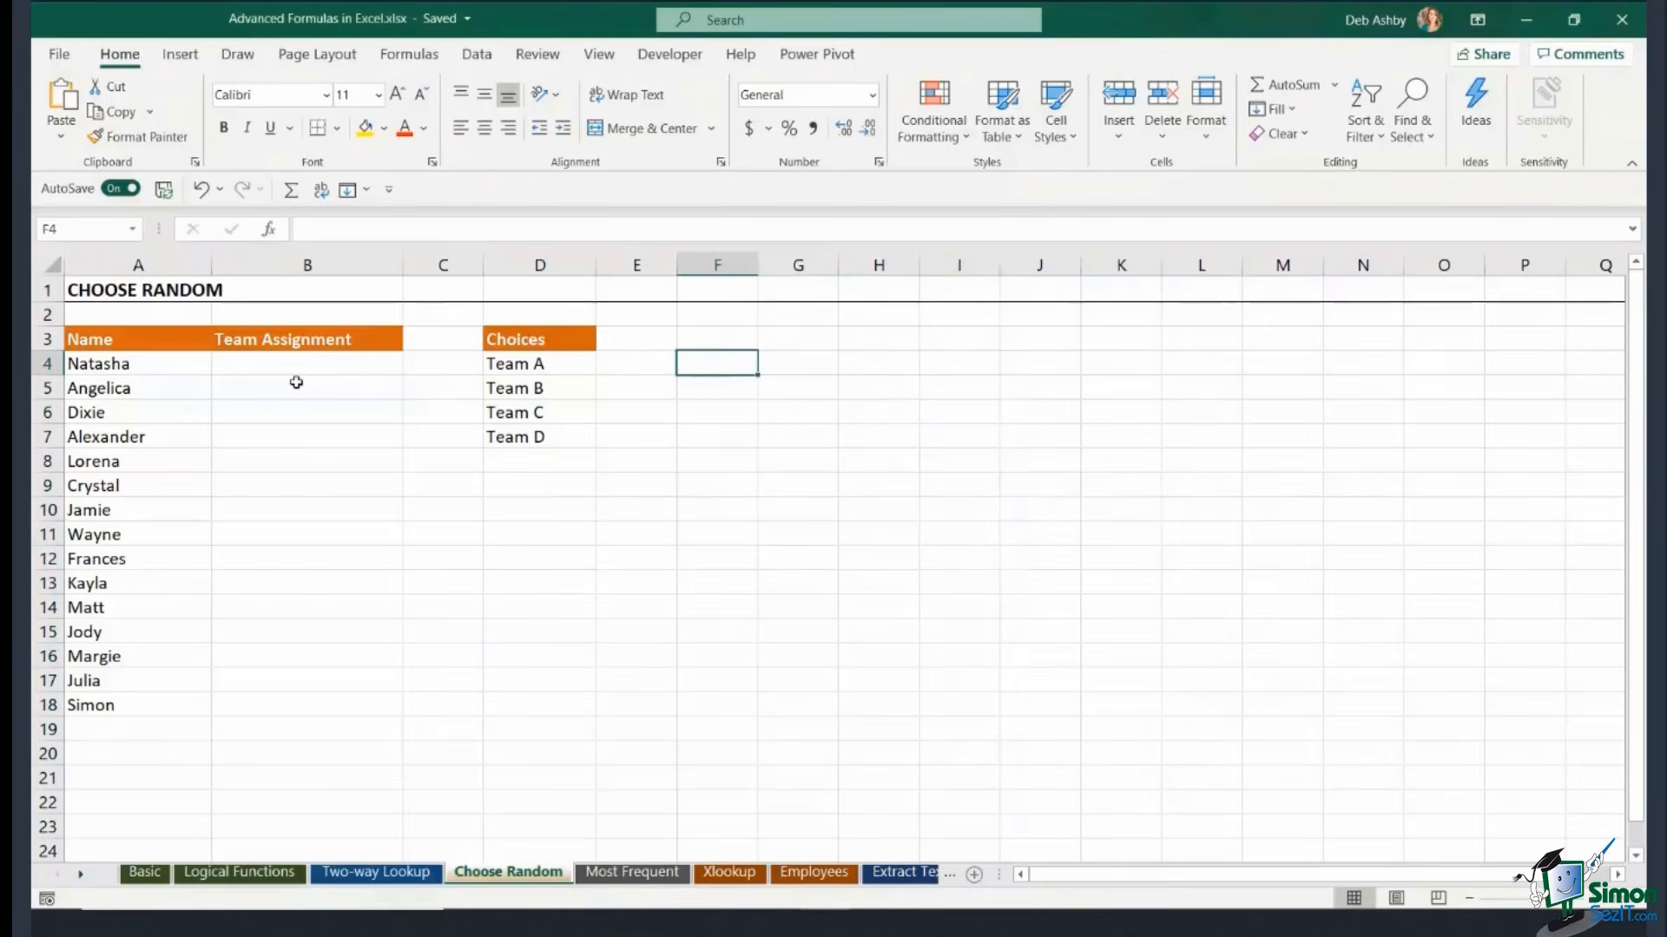
# Start the Team Assignment formula in B4 with =RANDBETWEEN(1,4) for the four team choices.
pyautogui.click(254, 367)
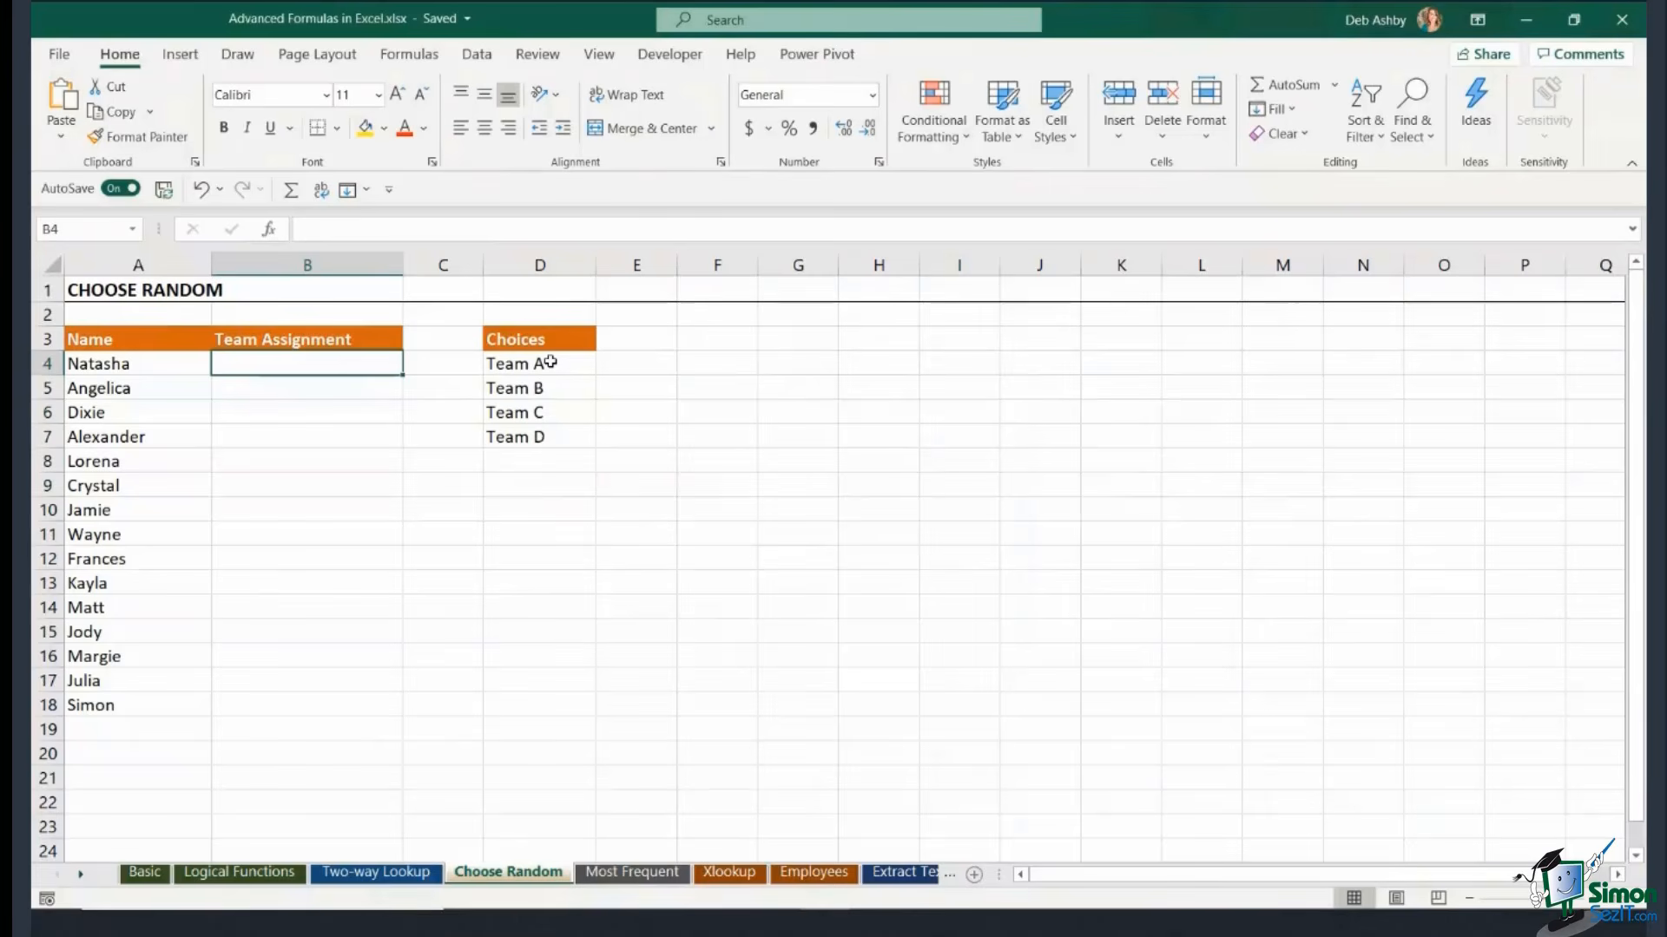
pyautogui.moveTo(550, 362); pyautogui.dragTo(539, 434)
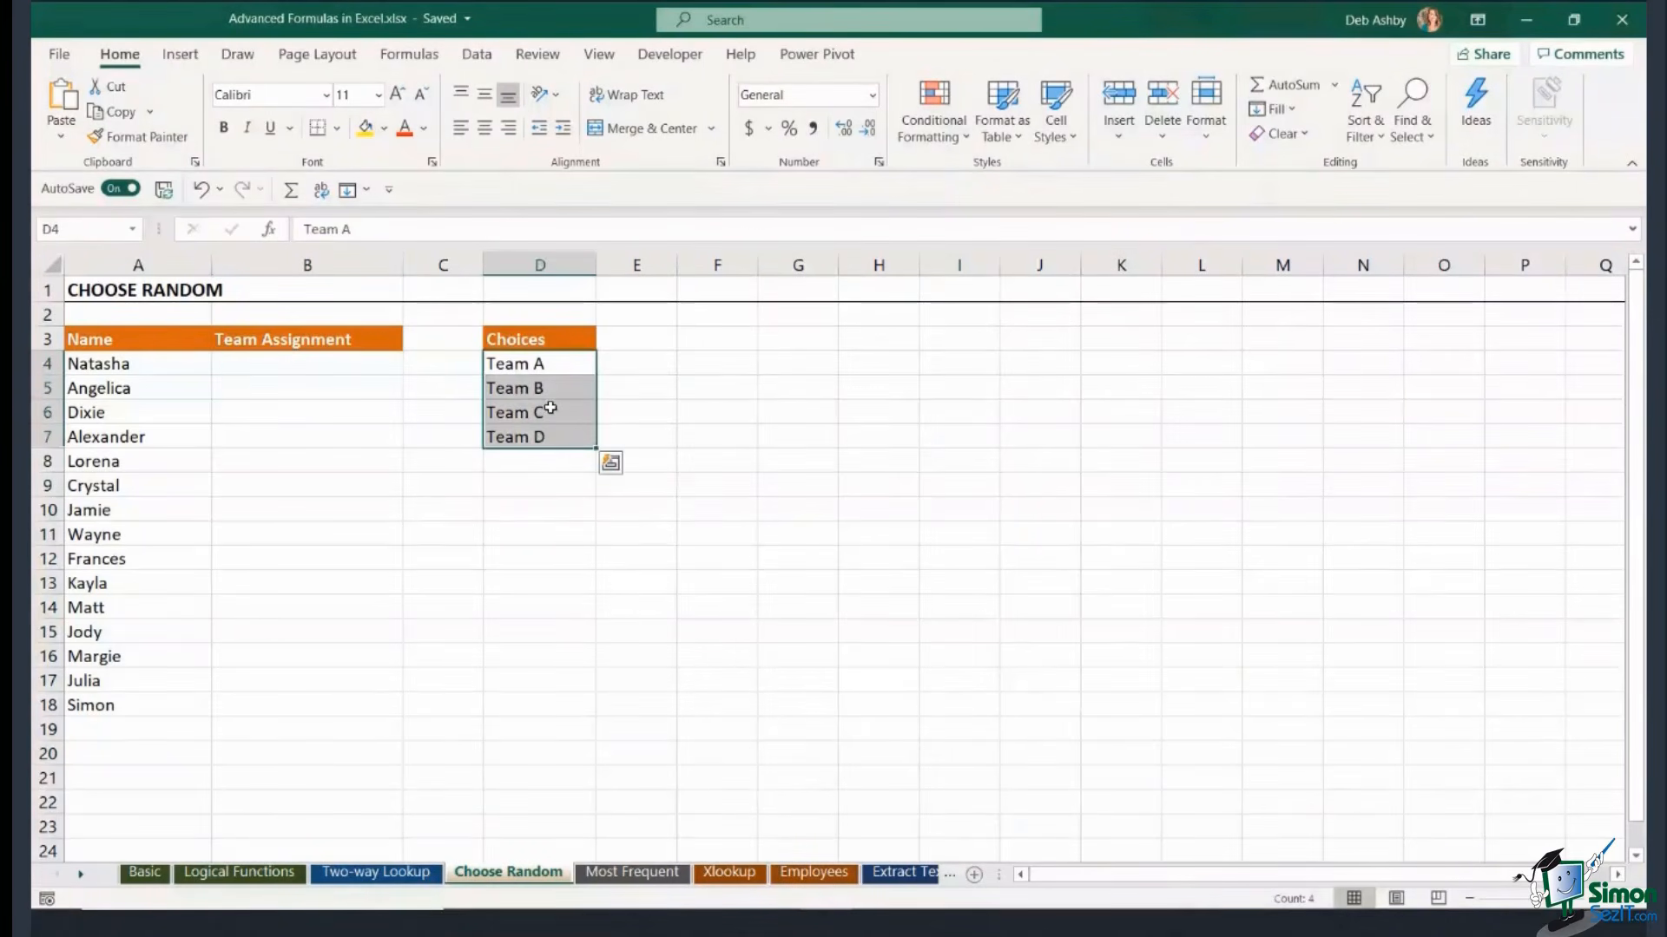
pyautogui.click(313, 370)
pyautogui.write('=randbe')
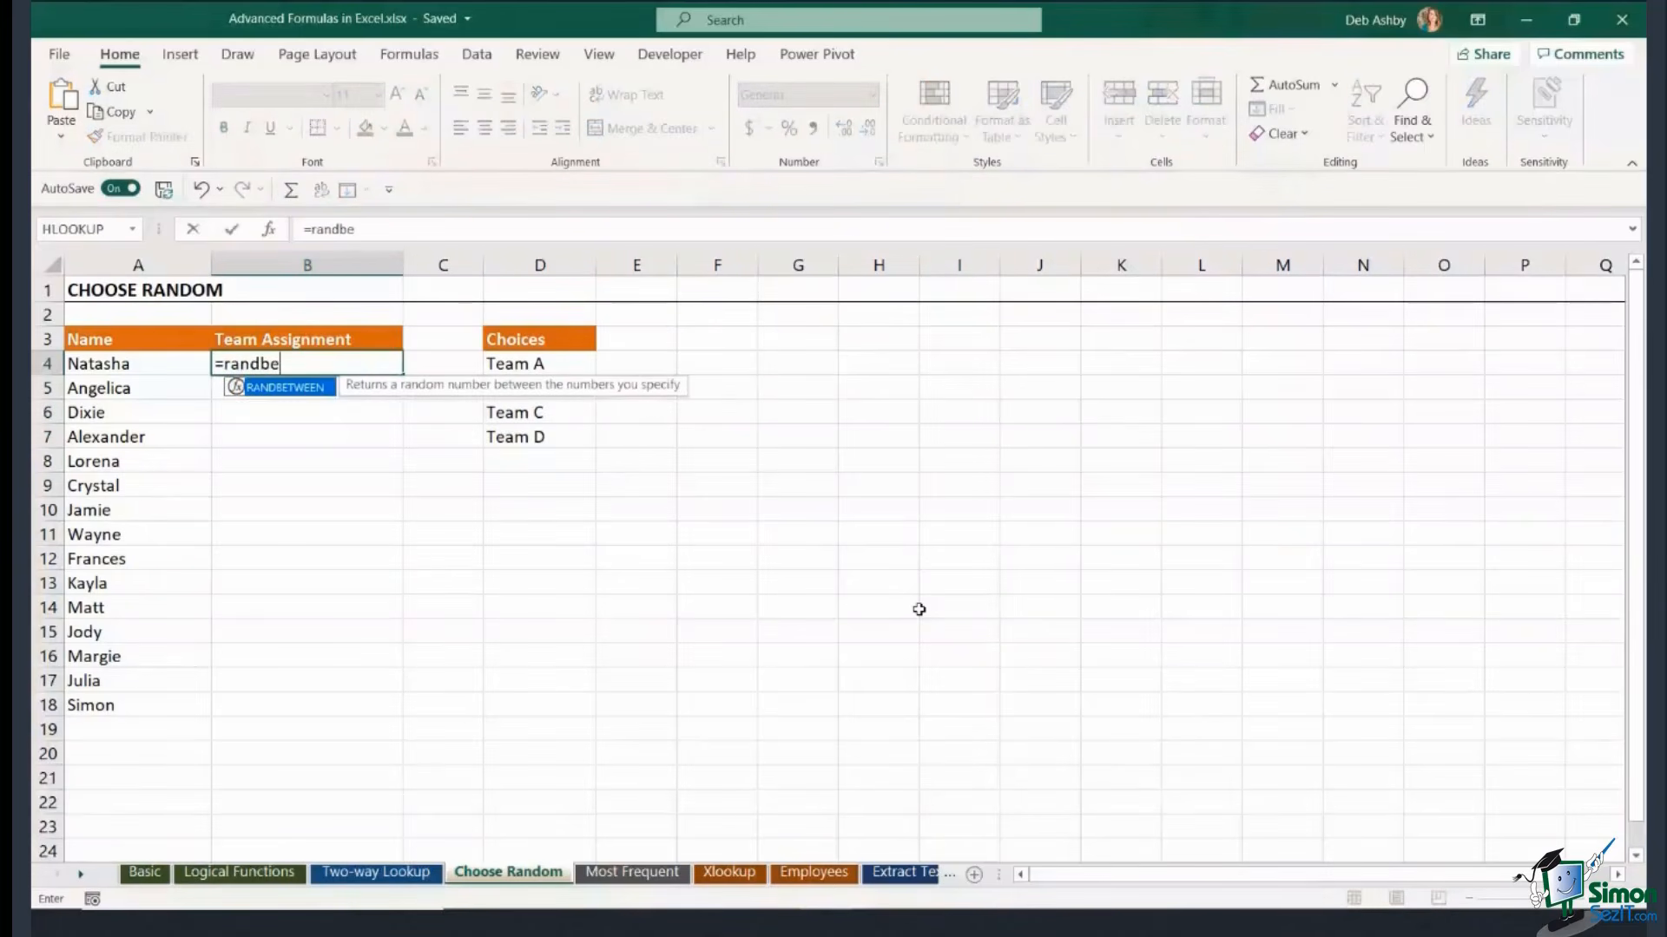
pyautogui.write('tween(')
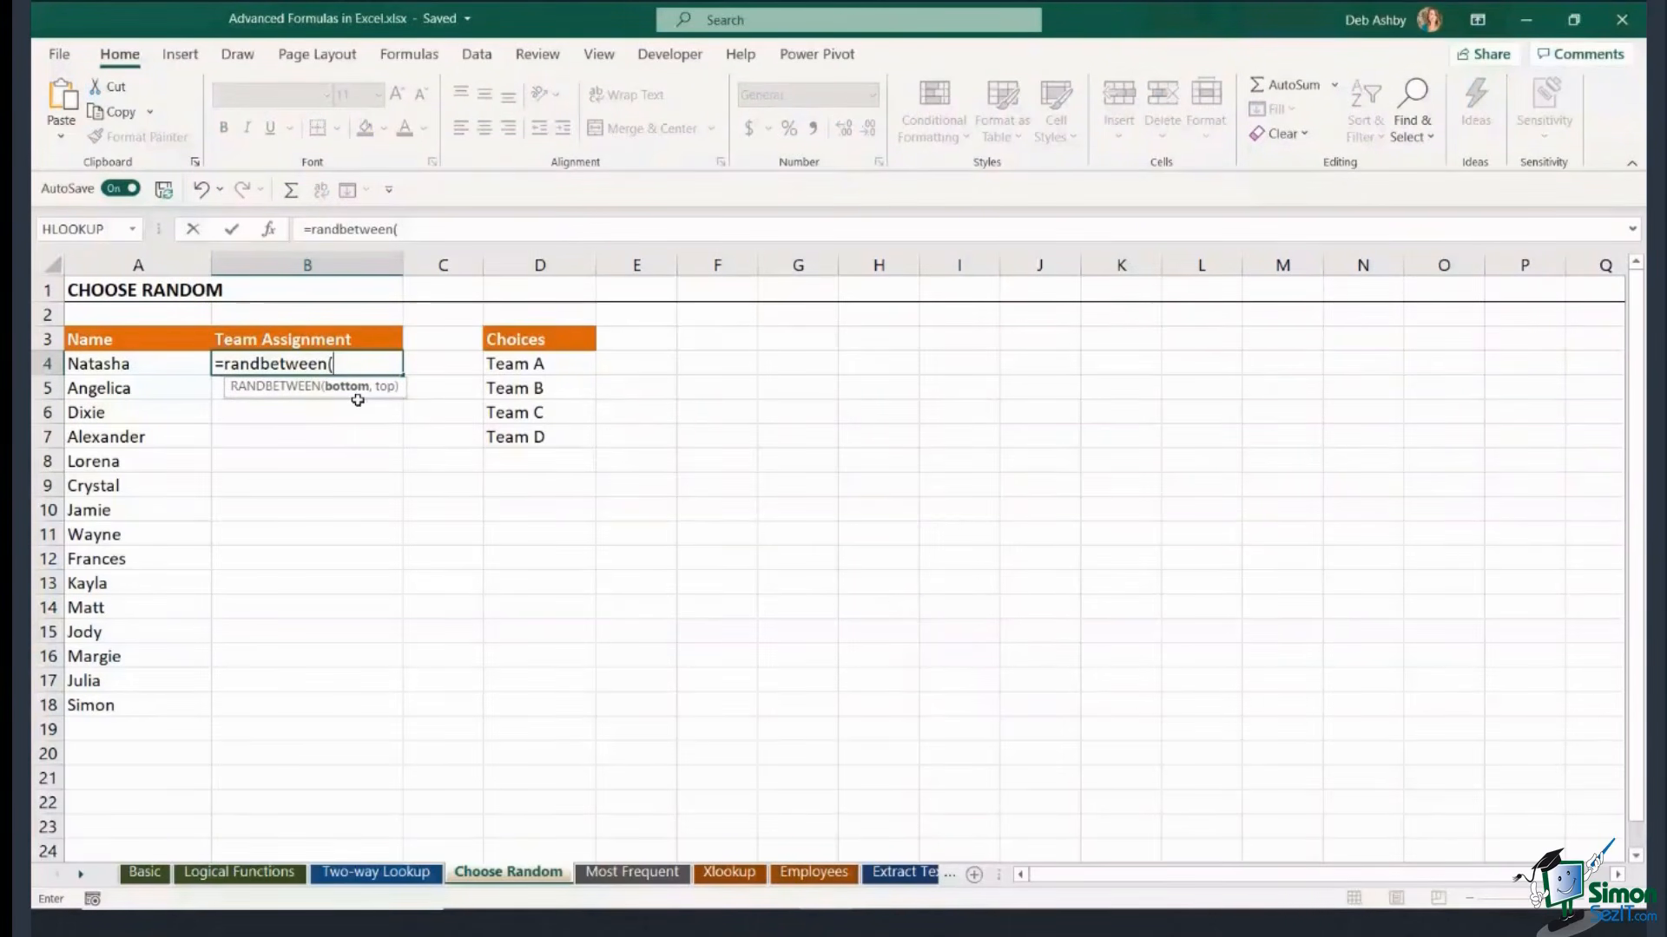
pyautogui.write('1,')
pyautogui.write('4)')
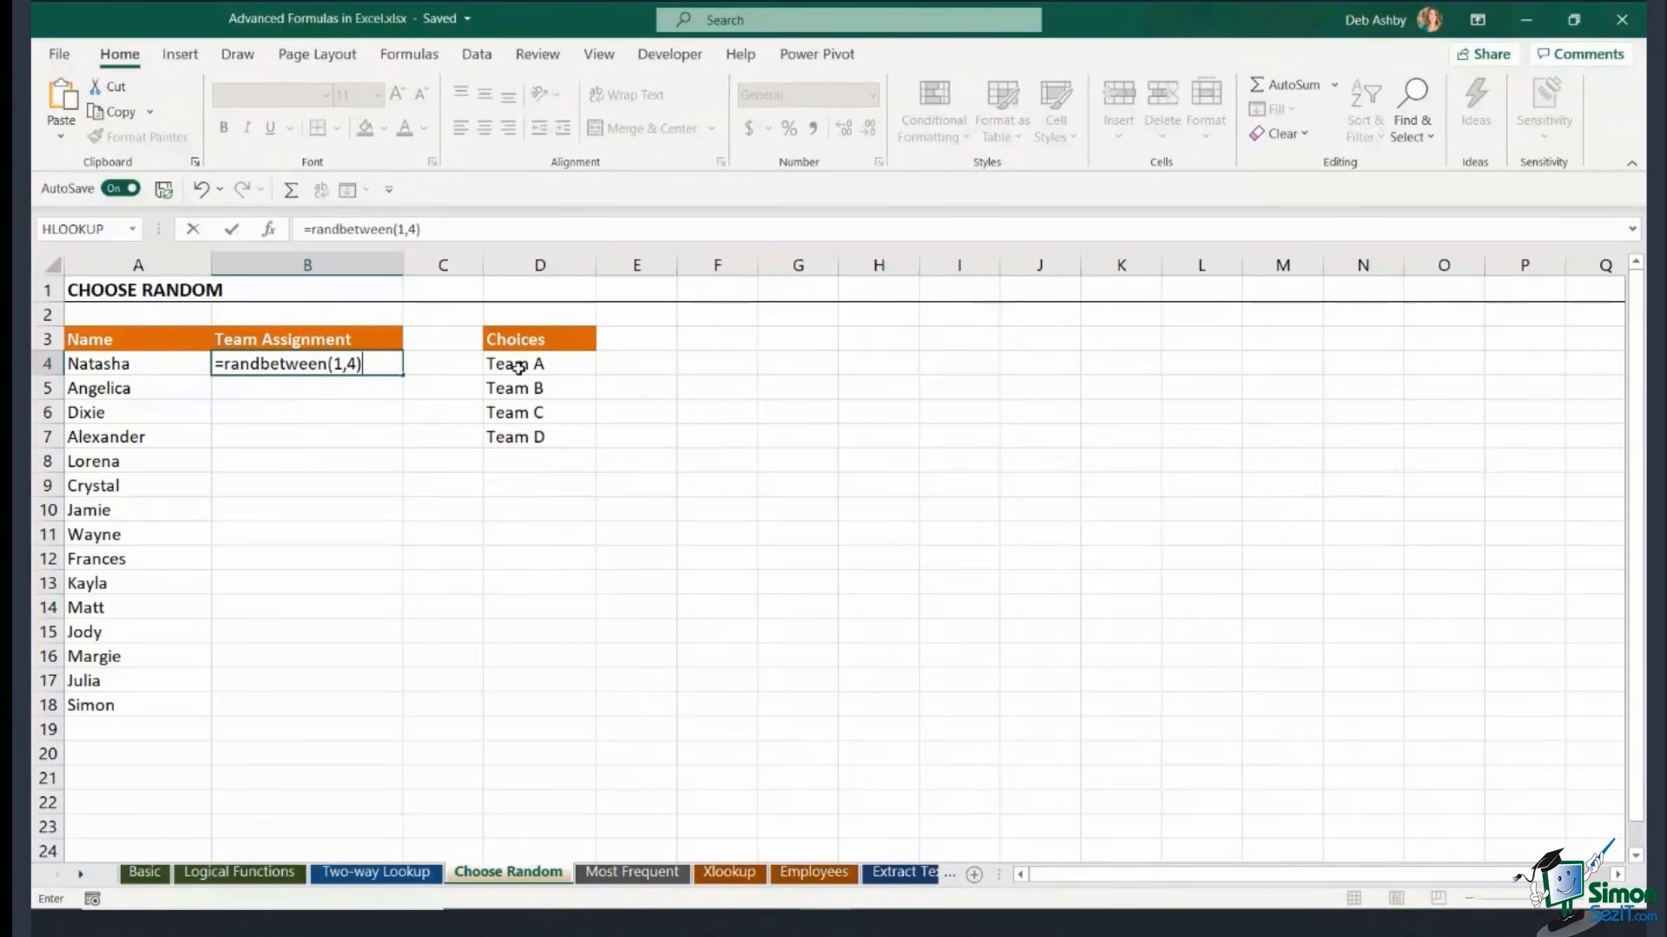
# Wrap the RANDBETWEEN(1,4) in B4 in a CHOOSE function so that it serves as the index number.
pyautogui.click(222, 364)
pyautogui.write('c')
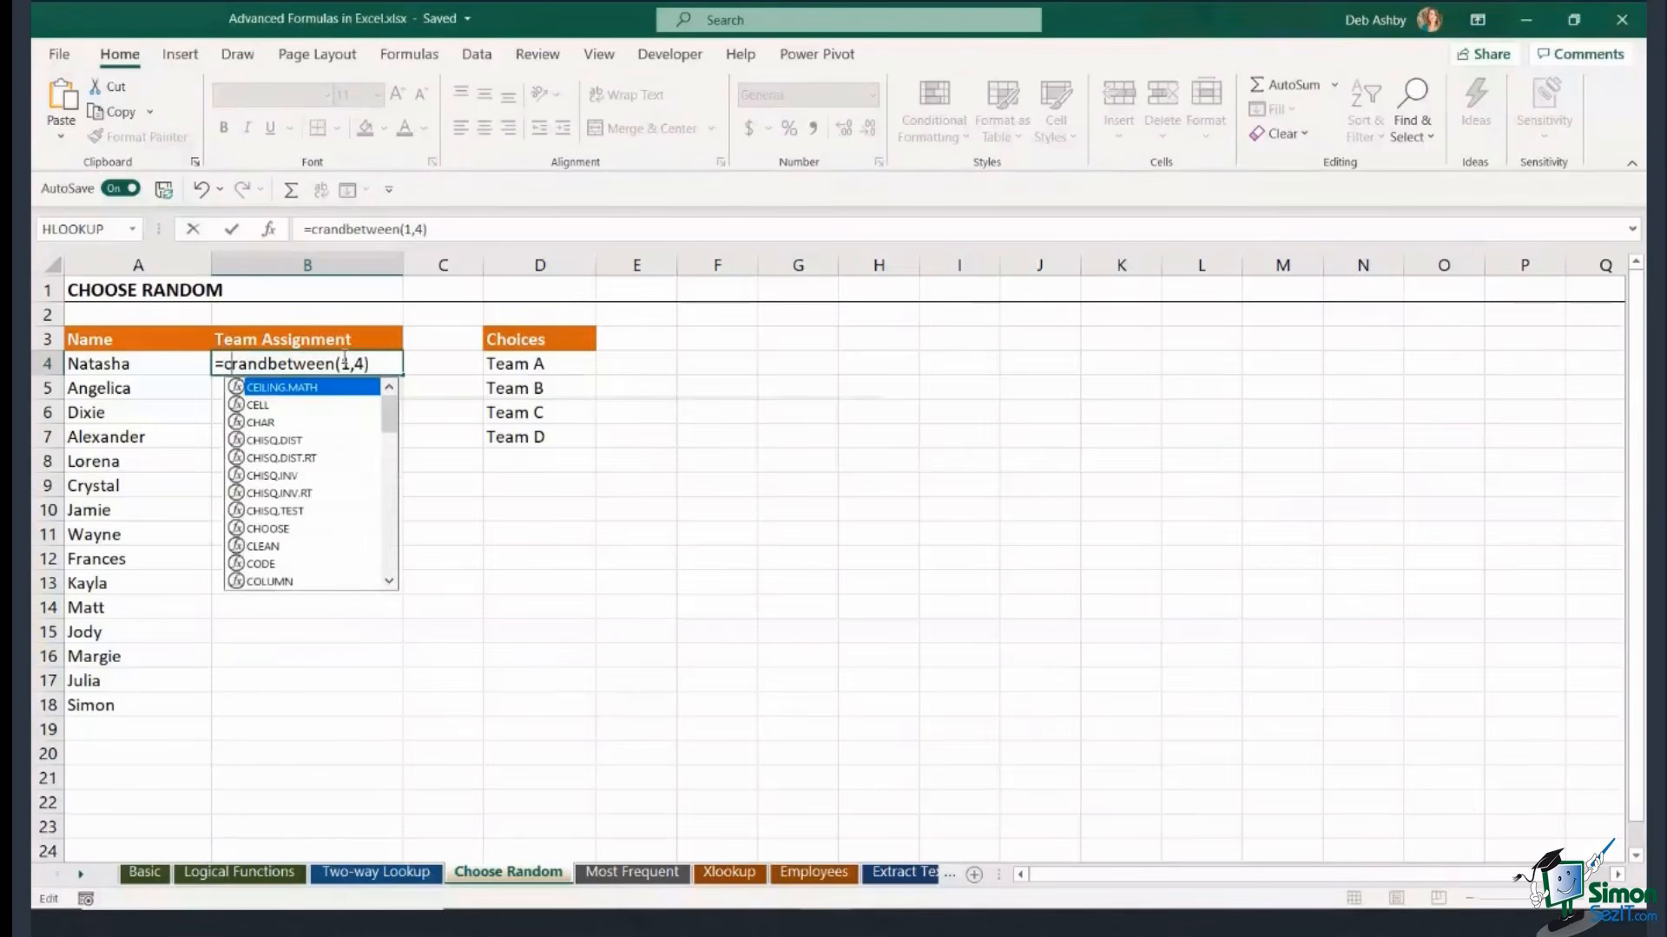
pyautogui.write('hoose(')
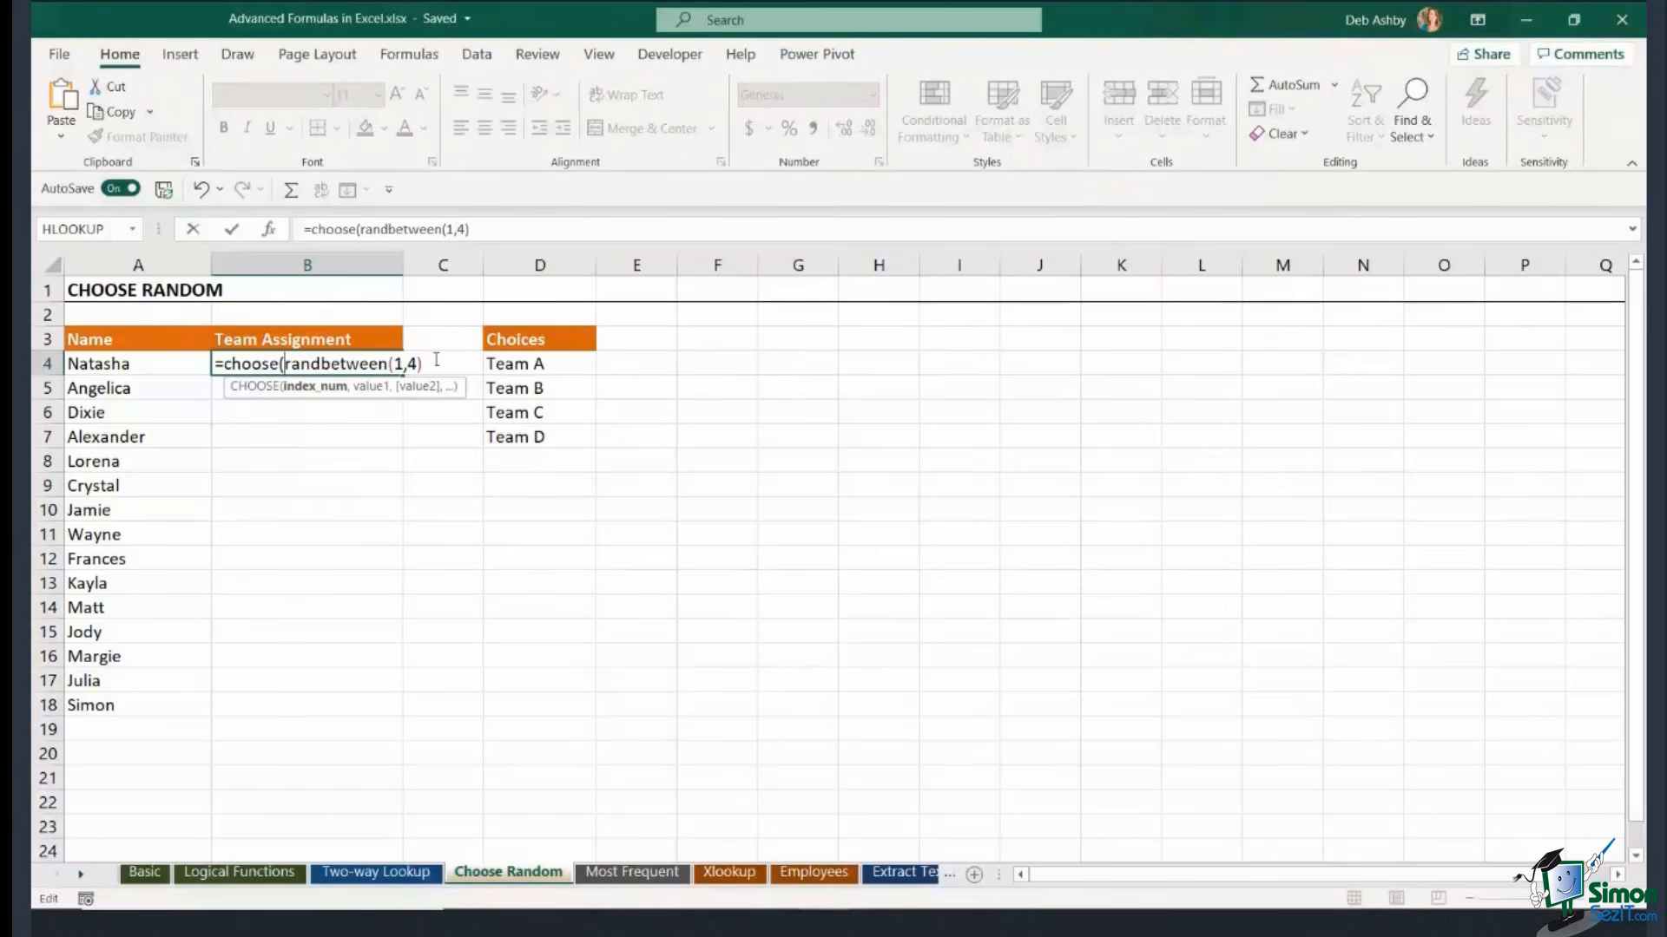
pyautogui.press('End')
pyautogui.write(',')
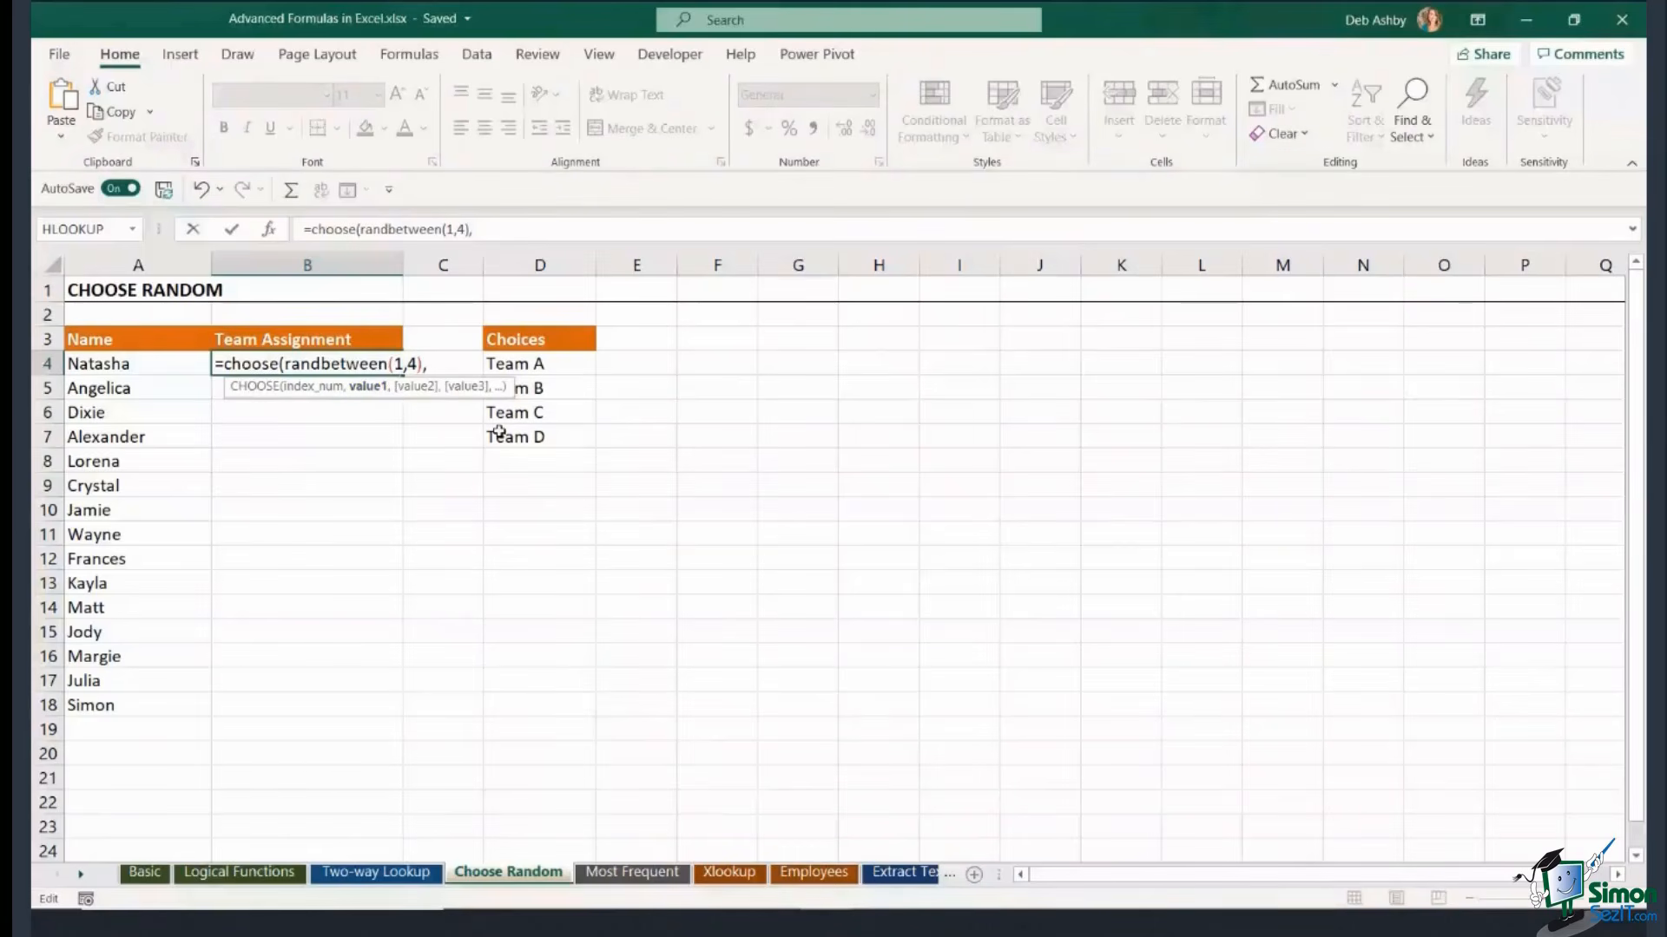
# Add the absolute references $D$4, $D$5, $D$6 and $D$7 as the CHOOSE values and enter the completed formula in B4.
pyautogui.click(564, 364)
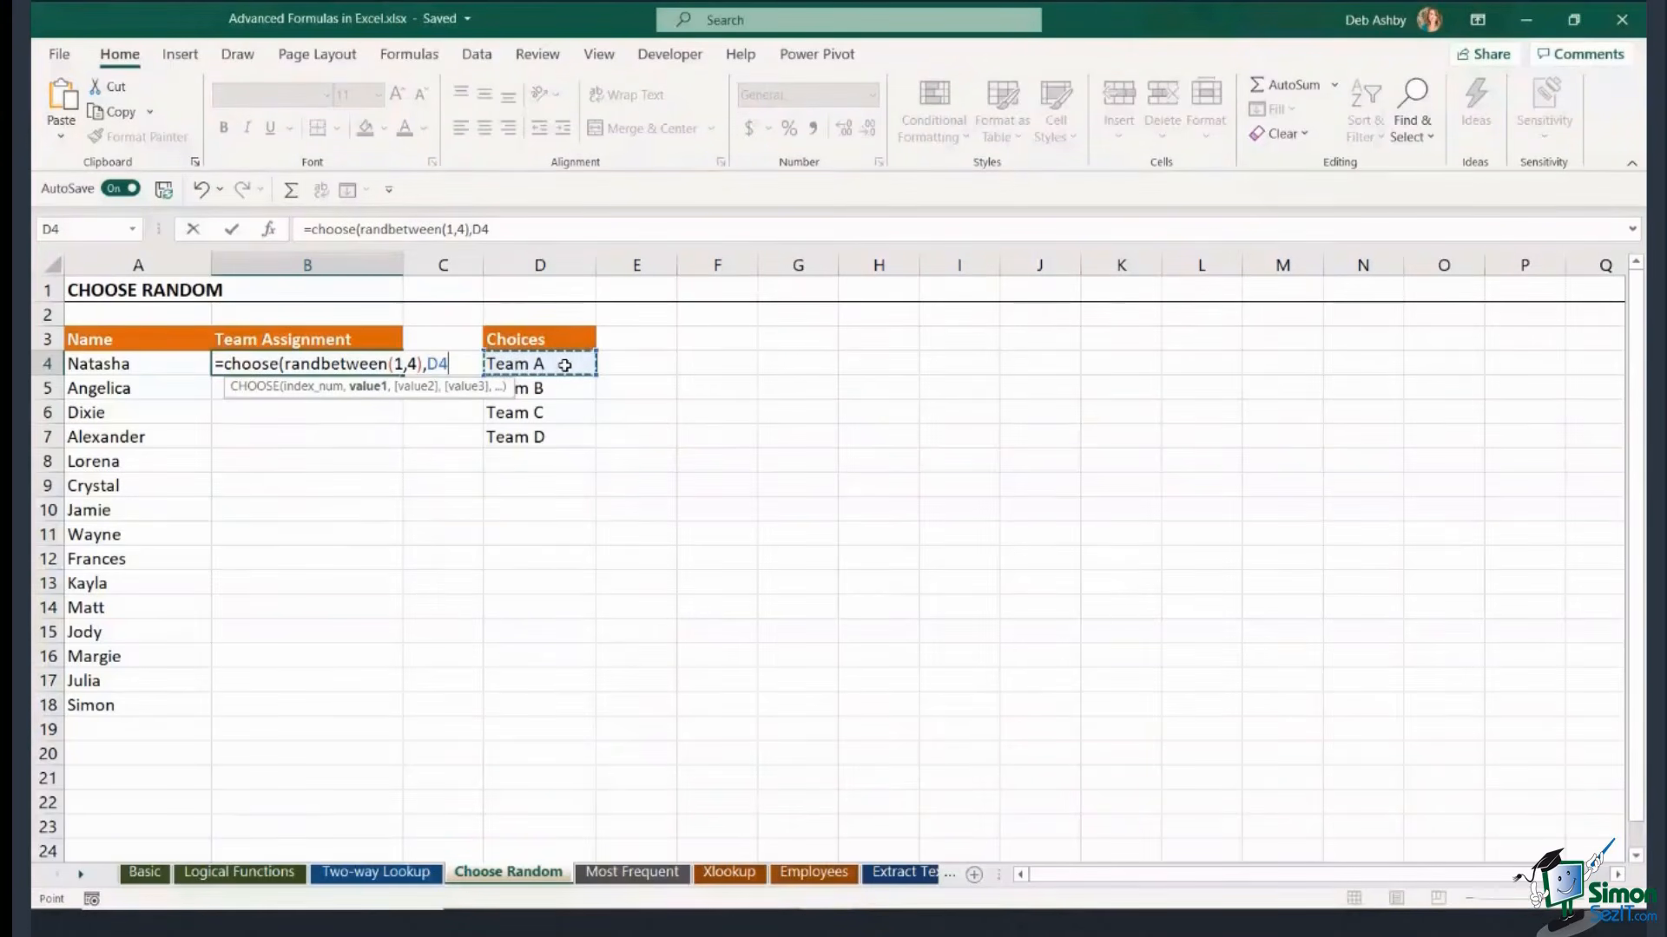
pyautogui.press('F4')
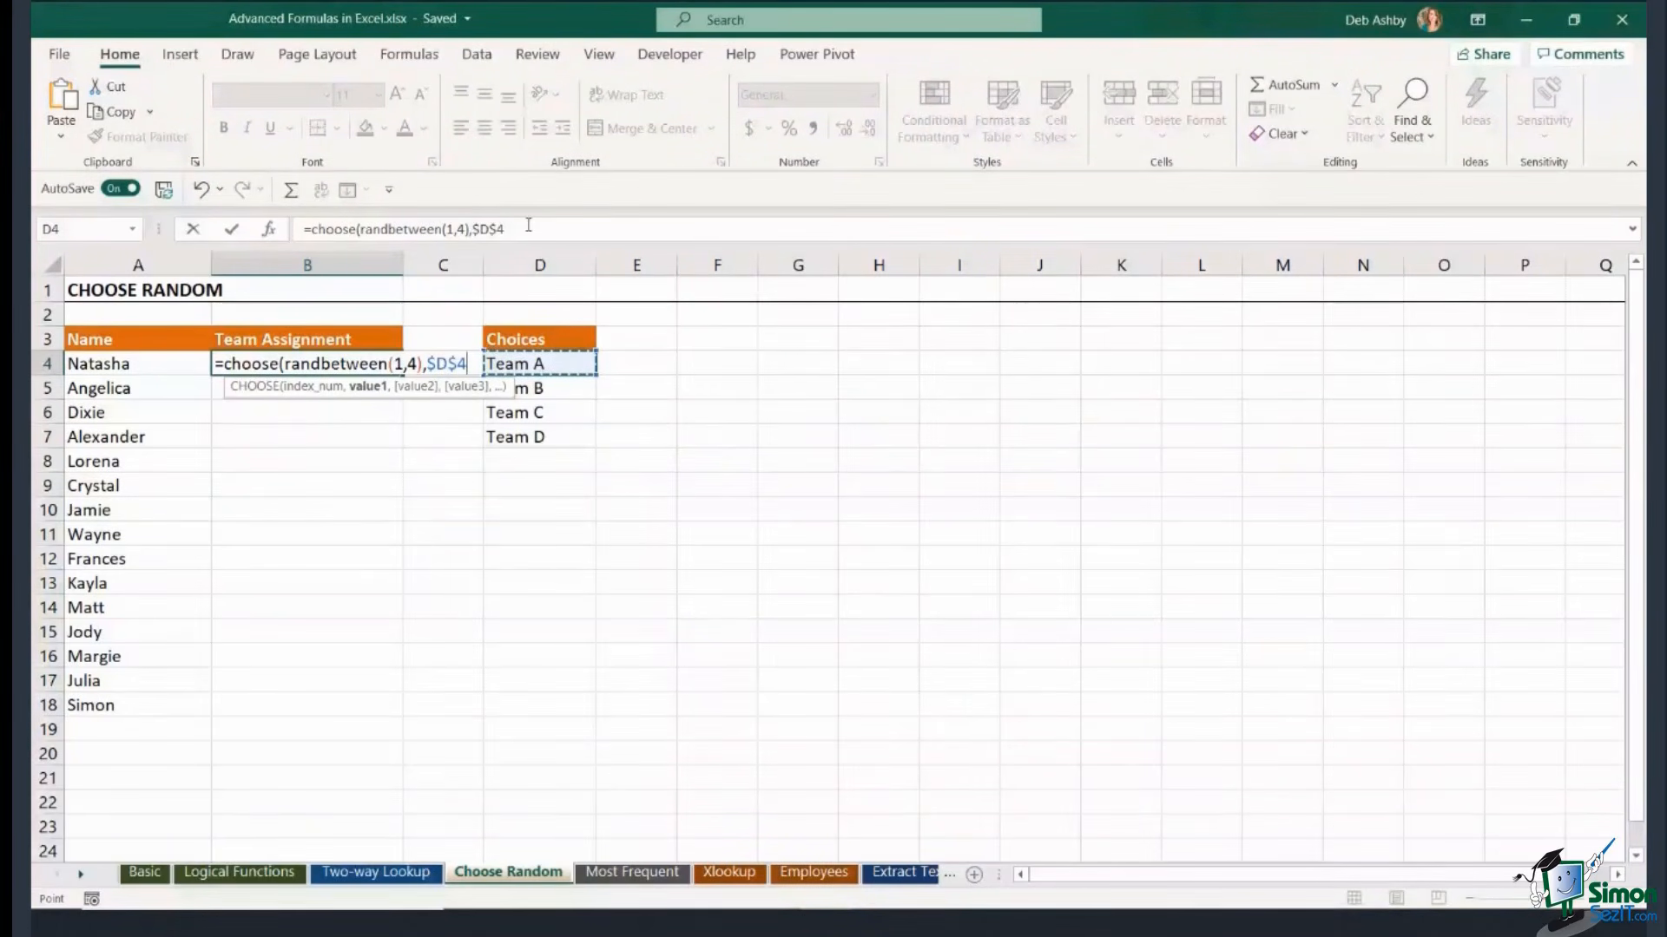
pyautogui.click(528, 225)
pyautogui.write(',')
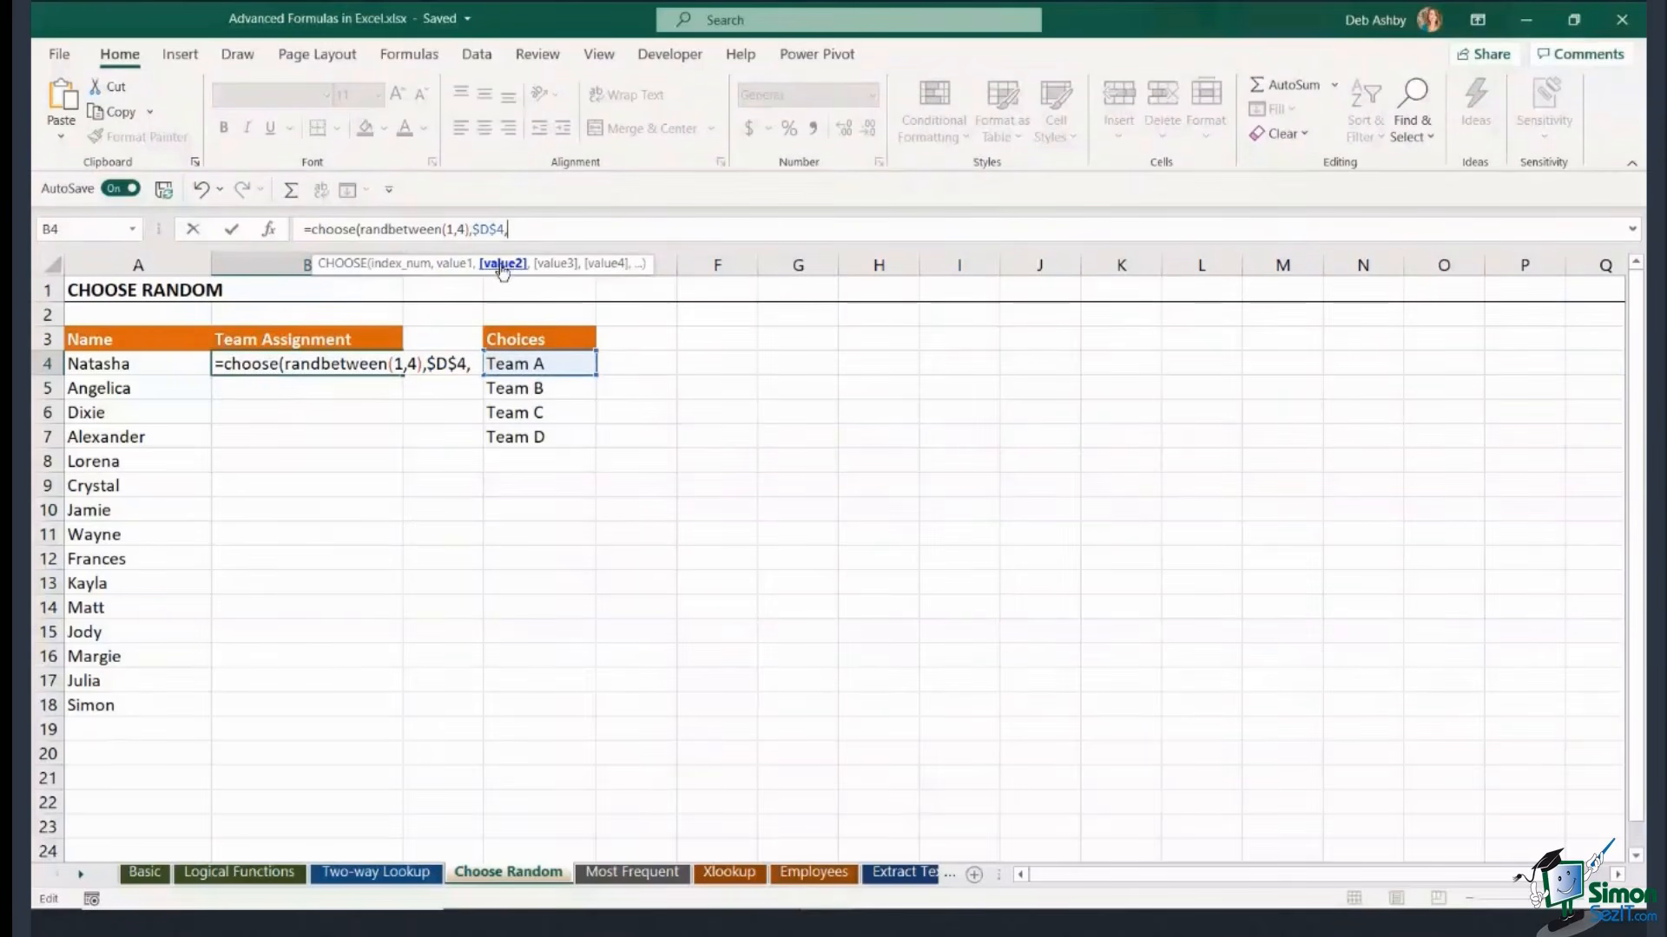
pyautogui.click(569, 391)
pyautogui.write(',')
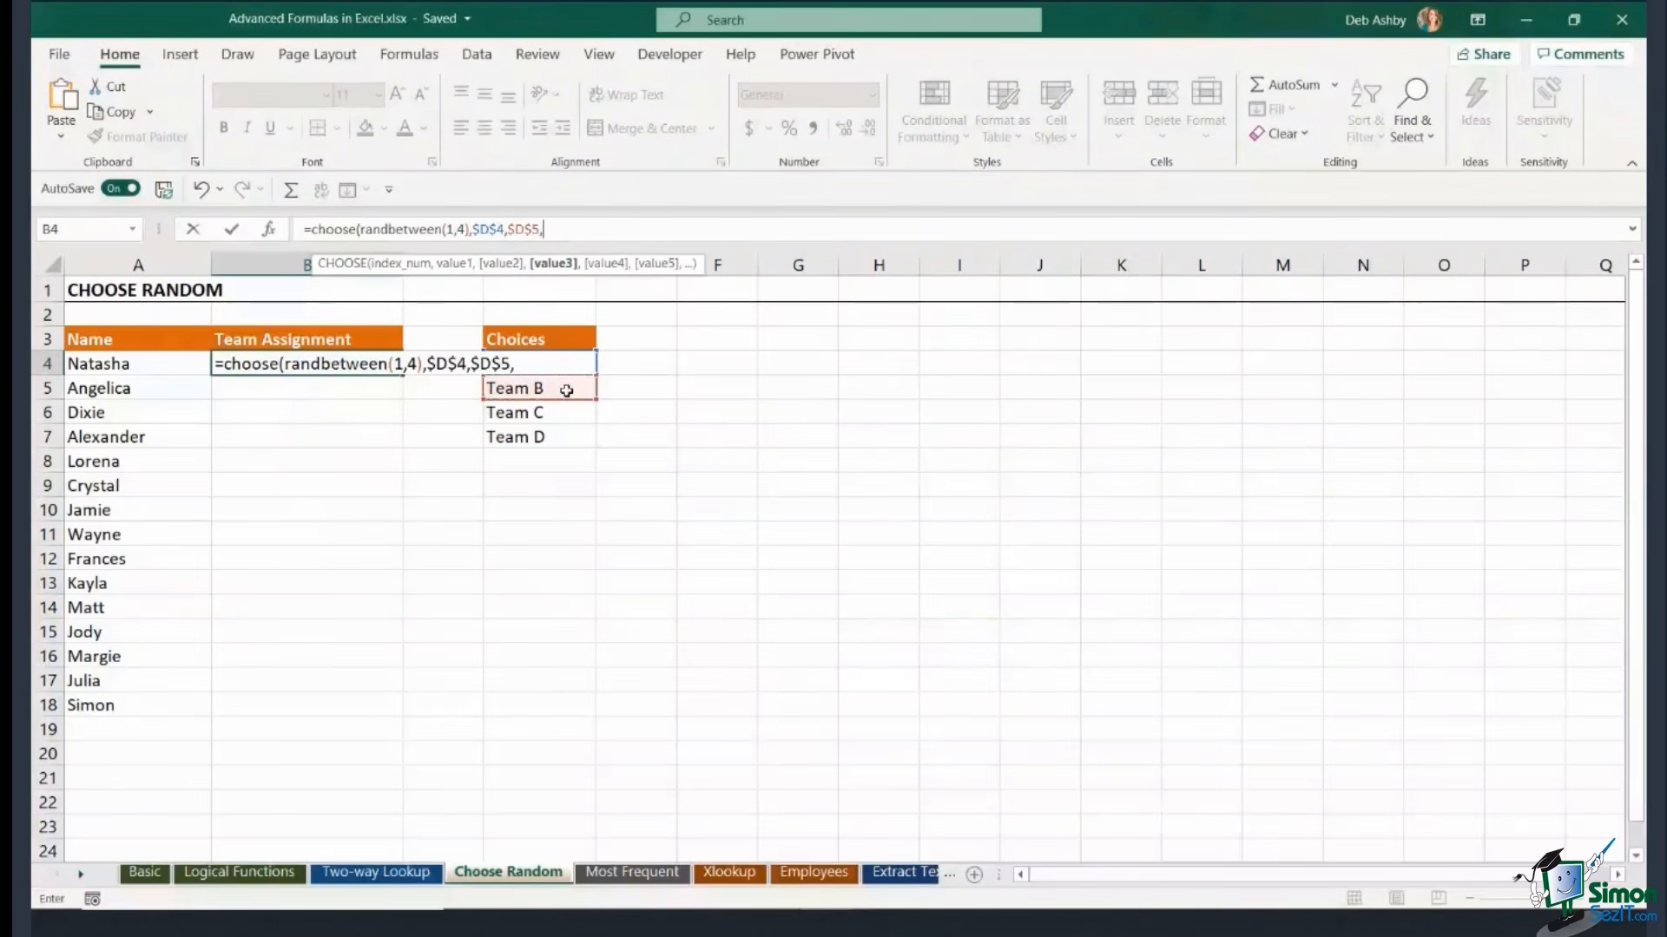
pyautogui.click(567, 415)
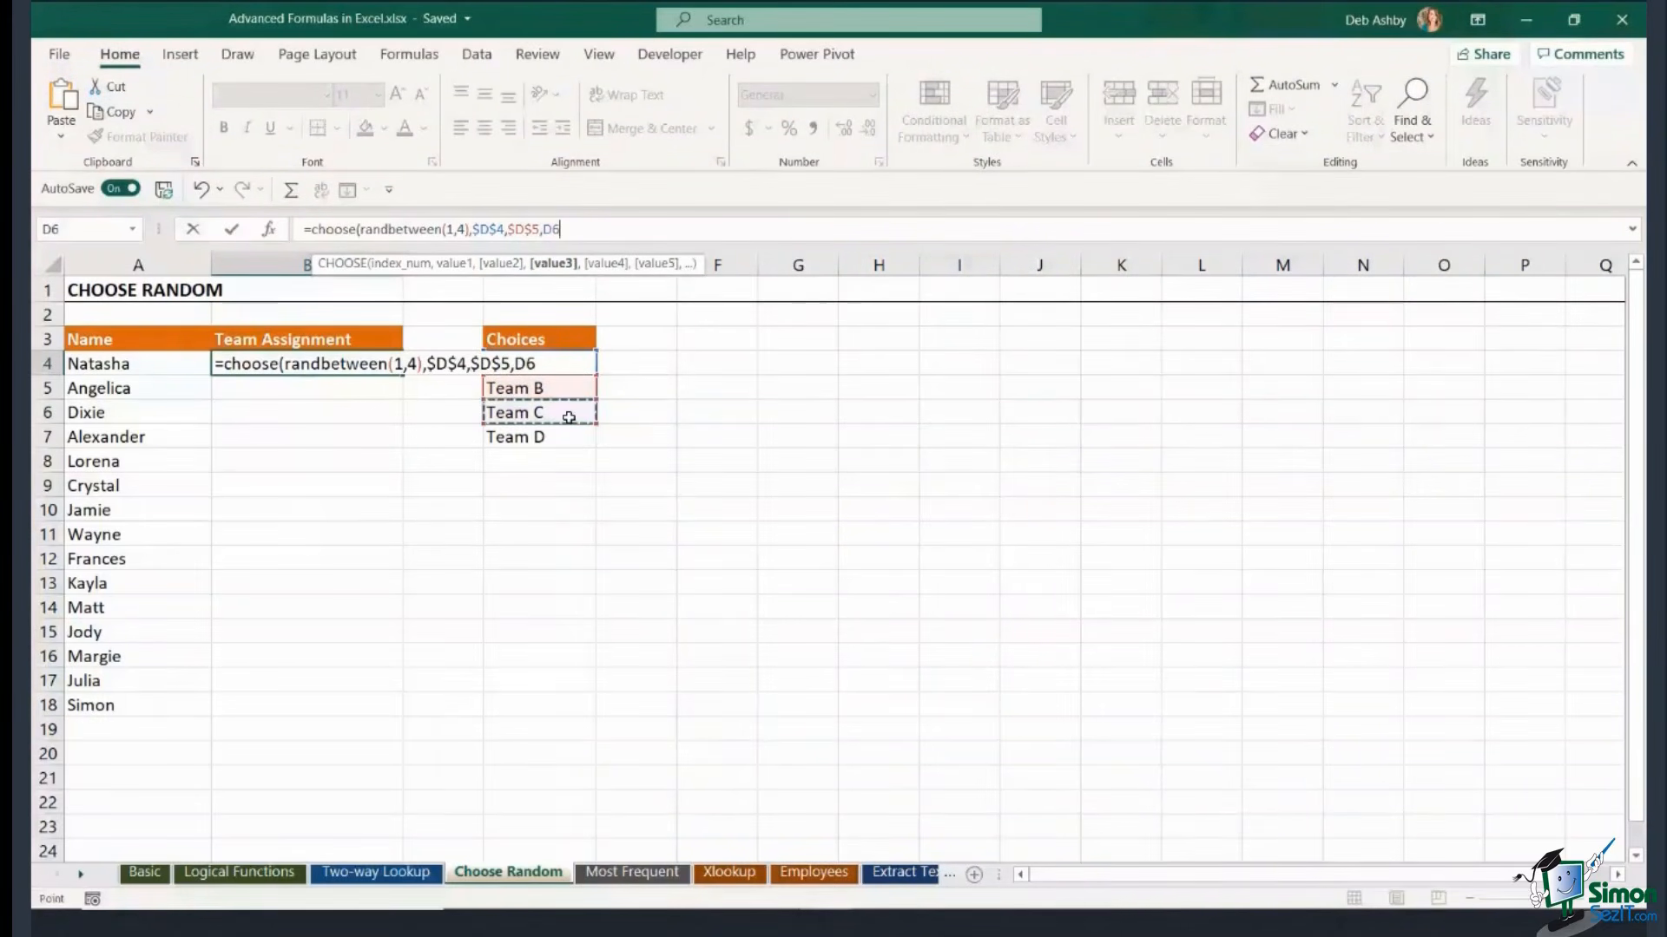
pyautogui.write(',')
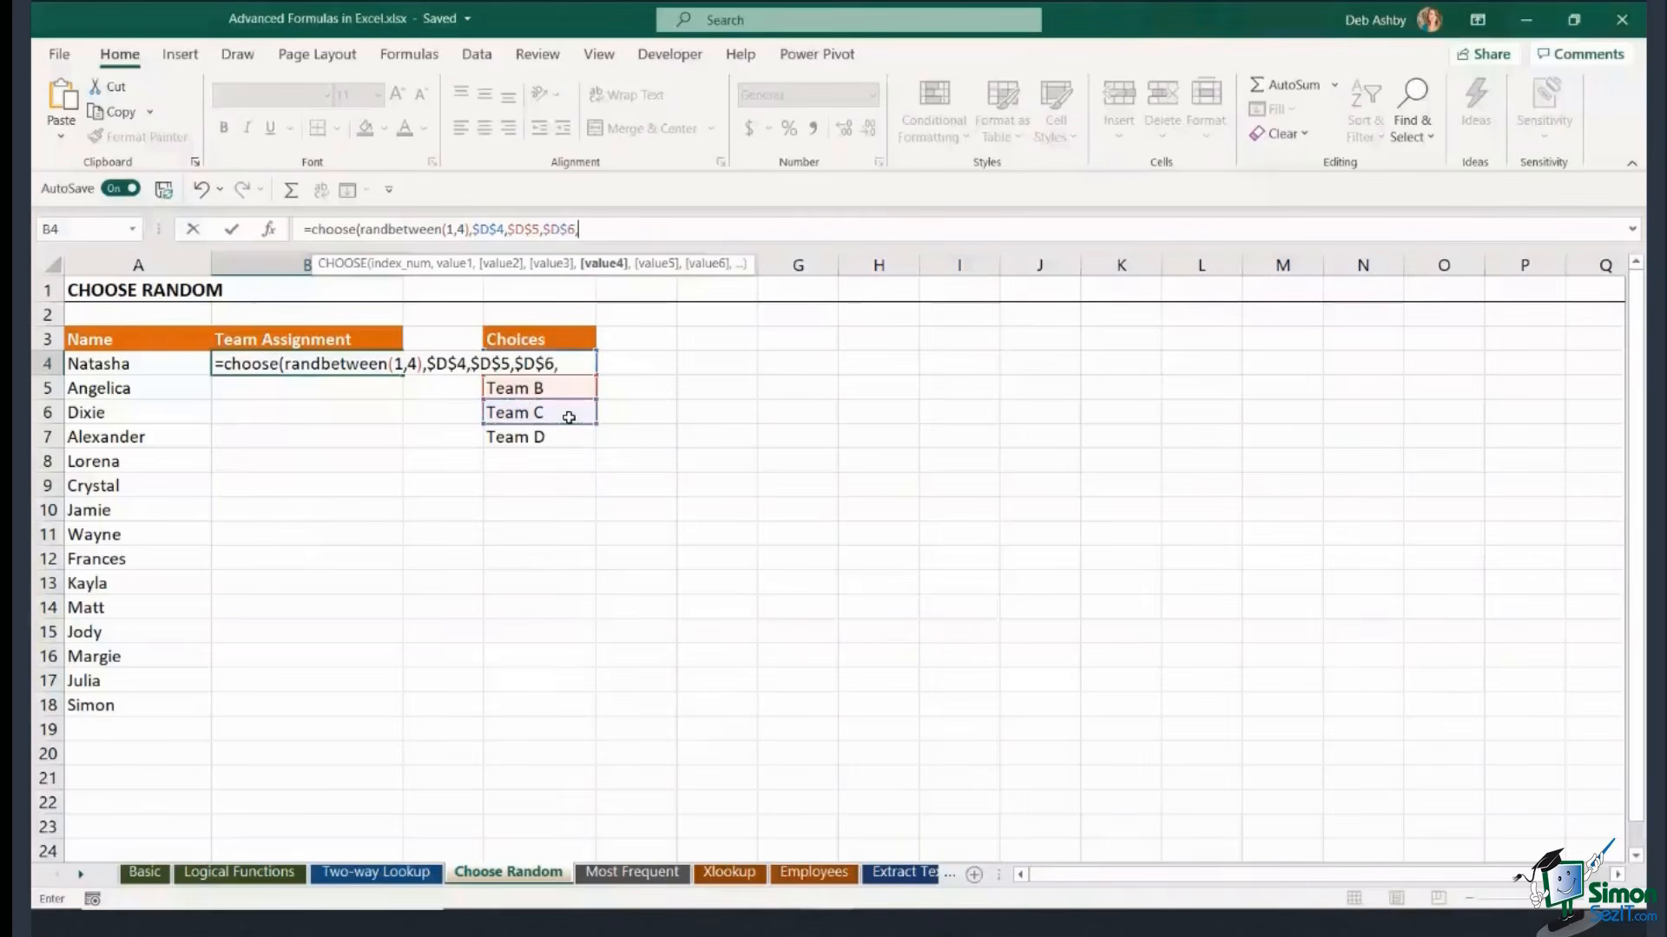
pyautogui.click(556, 439)
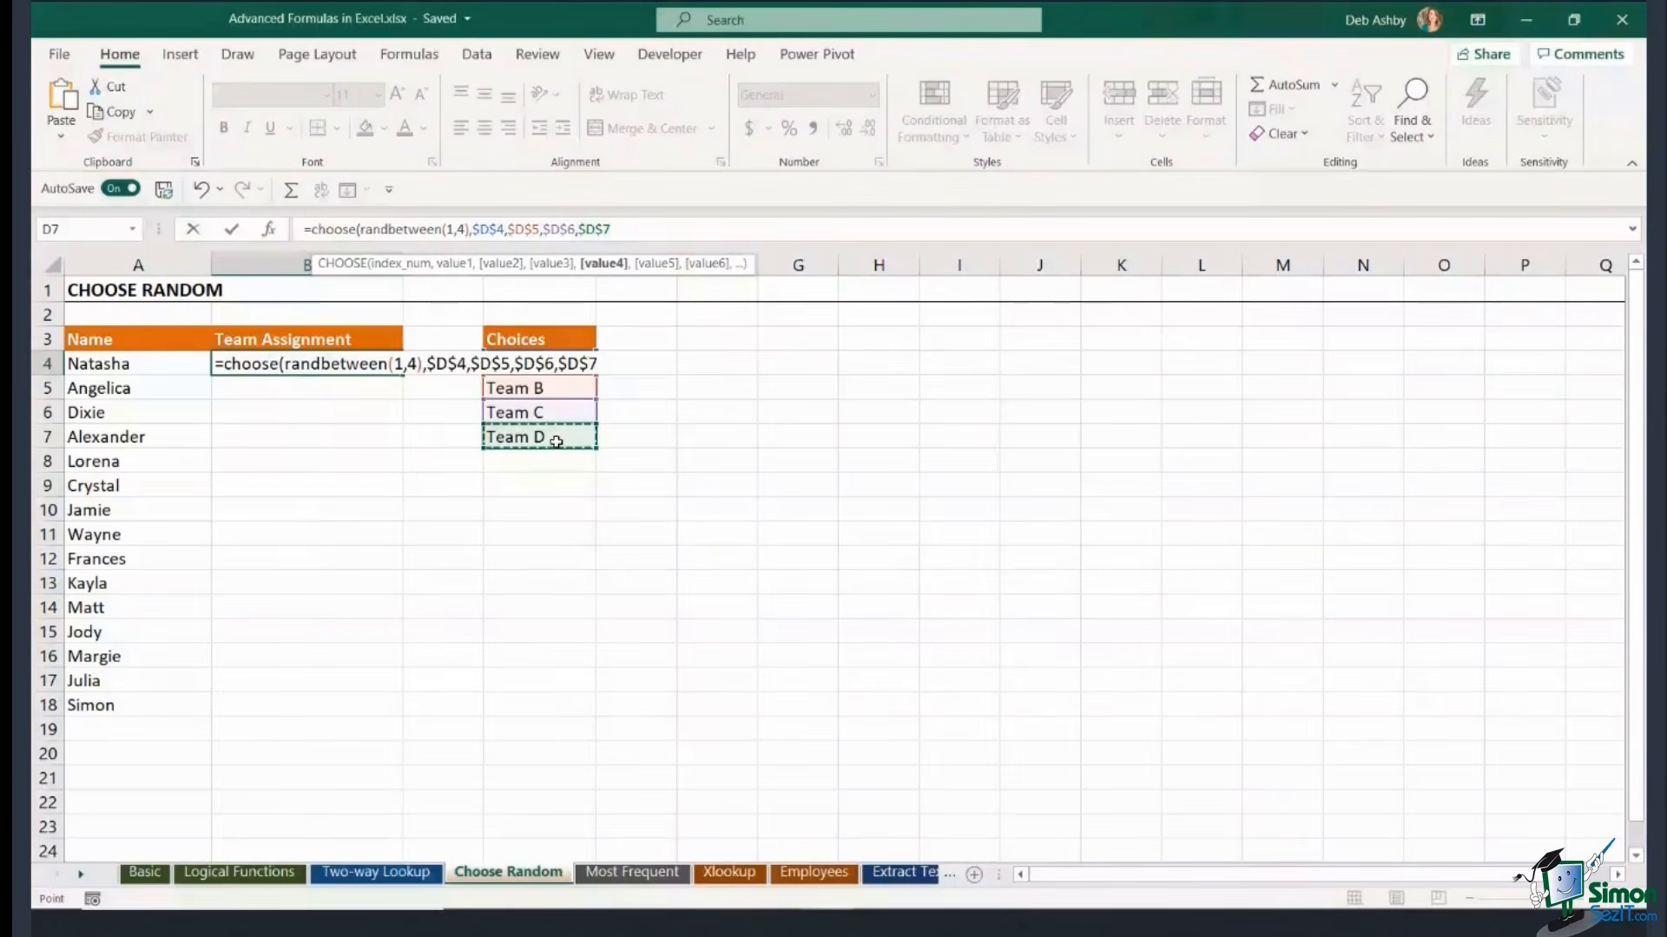
pyautogui.write(')')
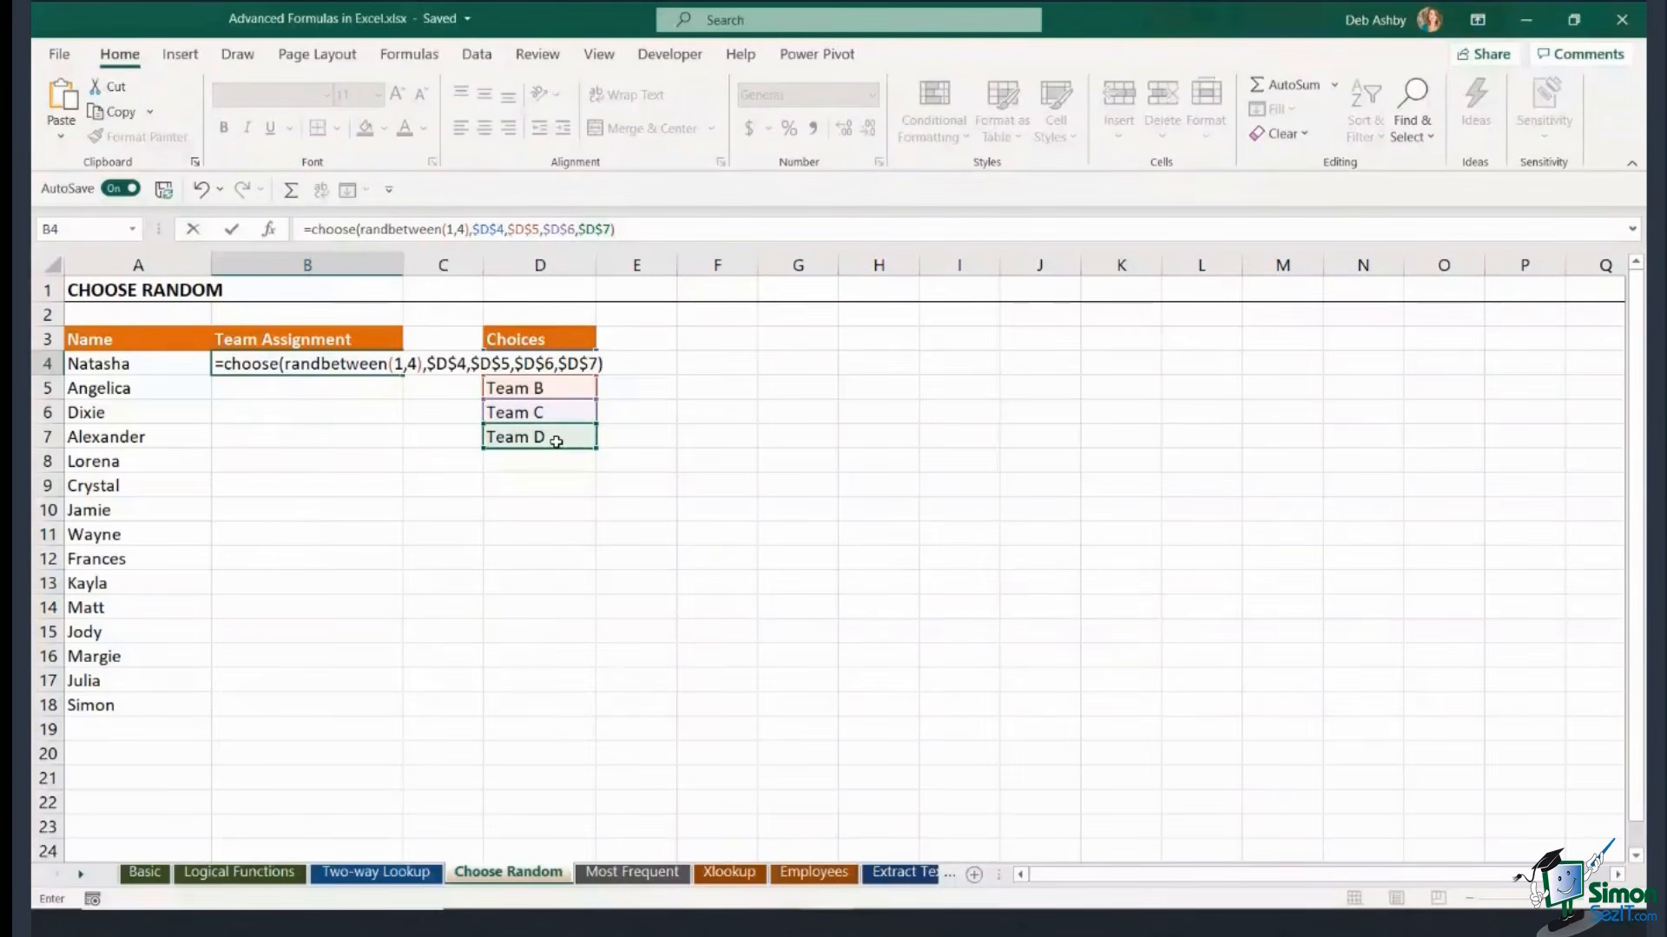
pyautogui.press('Return')
# Fill the CHOOSE and RANDBETWEEN formula from B4 down the Team Assignment column to B18.
pyautogui.click(348, 367)
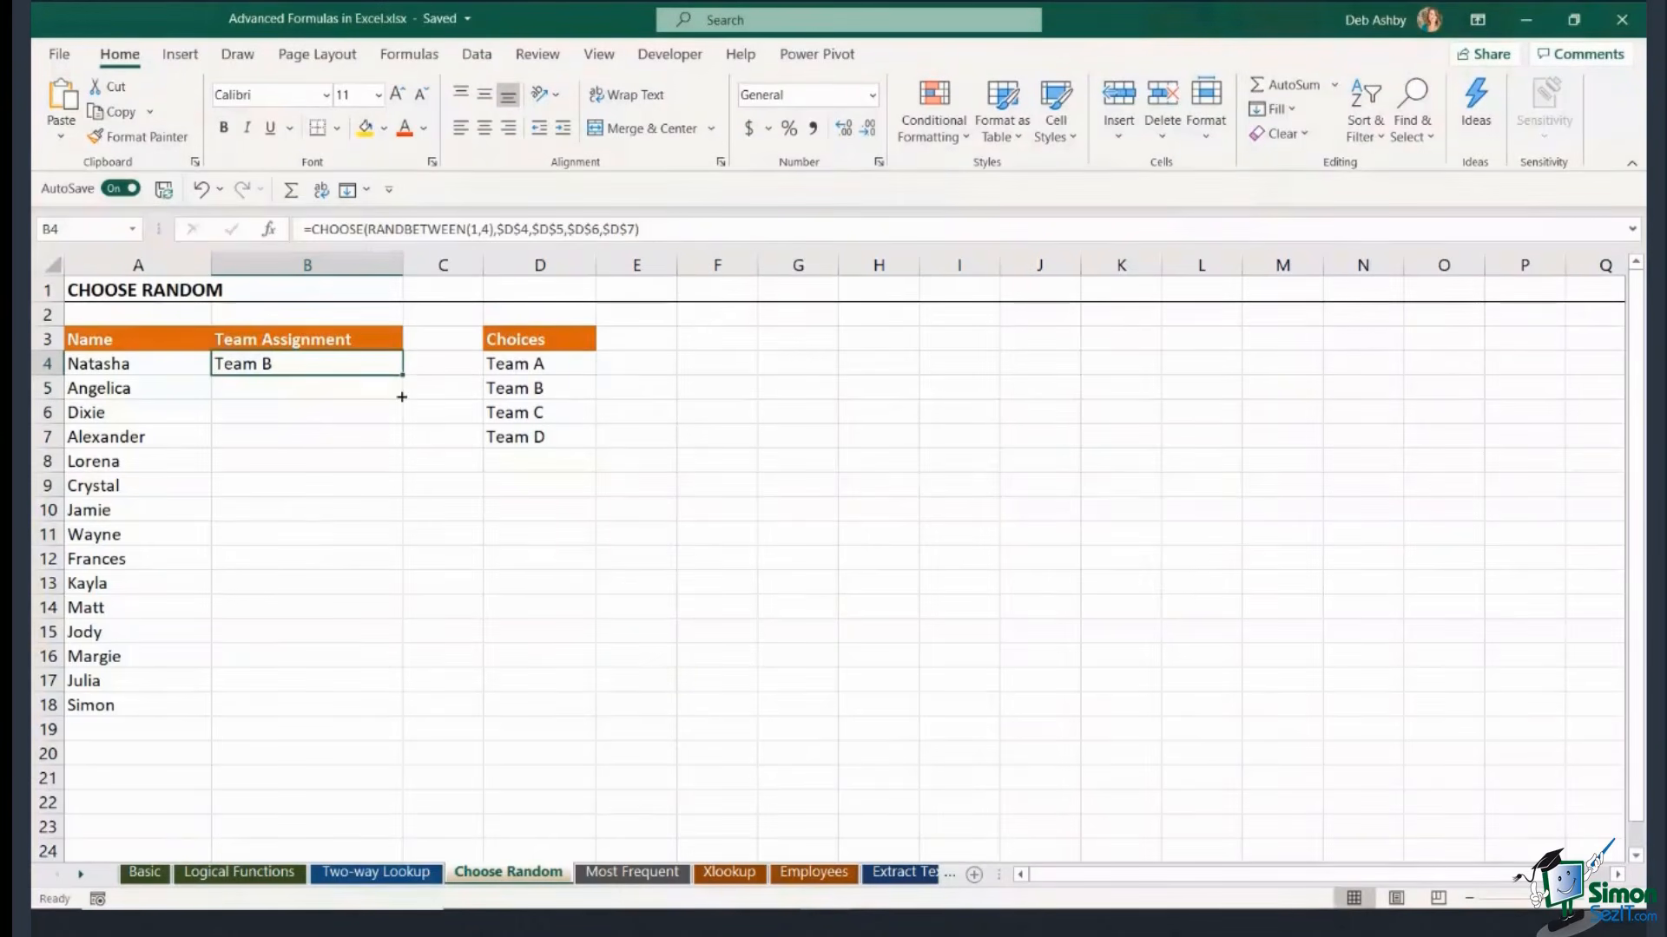
pyautogui.doubleClick(404, 376)
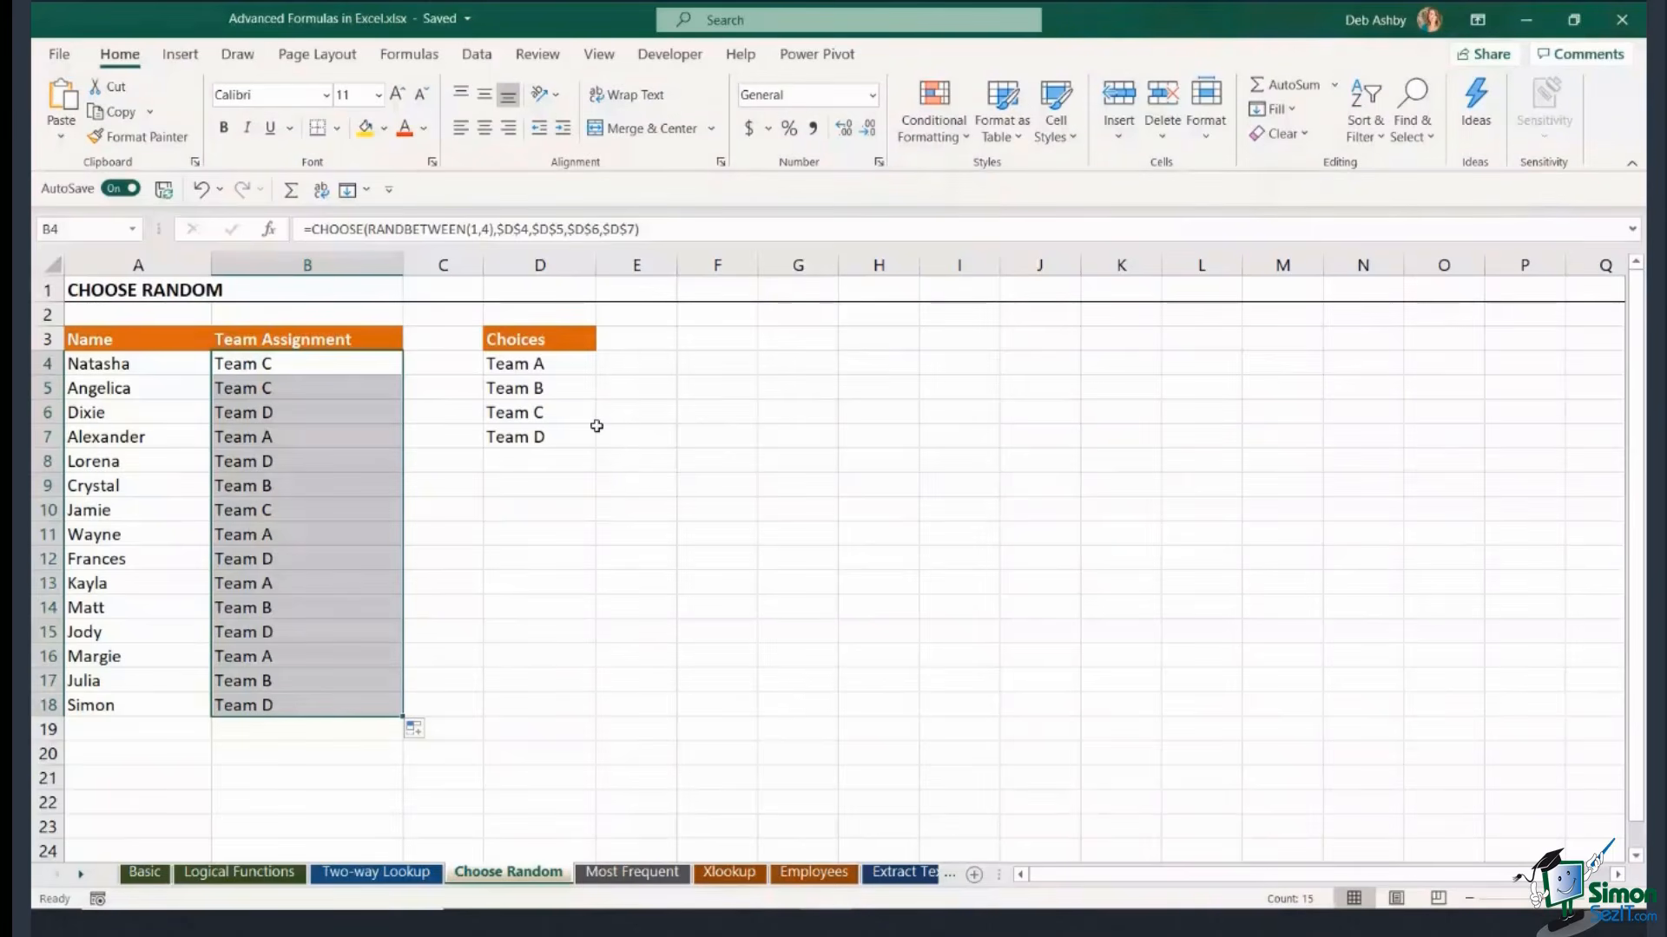
pyautogui.click(689, 388)
pyautogui.click(327, 364)
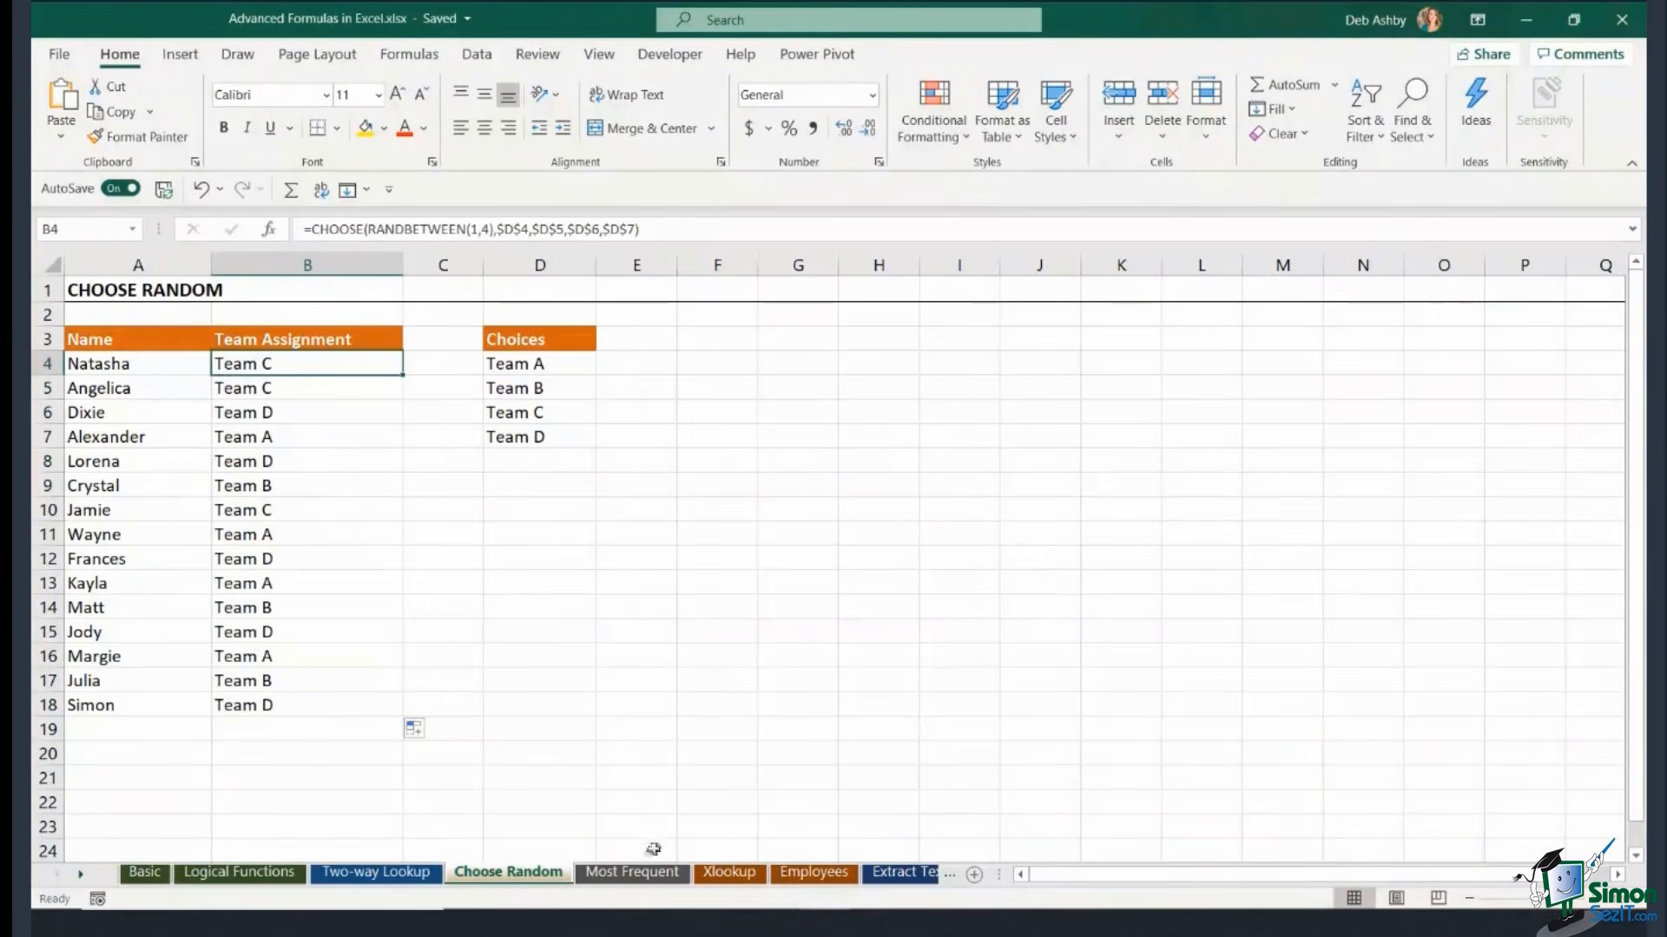
# Go to the Most Frequent sheet and examine the names in A4:A23 and the empty Result cell.
pyautogui.click(651, 875)
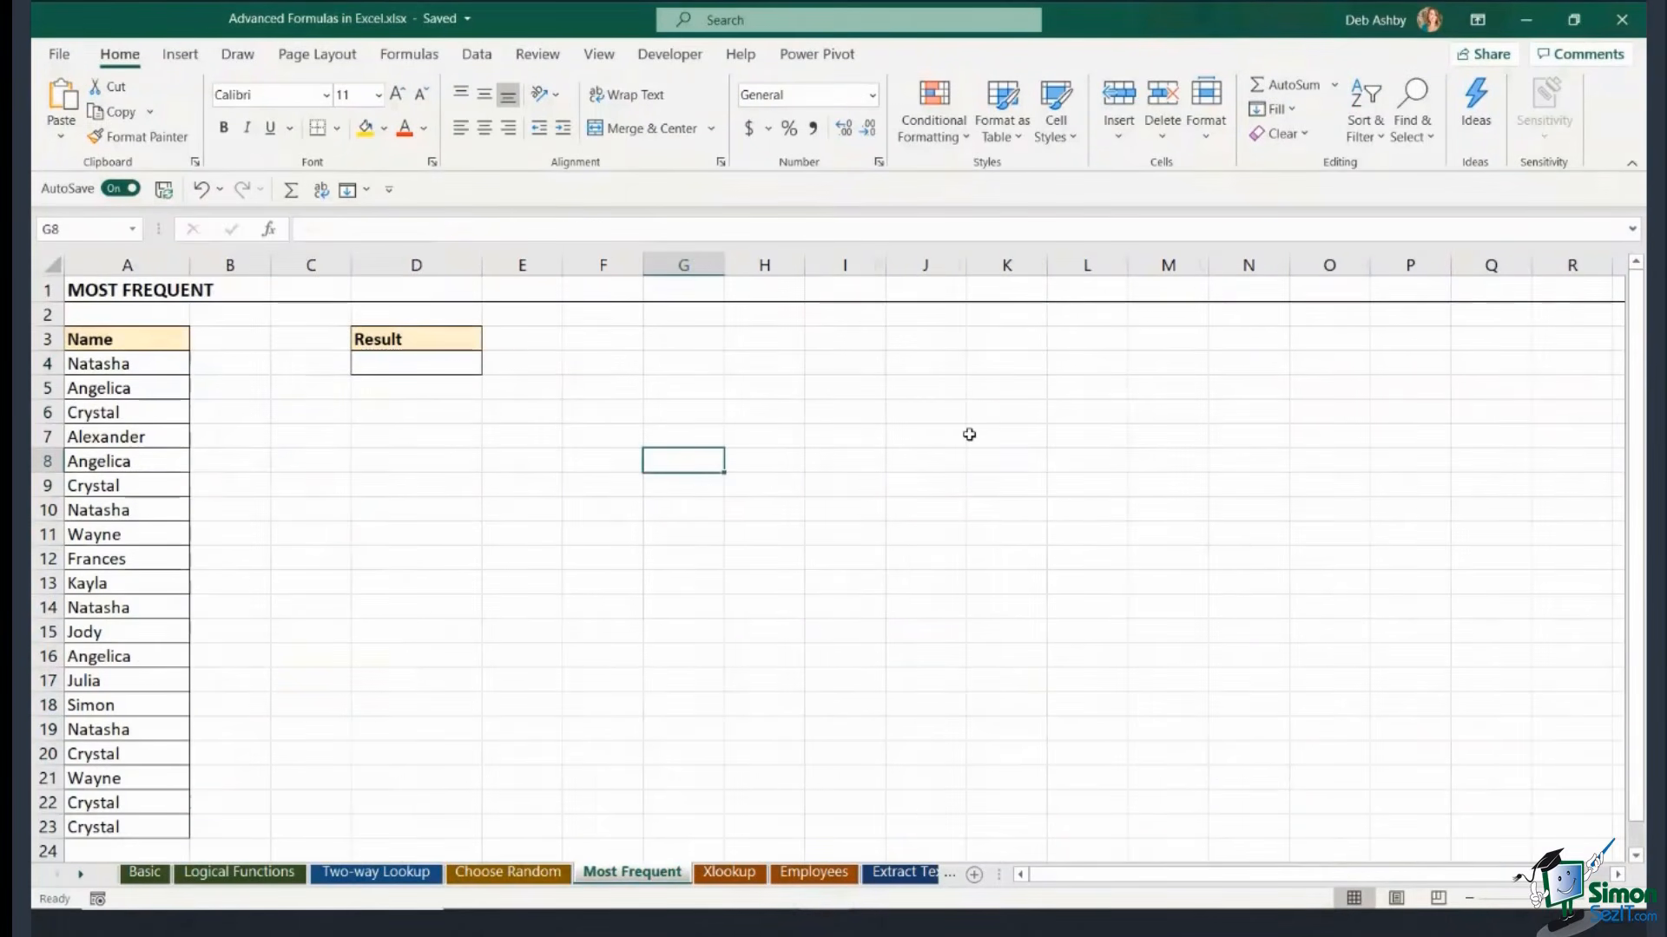
pyautogui.click(1028, 415)
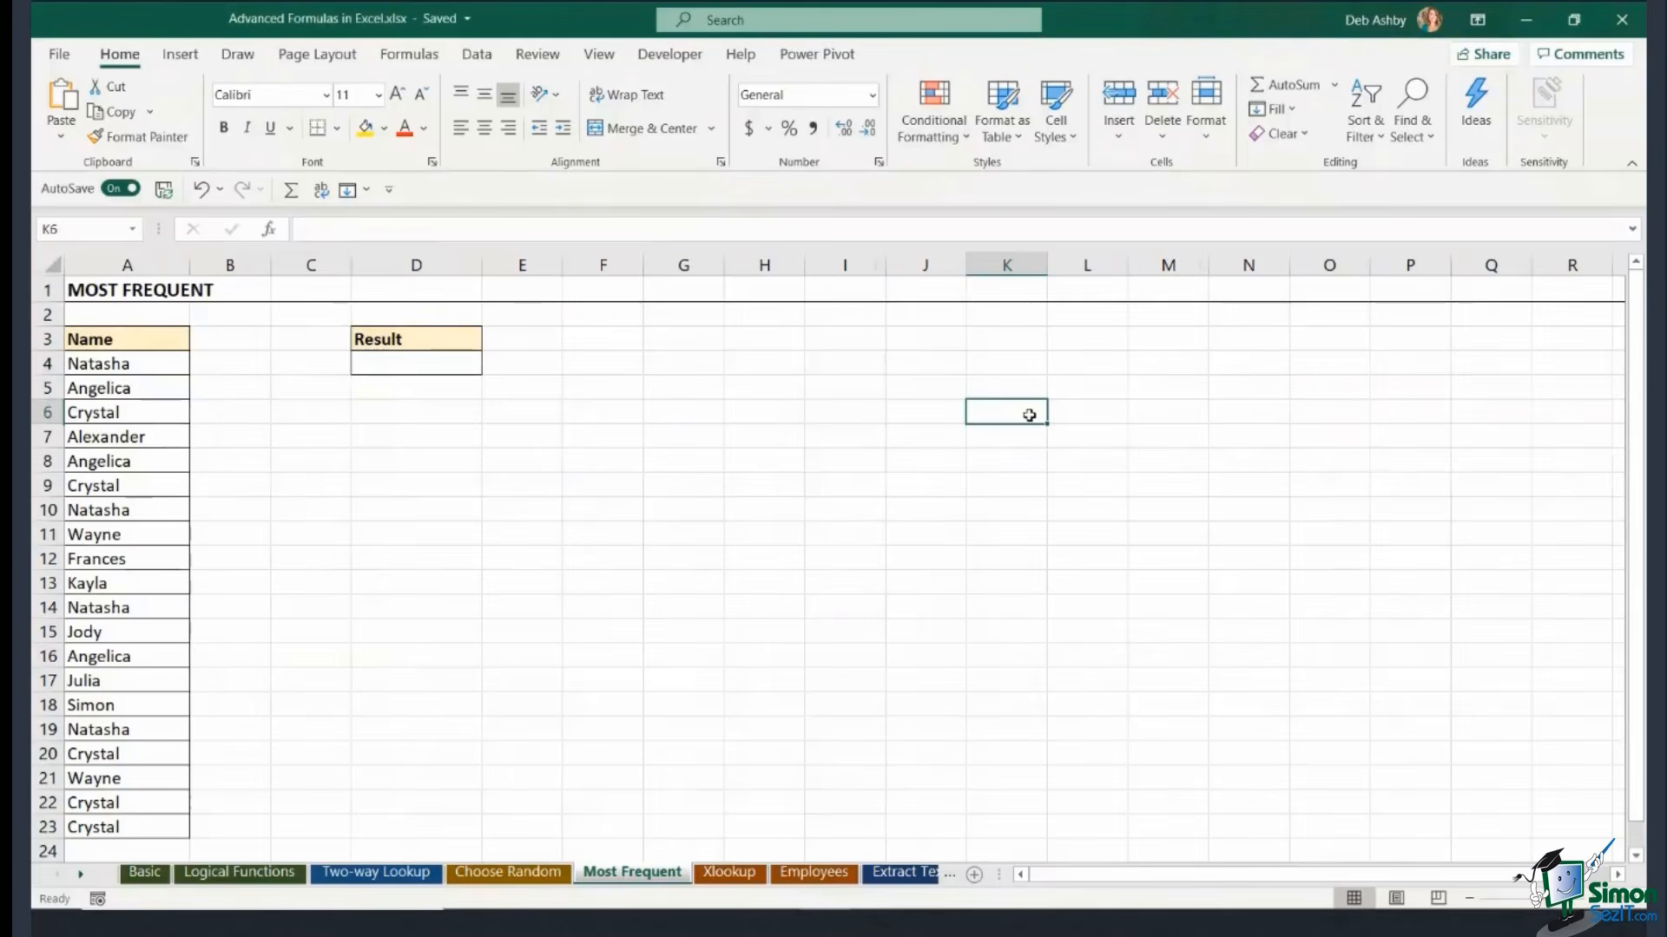
pyautogui.click(797, 390)
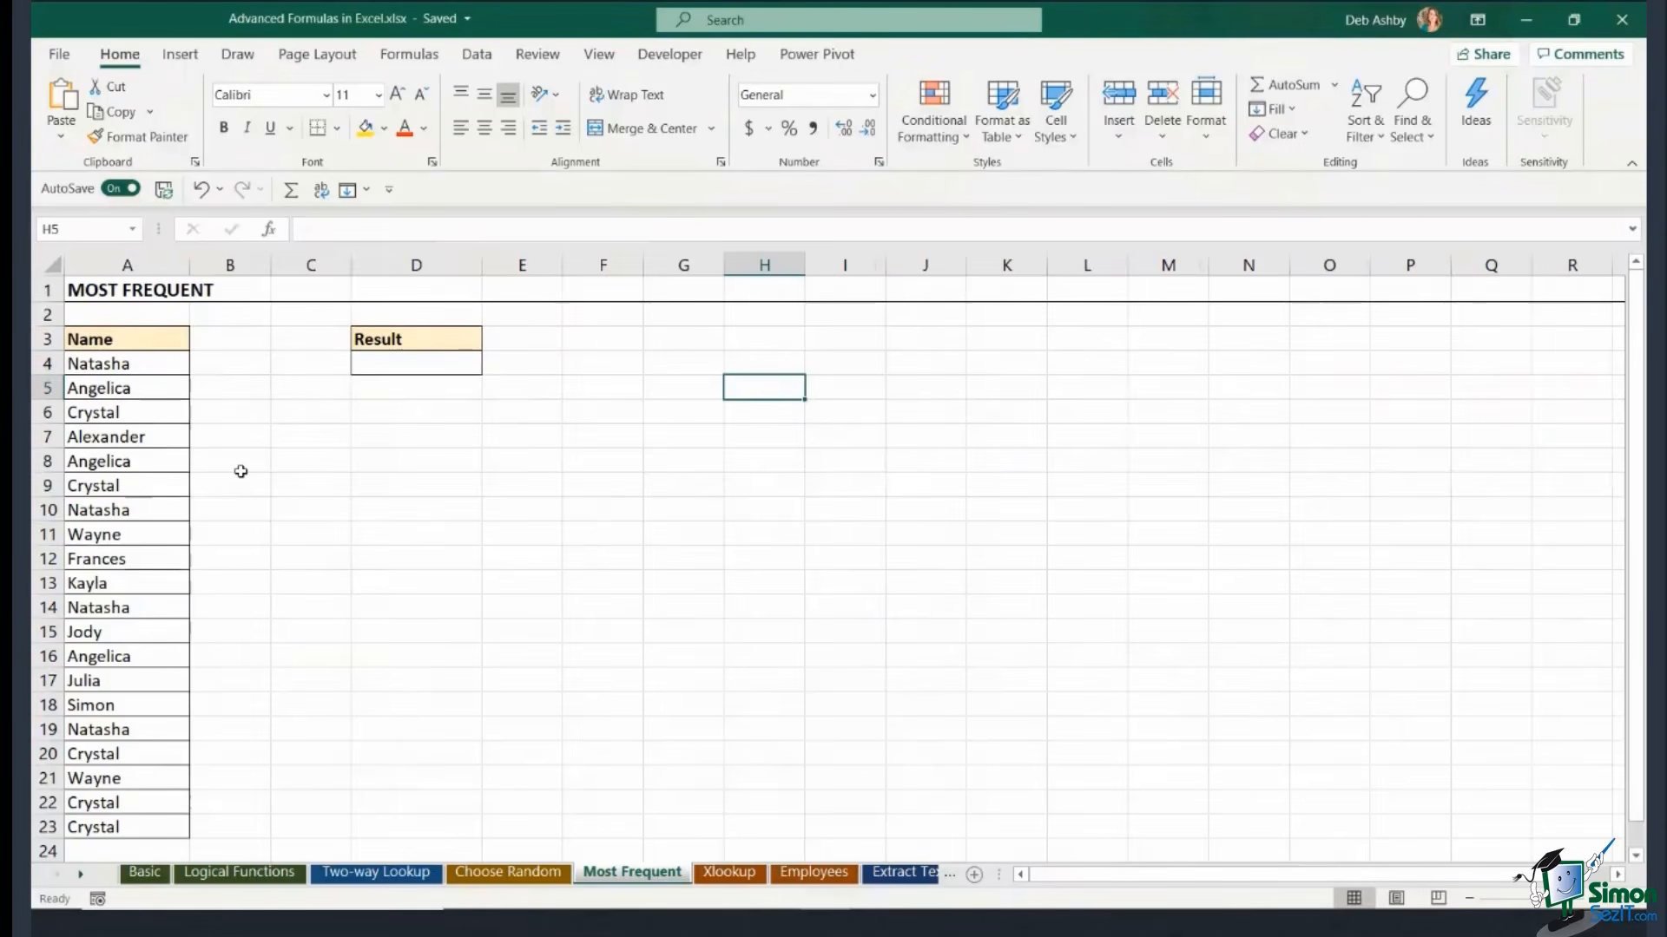
pyautogui.moveTo(109, 366); pyautogui.dragTo(81, 821)
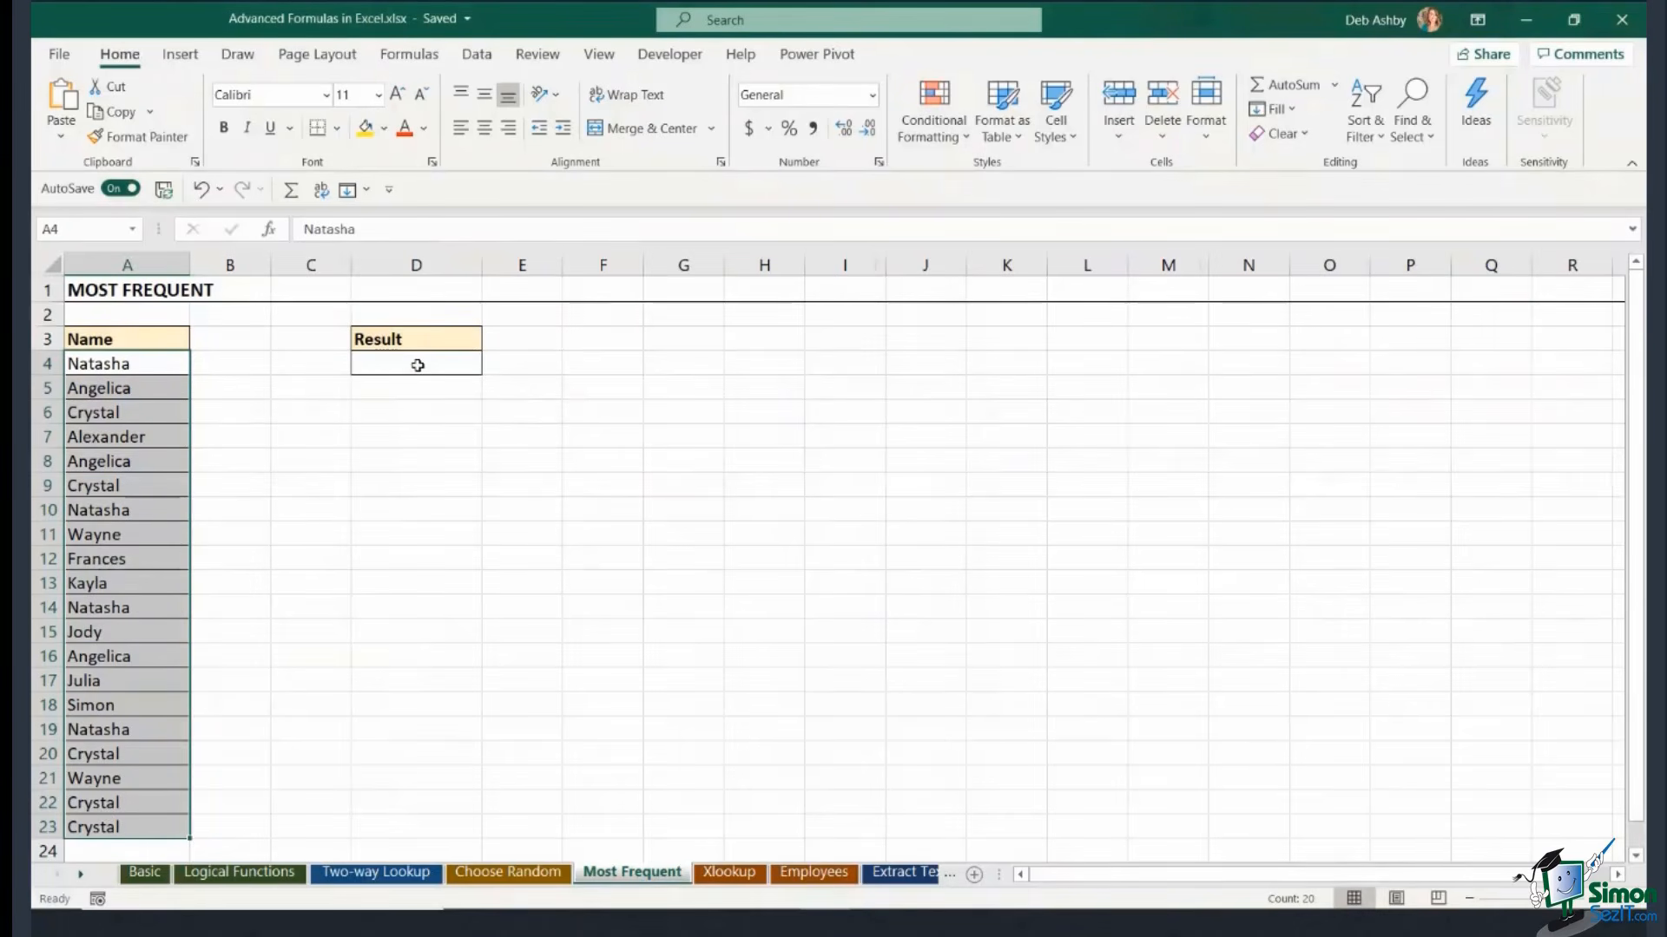
# Write =MATCH(A4:A23,A4:A23,0) in the Result cell D4, preview its evaluated array, and restore the formula text.
pyautogui.click(417, 364)
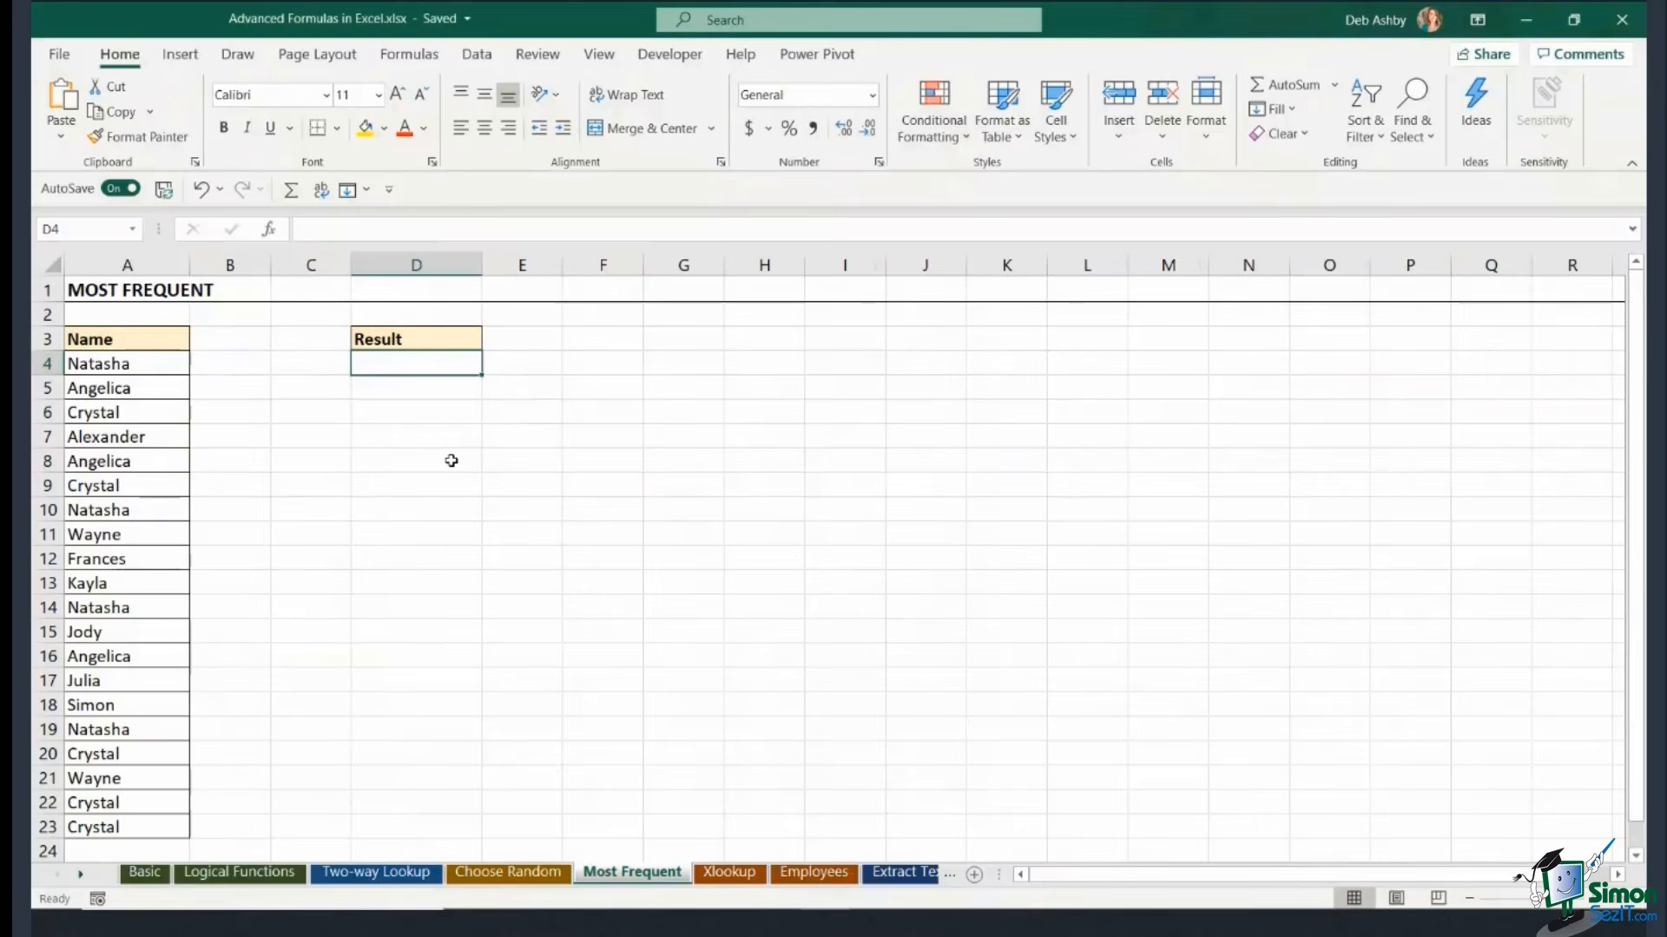
pyautogui.write('=MATCH')
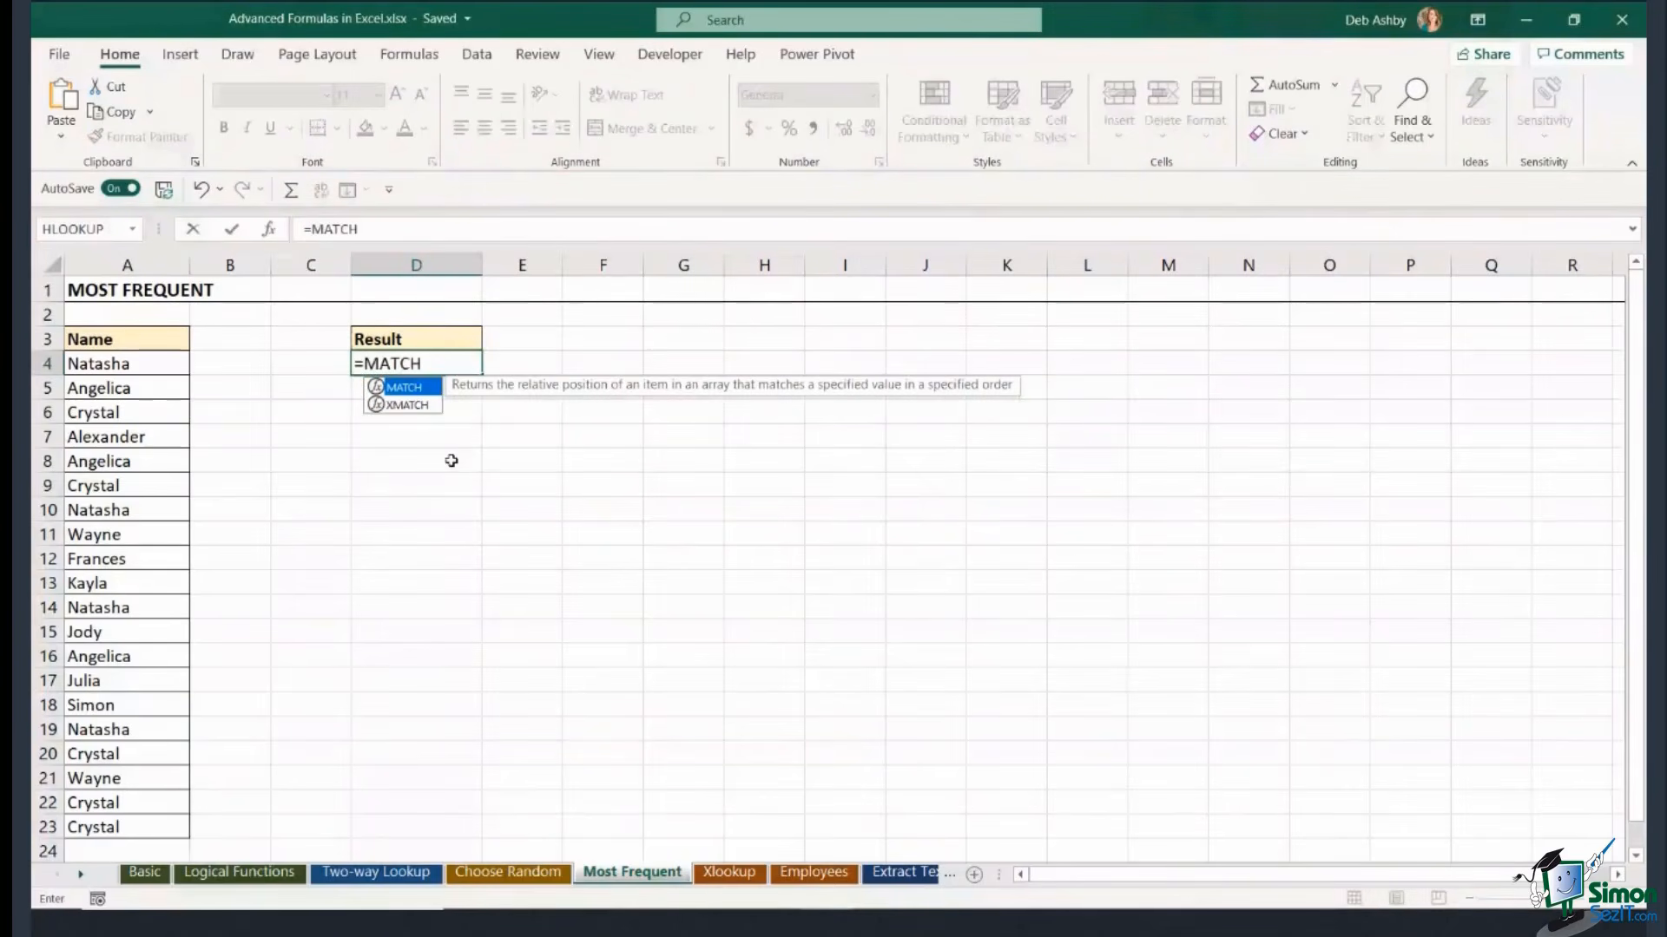
pyautogui.write('(')
pyautogui.click(154, 366)
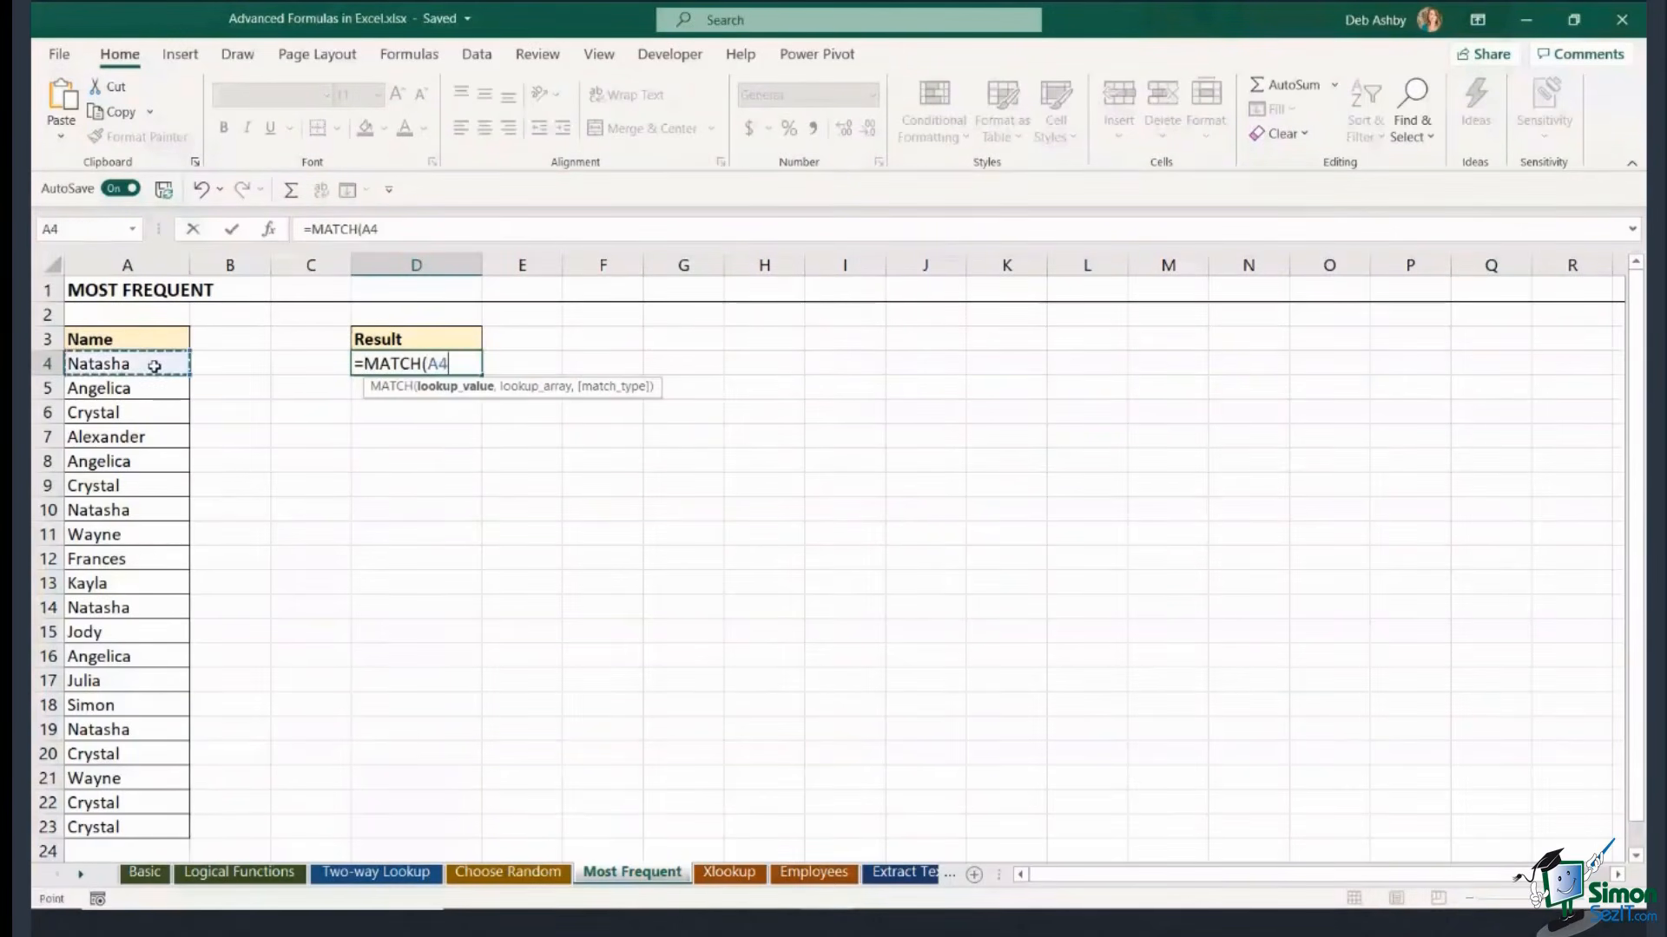
pyautogui.moveTo(155, 367); pyautogui.dragTo(130, 810)
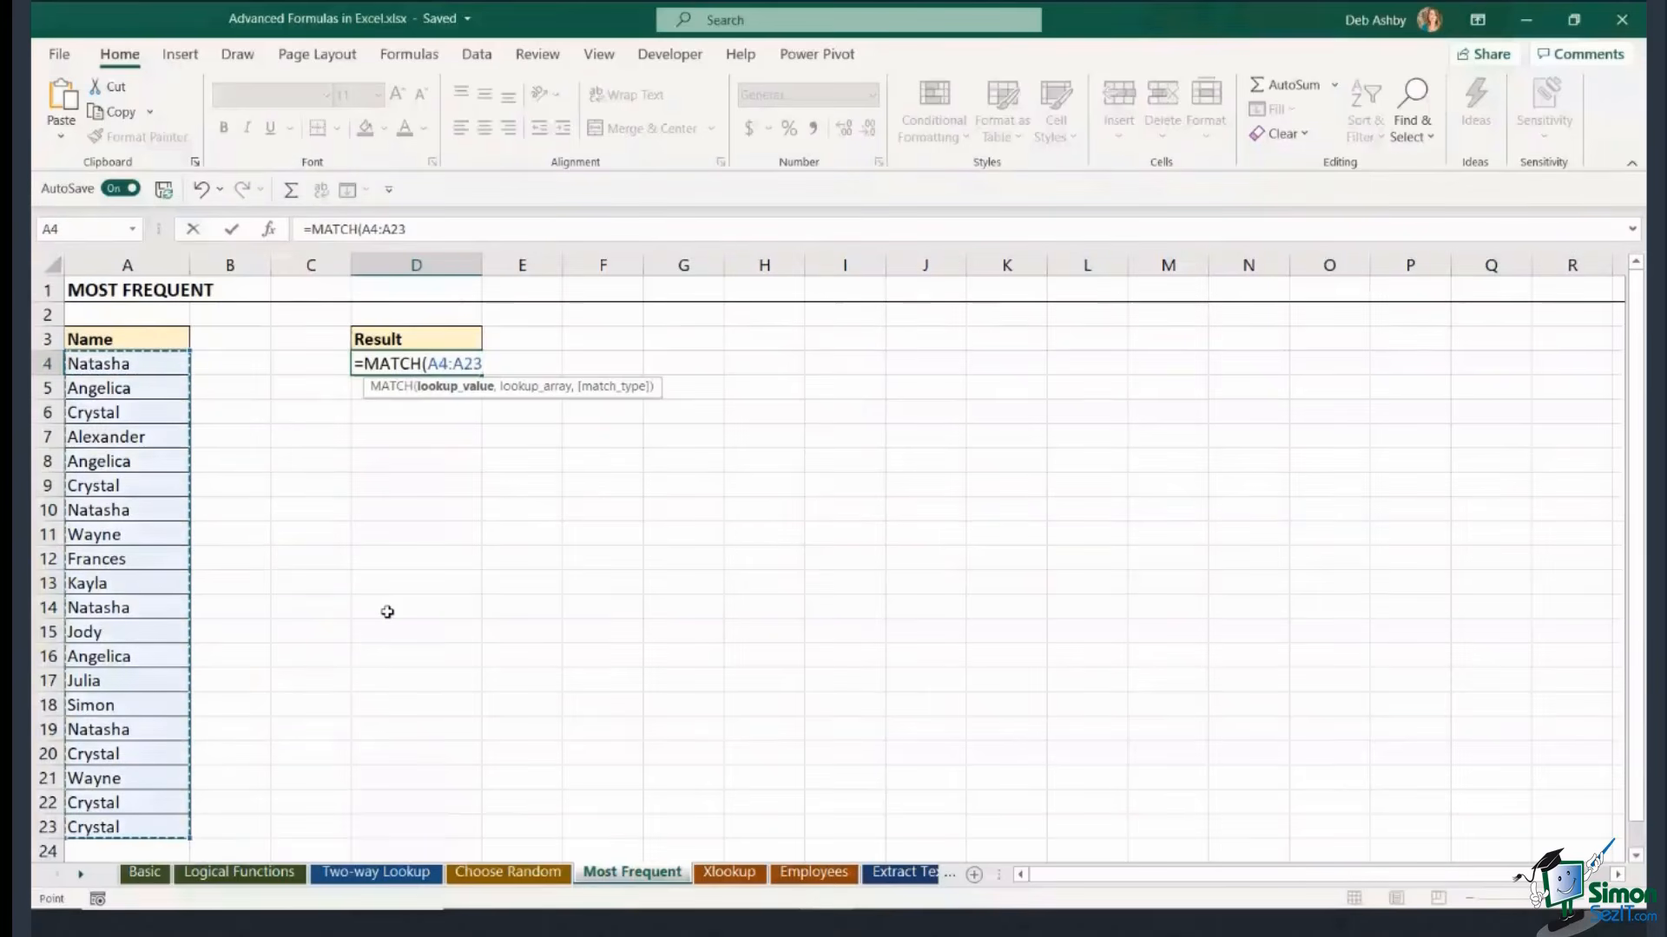
pyautogui.write(',')
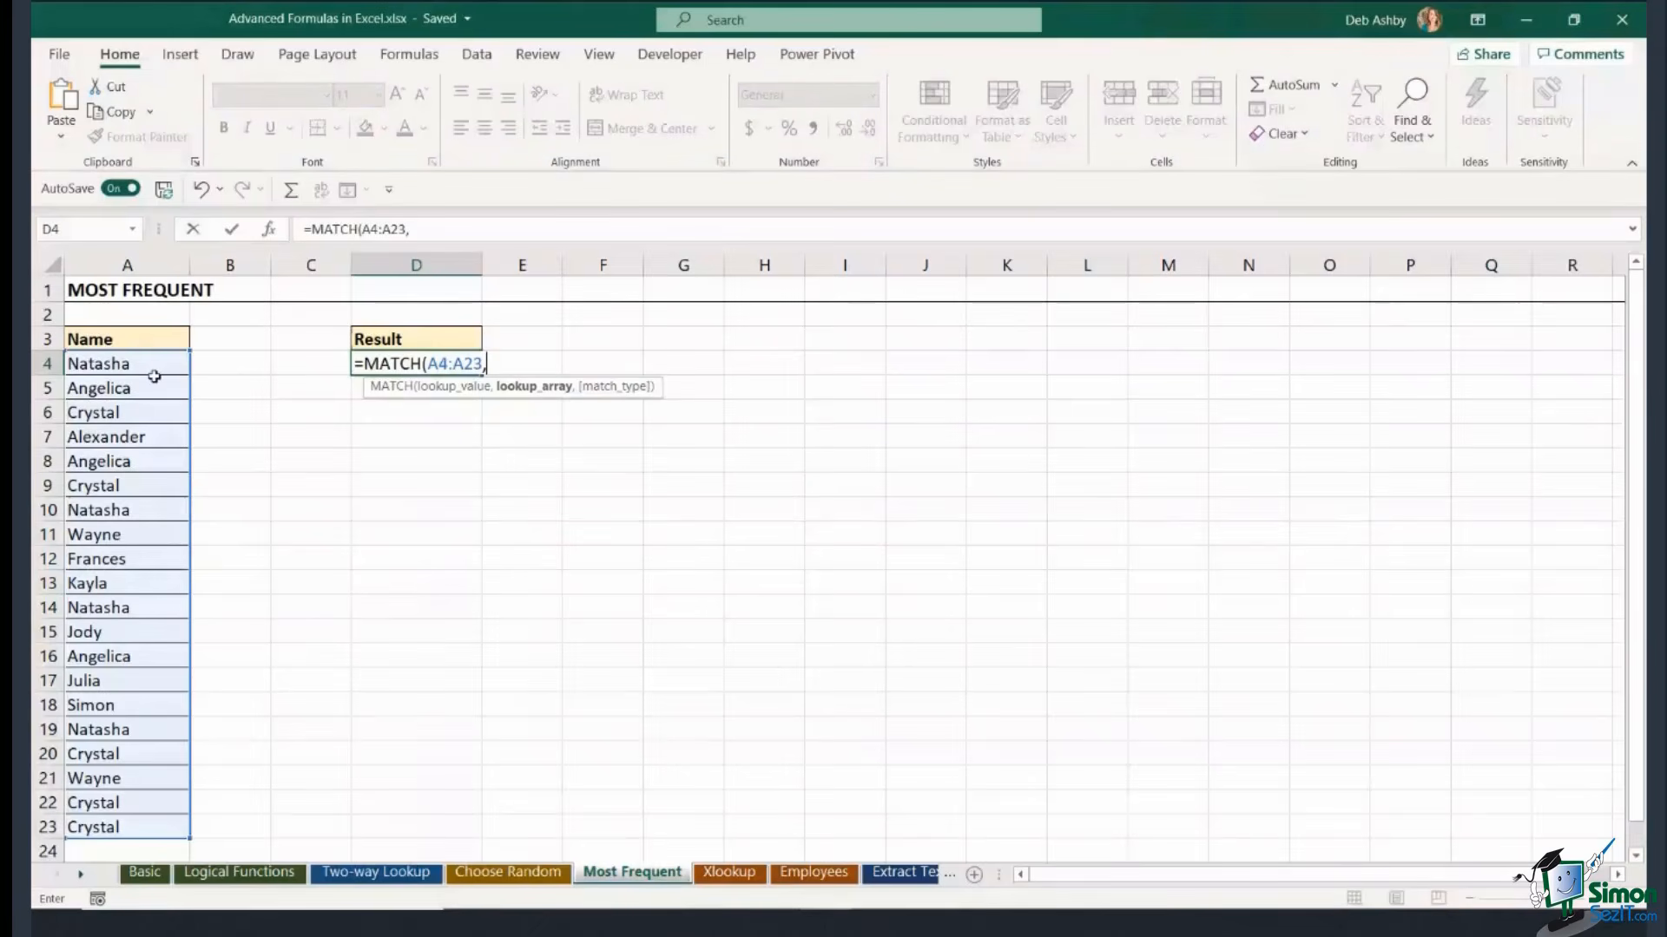
pyautogui.moveTo(157, 372); pyautogui.dragTo(123, 796)
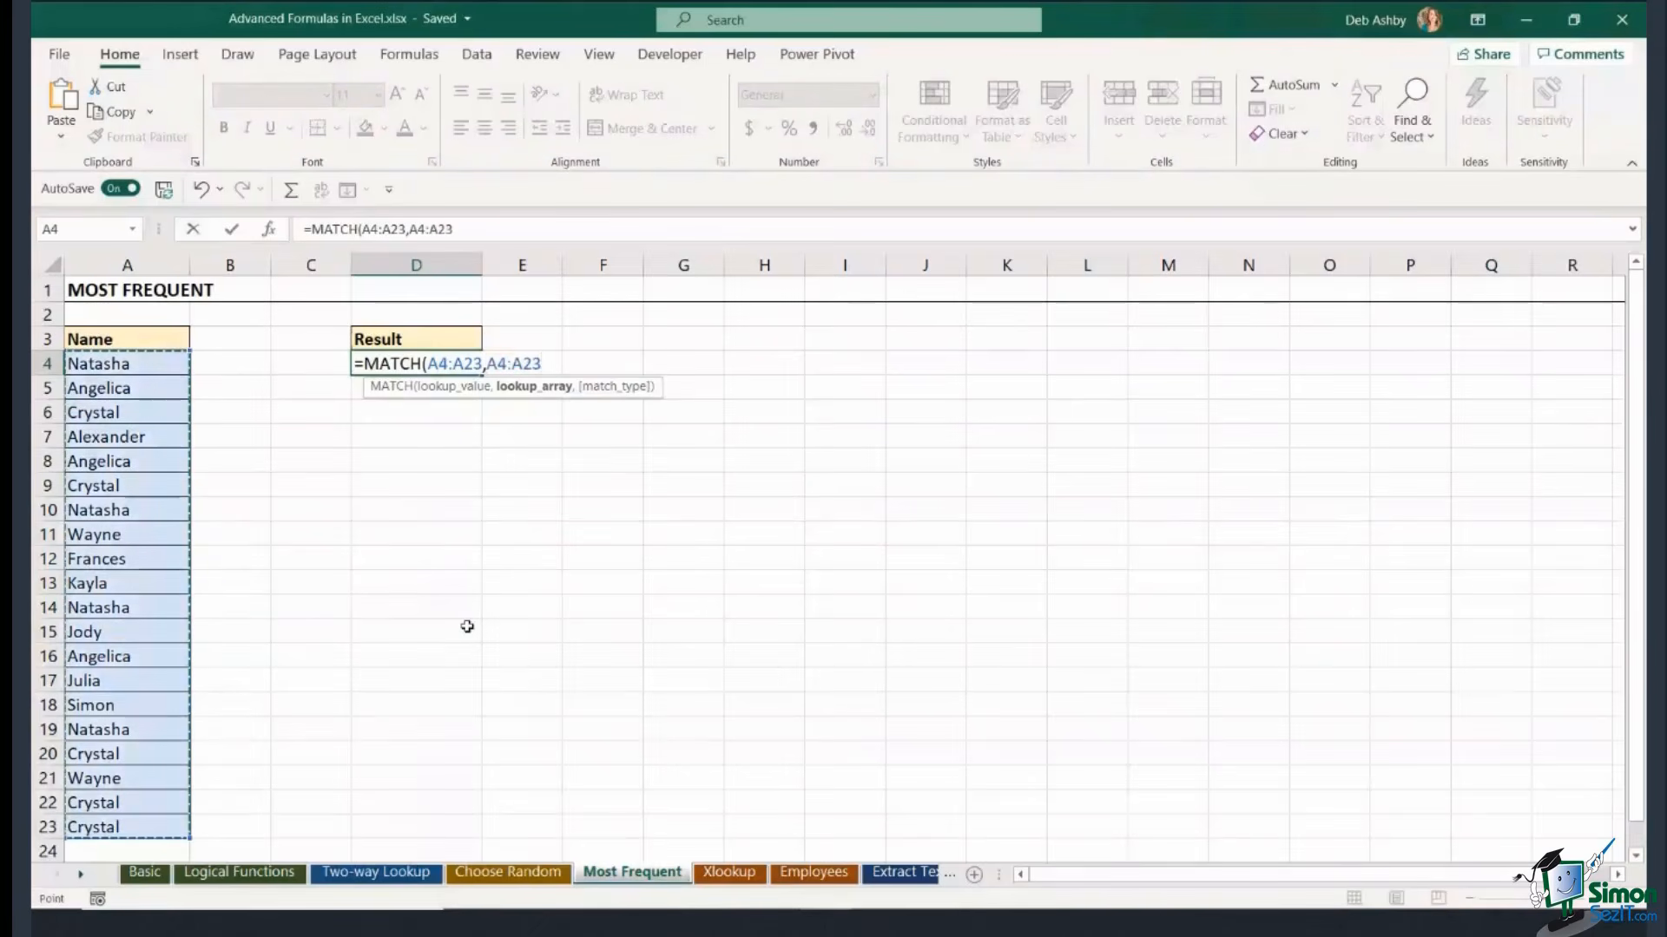
pyautogui.write(',')
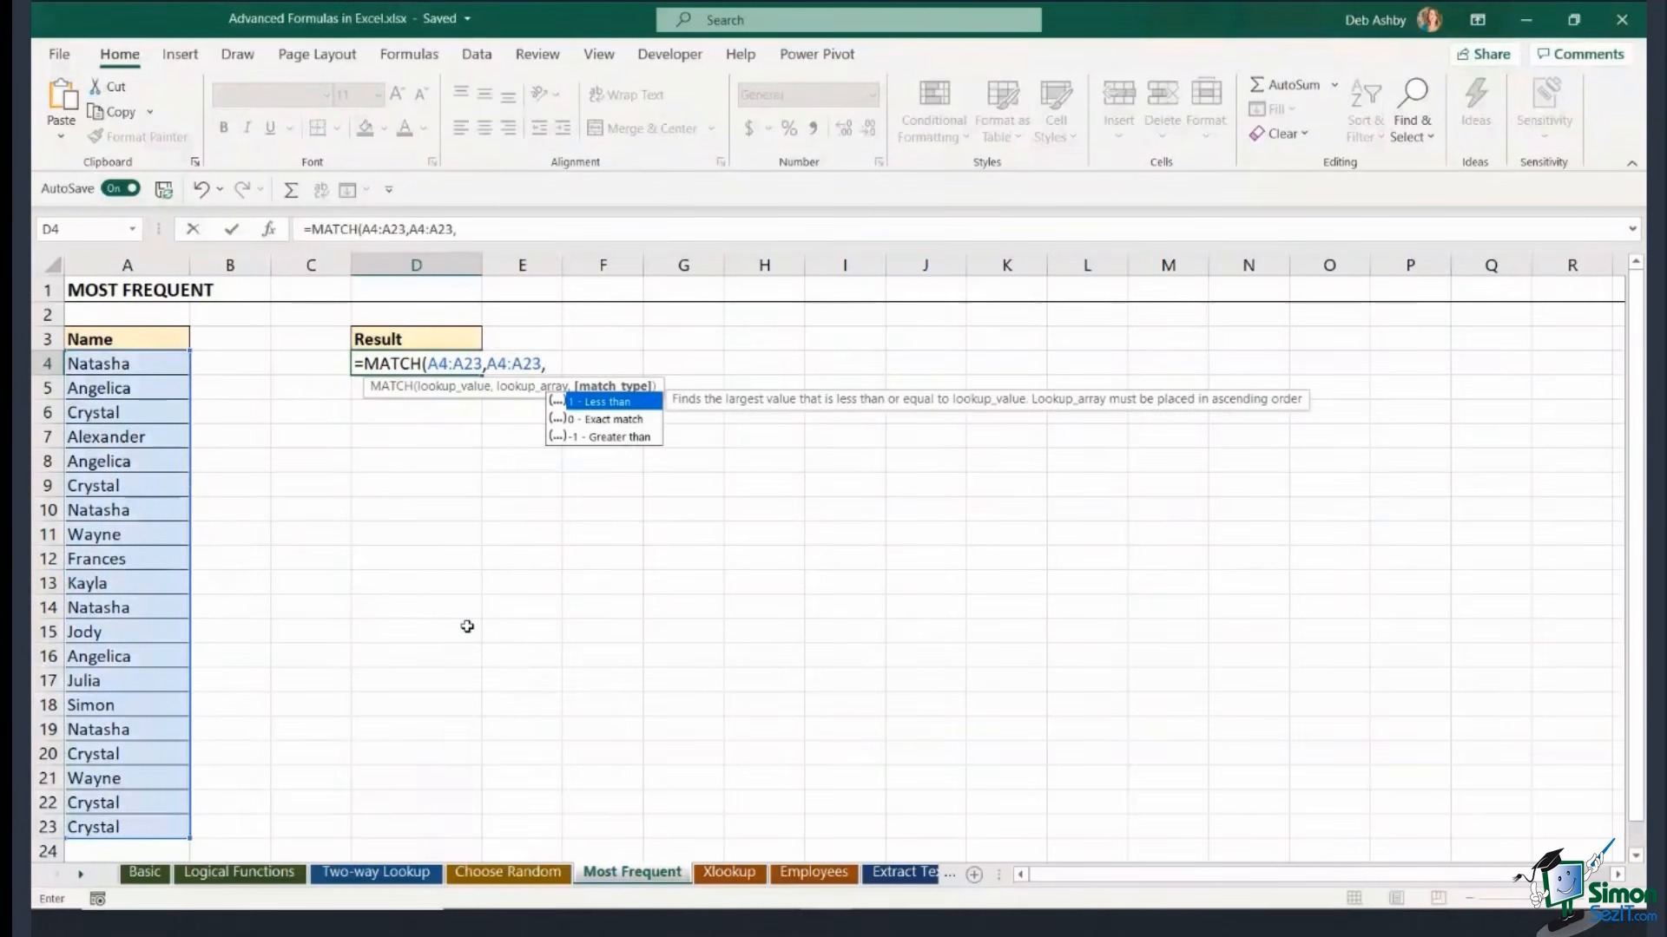
pyautogui.write('0)')
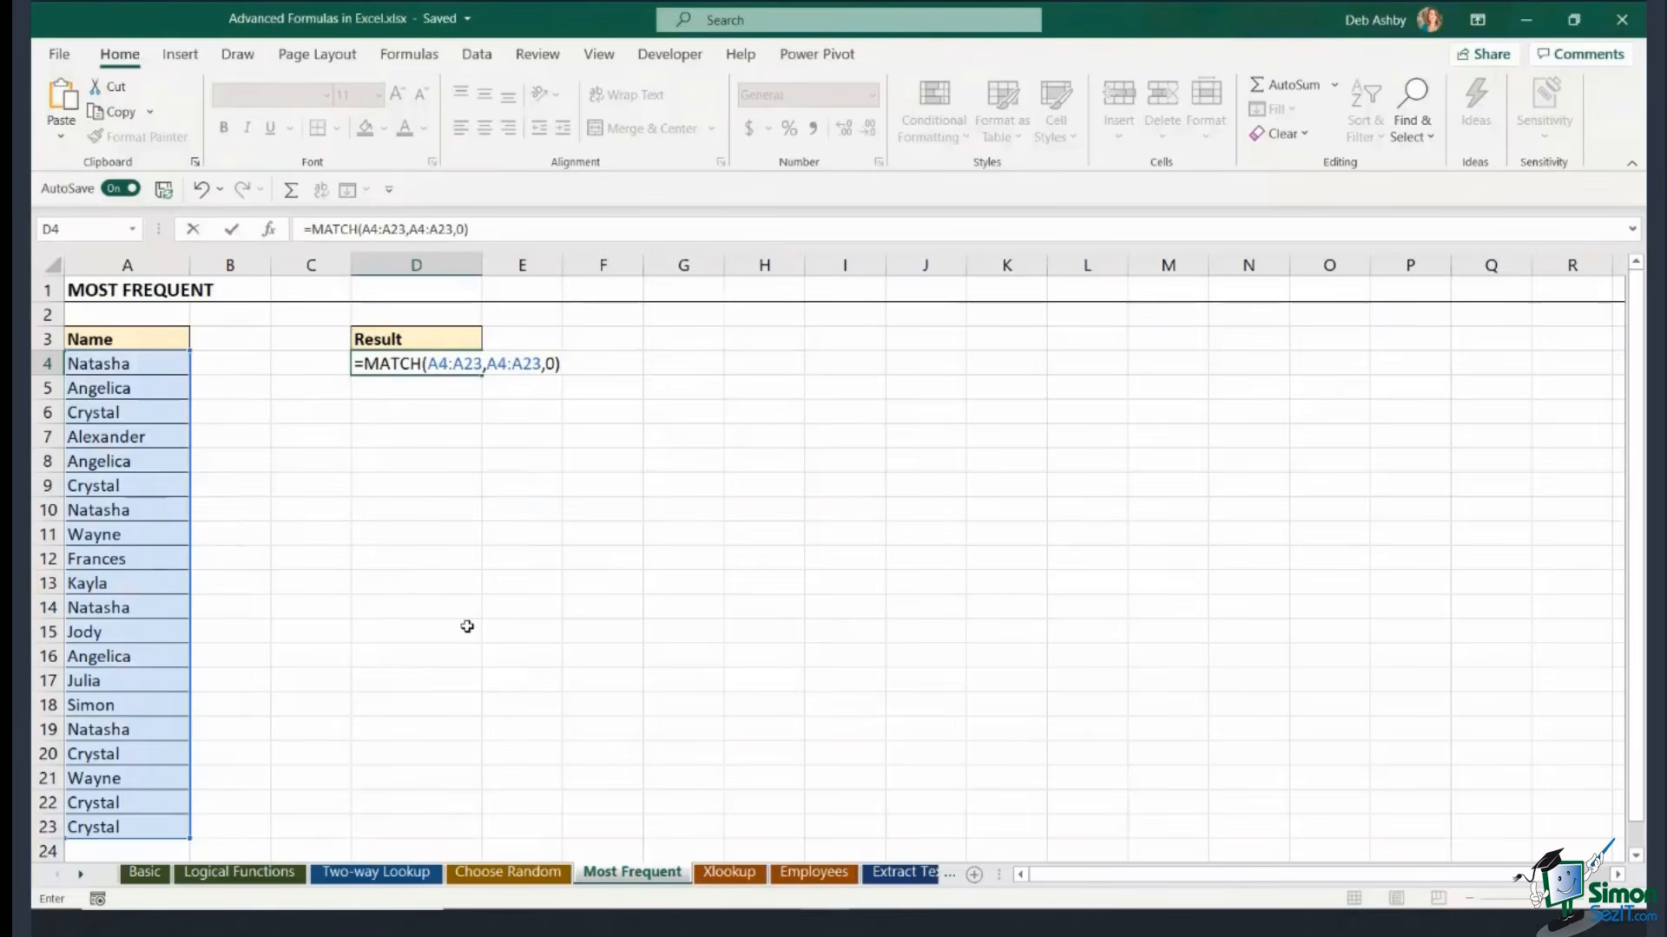
pyautogui.press('F9')
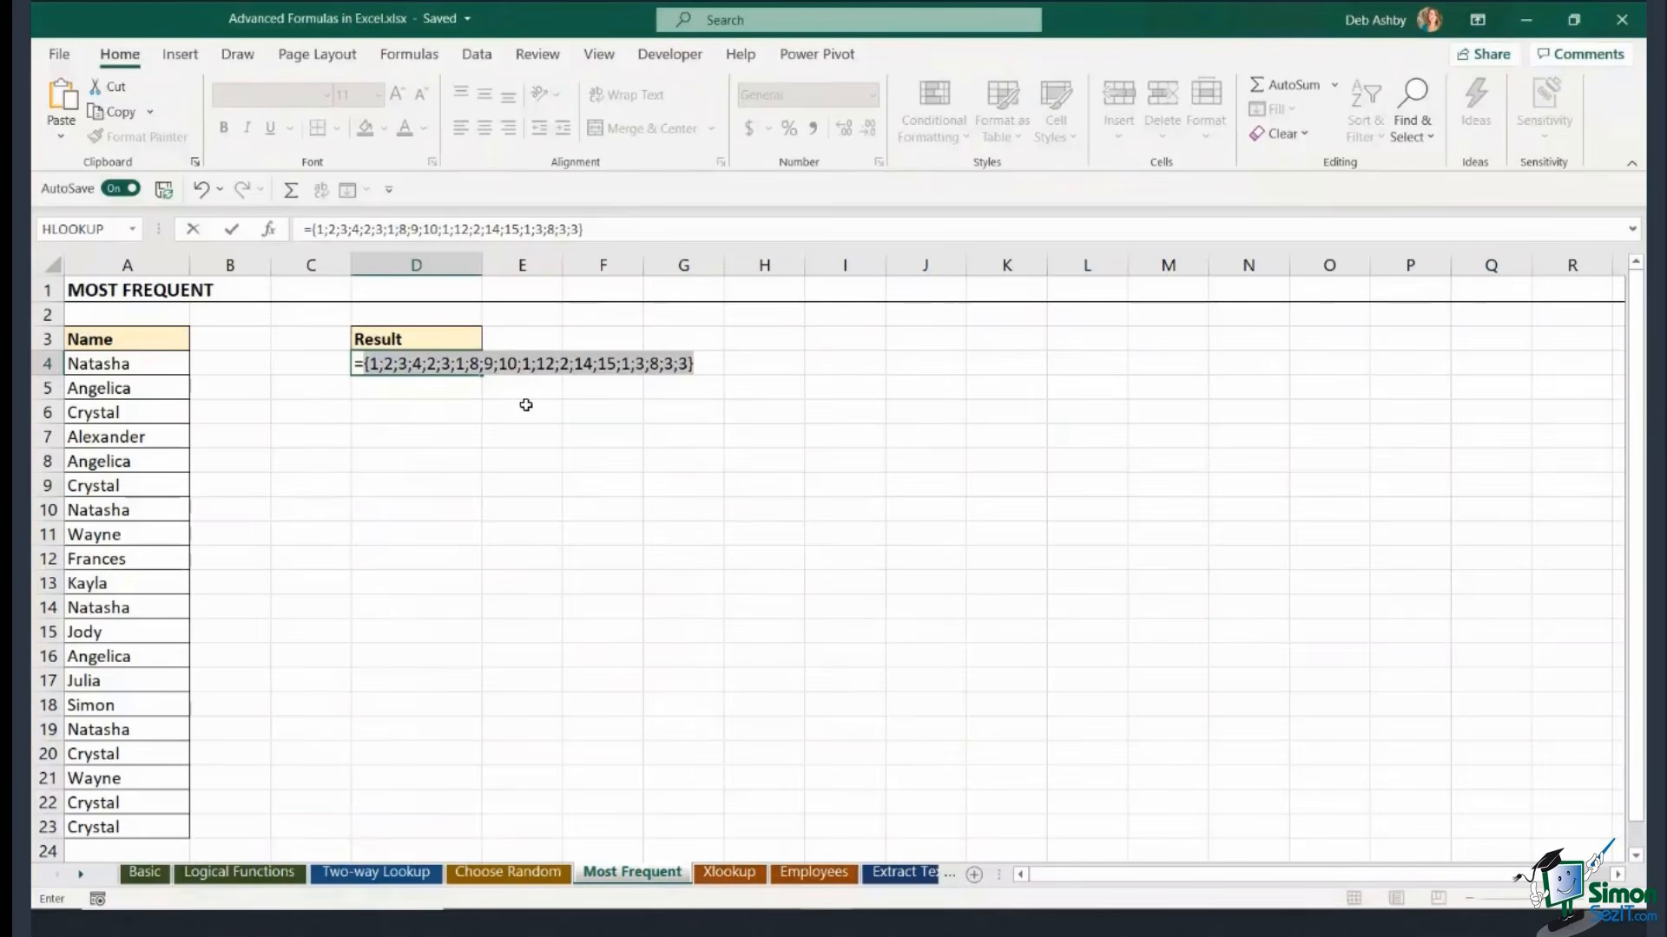
pyautogui.hotkey('ctrl', 'z')
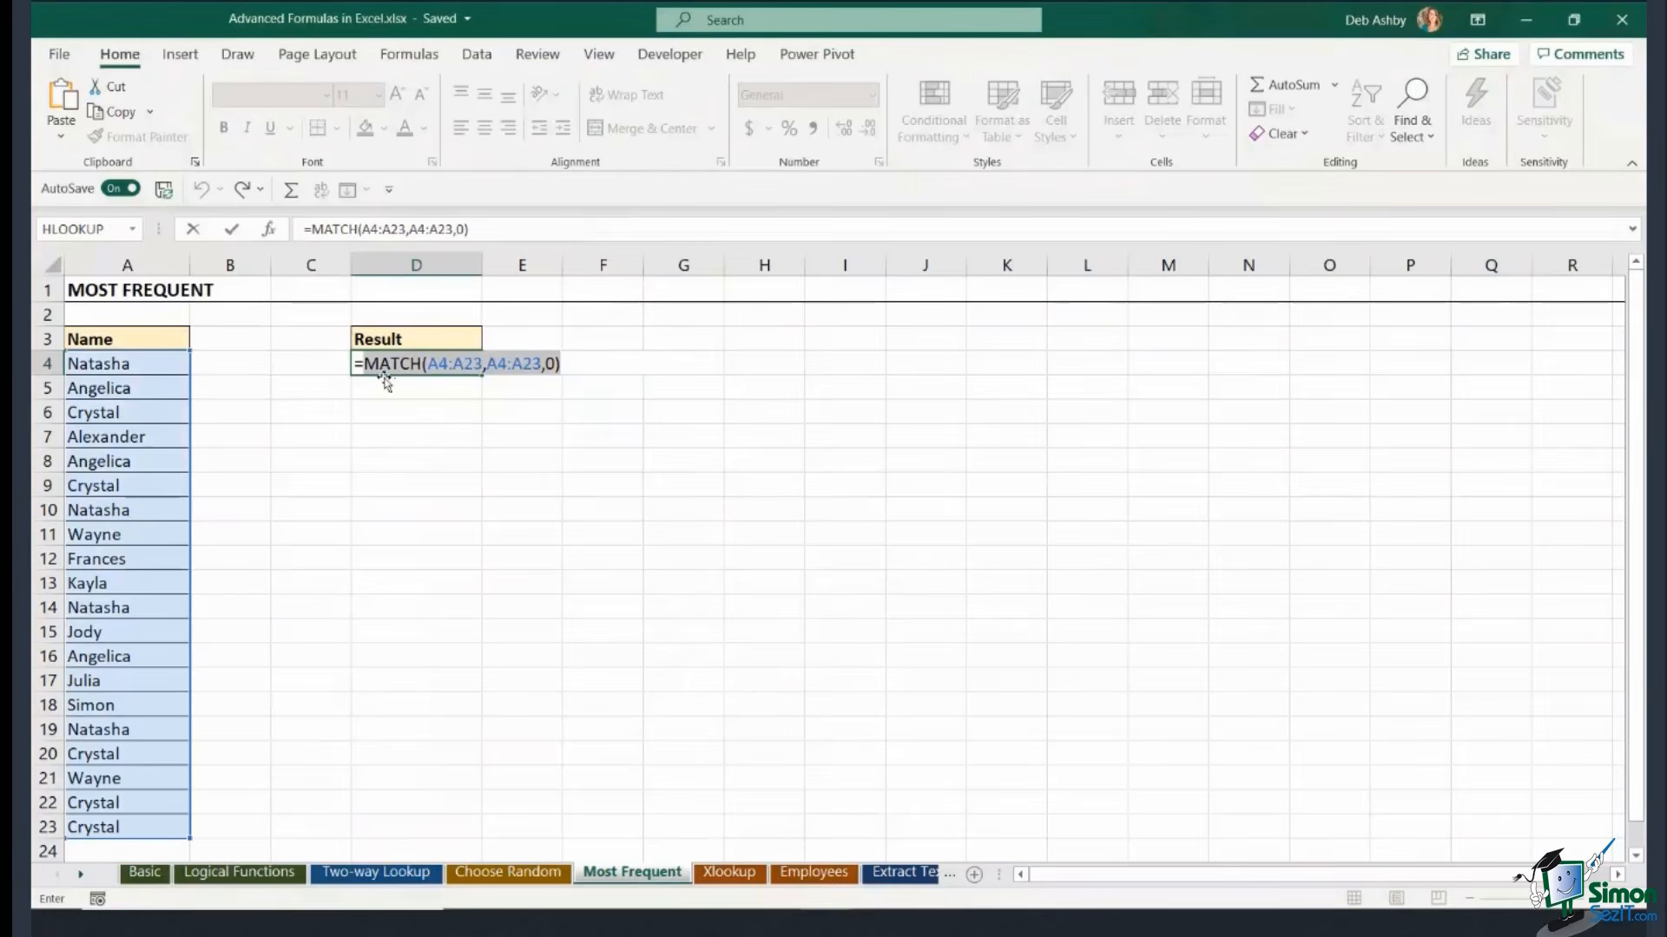
# Wrap the MATCH formula in D4 in MODE as =MODE(MATCH(A4:A23,A4:A23,0)), preview its evaluated value, and restore the formula text.
pyautogui.click(365, 364)
pyautogui.write('MODE')
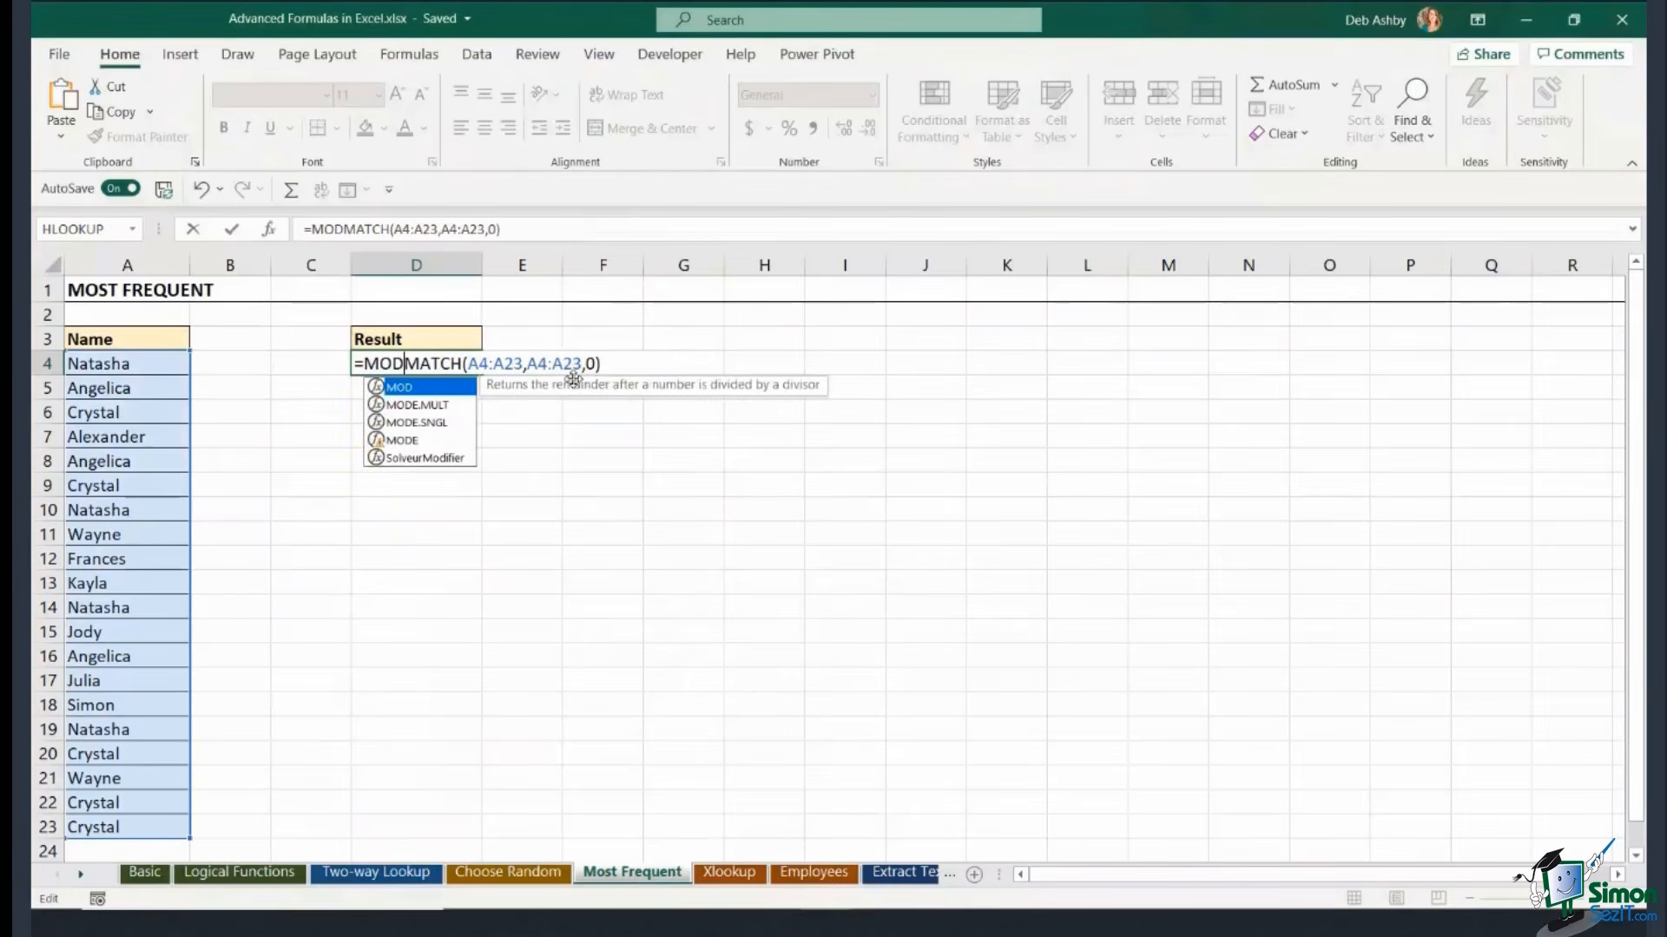
pyautogui.write('(')
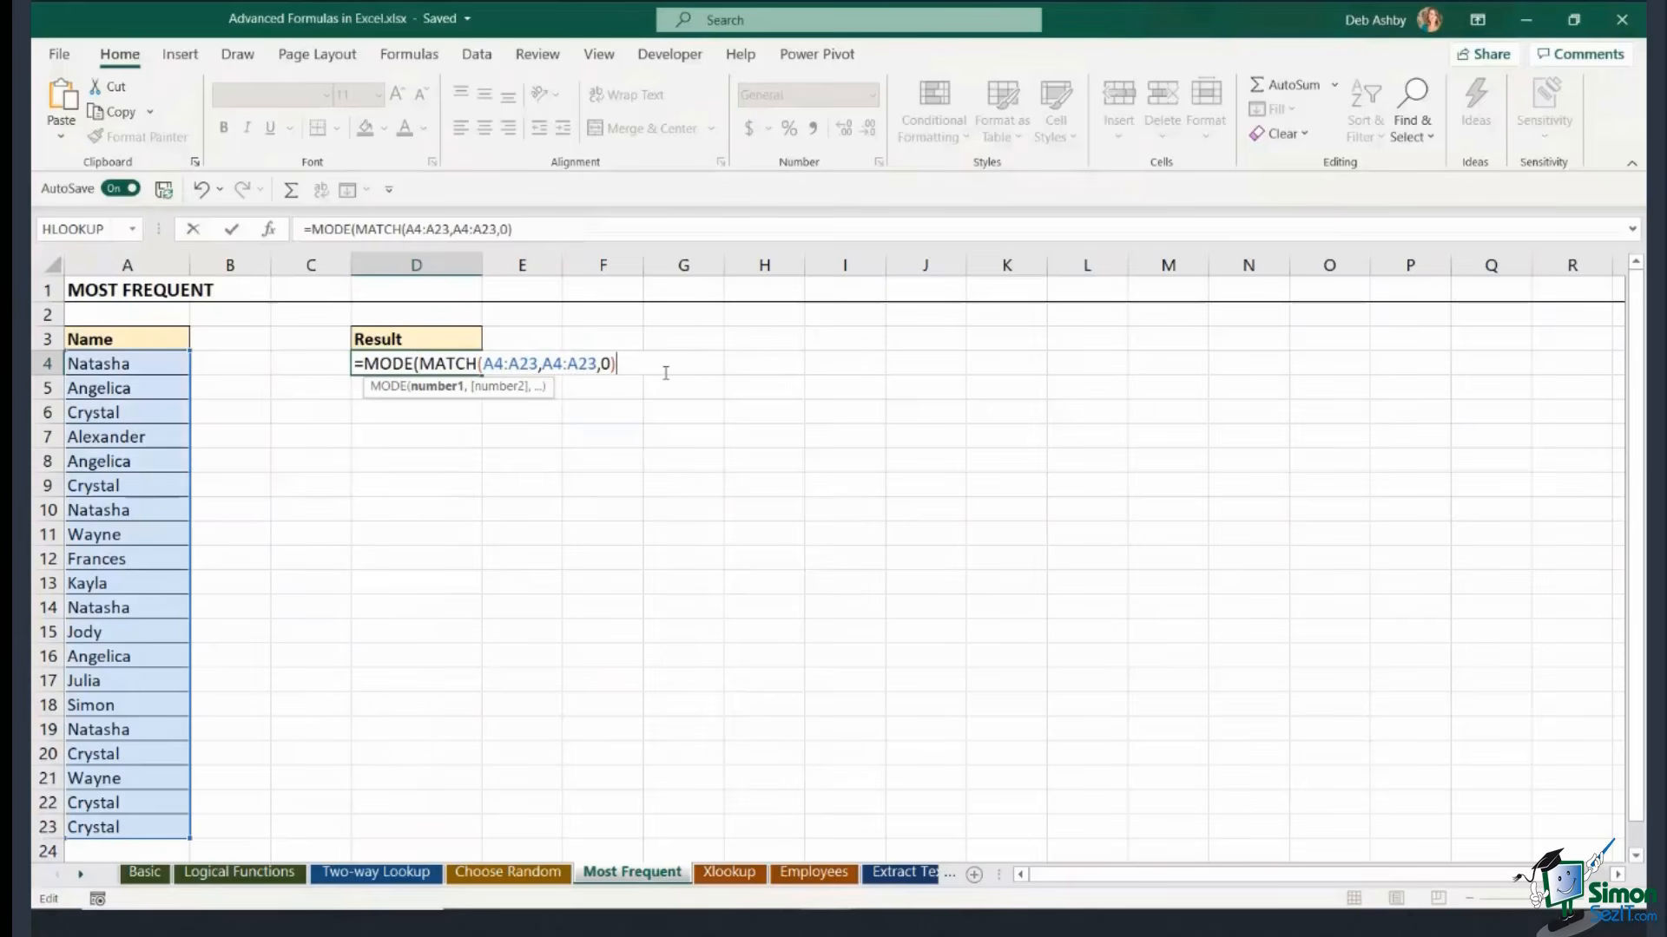
pyautogui.write(')')
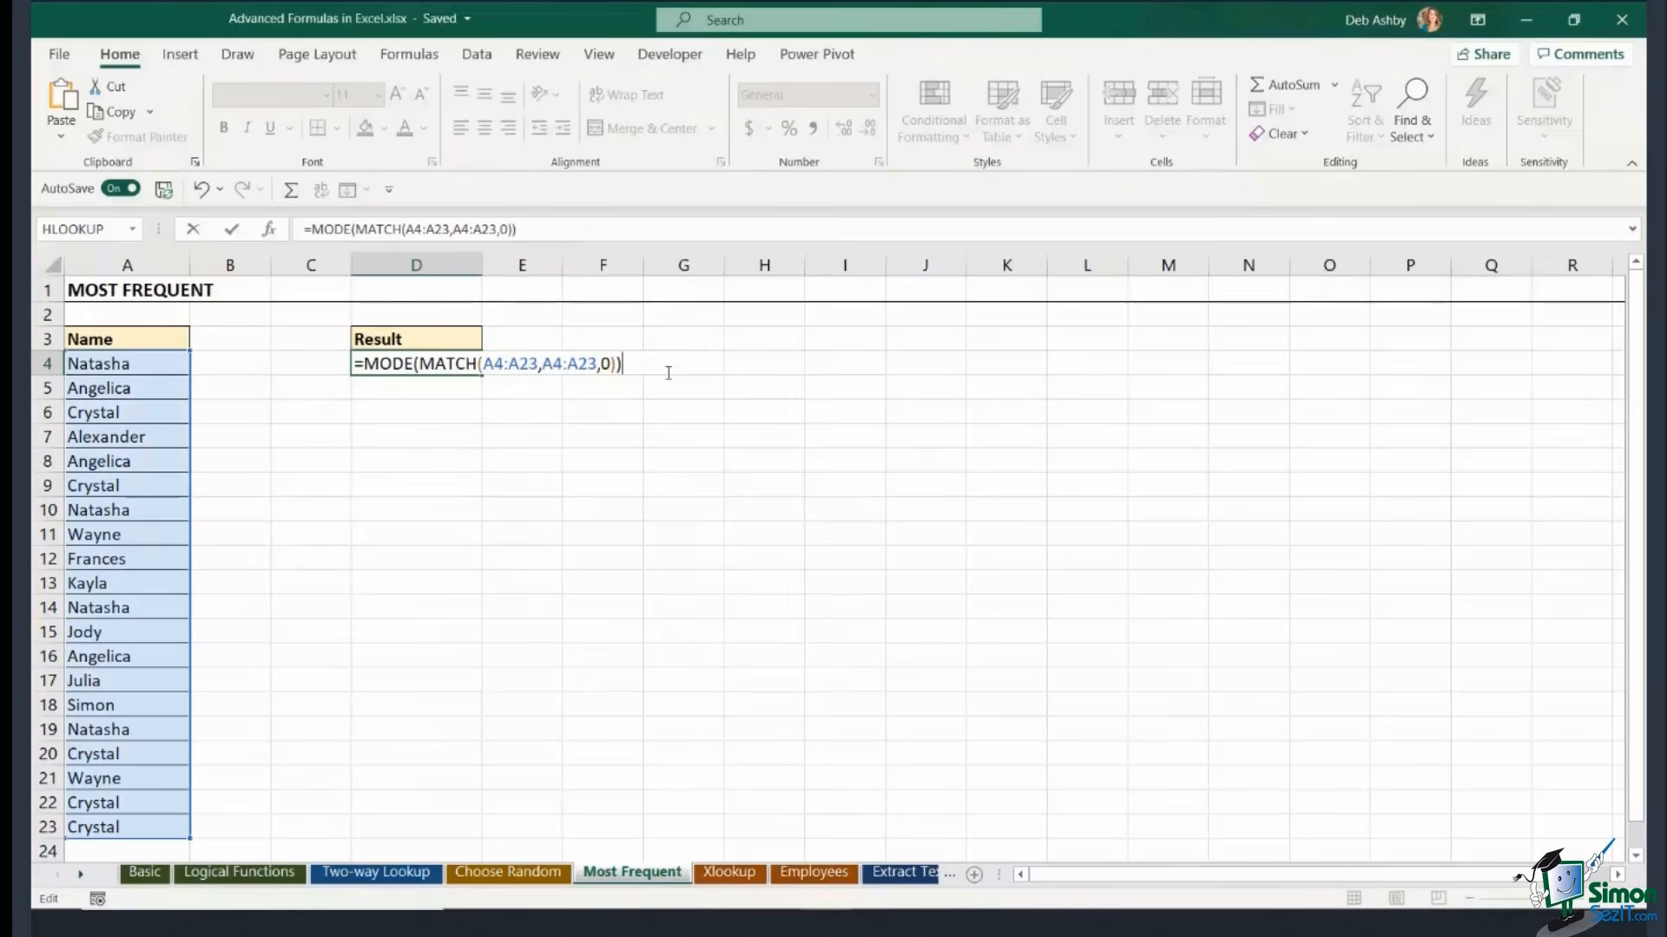
pyautogui.press('F9')
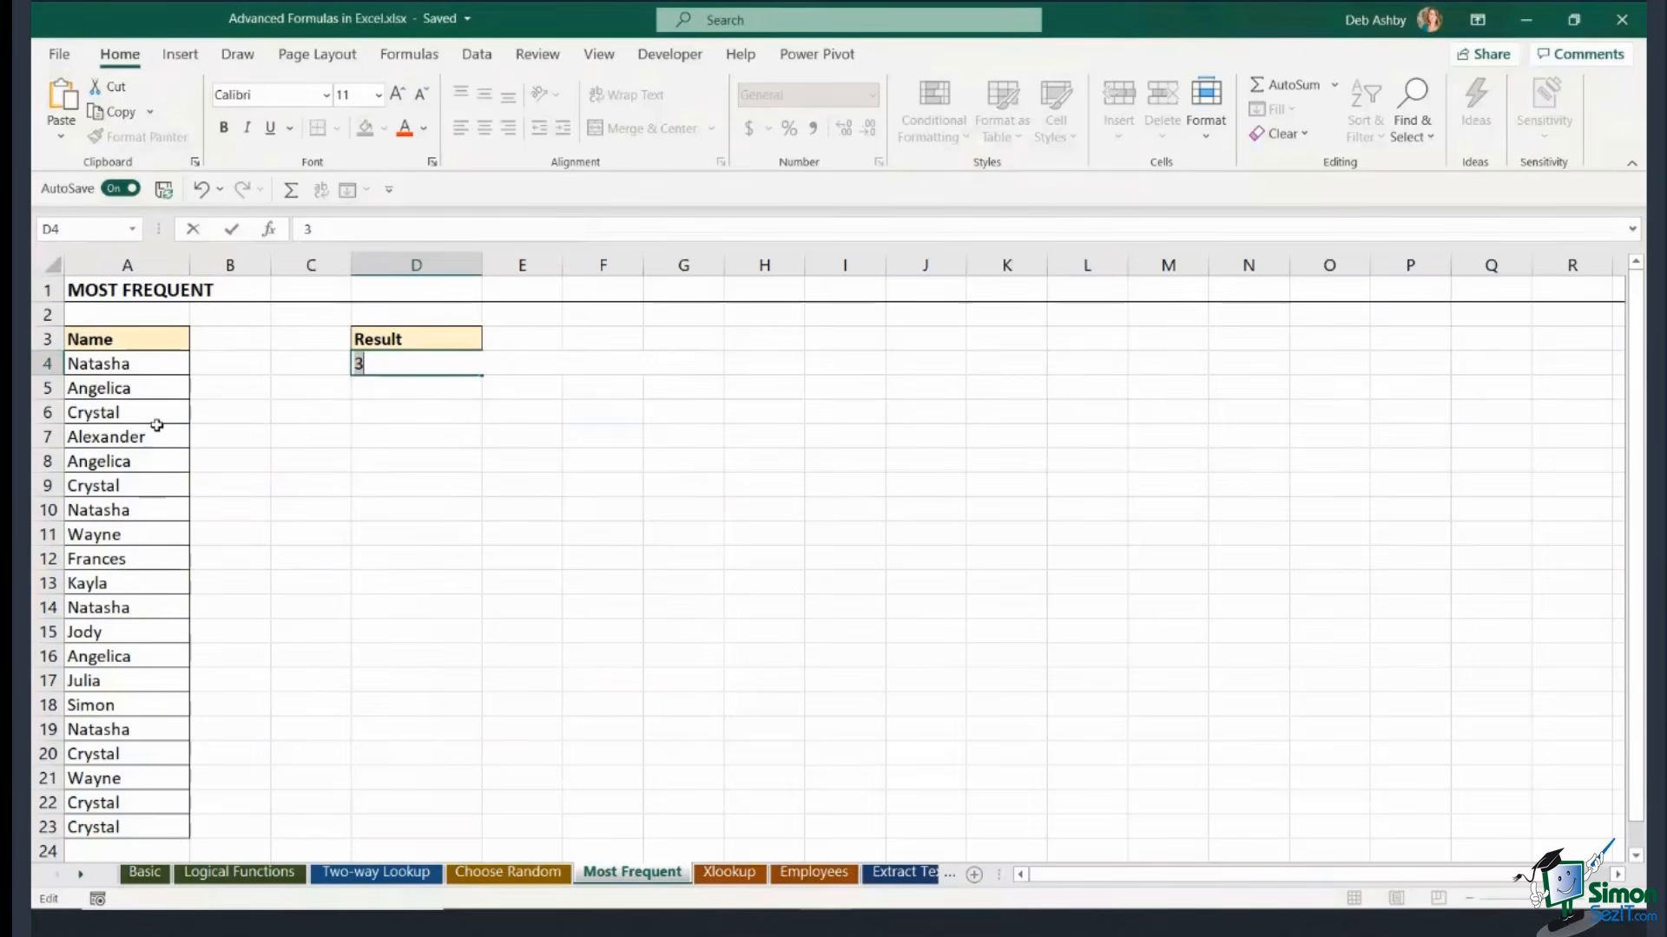
pyautogui.hotkey('ctrl', 'z')
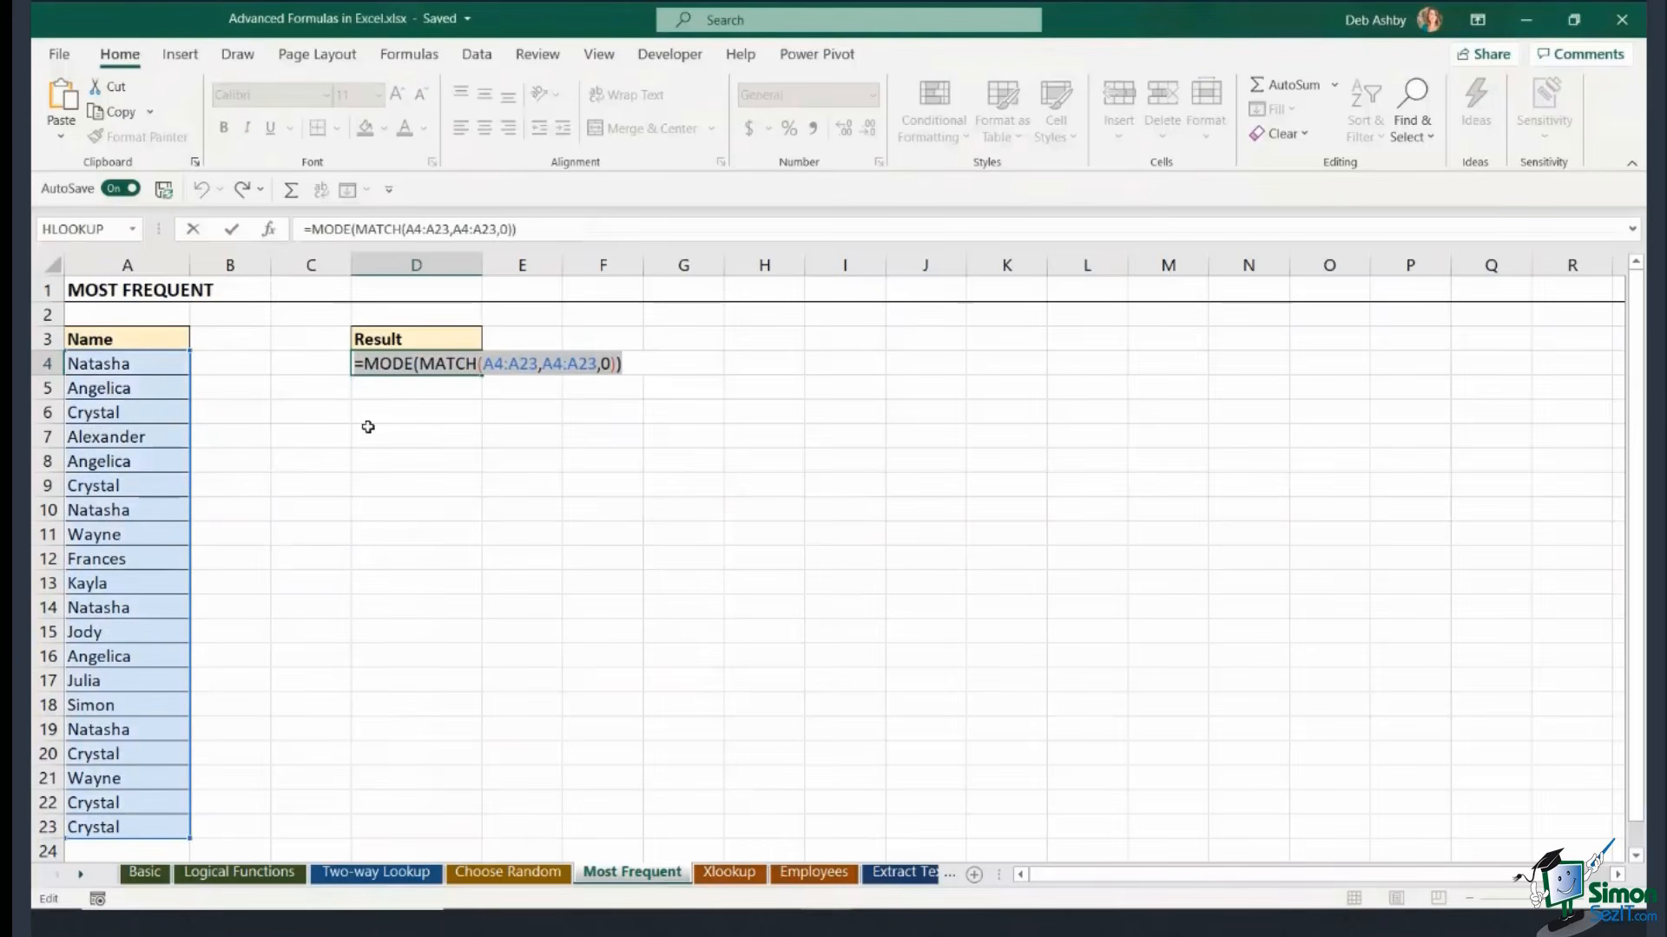
# Nest the MODE formula in INDEX as =INDEX(A4:A23,MODE(MATCH(A4:A23,A4:A23,0))) and enter it in D4 as an array formula.
pyautogui.click(365, 364)
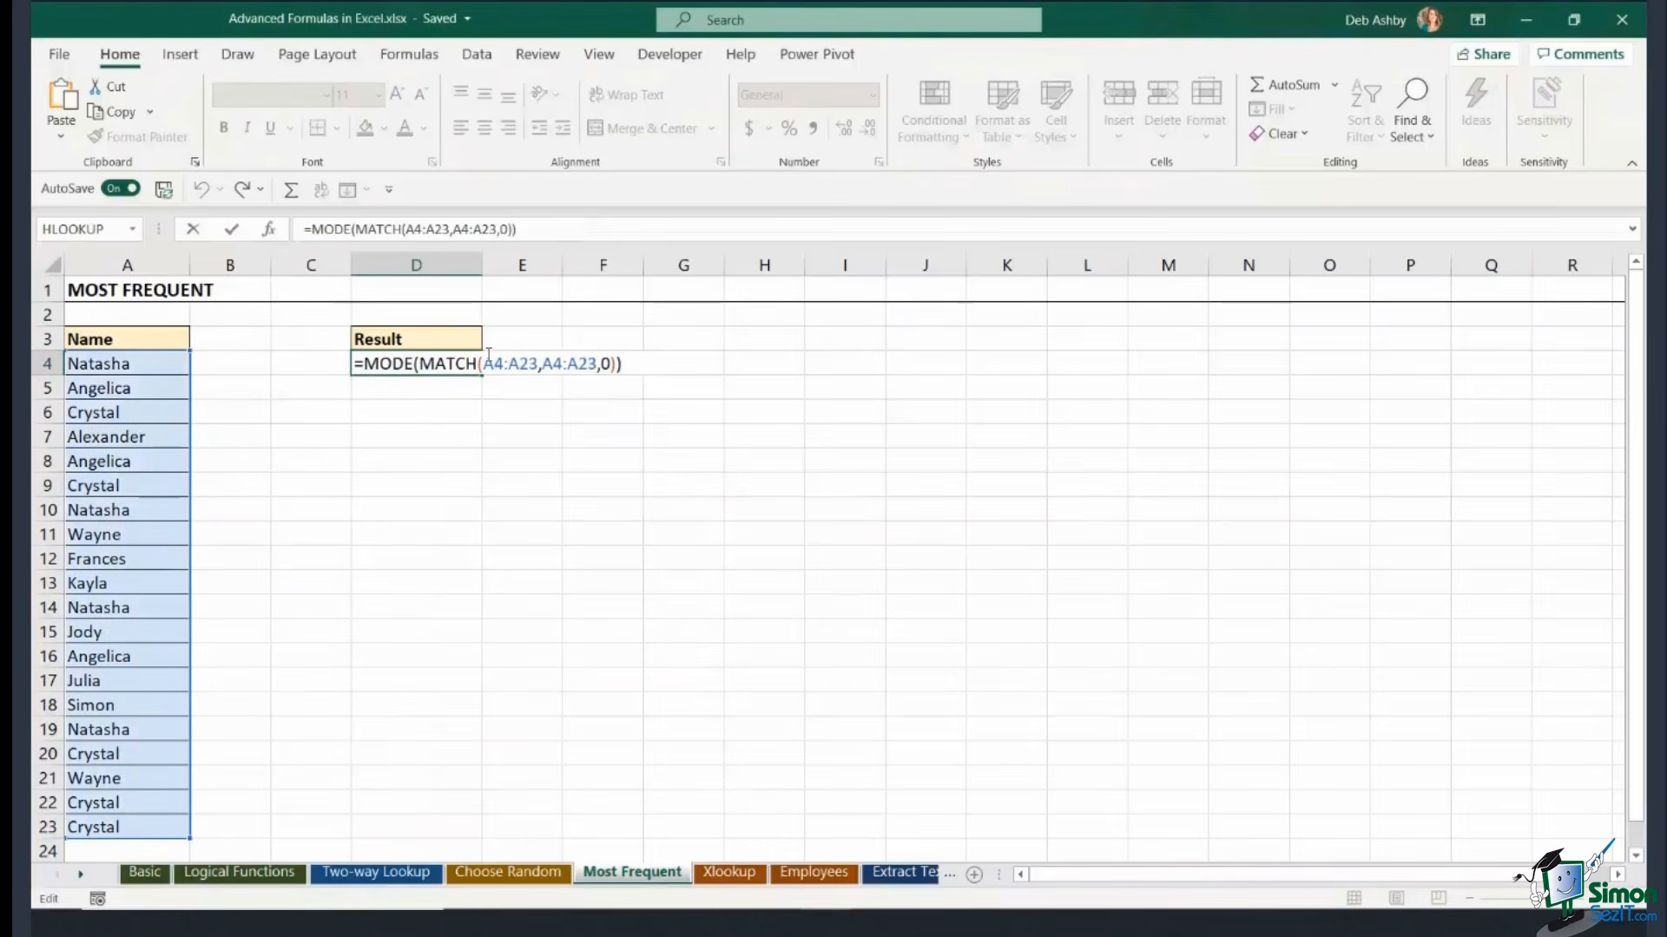
pyautogui.write('INDEX')
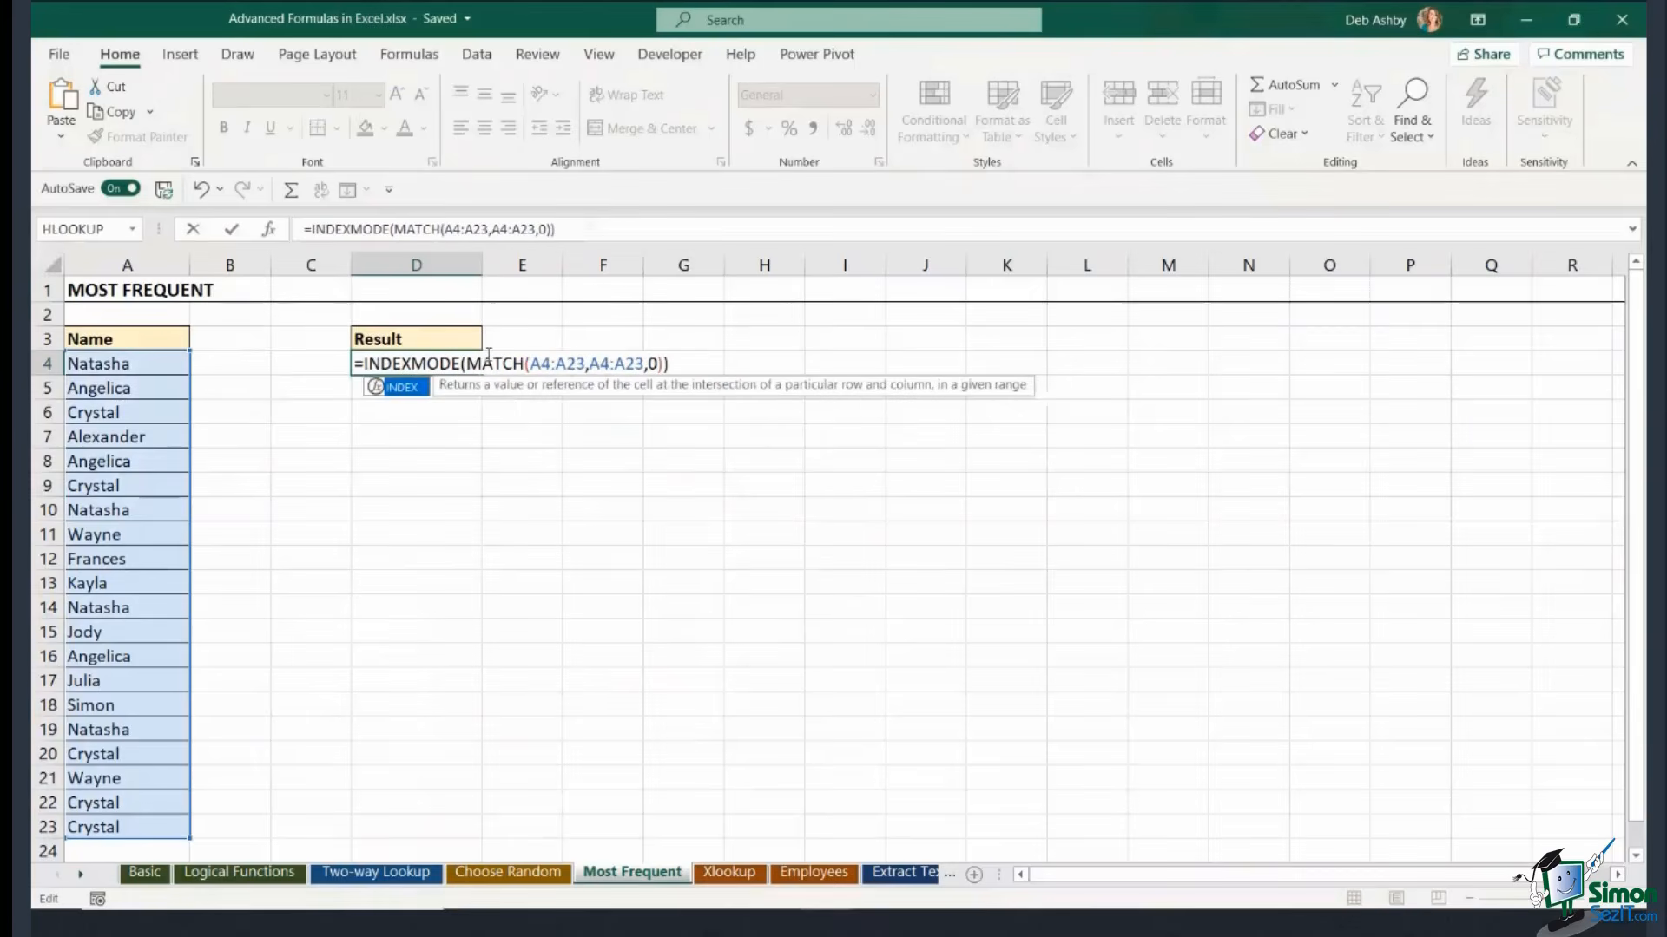
pyautogui.write('(')
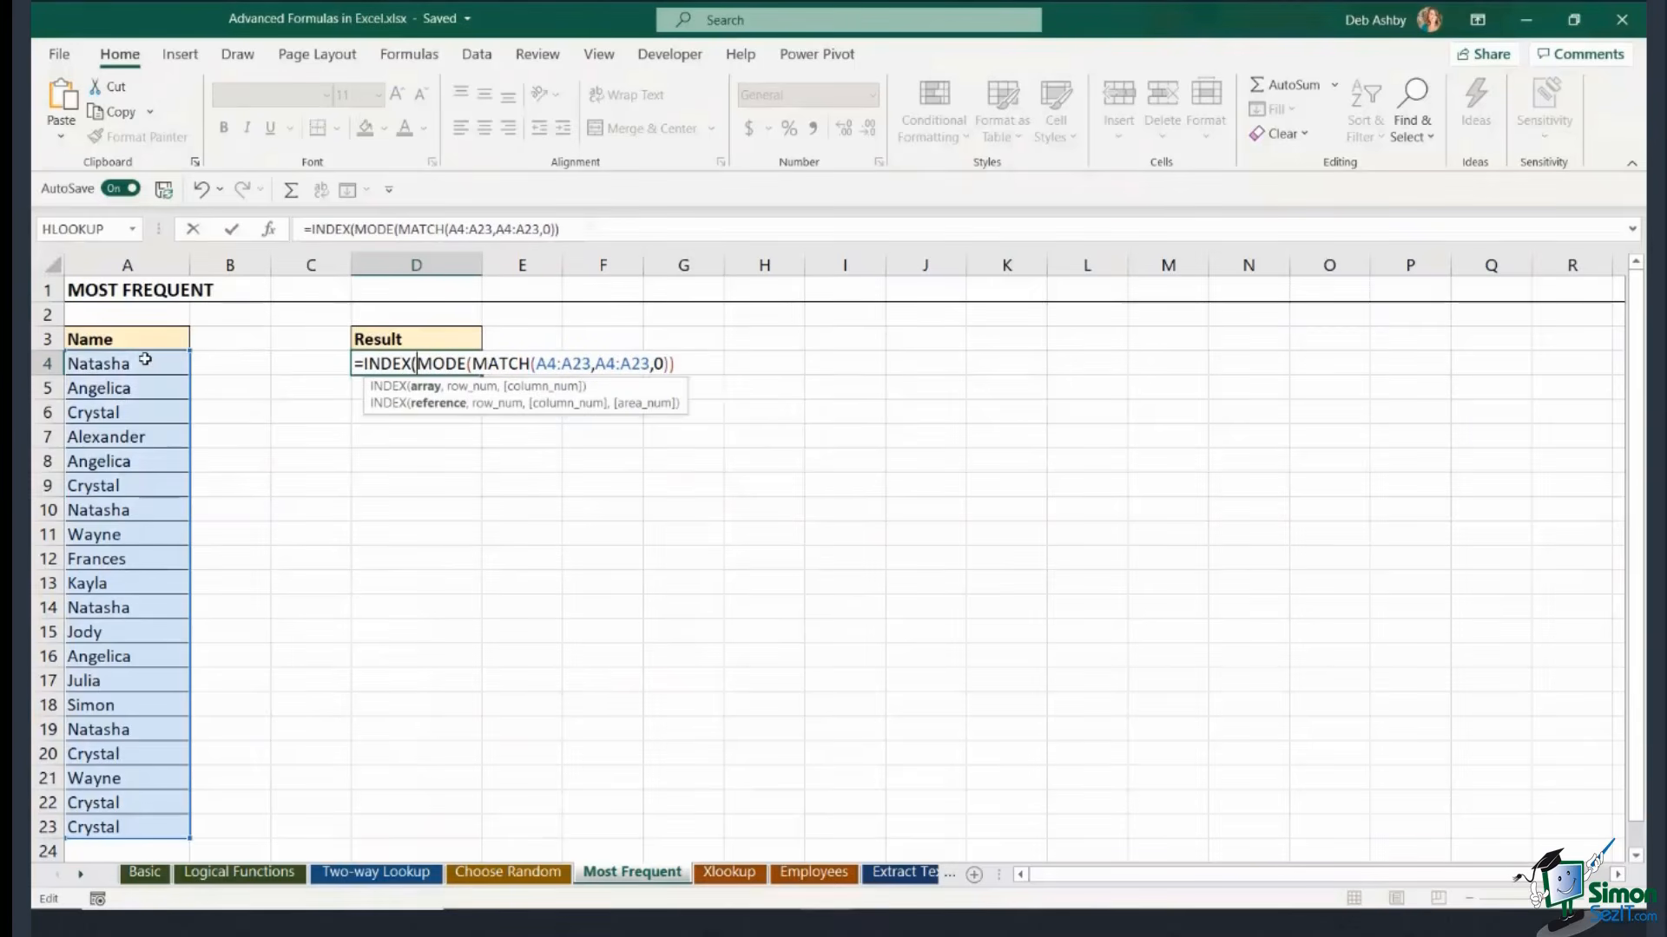
pyautogui.moveTo(120, 363); pyautogui.dragTo(130, 827)
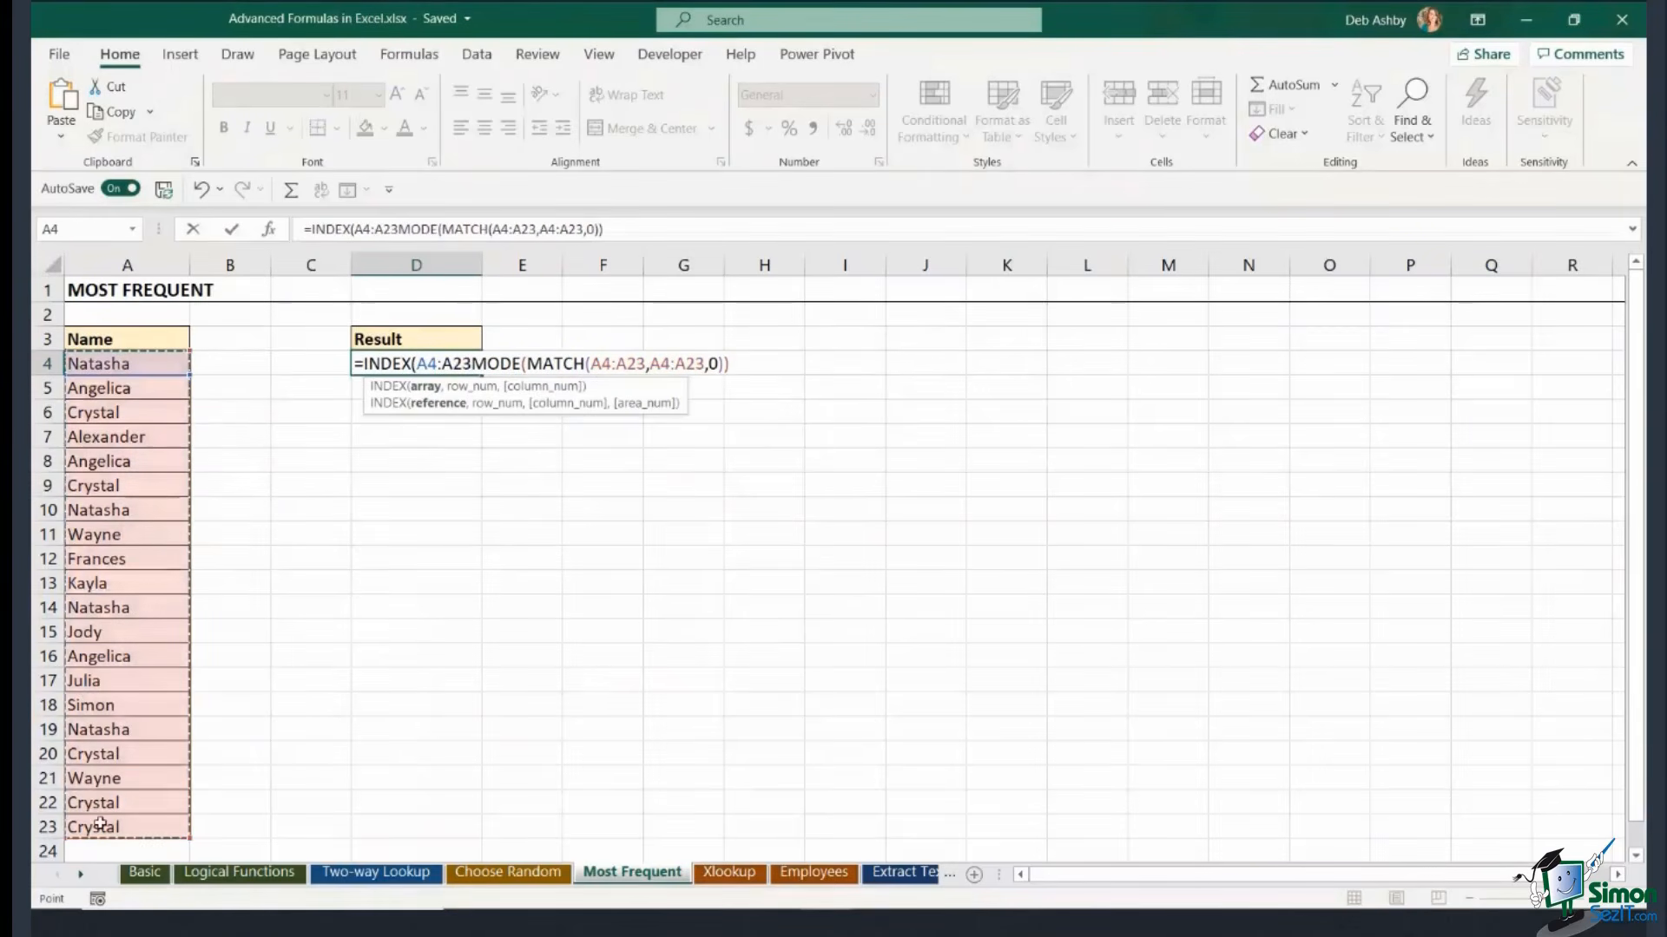
pyautogui.write(',')
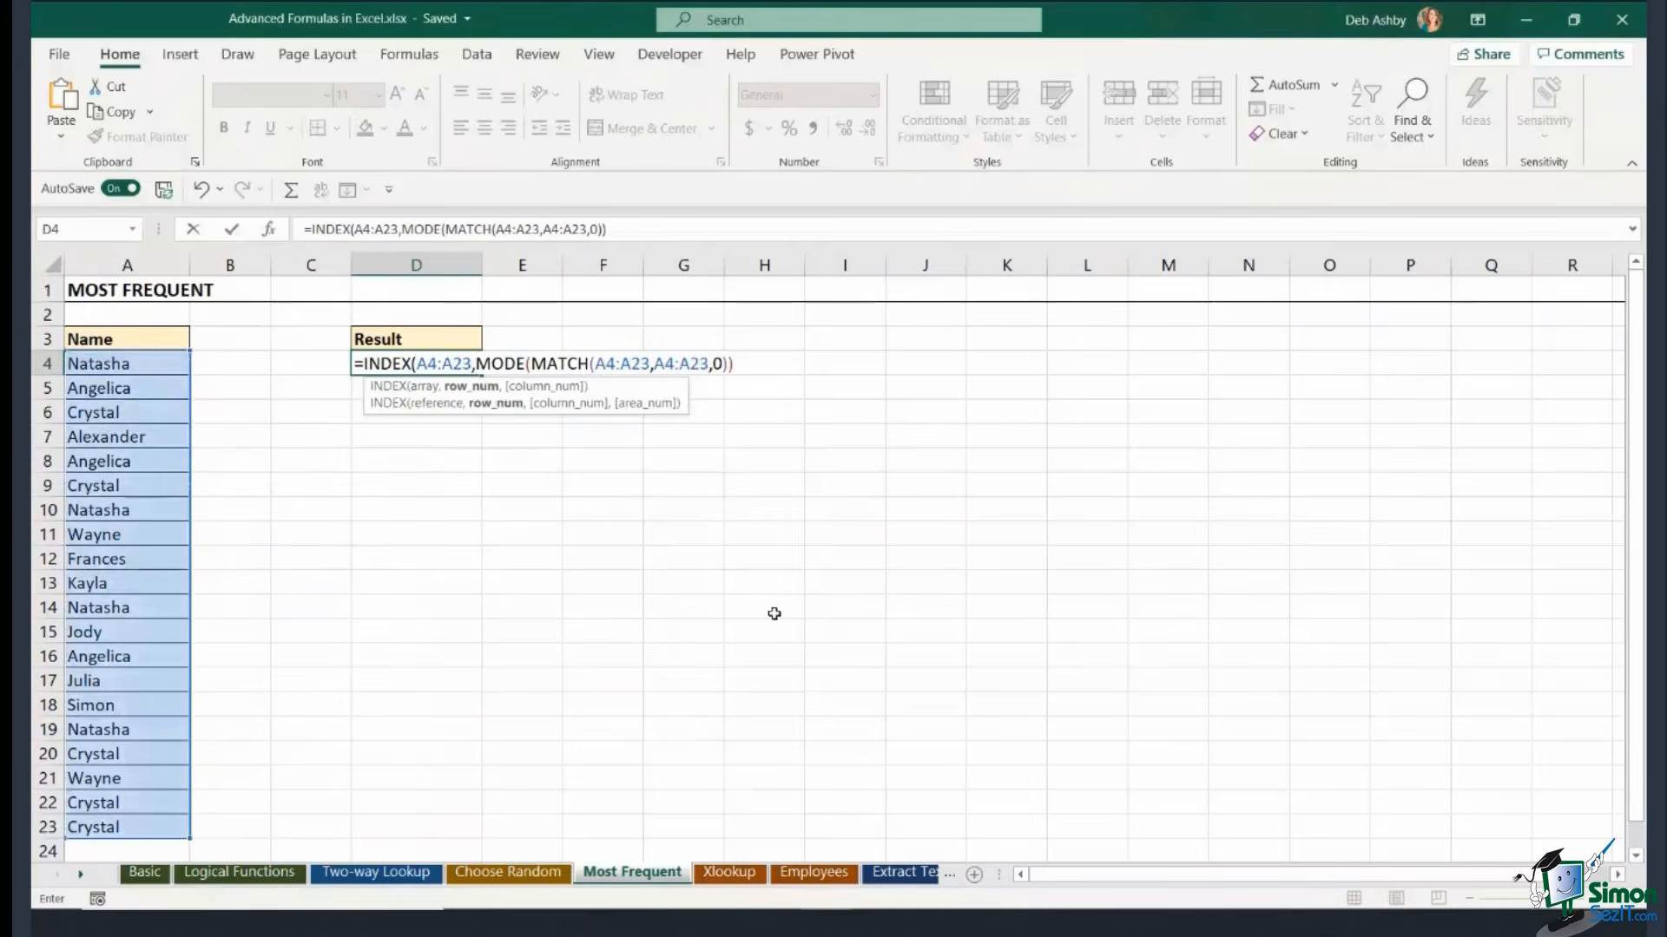
pyautogui.click(769, 371)
pyautogui.write(')')
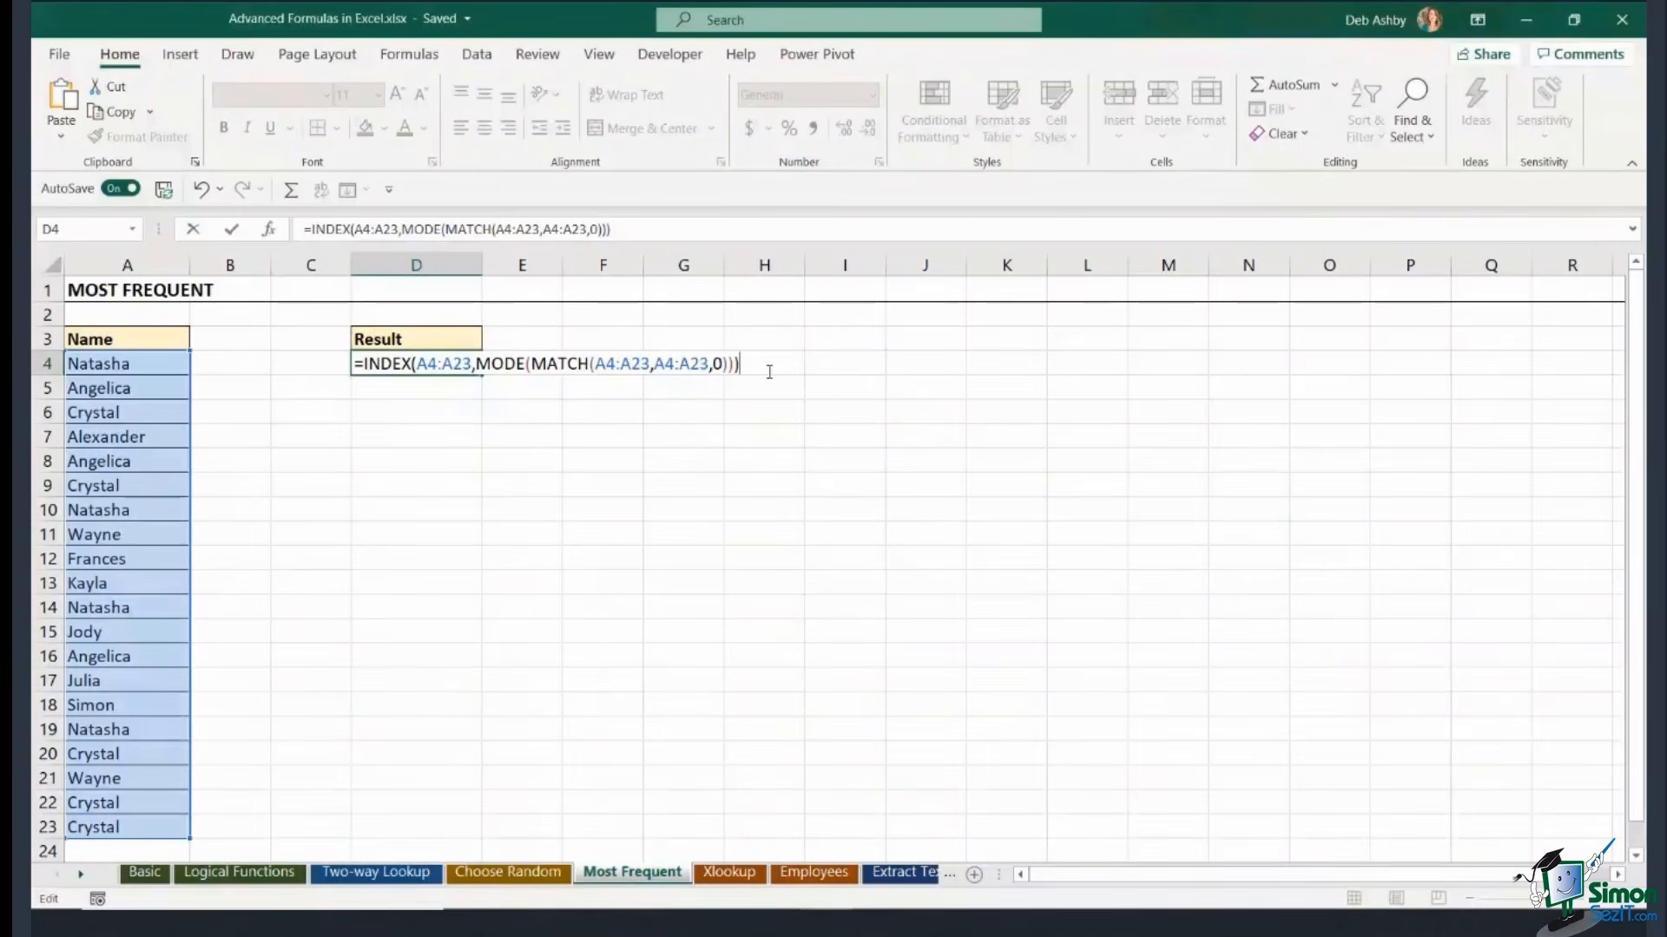
pyautogui.hotkey('ctrl', 'shift', 'Return')
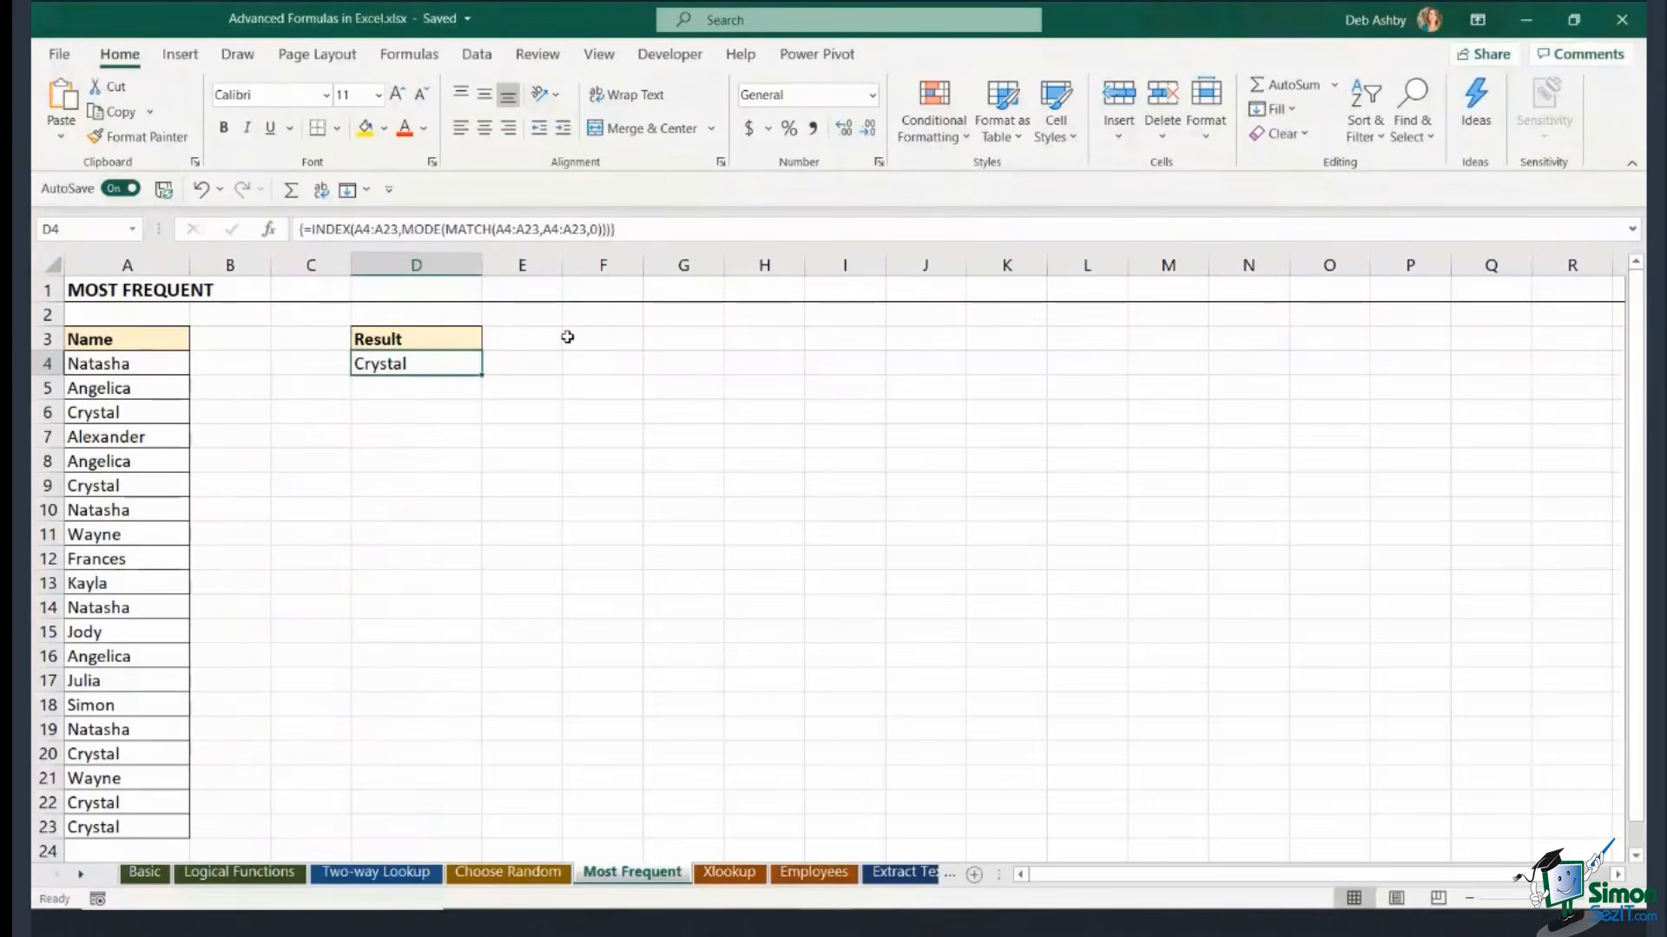
# Wrap the MODE part of the D4 formula in SUMPRODUCT and enter it as an ordinary formula.
pyautogui.doubleClick(427, 363)
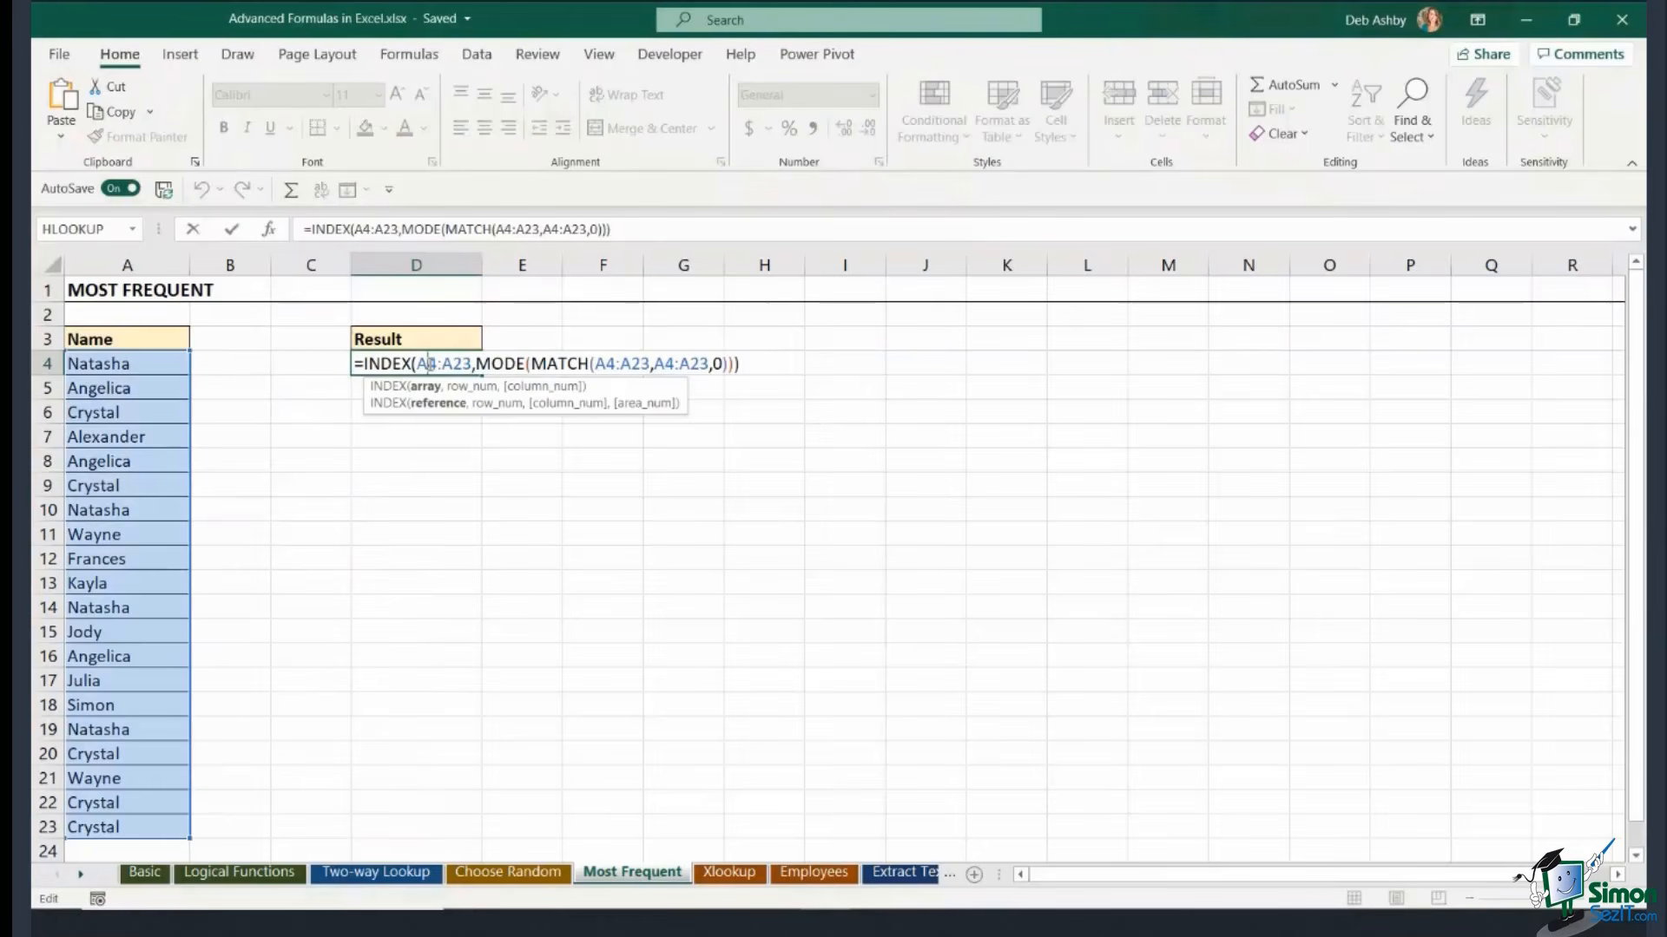
pyautogui.click(477, 359)
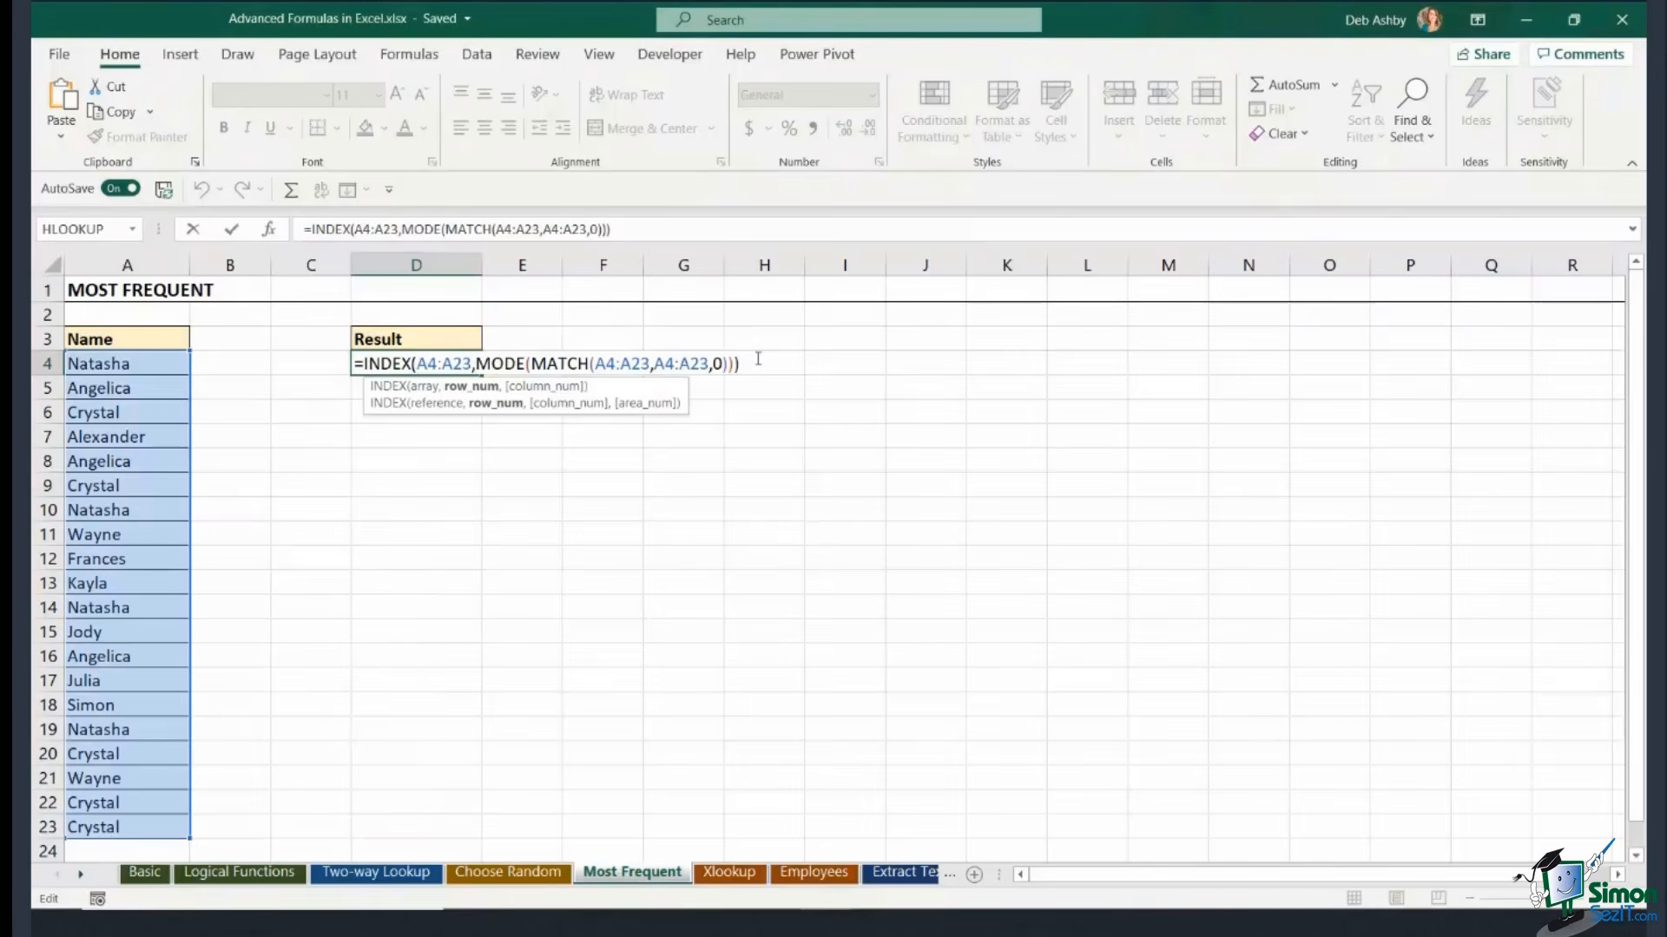
pyautogui.write('SUMPRODI')
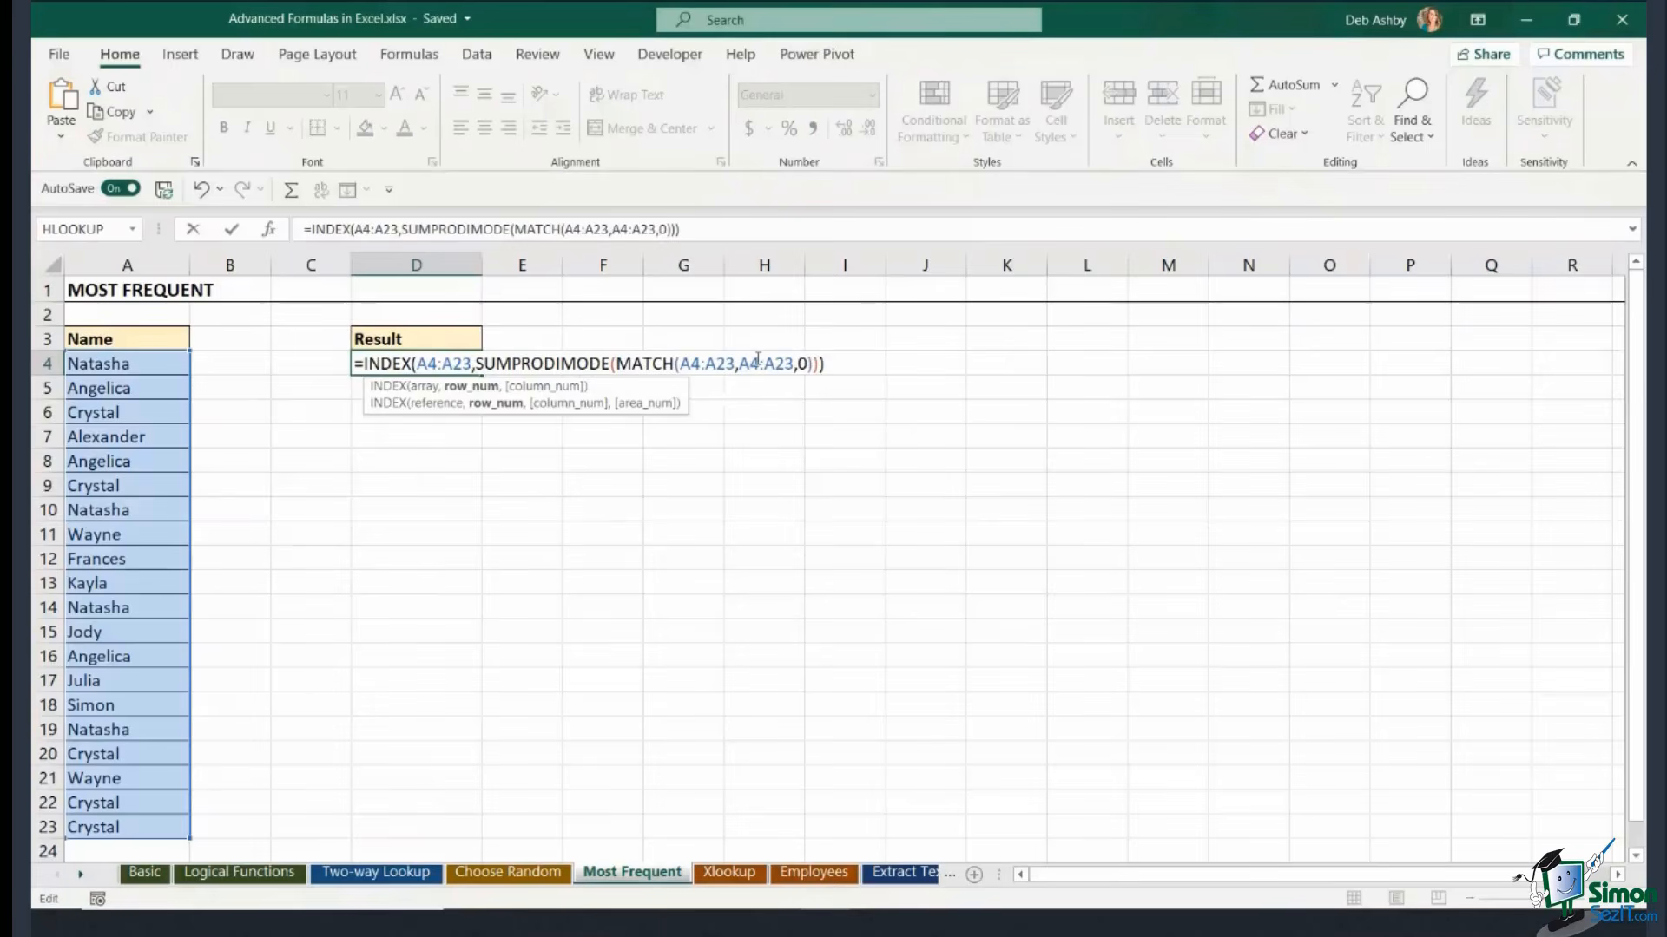
pyautogui.press('BackSpace')
pyautogui.write('UCT(')
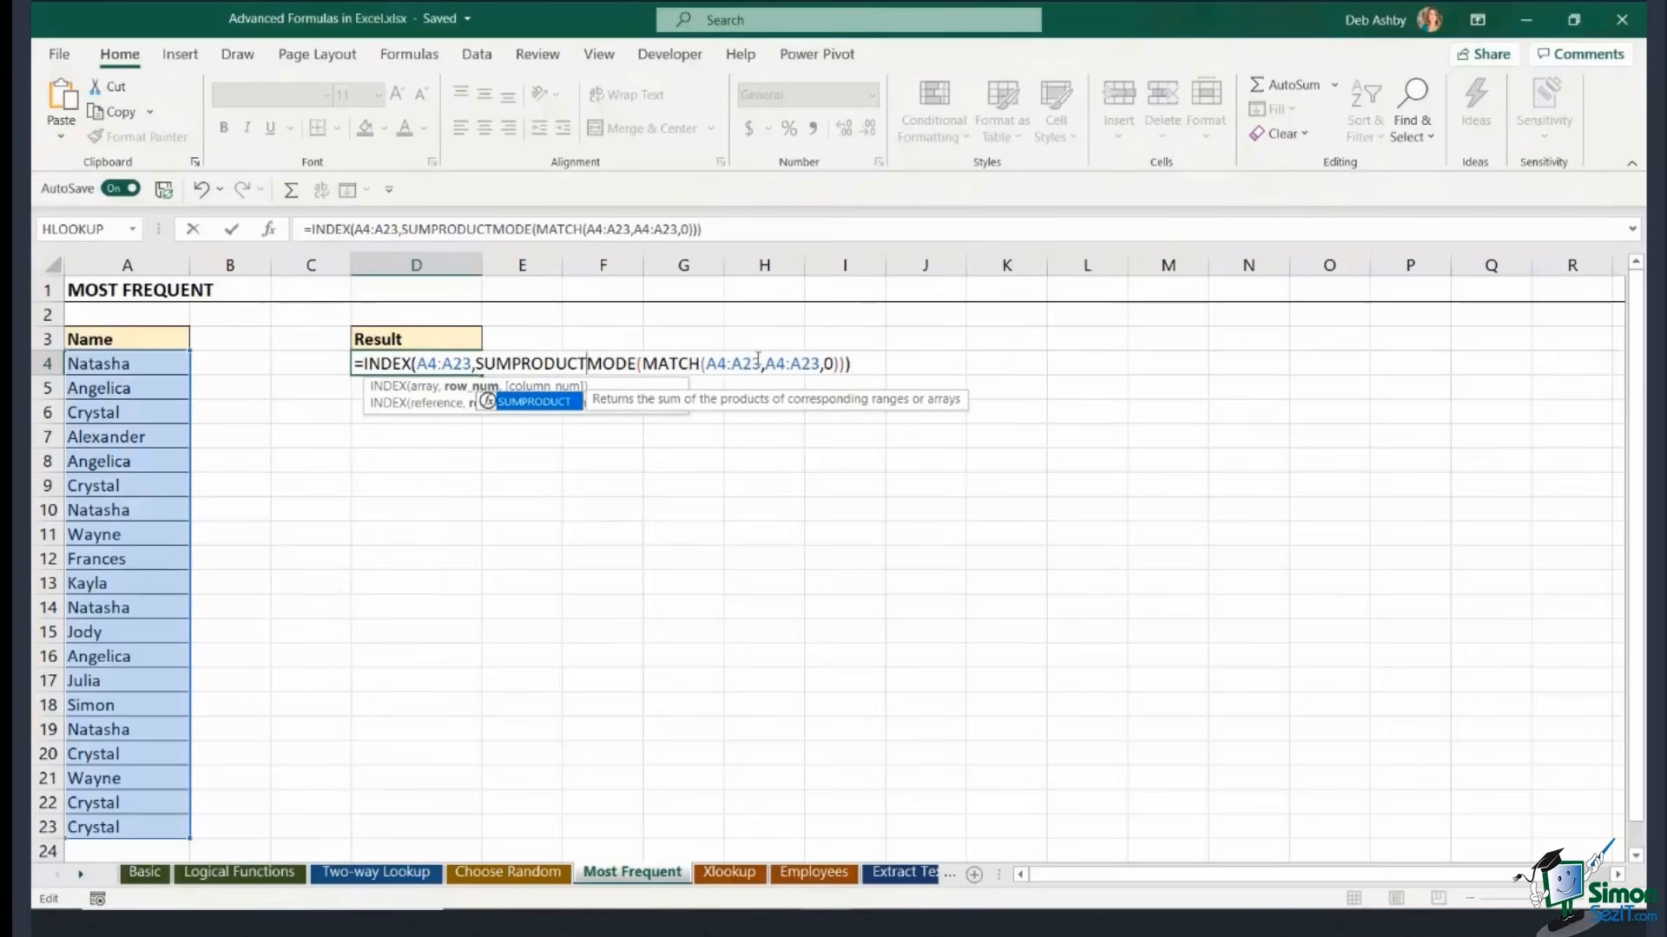
pyautogui.click(886, 365)
pyautogui.write(')')
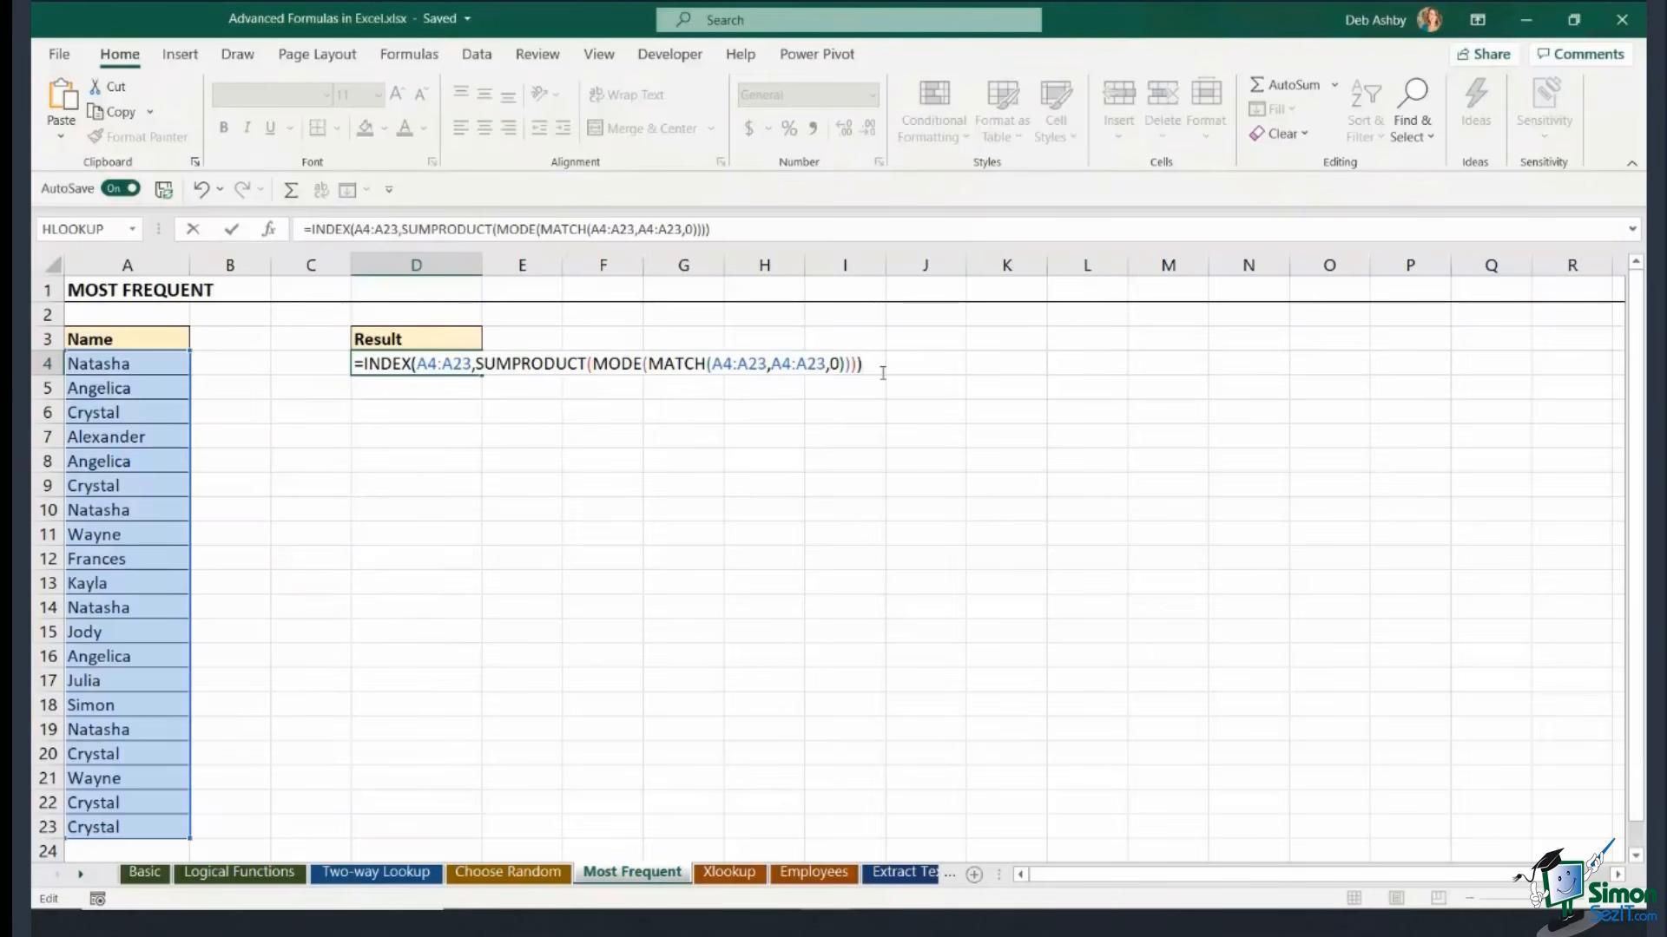
pyautogui.press('Return')
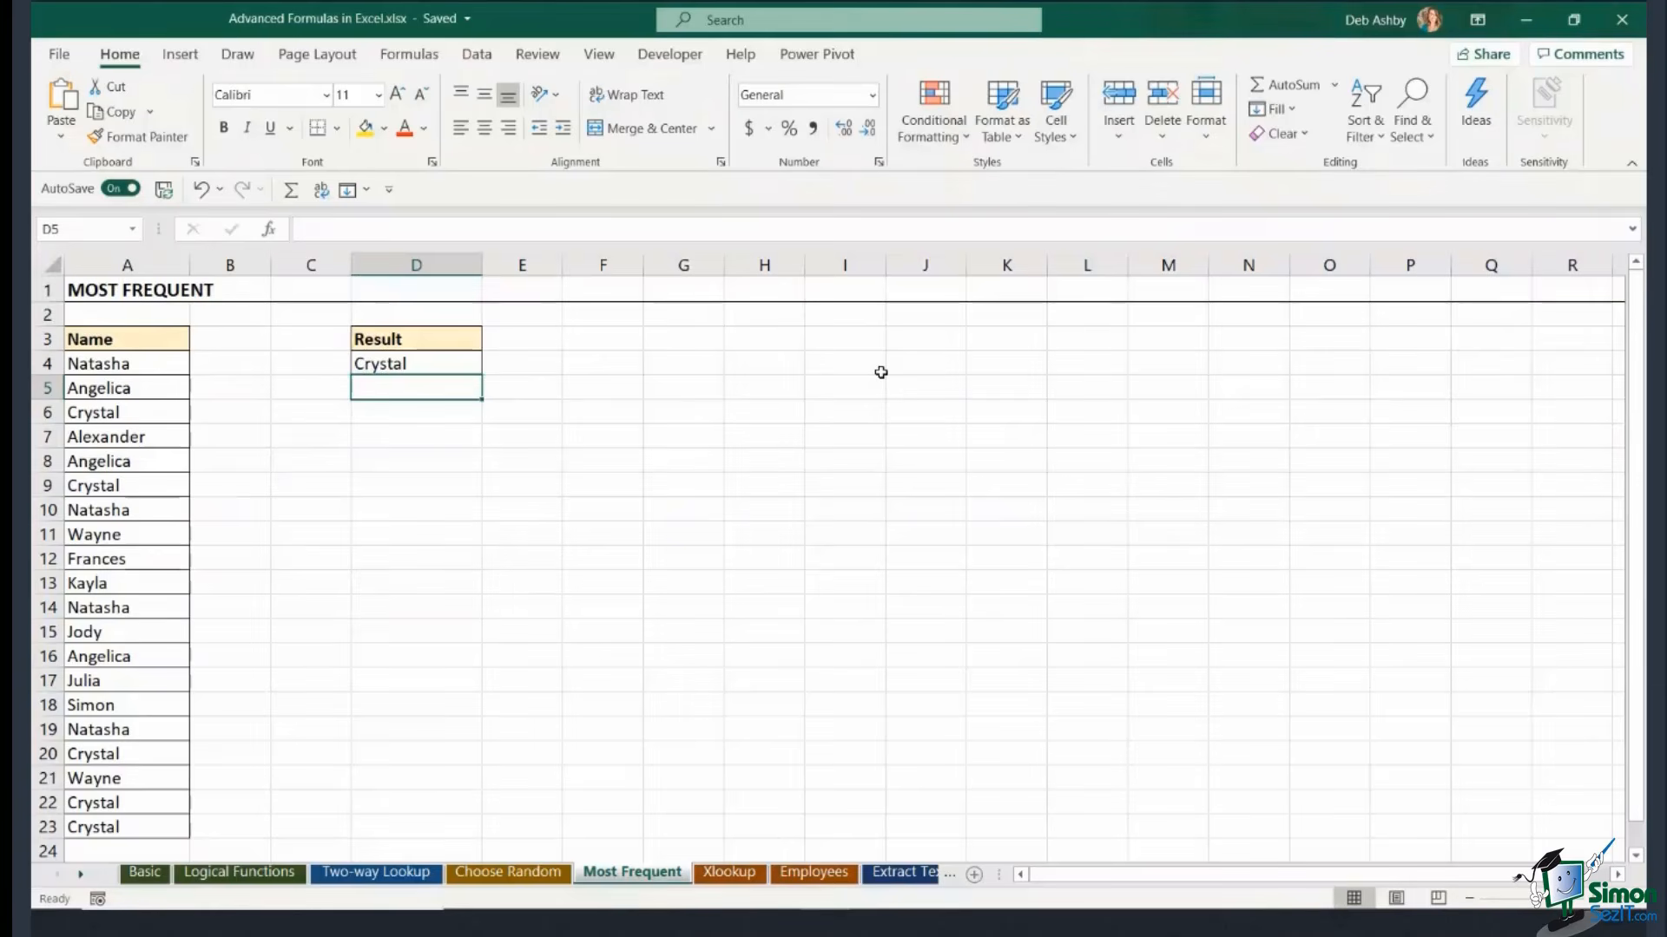
# Examine the Xlookup sheet's layout, then the Employees sheet's table name and its Start Date, Team, Location and Name columns.
pyautogui.click(729, 873)
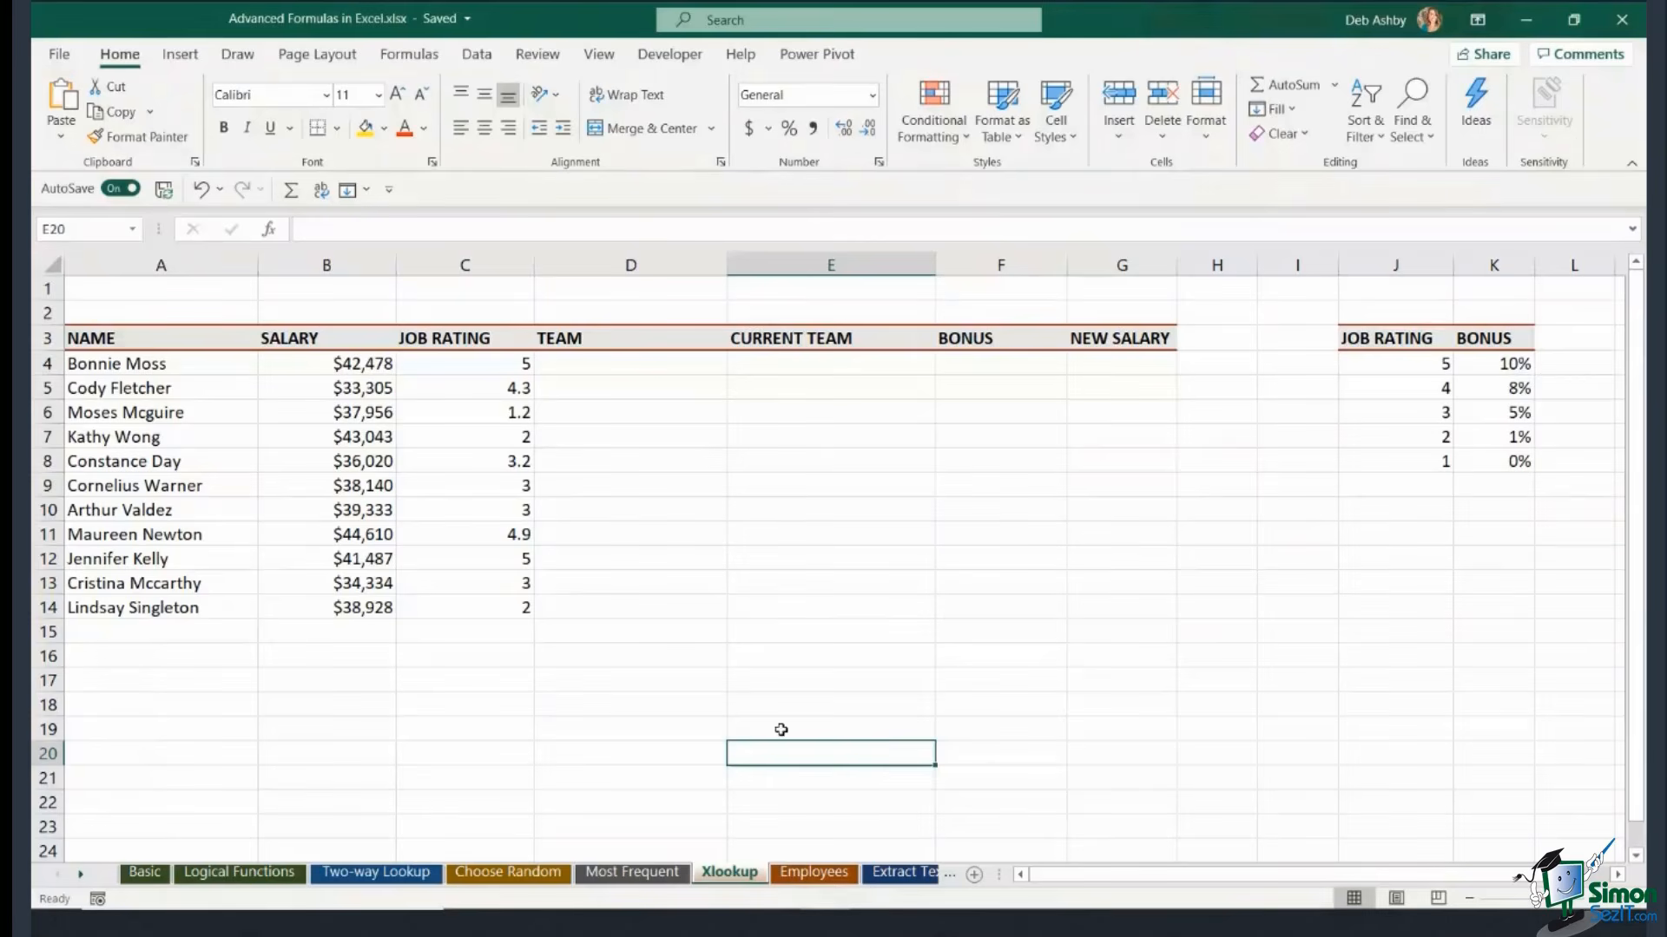
pyautogui.click(814, 872)
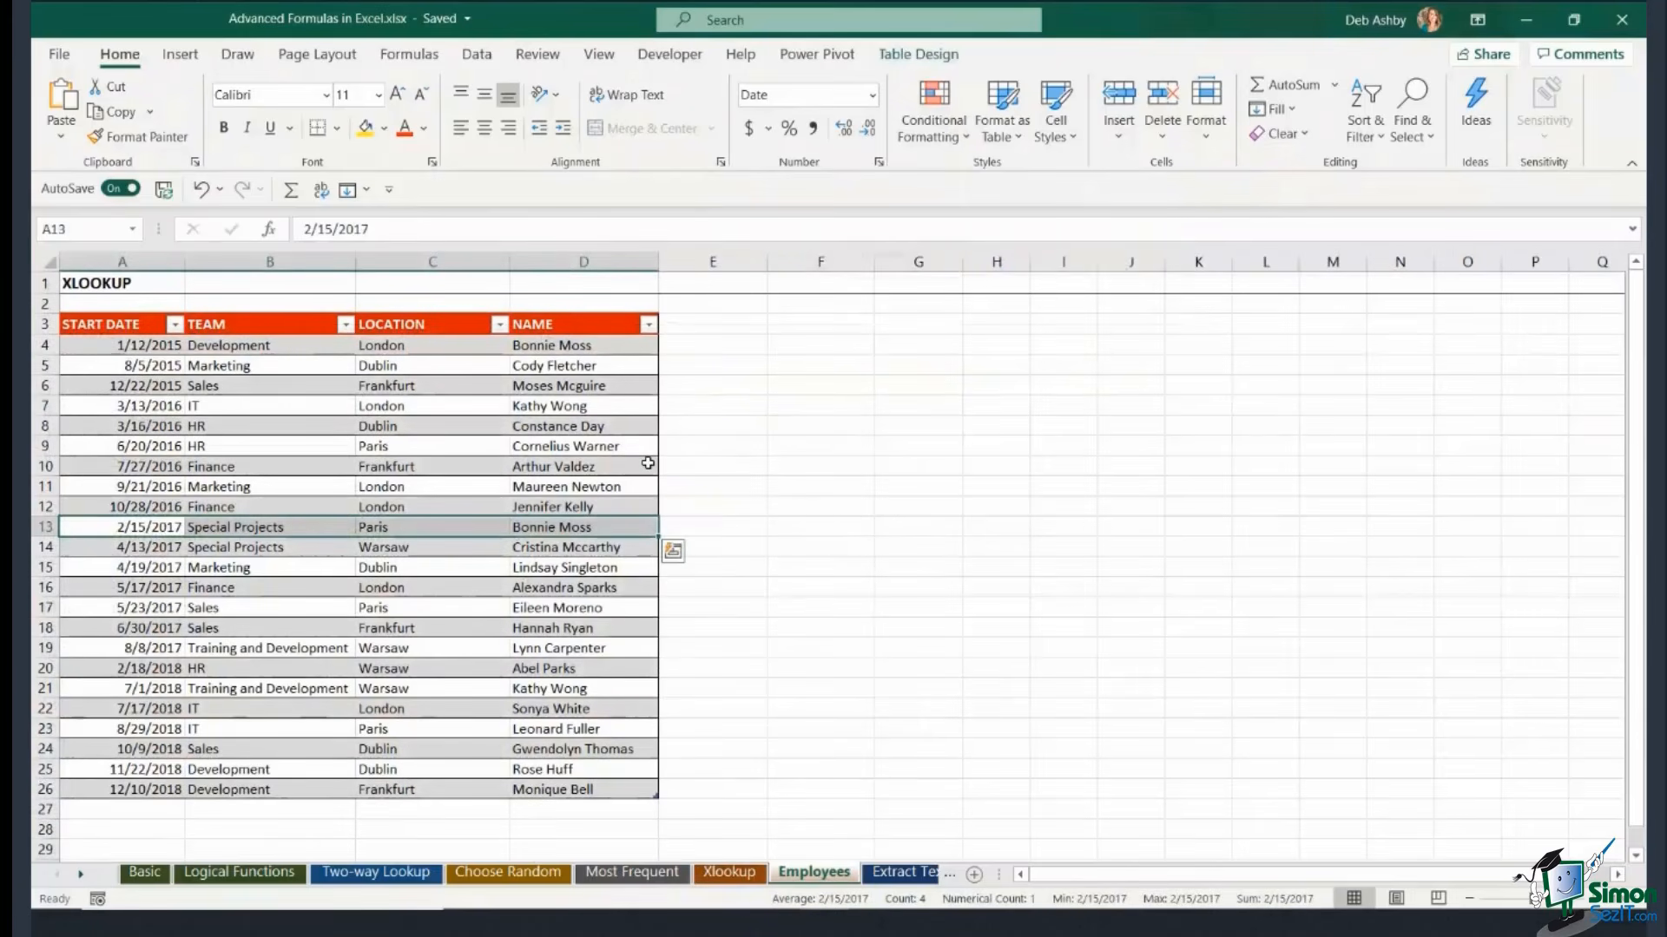
pyautogui.click(438, 404)
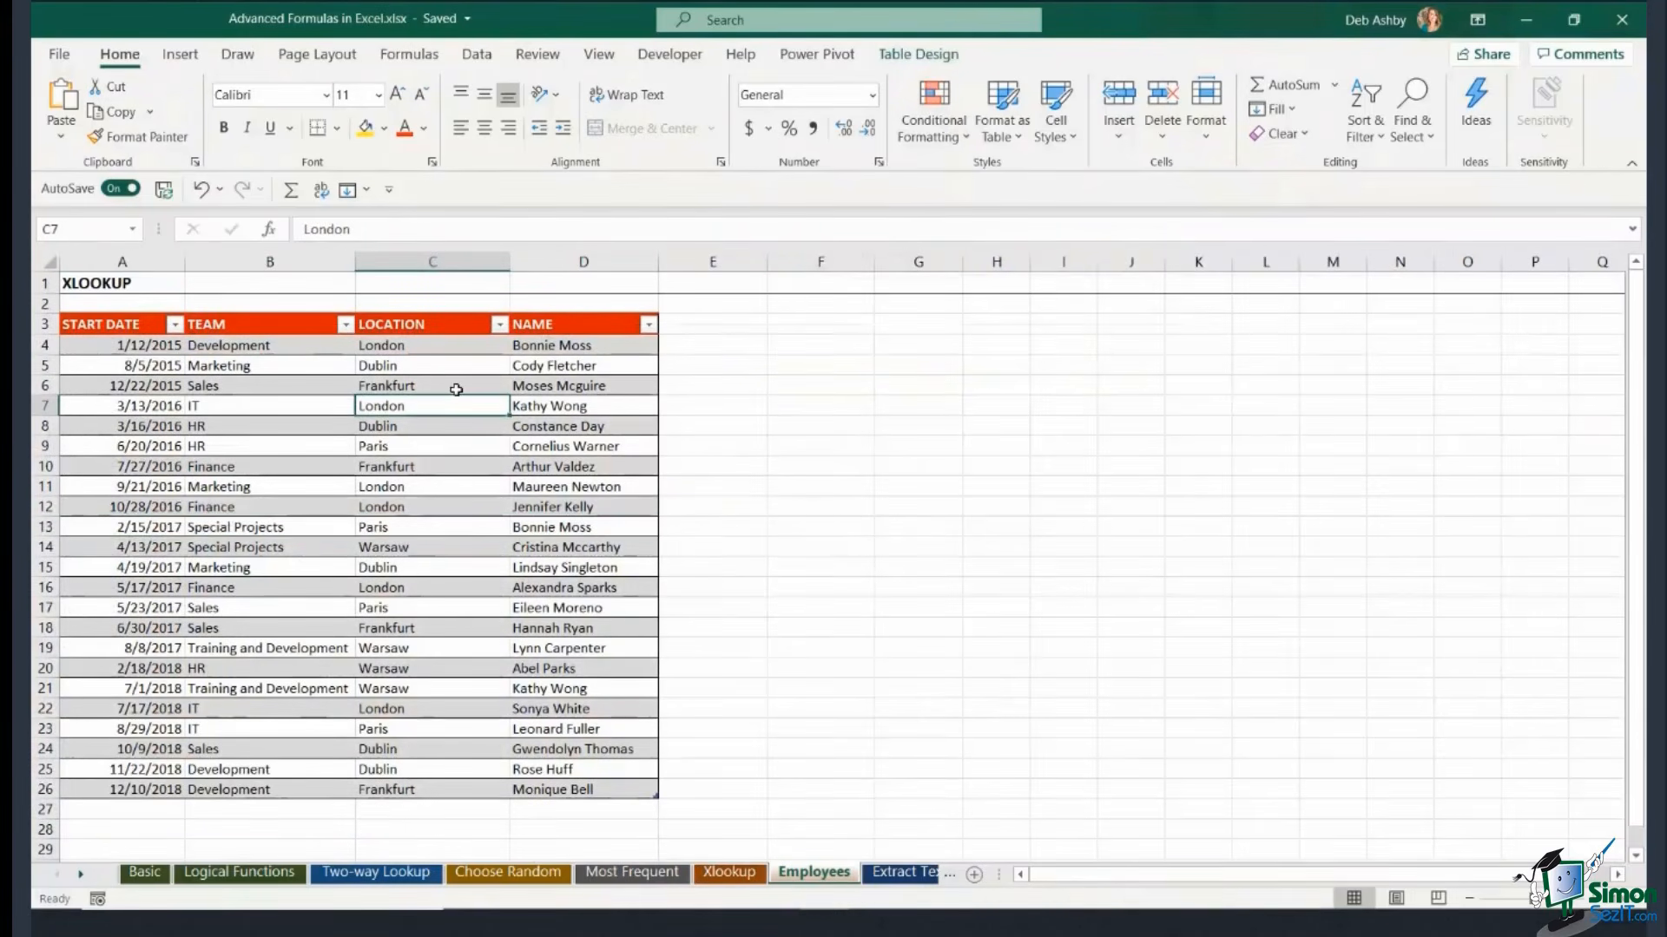
pyautogui.click(900, 61)
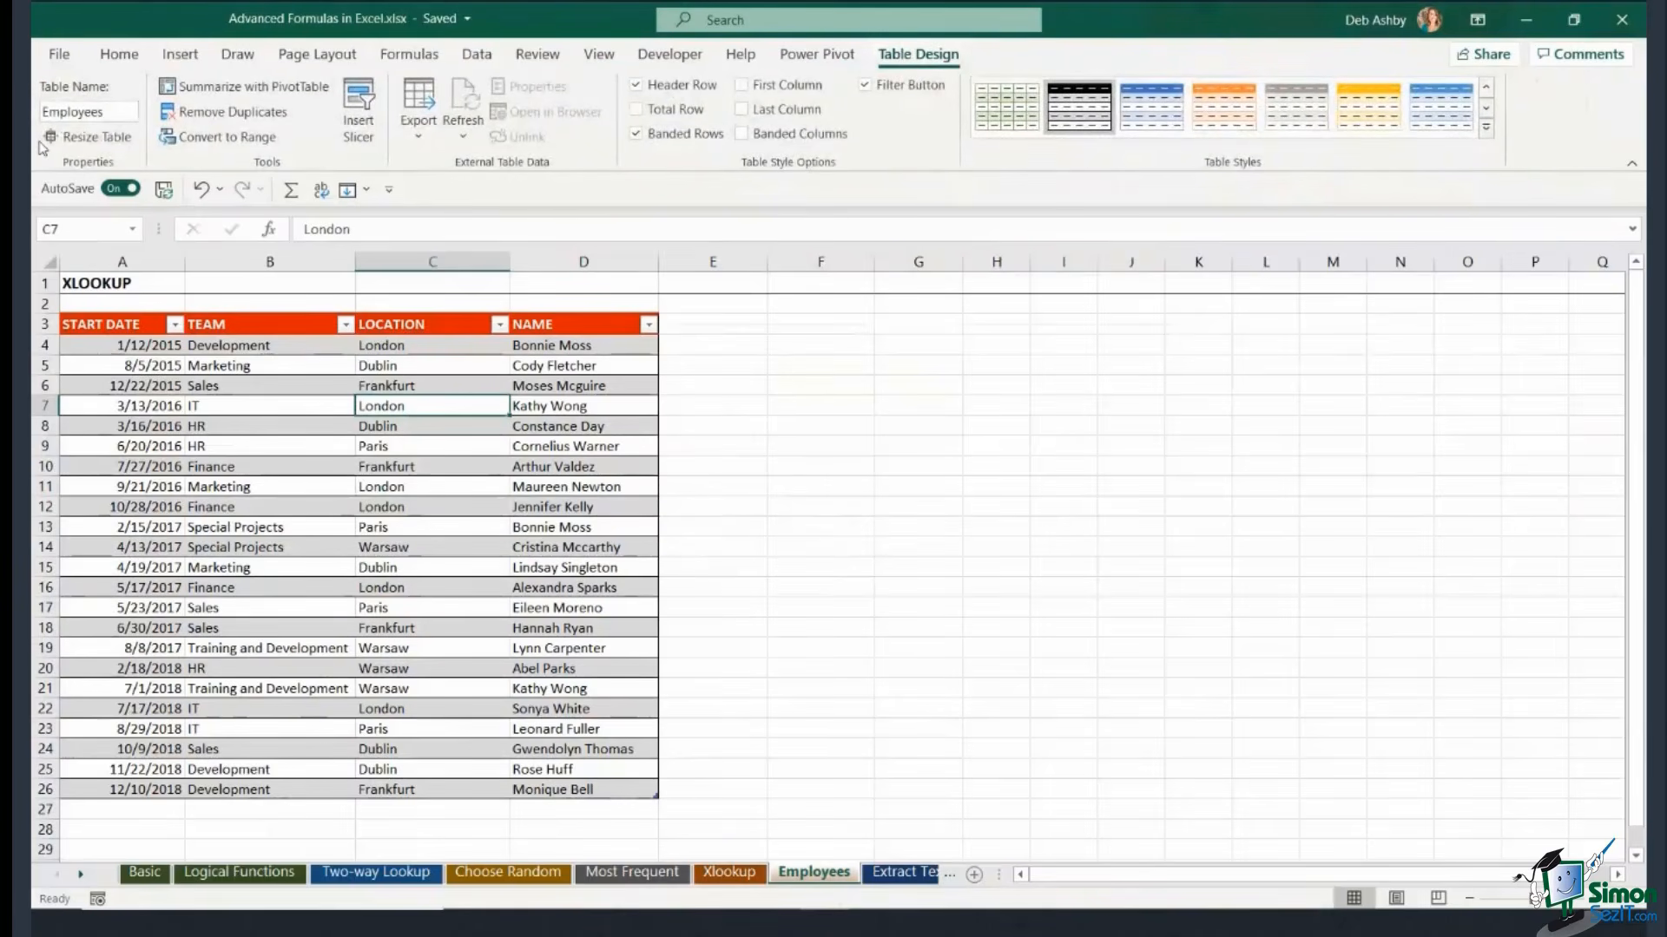
pyautogui.click(407, 512)
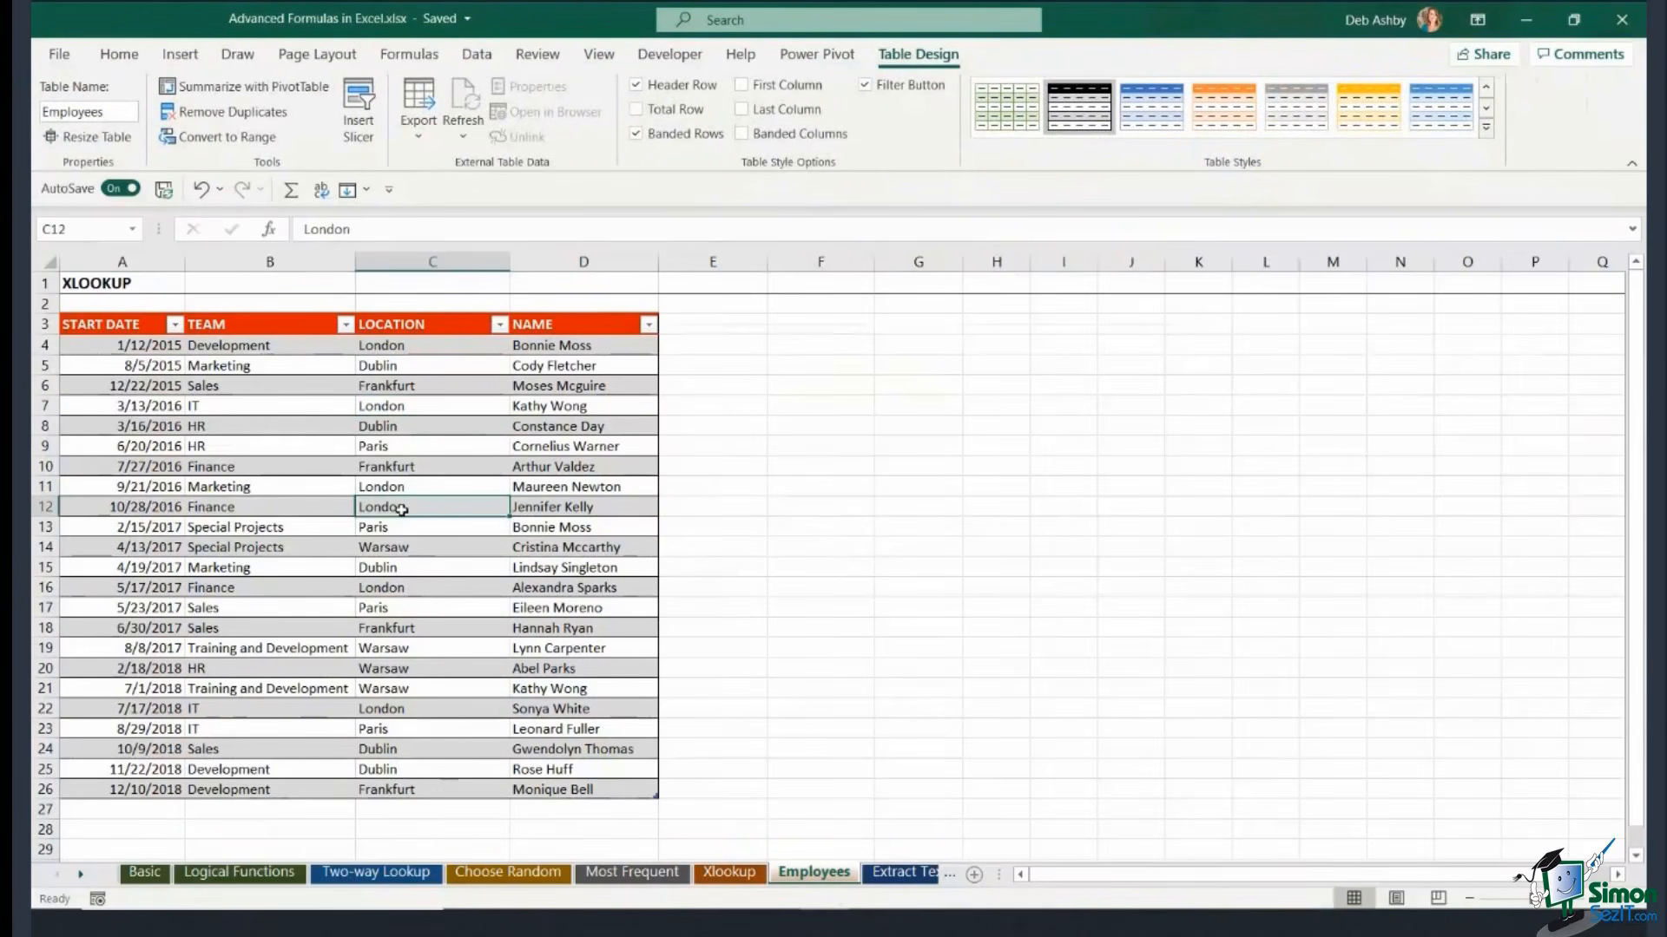
pyautogui.moveTo(105, 348); pyautogui.dragTo(109, 790)
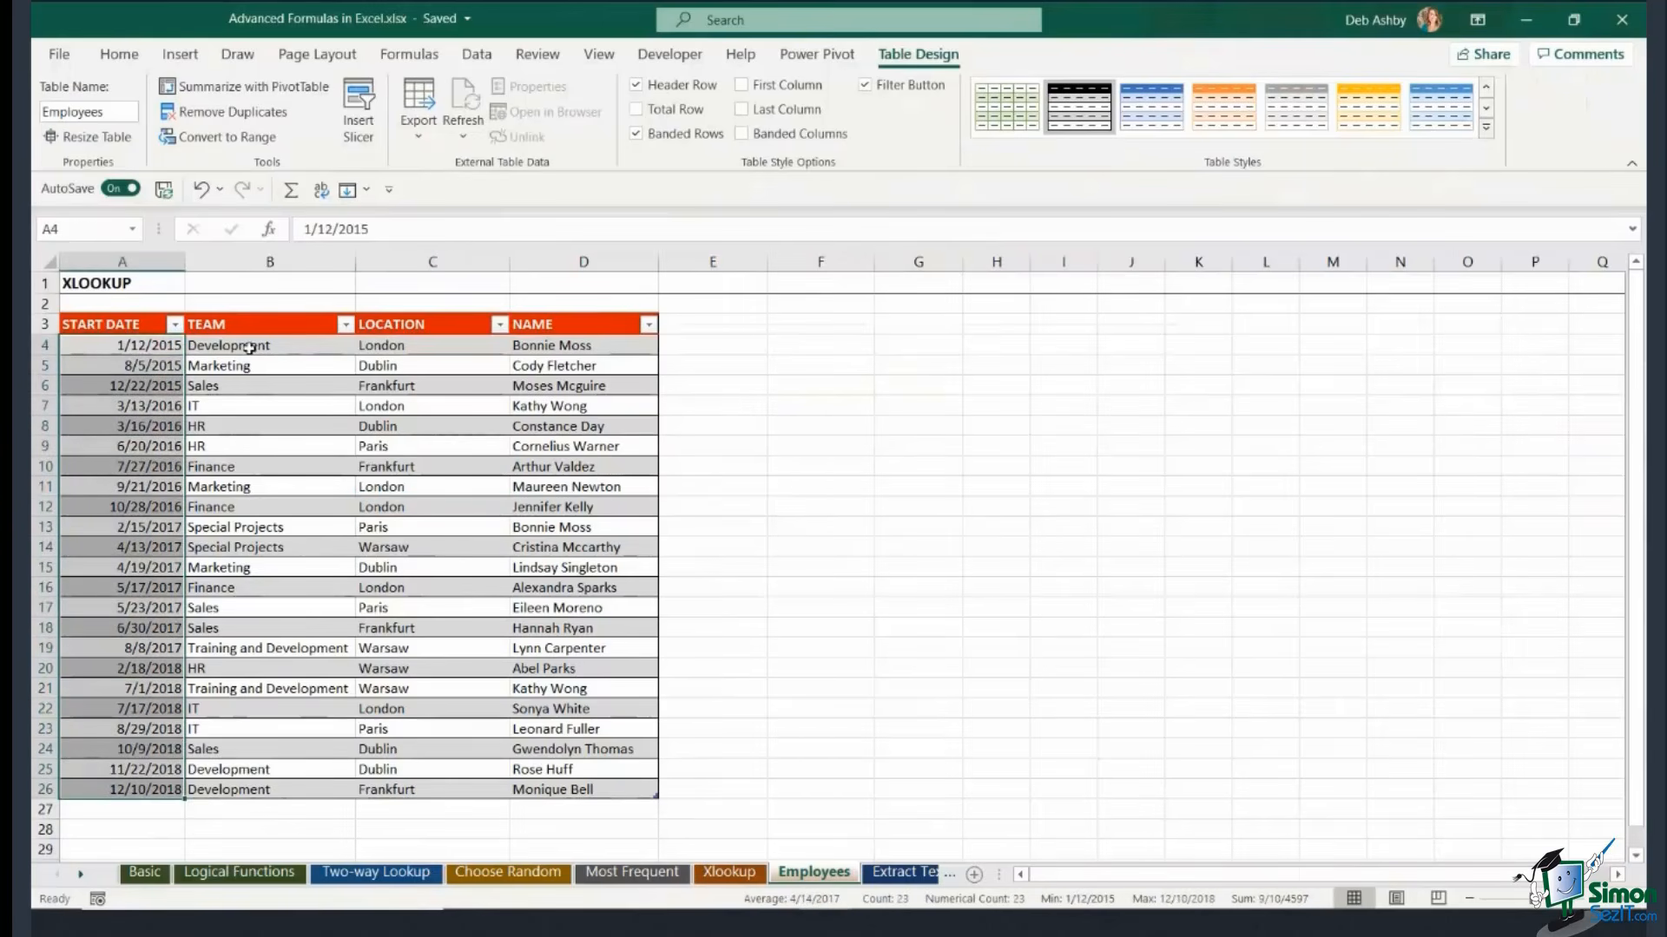
pyautogui.moveTo(250, 347); pyautogui.dragTo(251, 789)
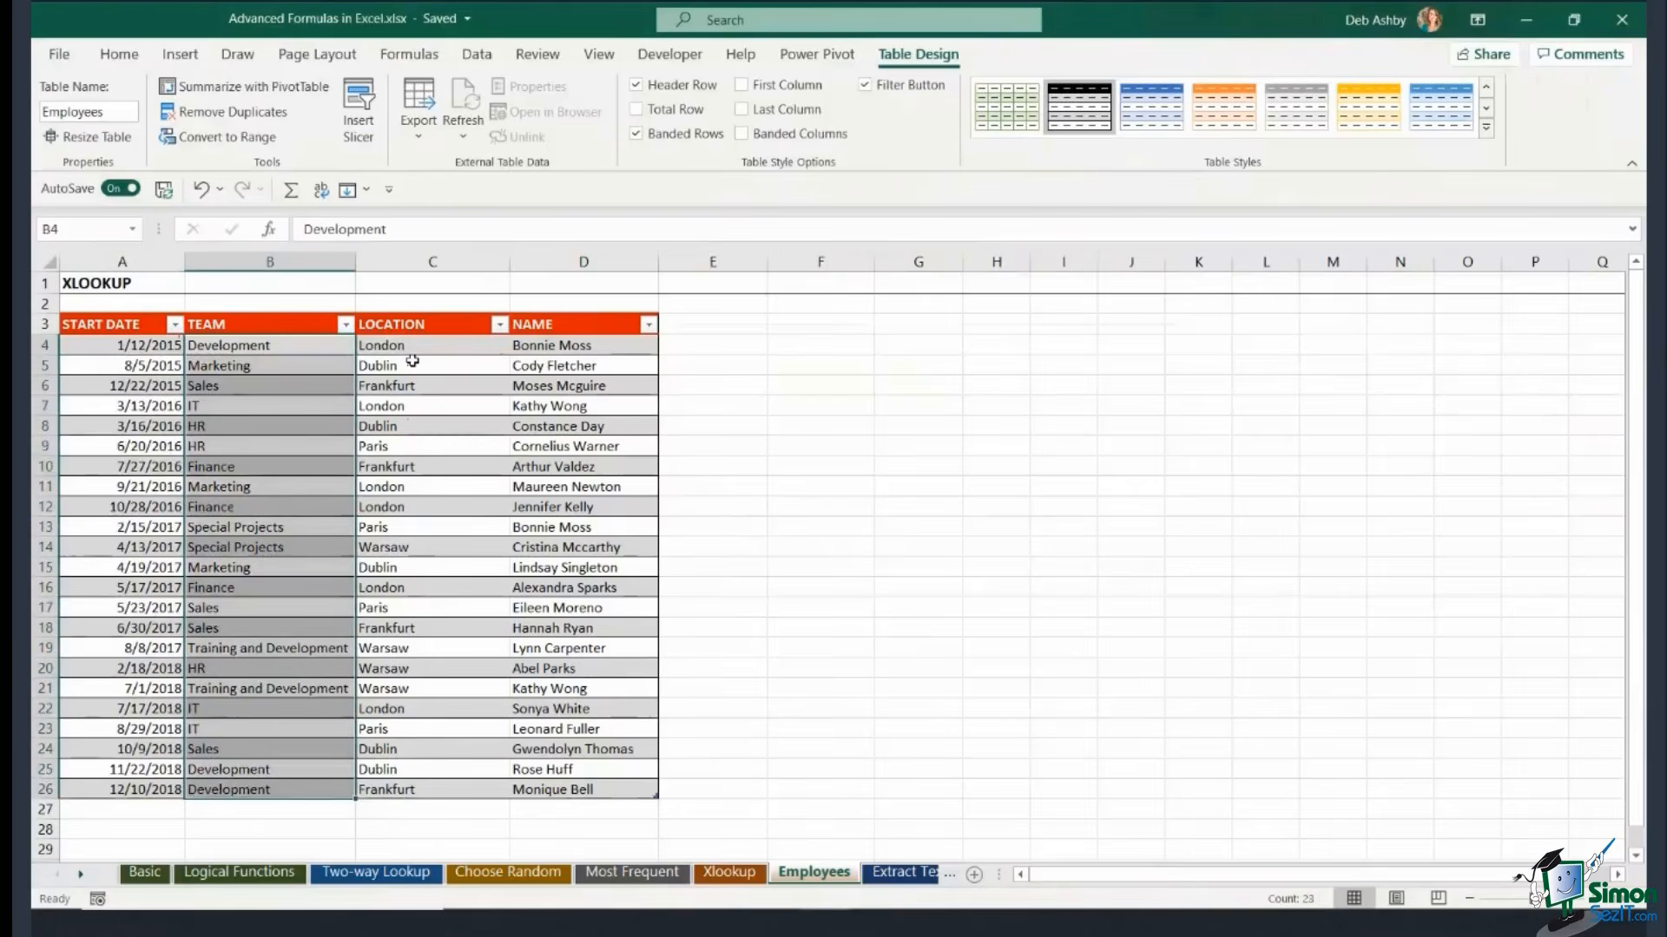
pyautogui.moveTo(408, 347); pyautogui.dragTo(400, 792)
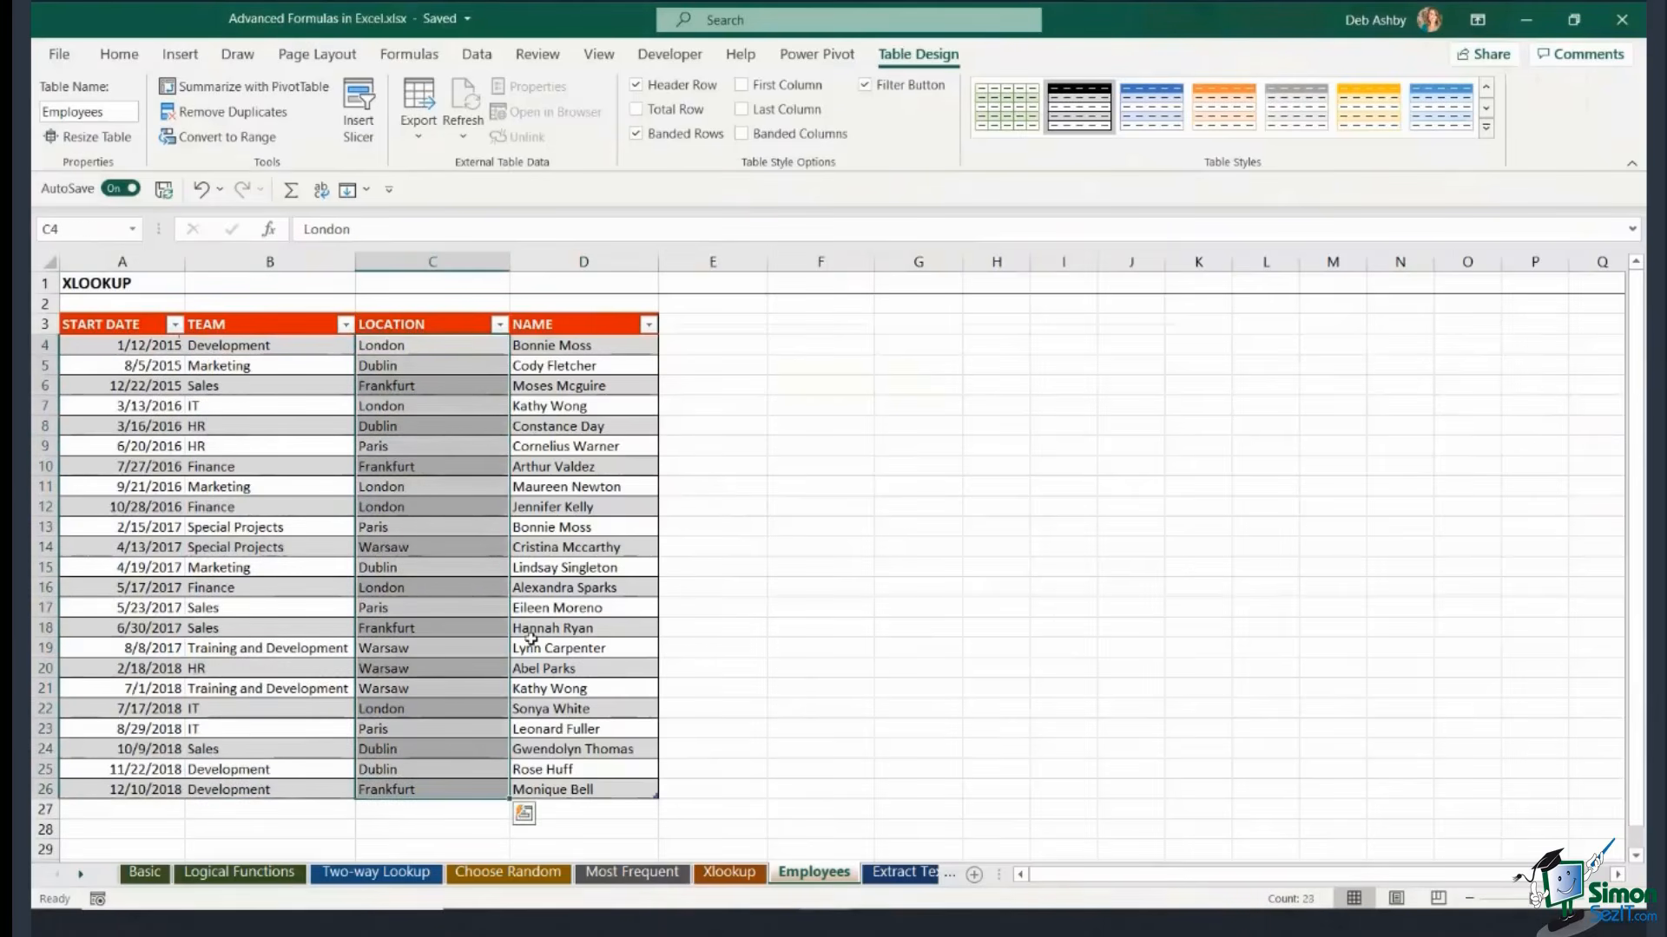
pyautogui.moveTo(557, 350); pyautogui.dragTo(561, 792)
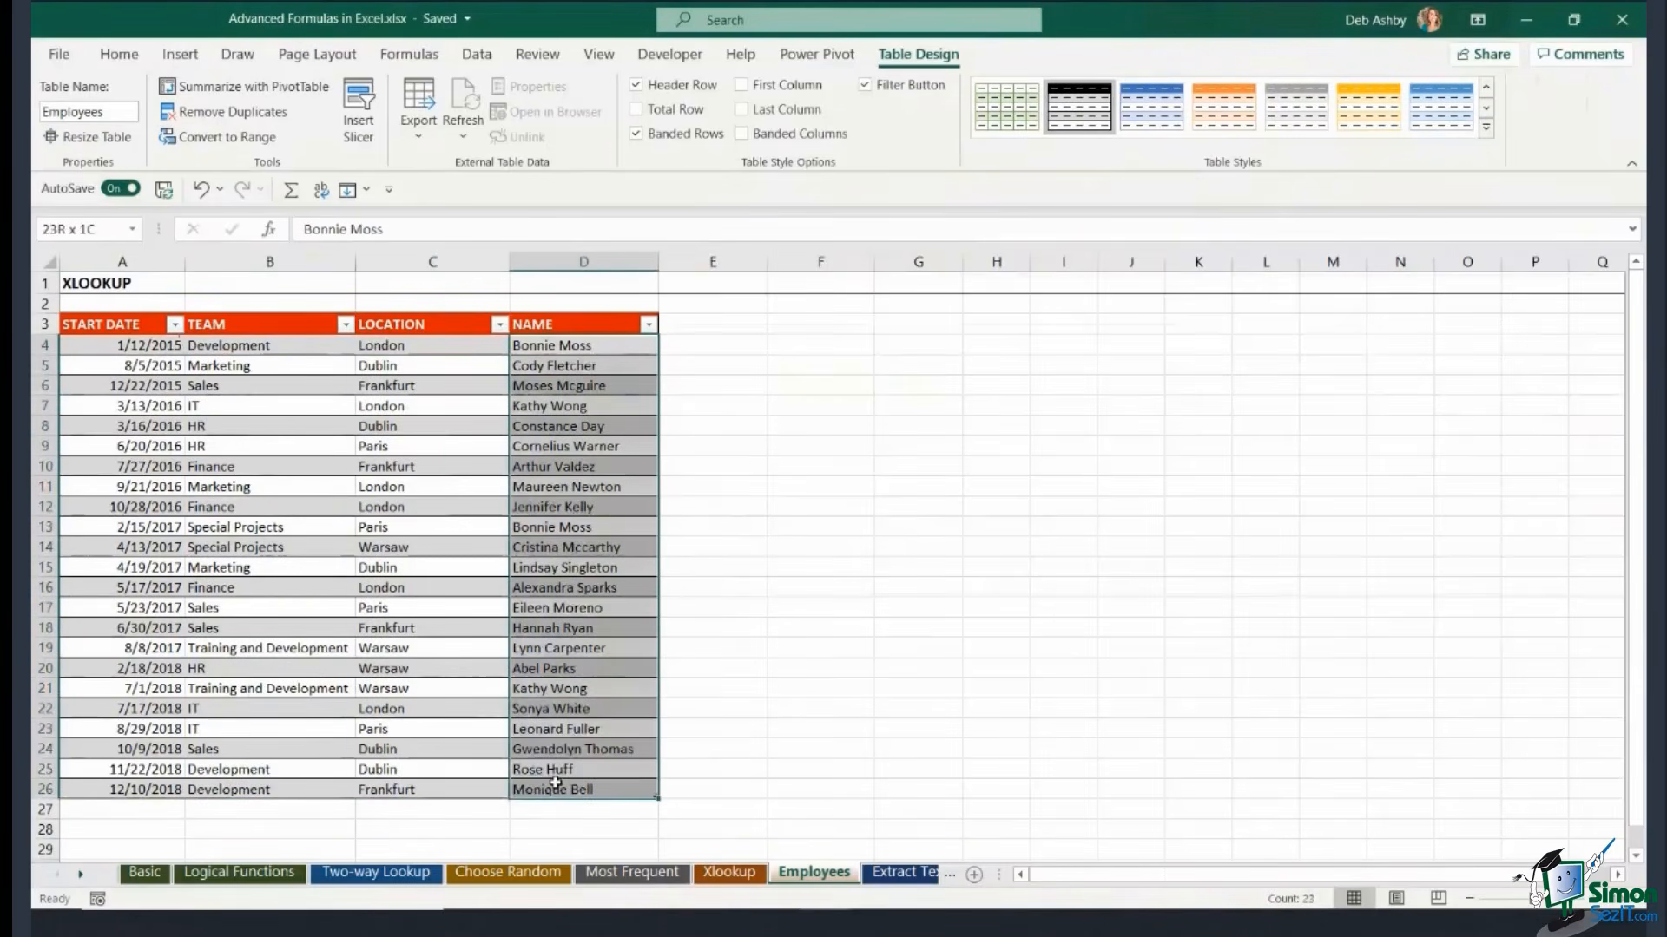
pyautogui.click(782, 367)
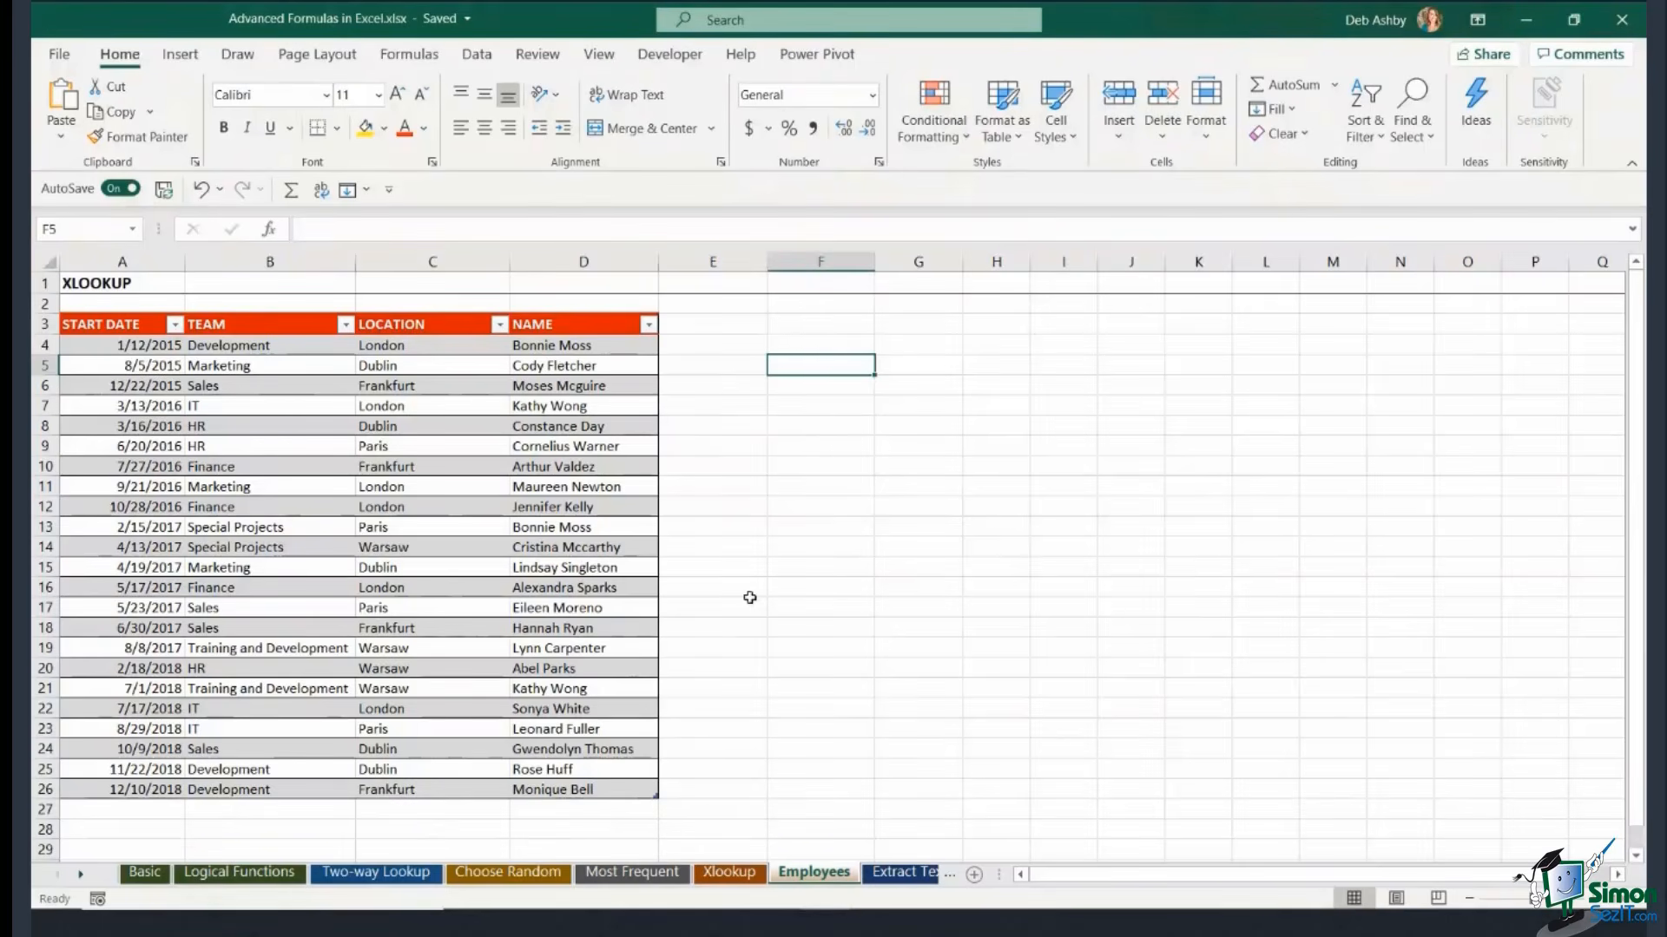
# Start an XLOOKUP formula in the first Team cell, D4, of the Xlookup sheet with A4 as the lookup value.
pyautogui.click(726, 874)
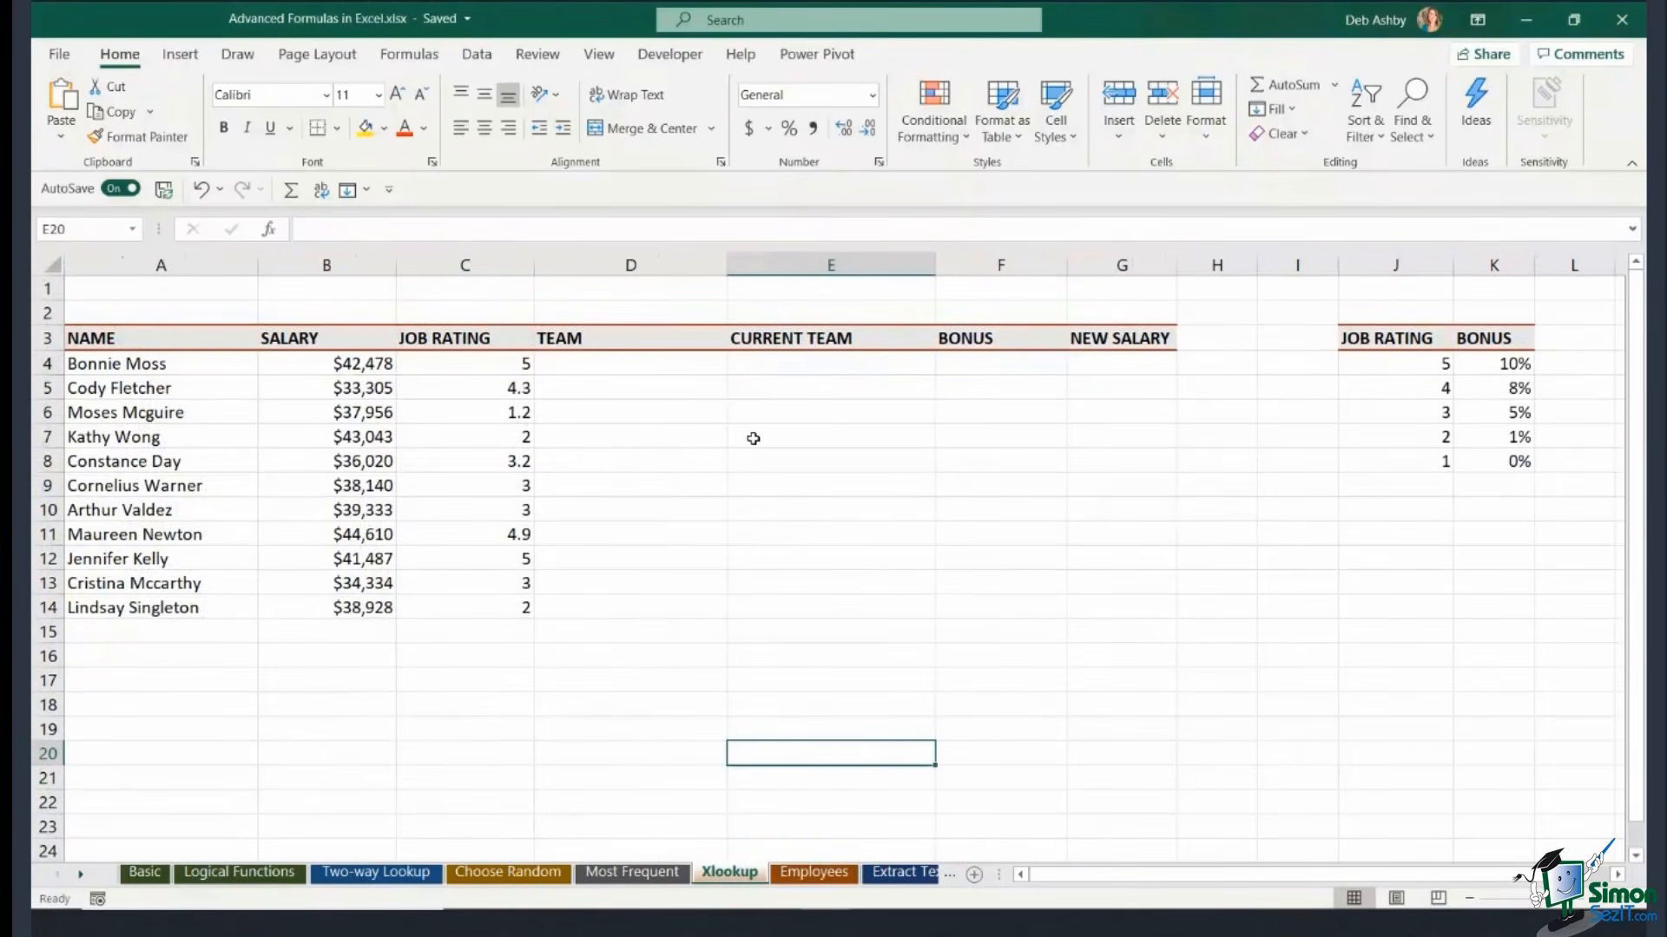
pyautogui.click(618, 371)
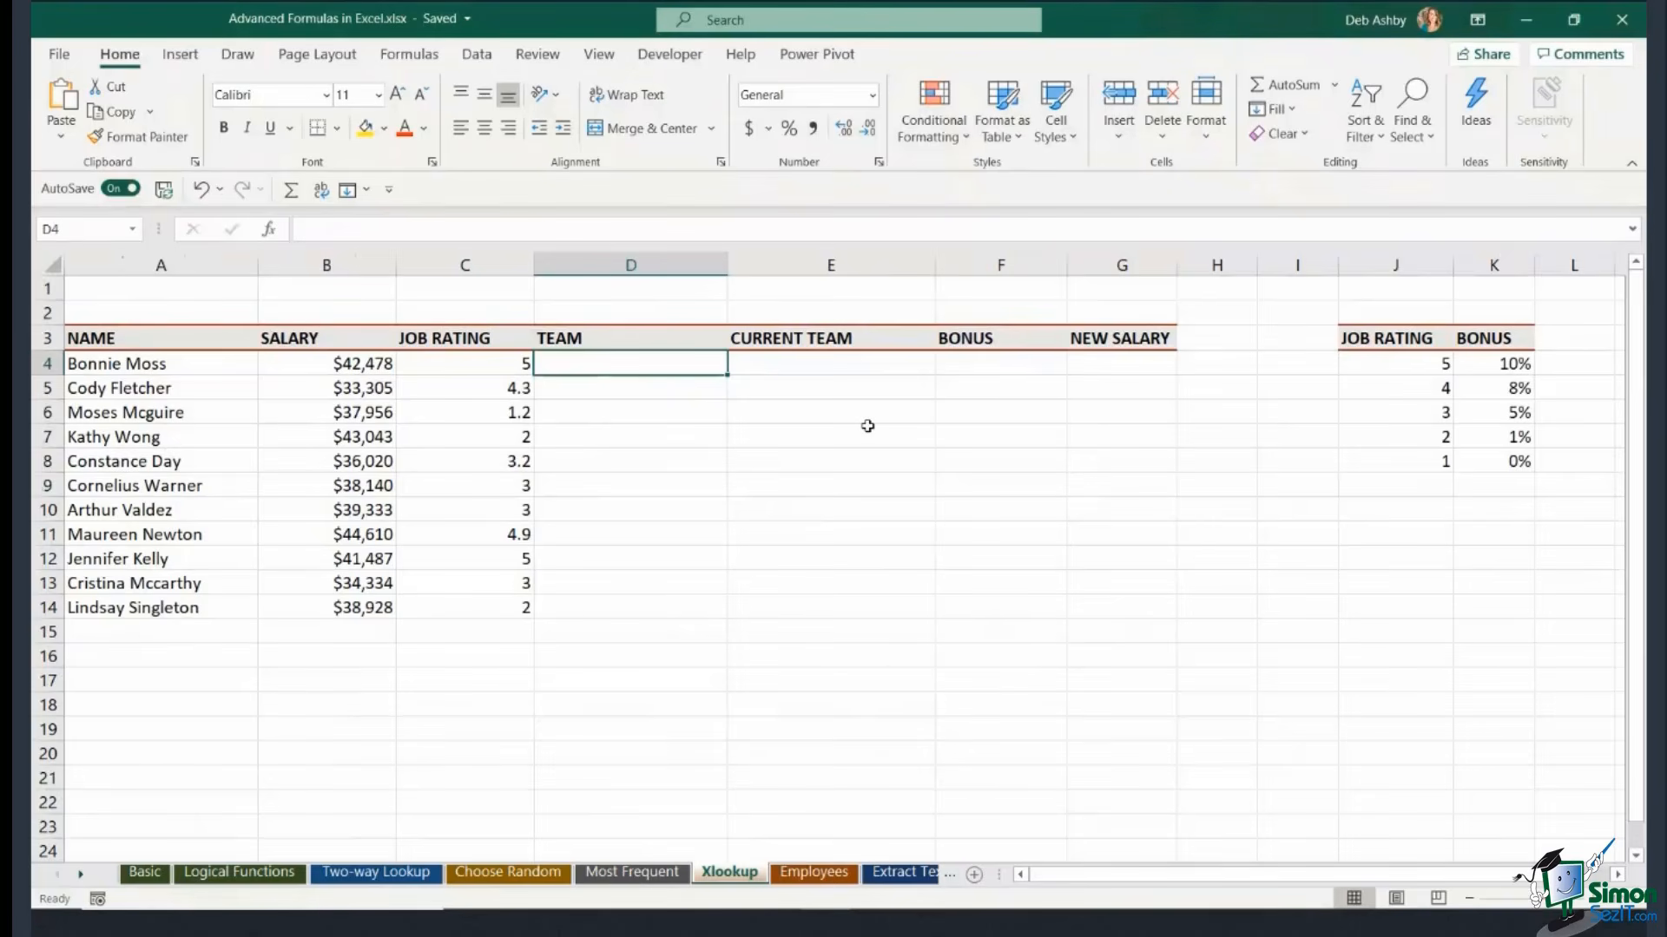
pyautogui.write('=XLOOK')
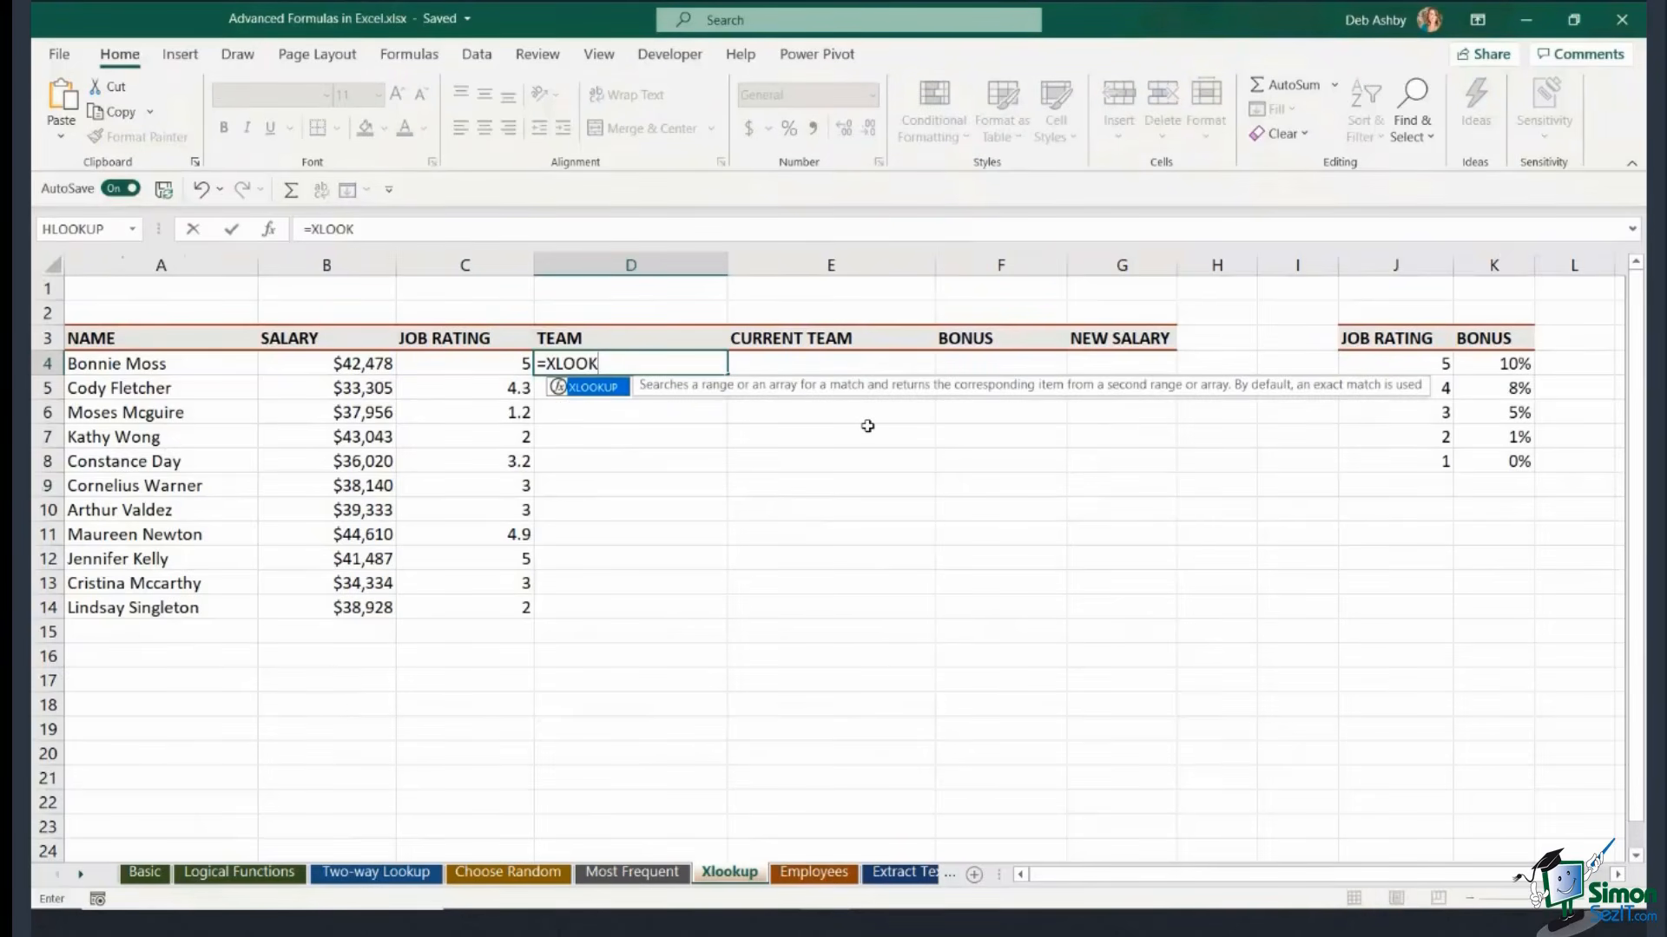
pyautogui.write('UP(')
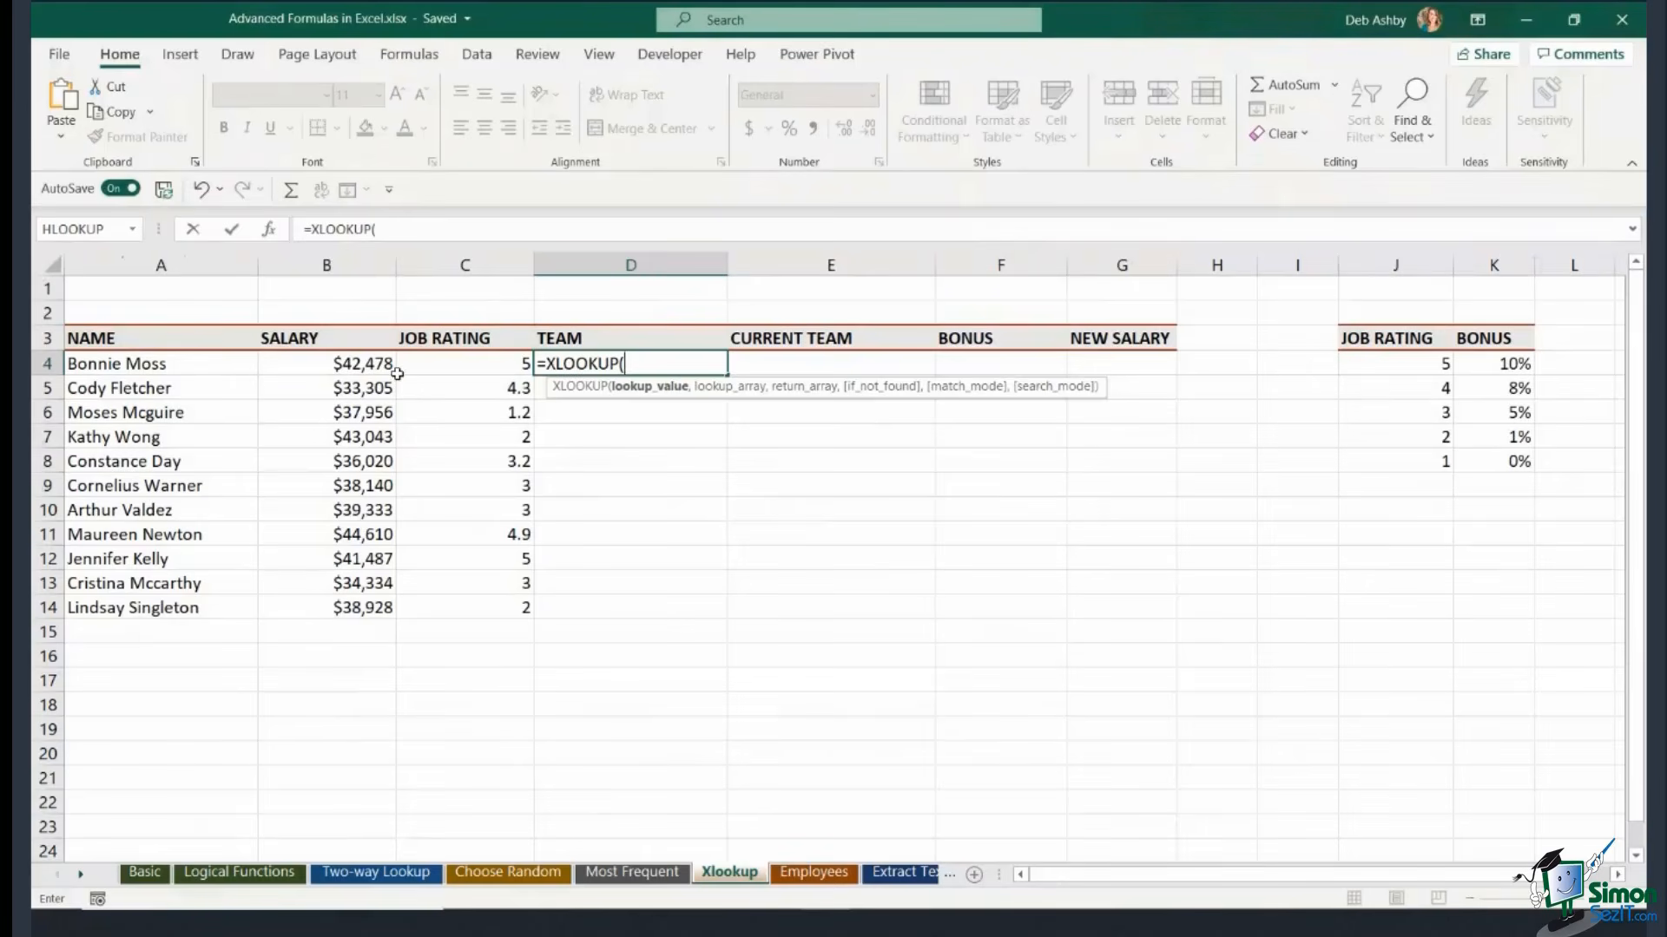
pyautogui.click(221, 371)
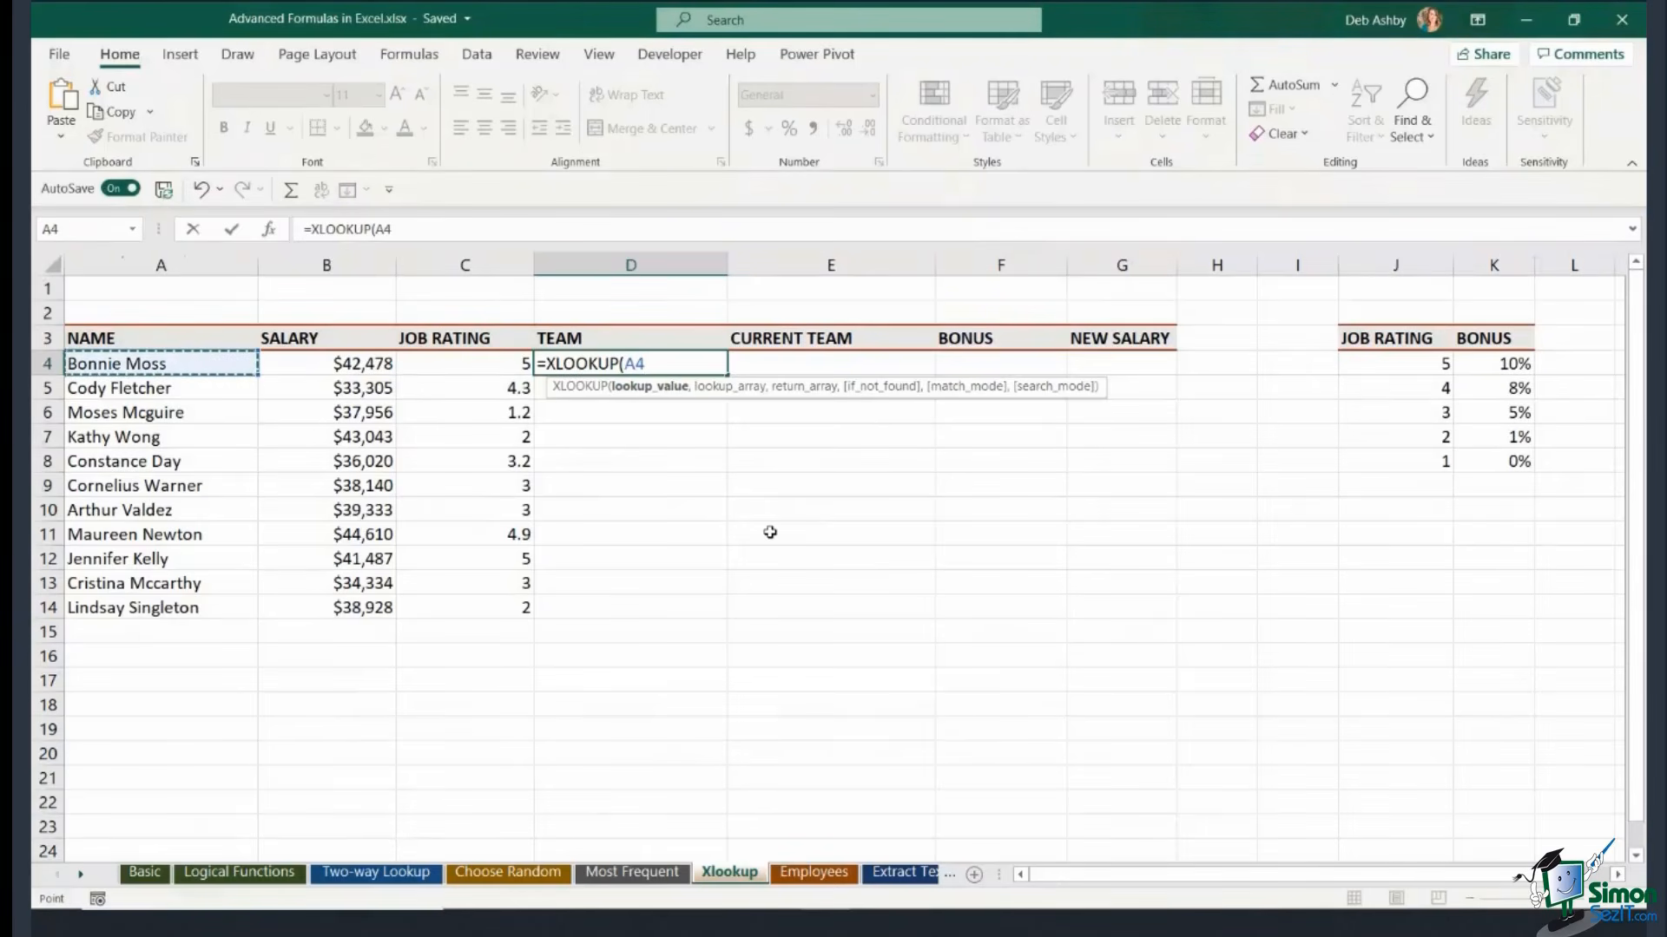
pyautogui.write(',')
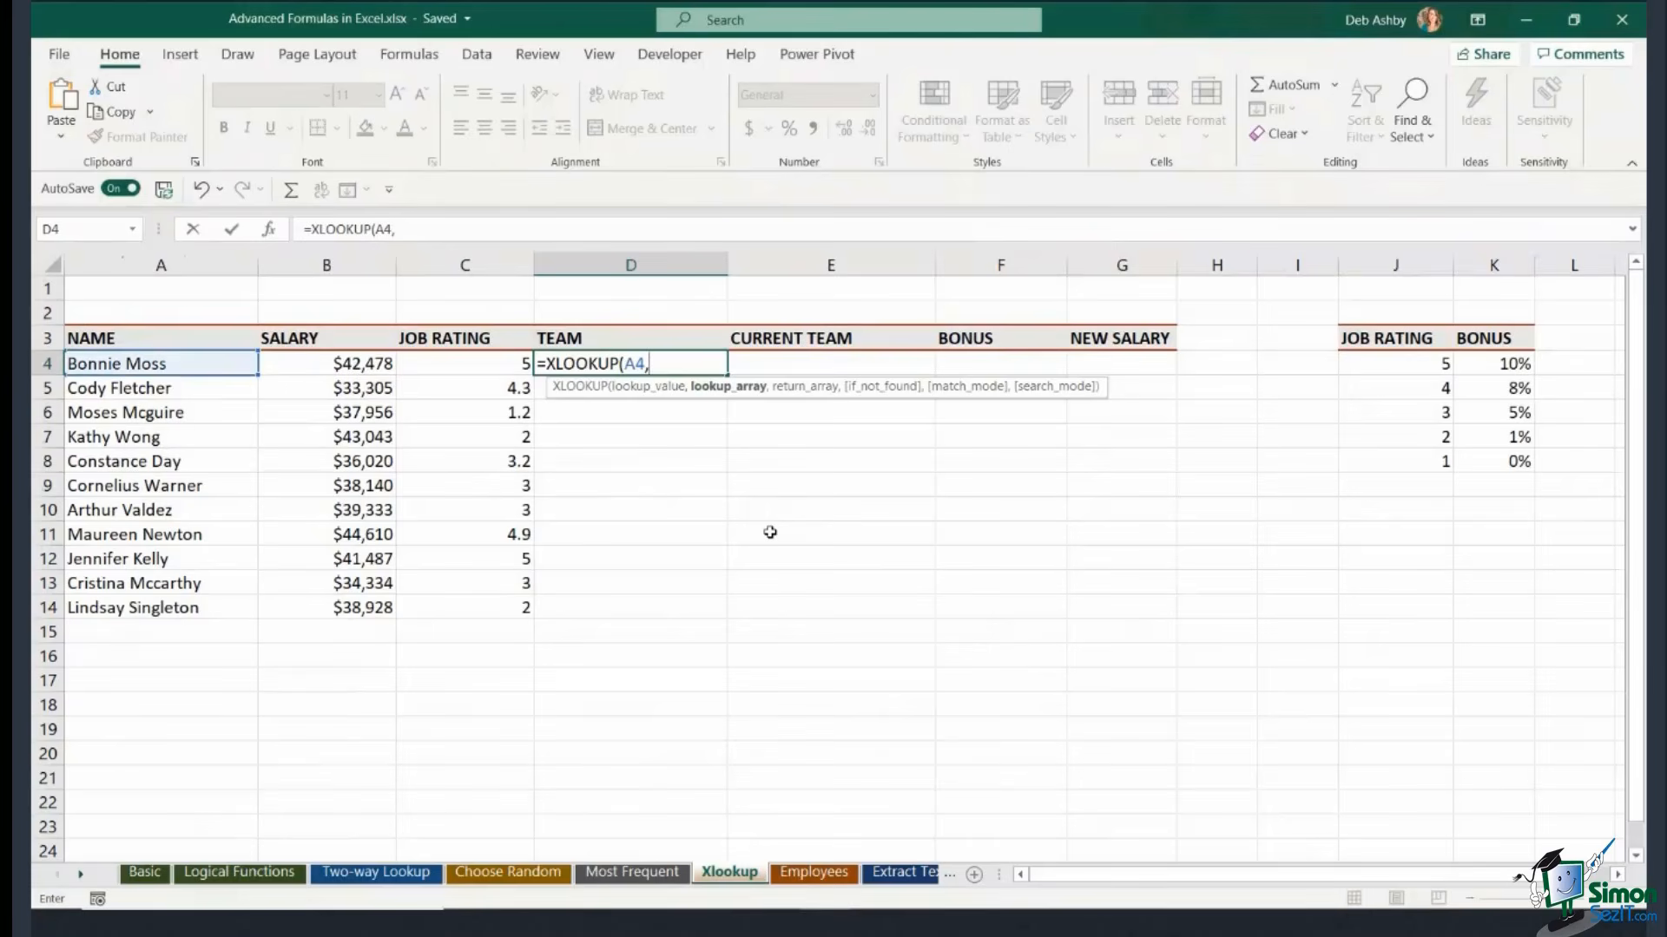
# Add Employees[NAME] as the lookup array and Employees[TEAM] as the return array of the D4 XLOOKUP formula.
pyautogui.click(816, 878)
pyautogui.moveTo(543, 346); pyautogui.dragTo(525, 786)
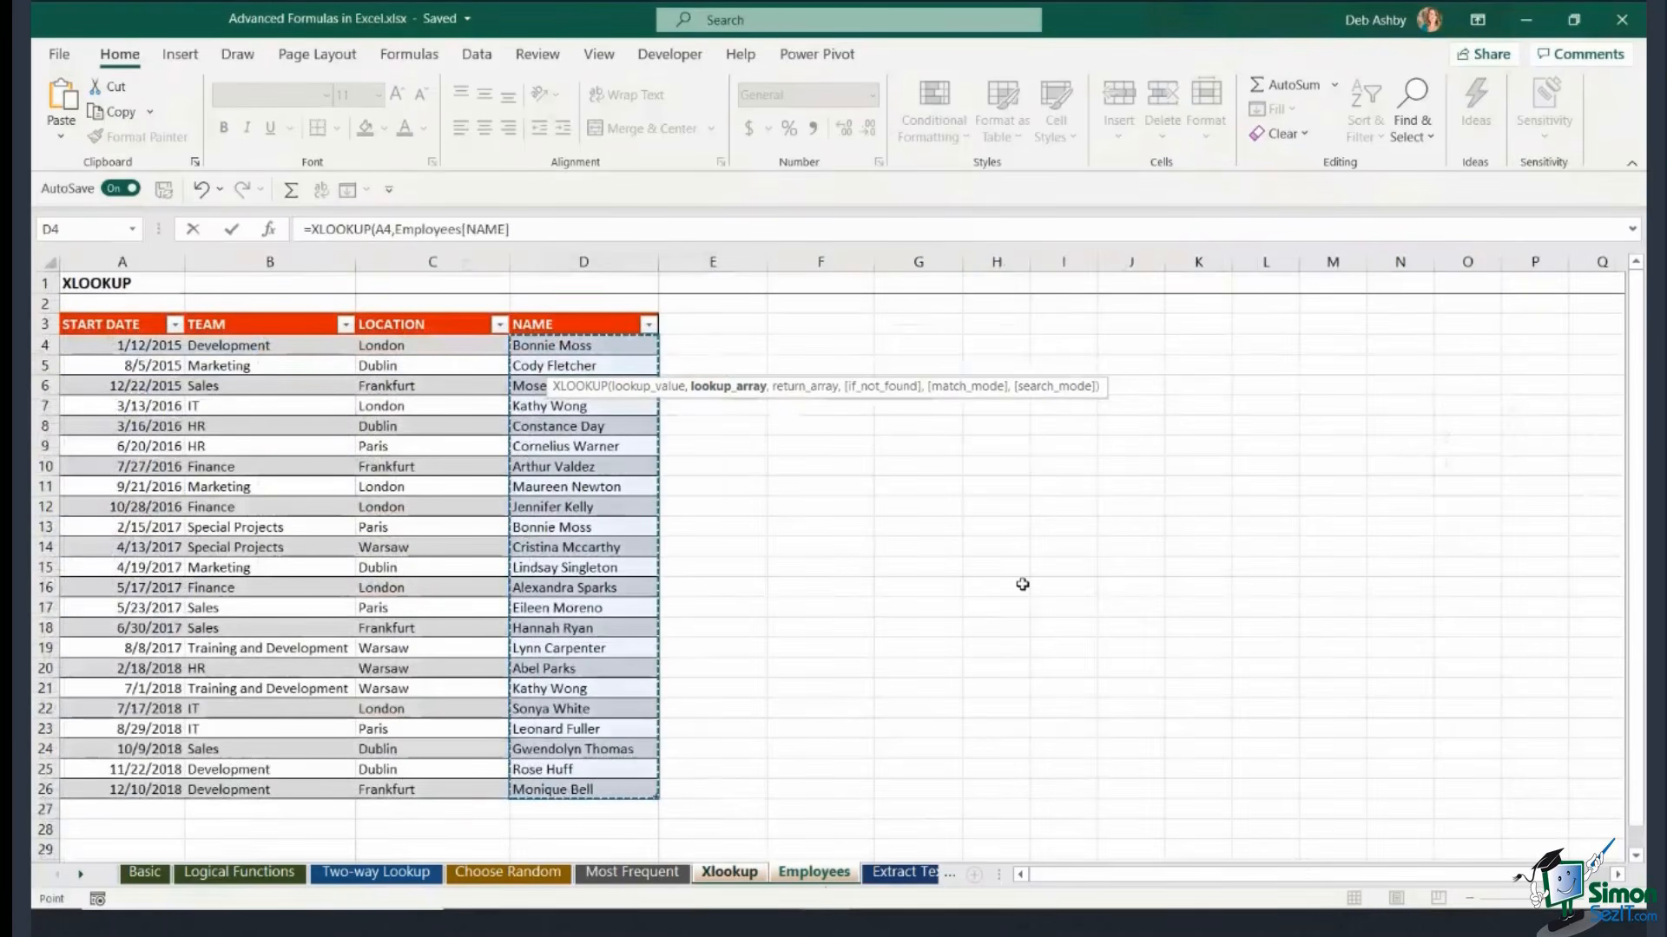
pyautogui.click(540, 230)
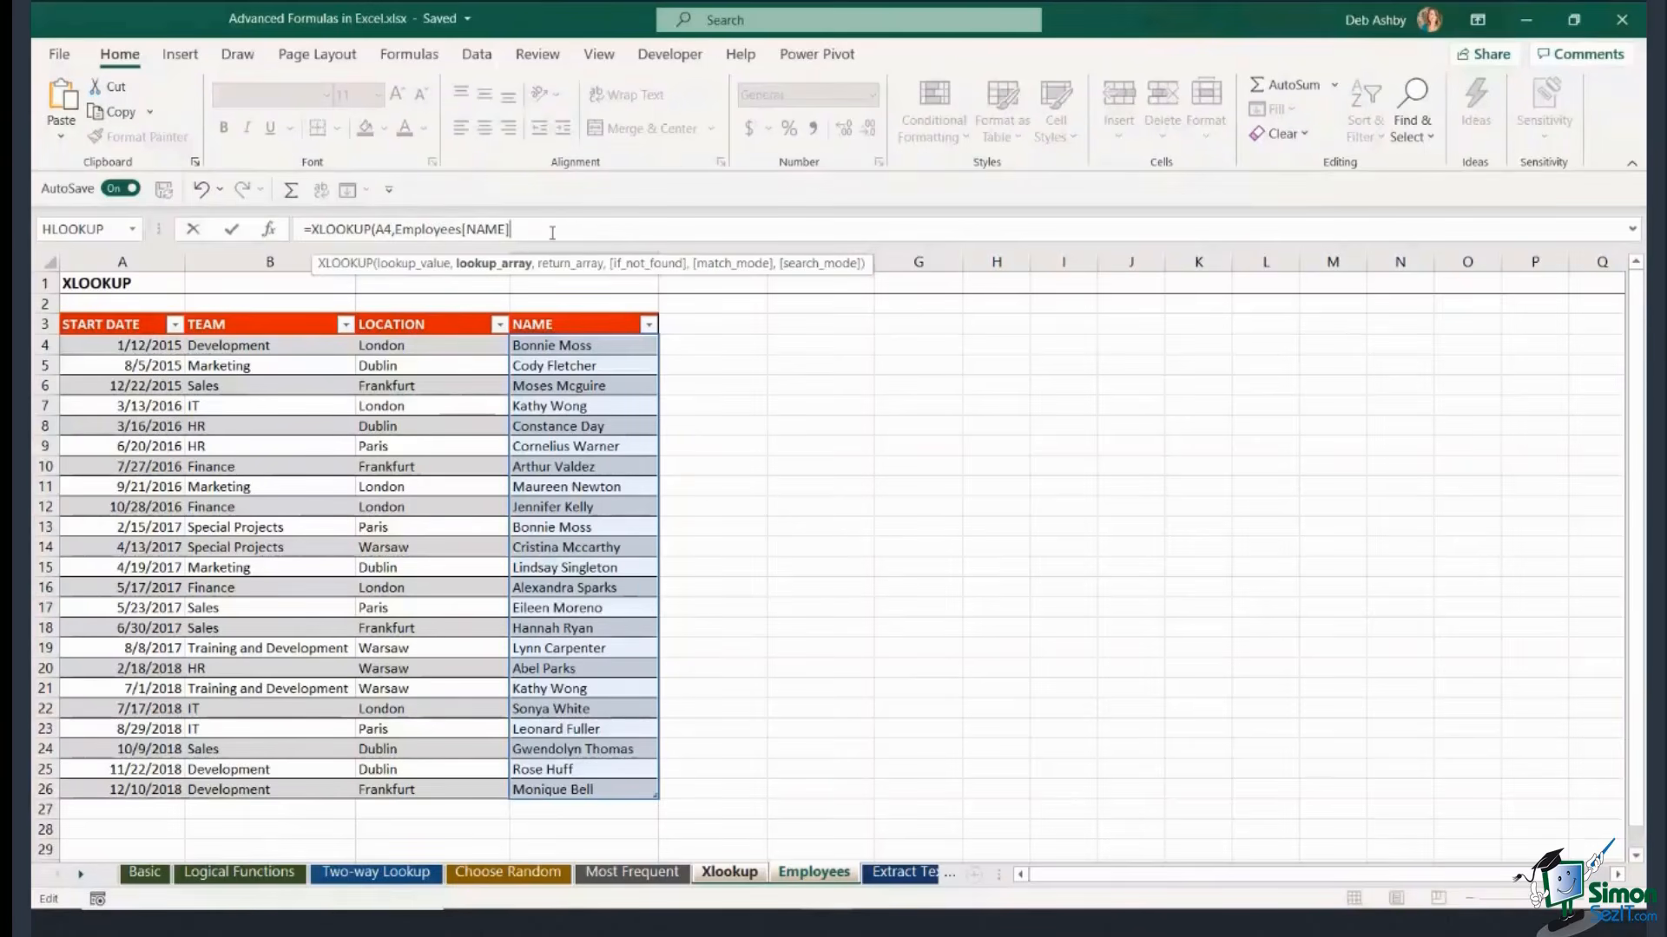
pyautogui.write(',')
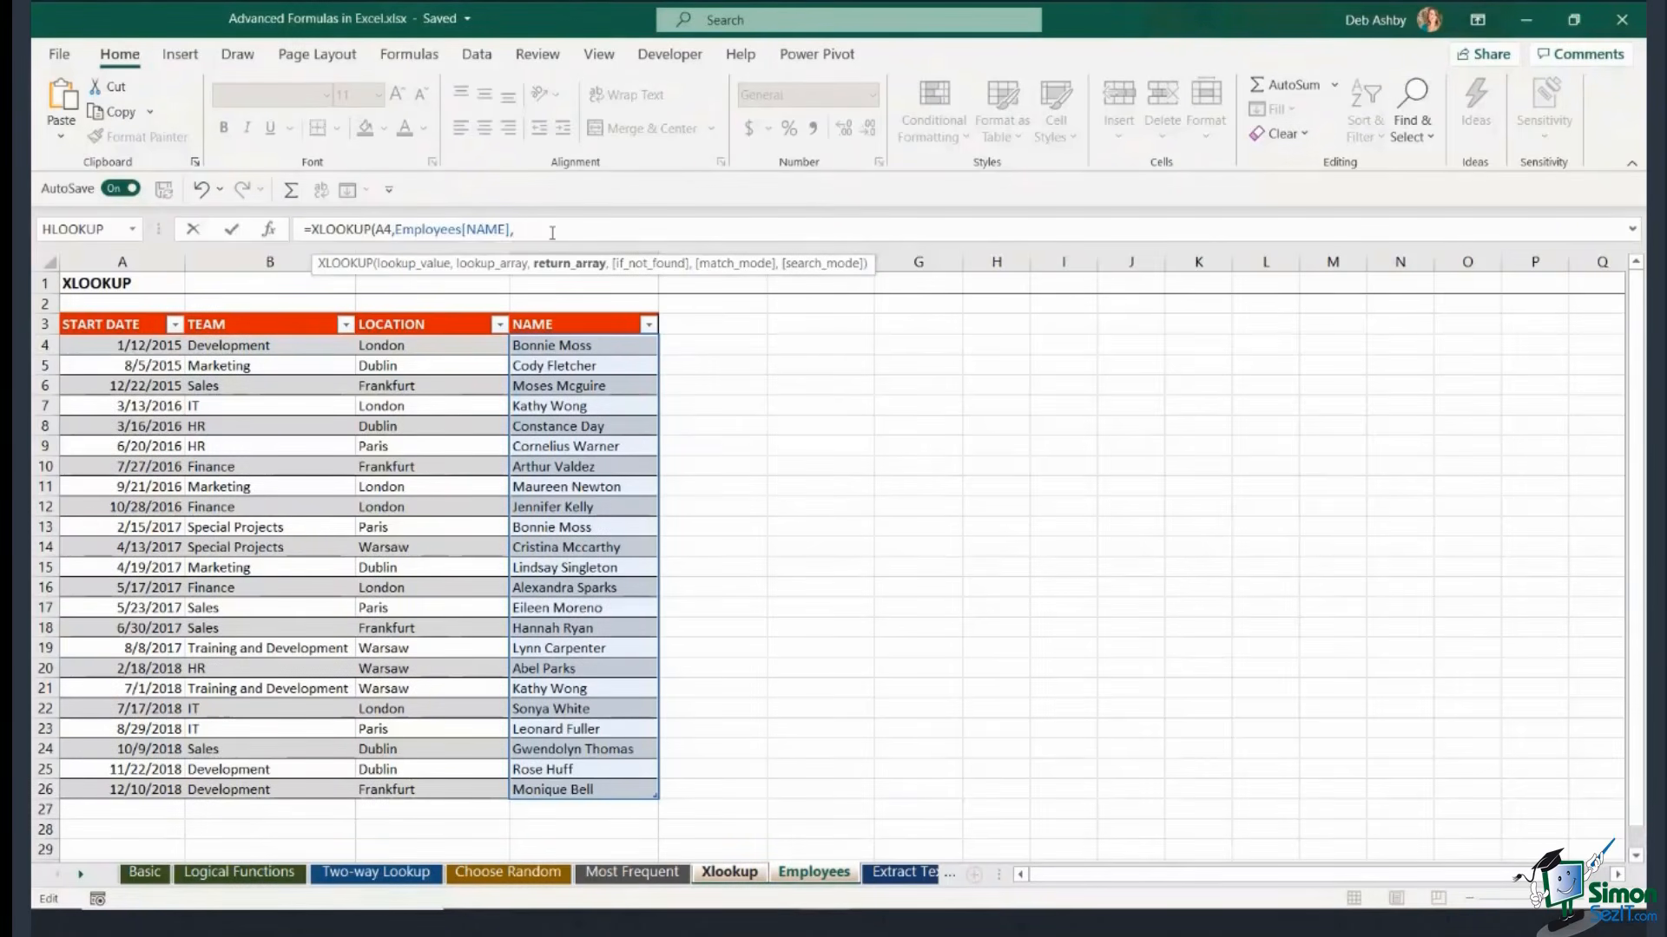
pyautogui.moveTo(231, 345); pyautogui.dragTo(253, 787)
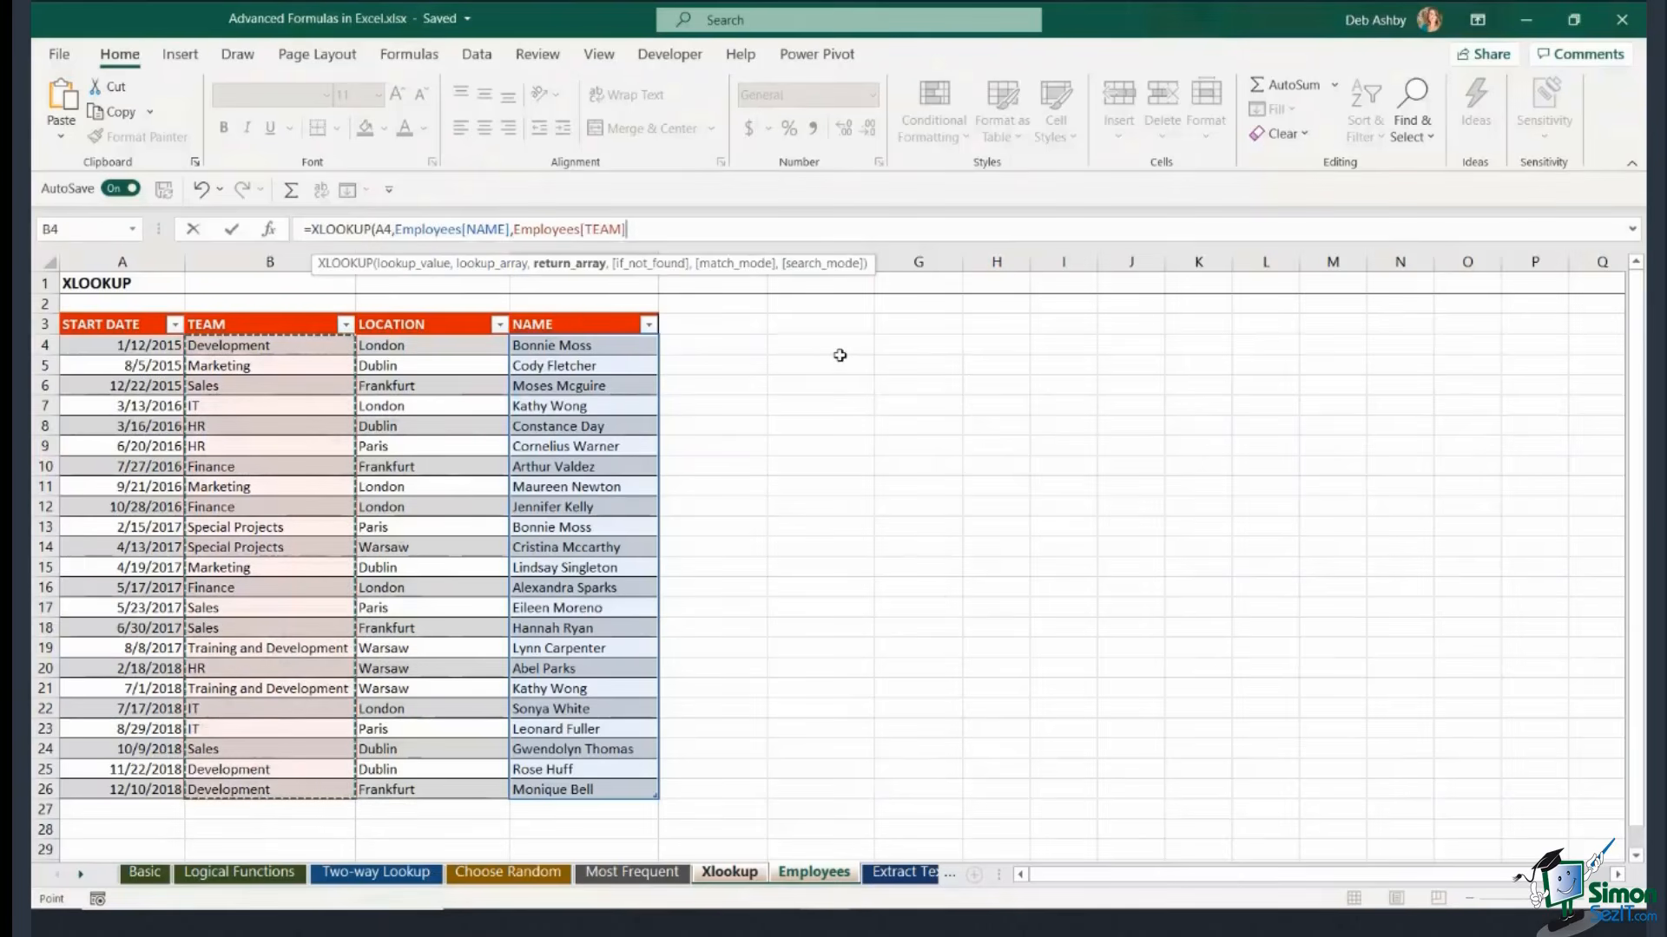
# Complete the D4 formula with "Not Found", match mode 0 and search mode 1, and fill it down the Team column to D14.
pyautogui.write(',')
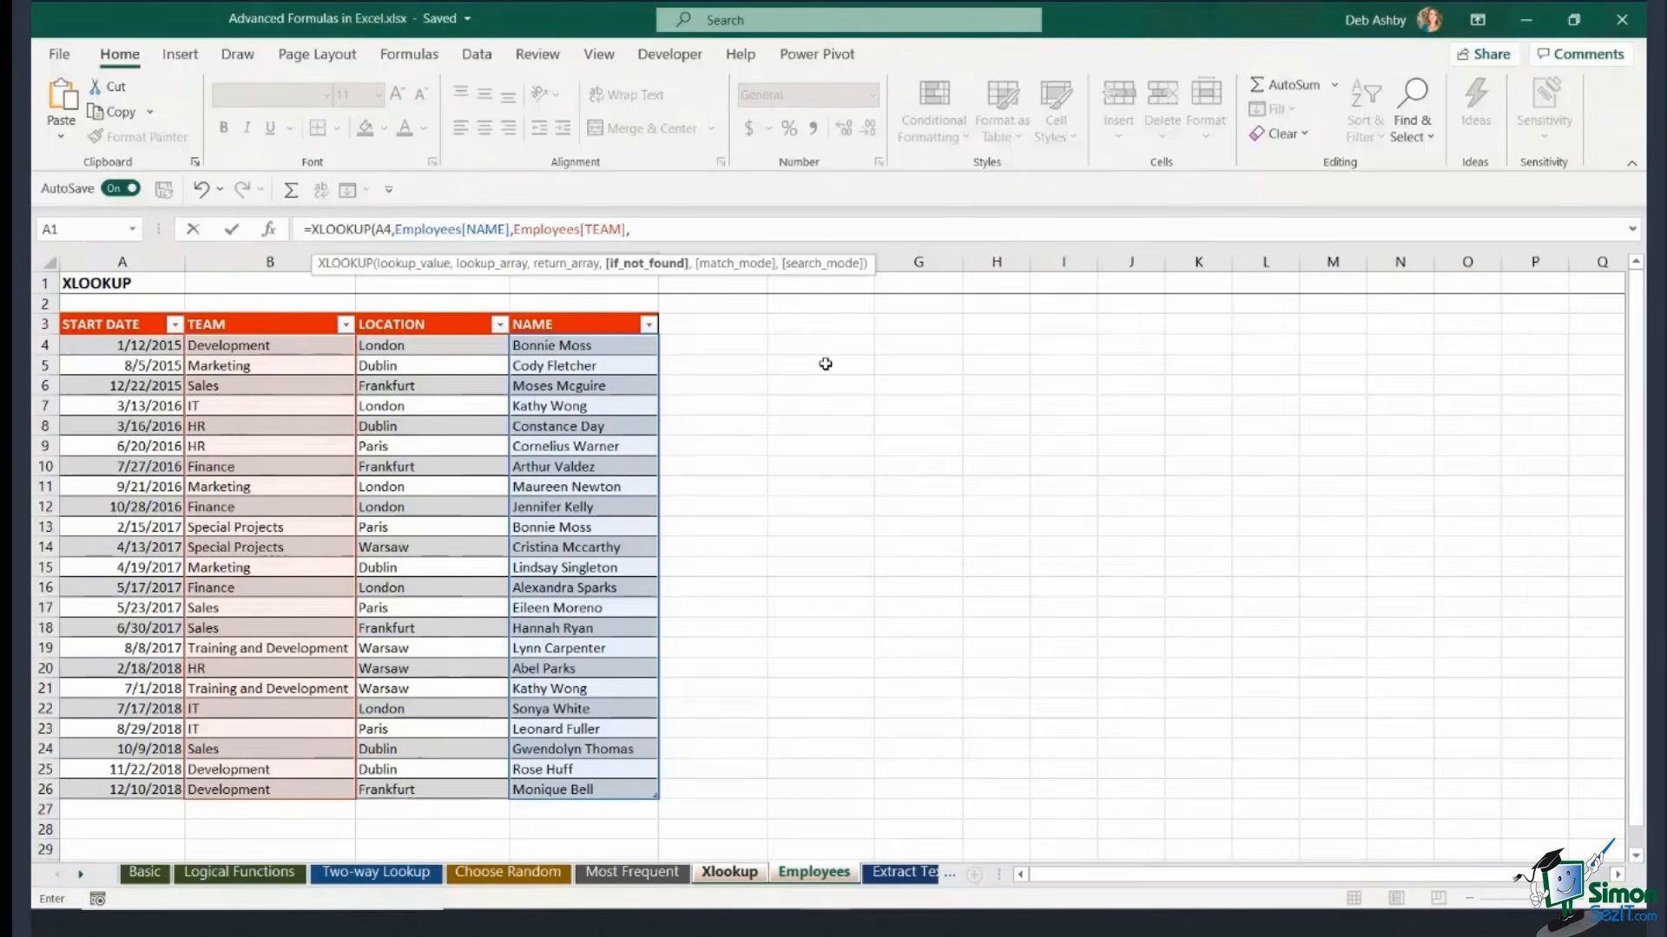
pyautogui.press('Left')
pyautogui.write(',')
pyautogui.write('"Not Found",')
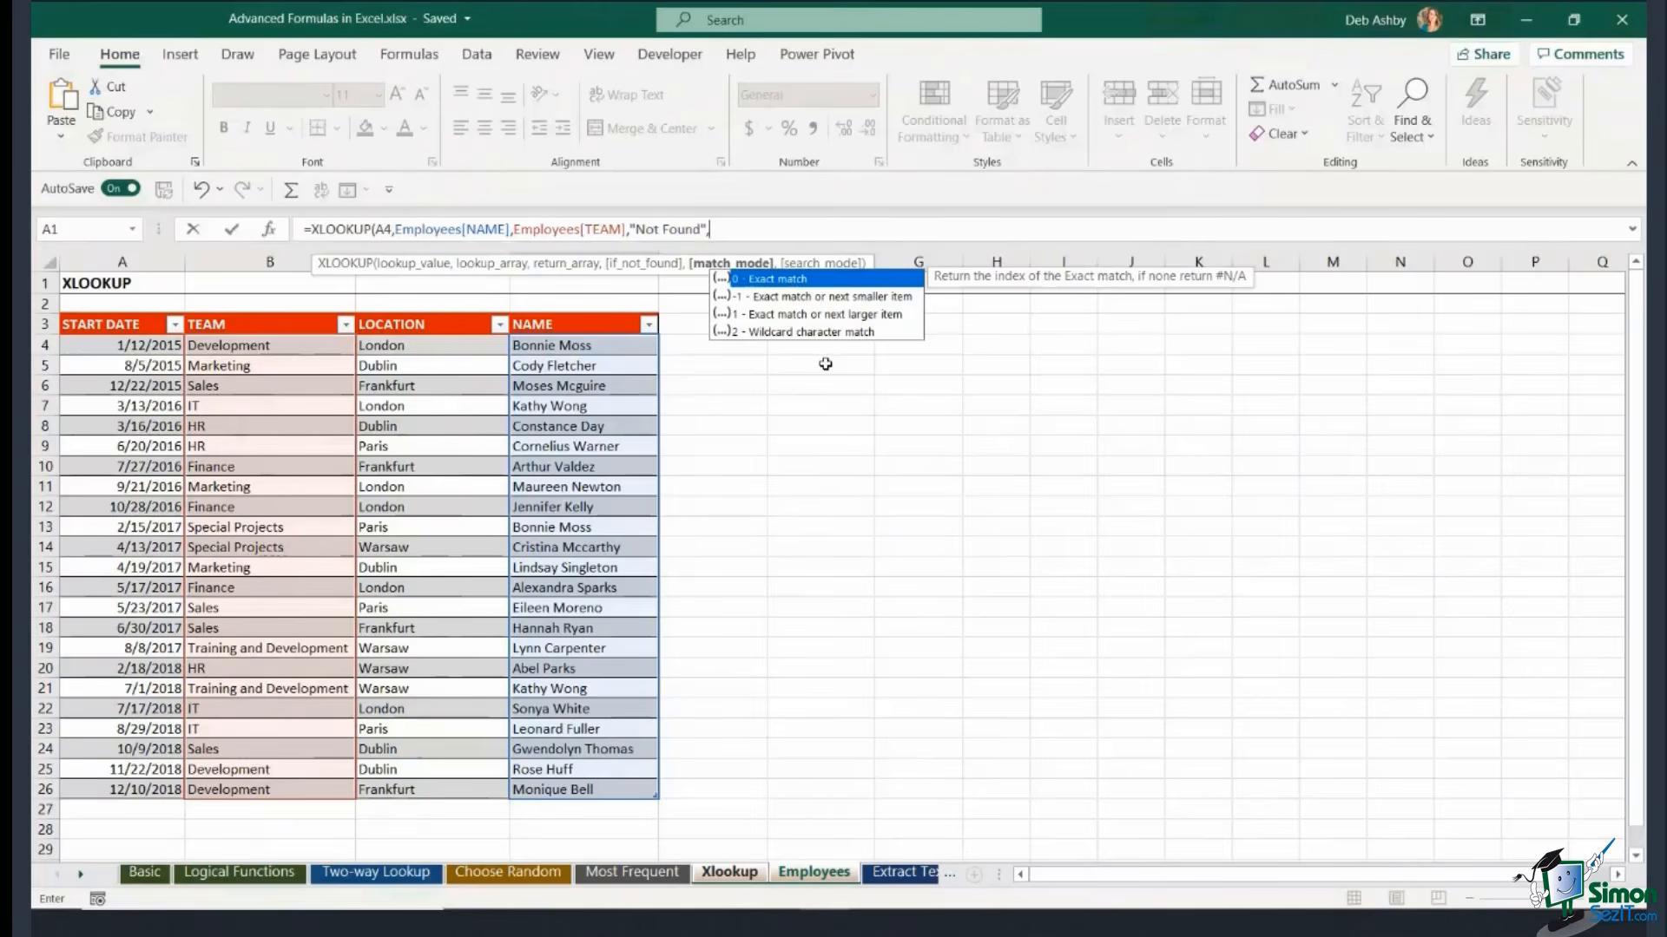
pyautogui.write('0,')
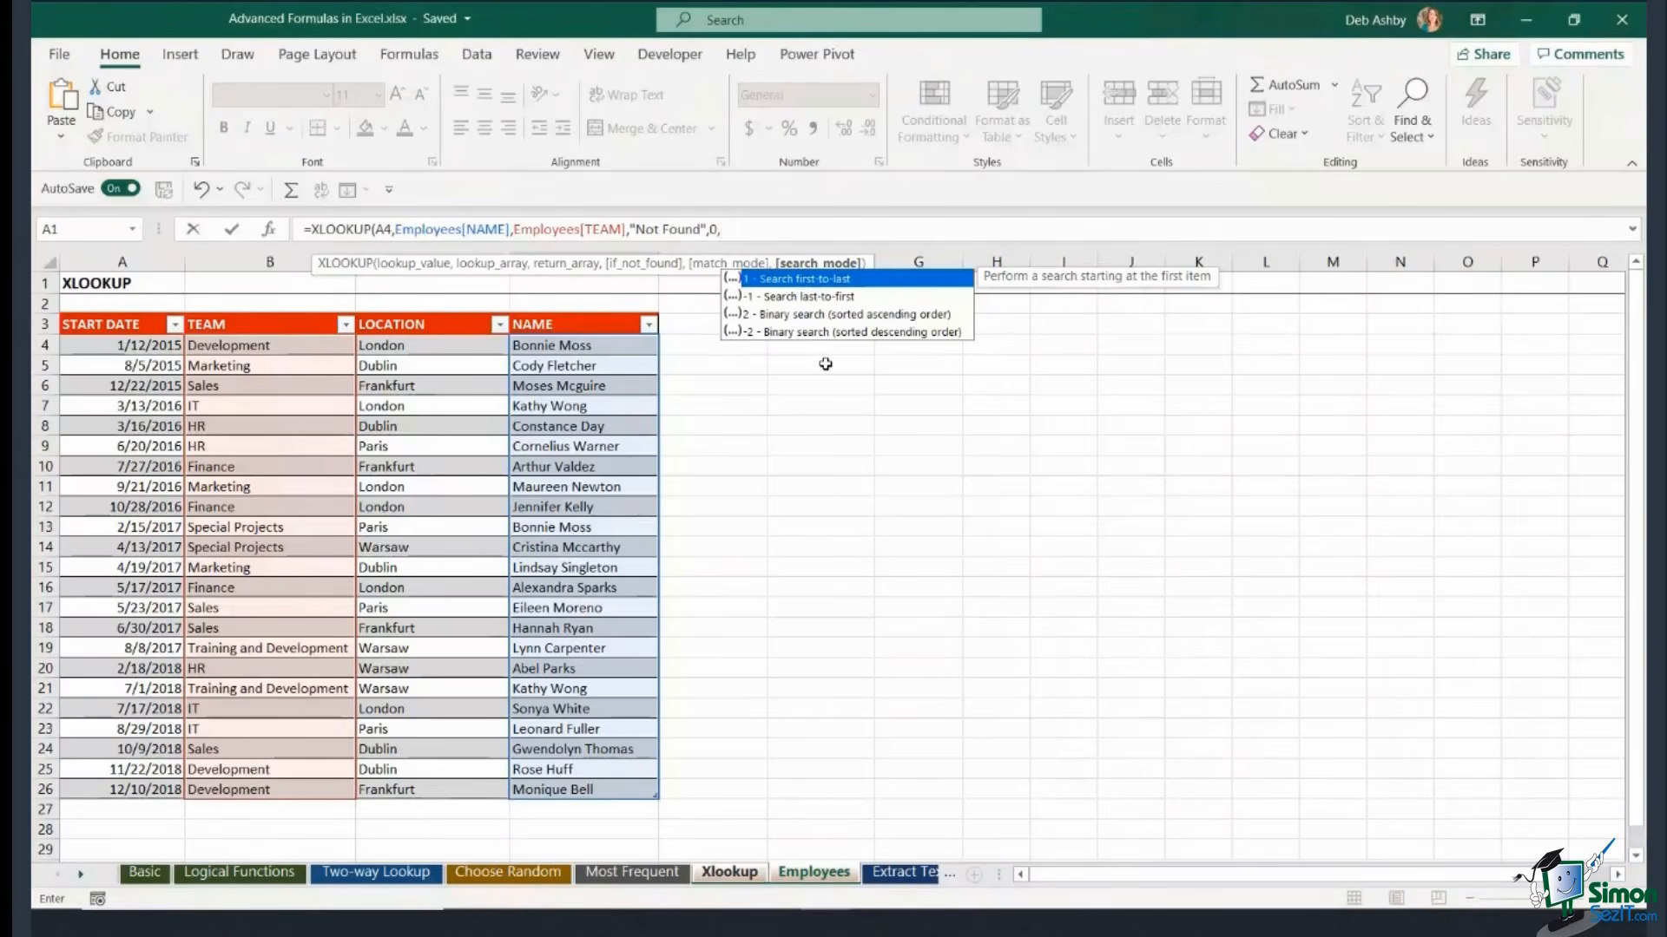
pyautogui.write('1')
pyautogui.write(')')
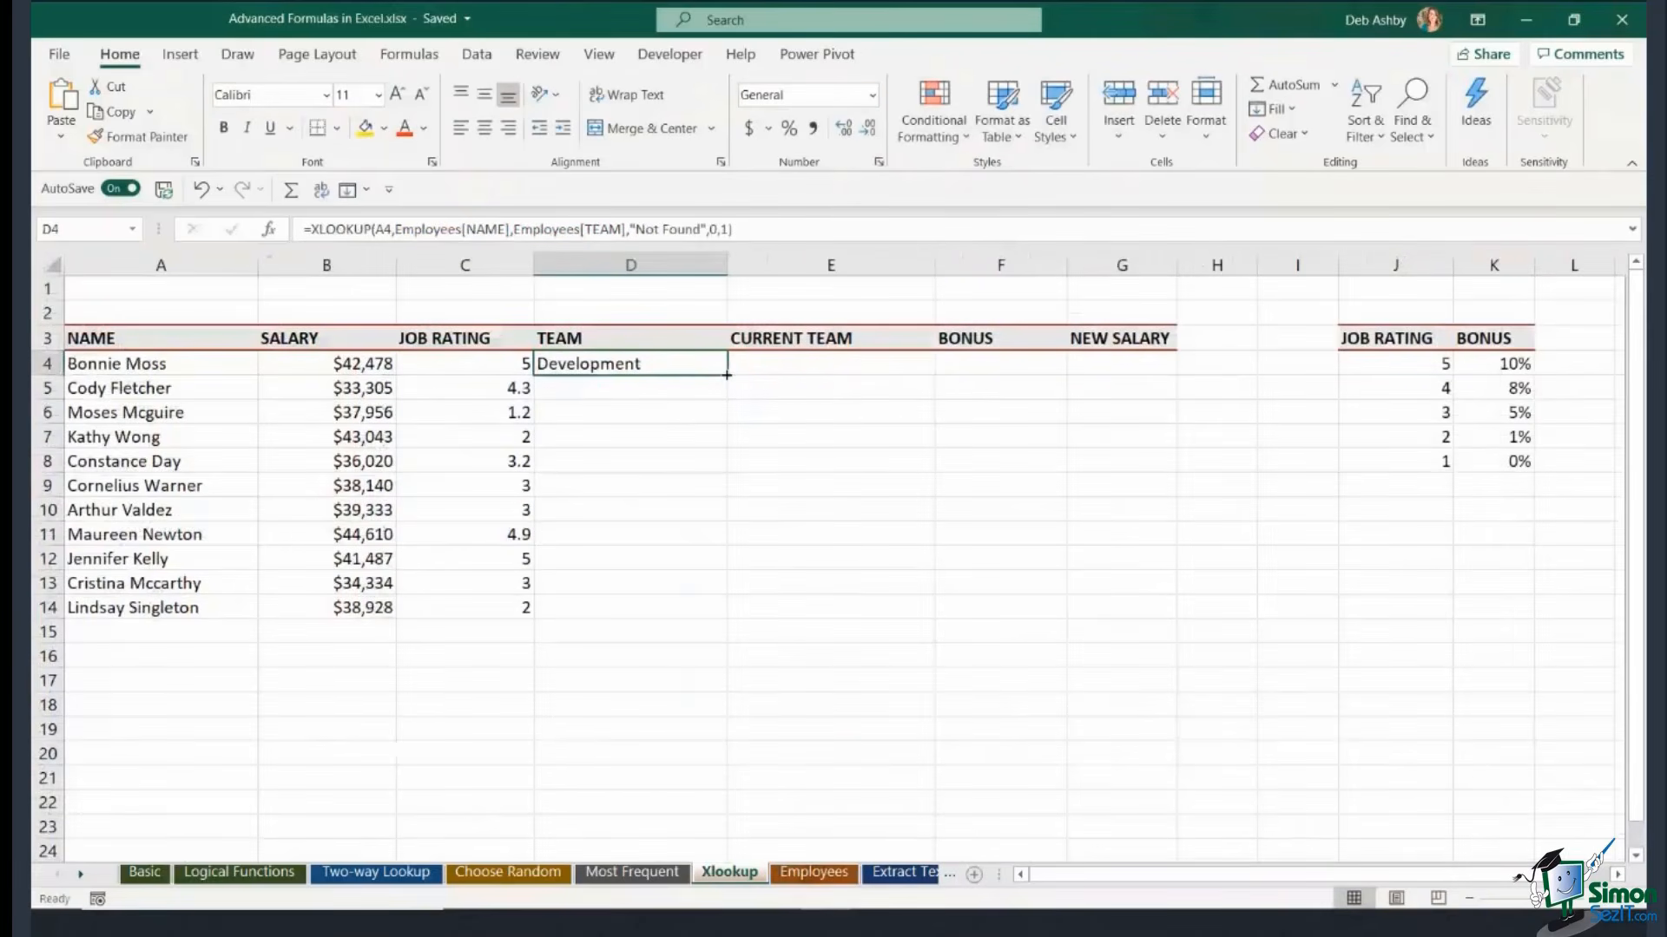
pyautogui.doubleClick(728, 375)
pyautogui.click(878, 485)
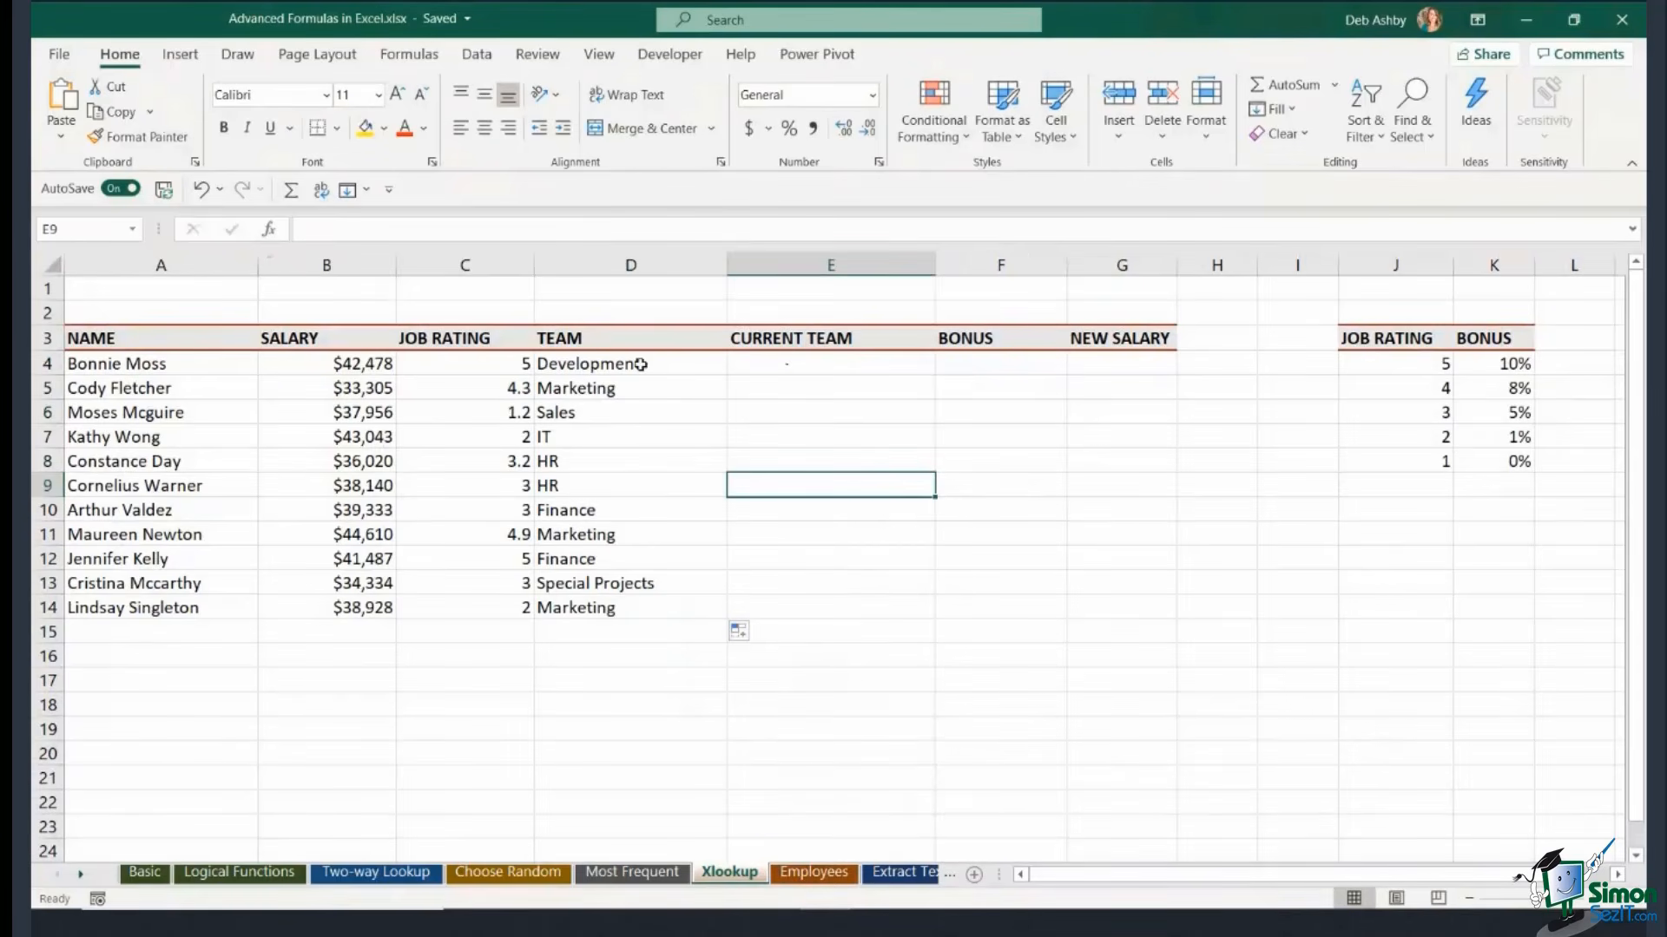
# Select the first Current Team cell, E4, and examine the team records on the Employees sheet.
pyautogui.click(800, 369)
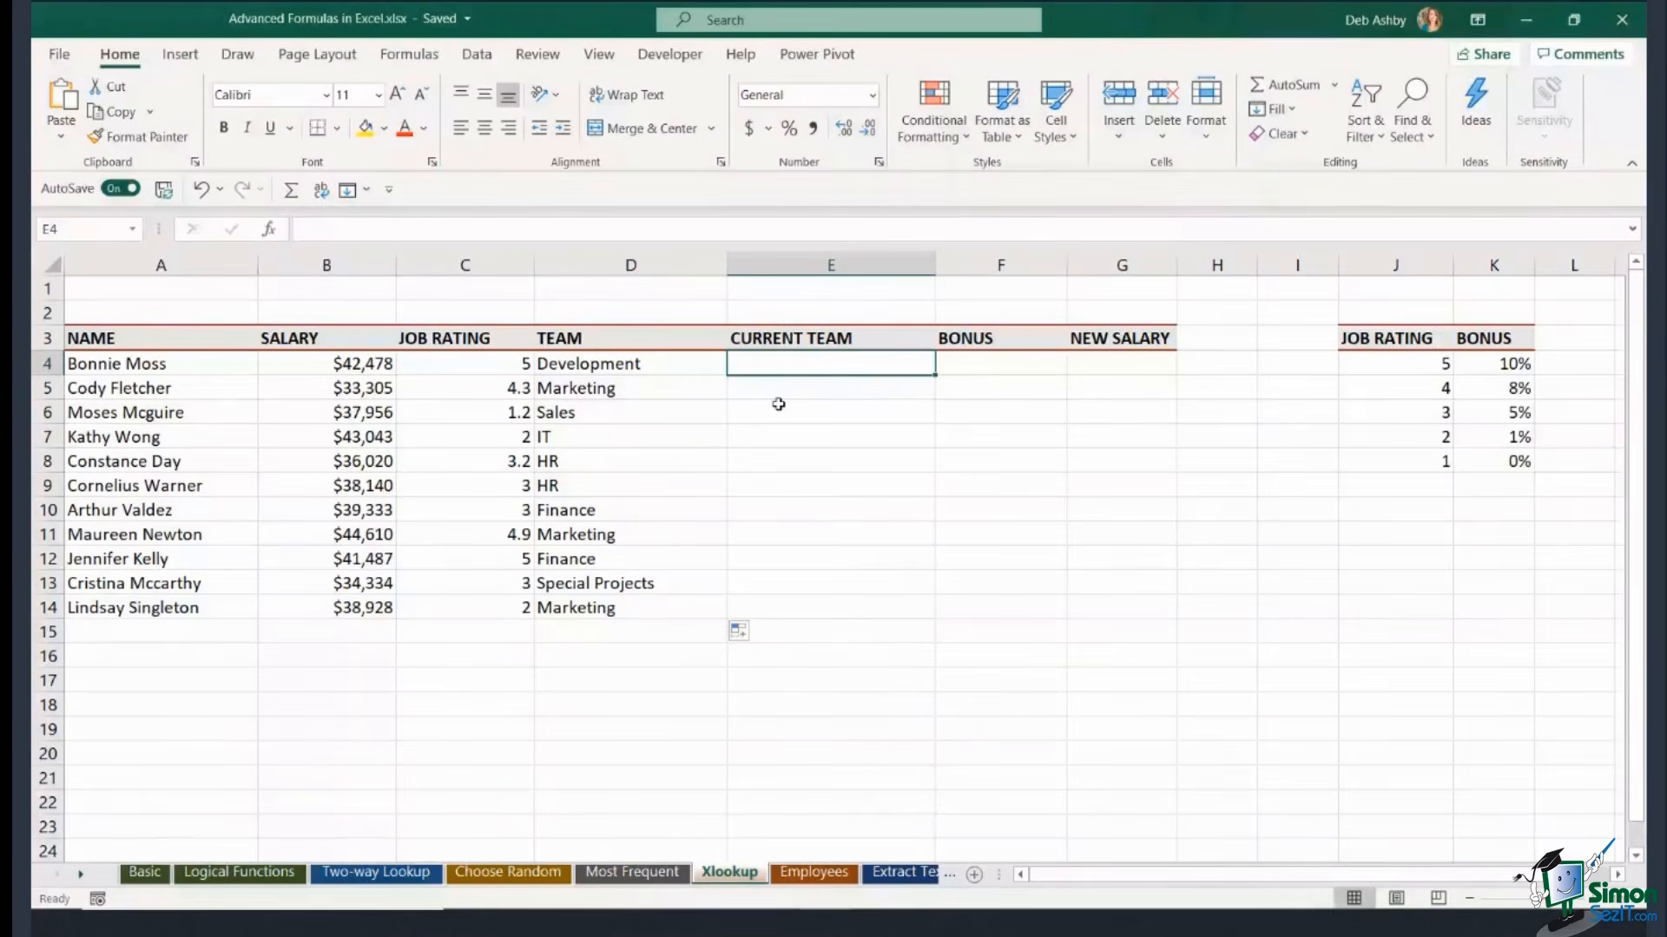
pyautogui.click(835, 873)
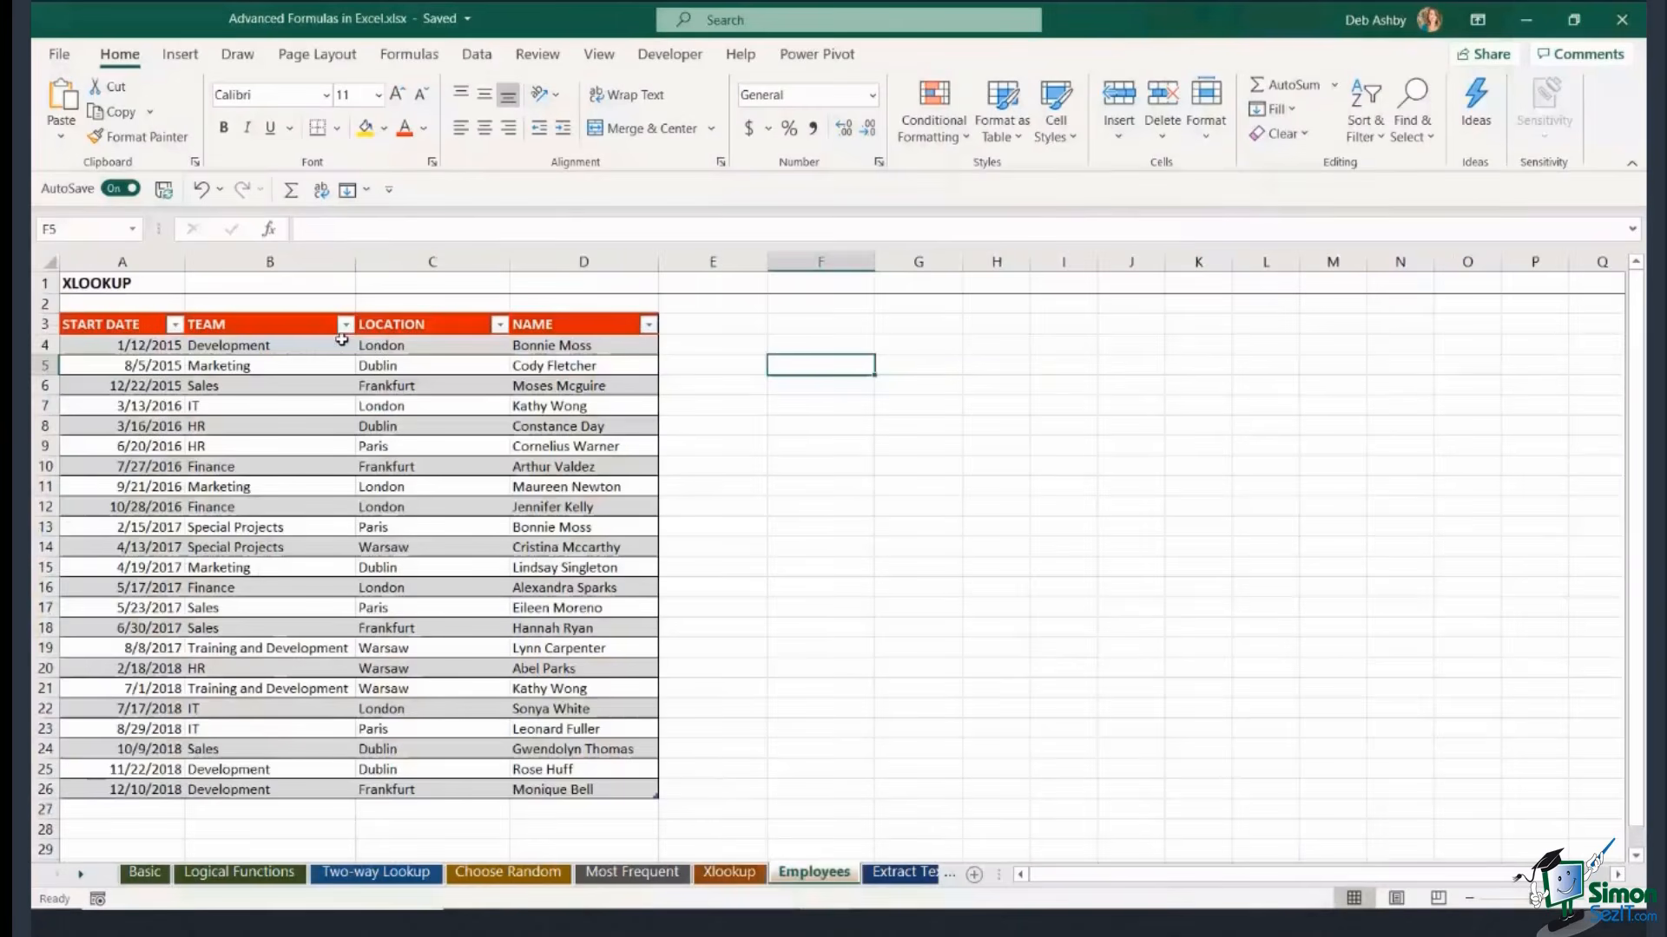
# Compare the two records of the same employee in rows 4 and 13 of the Employees sheet.
pyautogui.click(590, 345)
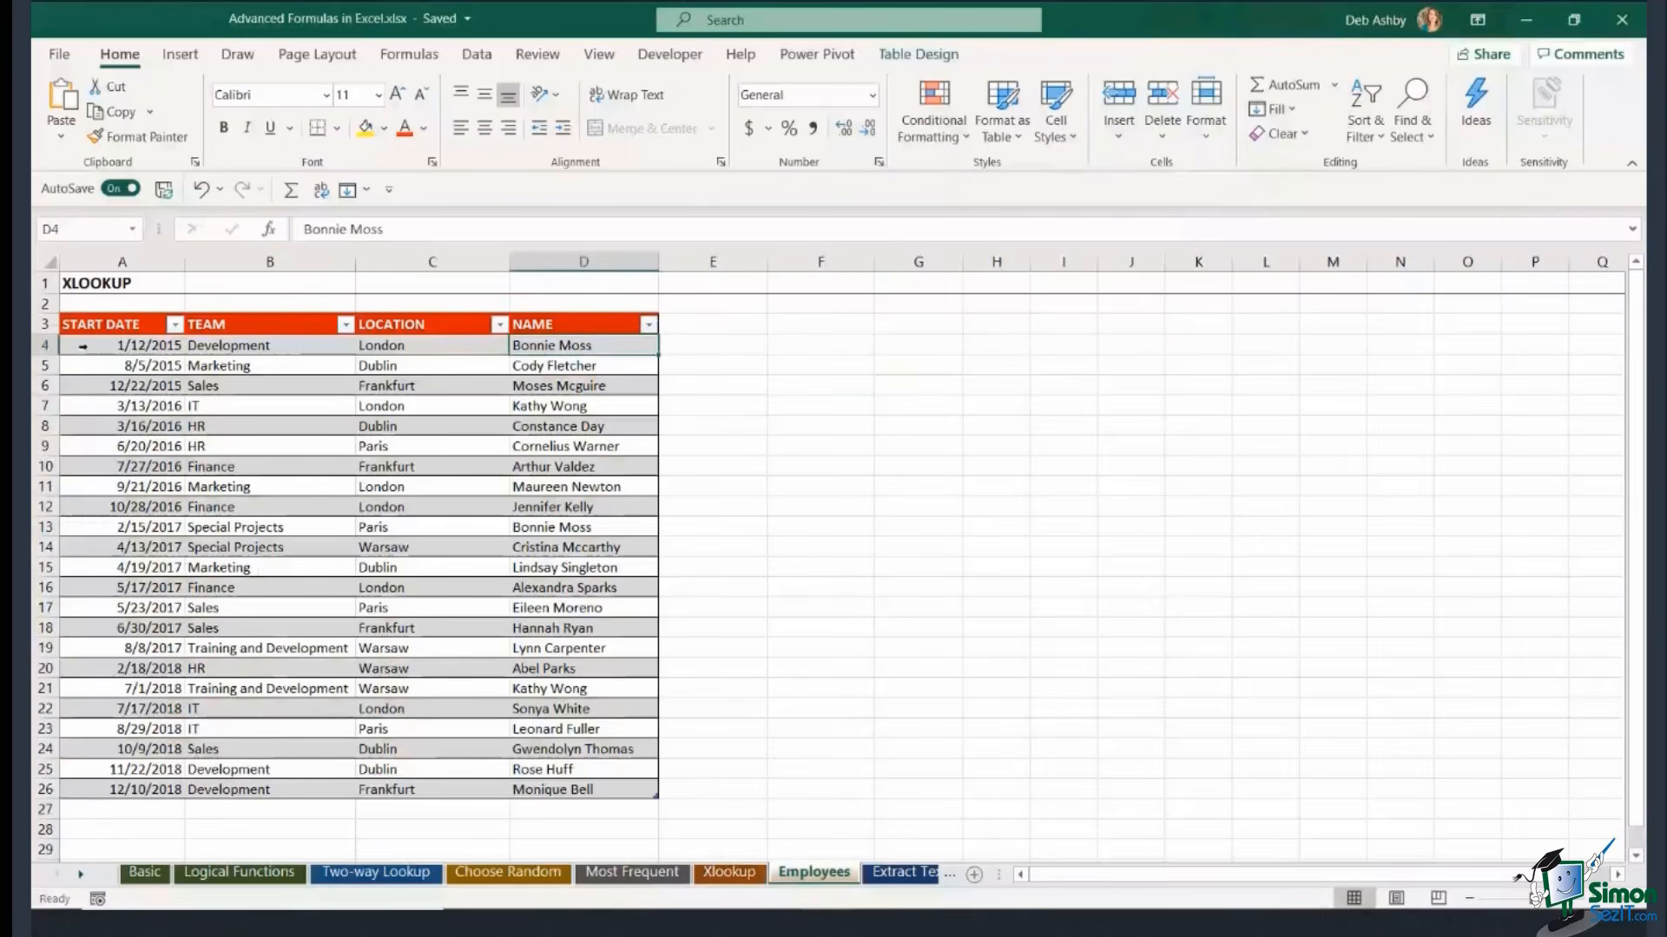
pyautogui.click(83, 345)
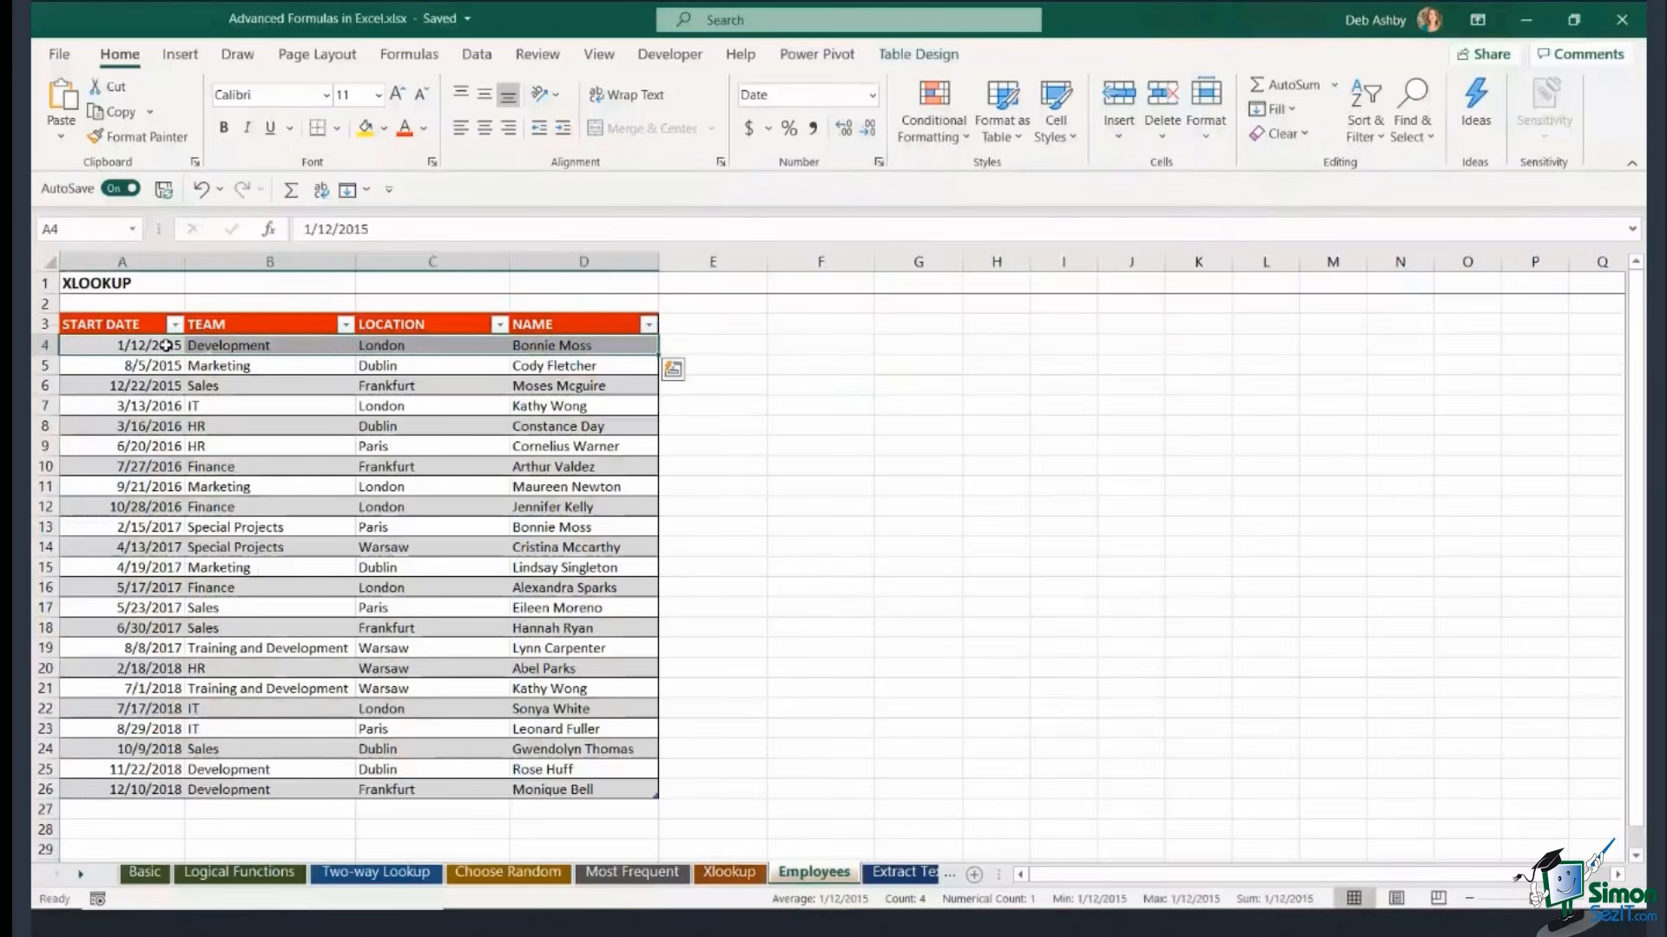
pyautogui.click(258, 346)
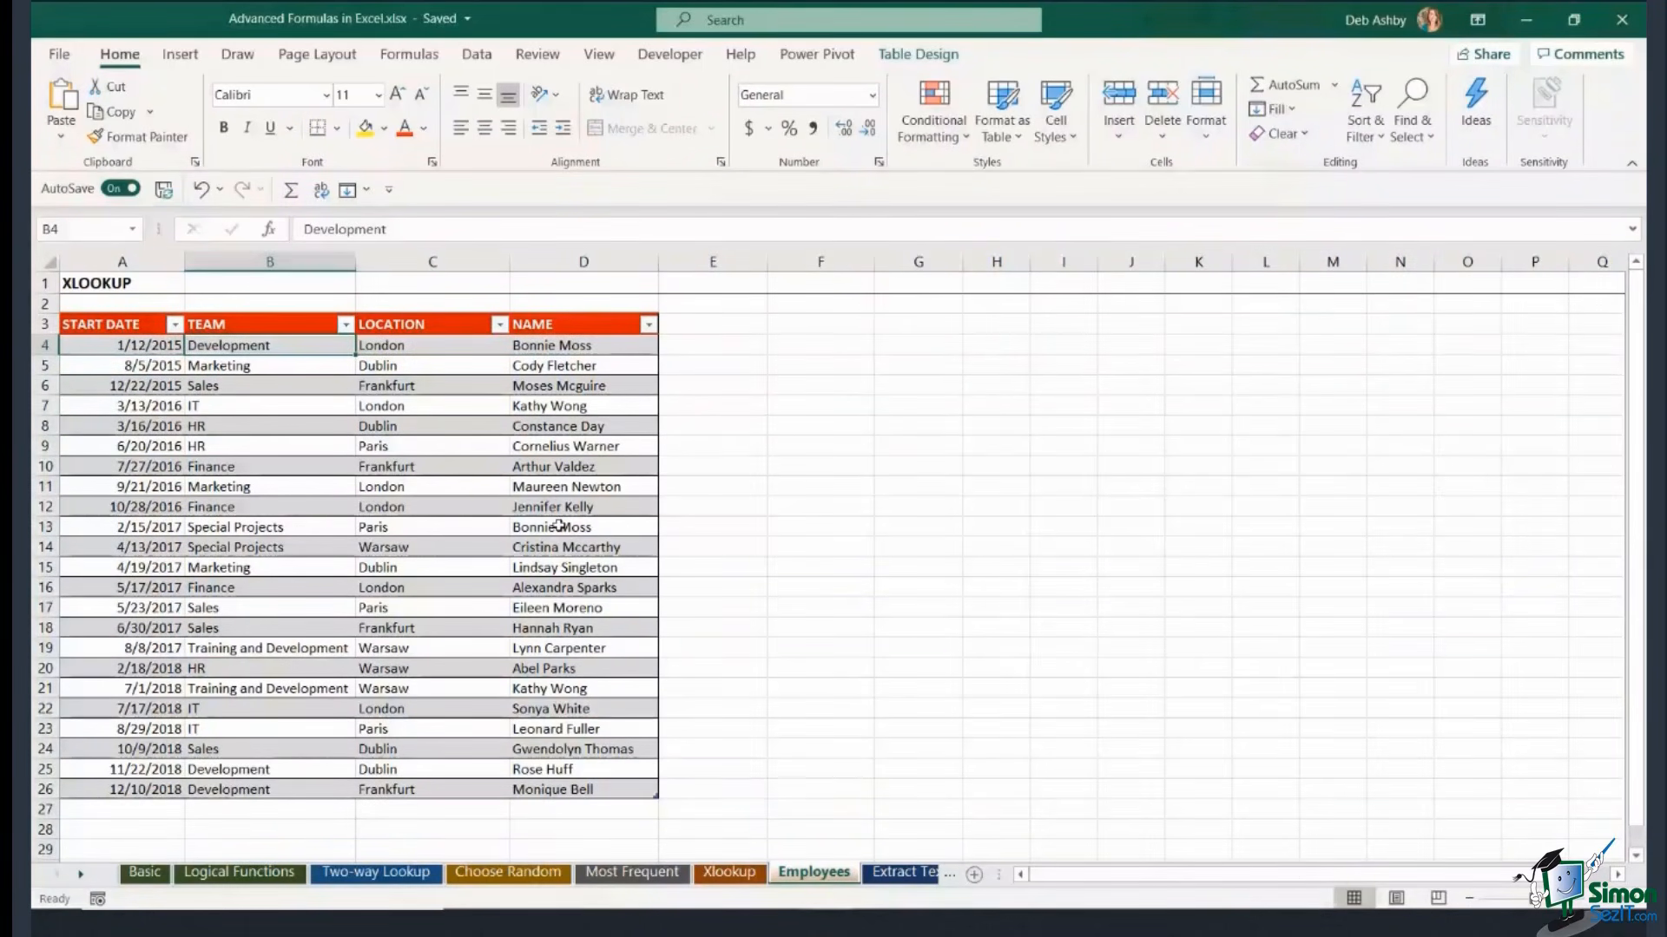
pyautogui.click(559, 526)
pyautogui.click(65, 526)
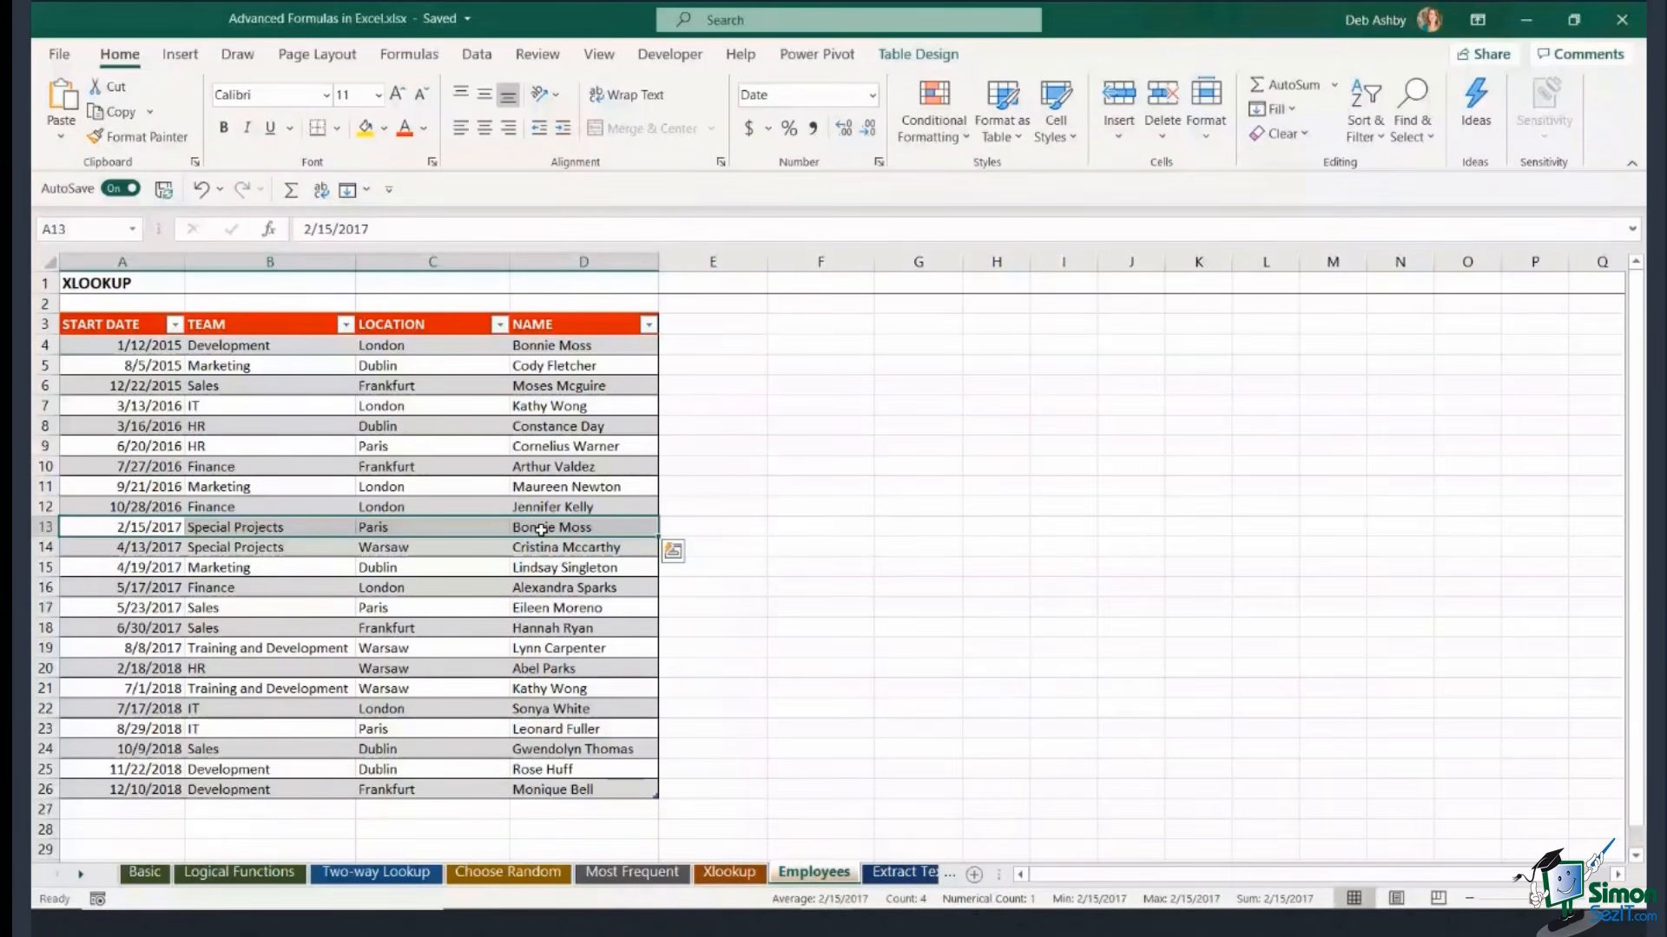
# On the Xlookup sheet, start an XLOOKUP formula in E4 under CURRENT TEAM with A4 as the lookup value.
pyautogui.click(730, 874)
pyautogui.click(592, 366)
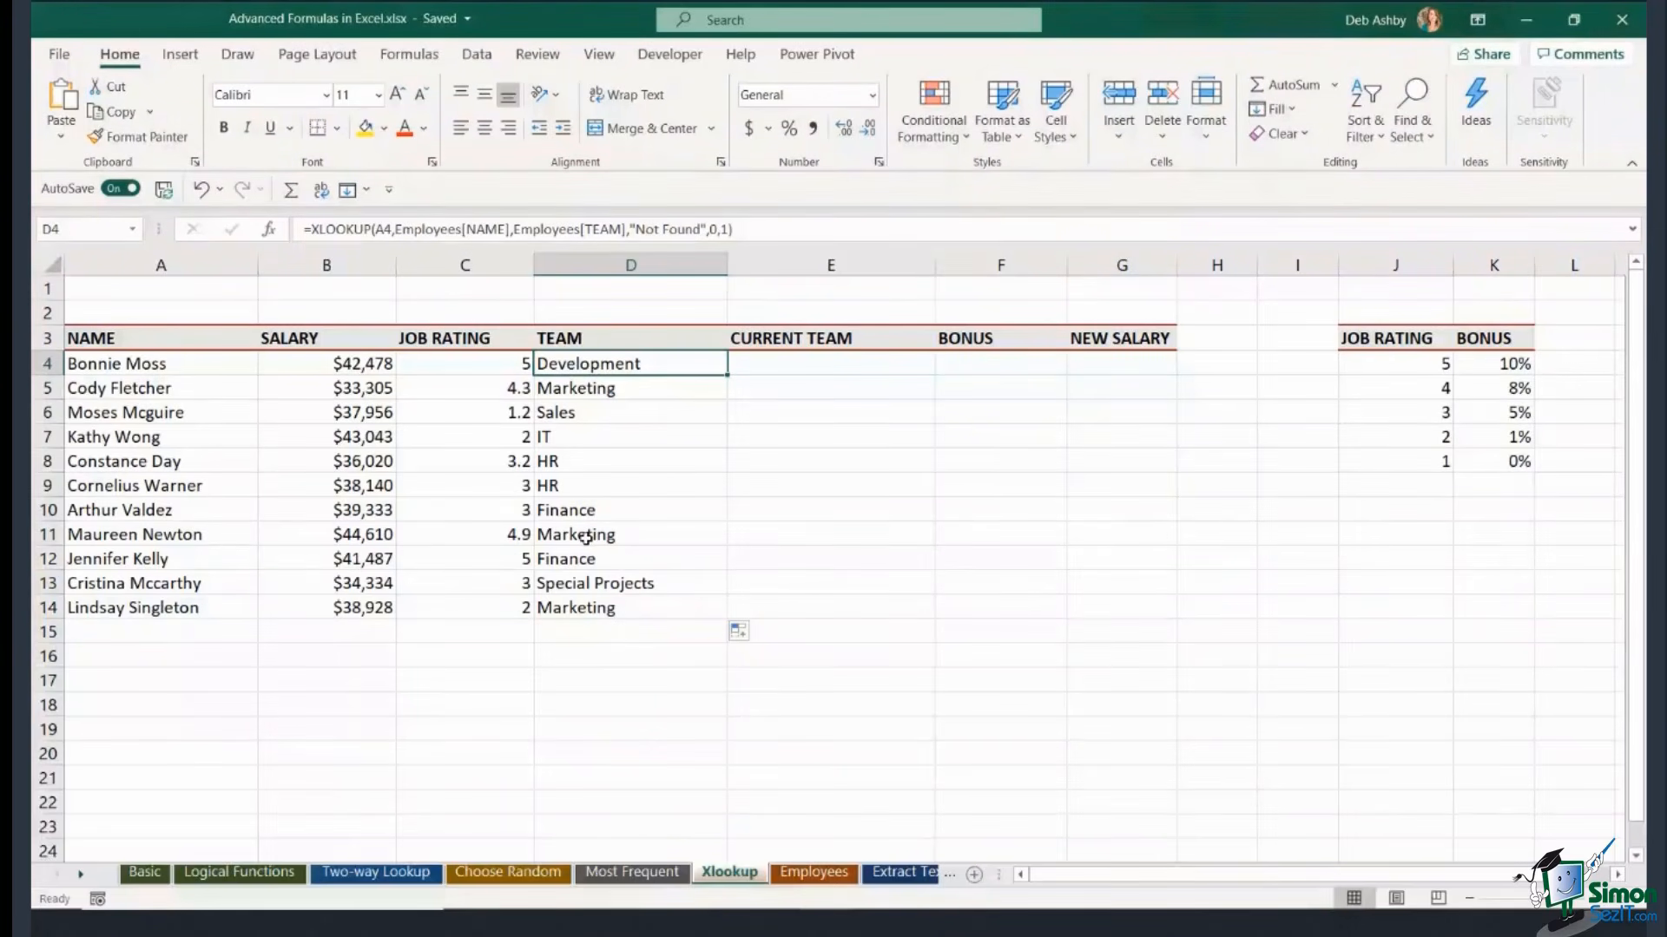
pyautogui.click(770, 366)
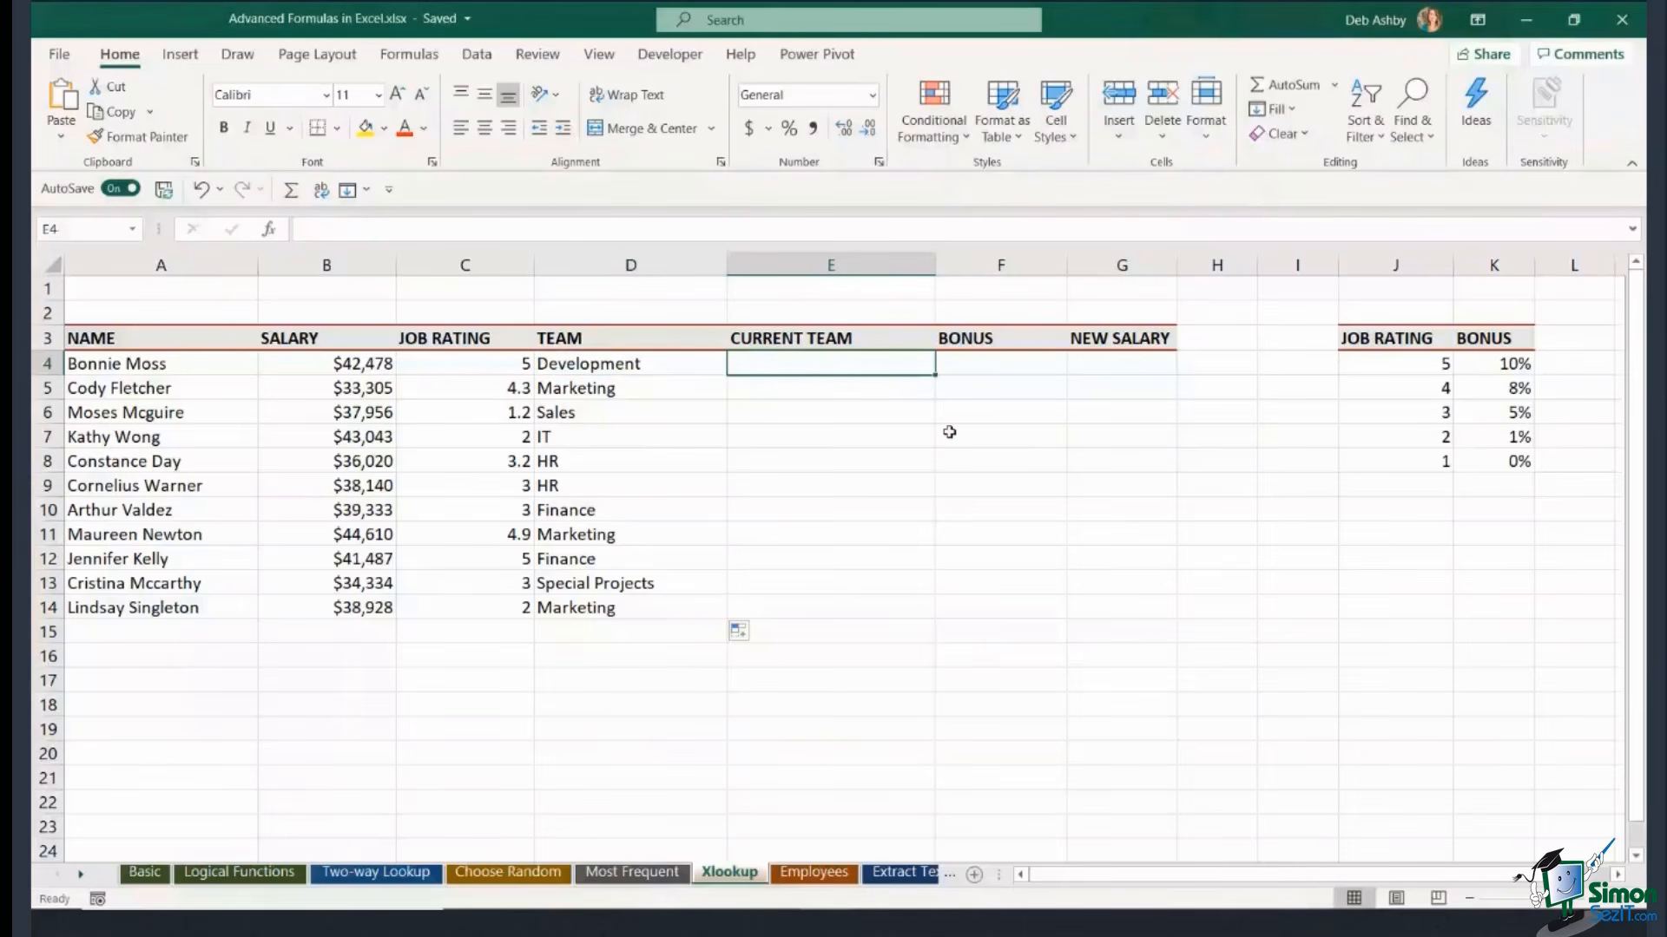
pyautogui.write('=')
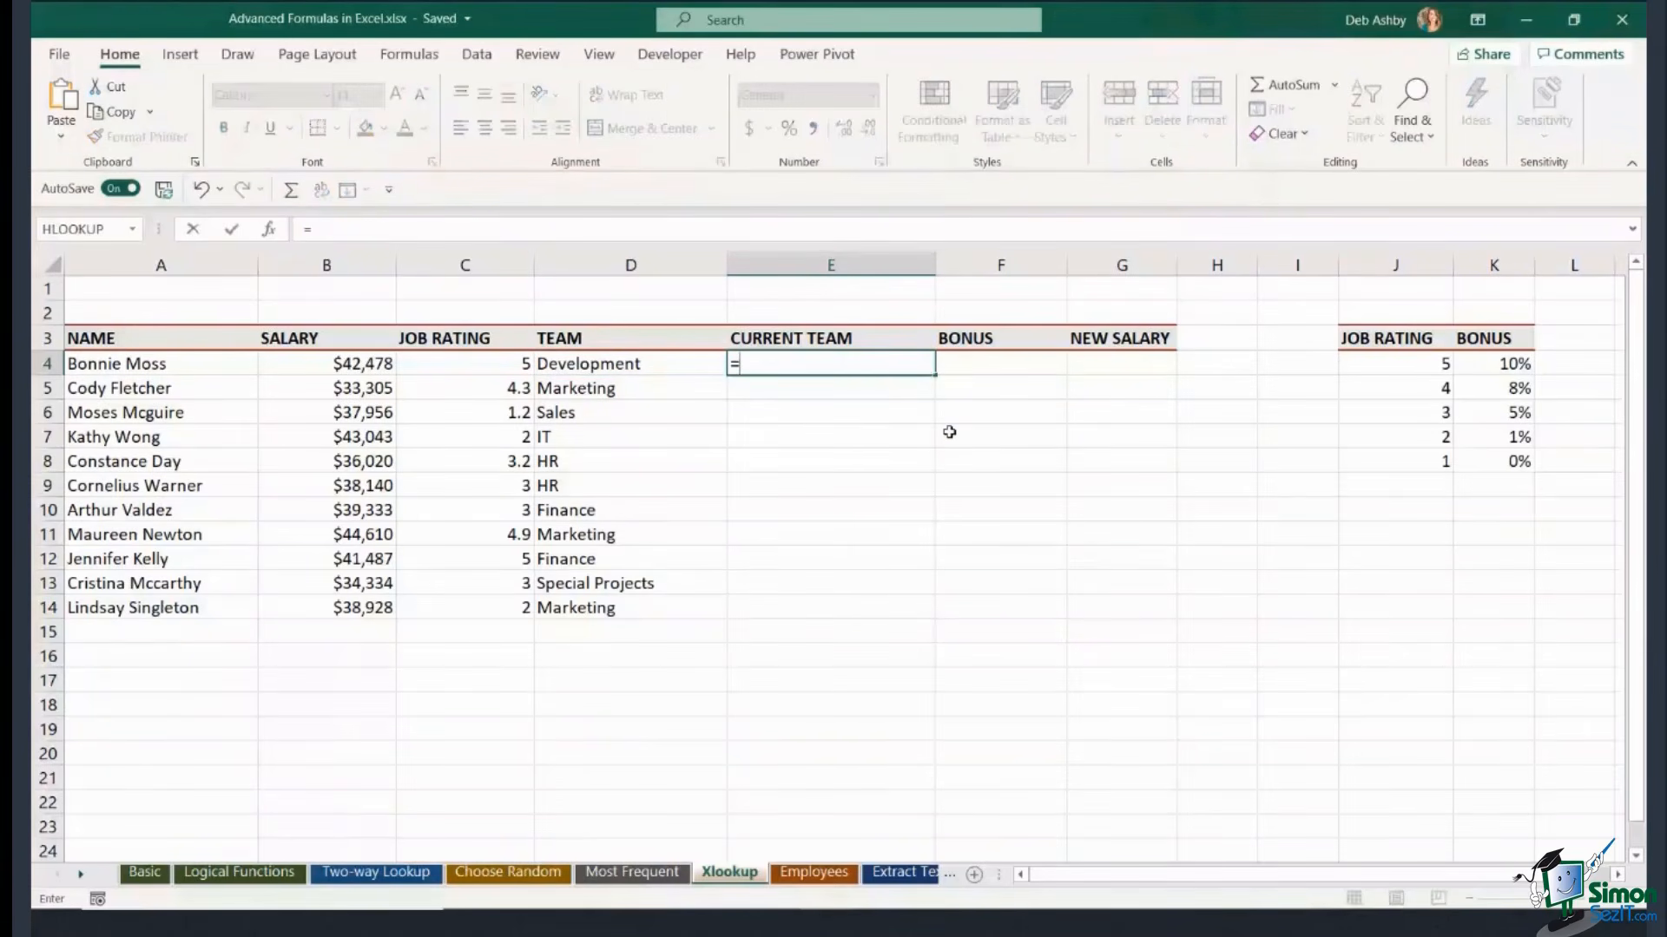
pyautogui.write('xlookup(')
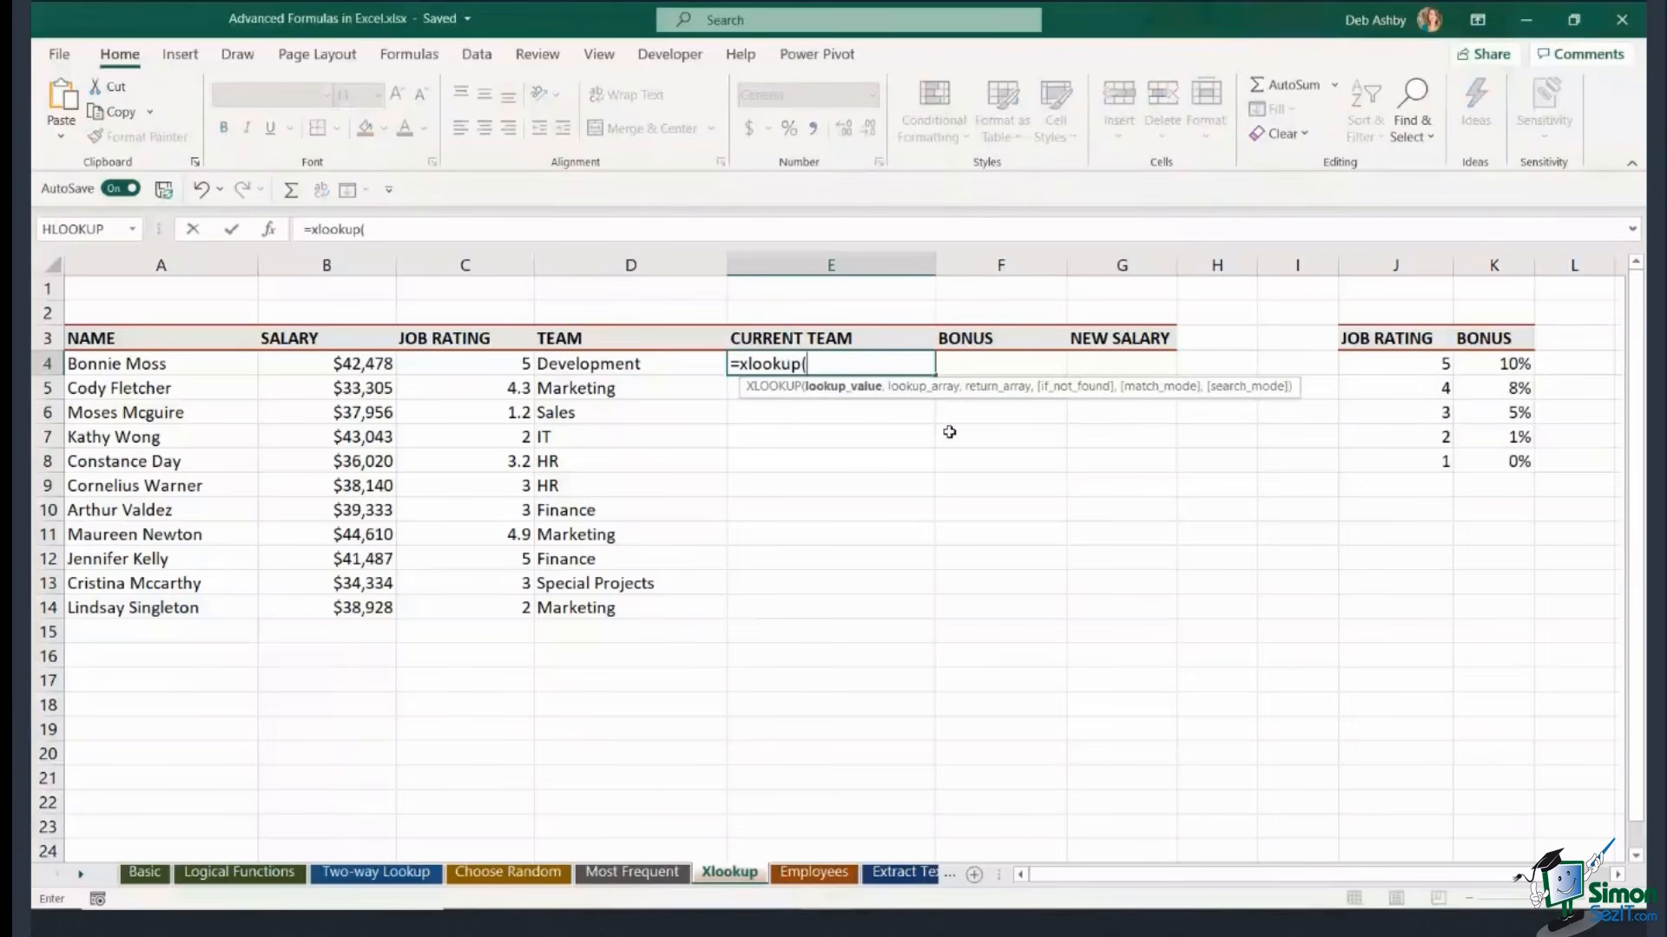
pyautogui.click(174, 371)
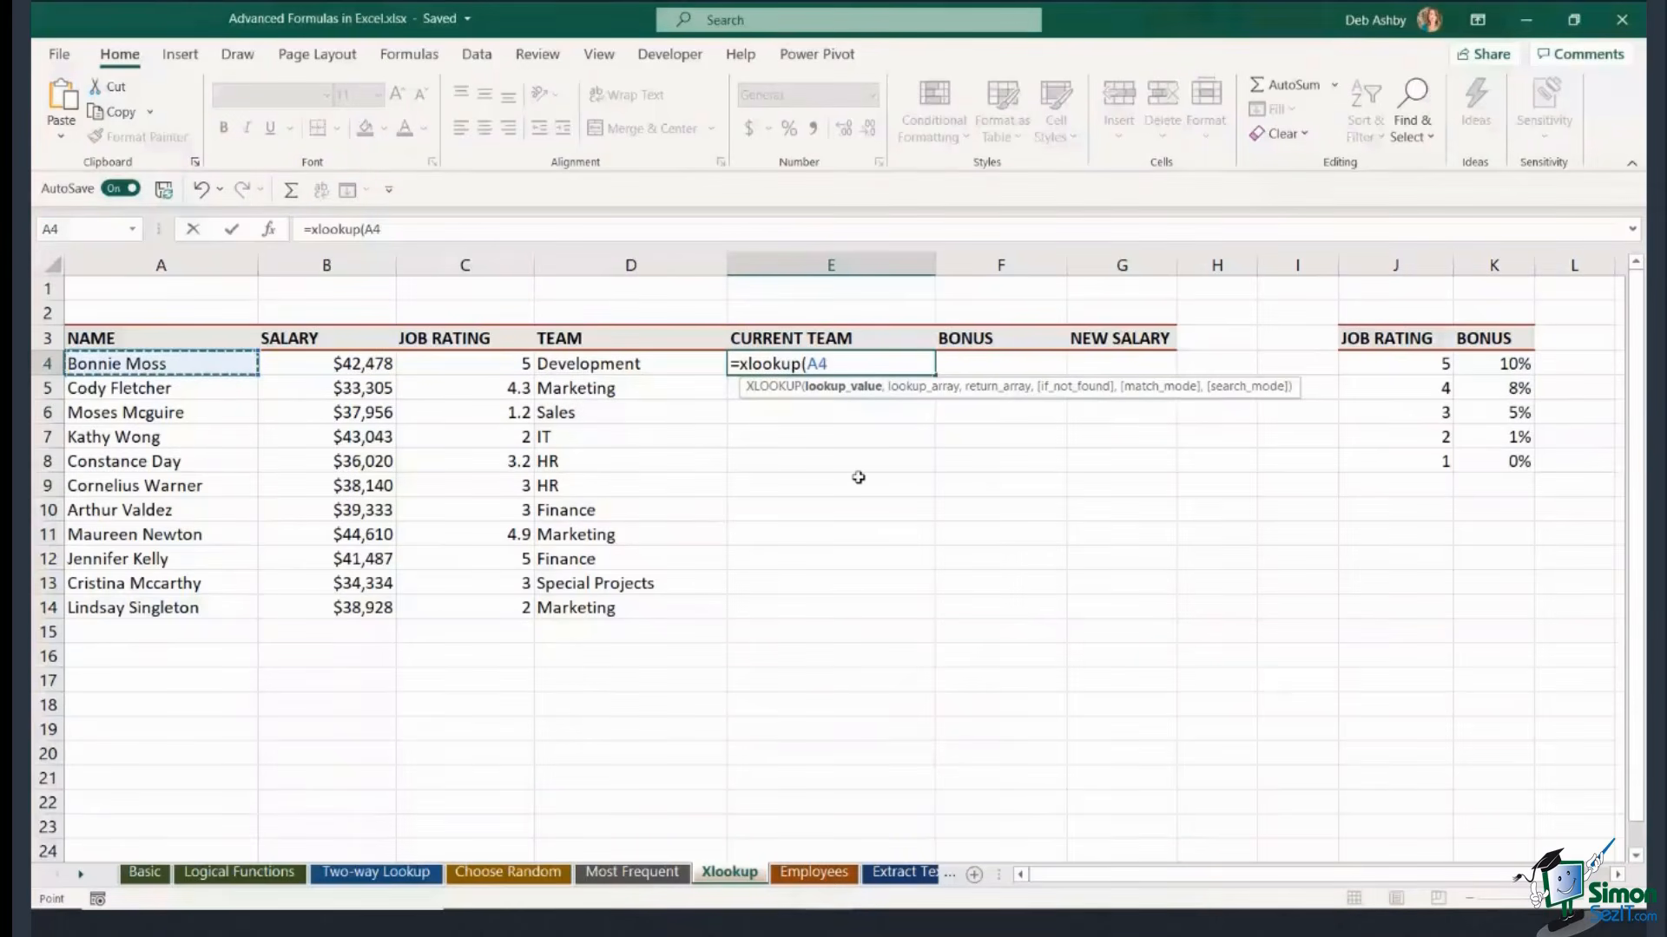
pyautogui.write(',')
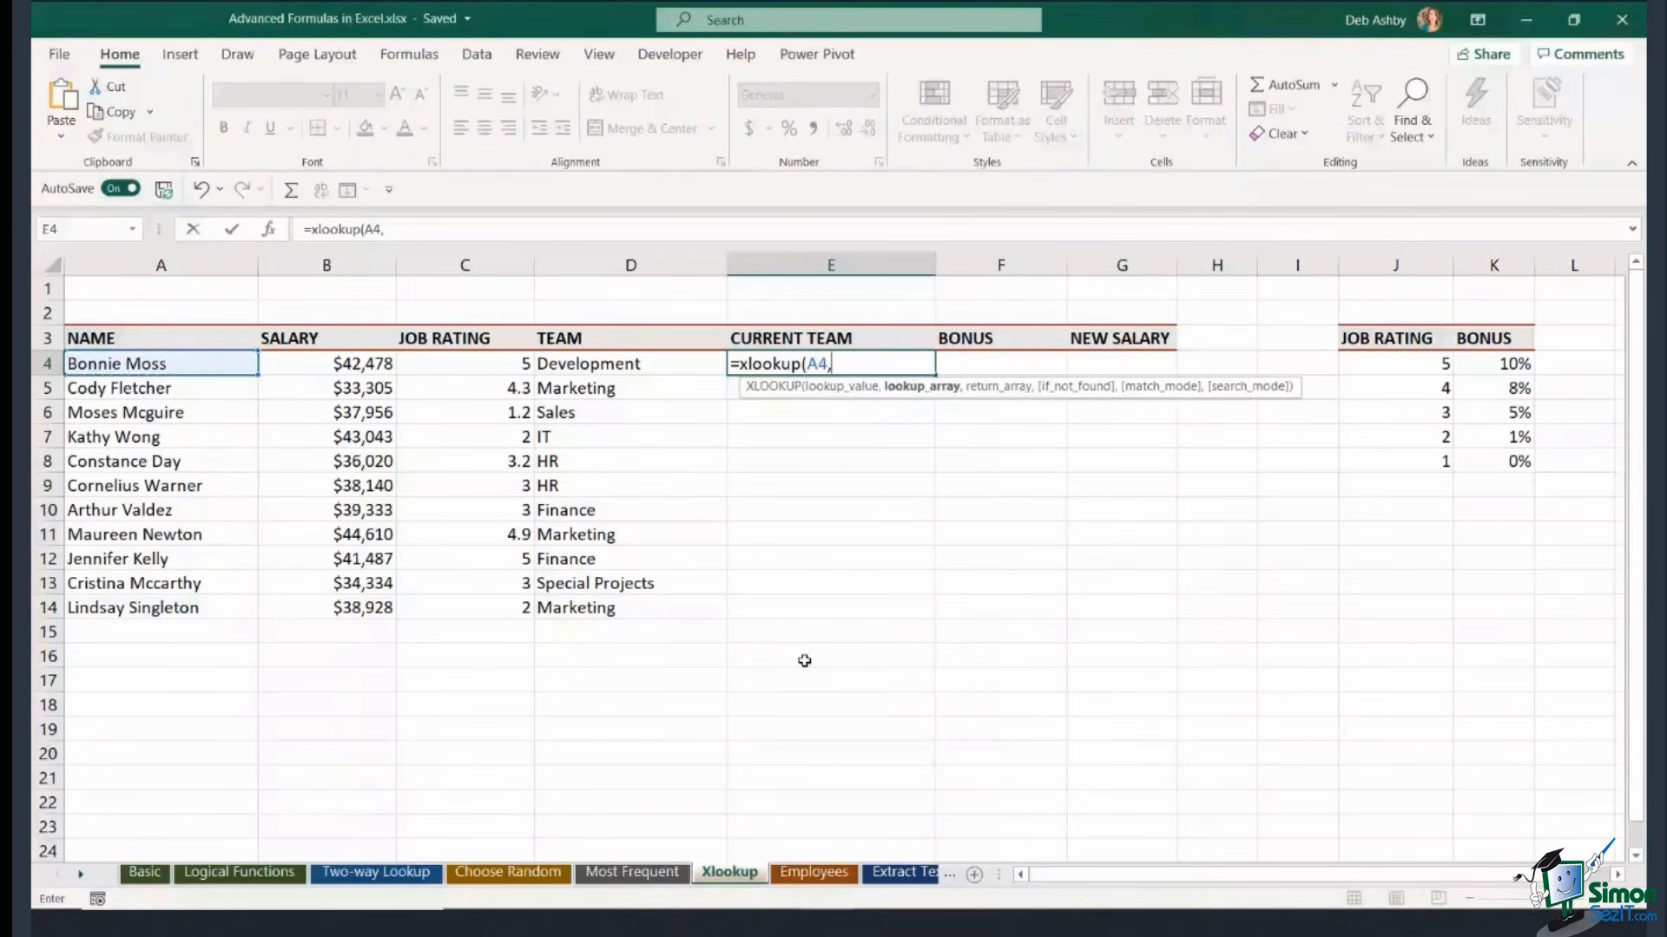
# Add Employees[NAME] as the lookup array and Employees[TEAM] as the return array of the XLOOKUP formula.
pyautogui.click(808, 875)
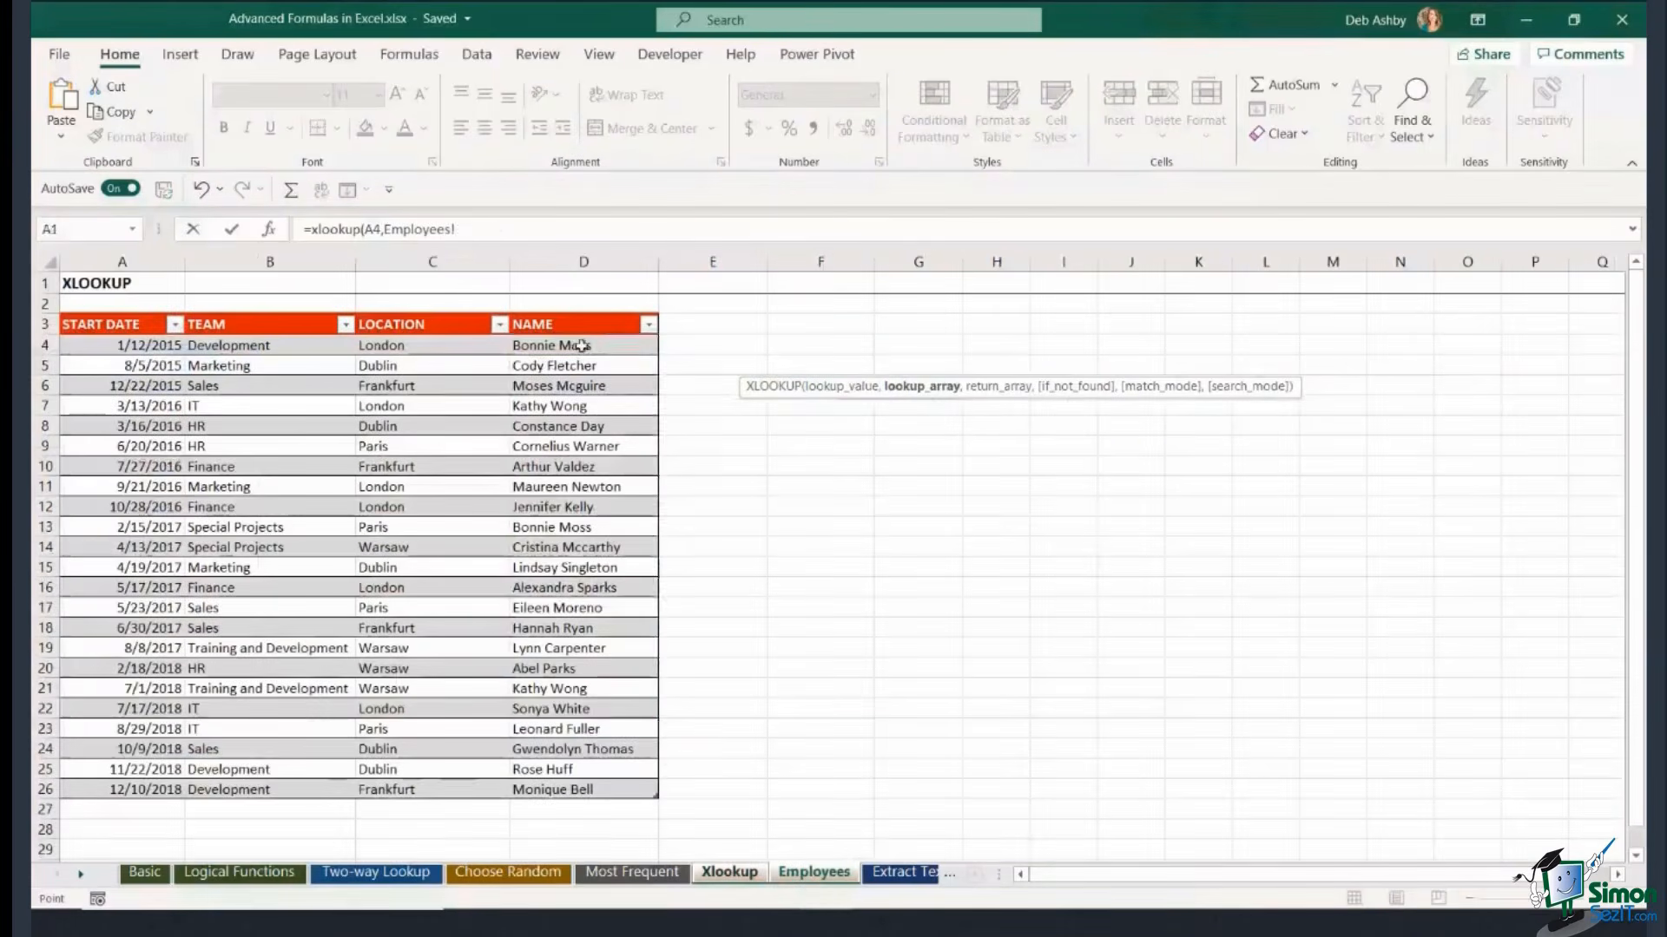
pyautogui.moveTo(564, 346); pyautogui.dragTo(585, 789)
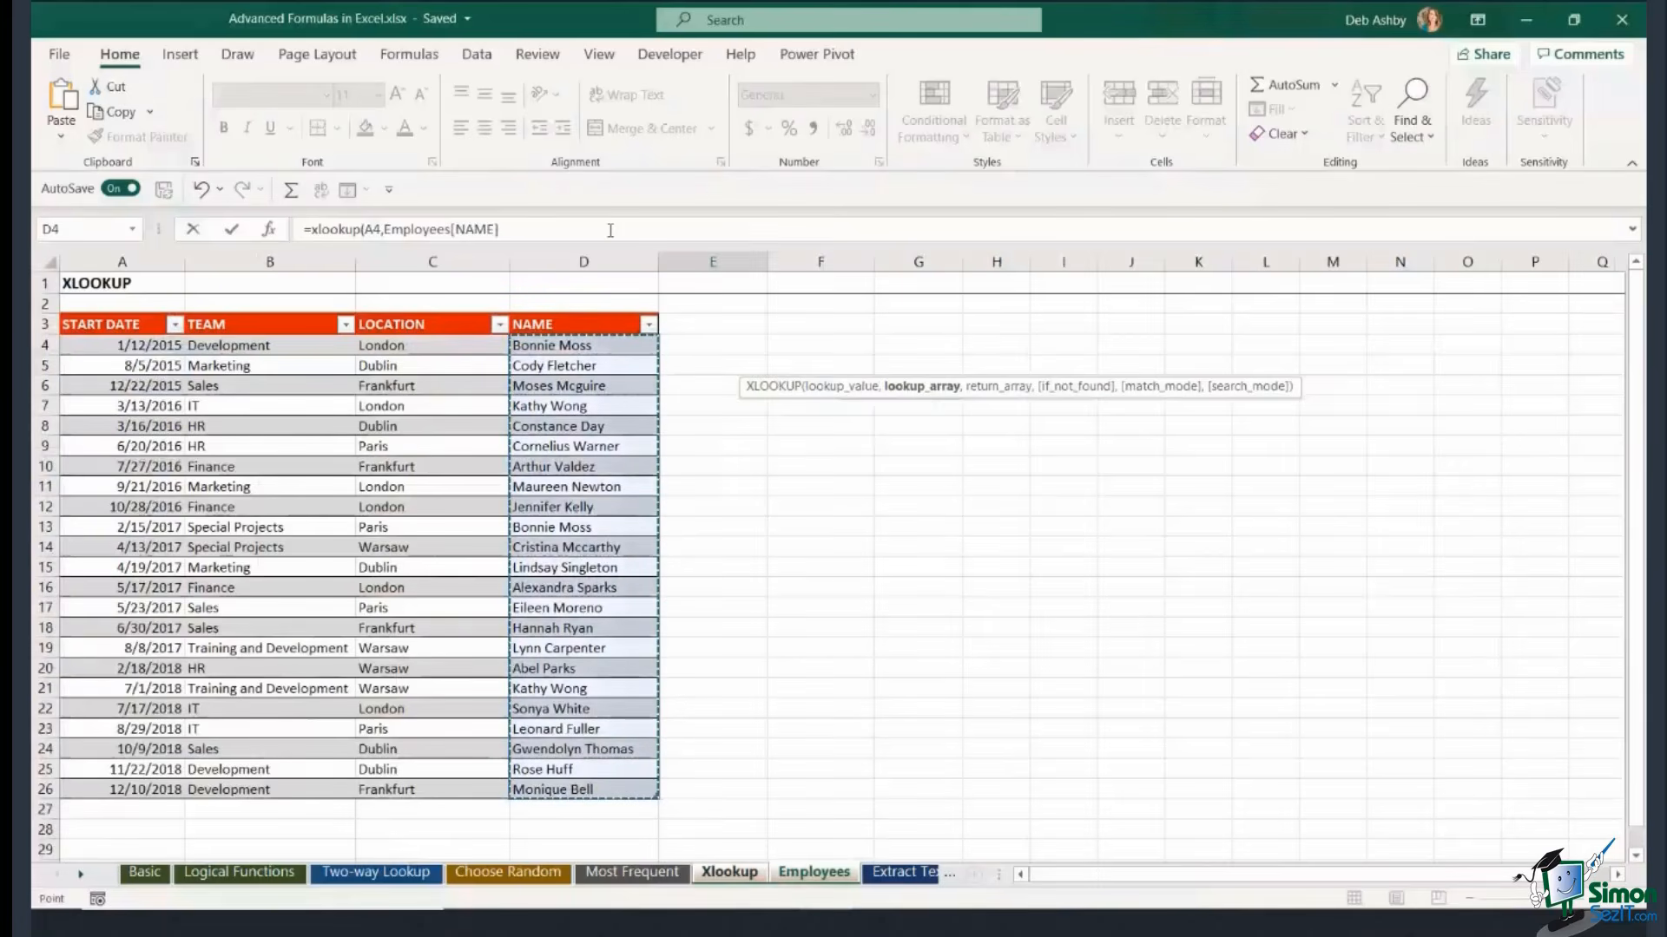
pyautogui.click(603, 234)
pyautogui.write(',')
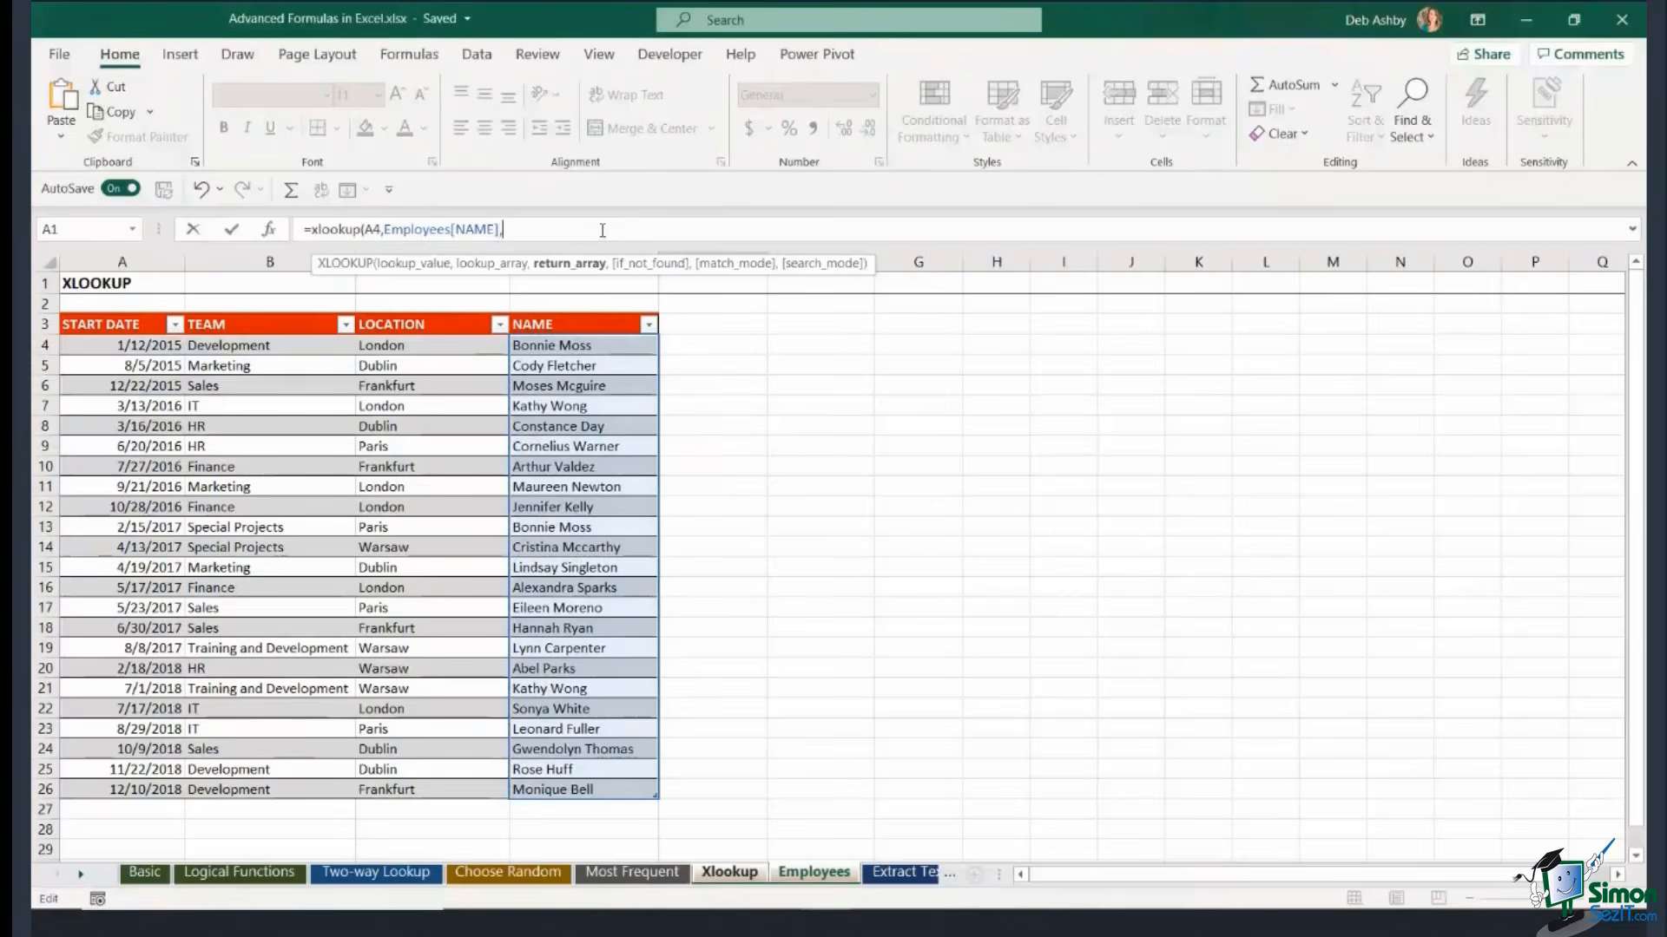
pyautogui.moveTo(230, 345); pyautogui.dragTo(270, 787)
pyautogui.write(',')
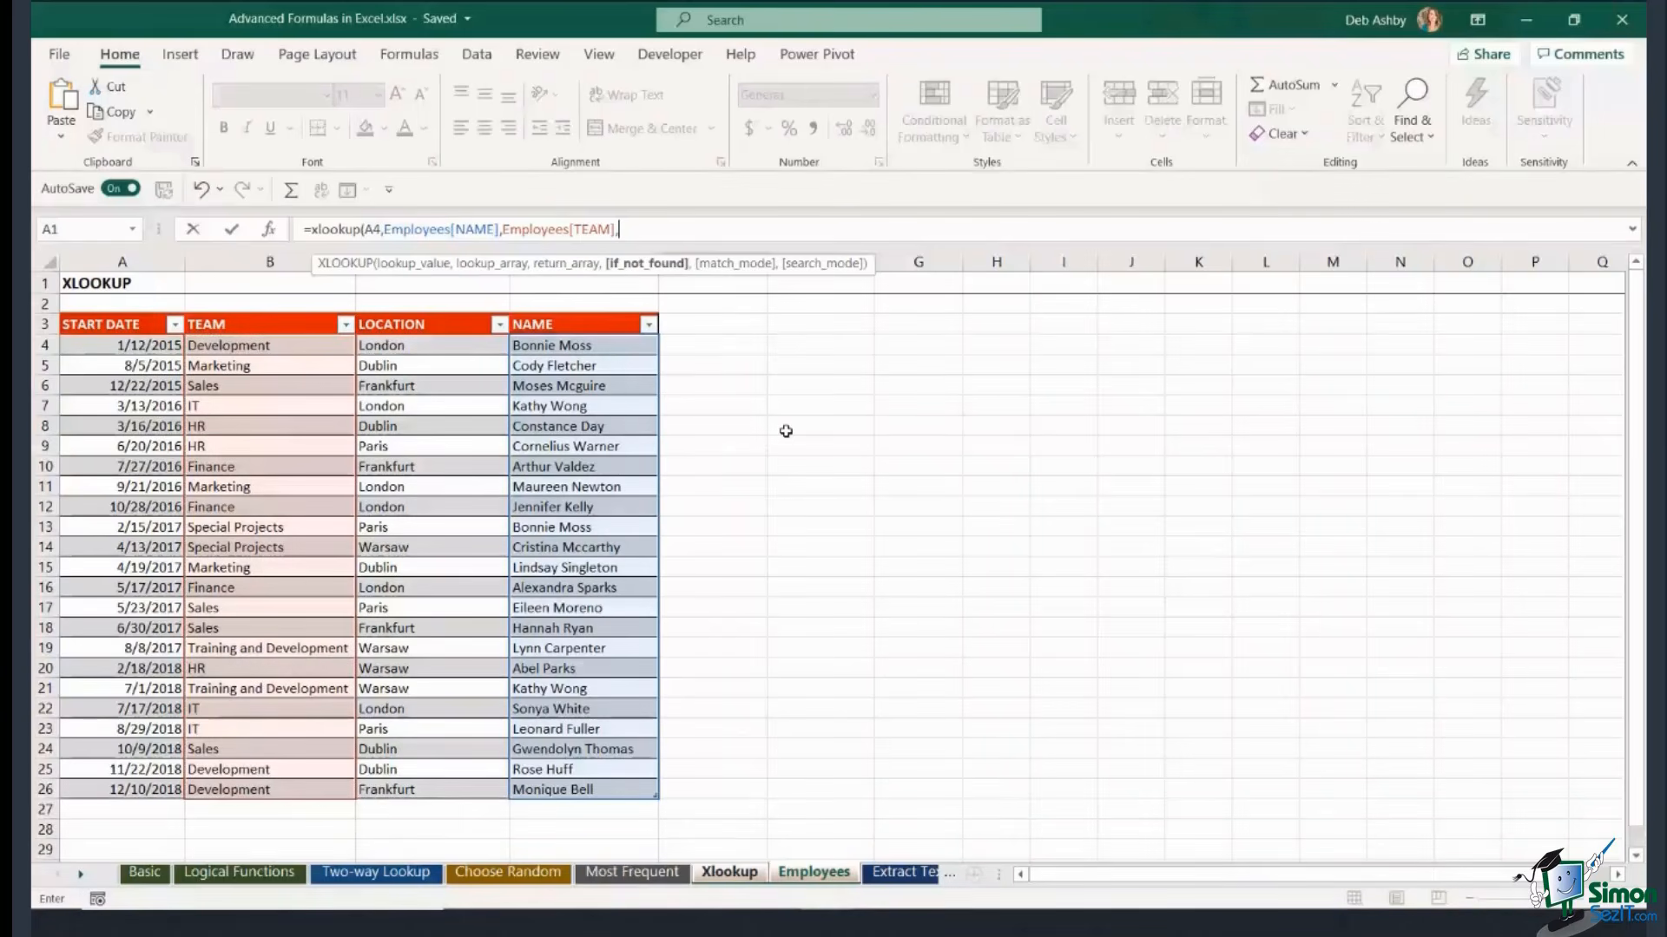
# Complete the formula with "" if not found, match mode 0 and search mode -1, and fill it down to E14.
pyautogui.write('"",')
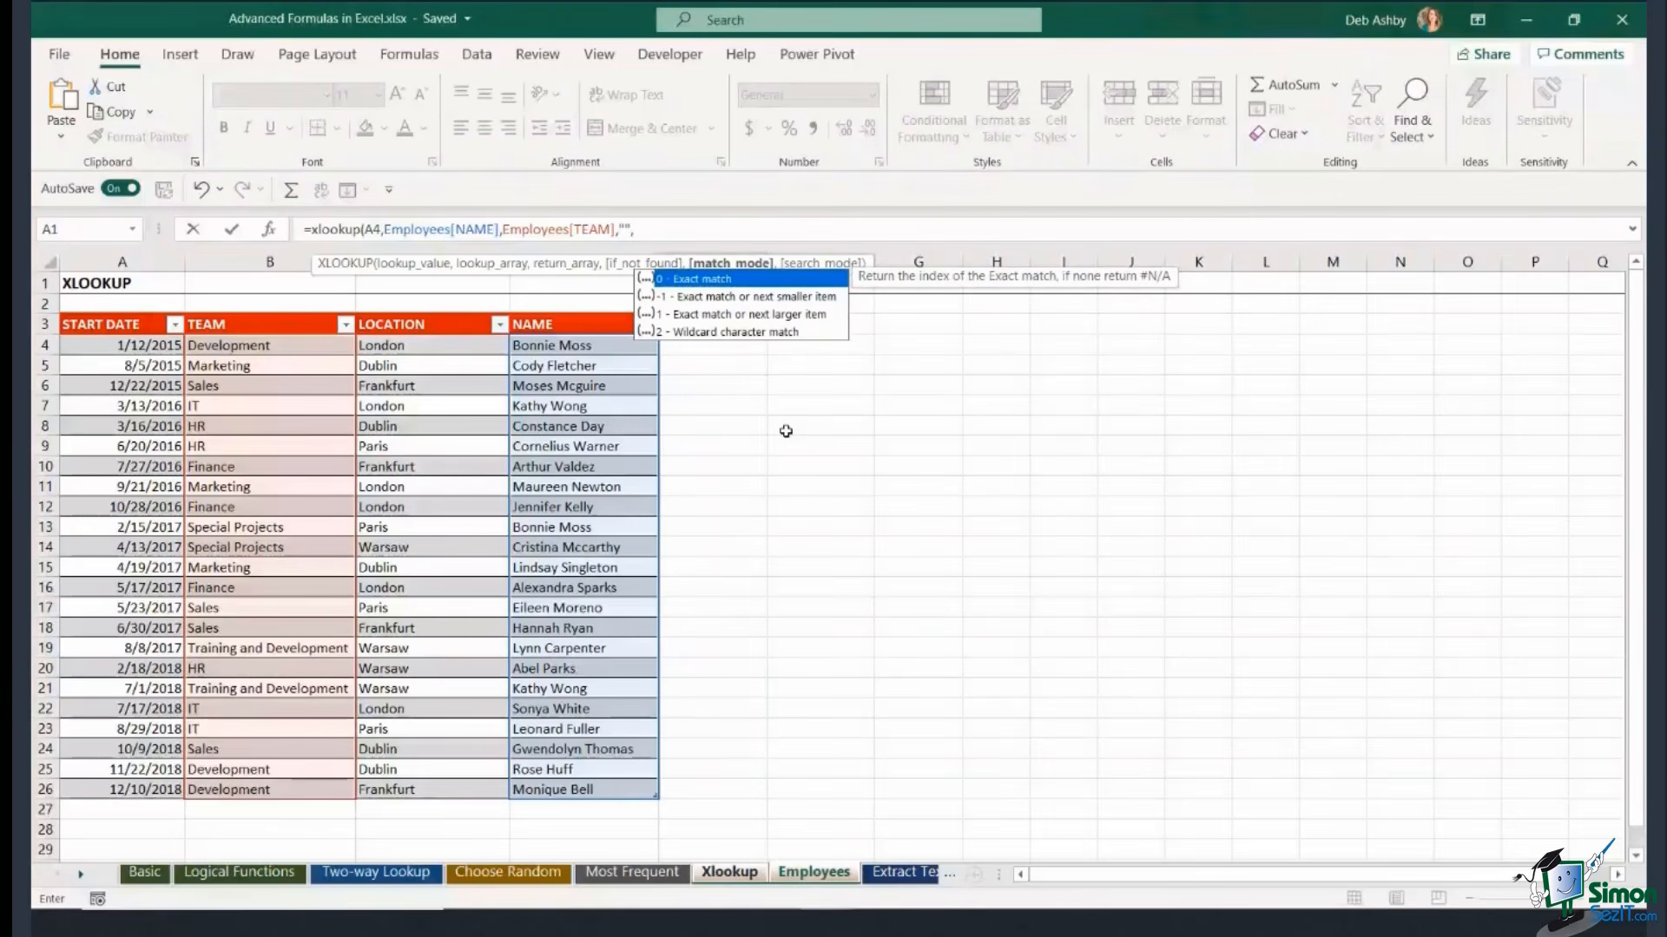
pyautogui.write('0,')
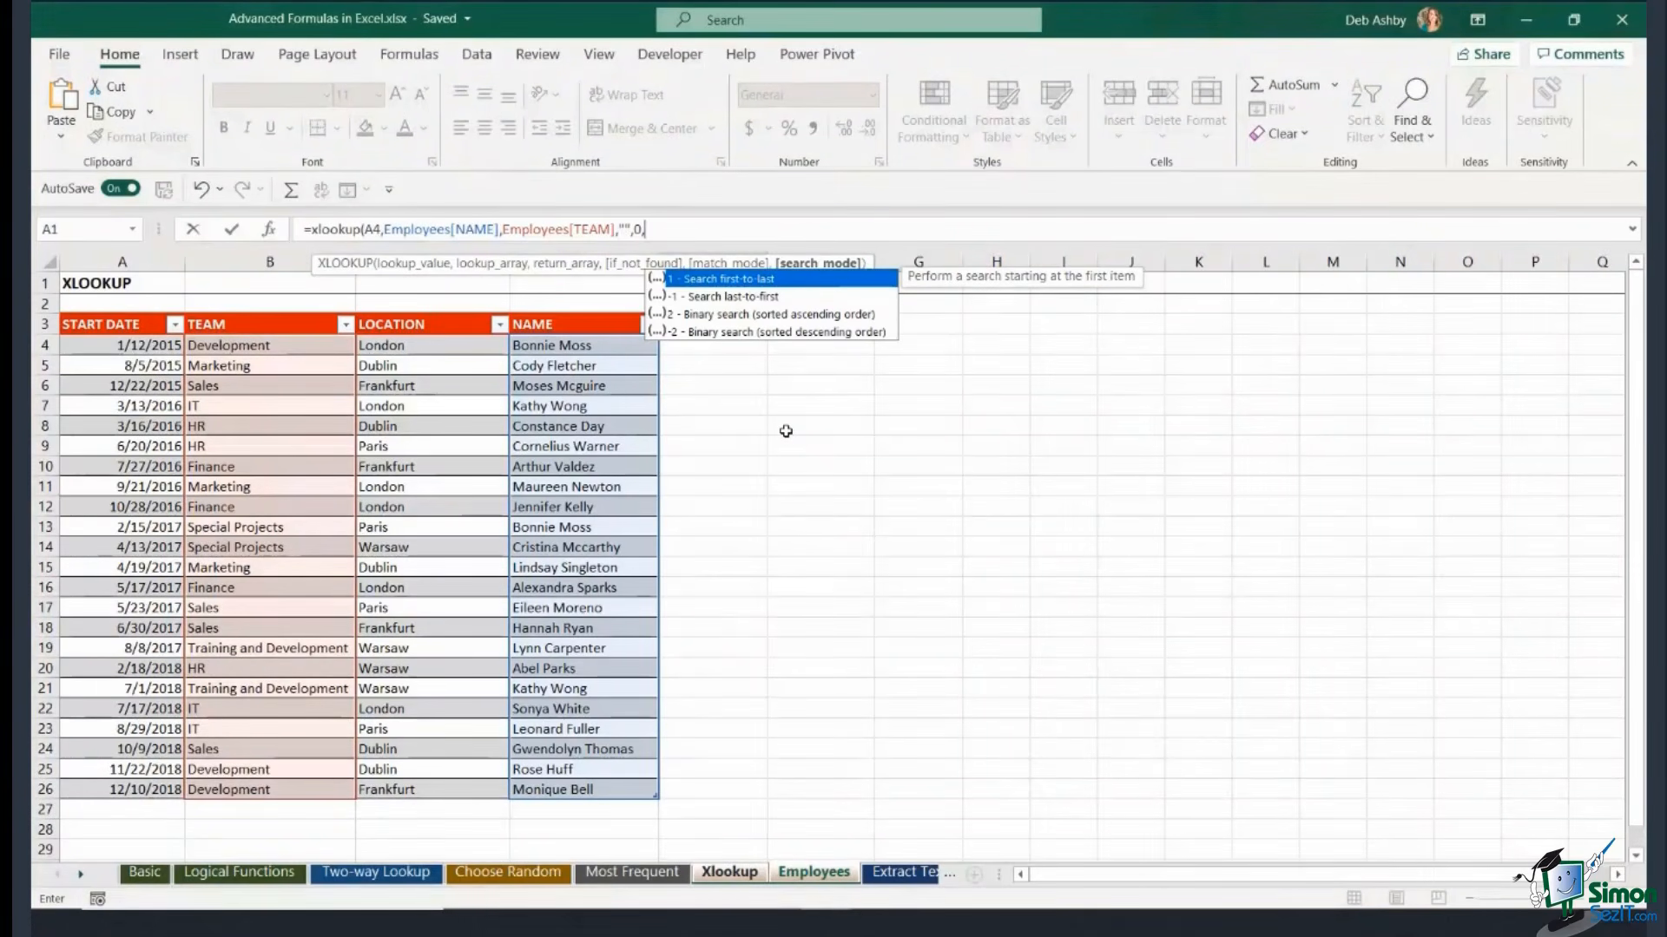
pyautogui.write('-1')
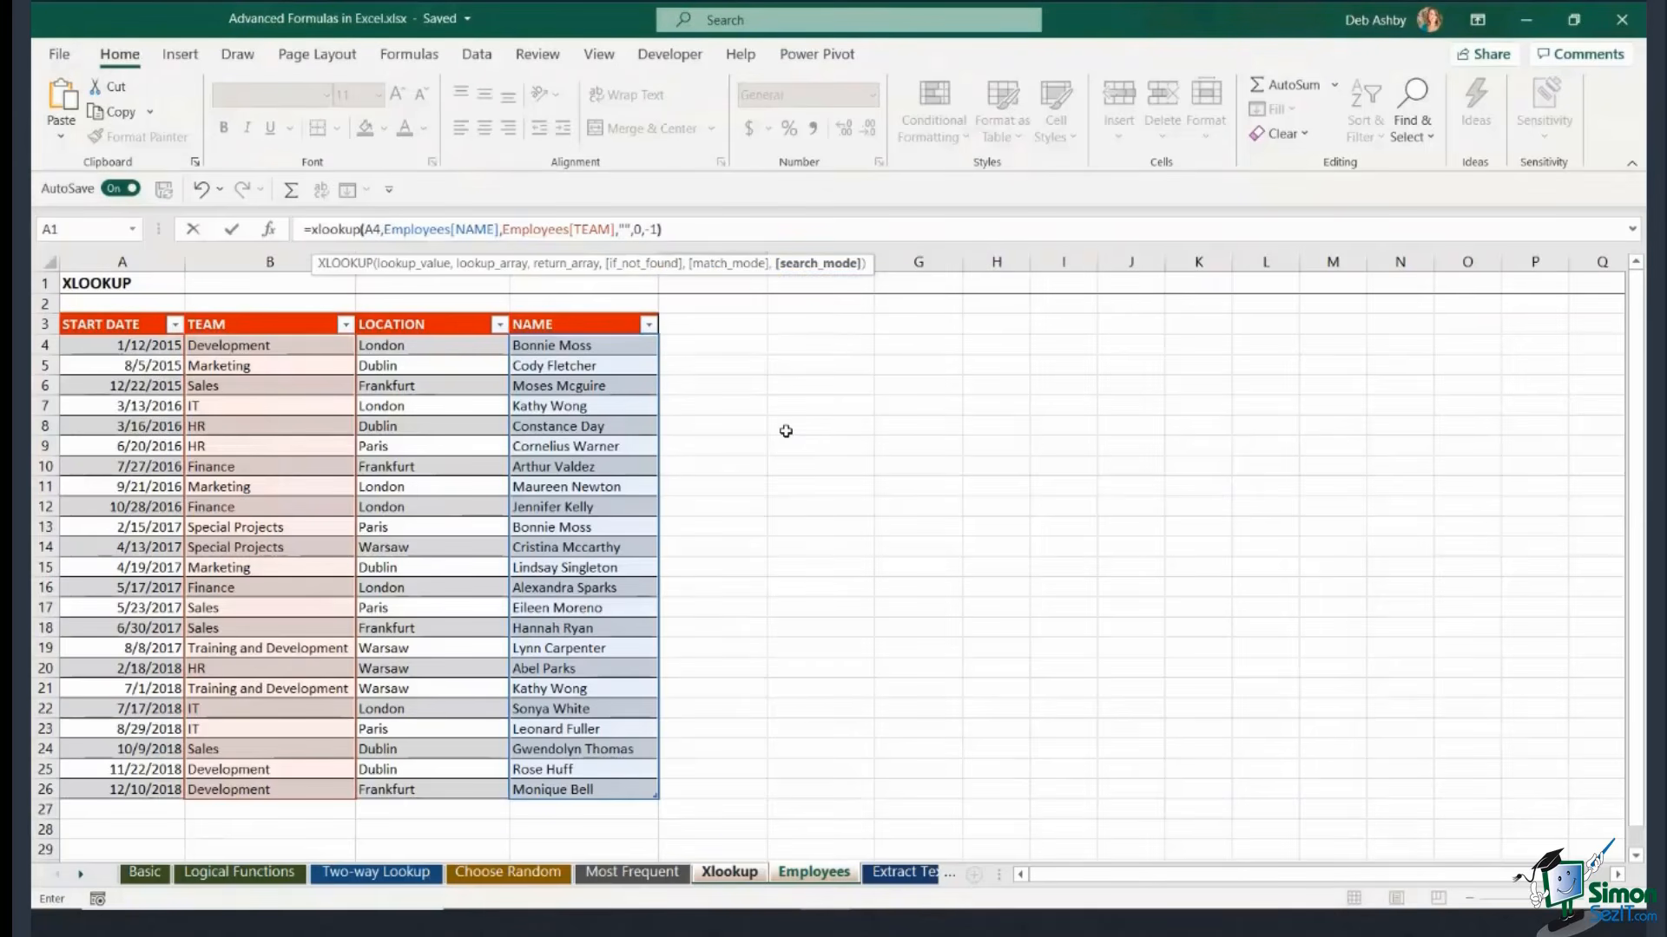
pyautogui.write(')')
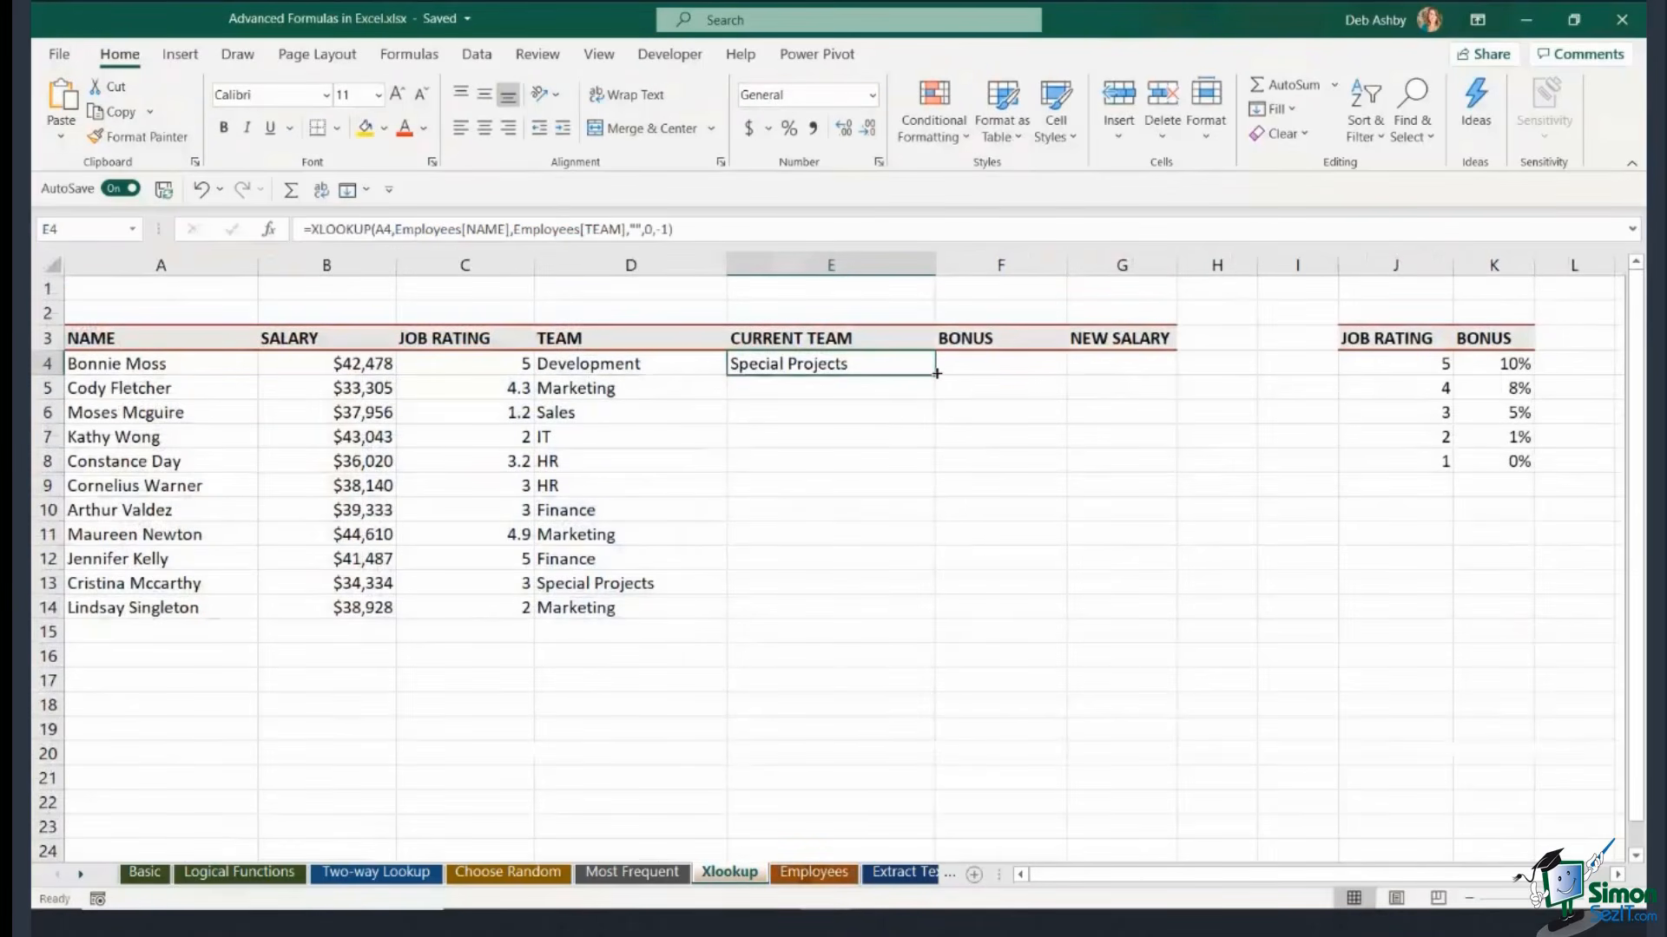
pyautogui.moveTo(935, 375); pyautogui.dragTo(944, 618)
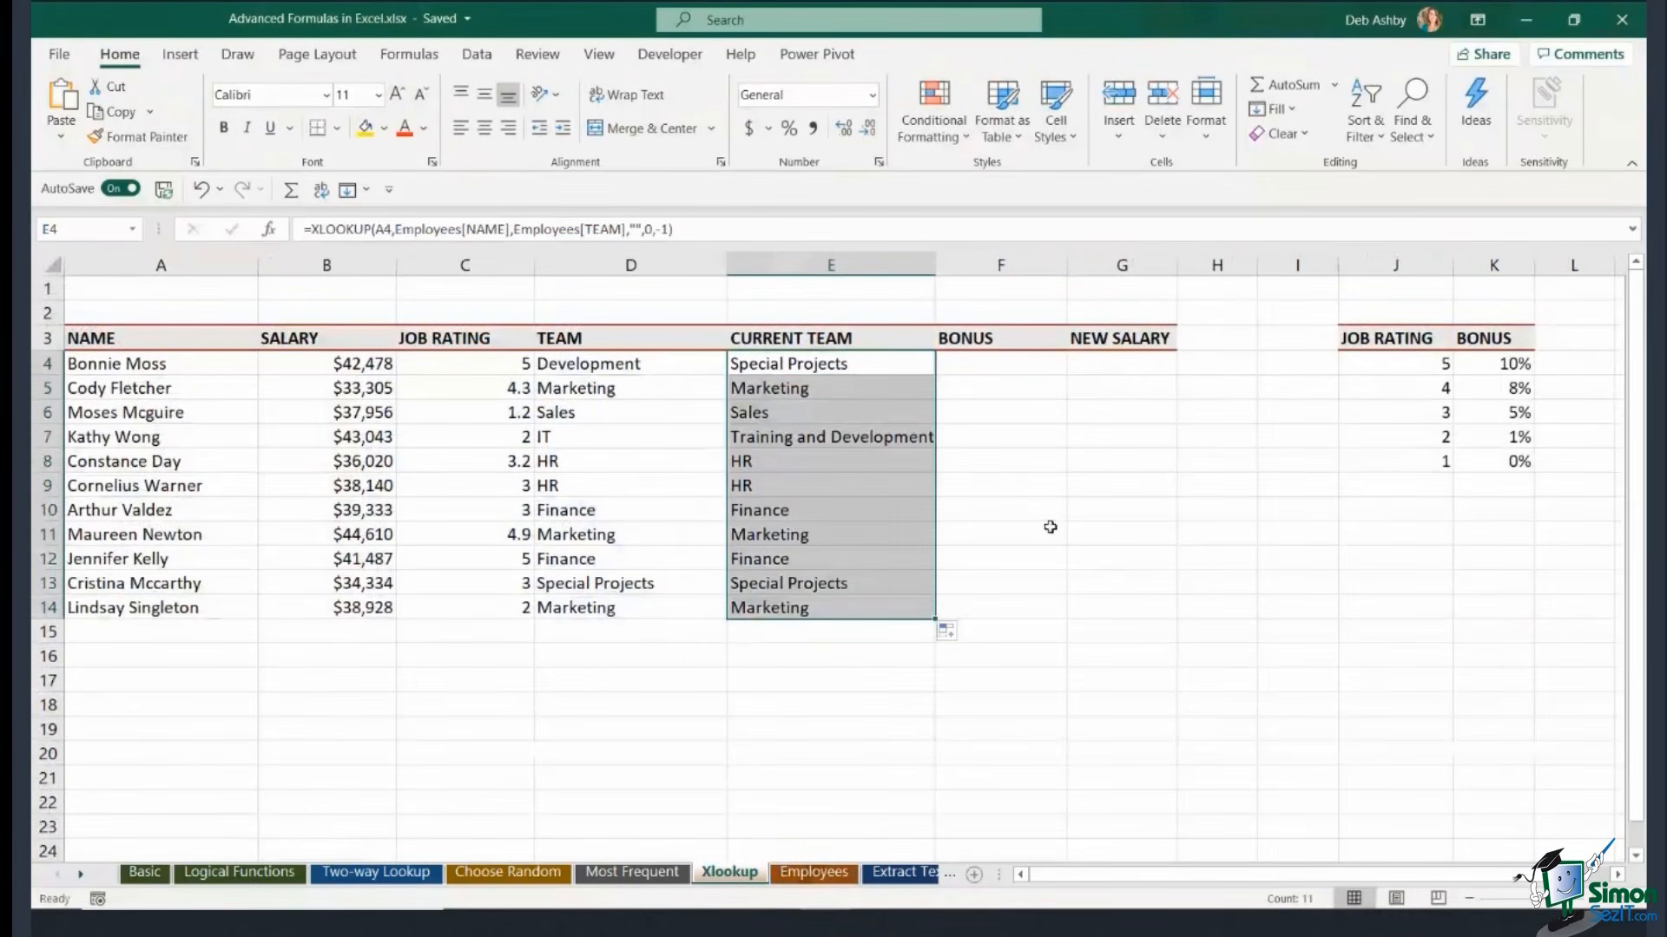
# Compare the TEAM and CURRENT TEAM entries of the employees in rows 5 to 7.
pyautogui.click(571, 385)
pyautogui.click(792, 388)
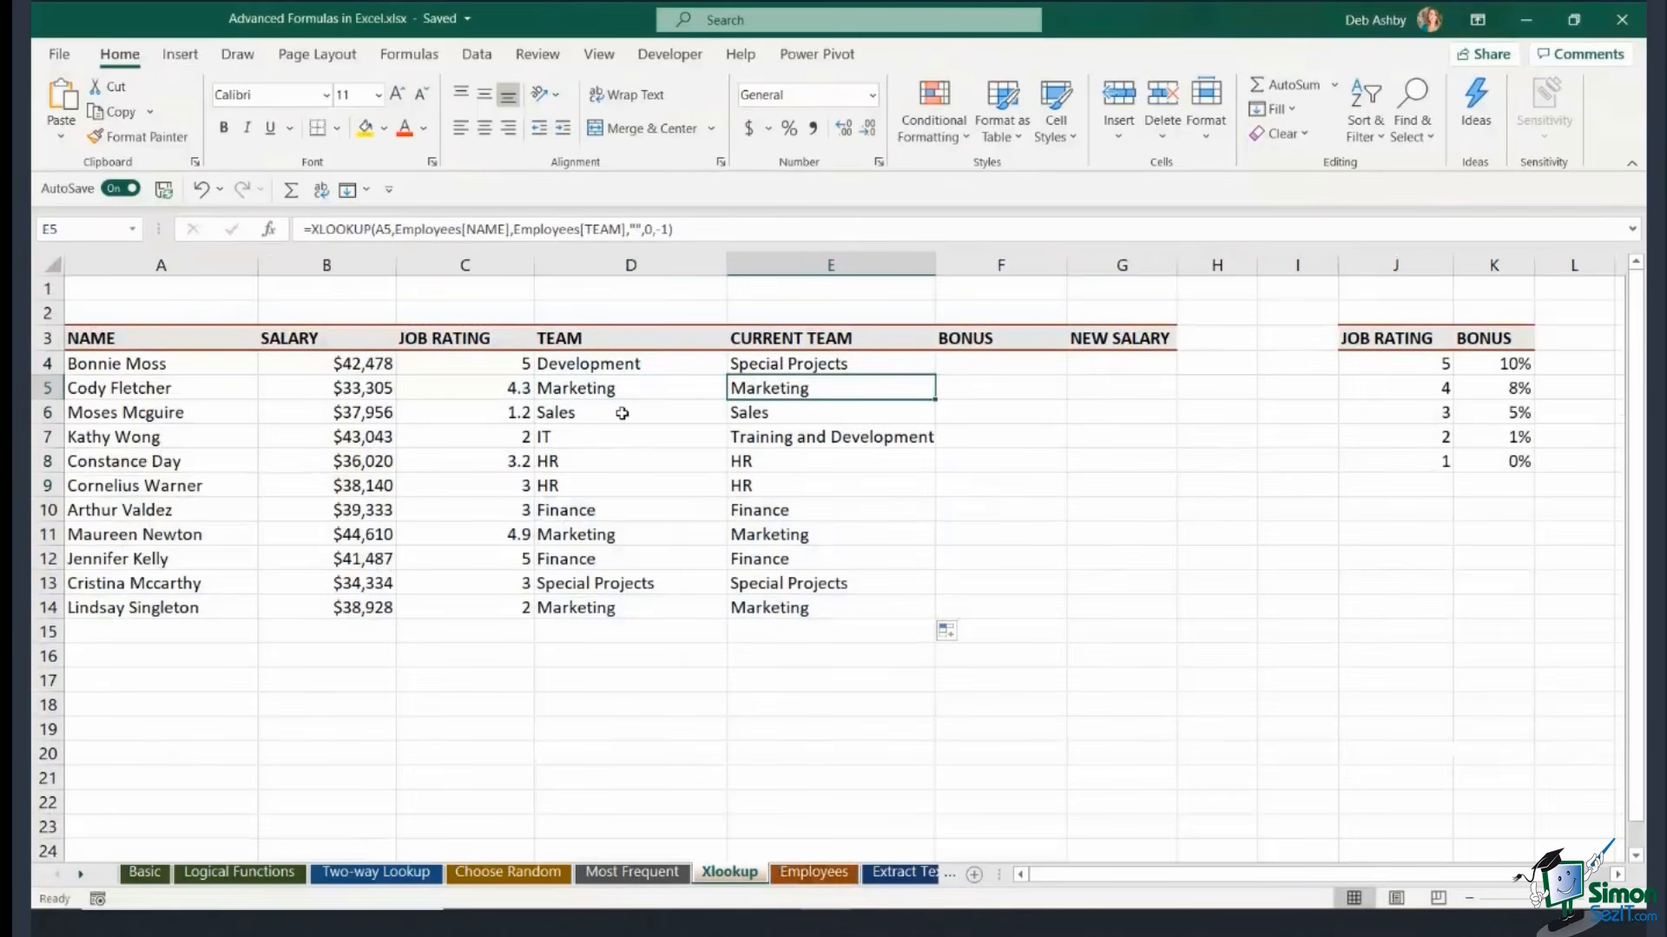
pyautogui.click(623, 414)
pyautogui.click(778, 417)
pyautogui.click(586, 441)
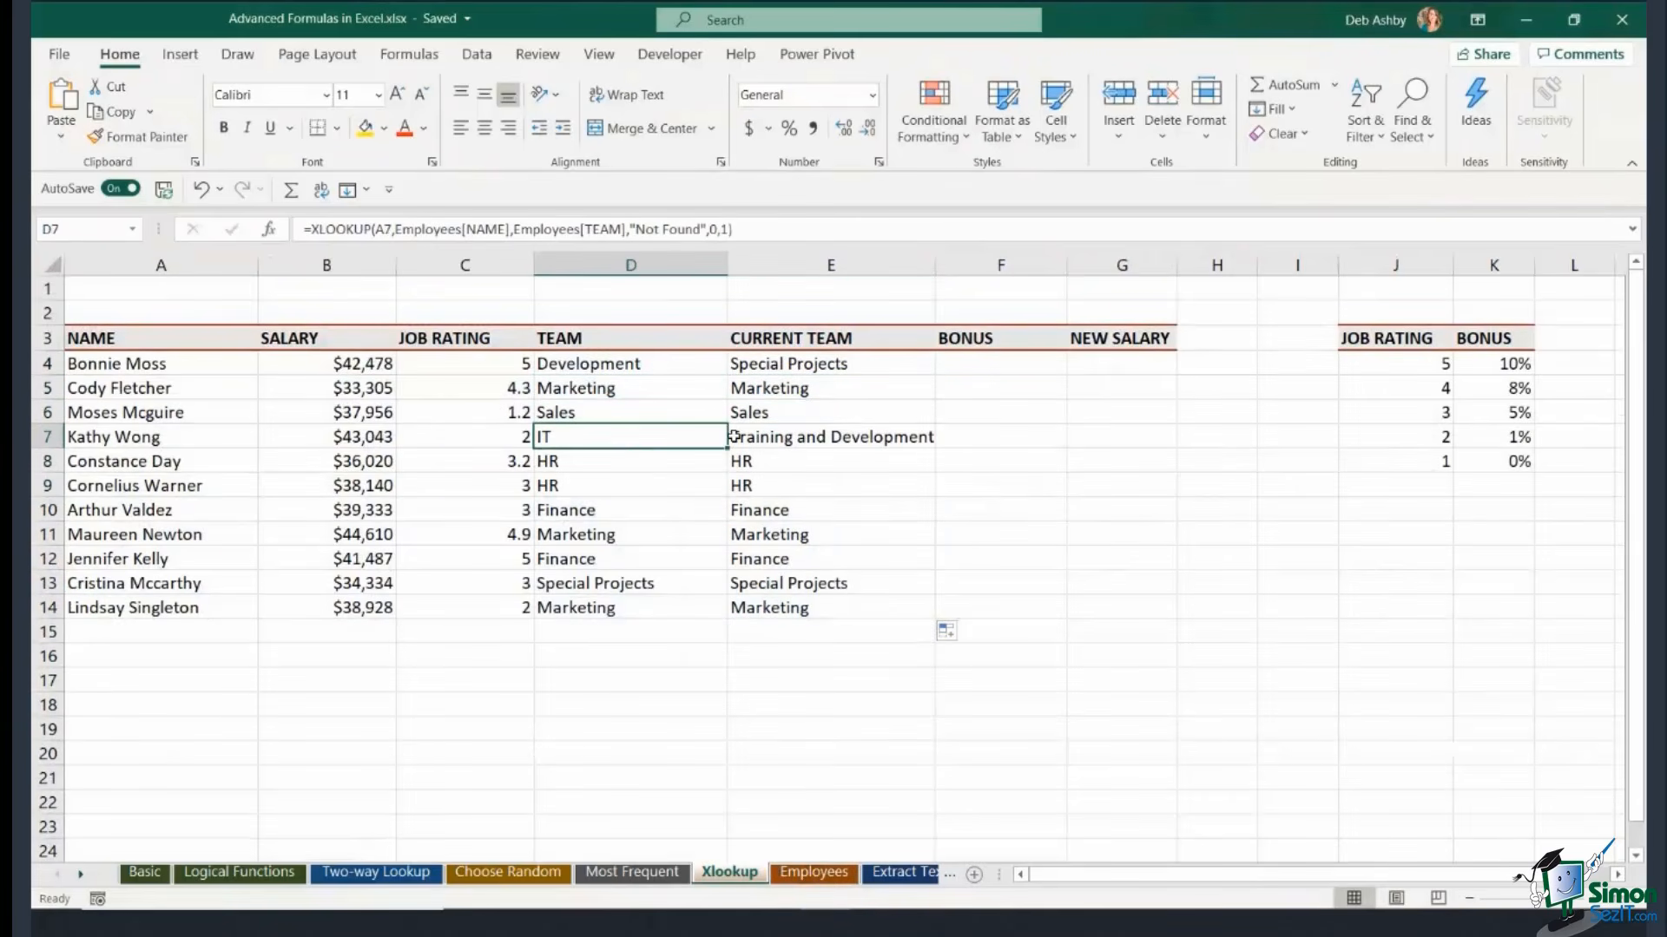
pyautogui.moveTo(92, 441); pyautogui.dragTo(760, 438)
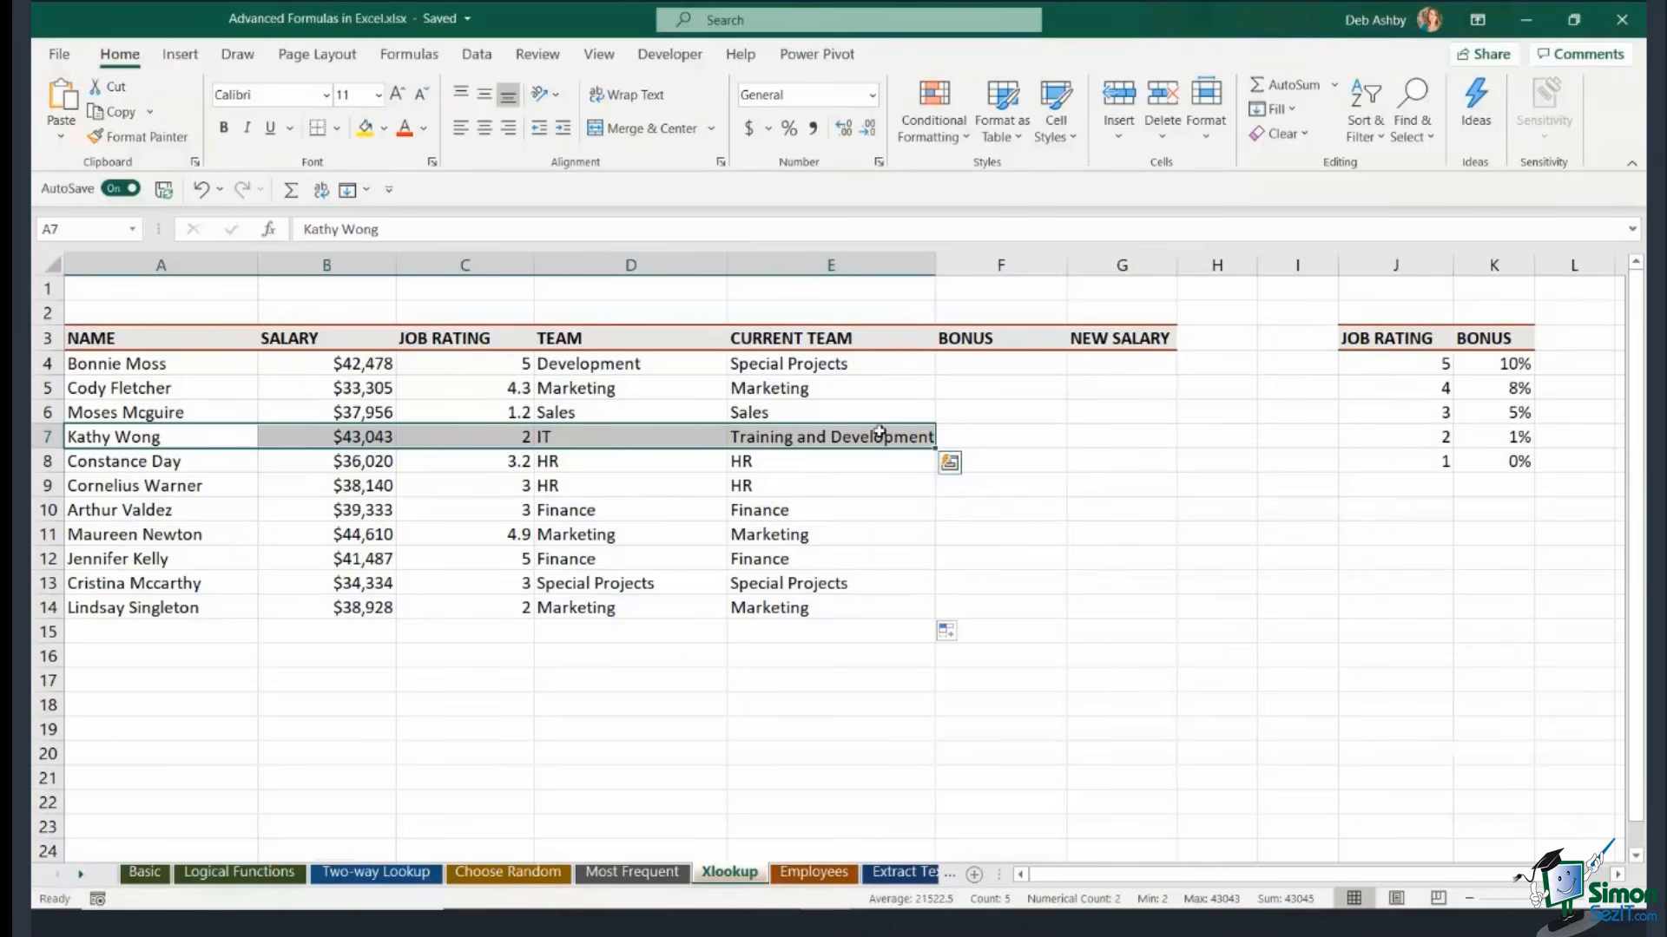
# Review the empty BONUS column, the job rating and bonus table in J3:K8, and the employees' job ratings in C4:C14.
pyautogui.click(998, 364)
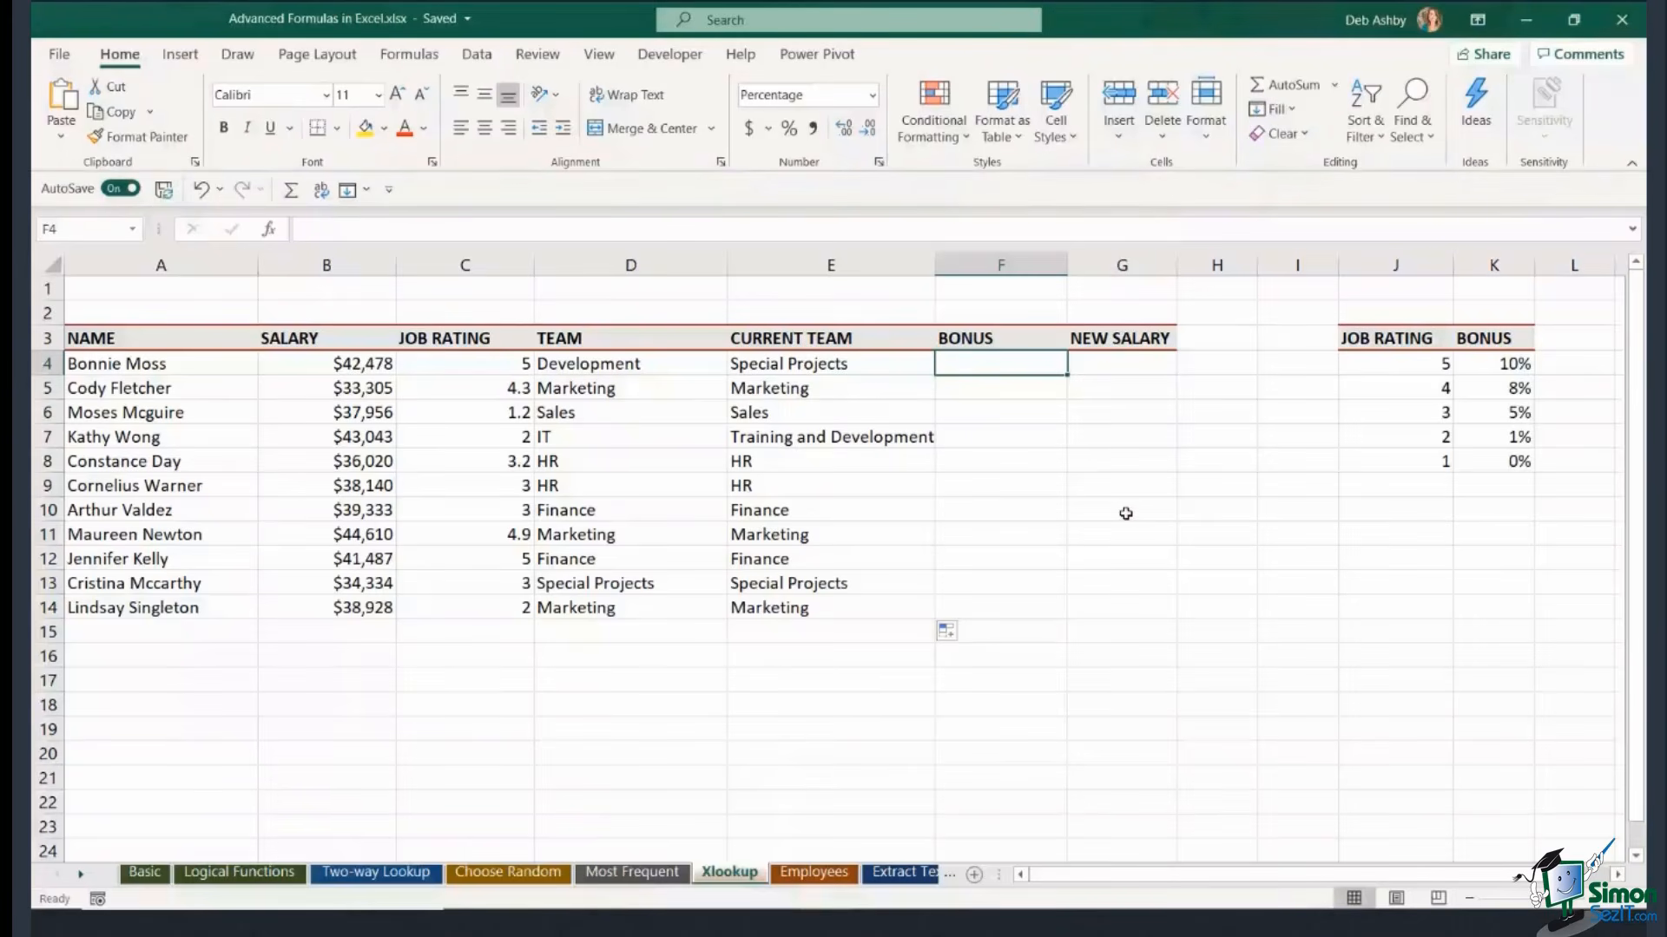
pyautogui.click(1390, 364)
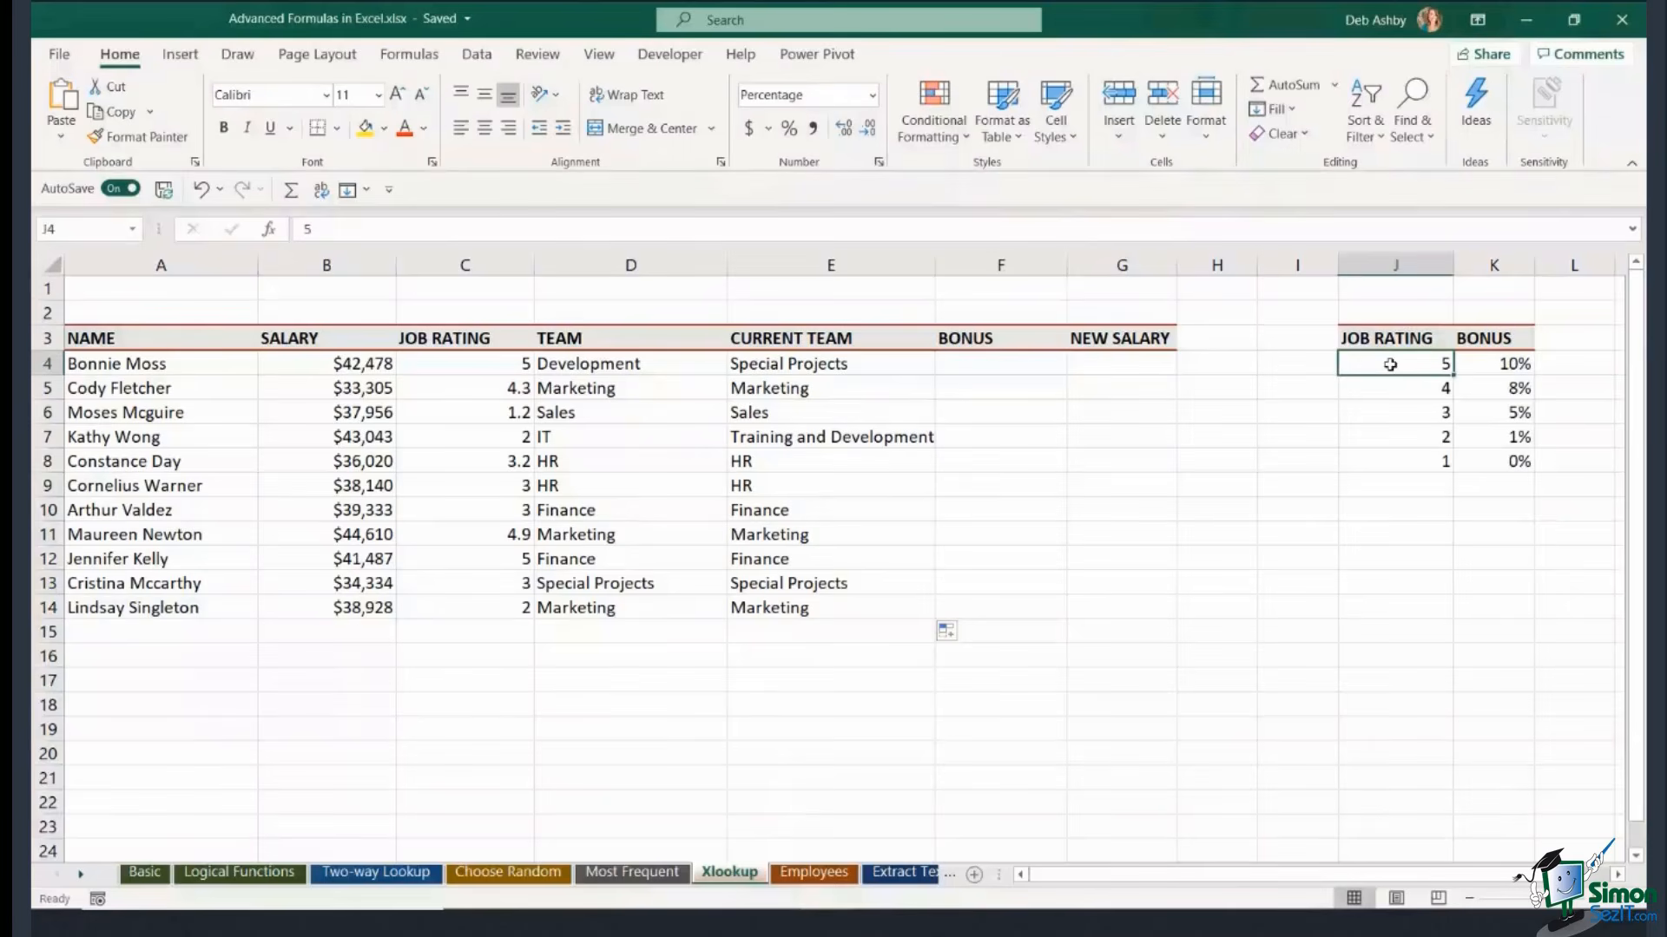
pyautogui.moveTo(1481, 363); pyautogui.dragTo(1491, 457)
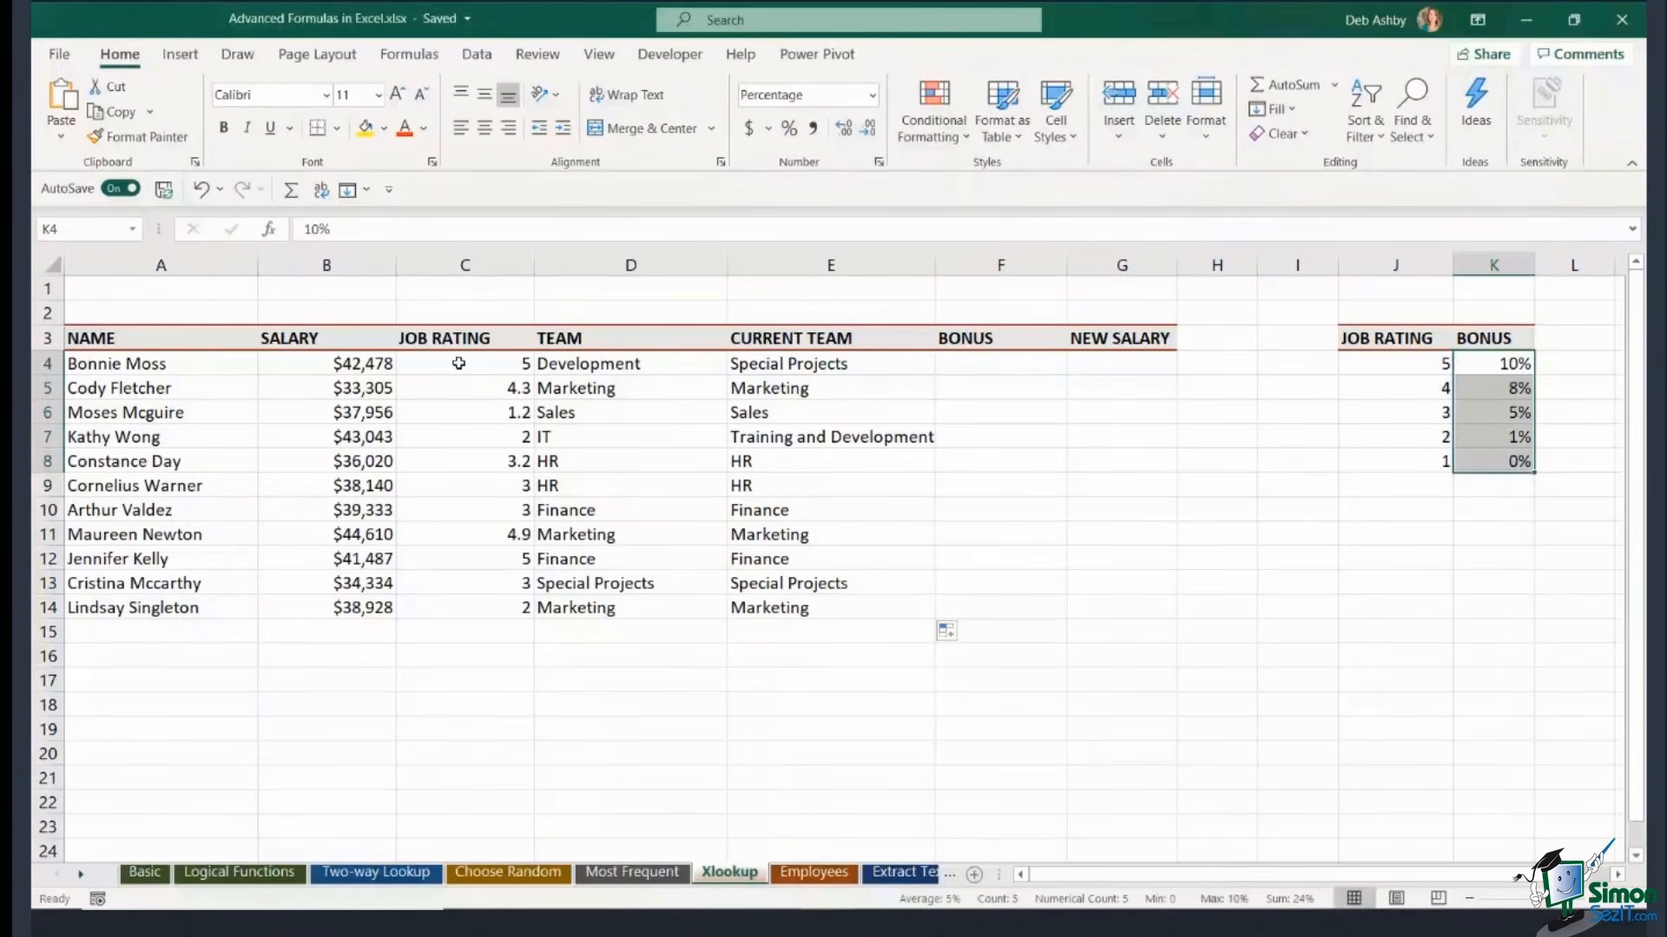
pyautogui.moveTo(461, 364); pyautogui.dragTo(457, 605)
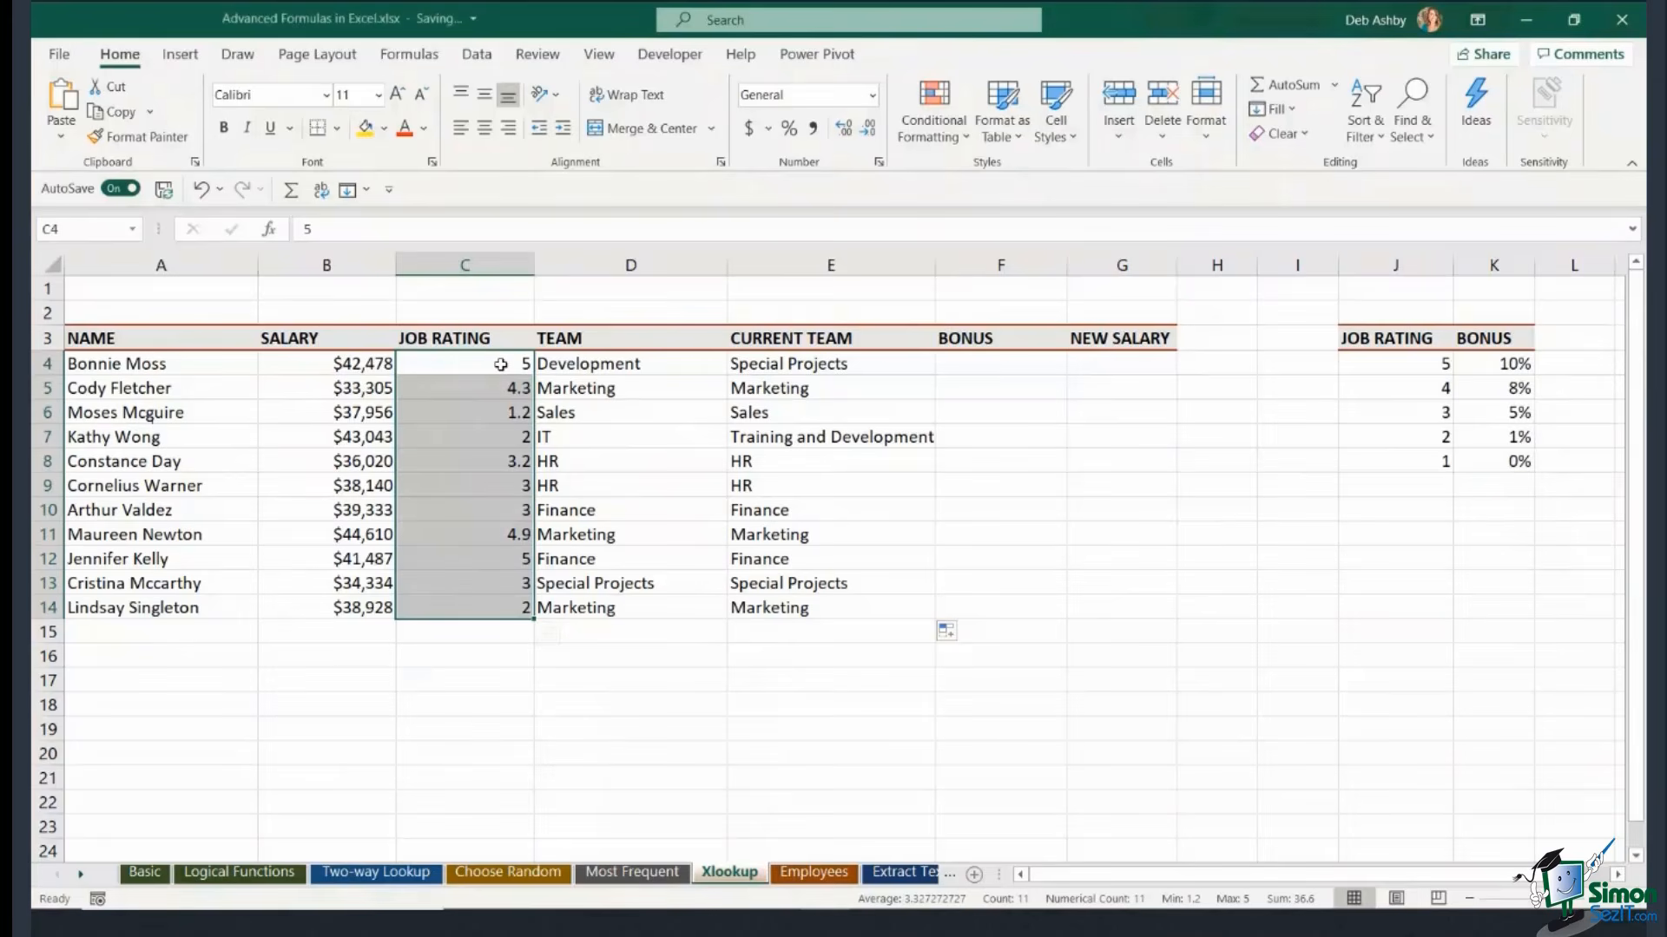
pyautogui.click(677, 443)
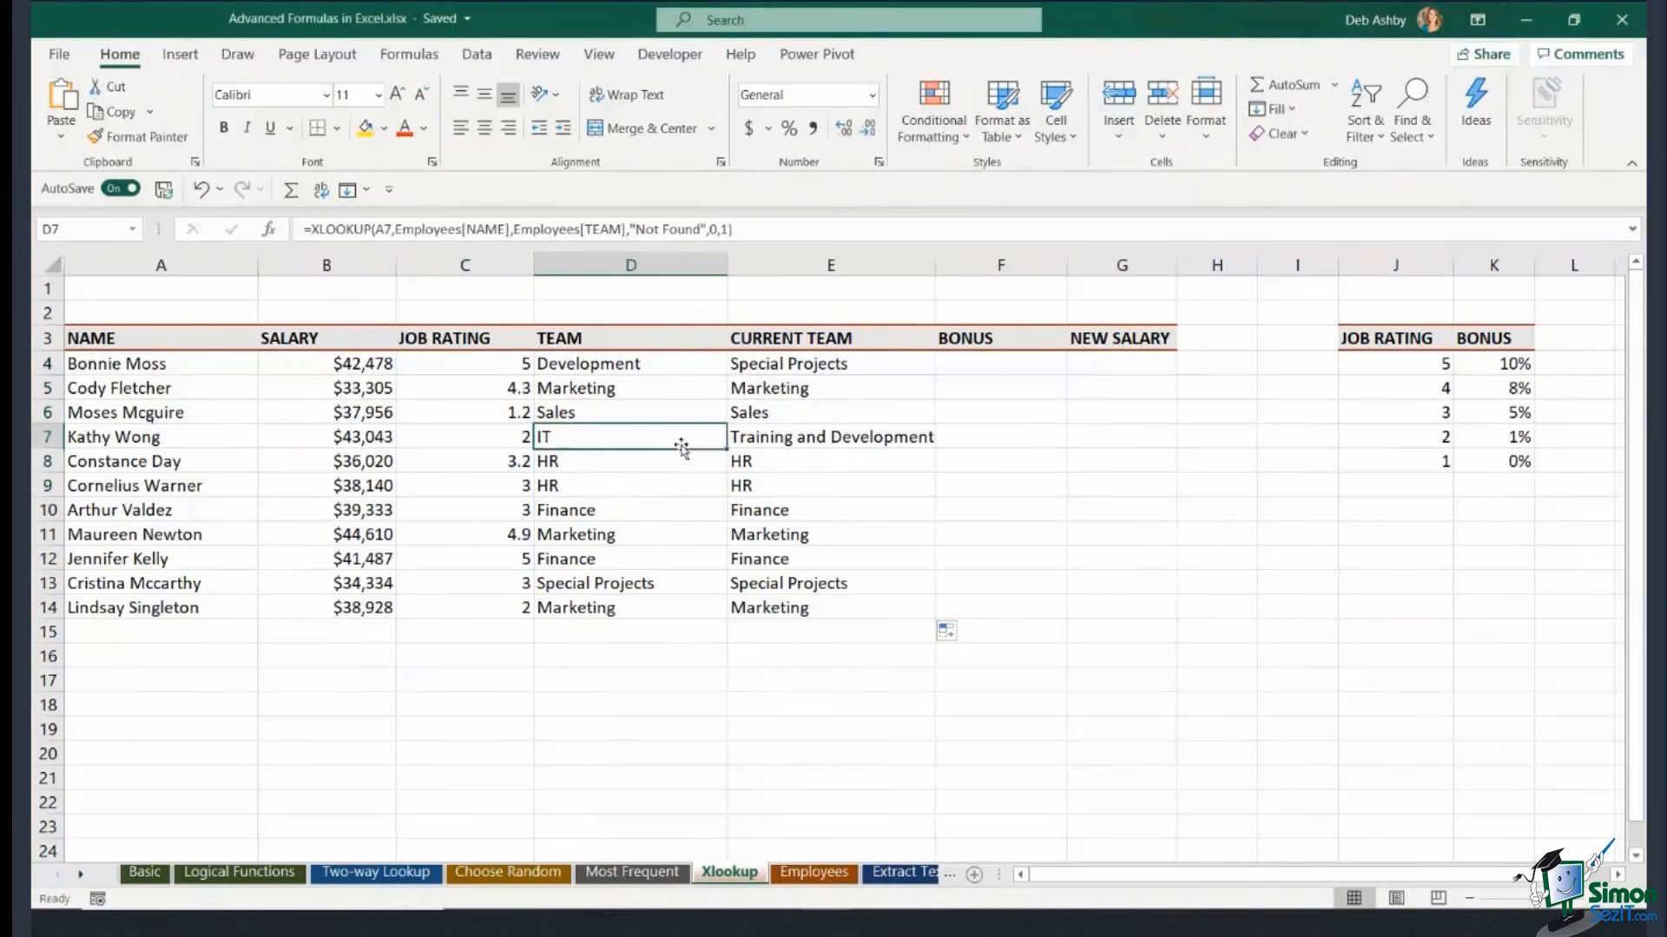
# Check the decimal job ratings in C5 and C6 against the whole-number rating levels and bonus percentages in J4:K8.
pyautogui.click(458, 390)
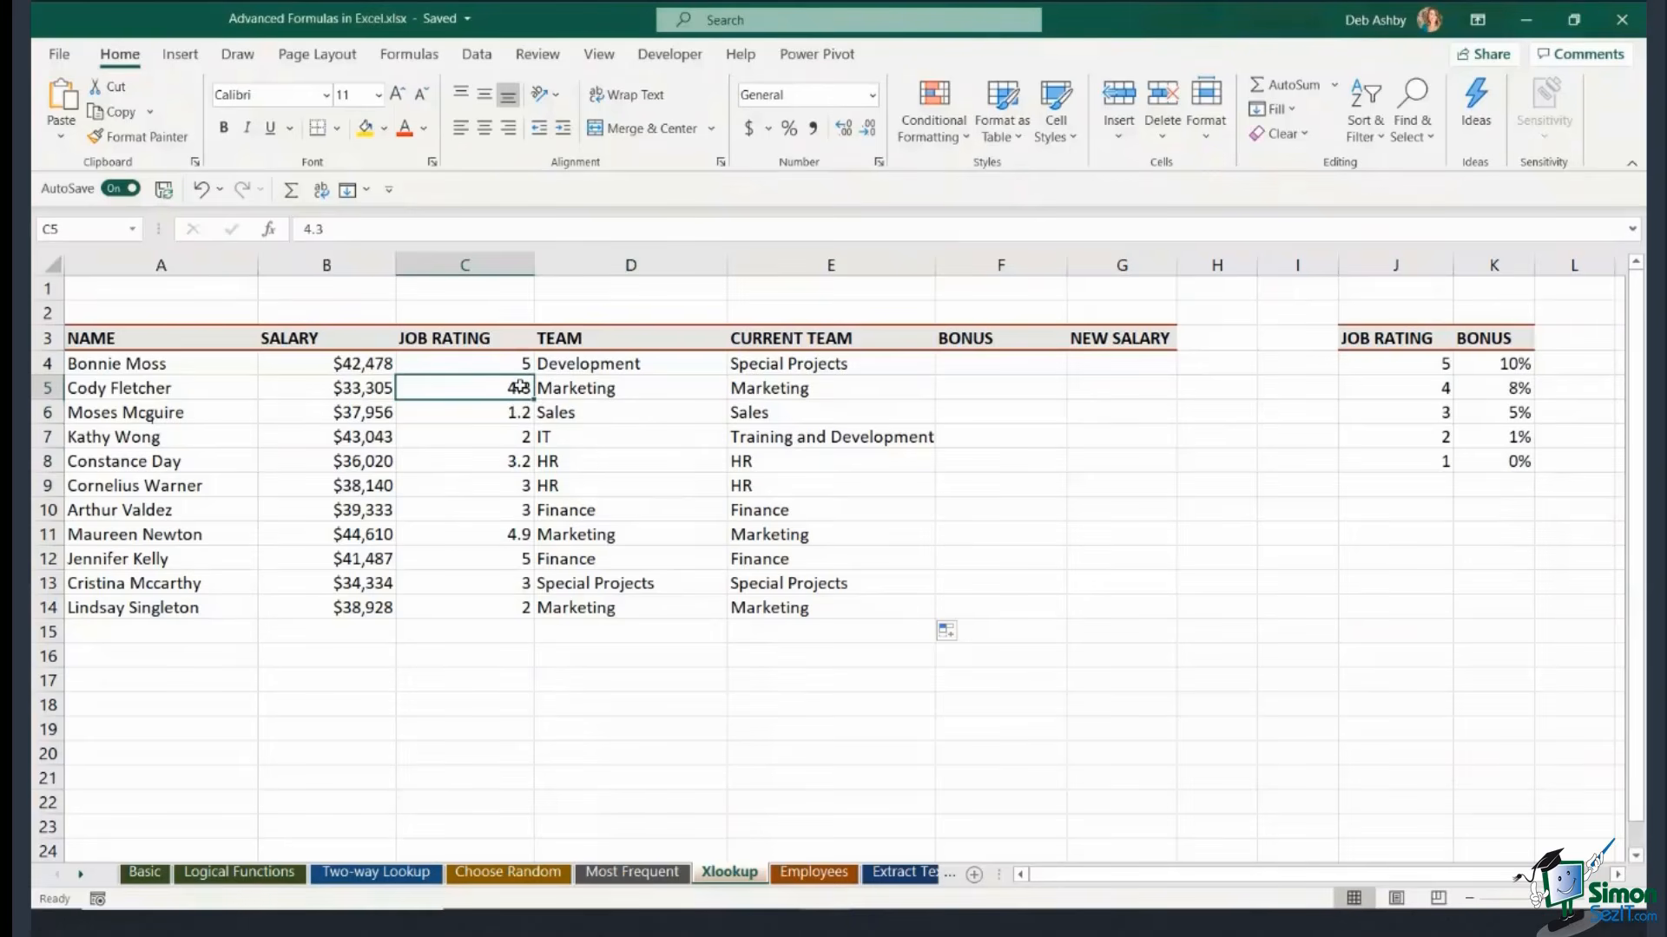
pyautogui.click(1403, 364)
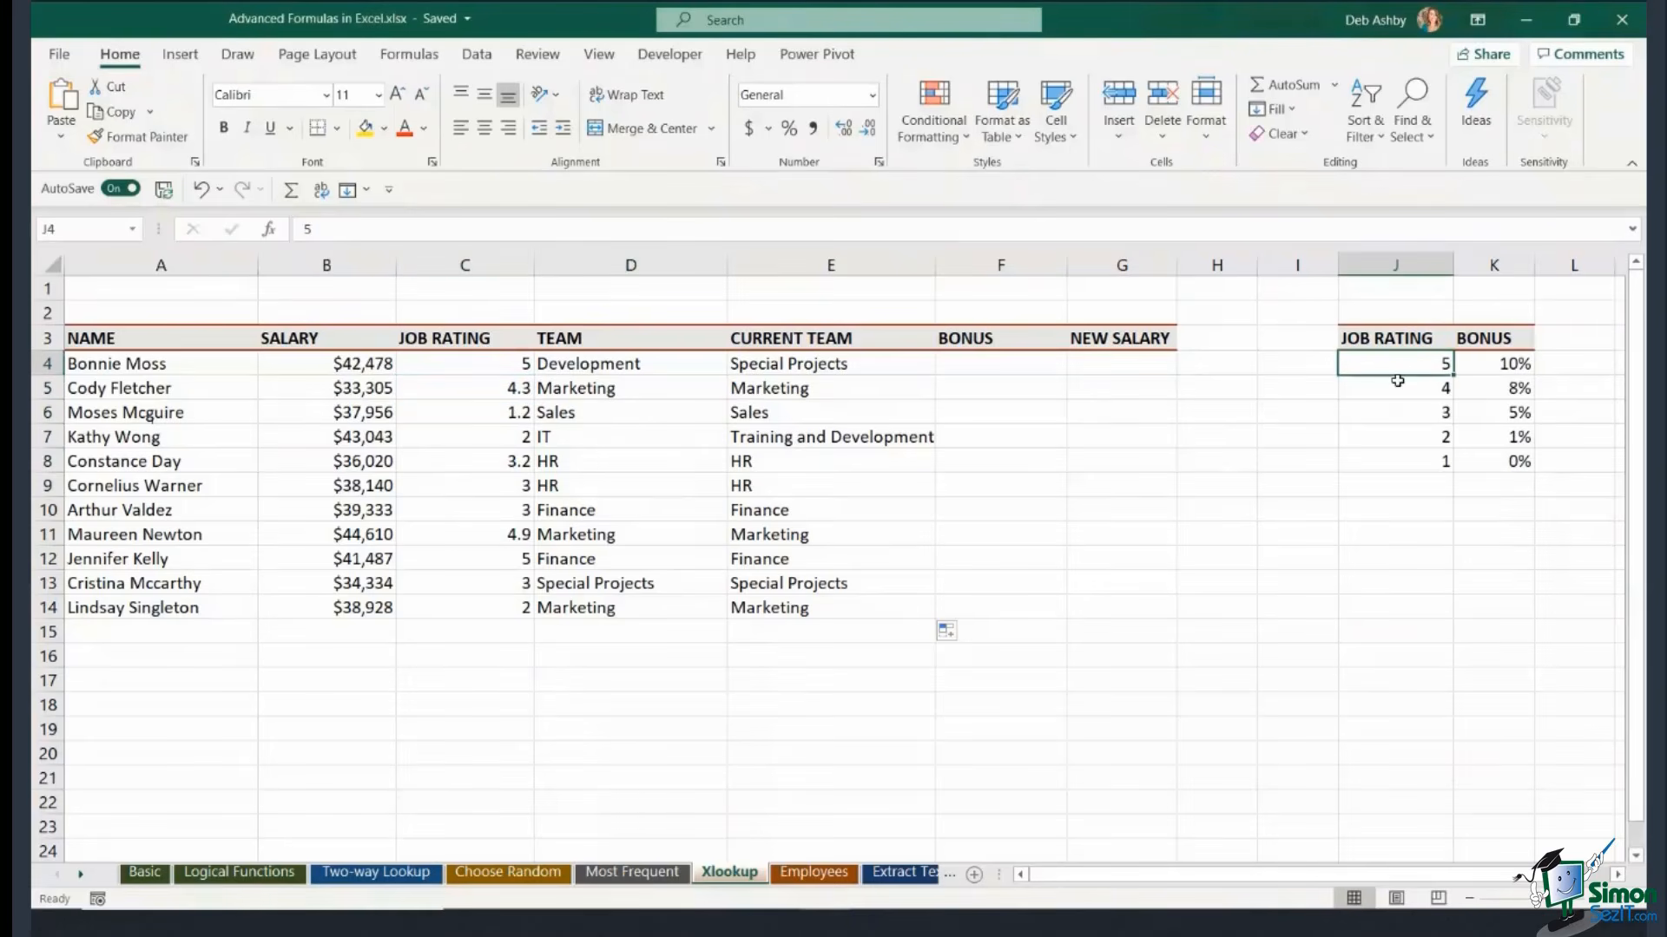
pyautogui.moveTo(1402, 364); pyautogui.dragTo(1403, 461)
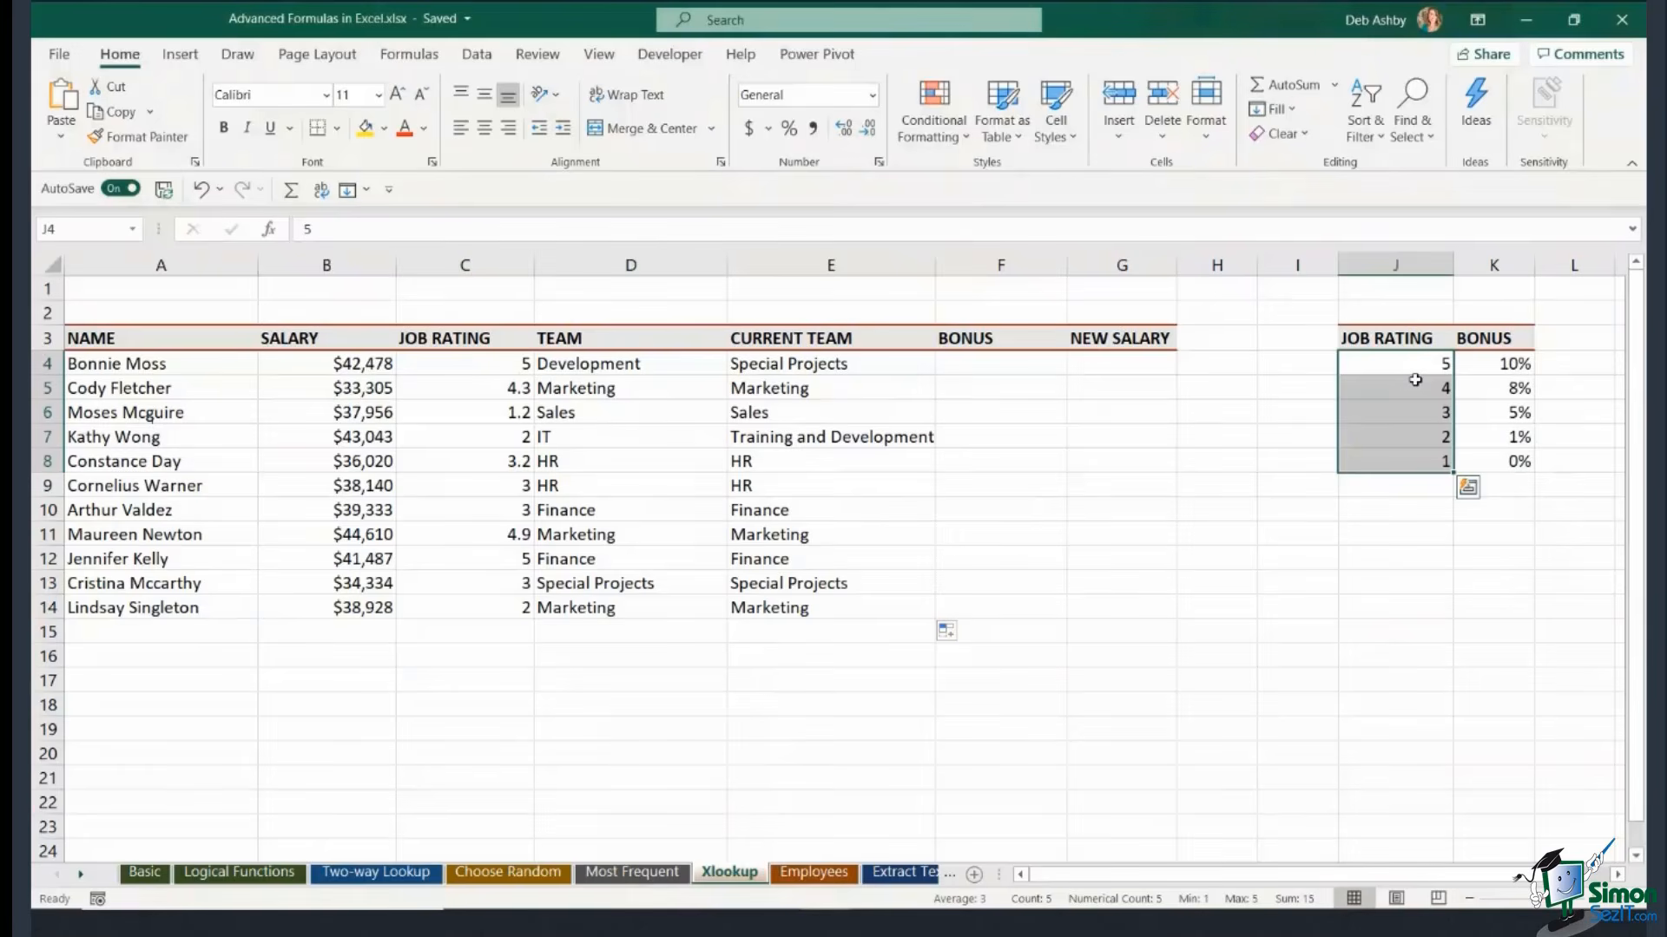
pyautogui.click(487, 388)
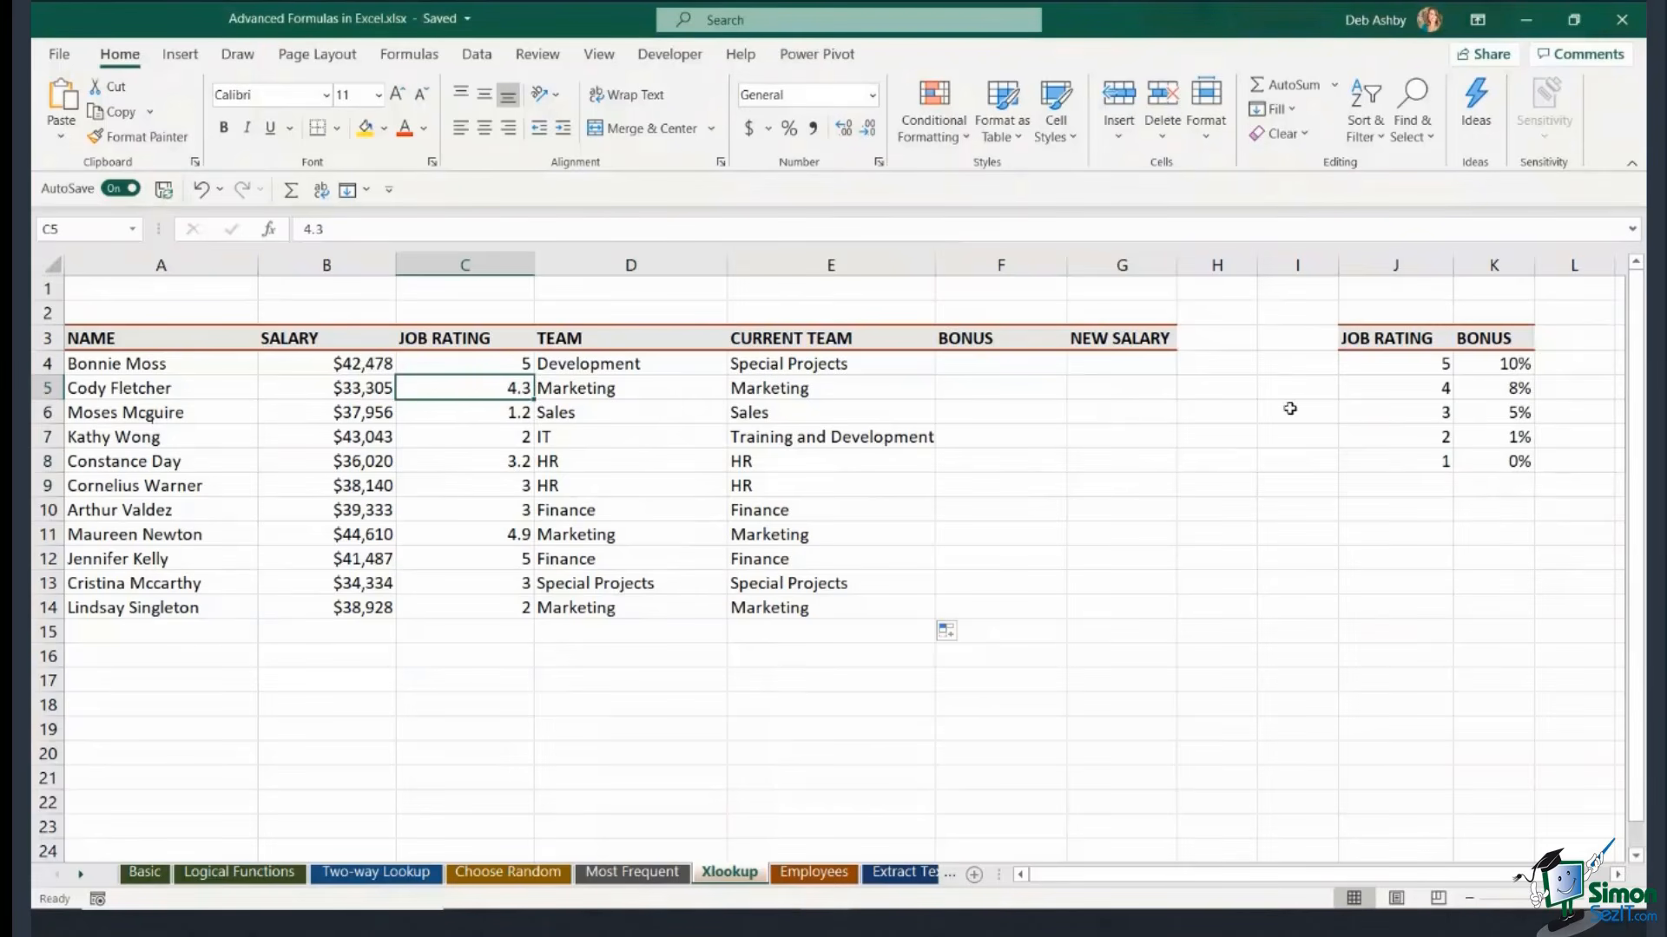
pyautogui.click(1396, 391)
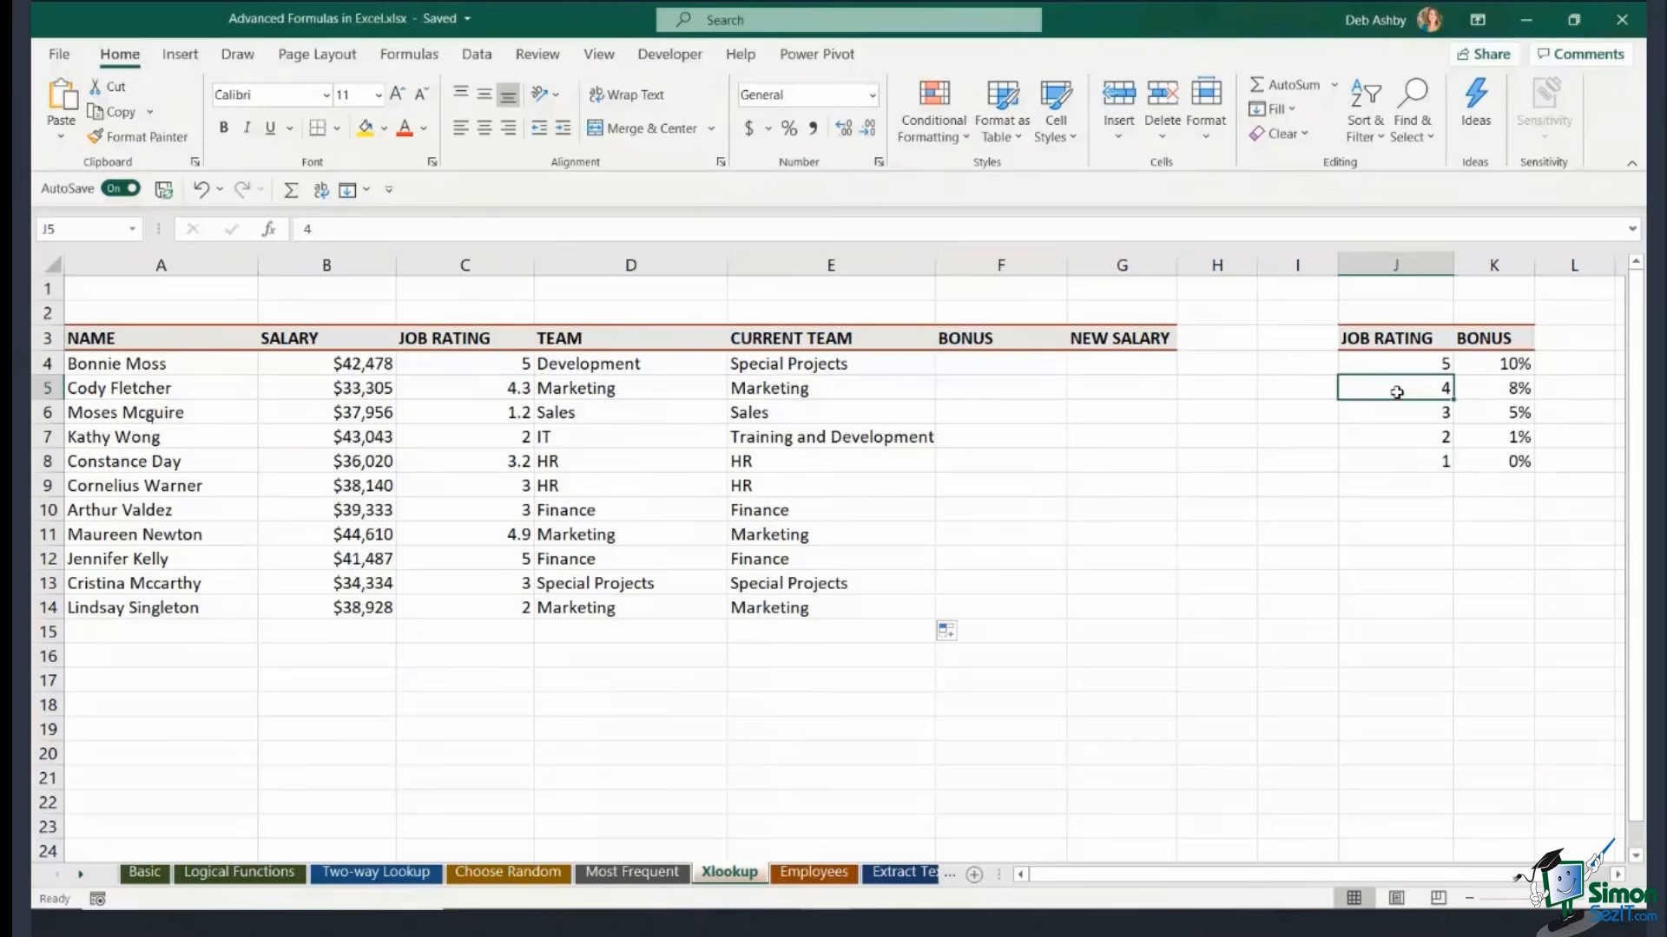
pyautogui.click(1515, 388)
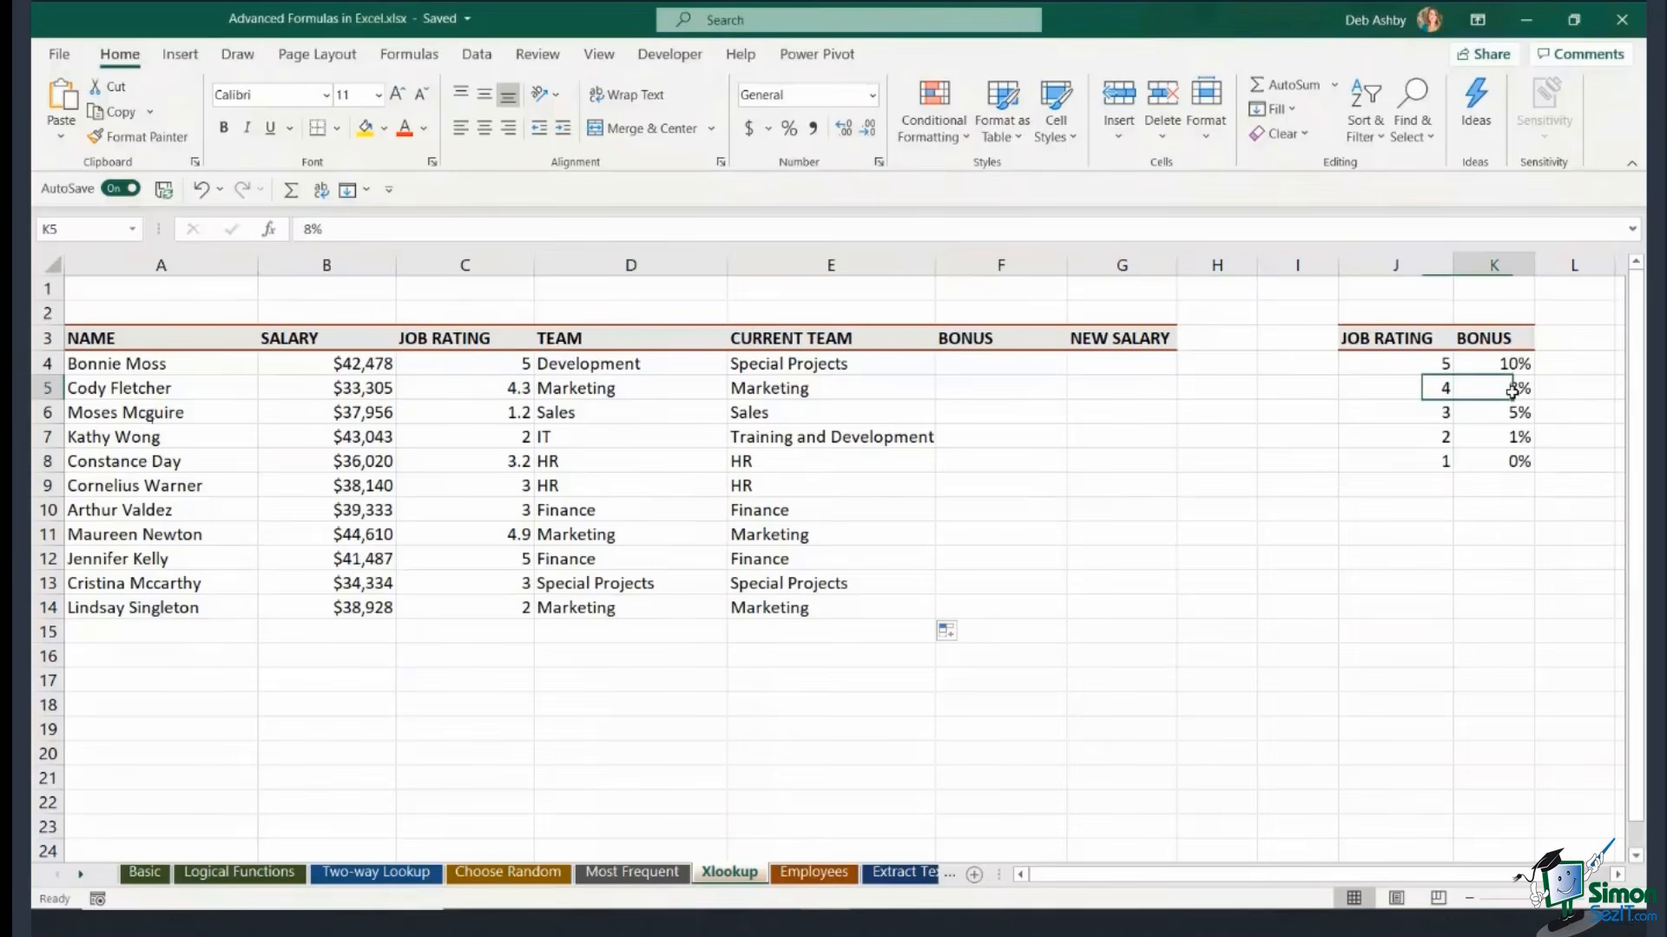
pyautogui.click(477, 418)
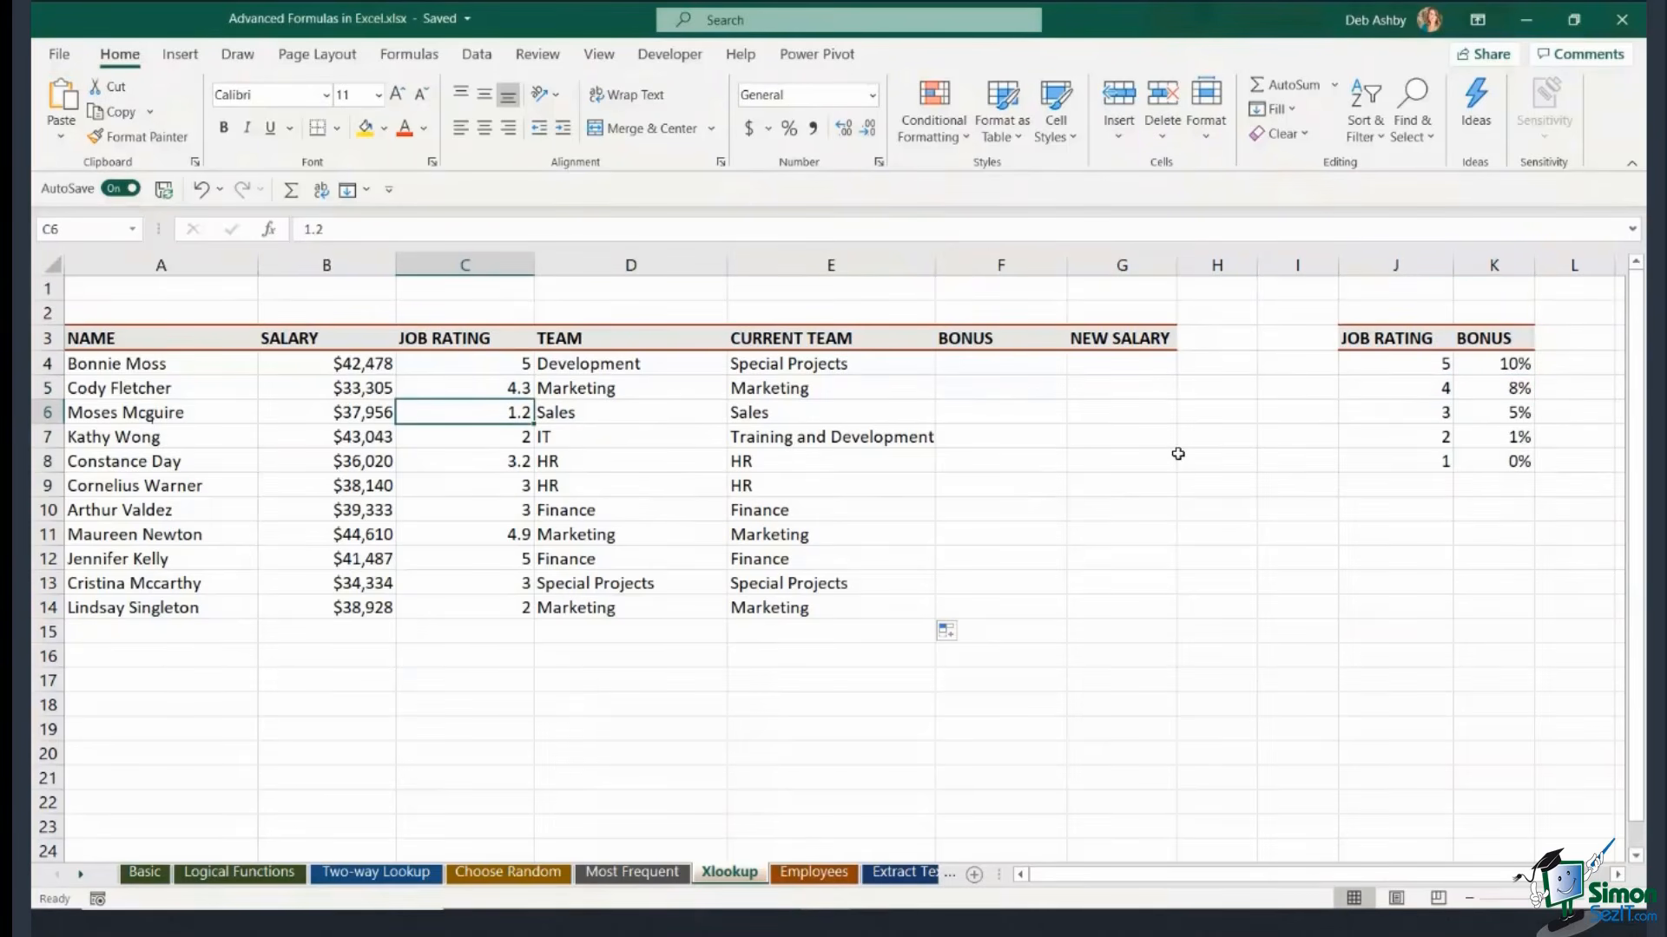
pyautogui.click(1411, 465)
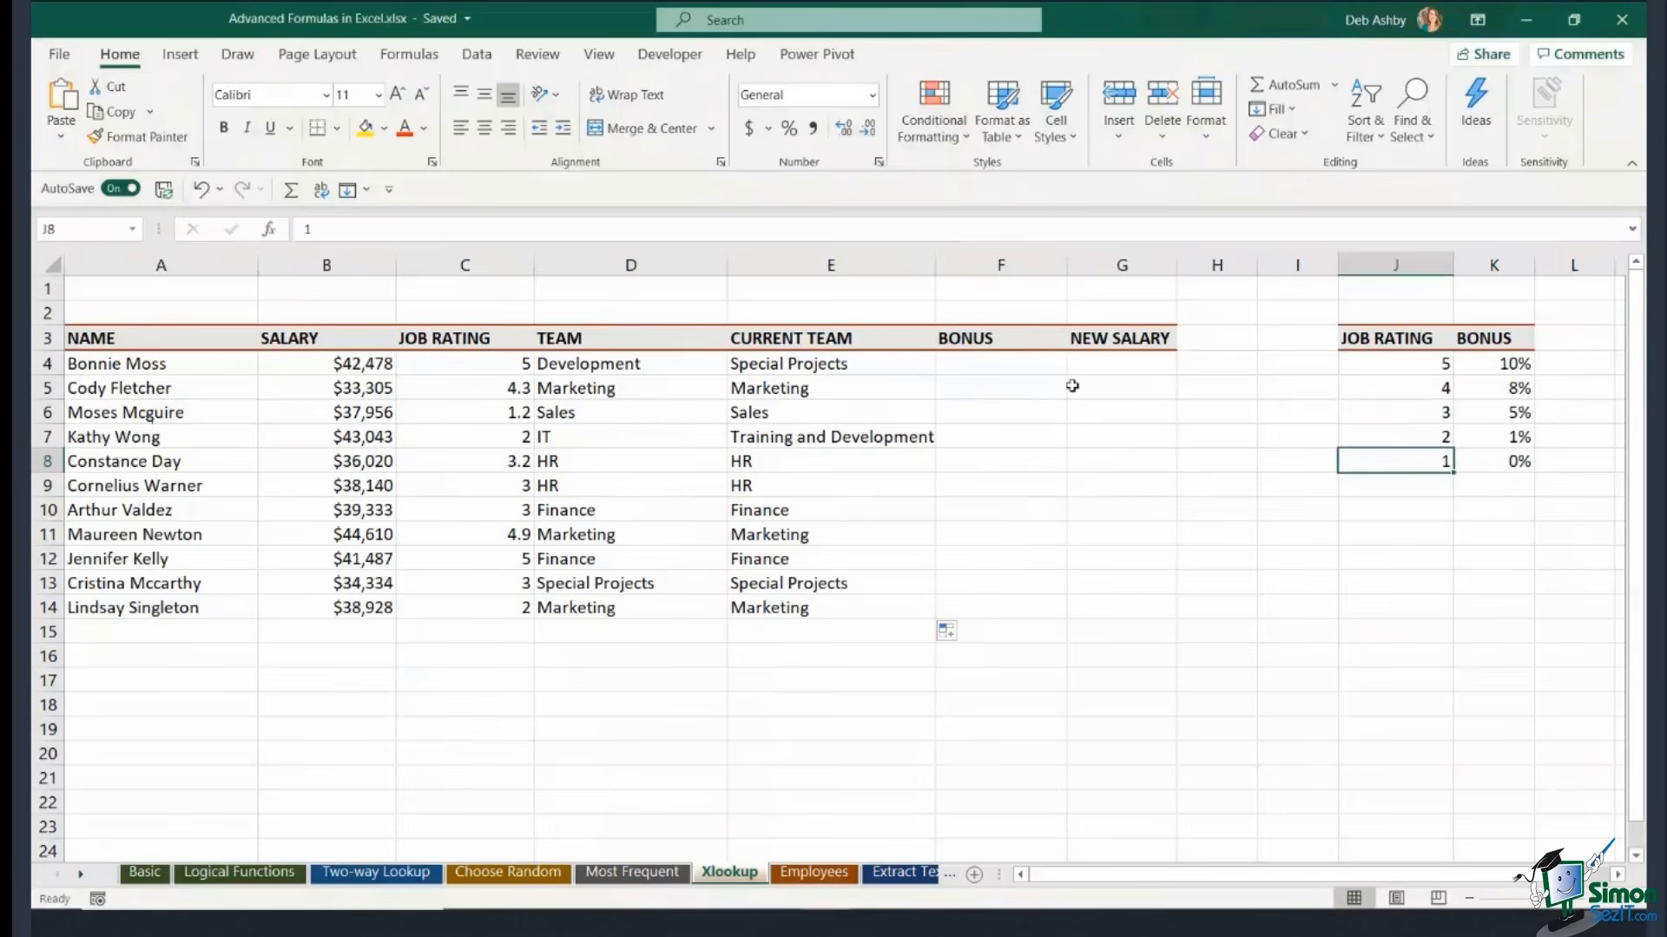
# Start an XLOOKUP formula in F4 with C4 as the lookup value and the absolute range $J$4:$J$8 as the lookup array.
pyautogui.click(981, 368)
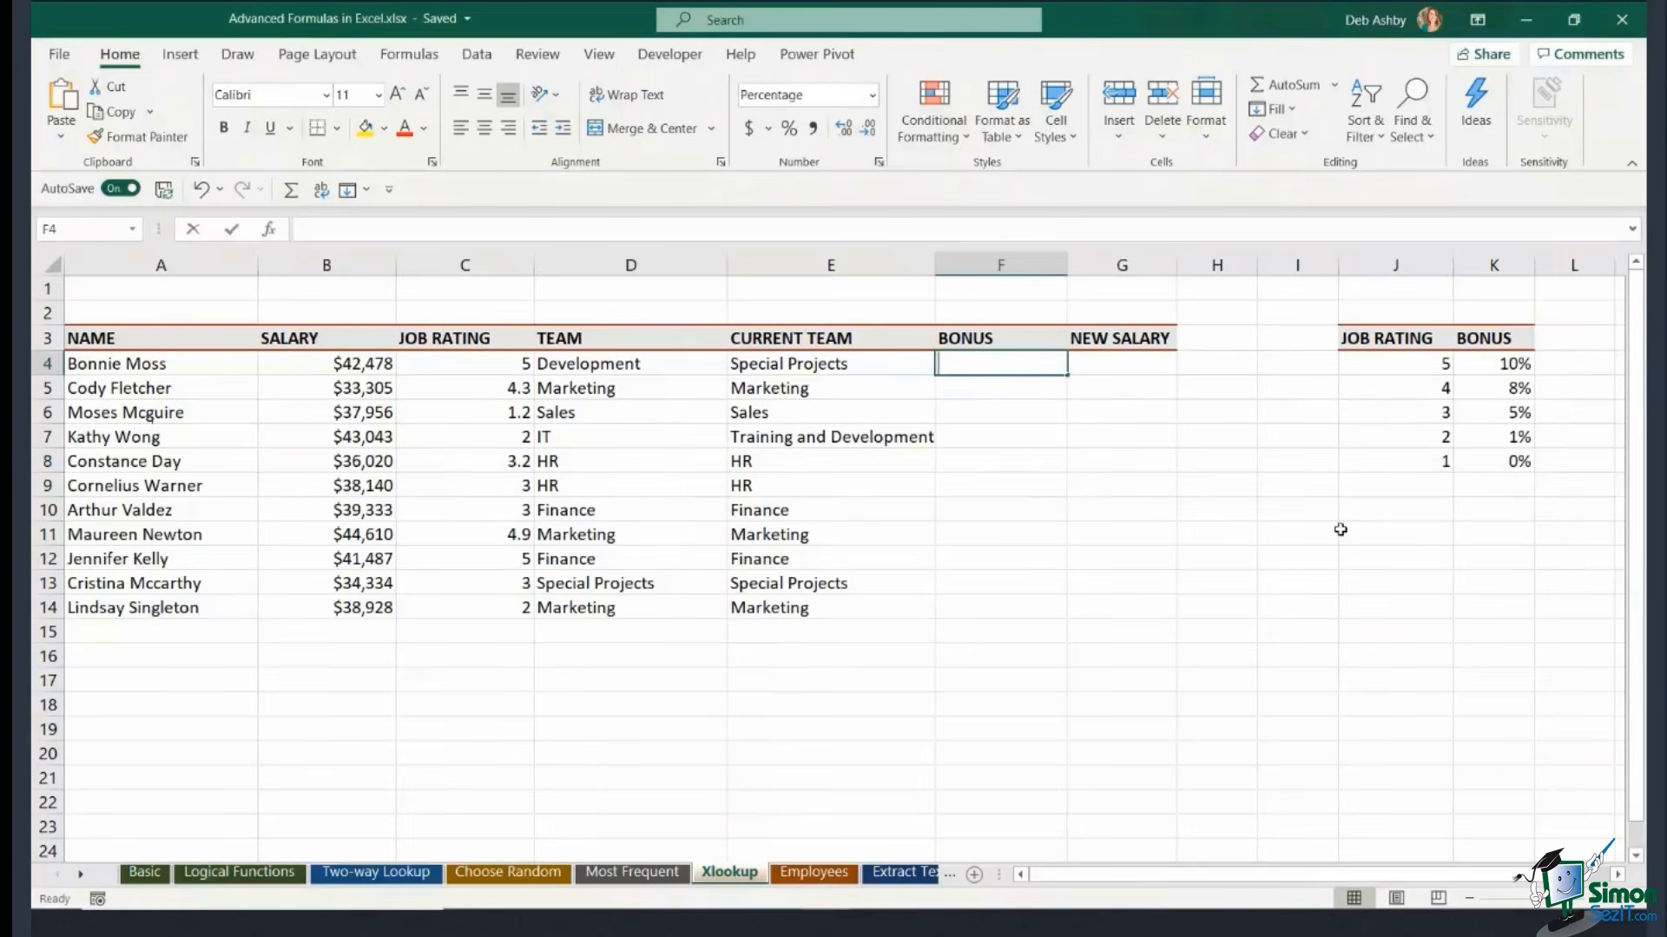
pyautogui.write('=xlookup(')
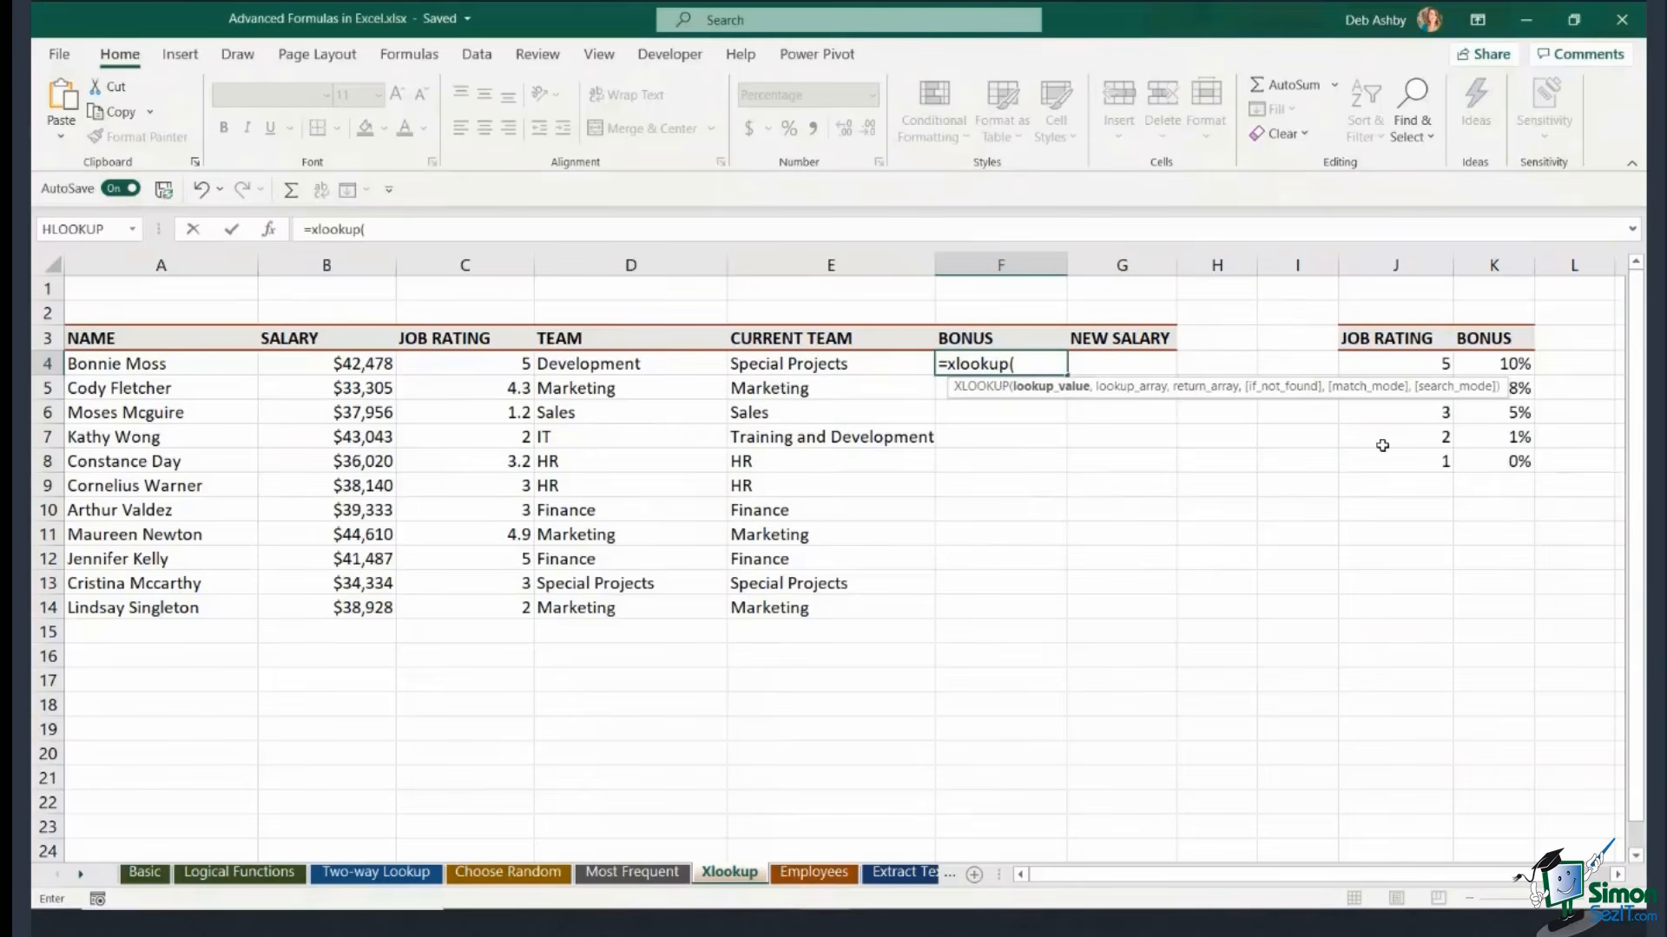
pyautogui.click(486, 366)
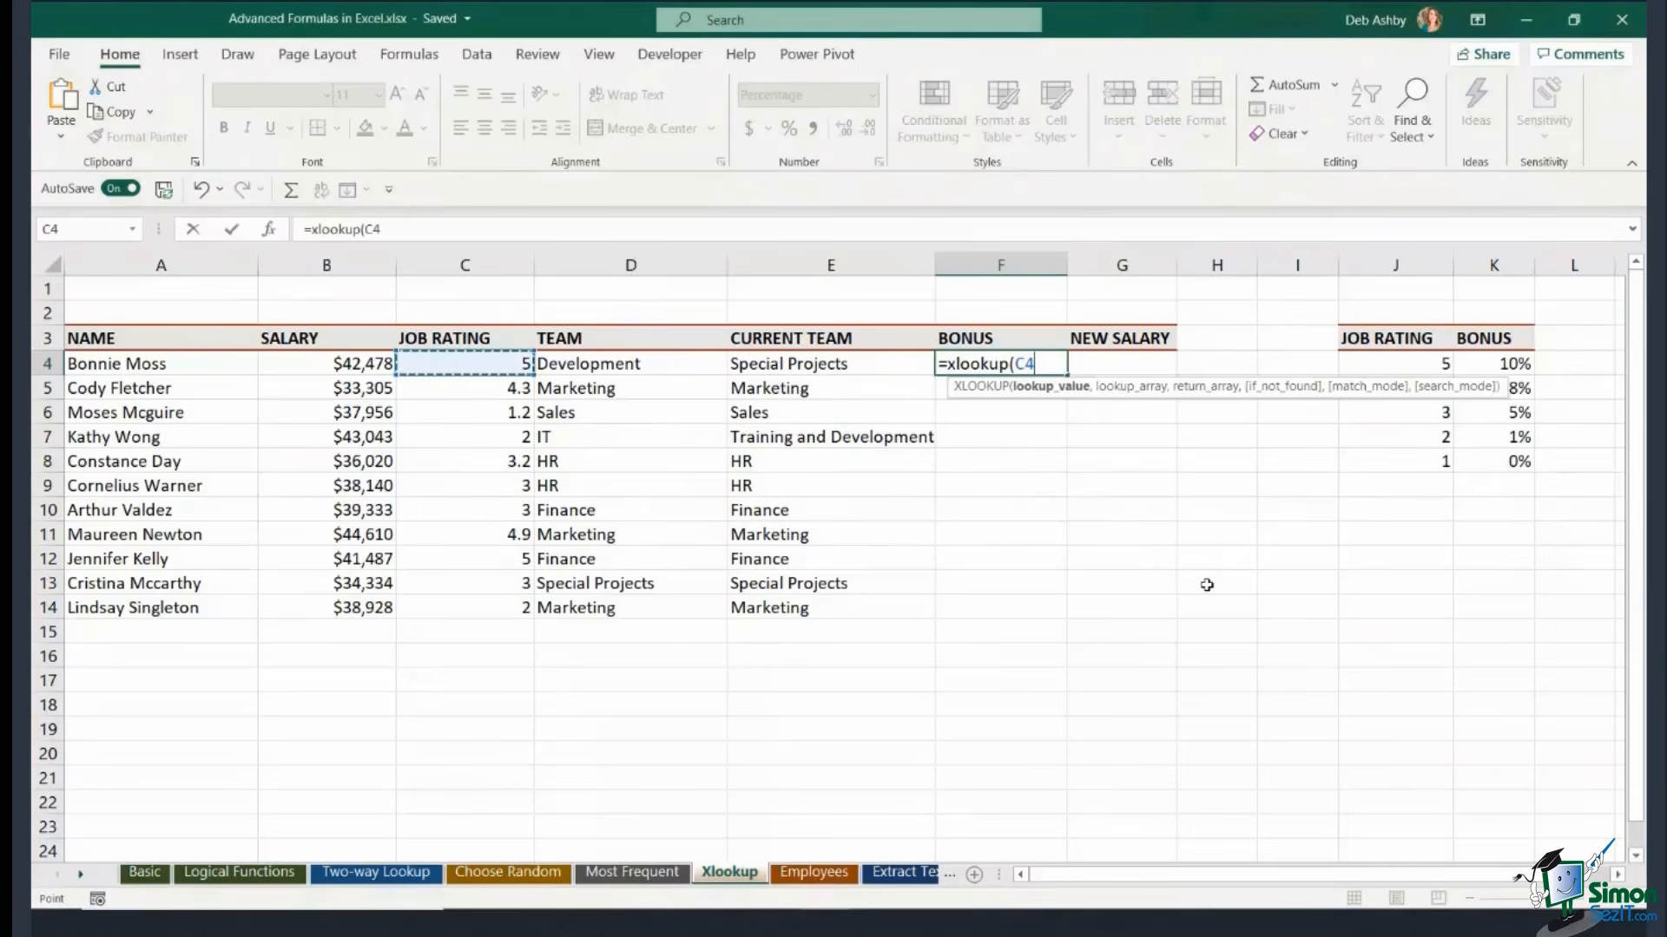
pyautogui.write(',')
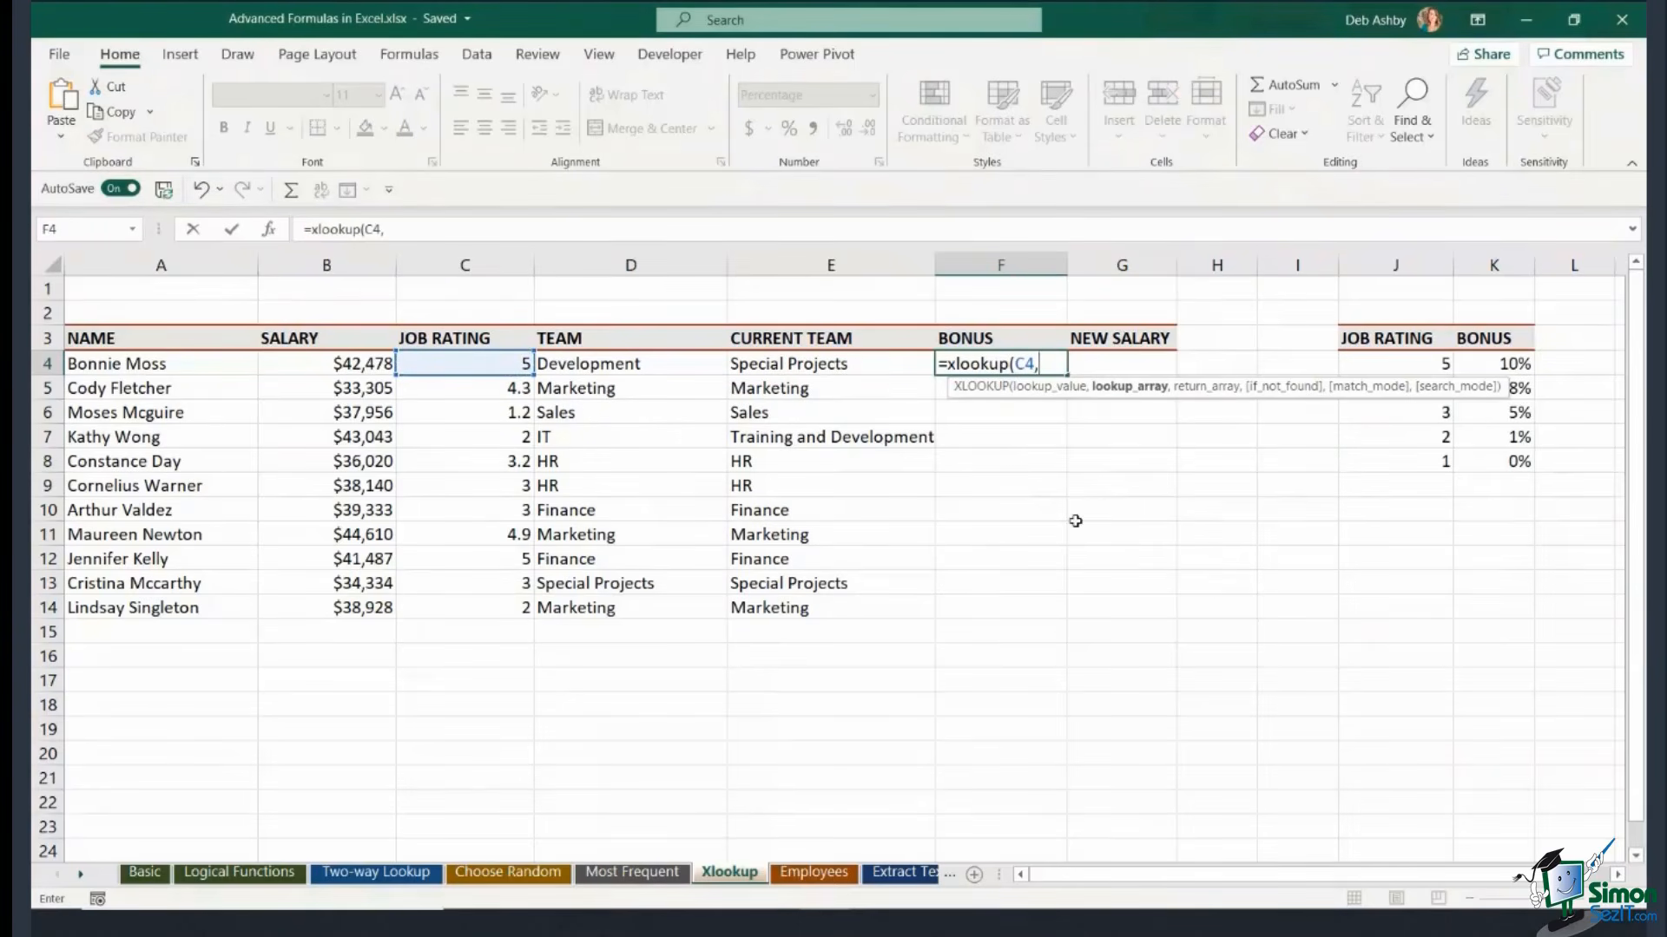
pyautogui.click(731, 229)
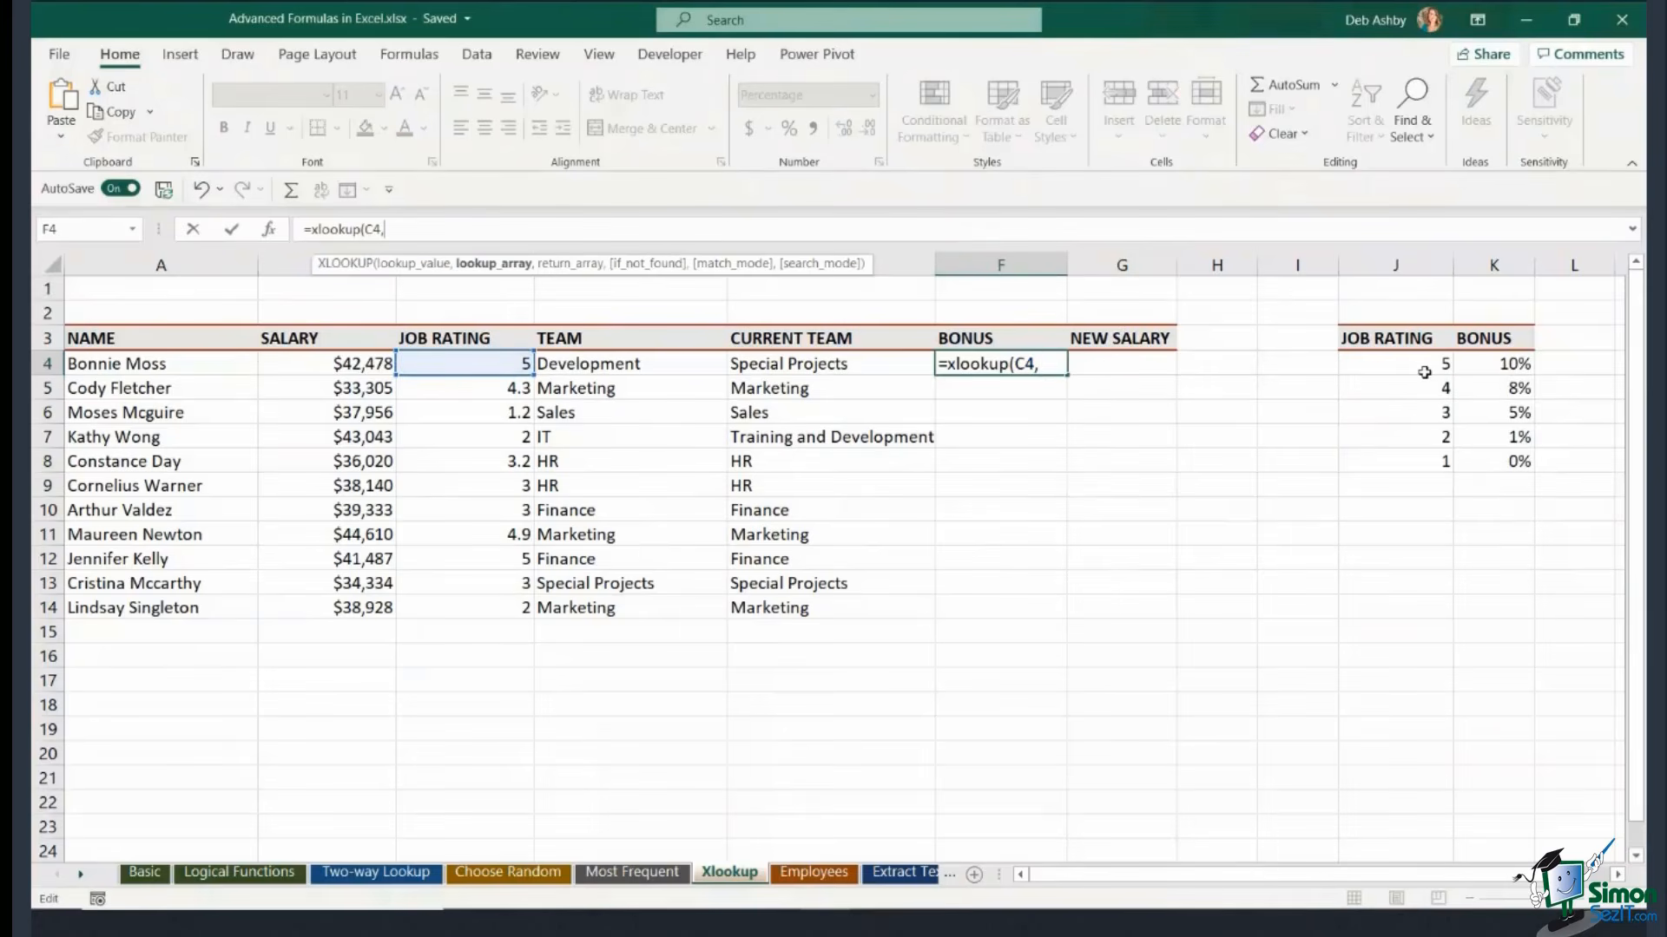
pyautogui.moveTo(1424, 368); pyautogui.dragTo(1421, 458)
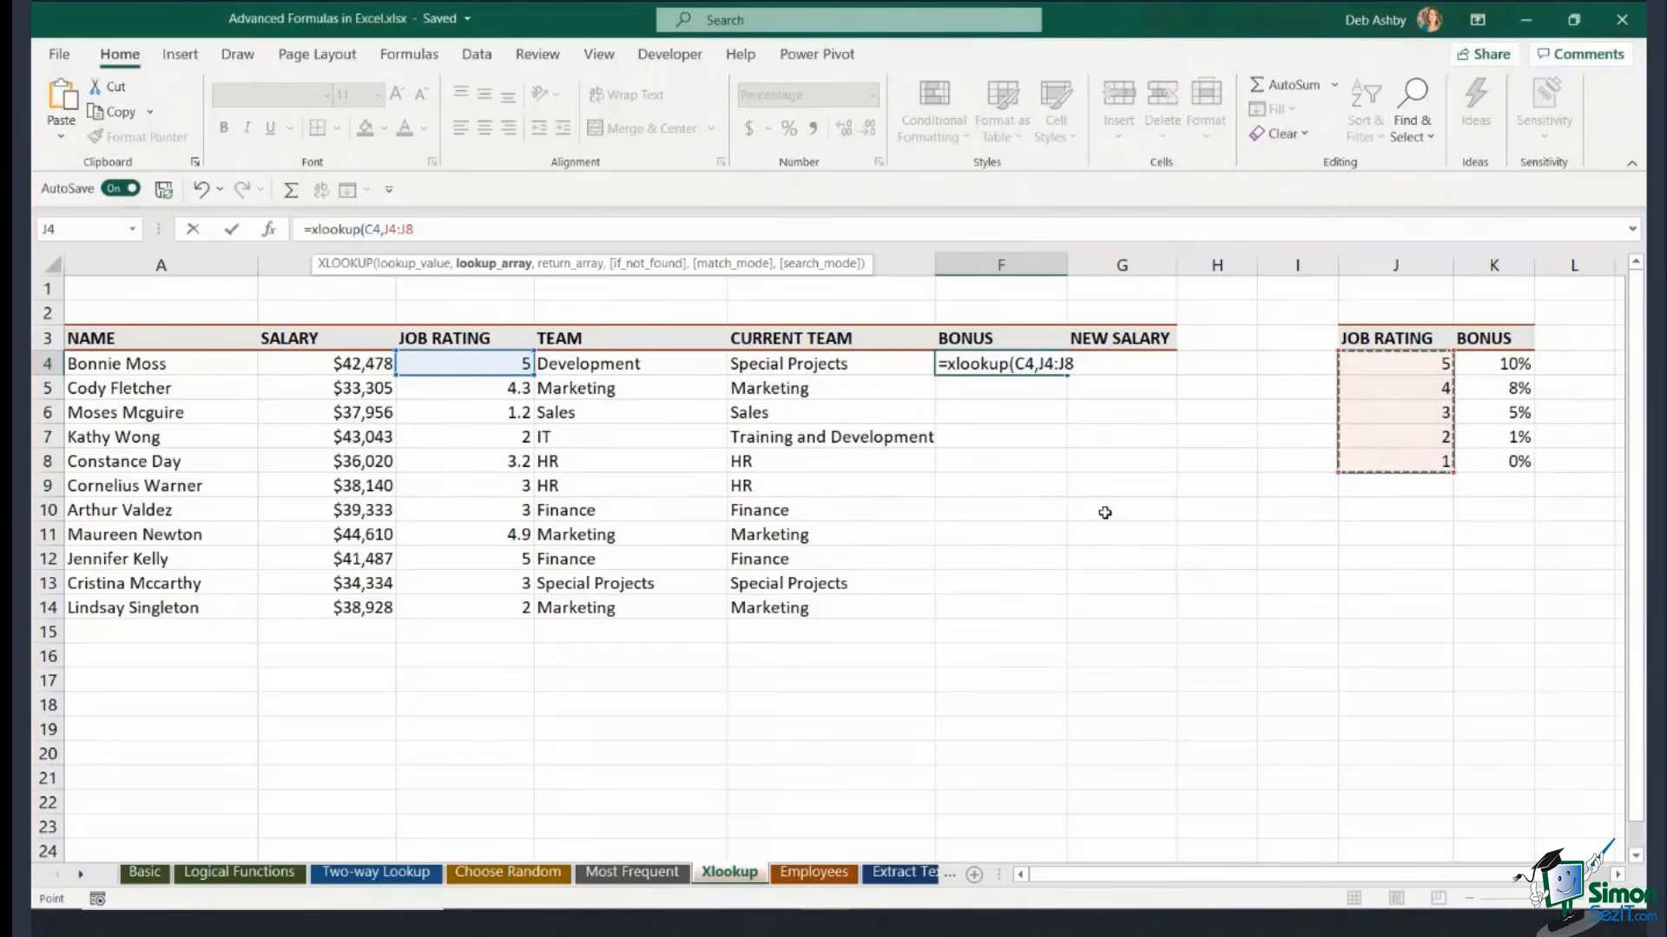
pyautogui.press('F4')
pyautogui.press('F2')
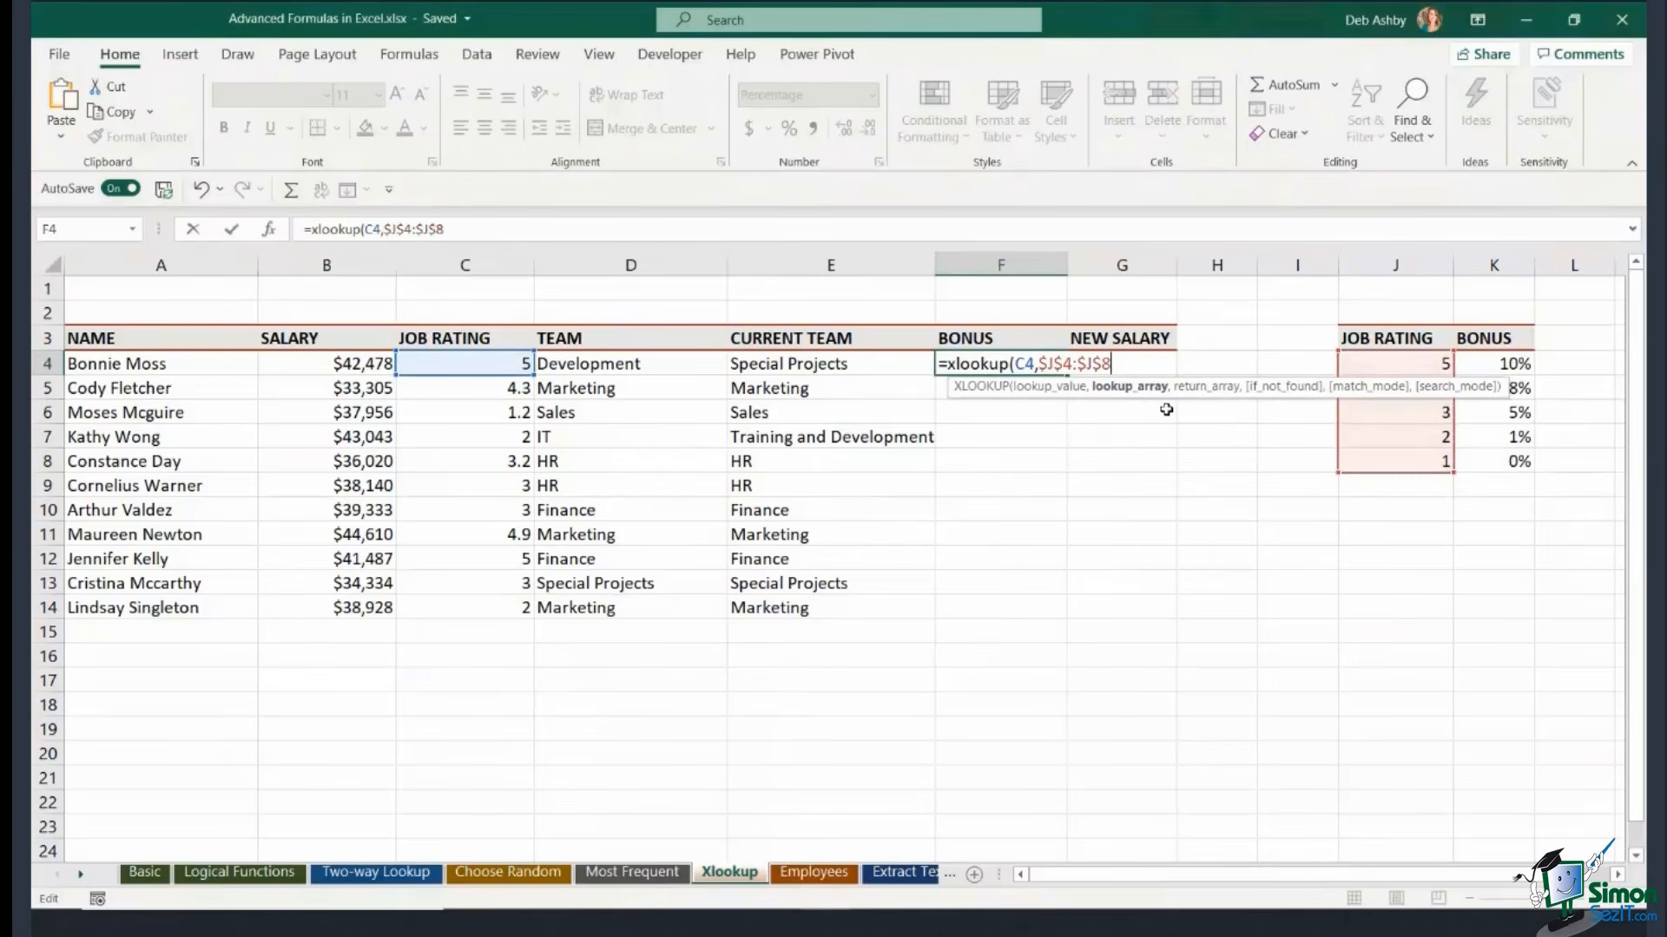
# Add the absolute range $K$4:$K$8 as the return array of the XLOOKUP formula.
pyautogui.write(',')
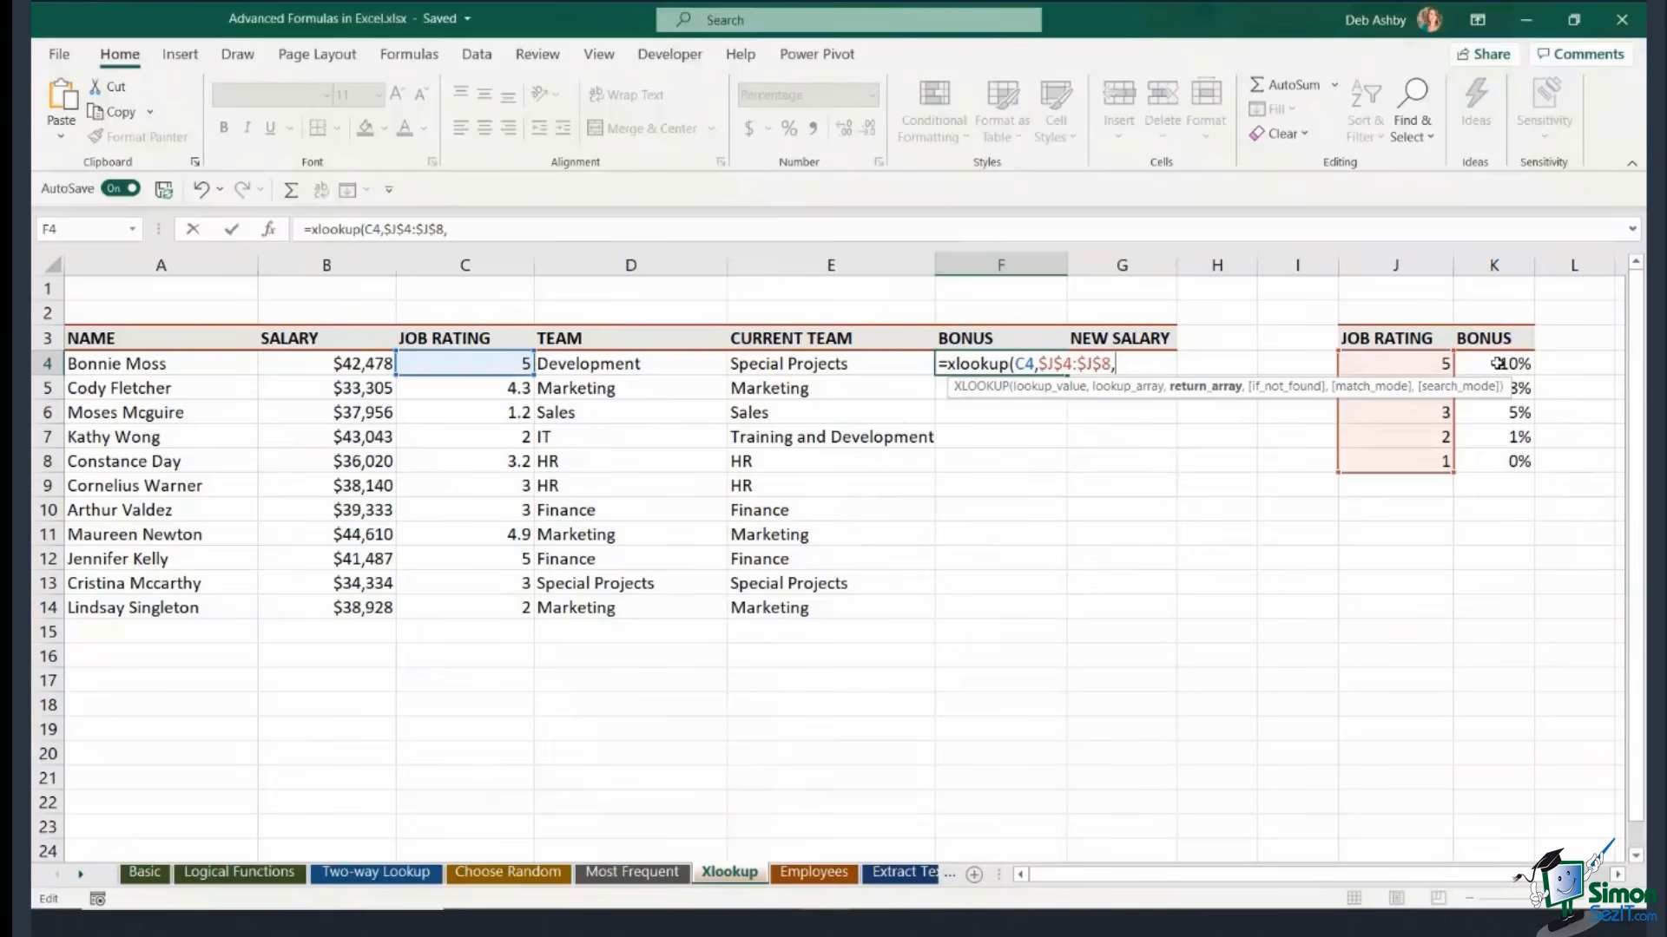
pyautogui.moveTo(1497, 363); pyautogui.dragTo(1495, 462)
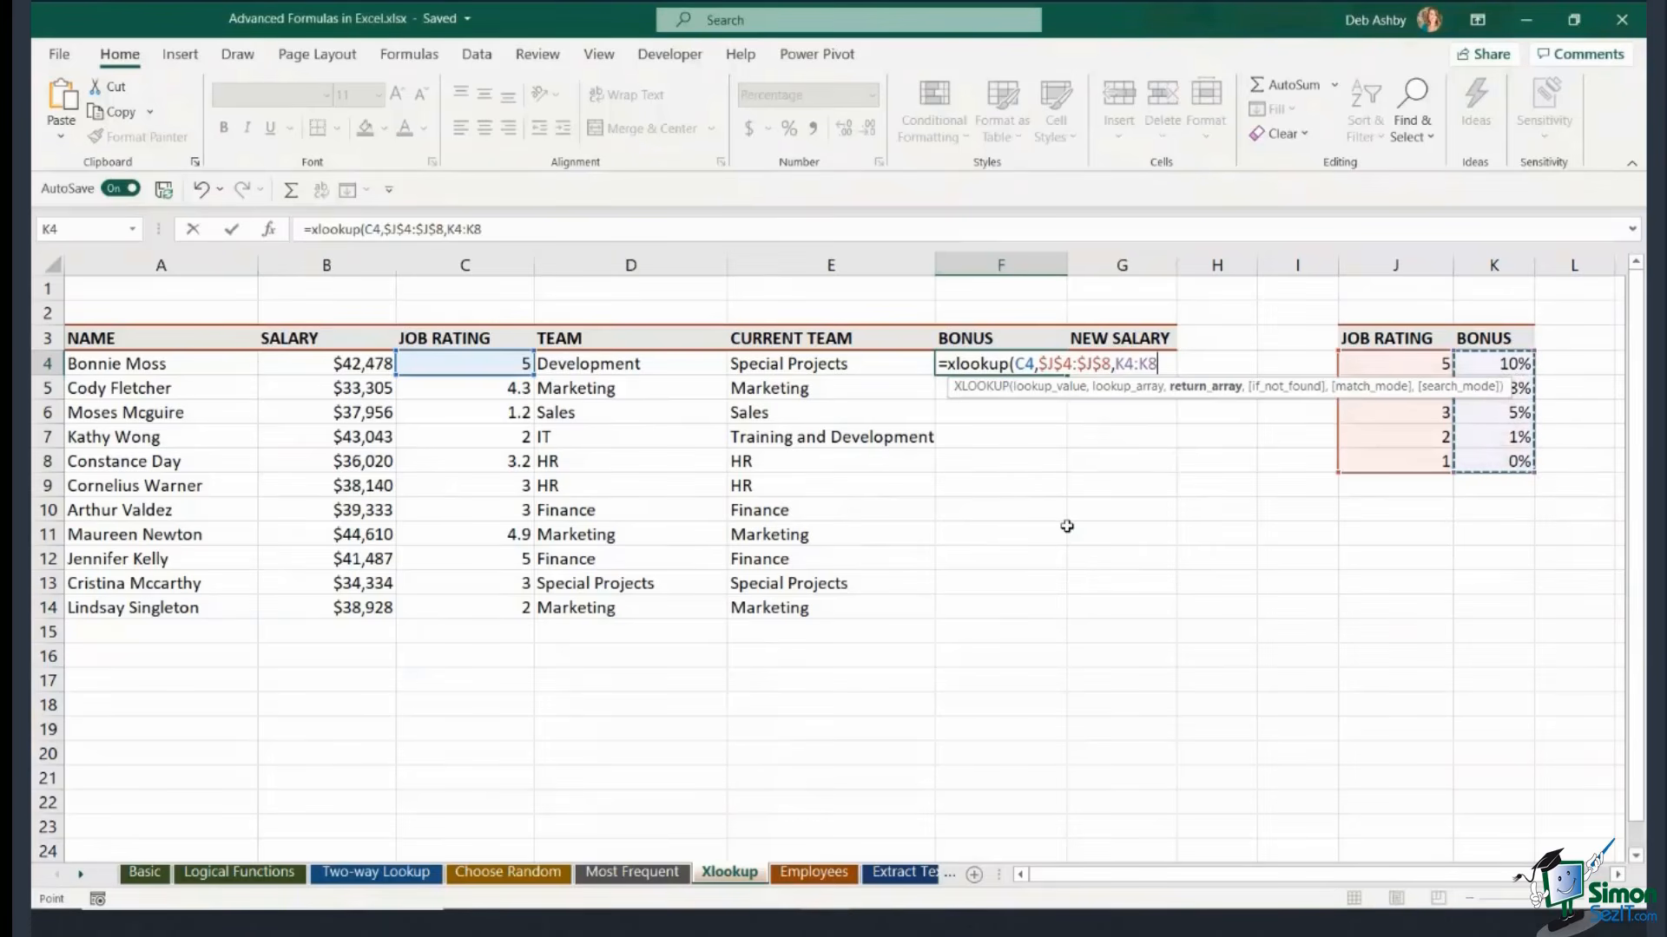
pyautogui.press('F4')
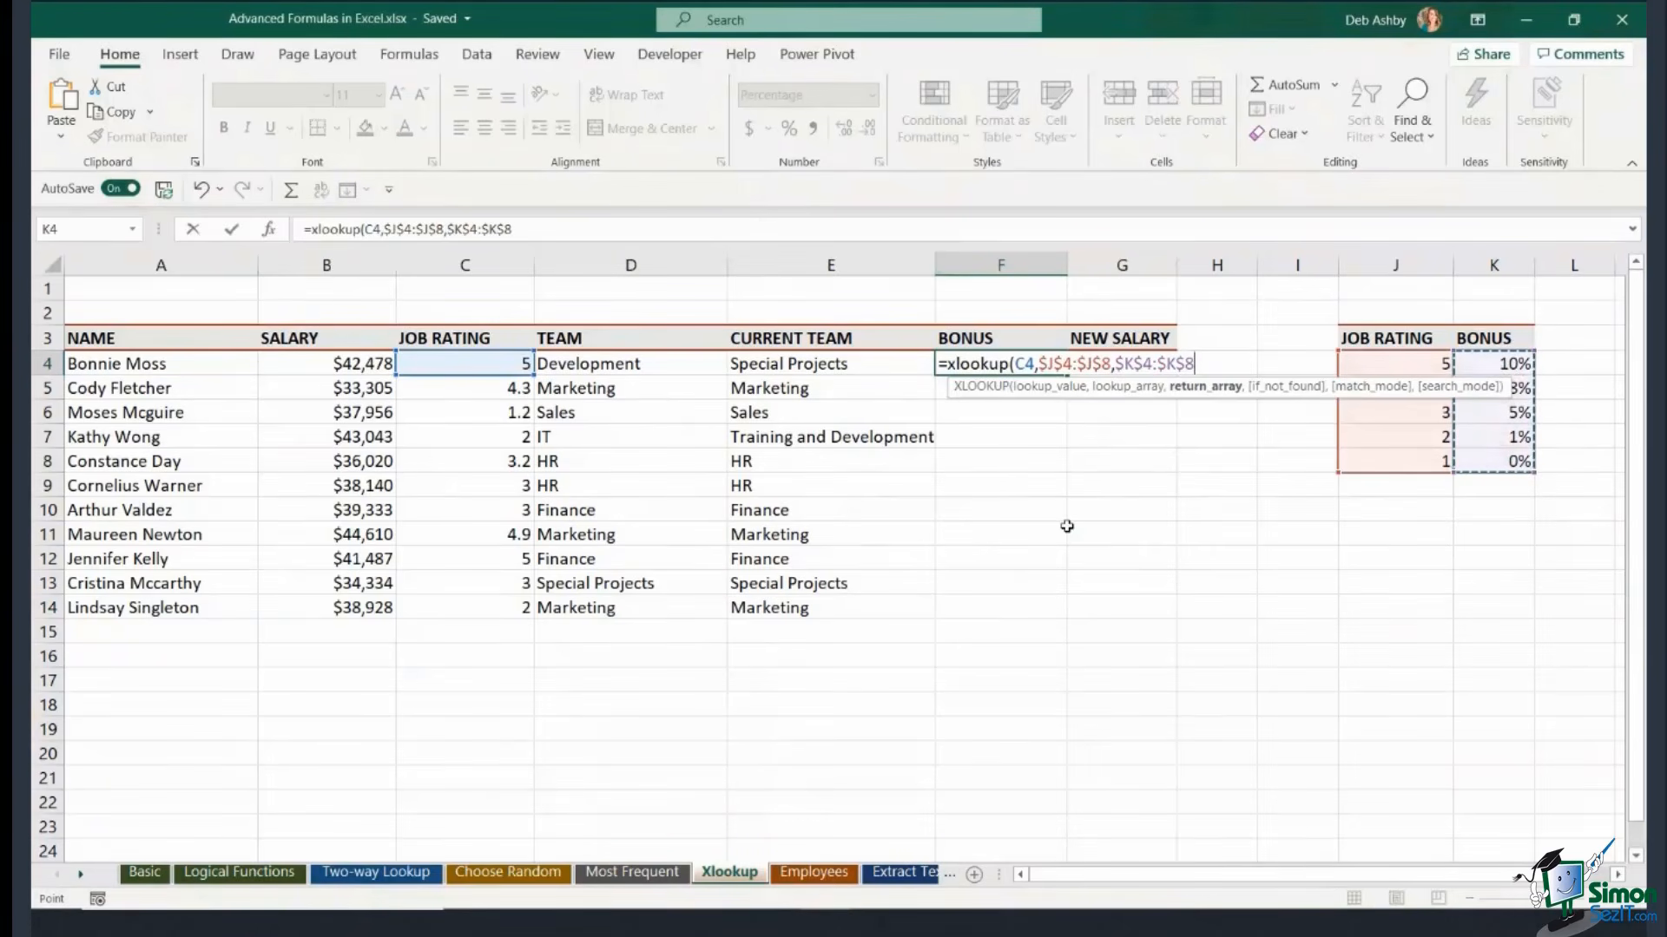
pyautogui.write(',')
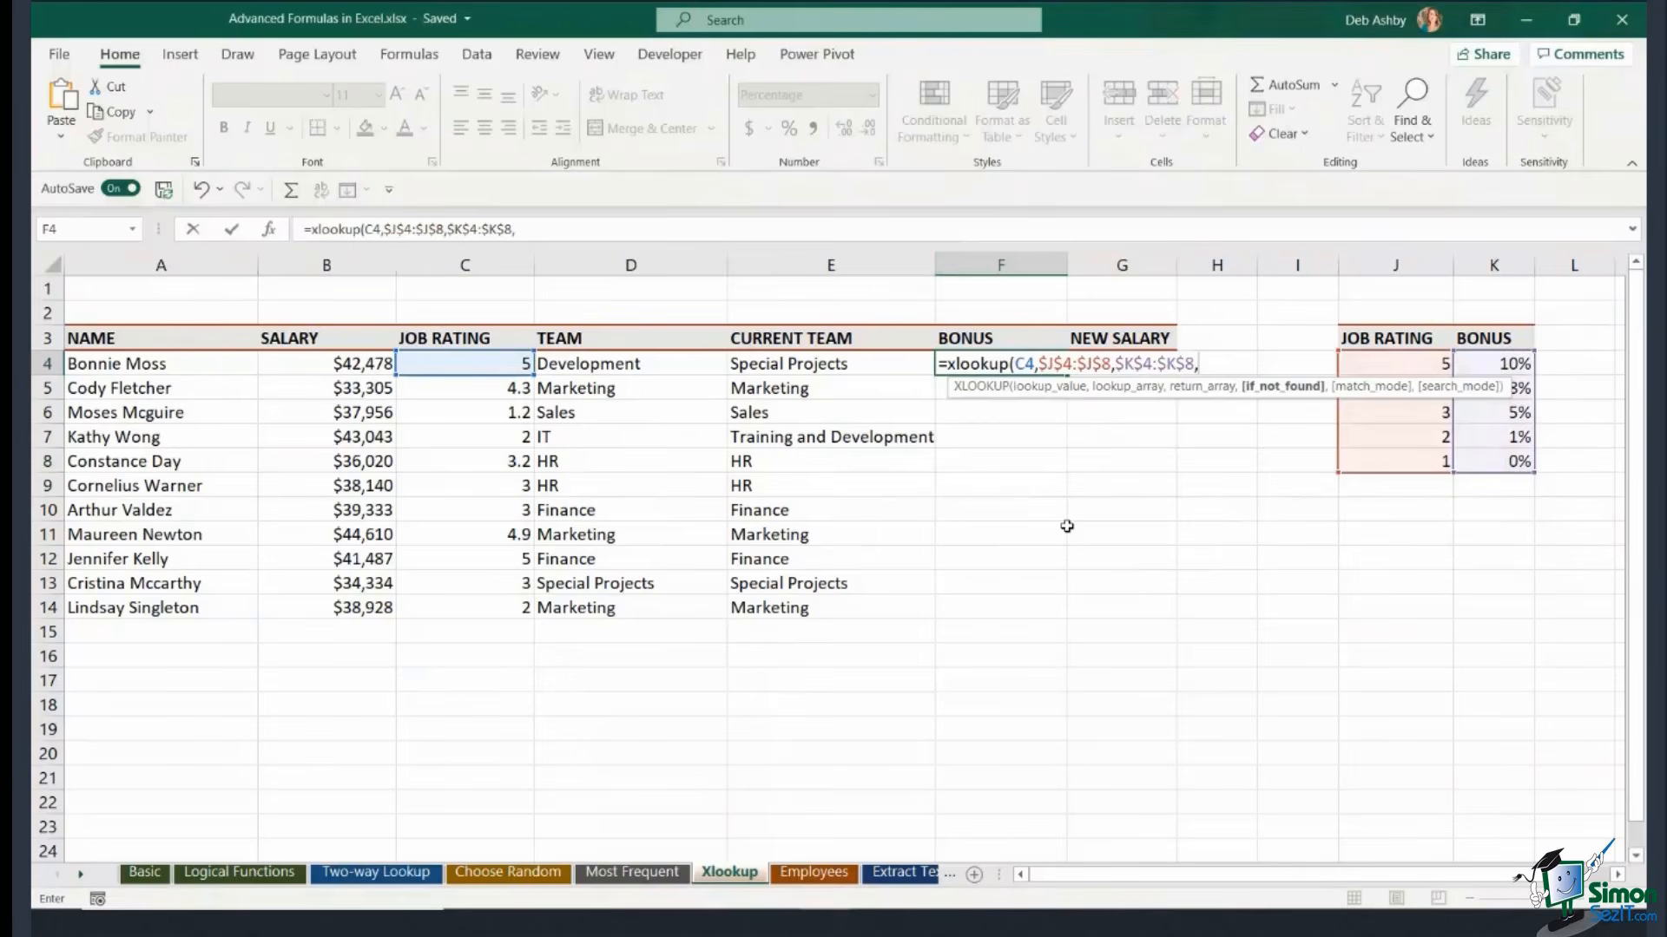
# Complete the bonus formula with "" if not found, match mode -1 and search mode 1, and fill it down to F14.
pyautogui.write('"",')
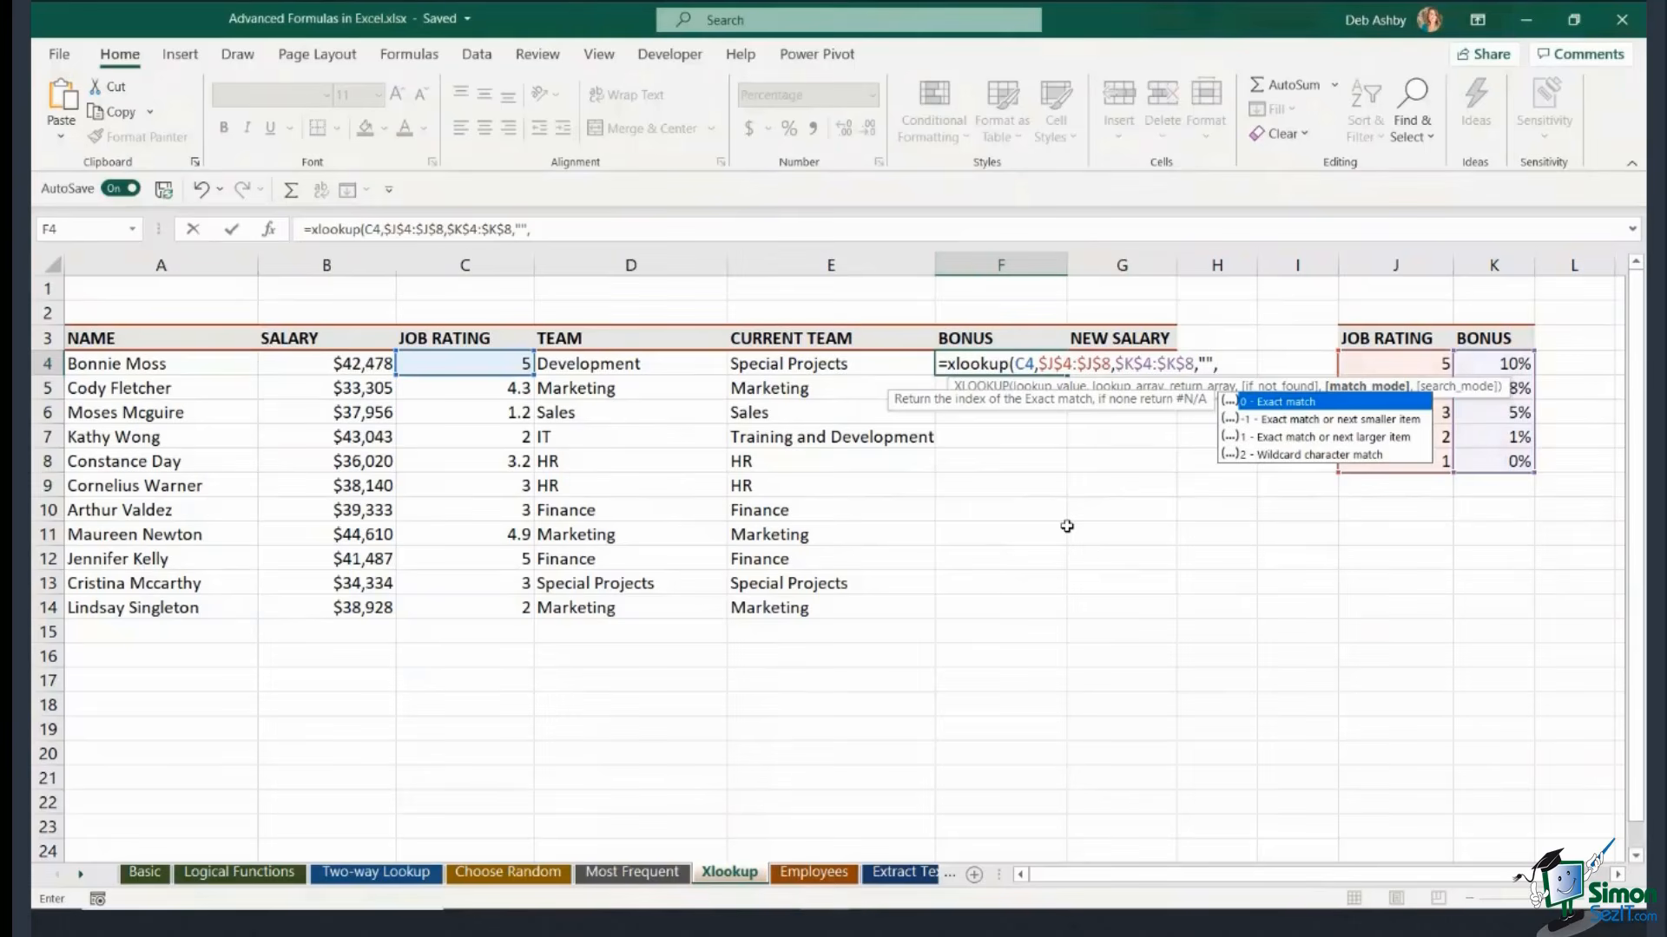
pyautogui.write('-1')
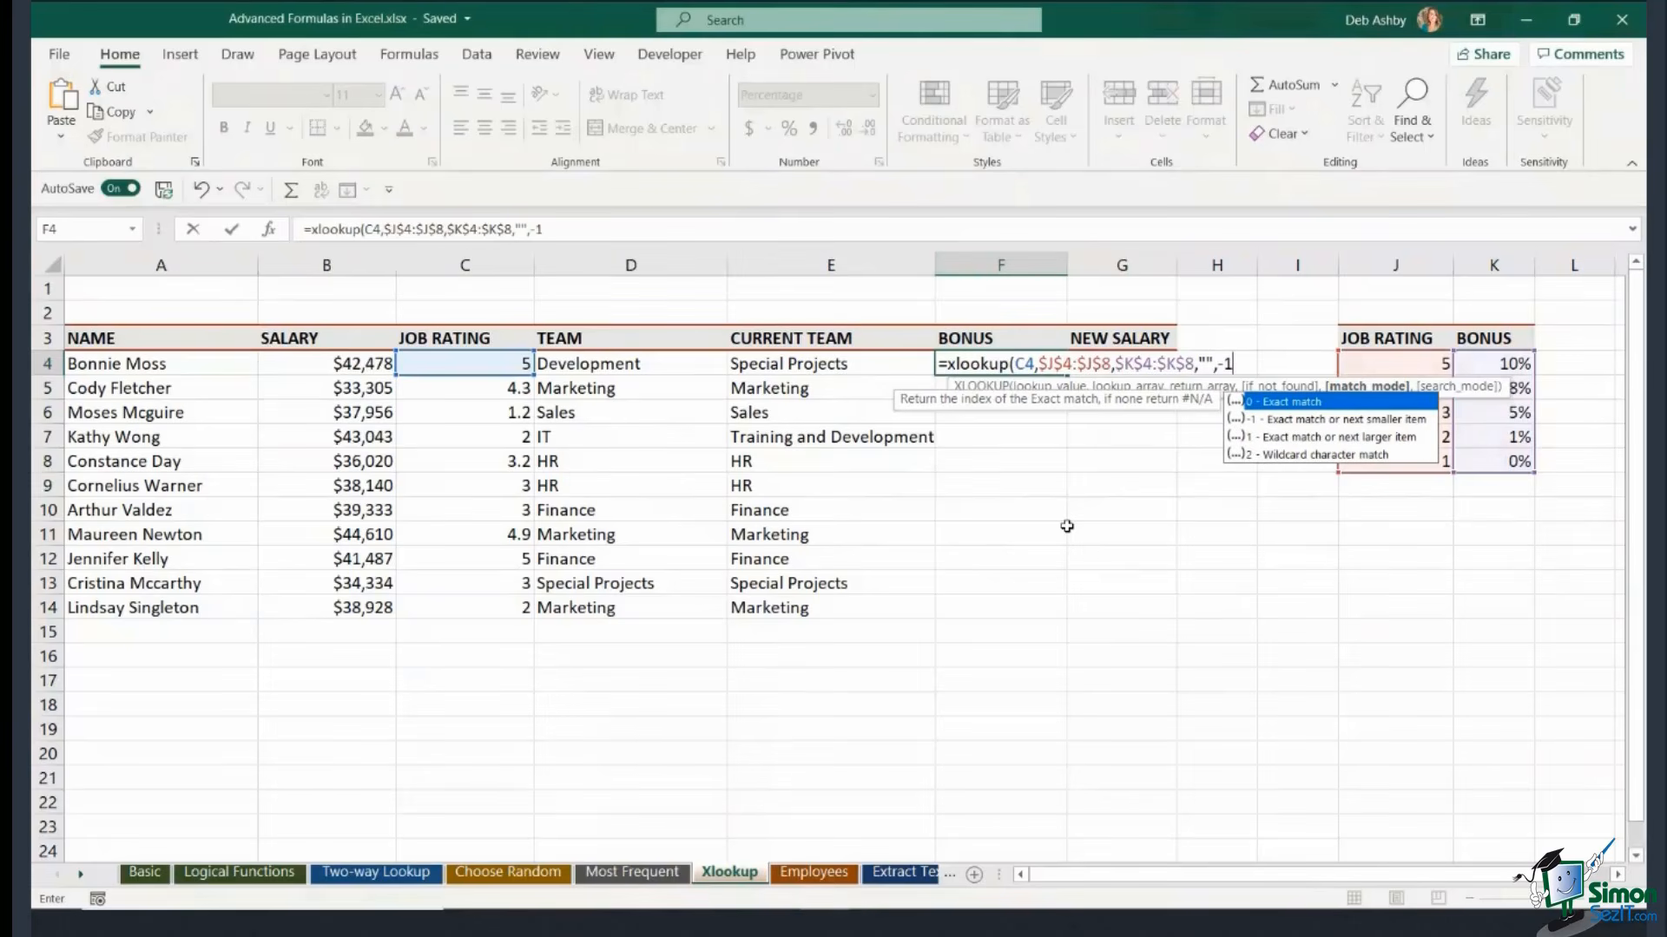
pyautogui.write(',')
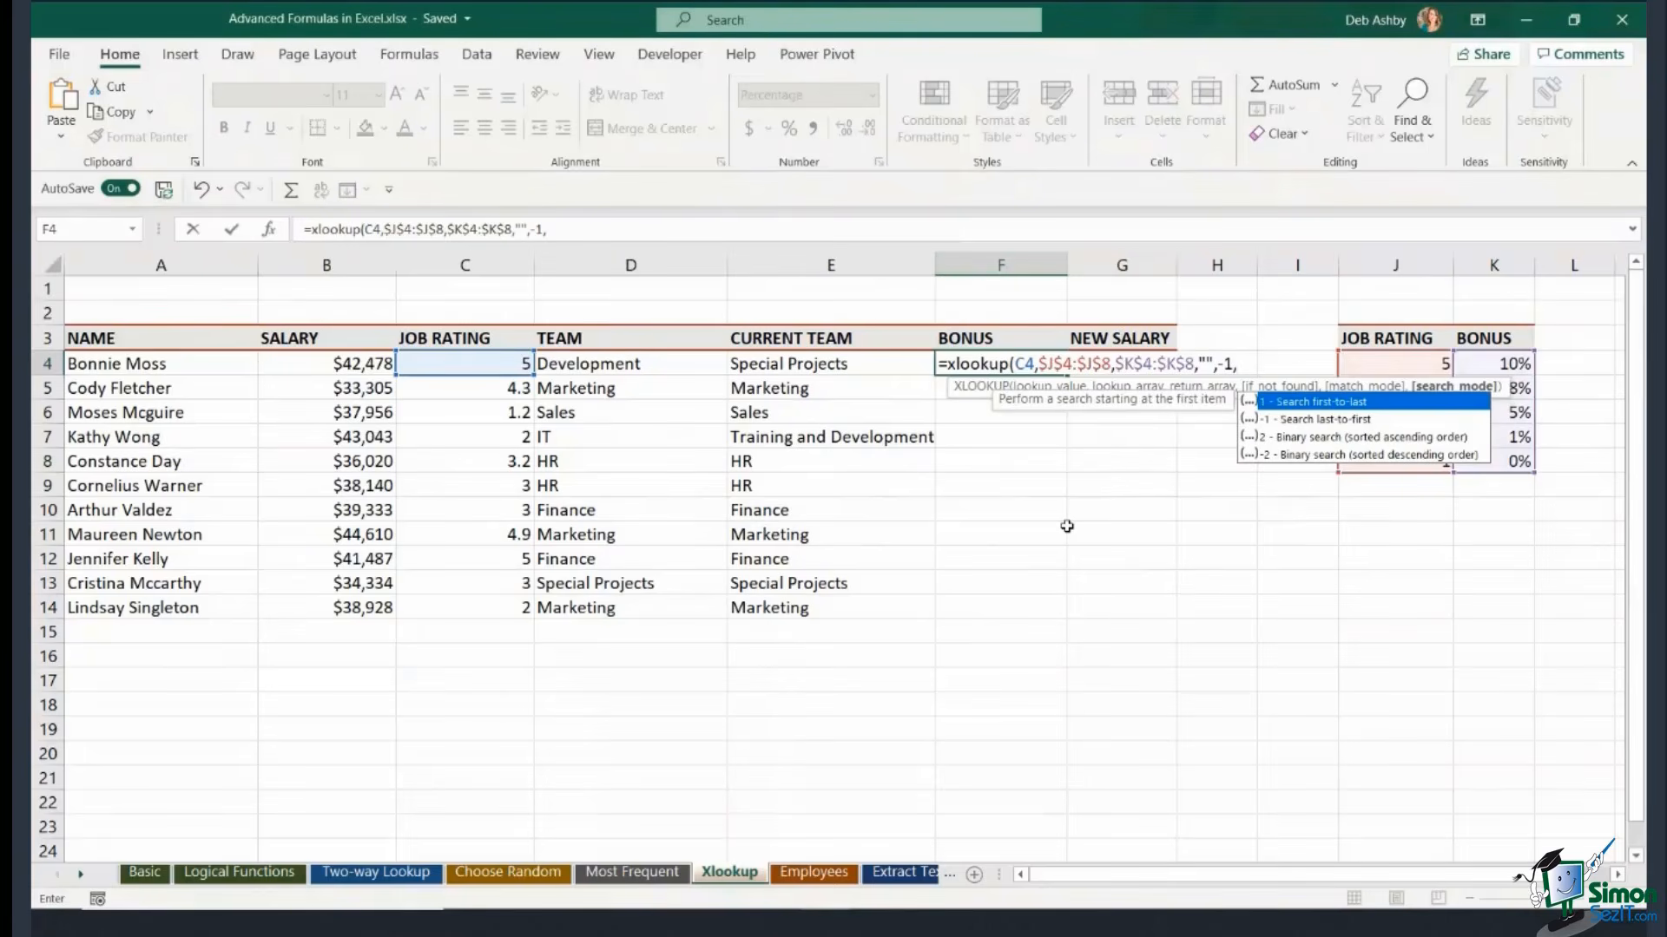
pyautogui.write('1)')
pyautogui.press('Return')
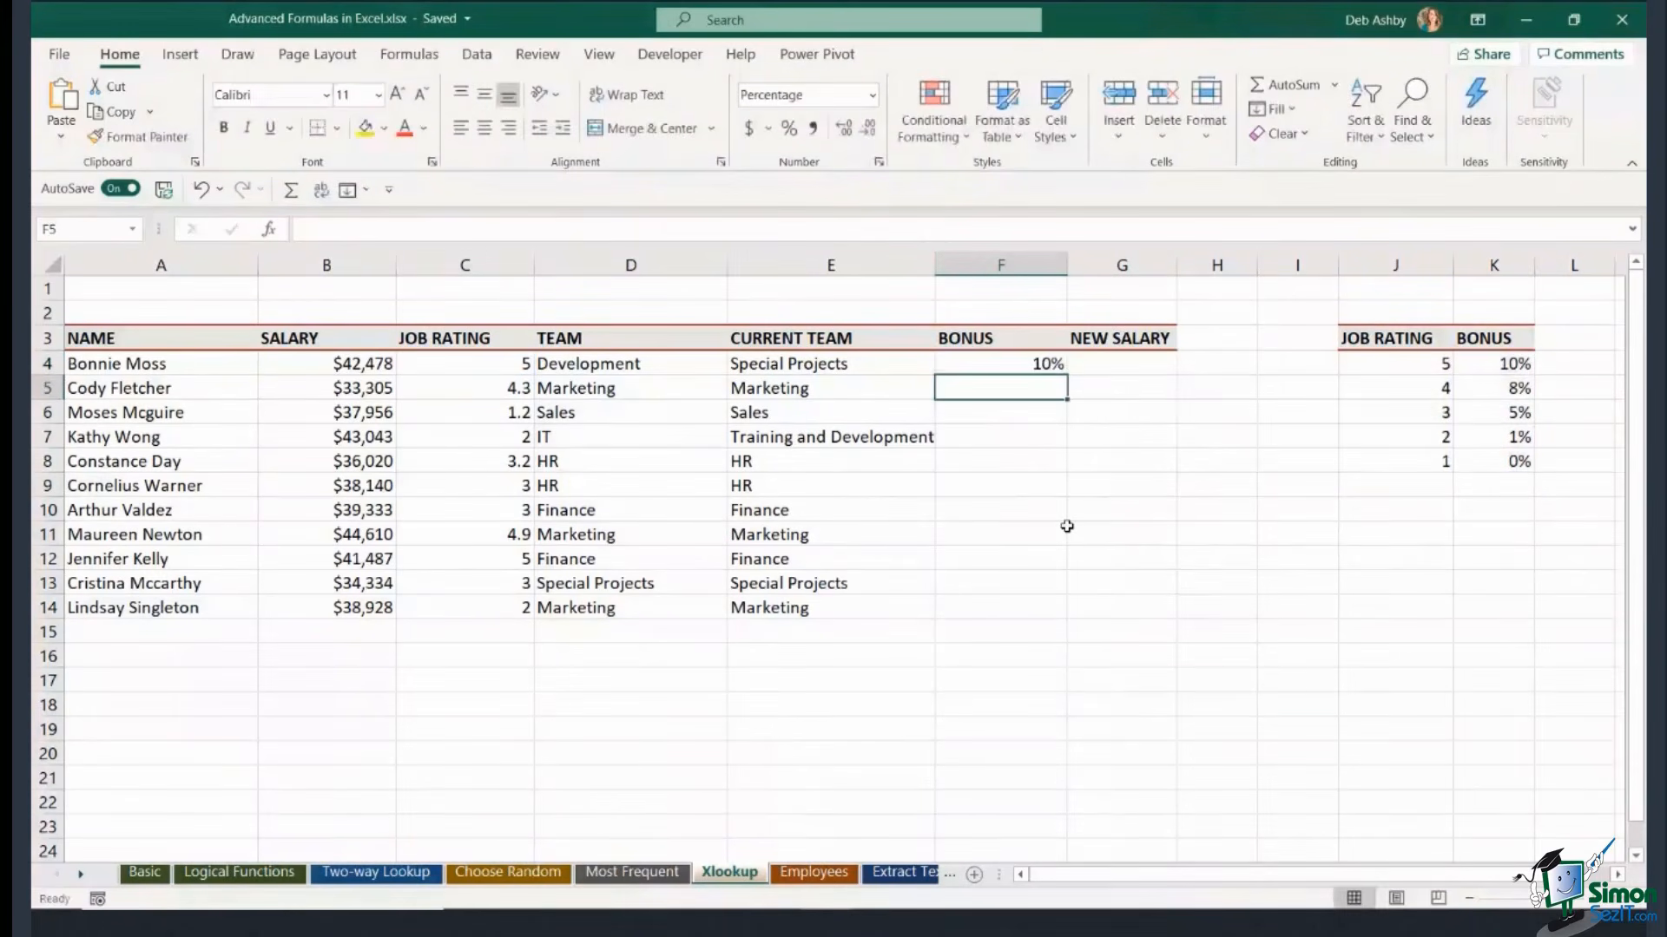
pyautogui.click(1015, 366)
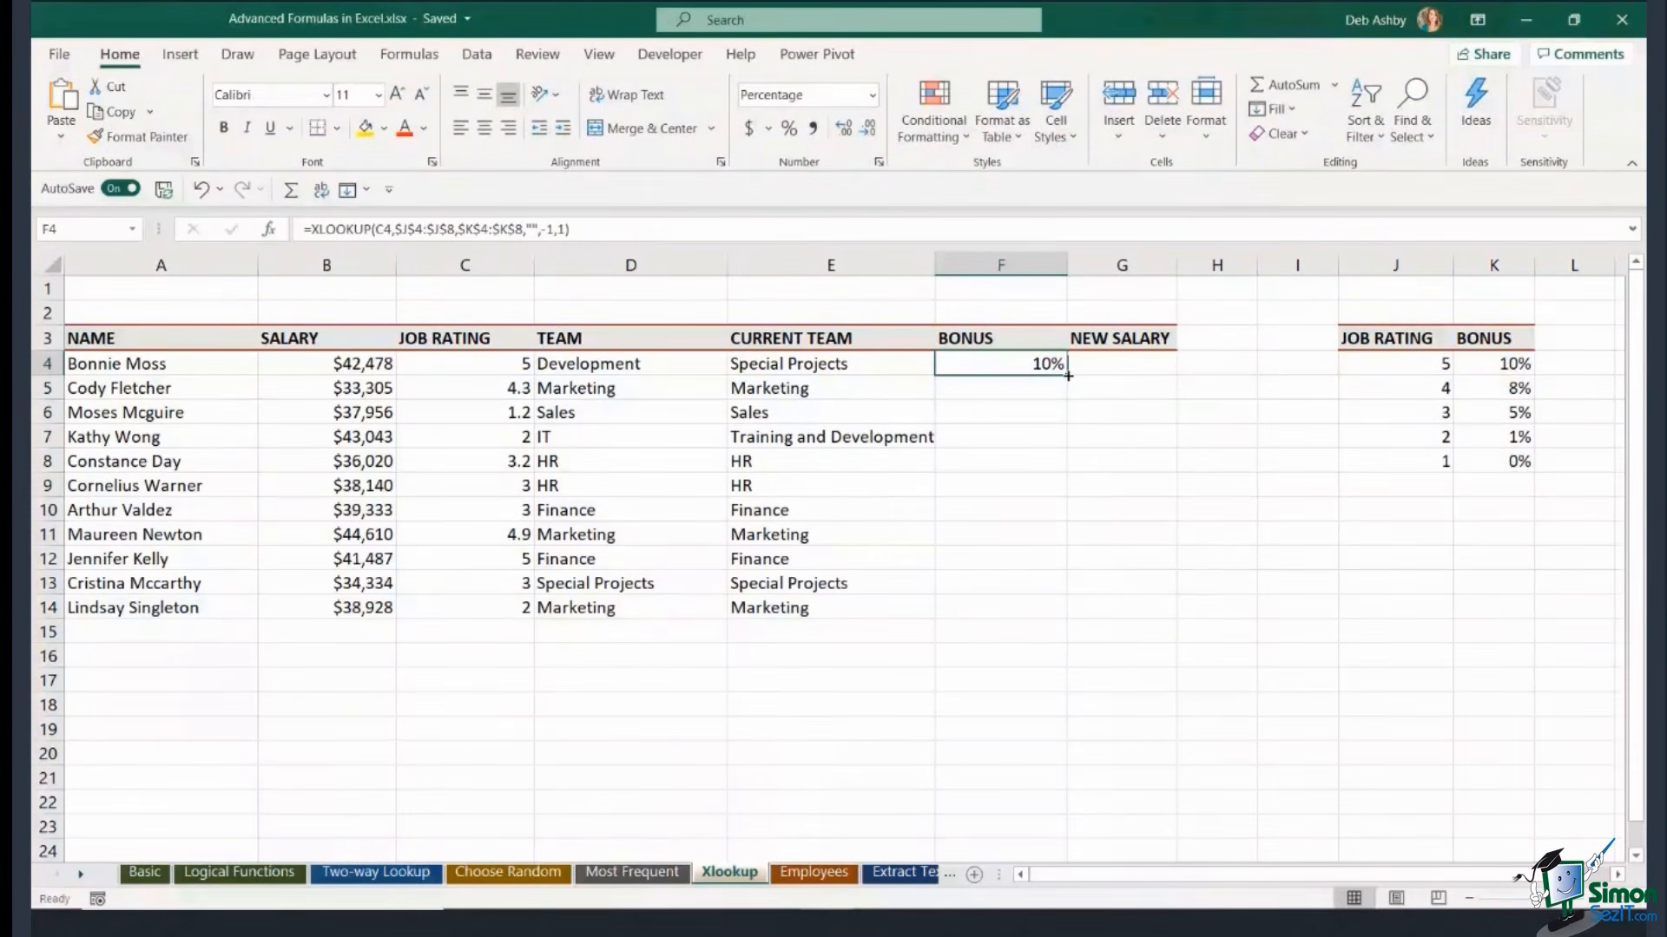
pyautogui.moveTo(1072, 375); pyautogui.dragTo(1076, 618)
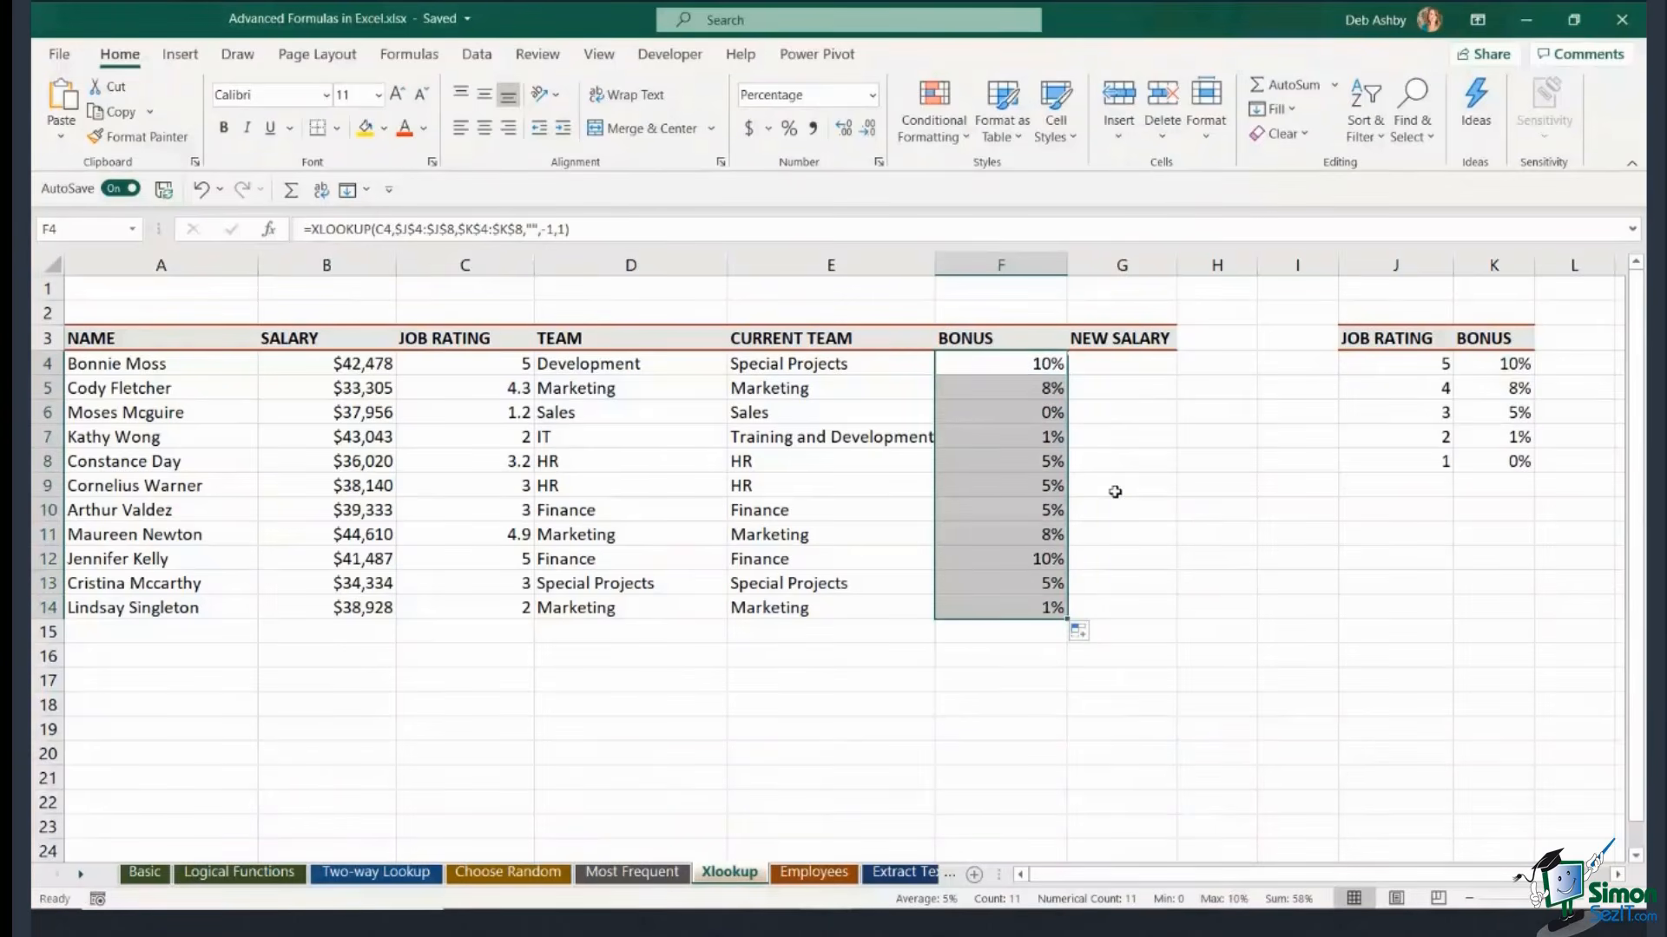
# Check the bonus in F5 by comparing the job rating in C5 with the rating and bonus levels in J5 and K5.
pyautogui.click(467, 391)
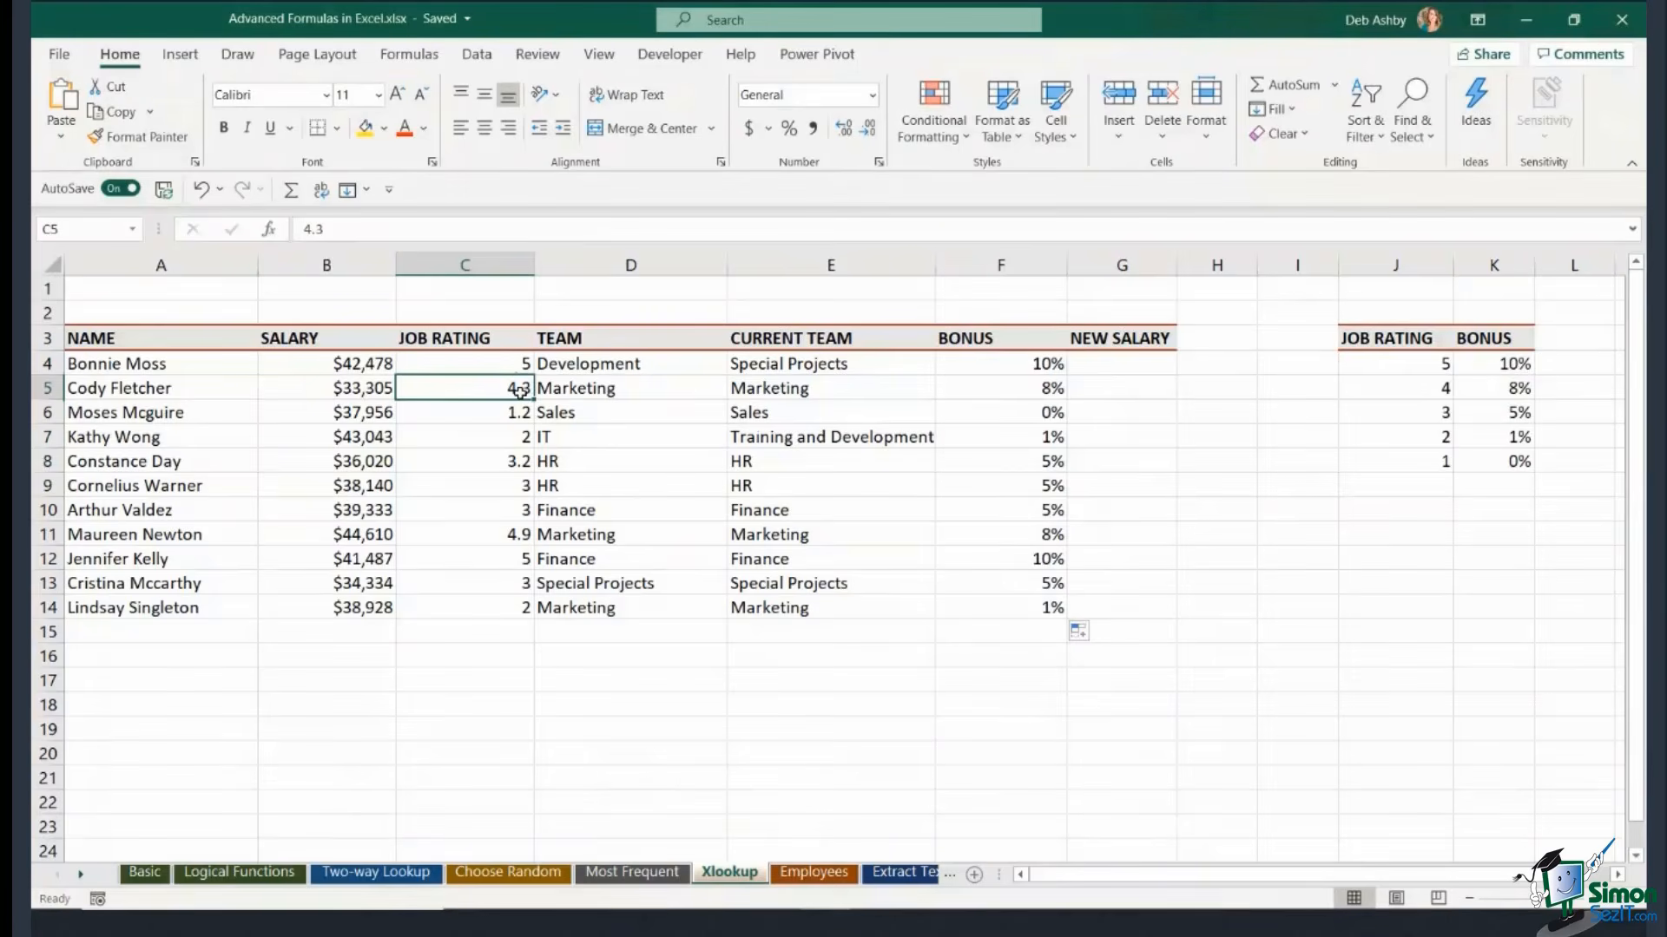
pyautogui.click(1416, 388)
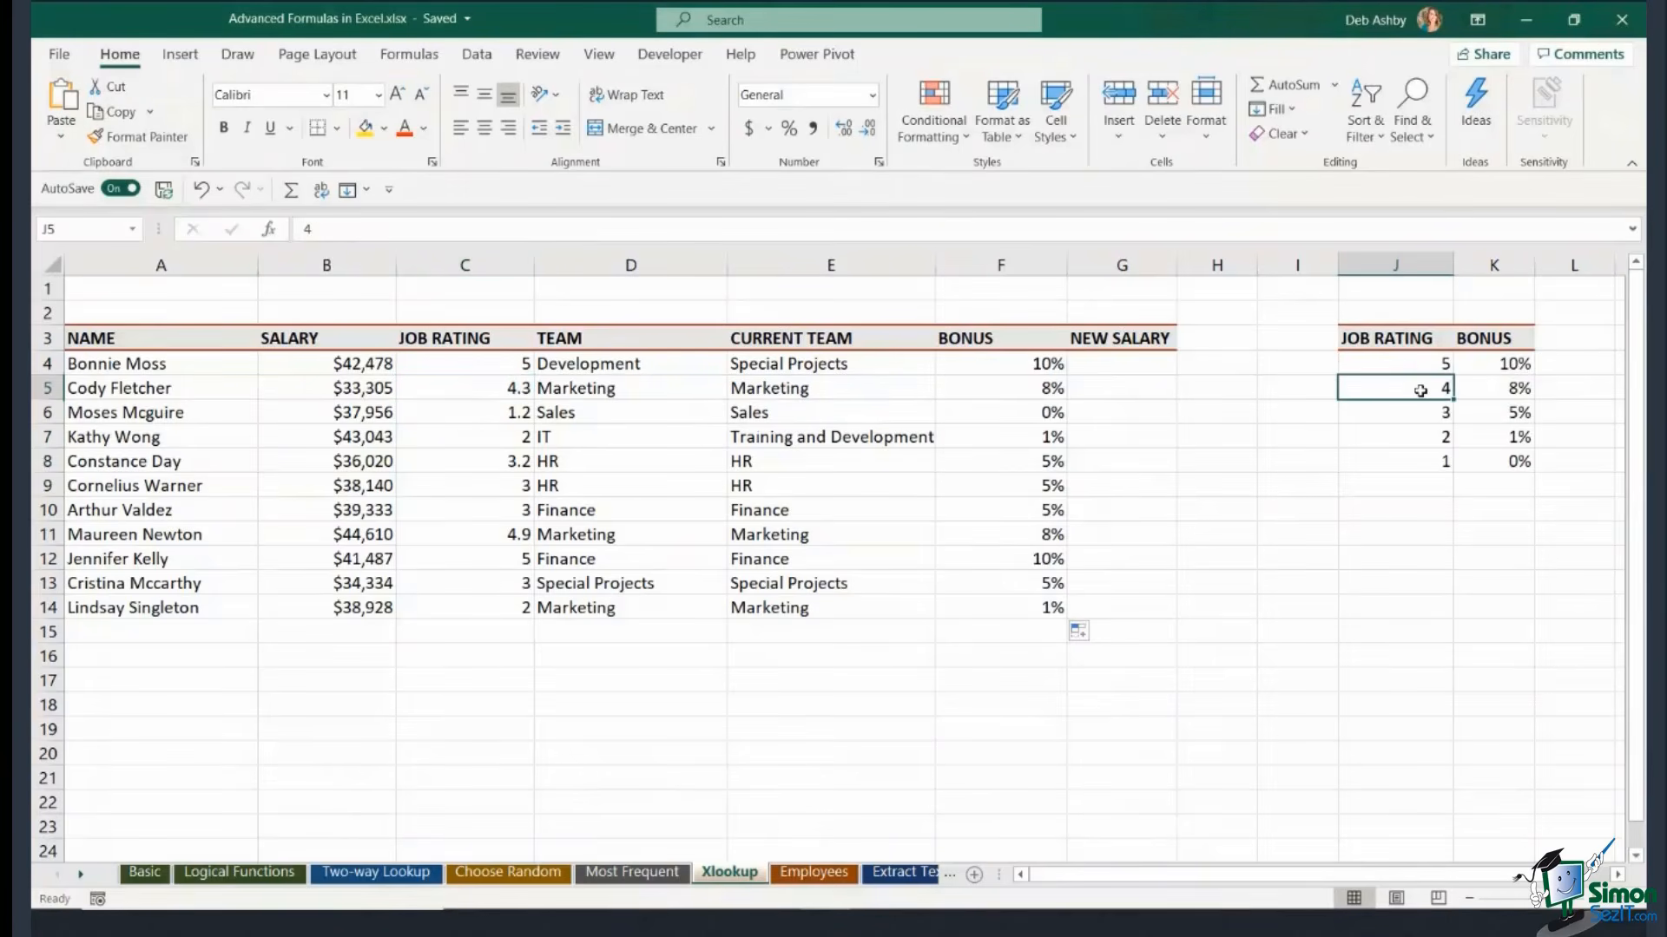
pyautogui.click(1502, 399)
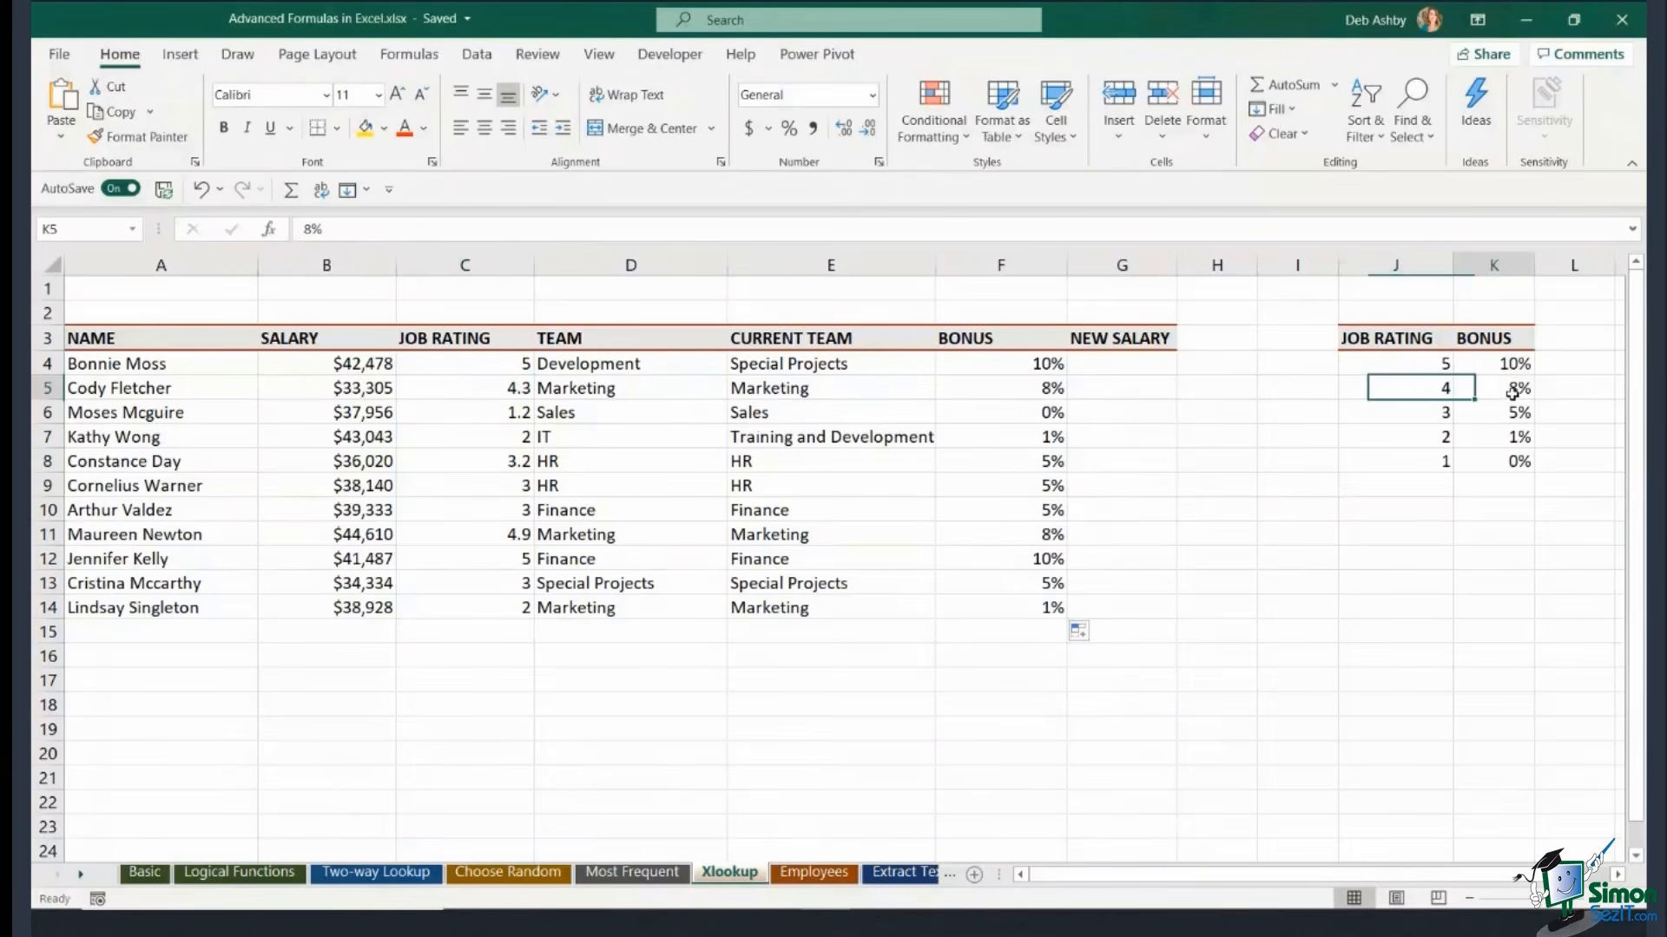
pyautogui.click(1021, 388)
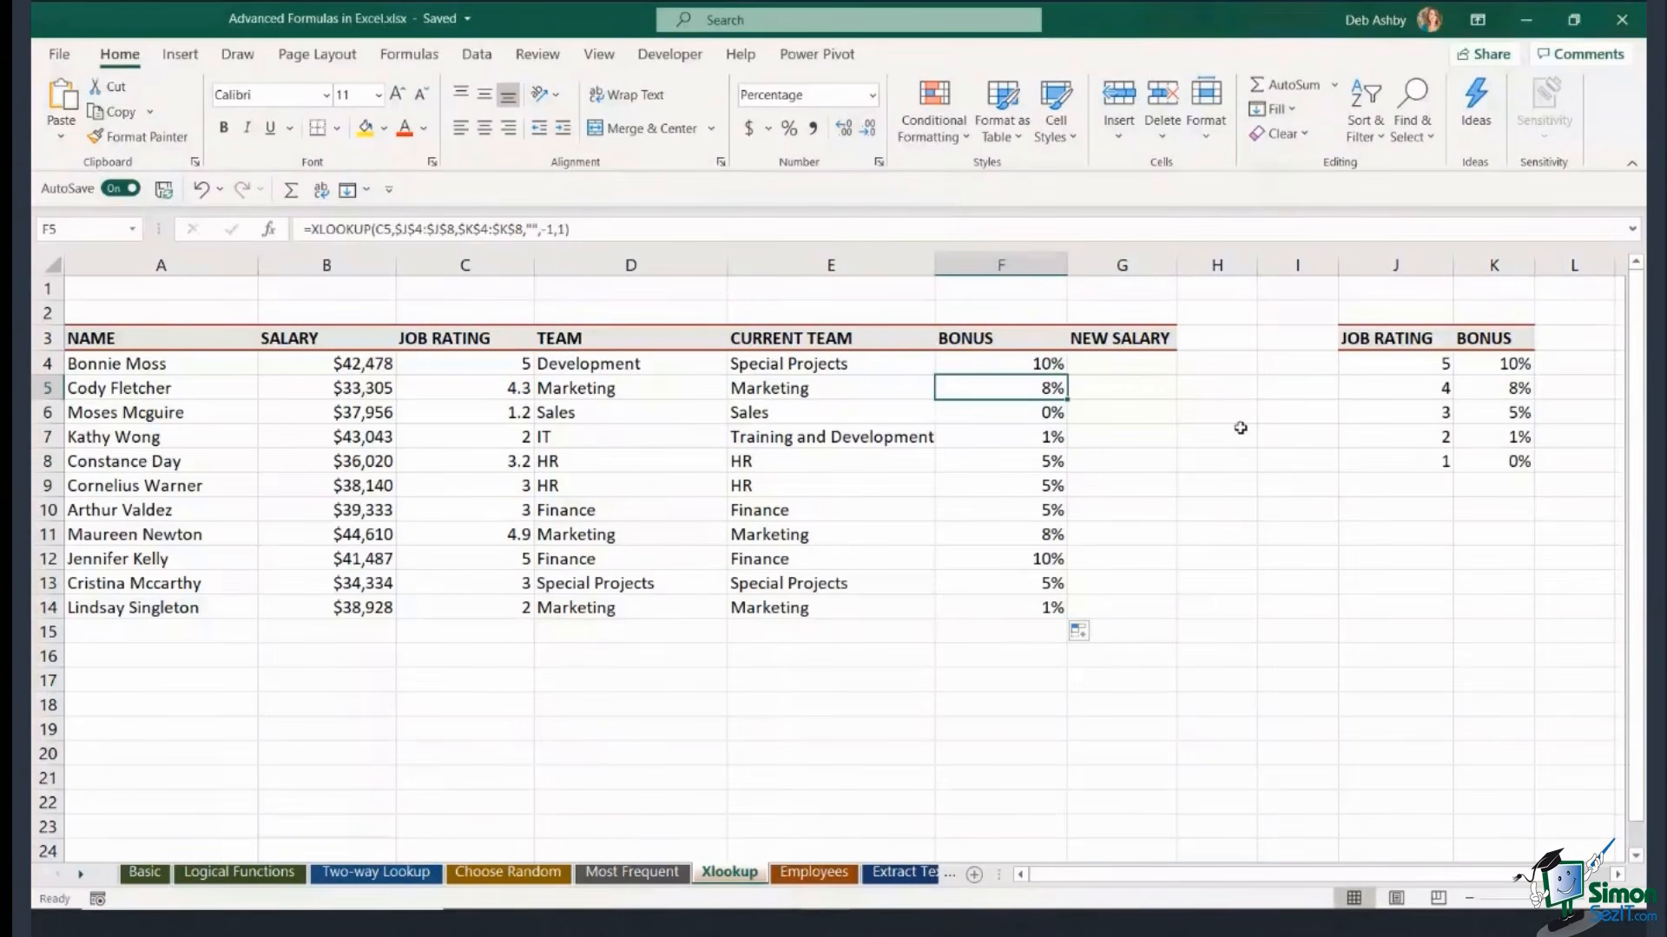
# Enter the formula =SUM(B4*F4)+B4 in G4 to calculate the first employee's new salary.
pyautogui.click(1120, 361)
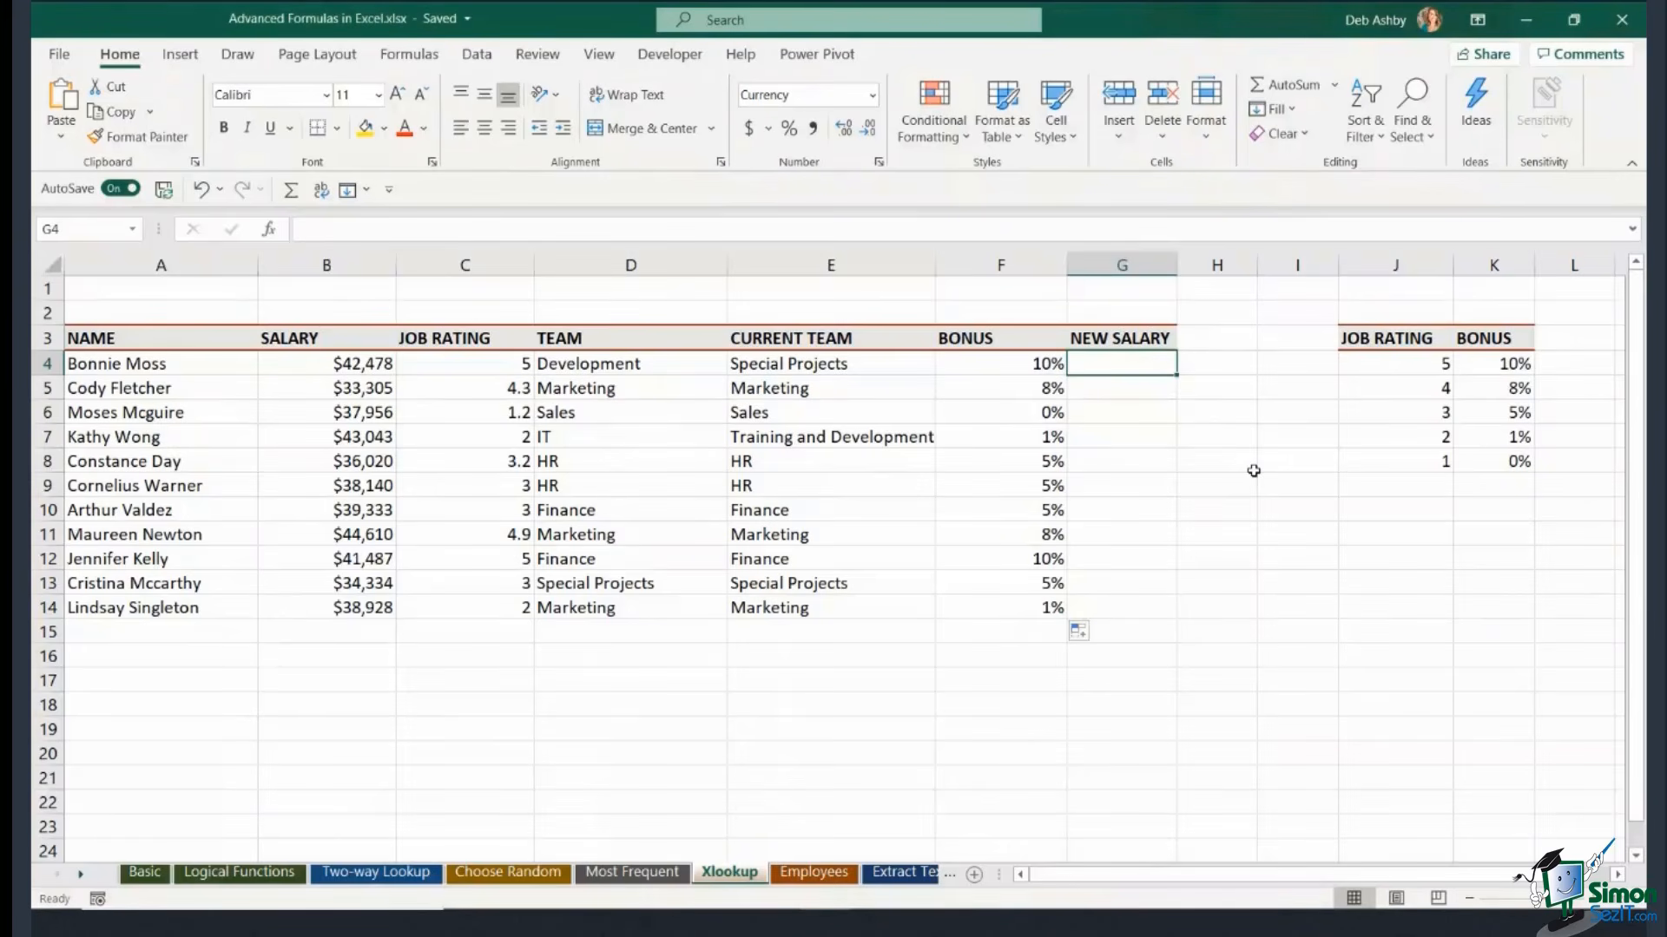
pyautogui.write('=SUM')
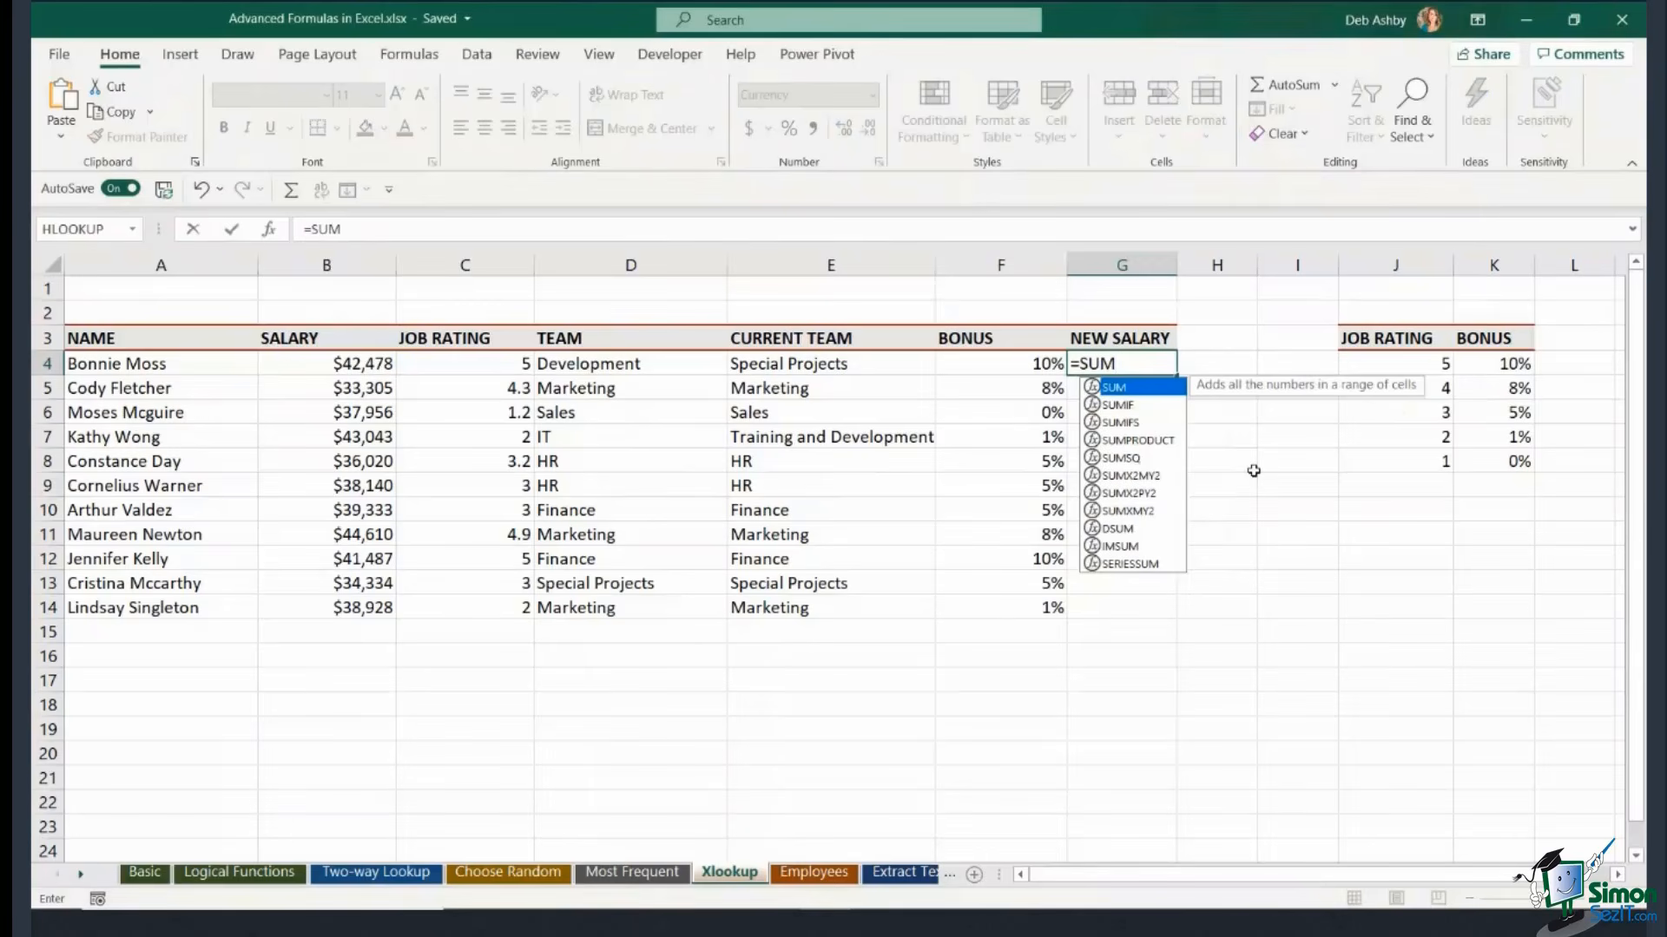
pyautogui.write('(')
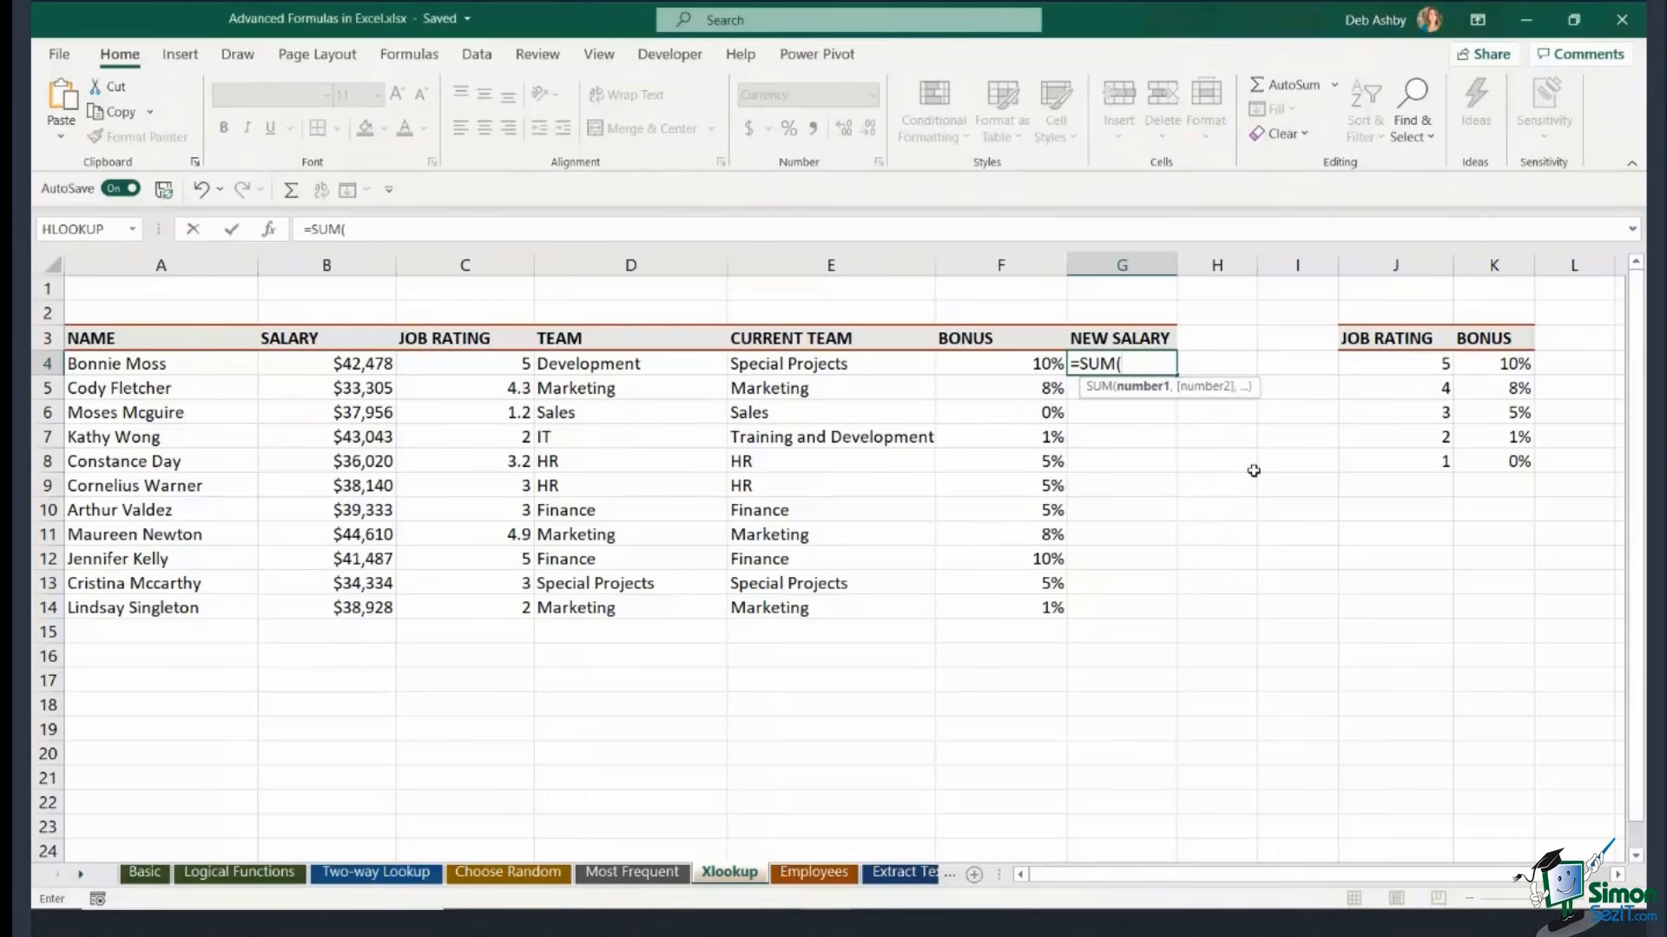
pyautogui.click(296, 360)
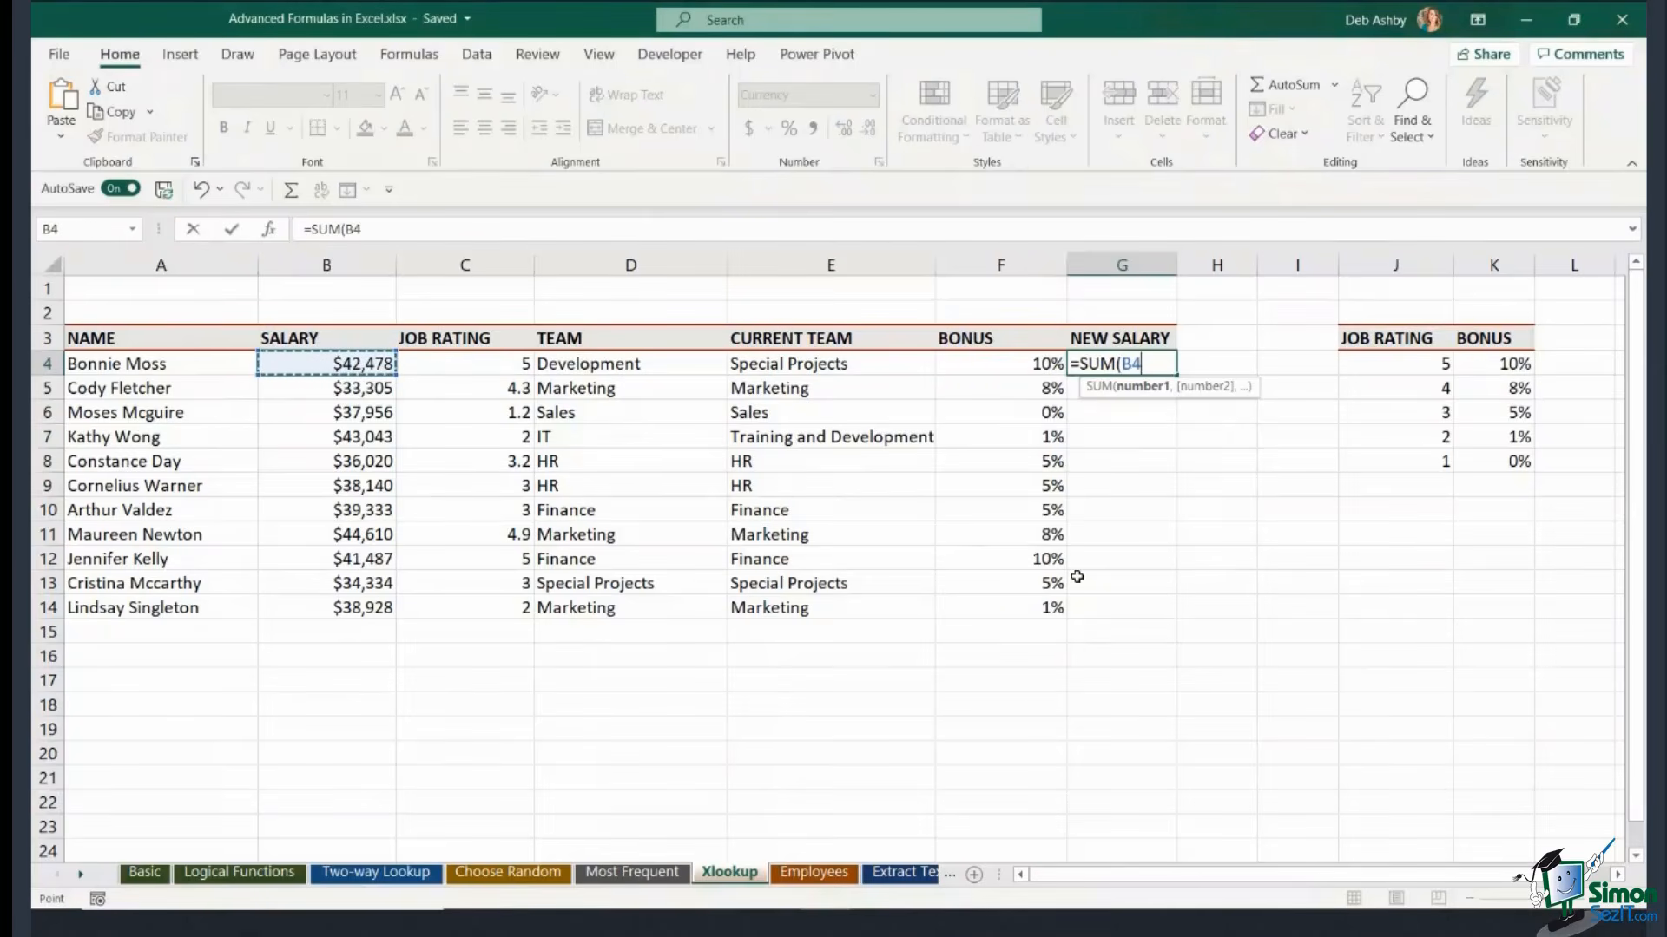
pyautogui.write('*')
pyautogui.click(1020, 368)
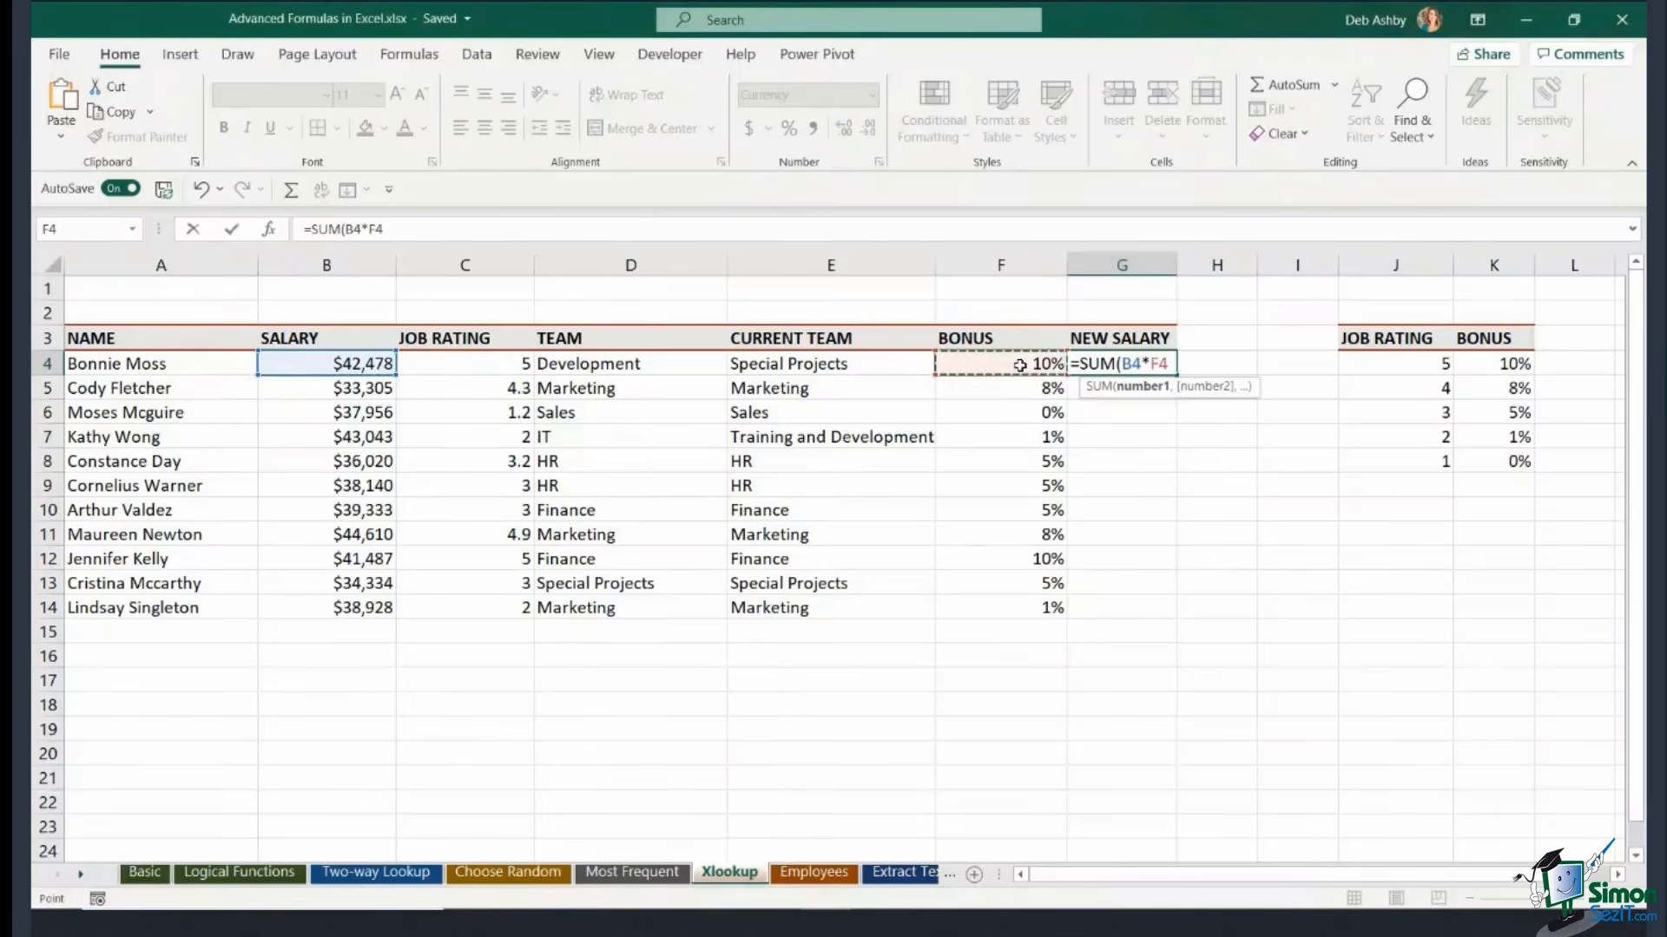
pyautogui.write(')')
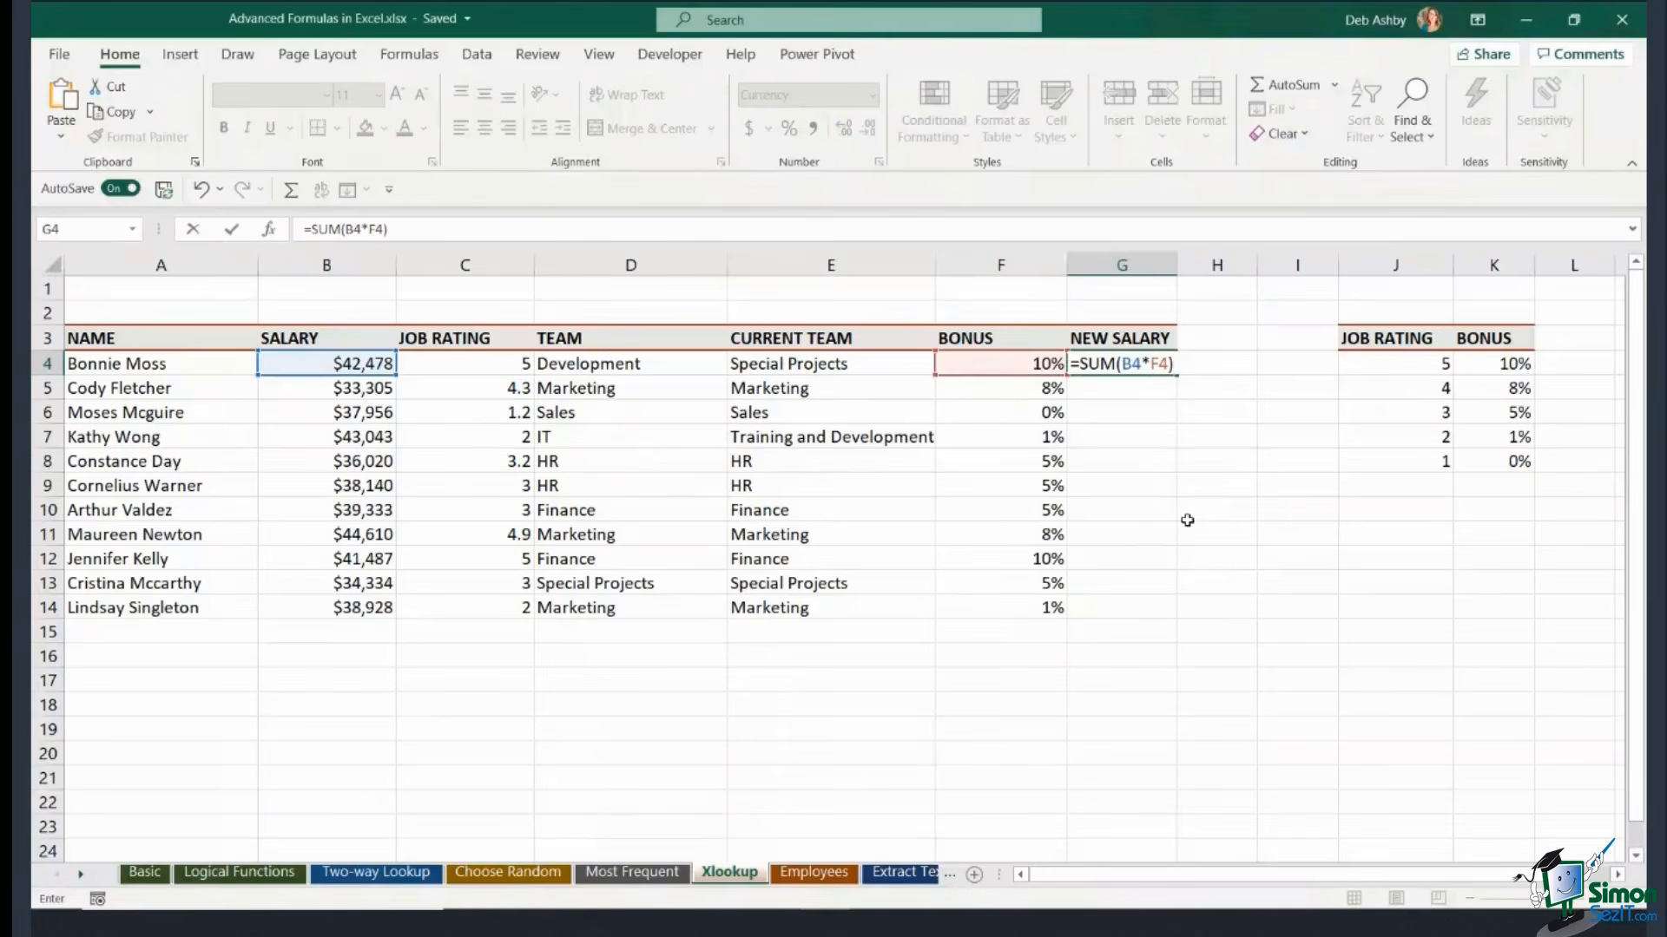
pyautogui.write('+')
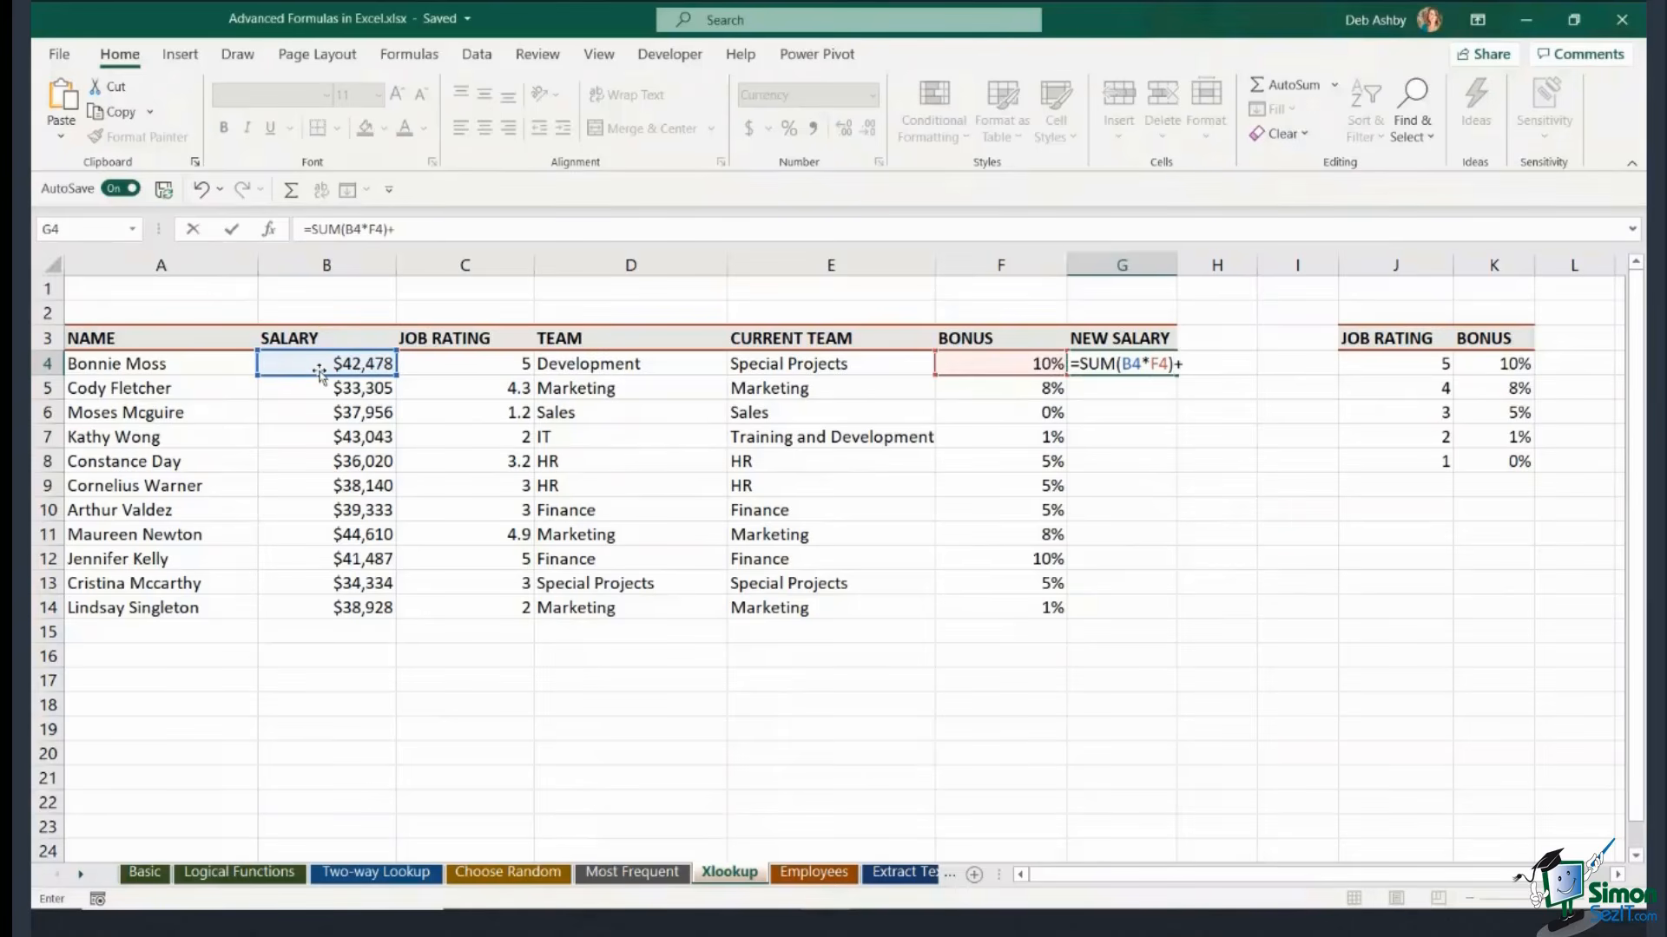
pyautogui.click(373, 364)
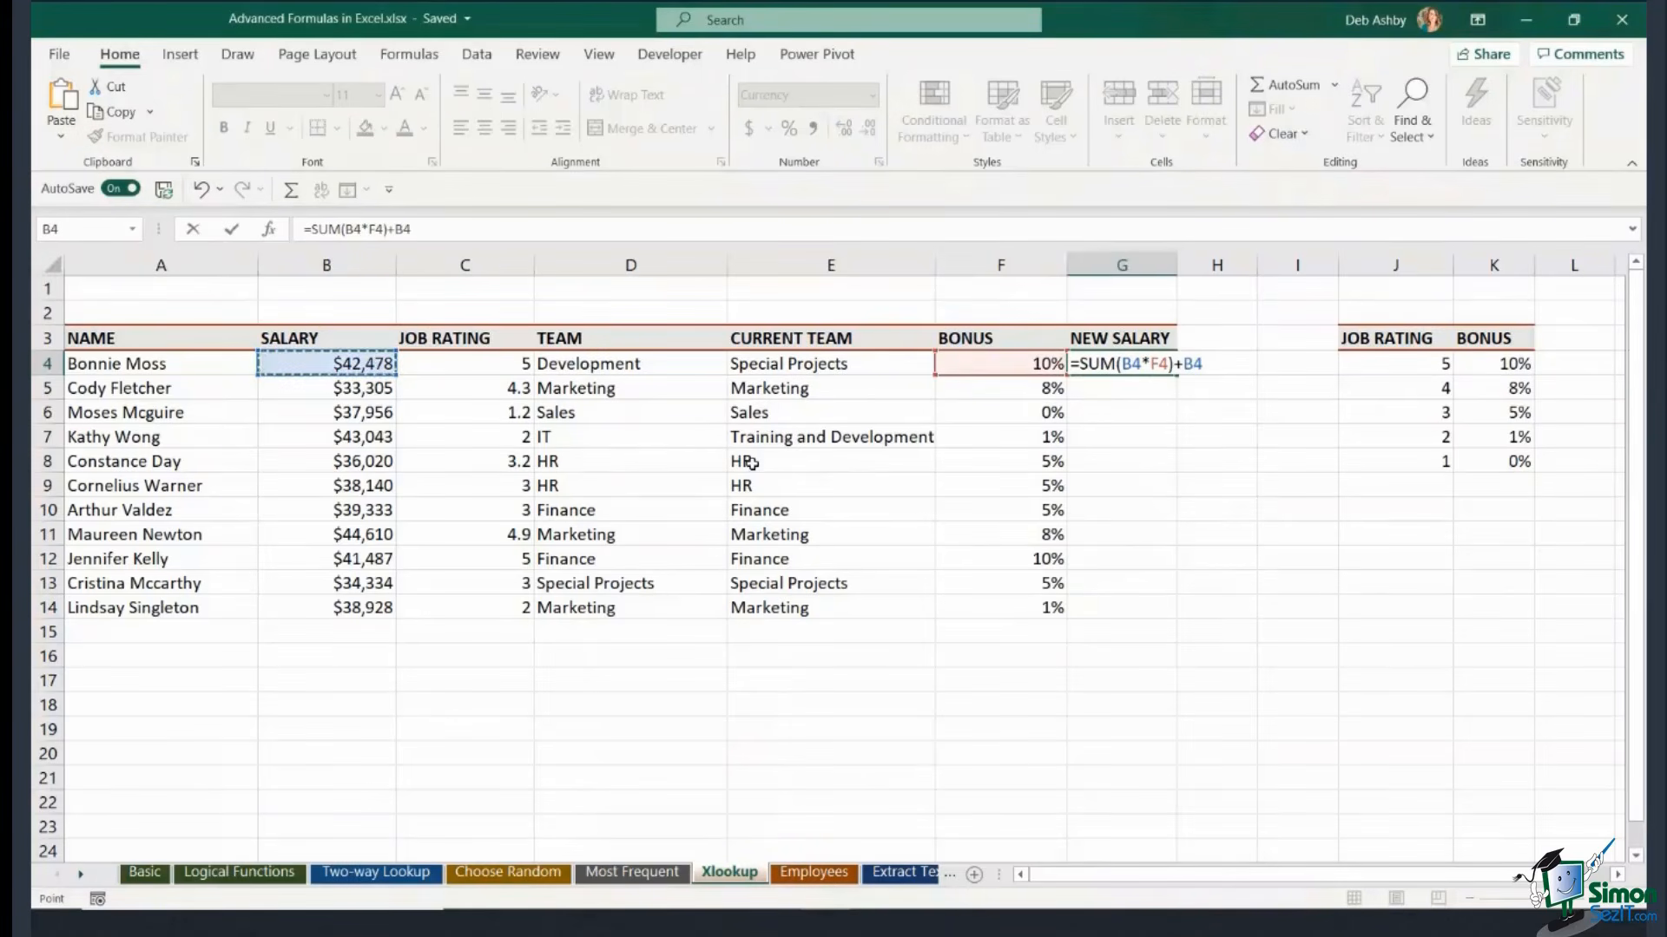
pyautogui.press('Return')
# Fill the new salary formula from G4 down to G14 and deselect the range.
pyautogui.click(1142, 365)
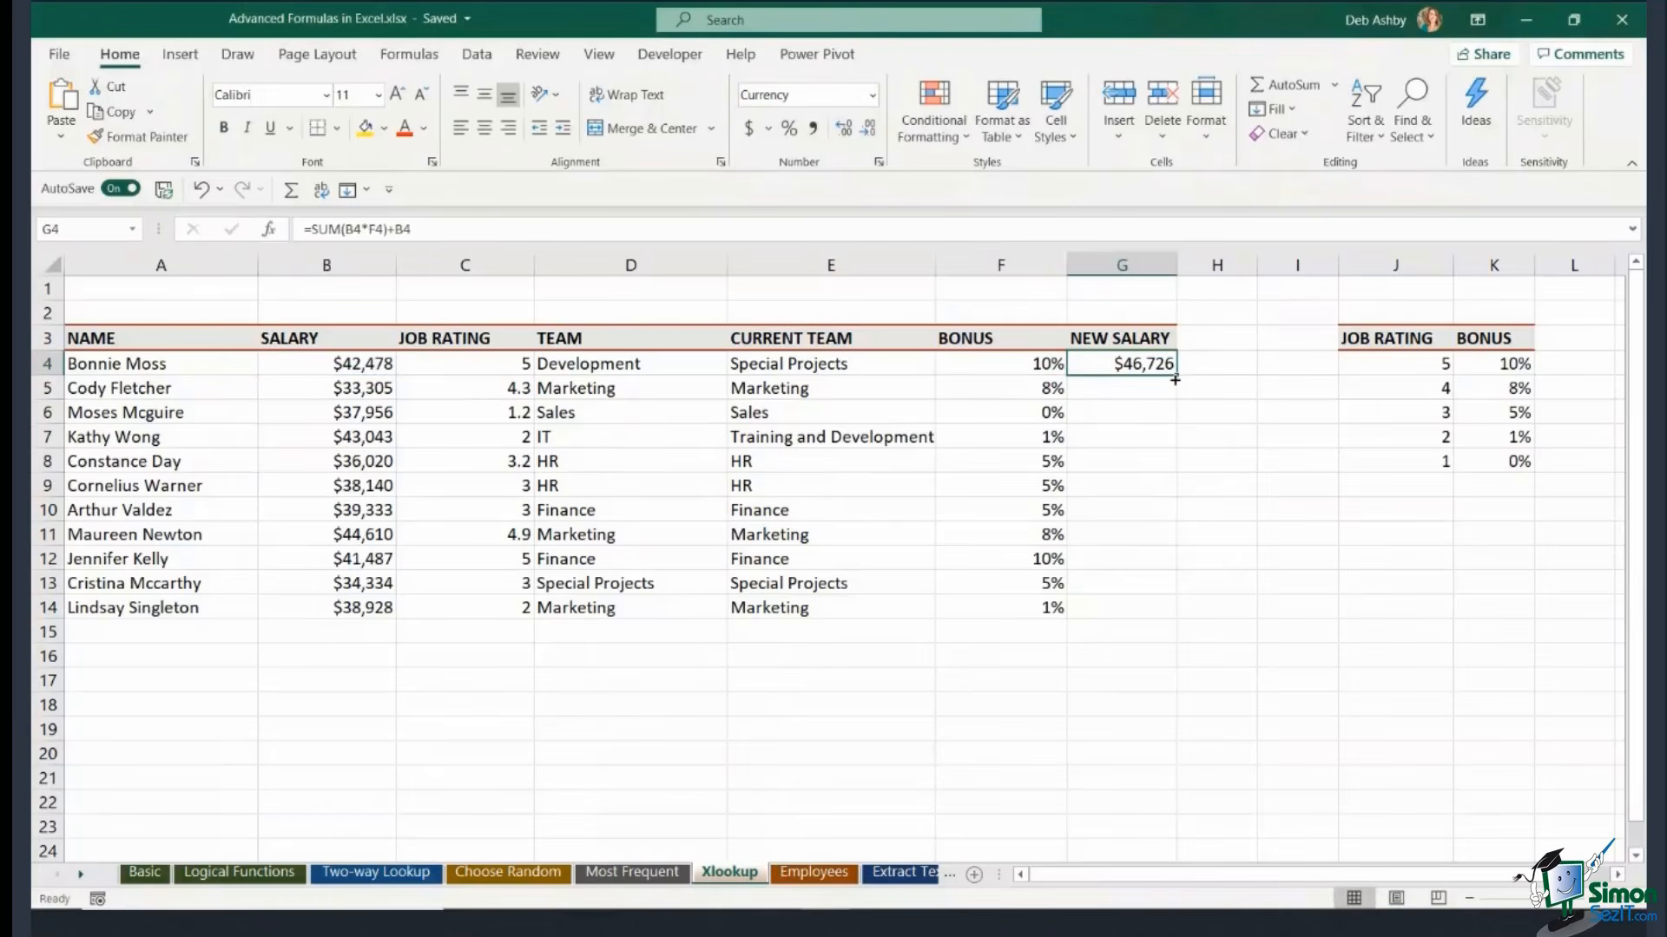
pyautogui.moveTo(1176, 375); pyautogui.dragTo(1180, 620)
pyautogui.click(1302, 511)
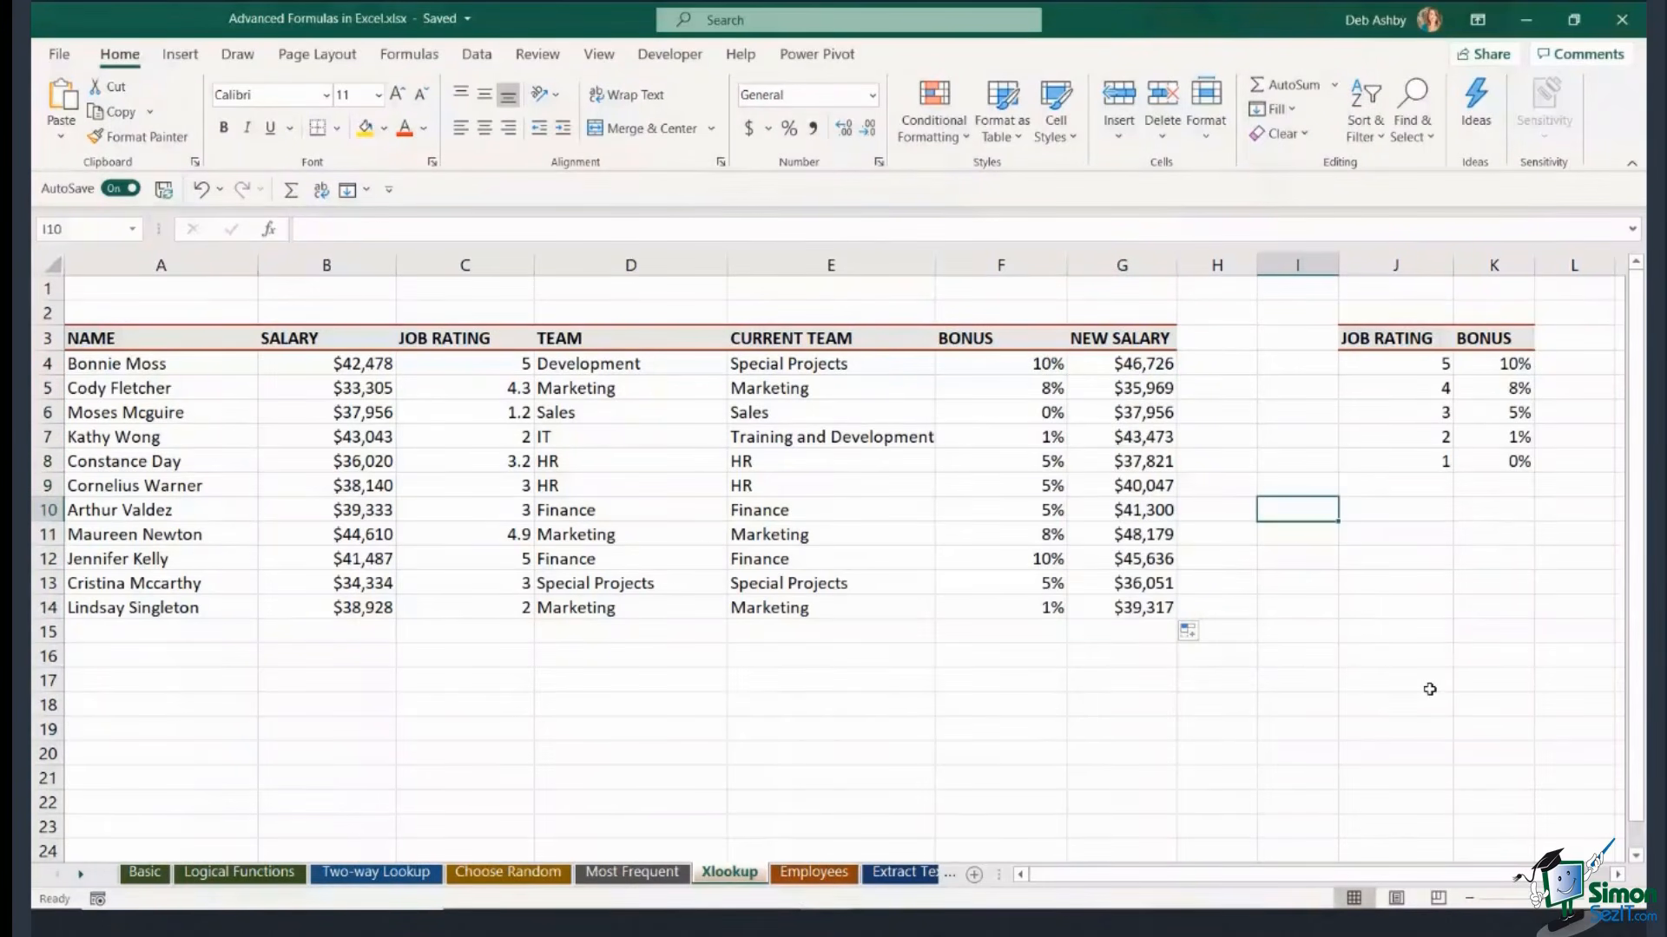
pyautogui.click(1430, 689)
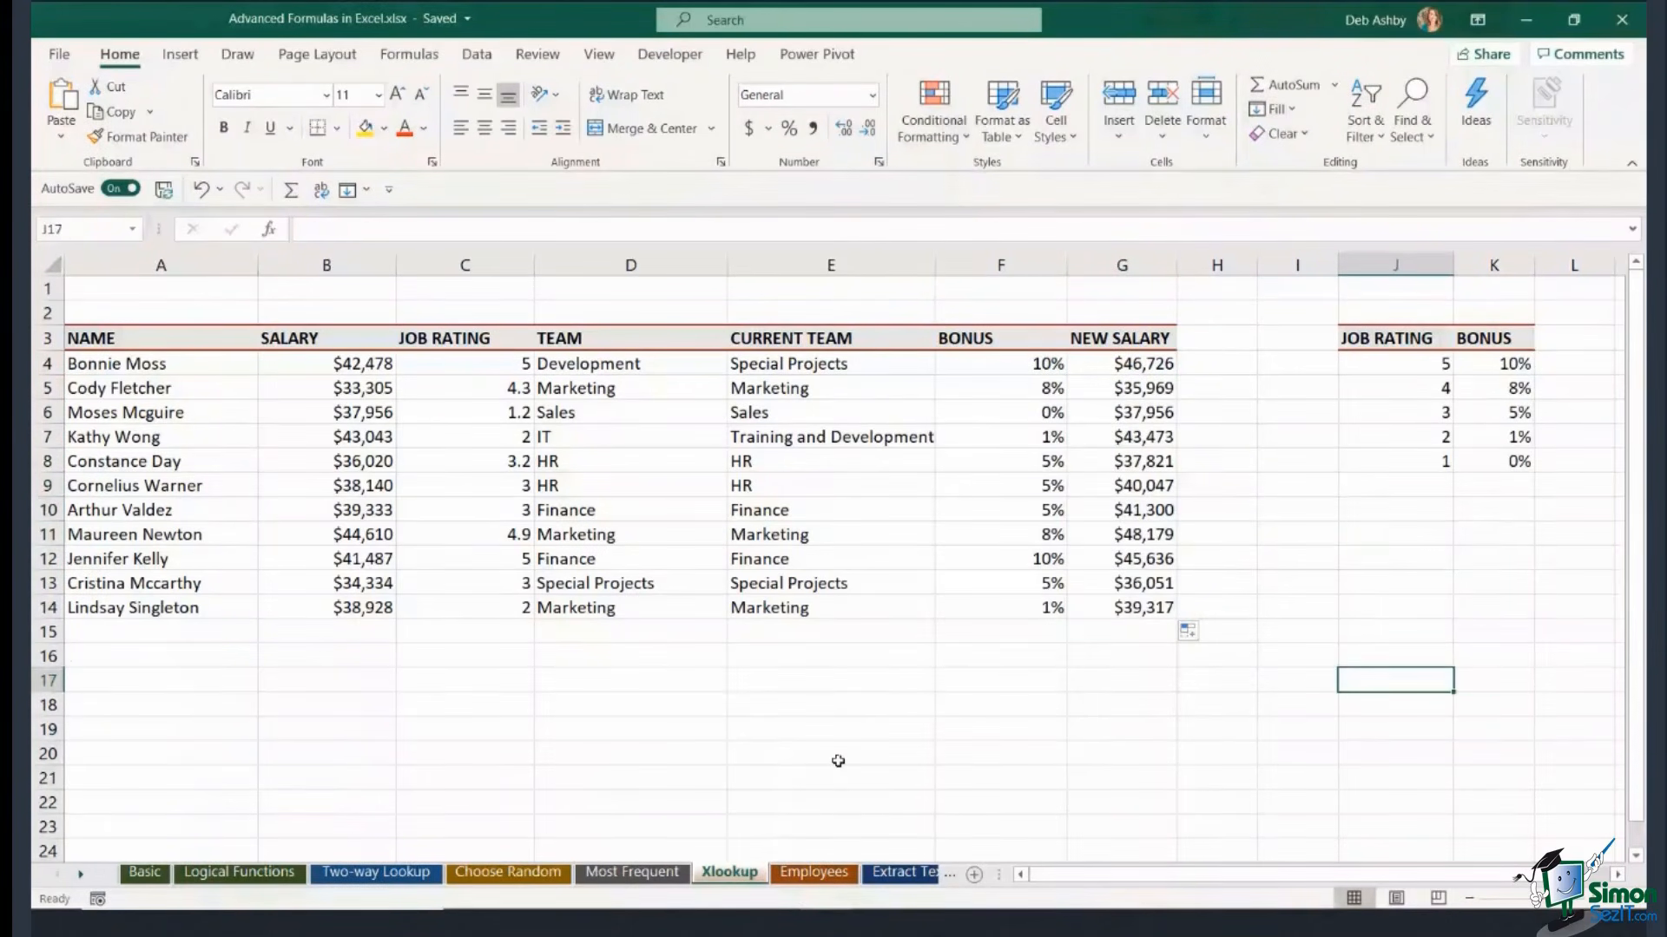
# Switch to the Extract Text worksheet.
pyautogui.click(81, 876)
pyautogui.click(82, 875)
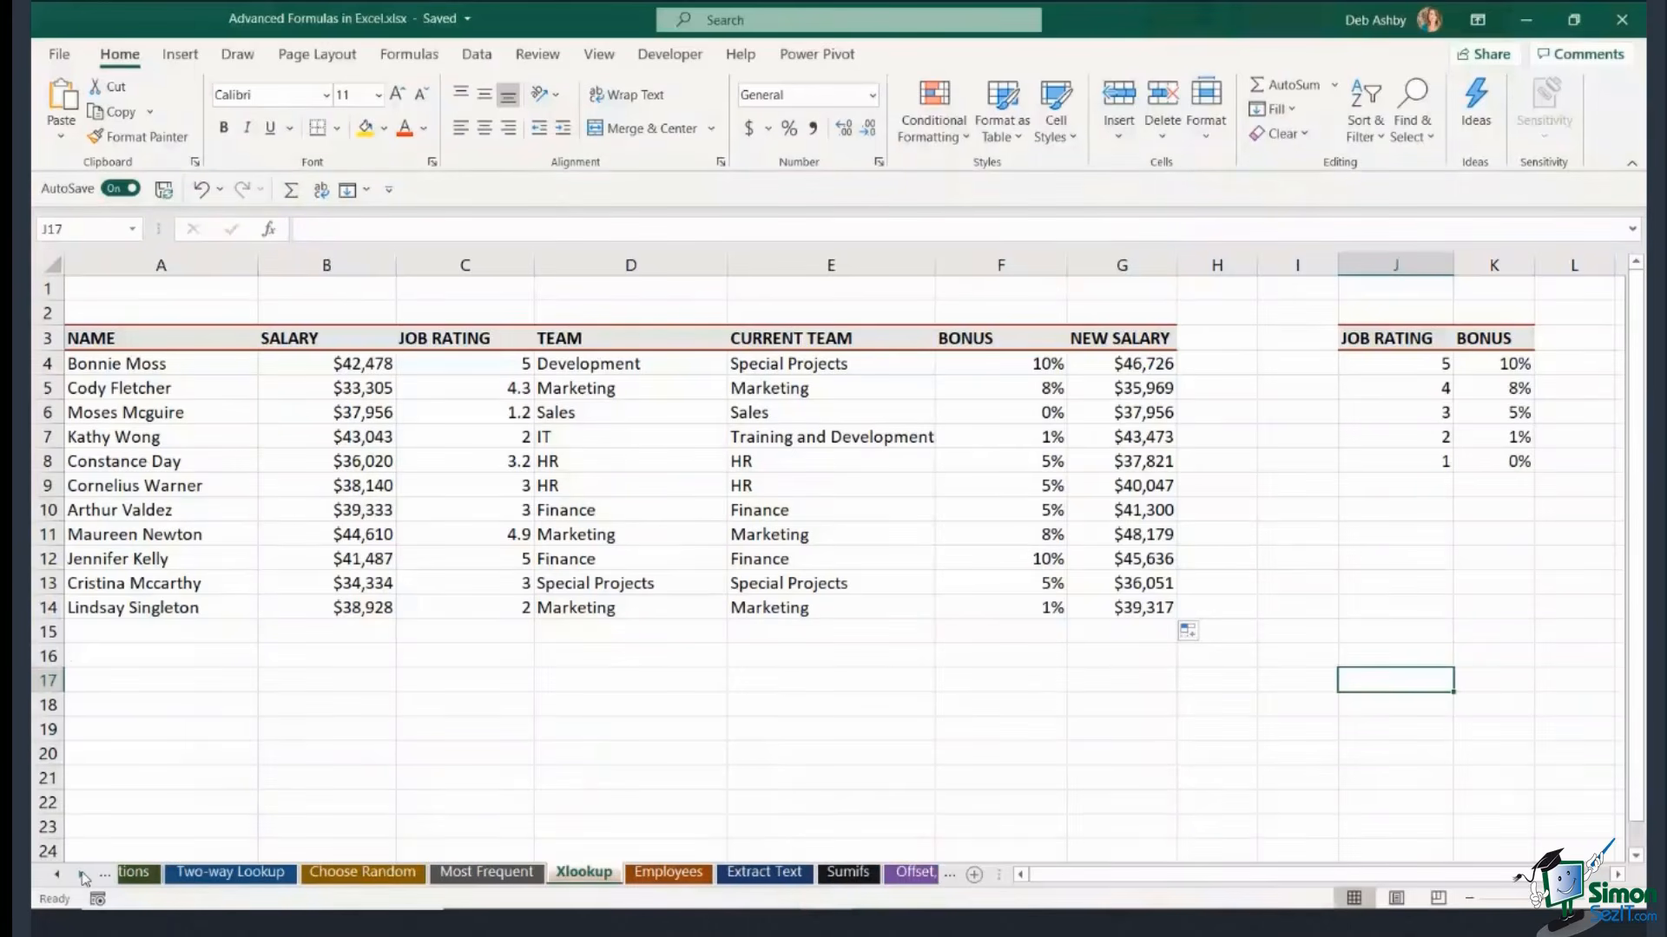
pyautogui.click(82, 876)
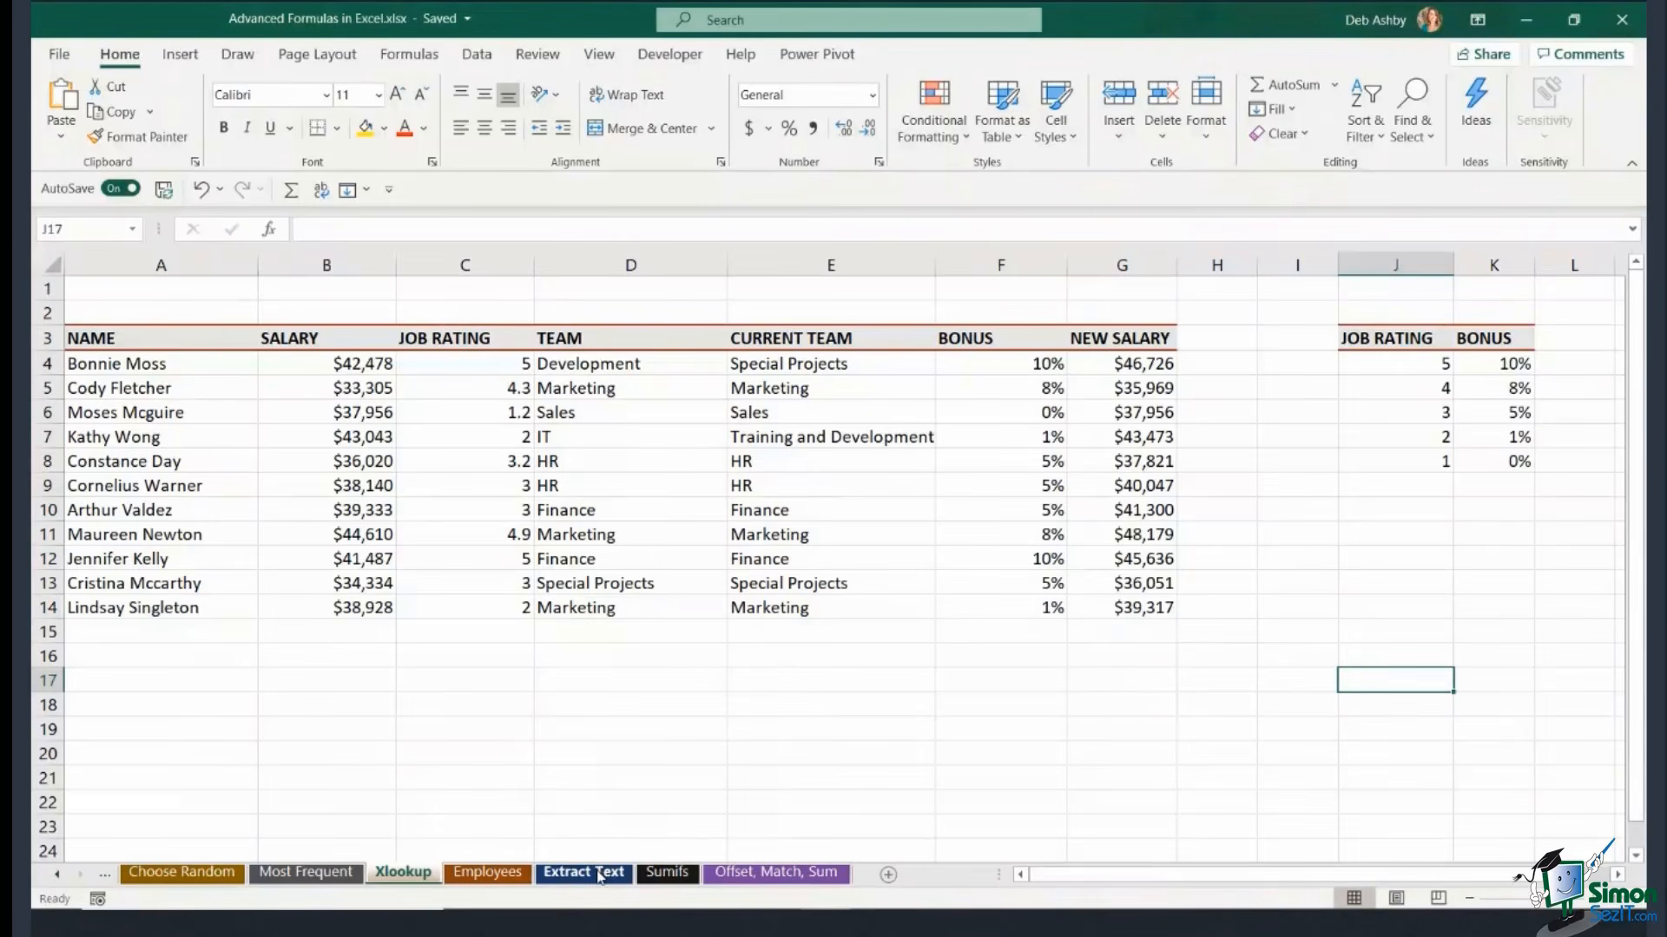
pyautogui.click(599, 874)
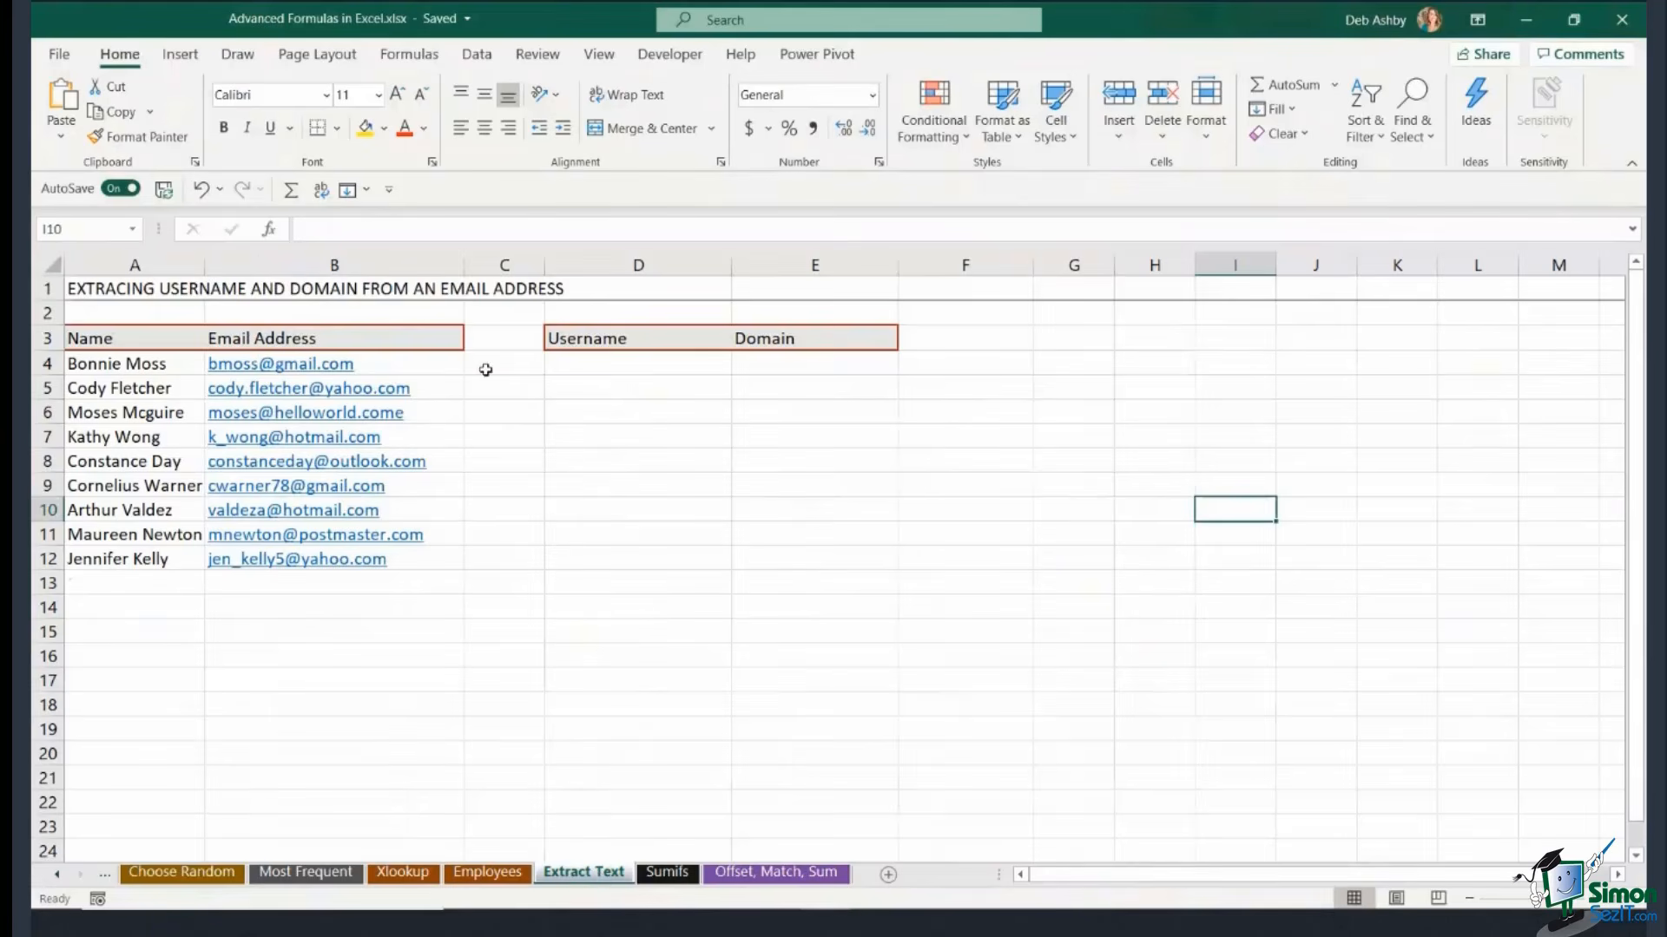
# Start a LEFT formula in D4 for the first username.
pyautogui.click(590, 415)
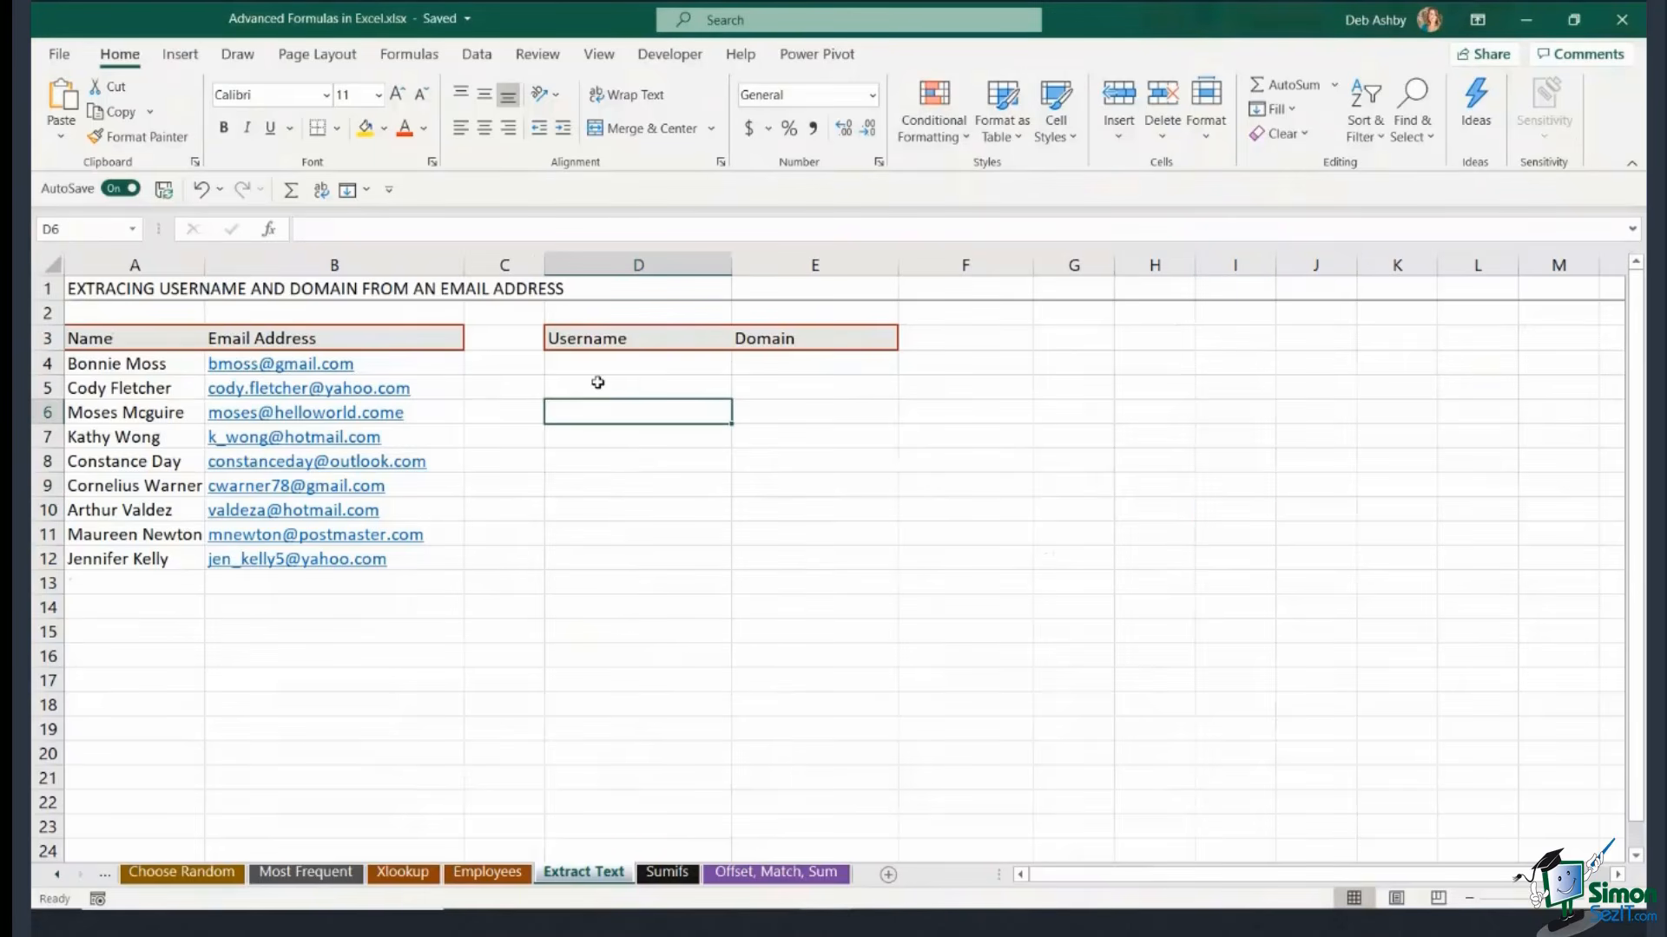
pyautogui.click(597, 366)
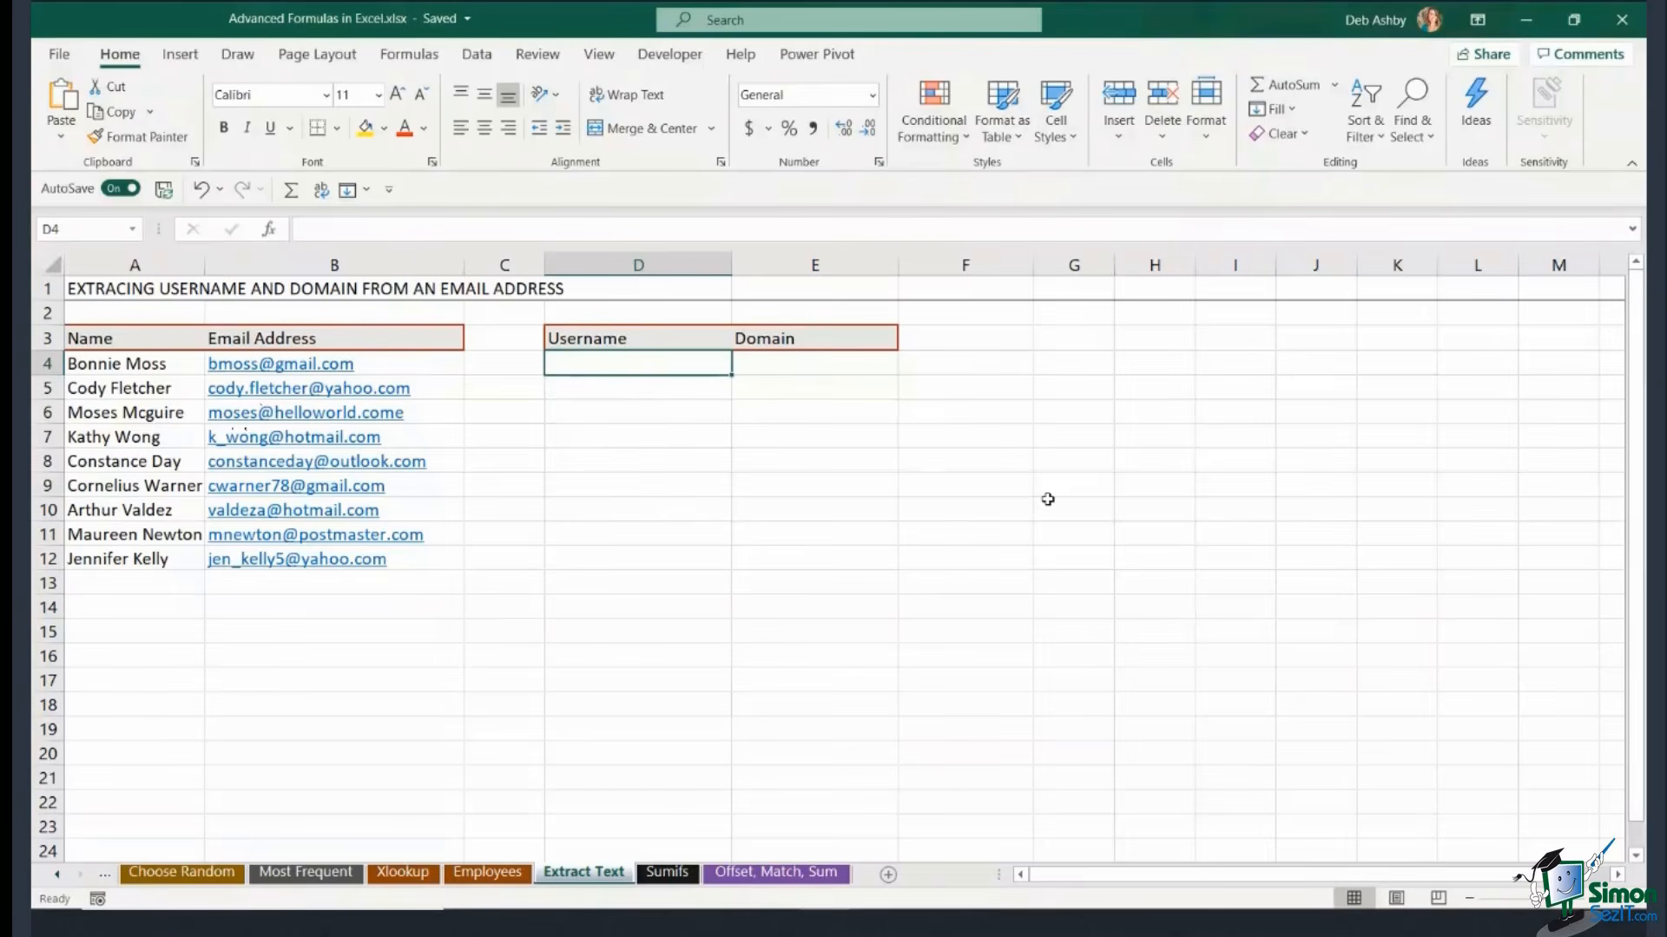
pyautogui.write('=')
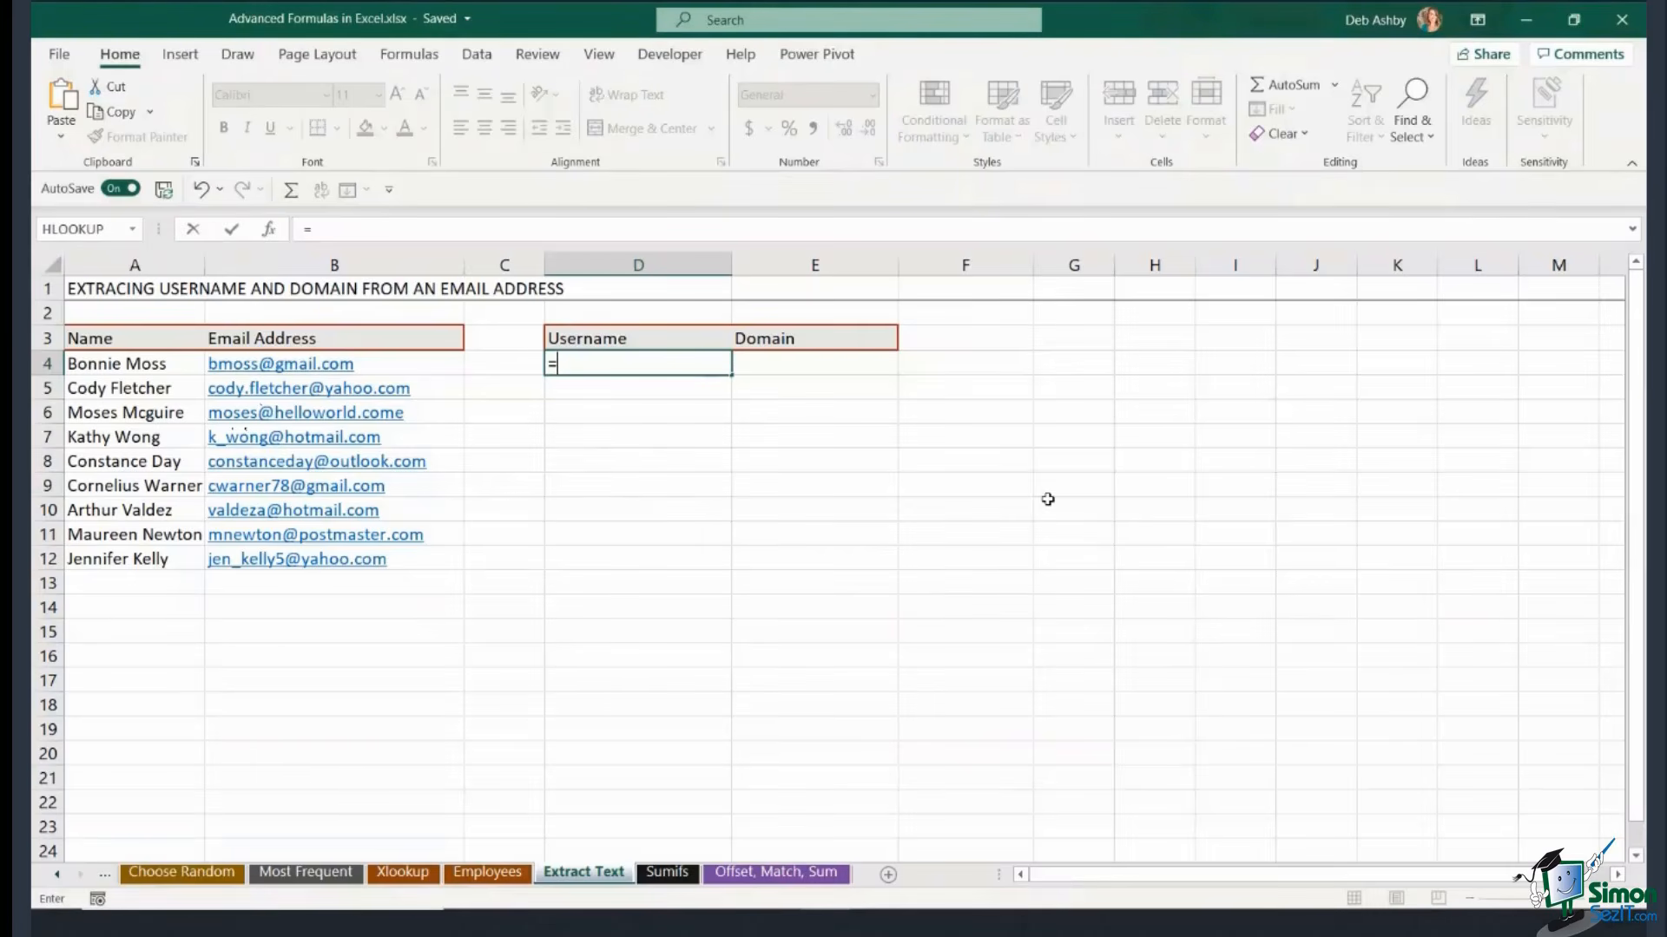
pyautogui.write('LE')
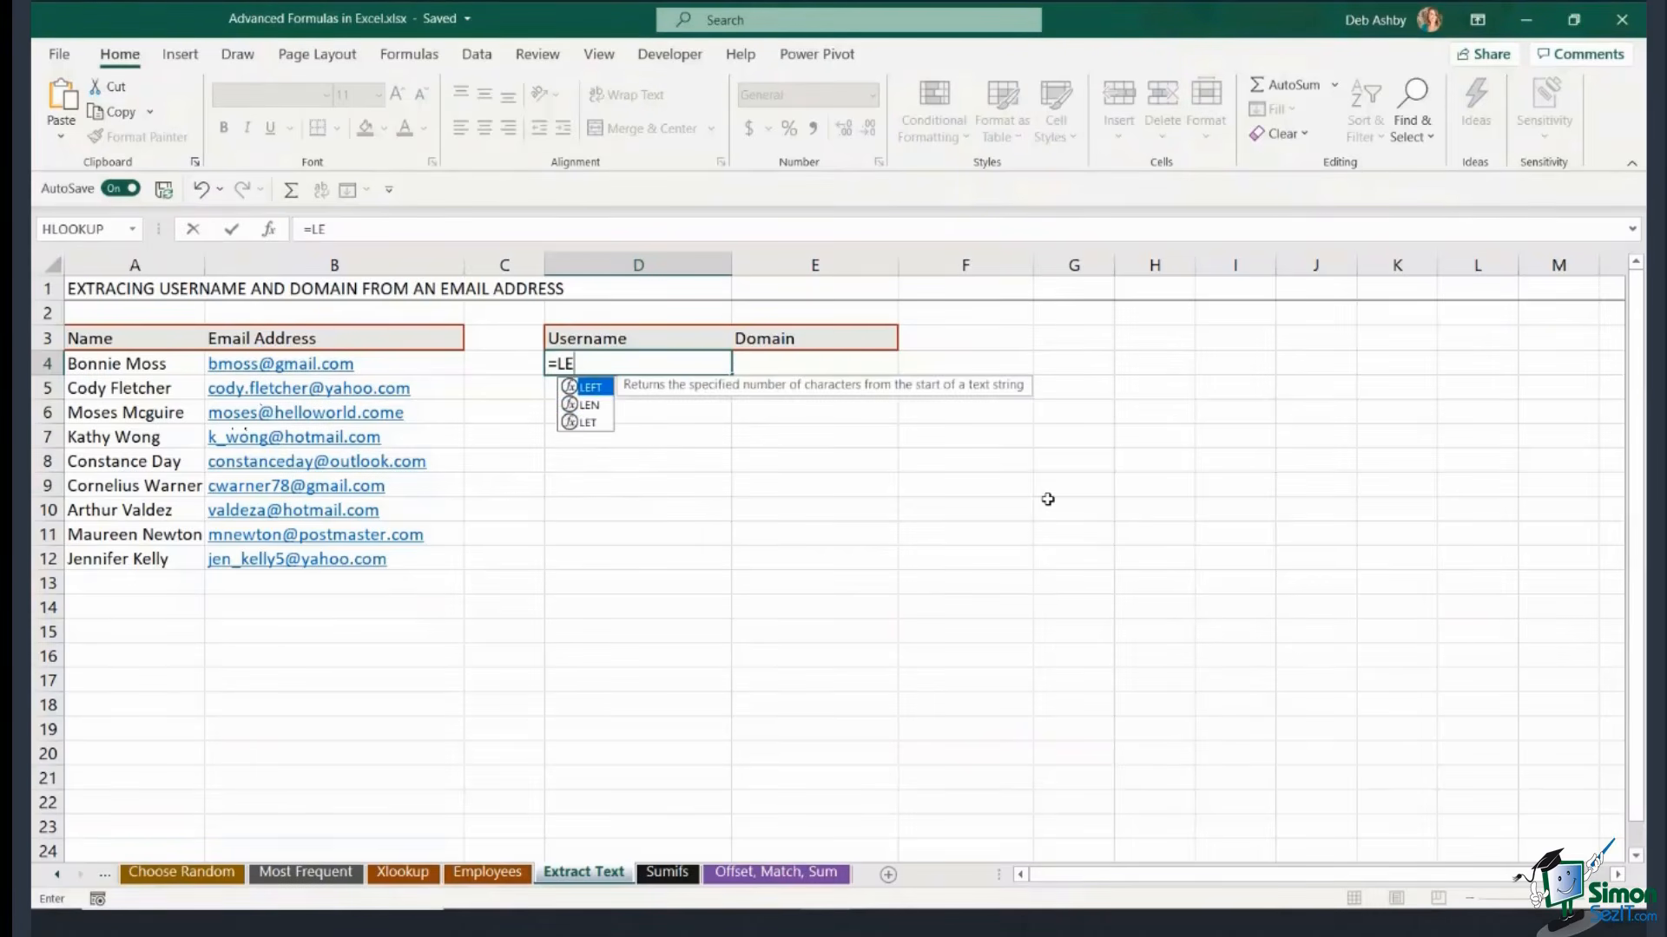
pyautogui.write('FT(')
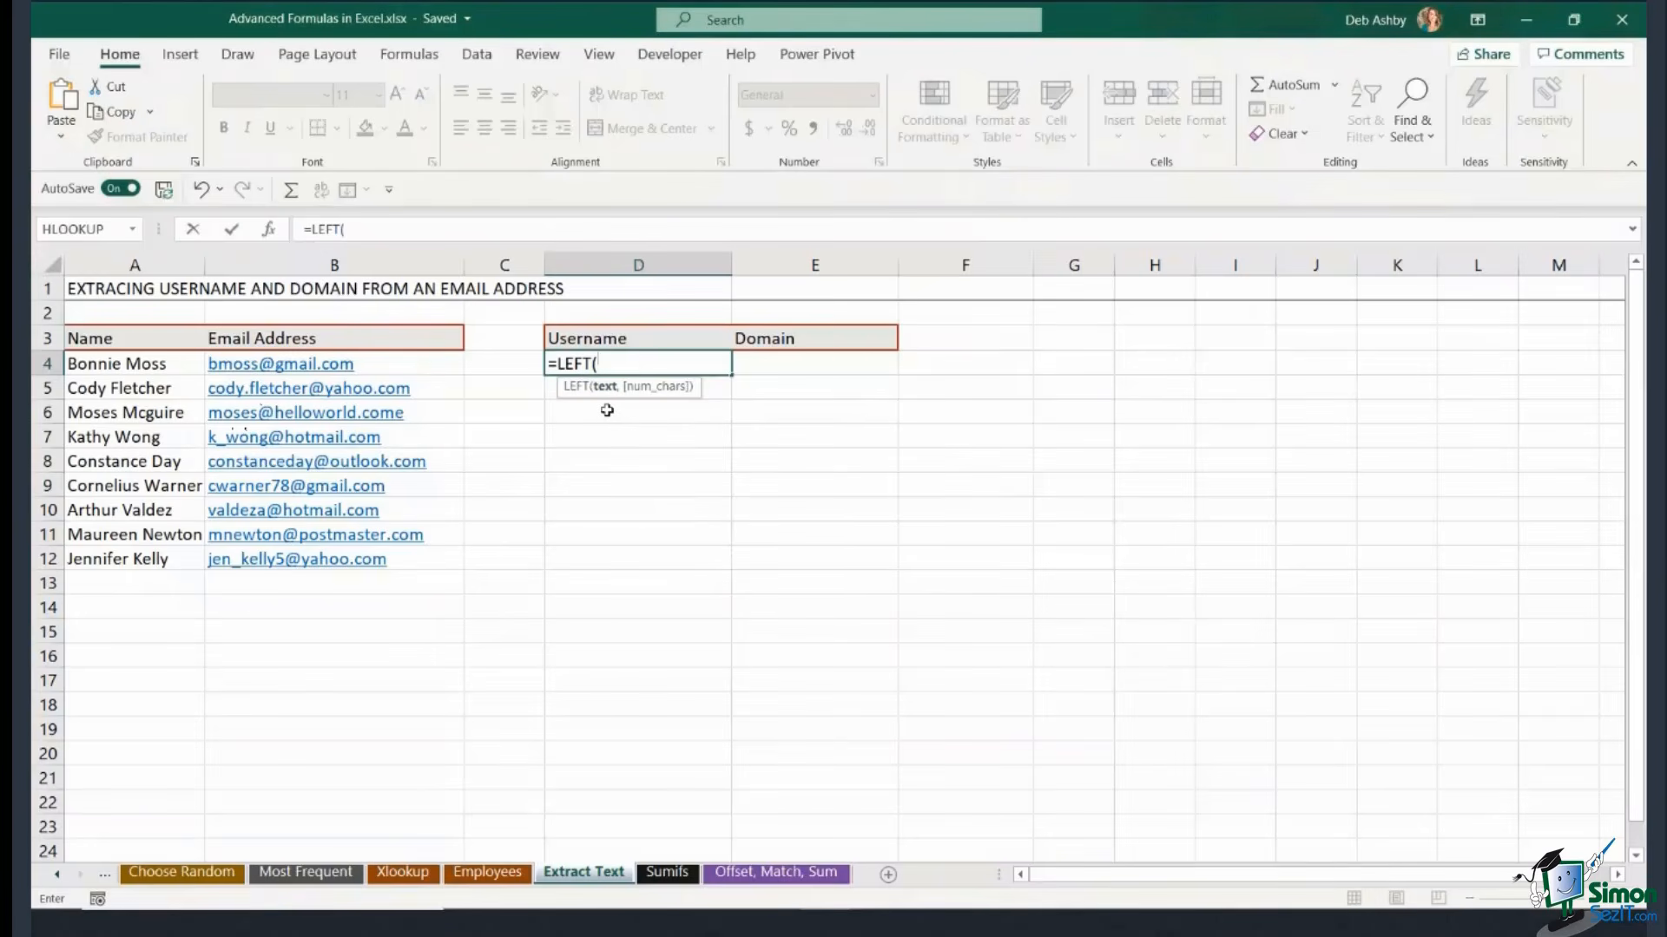
pyautogui.click(432, 363)
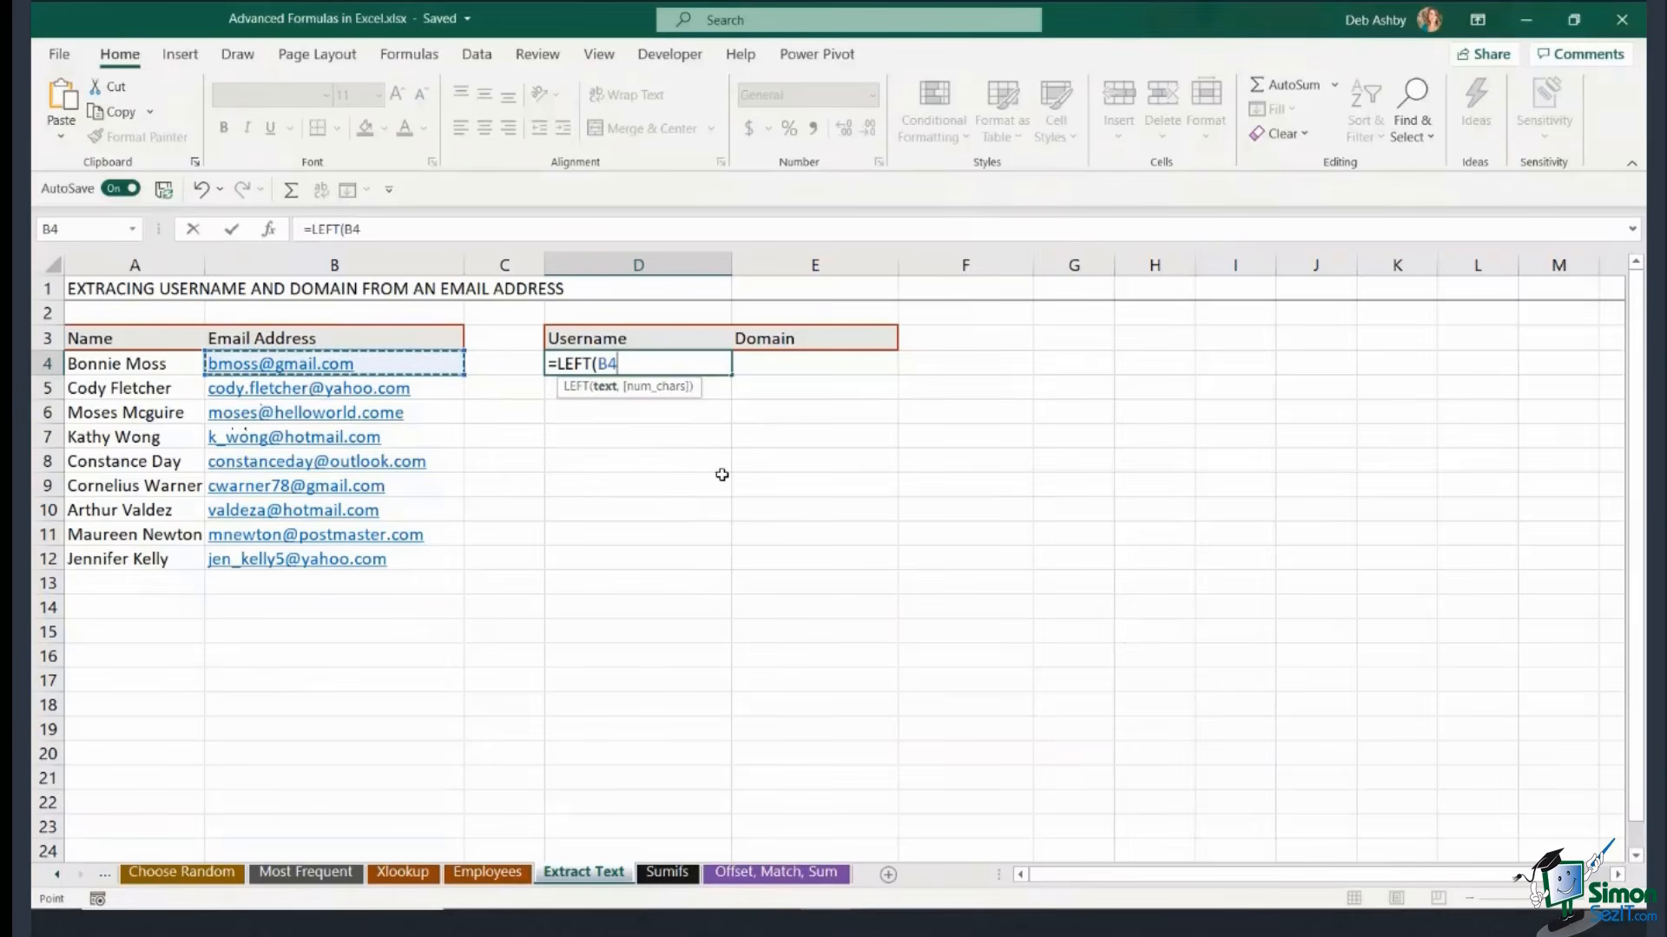
pyautogui.write(',')
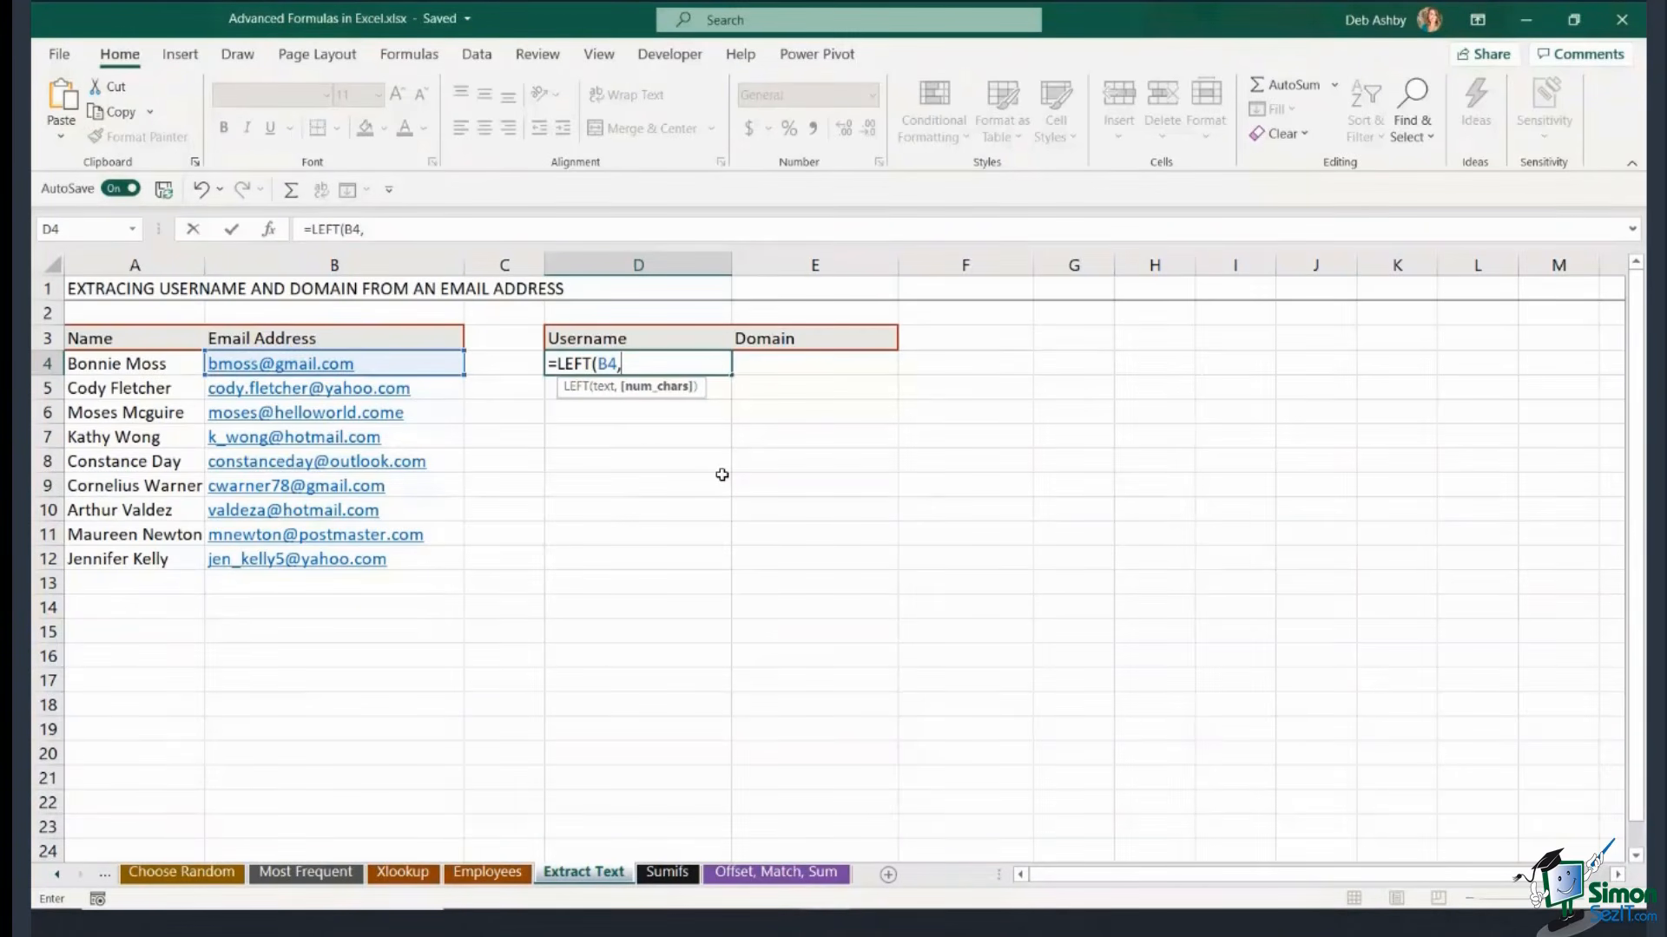
pyautogui.write('4')
pyautogui.press('BackSpace')
pyautogui.press('BackSpace')
pyautogui.press('BackSpace')
pyautogui.press('BackSpace')
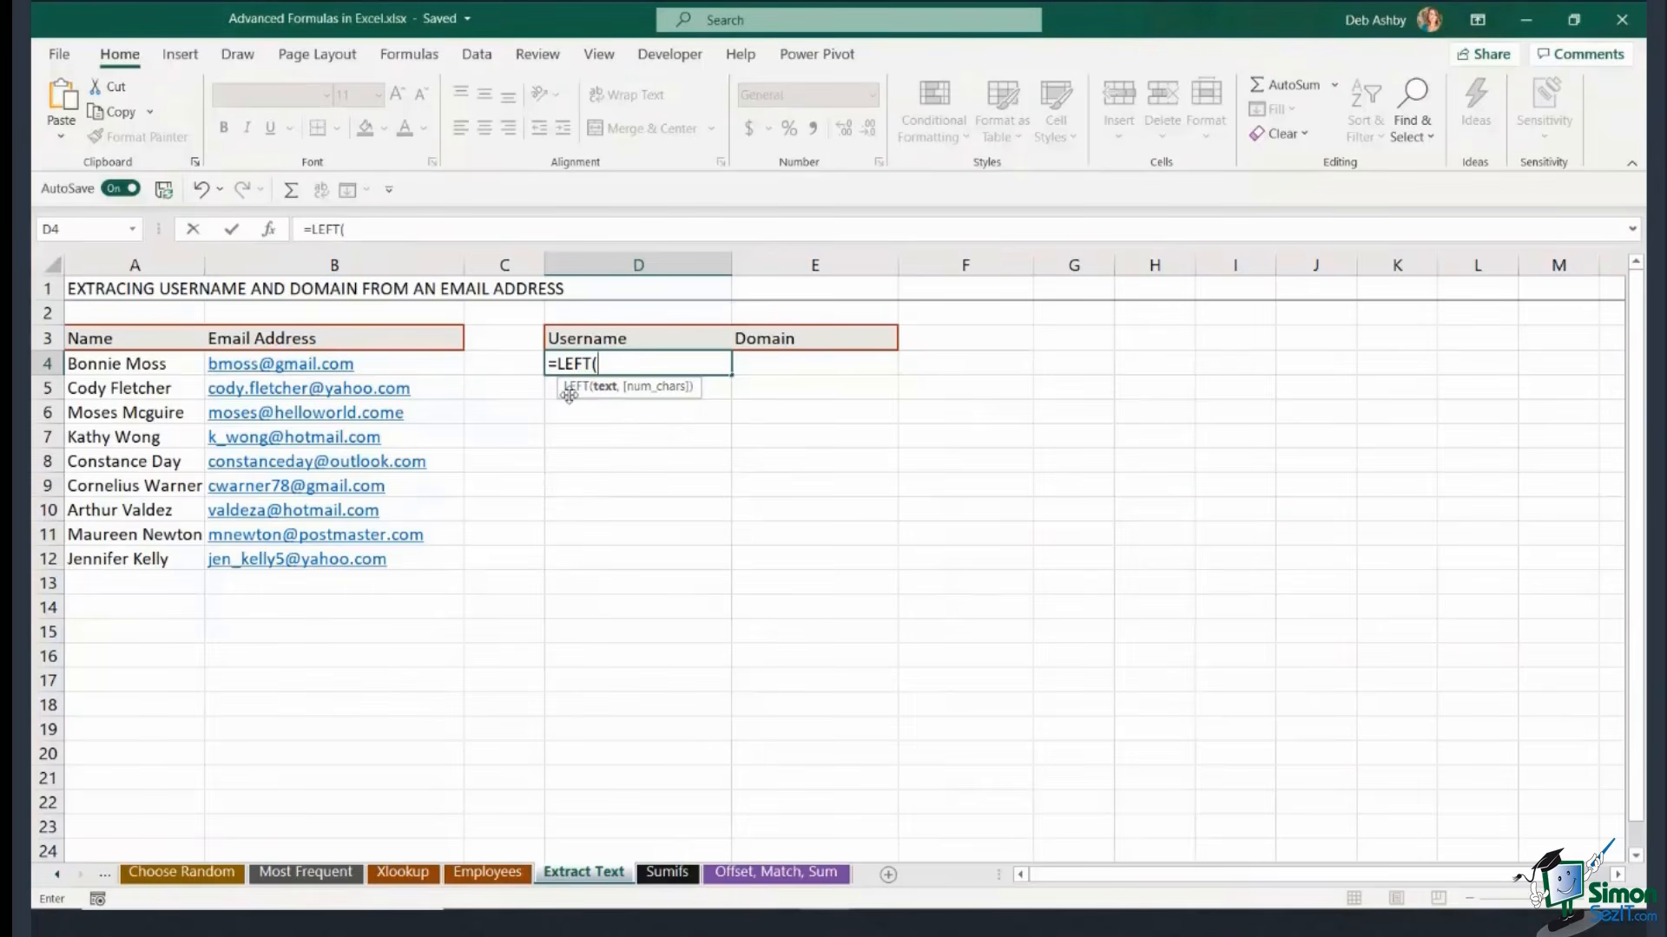
# Complete the D4 formula as =LEFT(B4,FIND("@",B4)), accepting the proposed correction for the missing closing parenthesis.
pyautogui.click(416, 359)
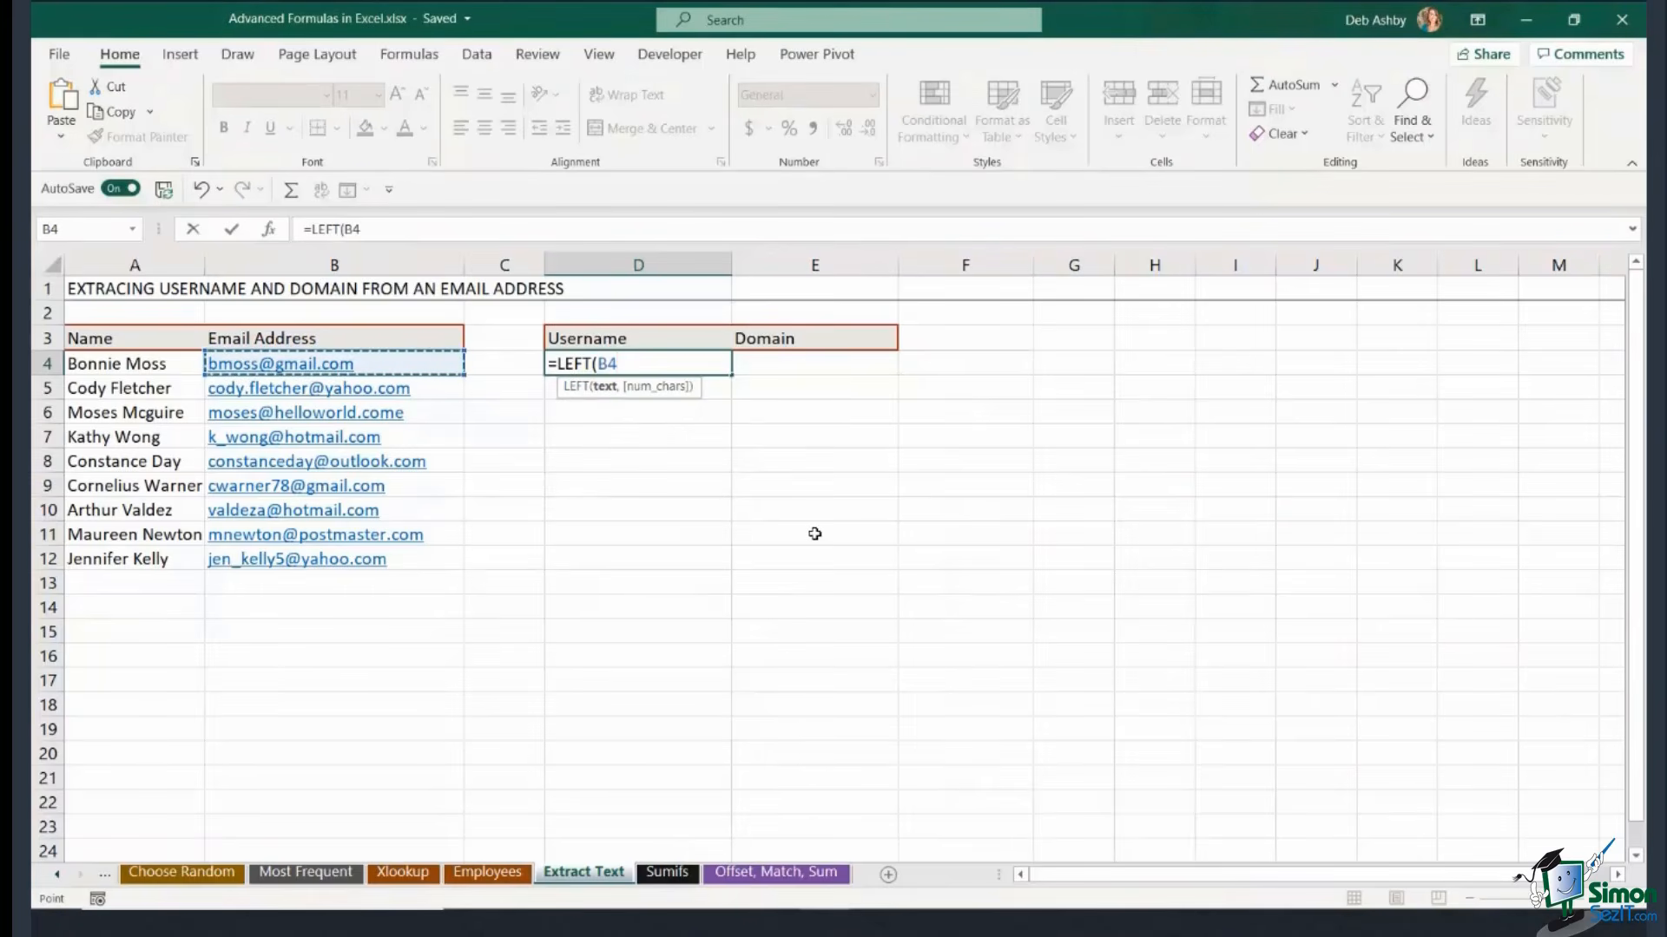
pyautogui.write(',')
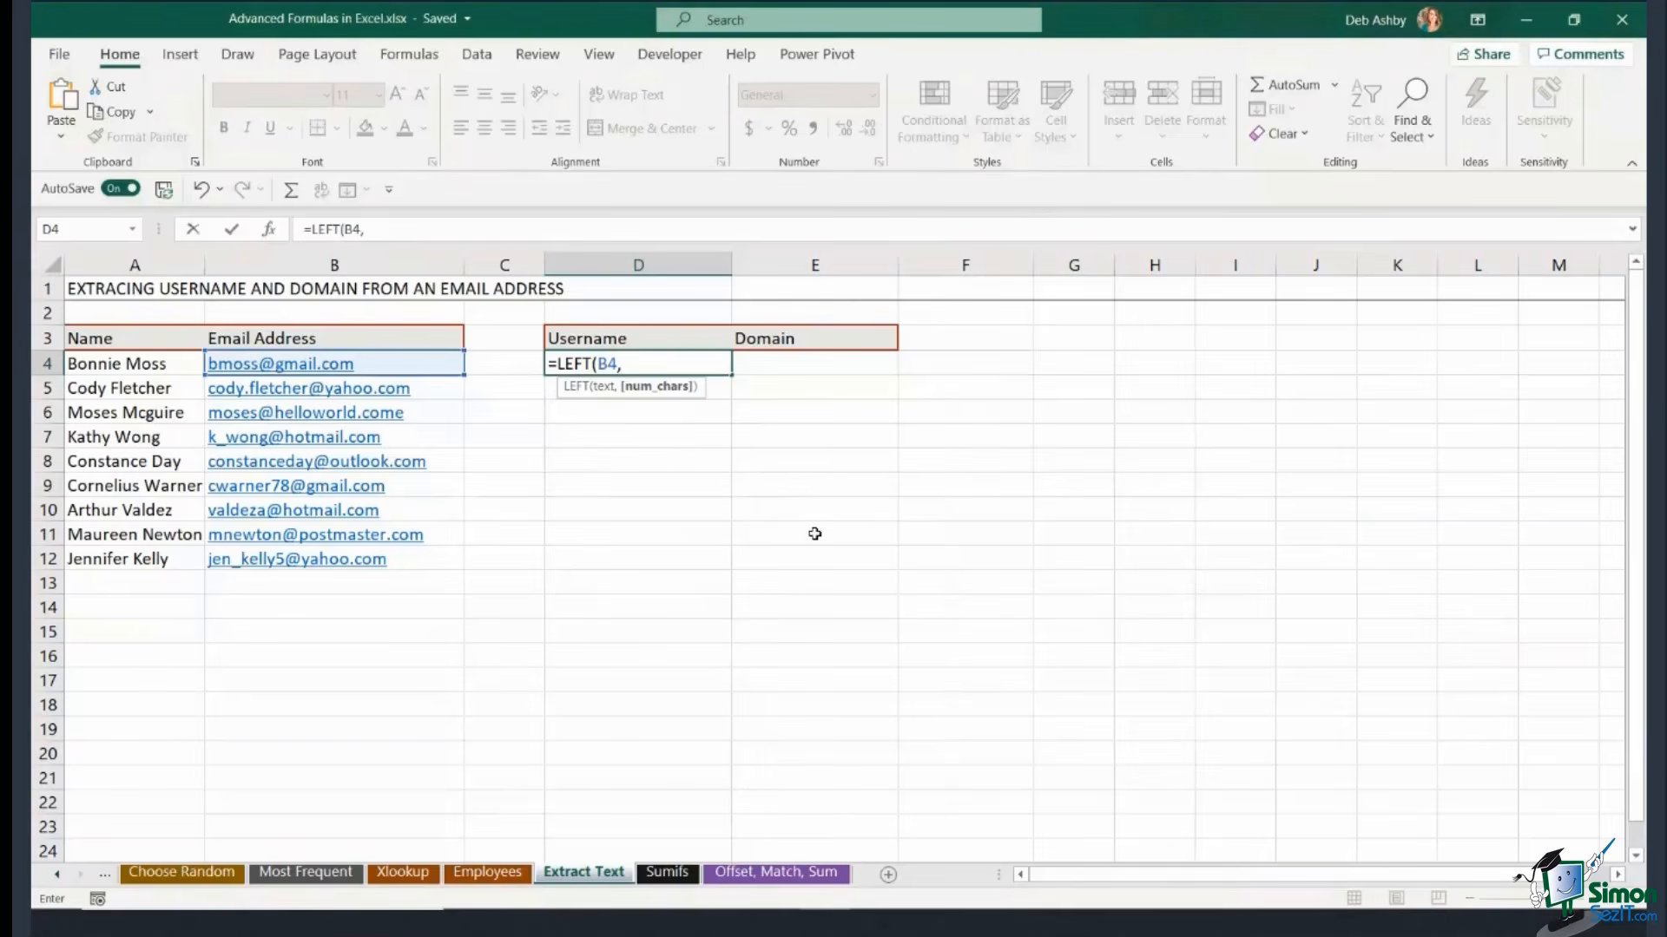
pyautogui.write('FIND(')
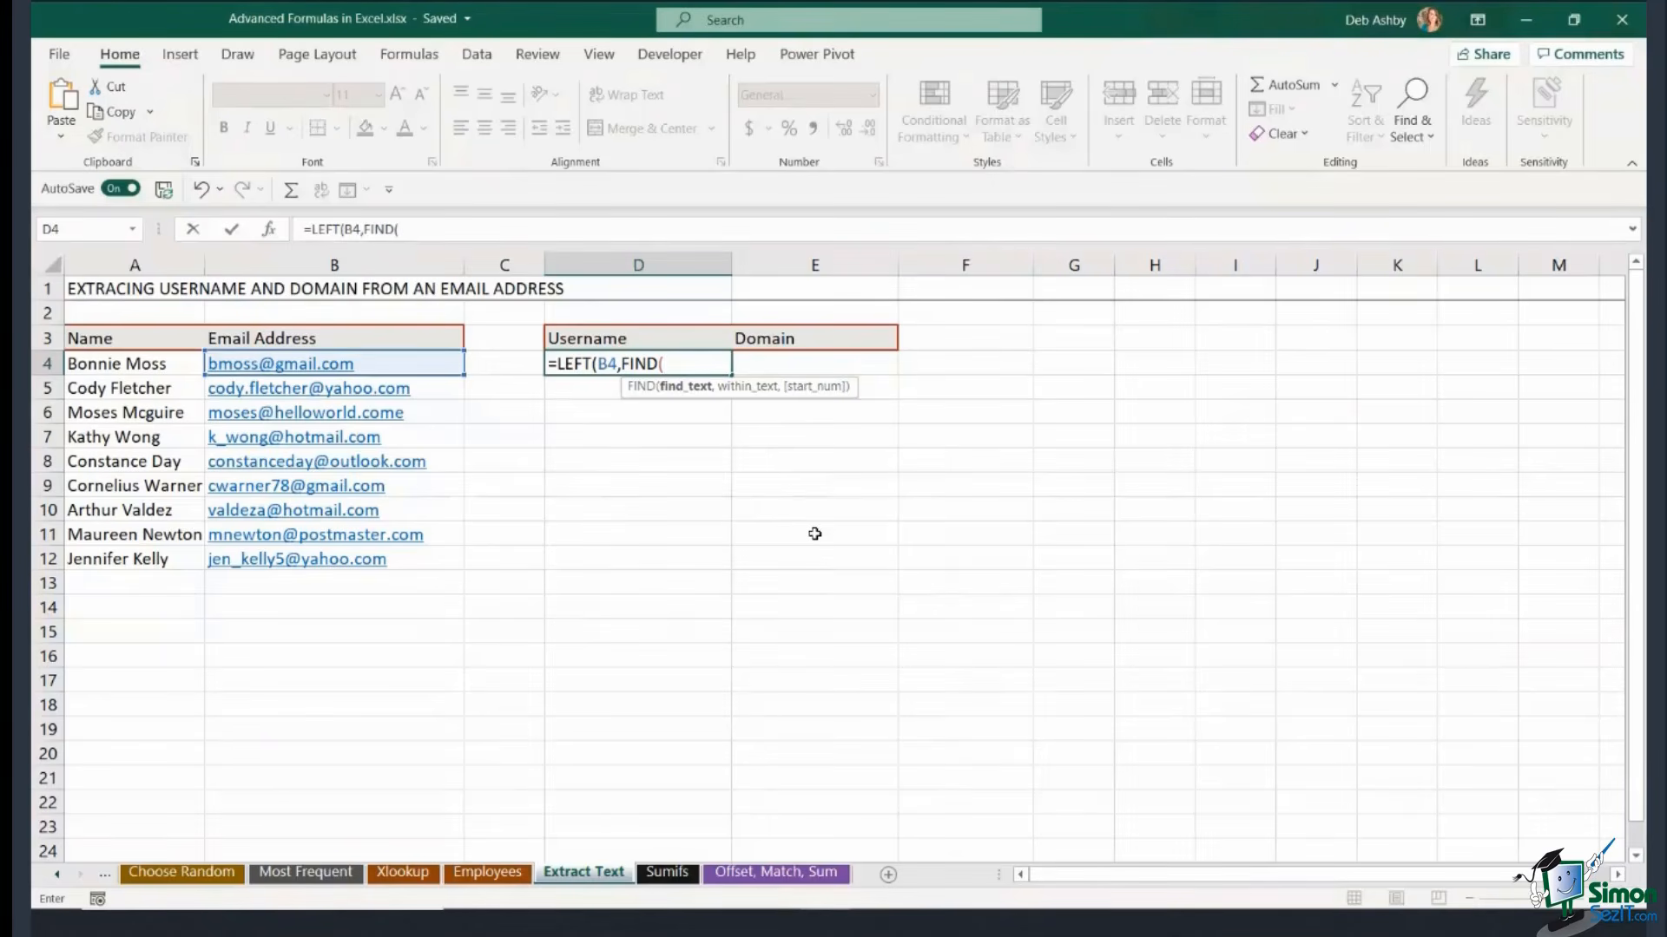
pyautogui.write('"#')
pyautogui.press('BackSpace')
pyautogui.write('@",')
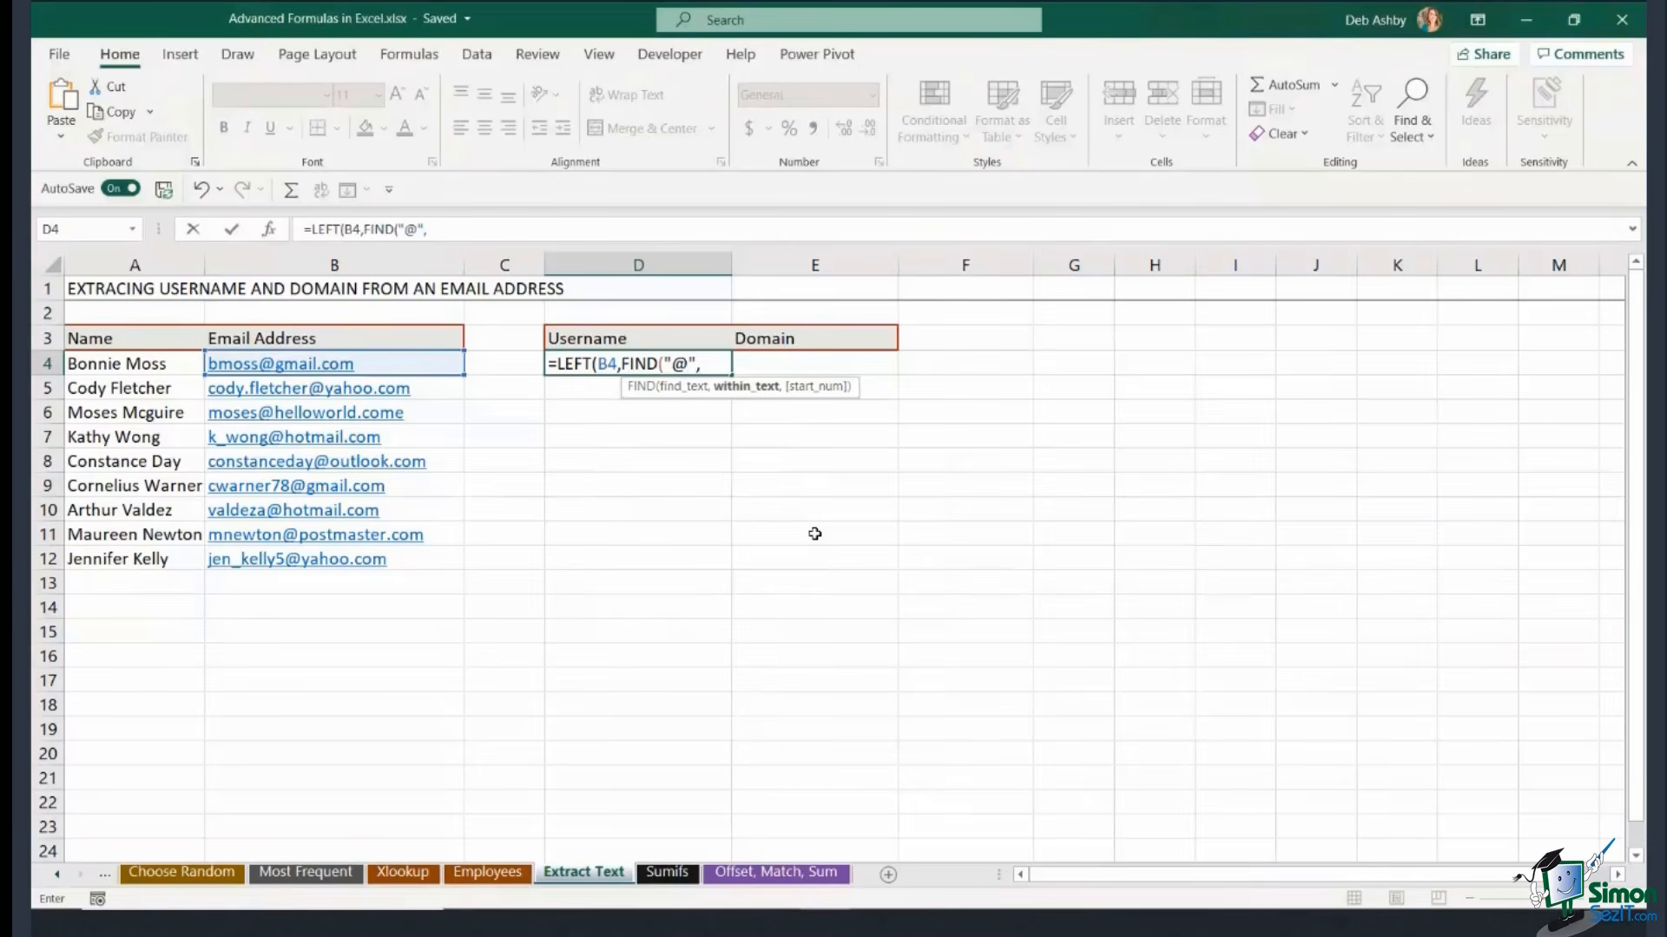
pyautogui.click(440, 364)
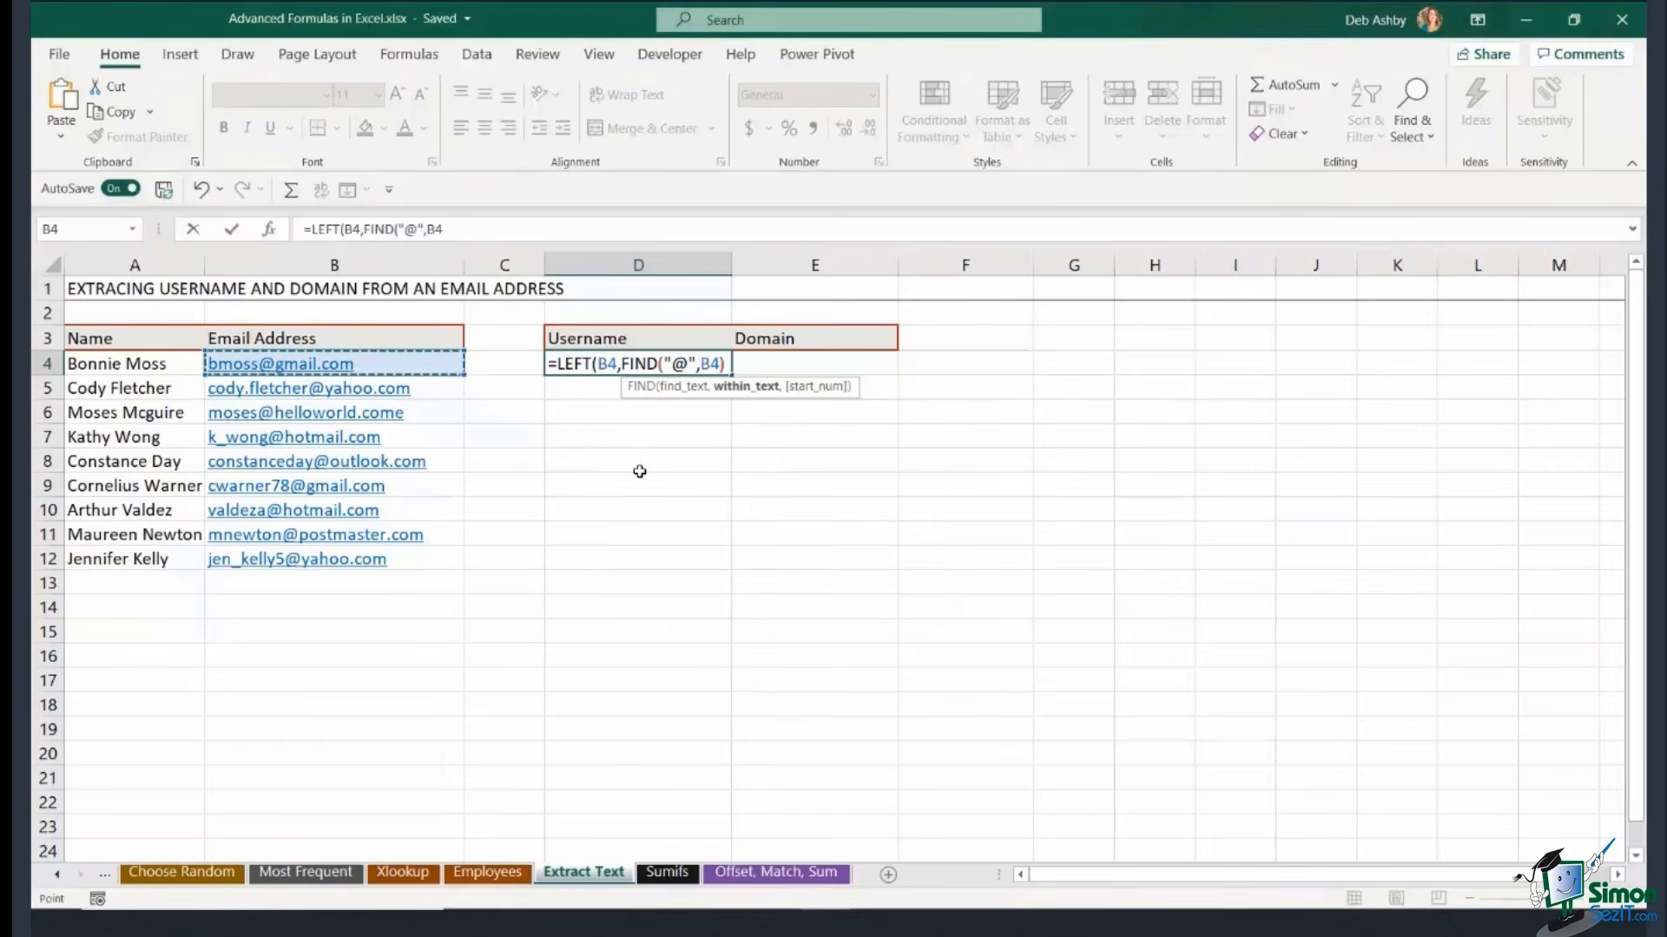
pyautogui.write(')')
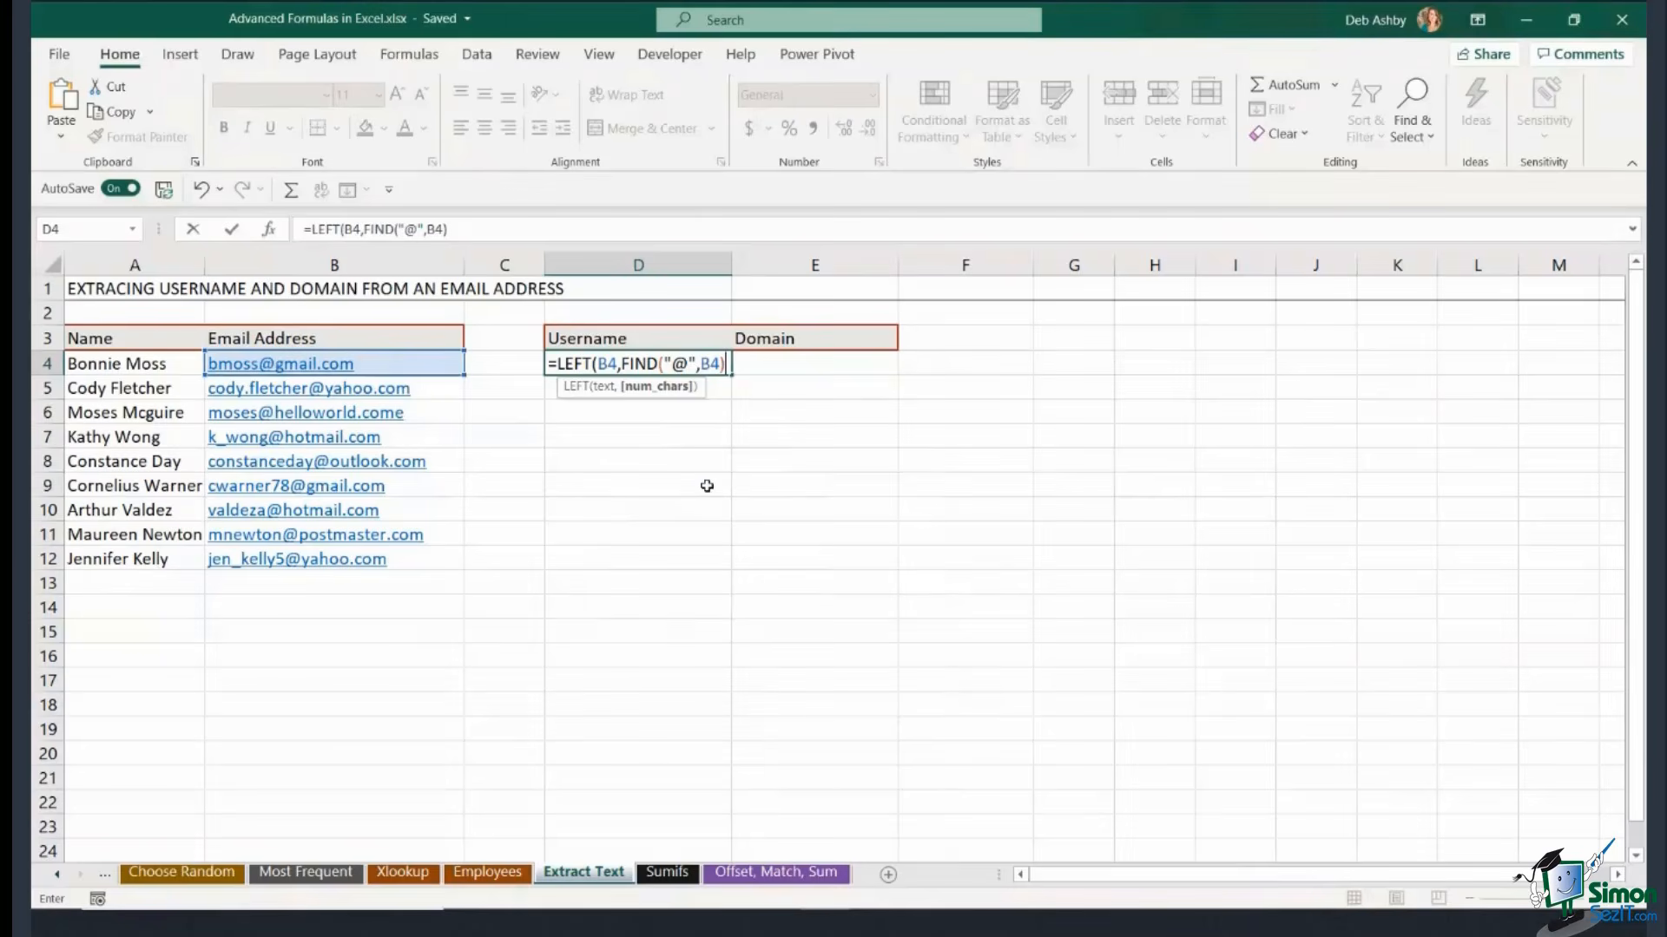
pyautogui.press('Return')
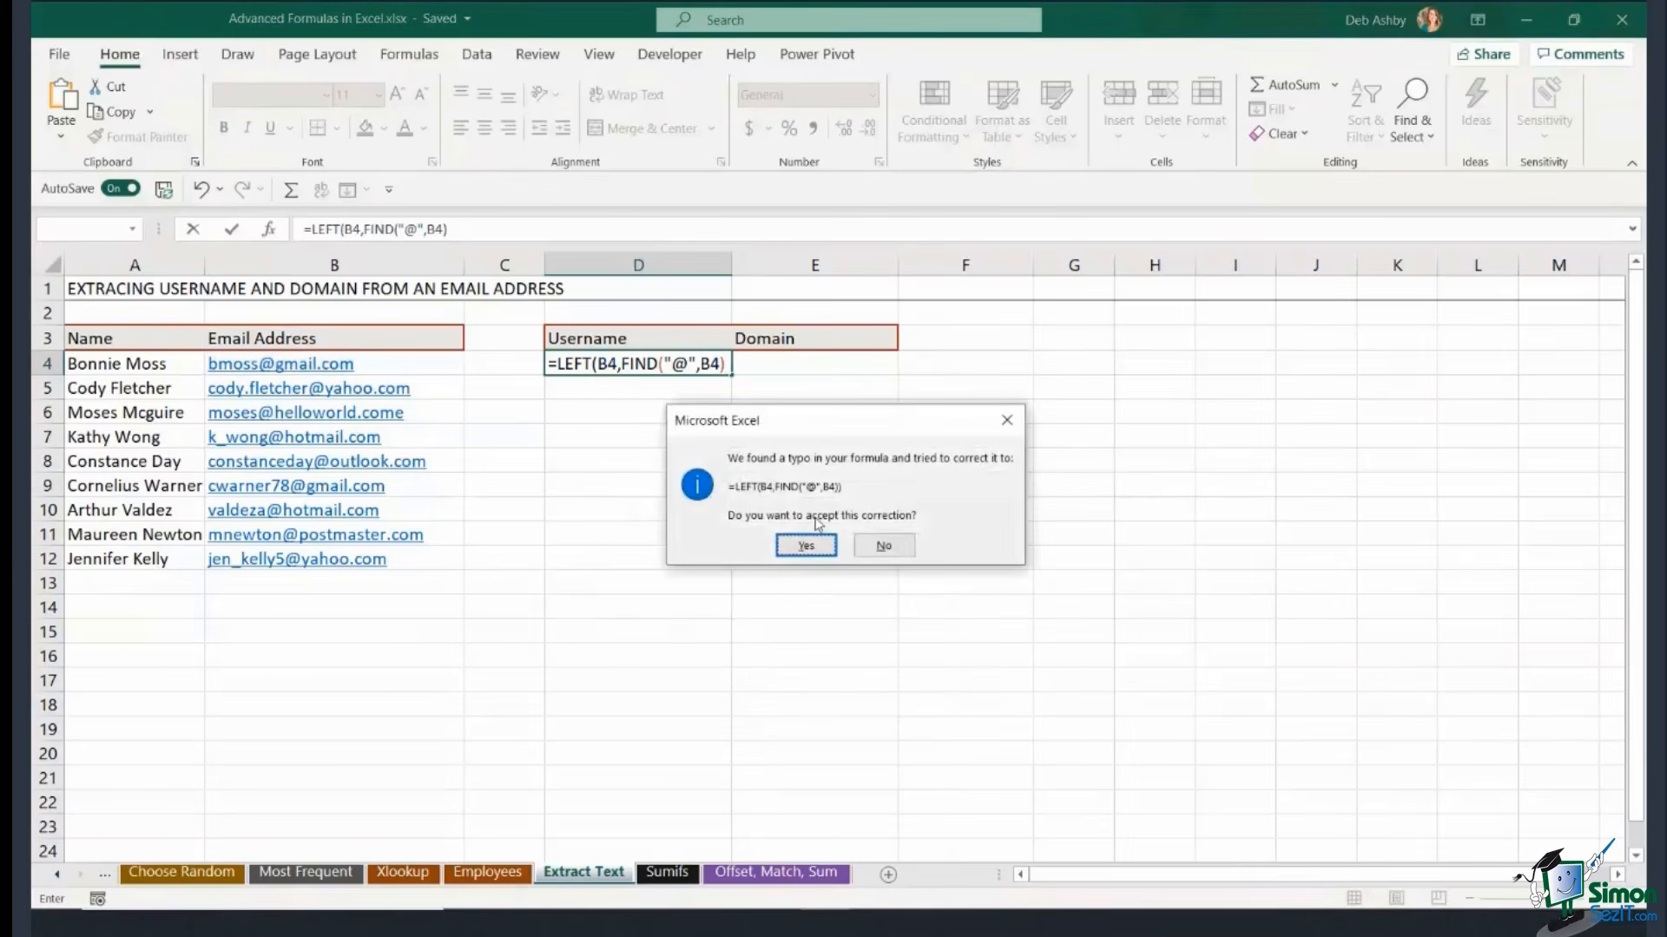
pyautogui.click(805, 547)
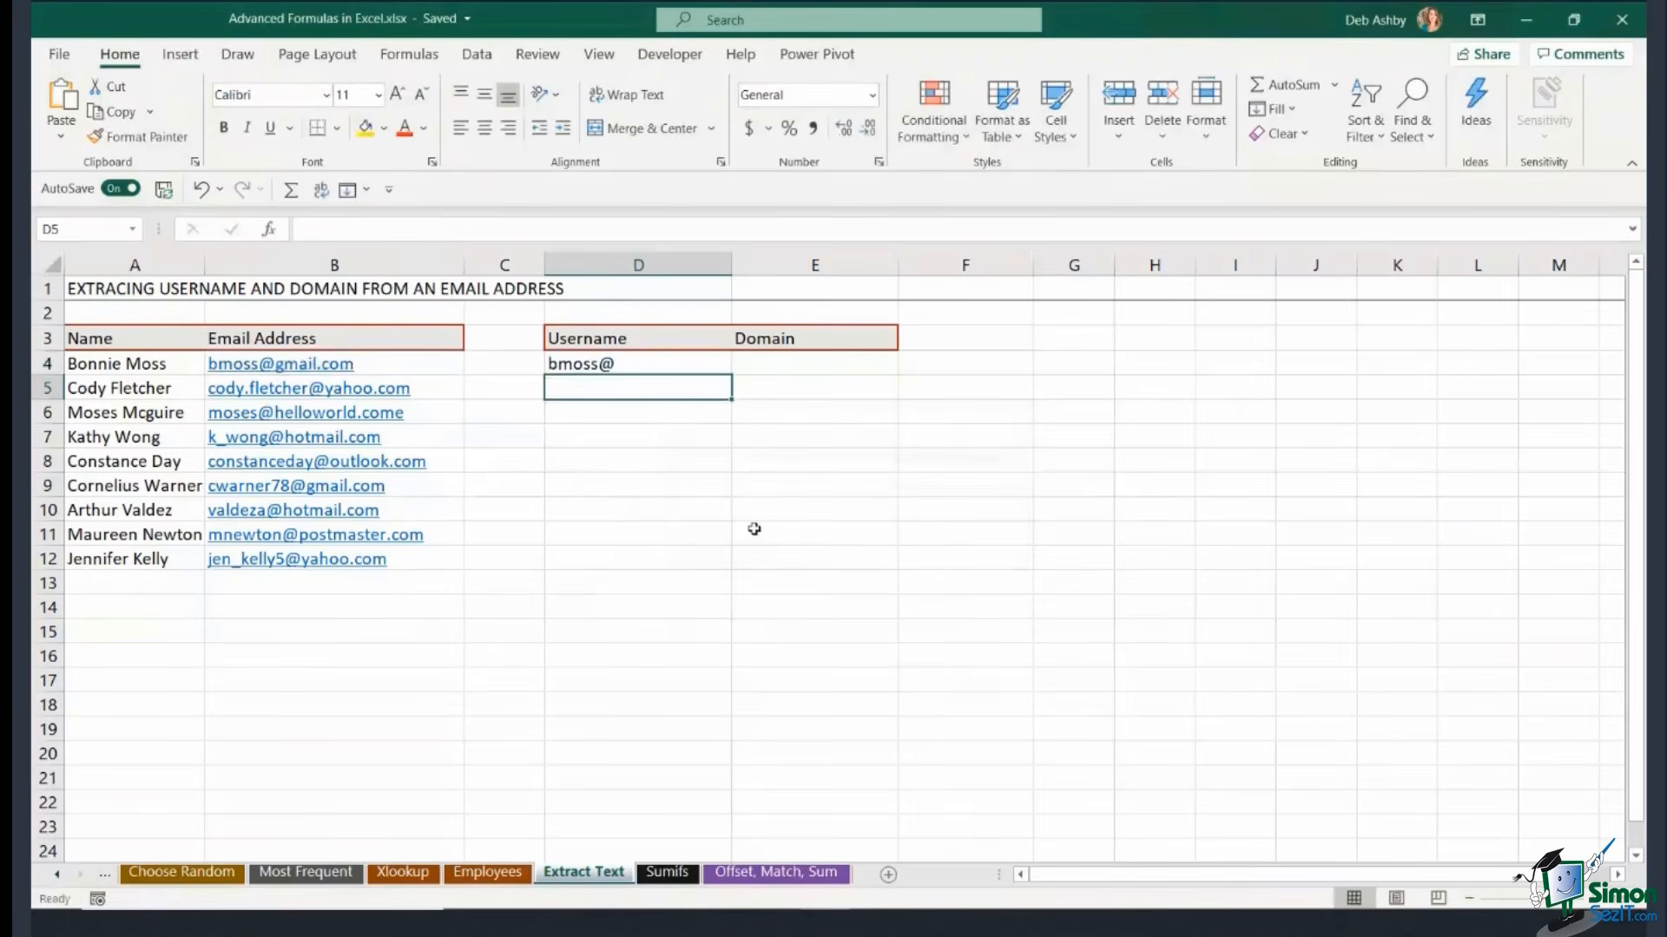
# Change the D4 formula to =LEFT(B4,FIND("@",B4)-1) and fill it down to D12.
pyautogui.click(657, 366)
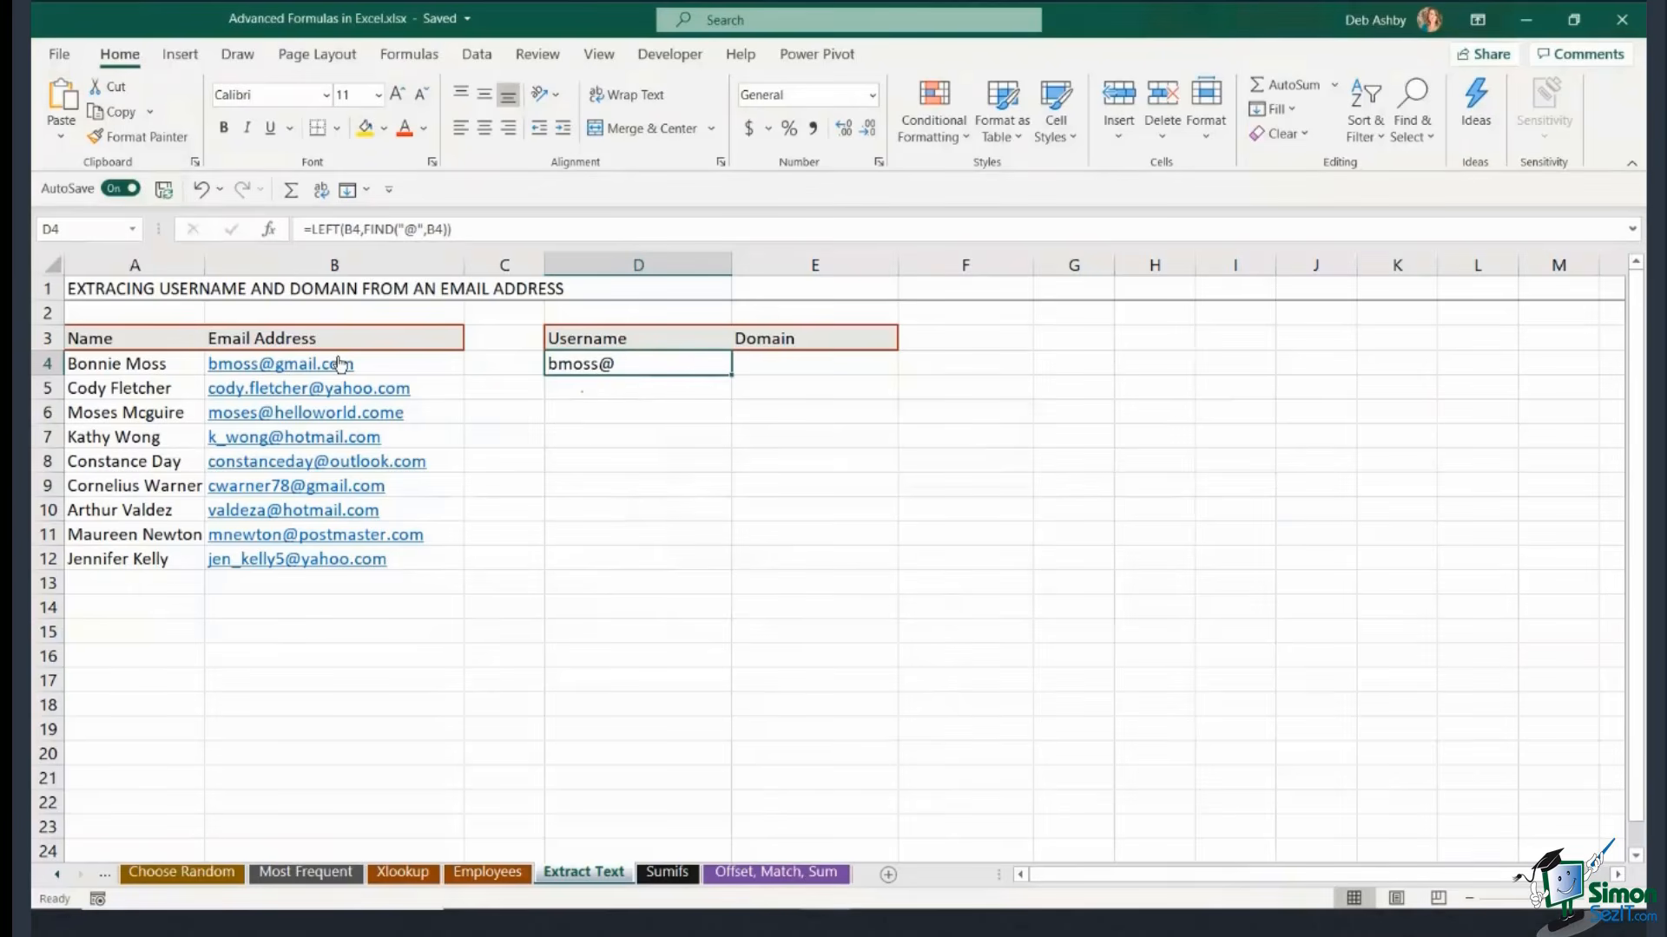
pyautogui.doubleClick(625, 365)
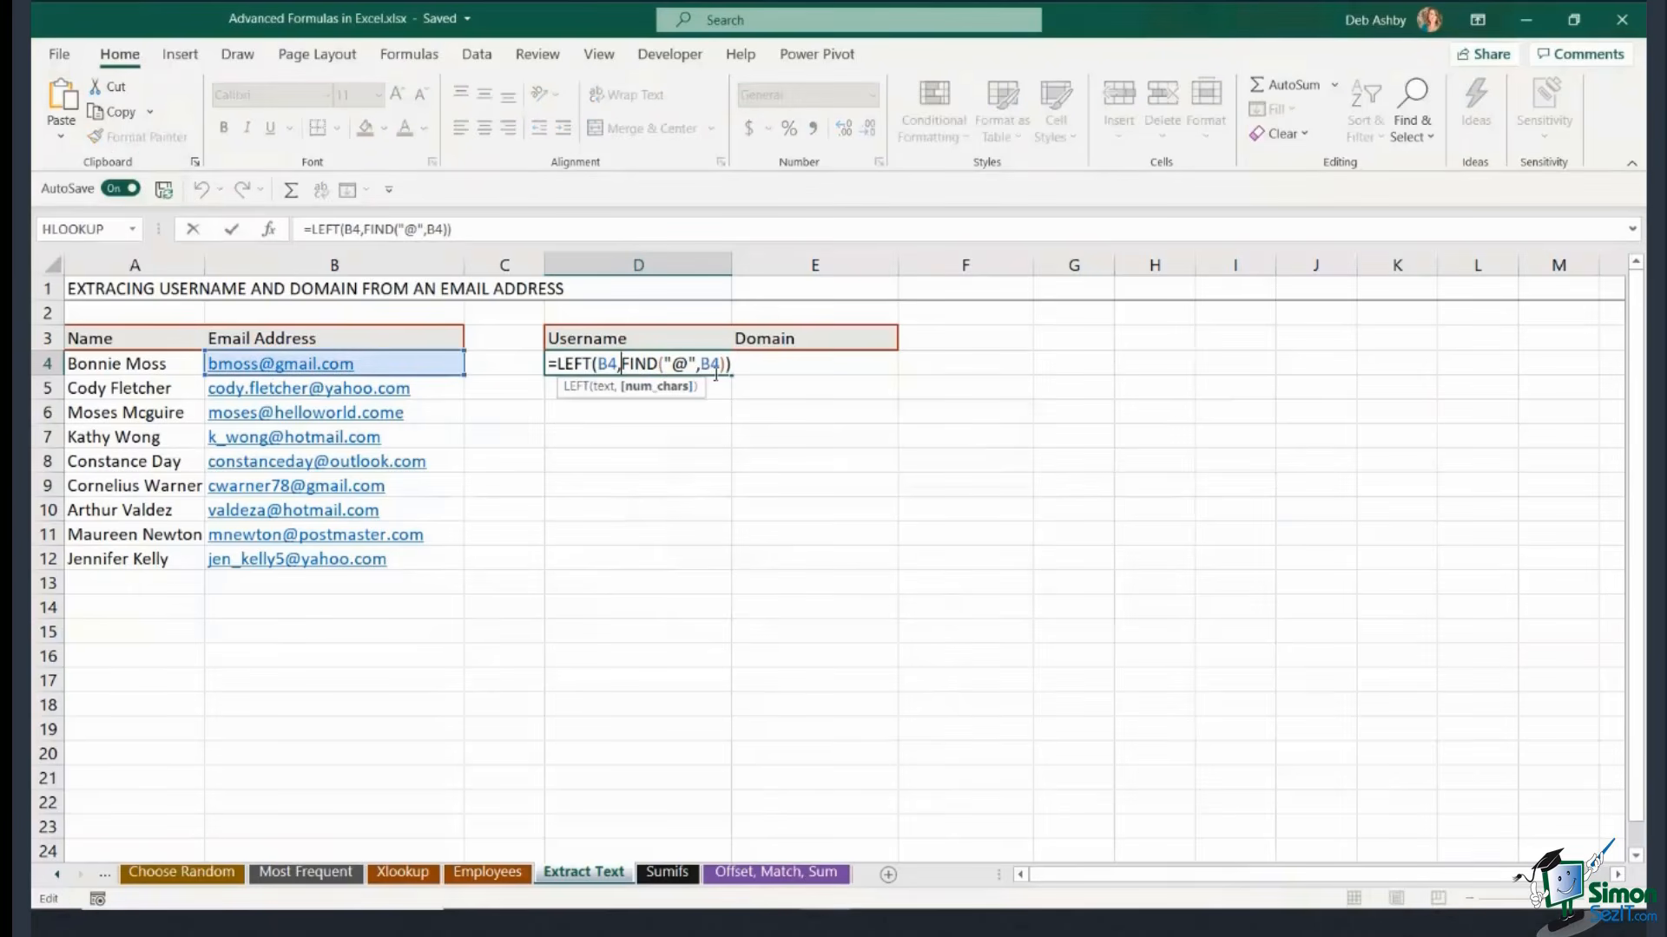
pyautogui.click(726, 363)
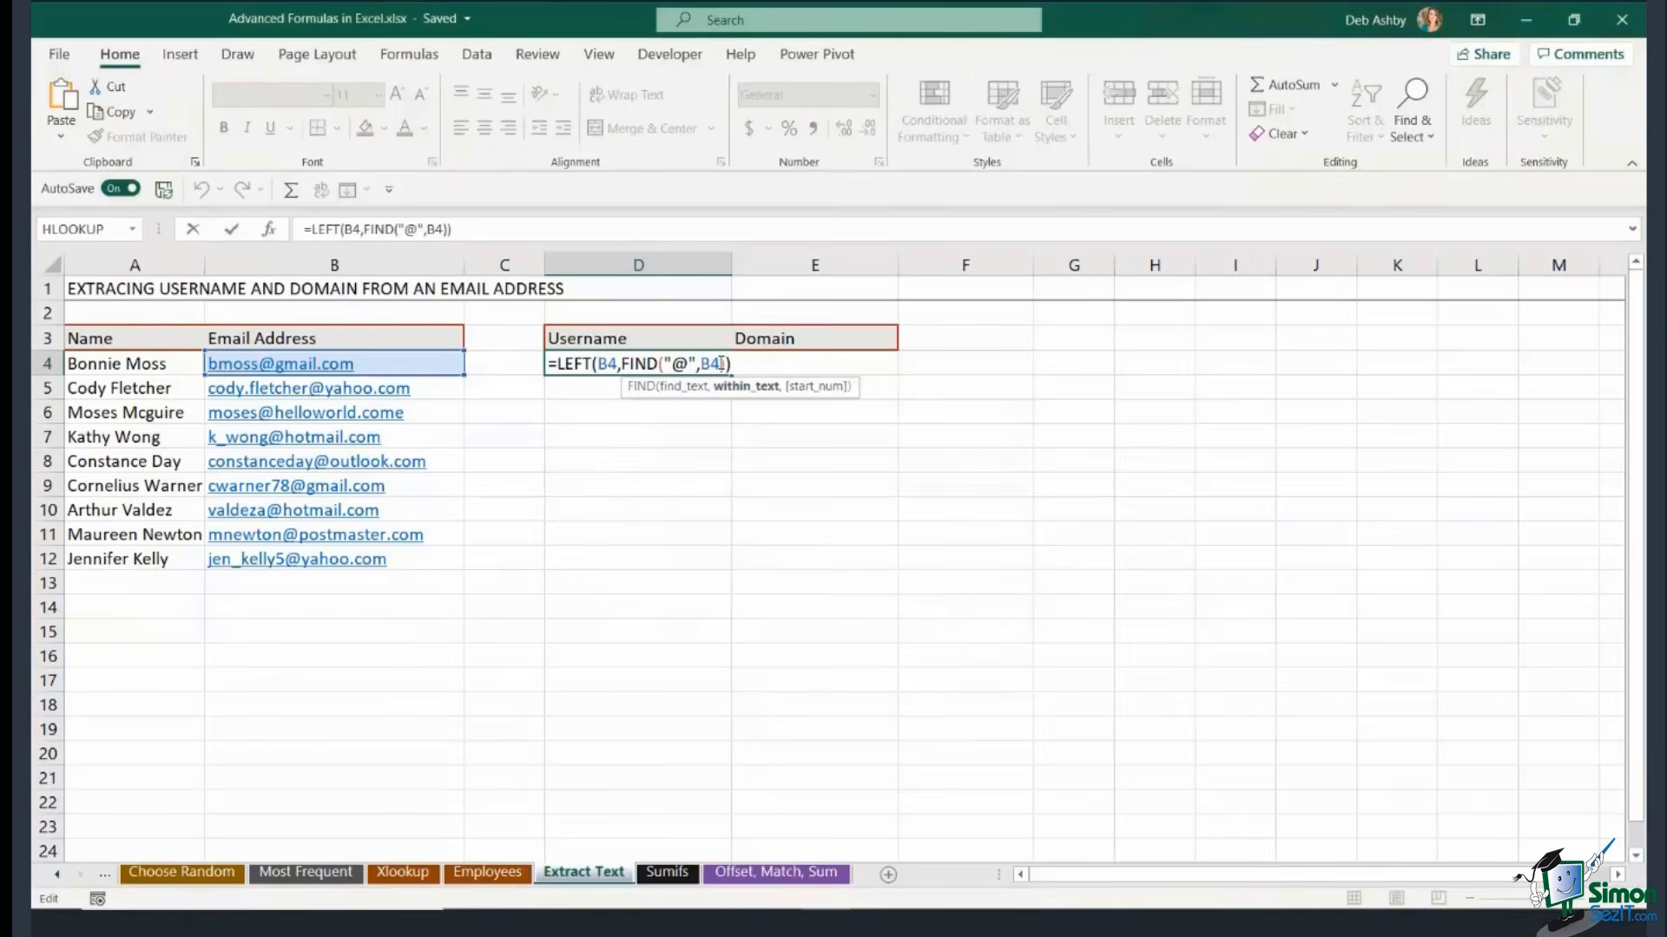
pyautogui.click(732, 364)
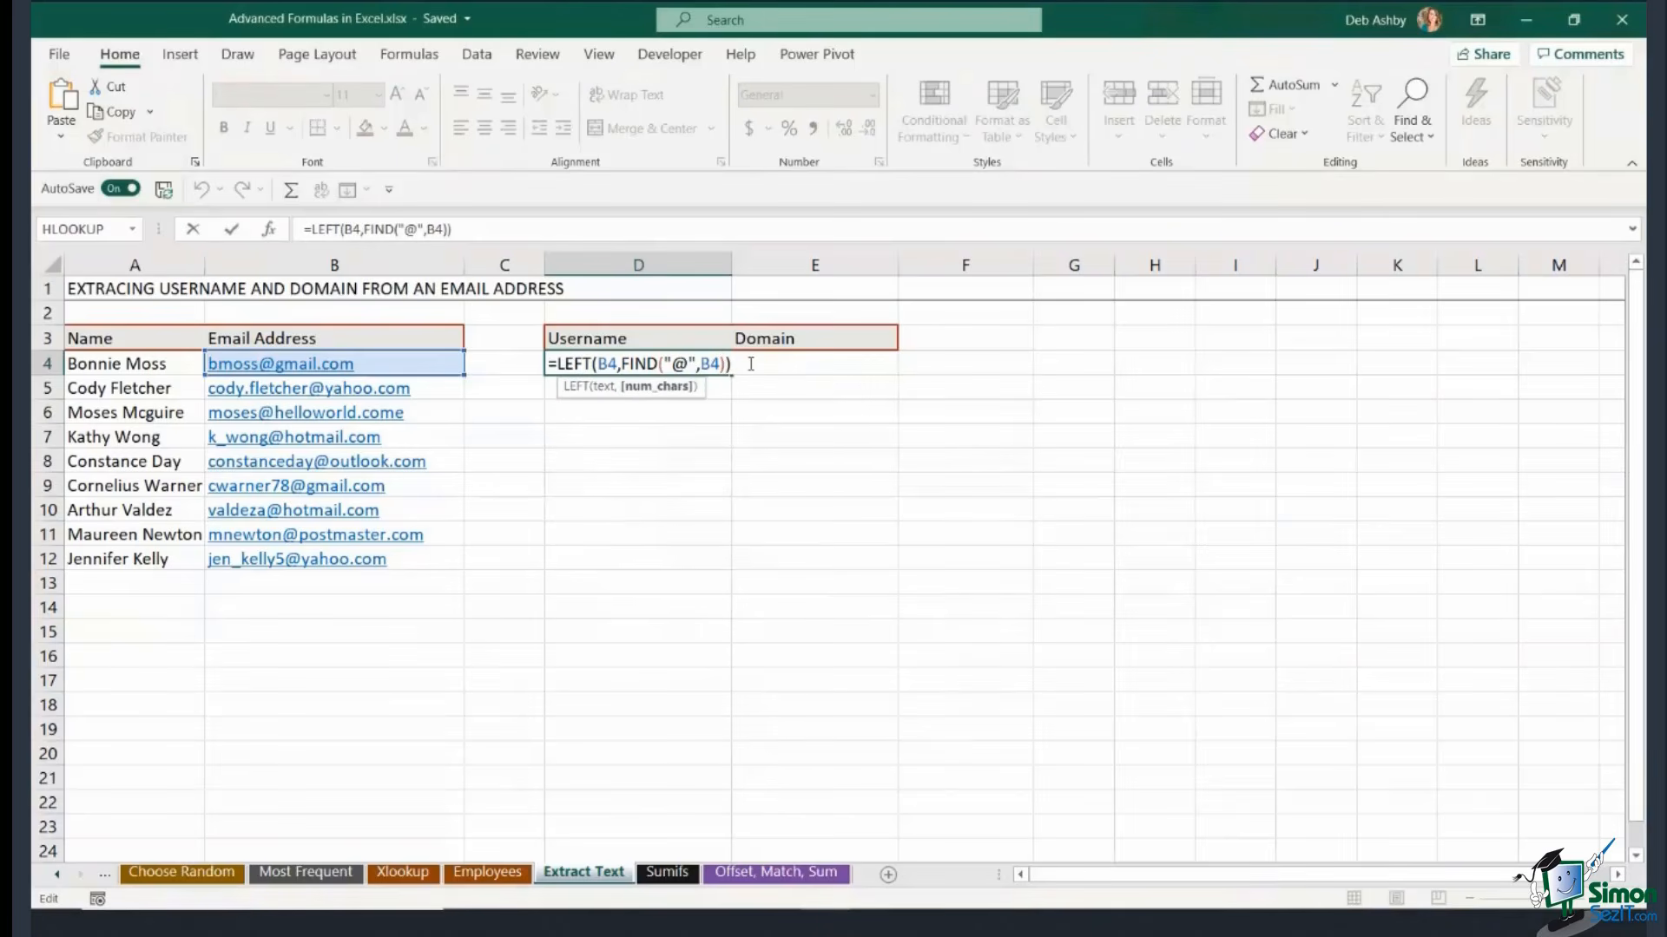
pyautogui.write('-1')
pyautogui.press('Return')
pyautogui.click(693, 368)
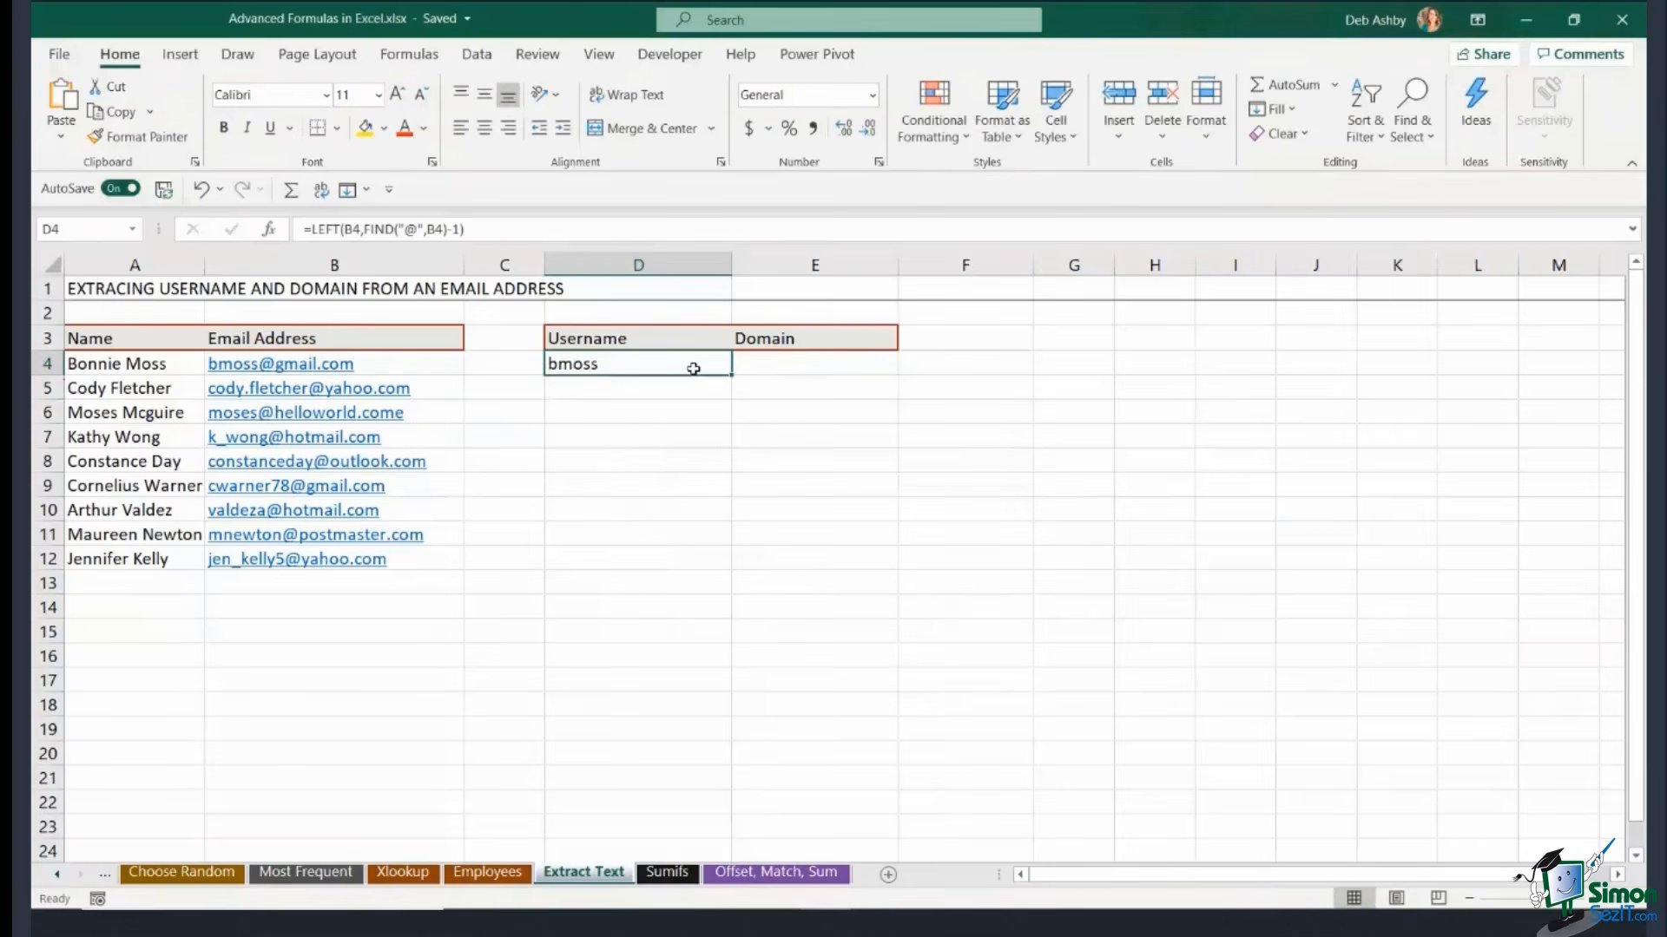
pyautogui.moveTo(731, 374); pyautogui.dragTo(715, 576)
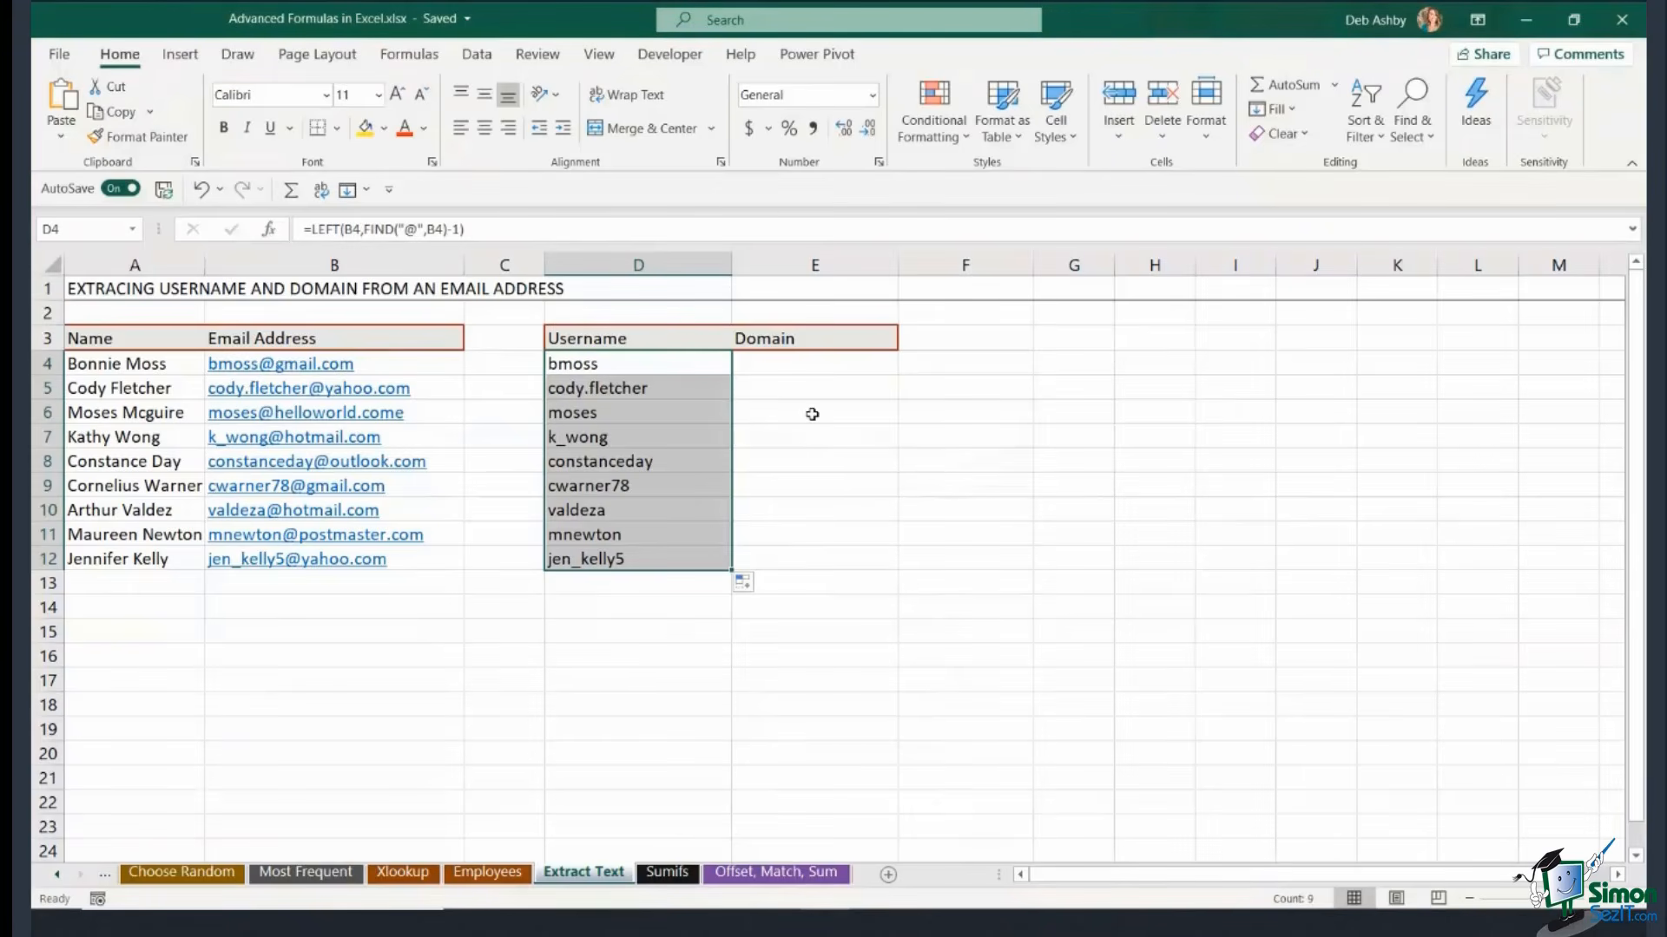
pyautogui.click(810, 361)
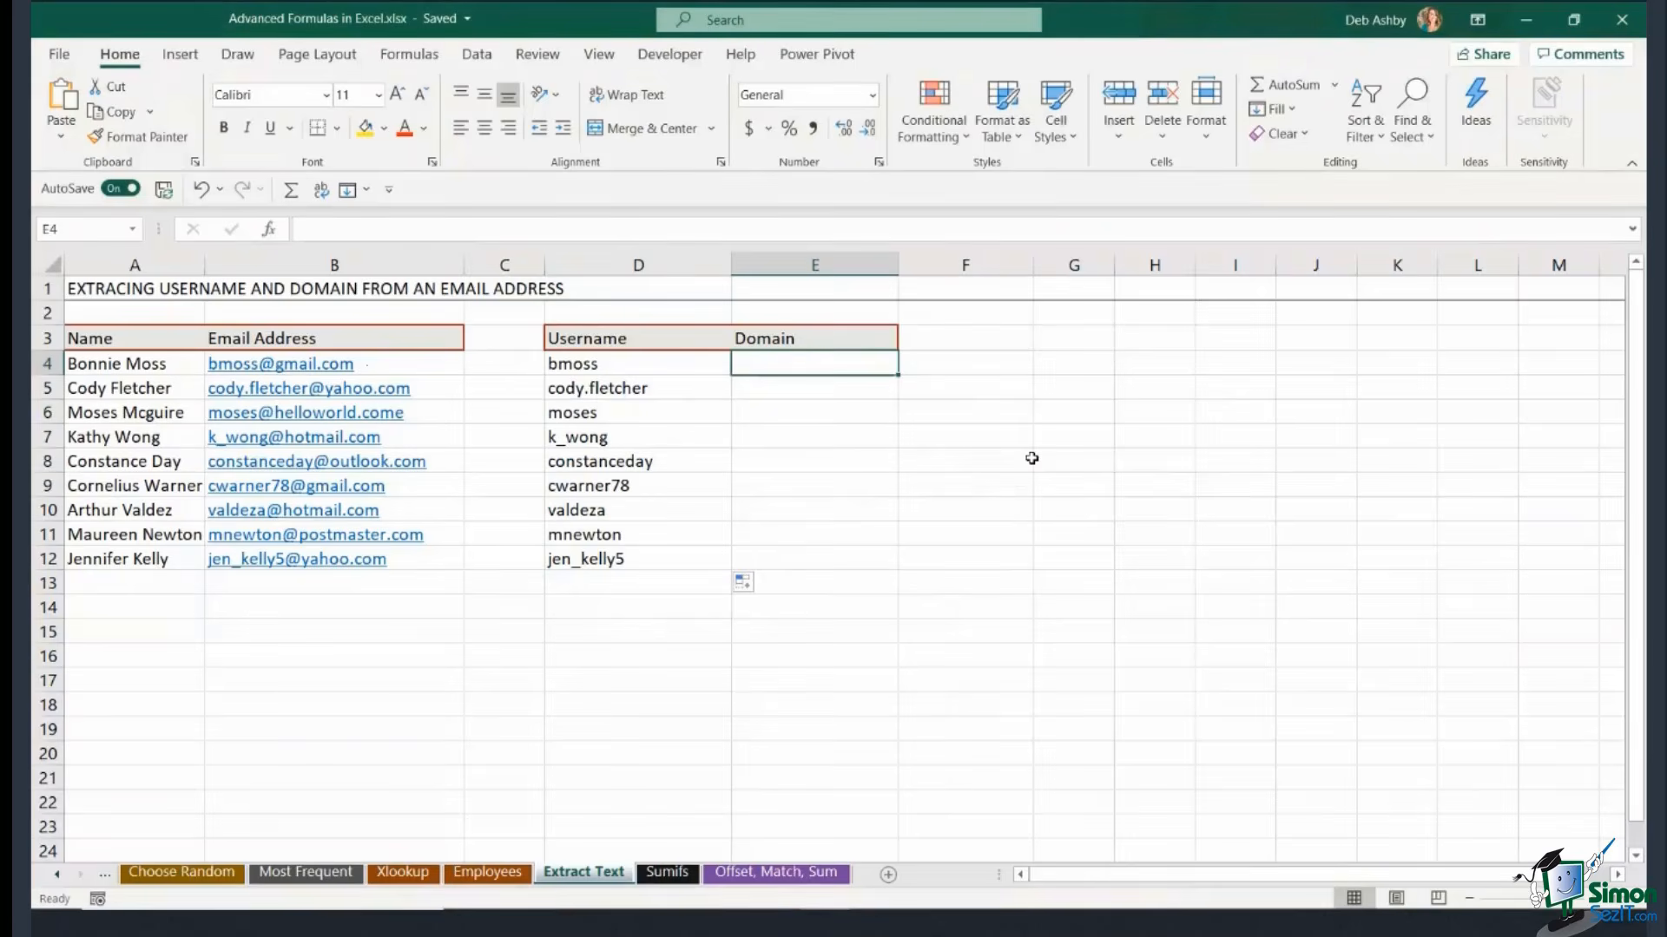
pyautogui.write('=RIGHT')
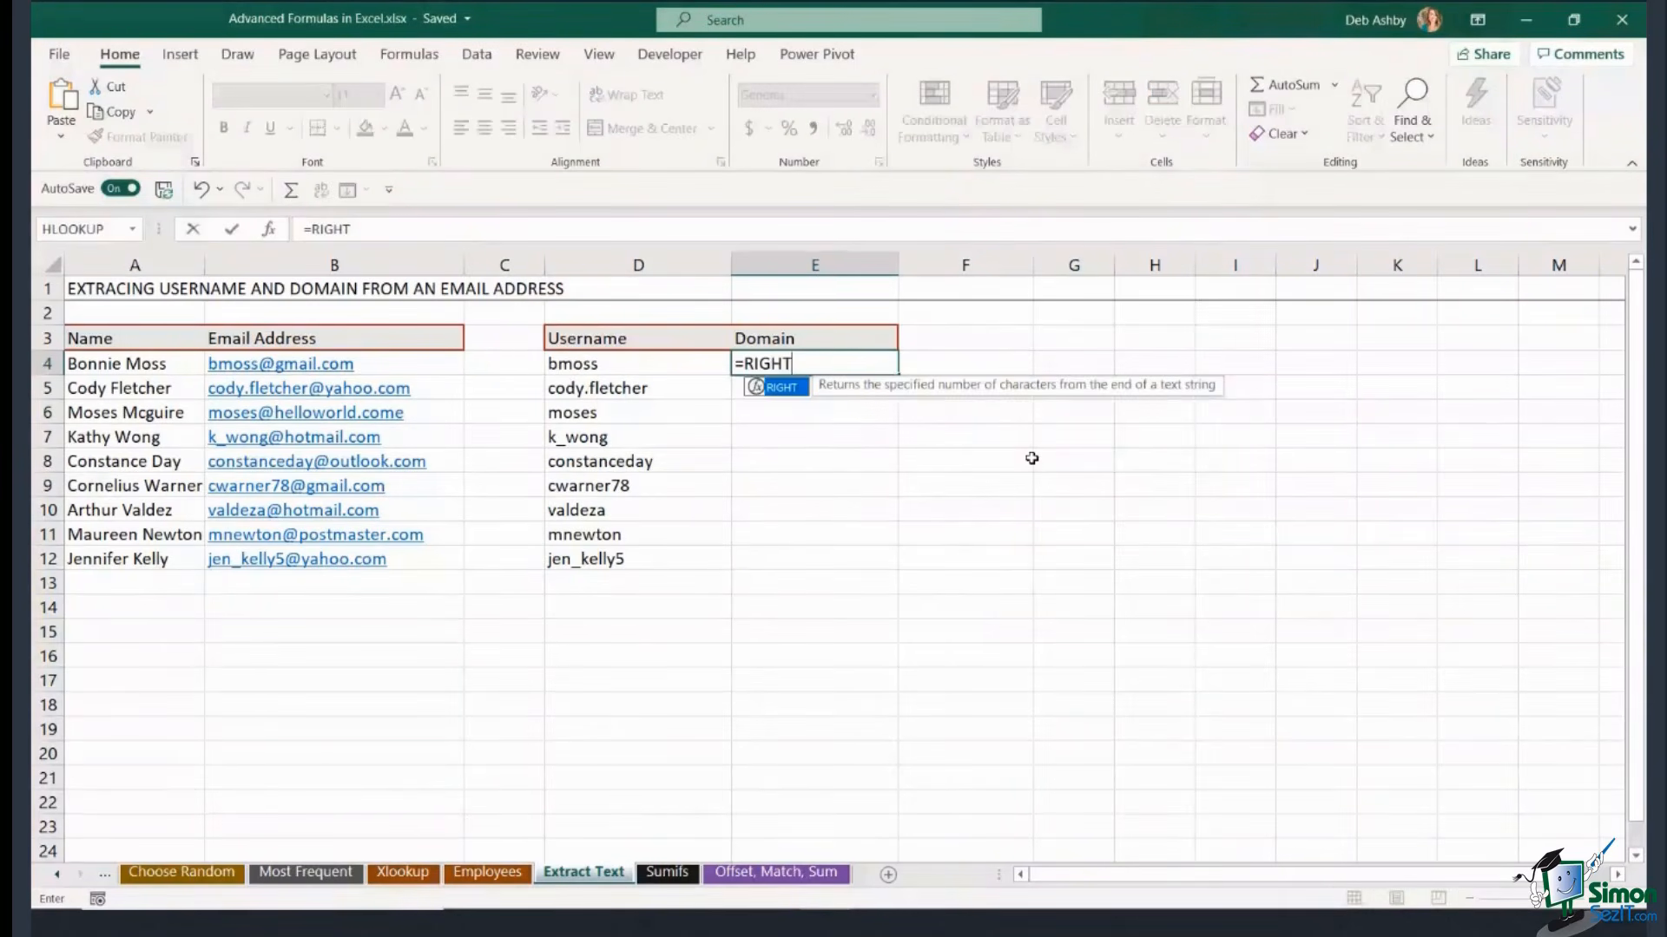
pyautogui.write('(')
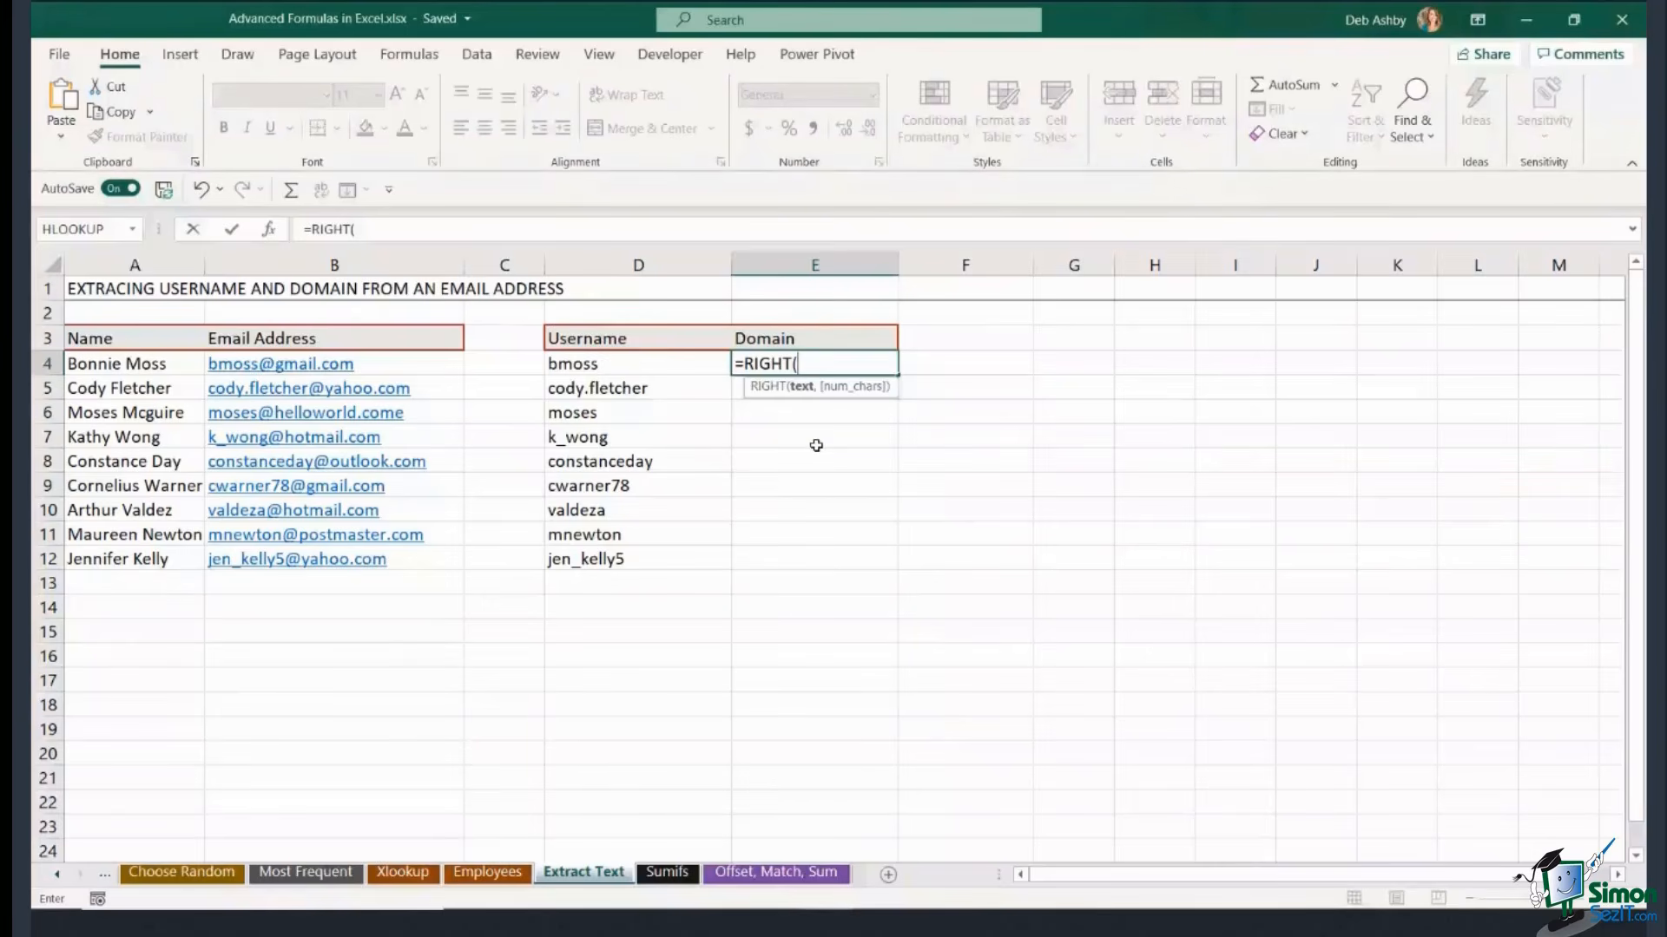
pyautogui.click(437, 365)
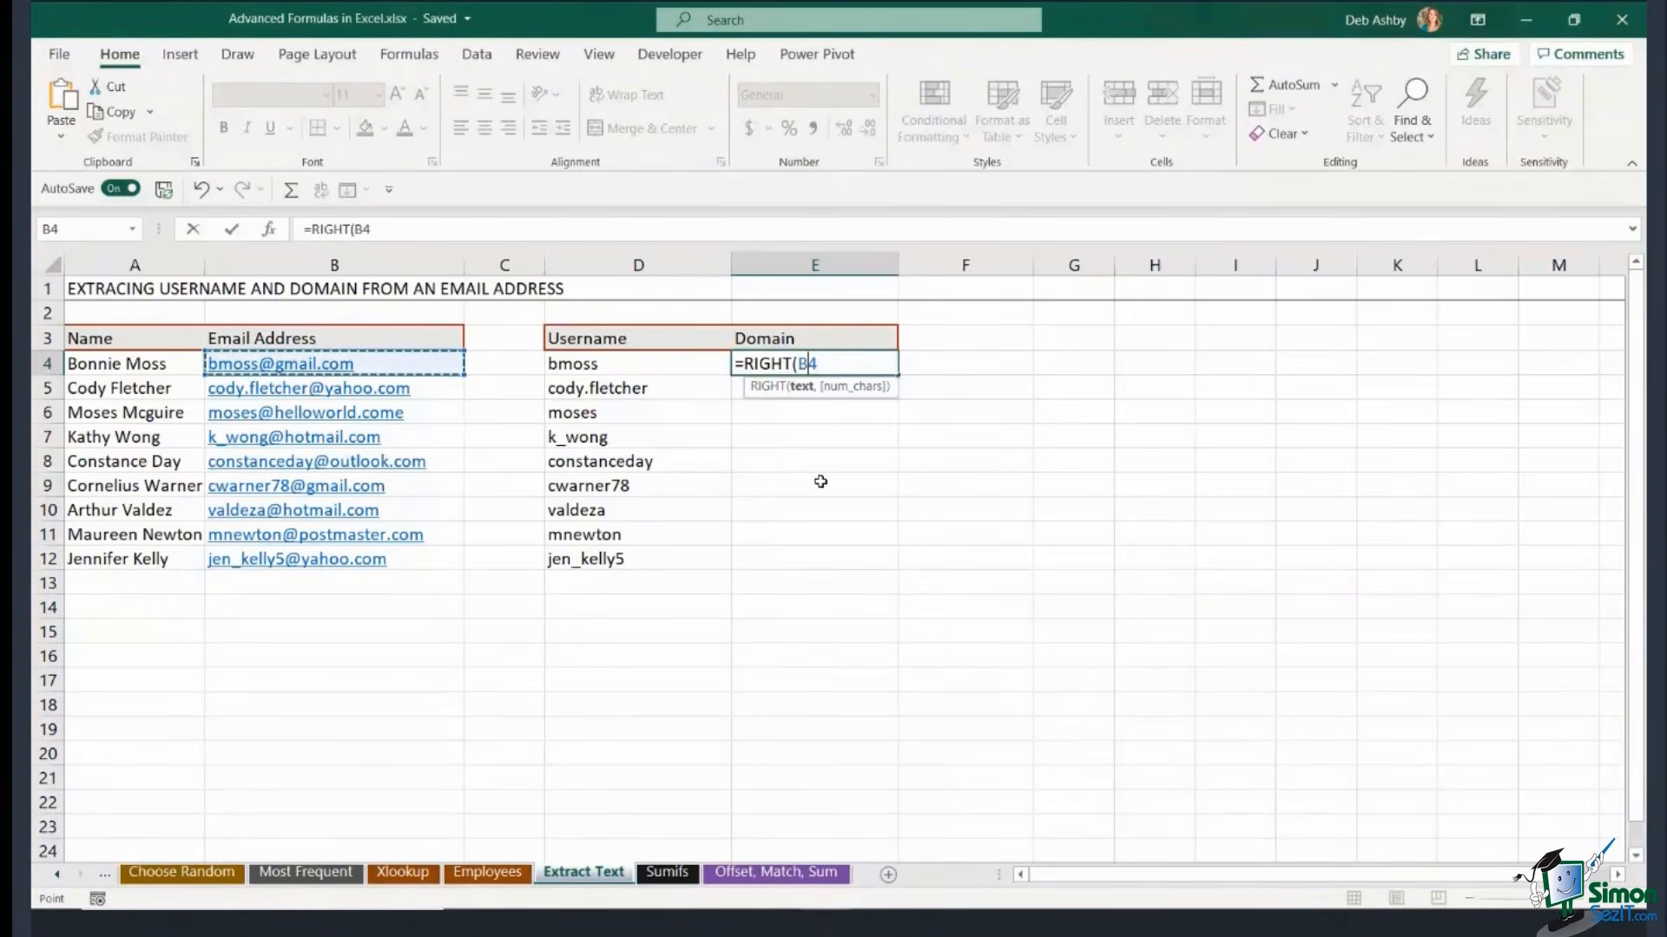
pyautogui.press('BackSpace')
pyautogui.press('BackSpace')
pyautogui.write('LEN')
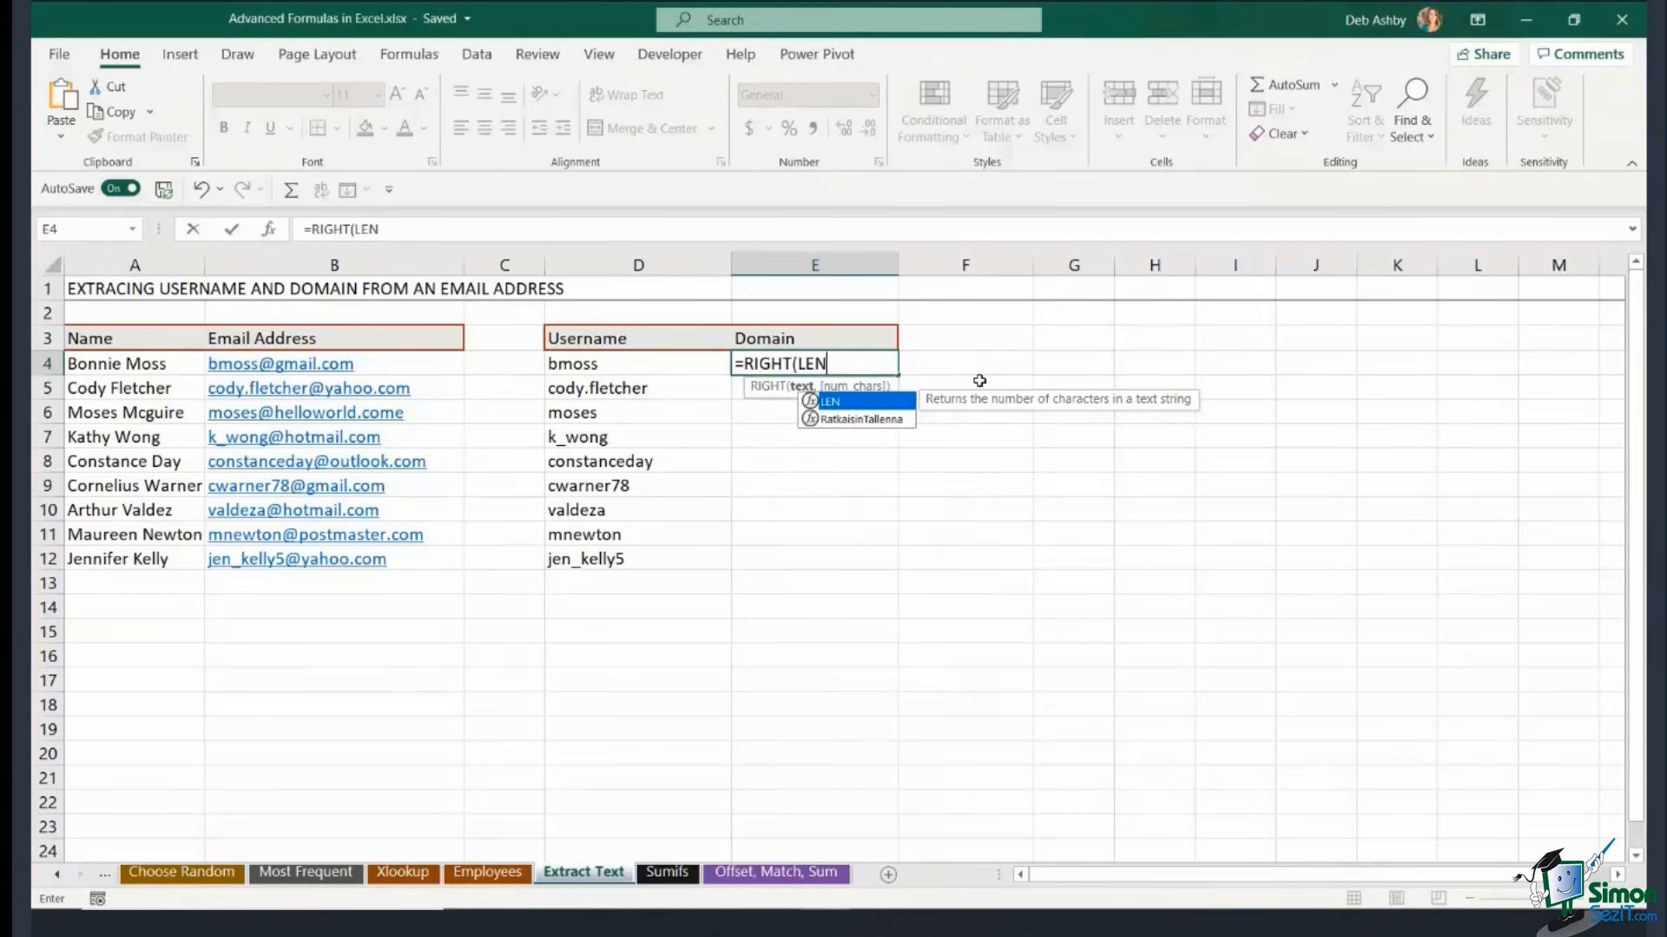
pyautogui.moveTo(838, 364); pyautogui.dragTo(677, 349)
pyautogui.press('Escape')
pyautogui.click(1071, 483)
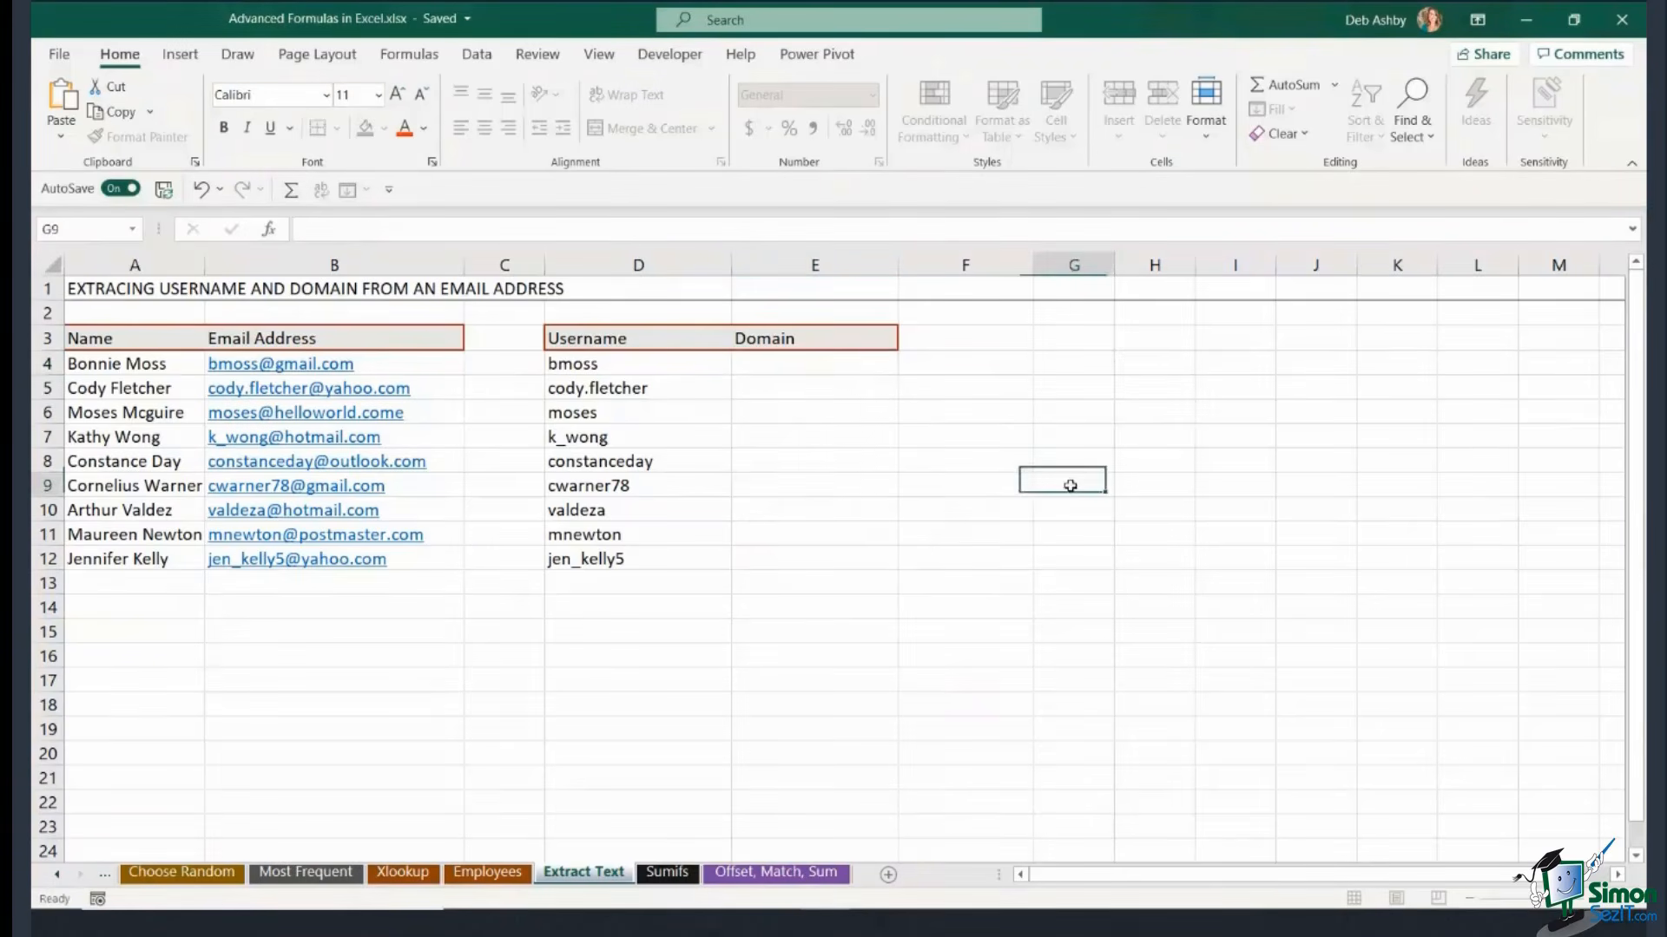
pyautogui.click(1220, 388)
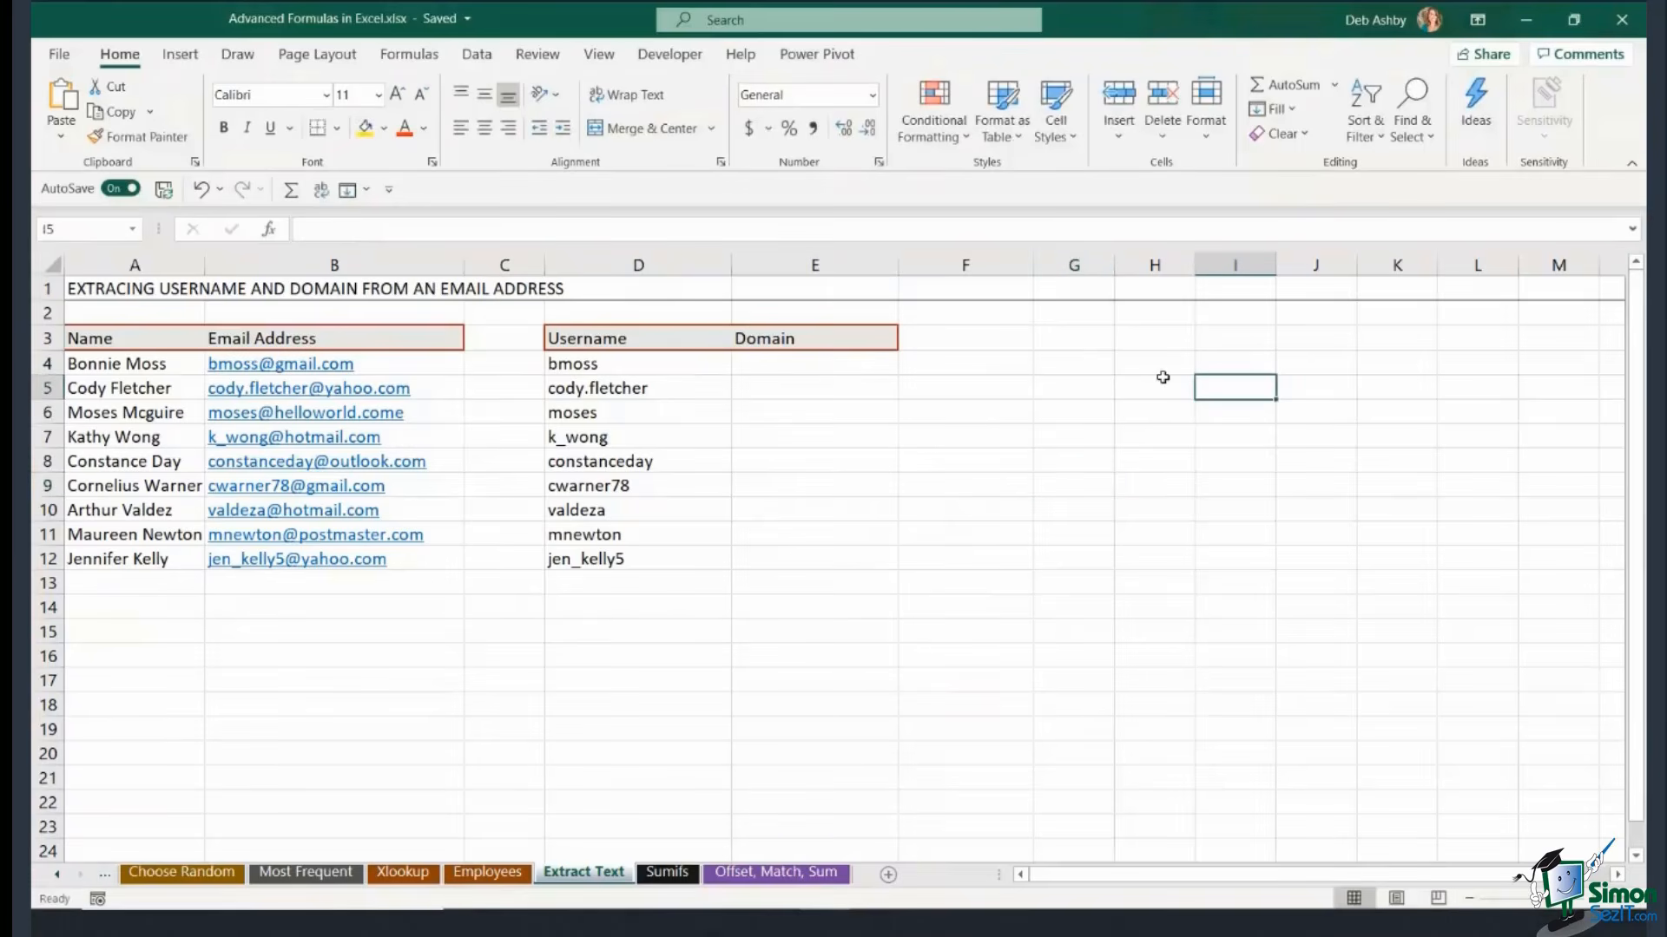
# Start the first domain formula in E4 as =RIGHT(B4,LEN(B4), using the length of the email address for the character count.
pyautogui.click(756, 363)
pyautogui.write('=')
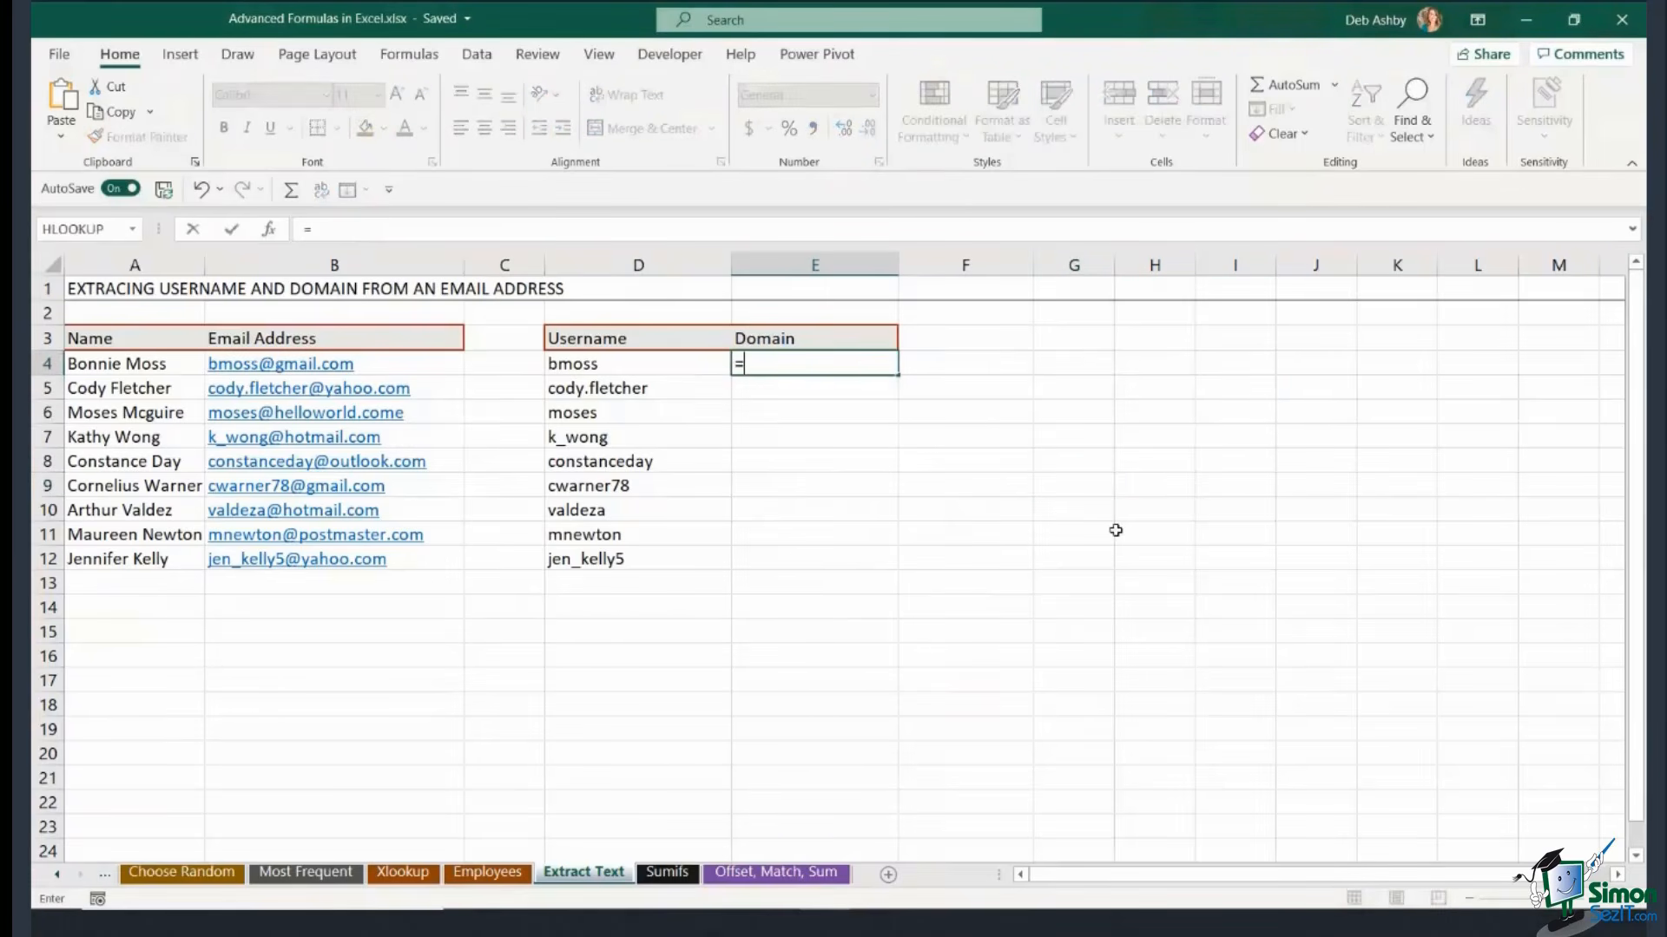
pyautogui.write('RIGHT(')
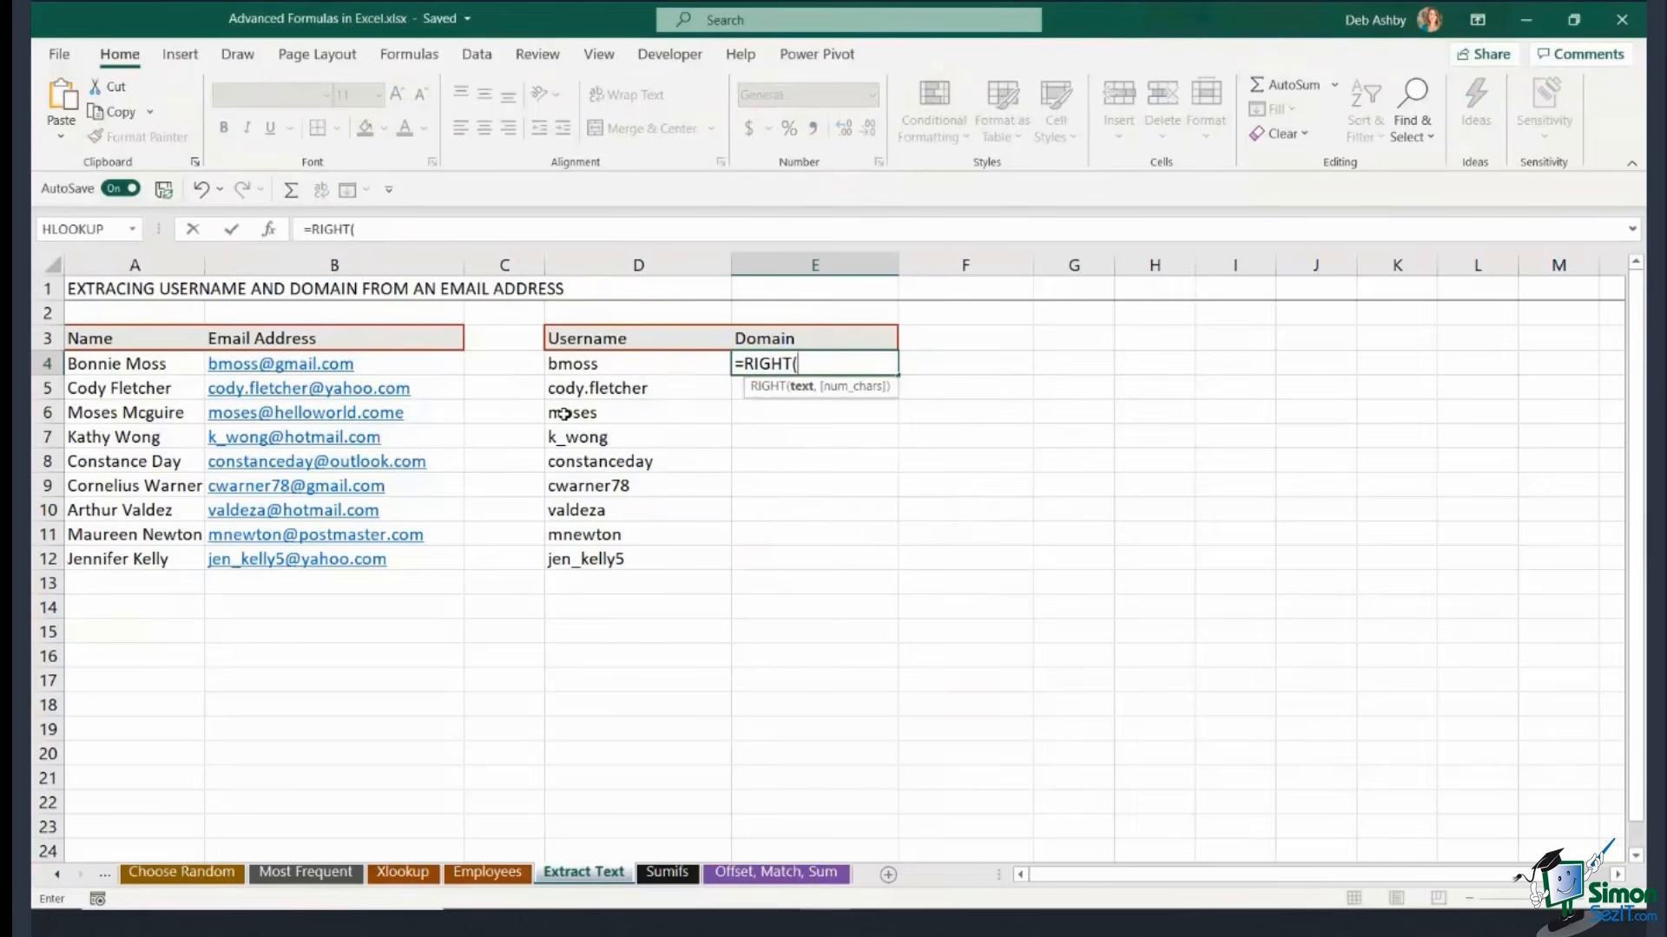
pyautogui.click(435, 365)
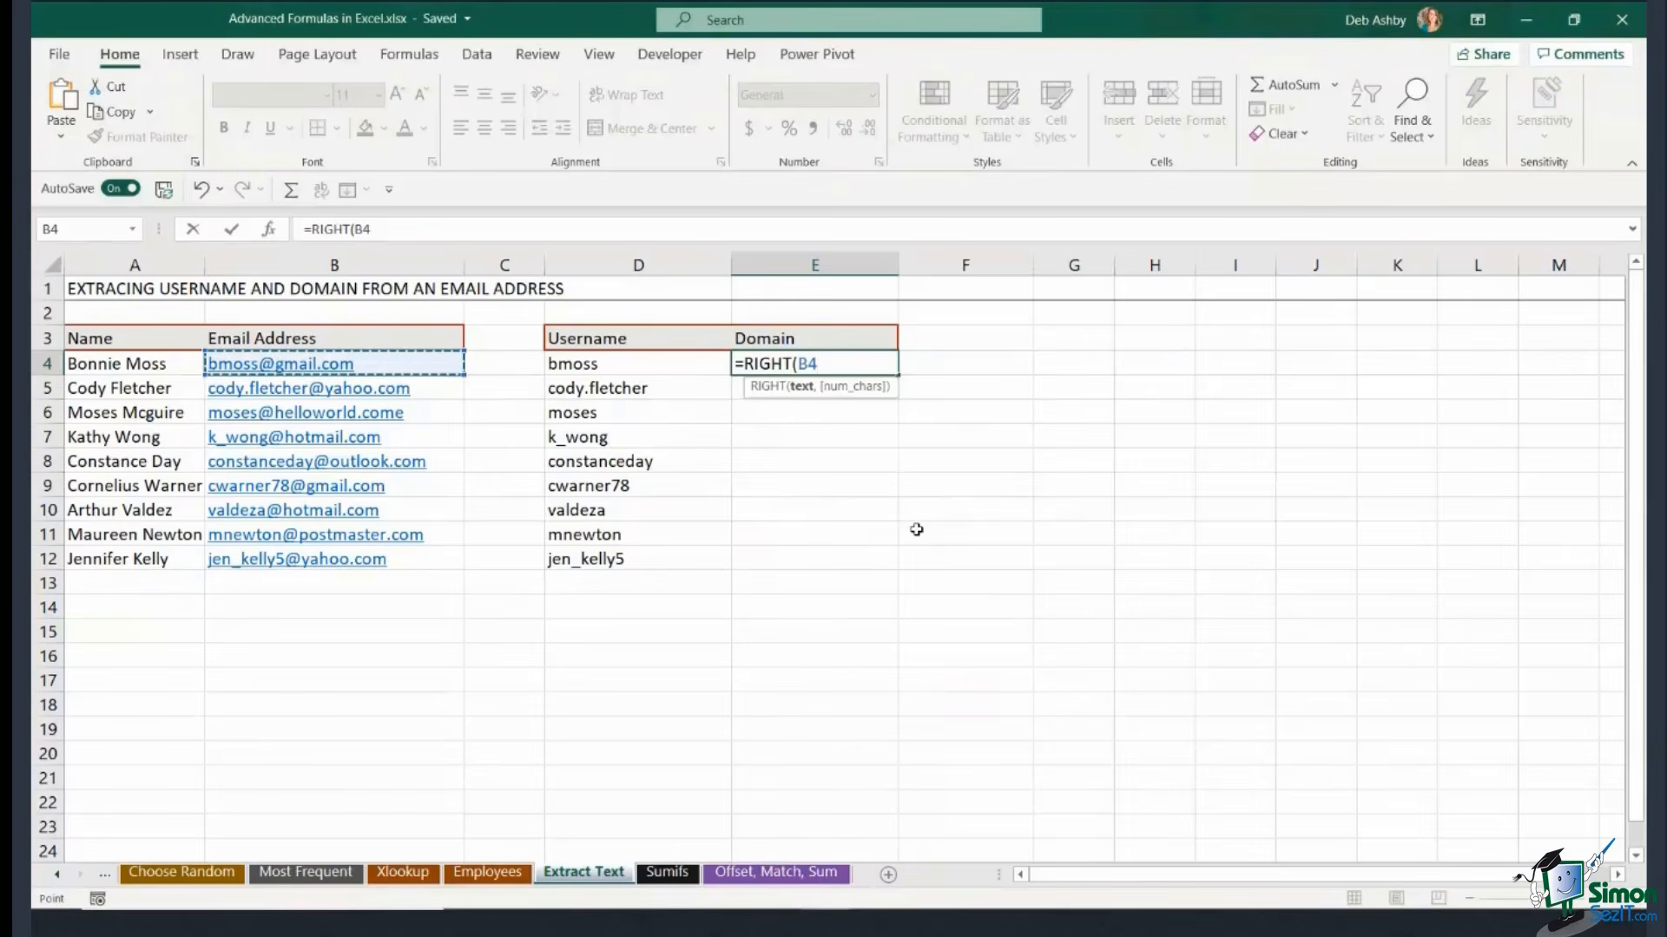
pyautogui.write(',')
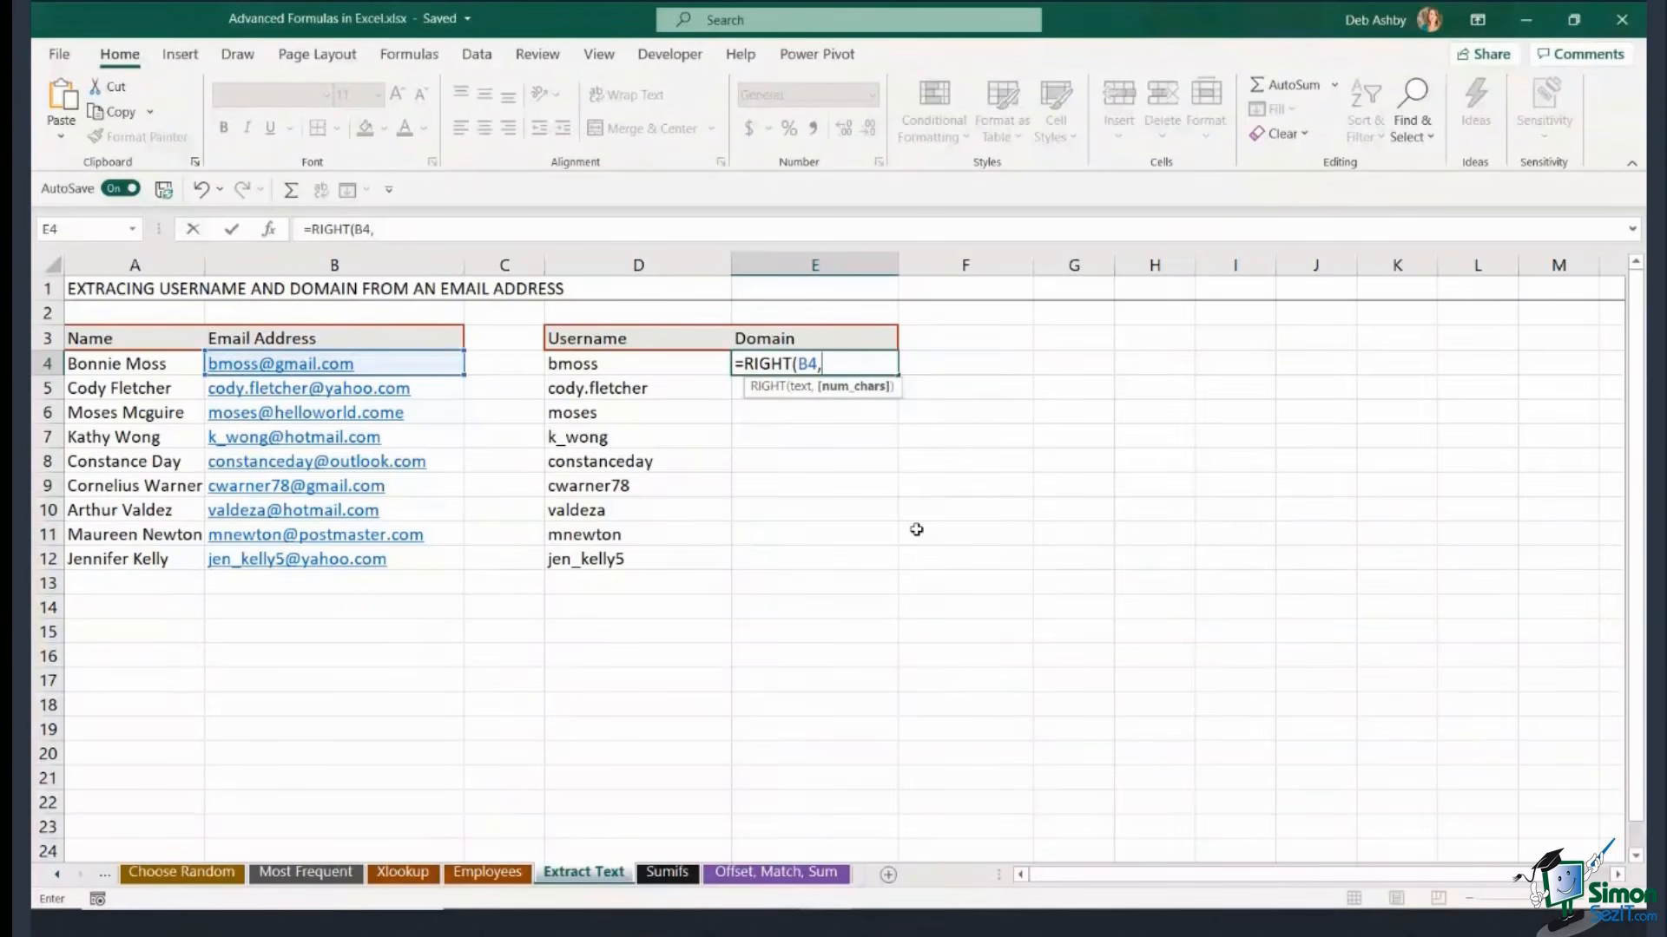
pyautogui.write('LEN')
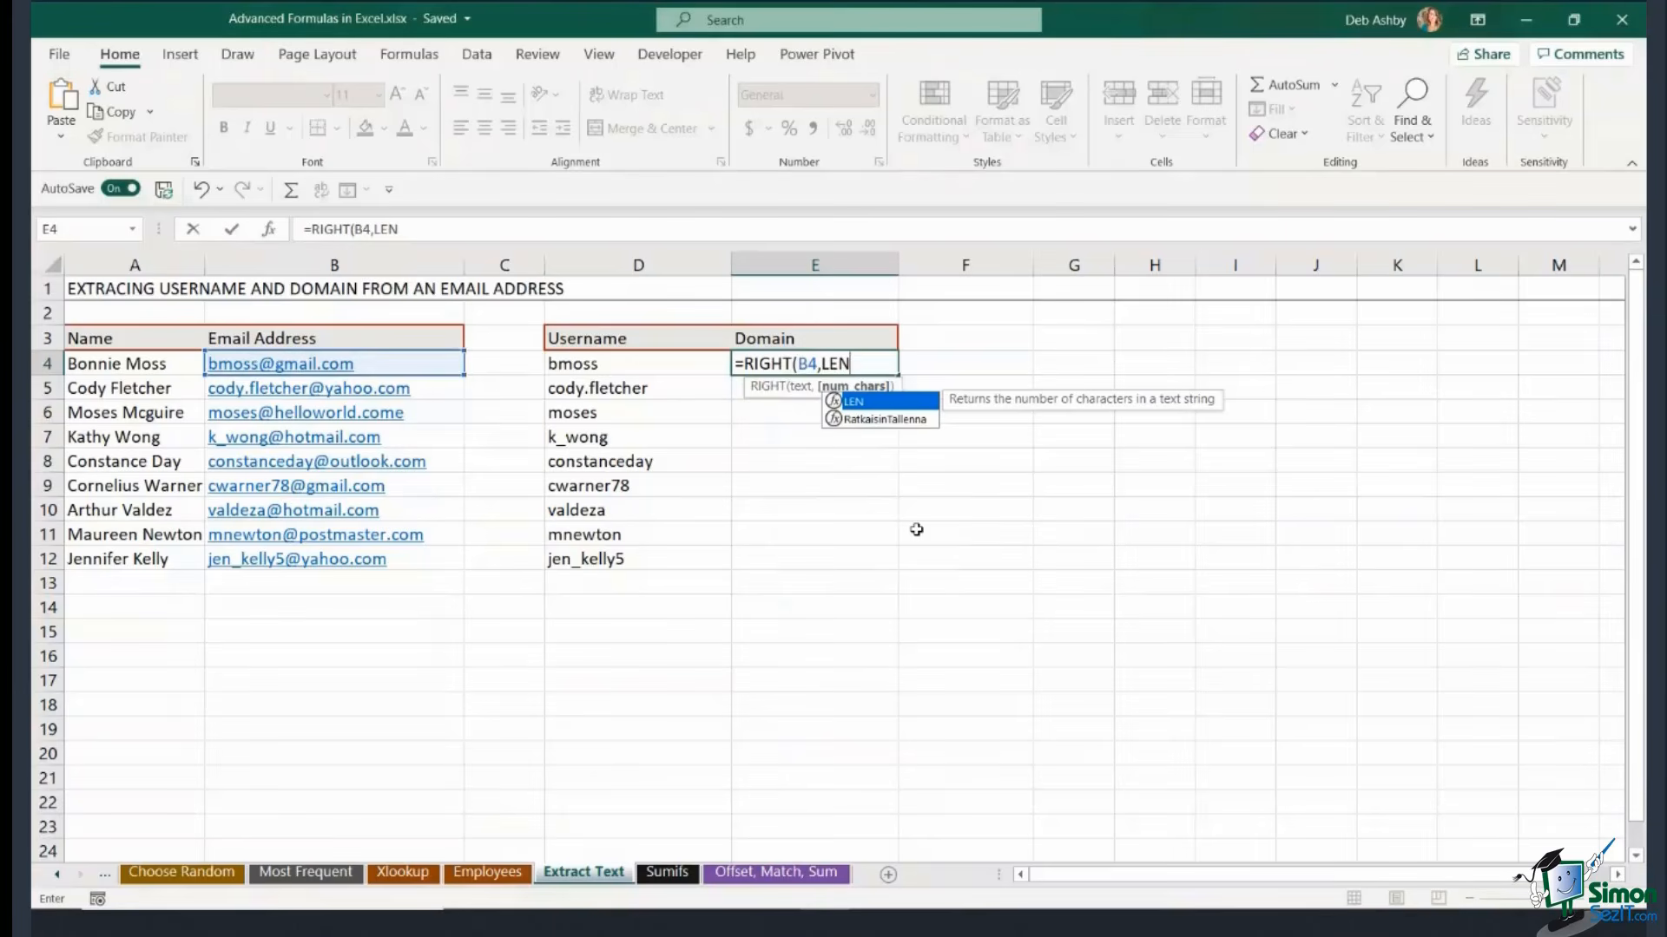
pyautogui.write('(')
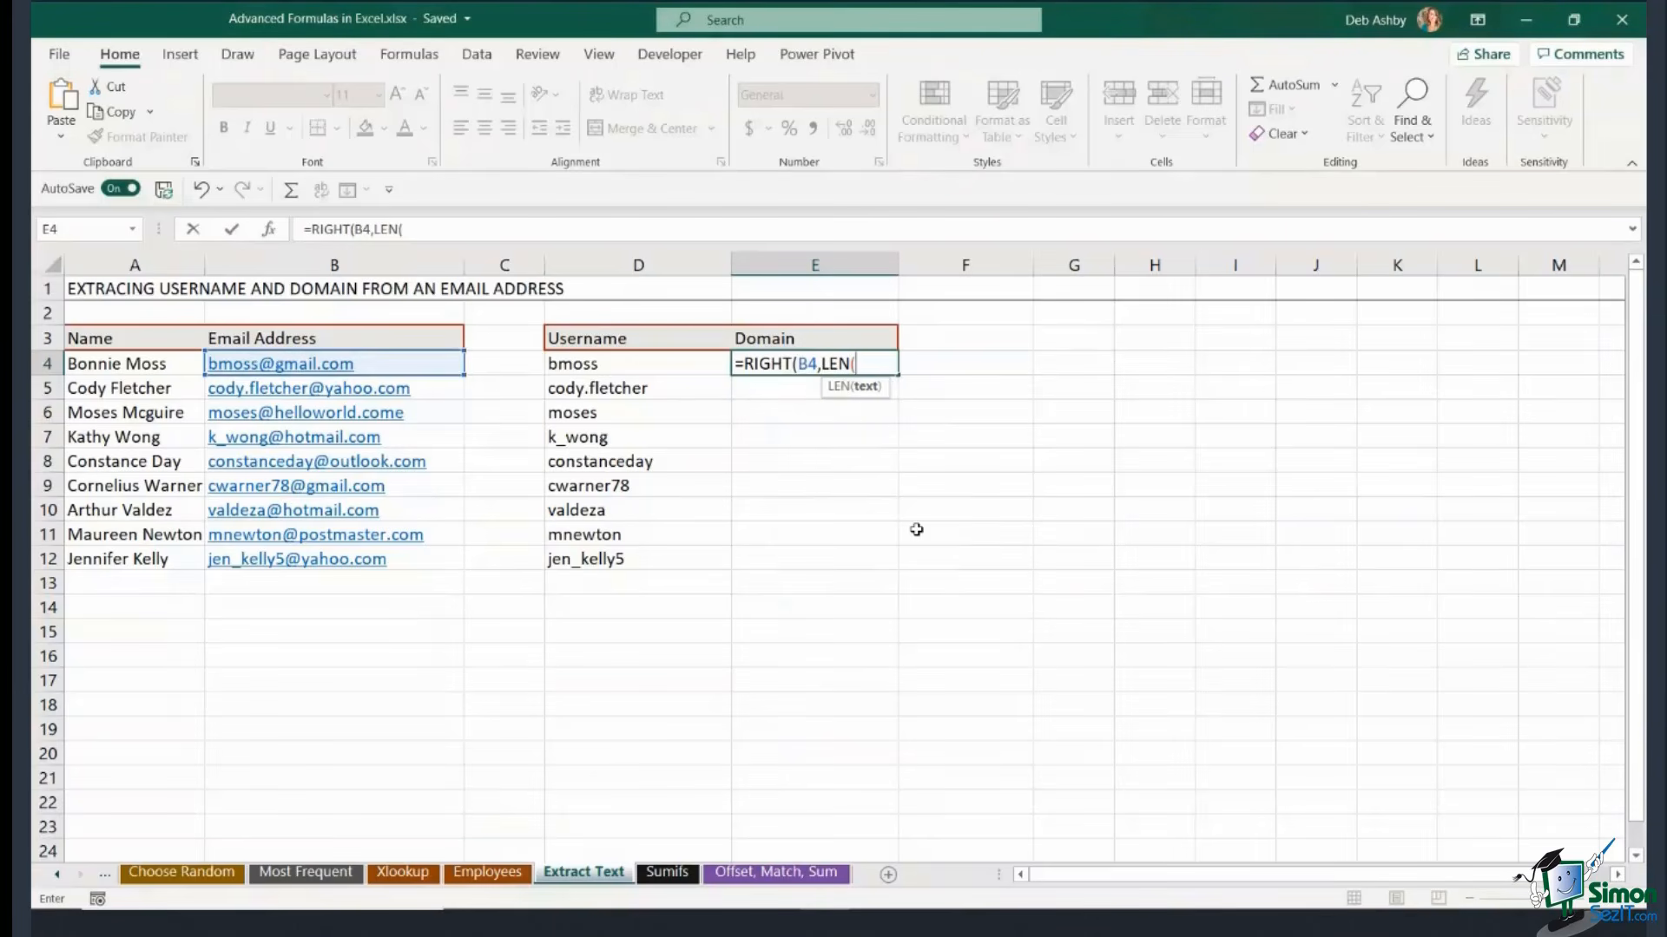
pyautogui.click(437, 367)
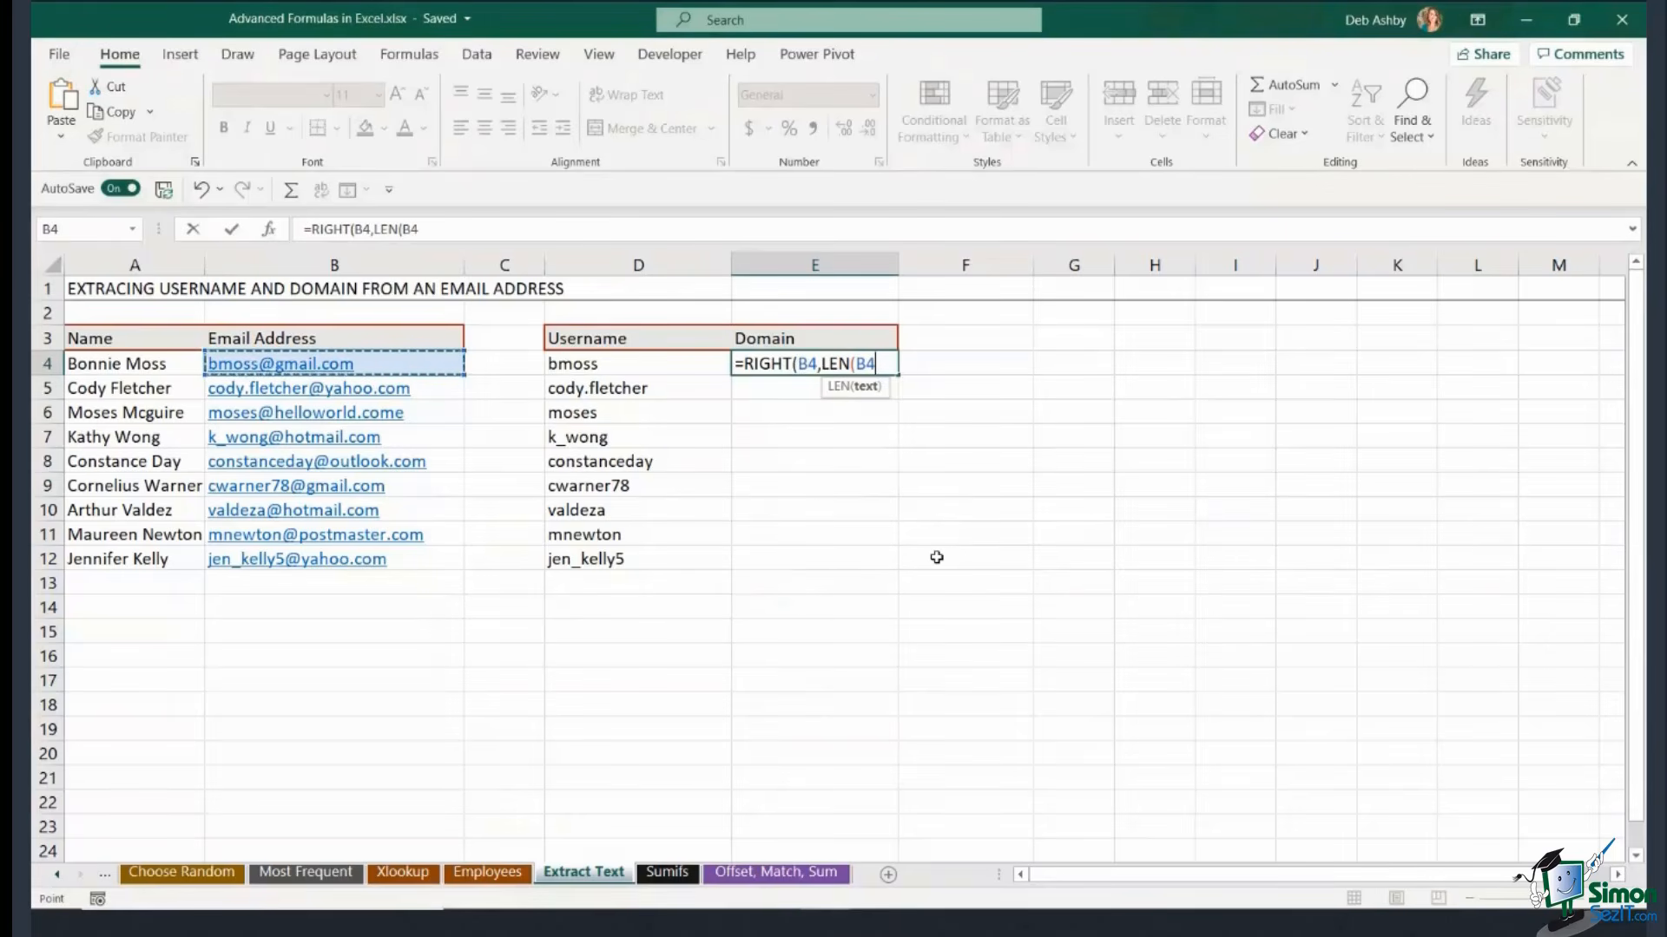
pyautogui.write(')')
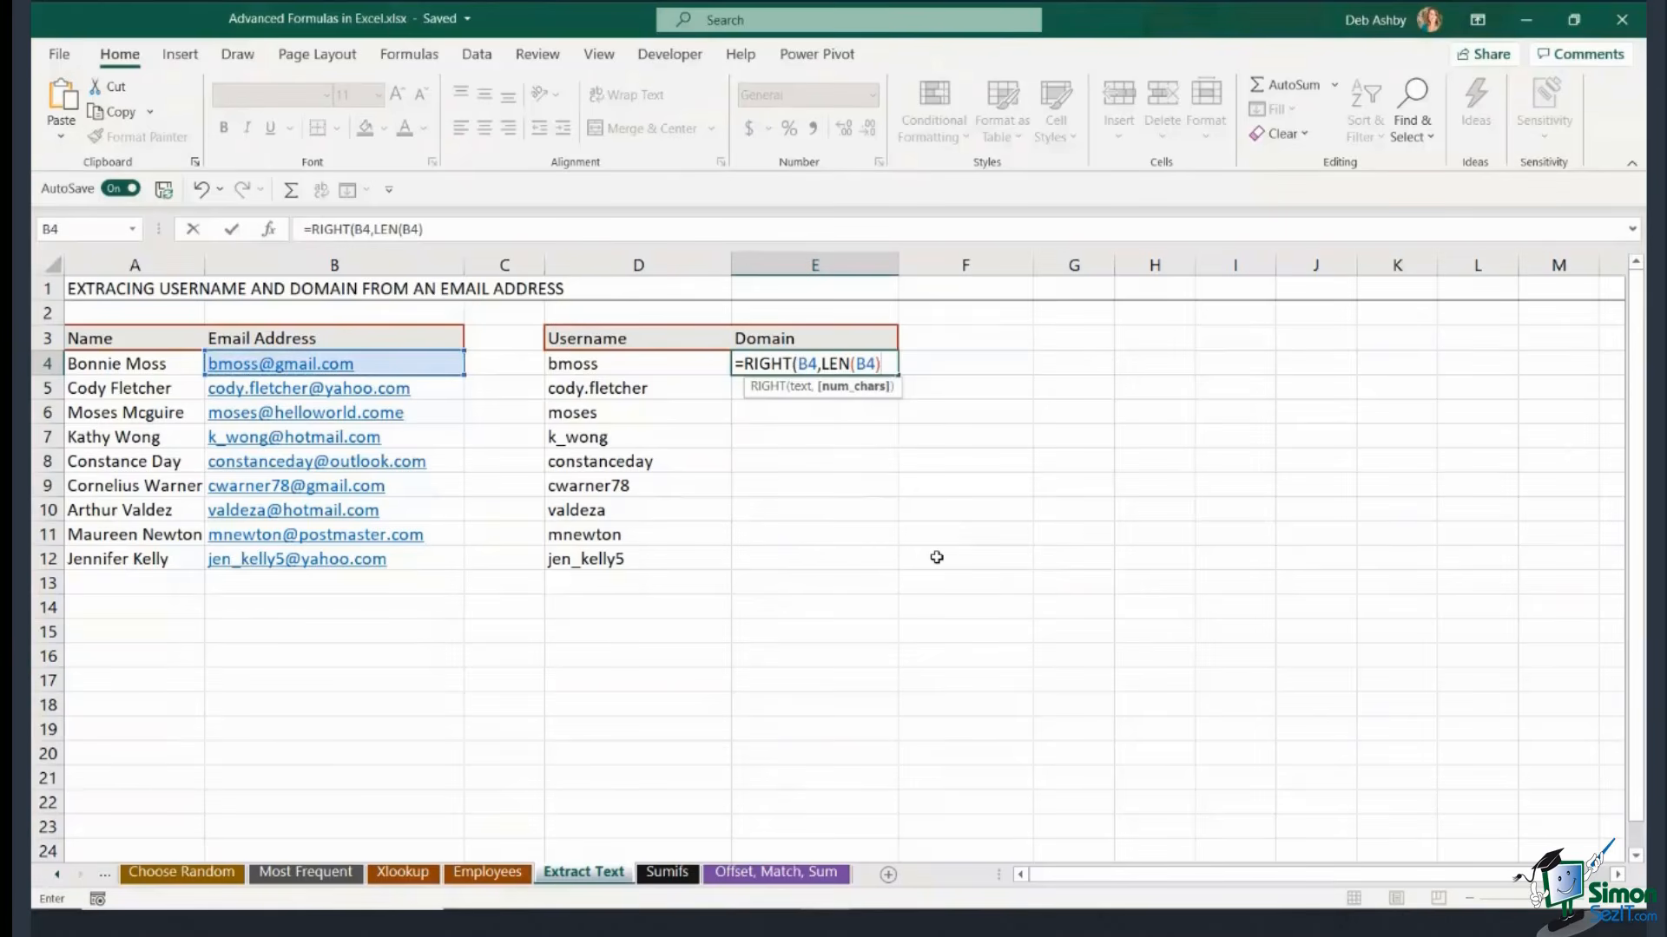
# Subtract the @ position from the length and complete the E4 formula as =RIGHT(B4,LEN(B4)-FIND("@",B4)).
pyautogui.write('-FIND')
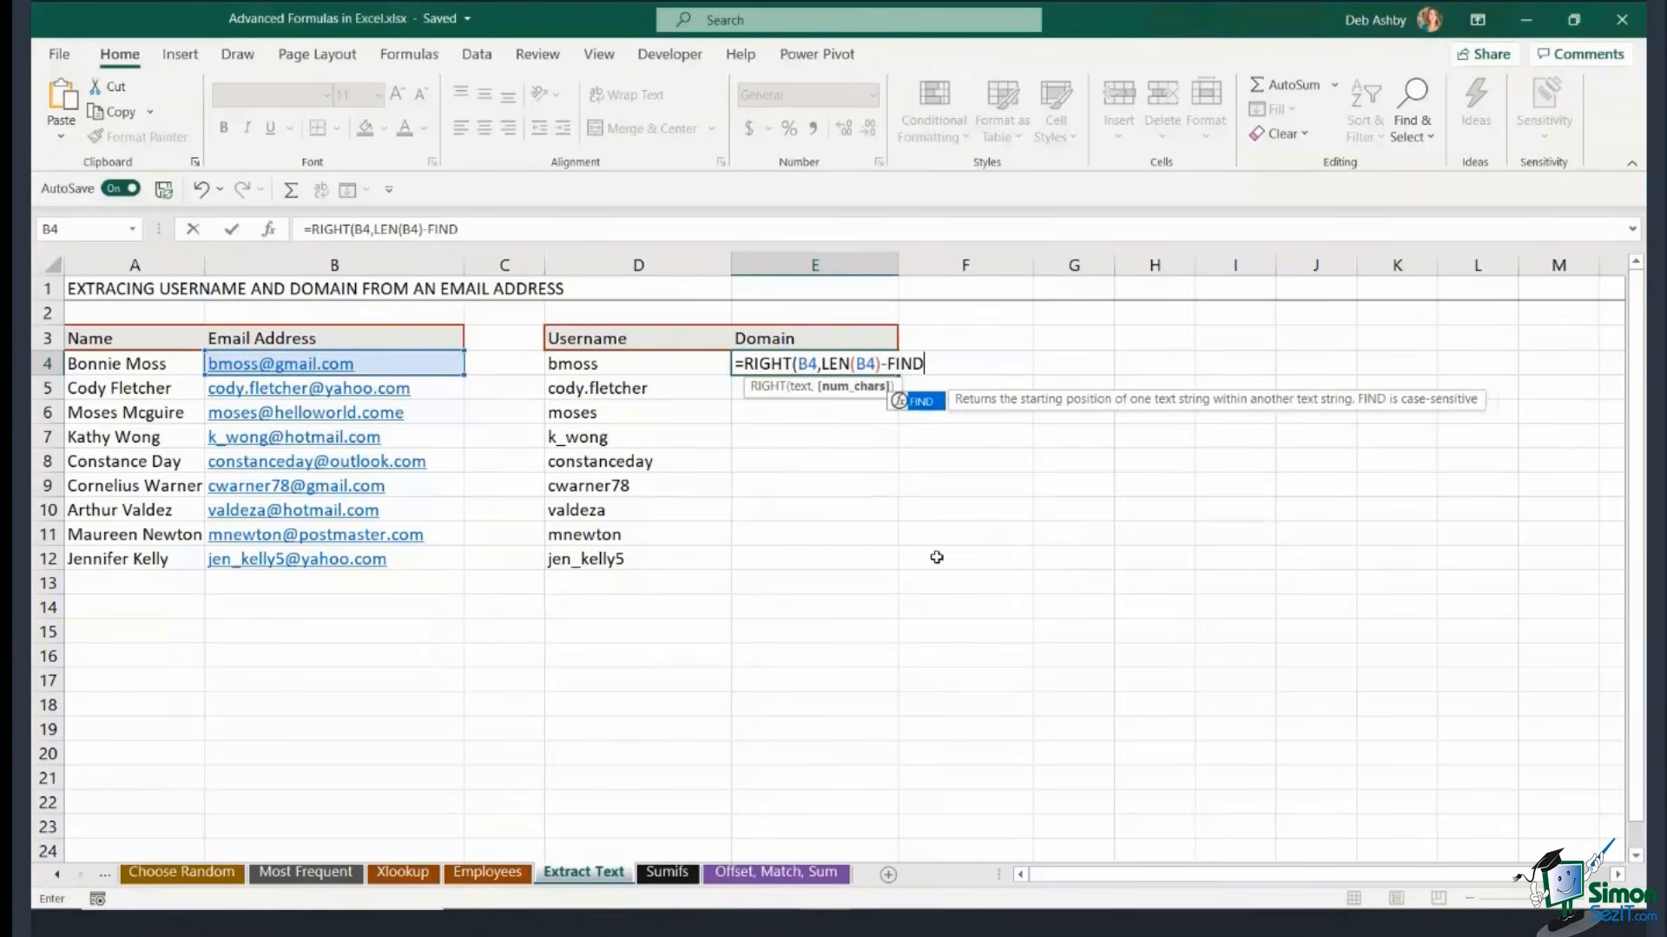
pyautogui.write('(')
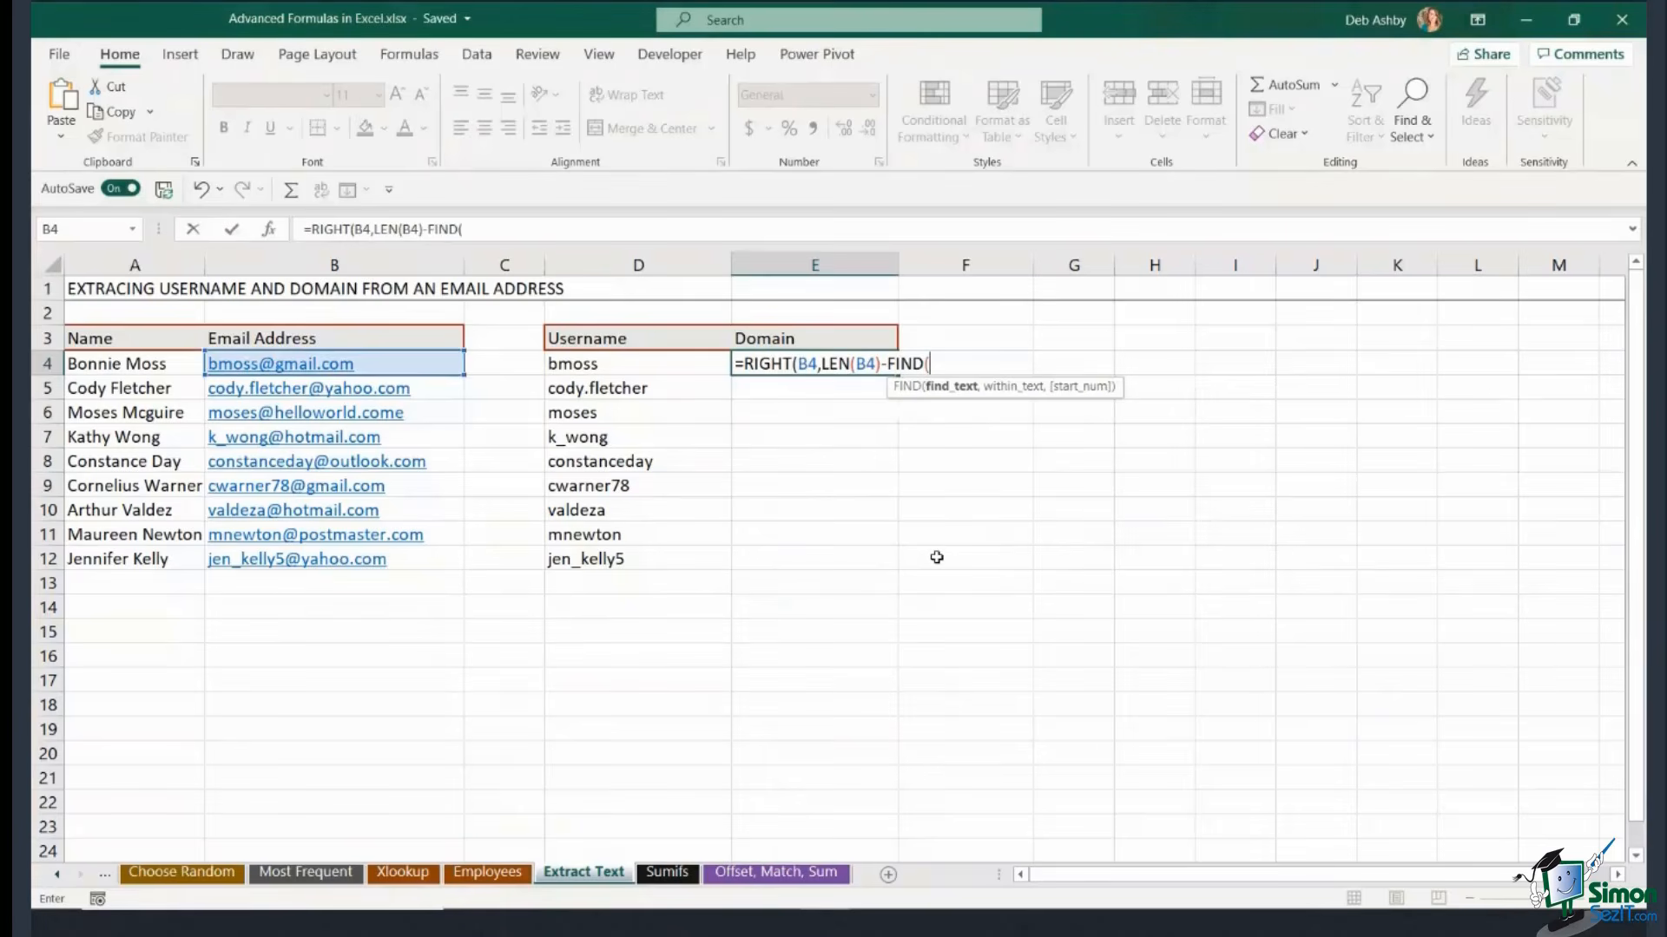
pyautogui.write('@')
pyautogui.press('BackSpace')
pyautogui.write('"')
pyautogui.write('@",')
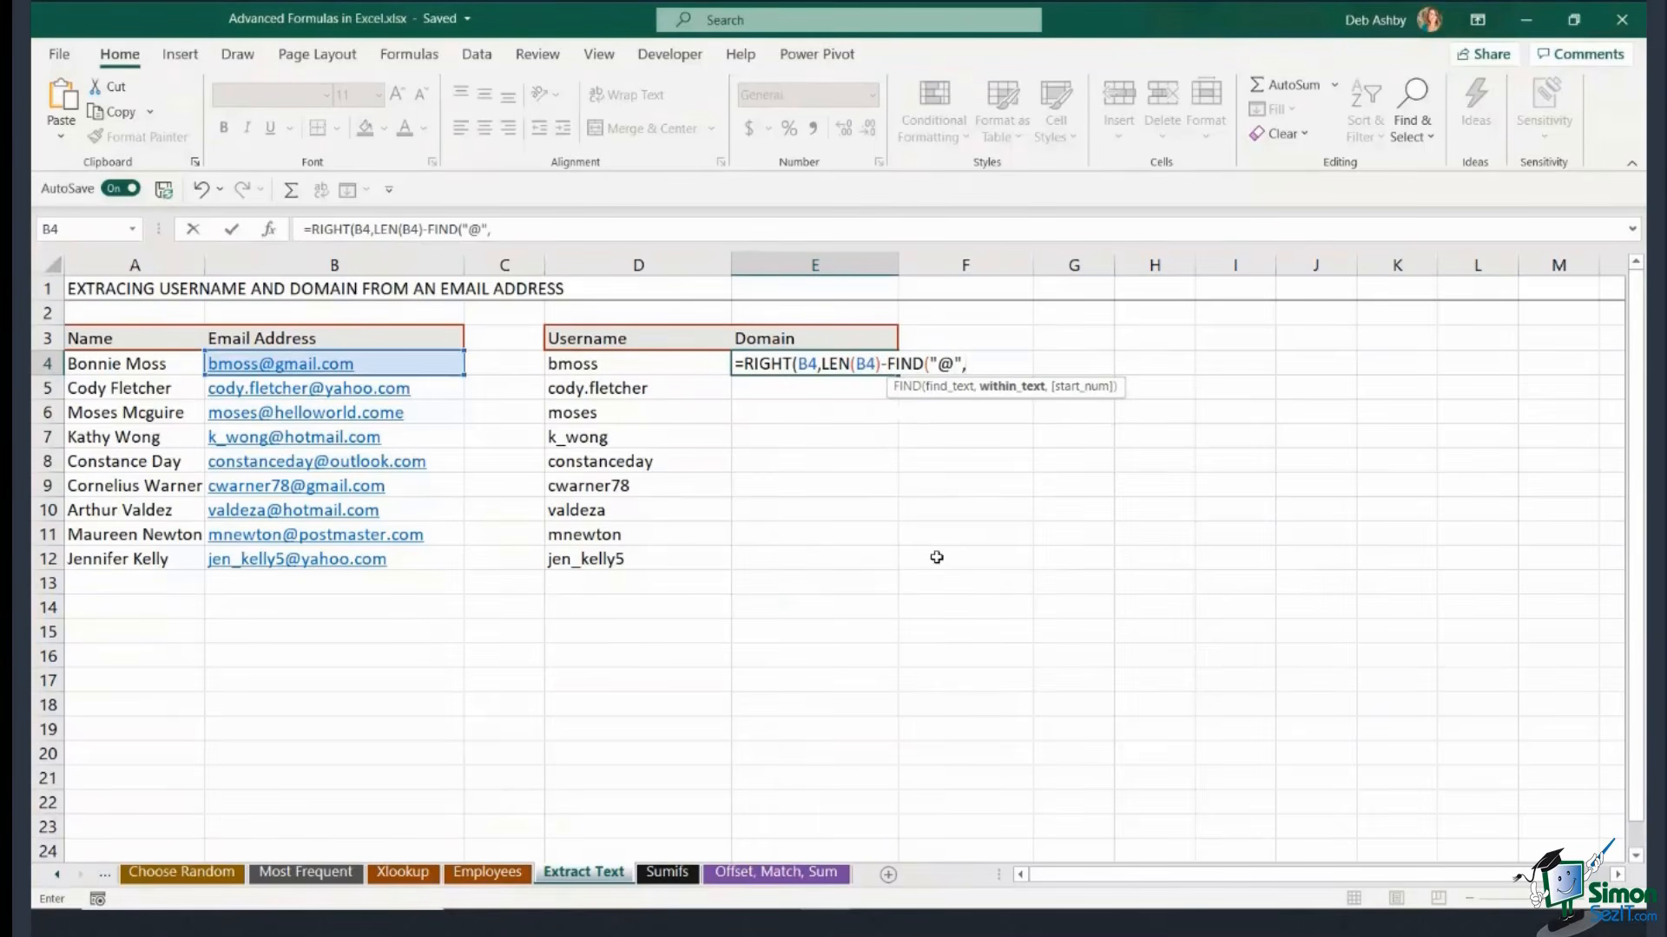
pyautogui.click(414, 362)
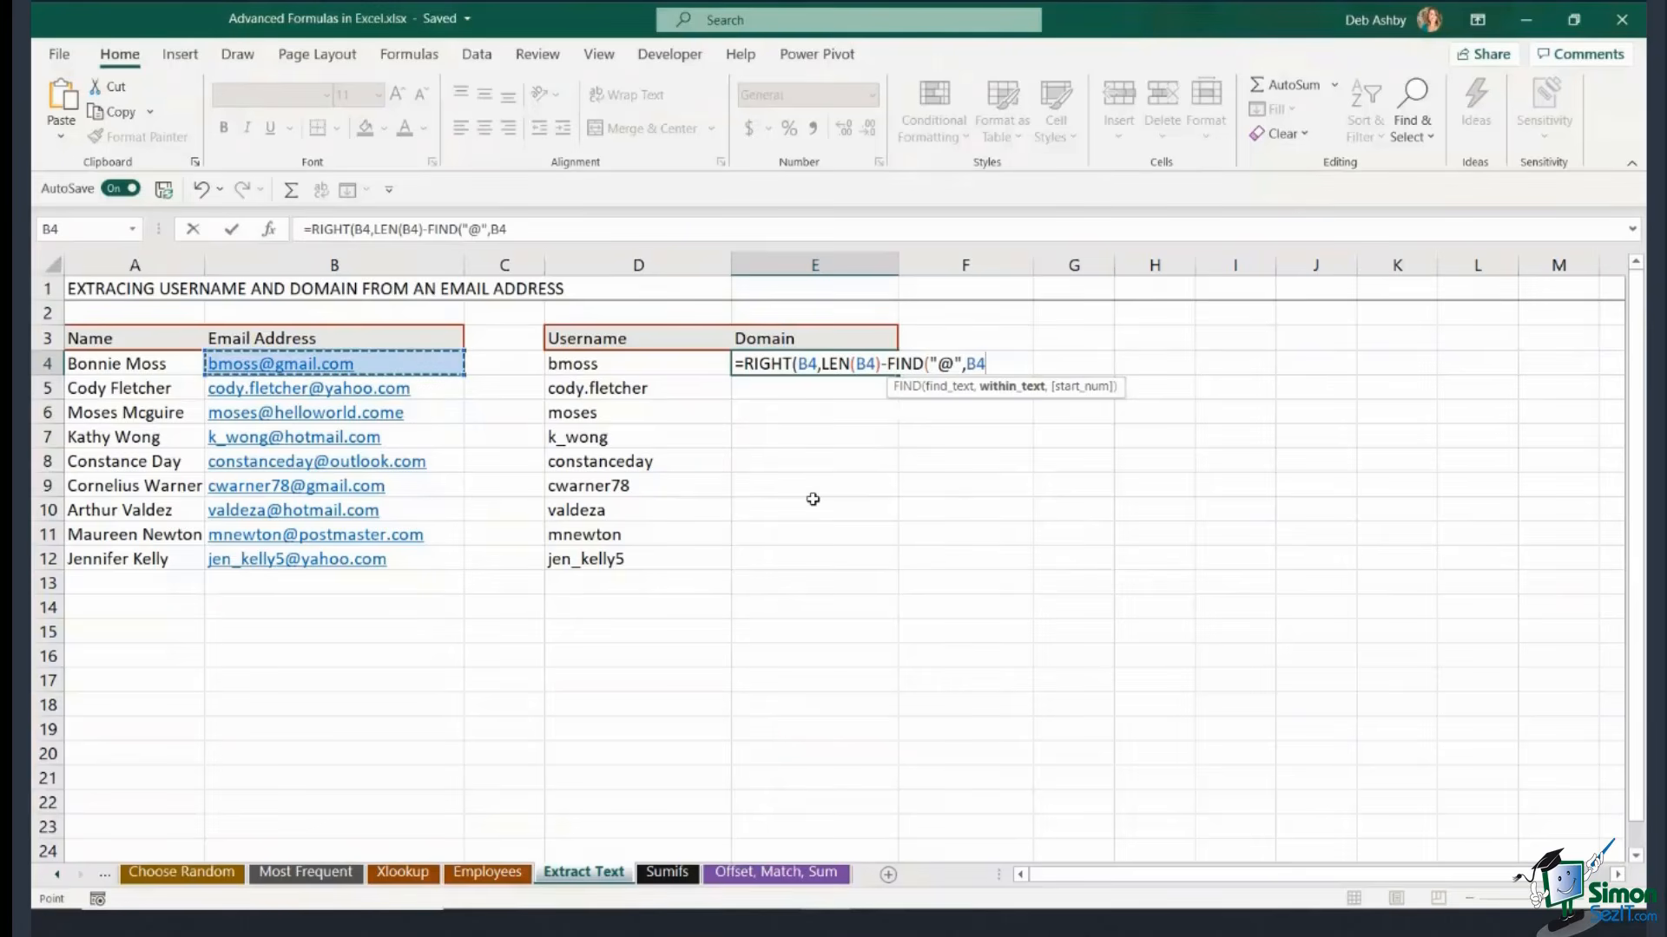
pyautogui.write('))')
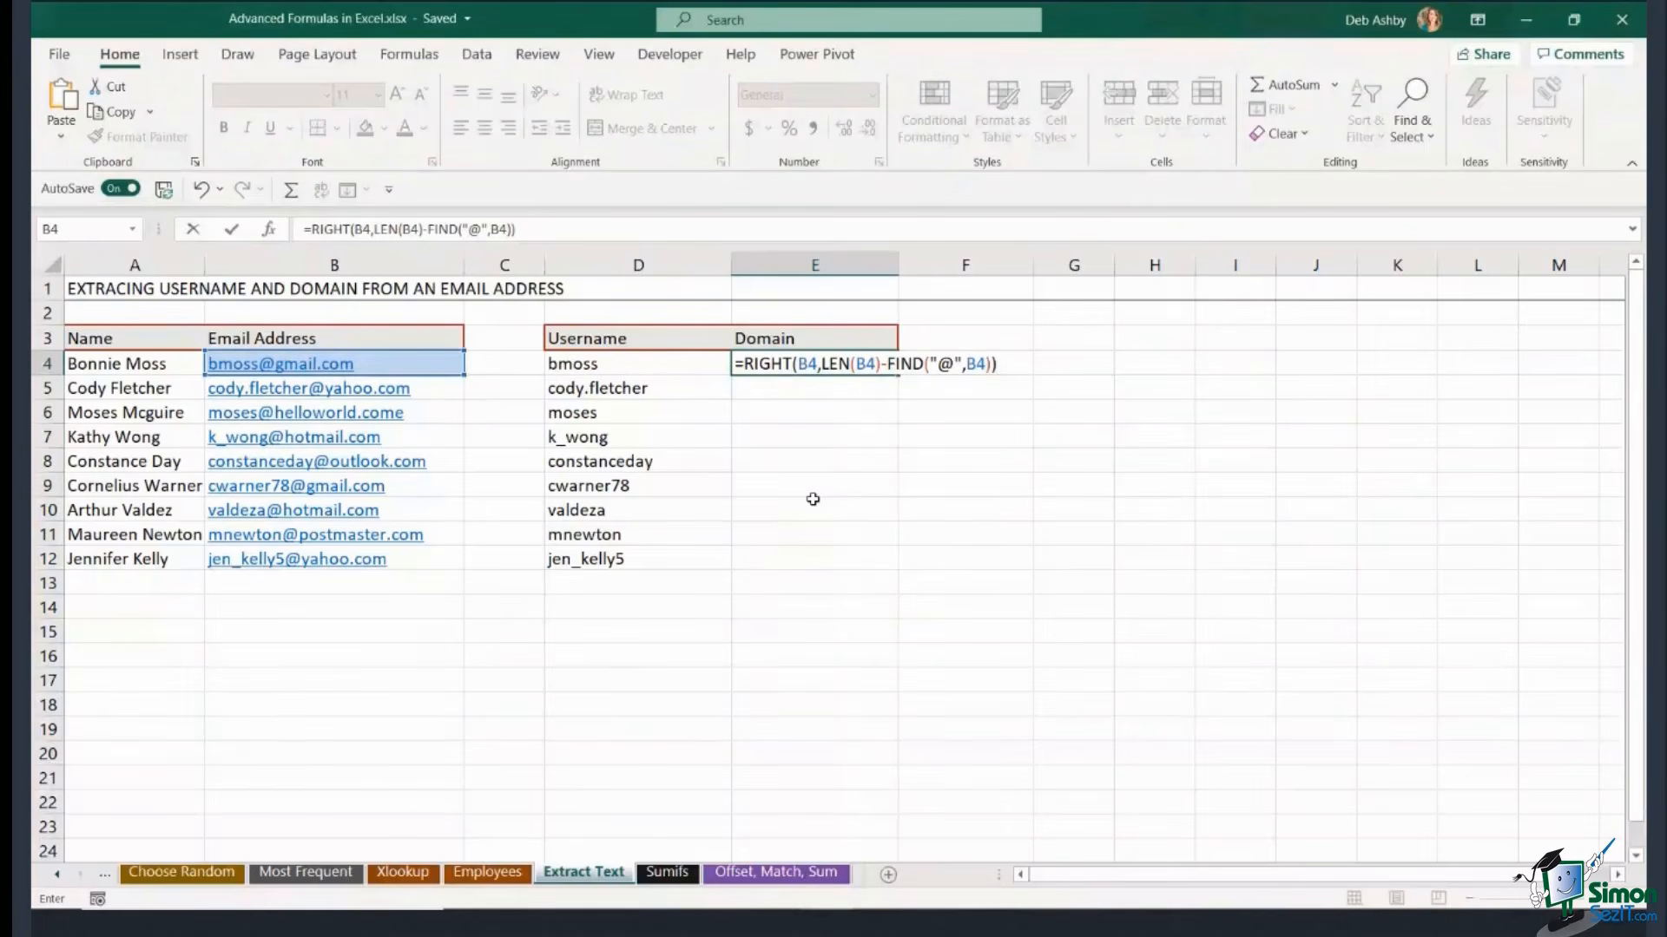
pyautogui.press('Return')
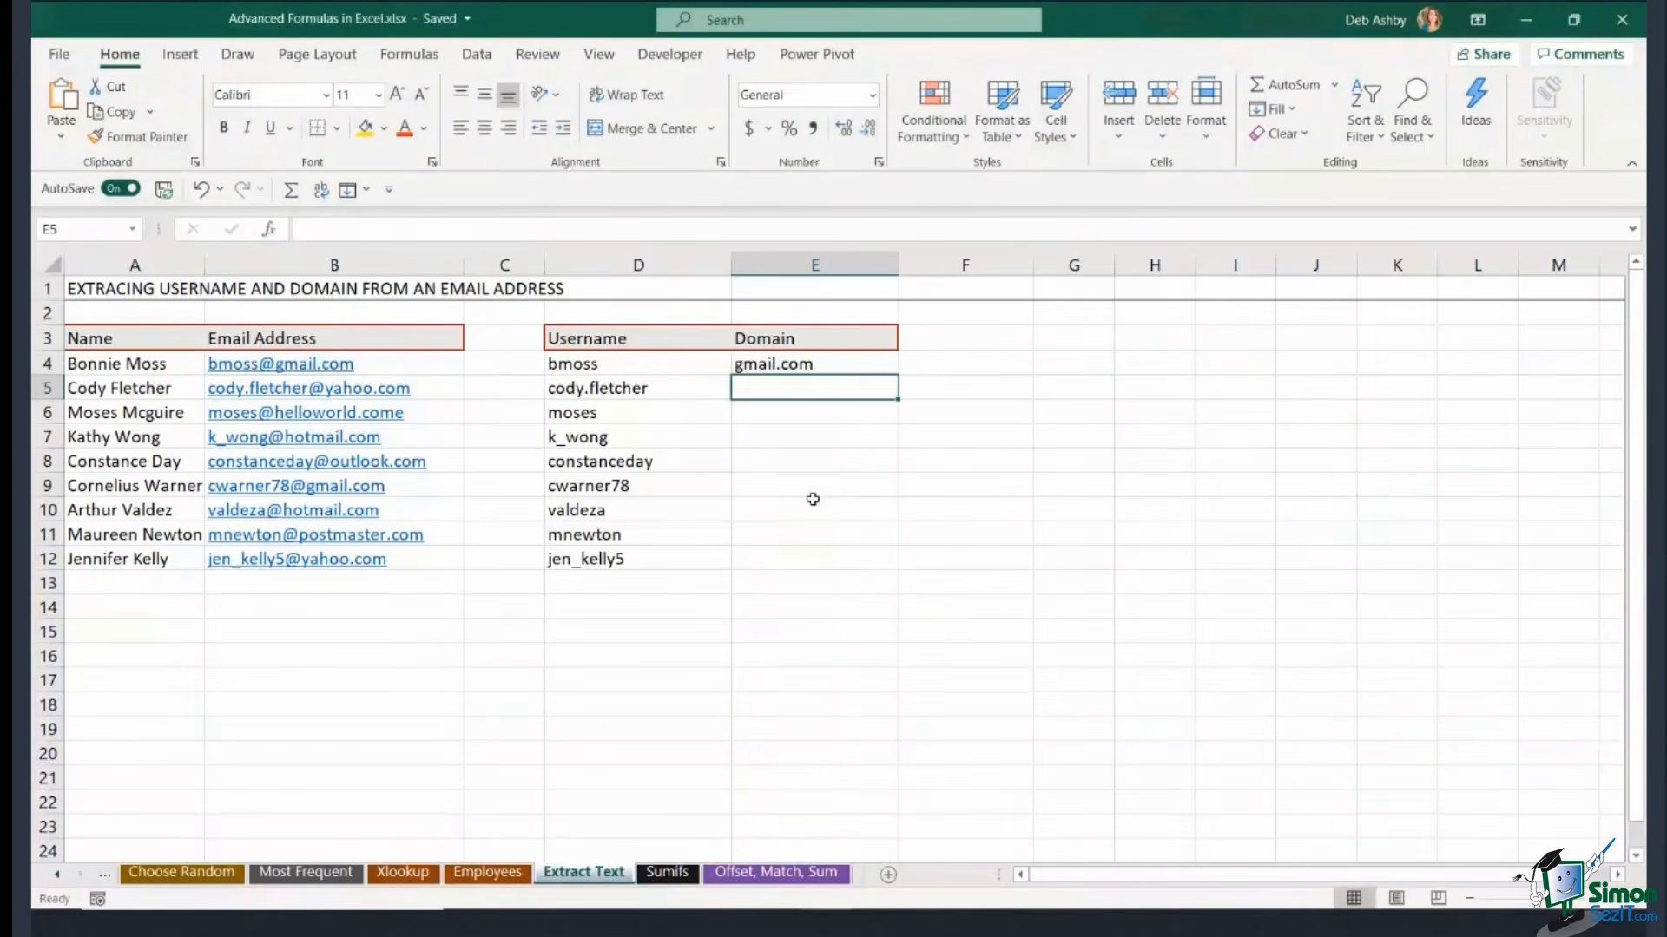
# Fill the domain formula in E4 down to E12.
pyautogui.click(803, 366)
pyautogui.moveTo(897, 375); pyautogui.dragTo(894, 575)
pyautogui.click(1113, 460)
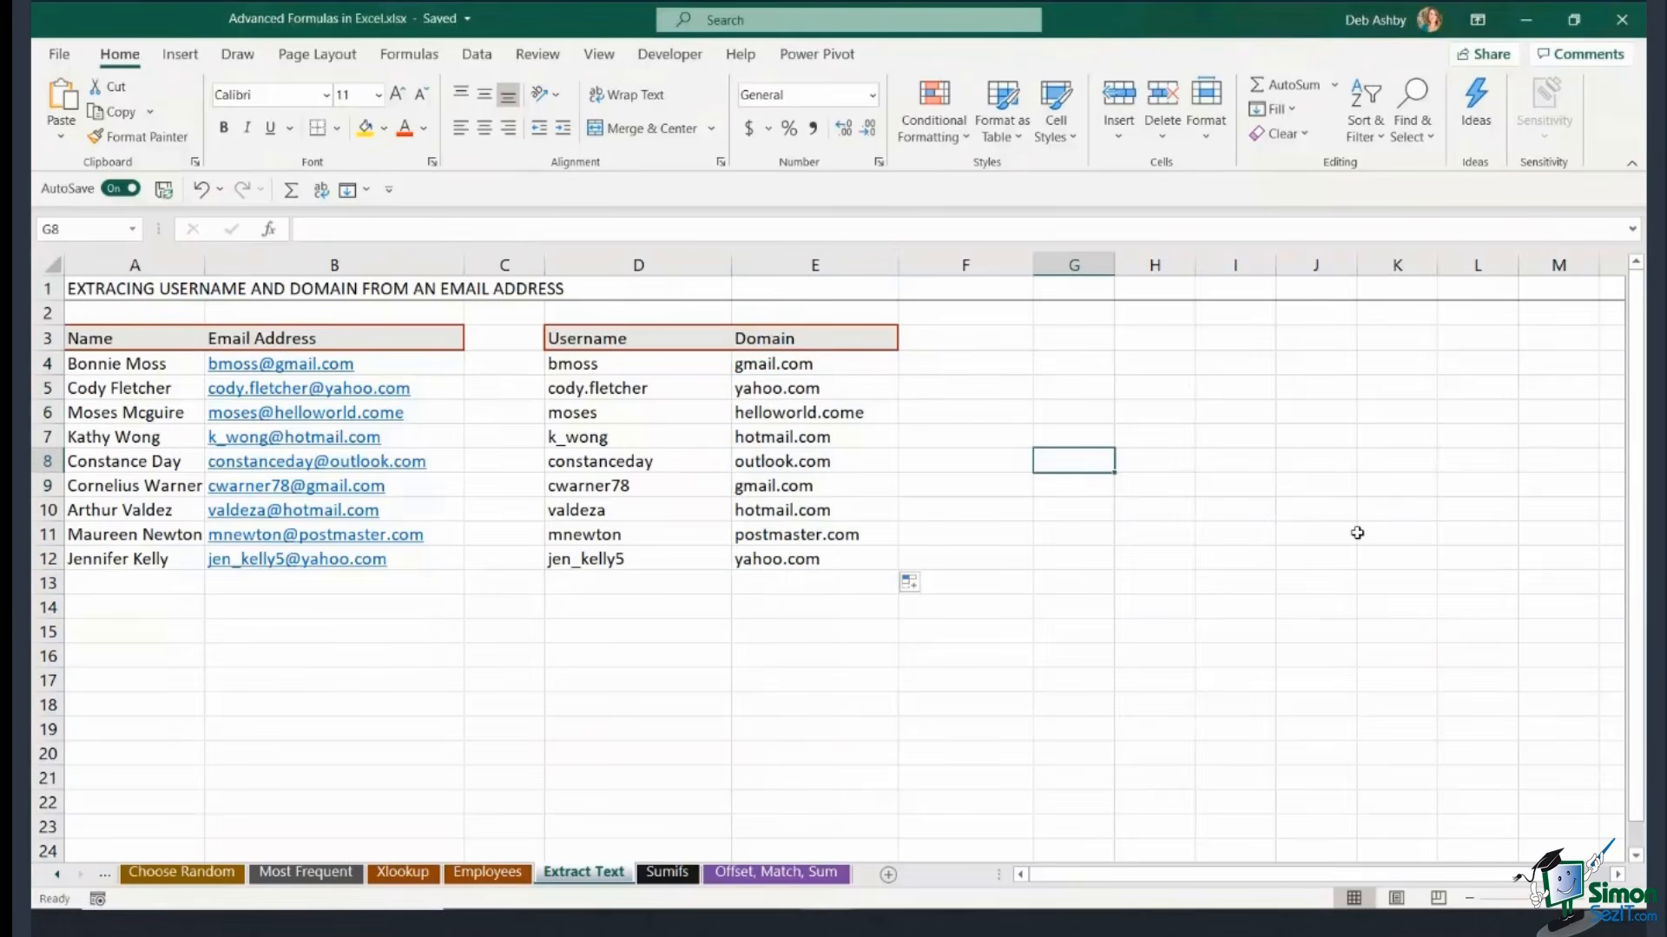
# Examine the LEFT formulas in the Username column and the RIGHT formulas in the Domain column.
pyautogui.click(778, 369)
pyautogui.click(662, 366)
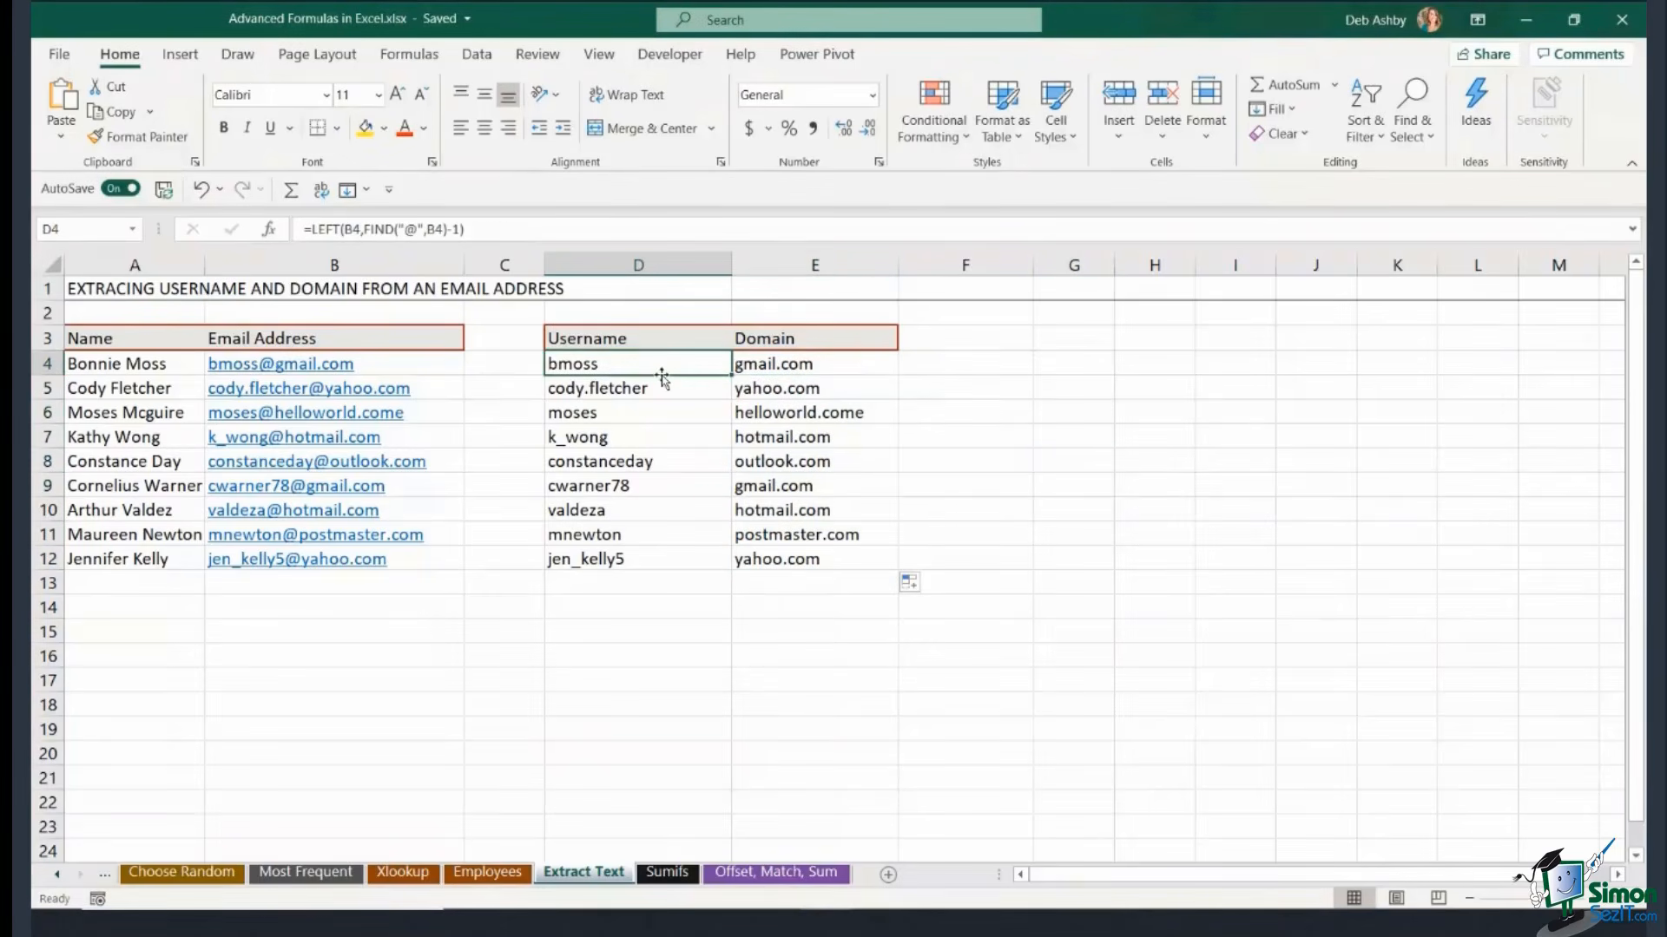
pyautogui.click(663, 392)
pyautogui.click(769, 366)
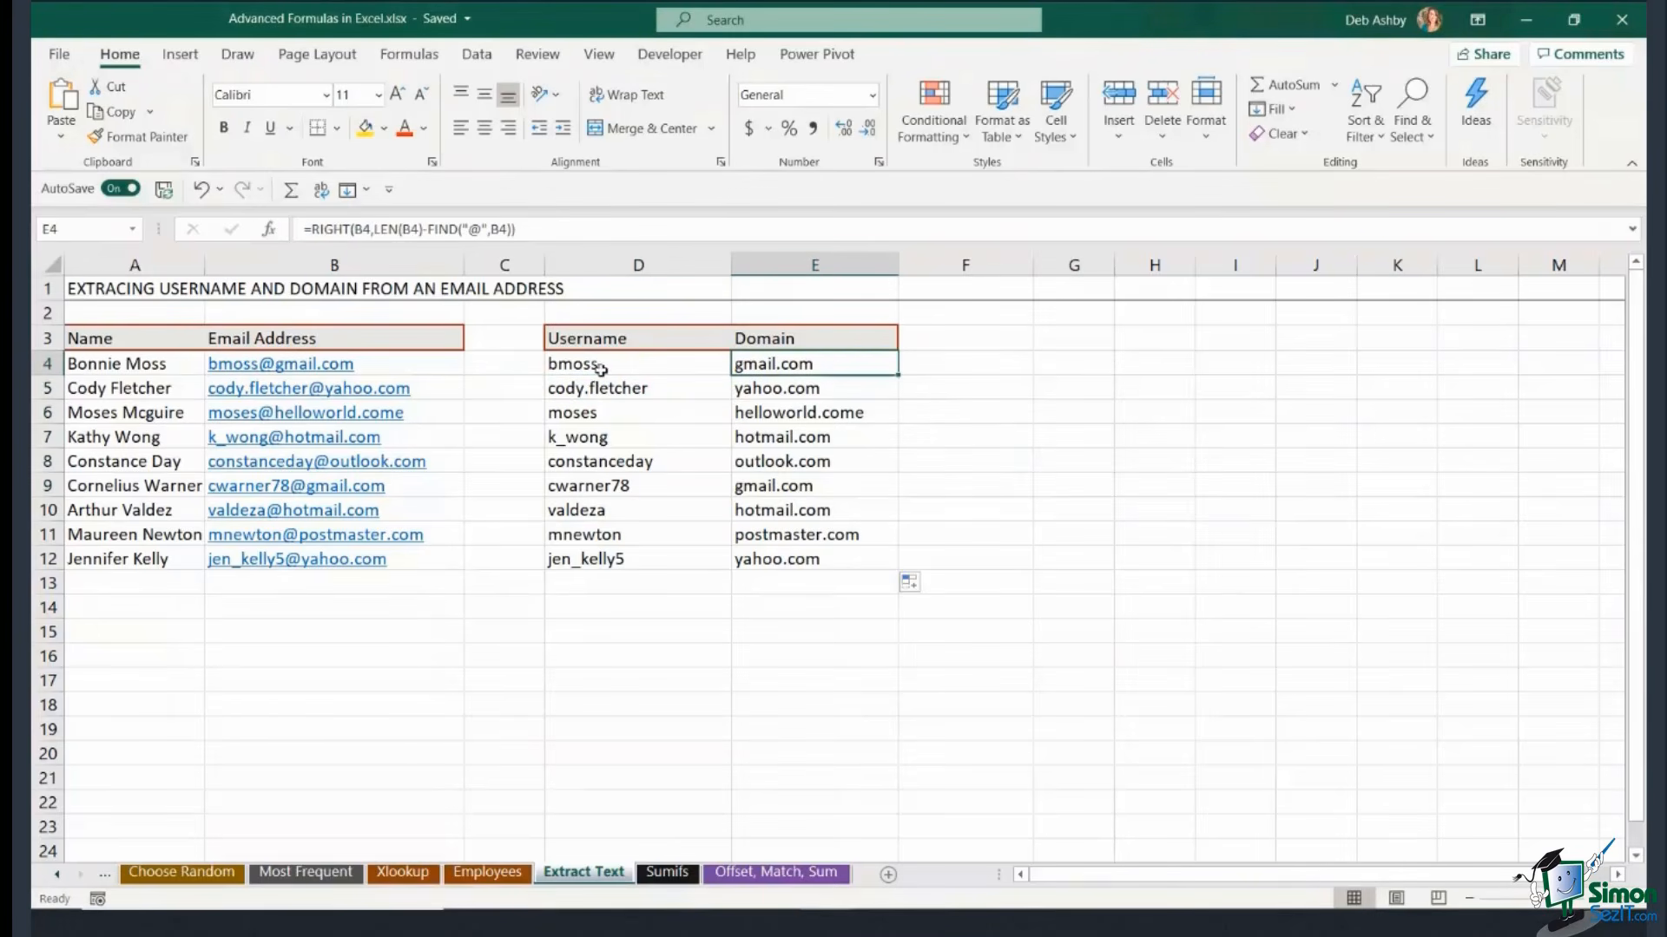
pyautogui.click(825, 420)
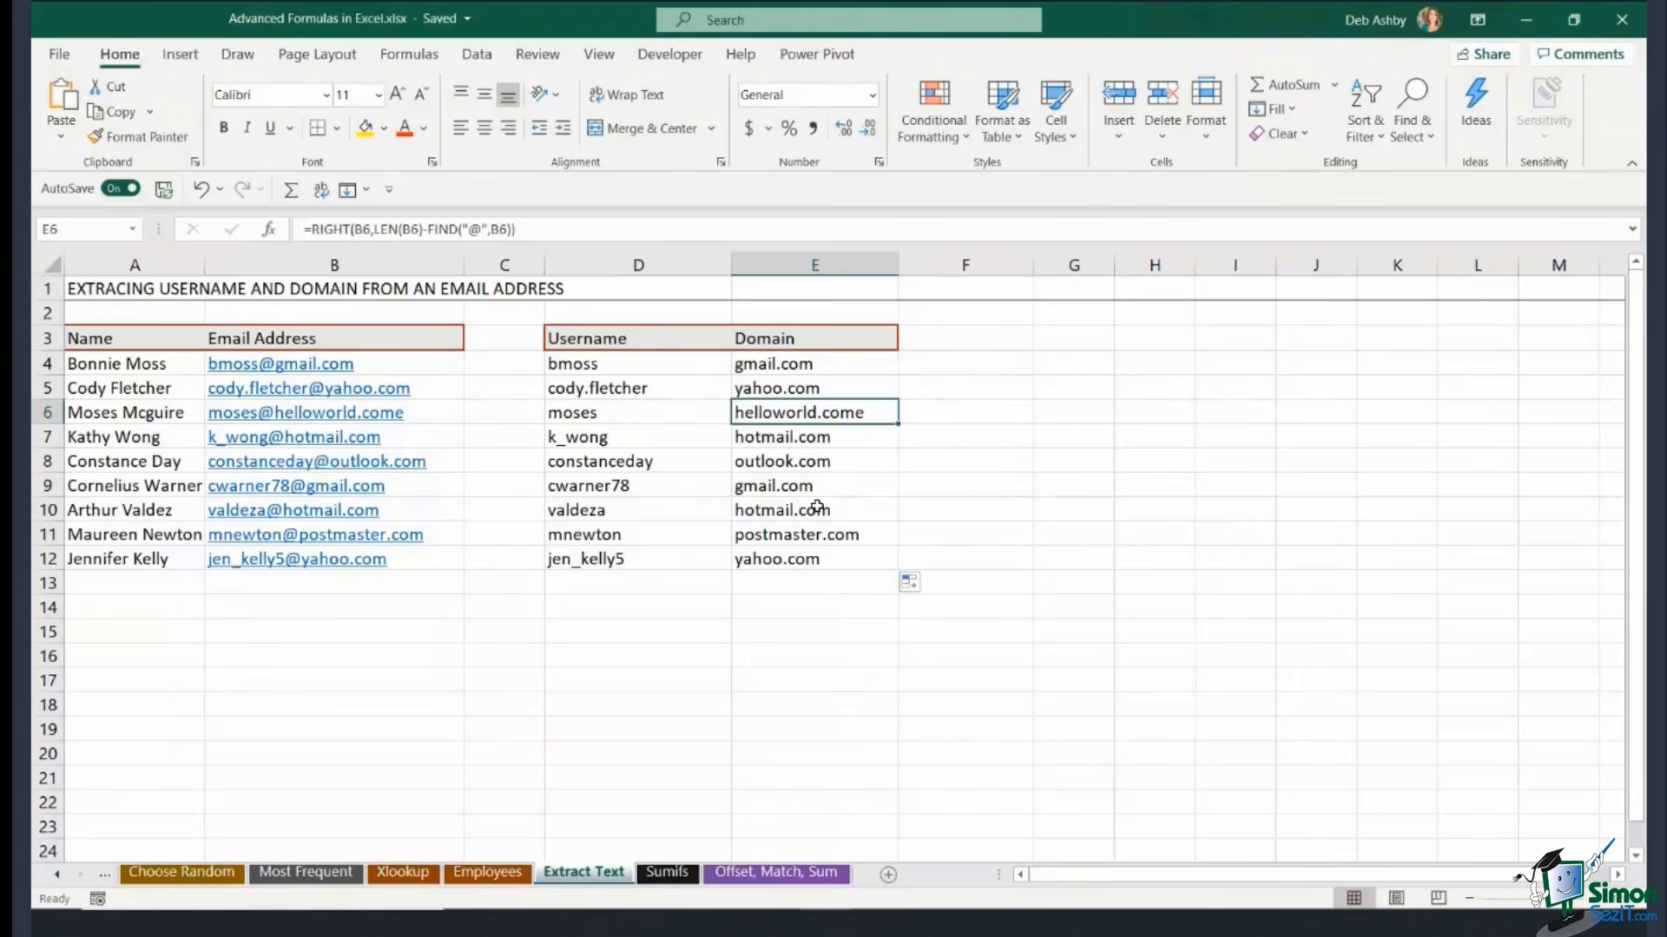
pyautogui.click(807, 364)
pyautogui.click(811, 390)
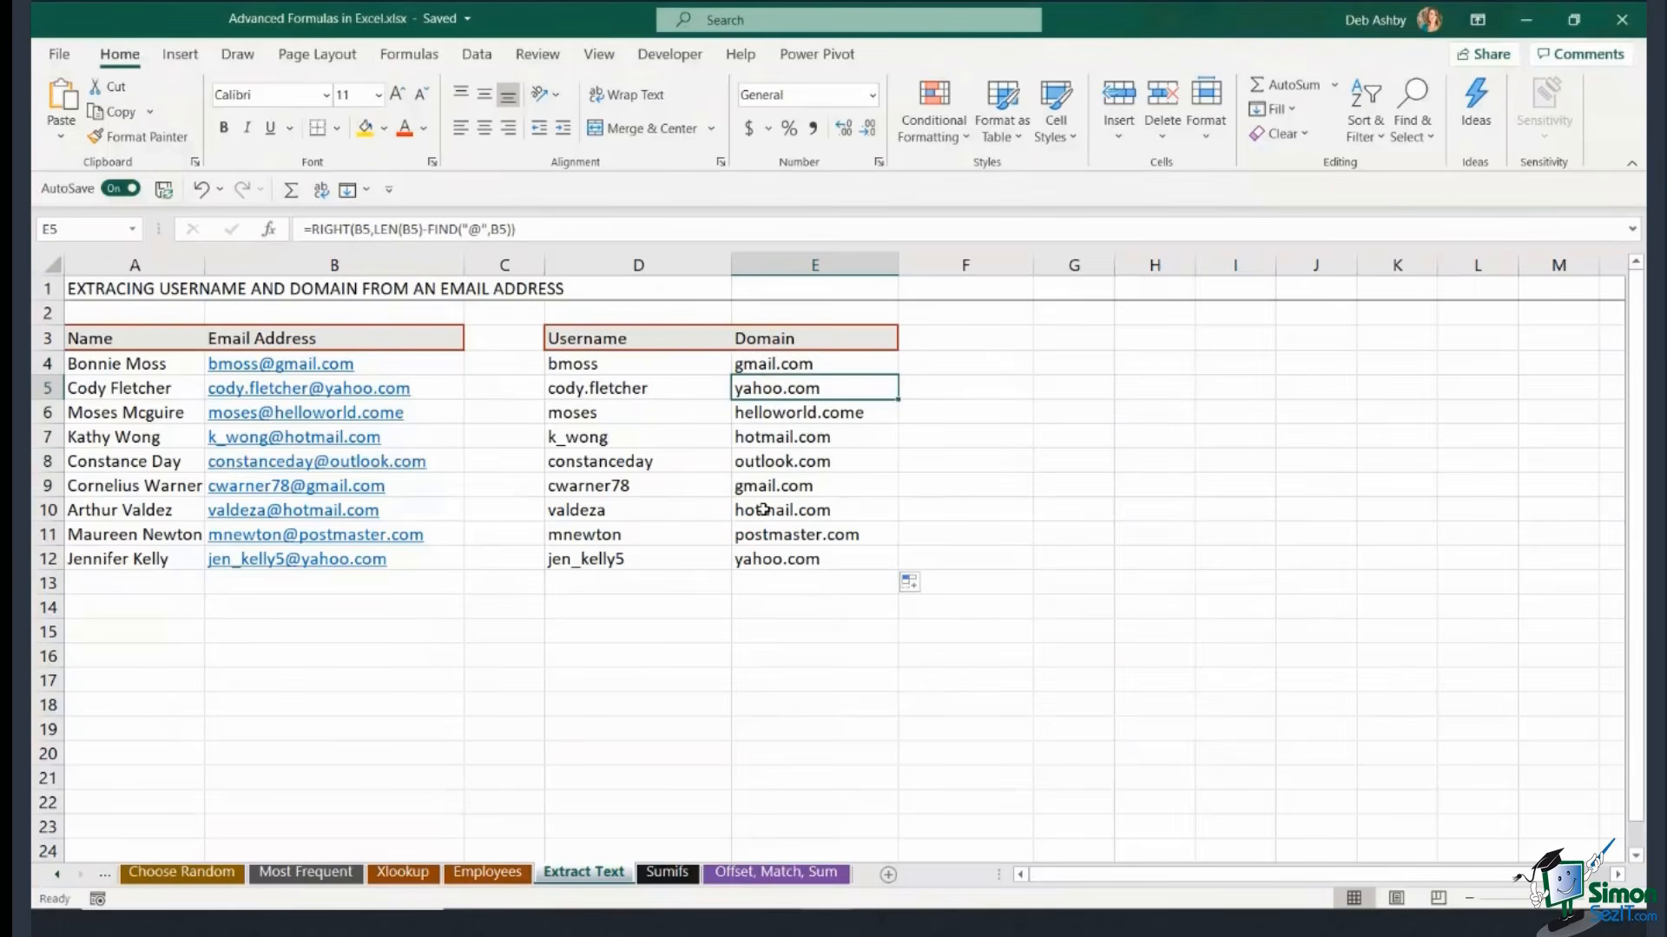
pyautogui.click(979, 368)
pyautogui.click(762, 419)
pyautogui.click(599, 391)
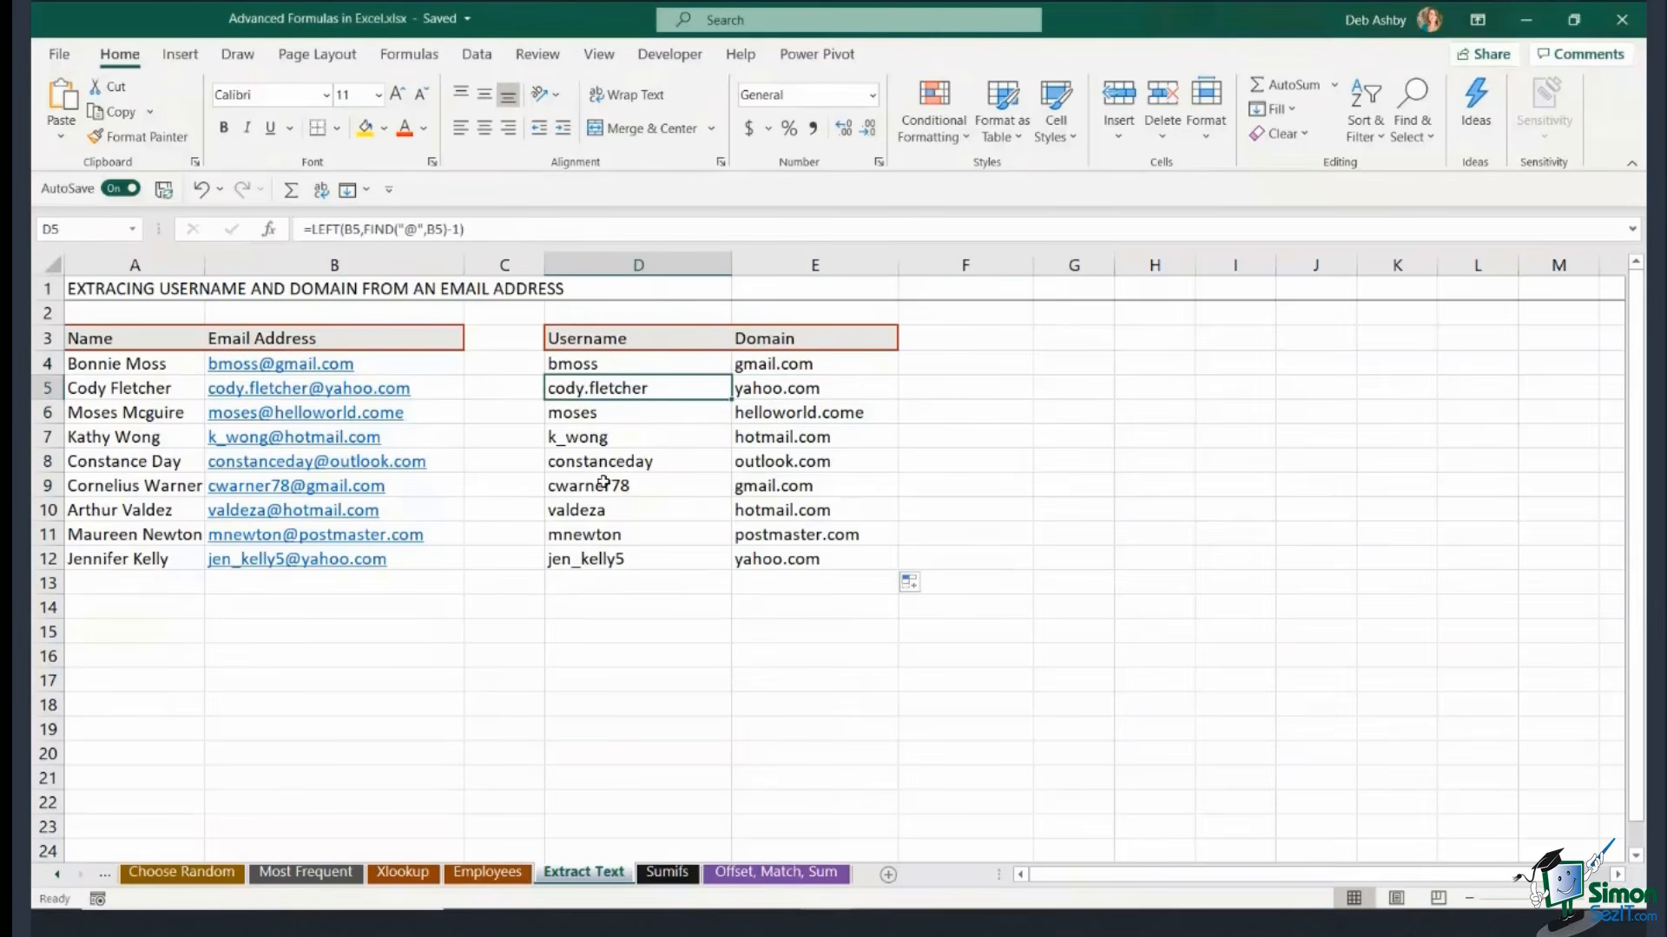
pyautogui.click(791, 372)
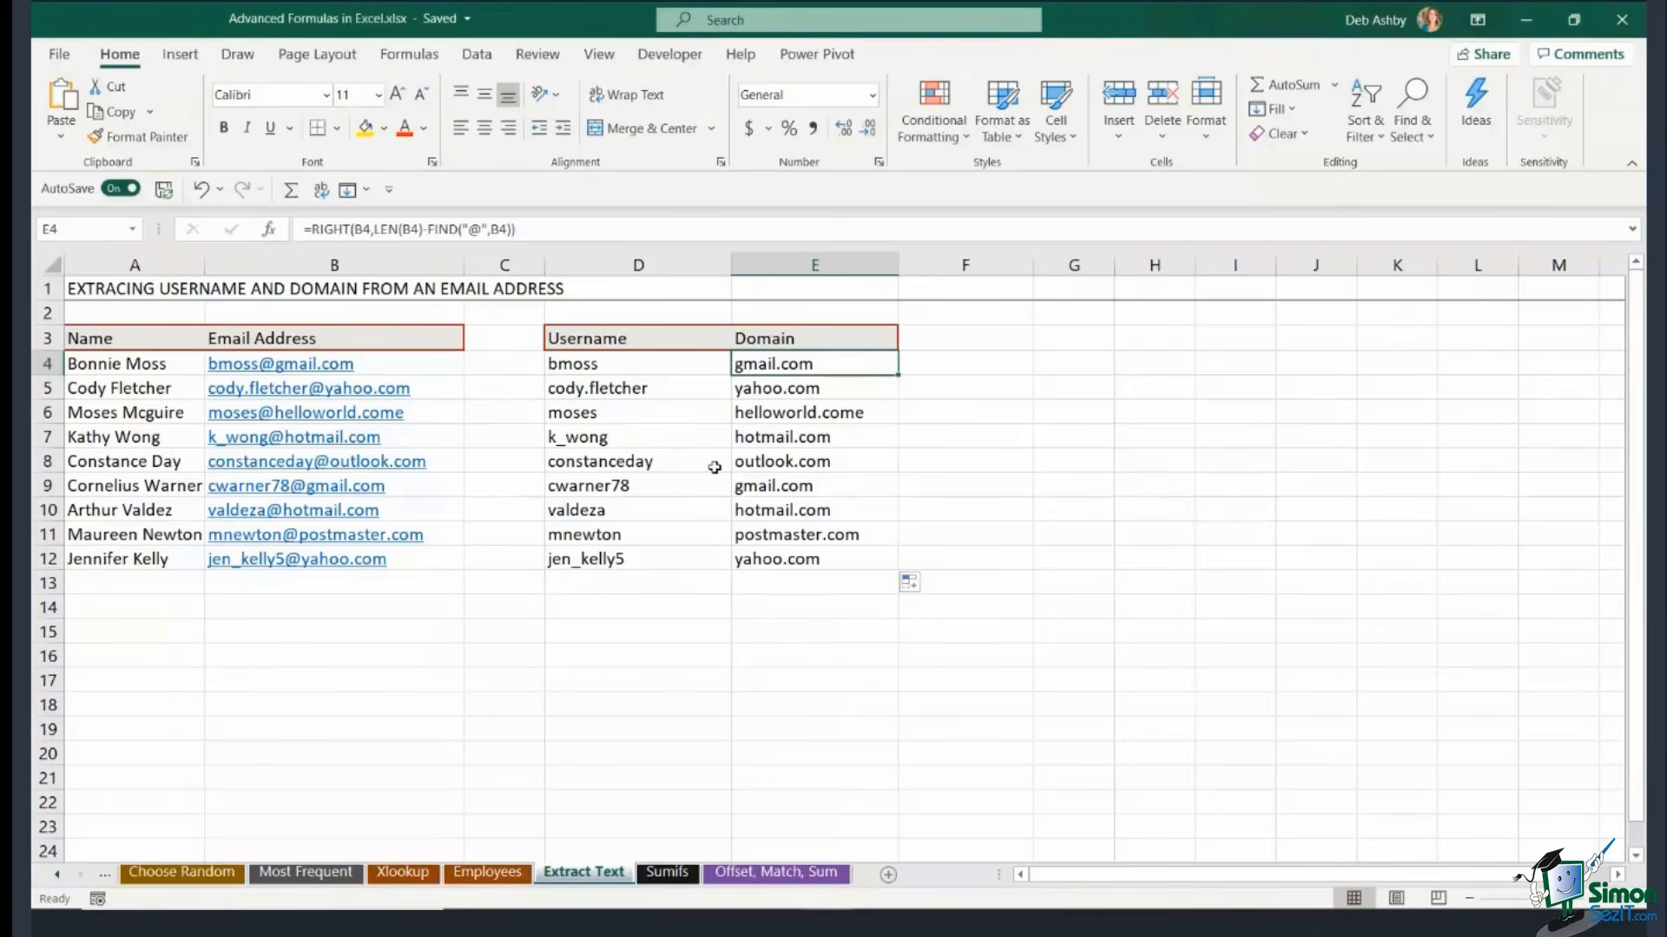
# Switch to the Sumifs worksheet.
pyautogui.click(668, 872)
pyautogui.click(1307, 630)
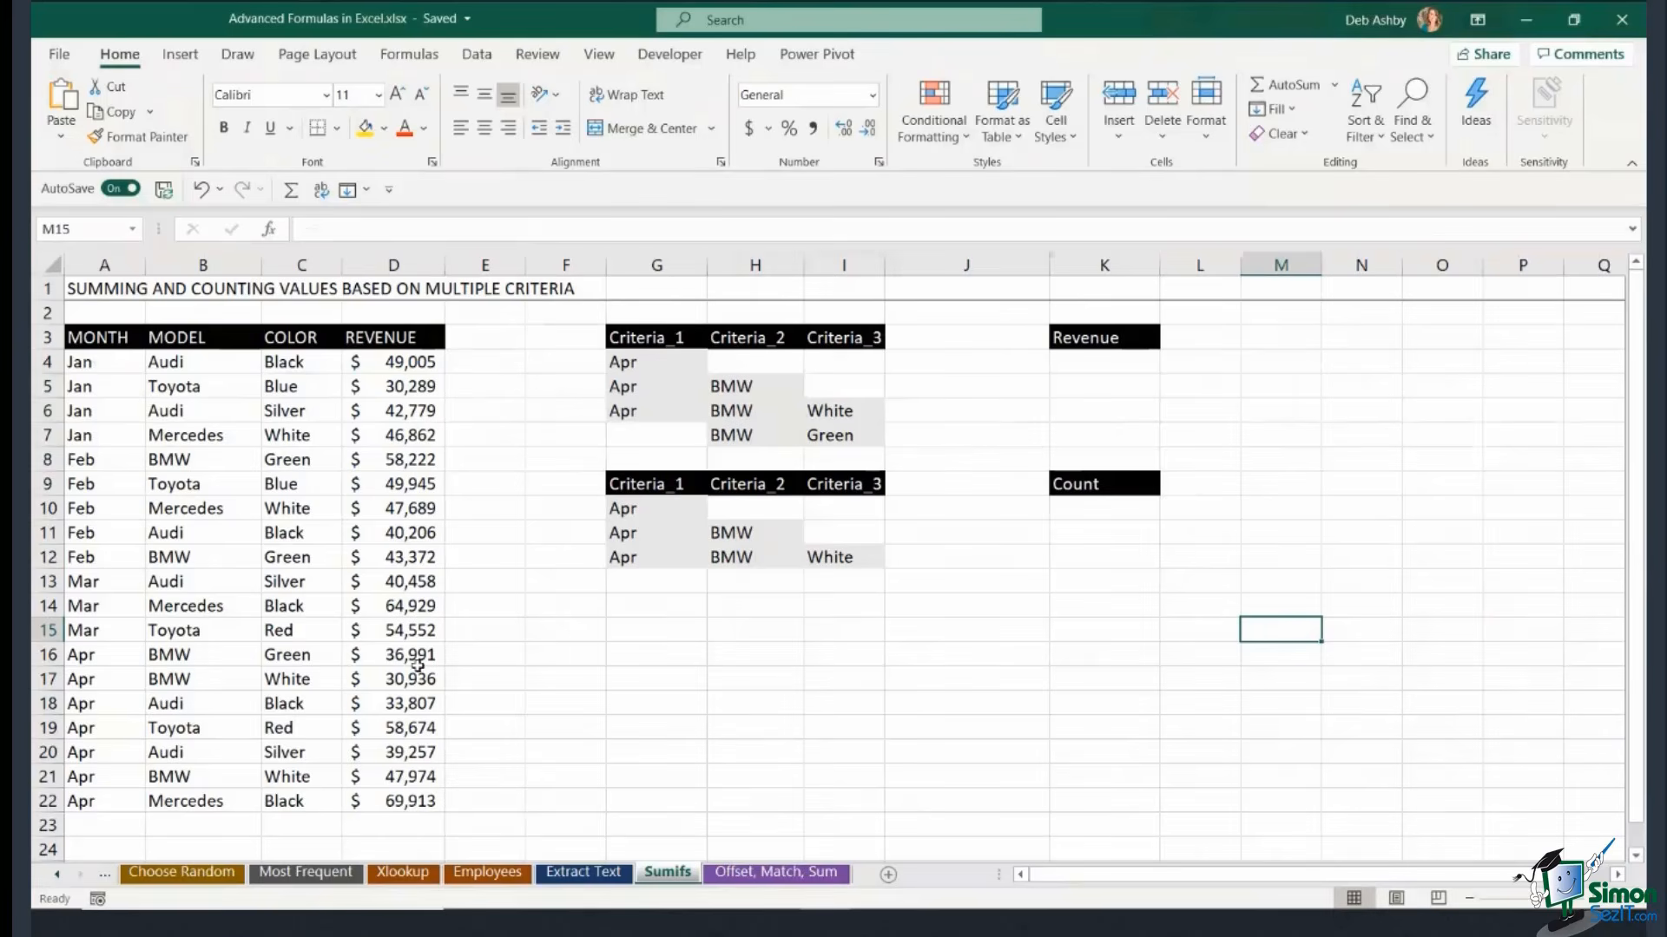
# Examine the Month, Model, Color and Revenue data in rows 4 to 22, the Revenue result cell and the first criterion.
pyautogui.moveTo(103, 373); pyautogui.dragTo(87, 799)
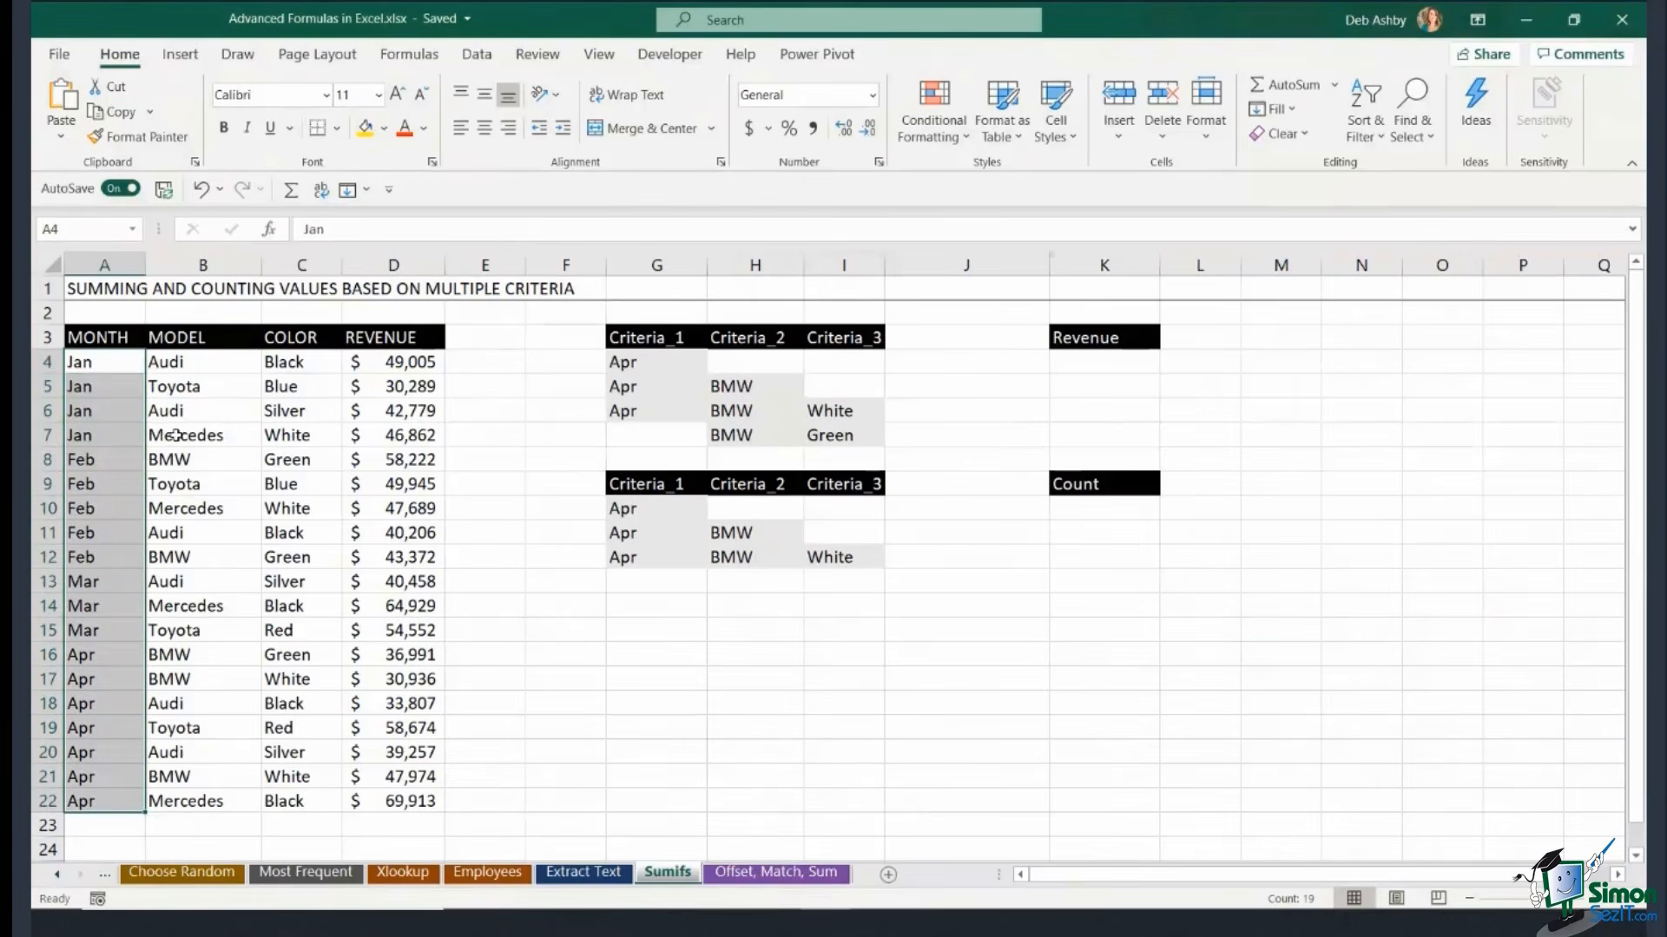
pyautogui.moveTo(209, 365); pyautogui.dragTo(206, 795)
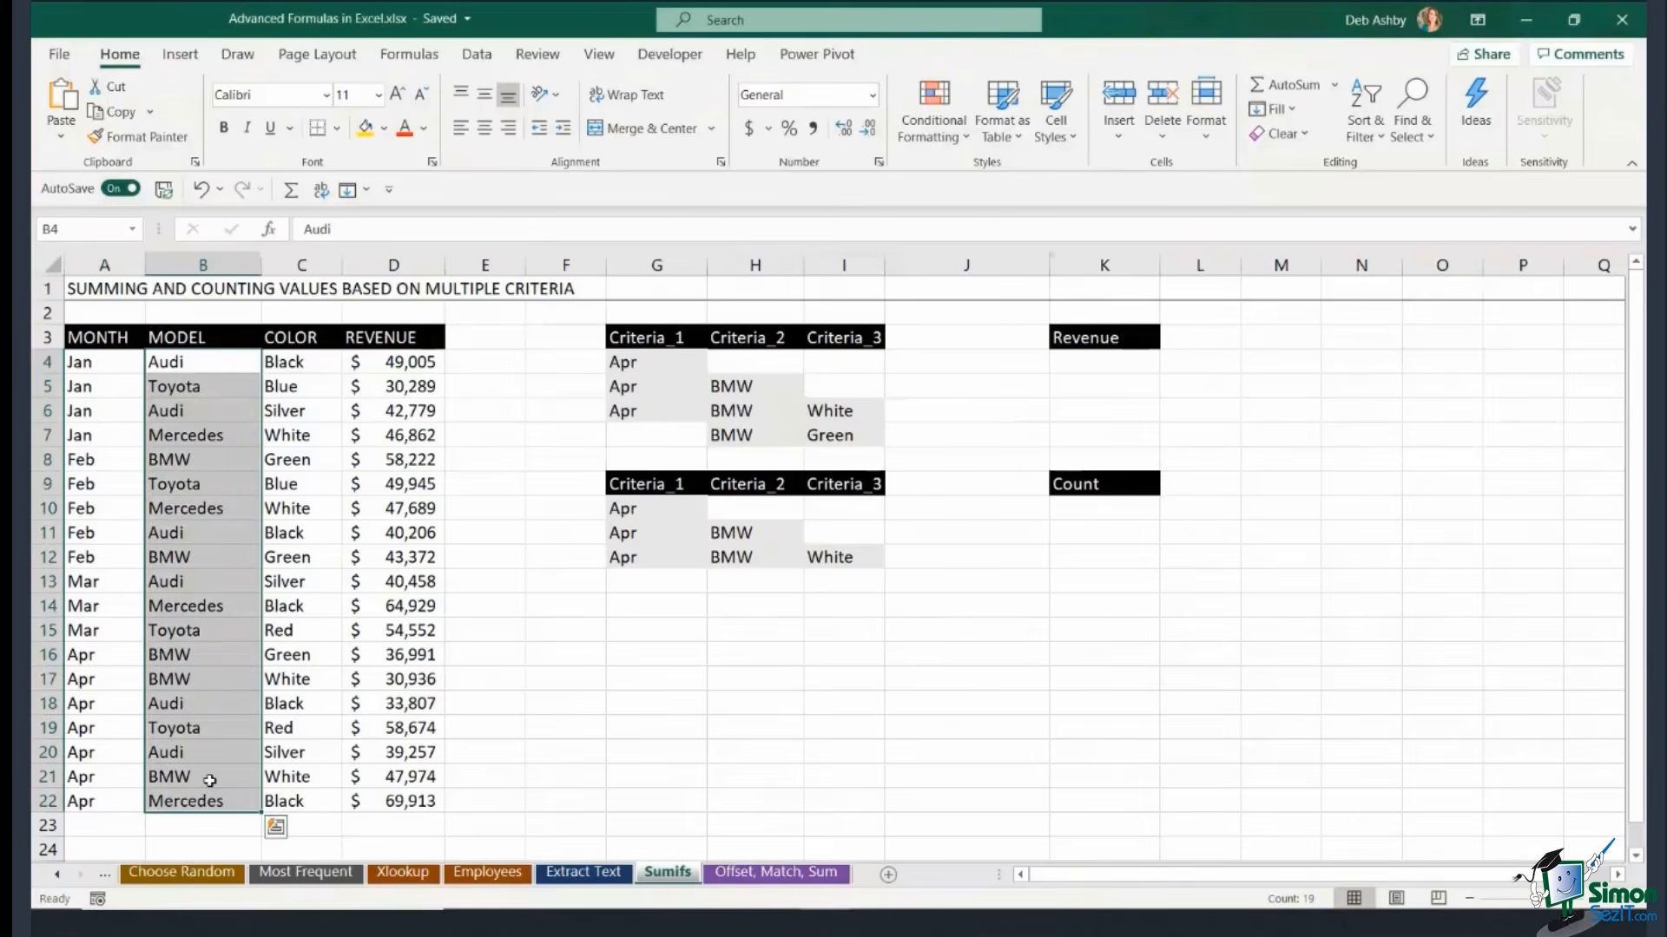
pyautogui.click(307, 361)
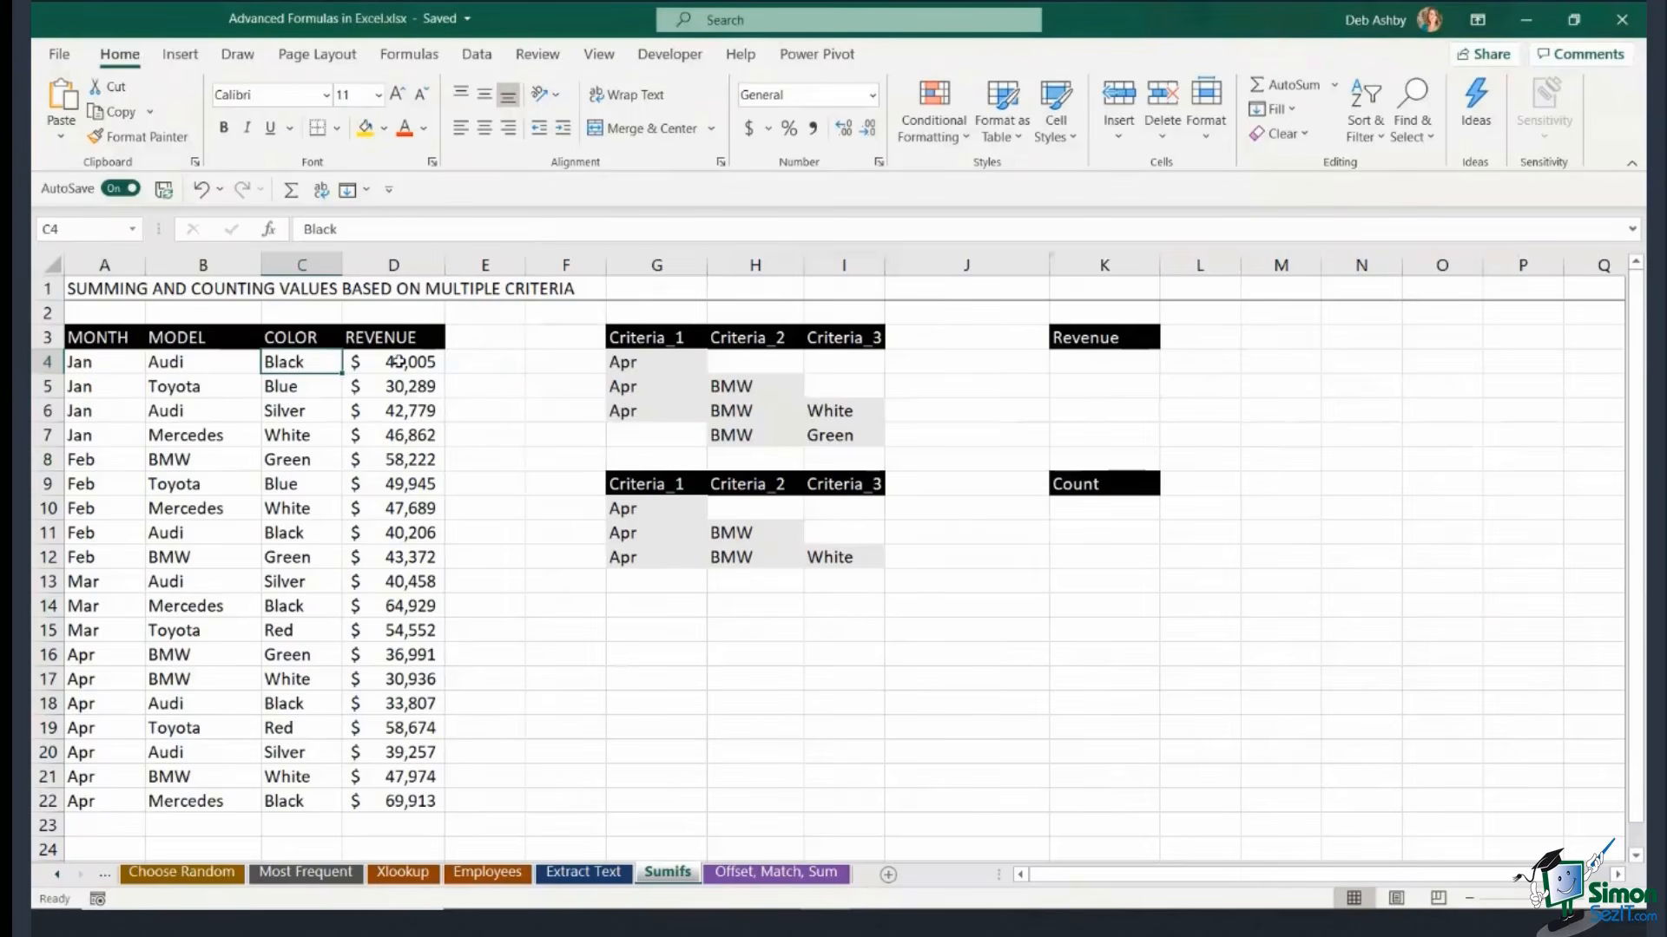
pyautogui.moveTo(398, 361); pyautogui.dragTo(381, 800)
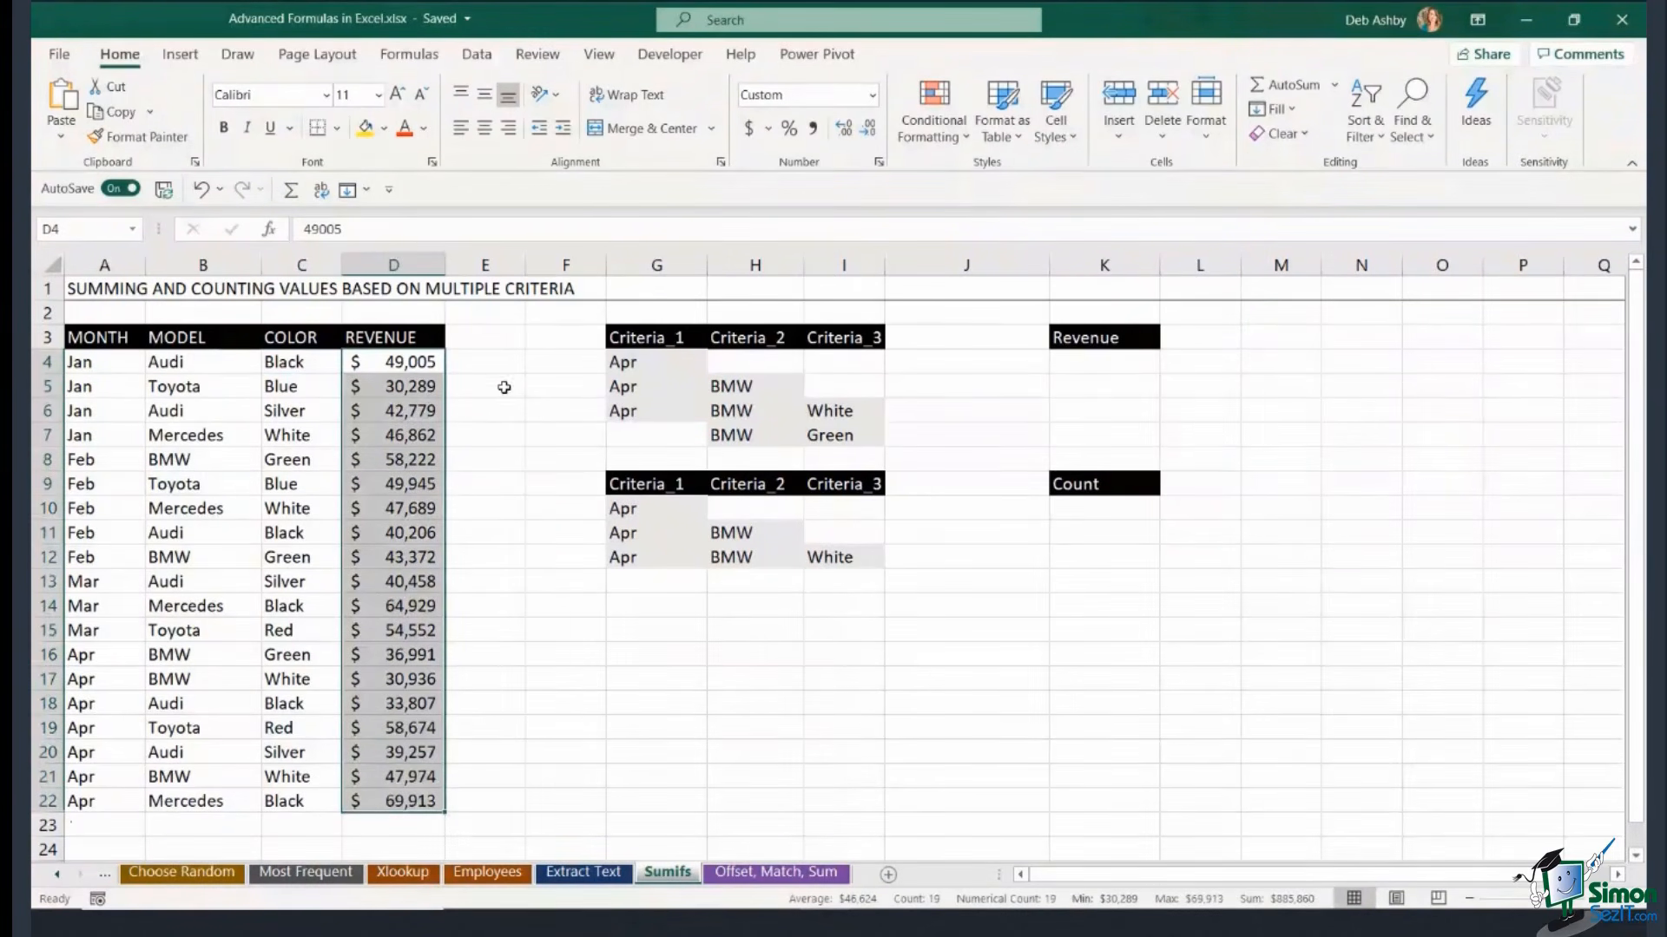
pyautogui.click(486, 367)
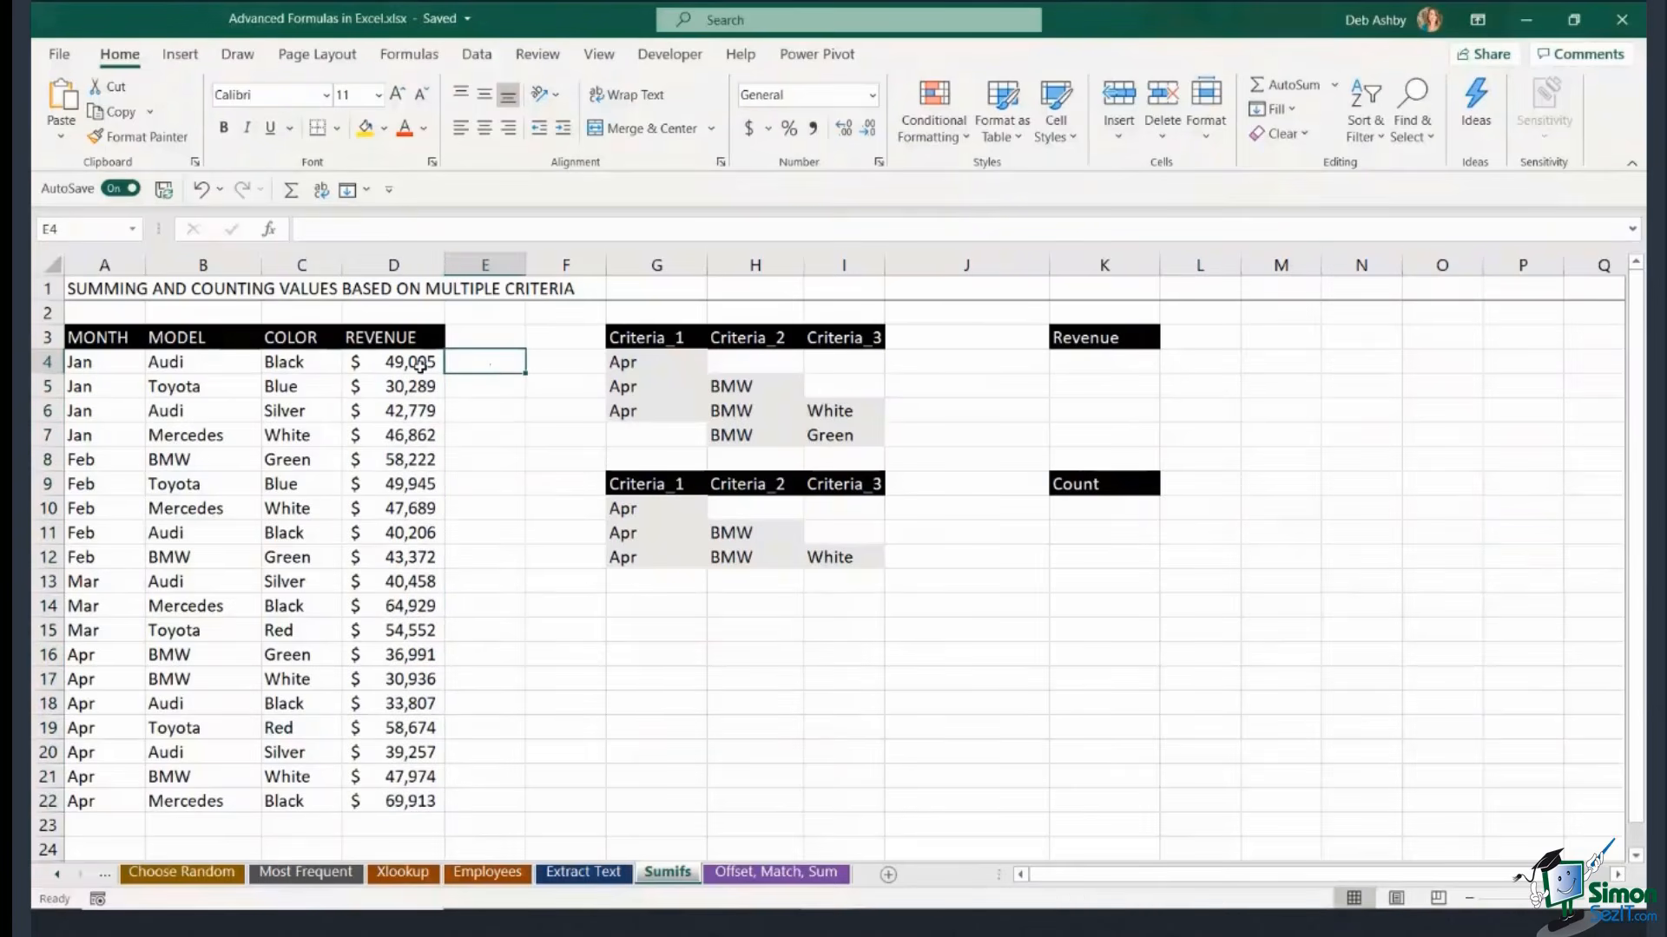
pyautogui.moveTo(394, 365); pyautogui.dragTo(356, 799)
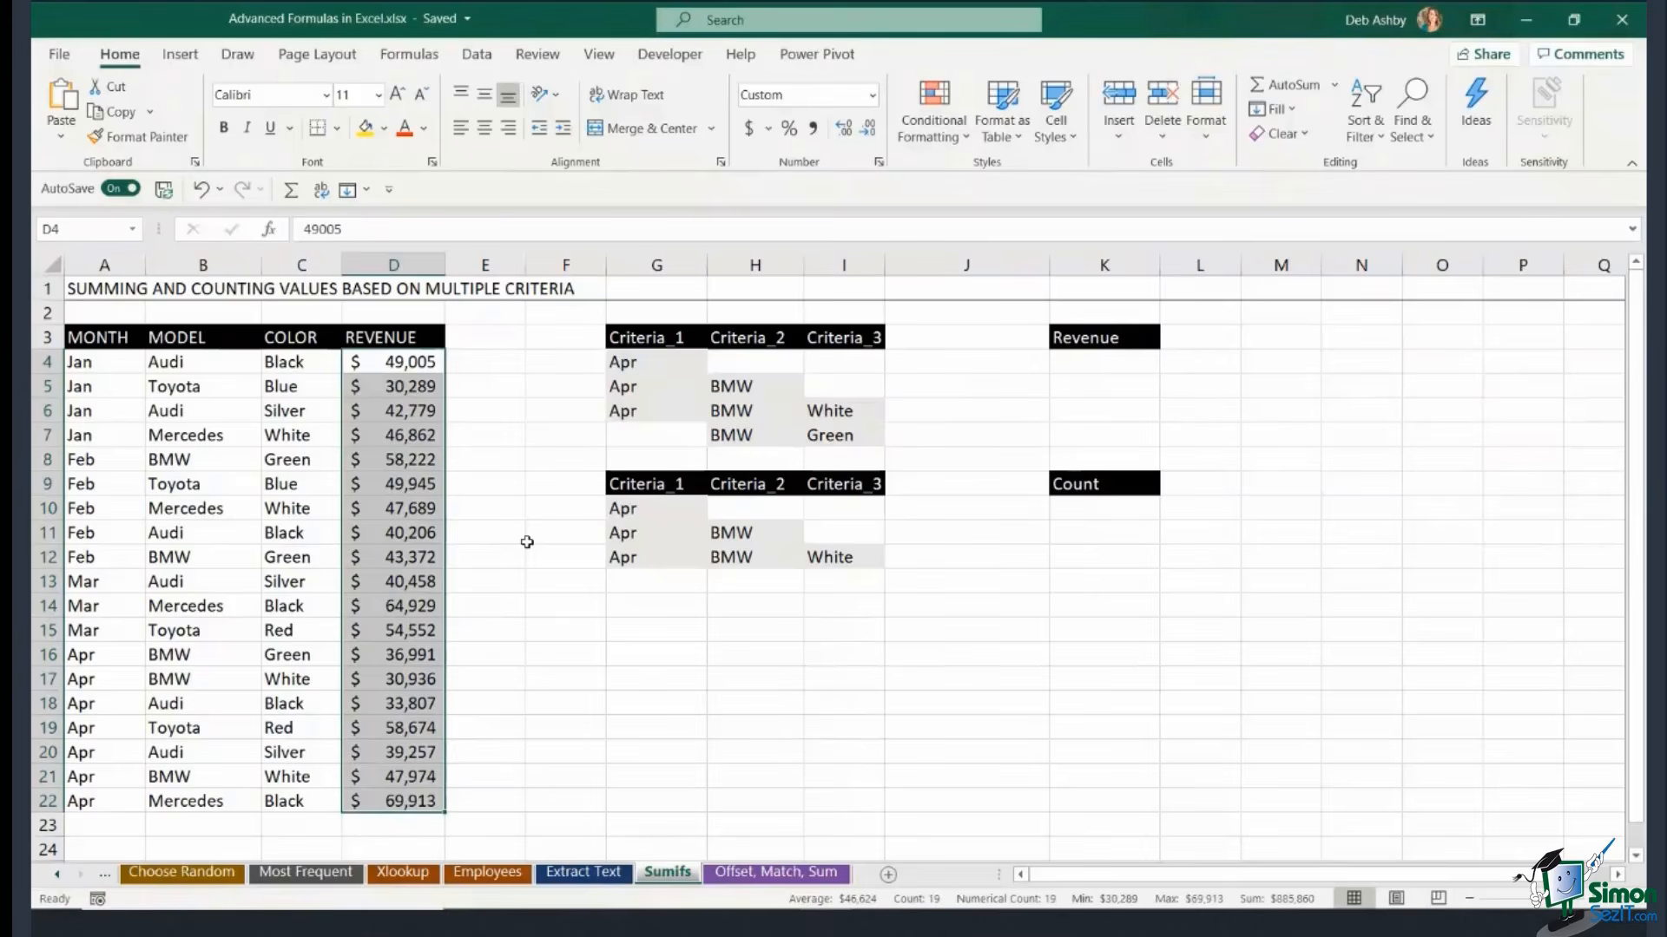
pyautogui.click(1094, 361)
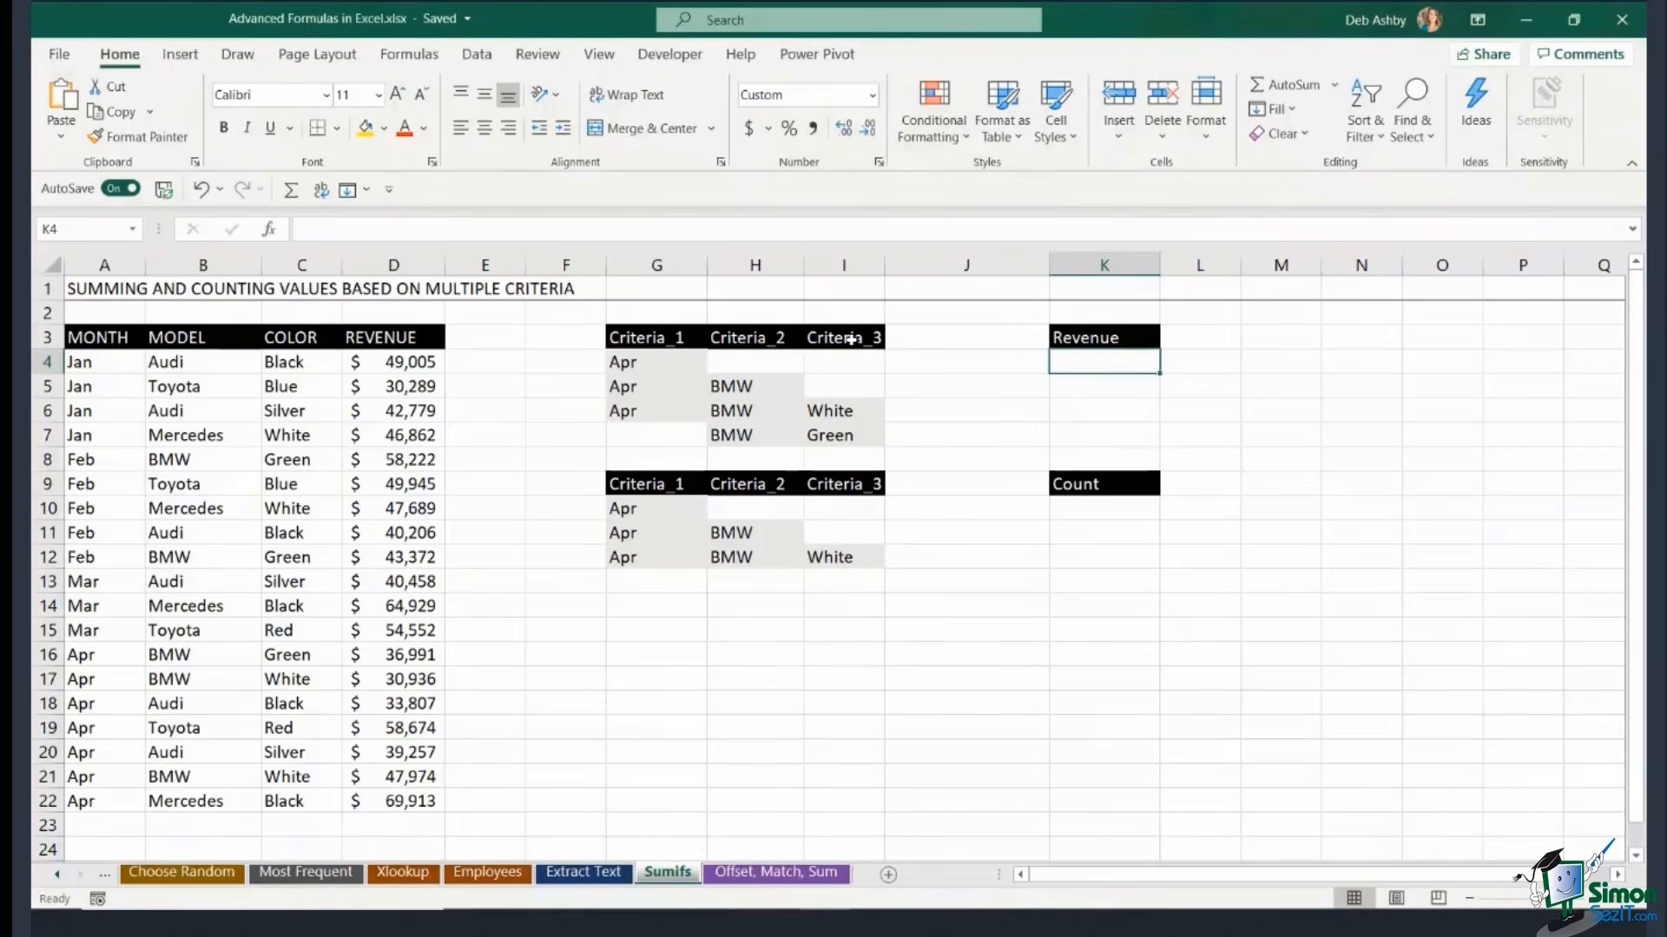
pyautogui.click(653, 362)
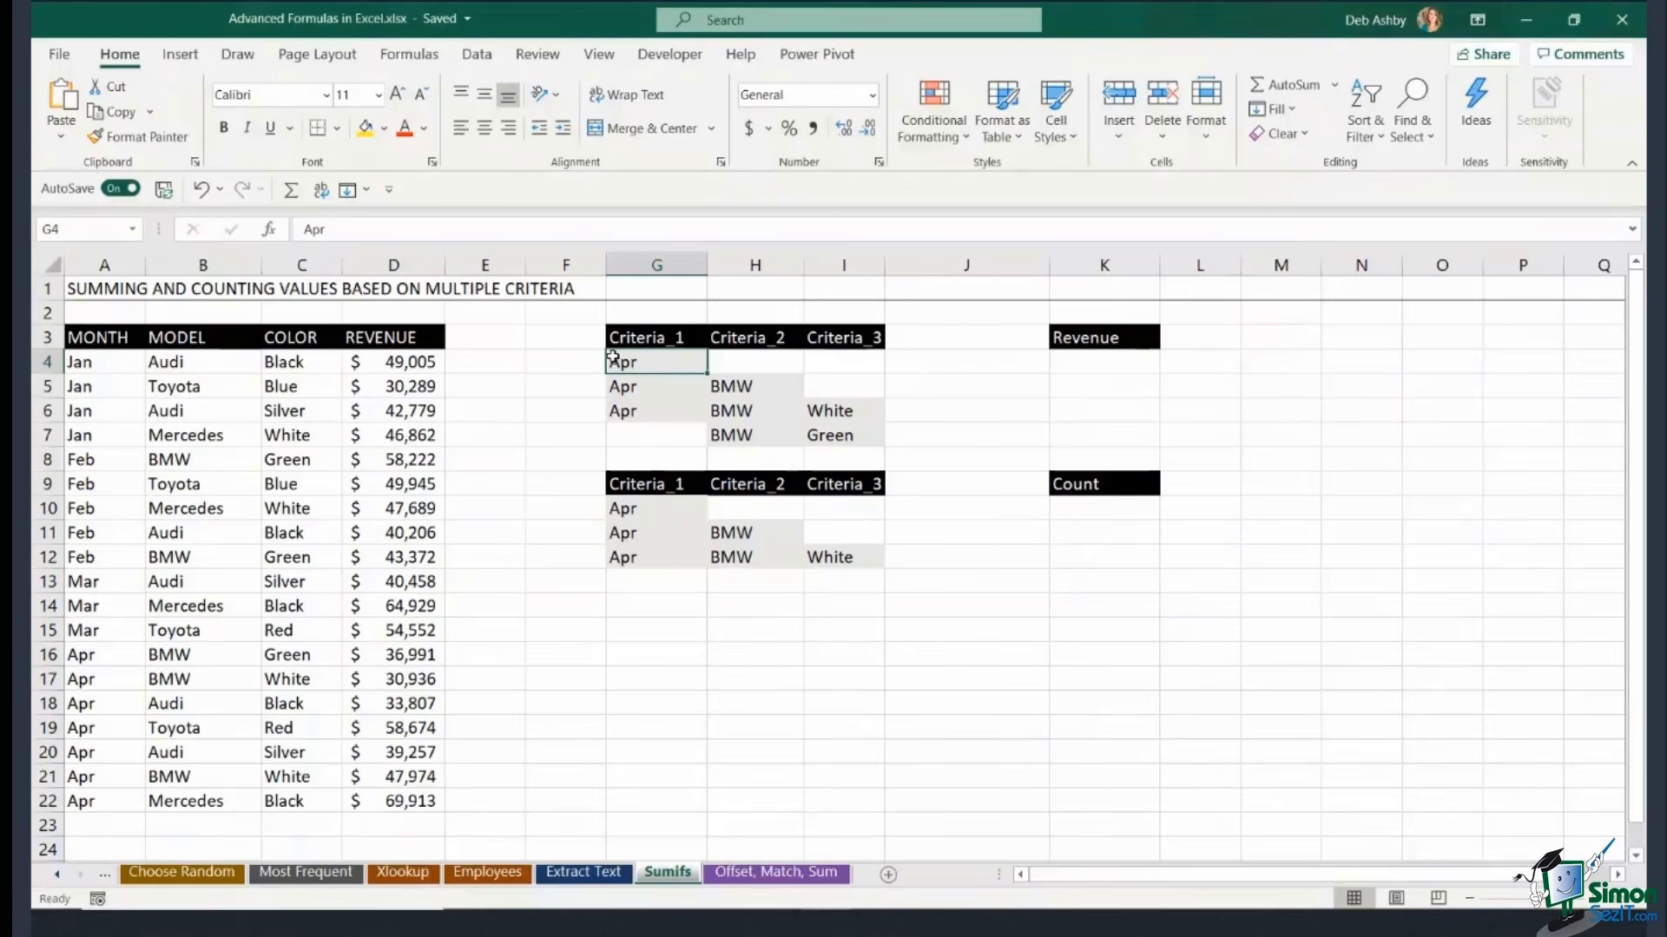
# Enter =SUMIF(A4:A22,G4,D4:D22) in K4 to total the revenue for the month in G4.
pyautogui.click(1080, 358)
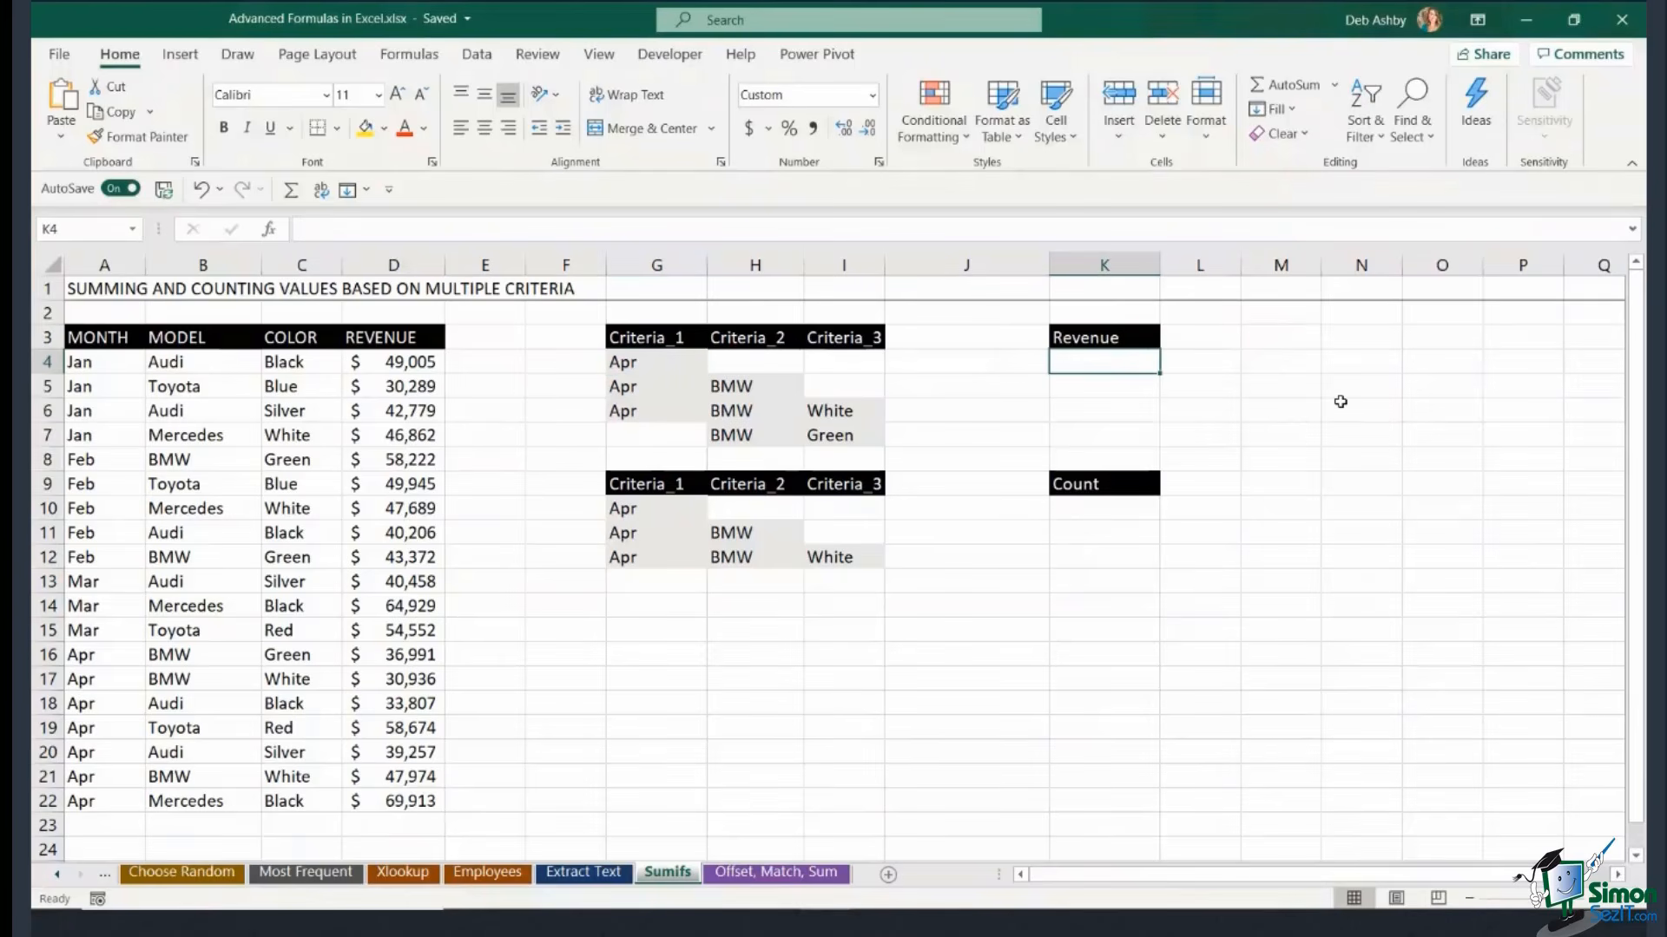
pyautogui.write('=SUMIF')
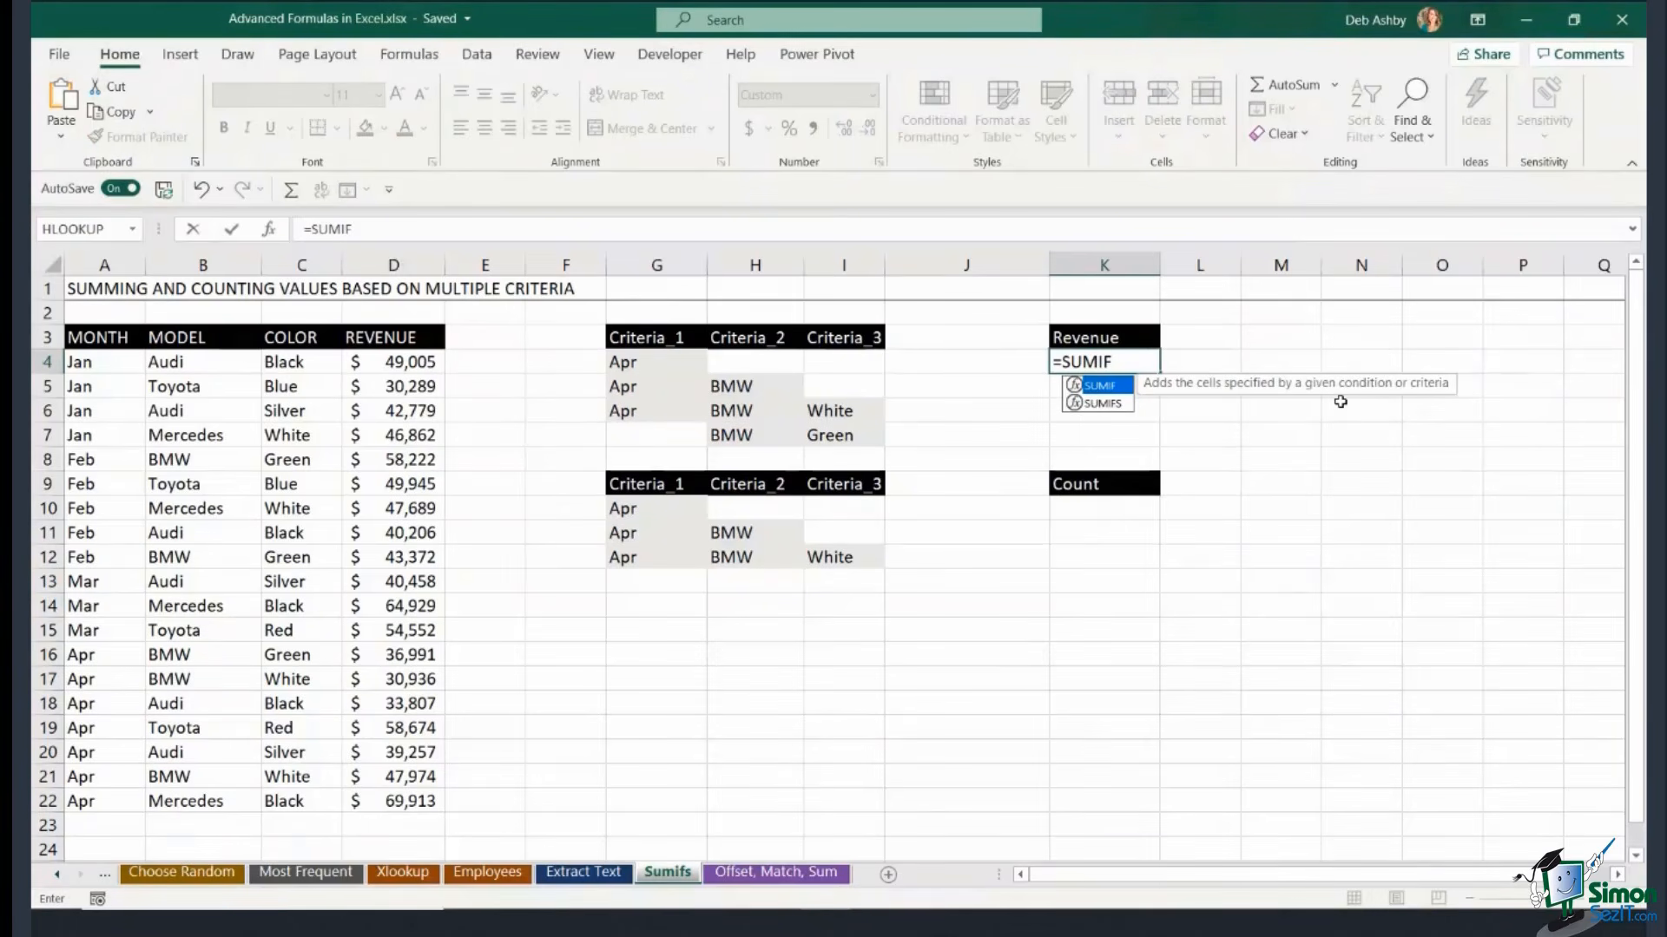
pyautogui.write('(')
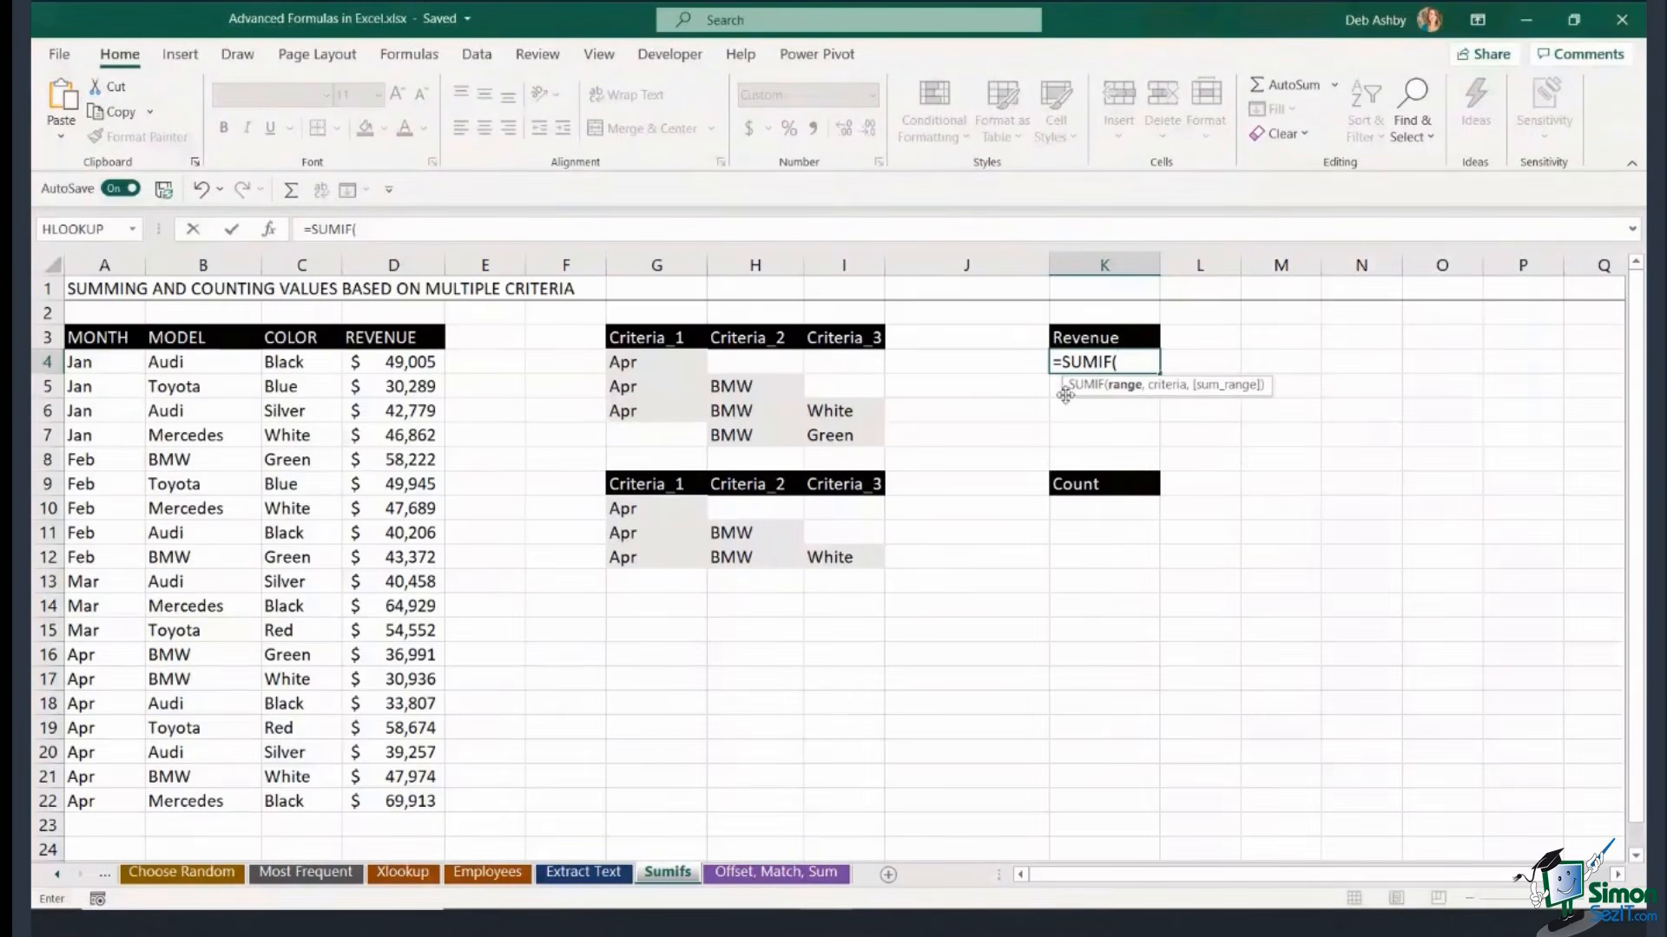
pyautogui.moveTo(127, 363); pyautogui.dragTo(130, 803)
pyautogui.write(',')
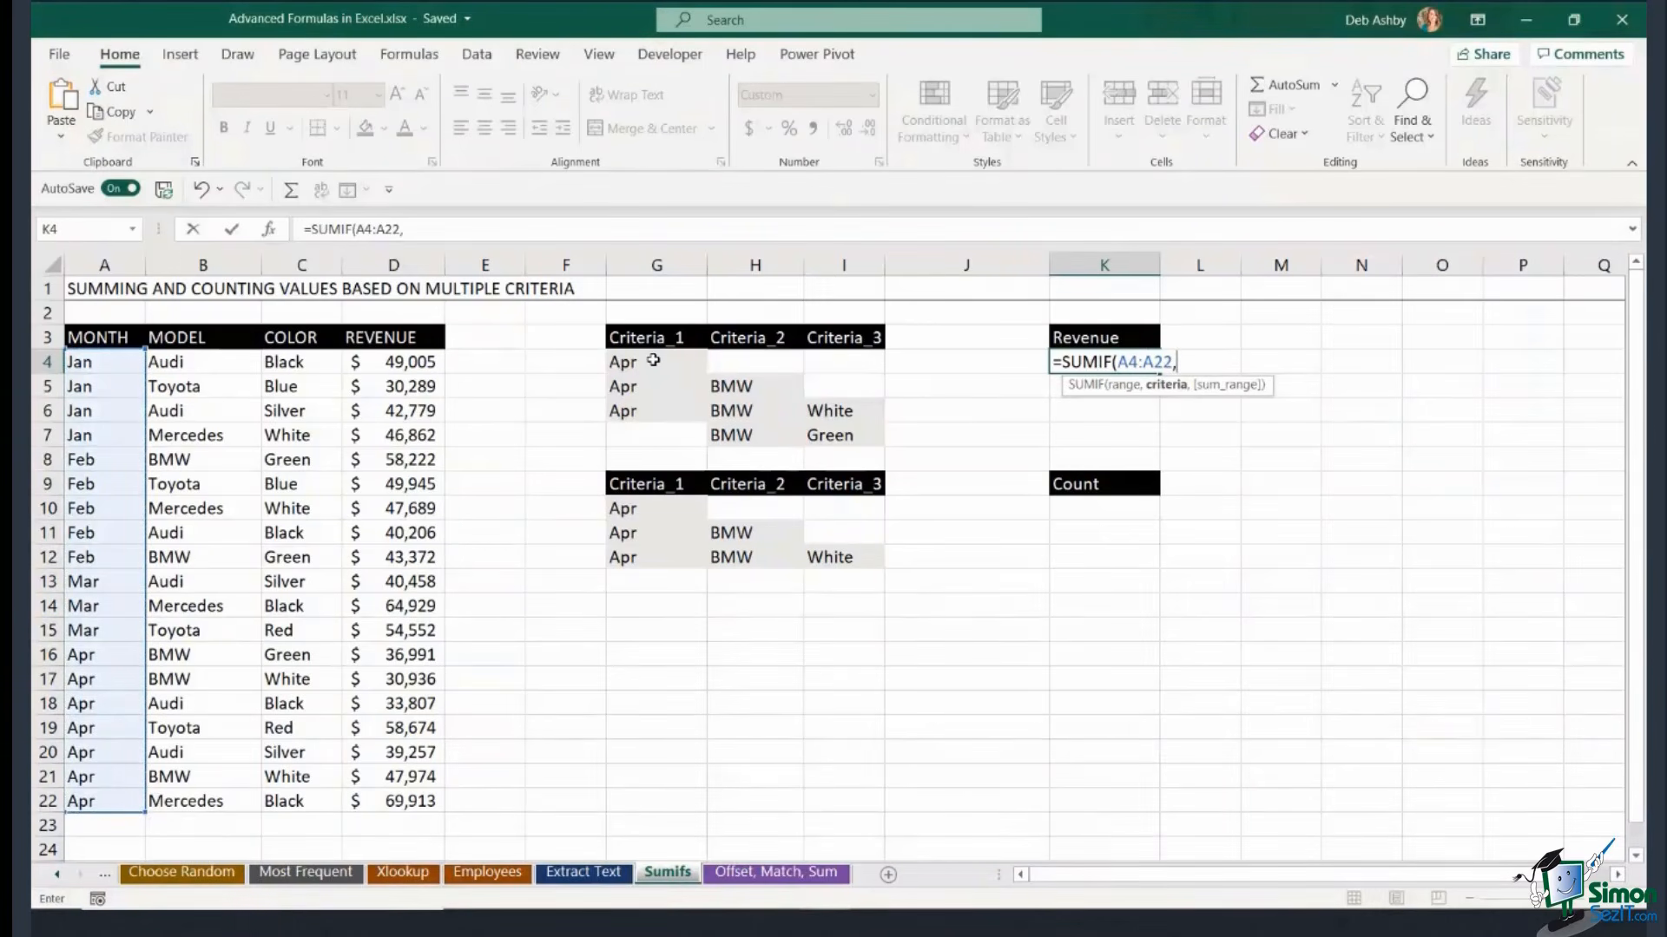
pyautogui.click(653, 360)
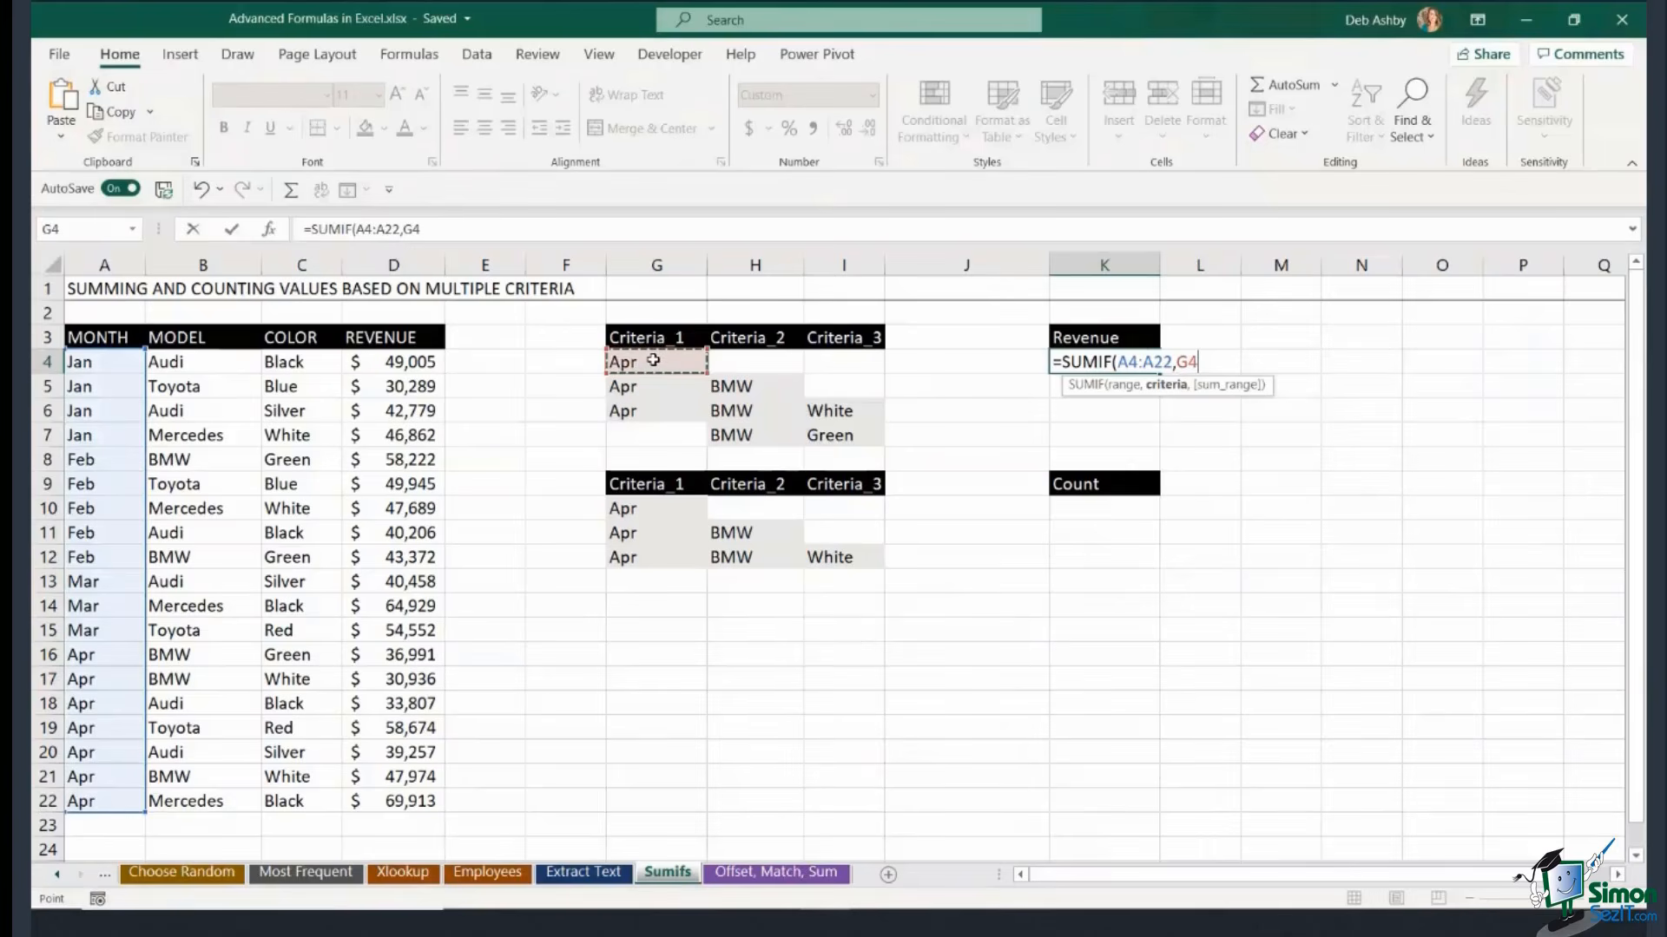
pyautogui.write(',')
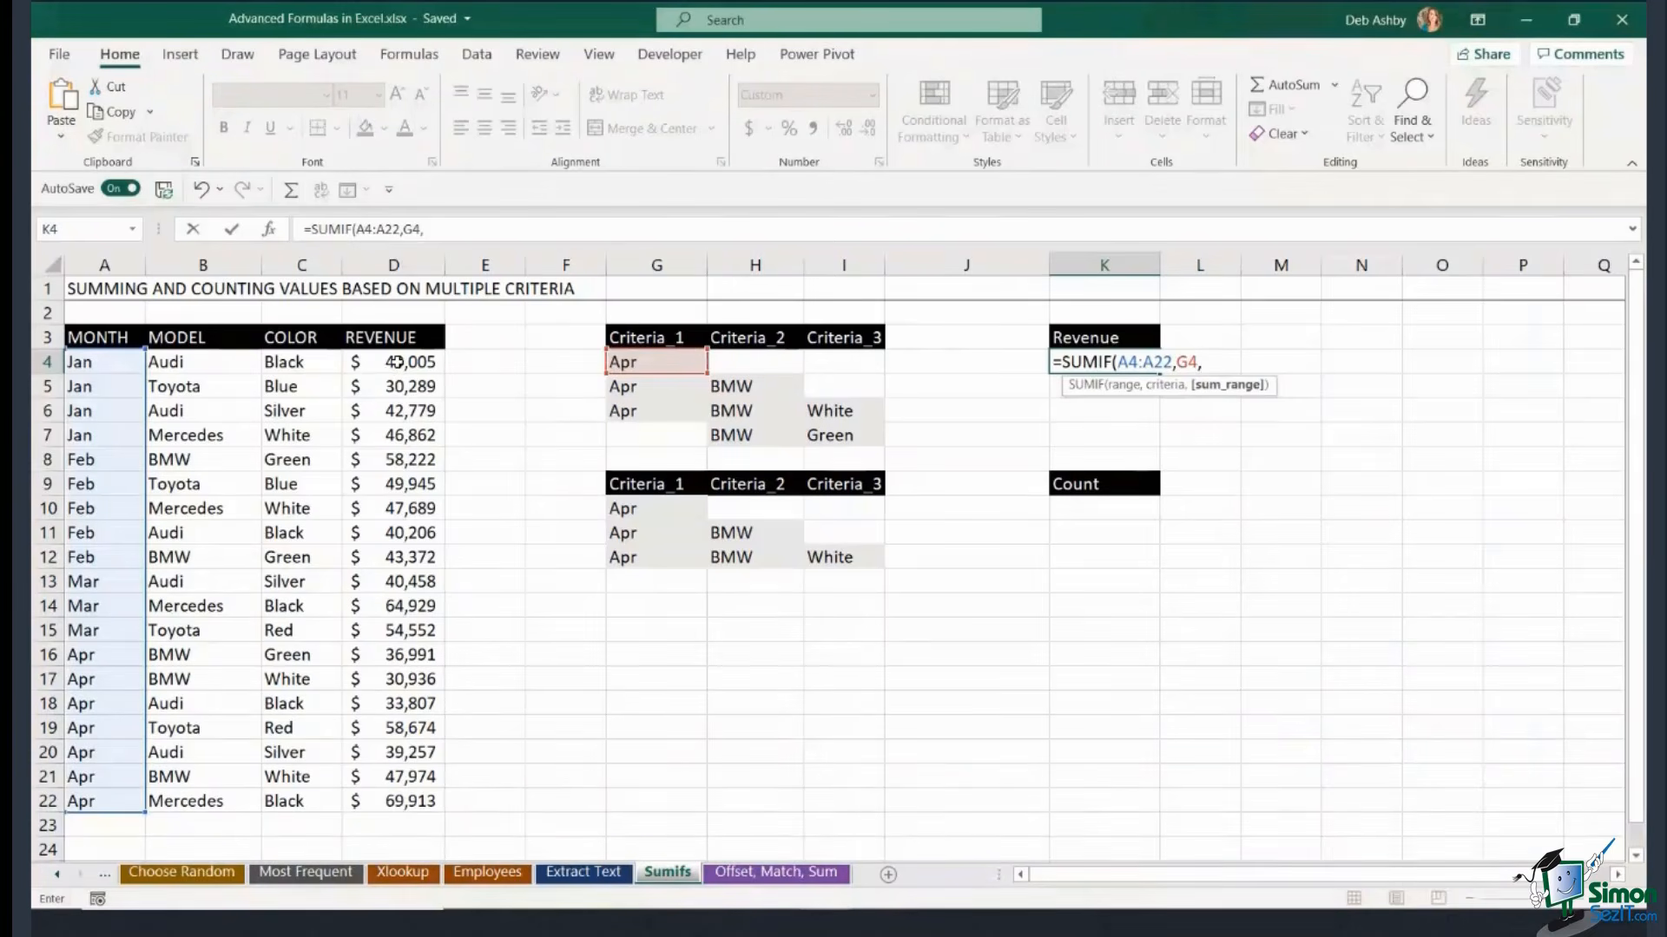
pyautogui.moveTo(390, 365); pyautogui.dragTo(395, 803)
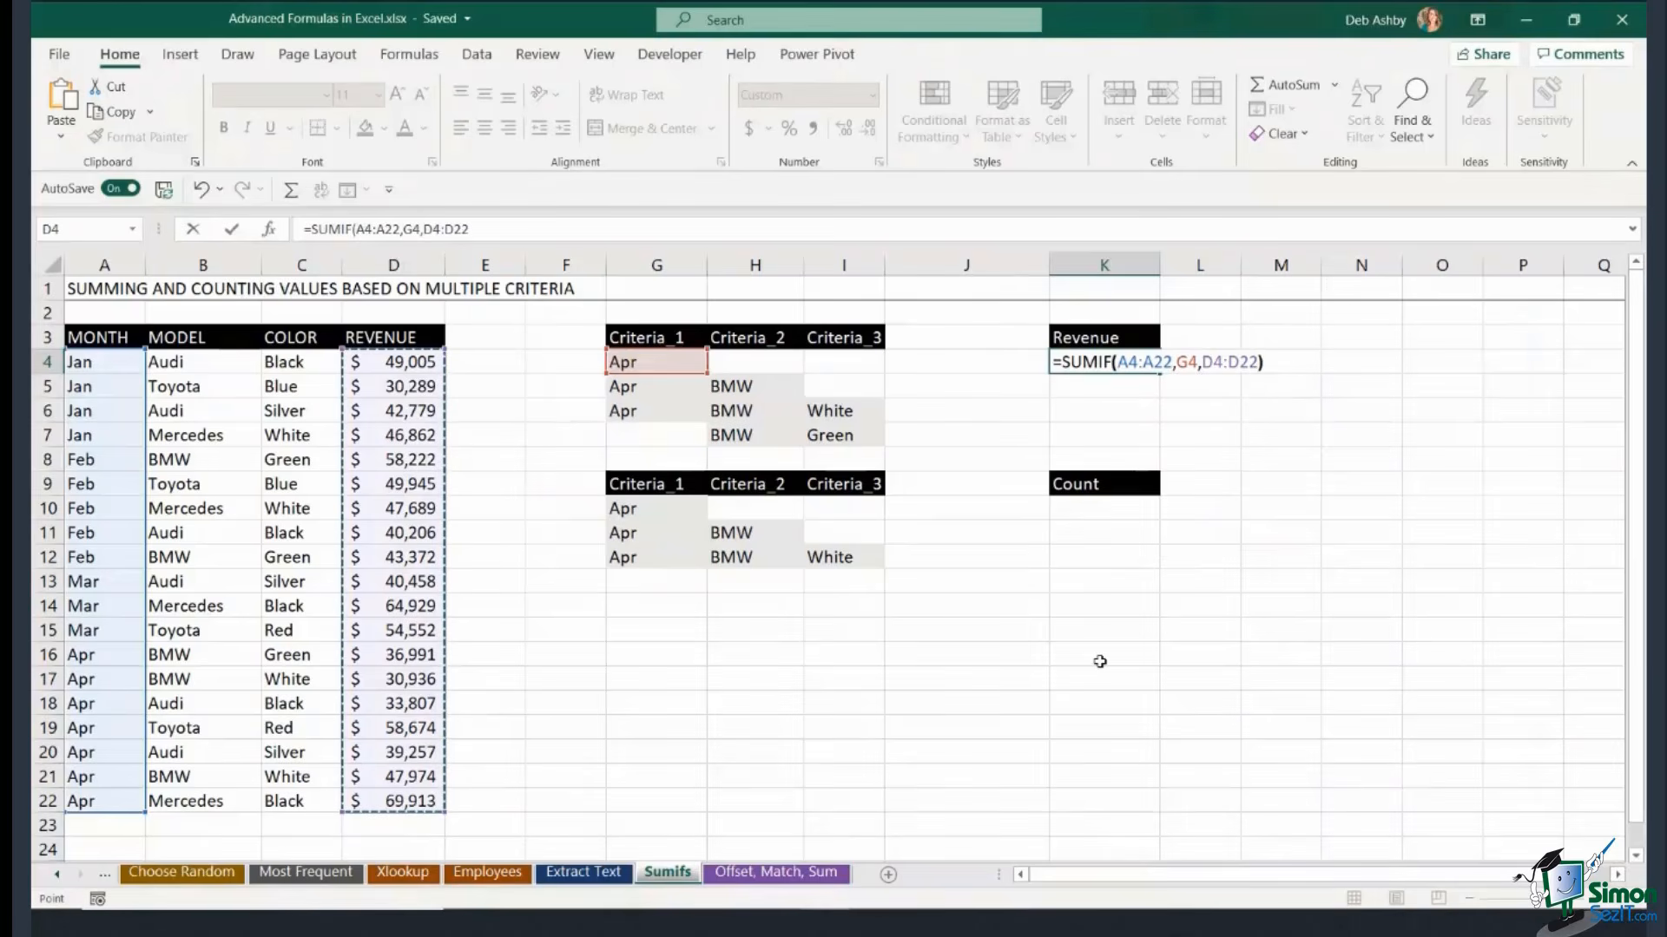
pyautogui.press('Return')
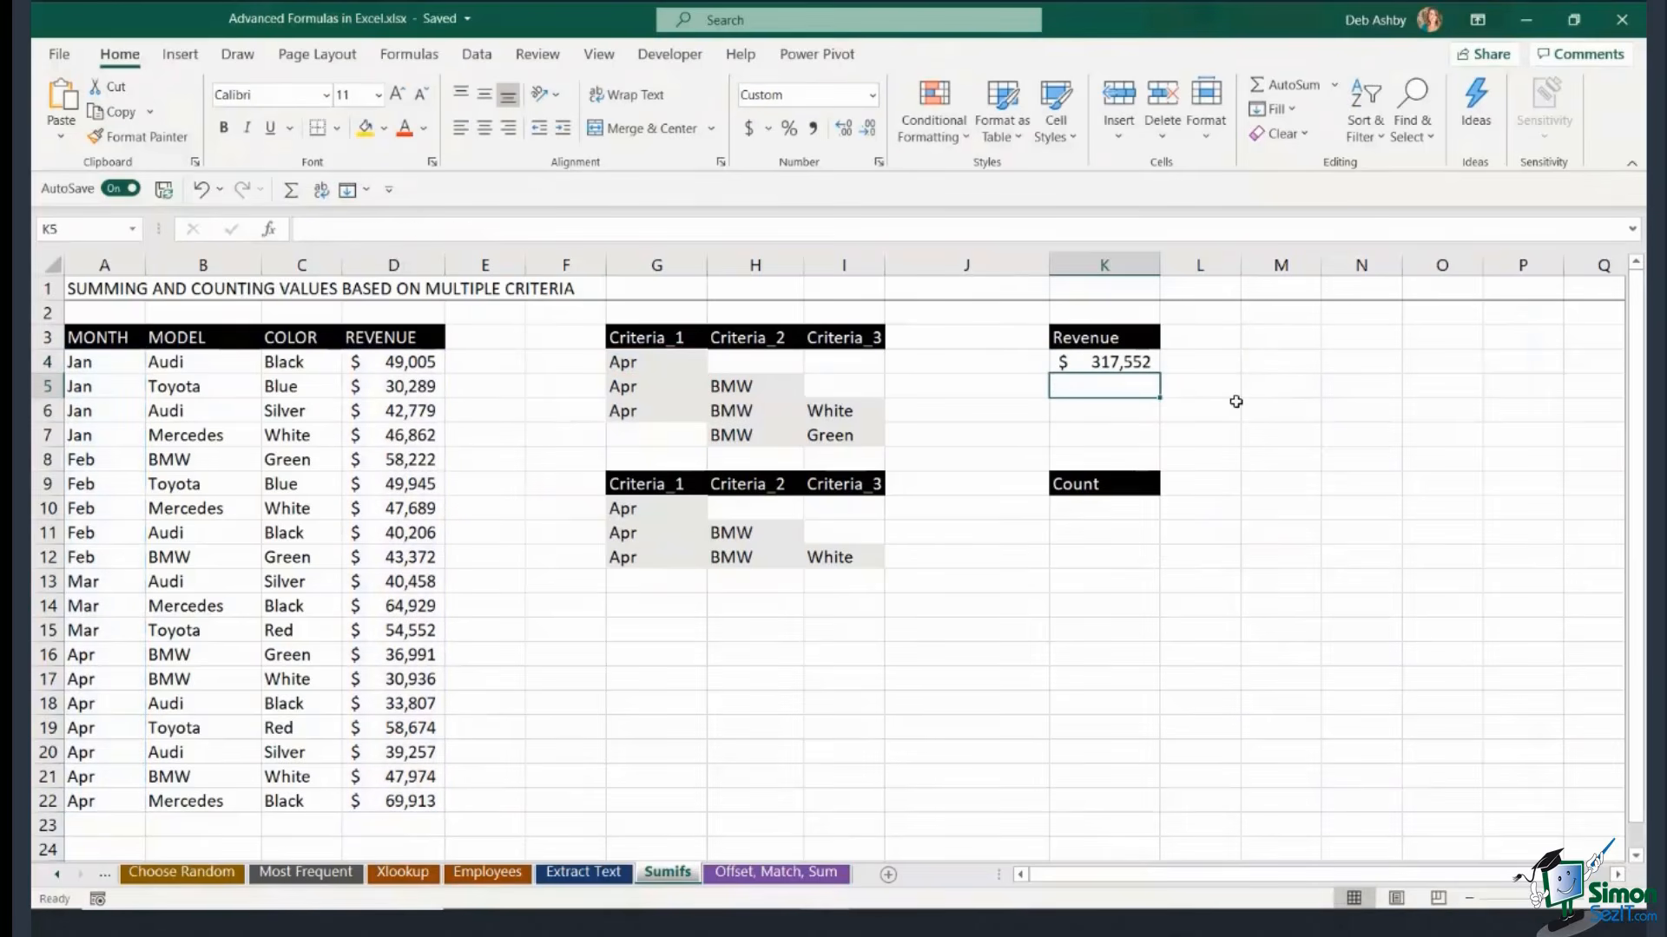
pyautogui.click(1122, 359)
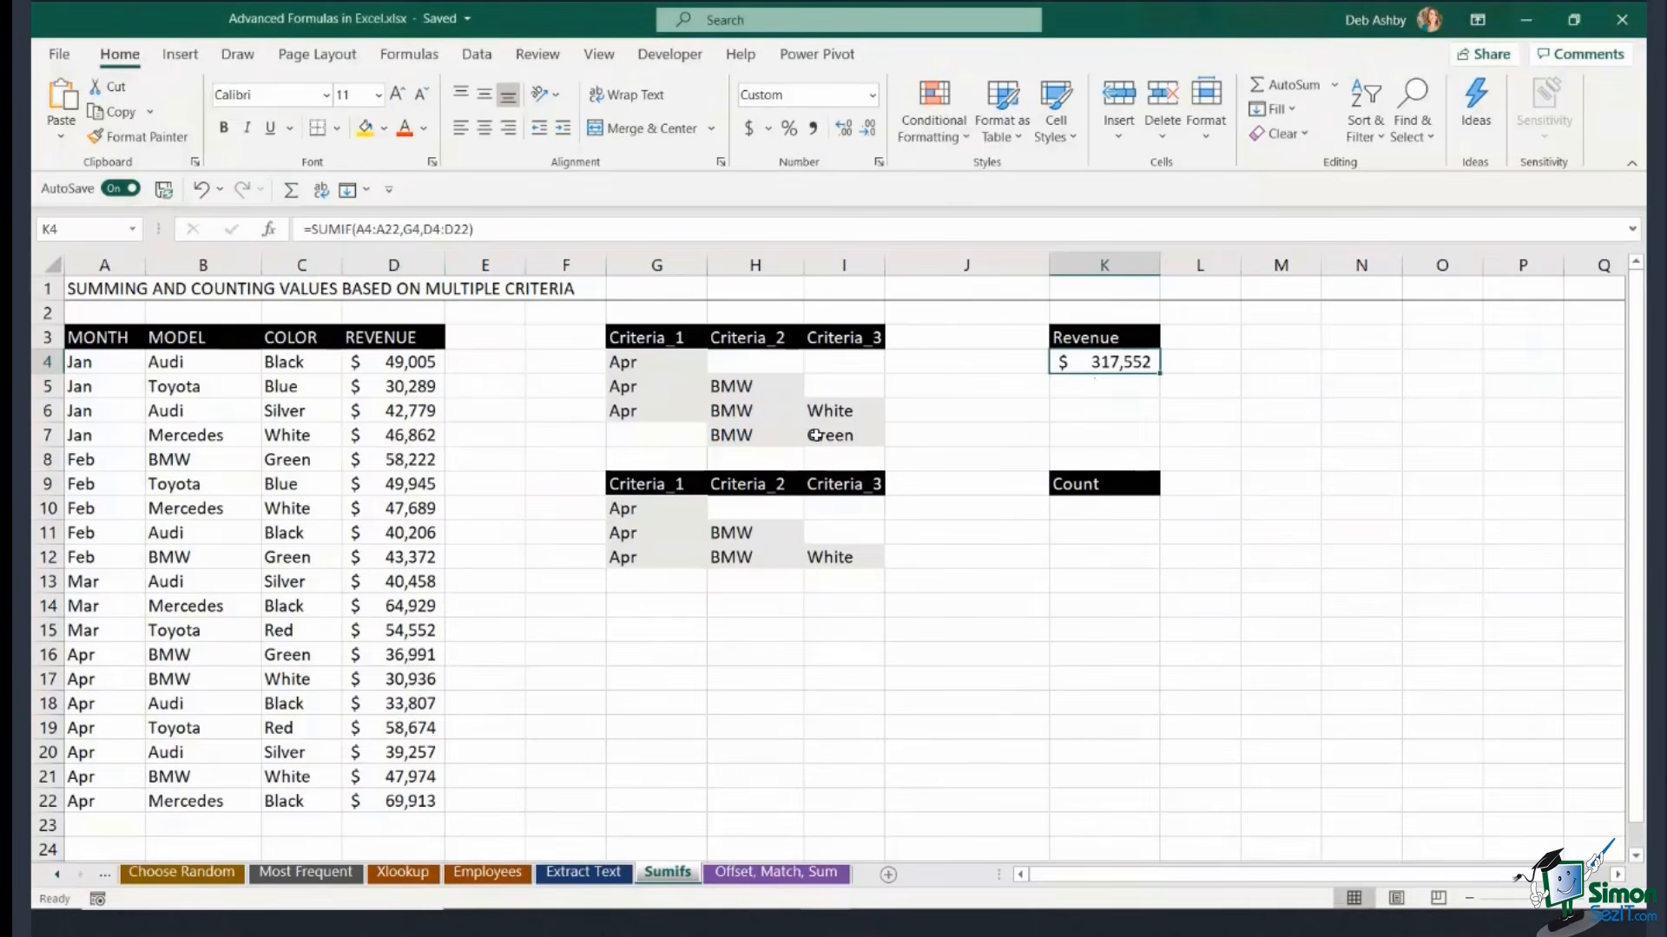
# Begin a SUMIFS formula in K5 with sum range D4:D22 and the month criterion G5 matched against A4:A22.
pyautogui.click(1095, 388)
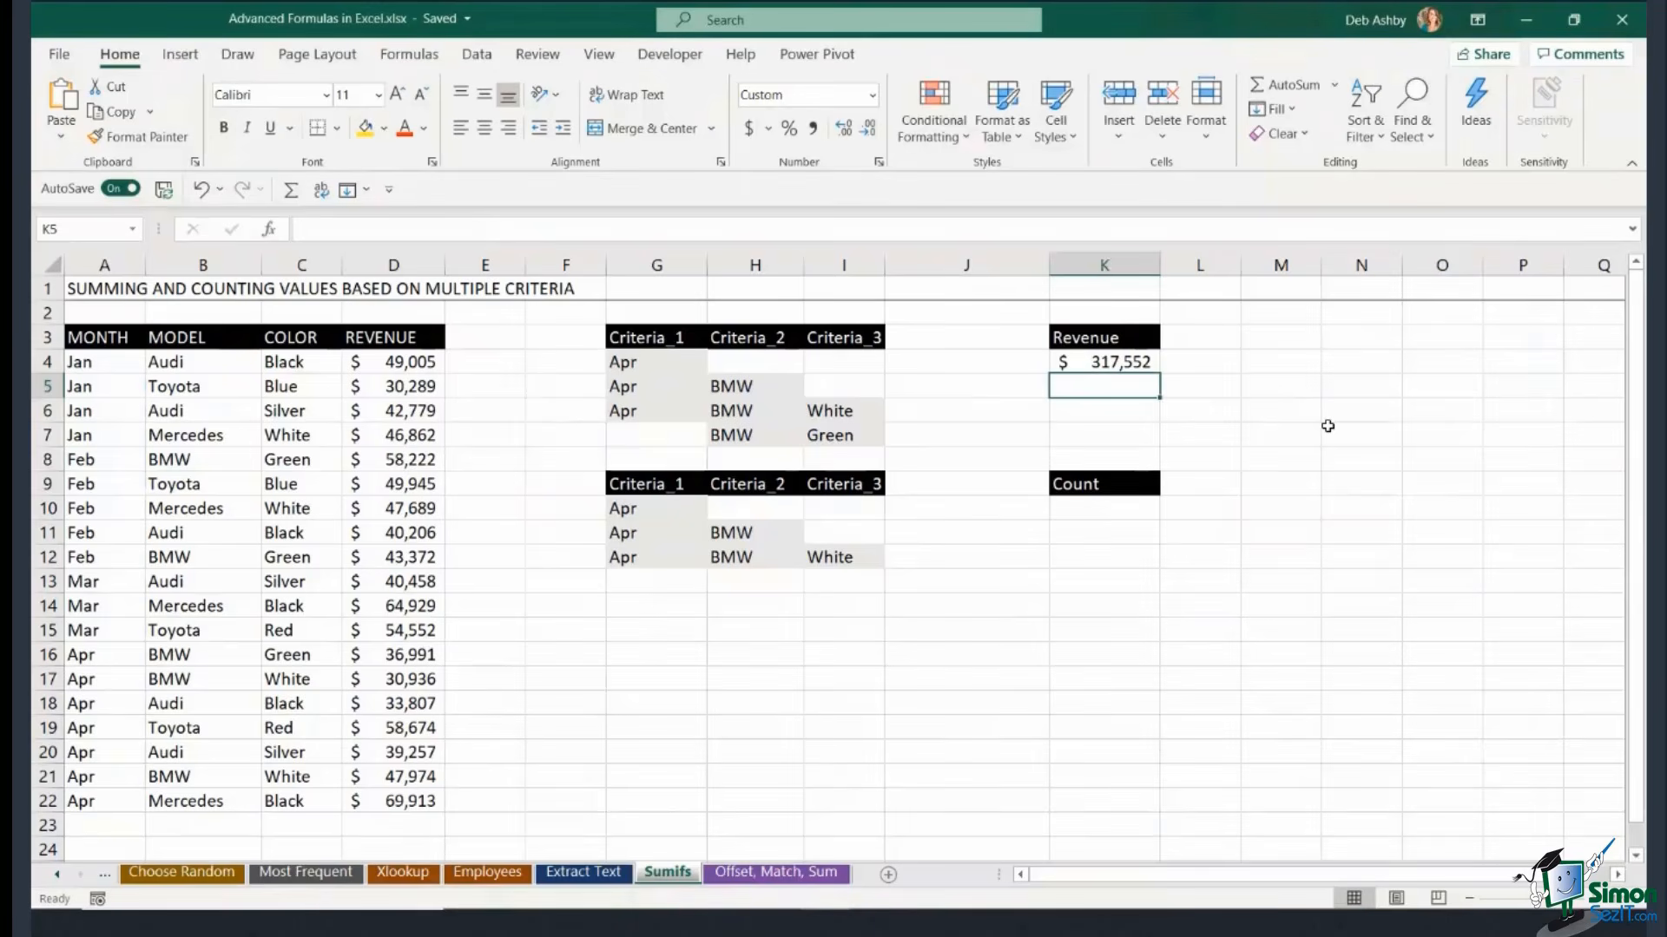
pyautogui.write('=SUMIFS')
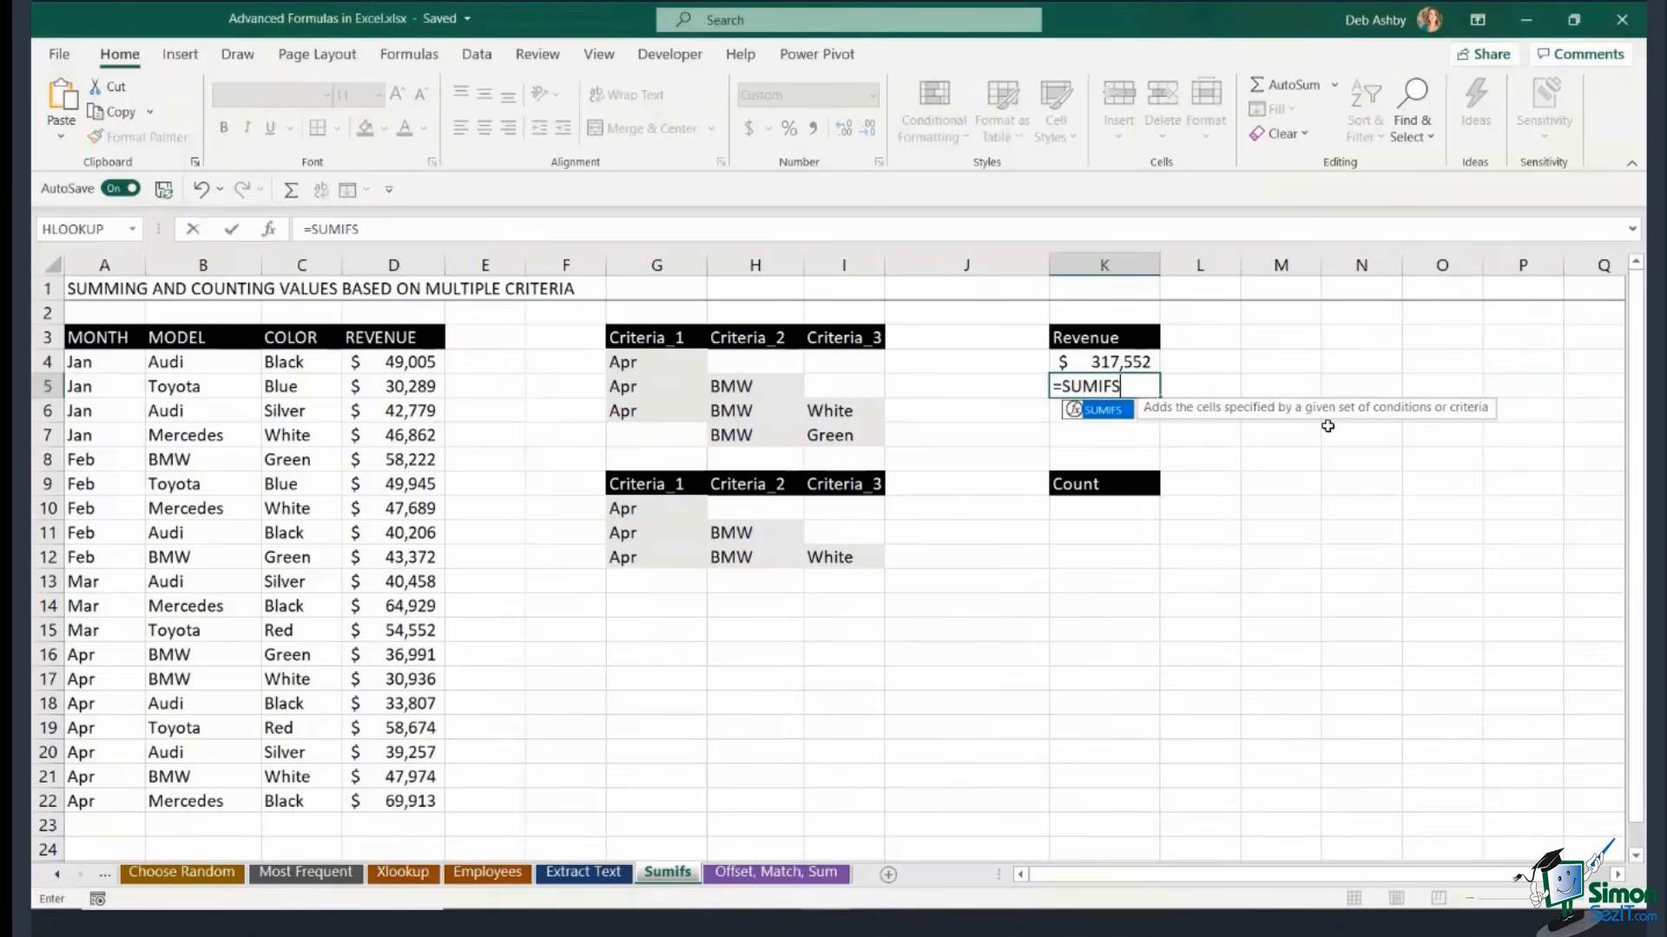
pyautogui.write('(')
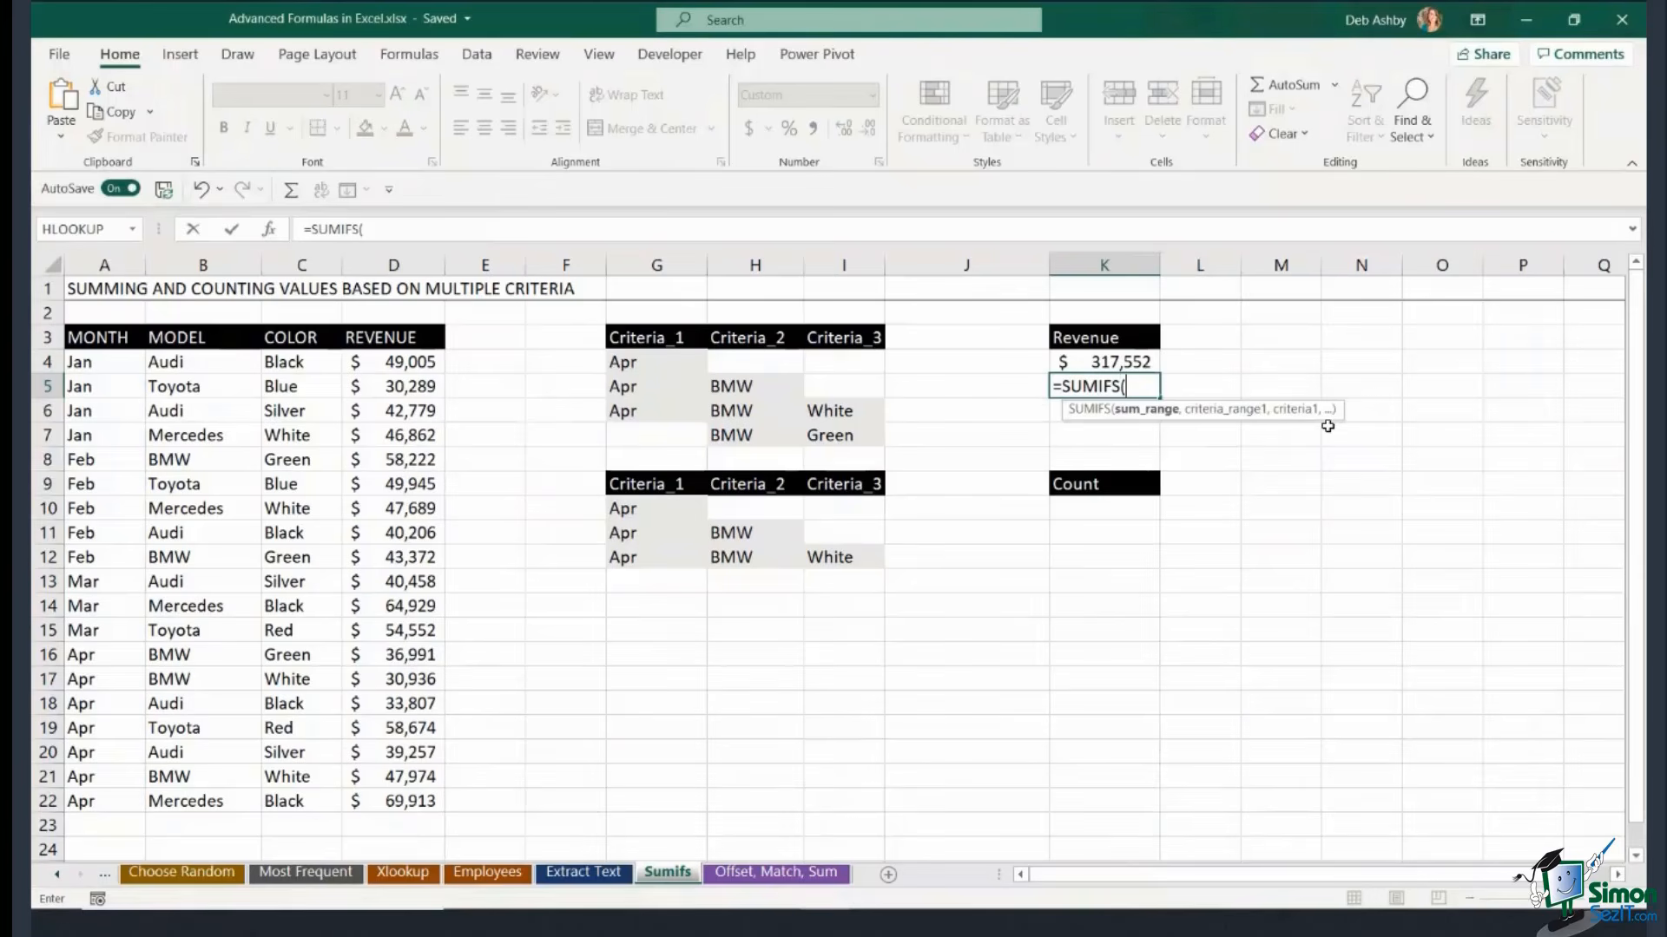
pyautogui.moveTo(406, 369); pyautogui.dragTo(381, 800)
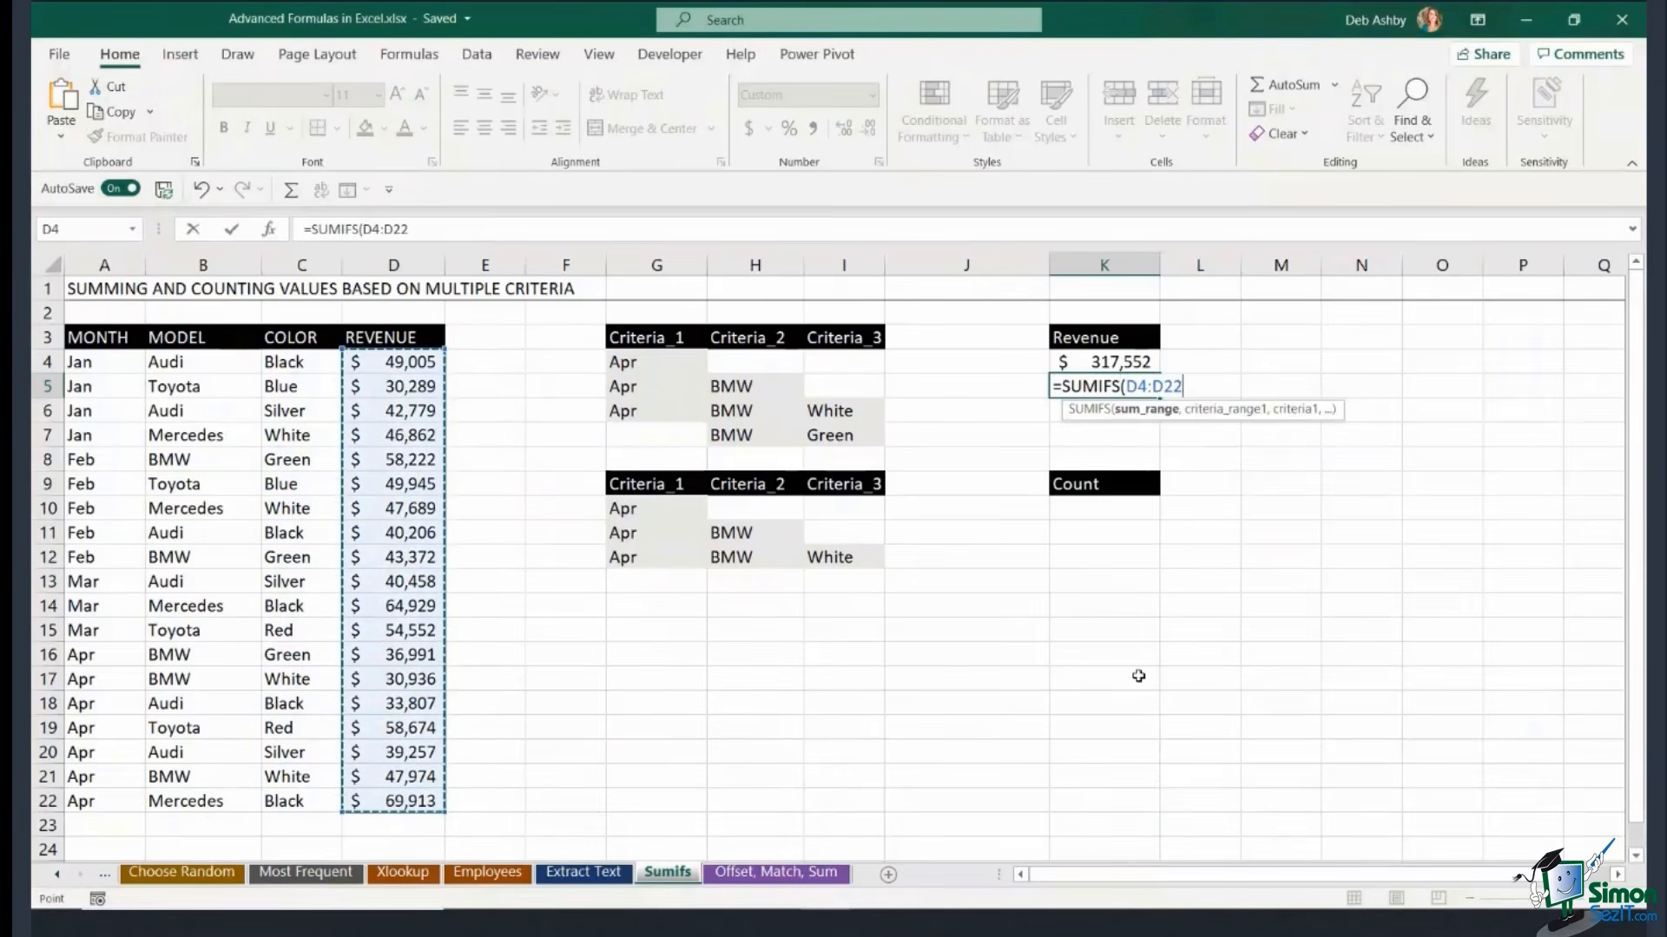
pyautogui.write(',')
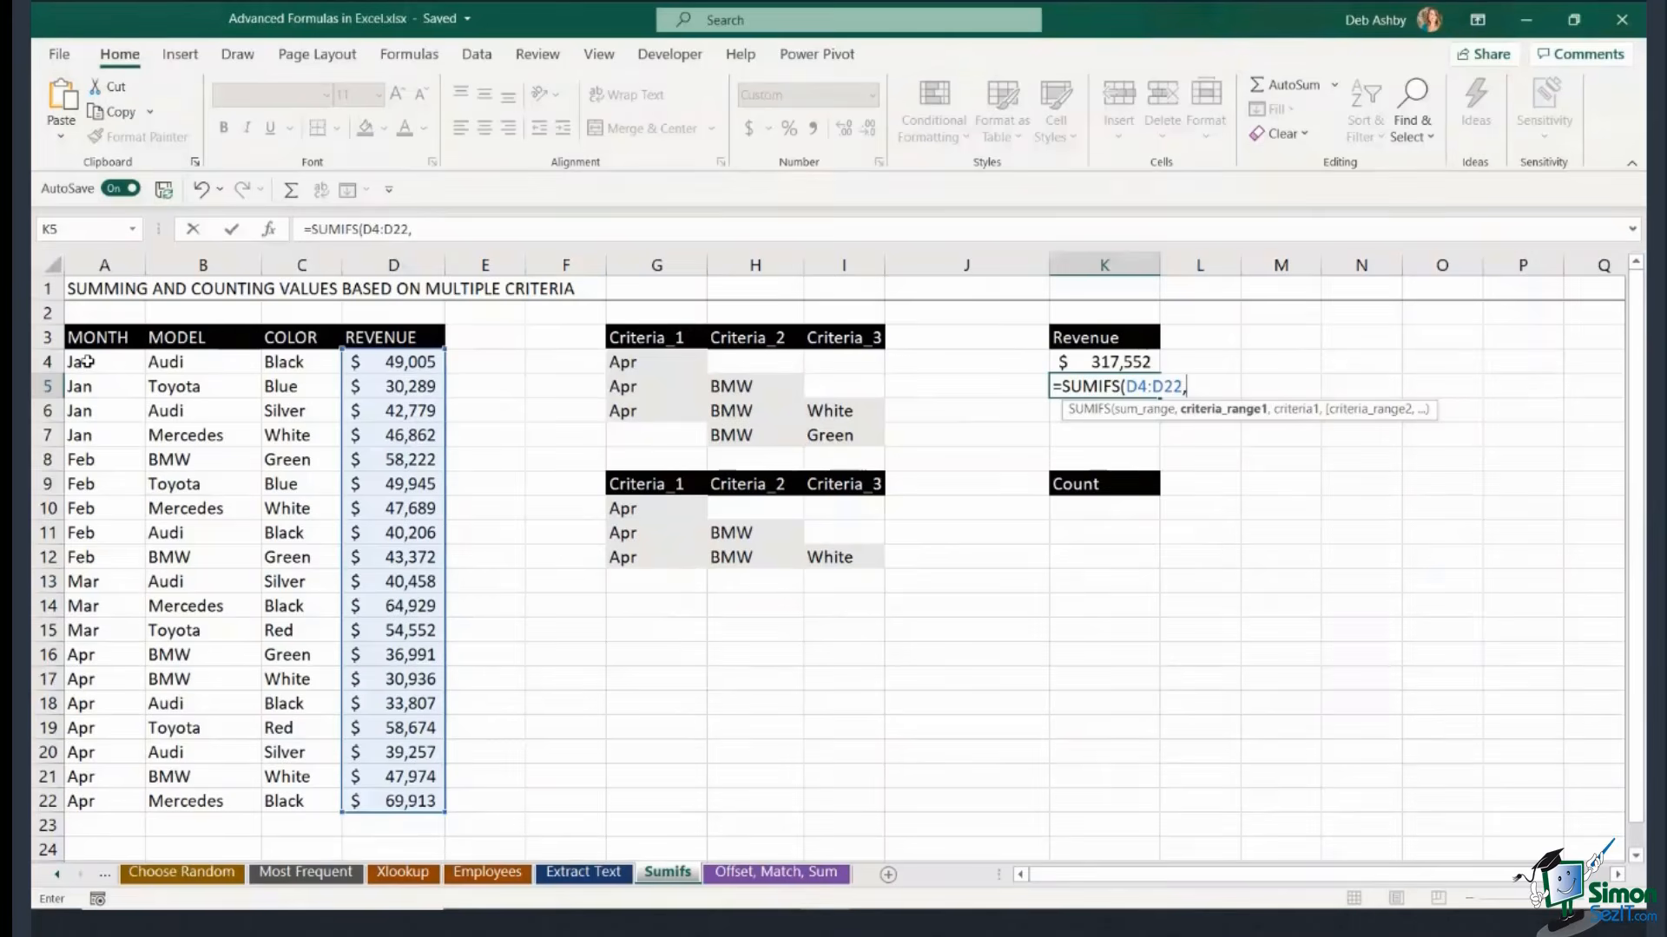
pyautogui.moveTo(87, 361); pyautogui.dragTo(82, 801)
pyautogui.write(',')
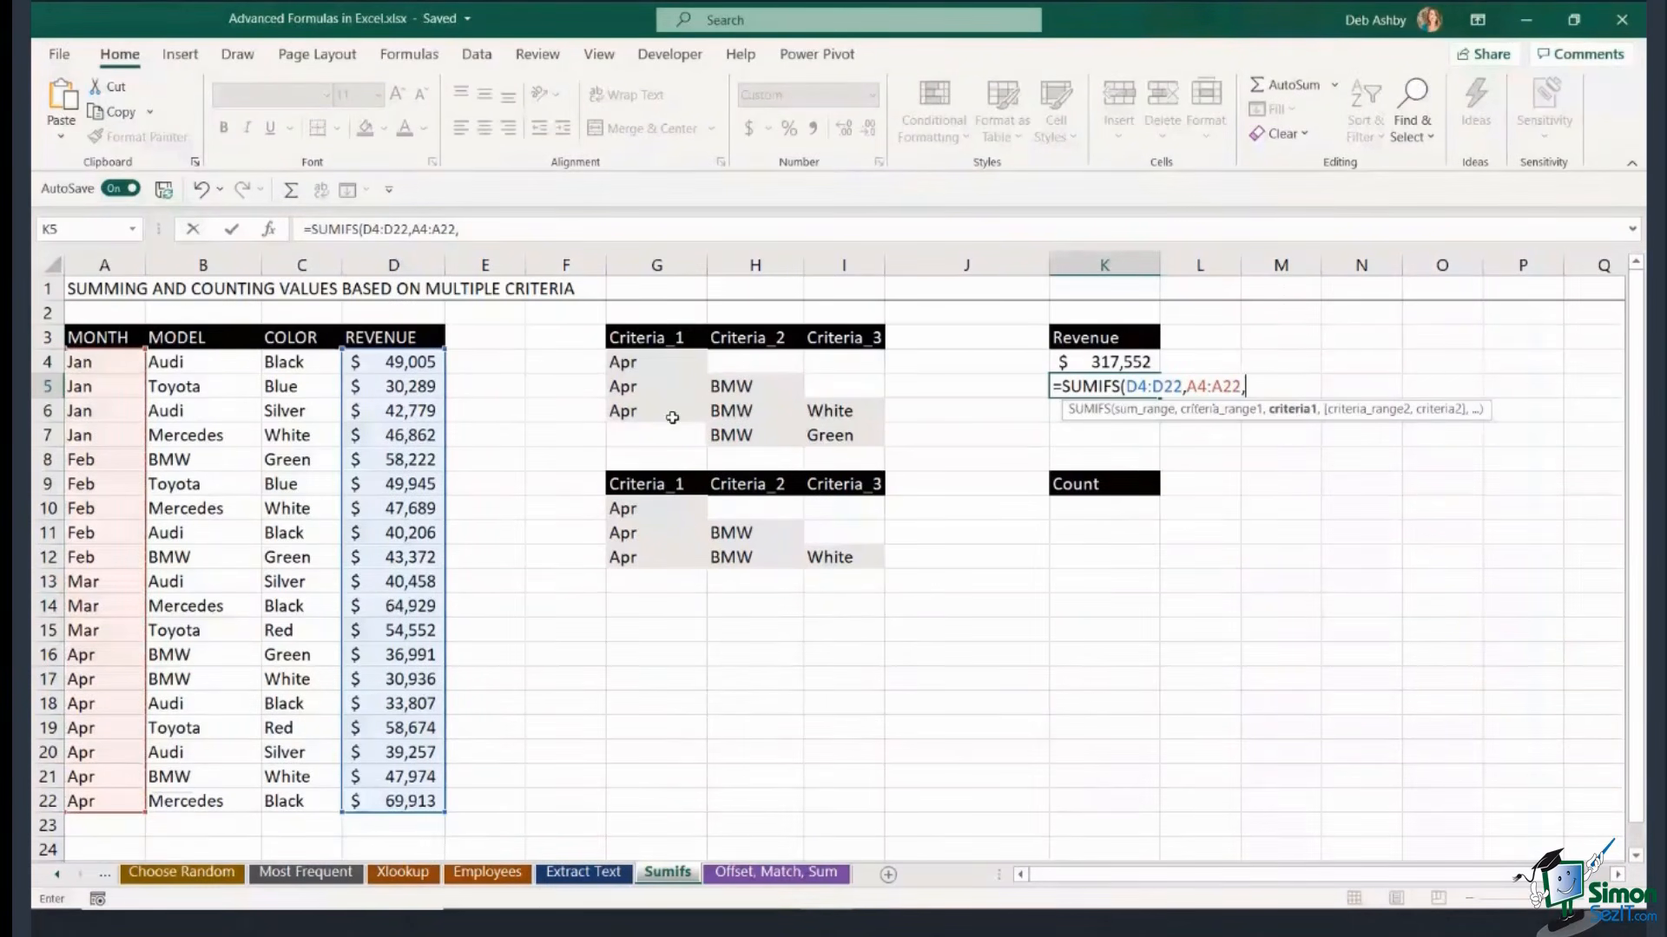
pyautogui.click(661, 387)
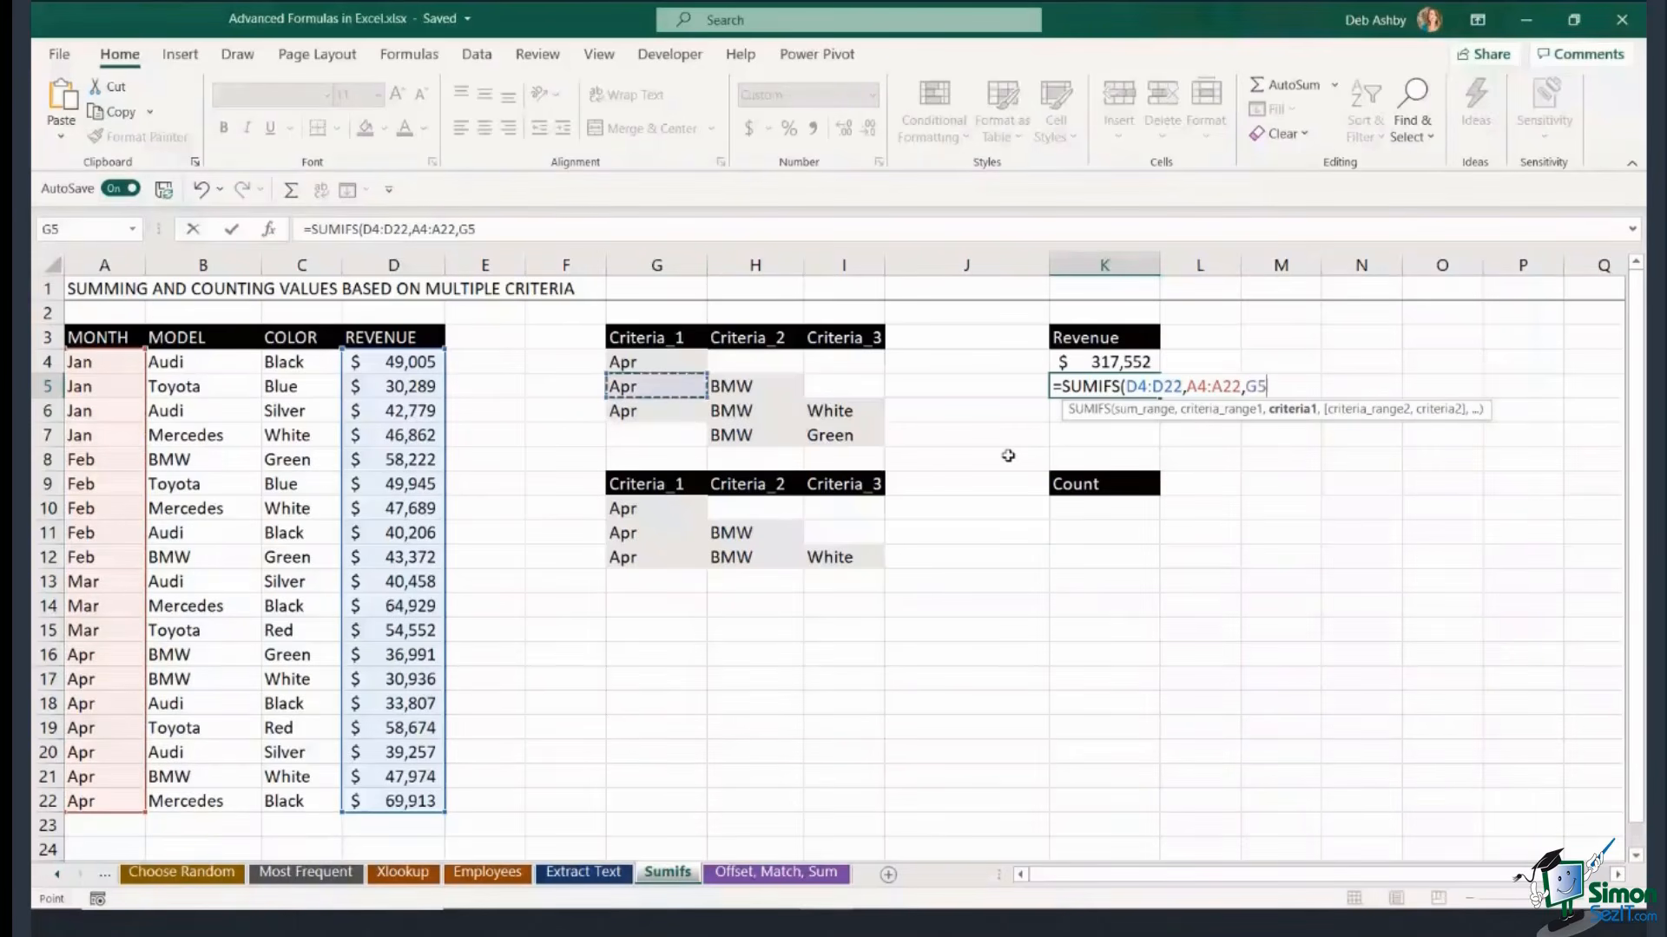
pyautogui.write(',')
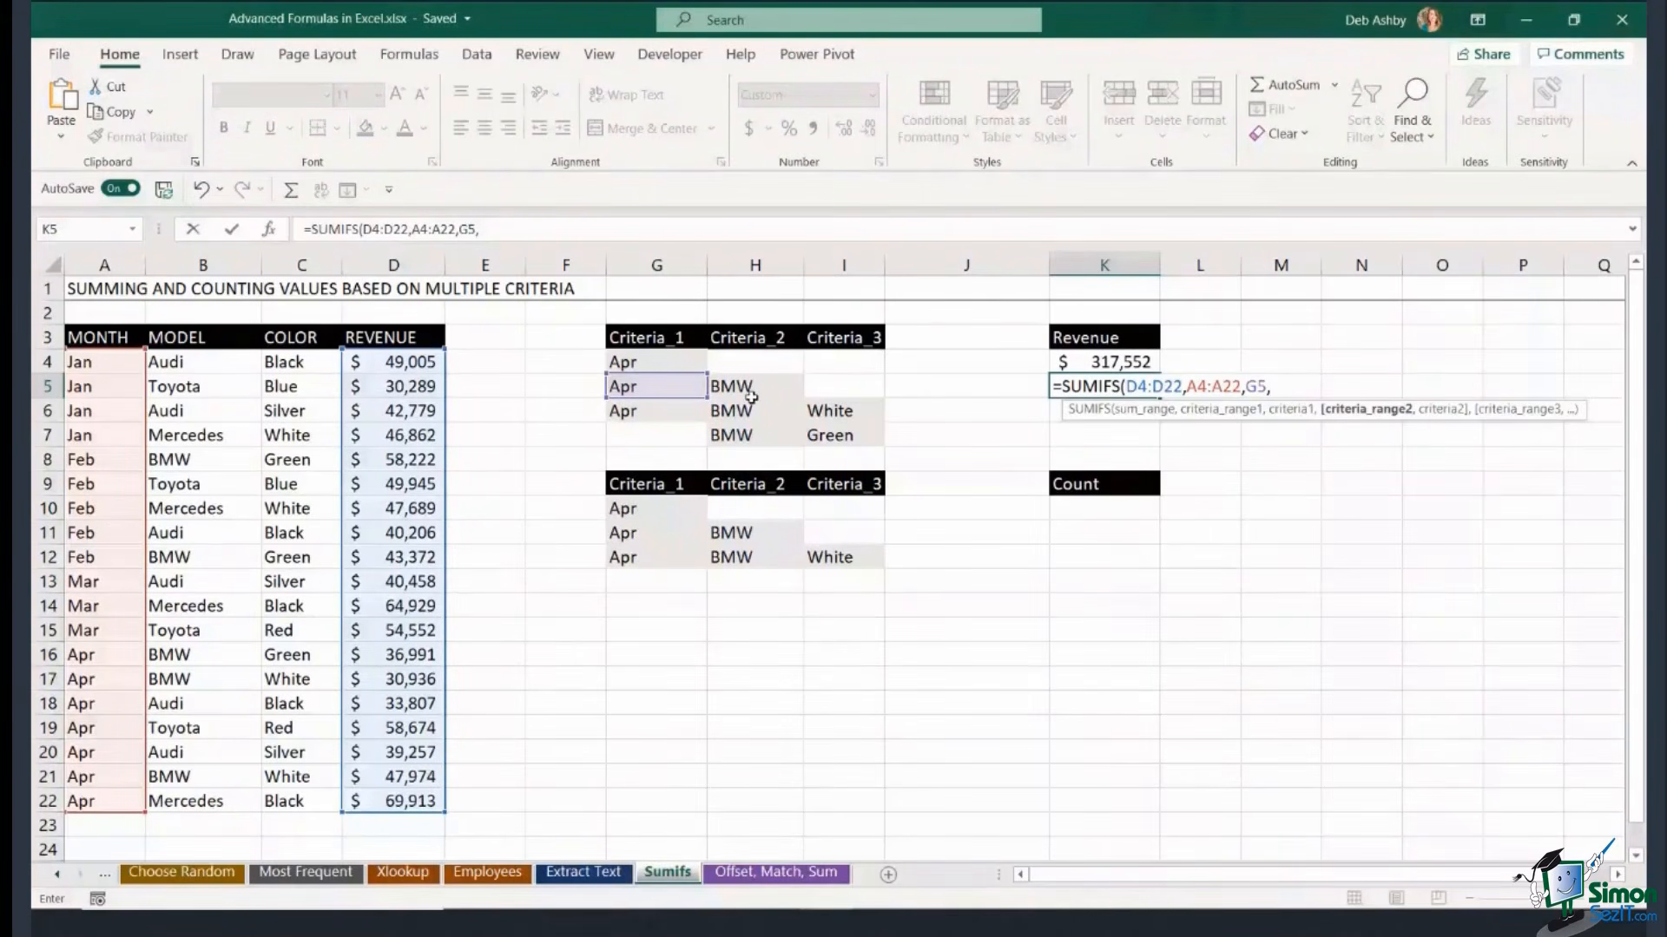
# Complete the K5 SUMIFS formula with the model criterion H5 matched against B4:B22.
pyautogui.moveTo(213, 363); pyautogui.dragTo(190, 792)
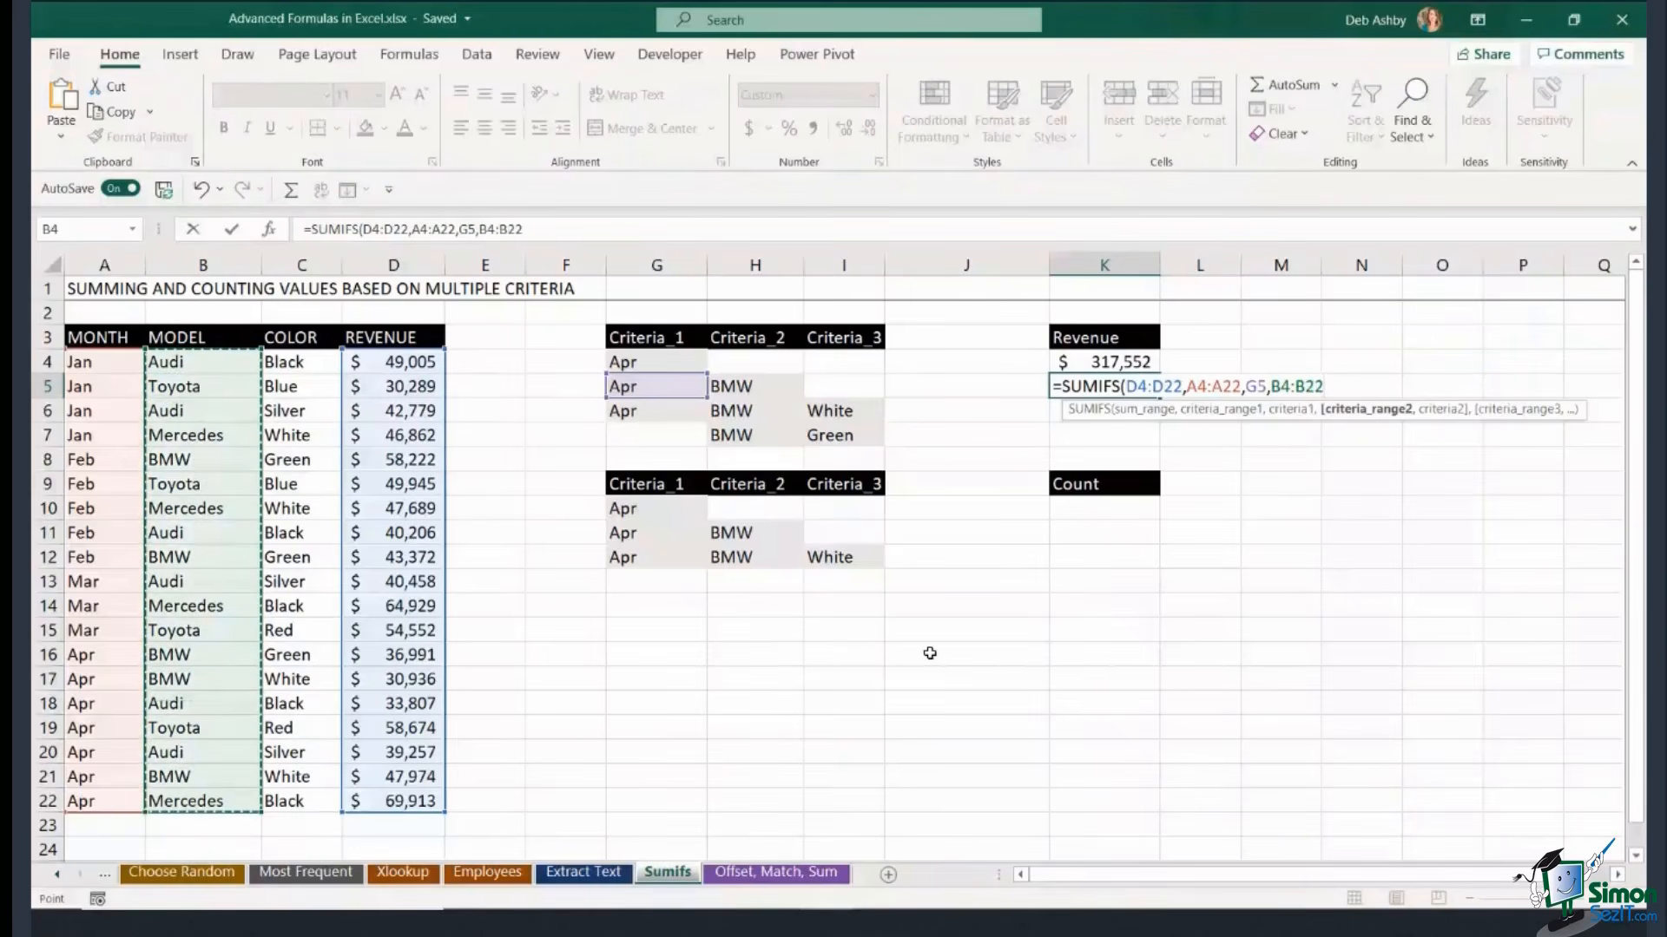
pyautogui.write(',')
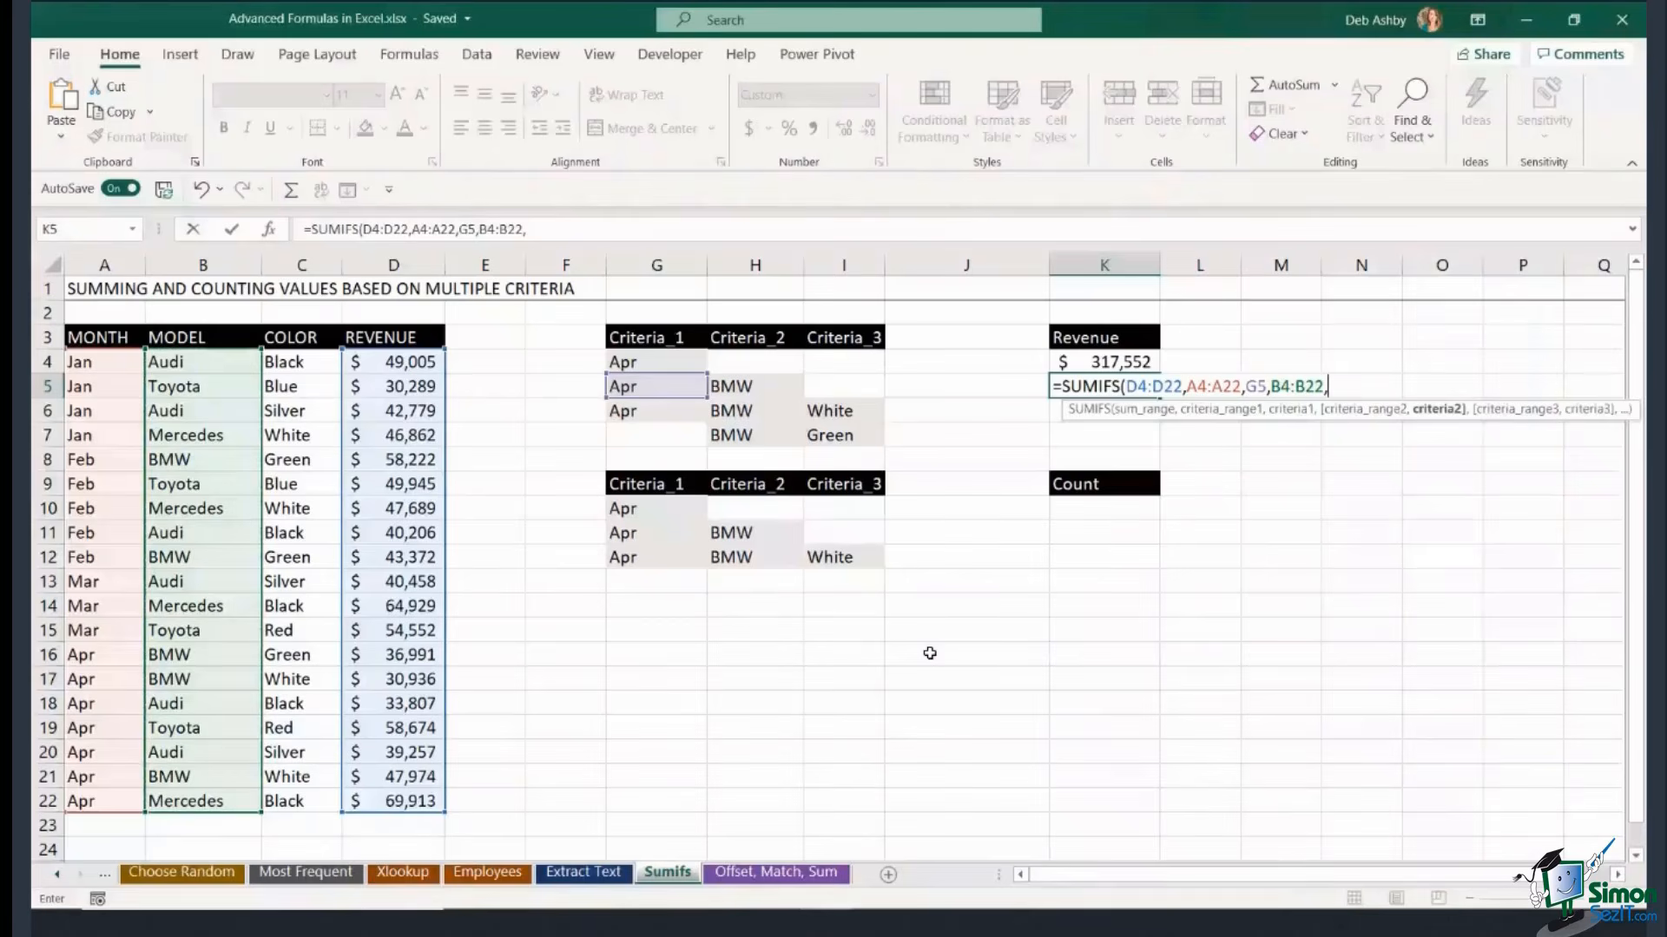
pyautogui.press('Left')
pyautogui.press('Left')
pyautogui.press('Left')
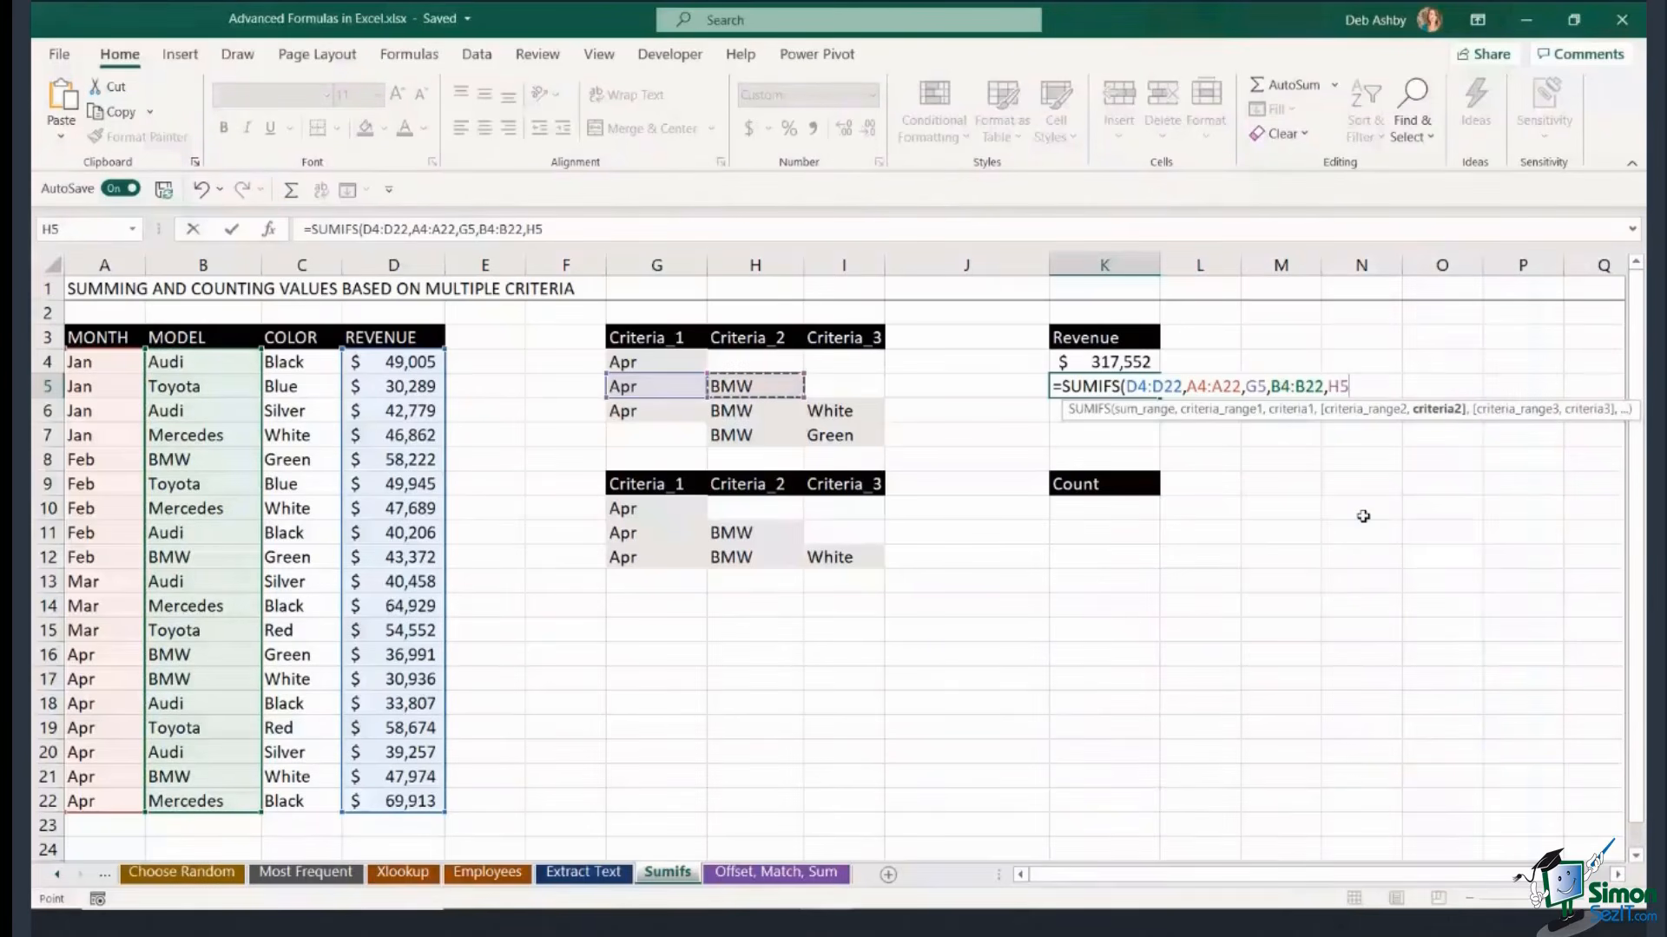
pyautogui.write(')')
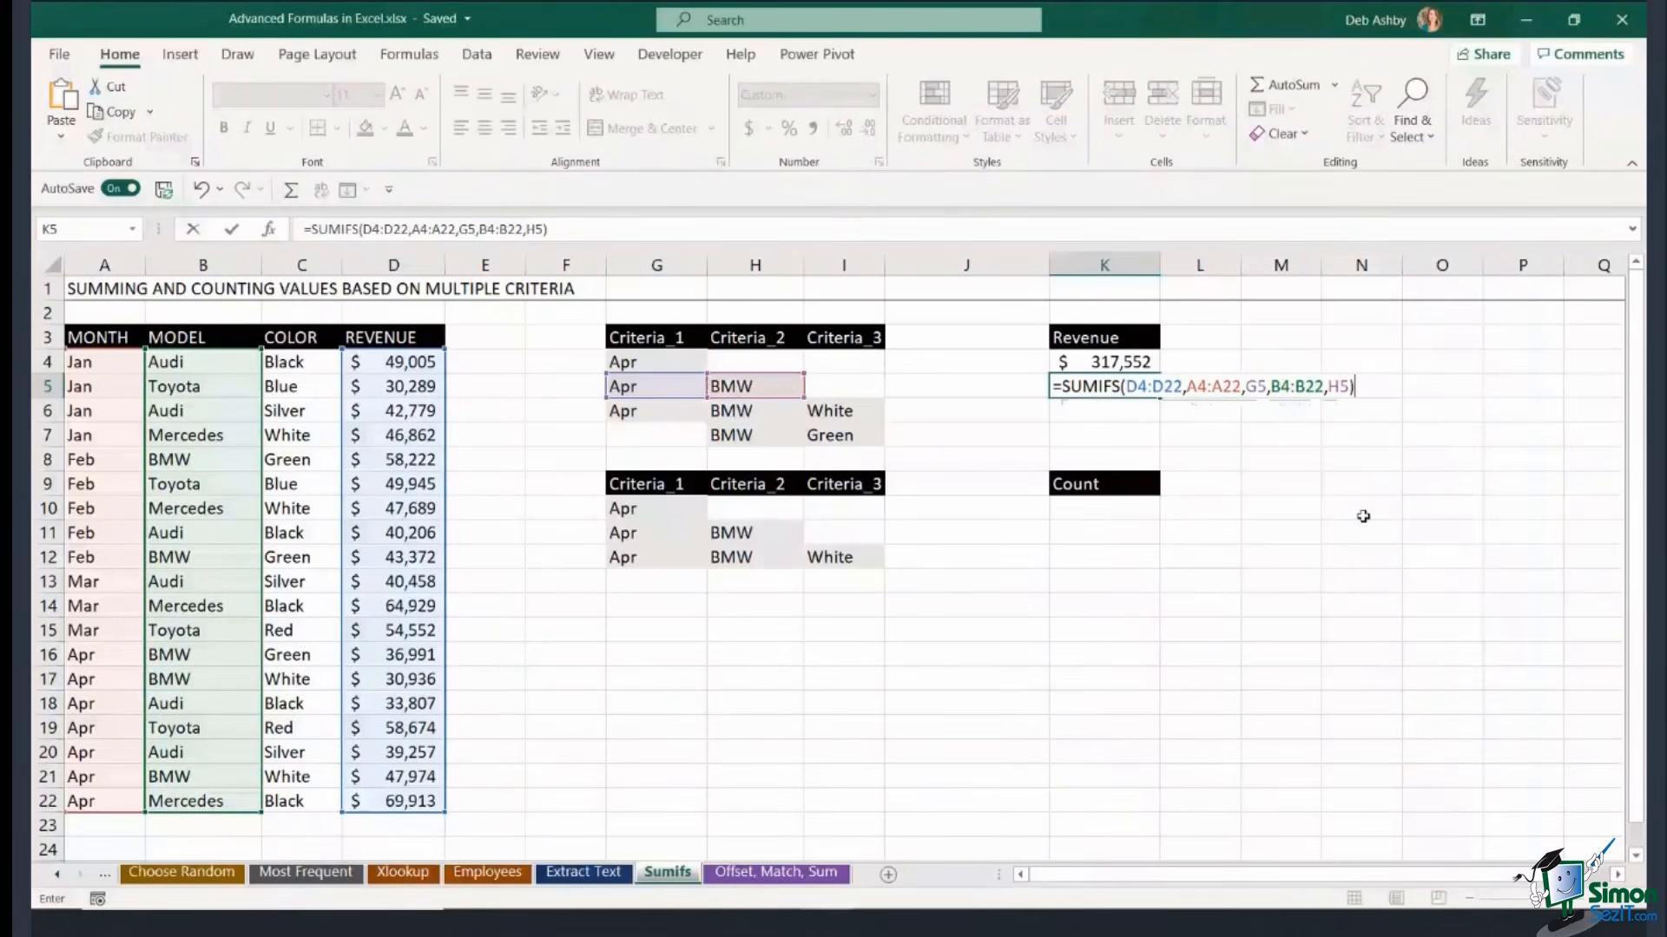
pyautogui.press('Return')
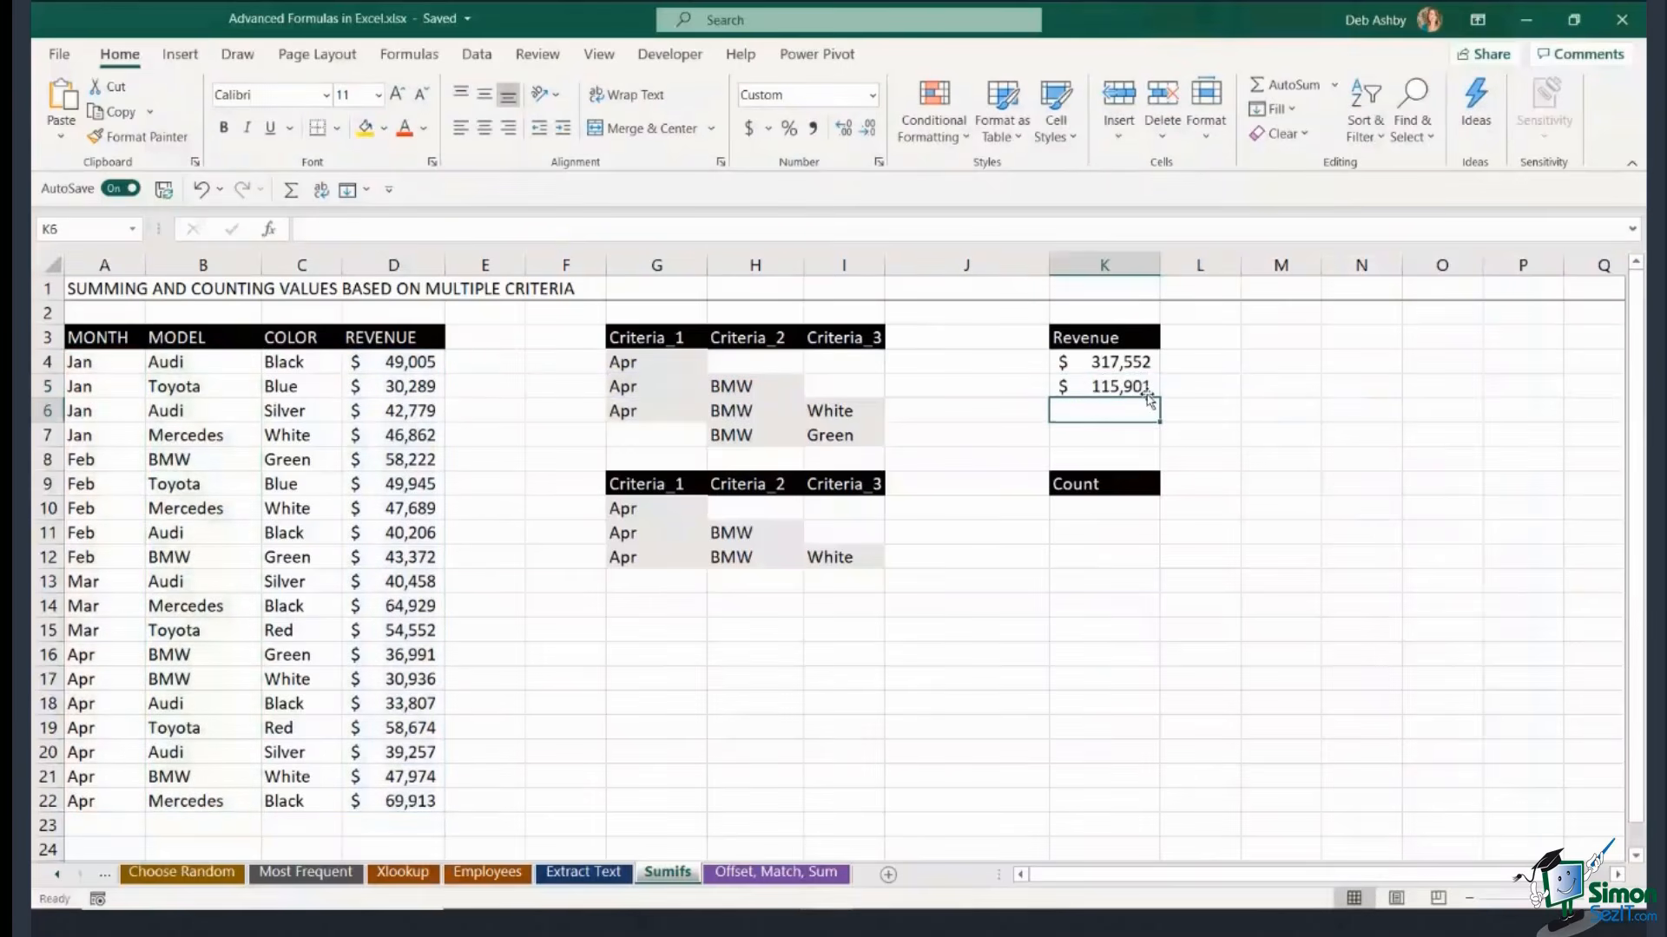
pyautogui.press('Up')
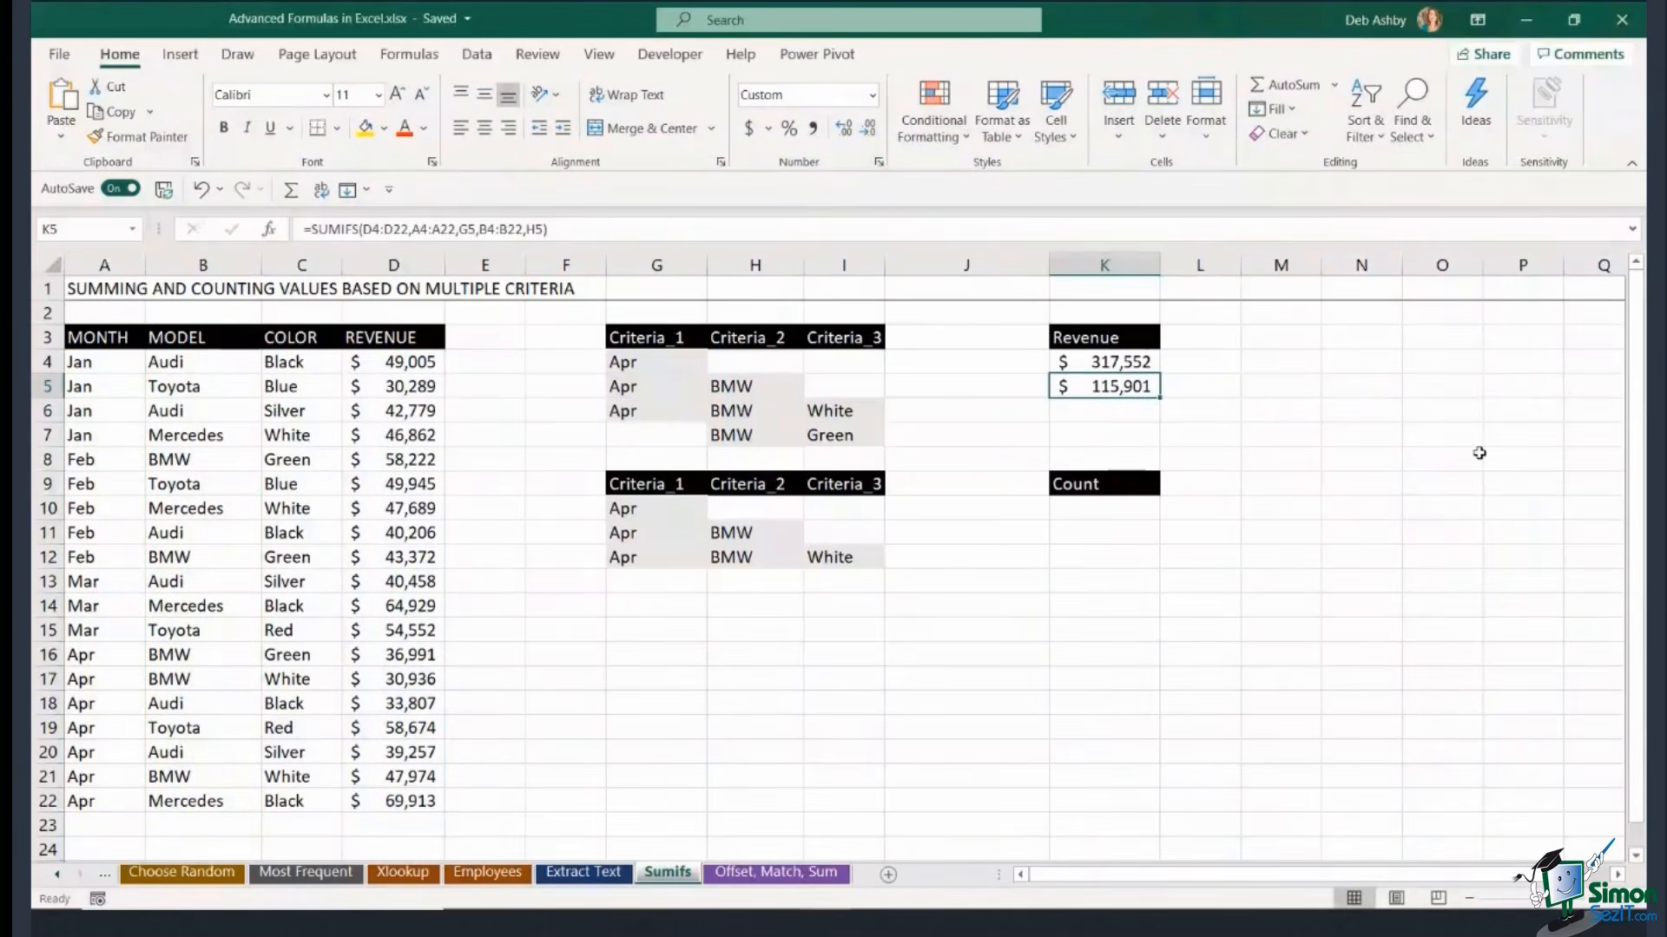
# Begin a SUMIFS formula in K6 with sum range D4:D22 and the month criterion G6 matched against A4:A22.
pyautogui.press('Down')
pyautogui.write('=')
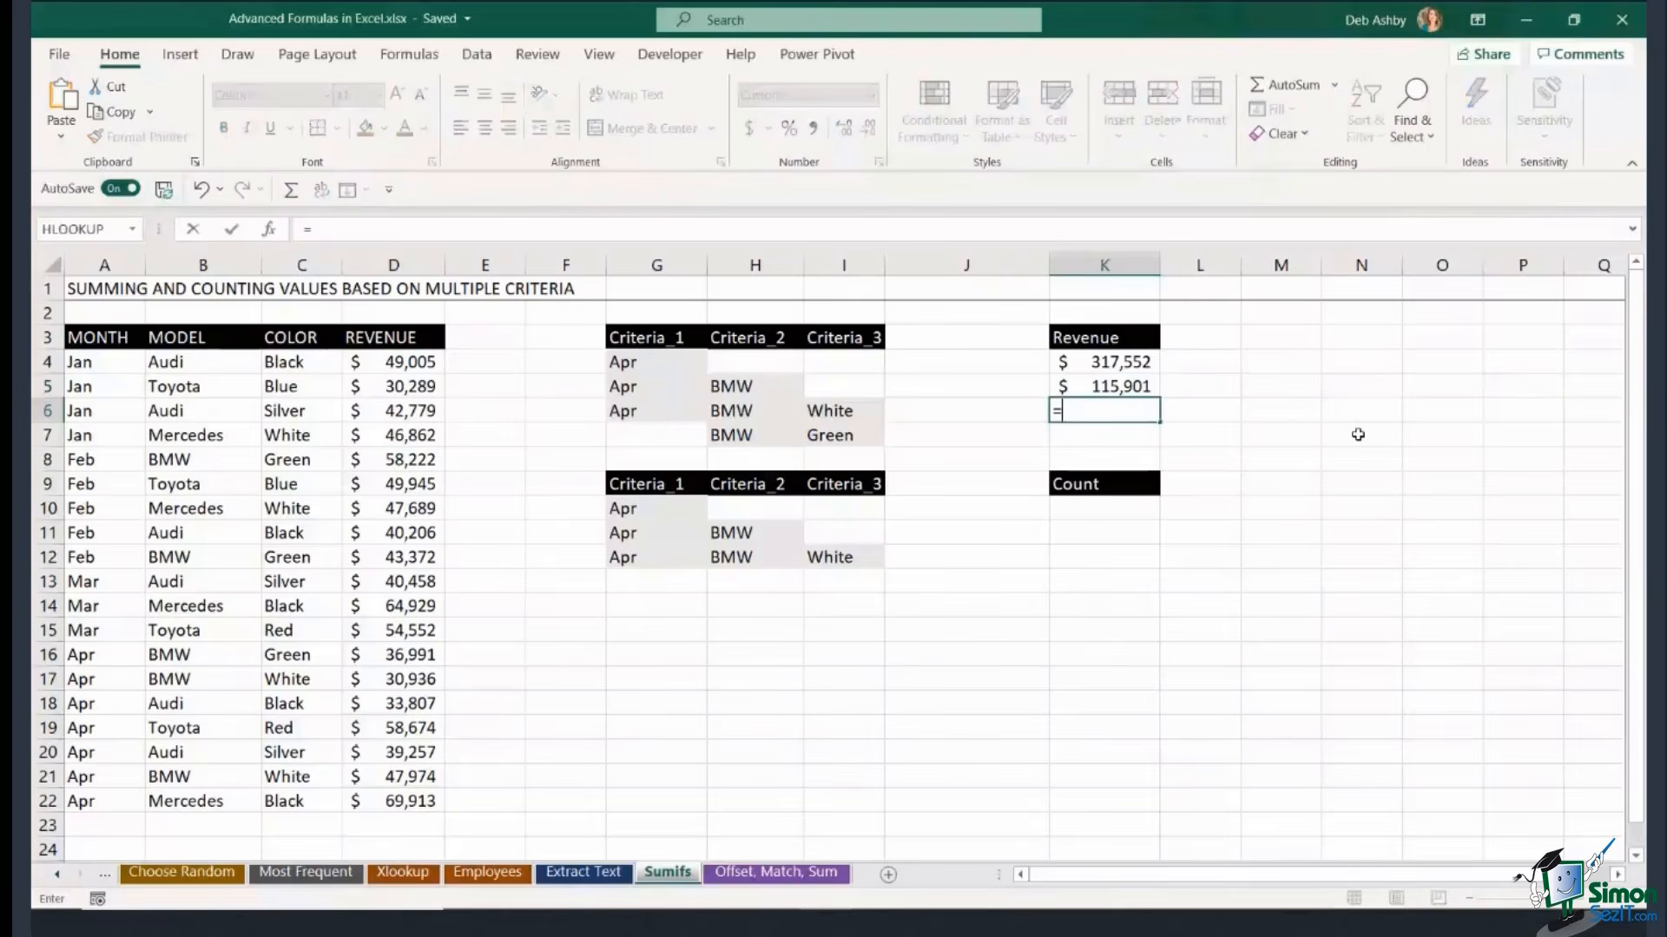
pyautogui.write('SUMIFS(')
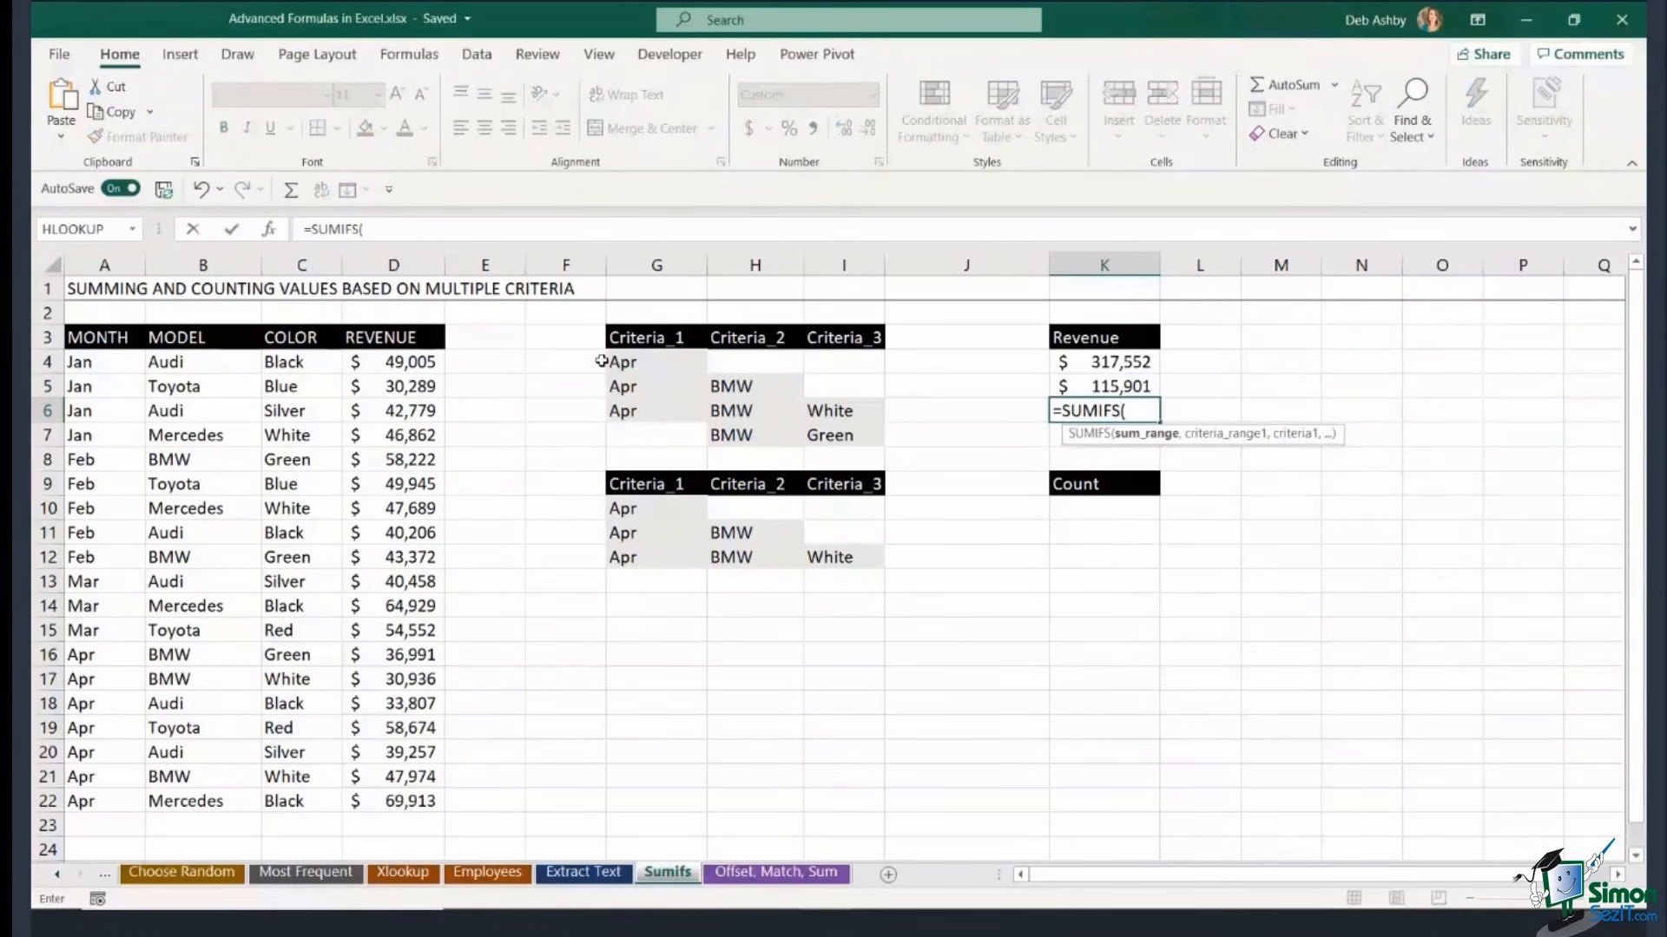
pyautogui.moveTo(398, 362); pyautogui.dragTo(408, 801)
pyautogui.write(',')
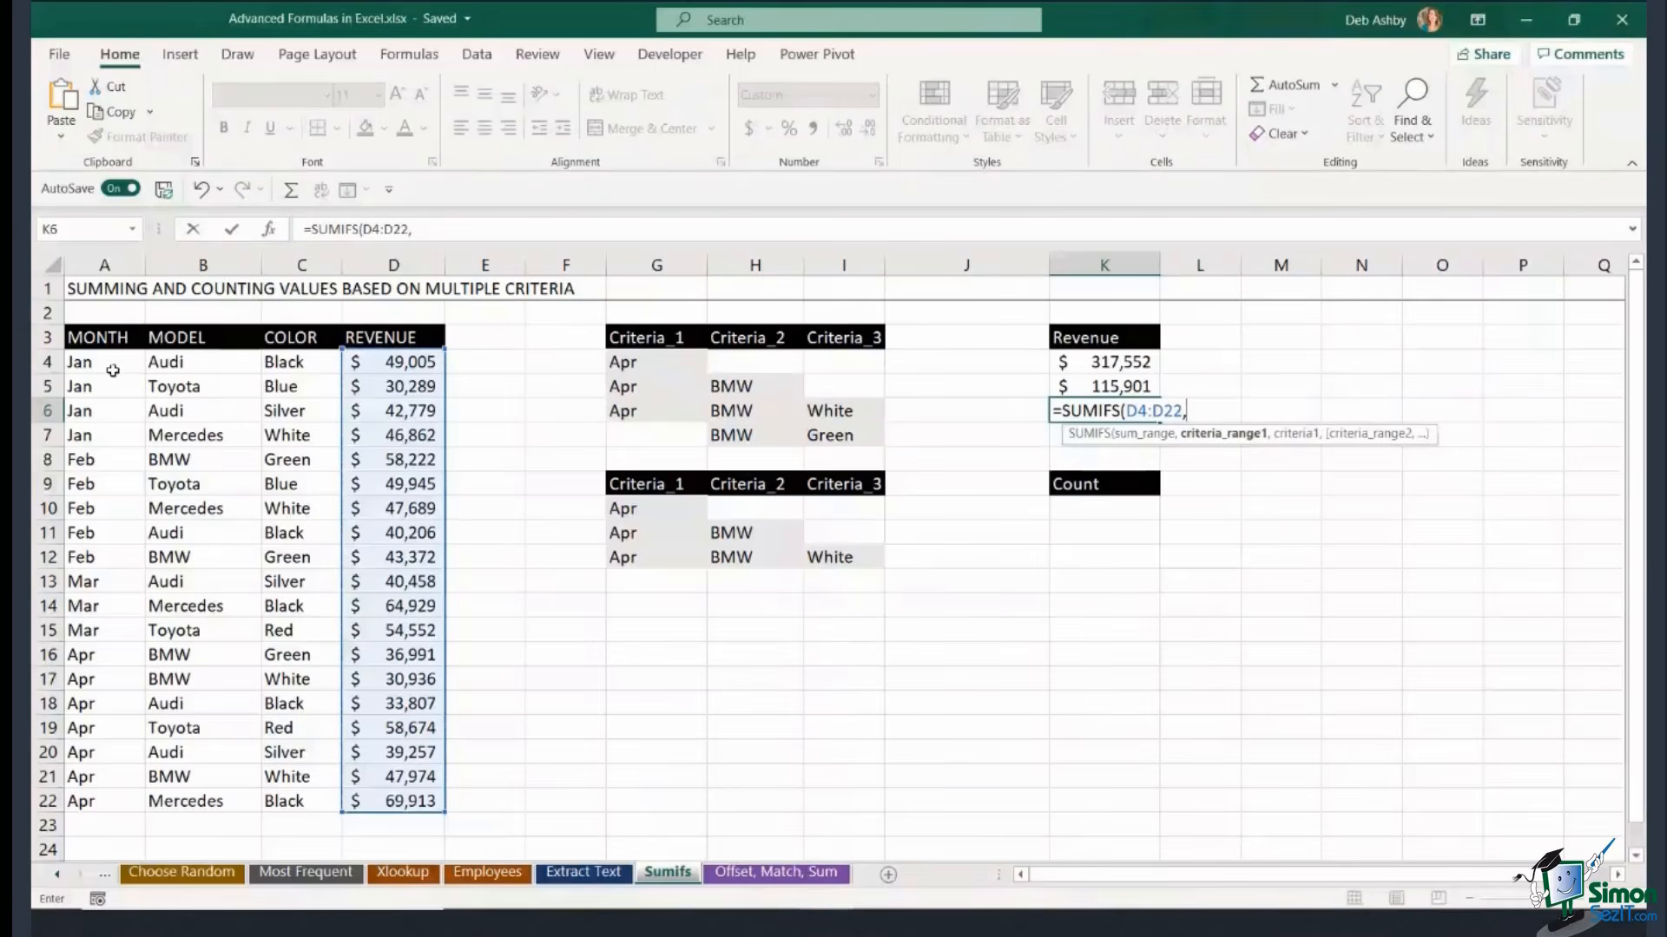
pyautogui.moveTo(113, 371); pyautogui.dragTo(82, 801)
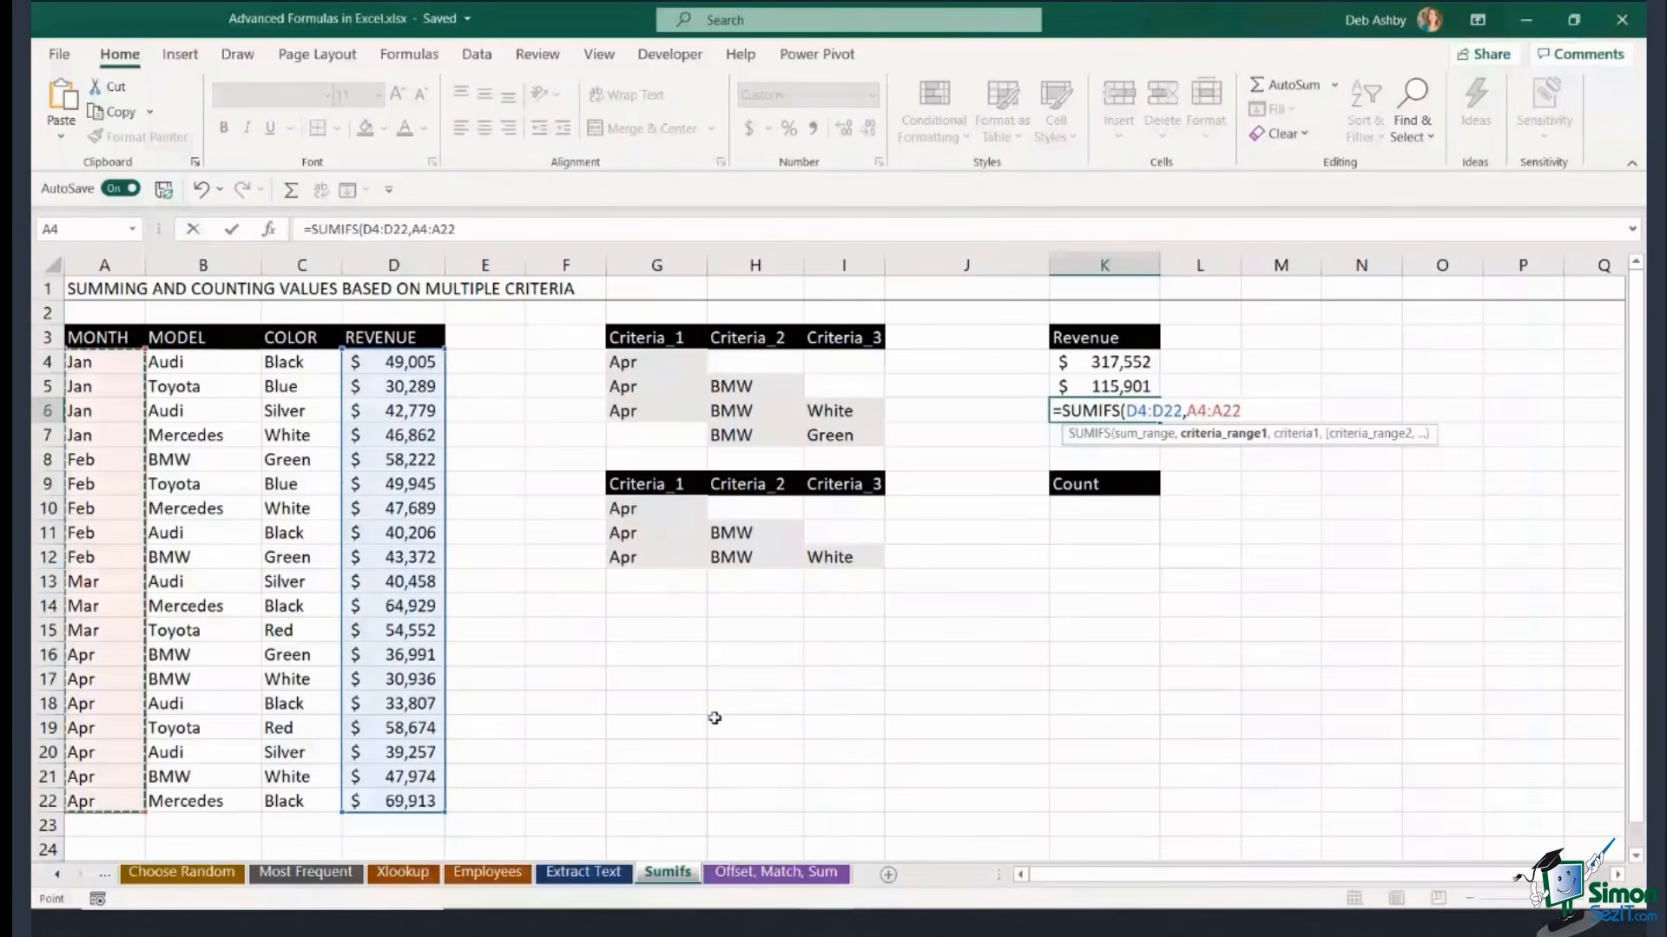
pyautogui.write(',')
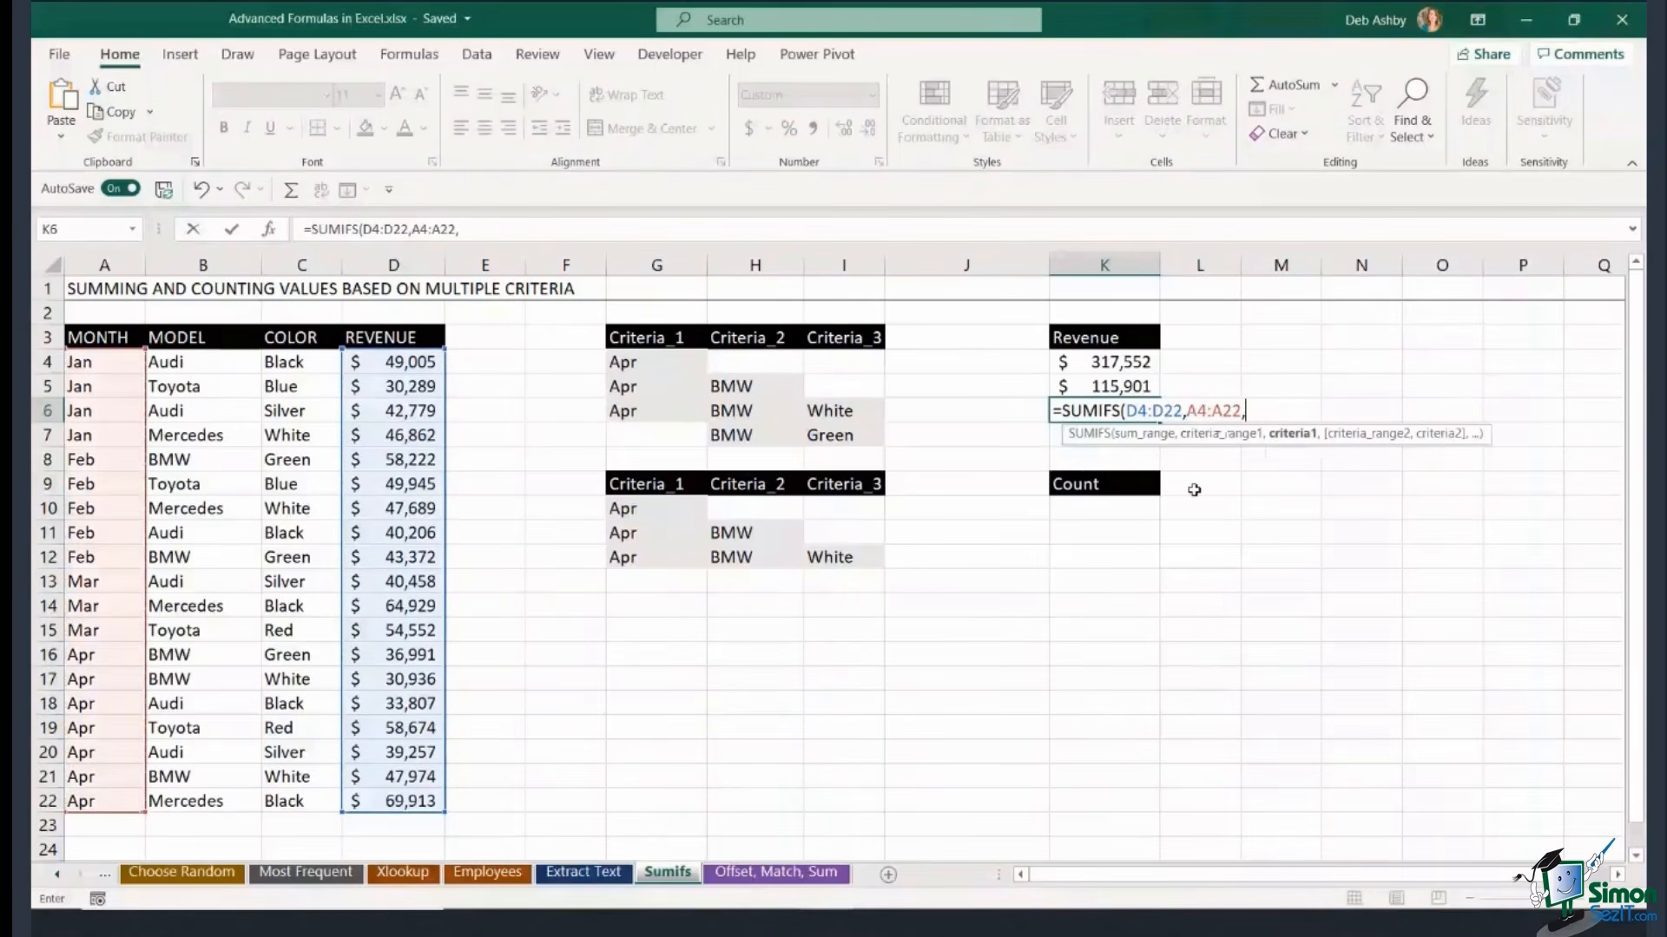
pyautogui.click(642, 413)
pyautogui.write(',')
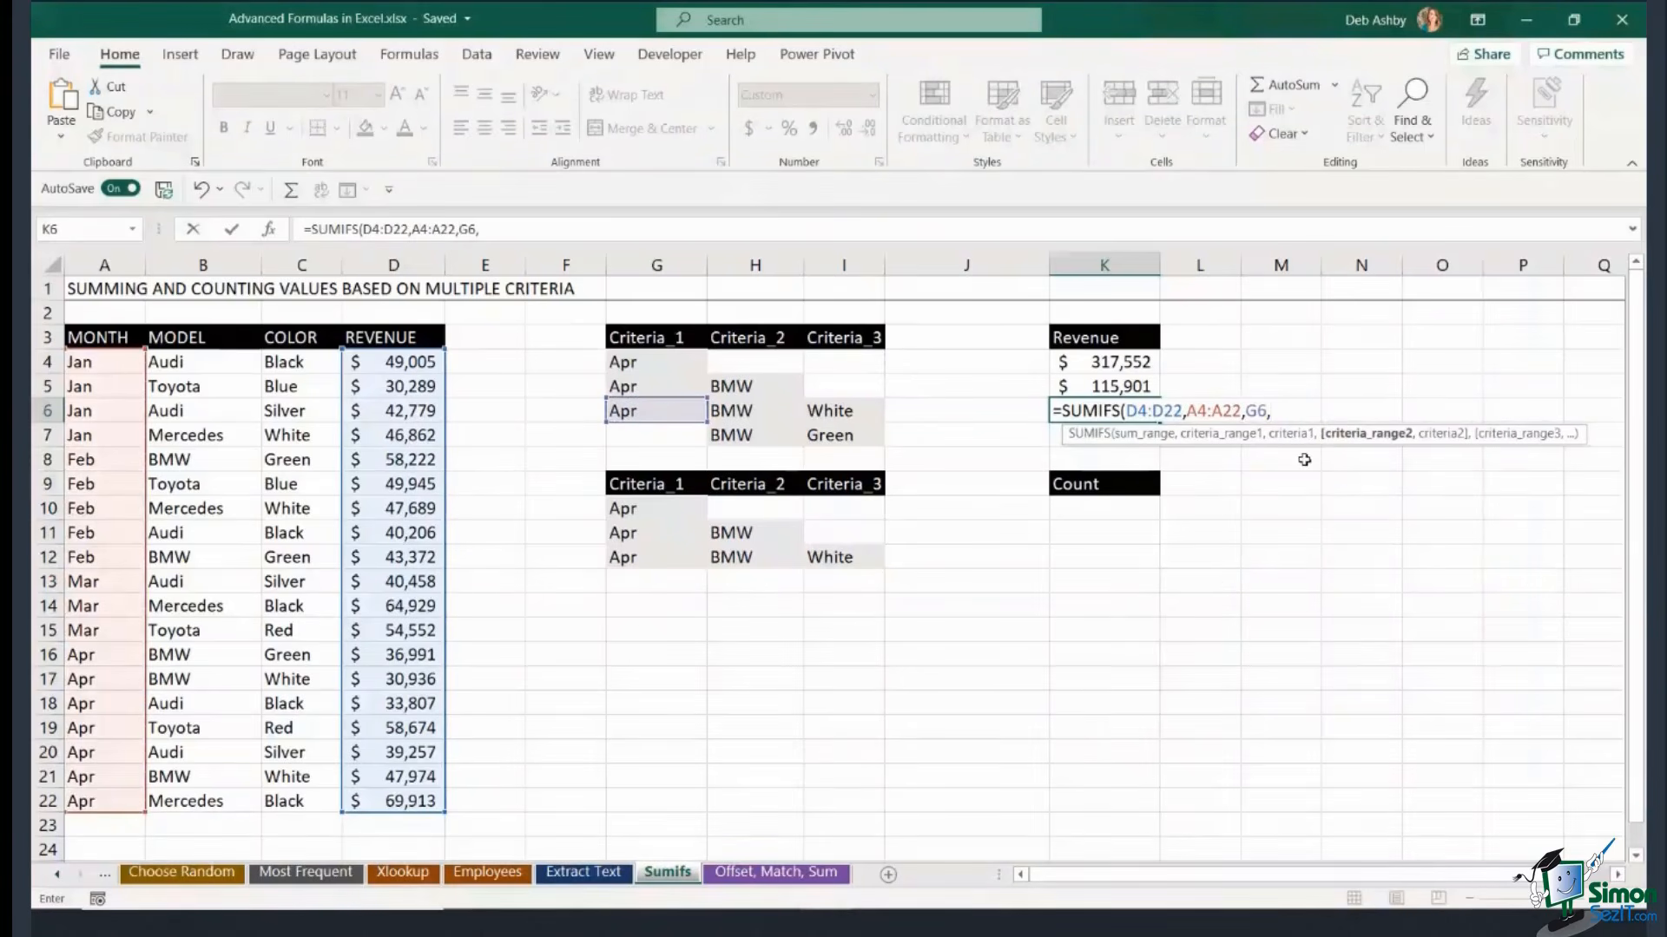
# Complete the K6 SUMIFS formula with model criterion H6 matched against B4:B22 and color criterion I6 against C4:C22.
pyautogui.moveTo(219, 372); pyautogui.dragTo(191, 792)
pyautogui.write(',')
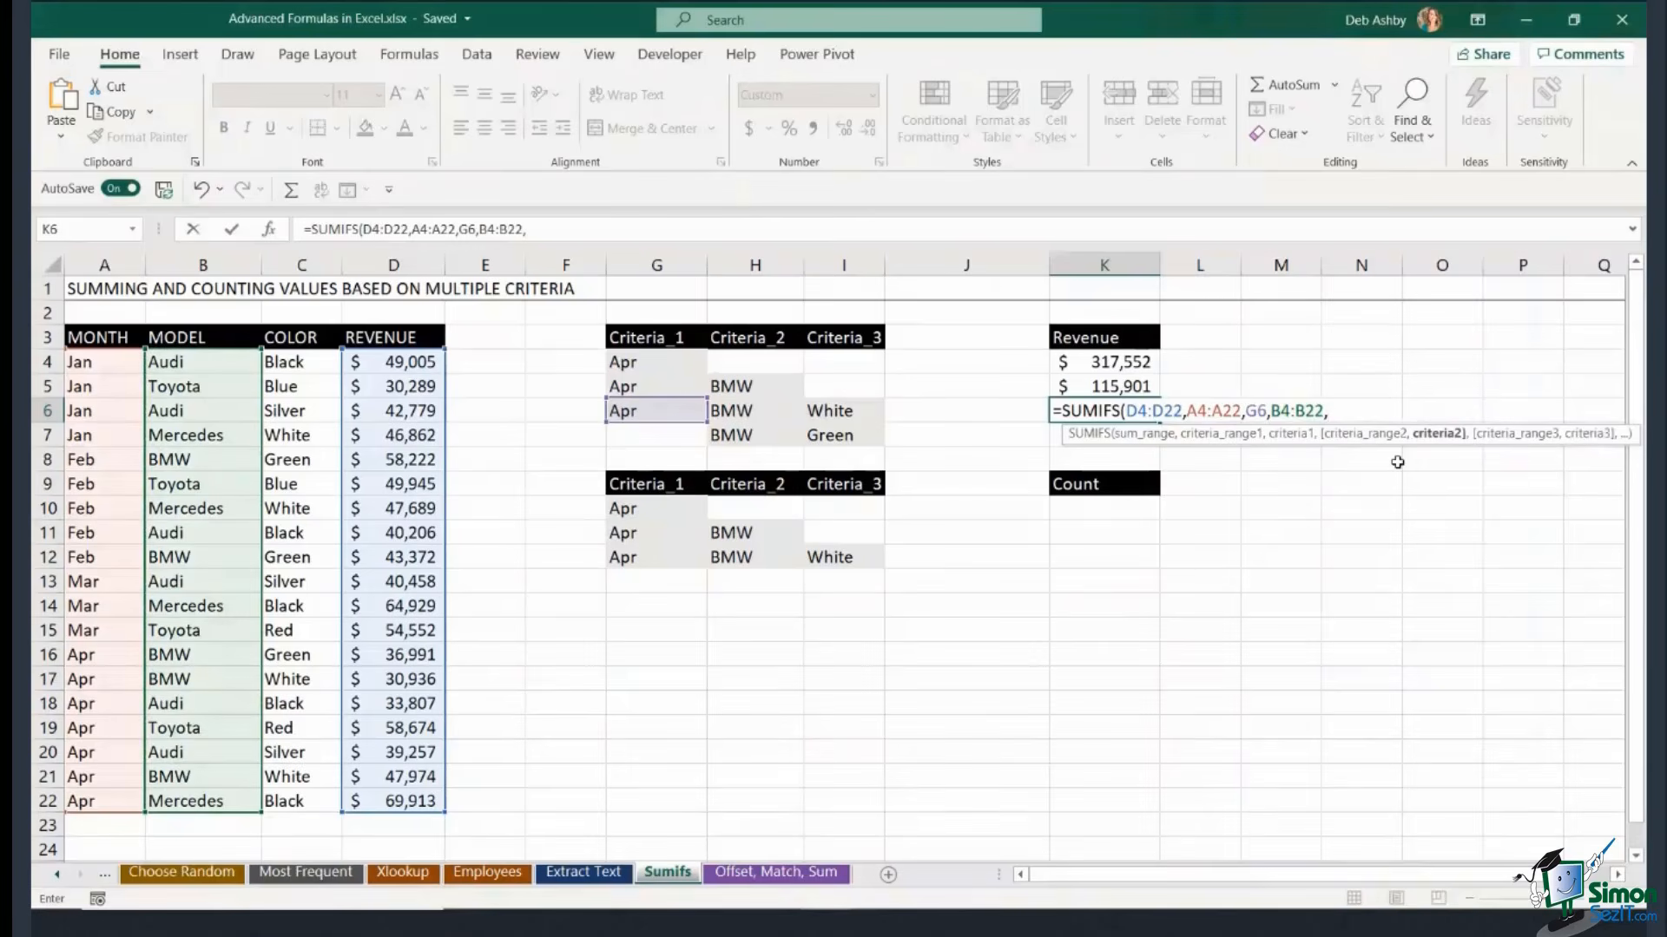
pyautogui.click(737, 412)
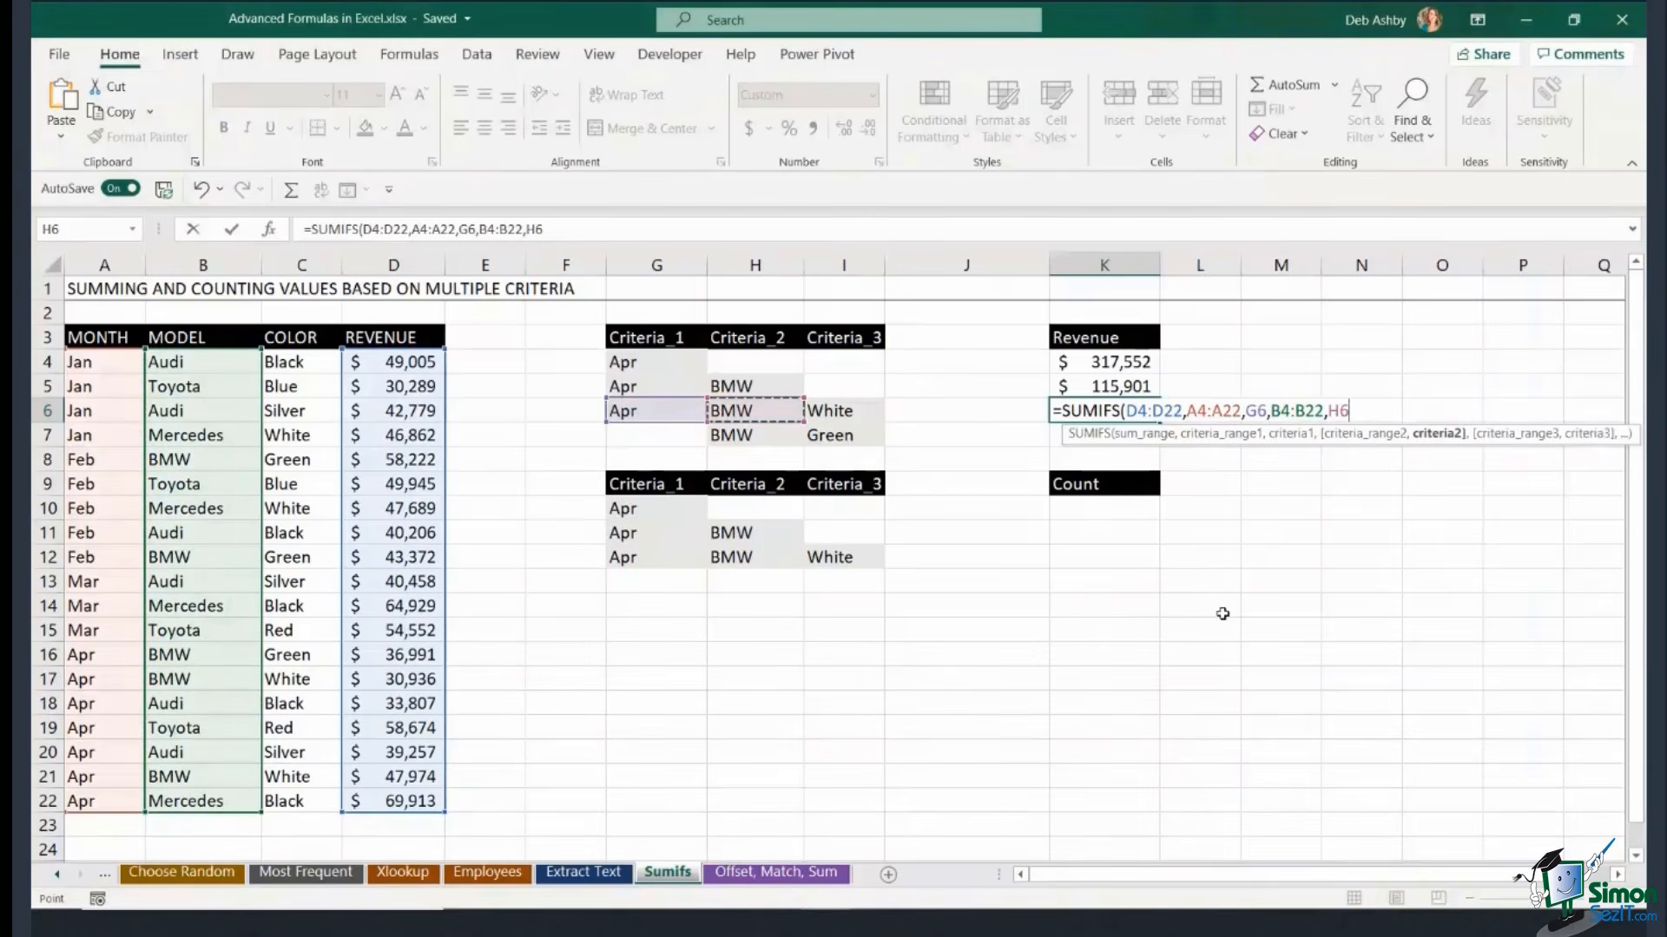
pyautogui.write(',')
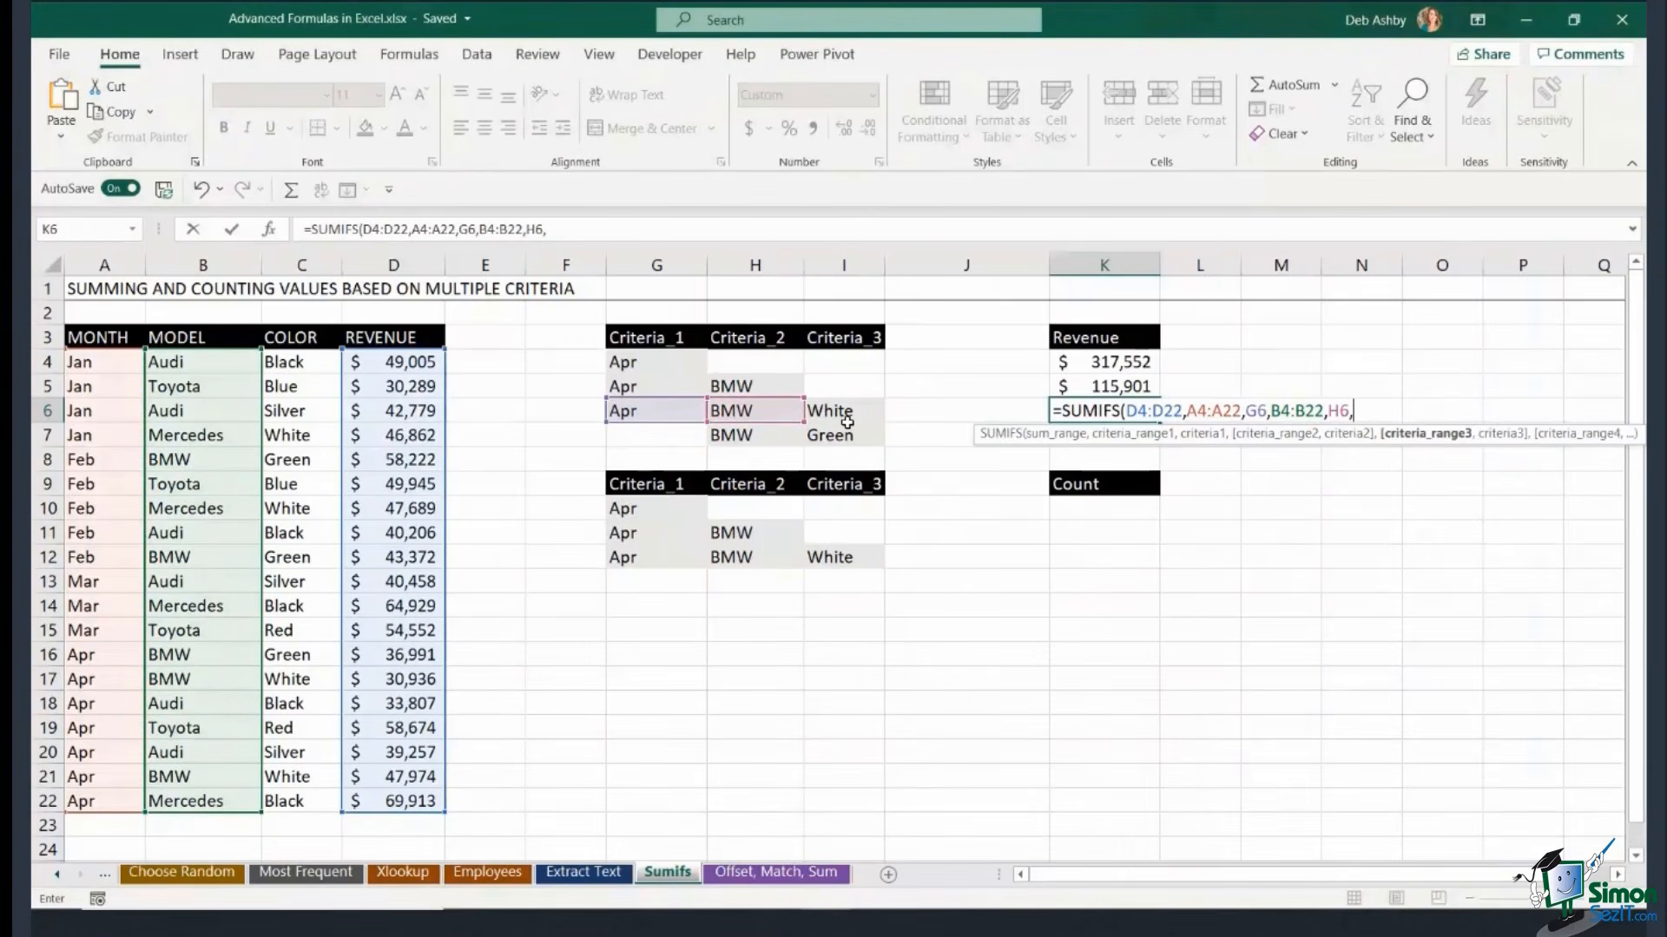
pyautogui.moveTo(295, 363); pyautogui.dragTo(299, 803)
pyautogui.write(',')
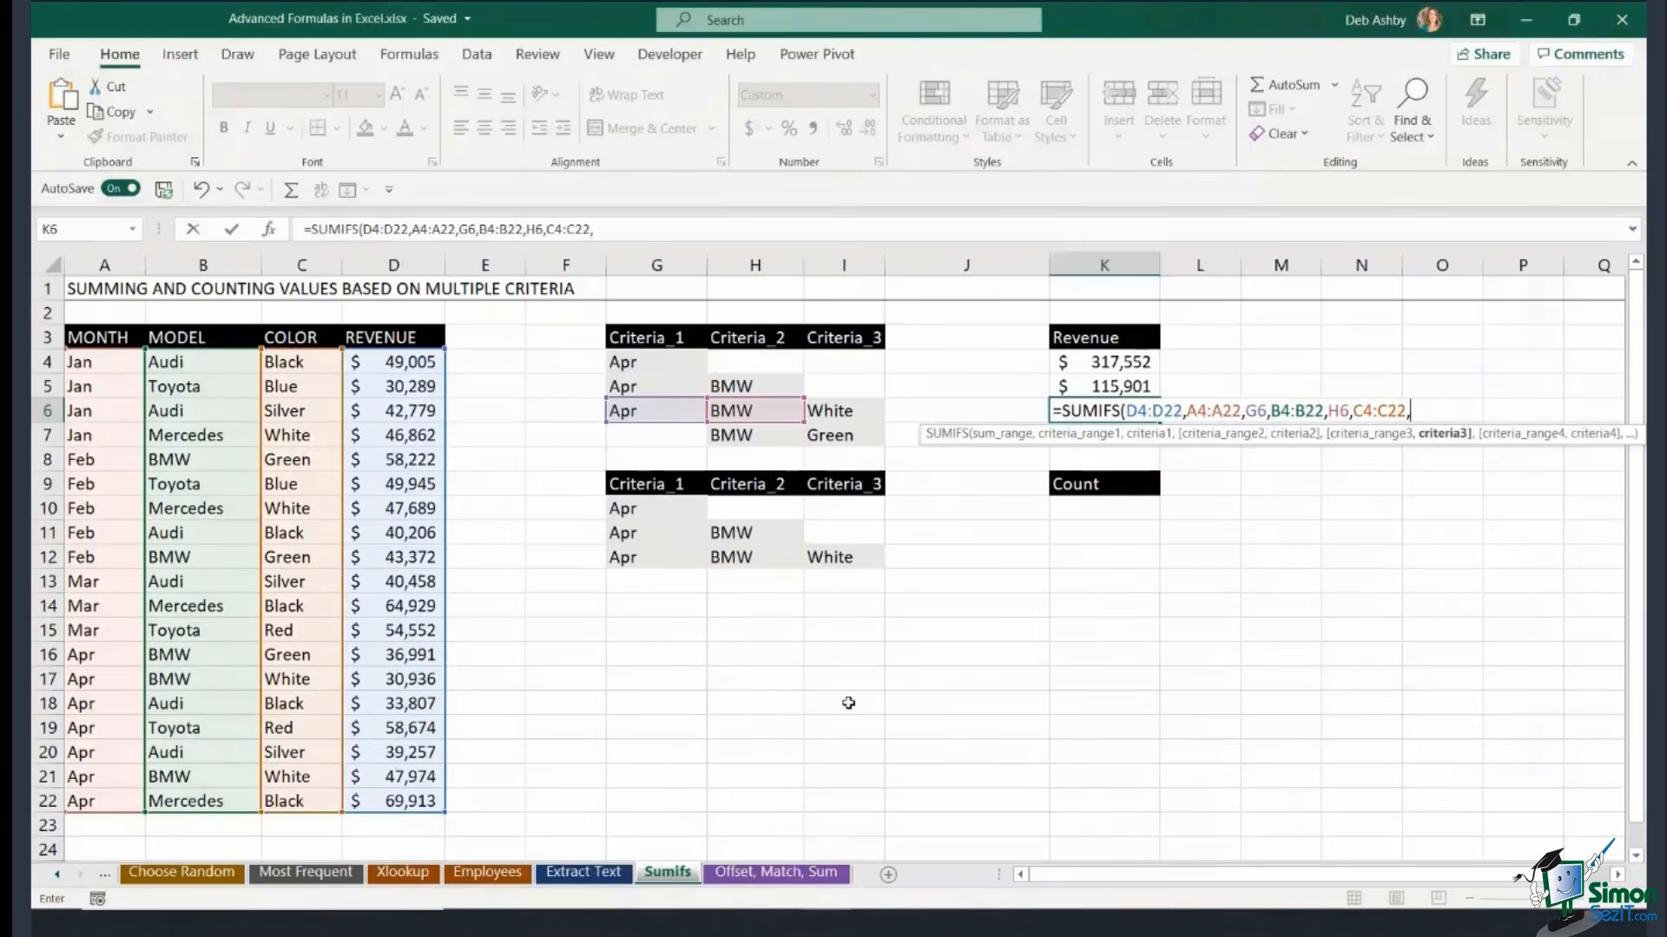
pyautogui.click(842, 413)
pyautogui.write(')')
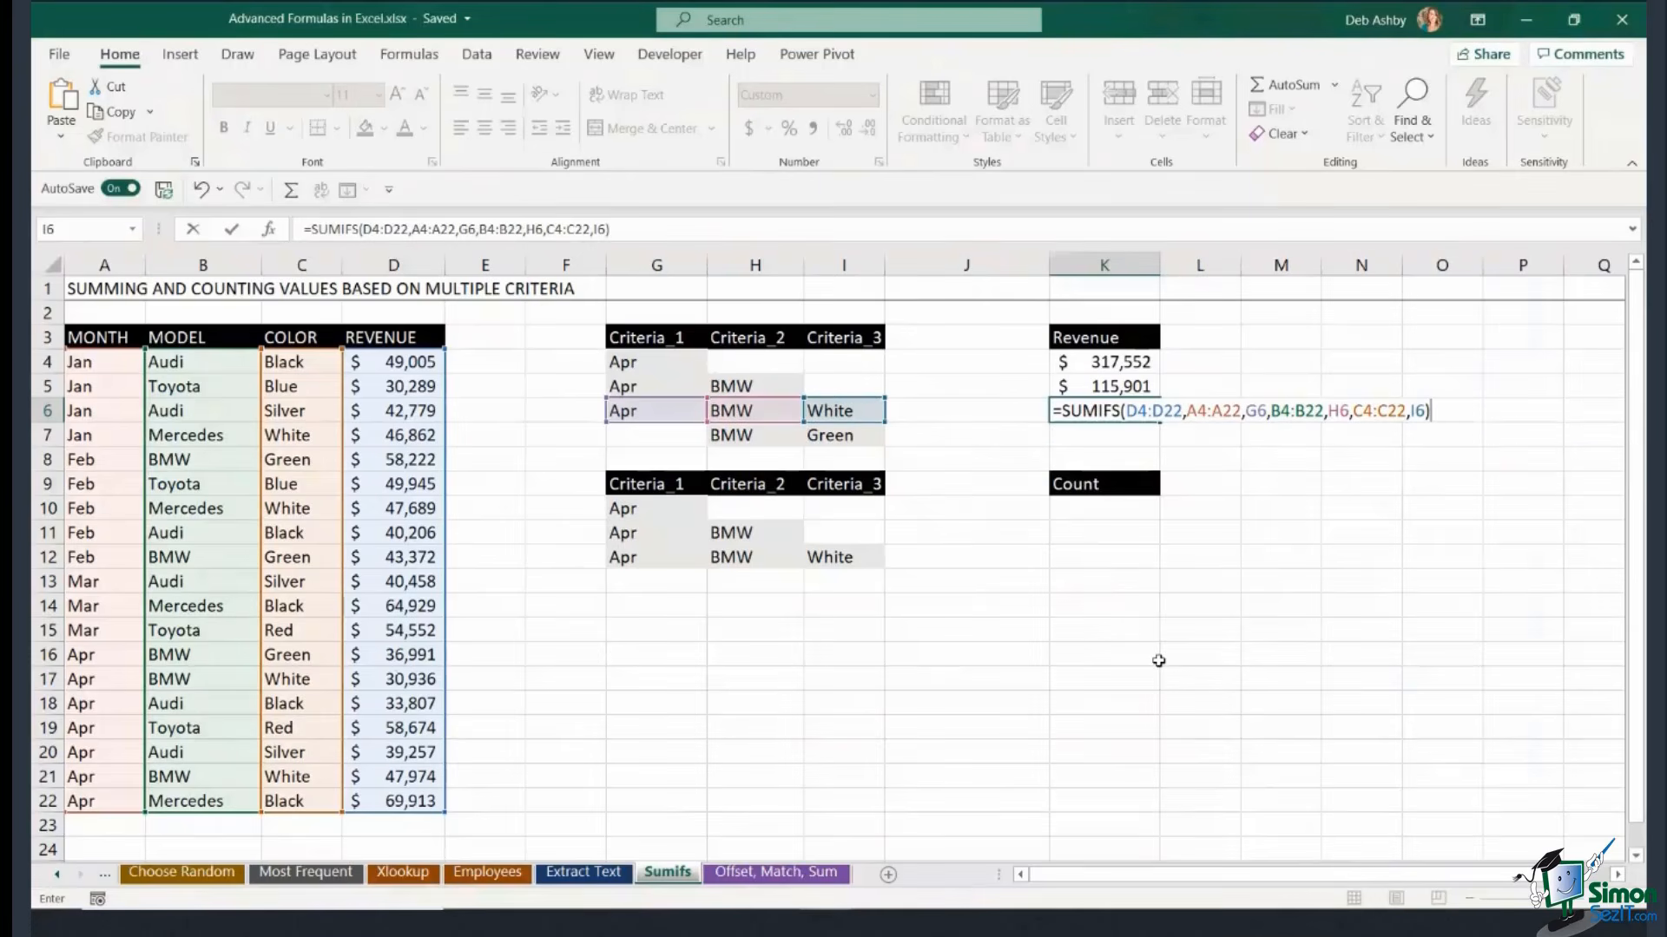
pyautogui.press('Return')
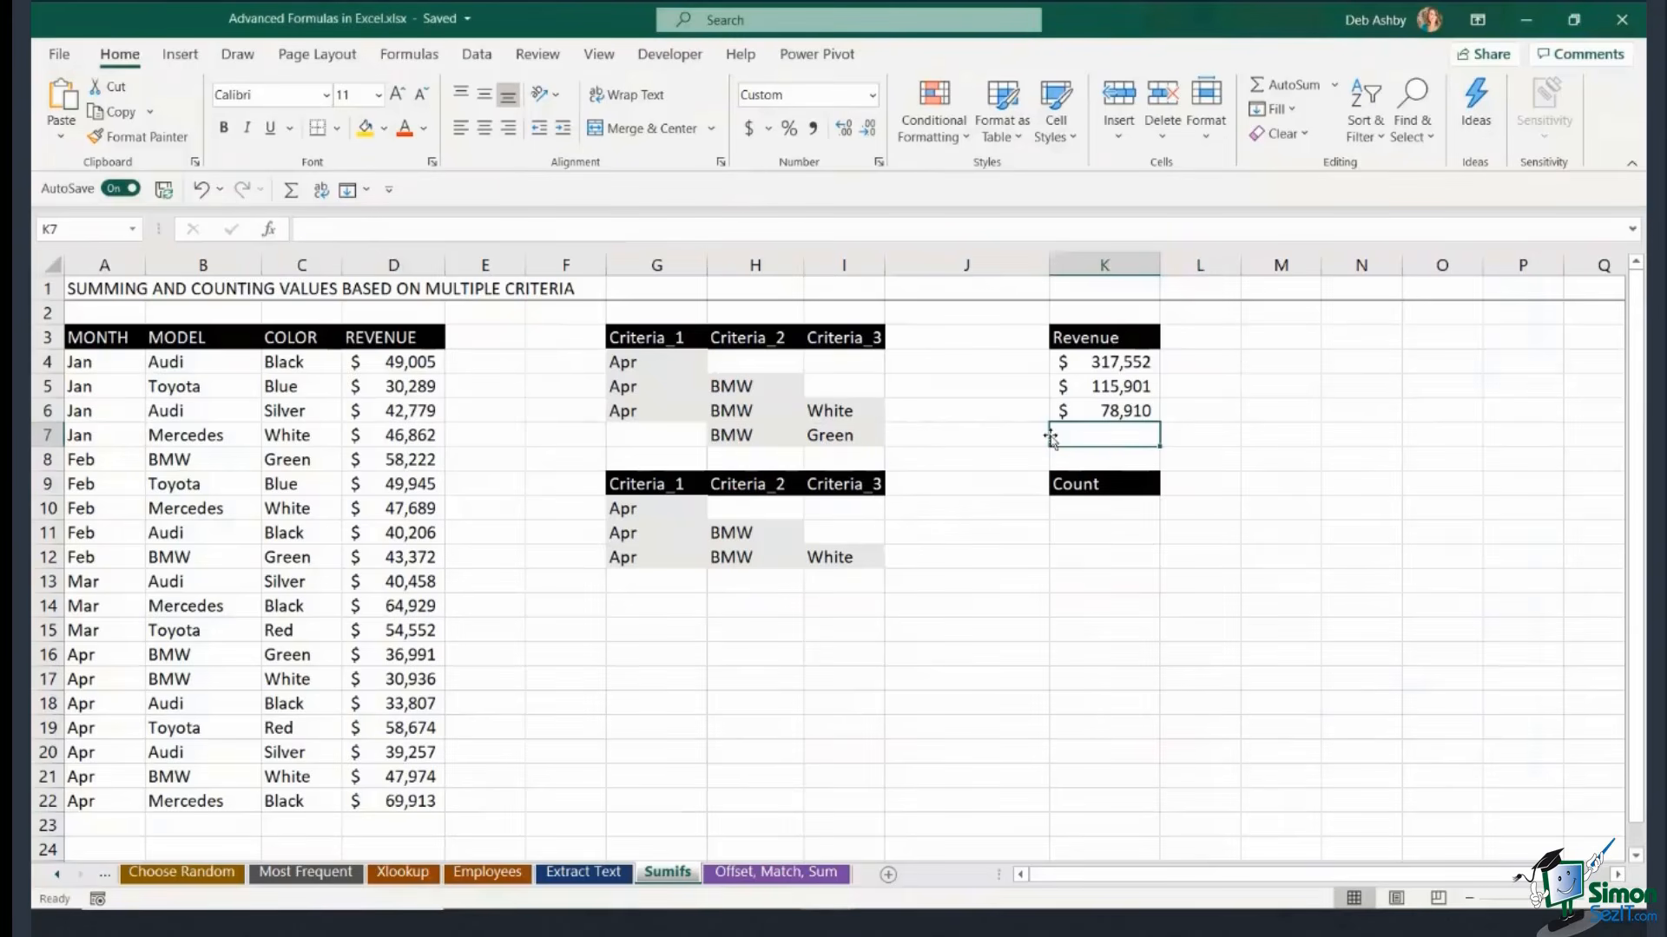
# Begin a SUMIFS formula in K7 with sum range D4:D22 and the model criterion H7 matched against B4:B22.
pyautogui.write('=S')
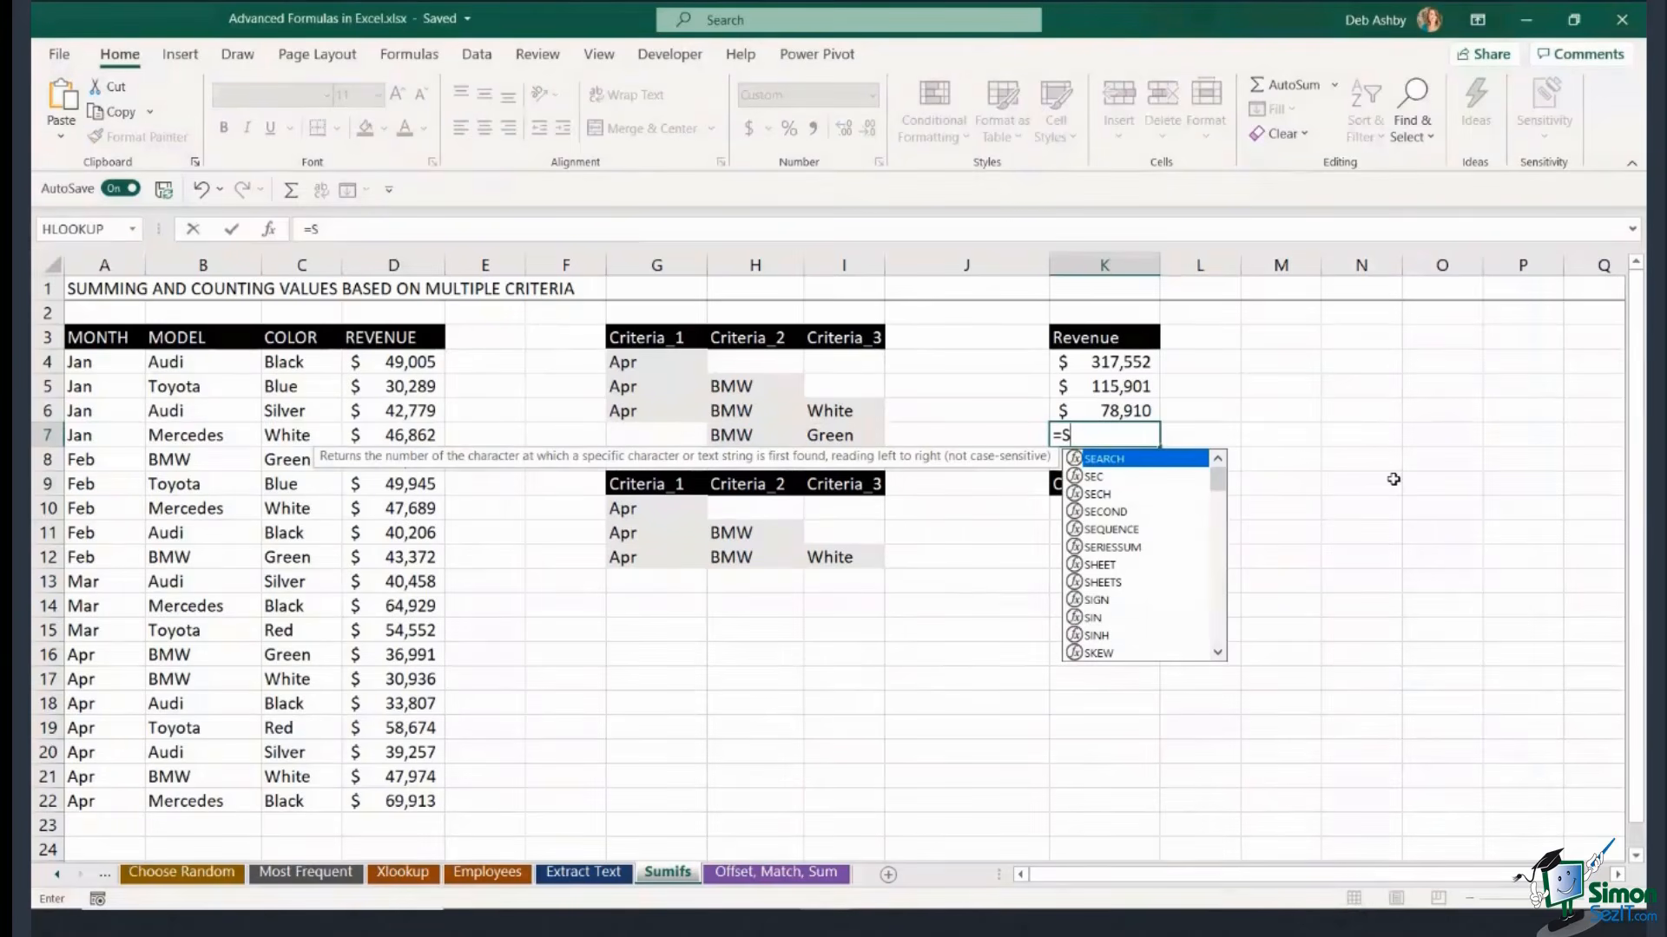
pyautogui.write('UMIFS(')
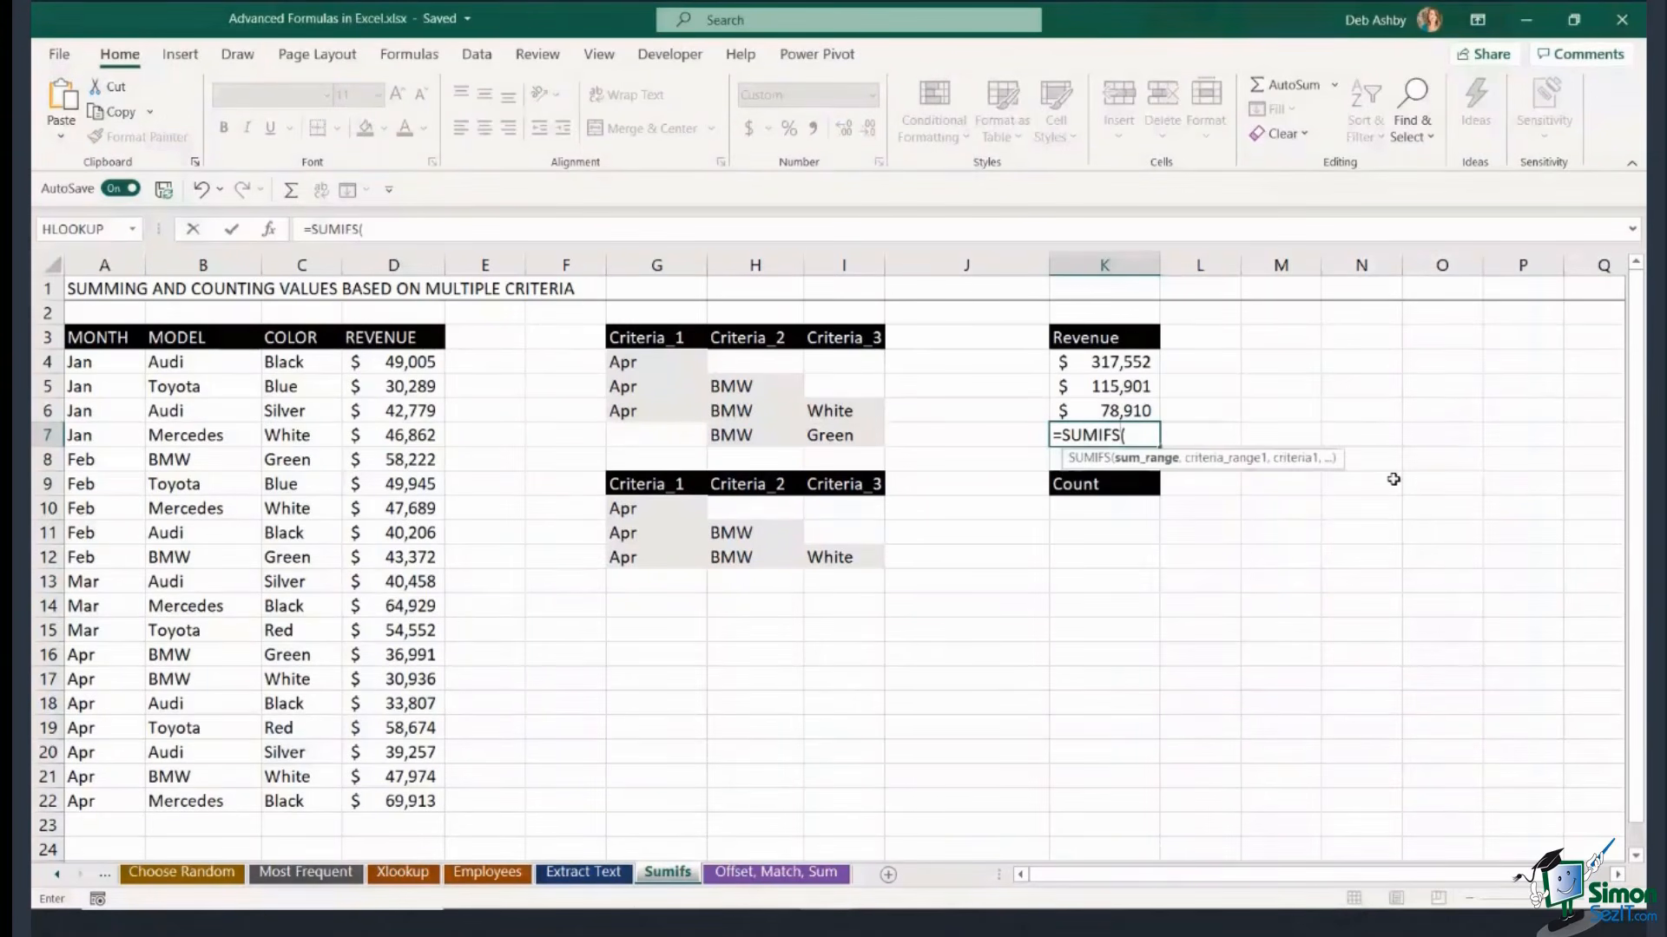
pyautogui.moveTo(404, 362); pyautogui.dragTo(410, 811)
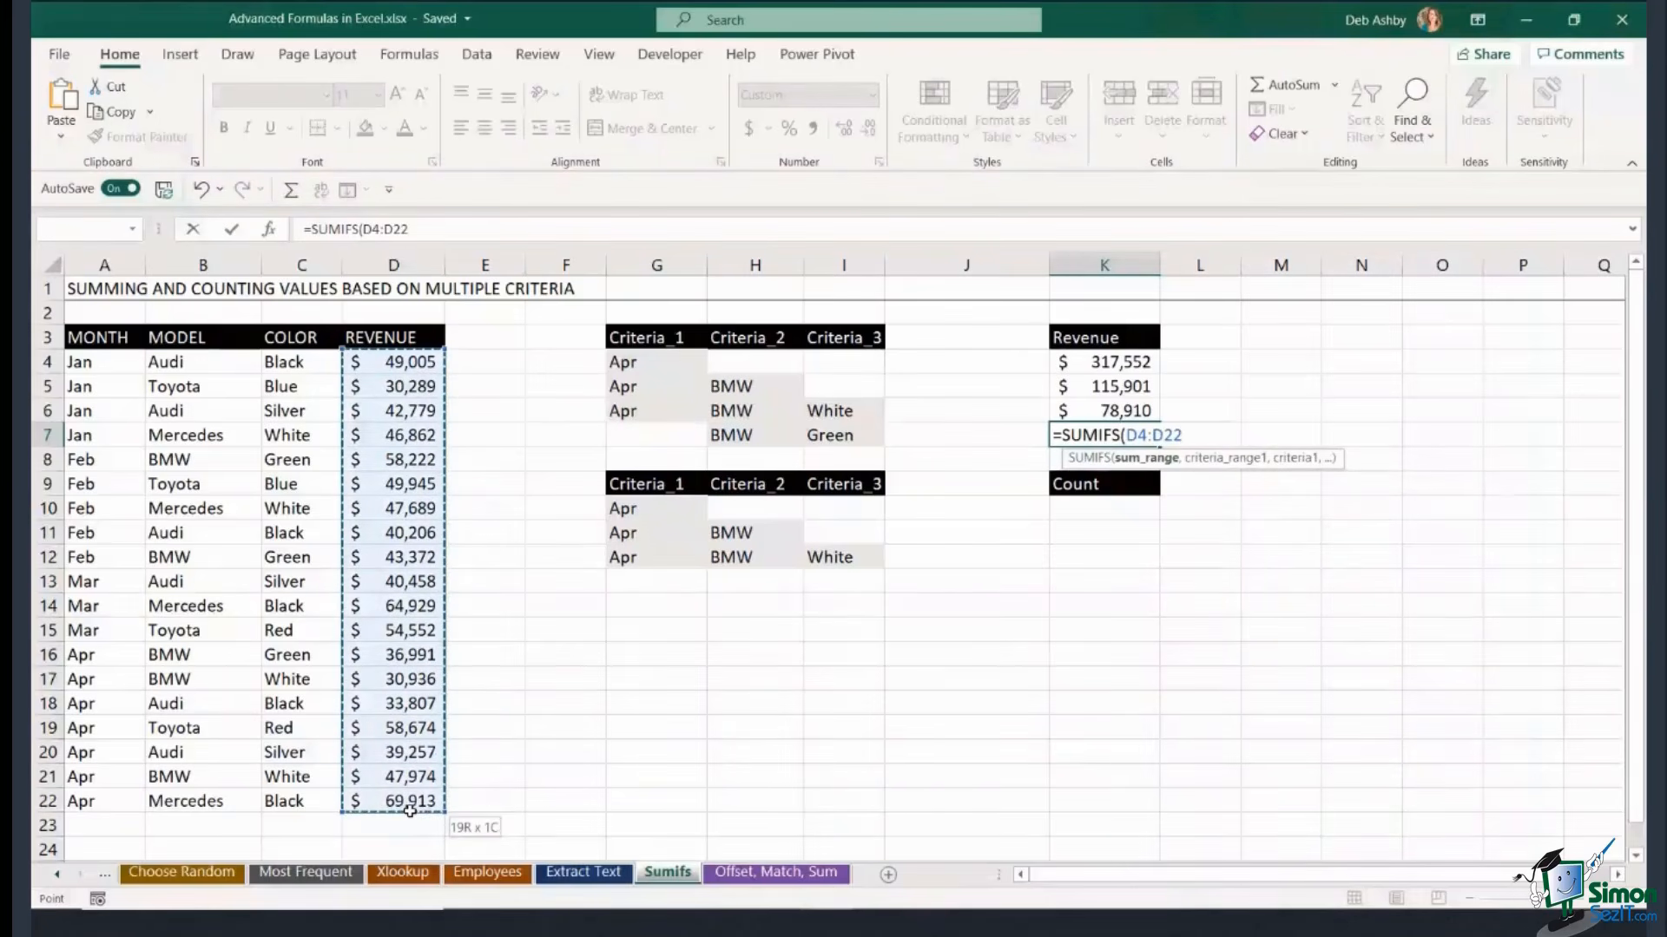
pyautogui.write(',')
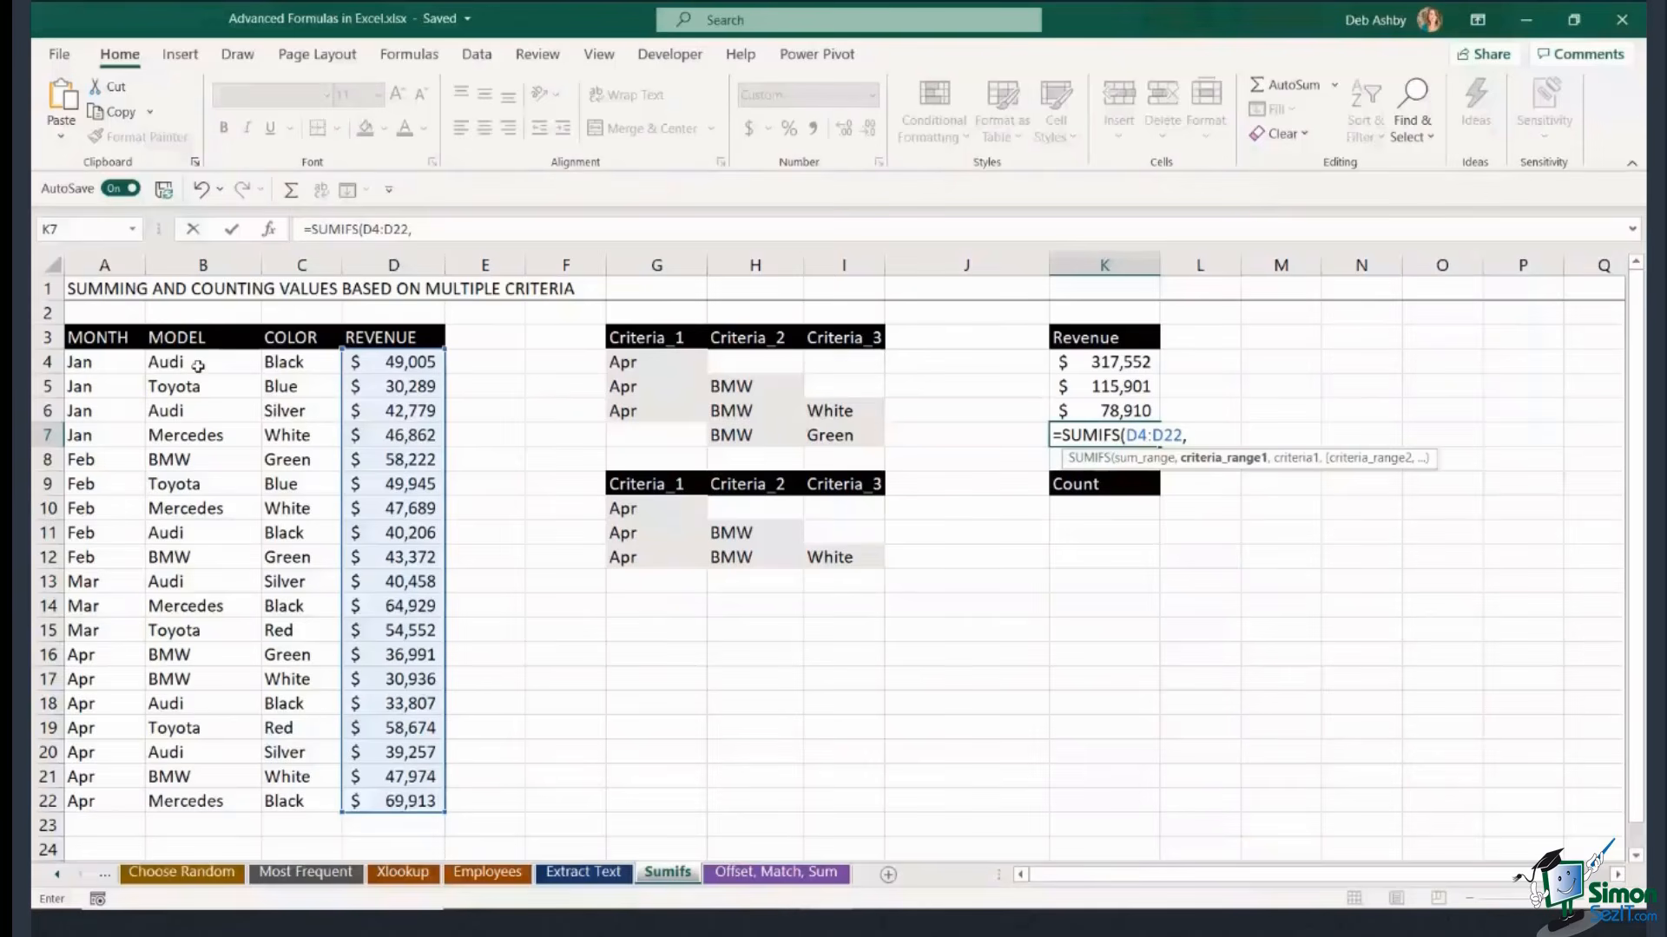
pyautogui.moveTo(198, 366); pyautogui.dragTo(197, 803)
pyautogui.write(',')
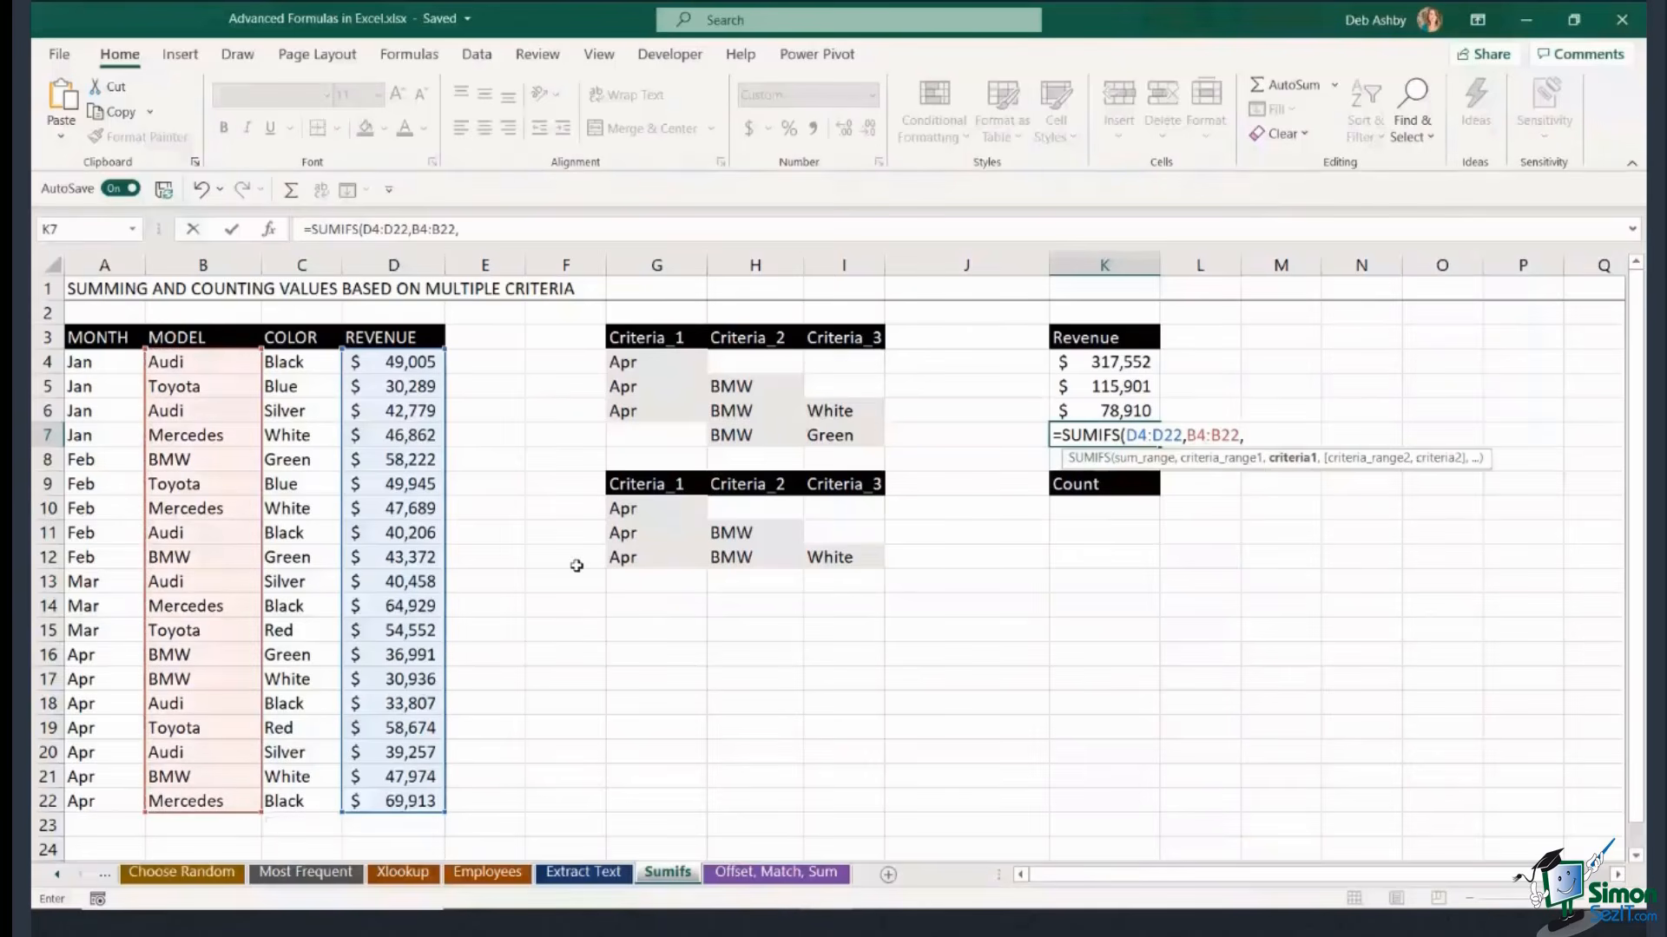
pyautogui.click(723, 444)
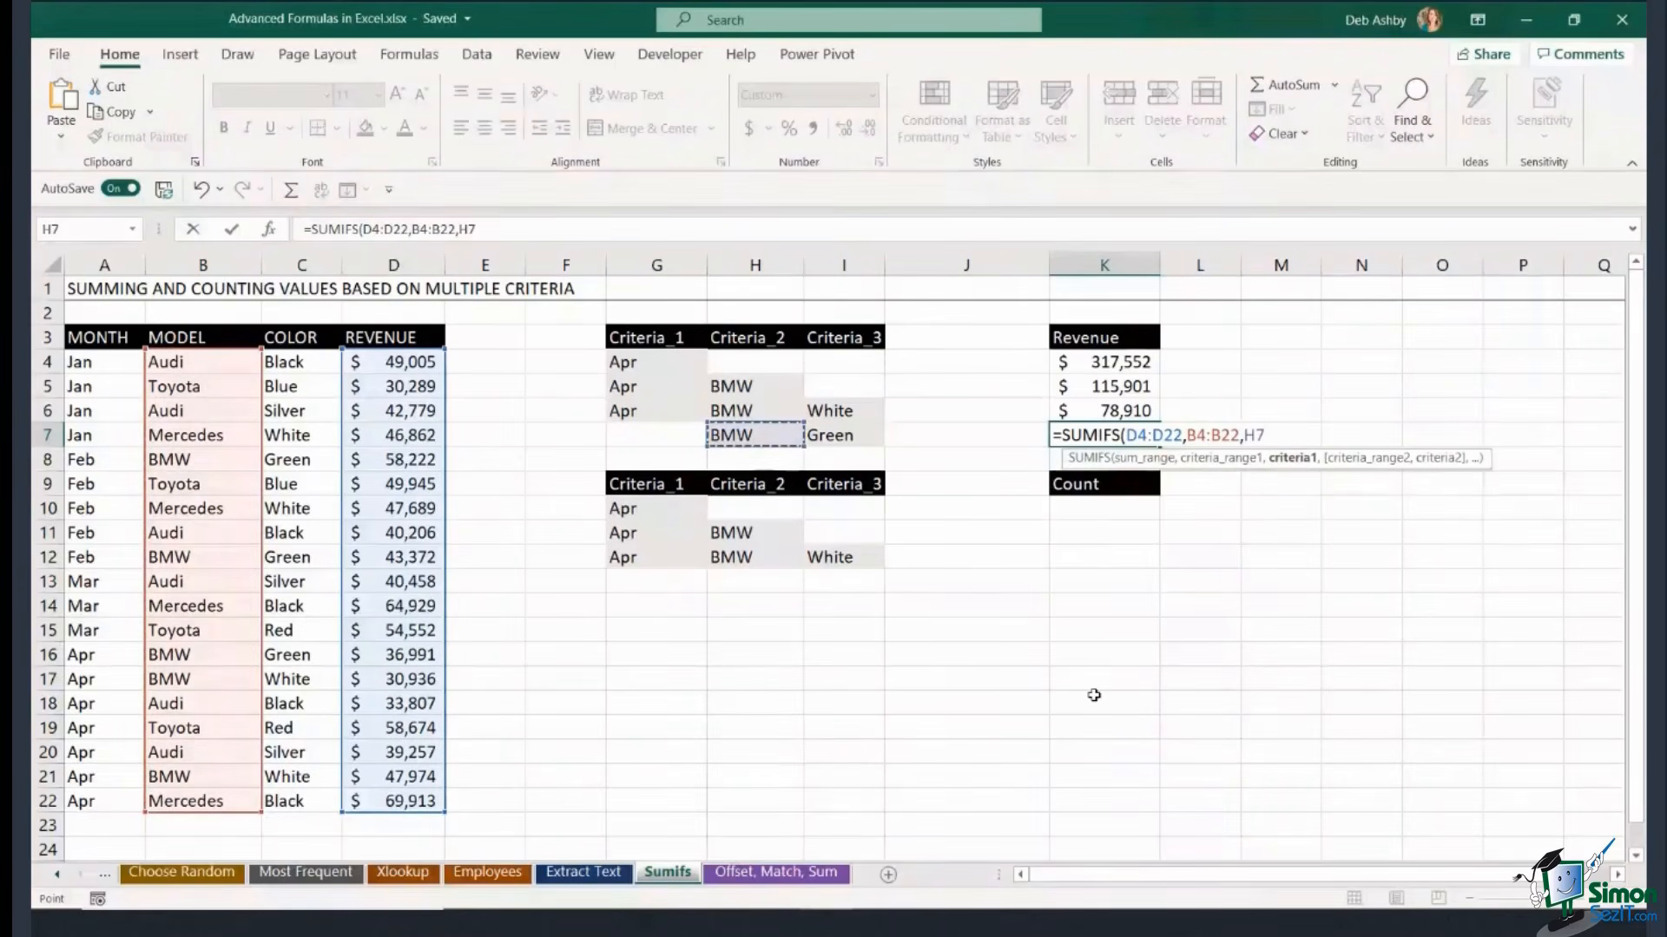
pyautogui.write(',')
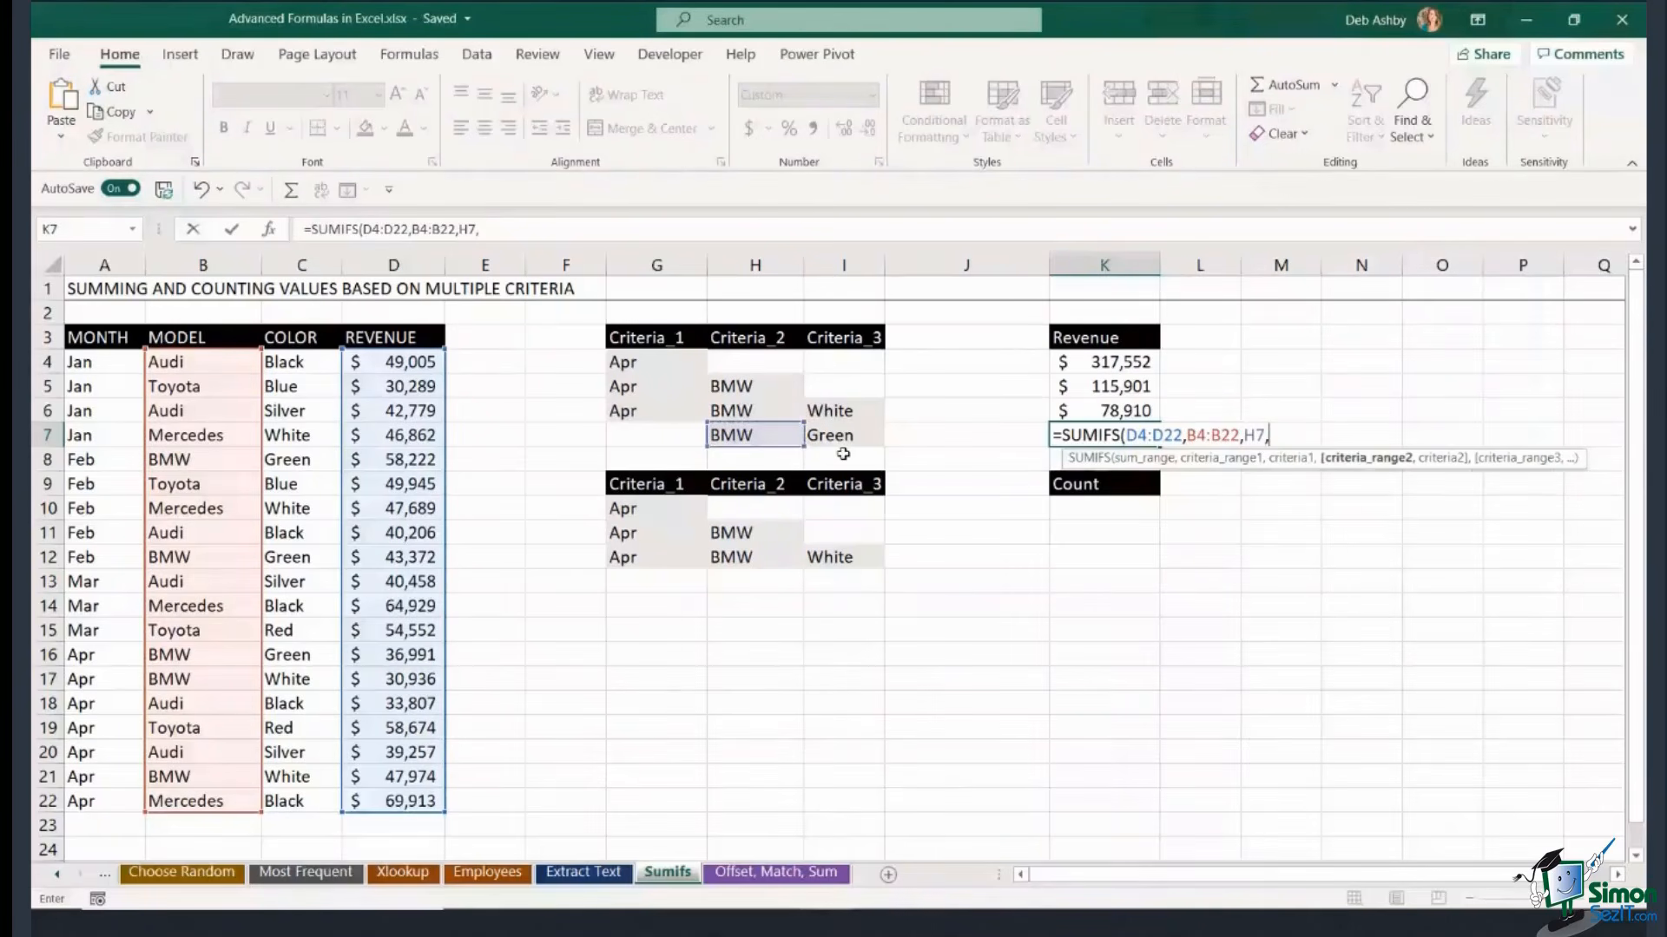
# Complete the K7 SUMIFS formula with color criterion I7 matched against C4:C22 and the criterion ">40000" against D4:D22.
pyautogui.moveTo(295, 361); pyautogui.dragTo(299, 802)
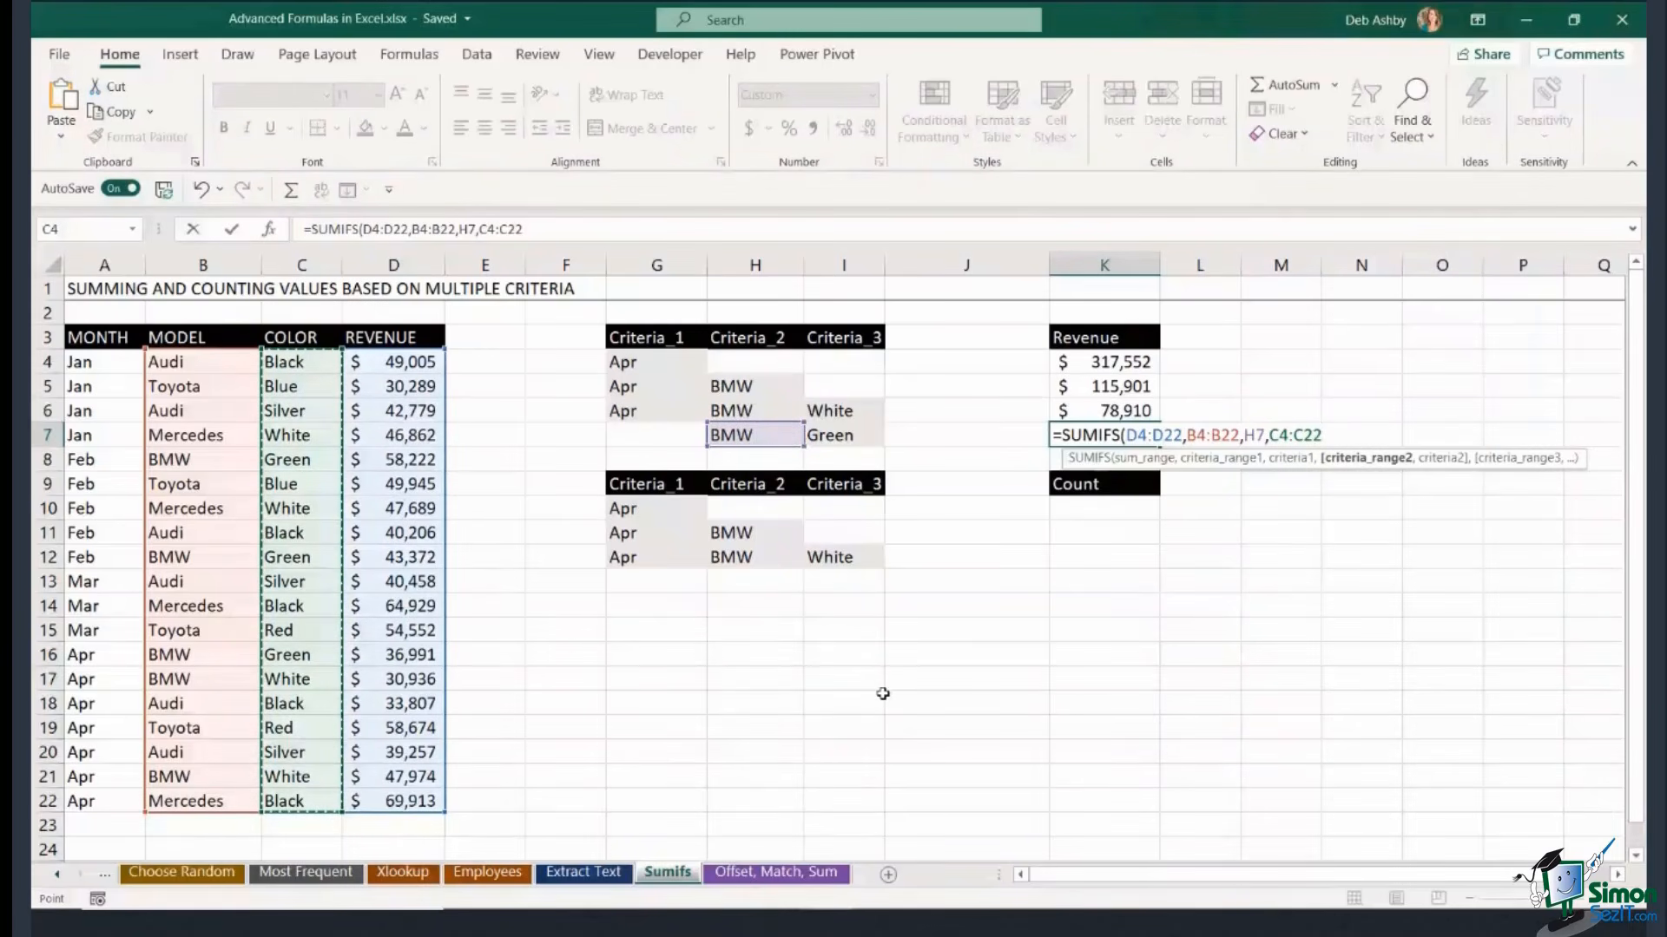
pyautogui.write(',I7,')
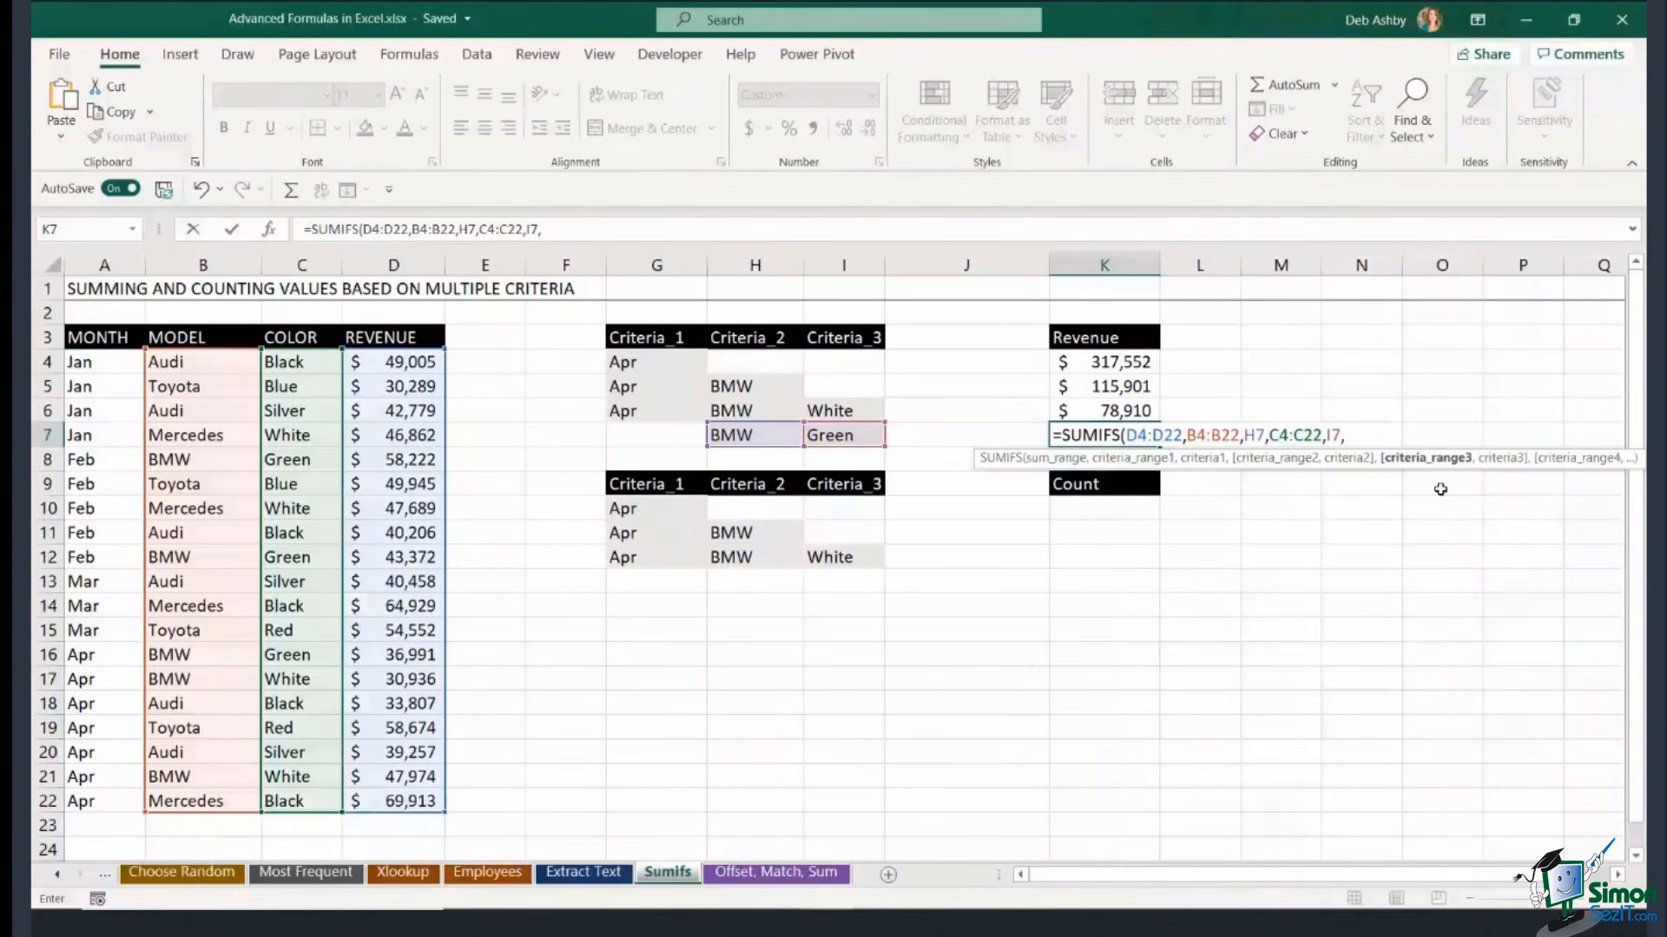
pyautogui.moveTo(393, 361); pyautogui.dragTo(393, 800)
pyautogui.write(',')
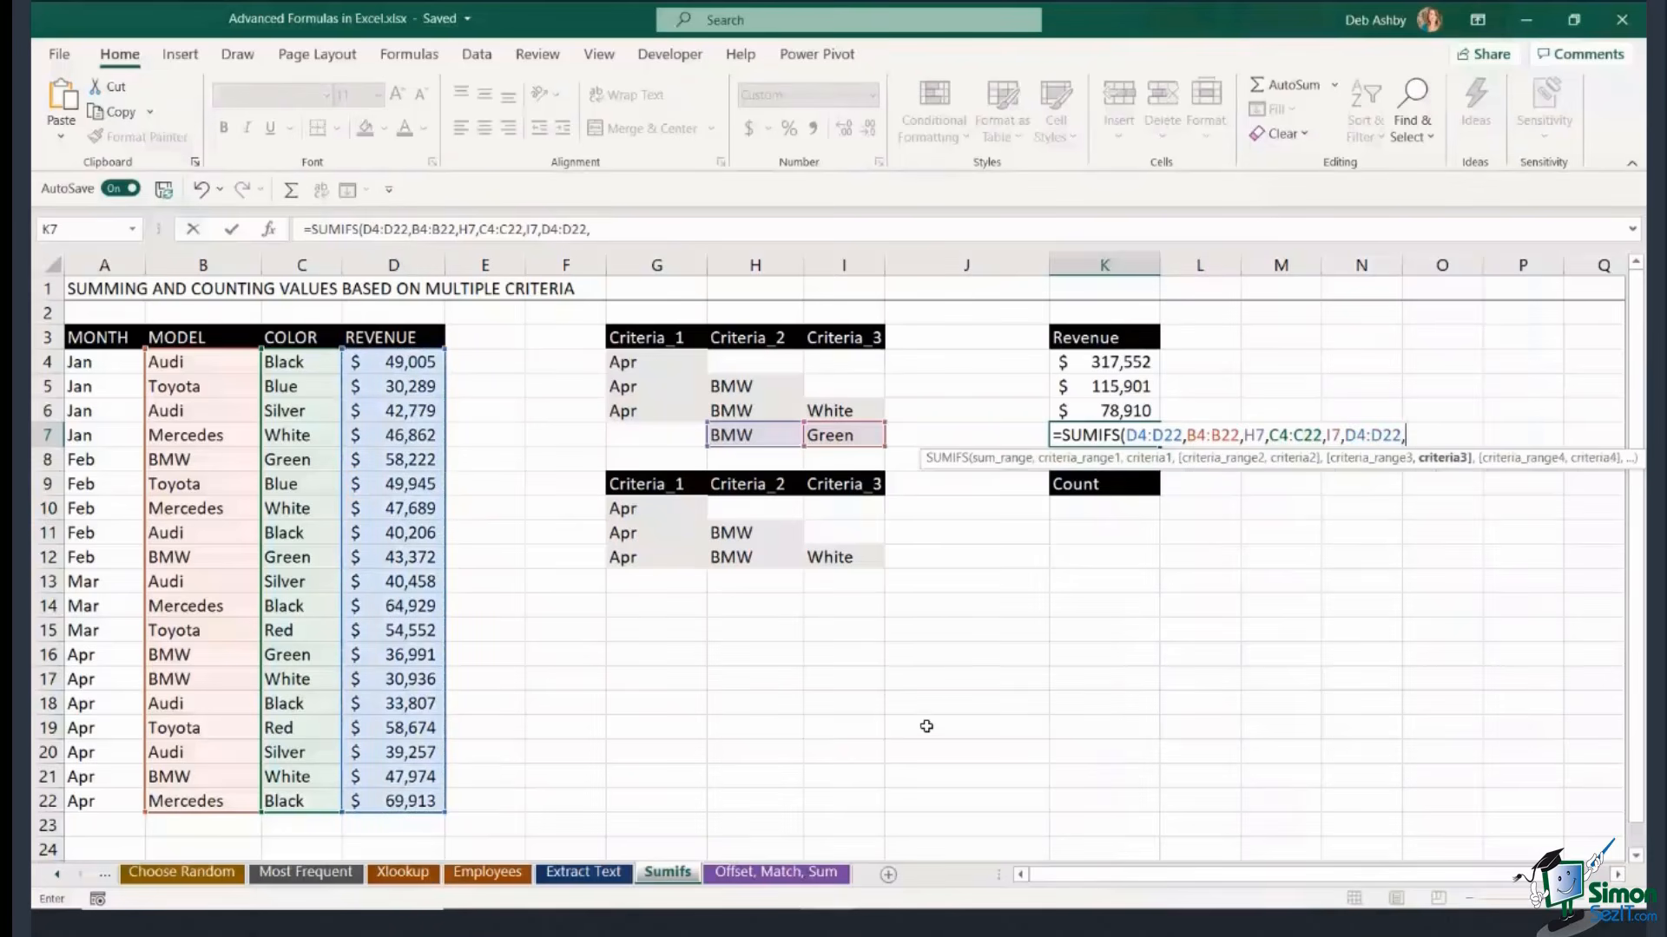
pyautogui.write('">40000")')
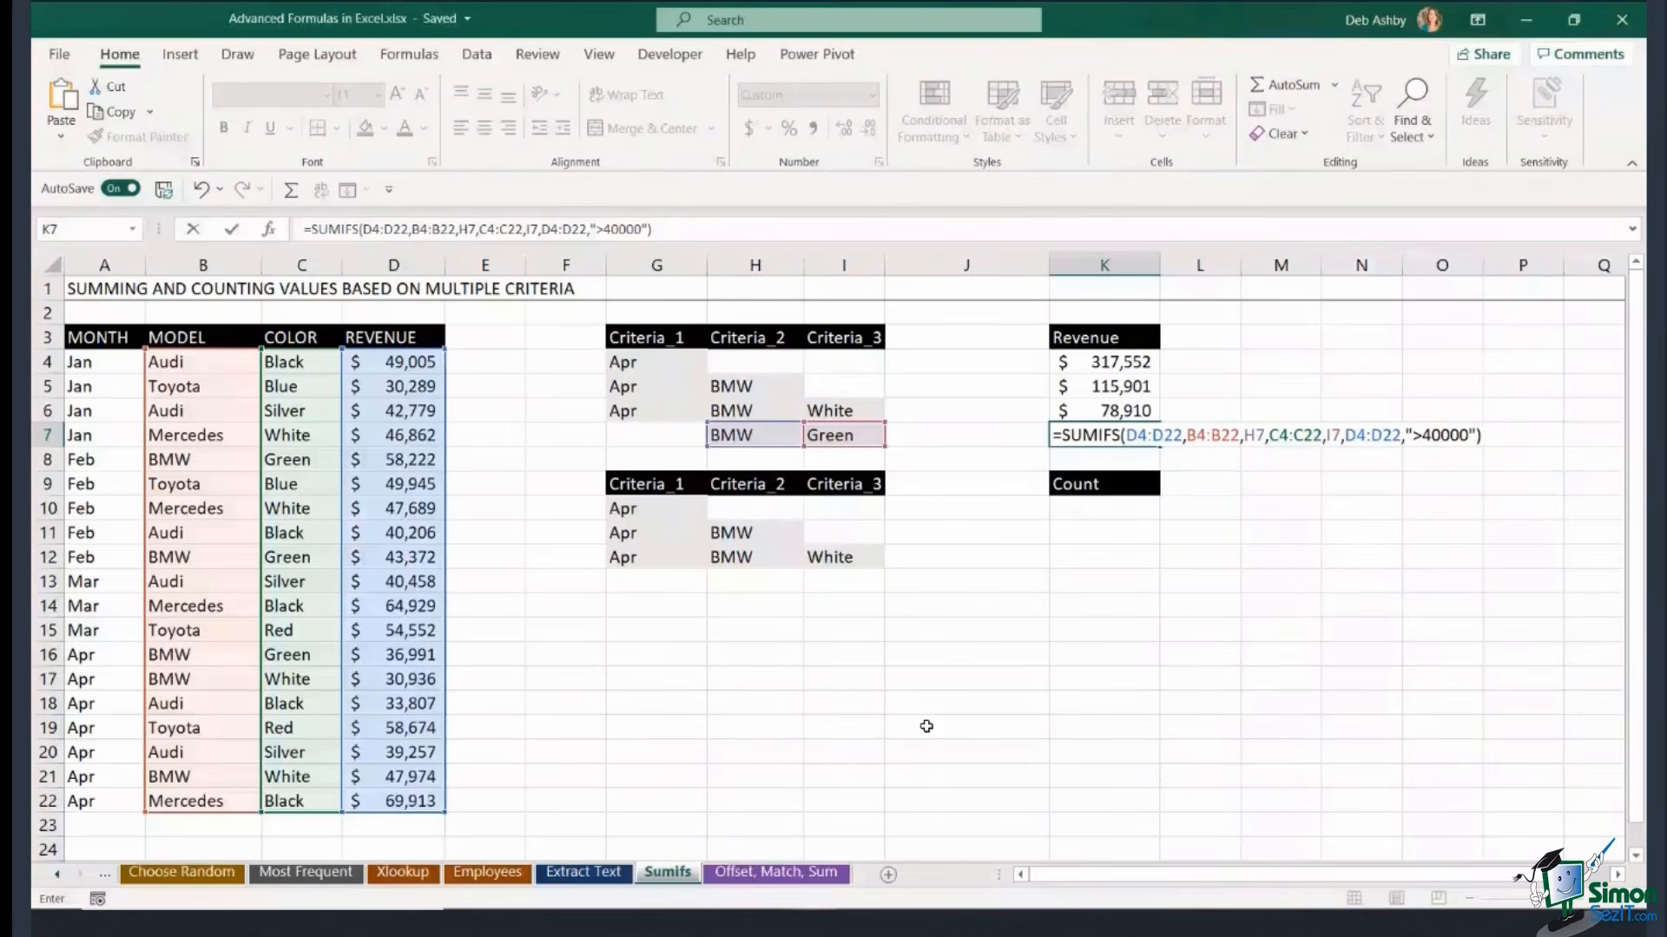
pyautogui.press('Return')
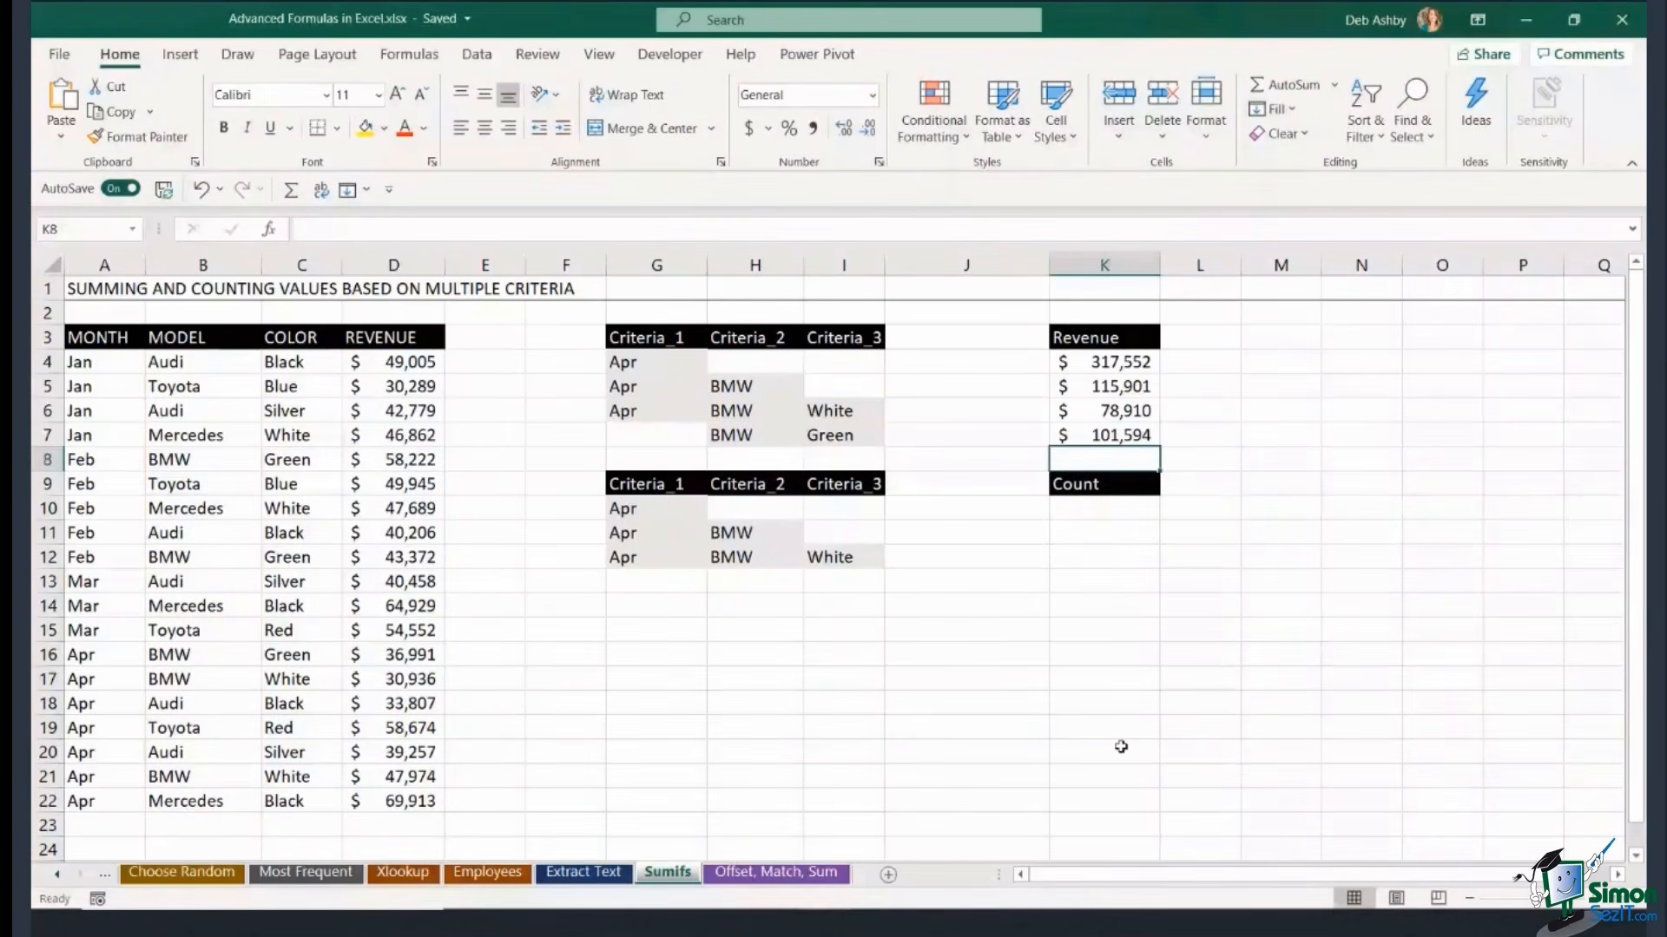
pyautogui.click(1095, 441)
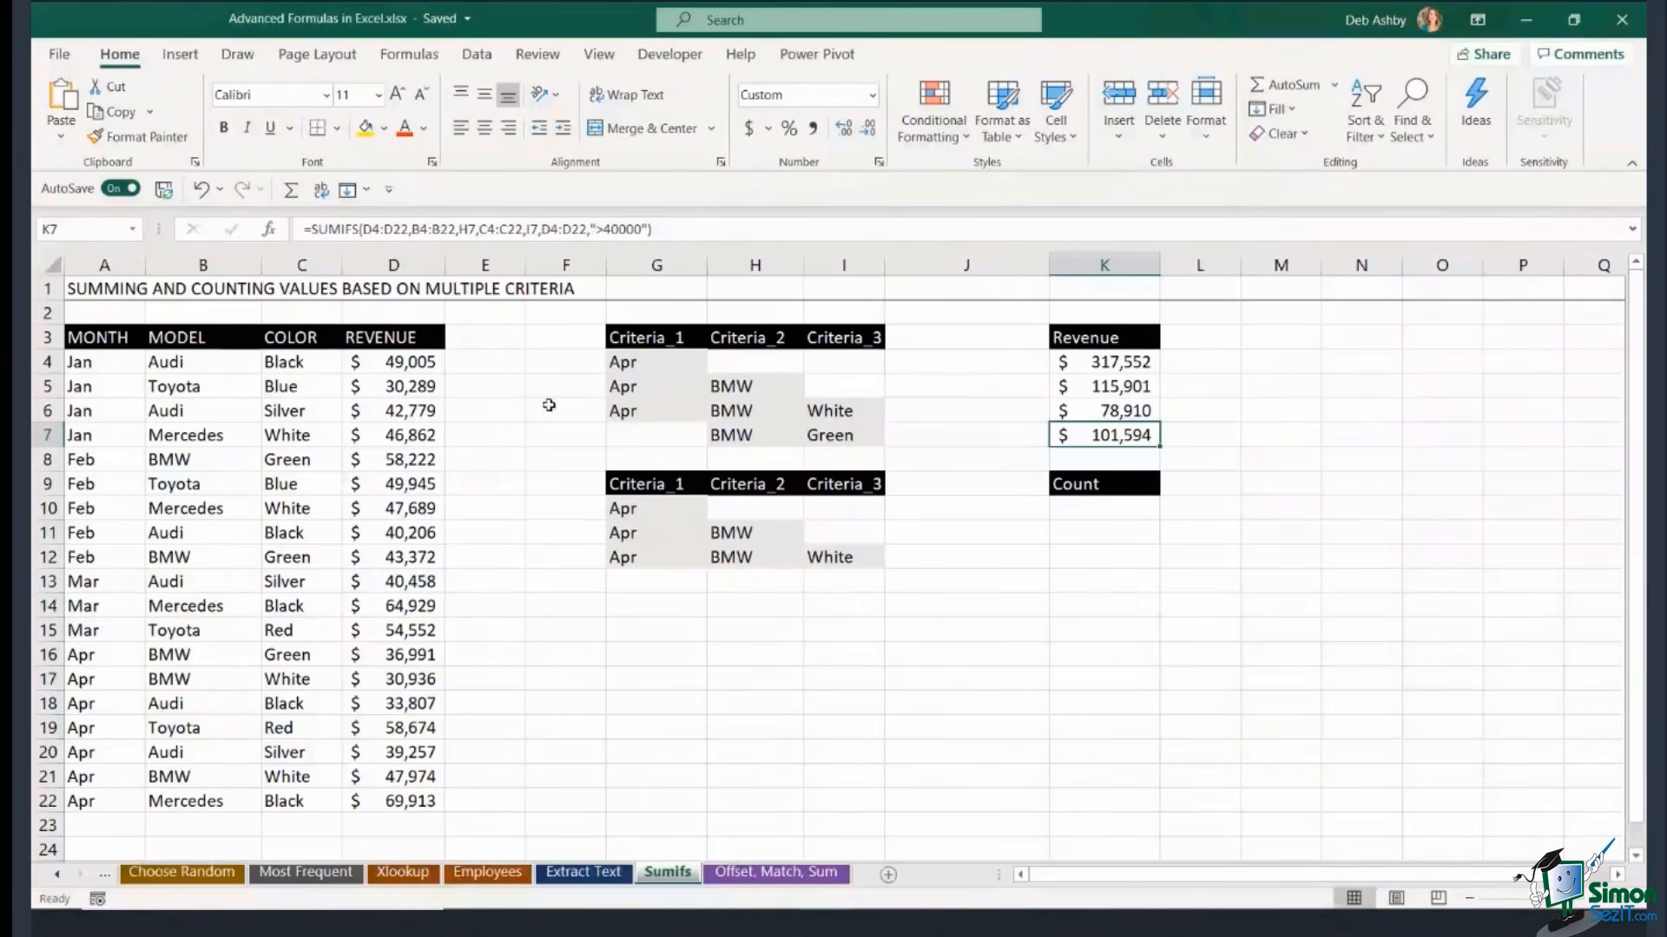
pyautogui.click(1363, 462)
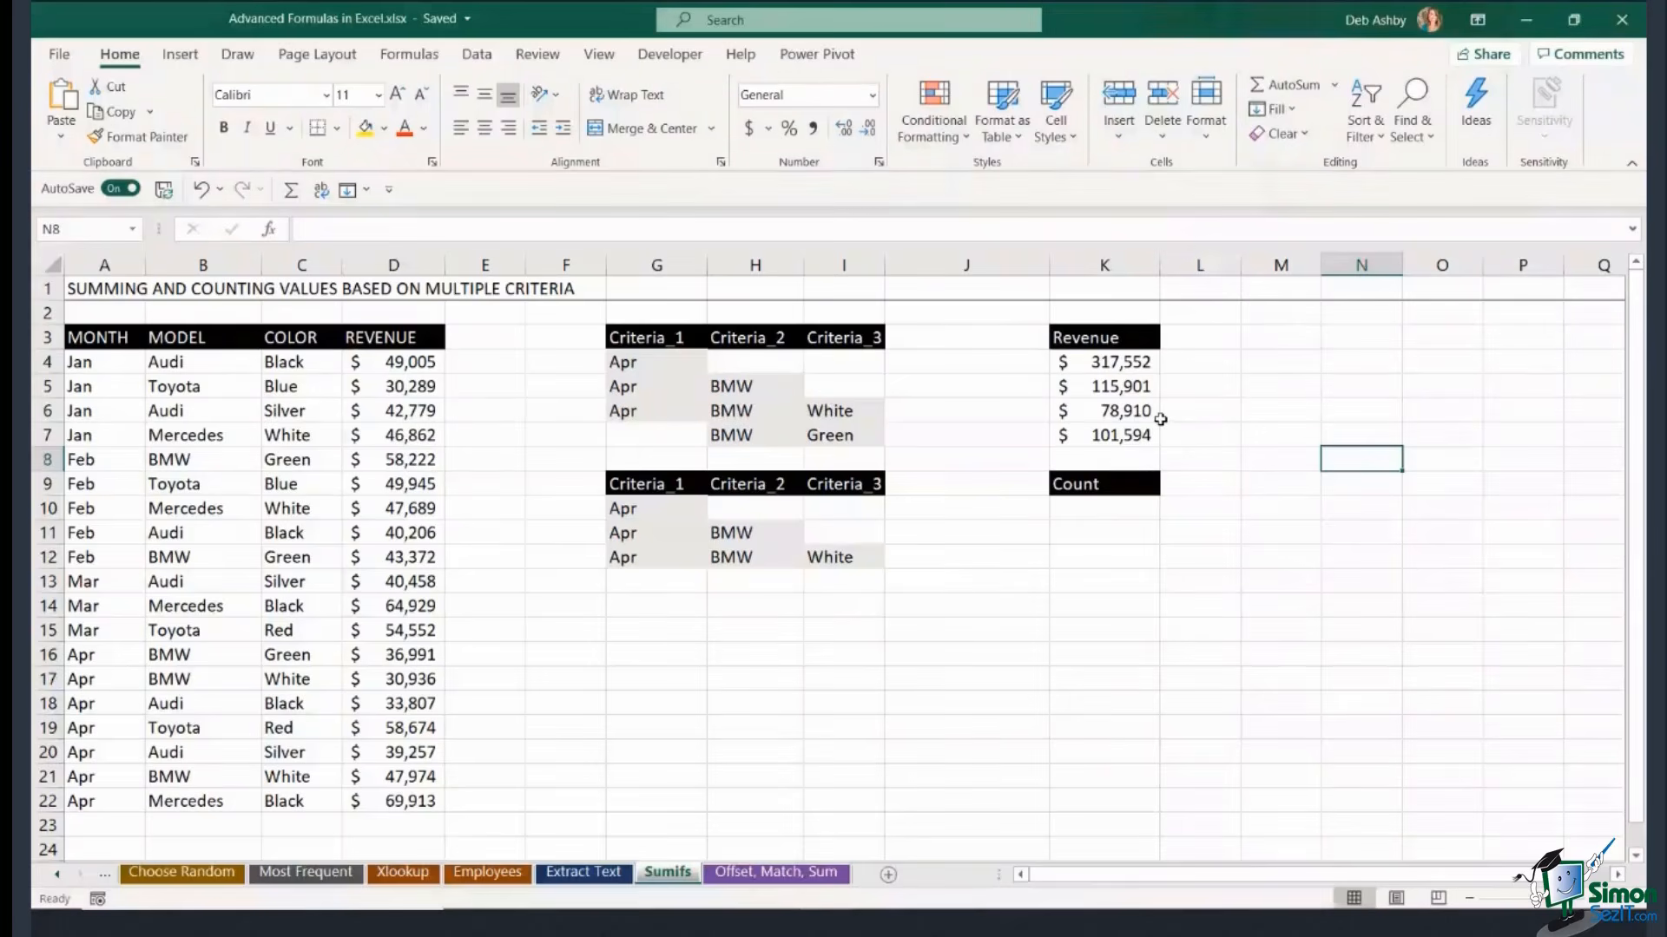
# Begin a COUNTIFS formula in K11 with the month criterion G11 matched against A4:A22.
pyautogui.click(1069, 505)
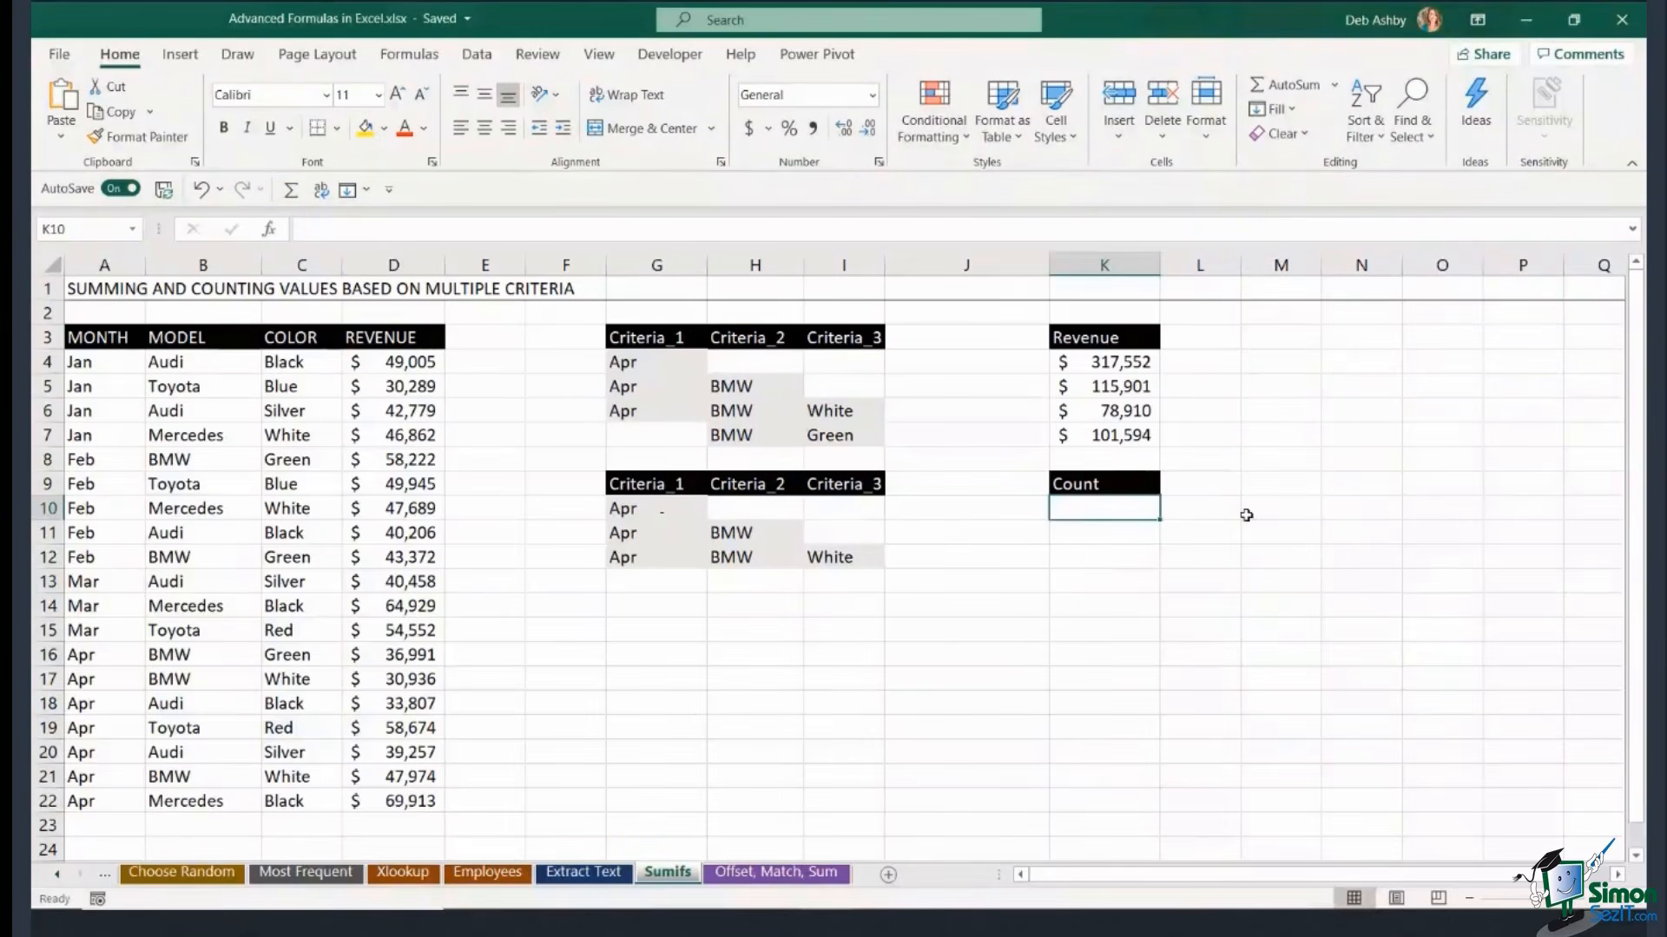
pyautogui.click(1099, 537)
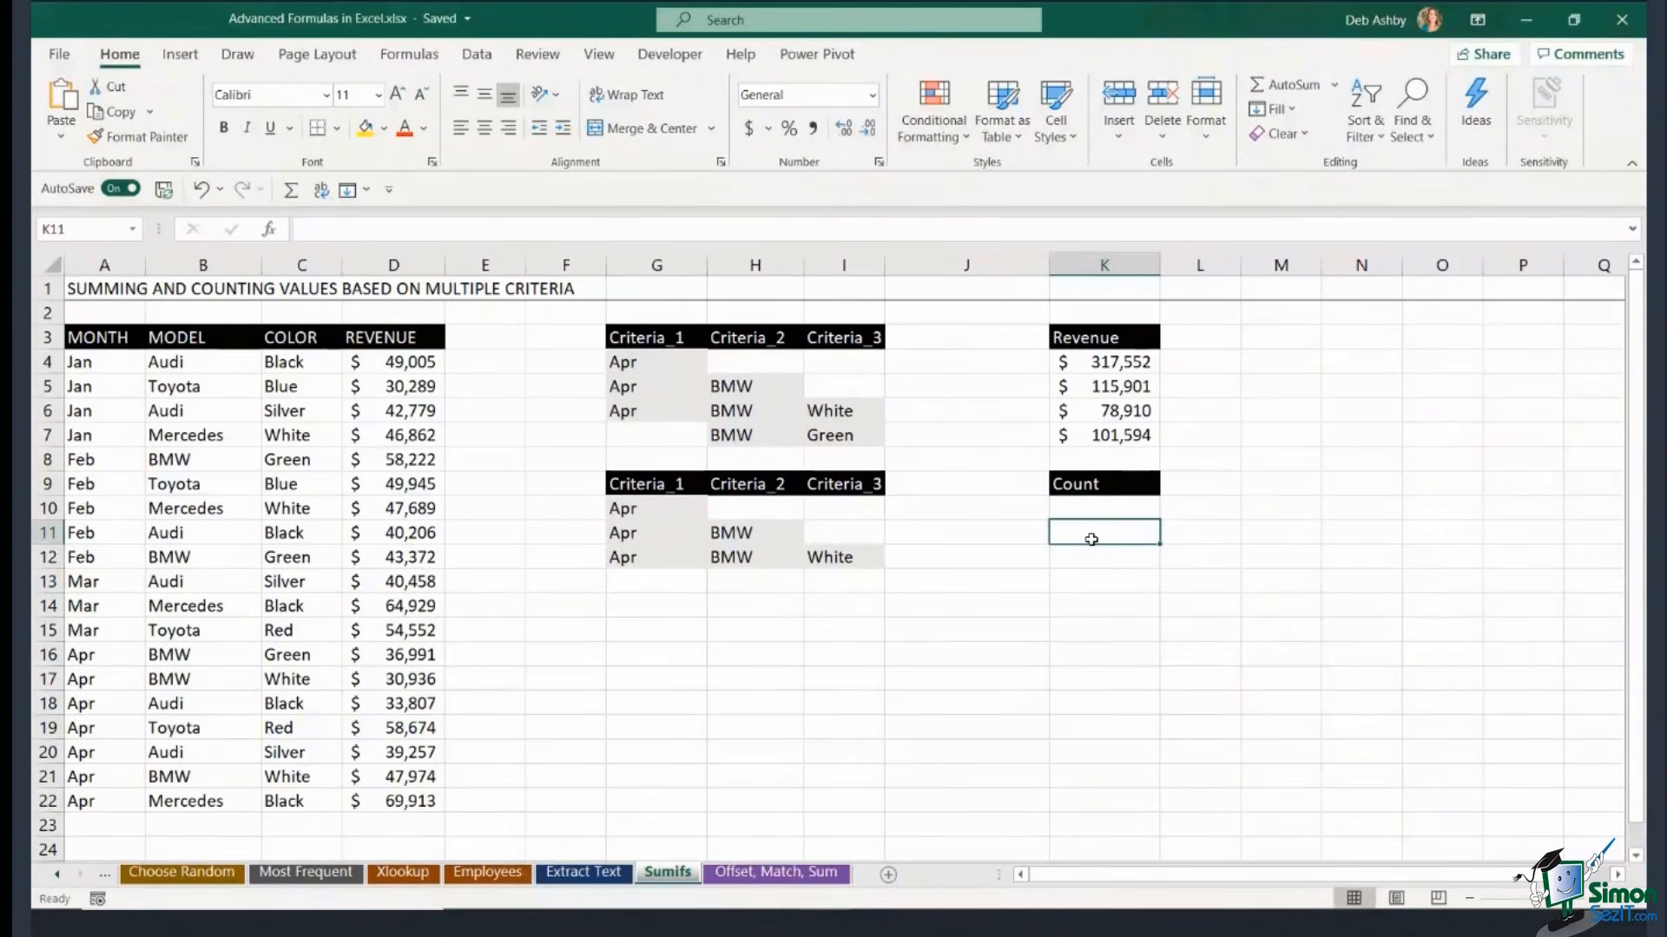
pyautogui.write('=C')
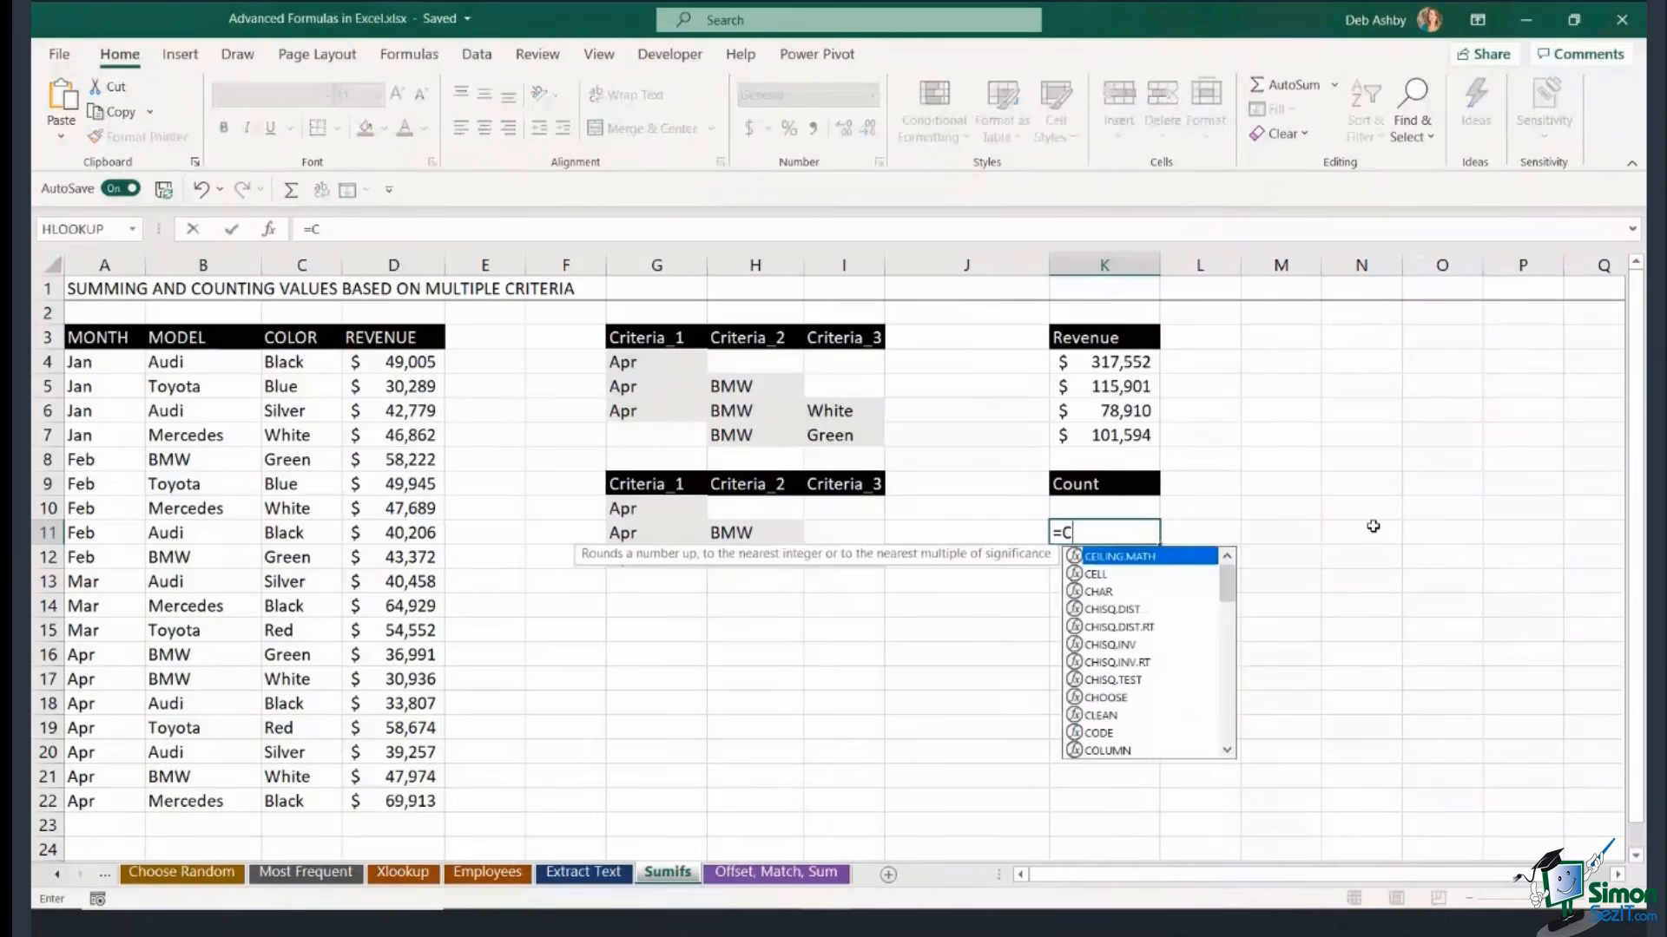
pyautogui.write('OUN')
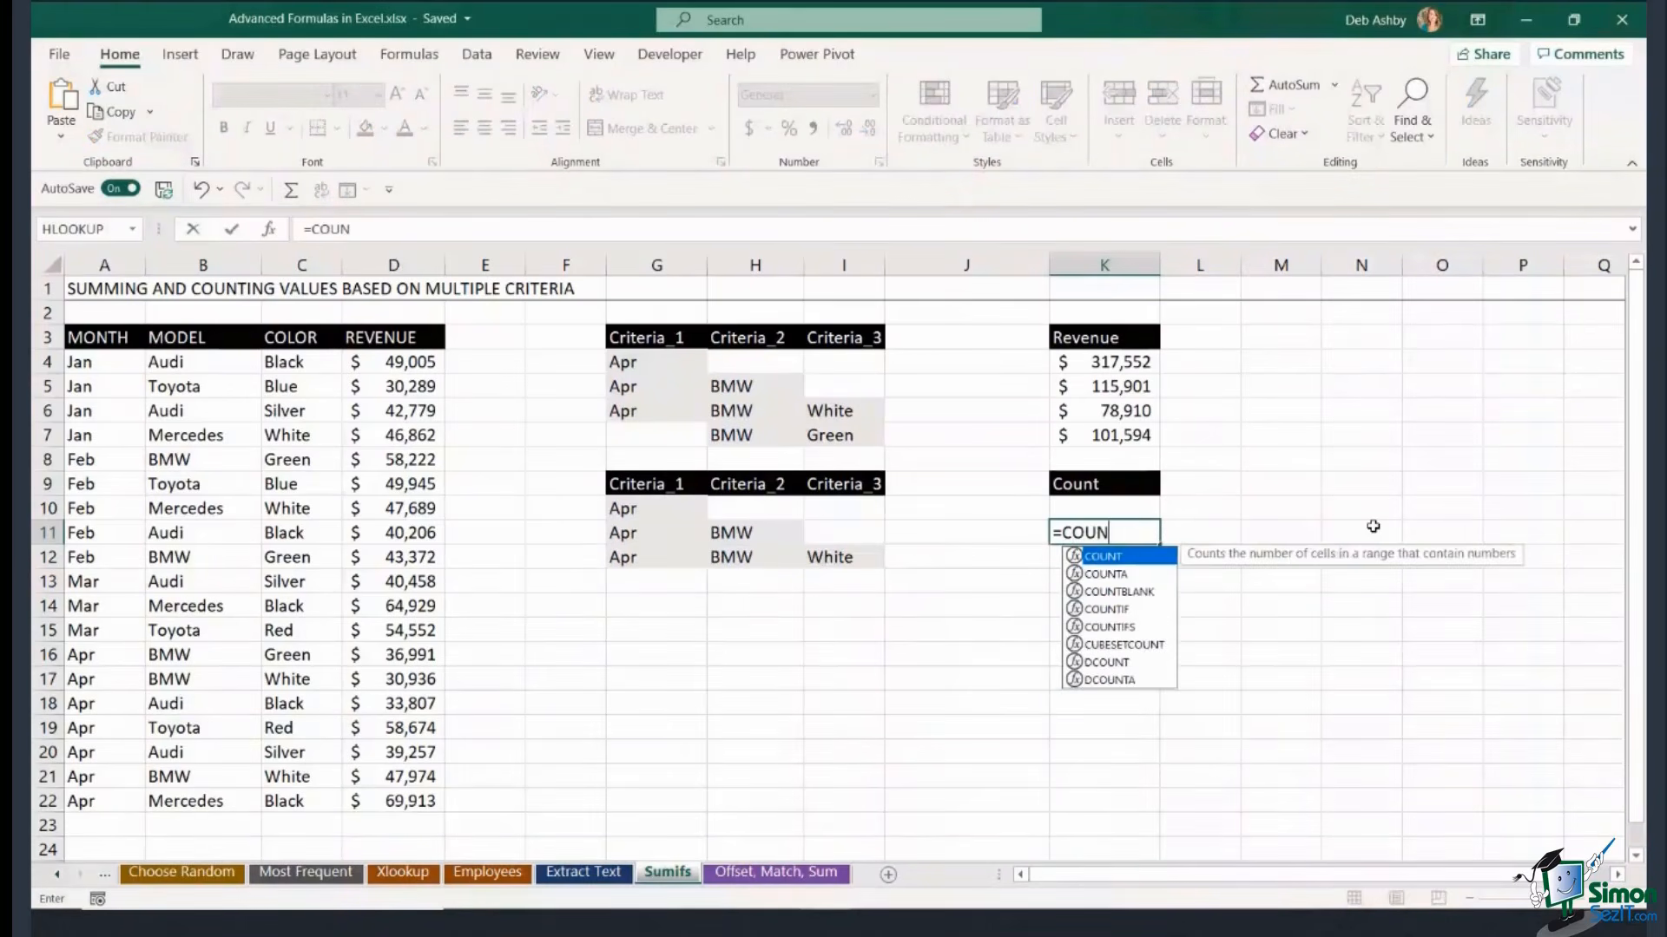
pyautogui.write('TIFS(')
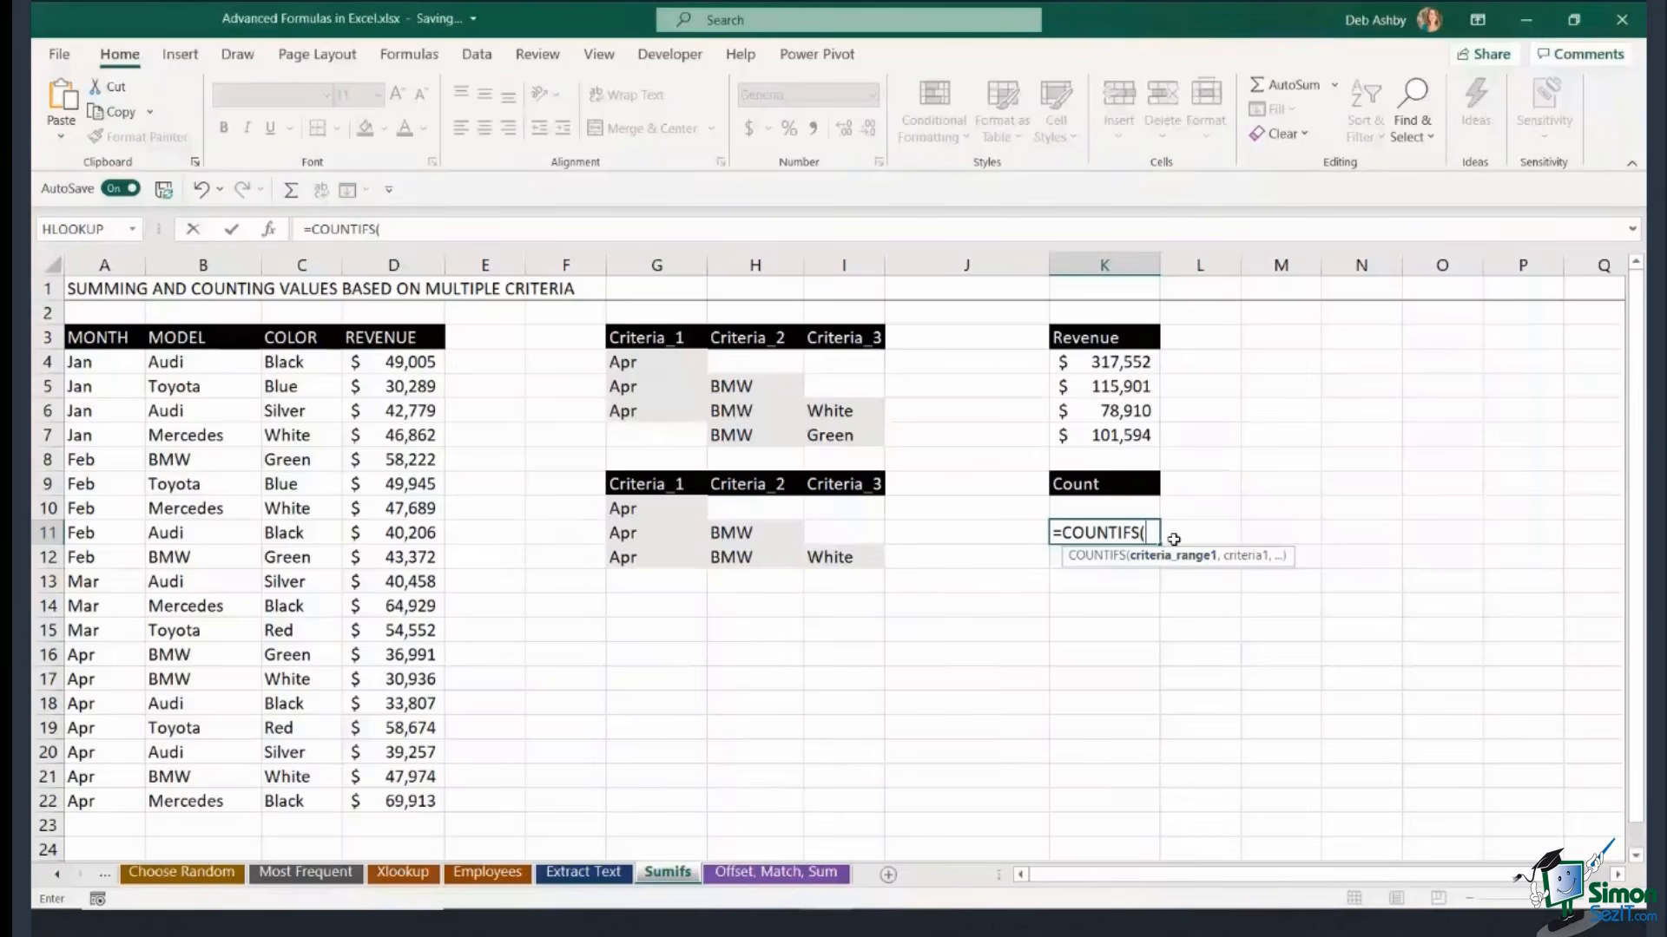
pyautogui.moveTo(101, 367); pyautogui.dragTo(101, 795)
pyautogui.write(',')
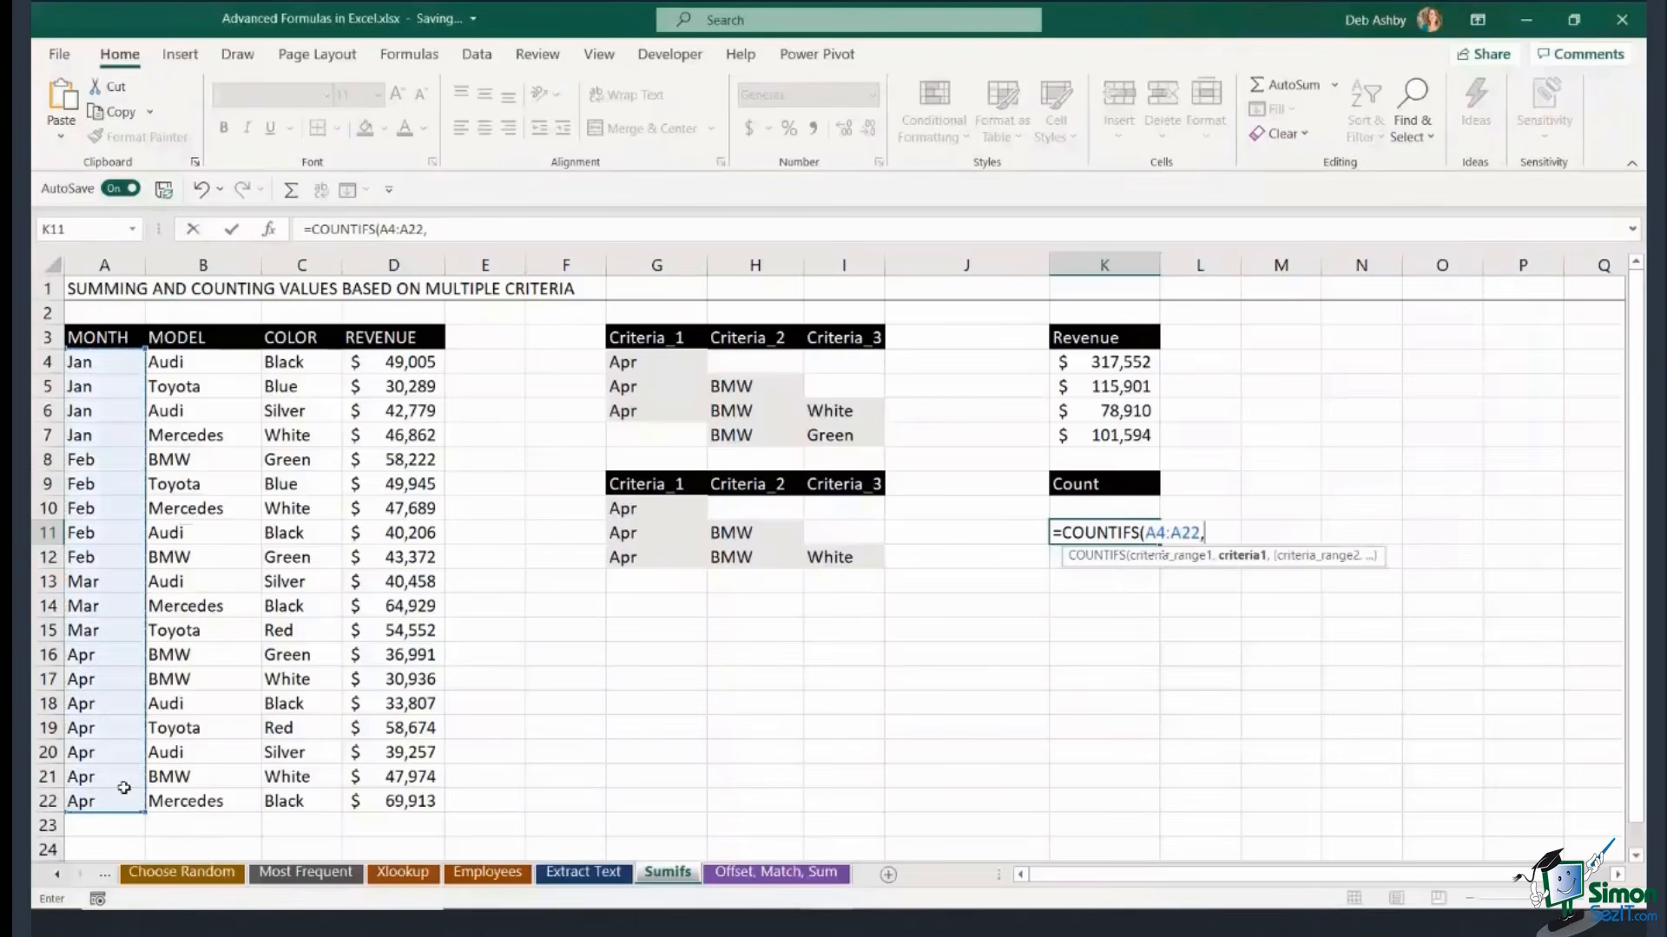
pyautogui.click(634, 533)
pyautogui.write(',')
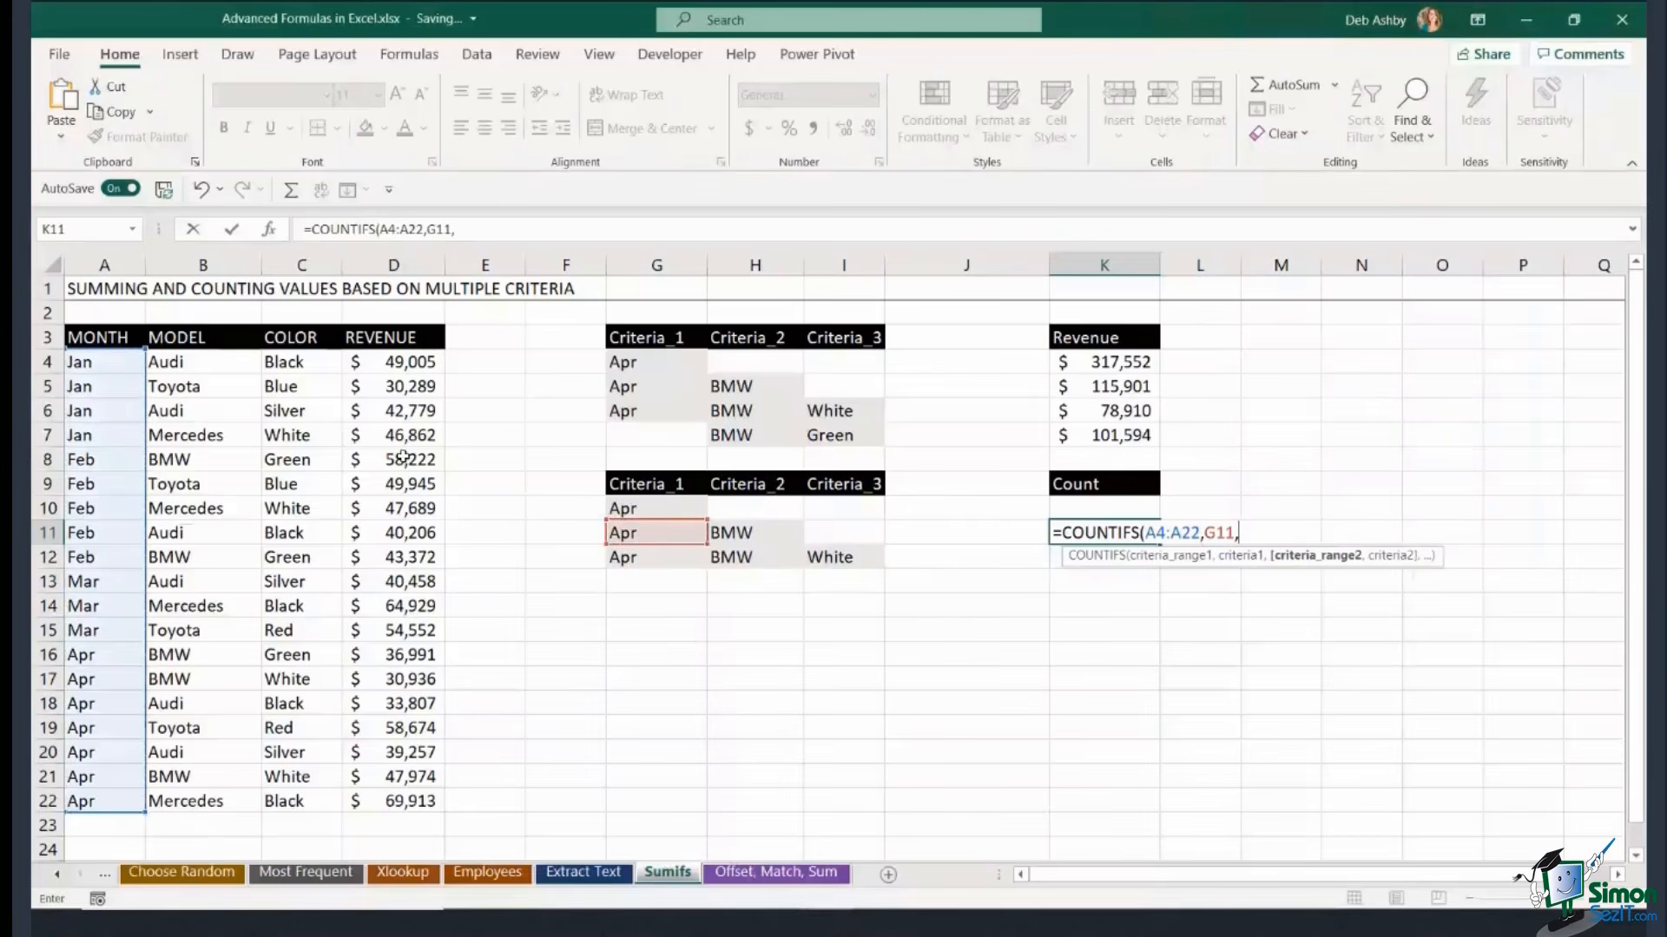
# Complete the K11 COUNTIFS formula with the model criterion H11 matched against B4:B22.
pyautogui.moveTo(232, 363); pyautogui.dragTo(174, 801)
pyautogui.write(',')
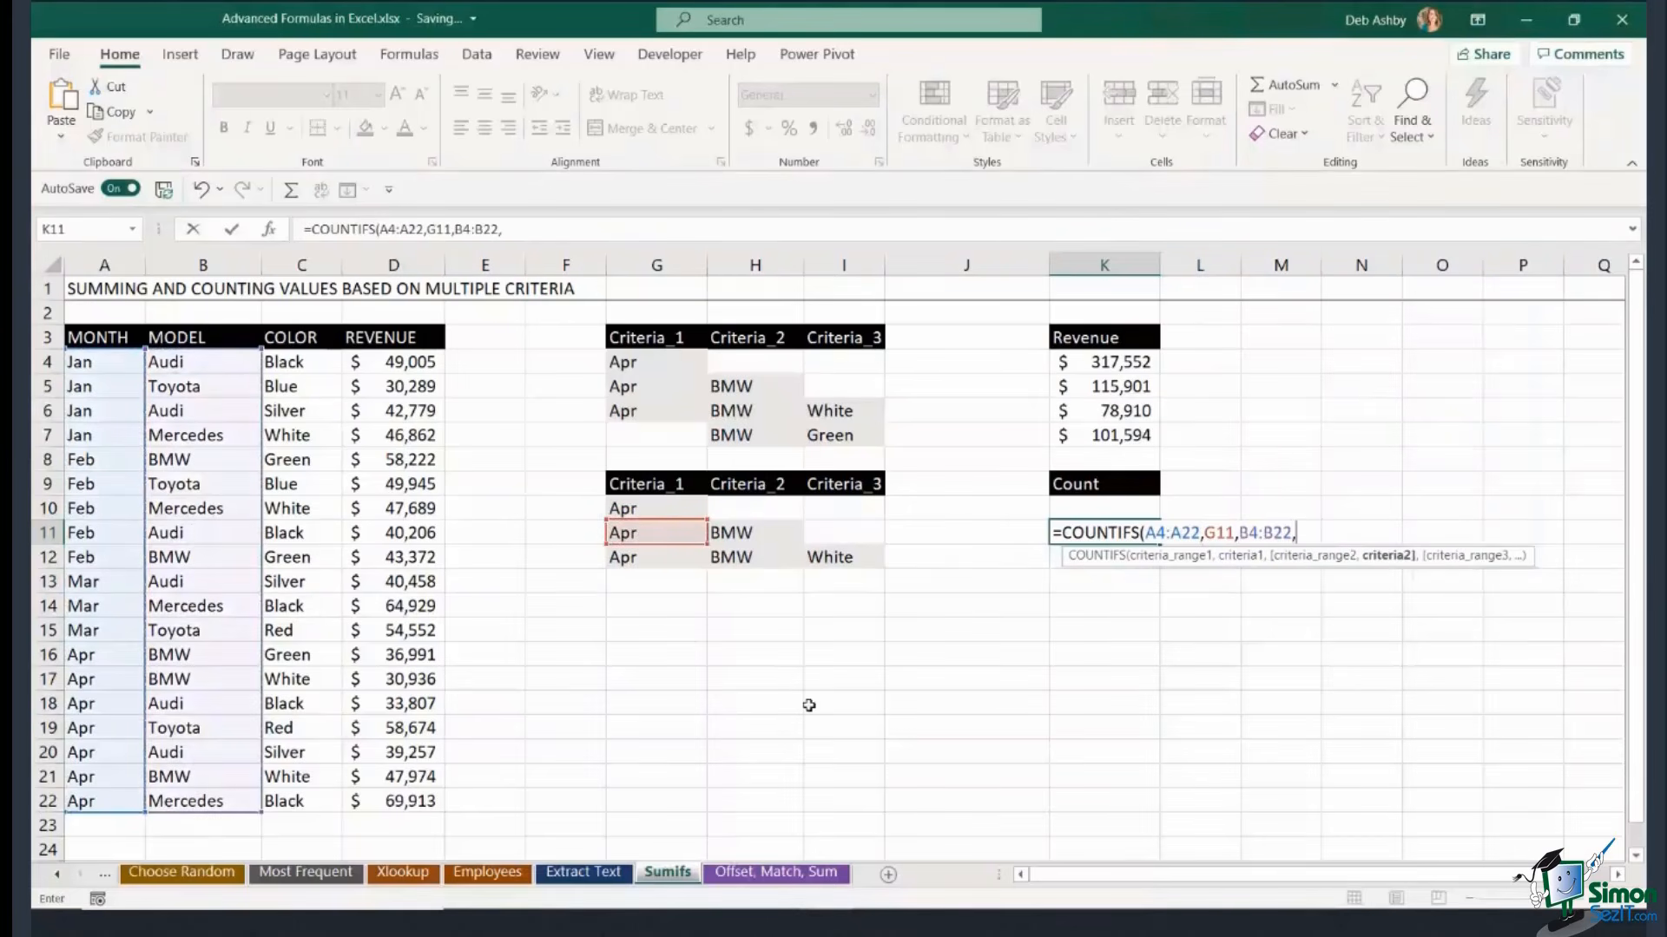
pyautogui.click(746, 533)
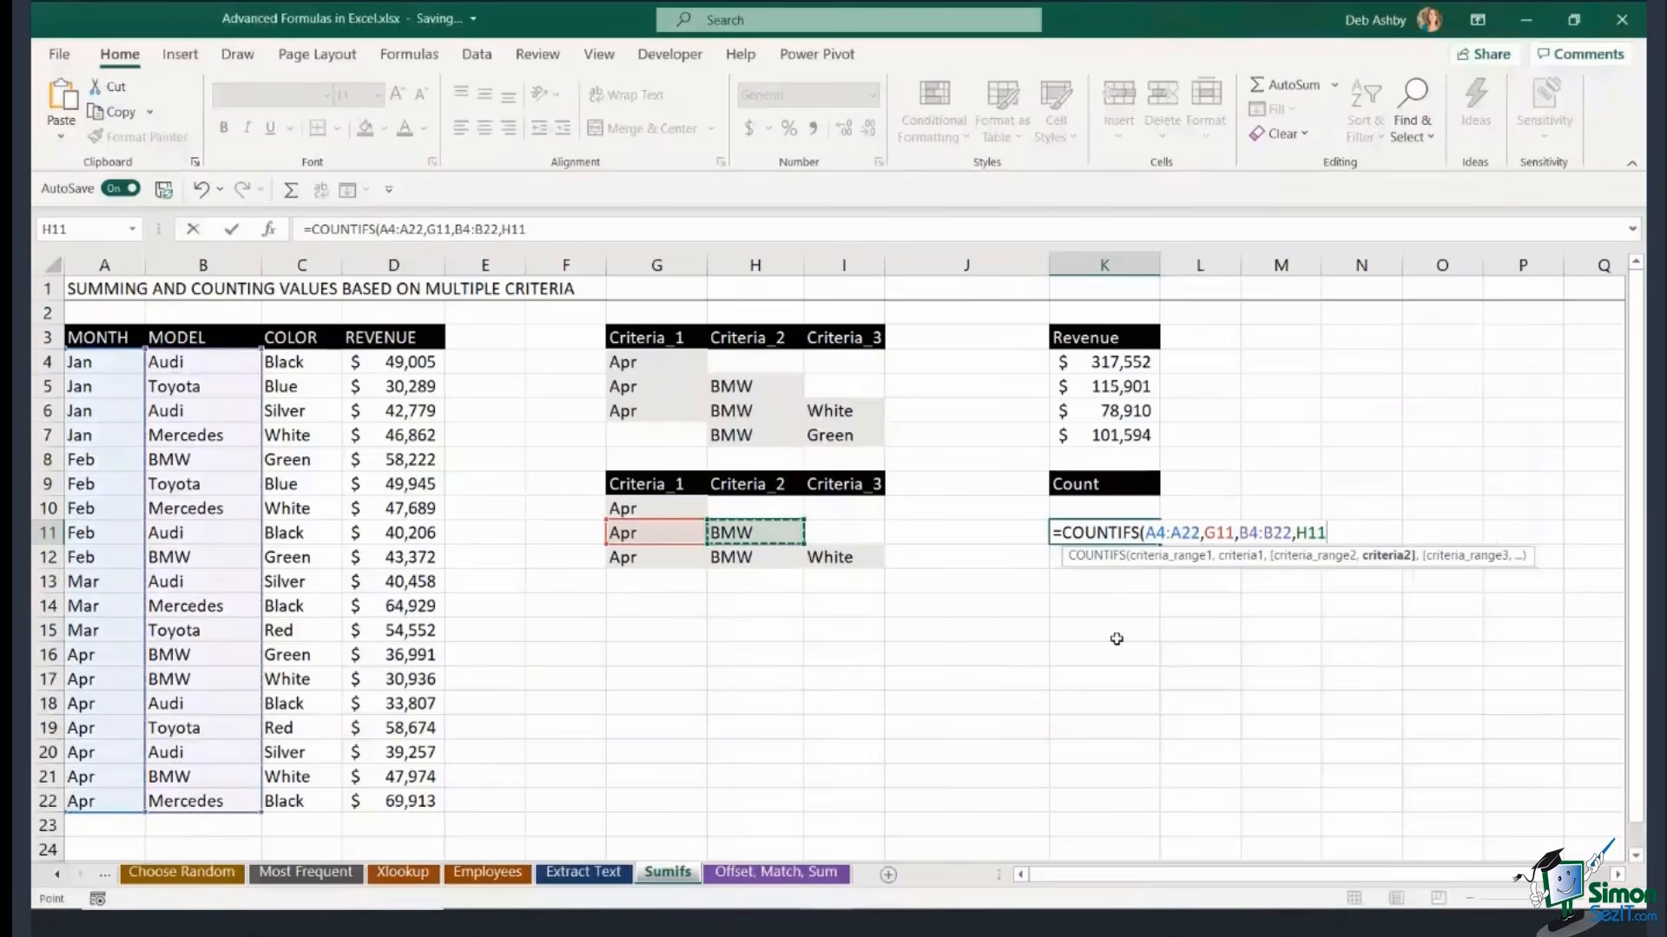
pyautogui.write(')')
pyautogui.press('Return')
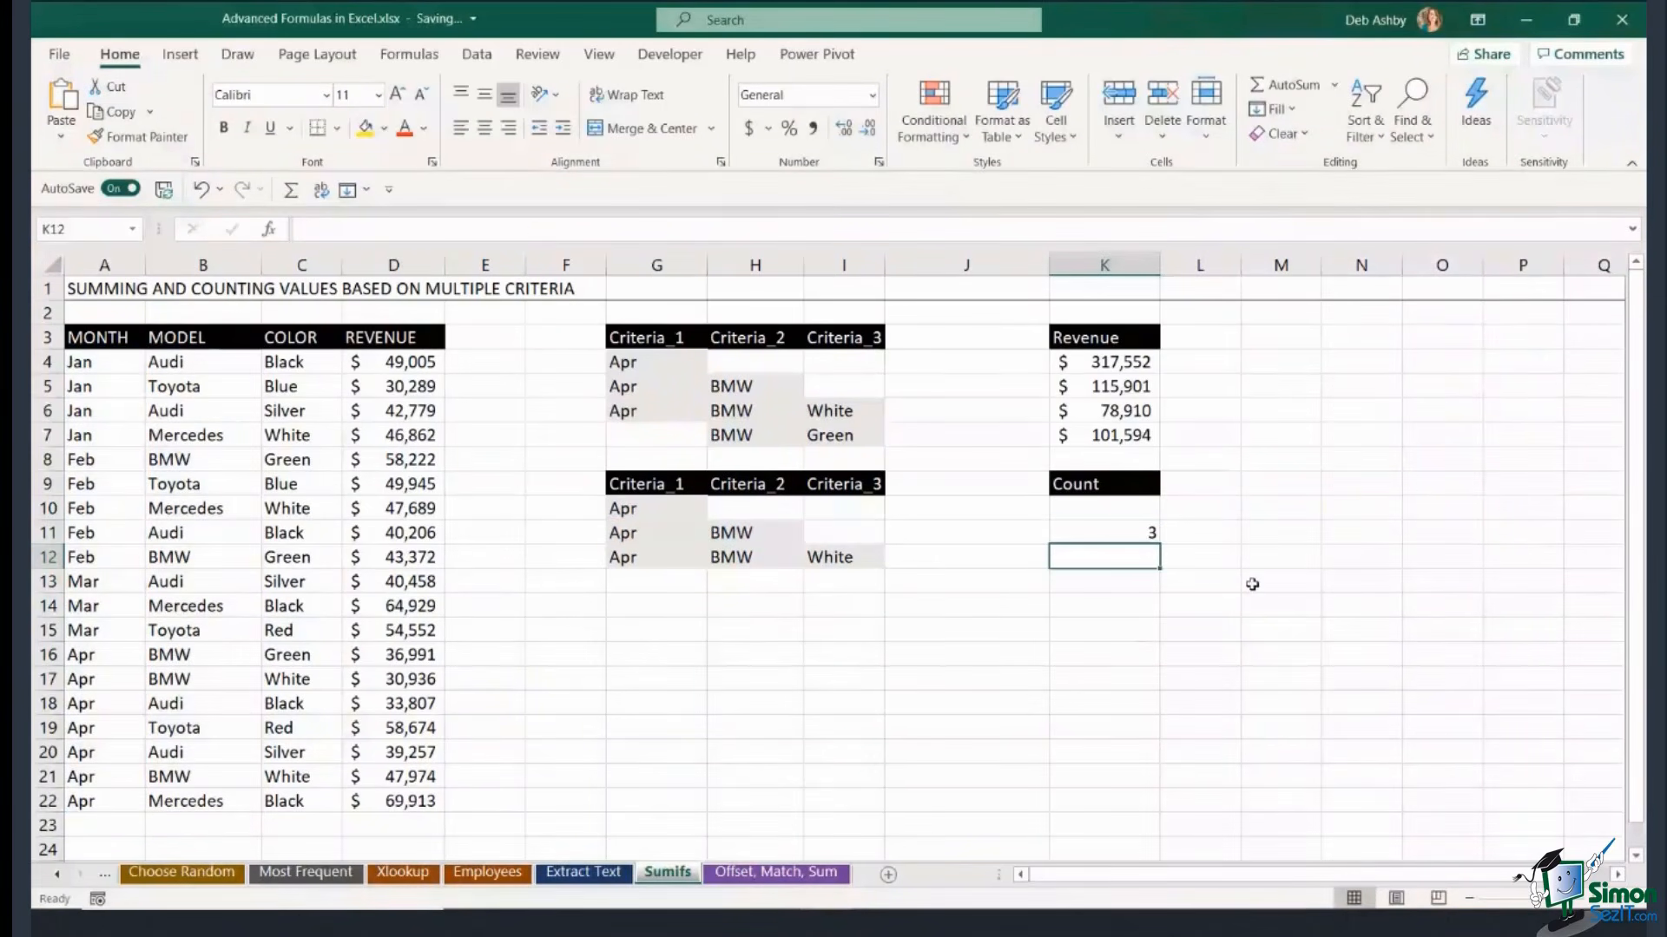
pyautogui.click(1243, 559)
pyautogui.click(1133, 533)
pyautogui.click(1333, 530)
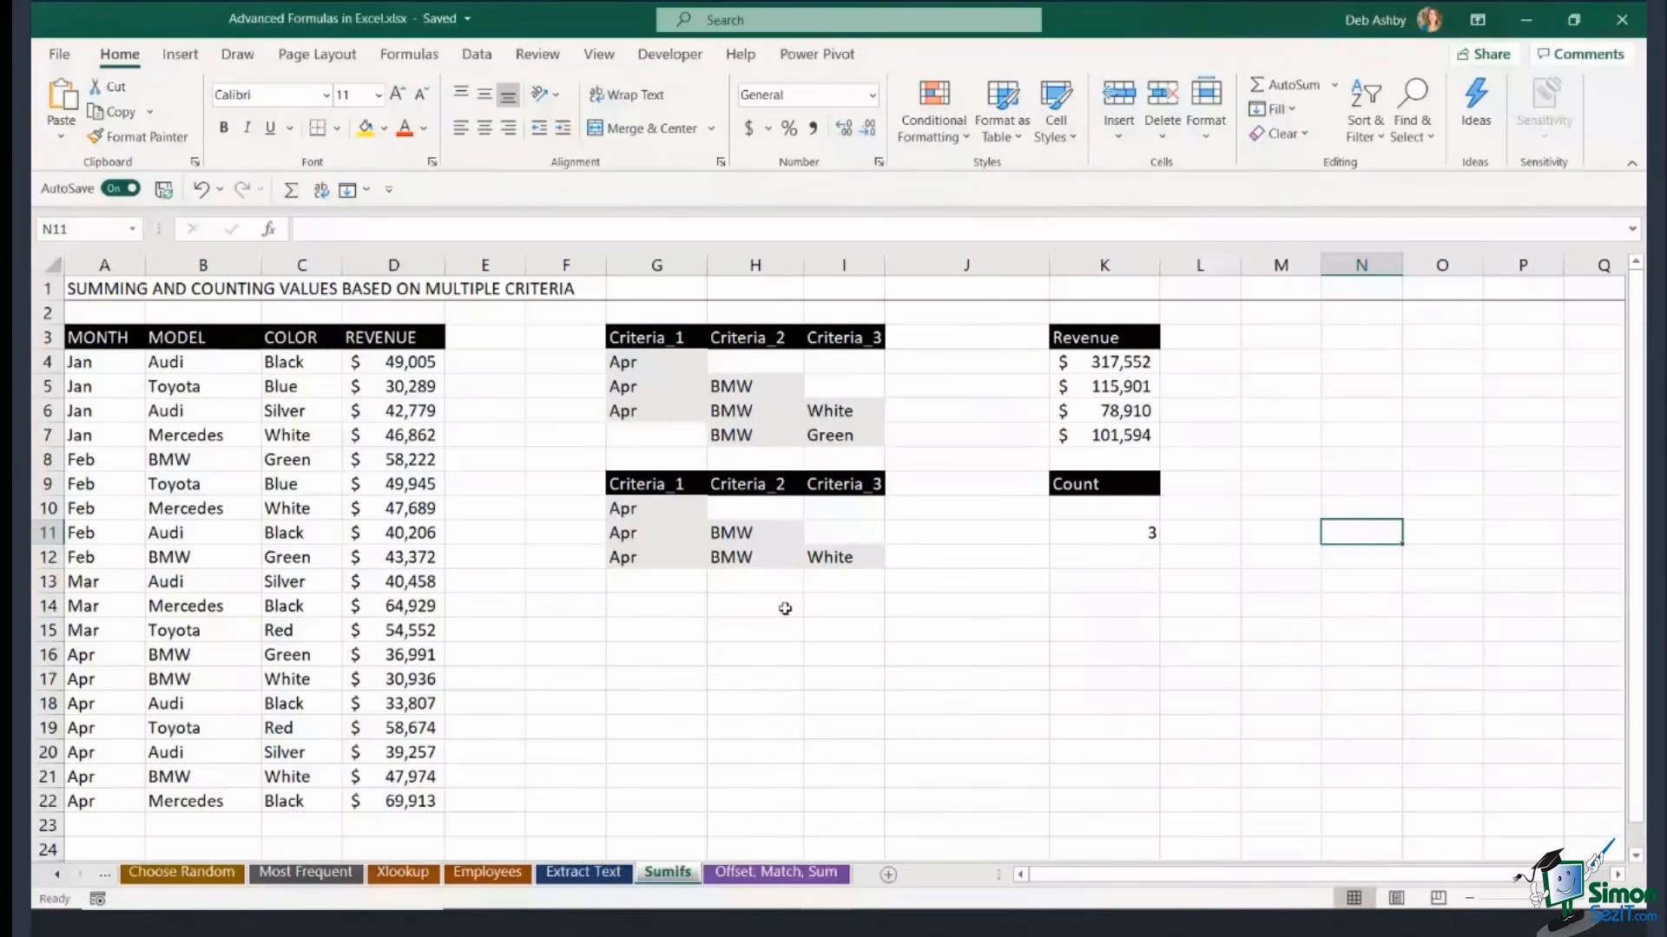
# On the Offset, Match, Sum worksheet, begin an OFFSET formula in K9 with A3 as the reference.
pyautogui.click(767, 877)
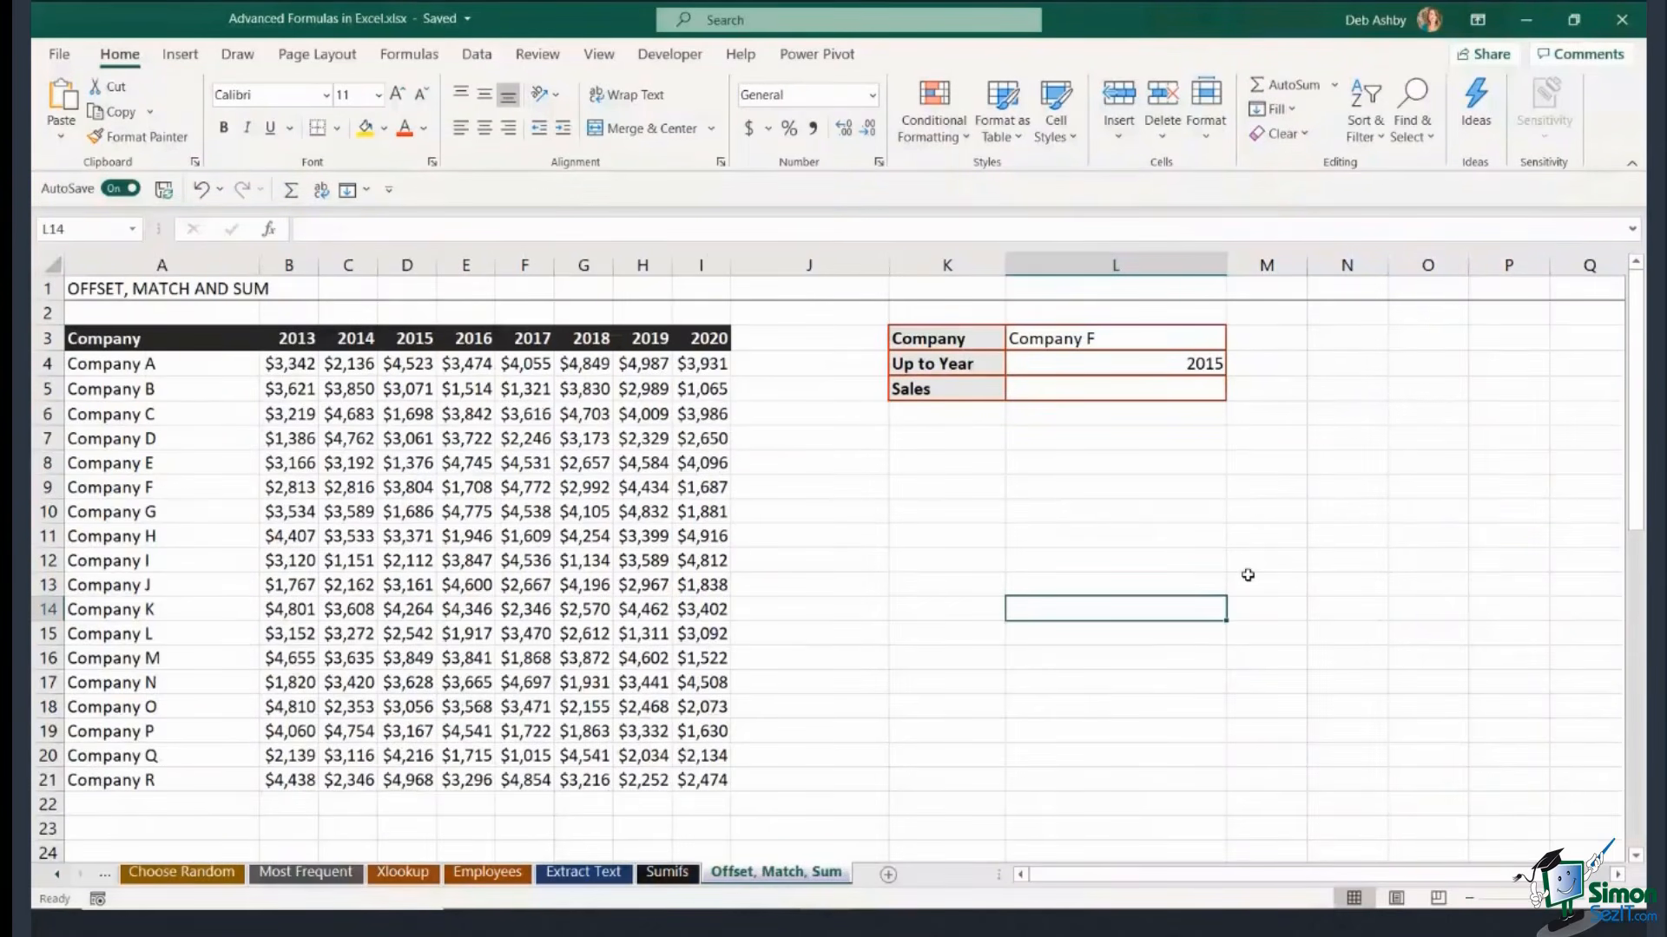
pyautogui.click(920, 490)
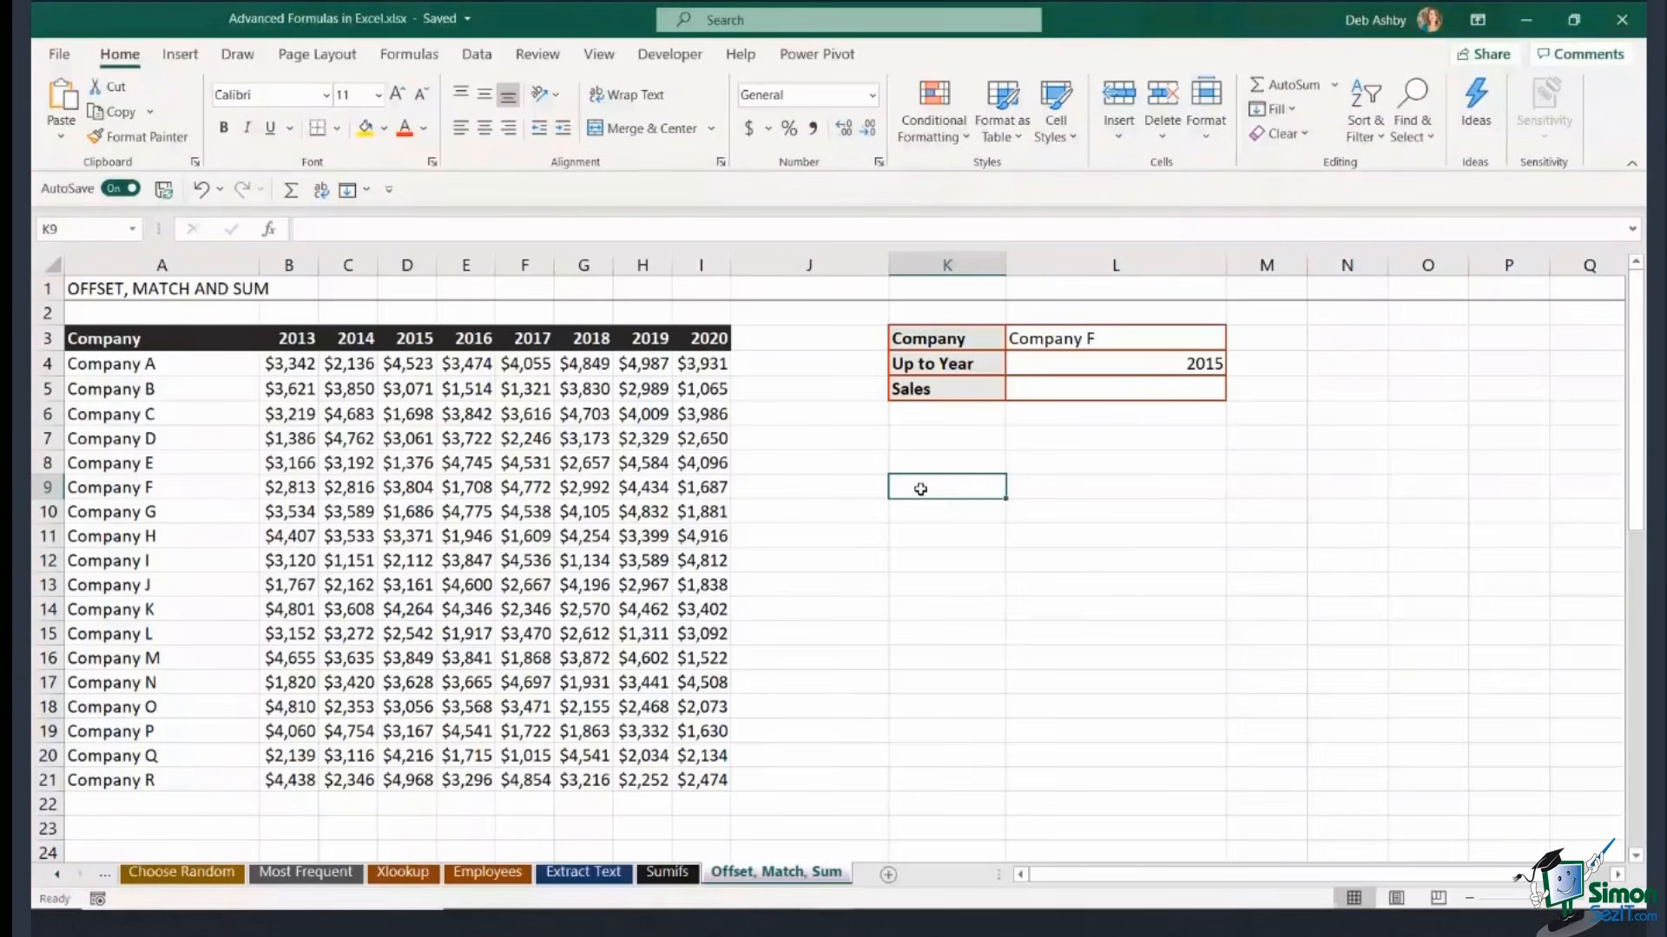
pyautogui.write('=')
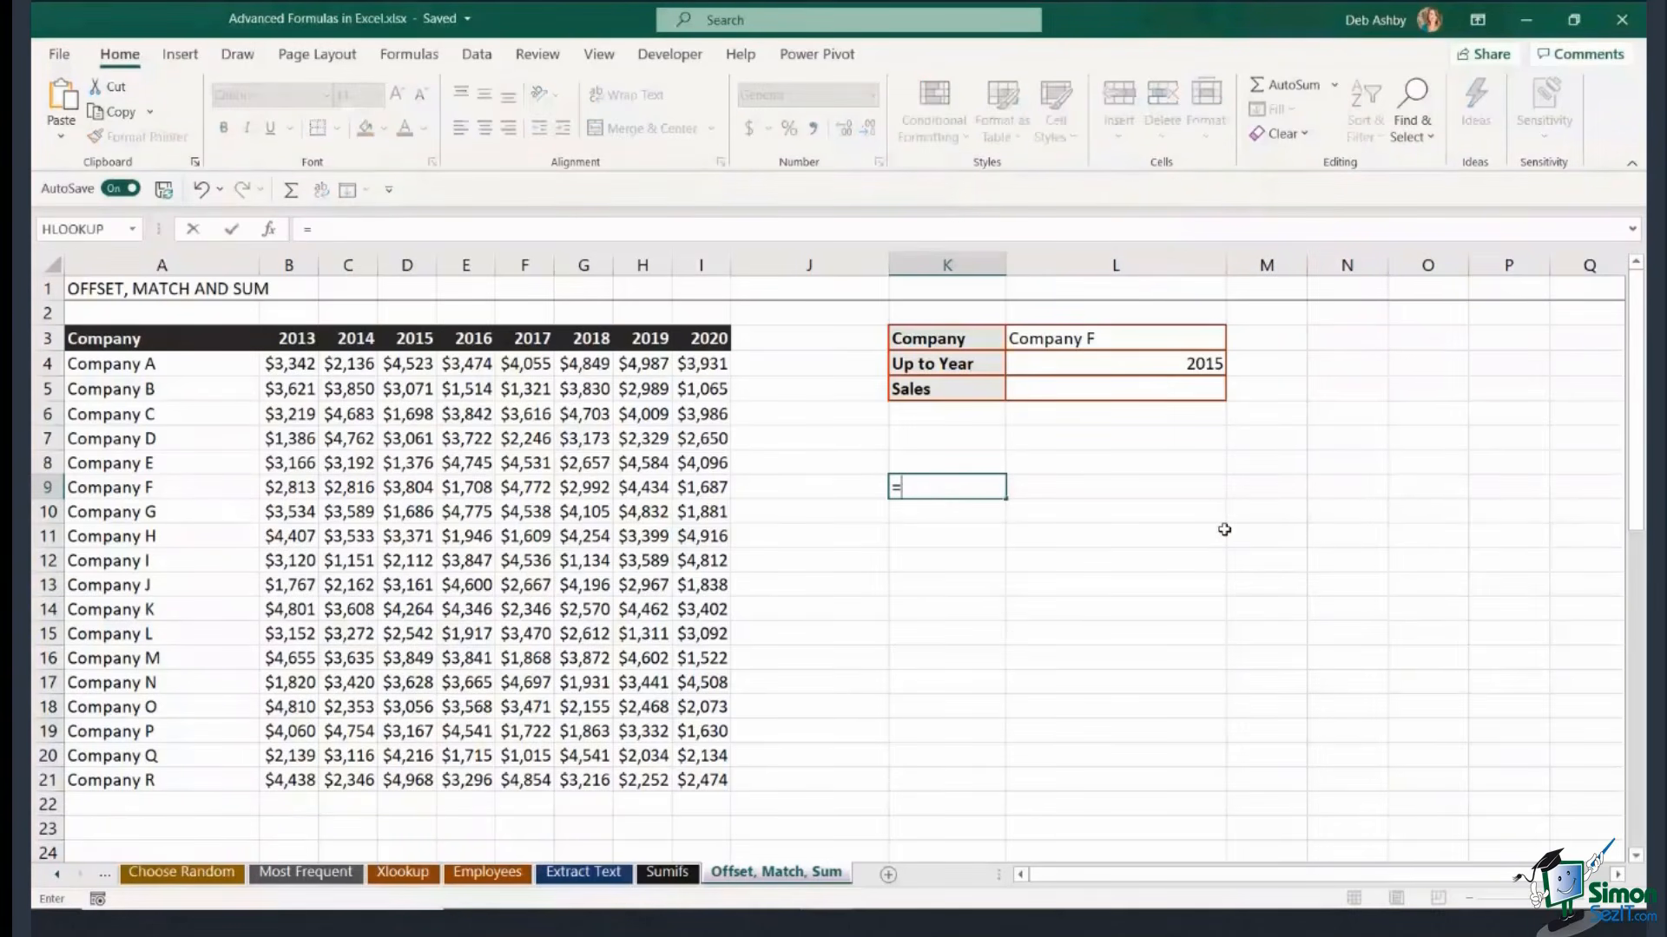
pyautogui.write('OFFSET(')
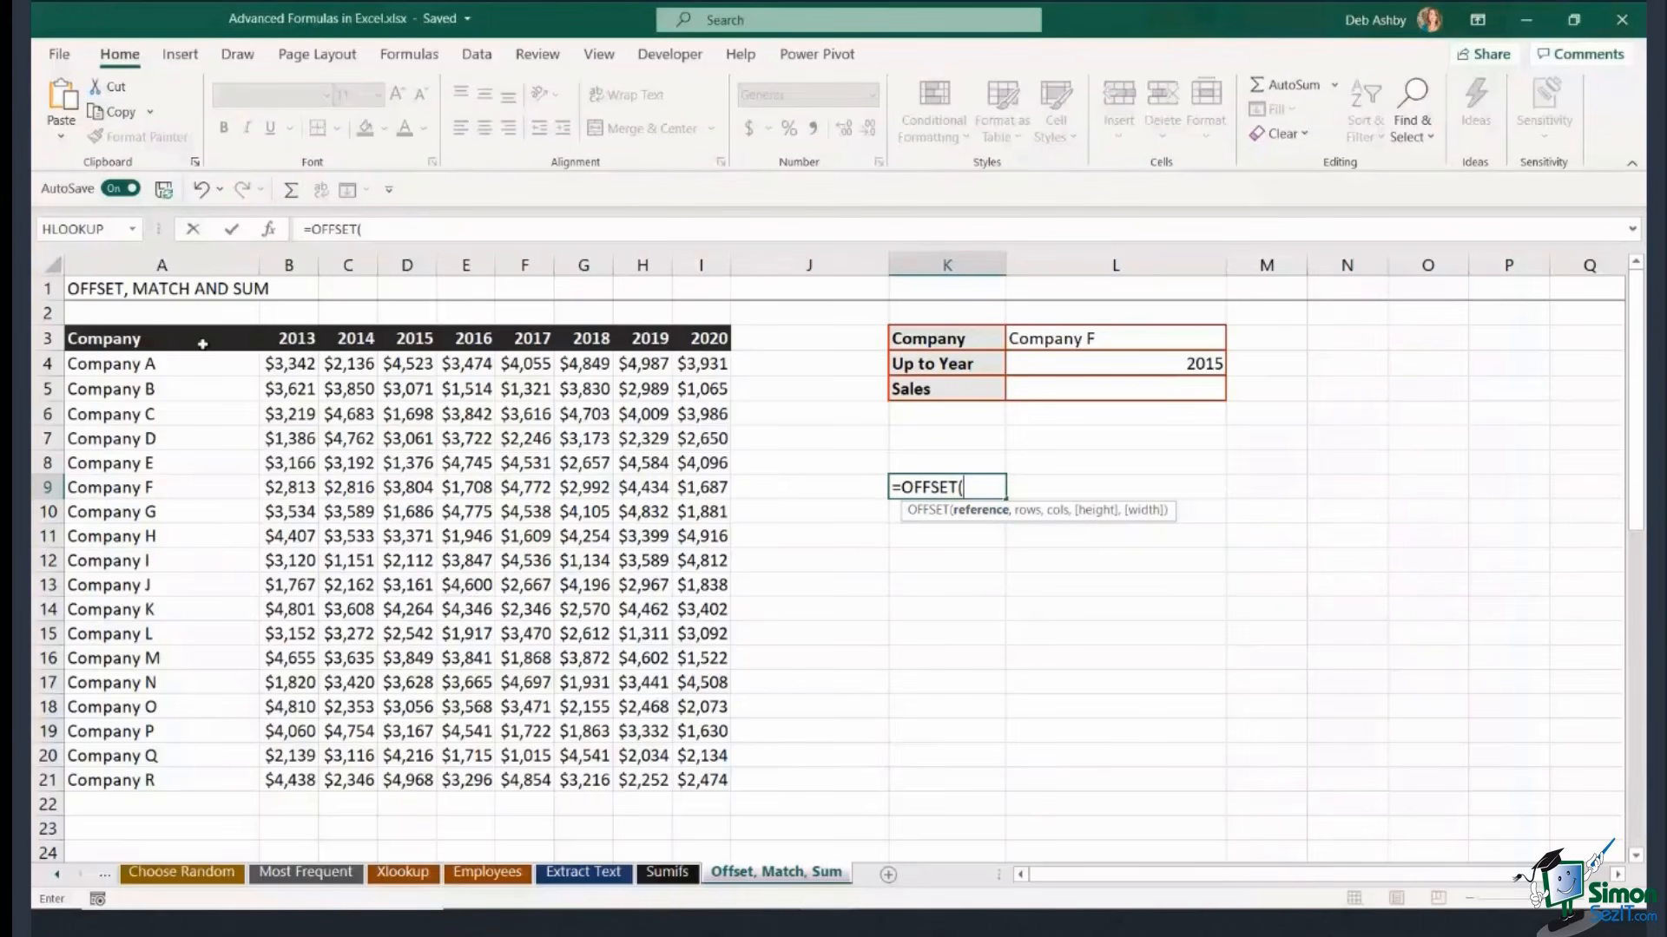
pyautogui.click(199, 342)
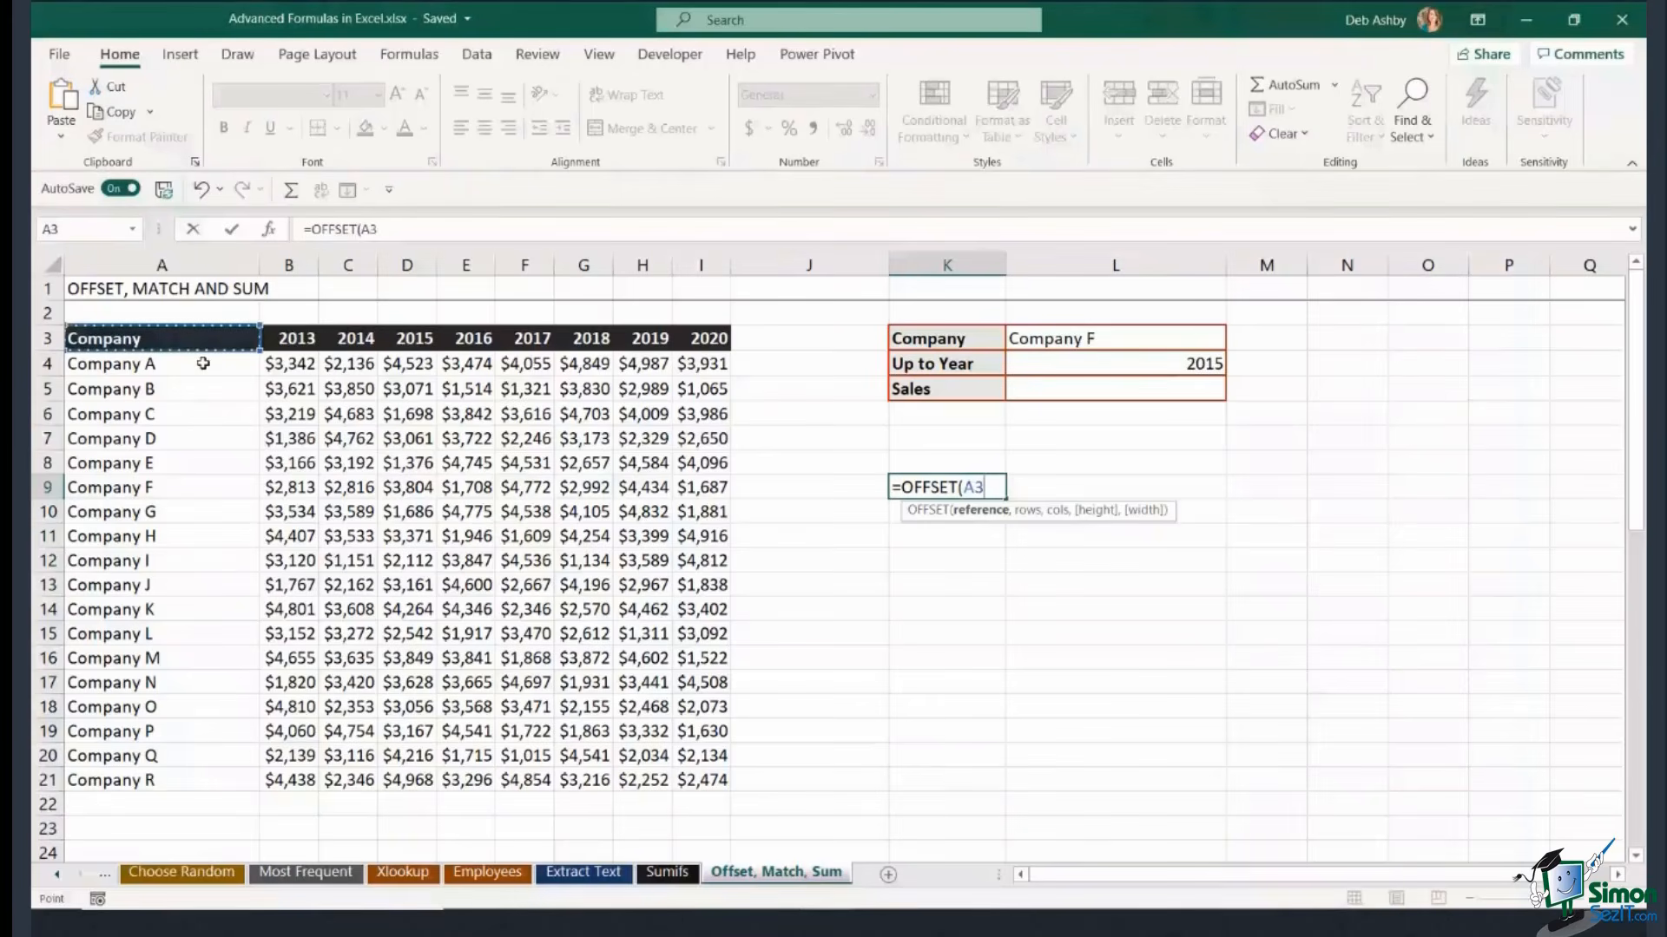
pyautogui.write(',')
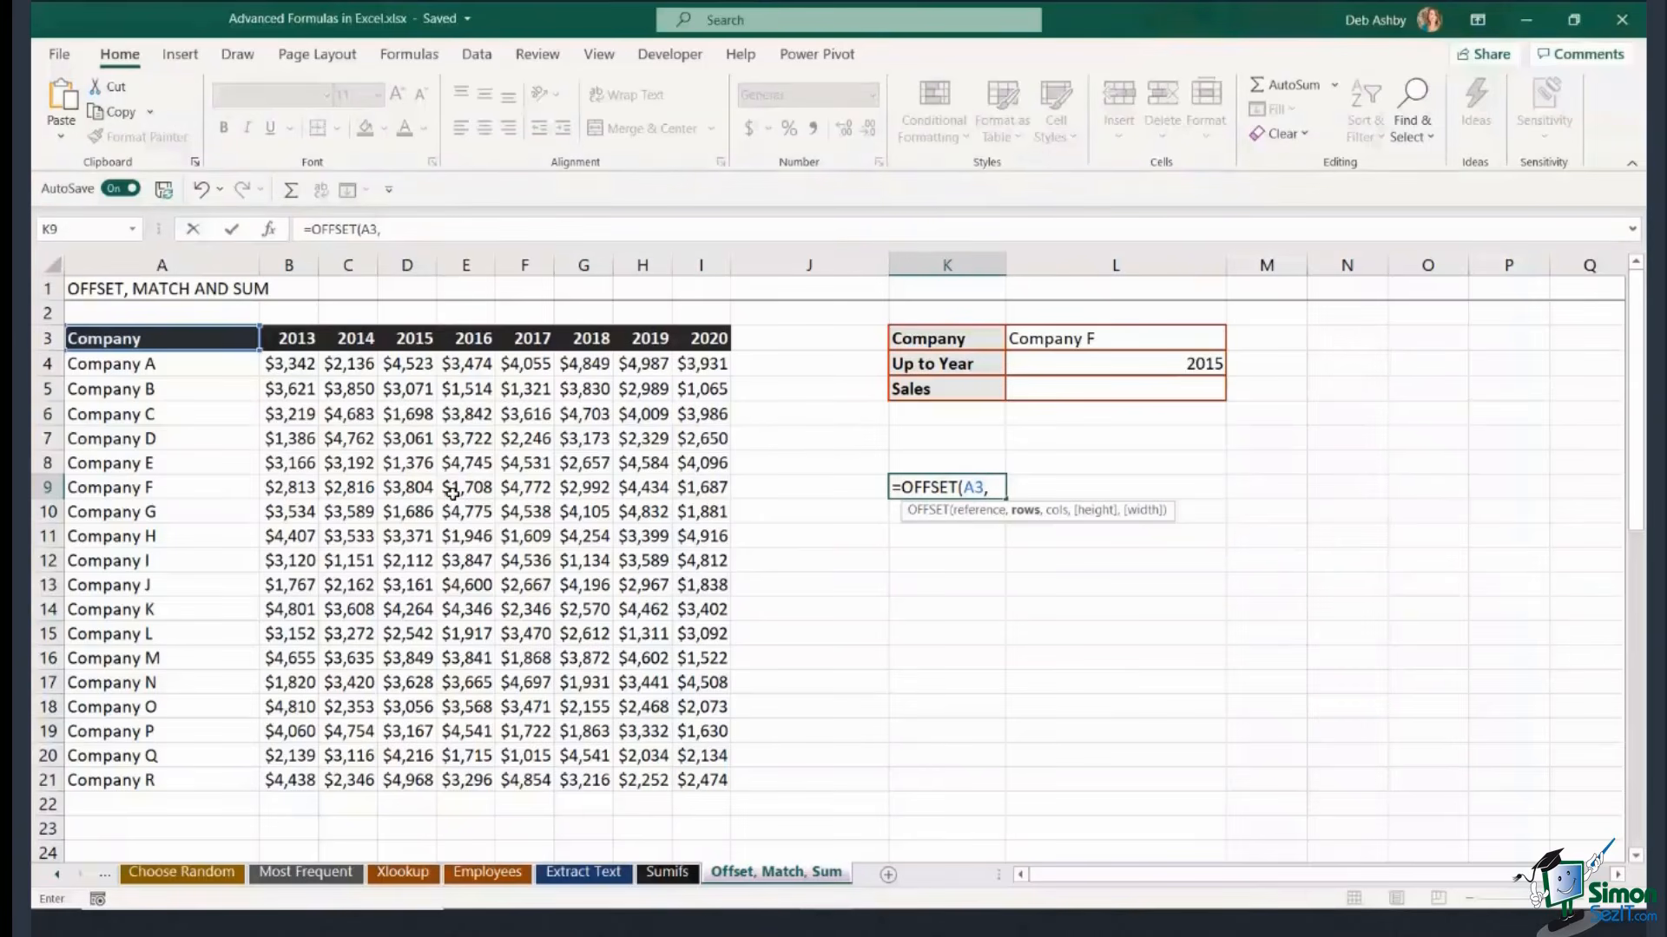
# Complete the K9 OFFSET formula with 2 rows, 2 columns, a height of 1 and a width of 4.
pyautogui.write('2,')
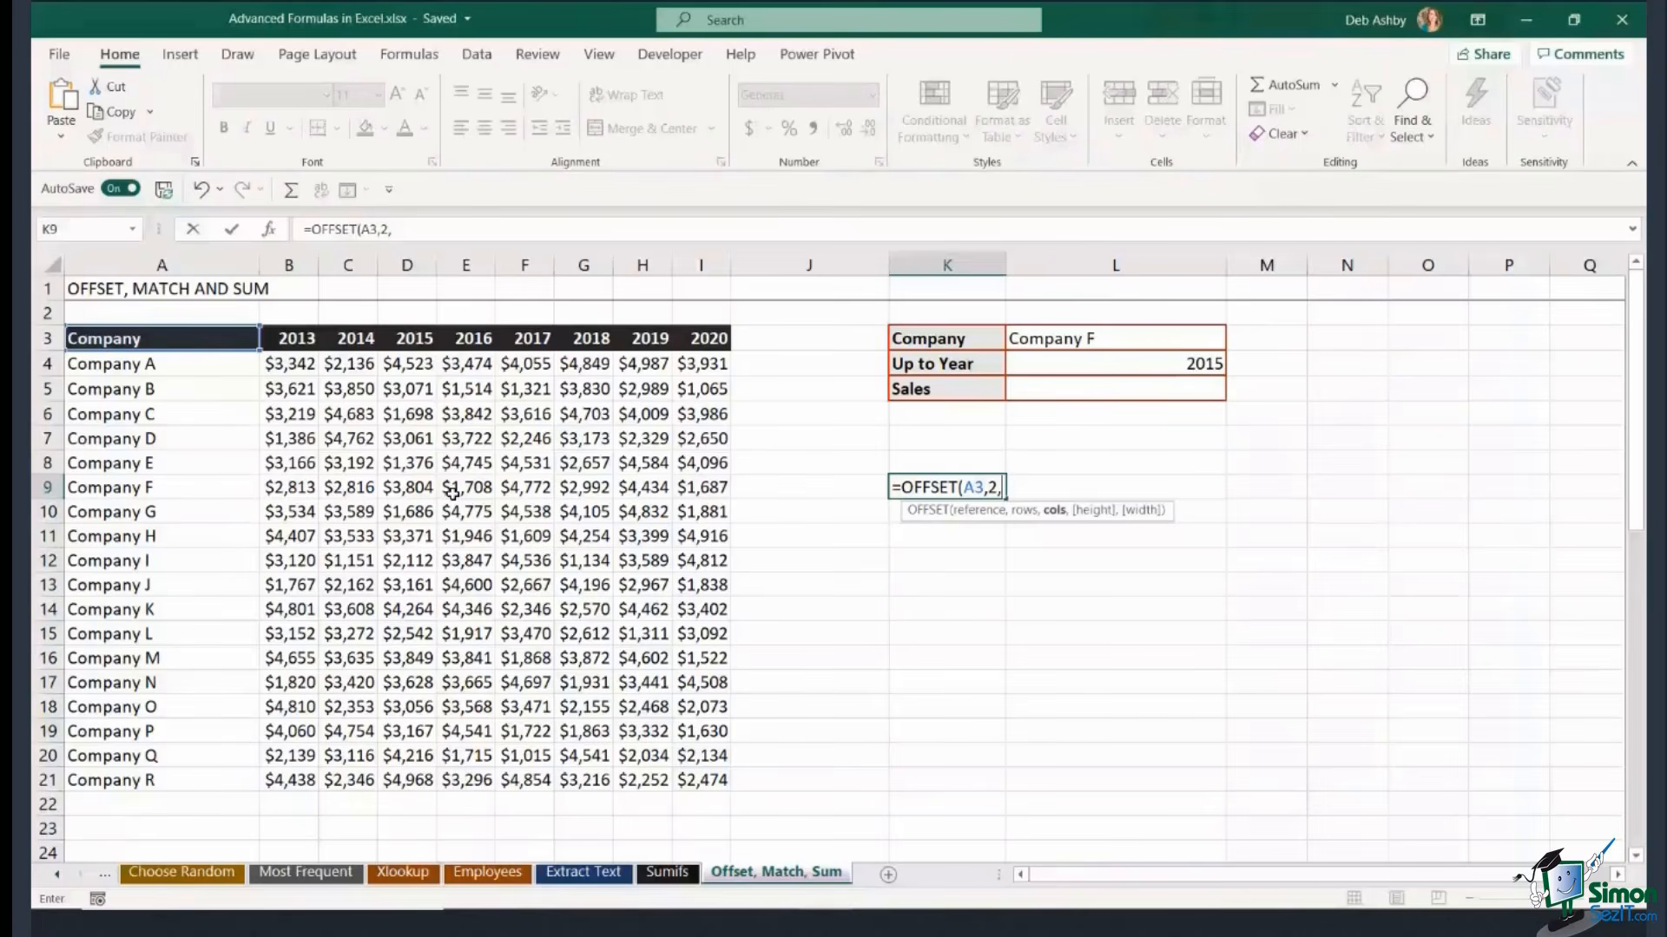
pyautogui.write('2,')
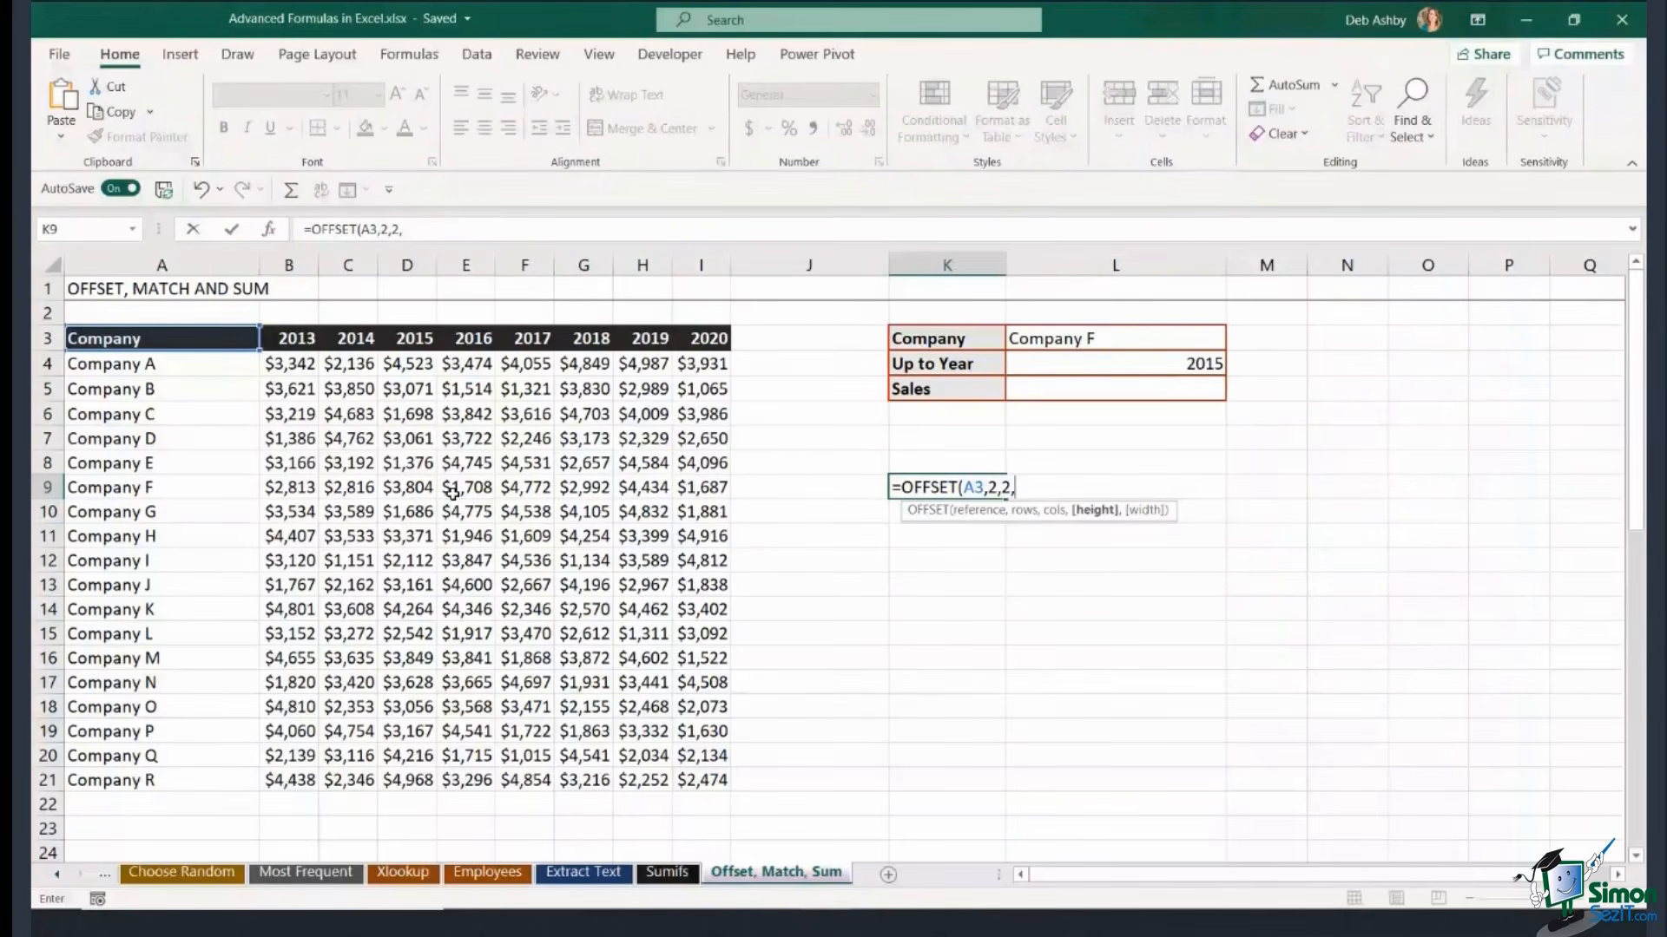
pyautogui.write('1,4)')
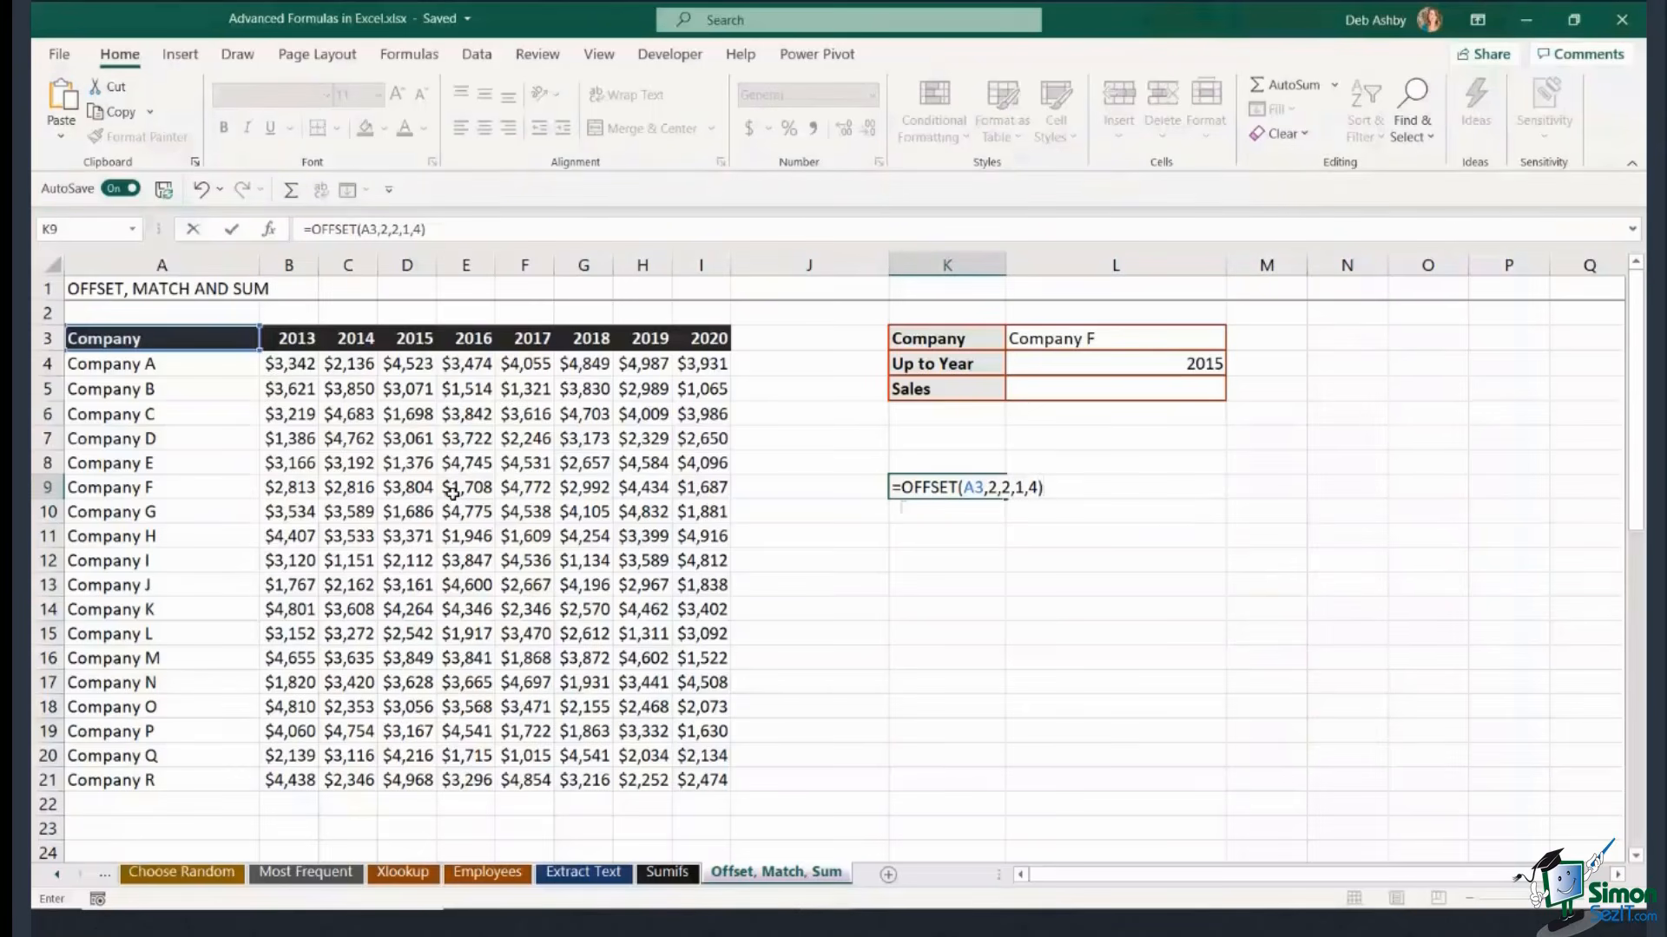
pyautogui.press('Return')
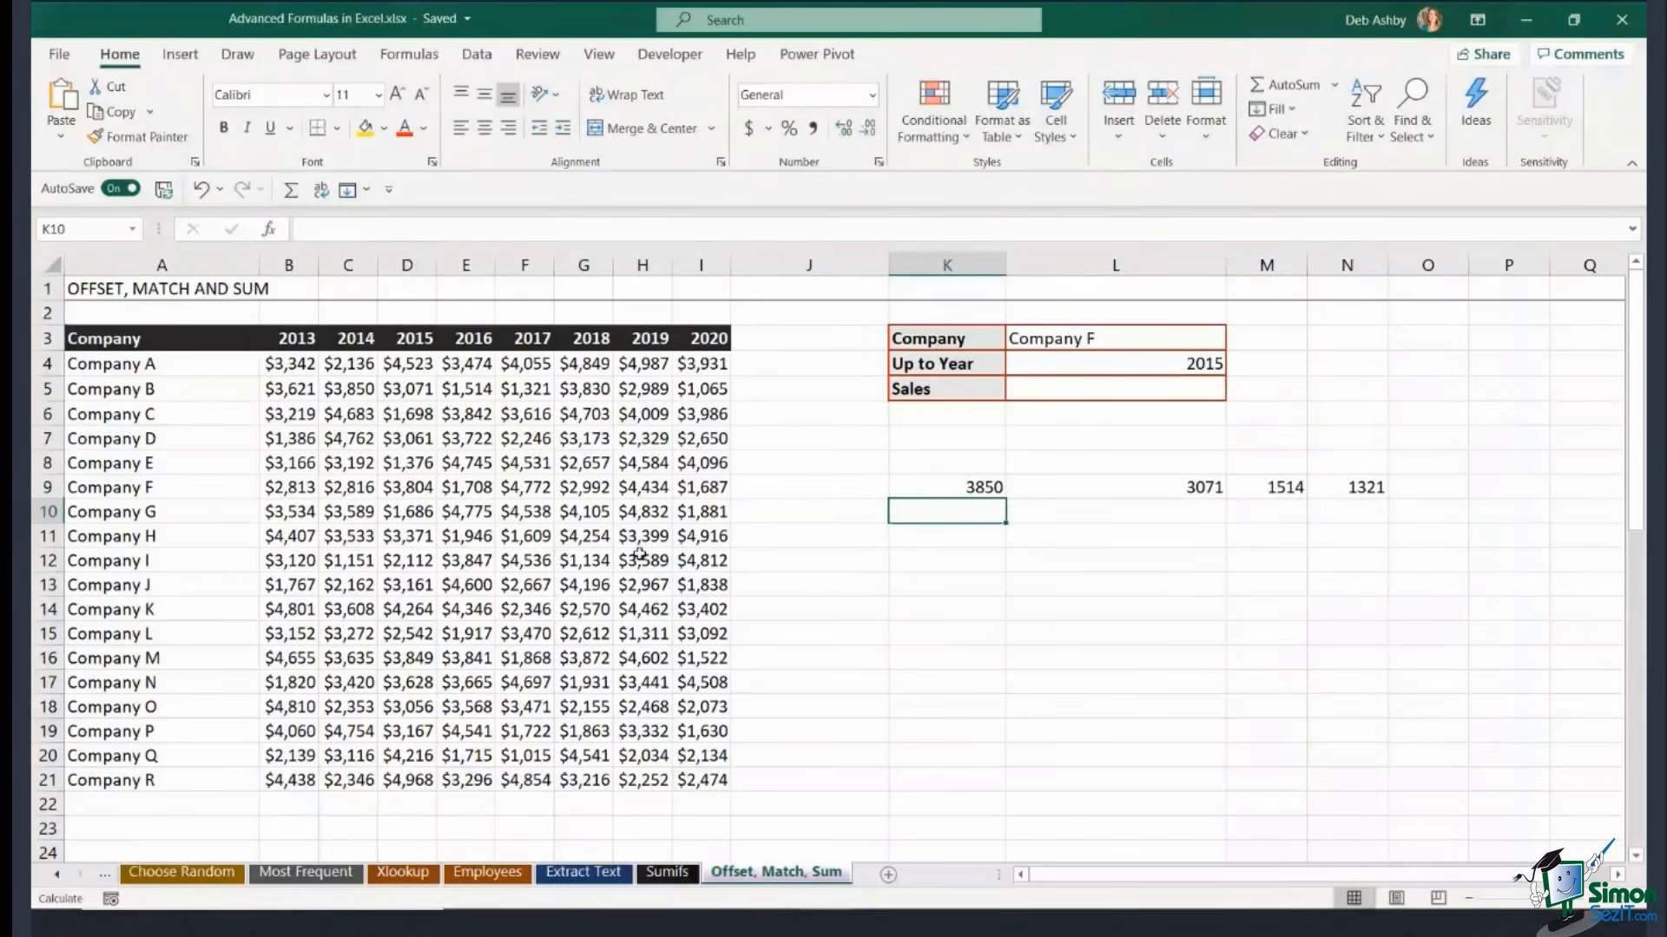
# Trace the OFFSET path from A3 down two rows and across two columns to C5, and examine the C5:F5 range it returns.
pyautogui.click(150, 341)
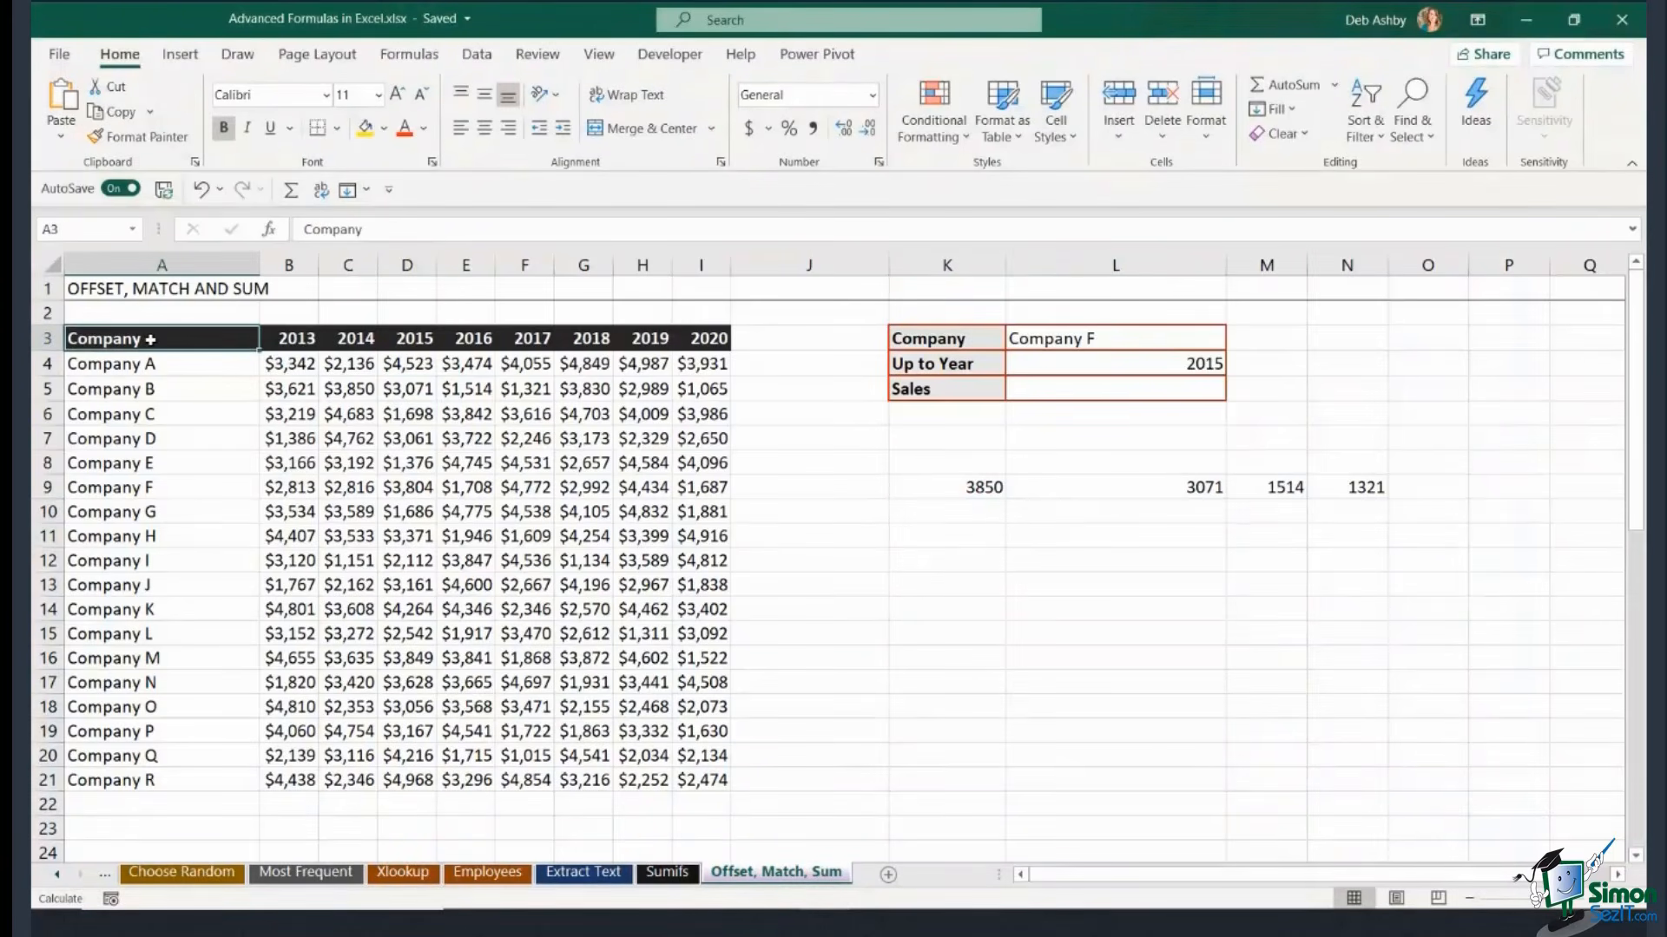
pyautogui.click(189, 363)
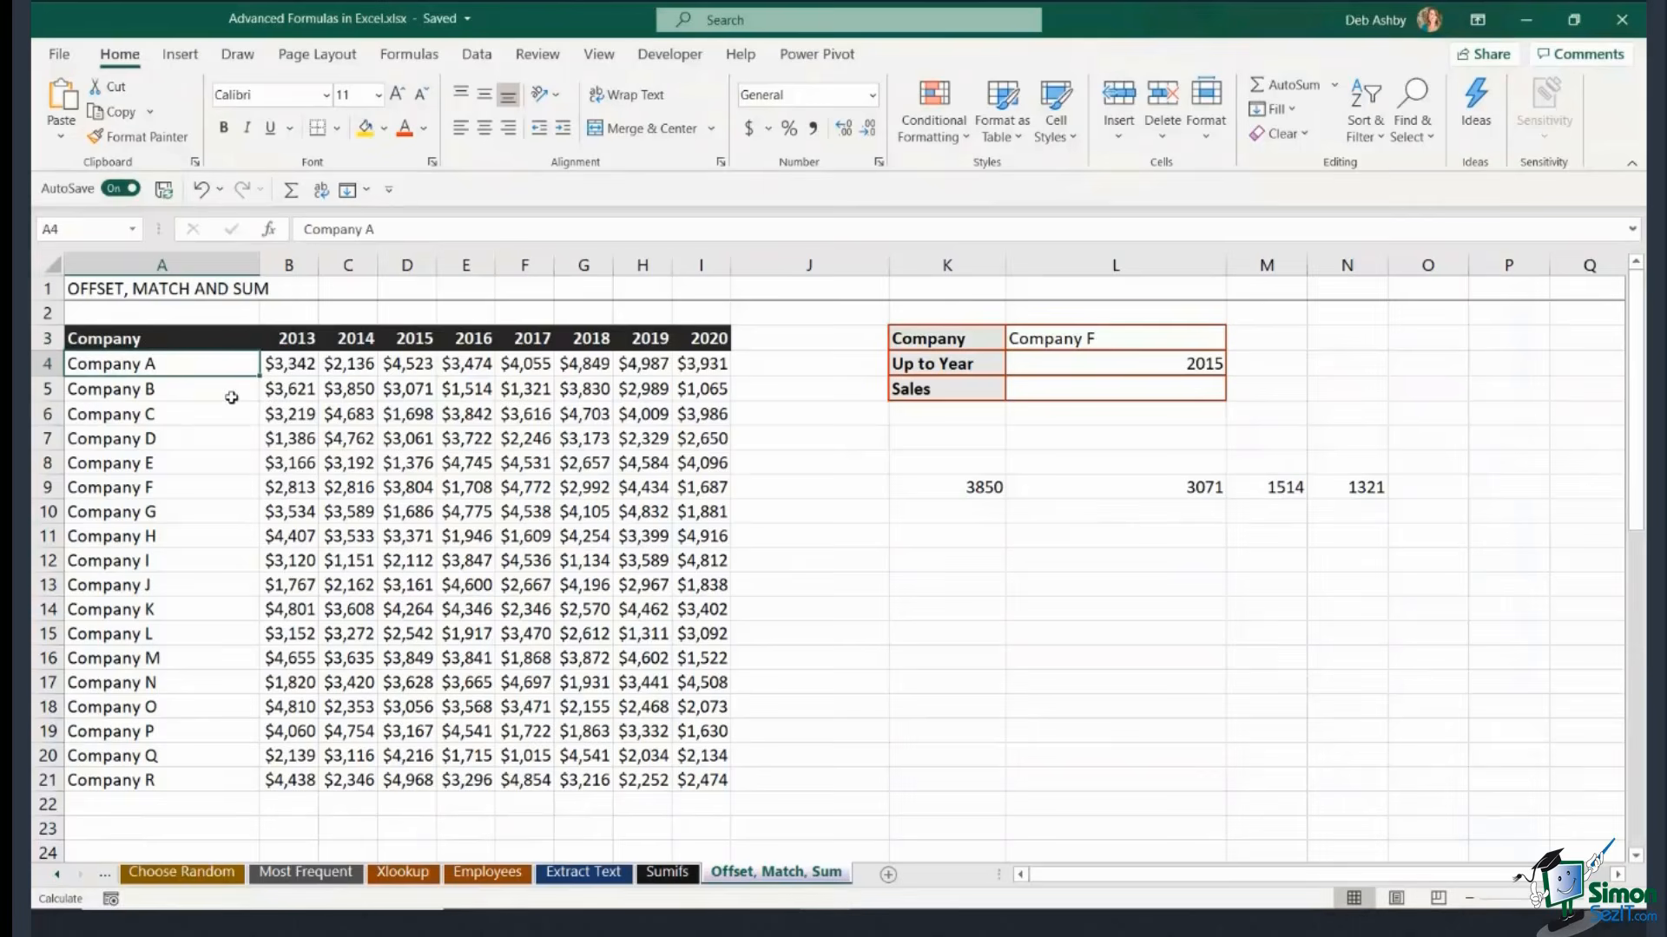
pyautogui.click(172, 392)
pyautogui.click(287, 390)
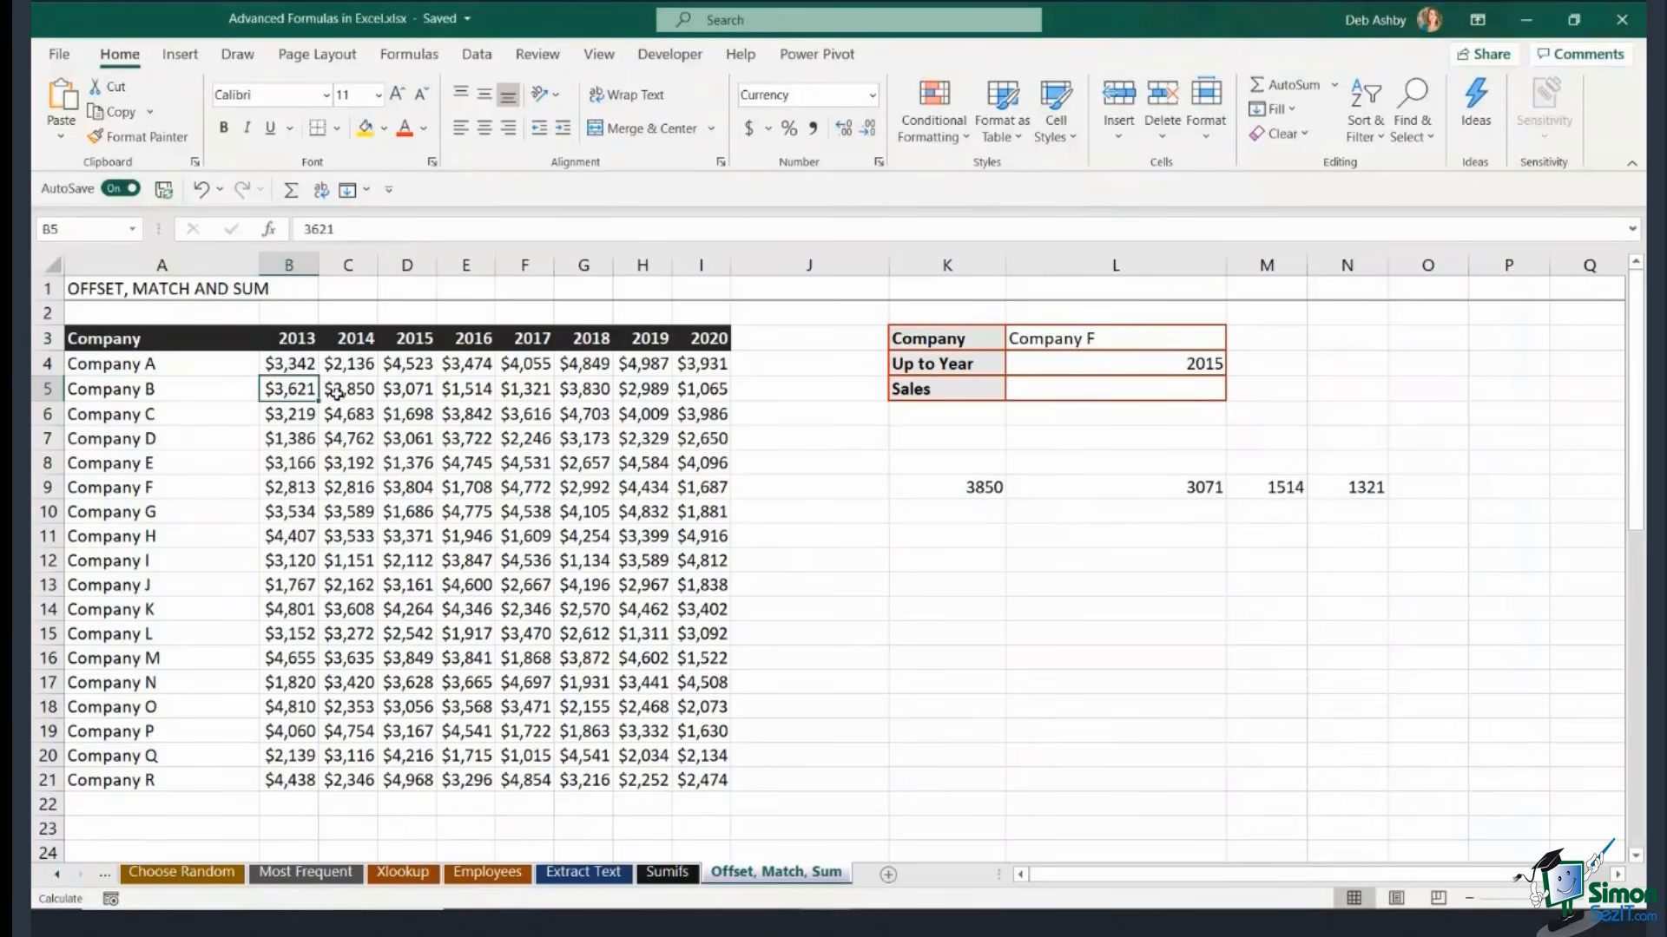
pyautogui.click(351, 392)
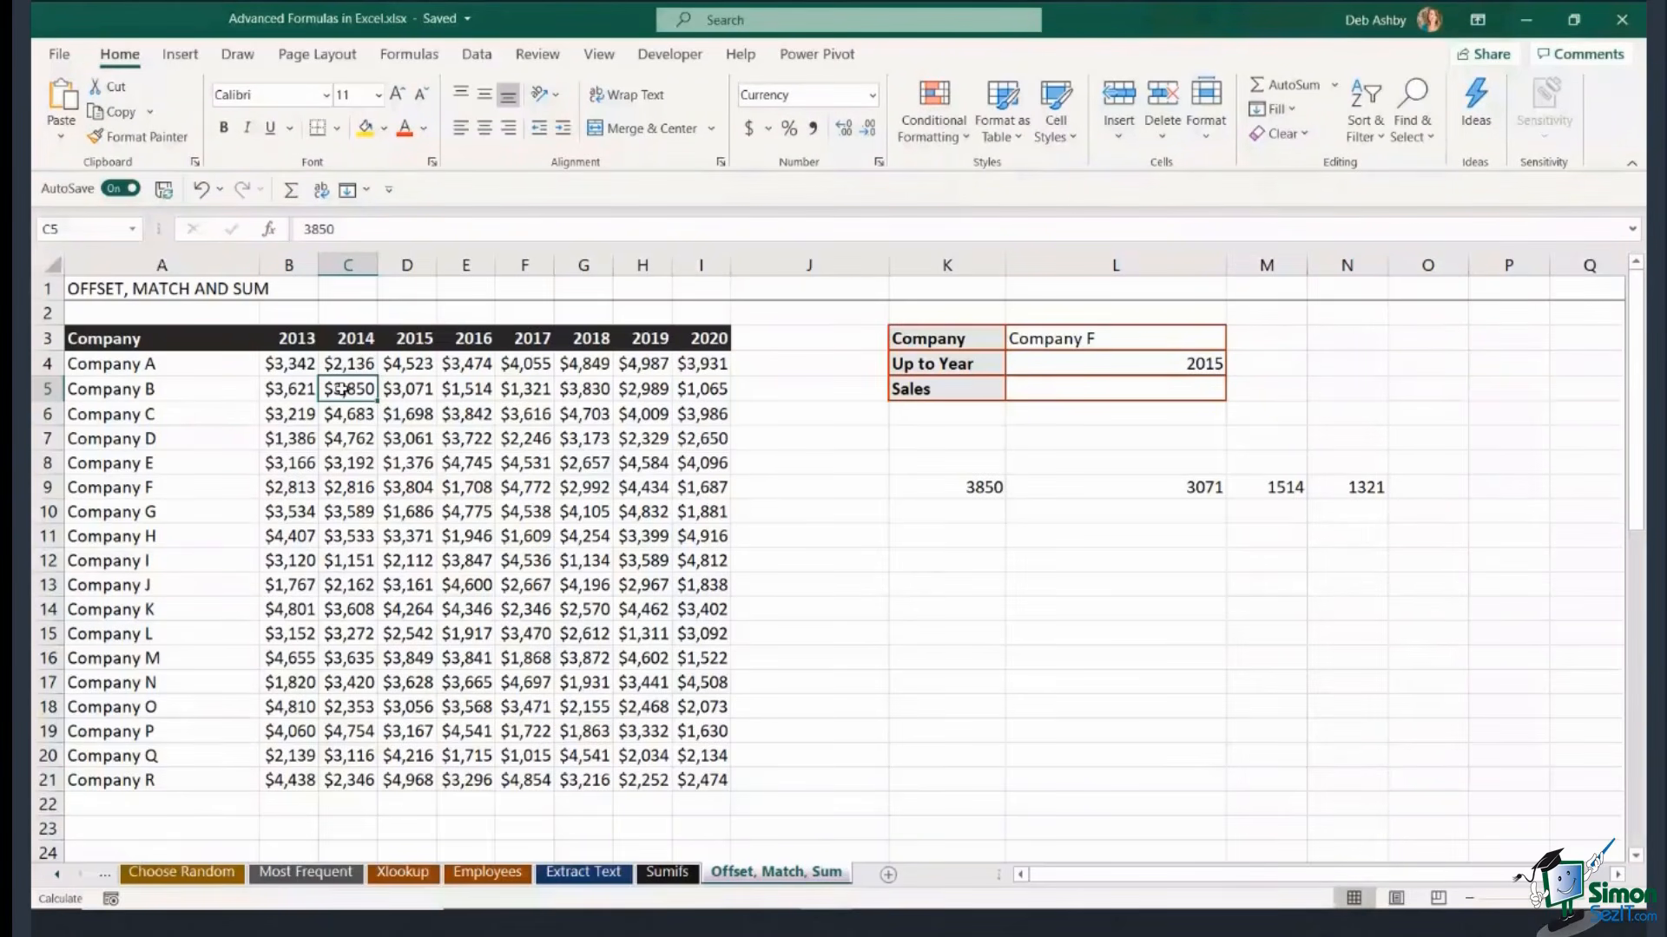
pyautogui.moveTo(343, 390); pyautogui.dragTo(525, 390)
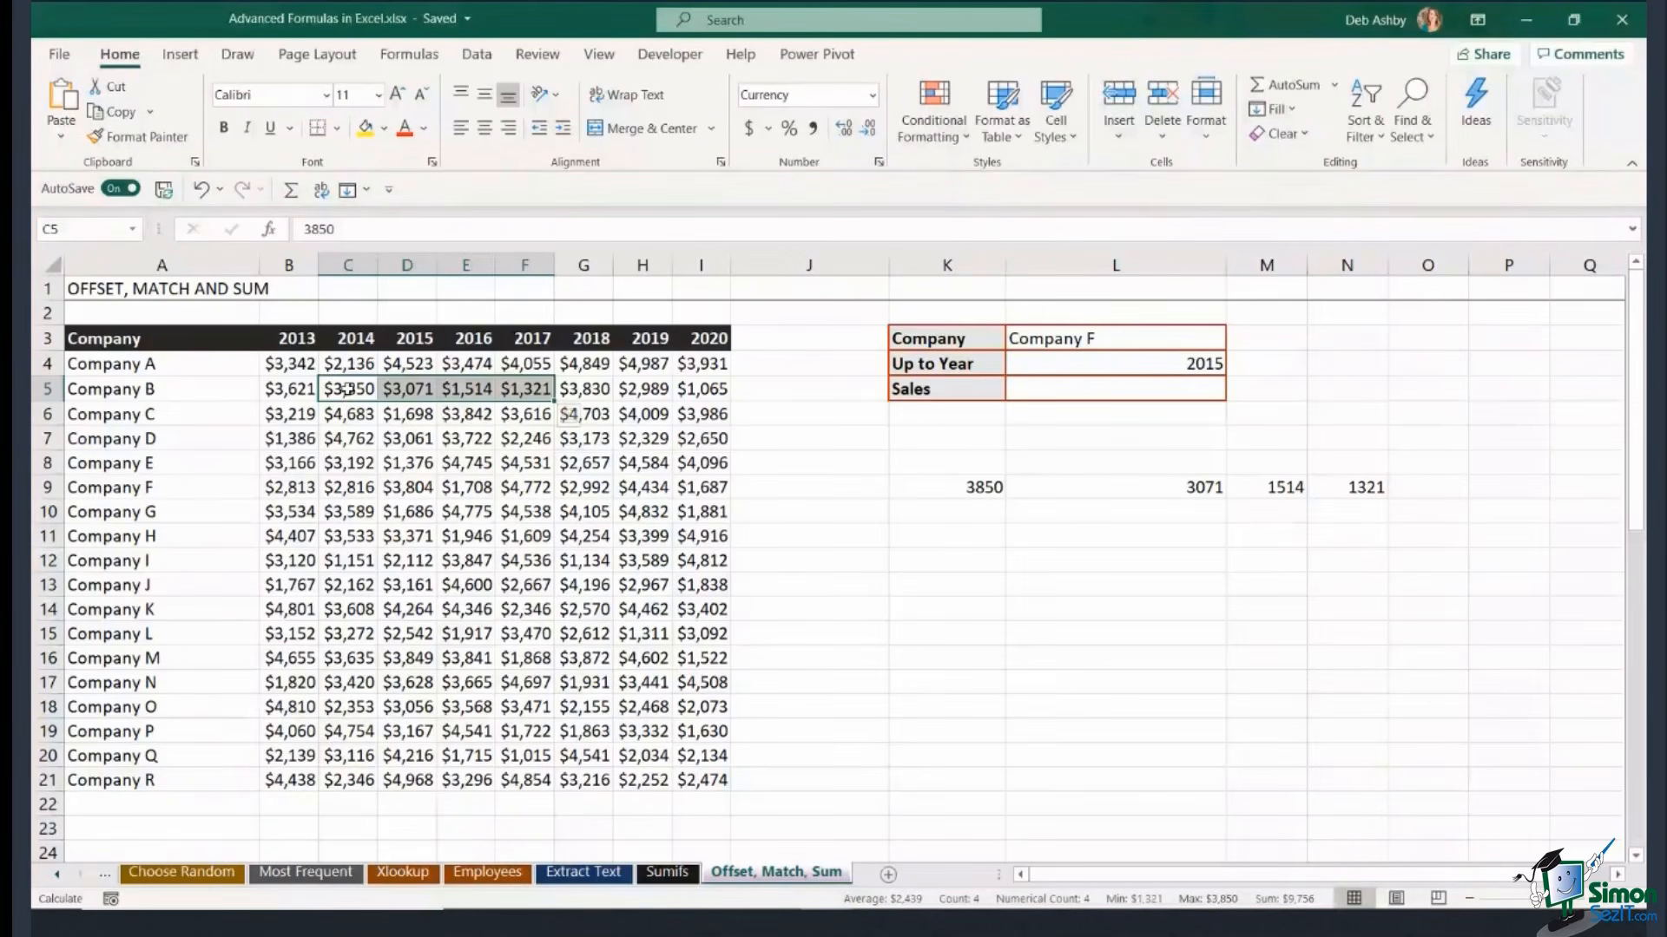
pyautogui.moveTo(347, 399); pyautogui.dragTo(546, 424)
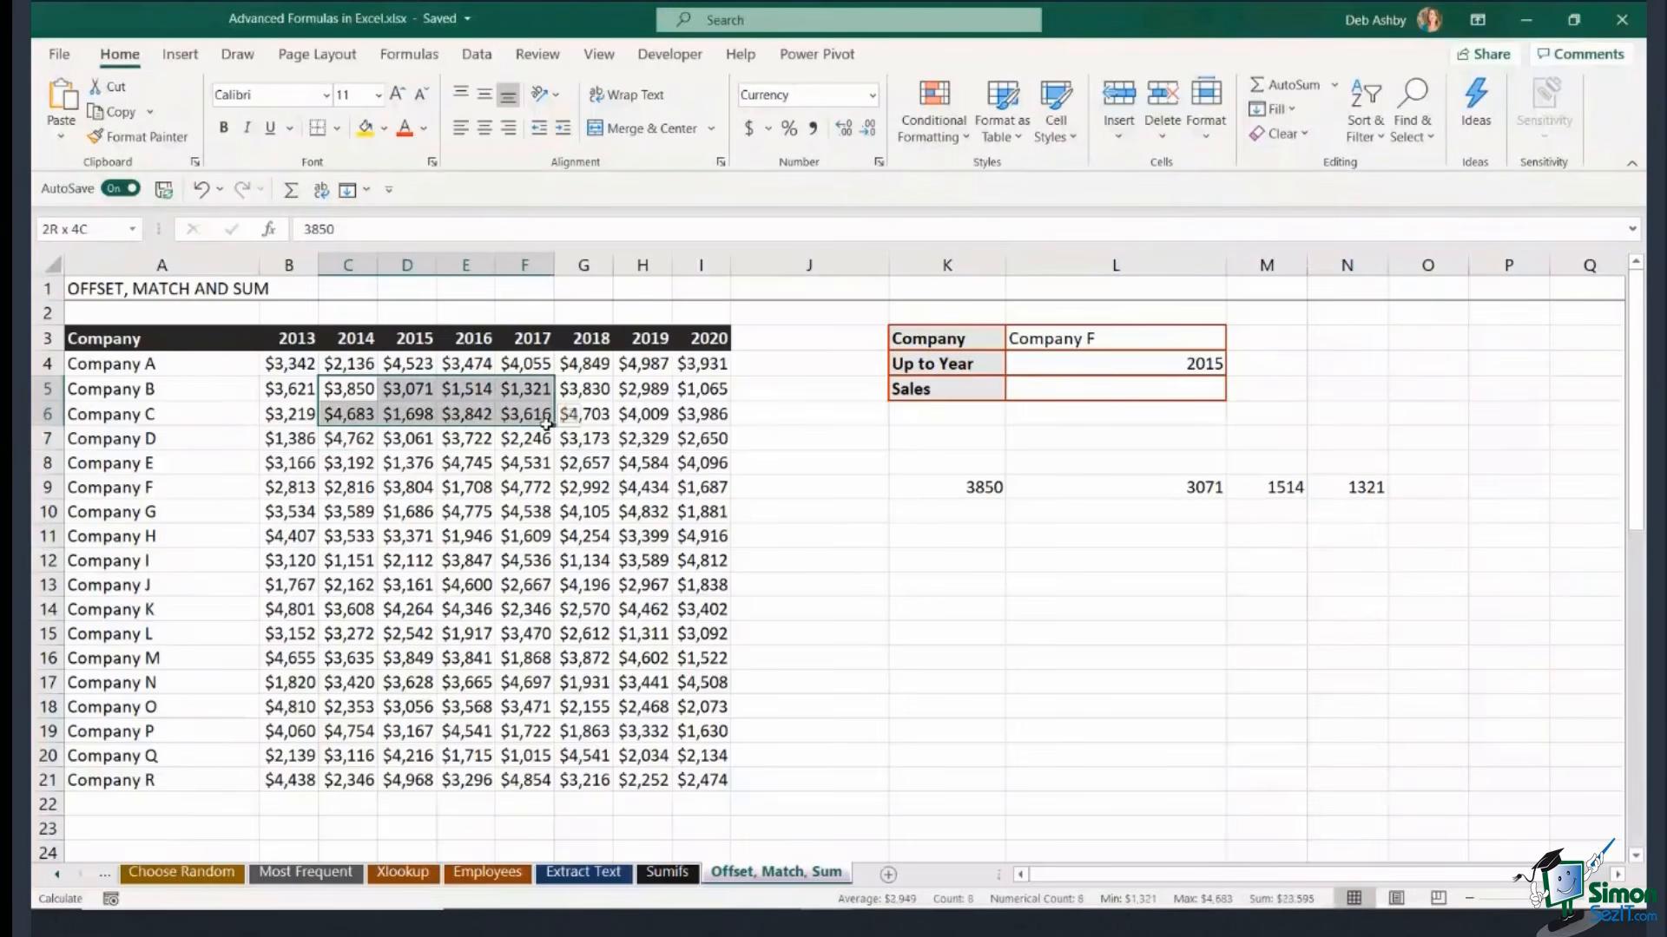
pyautogui.moveTo(547, 424); pyautogui.dragTo(547, 423)
# Delete the practice OFFSET formula in K9 together with its spilled results.
pyautogui.click(946, 633)
pyautogui.click(943, 492)
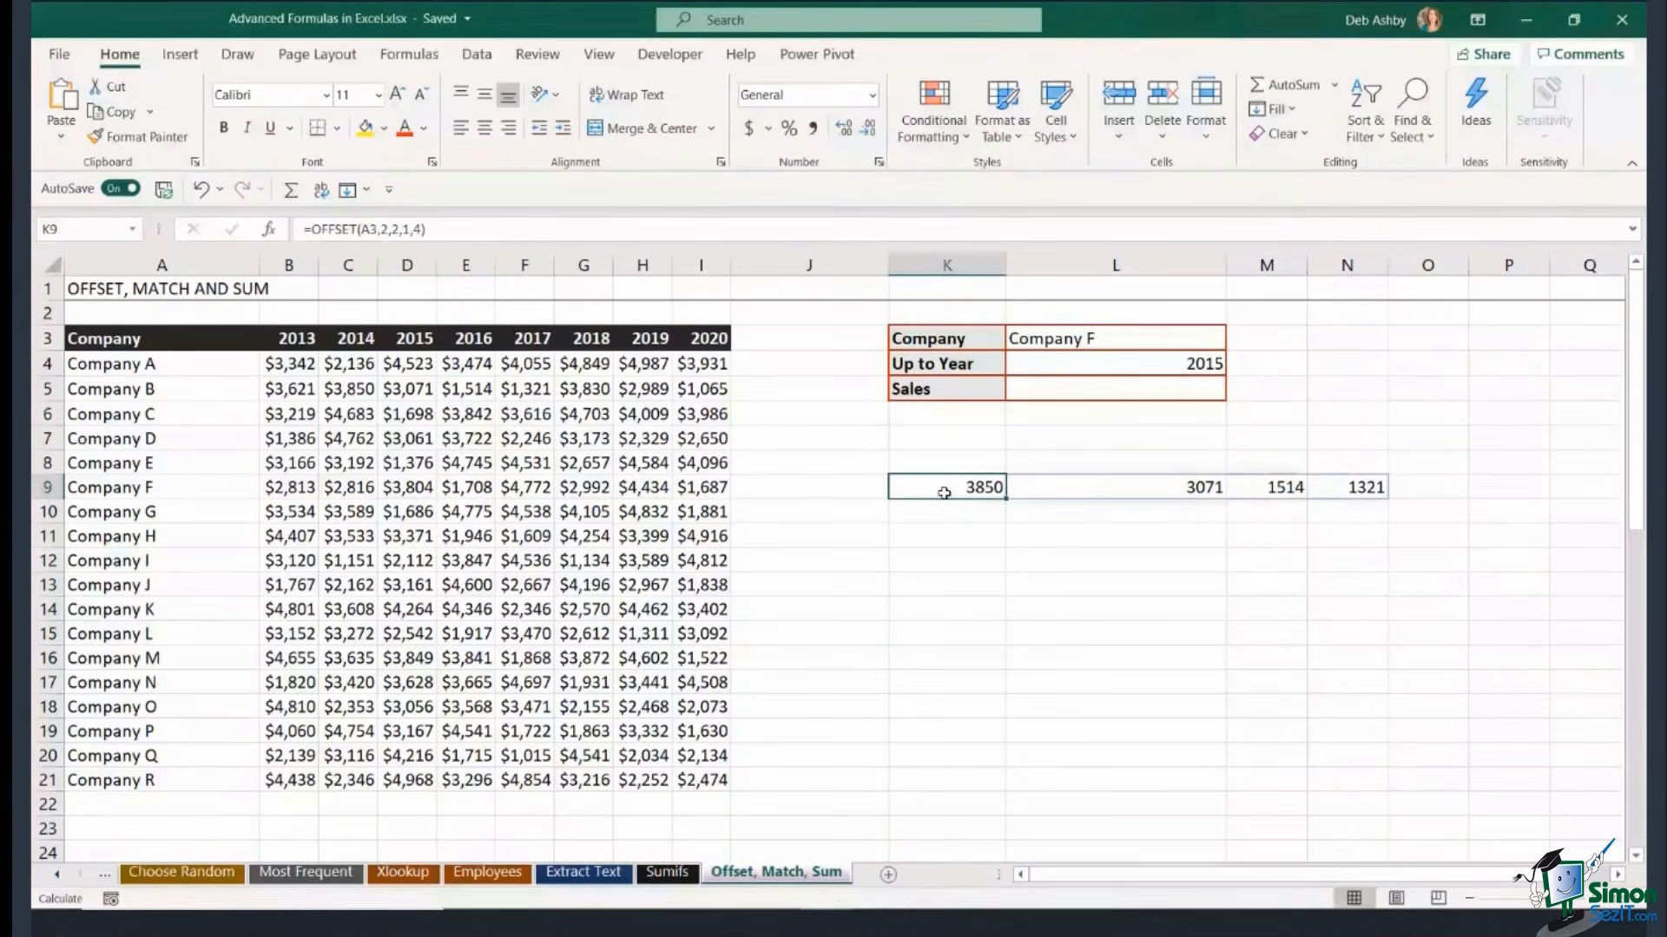
pyautogui.moveTo(943, 492); pyautogui.dragTo(1368, 492)
pyautogui.press('Delete')
pyautogui.click(1115, 560)
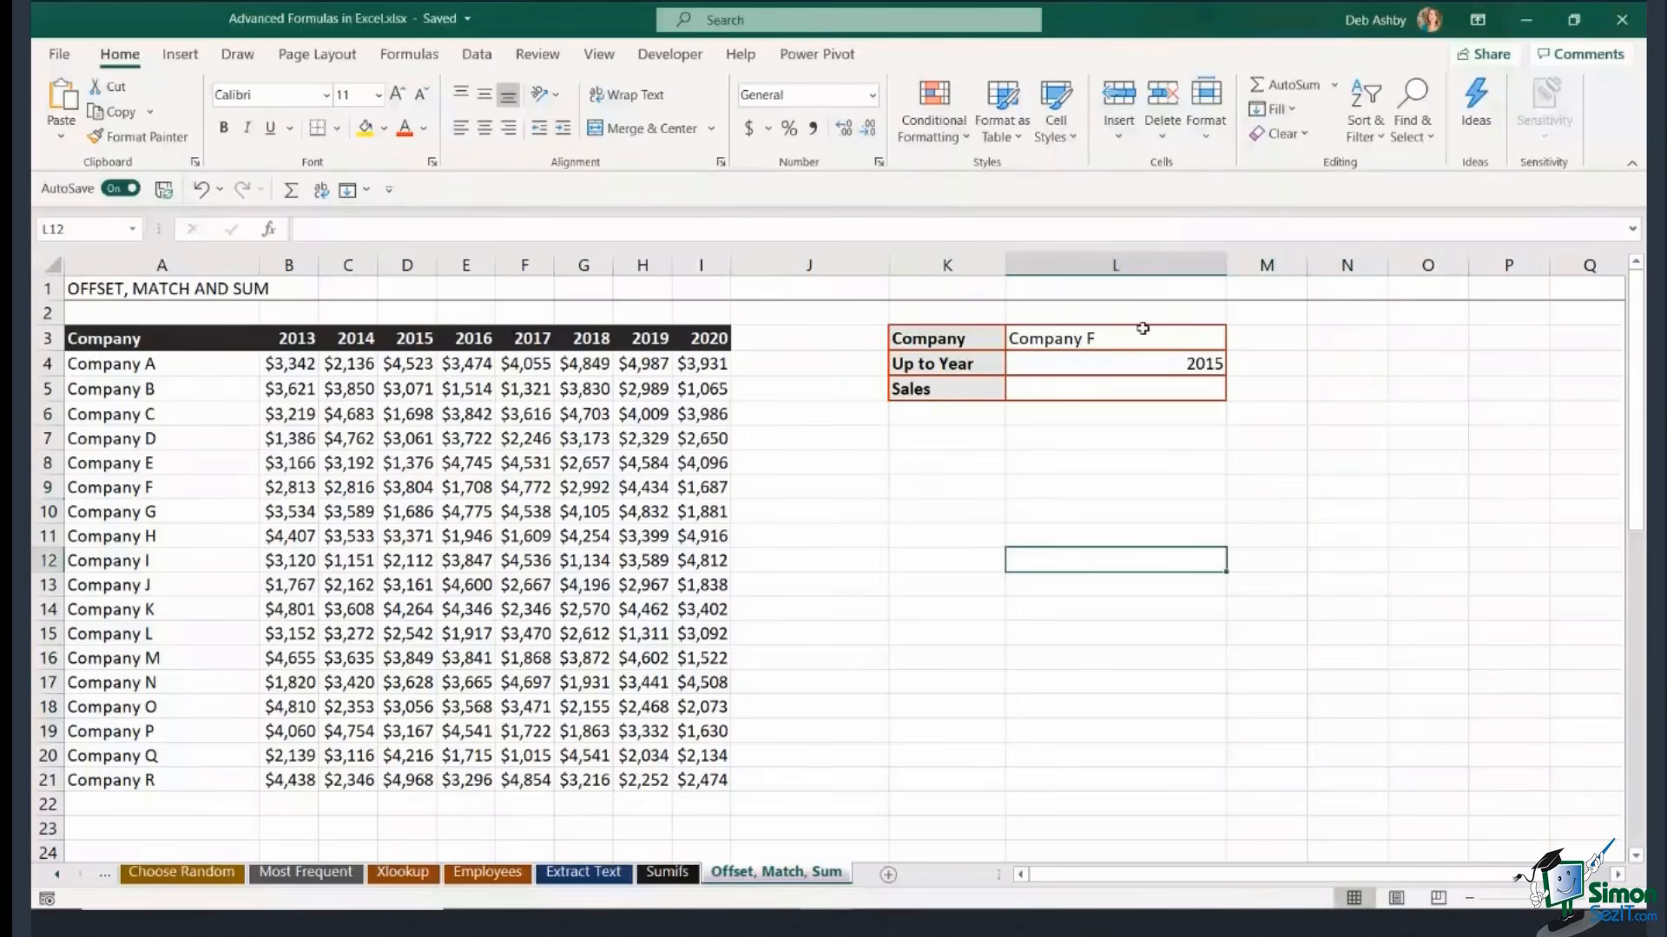
# Choose Company G as the company in L3 and 2017 as the up-to year in L4.
pyautogui.click(1143, 332)
pyautogui.click(1237, 340)
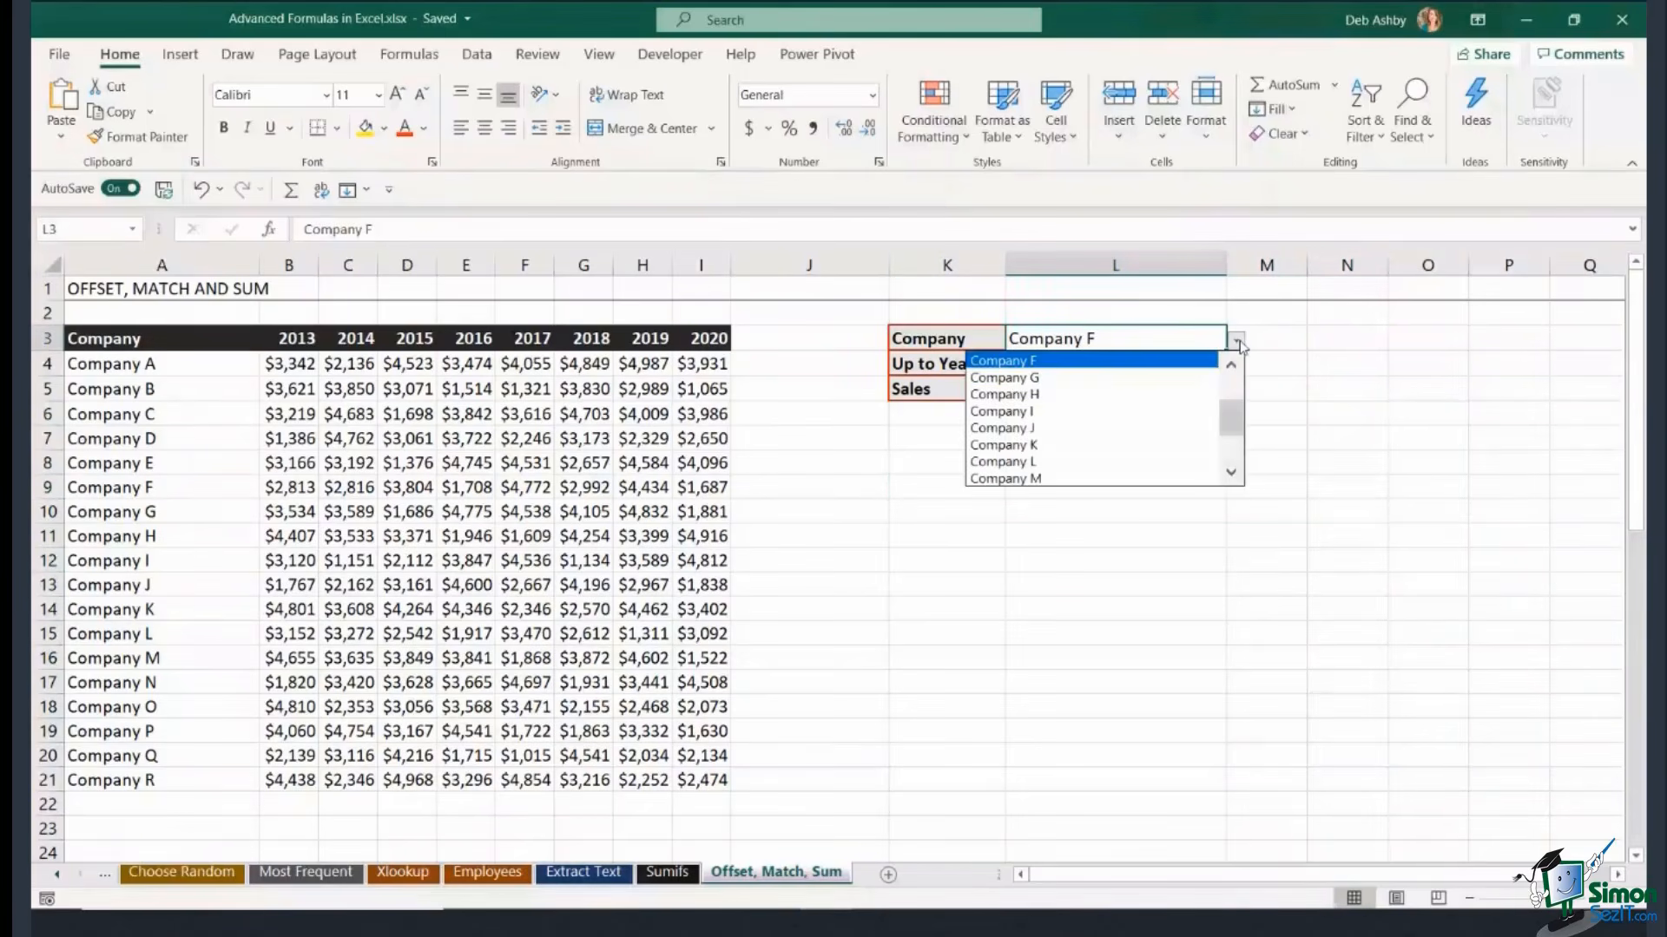
pyautogui.click(1236, 340)
pyautogui.press('Down')
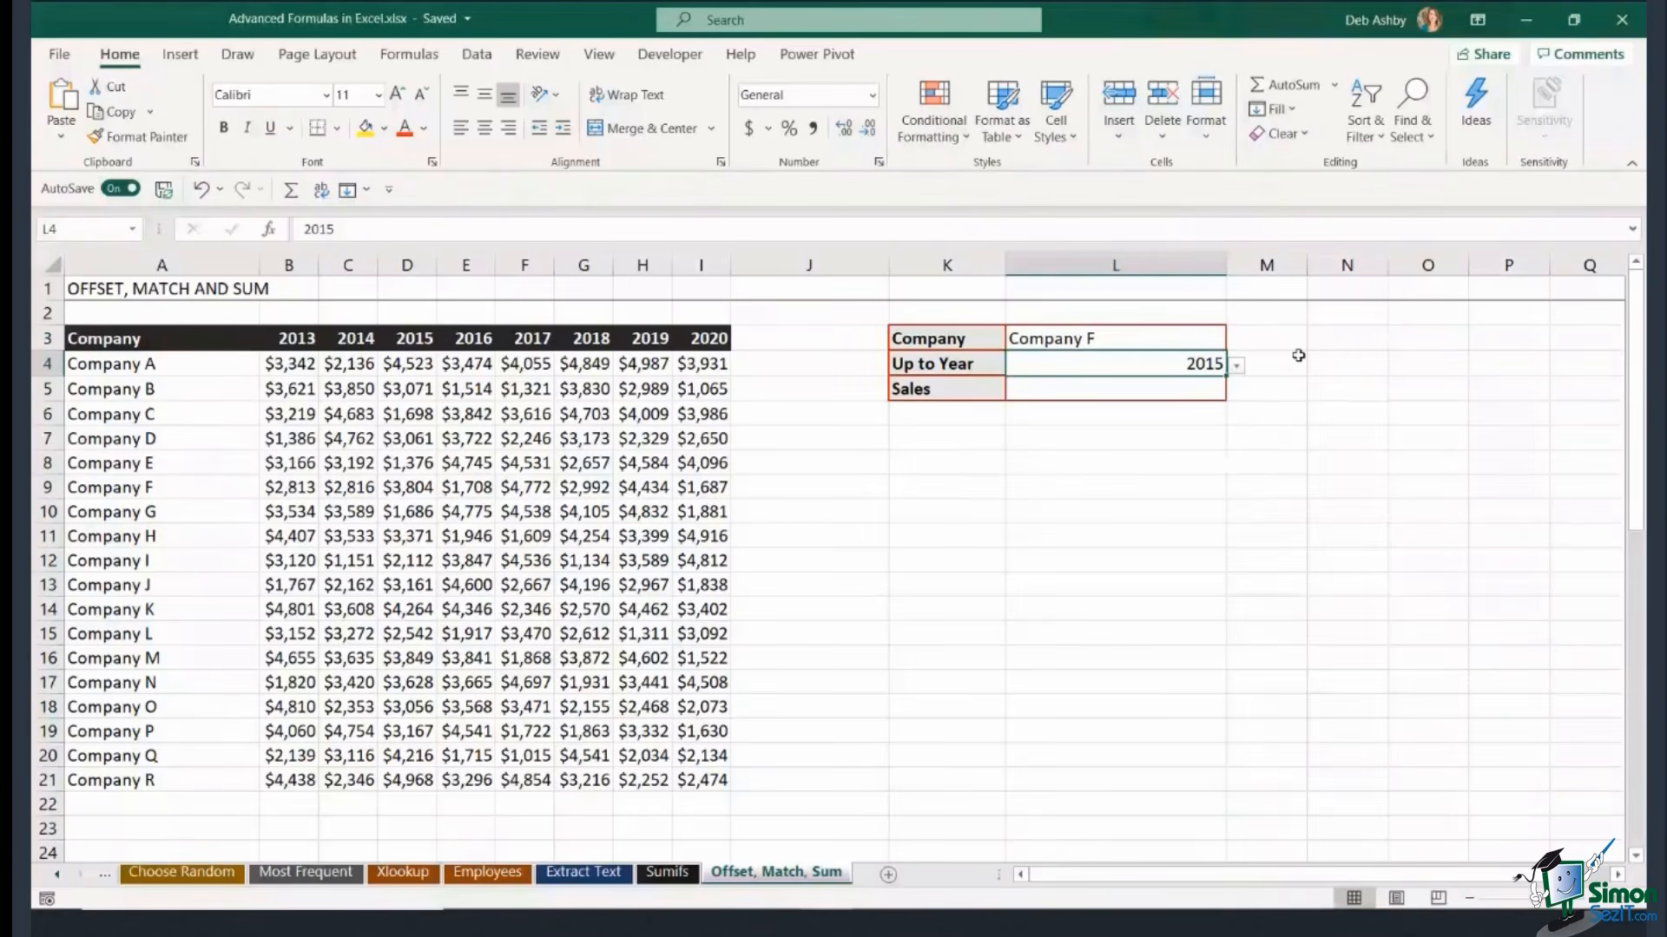
pyautogui.click(1214, 338)
pyautogui.click(1236, 341)
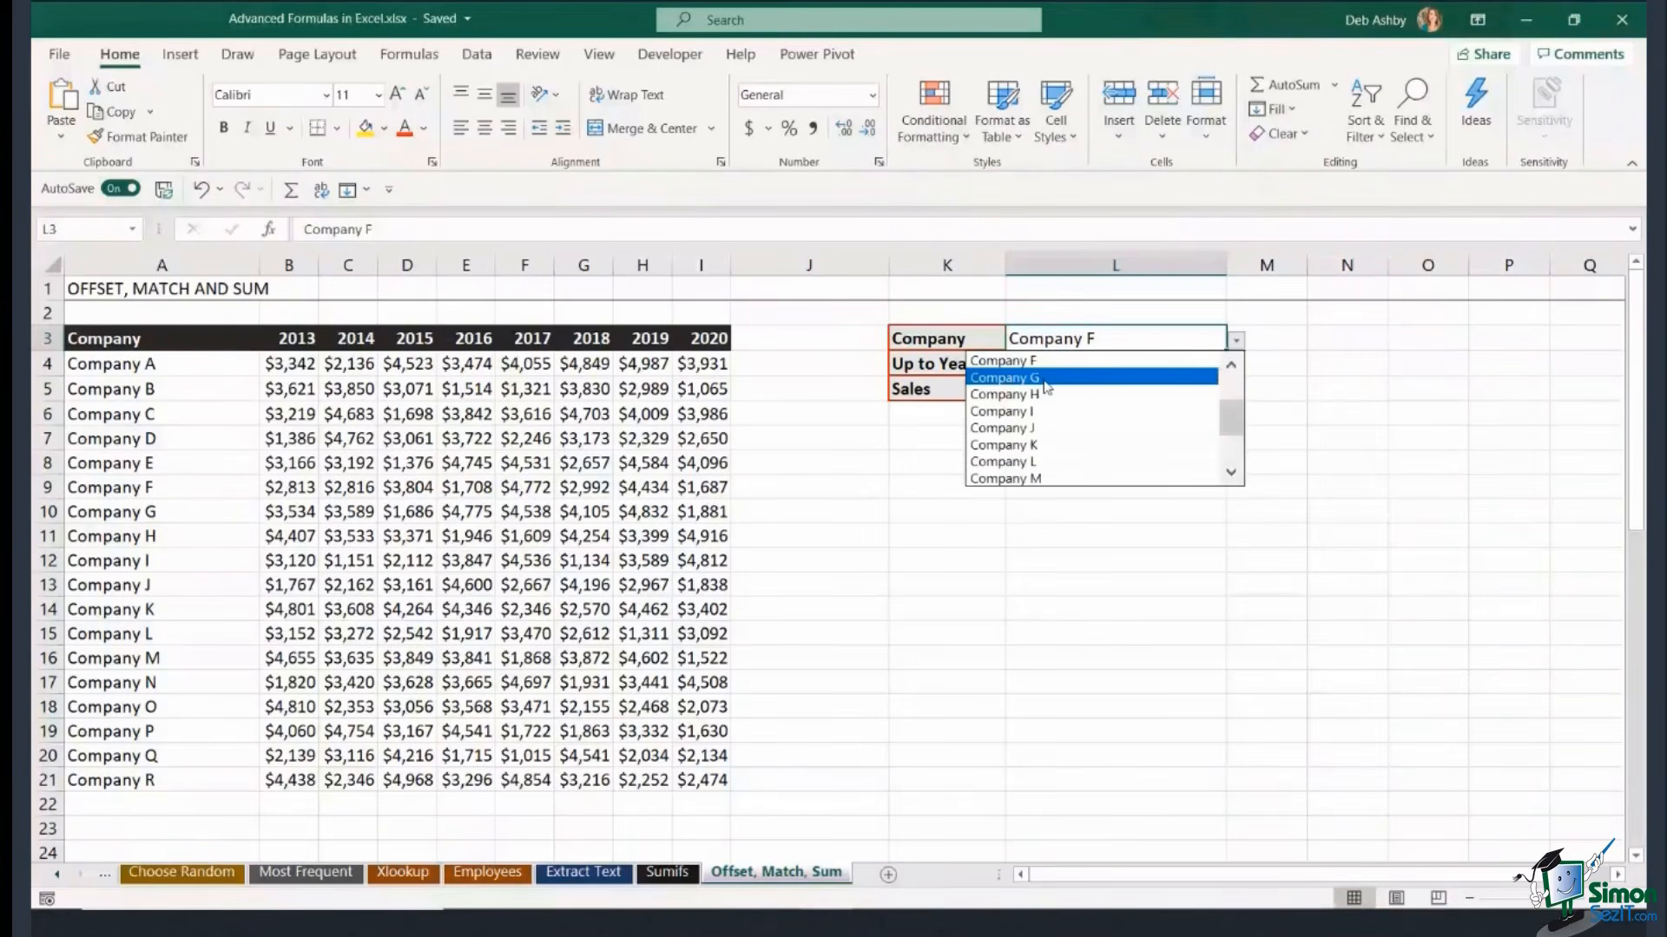
pyautogui.click(1046, 379)
pyautogui.press('Down')
pyautogui.click(1236, 365)
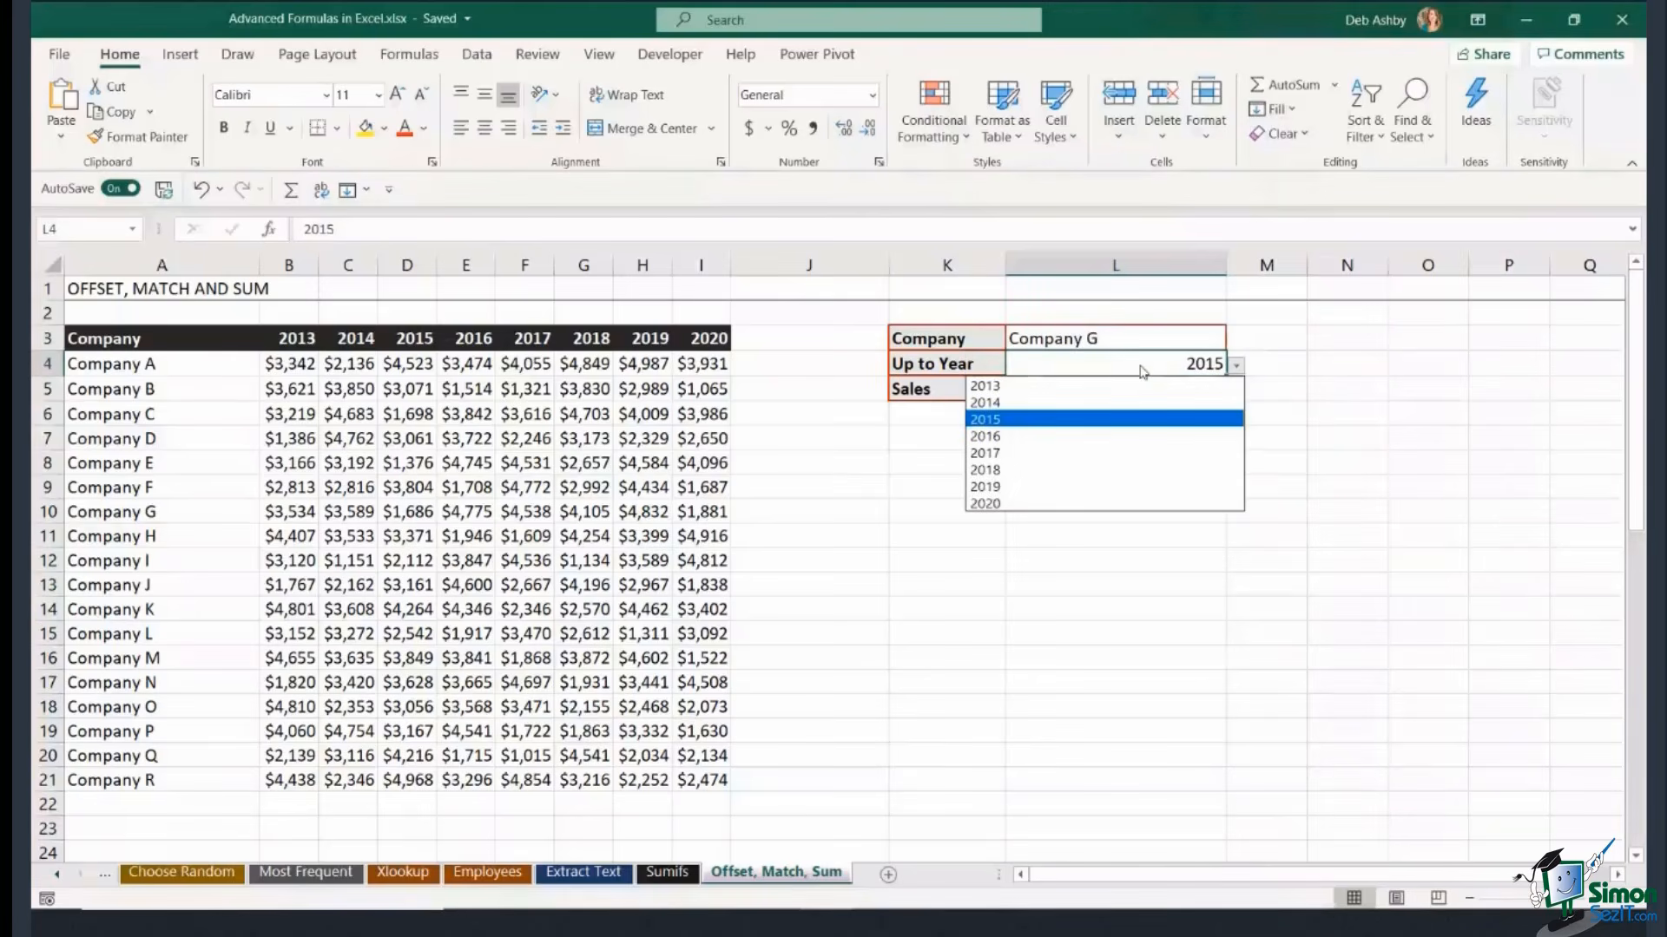
pyautogui.click(1045, 452)
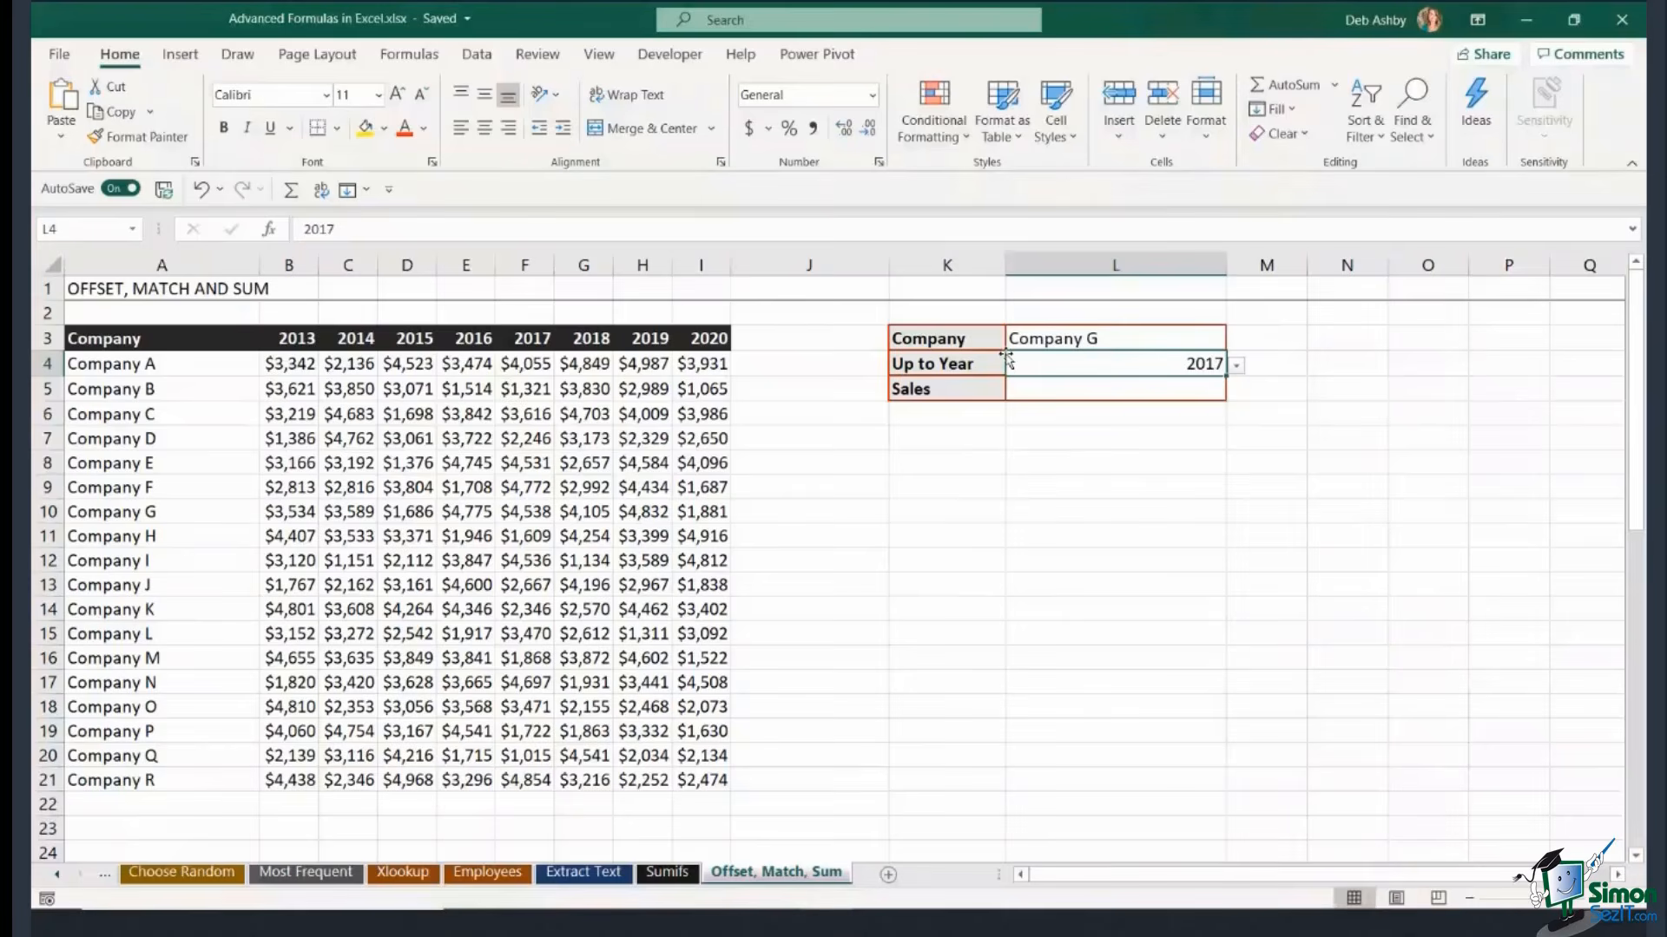
# Begin an OFFSET formula in the Sales cell L5 with A3 as the reference.
pyautogui.click(1084, 397)
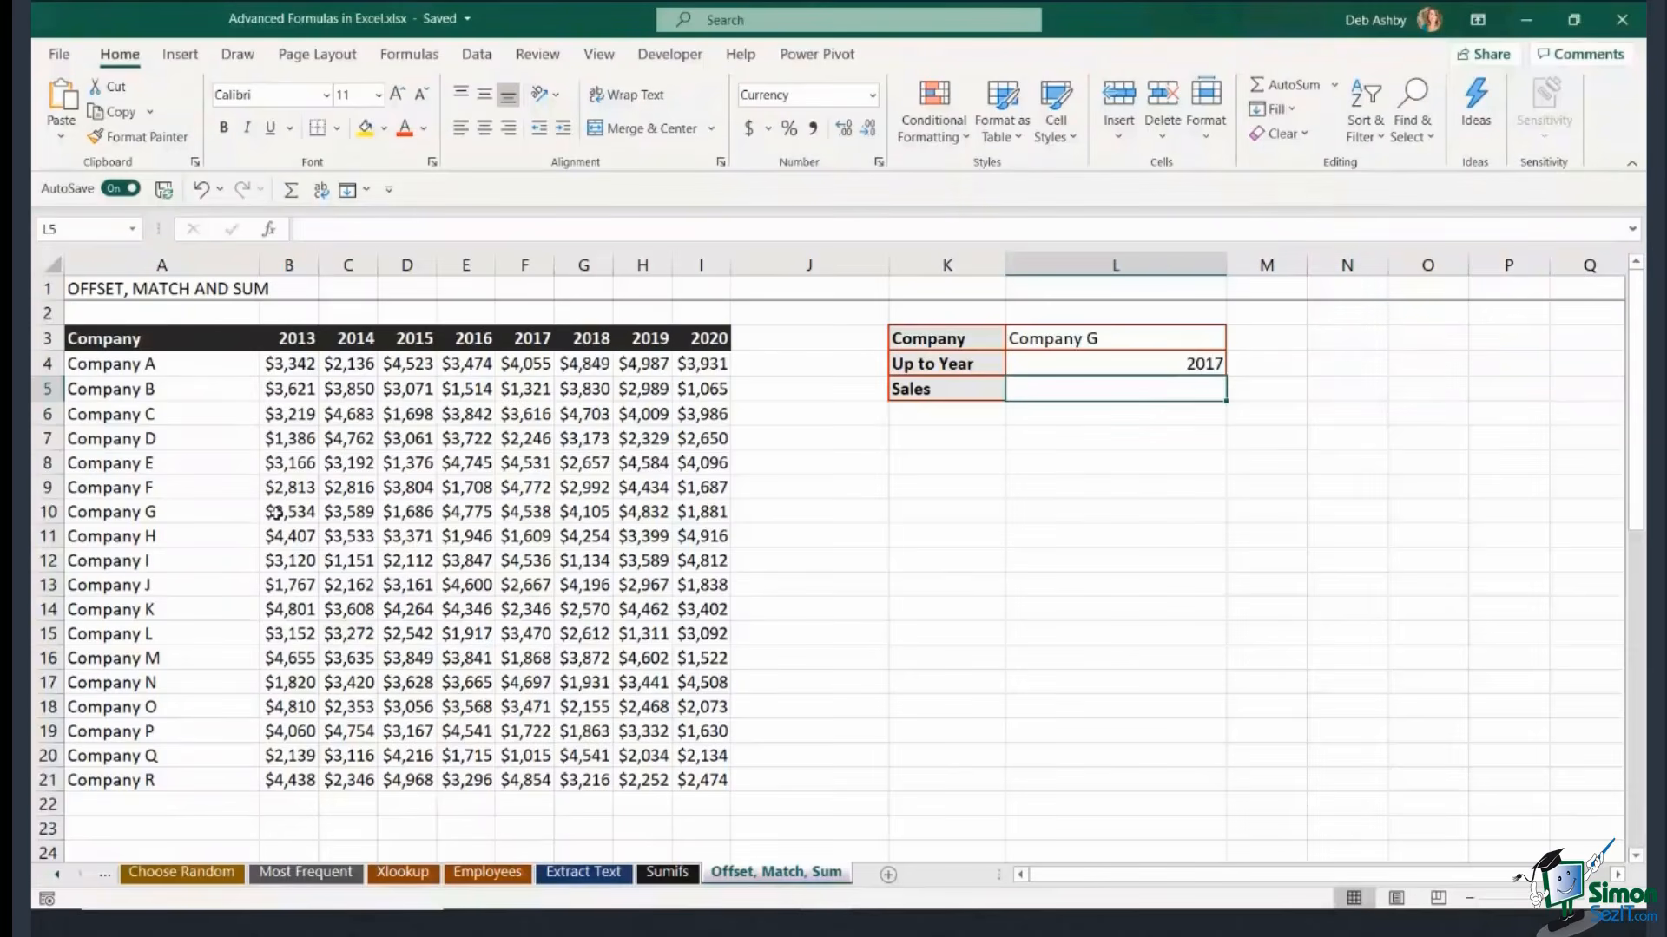
pyautogui.moveTo(276, 513); pyautogui.dragTo(519, 512)
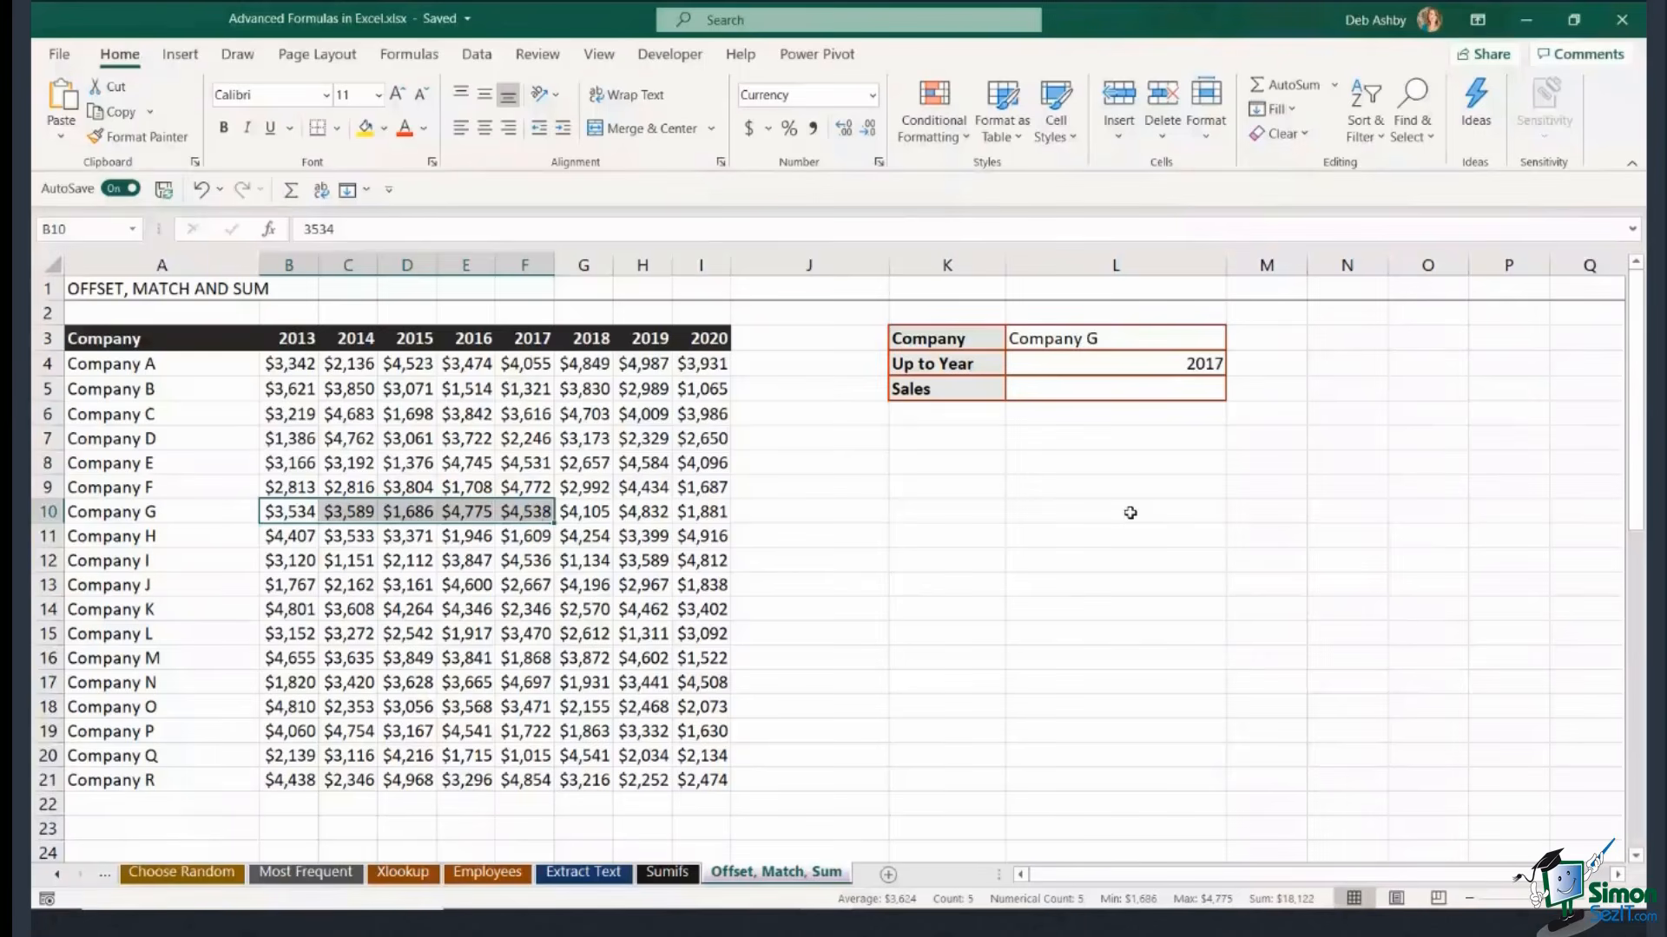
pyautogui.click(1047, 388)
pyautogui.write('=')
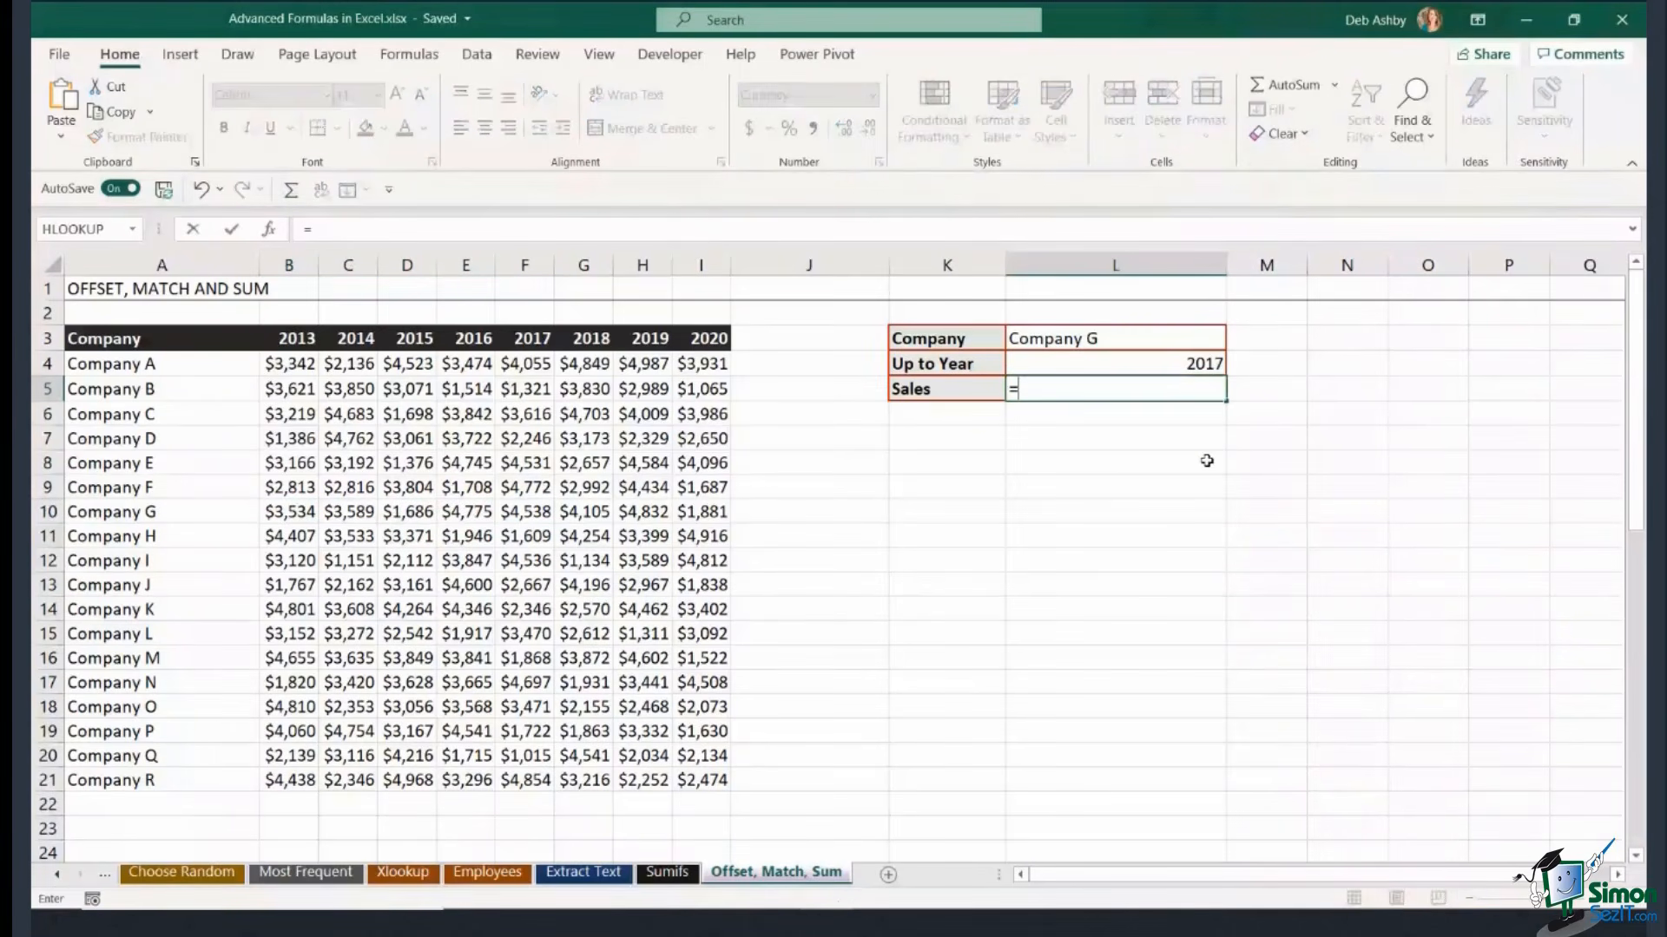
pyautogui.write('OFFSET')
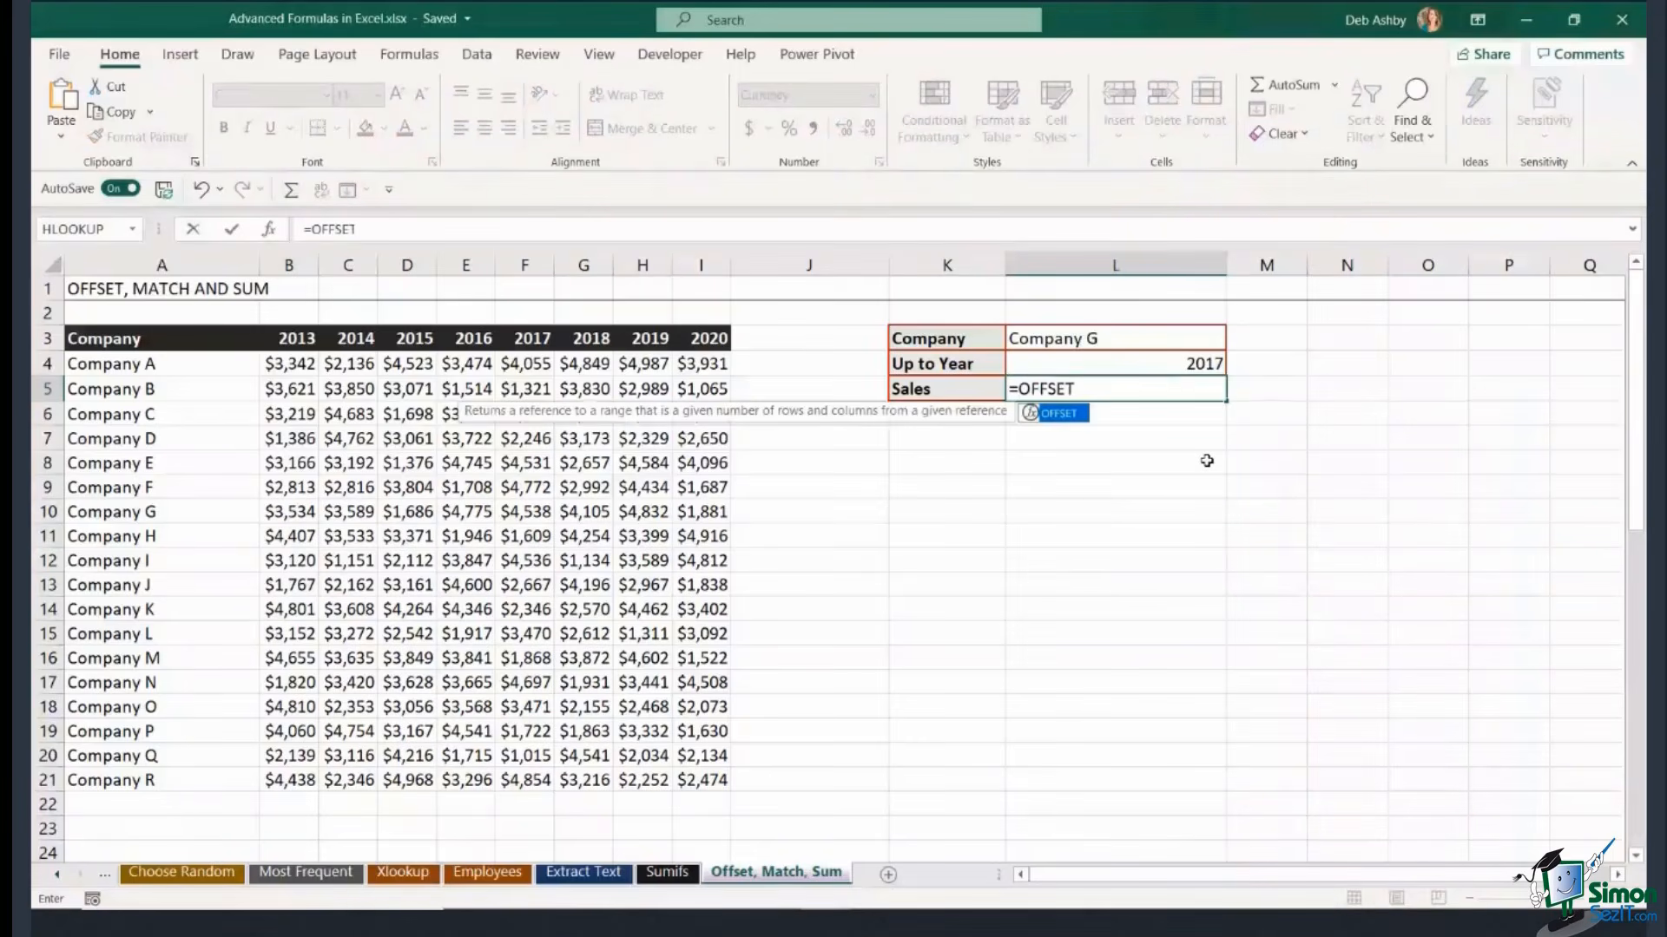
pyautogui.write('(')
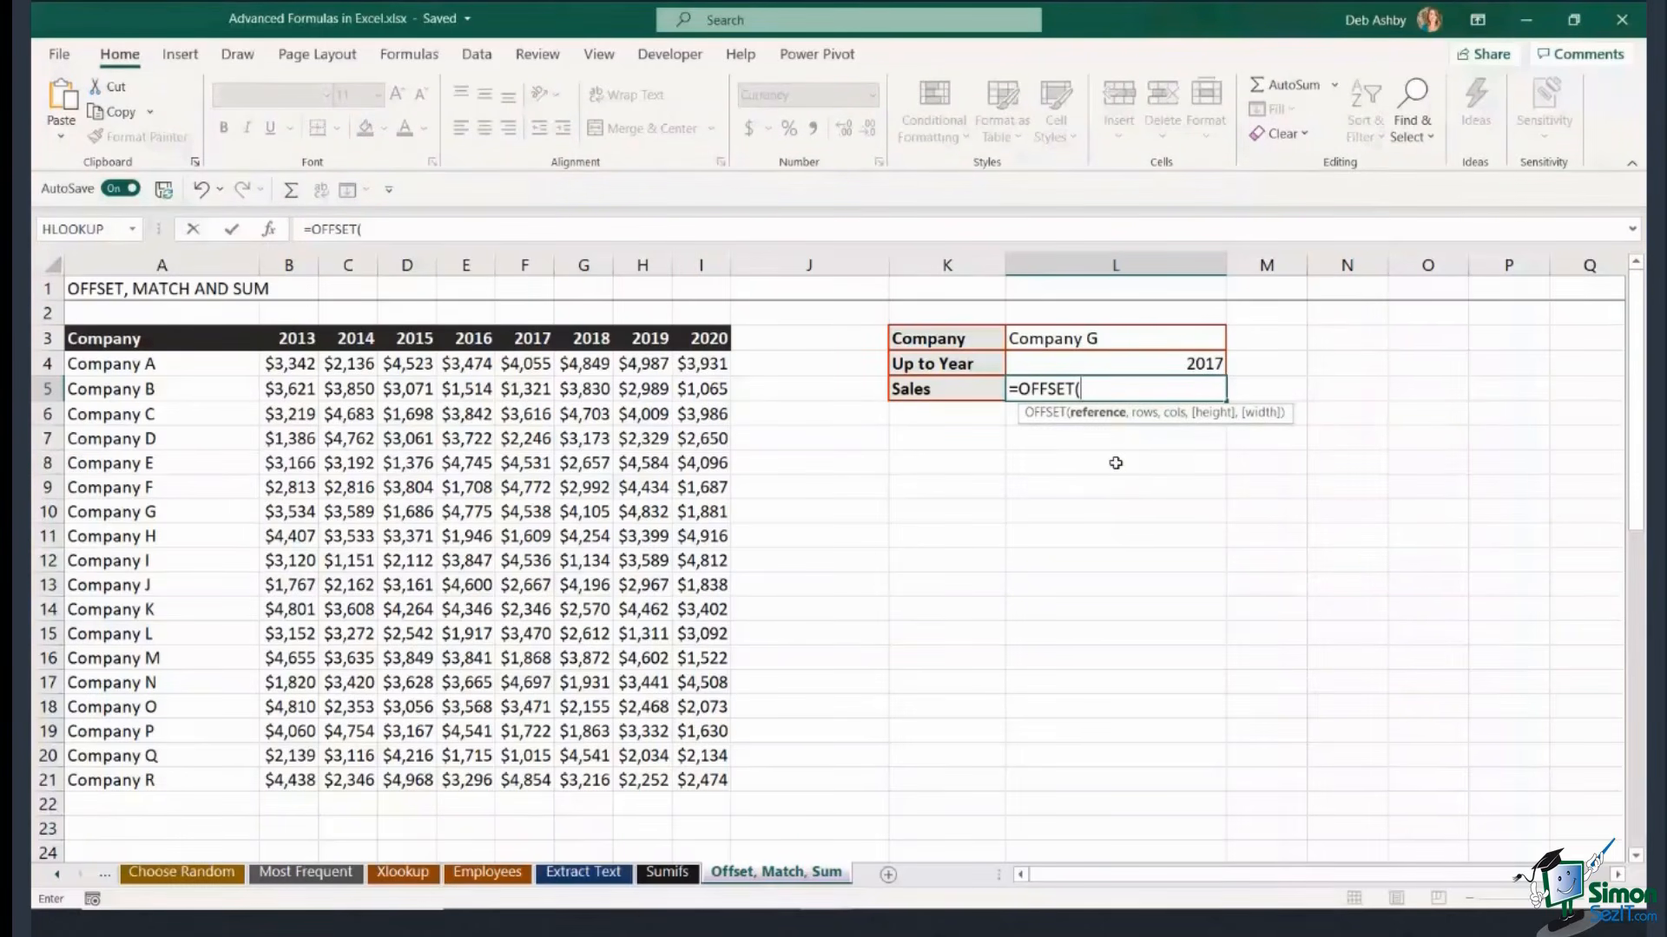
pyautogui.click(214, 342)
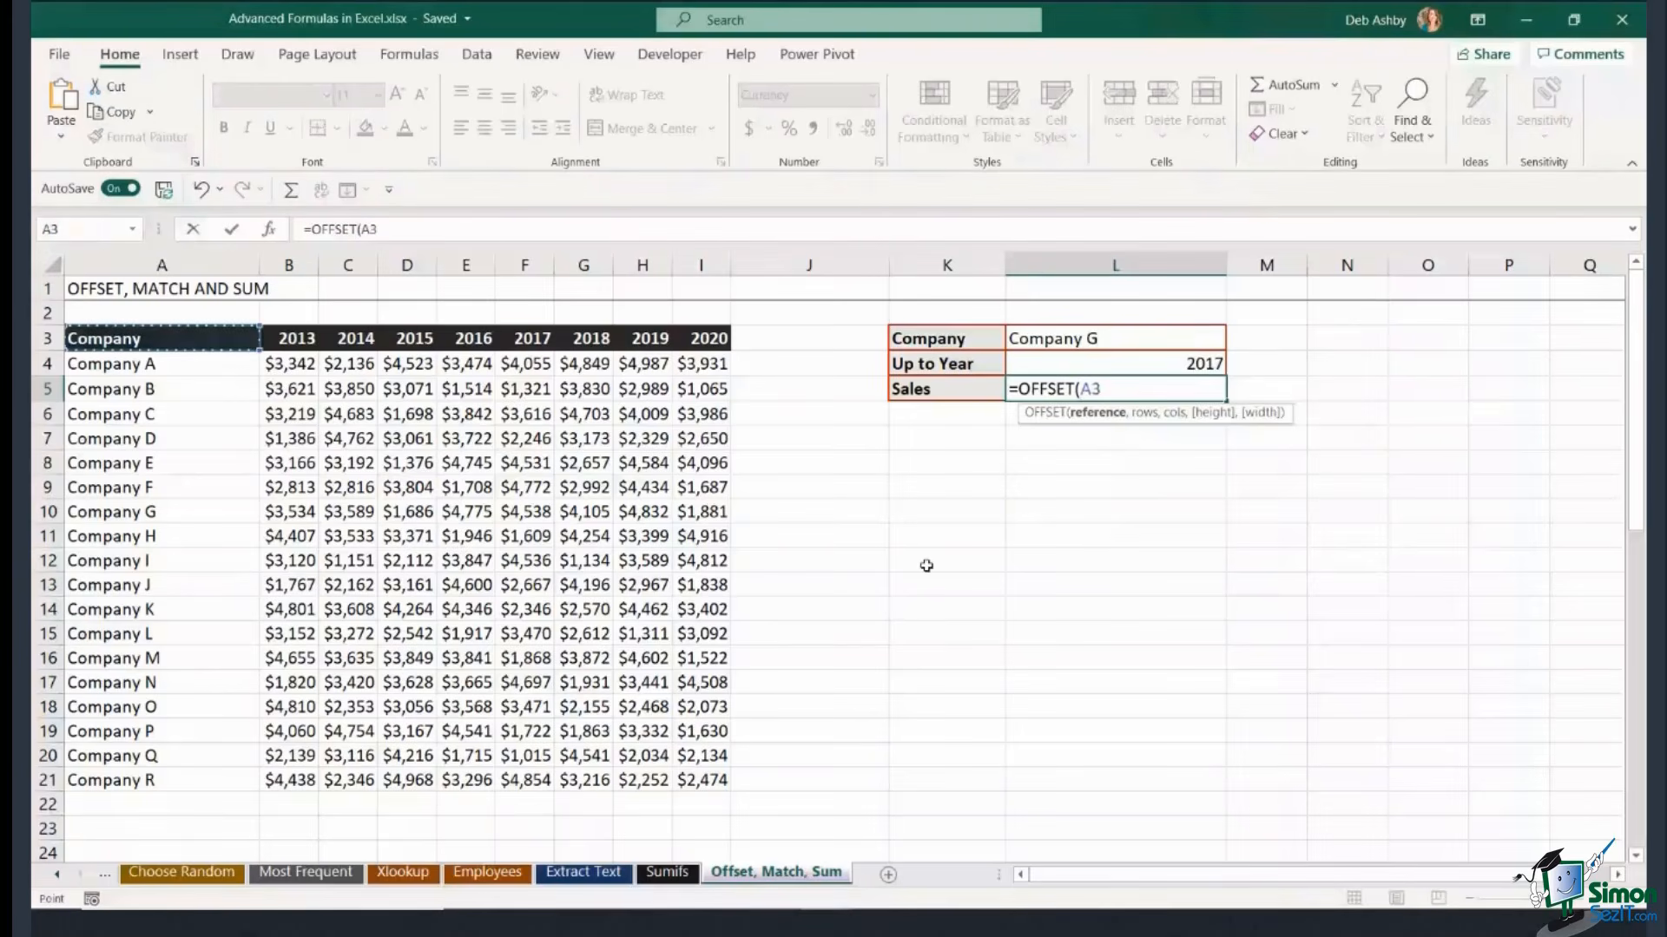
pyautogui.write(',')
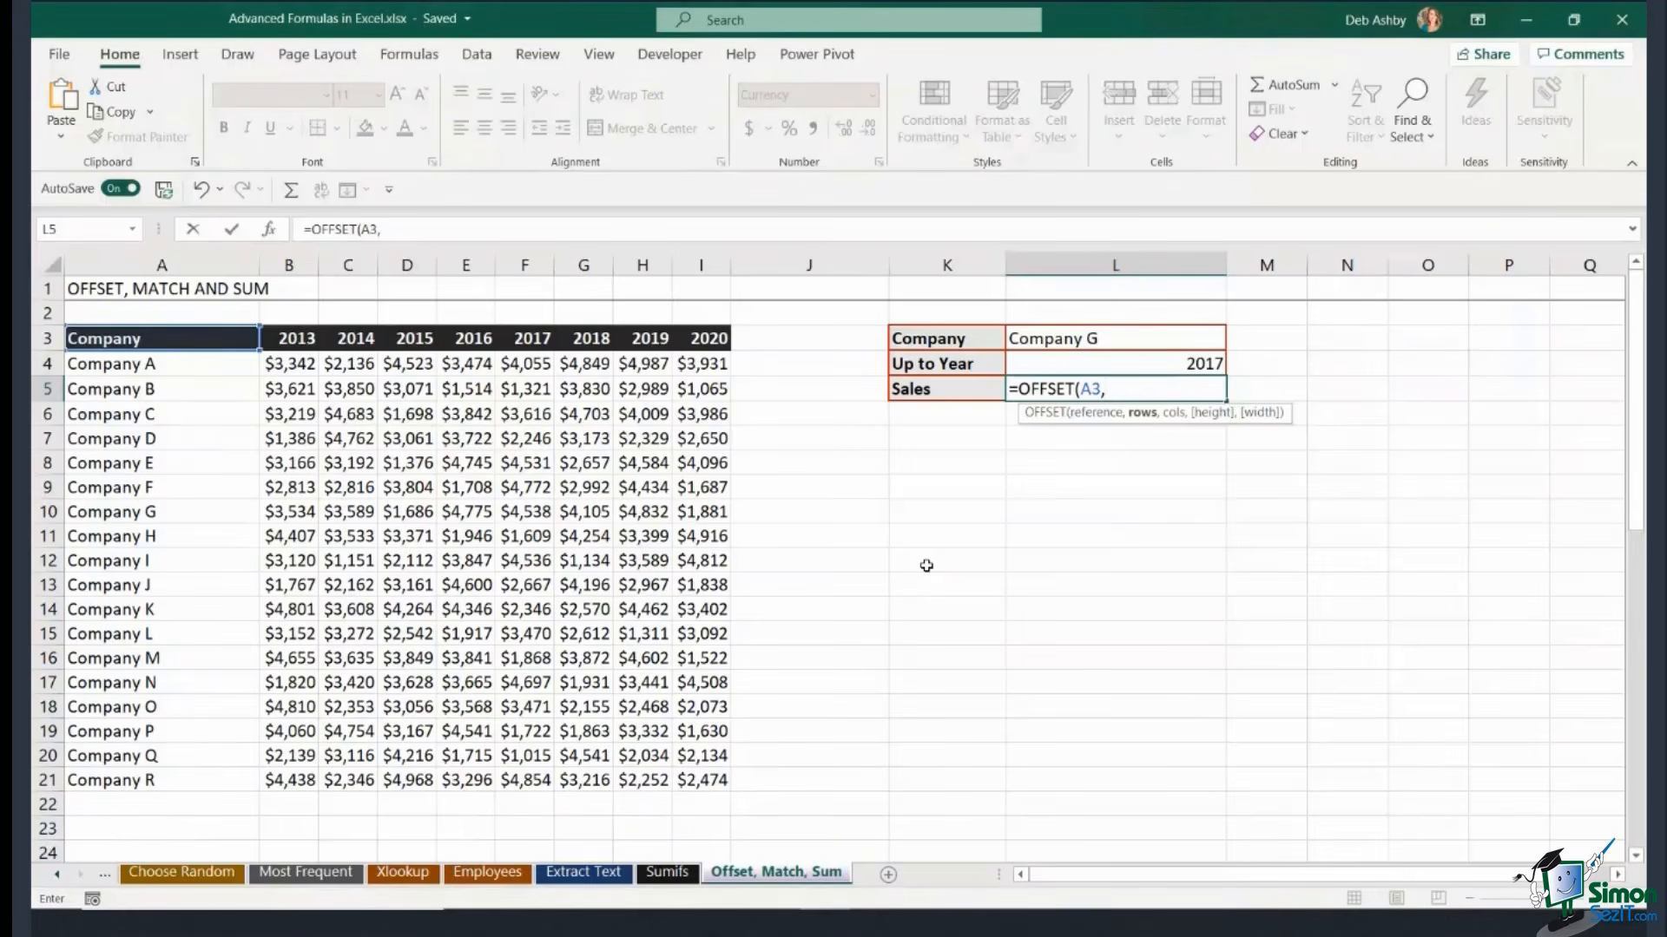
# Nest a MATCH as the OFFSET rows argument, looking up L3 in A4:A21 with an exact match (0).
pyautogui.write('match')
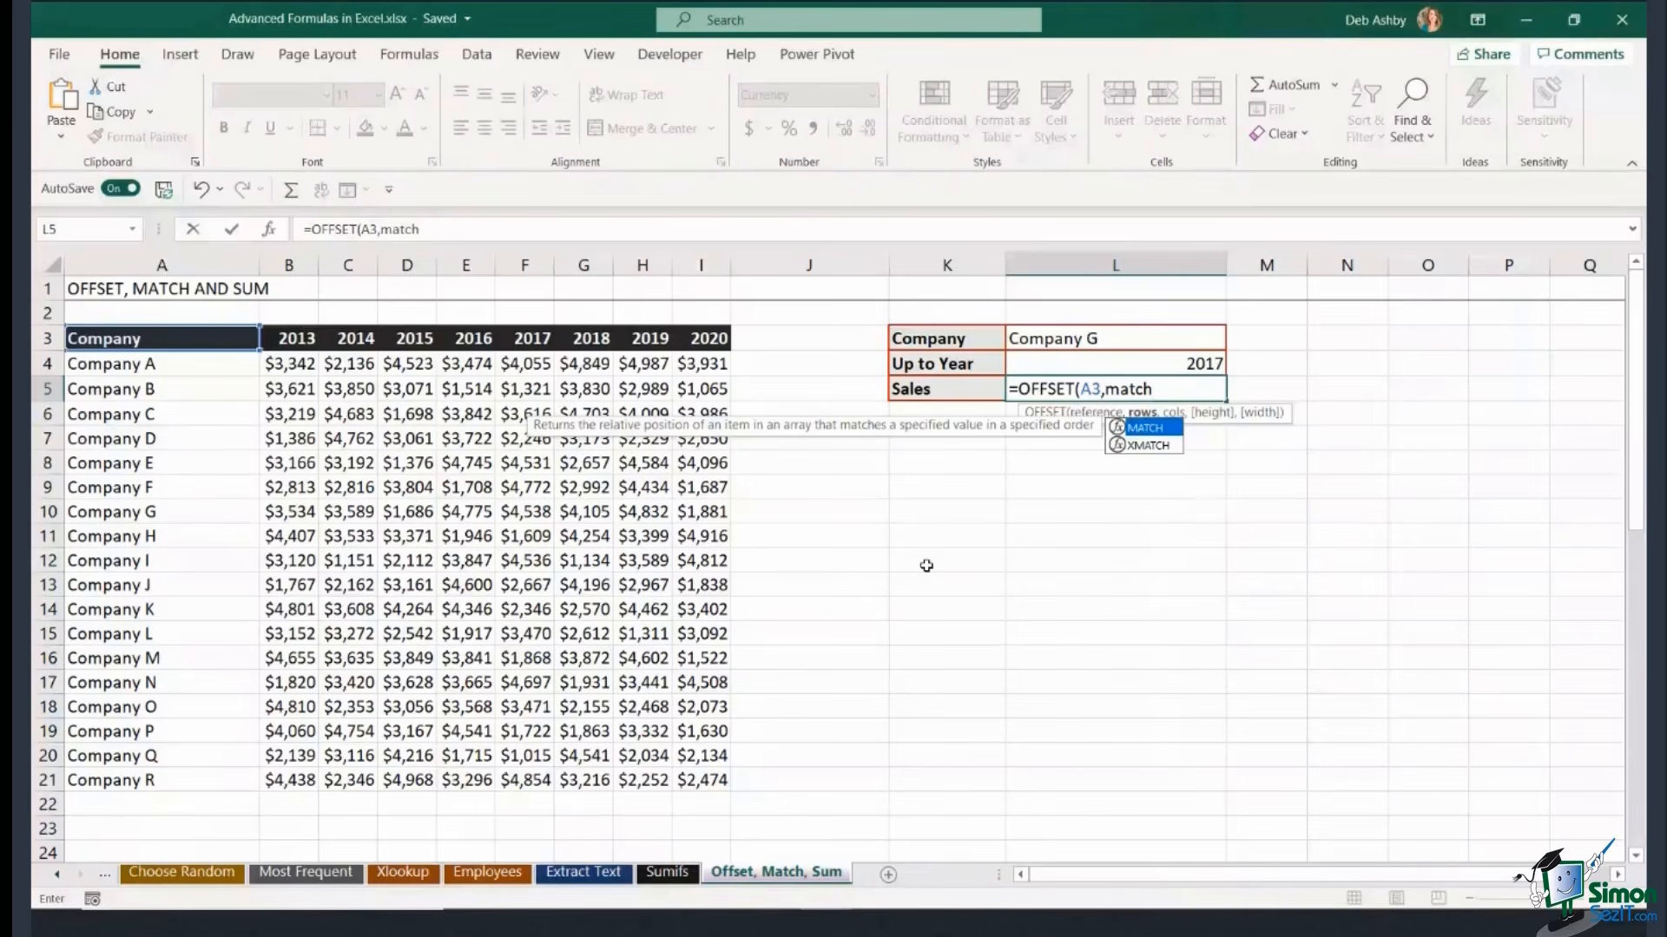
pyautogui.write('(')
pyautogui.click(1136, 336)
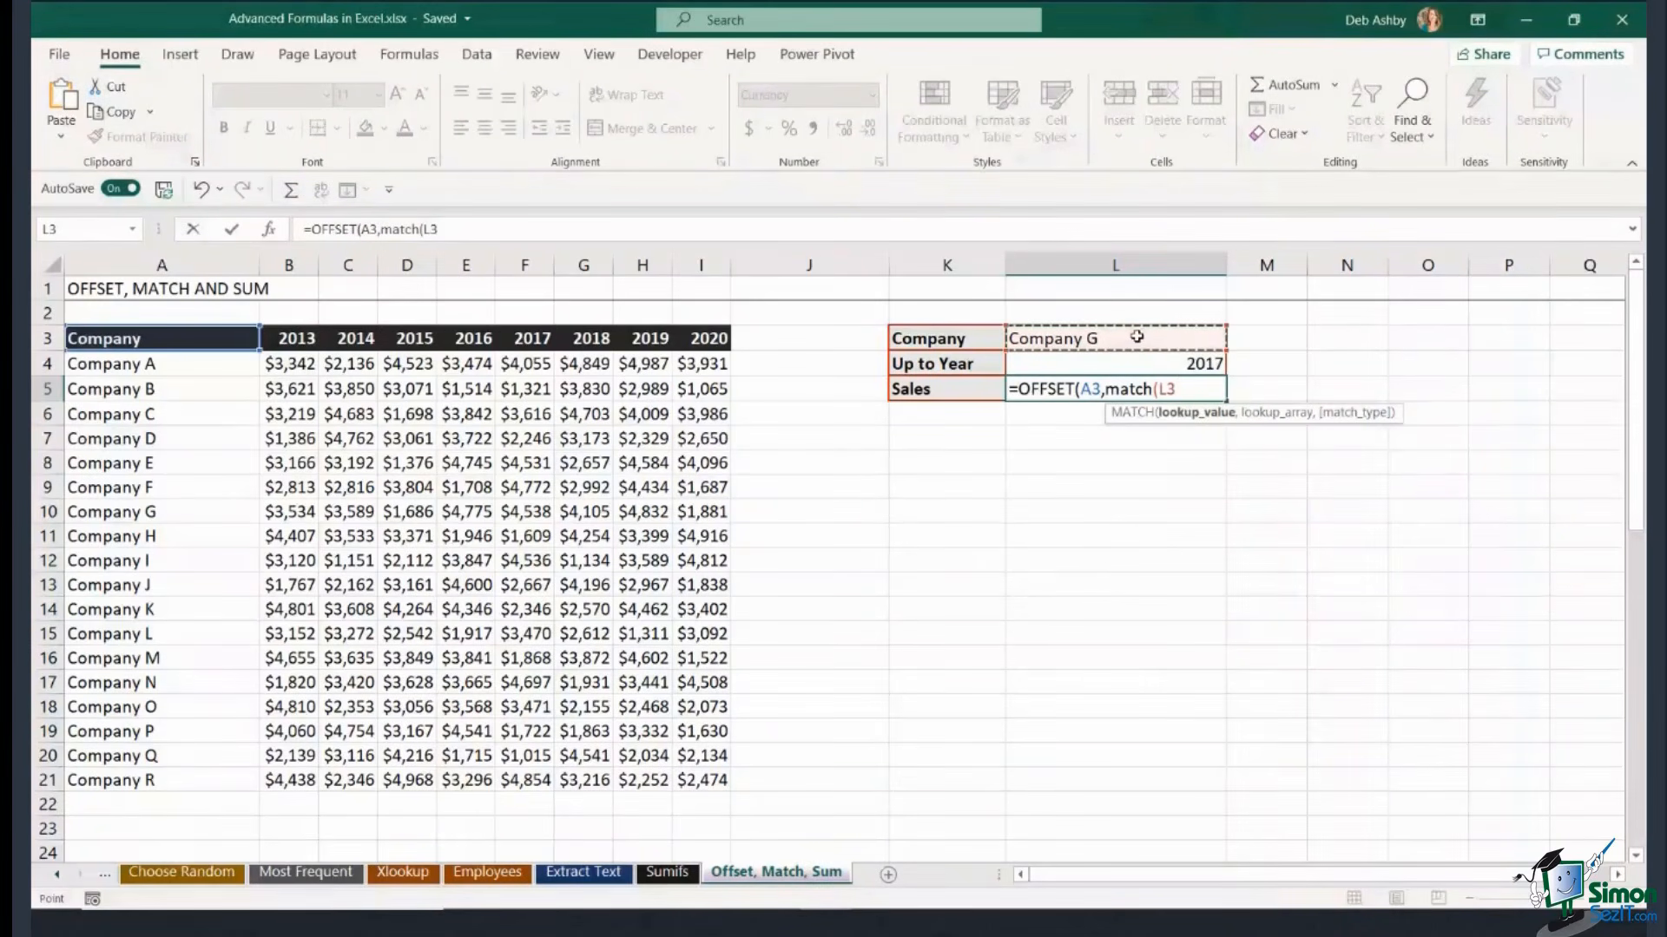
pyautogui.write(',')
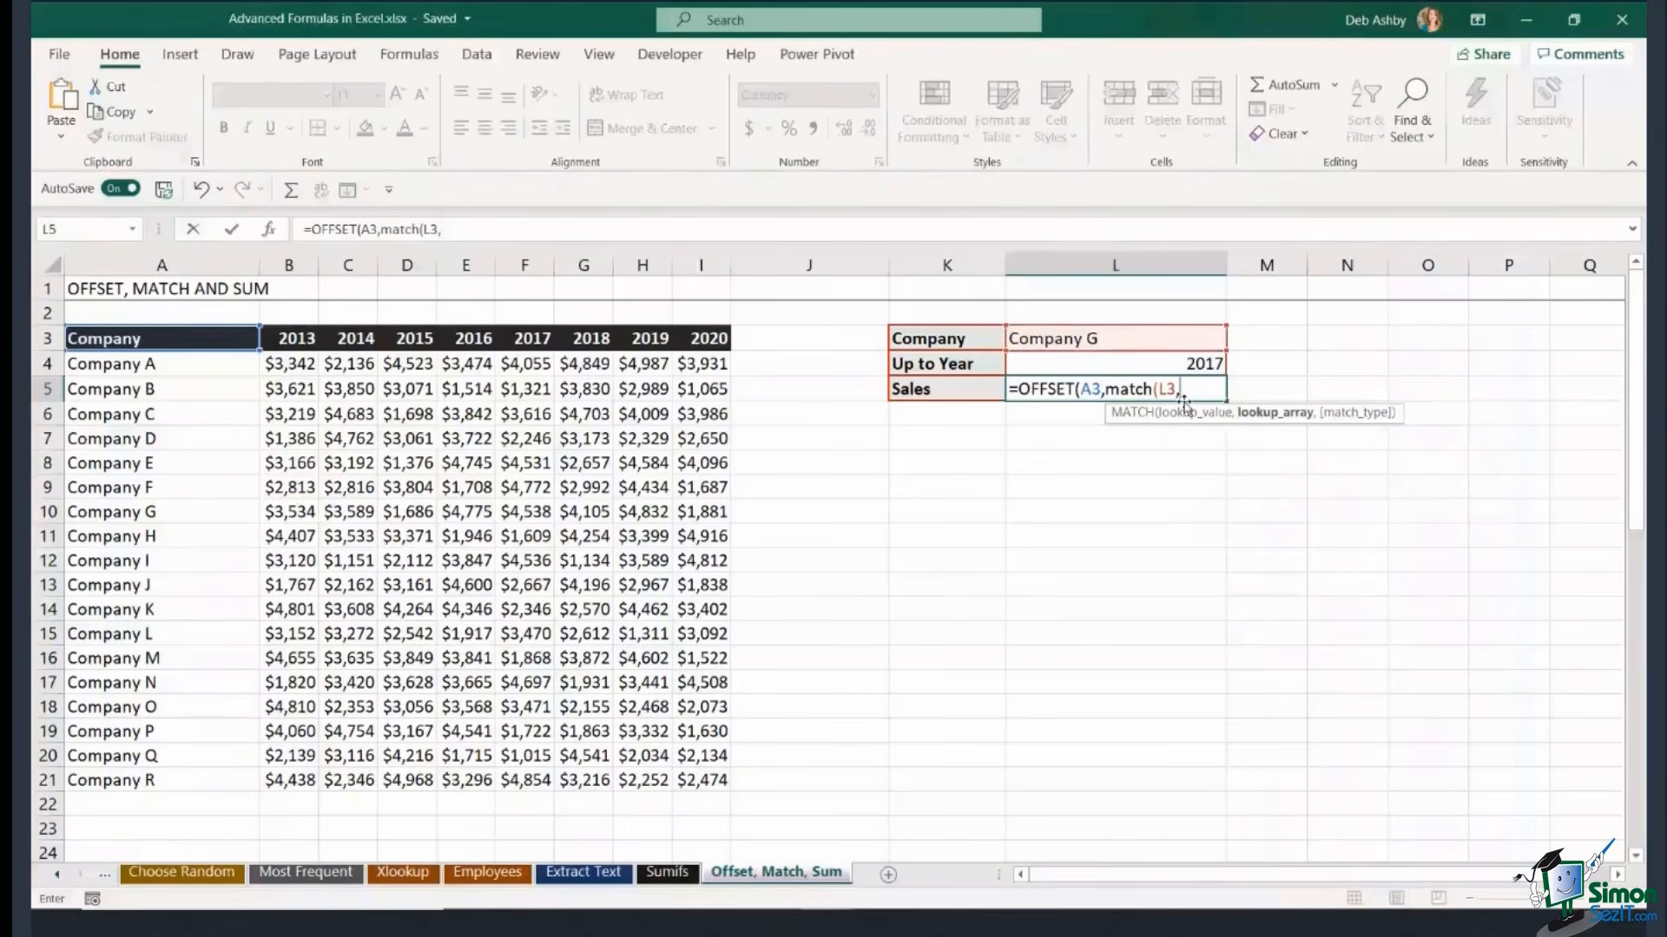
pyautogui.moveTo(178, 362); pyautogui.dragTo(160, 781)
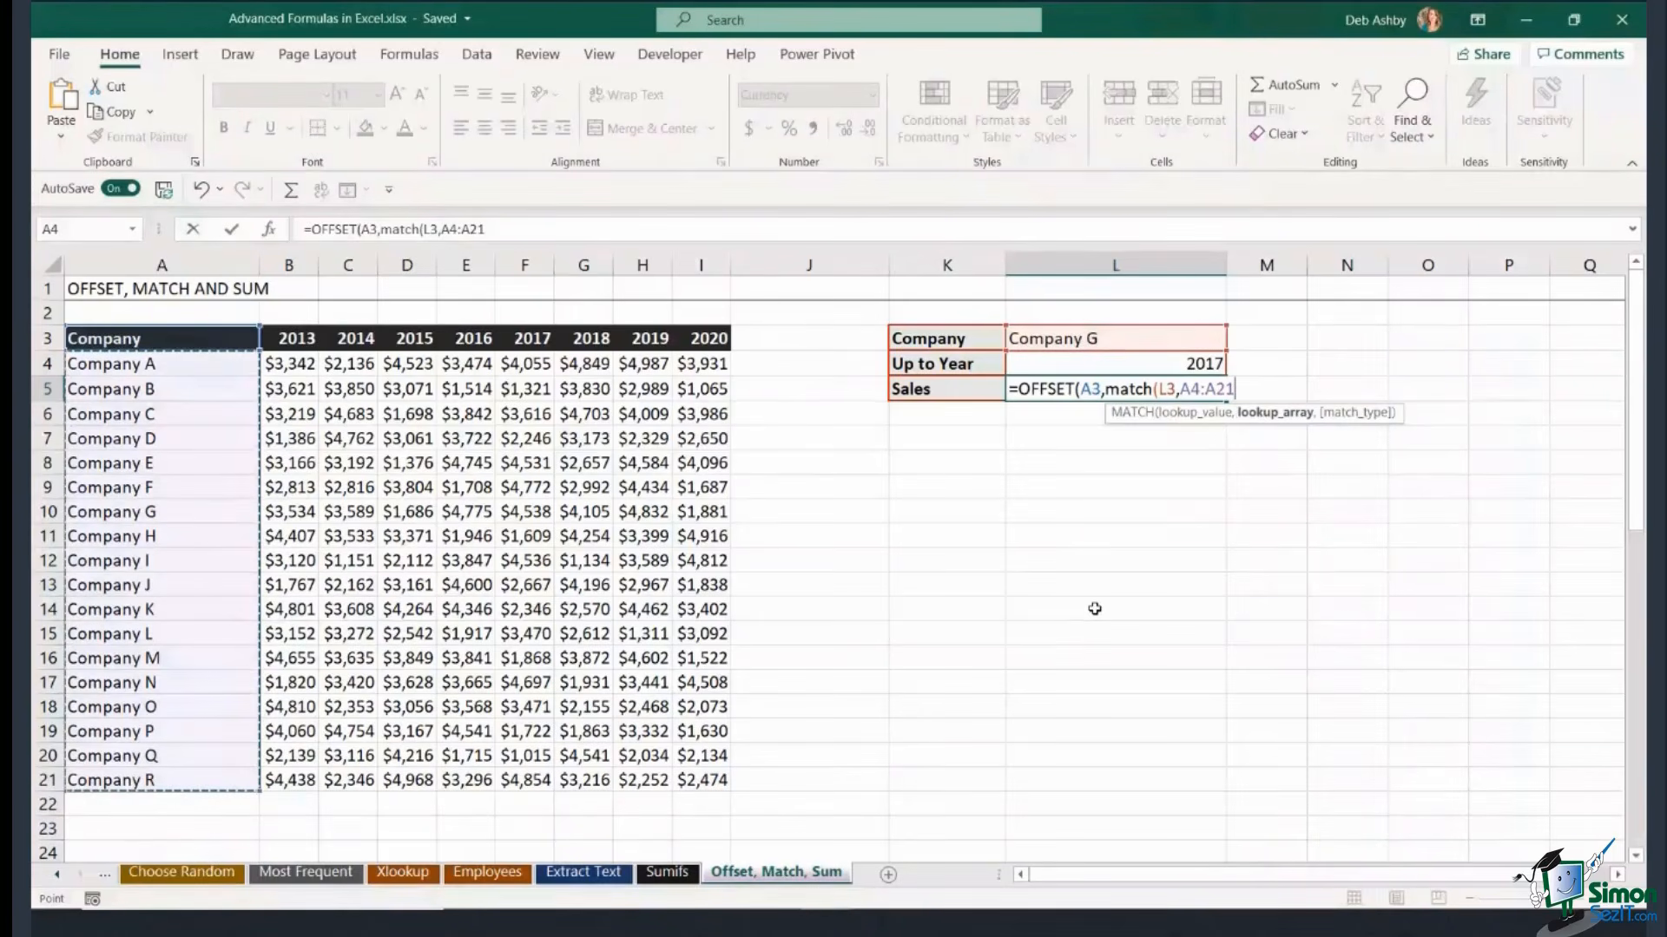
pyautogui.write(',')
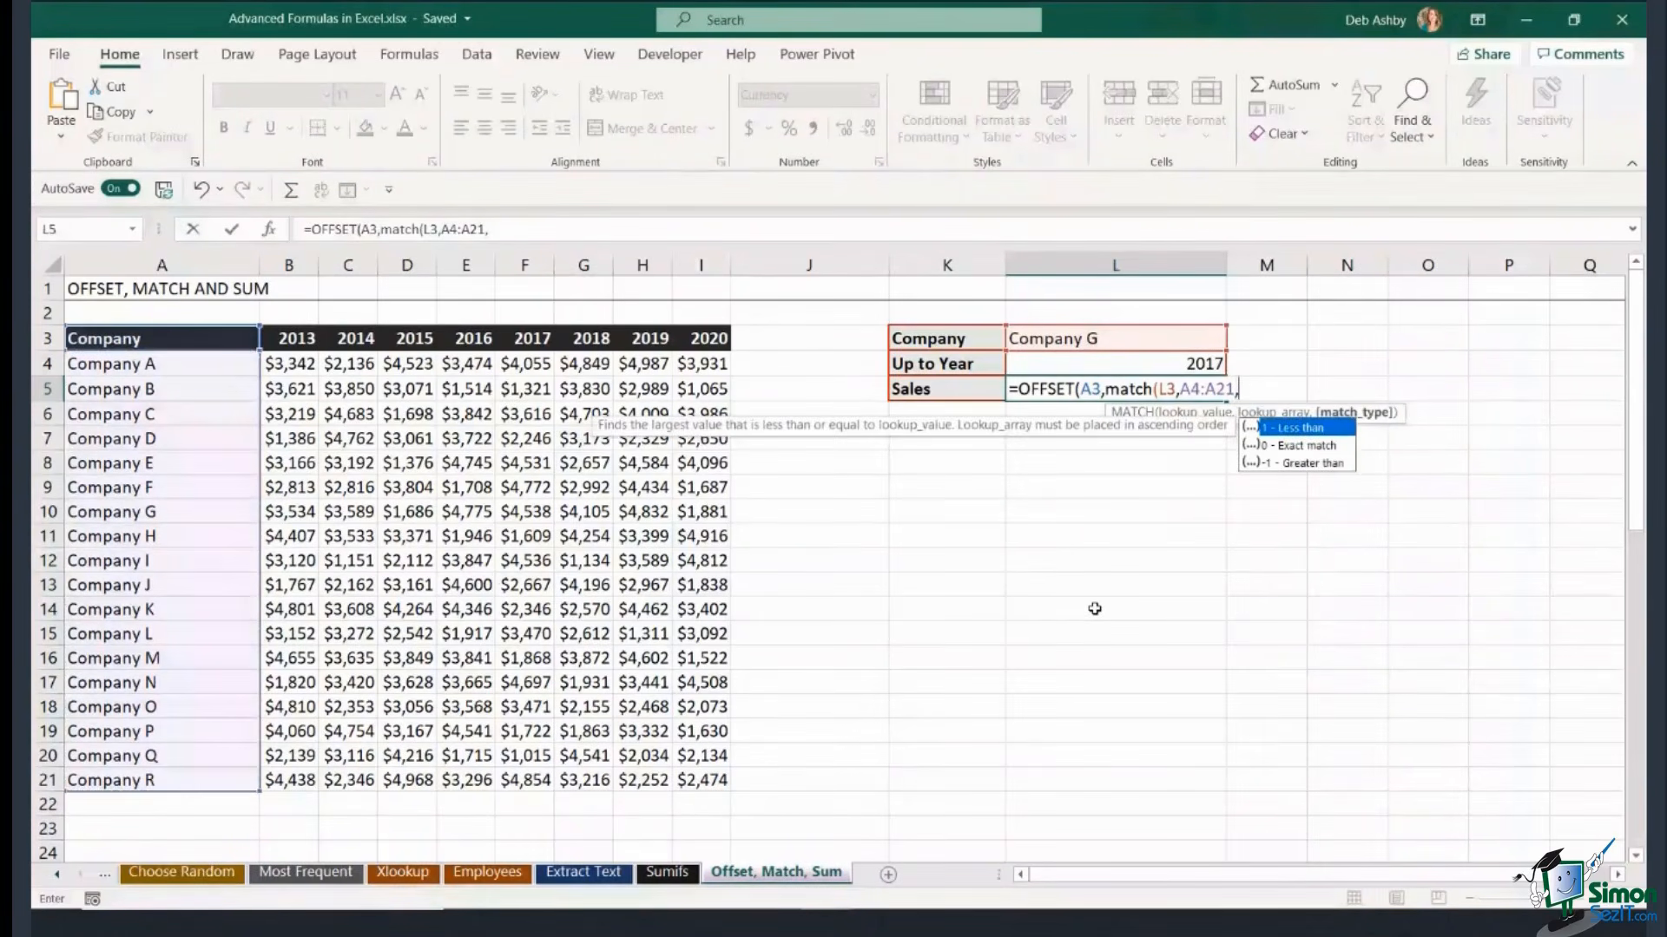
pyautogui.write('0)')
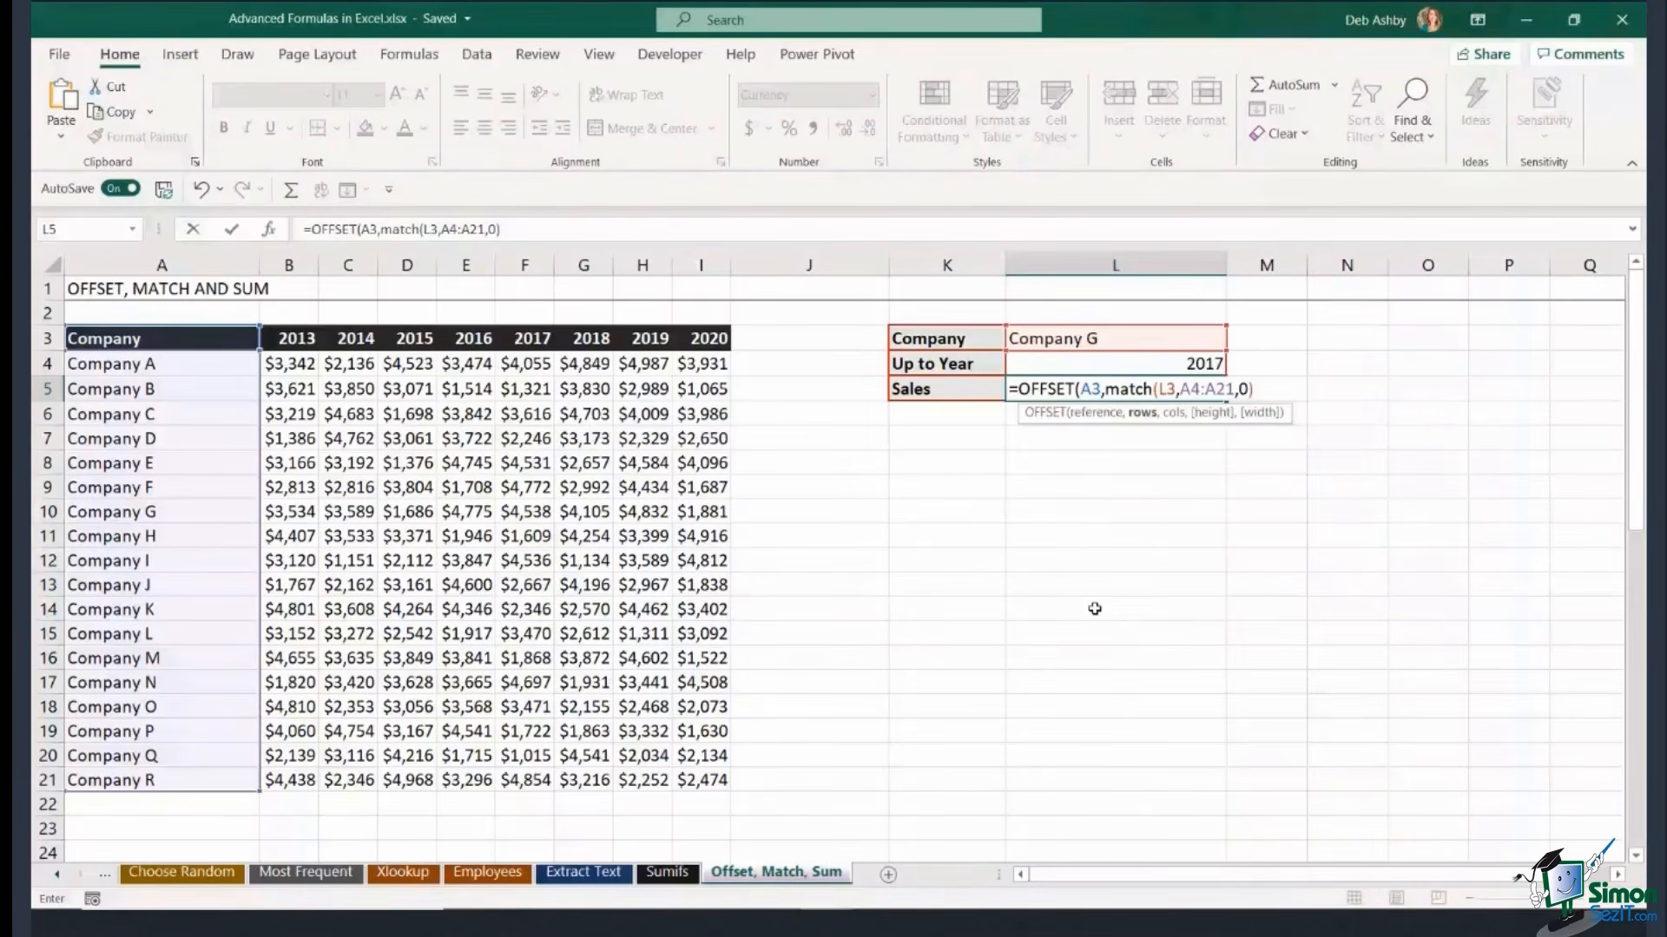
# Enter 1 for the columns argument and 1 for the height of the L5 OFFSET formula.
pyautogui.write(',')
pyautogui.write('1,')
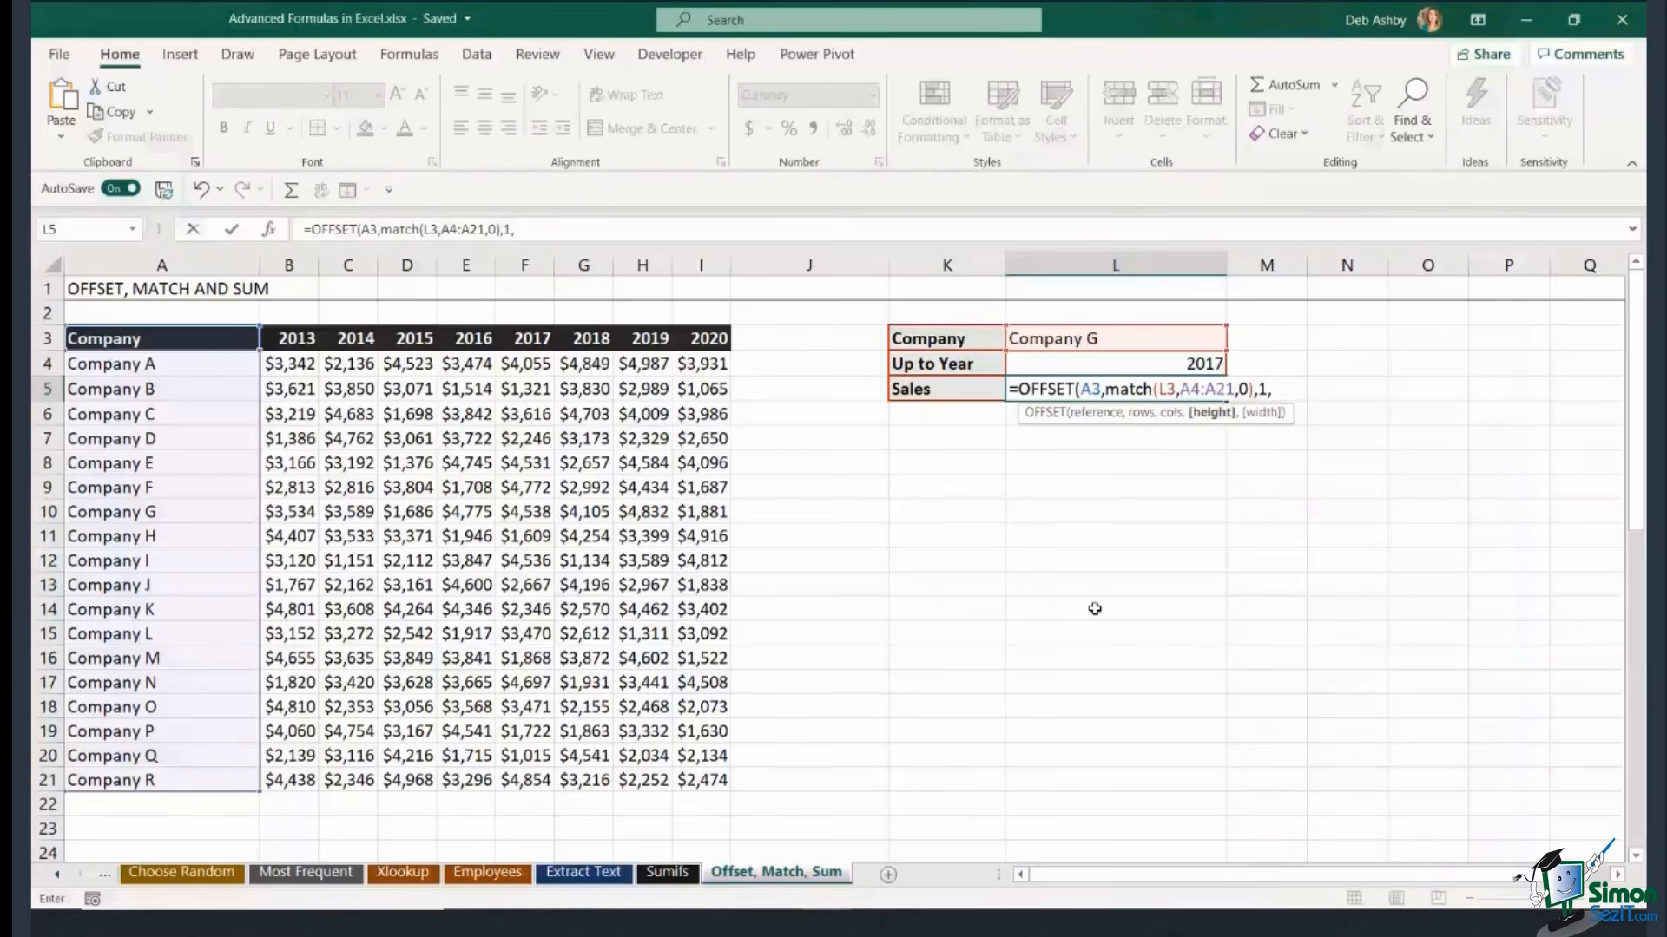
pyautogui.write('1,')
# Nest a MATCH as the OFFSET width argument, looking up L4 in B3:I3 with an exact match (0), and commit the L5 formula with balanced parentheses.
pyautogui.write('match(')
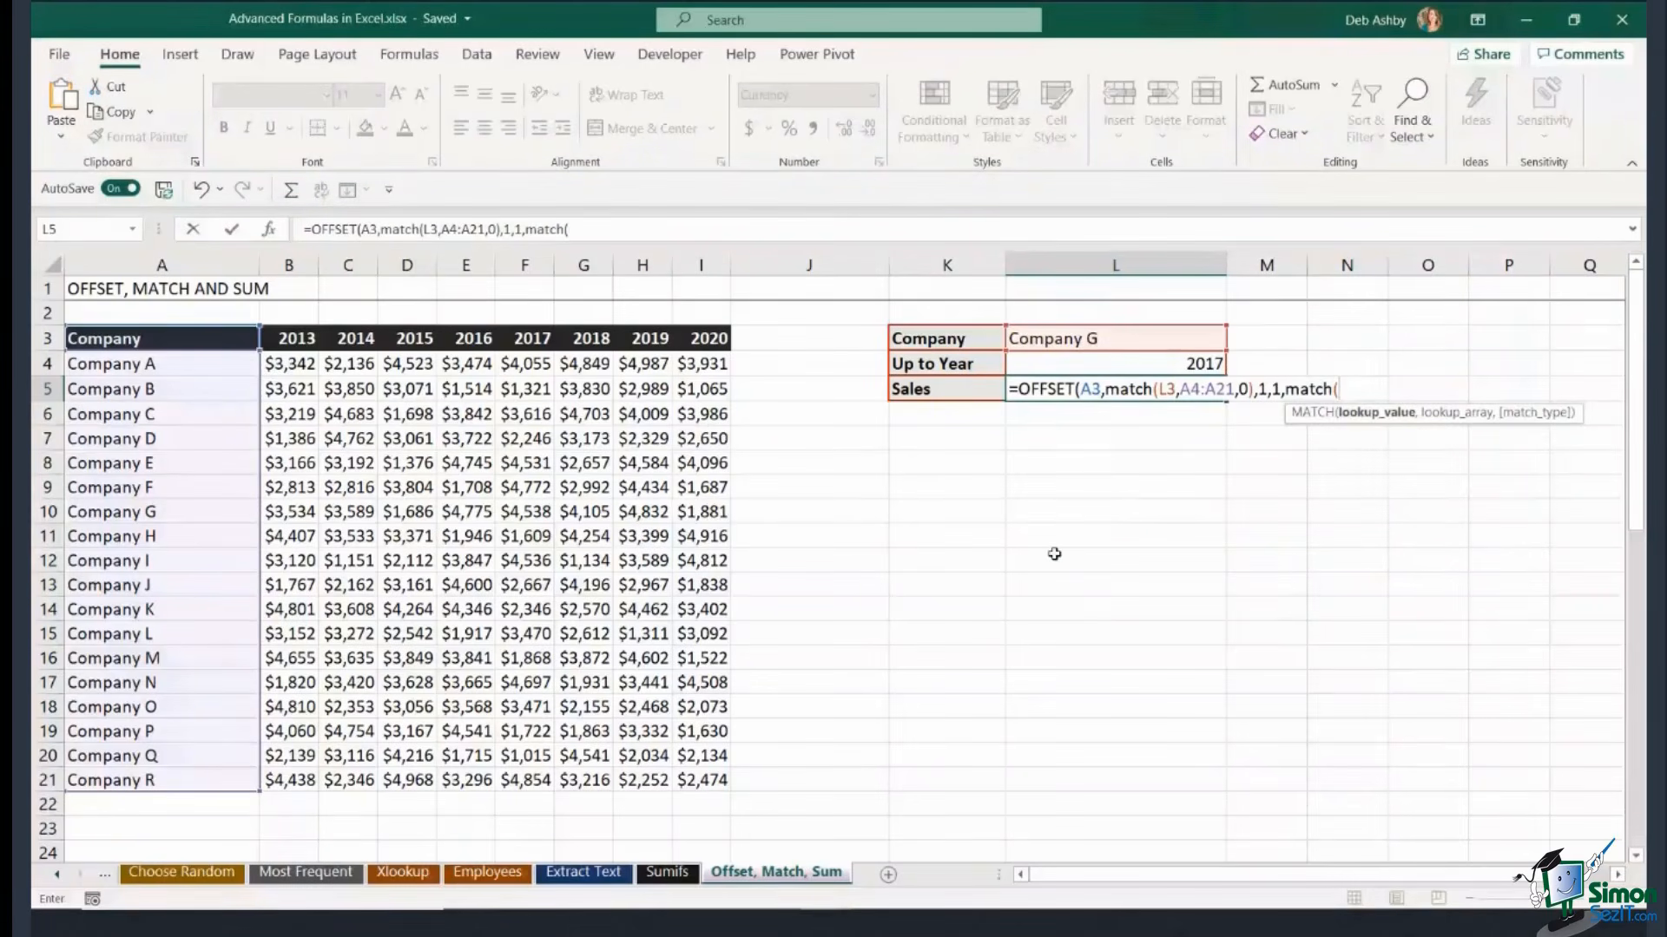
pyautogui.click(1169, 362)
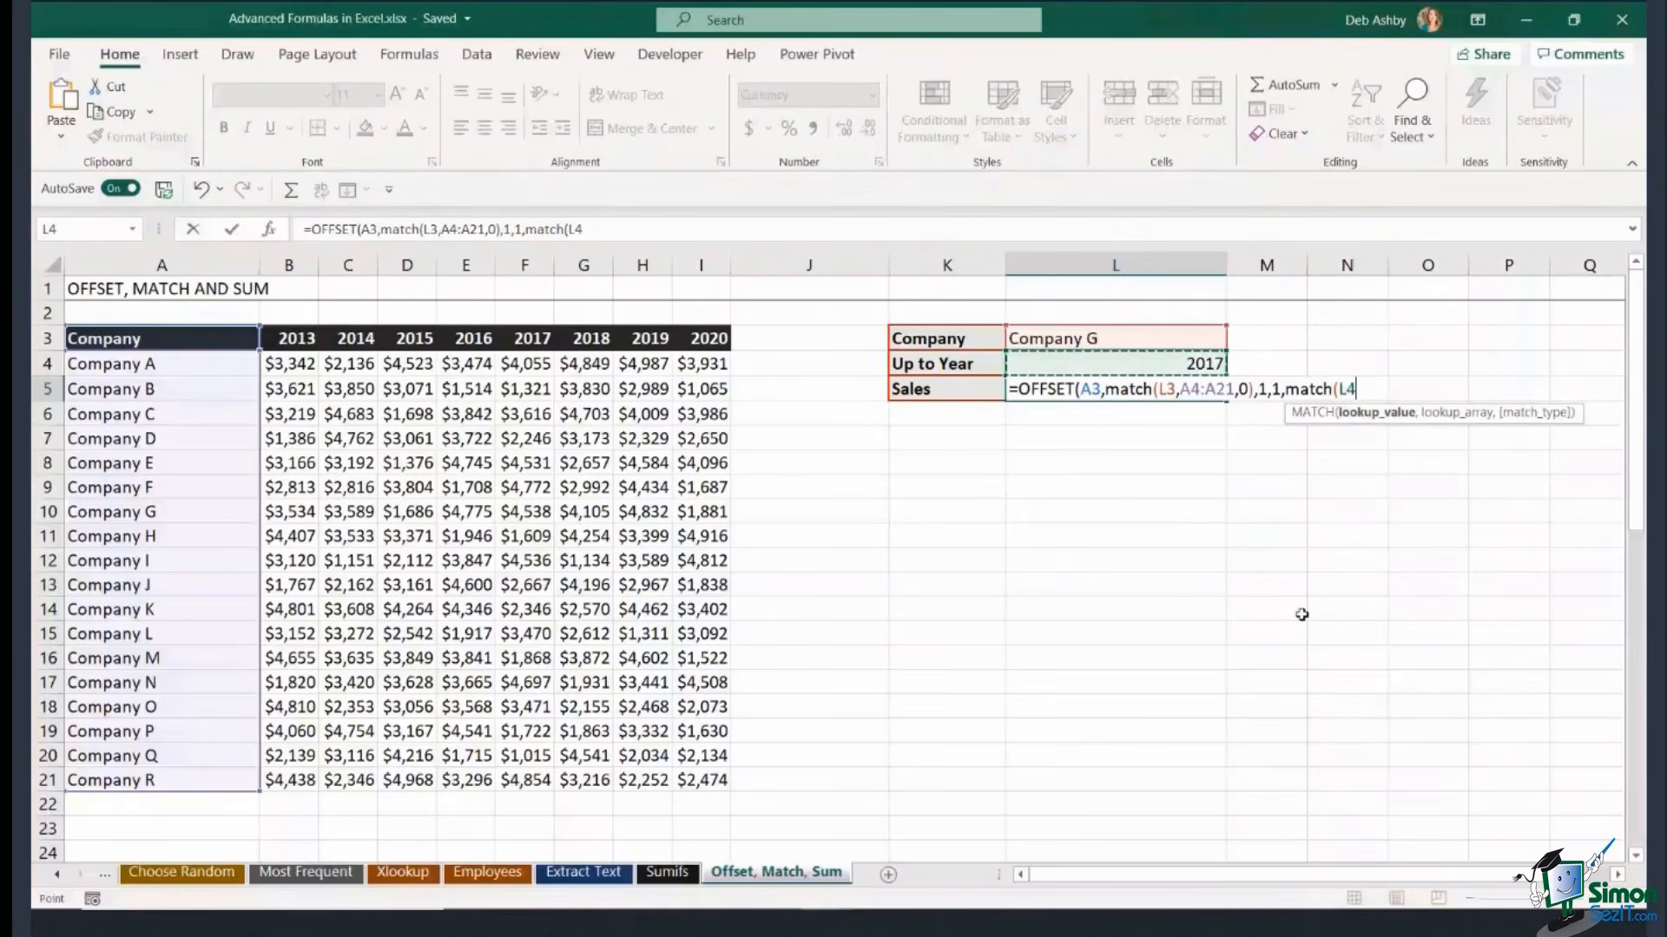
pyautogui.write(',')
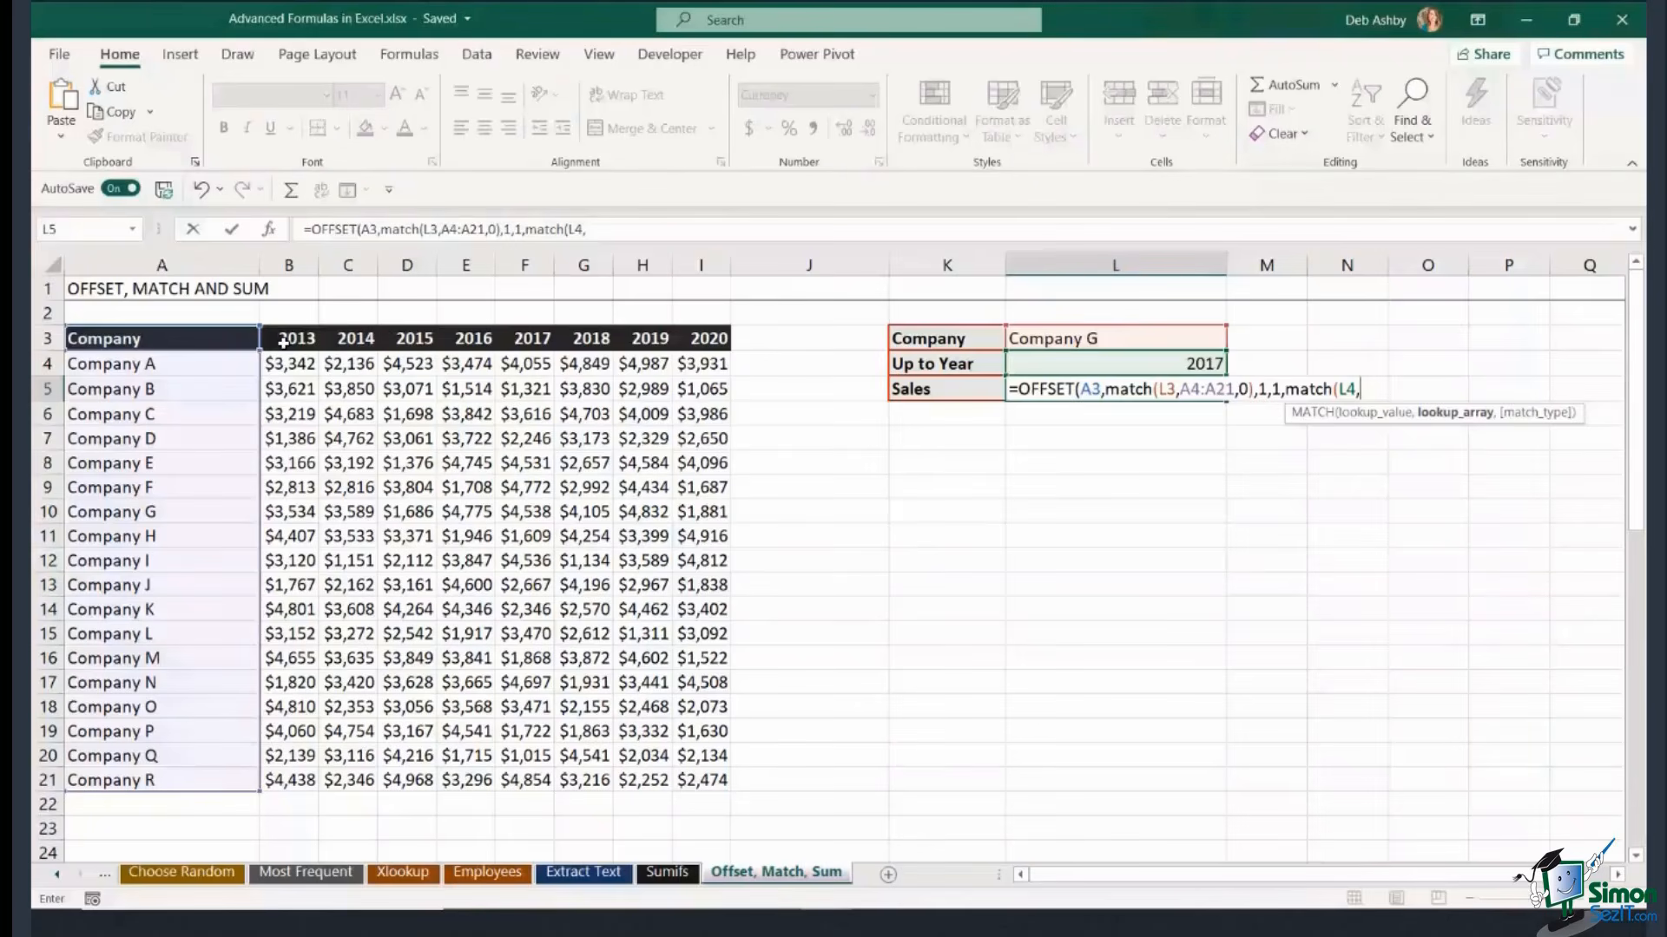
pyautogui.moveTo(283, 343); pyautogui.dragTo(708, 339)
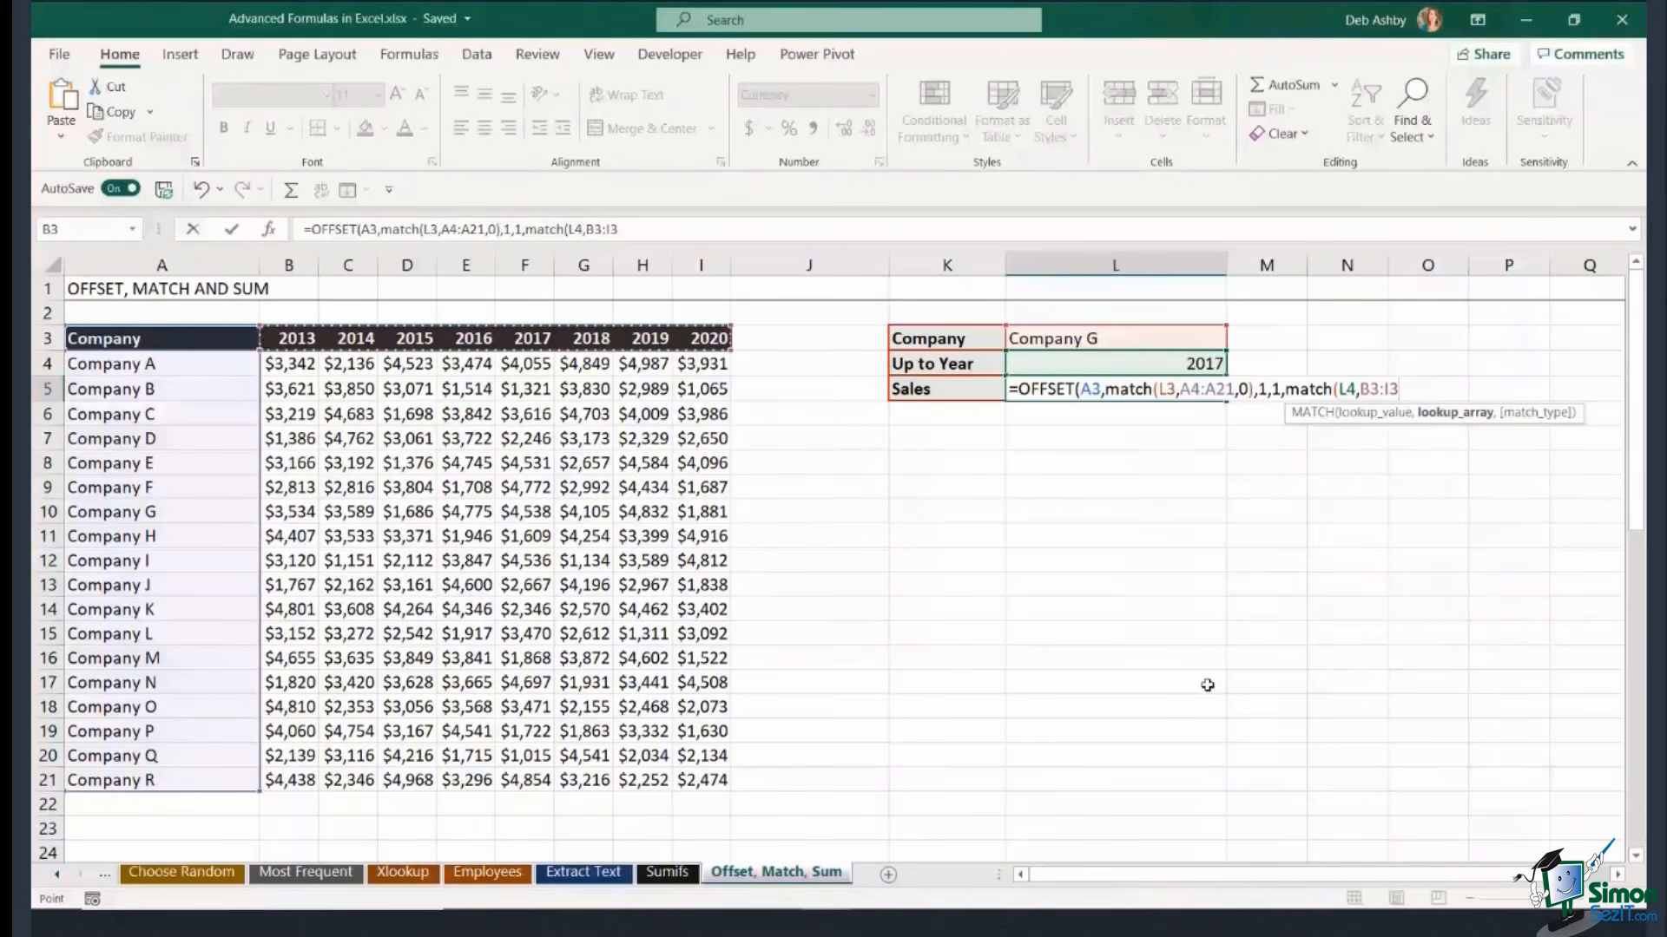
pyautogui.write(',')
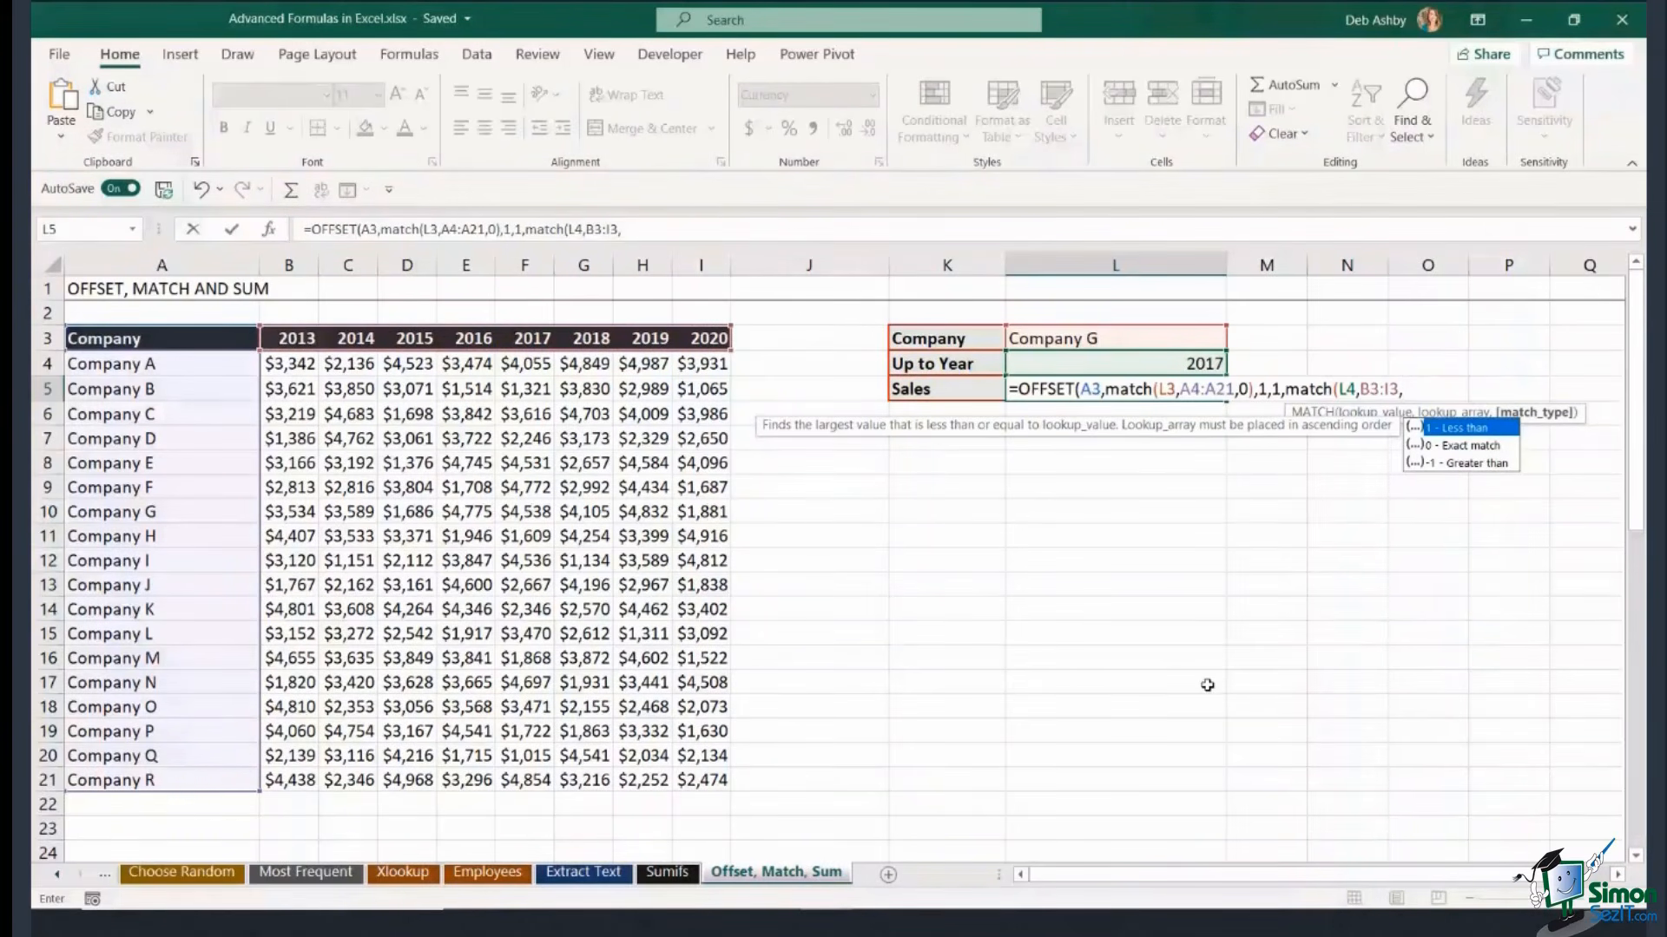
pyautogui.write('0')
pyautogui.write(')')
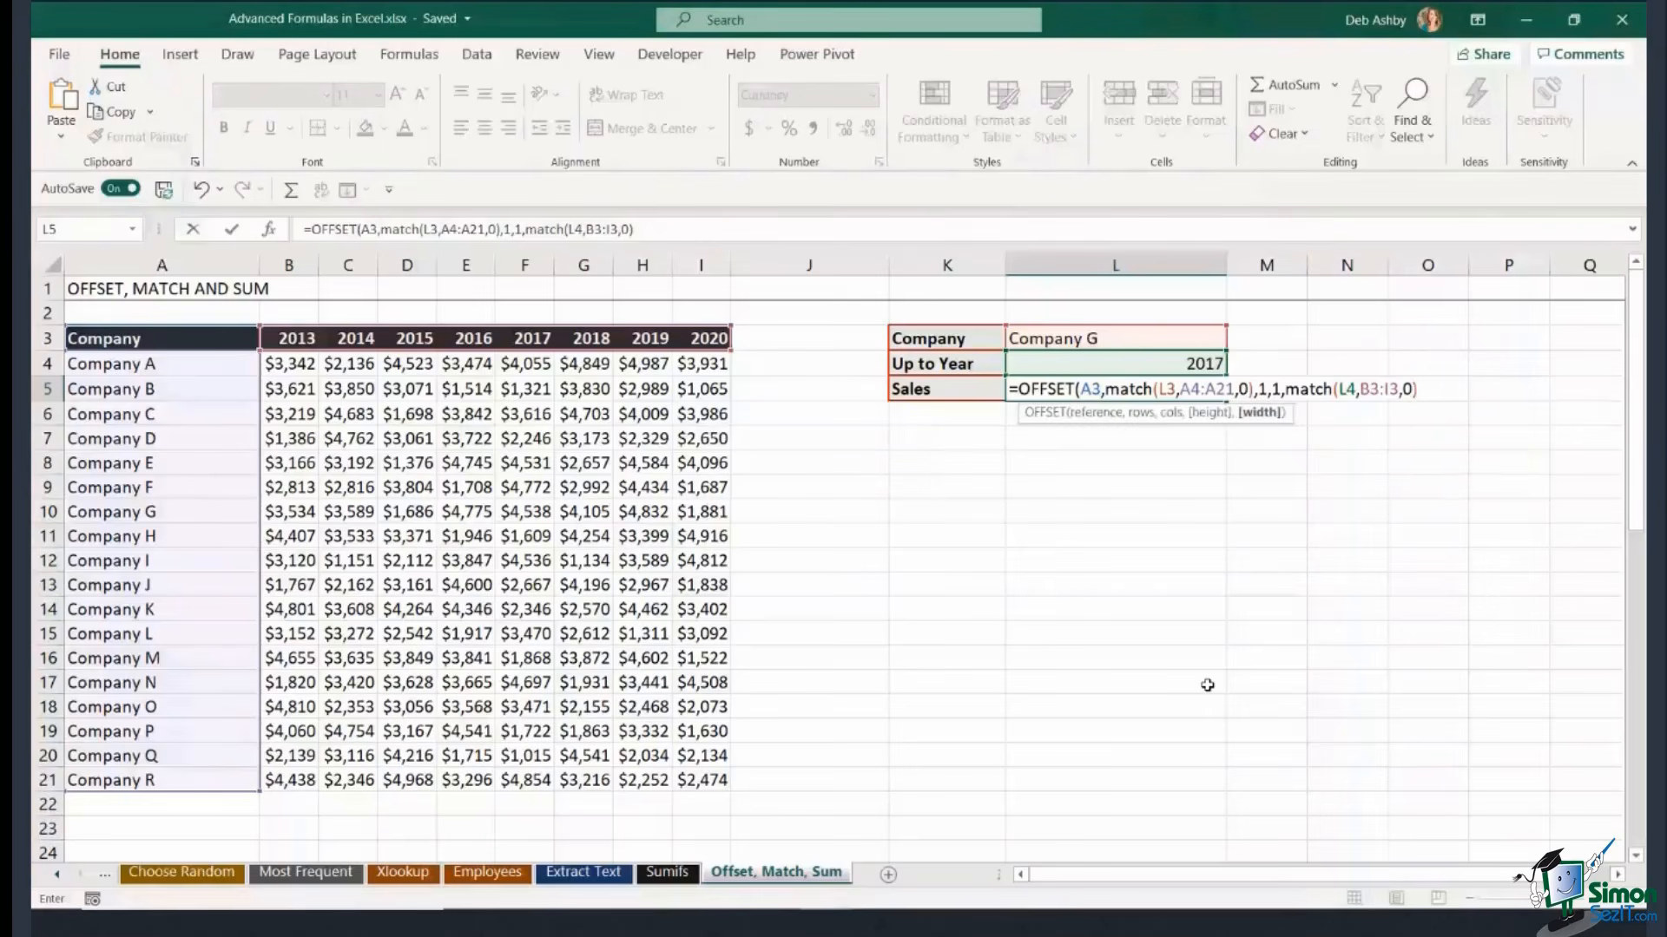
pyautogui.write(')')
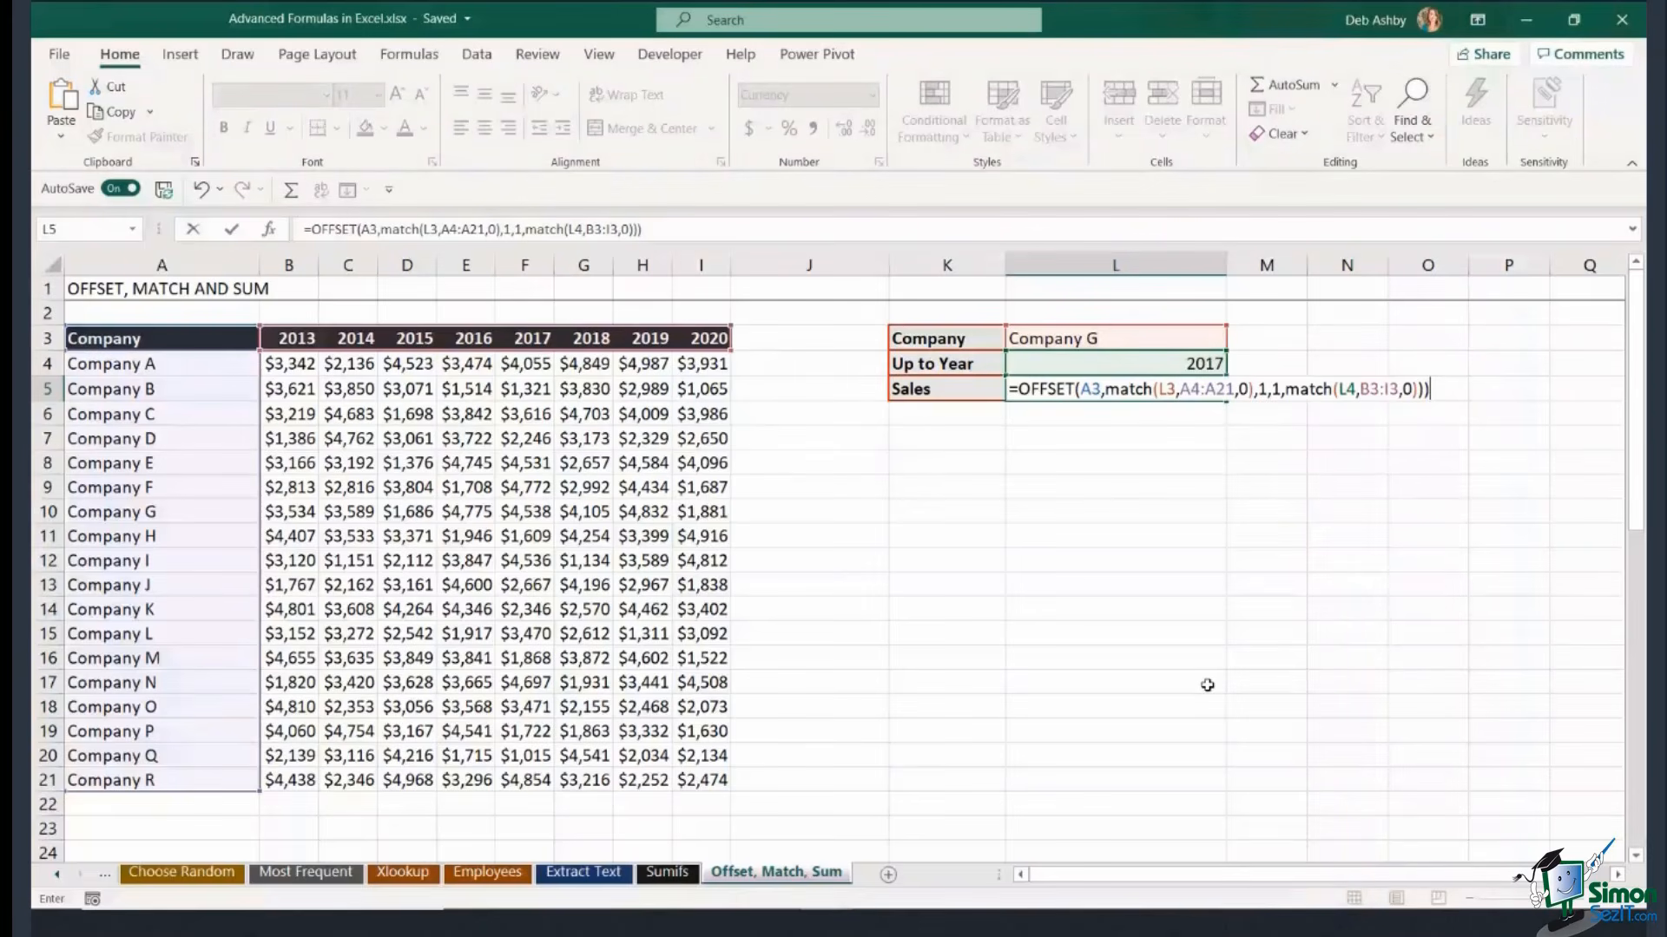
pyautogui.press('Return')
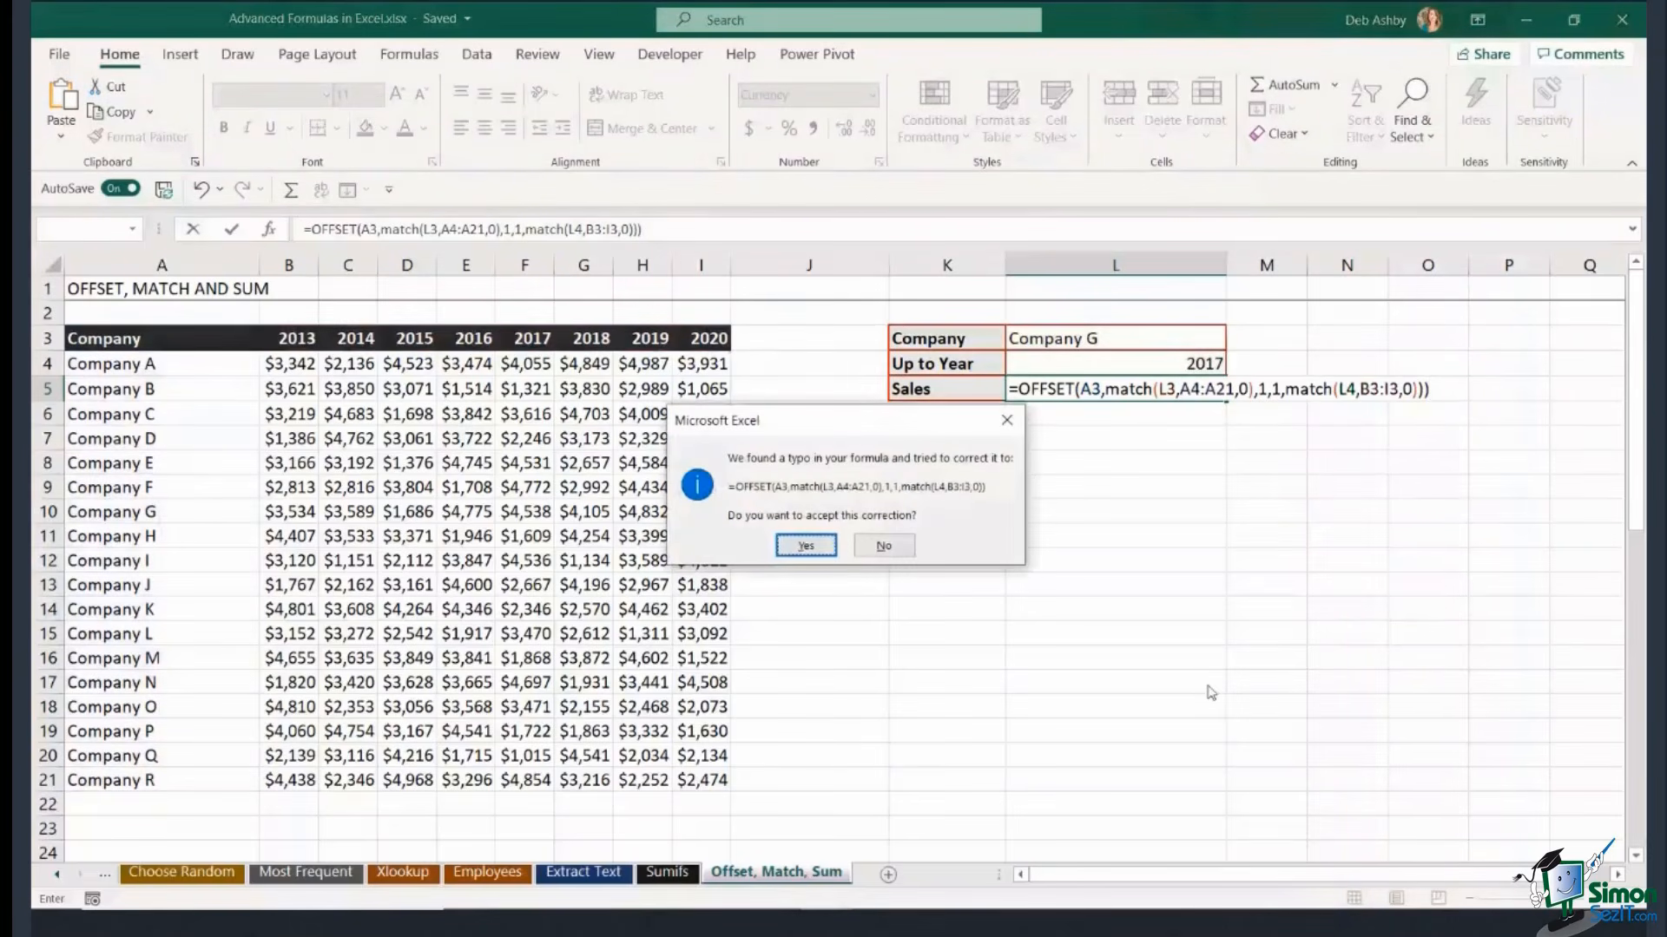
pyautogui.click(797, 544)
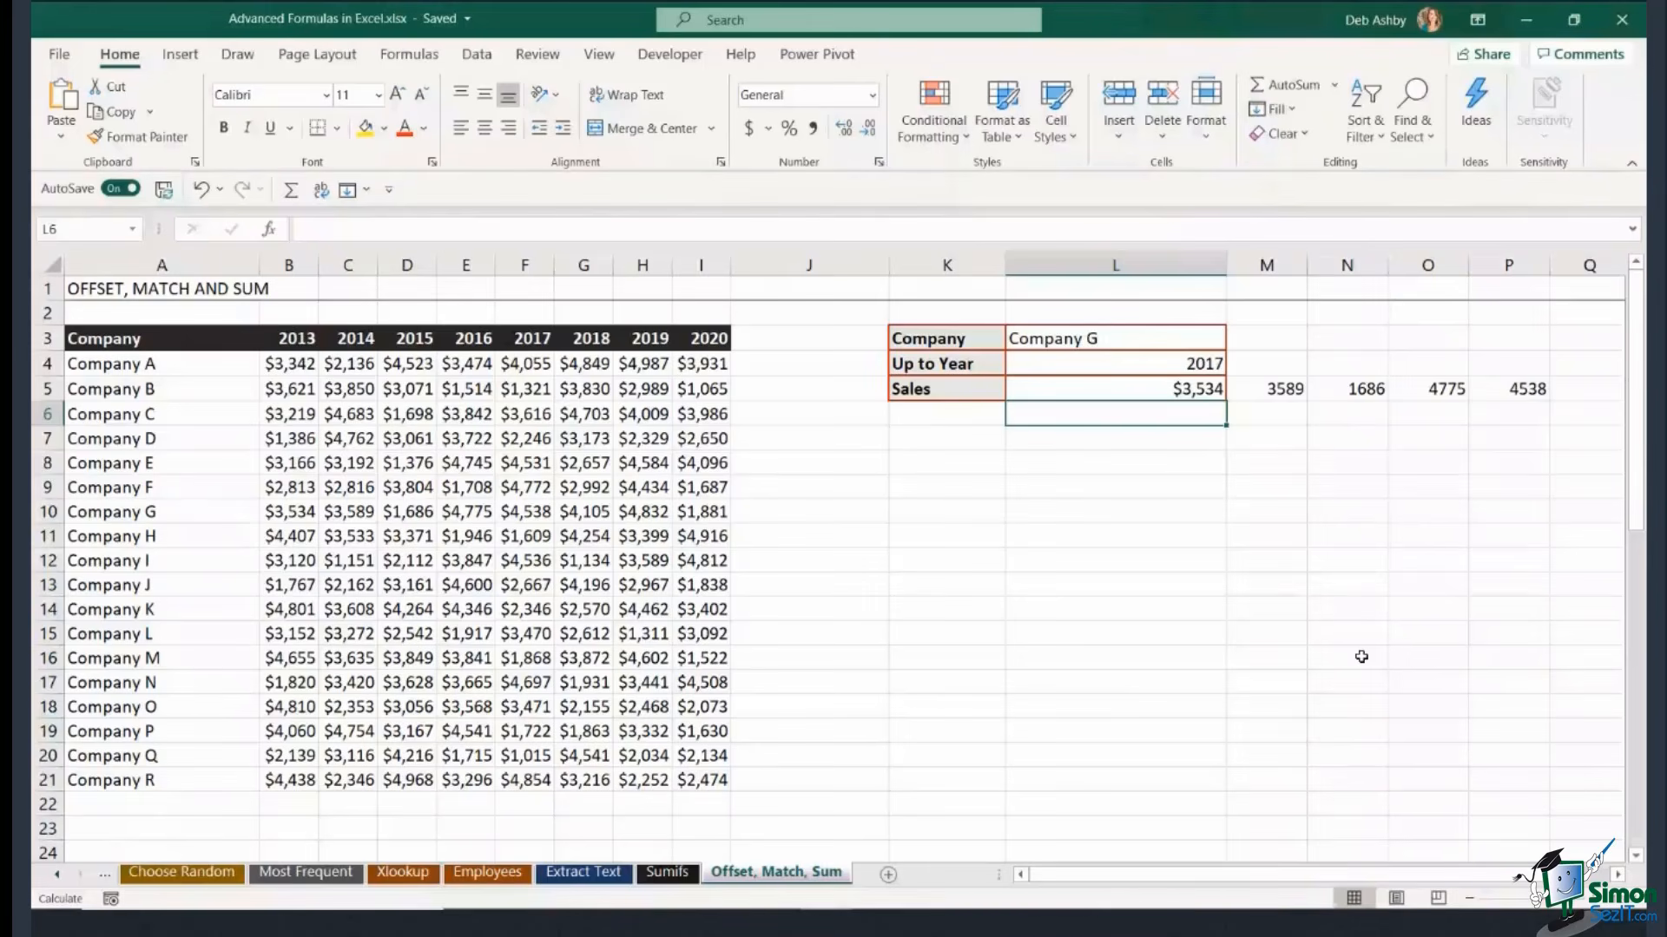
# Wrap the OFFSET formula in the Sales cell L5 in a SUM function.
pyautogui.doubleClick(1075, 392)
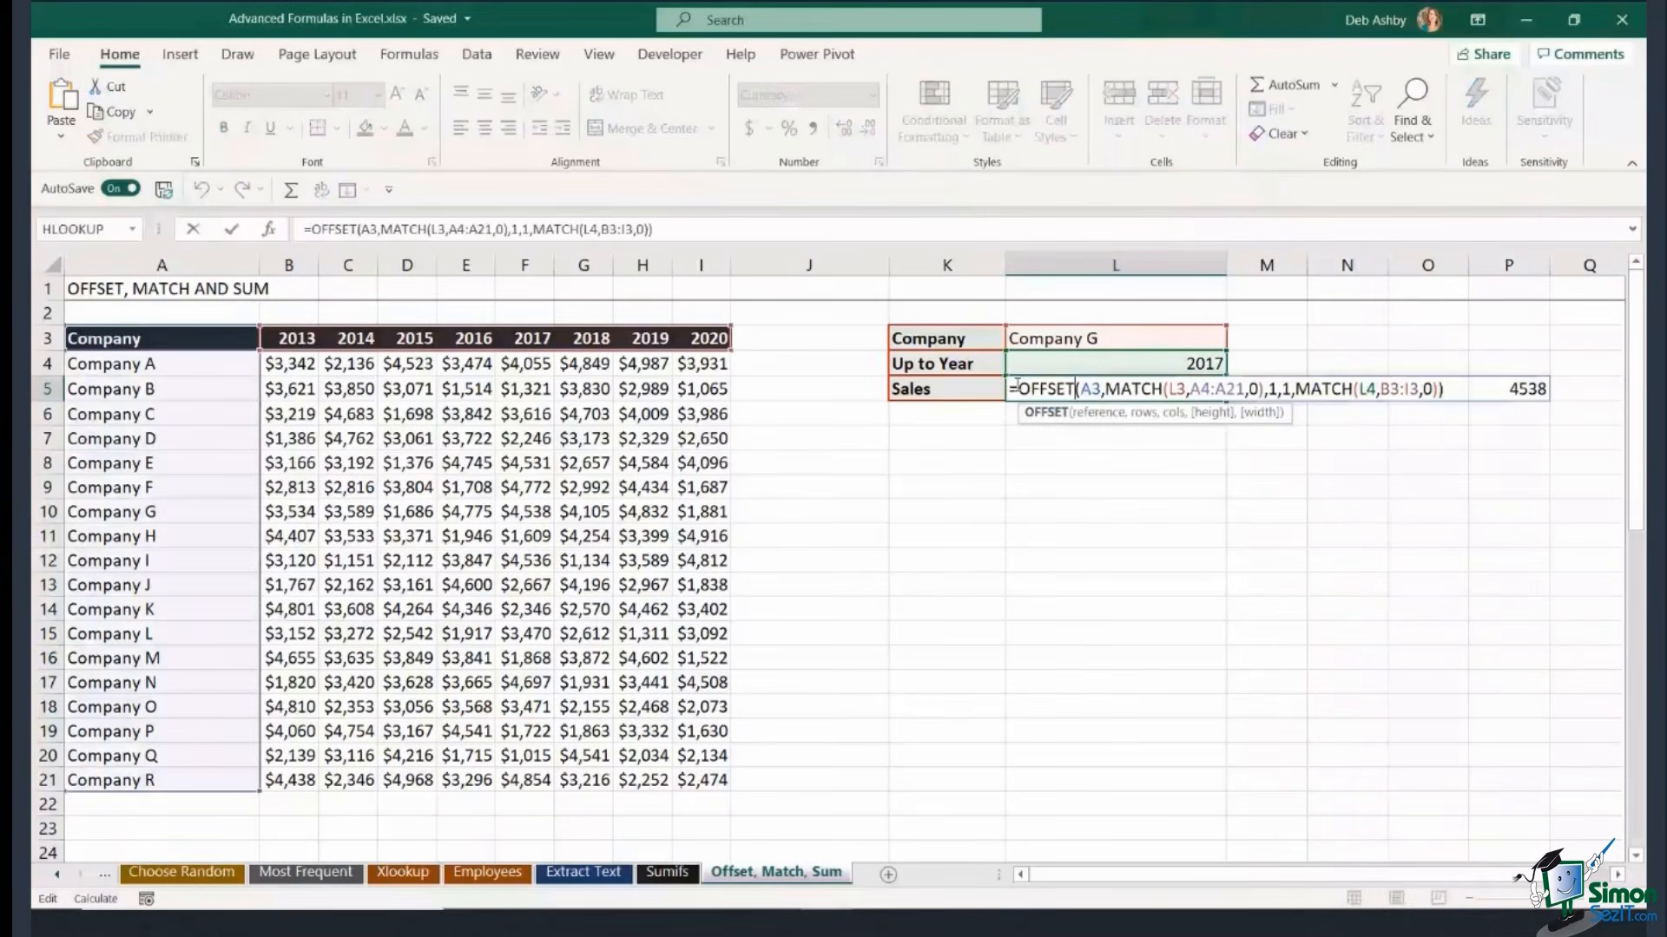
pyautogui.click(1015, 388)
pyautogui.write('SU')
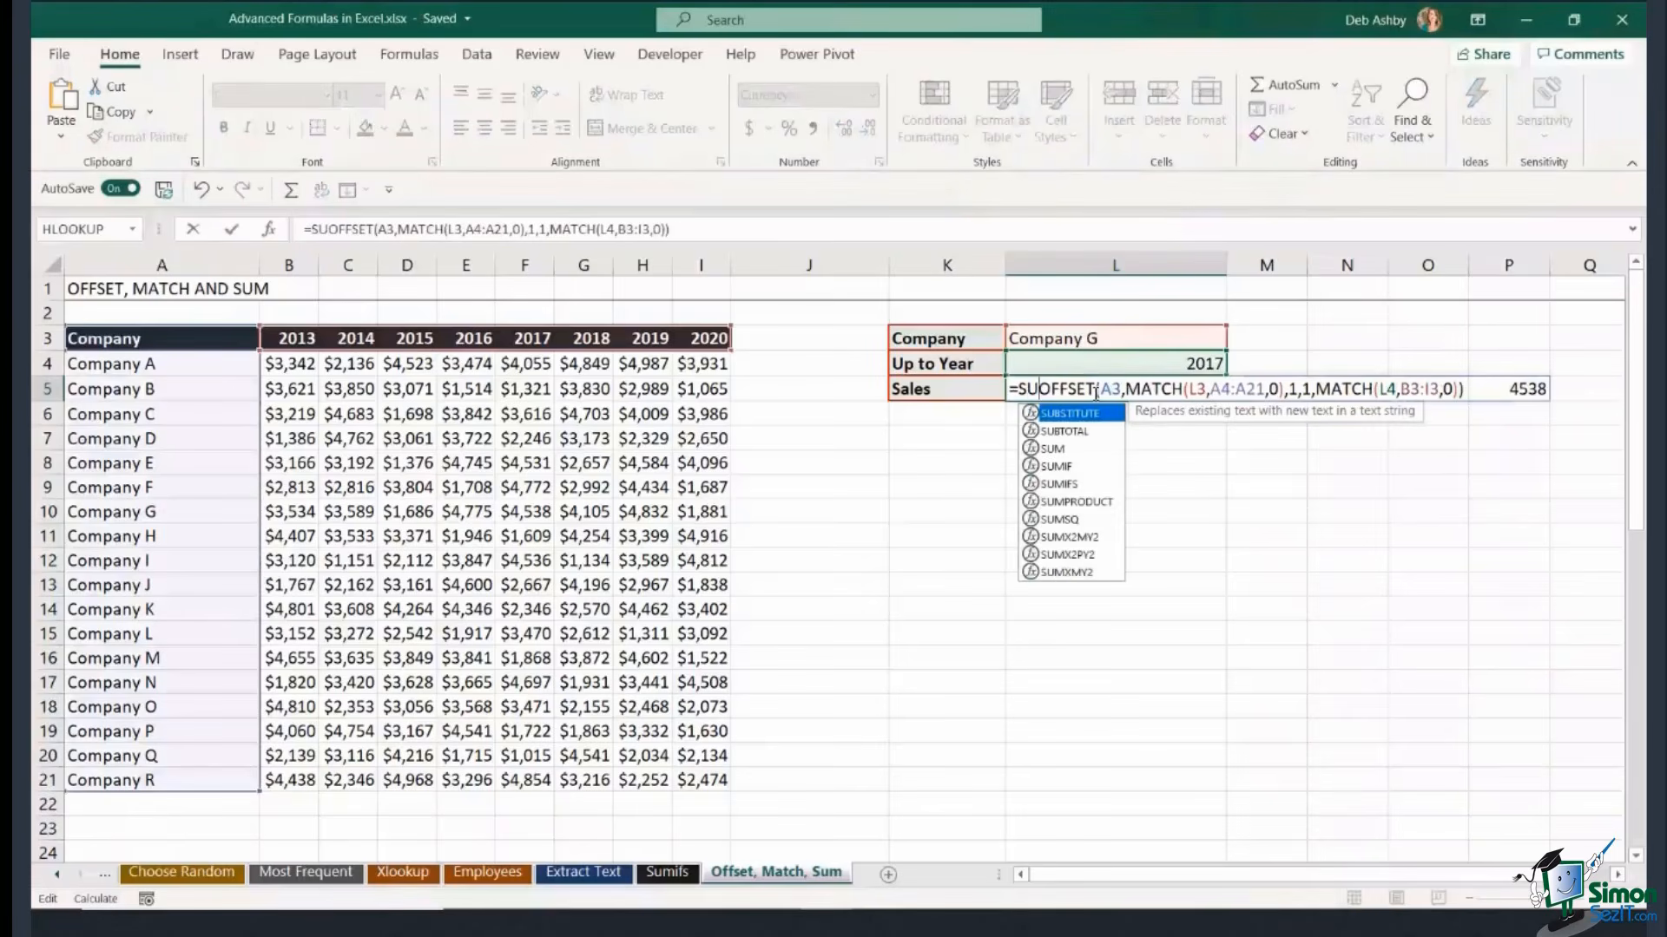
pyautogui.write('M(')
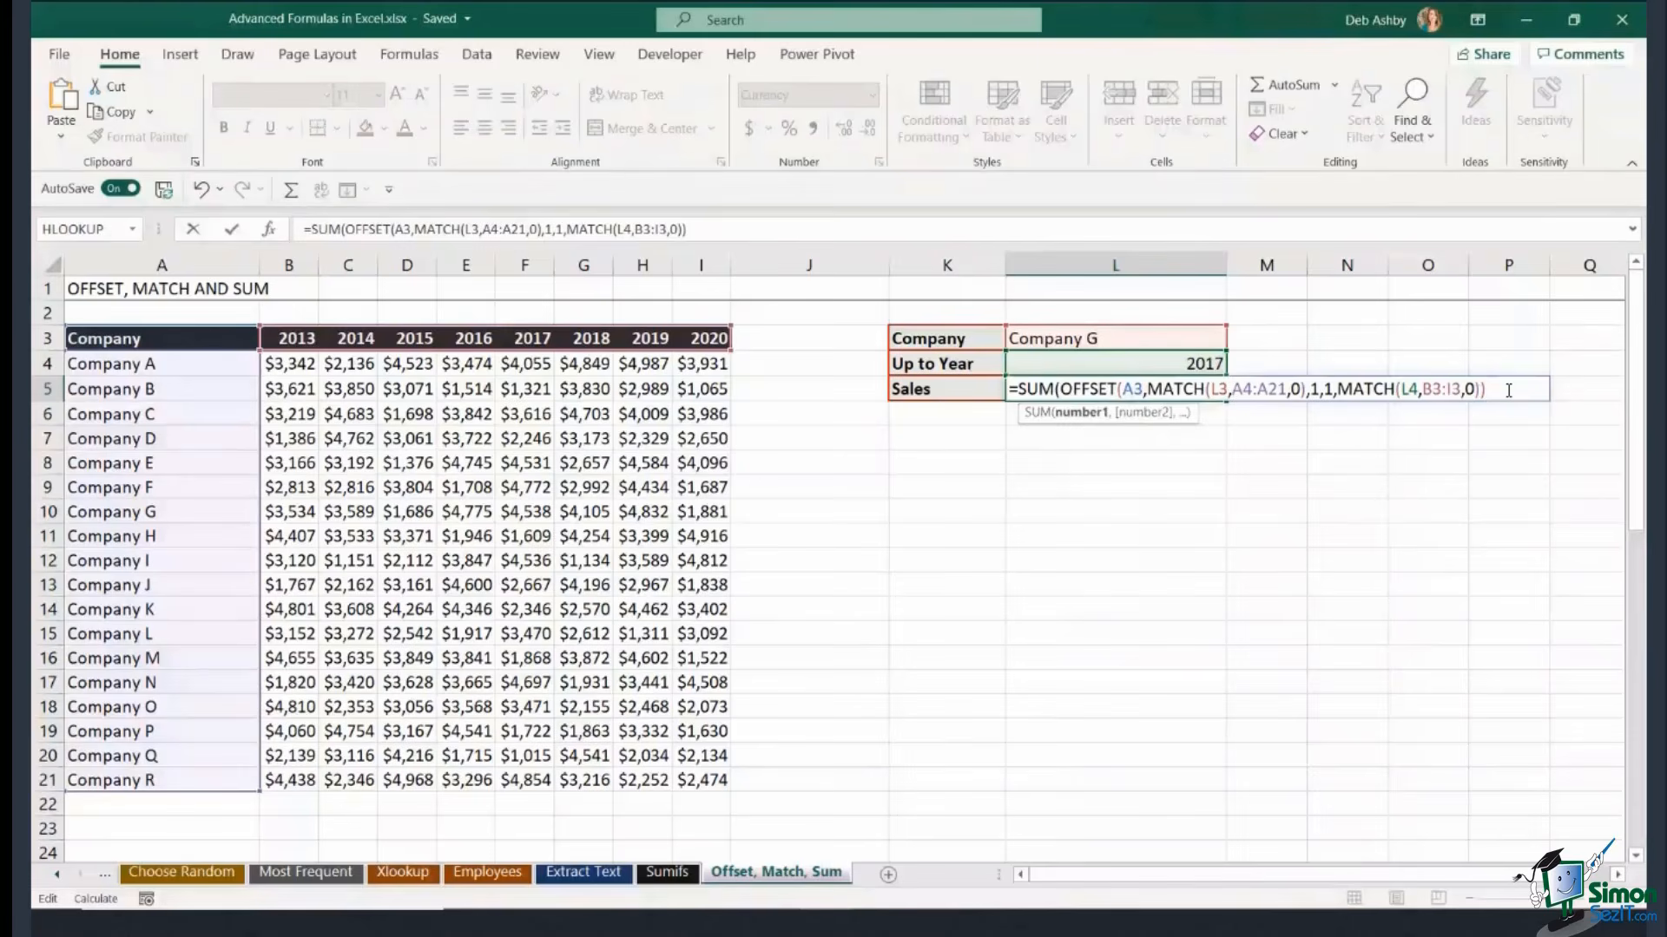
pyautogui.write(')')
pyautogui.press('Return')
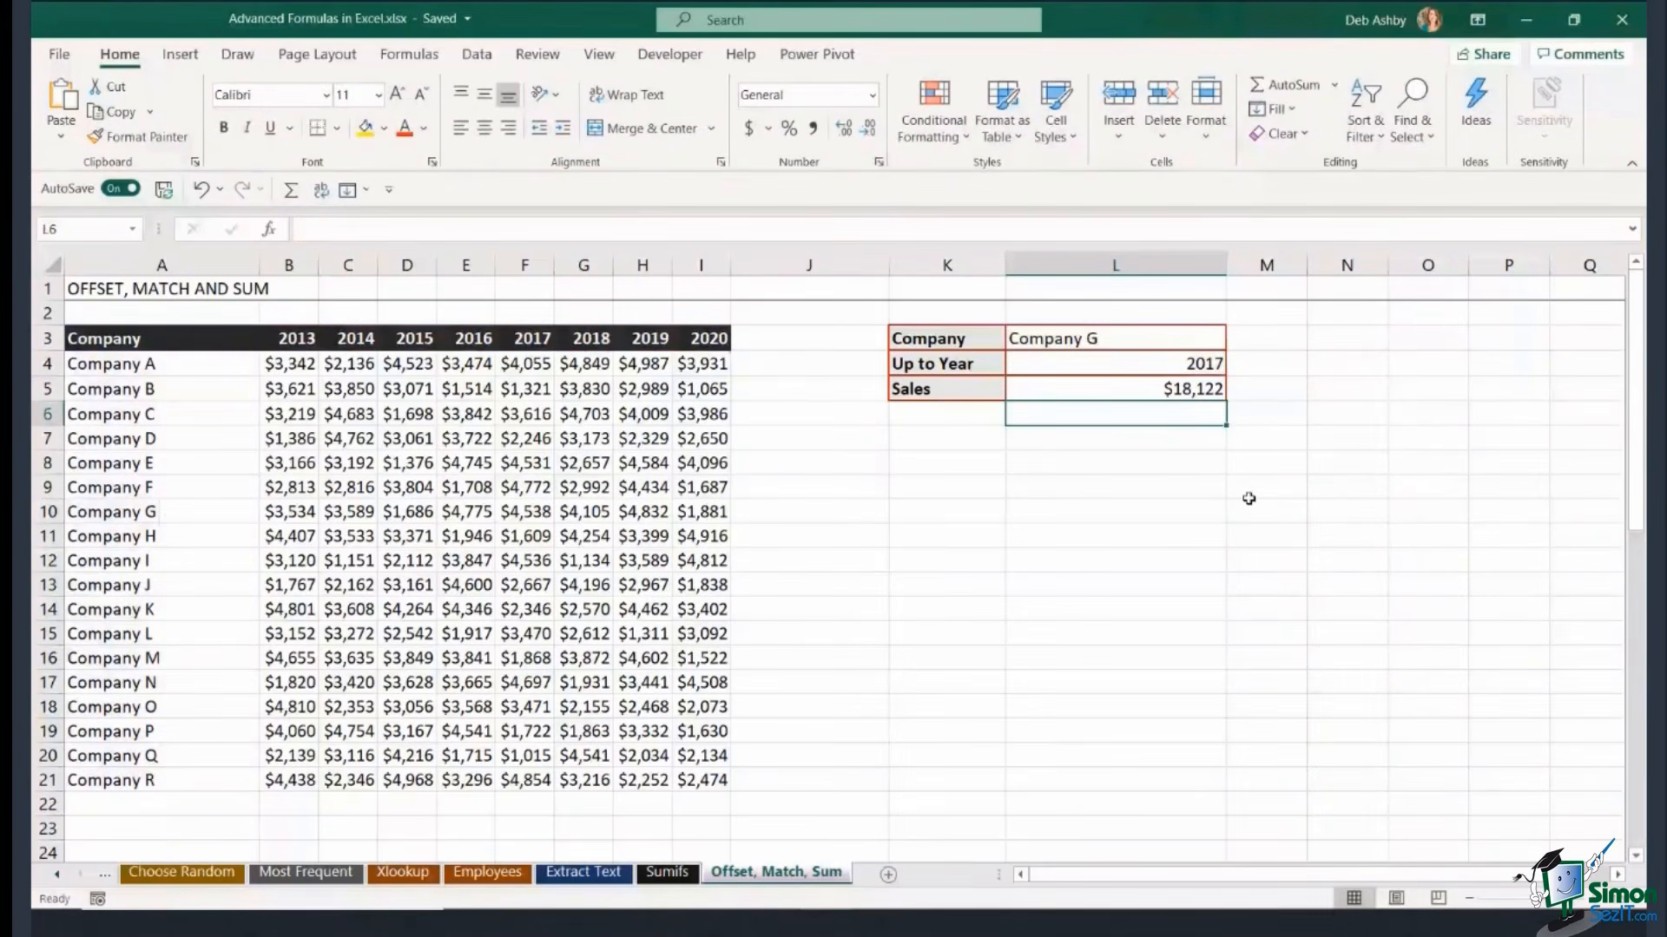
# Choose Company J as the company in L3 and 2014 as the up-to year in L4.
pyautogui.click(1190, 335)
pyautogui.click(1236, 340)
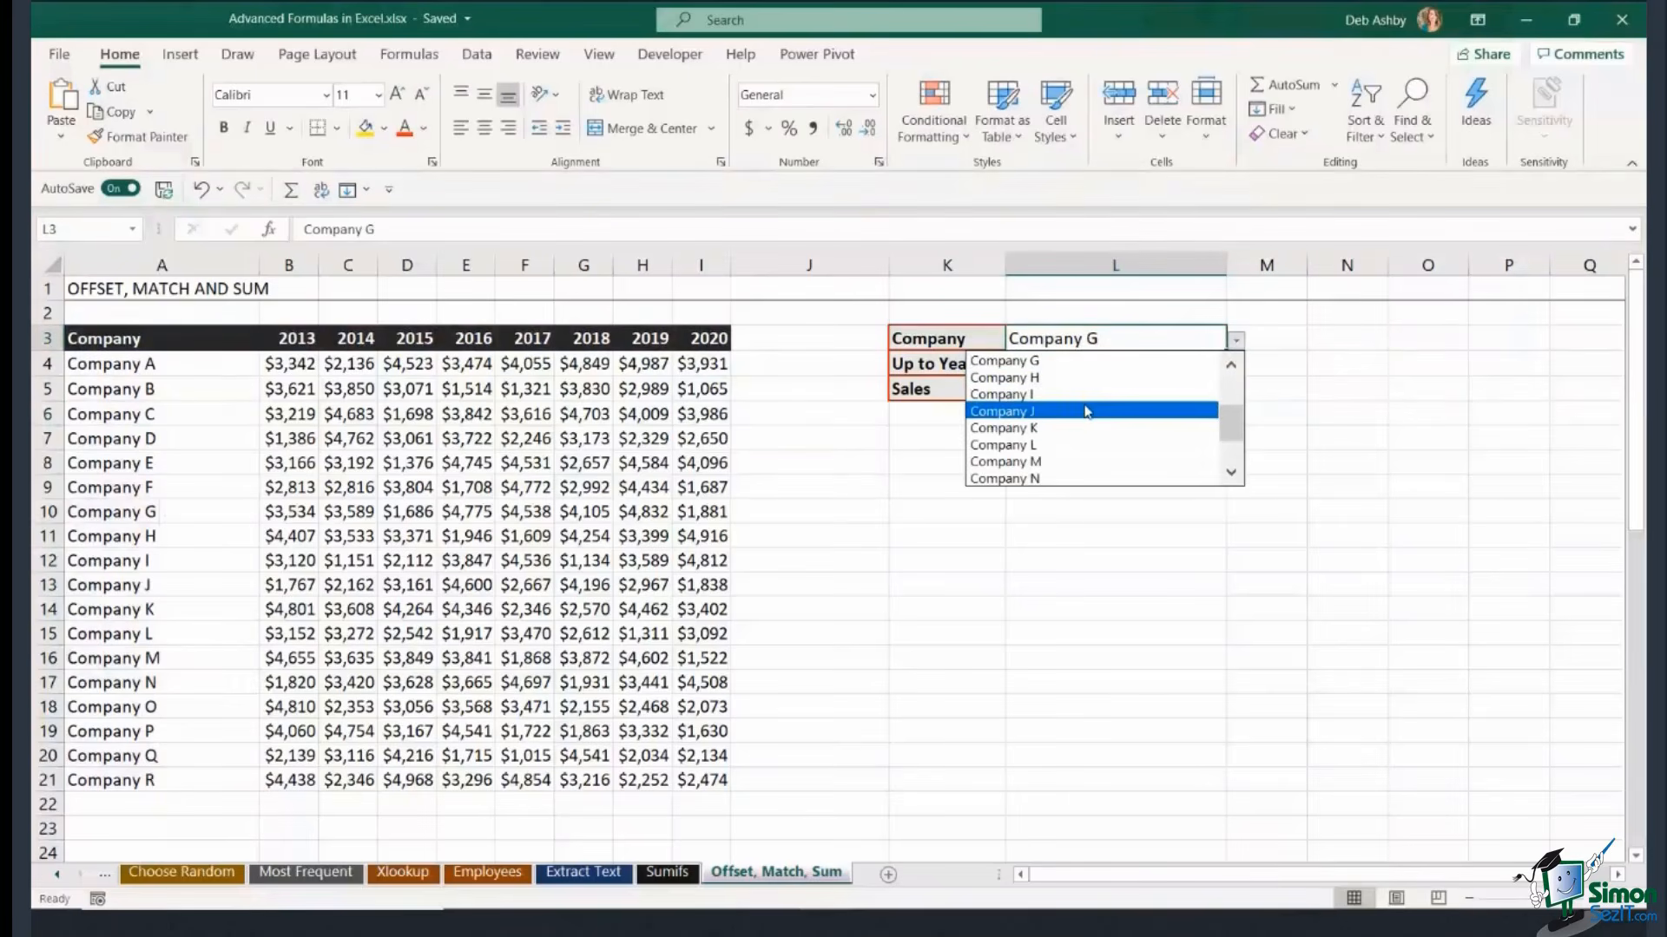
pyautogui.click(1087, 410)
pyautogui.click(1161, 366)
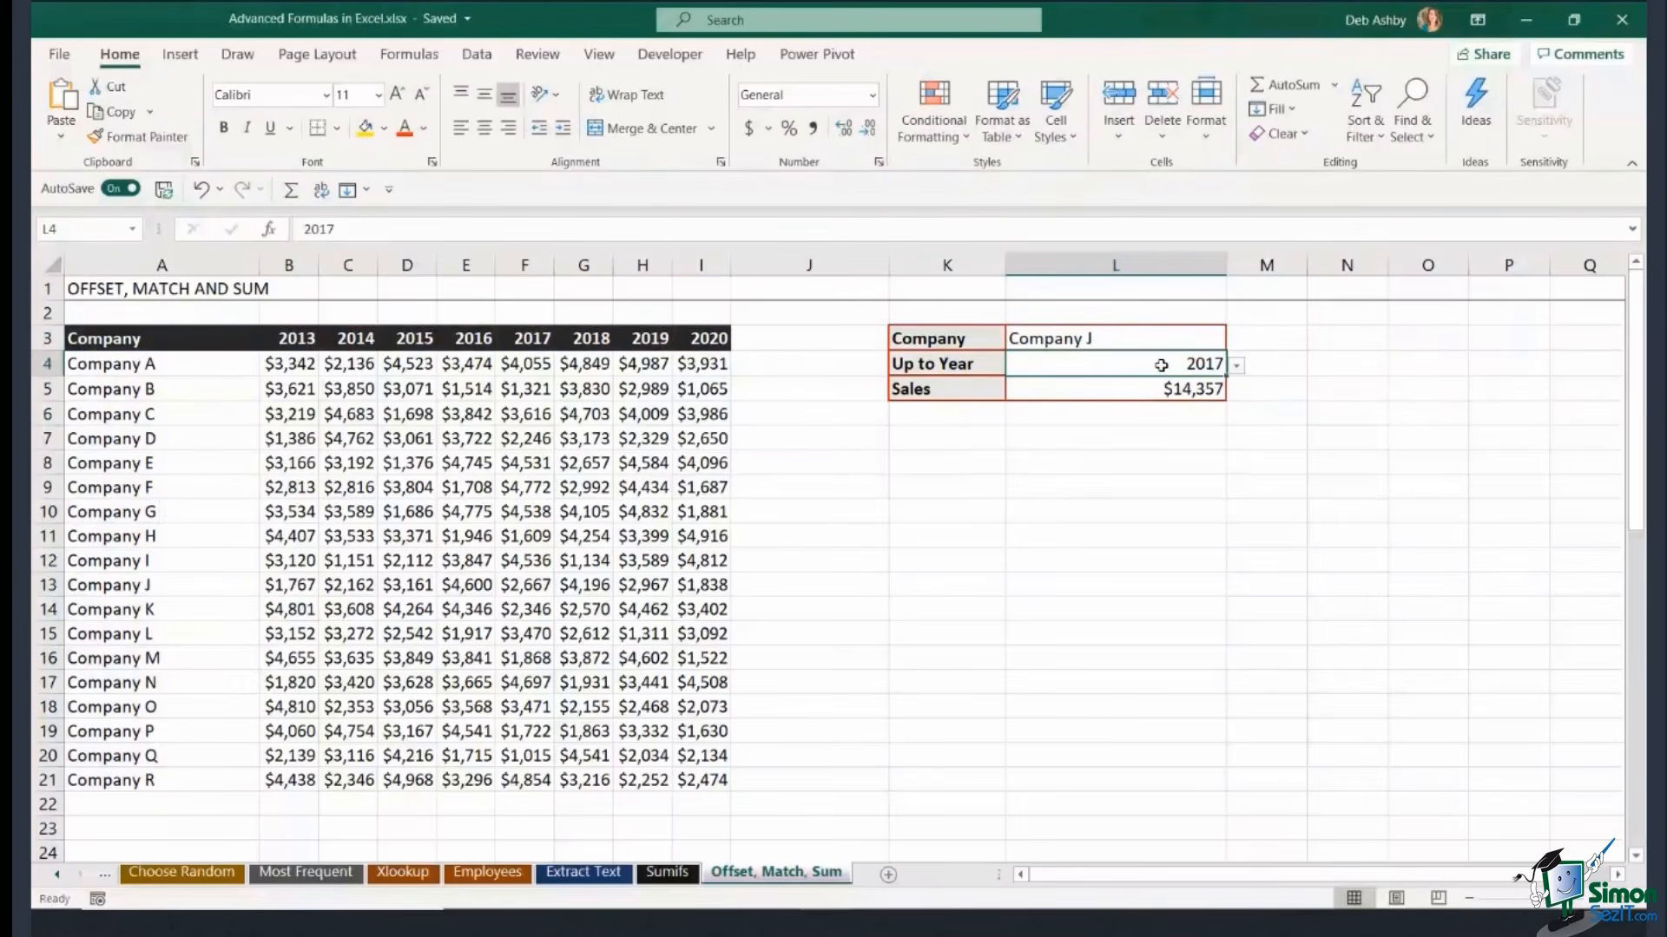
pyautogui.click(1236, 366)
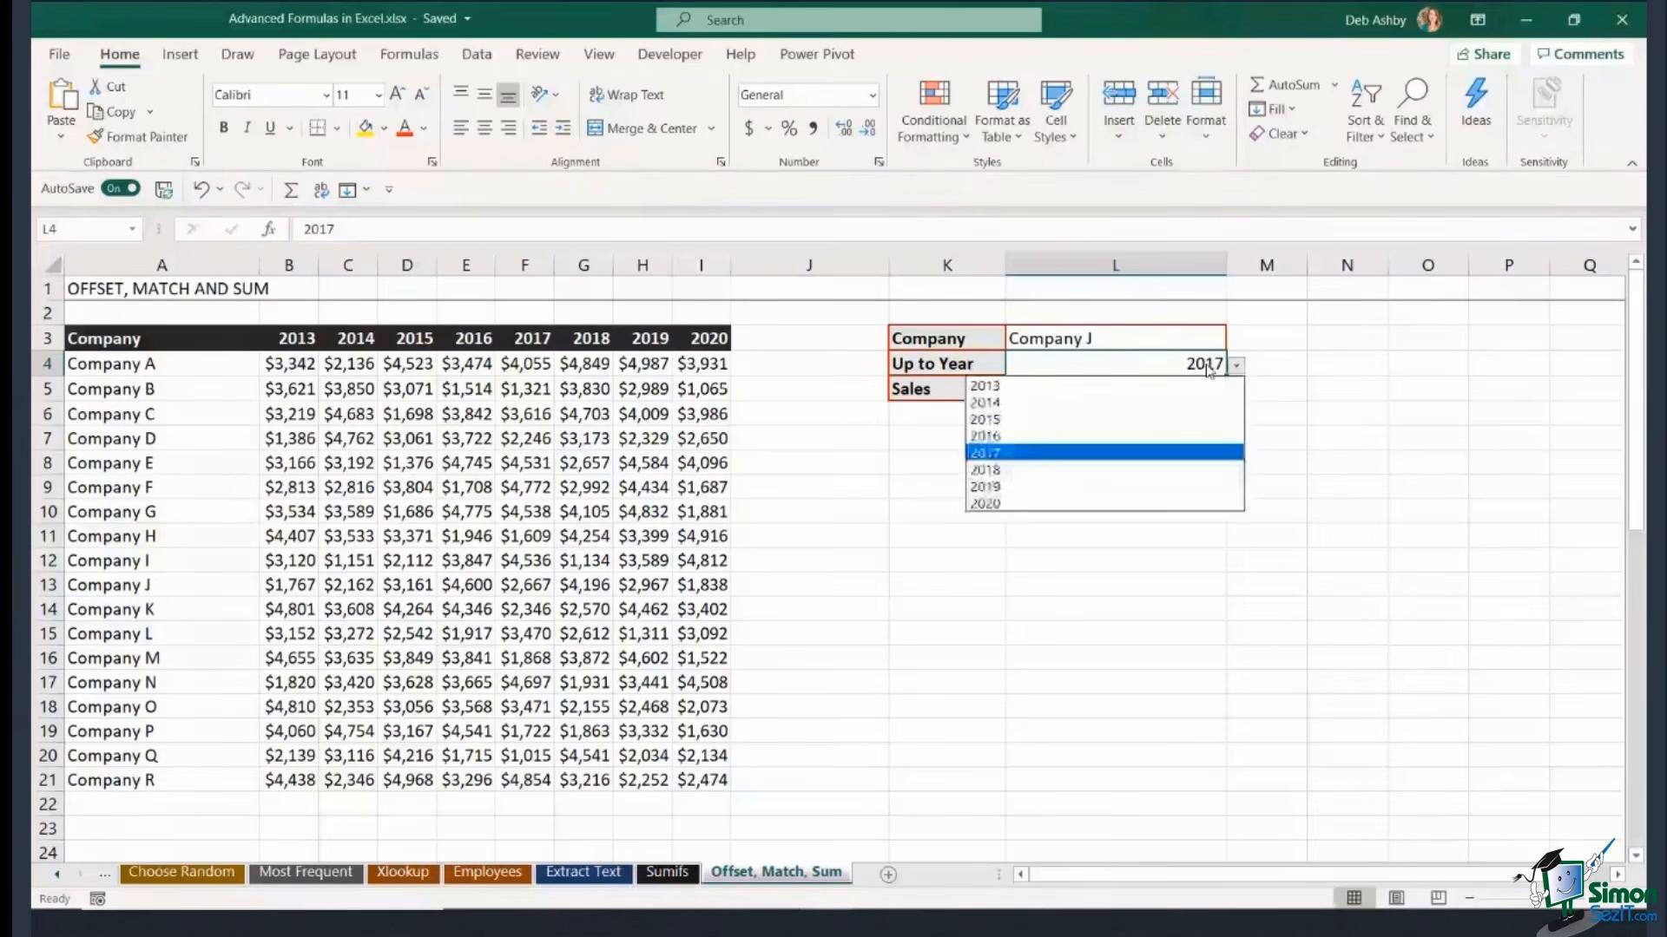
pyautogui.click(1154, 404)
pyautogui.click(1422, 461)
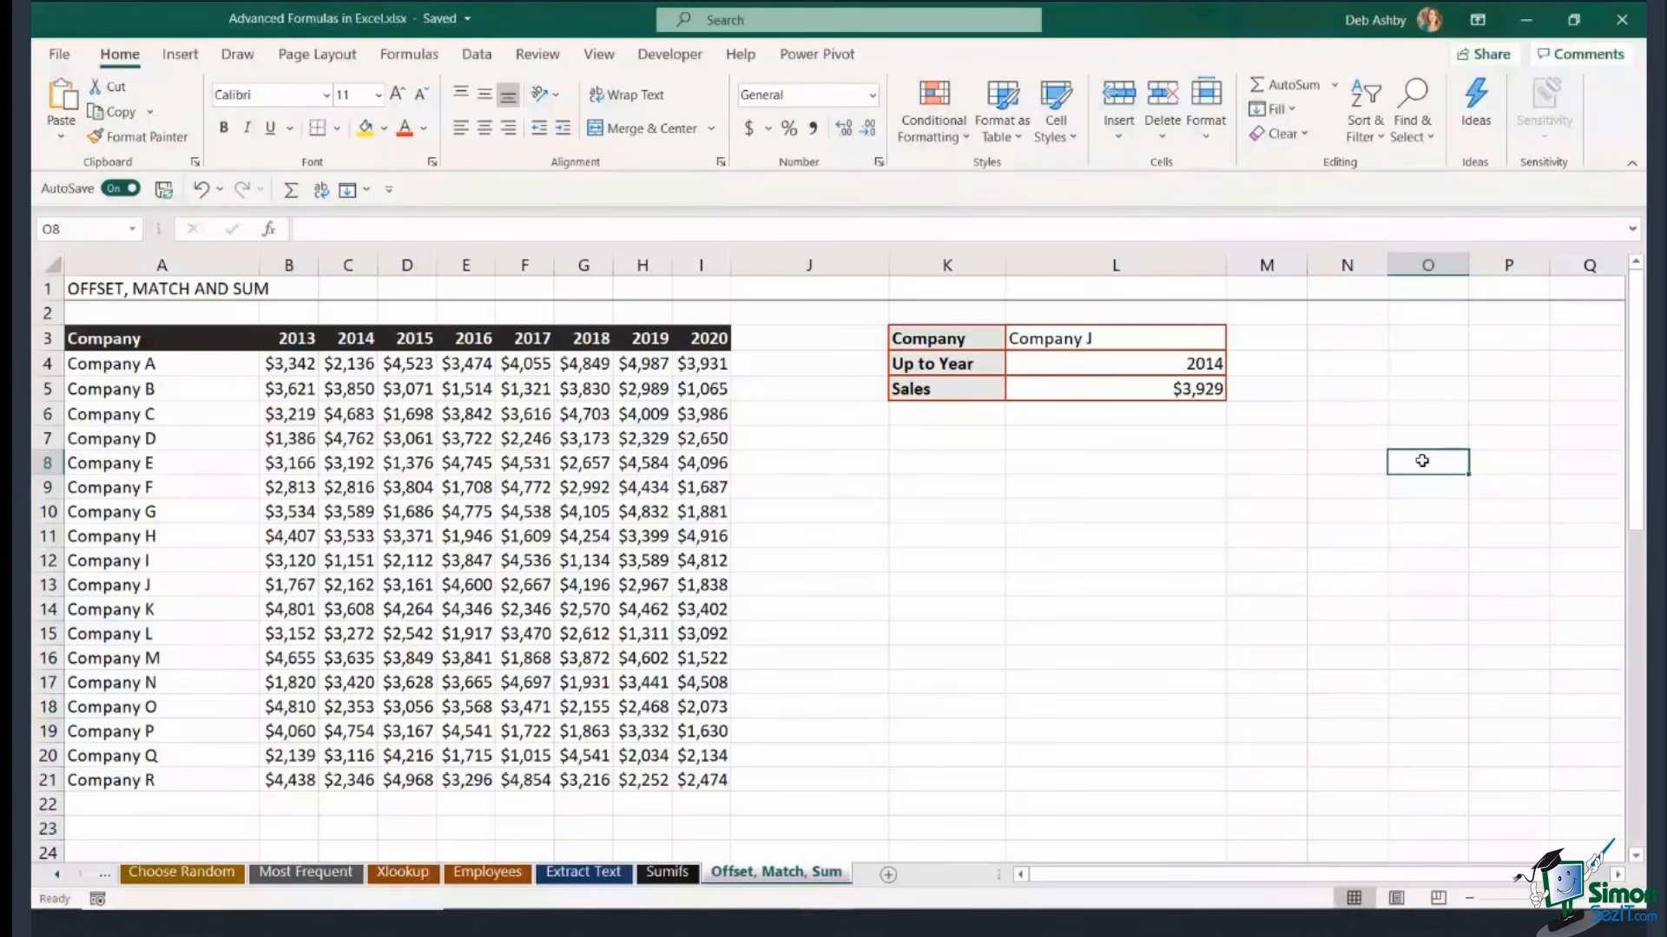
pyautogui.click(1167, 533)
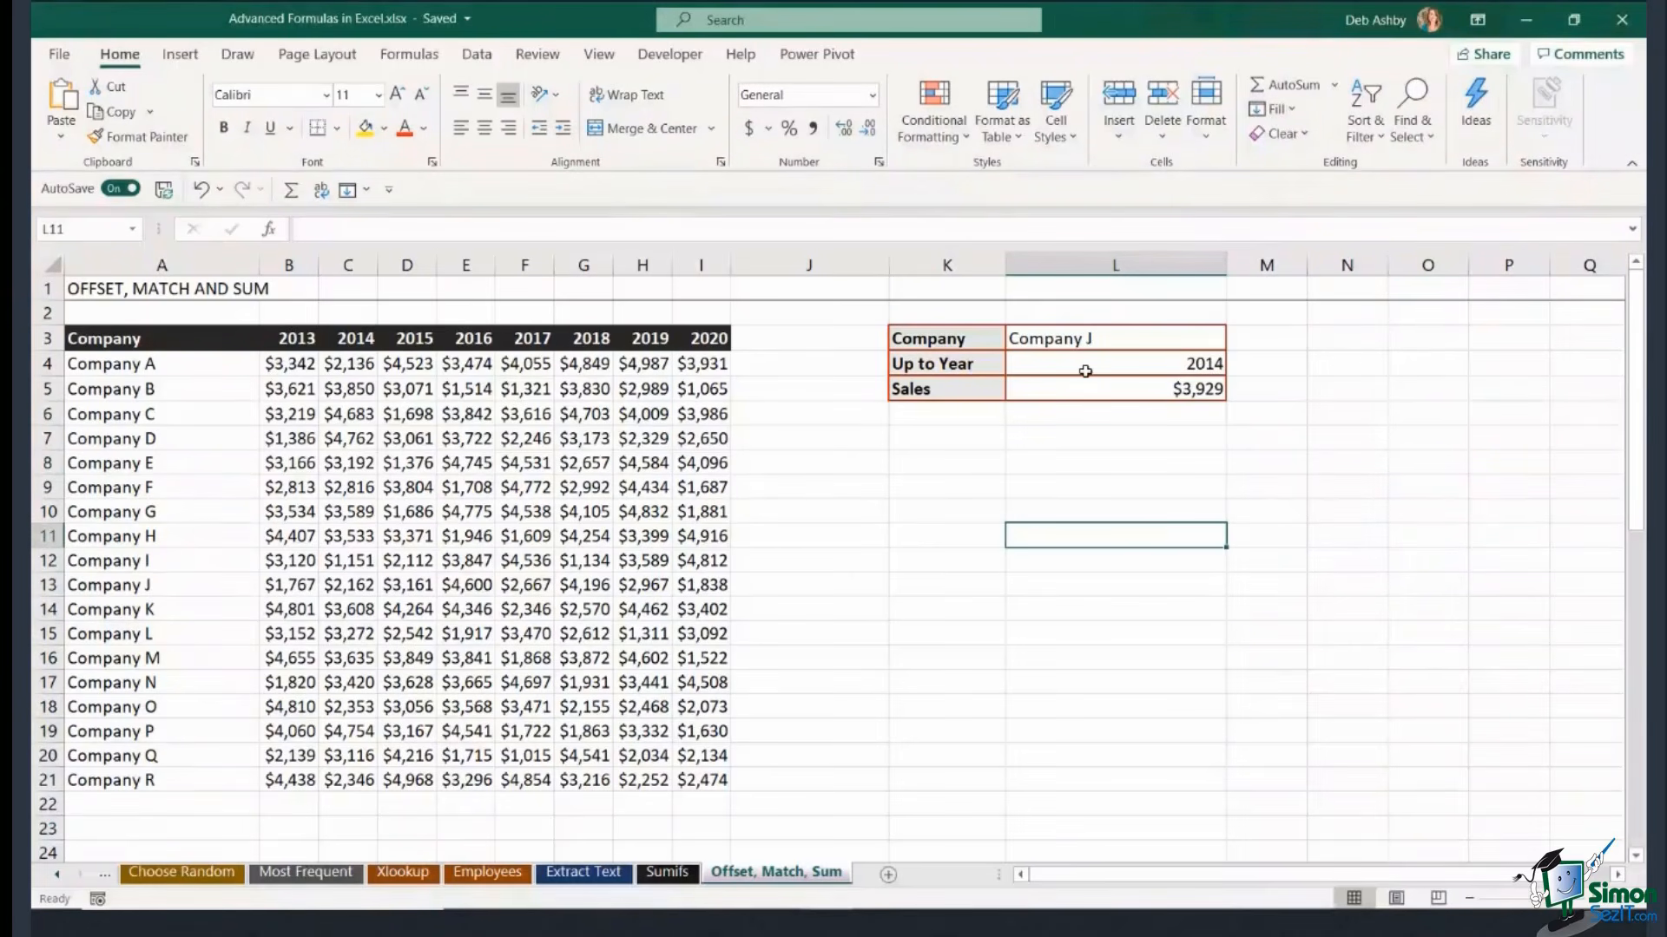
pyautogui.click(878, 536)
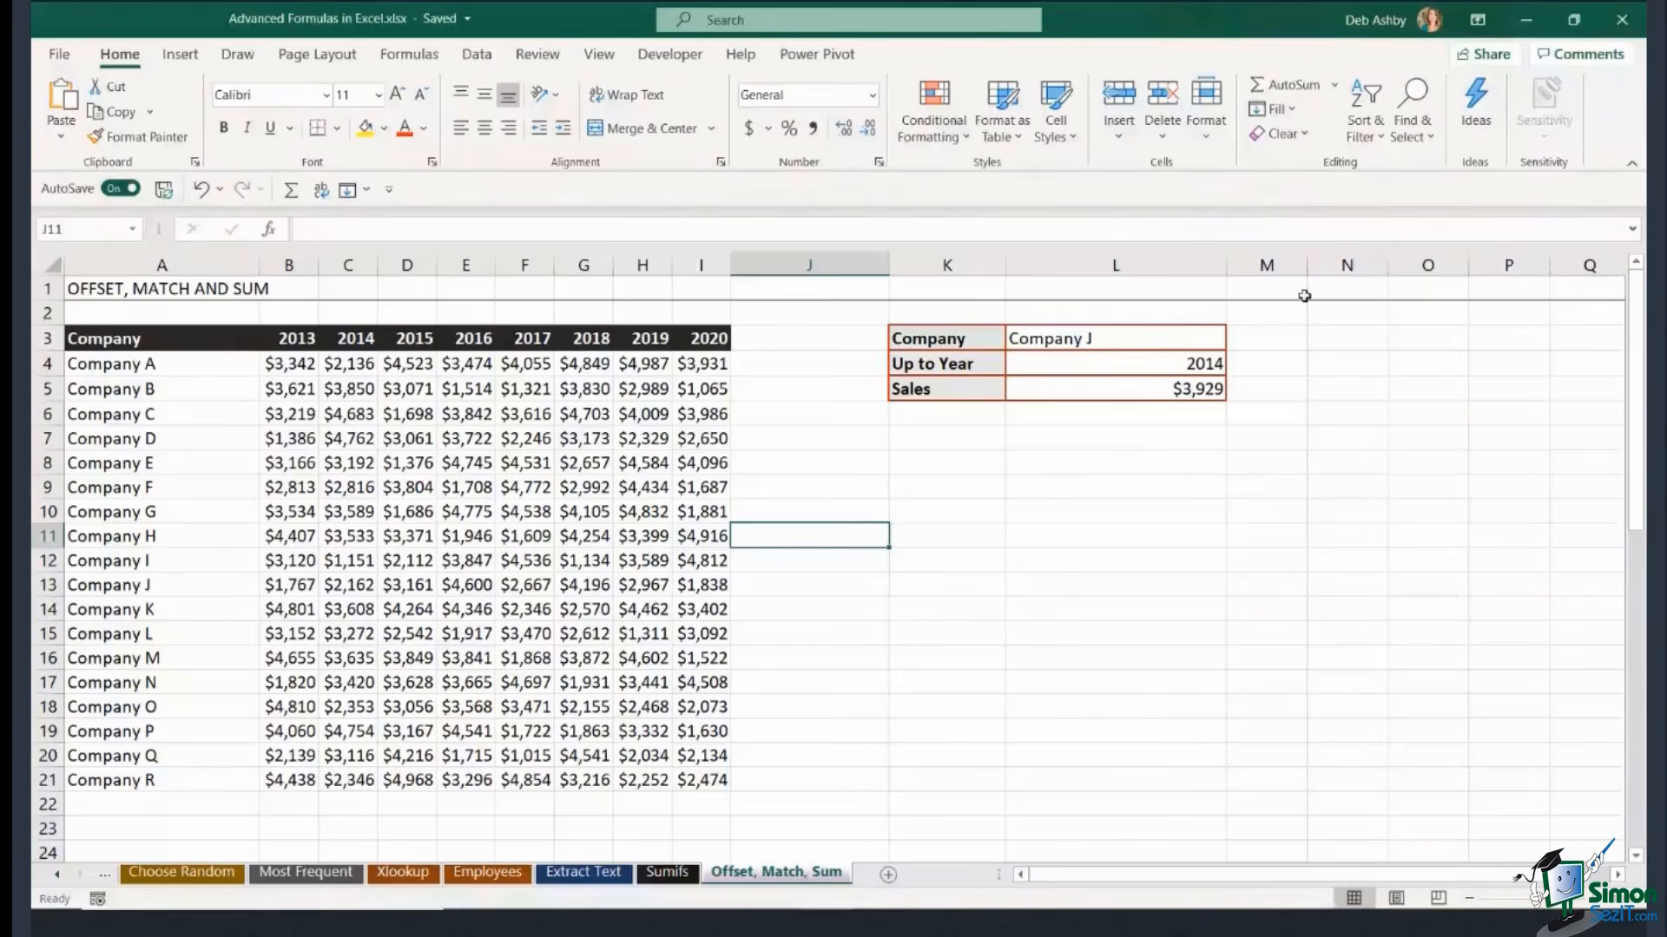
# Minimize the workbook, switch to the LiveWebinar window in Chrome and stop sharing the screen.
pyautogui.click(1525, 18)
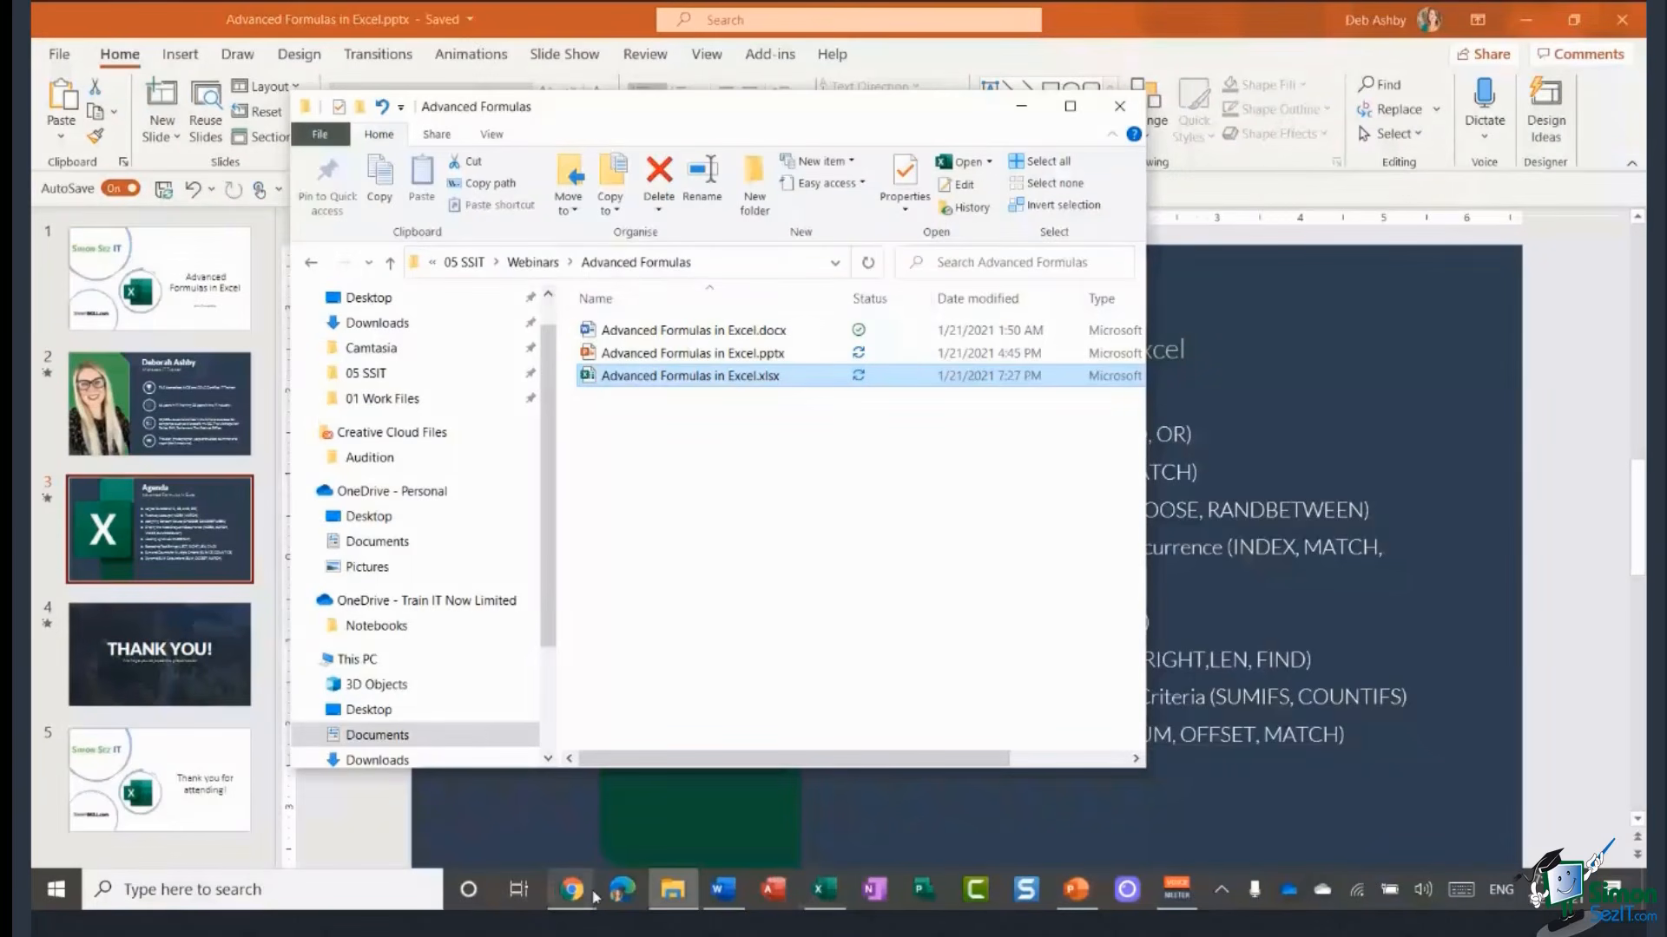
pyautogui.moveTo(570, 894)
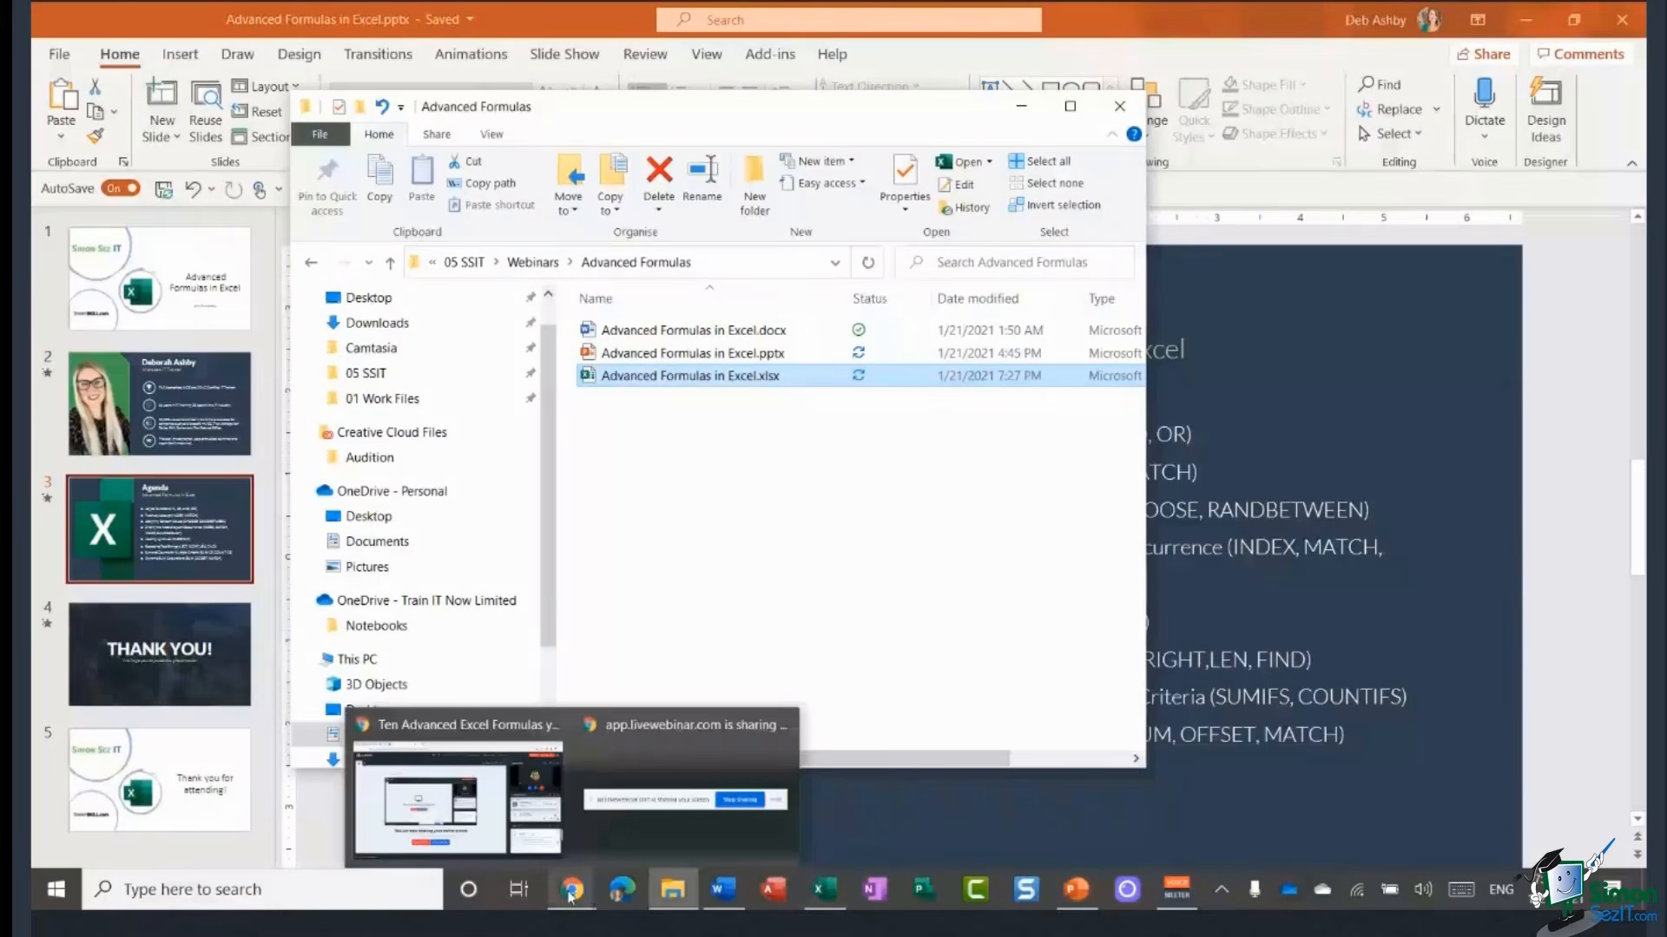
pyautogui.click(484, 812)
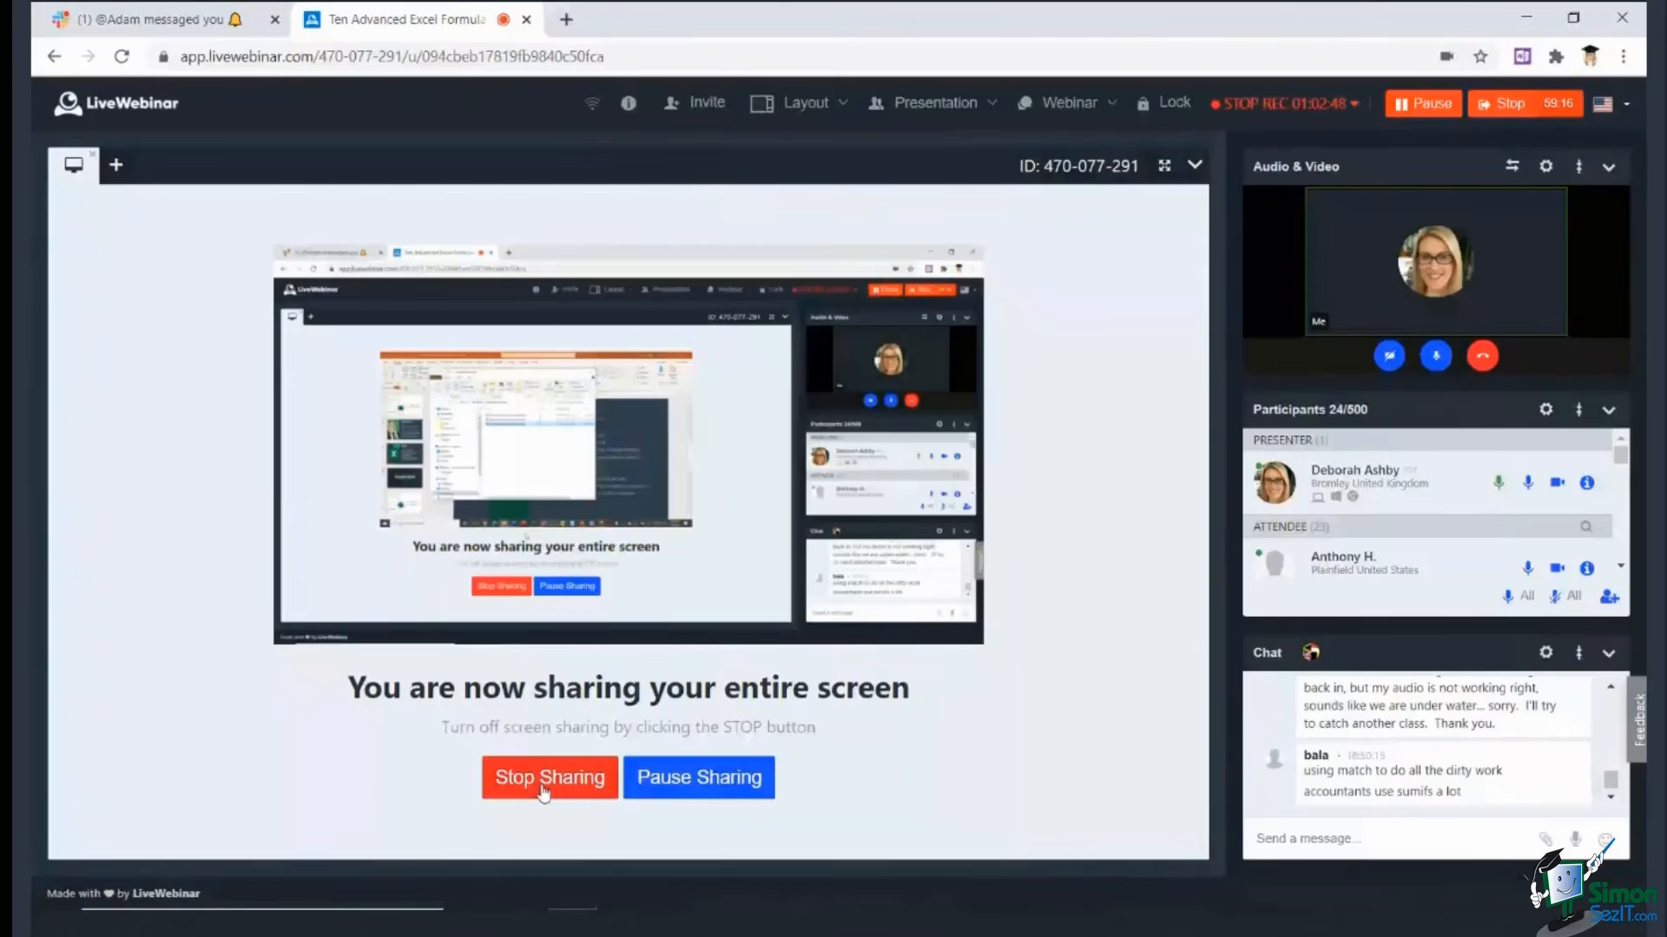
pyautogui.click(544, 781)
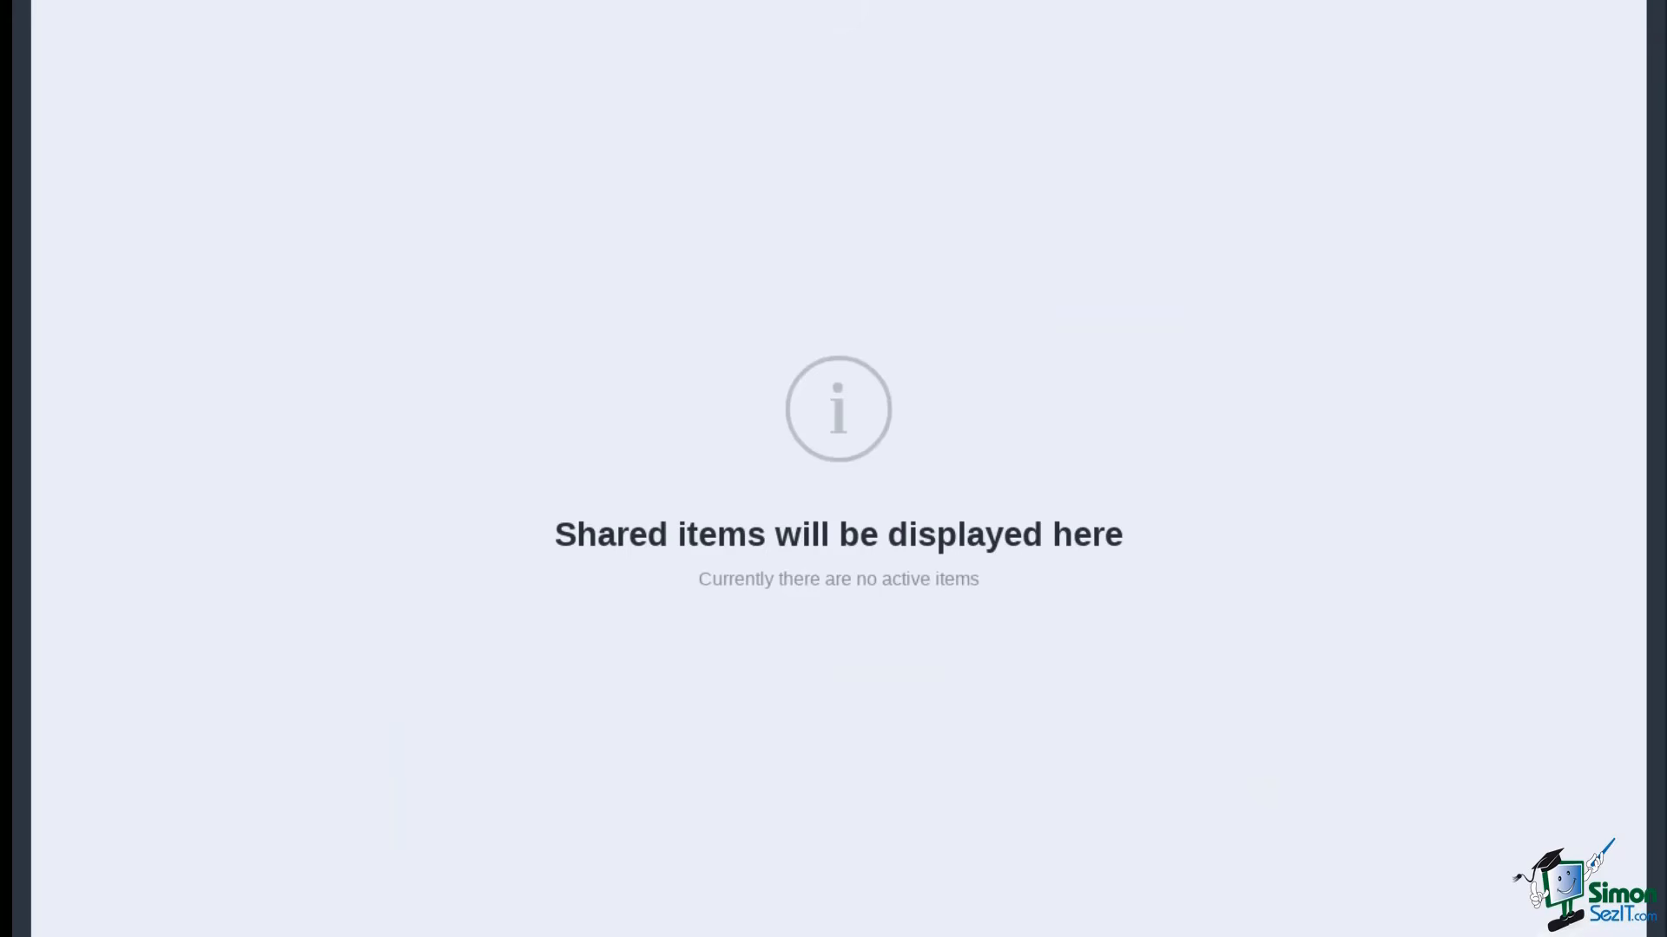